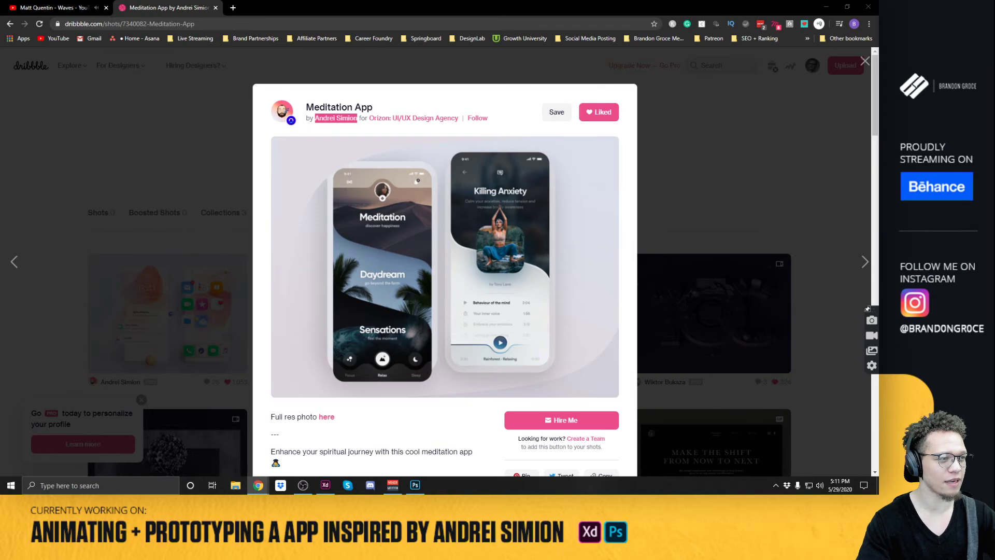
Switch to Adobe XD and move the meditation app reference image off the iPhone artboard onto the pasteboard beside it.
left_click_drag(994, 220, 994, 182)
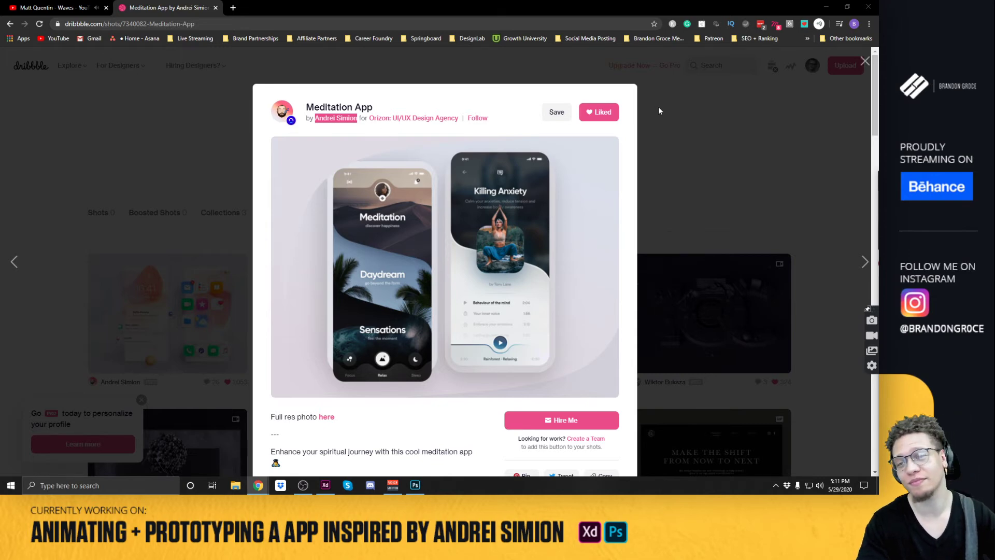
key("Escape")
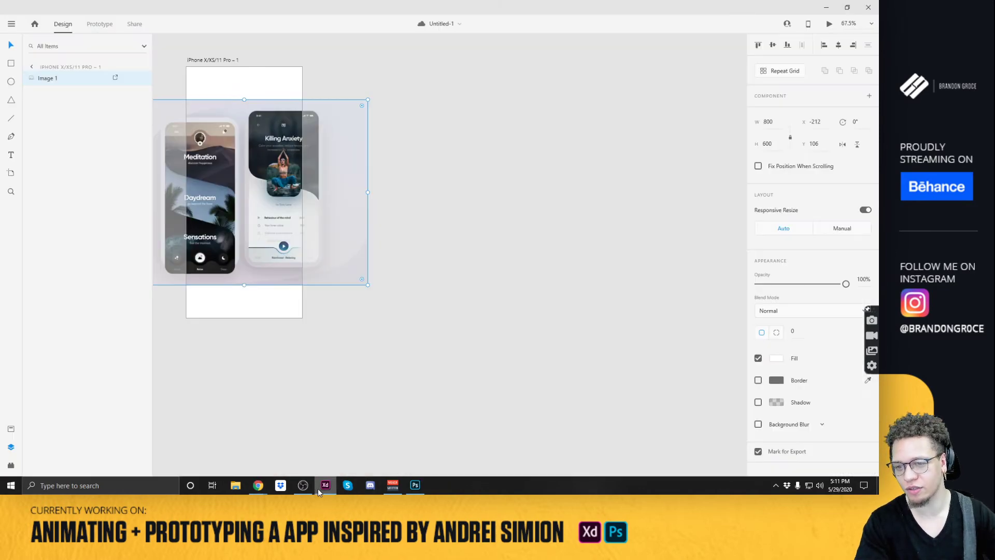
left_click(322, 486)
left_click_drag(234, 170, 479, 144)
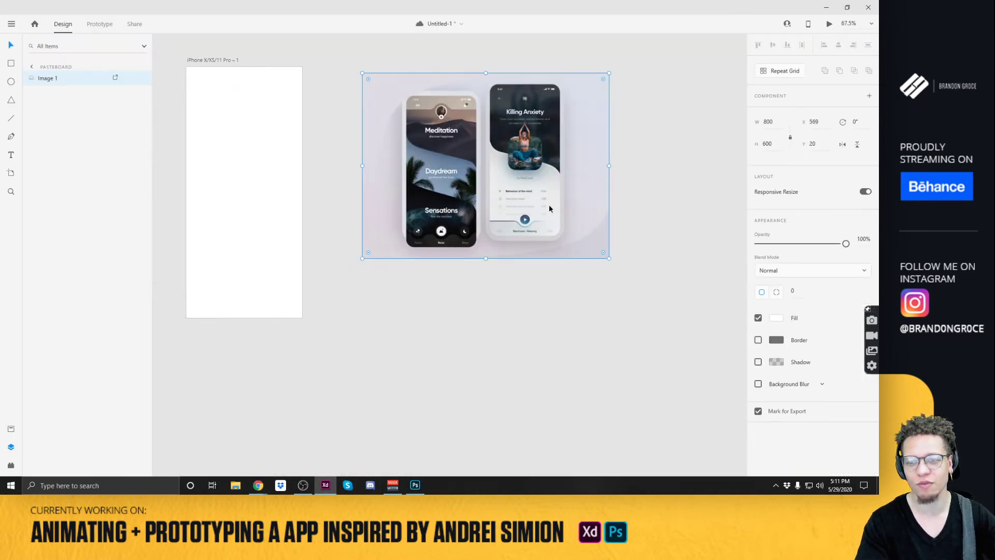
scroll(549, 205, "up", 4)
scroll(498, 186, "up", 3)
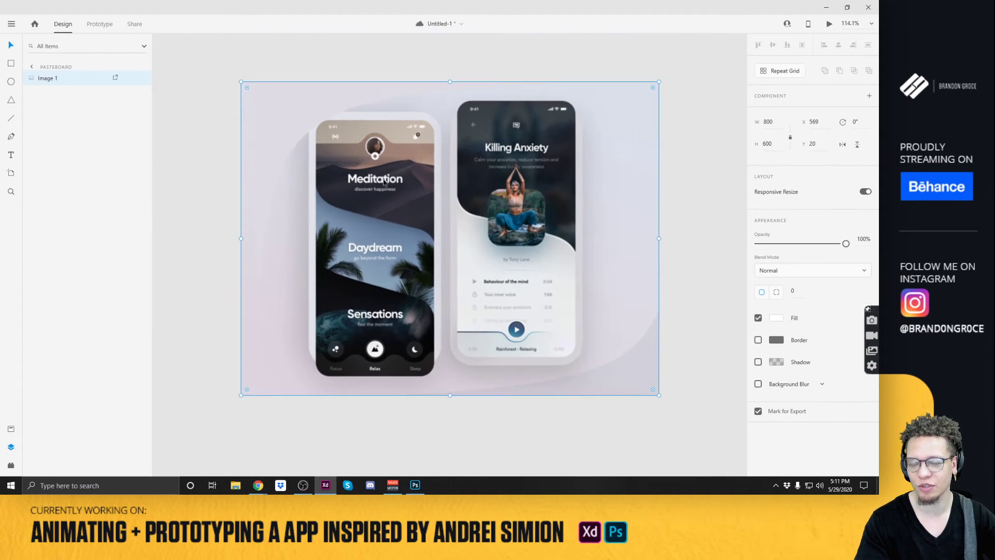
Switch to Chrome, view the profile card of the Meditation App shot's designer and close the shot.
key("alt+Tab")
left_click(290, 266)
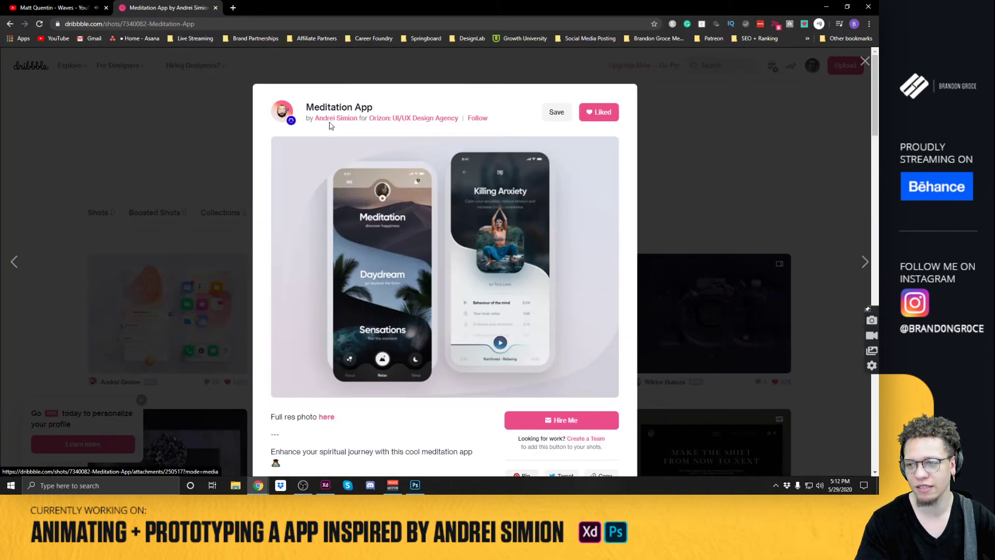
mouse_move(342, 124)
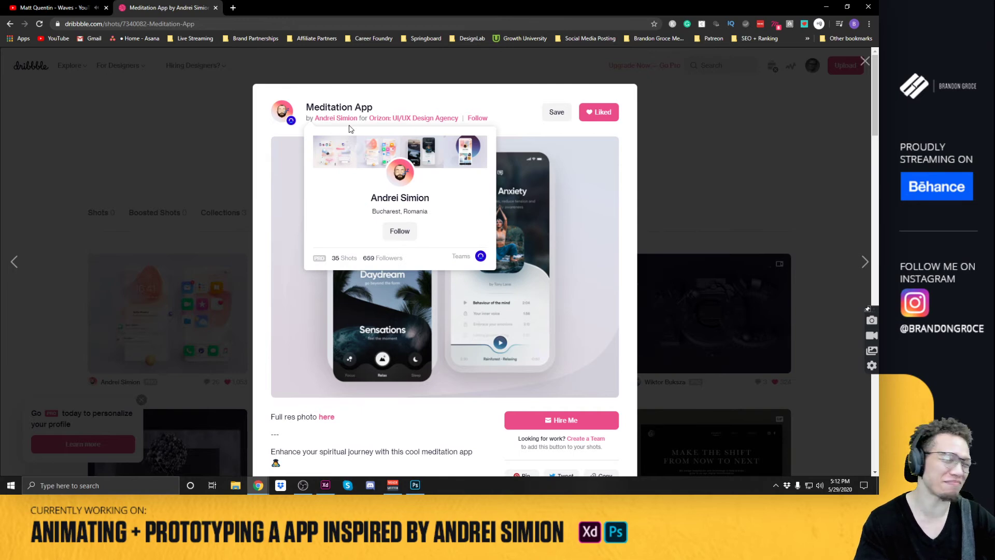
left_click(705, 104)
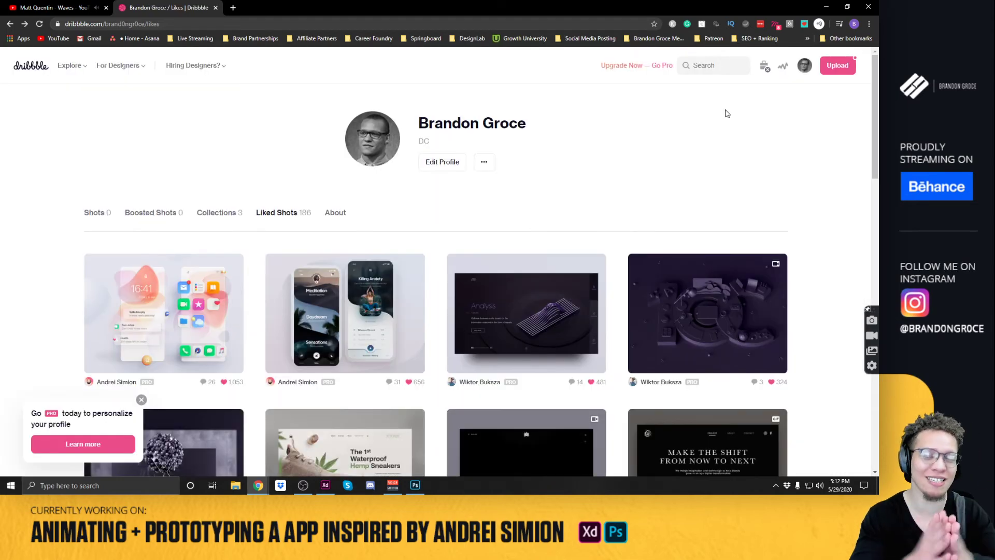
Save the document in Adobe XD and place a duplicate of the reference image above the original.
key("alt+Tab")
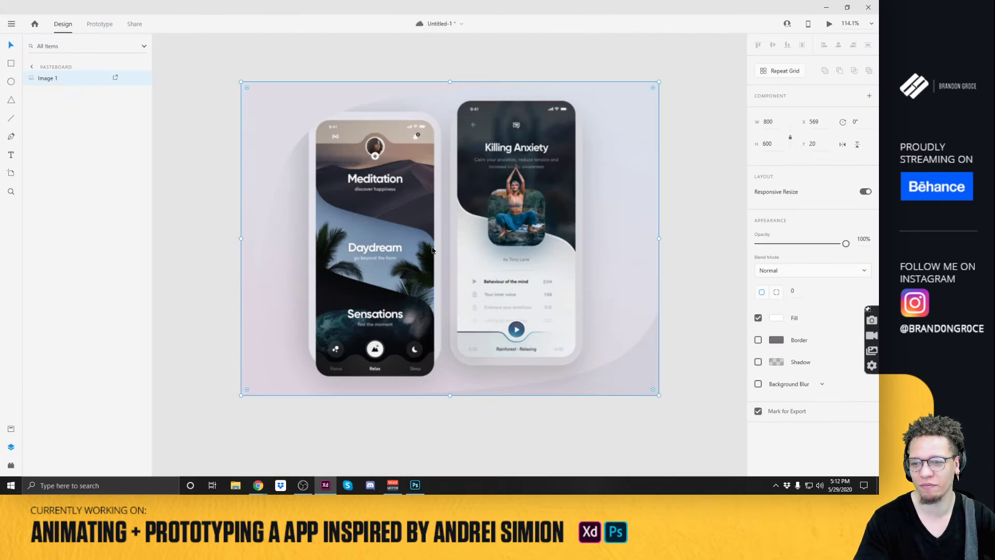
key("ctrl+s")
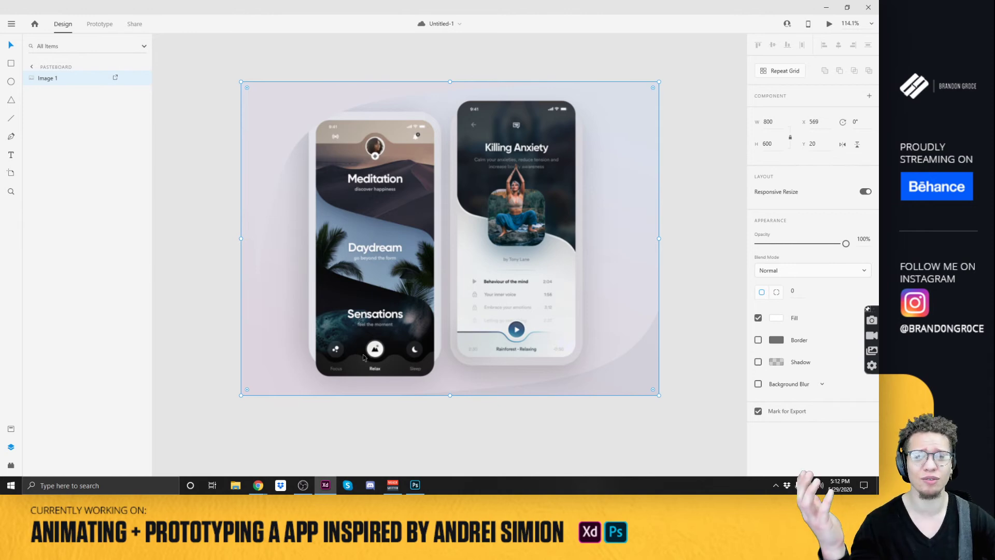
left_click(460, 447)
scroll(326, 273, "down", 5)
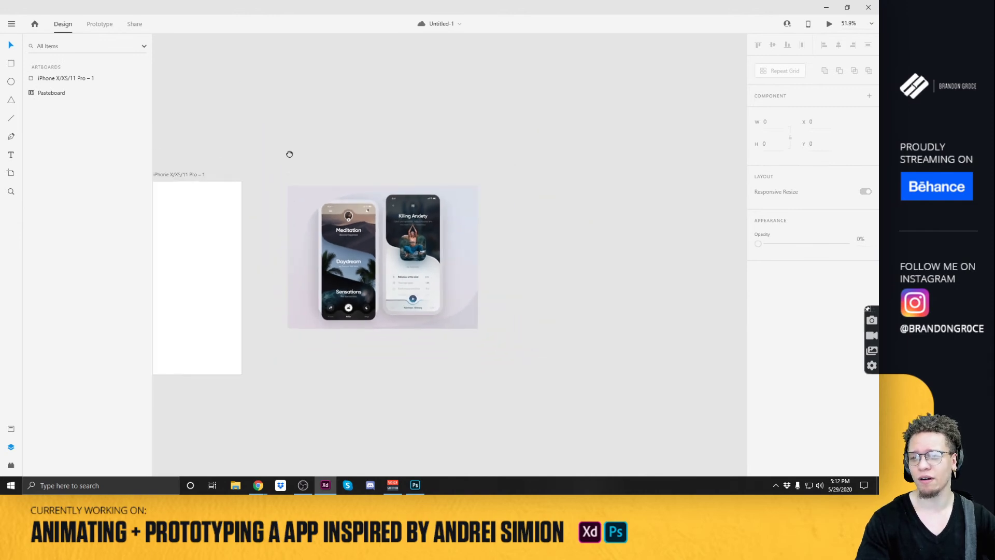
left_click_drag(289, 157, 406, 127)
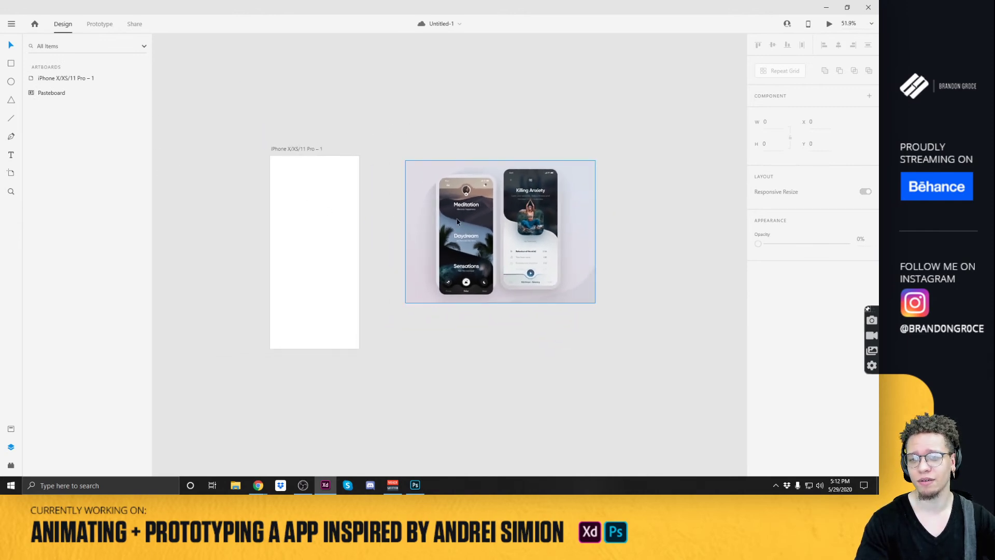
left_click_drag(465, 231, 594, 66)
Try to mask the original reference image with a rectangle about 253 by 511 drawn over the Meditation phone.
key("r")
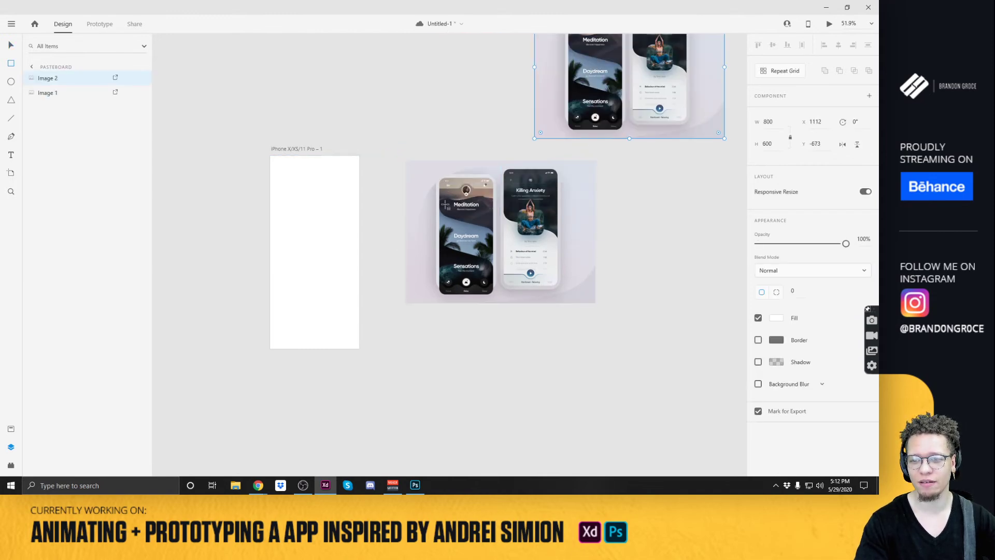
scroll(440, 193, "up", 5)
mouse_move(415, 129)
left_mouse_down()
mouse_move(502, 229)
mouse_move(556, 389)
mouse_move(533, 409)
mouse_move(547, 395)
left_mouse_up()
left_click(590, 410, "shift")
key("ctrl+shift+m")
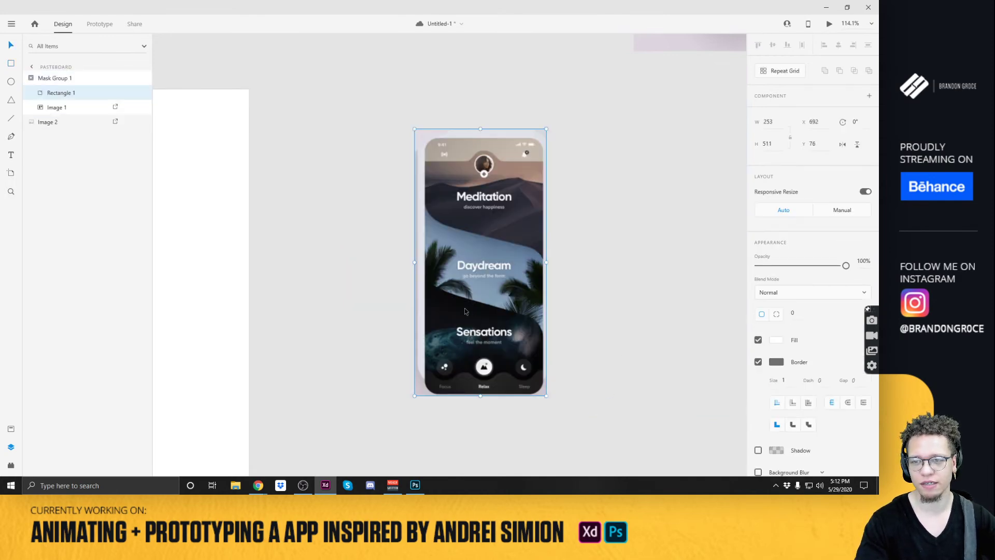
double_click(465, 311)
key("Escape")
Undo the mask on the reference image and delete the masking rectangle.
key("ctrl+z")
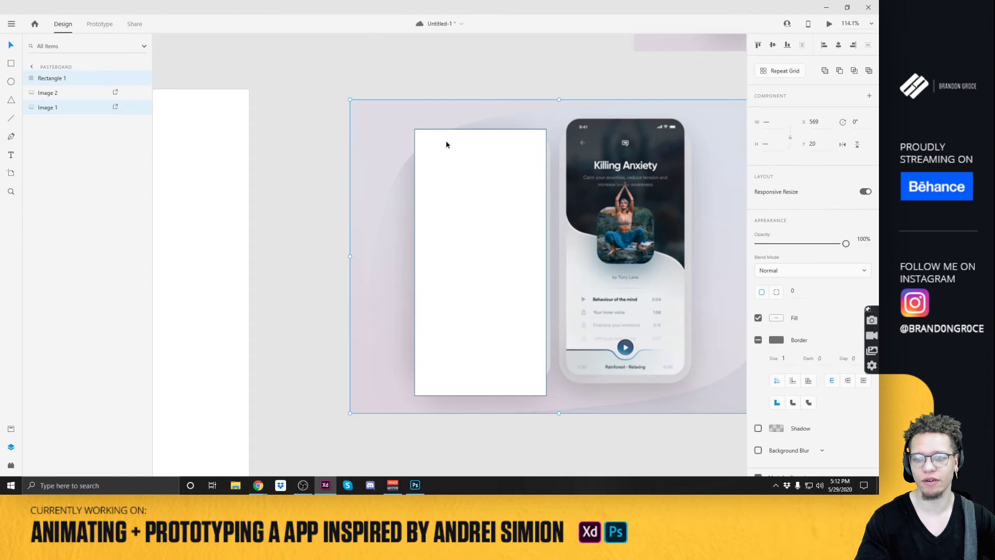
left_click(411, 151)
left_click(465, 163)
key("Delete")
Draw a 375 by 812 rectangle covering the whole iPhone artboard.
left_click_drag(228, 151, 483, 155)
scroll(483, 155, "down", 3)
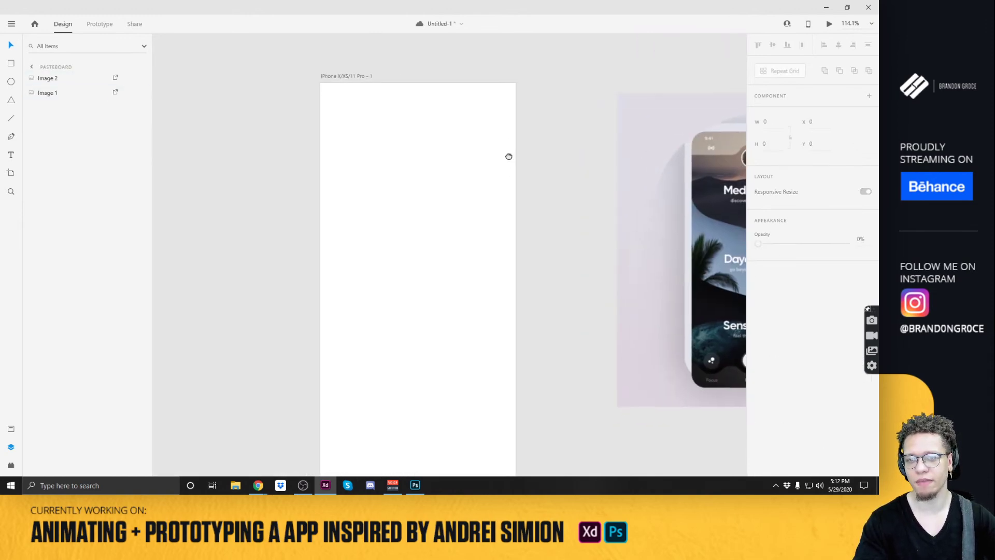
scroll(532, 150, "down", 2)
key("r")
left_click_drag(362, 52, 512, 379)
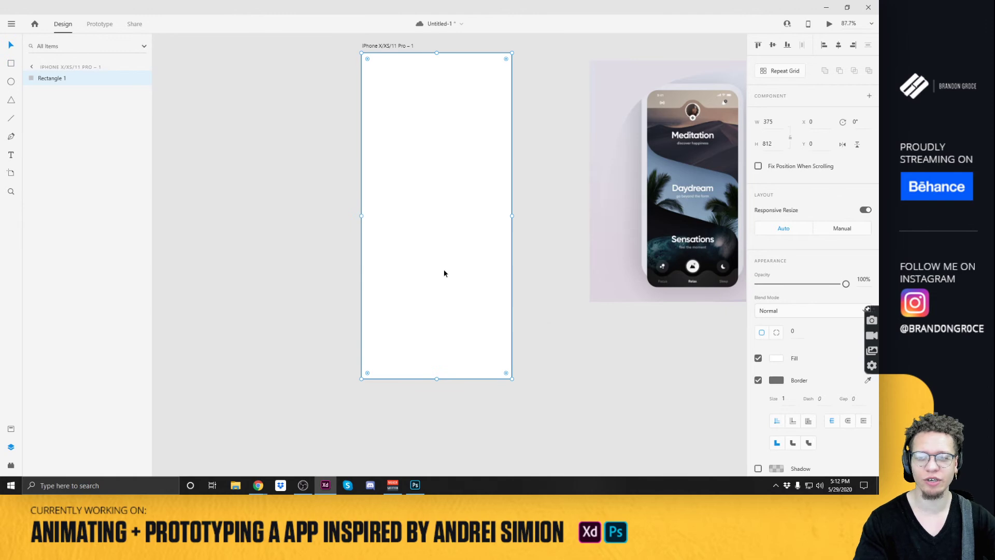
Fill the artboard-sized rectangle with a solid medium grey.
left_click(777, 358)
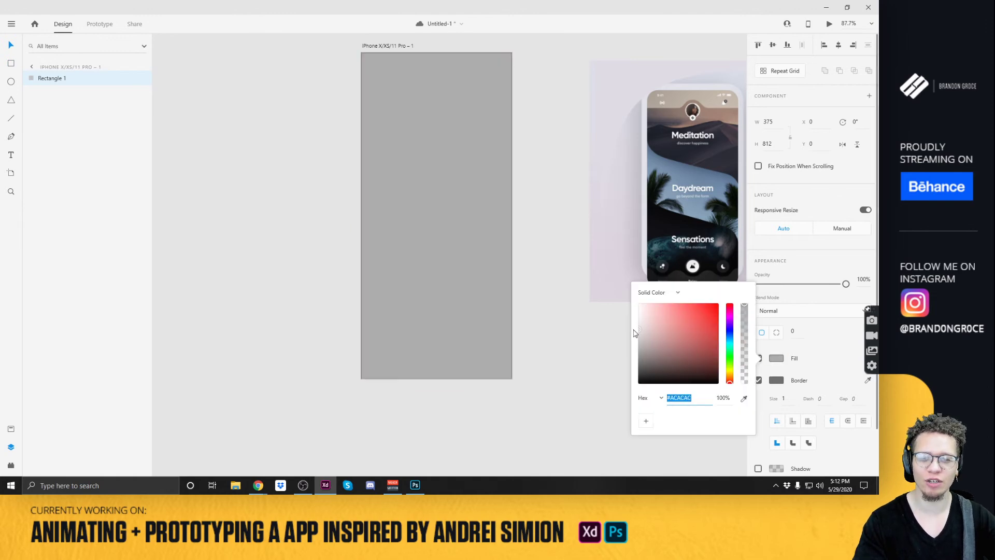
type("v")
key("BackSpace")
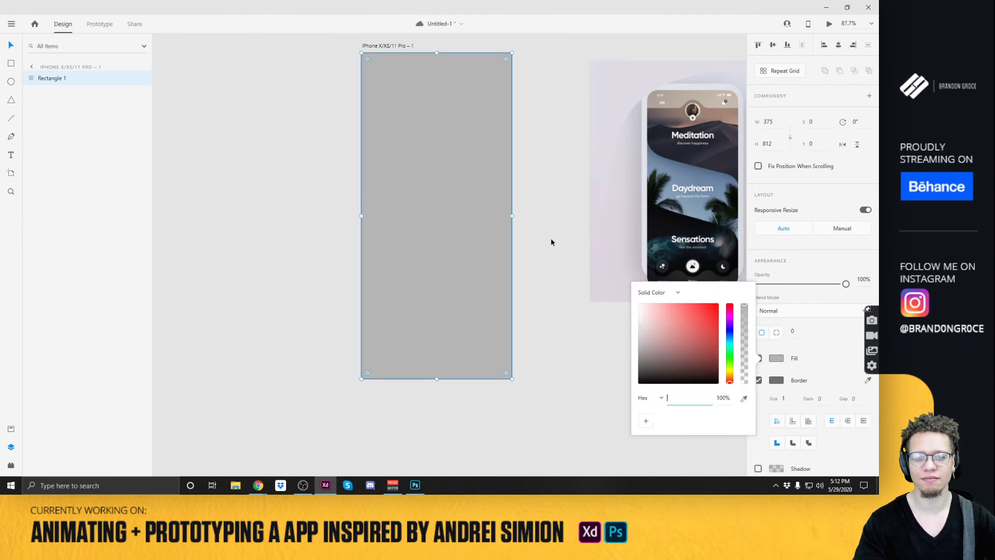
key("Return")
left_click(565, 295)
Move the grey rectangle onto the pasteboard, scale it to about 285 by 618 and place it over the Meditation phone.
left_click_drag(456, 244, 603, 234)
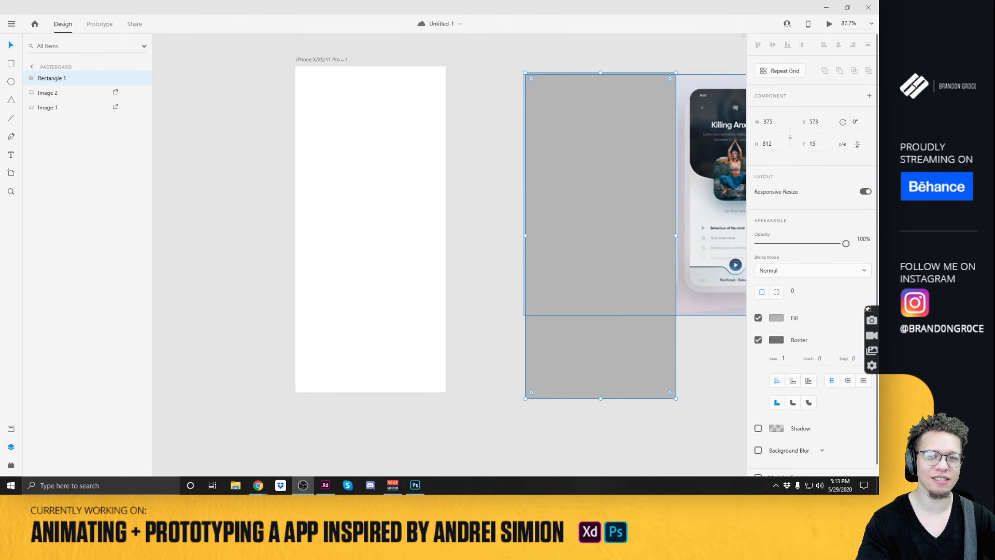
left_click(695, 346)
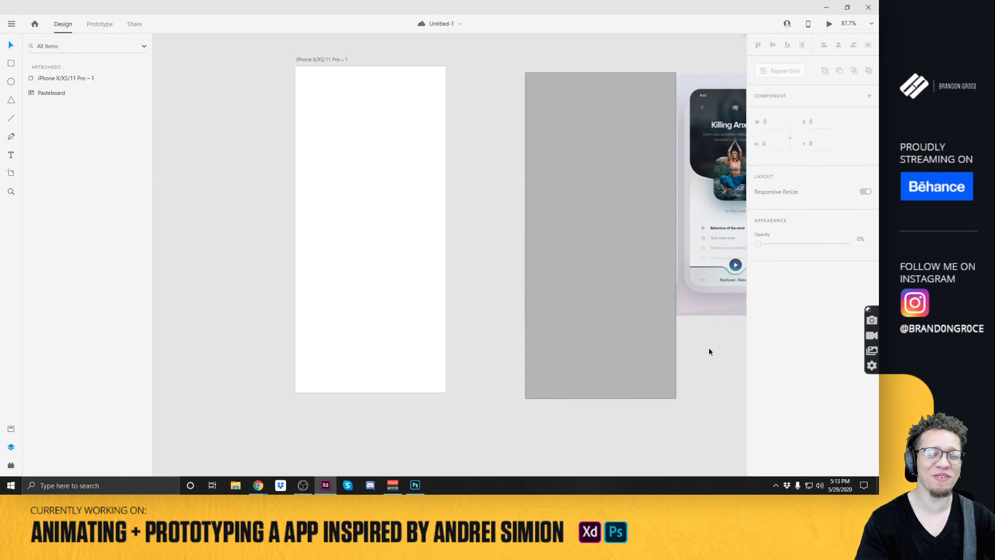
scroll(570, 363, "right", 10)
scroll(570, 363, "up", 3)
mouse_move(375, 339)
left_mouse_down()
mouse_move(340, 325)
mouse_move(359, 326)
left_mouse_up()
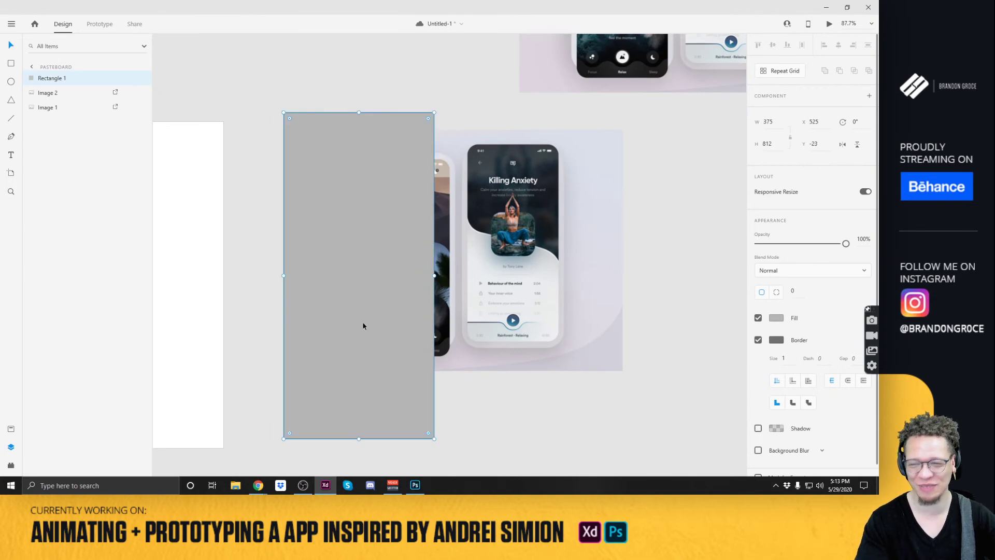
left_click_drag(434, 439, 397, 392)
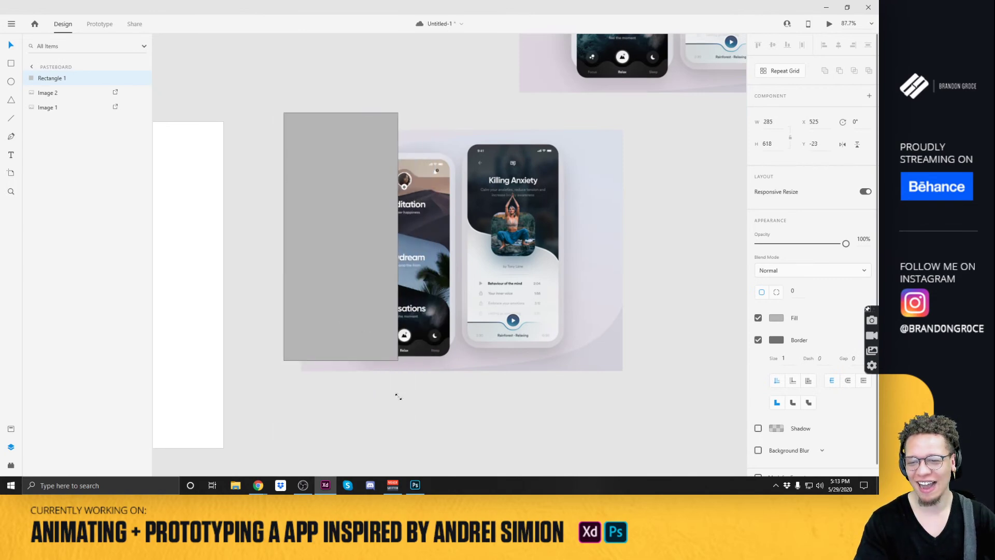
left_click_drag(356, 264, 409, 292)
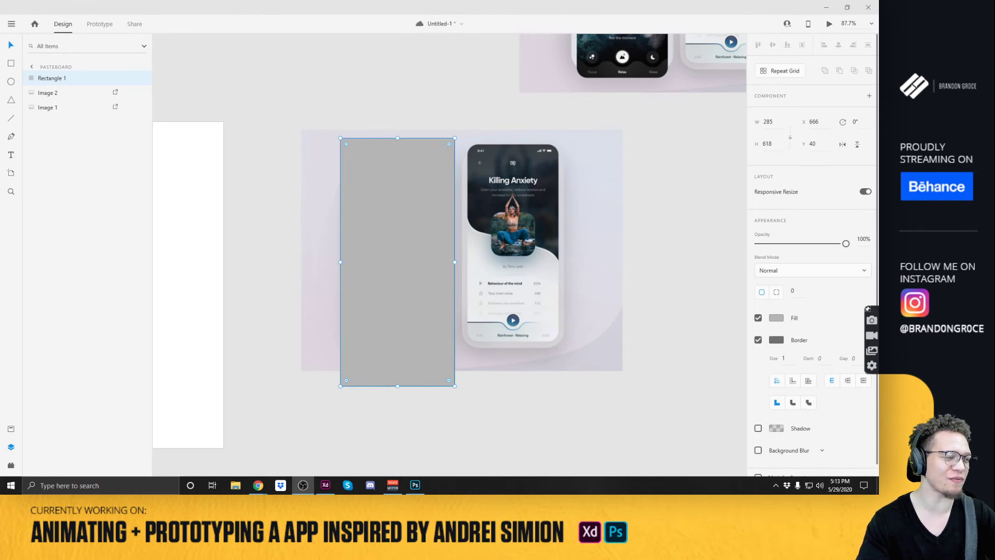
key("alt+Tab")
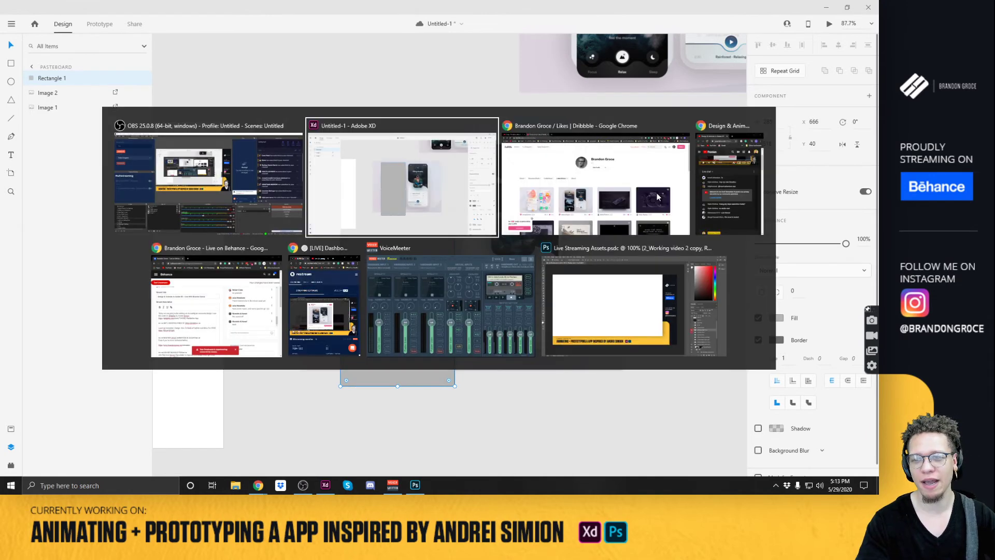
key("alt+Tab")
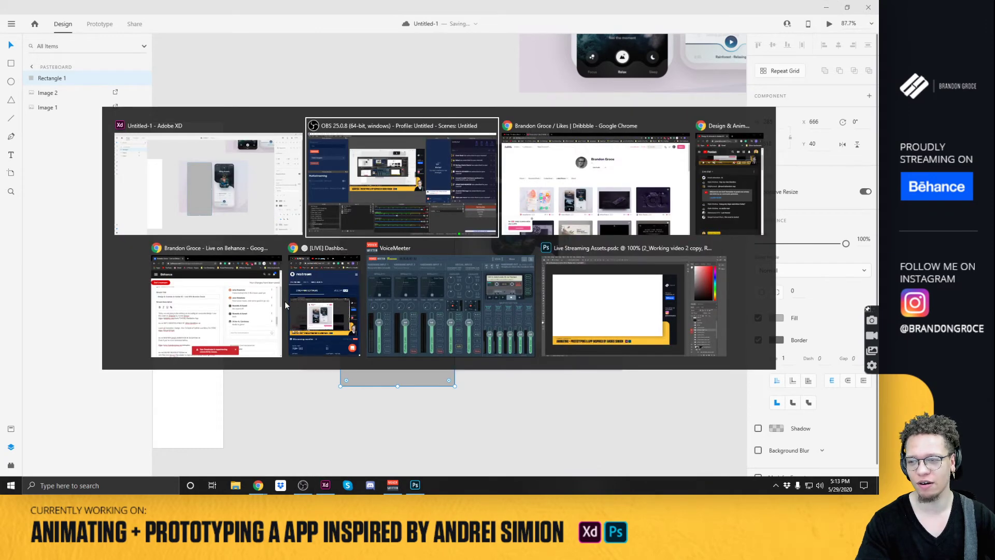
key("Escape")
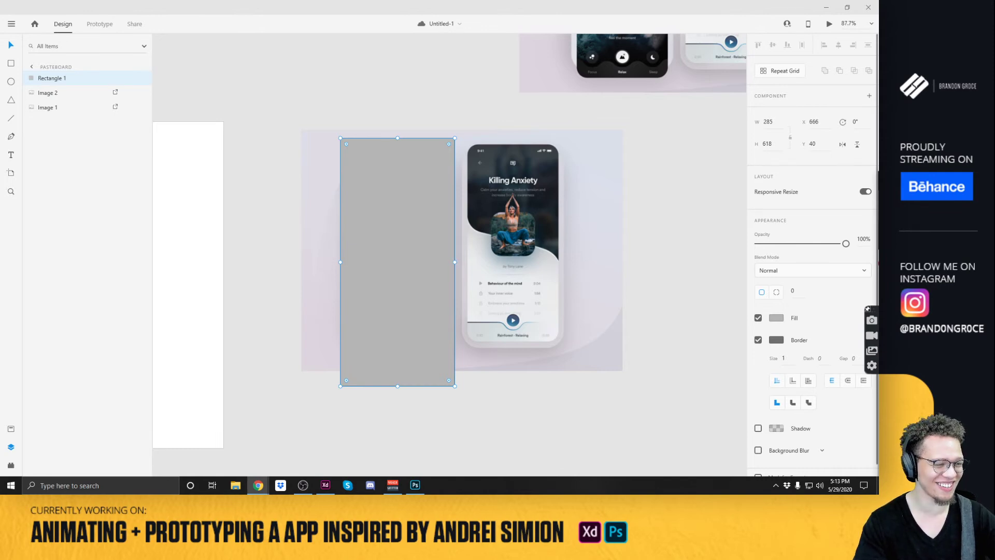
key("Escape")
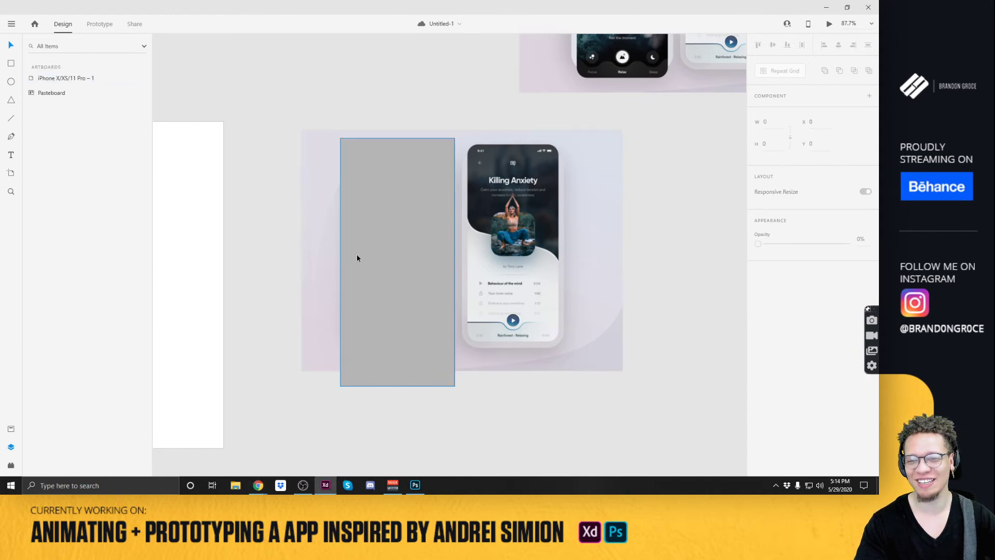
Remove the grey rectangle's border, align its corner with the Meditation screen and set its opacity to 50%.
left_click(385, 248)
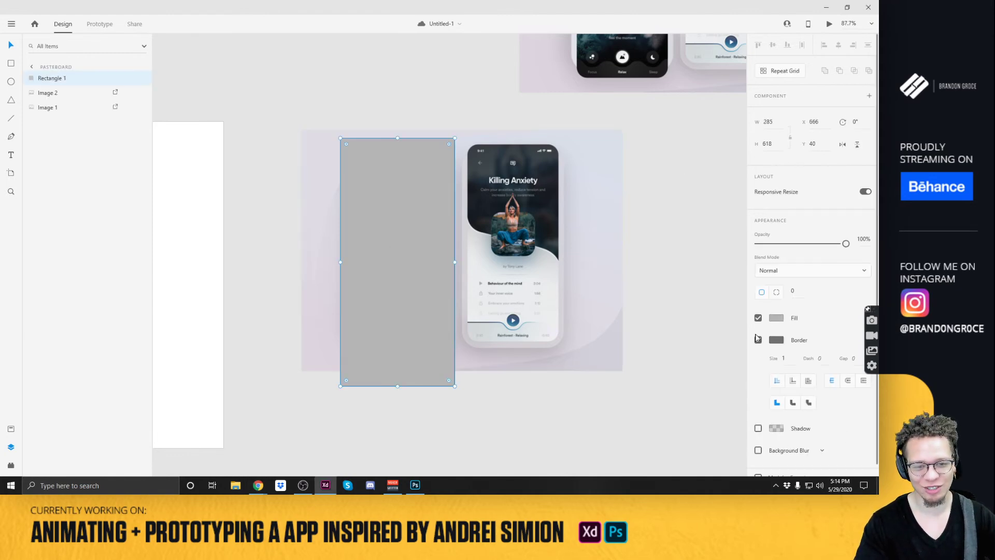
key("Escape")
left_click_drag(394, 296, 424, 322)
key("5")
Scale the translucent rectangle to about 228 by 495 so it covers the Meditation screen, and save the document.
left_click_drag(472, 409, 449, 361)
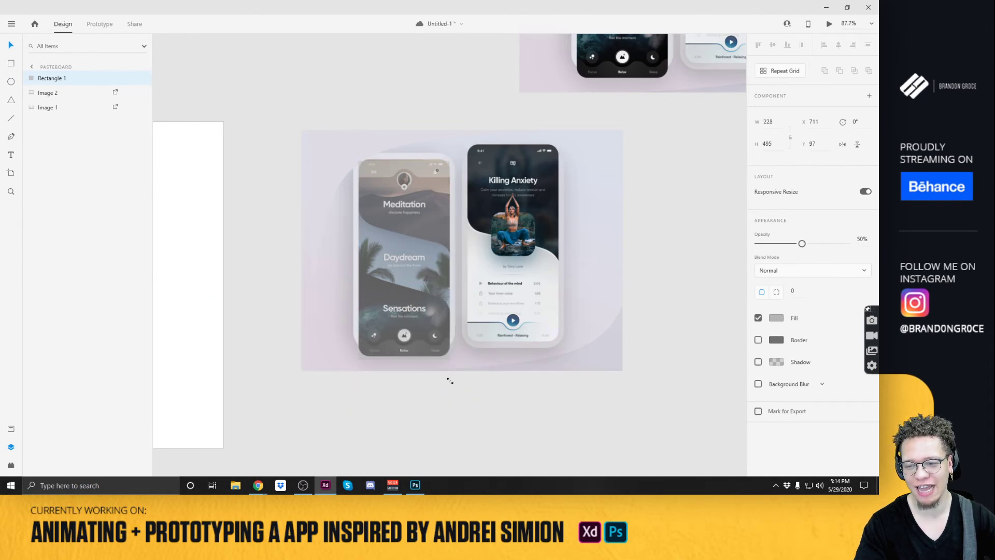
left_click(450, 381)
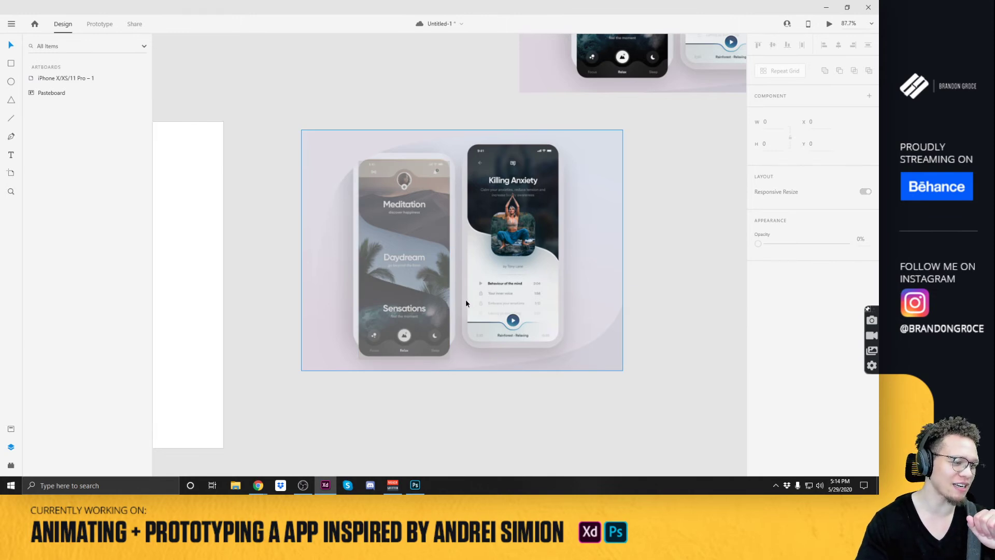
scroll(601, 279, "down", 1)
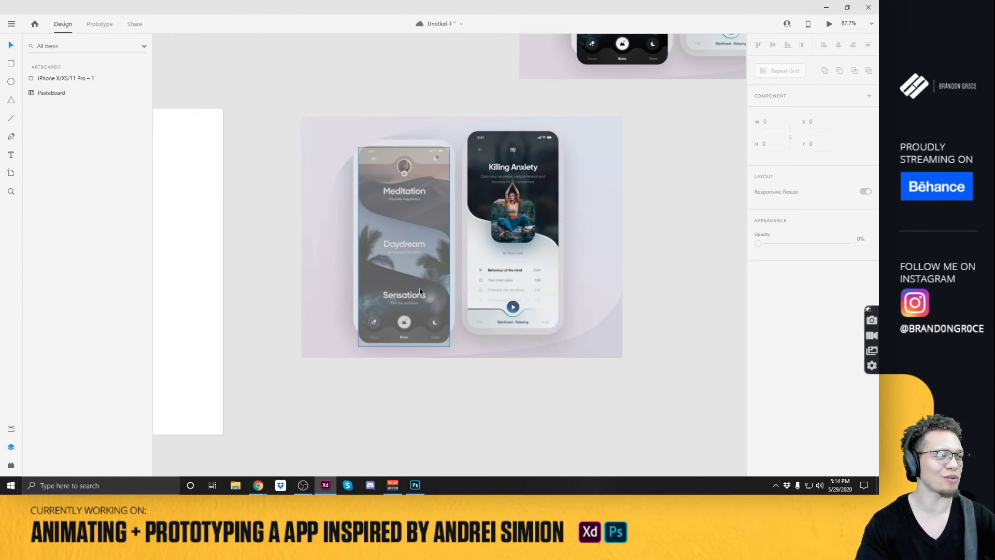
key("ctrl+s")
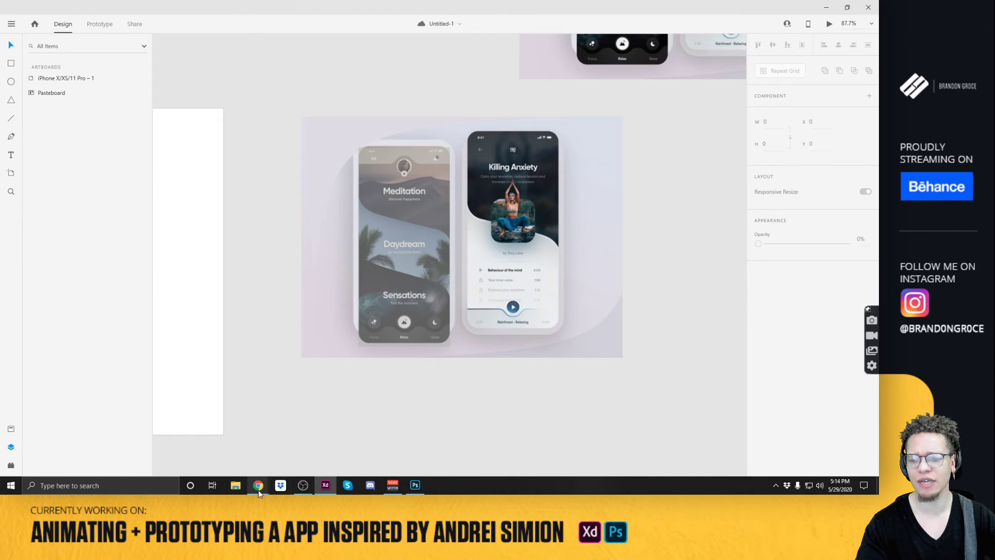
Mask the Dribbble reference image with the translucent rectangle covering the Meditation screen.
mouse_move(258, 490)
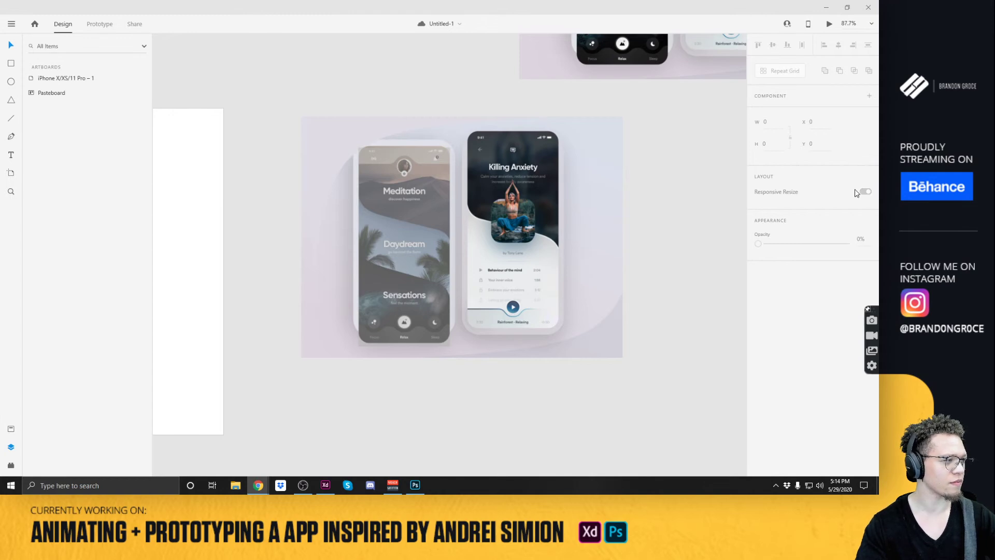
left_click(372, 237)
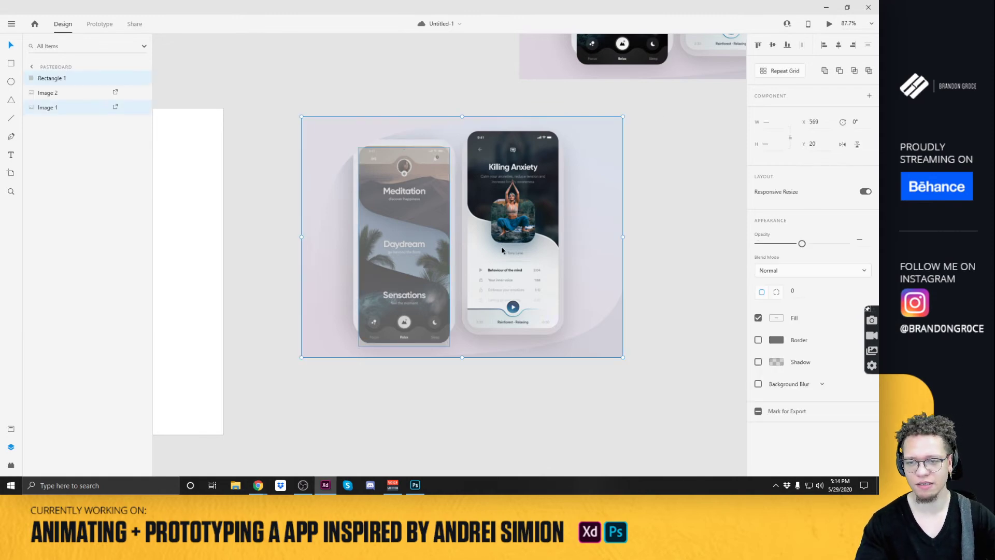
right_click(420, 231)
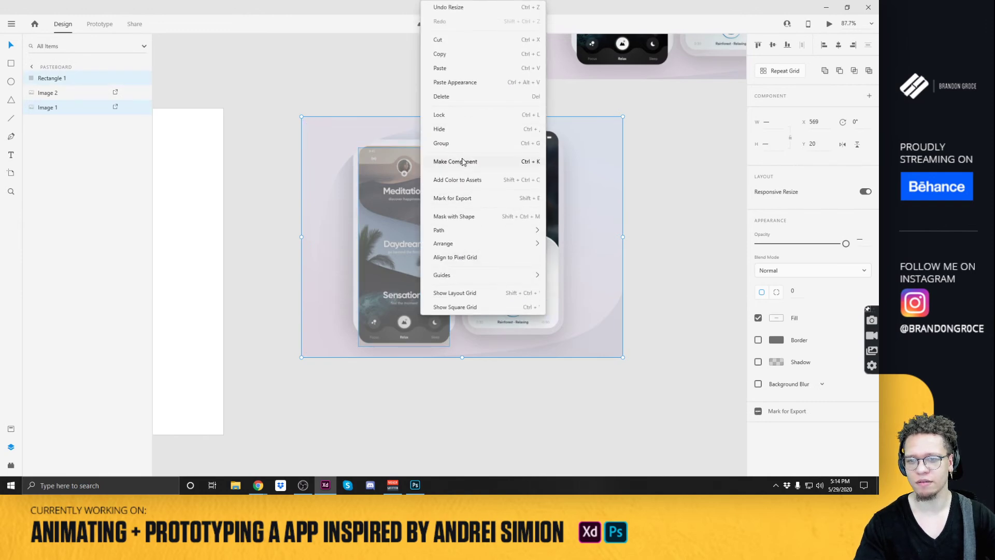
left_click(460, 217)
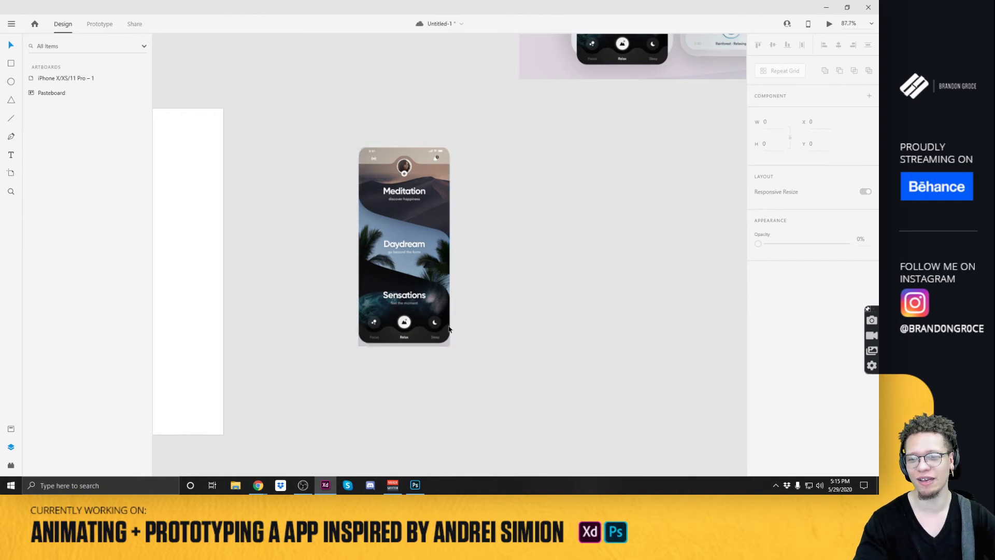
Examine the lower edge of the masked Meditation screen and its mask rectangle inside the mask group.
left_click(382, 345)
scroll(381, 347, "up", 4)
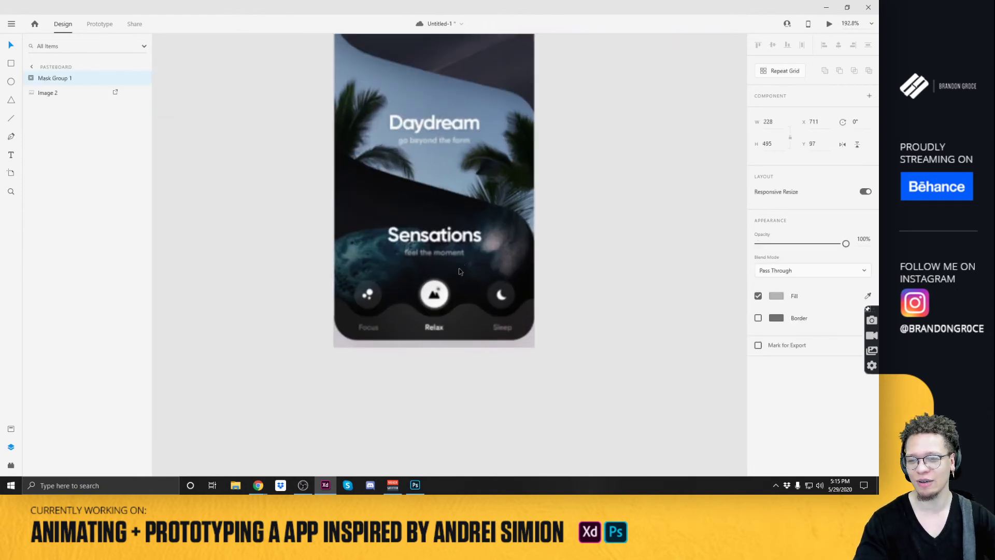
double_click(446, 306)
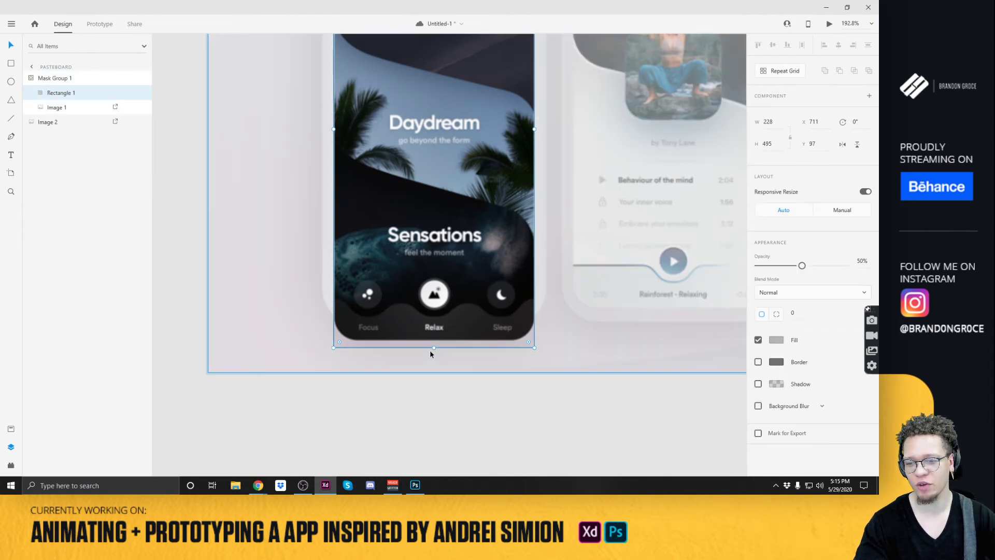
left_click(500, 427)
double_click(434, 275)
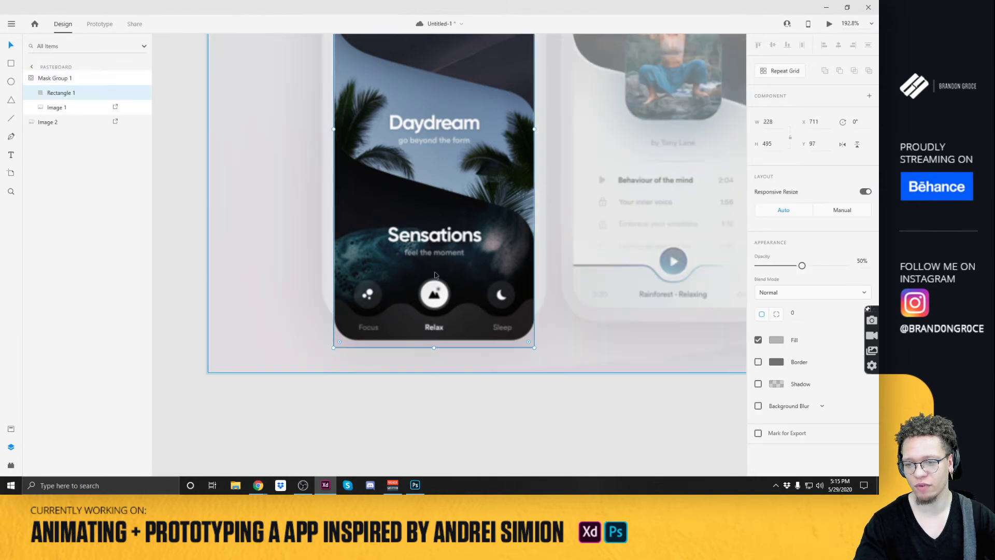
left_click(516, 426)
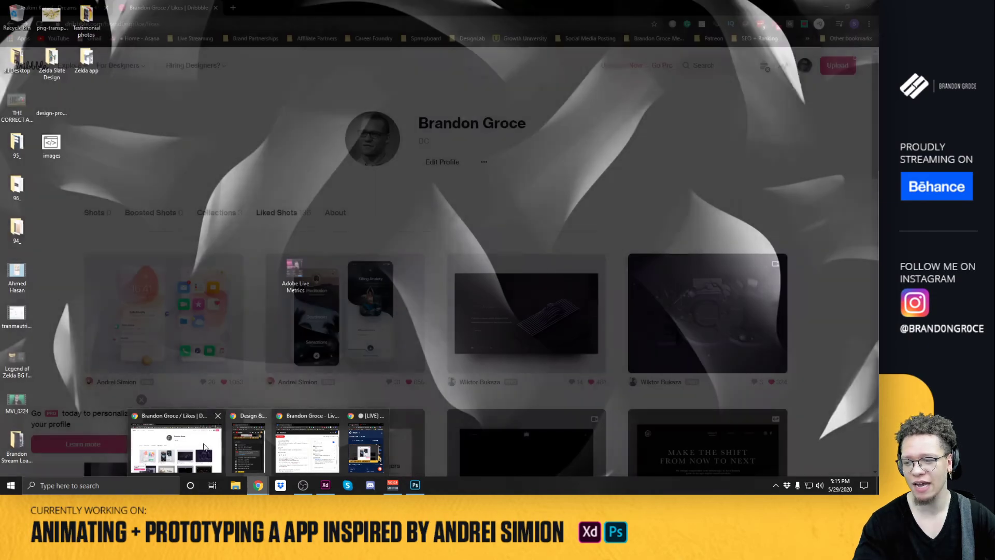
Switch to Chrome, open envato.com in a new tab and go to Envato Market.
left_click(204, 447)
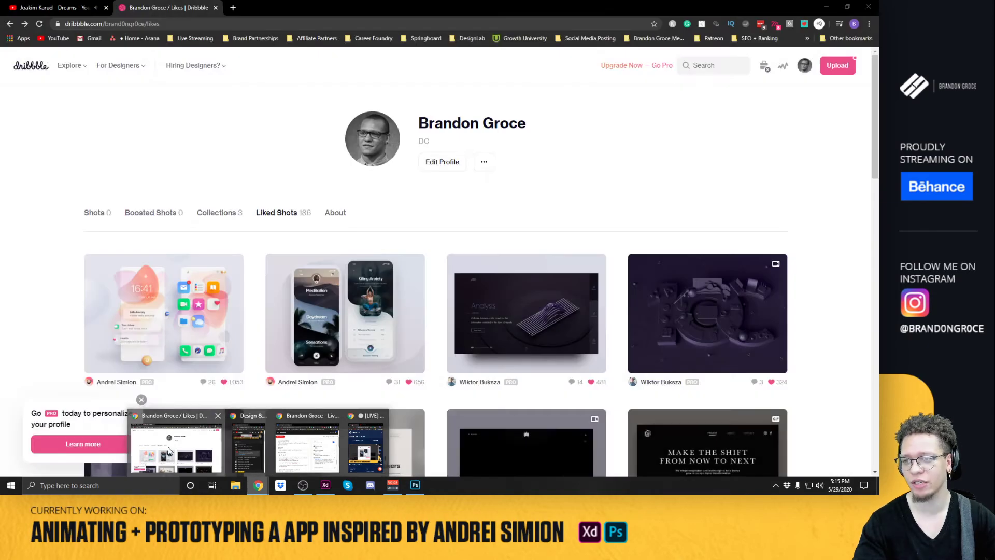
left_click(233, 7)
type("envato.com")
key("Return")
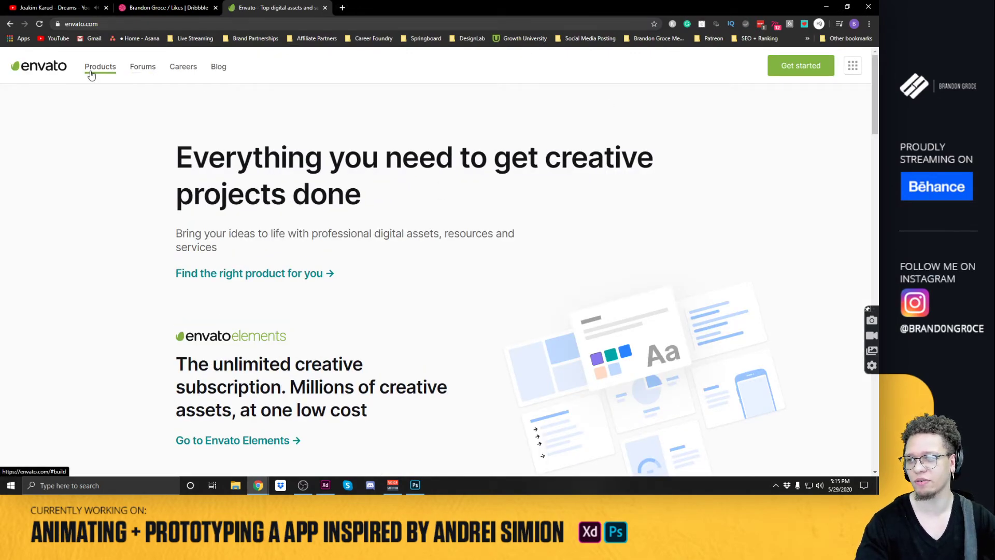
scroll(294, 314, "down", 9)
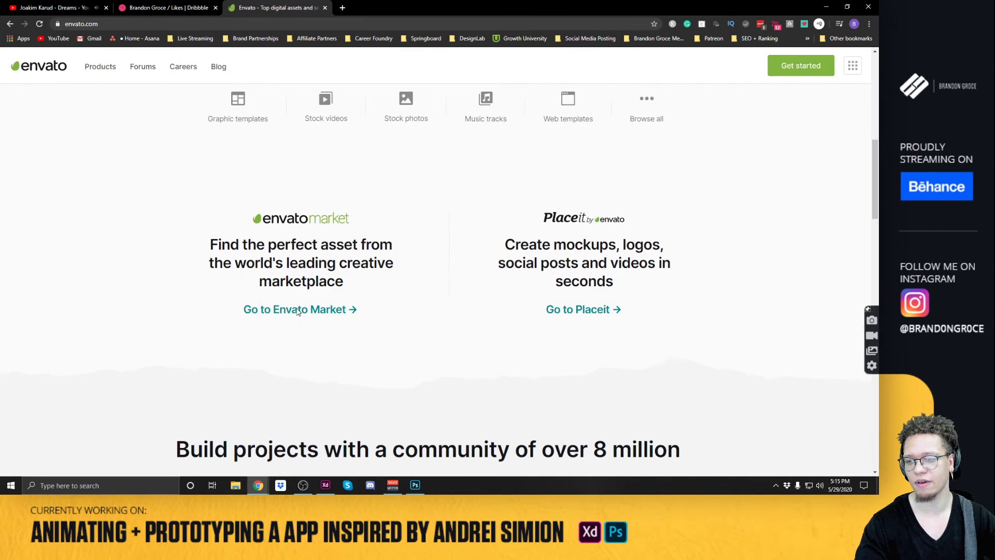
left_click(315, 310)
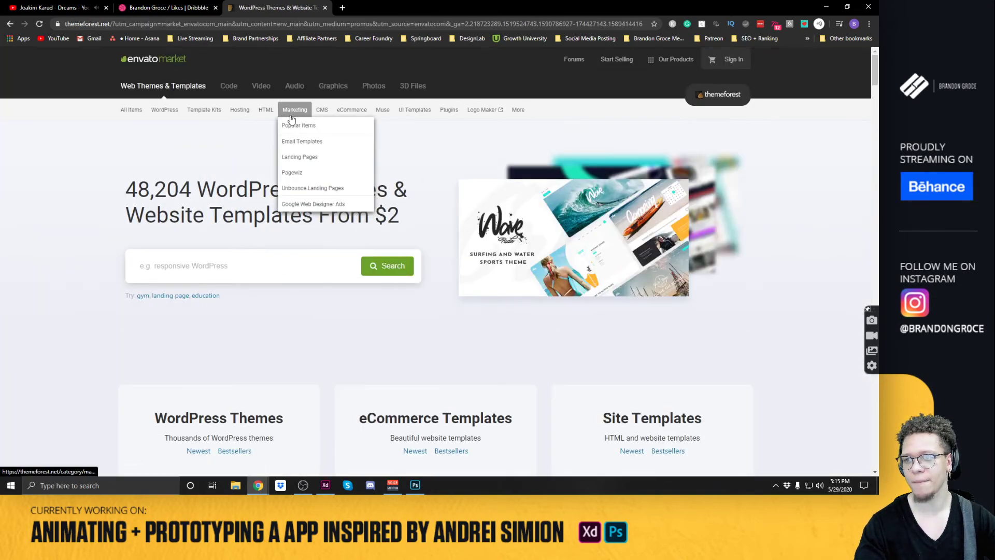
Open the Phone 11 Pro App Presentation Mockup 4K item from the shopping cart of the Video marketplace.
left_click(263, 86)
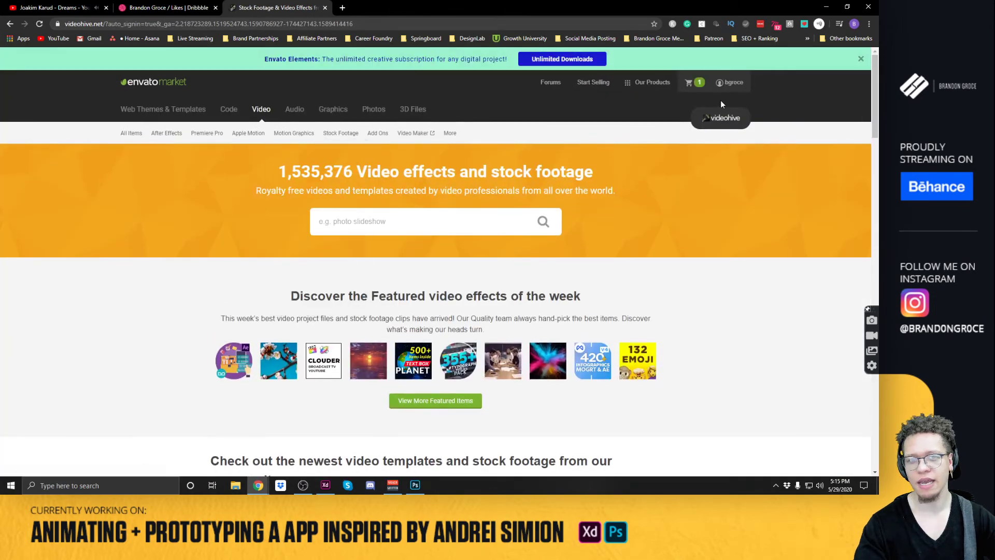
left_click(689, 84)
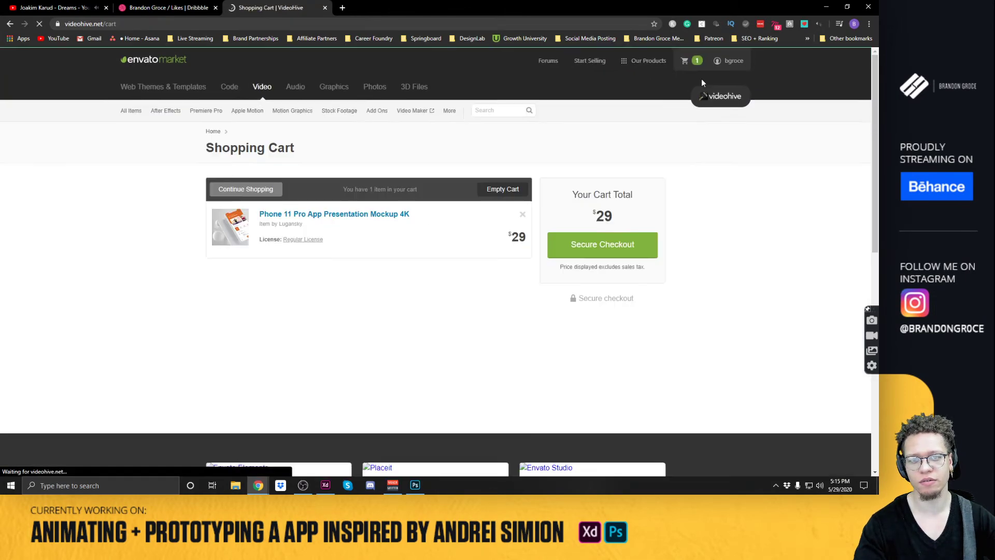
left_click(373, 235)
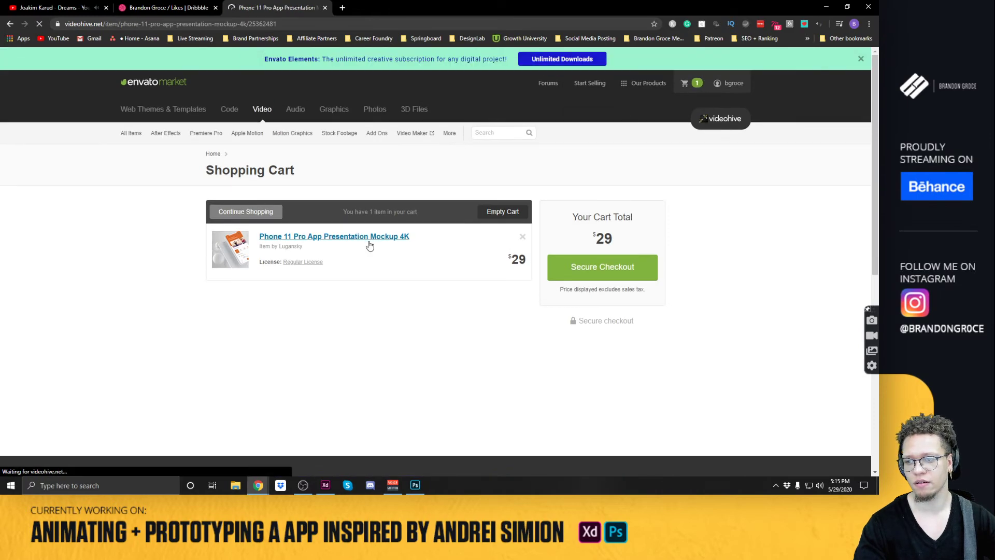
Watch the phone mockup's video preview twice with the sound muted, closing the player each time.
left_click(353, 351)
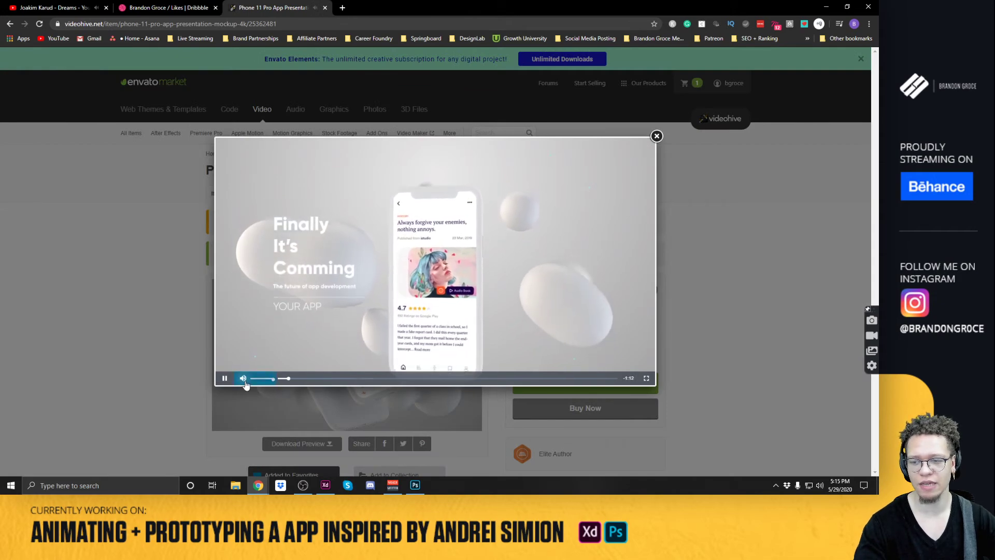
left_click(251, 379)
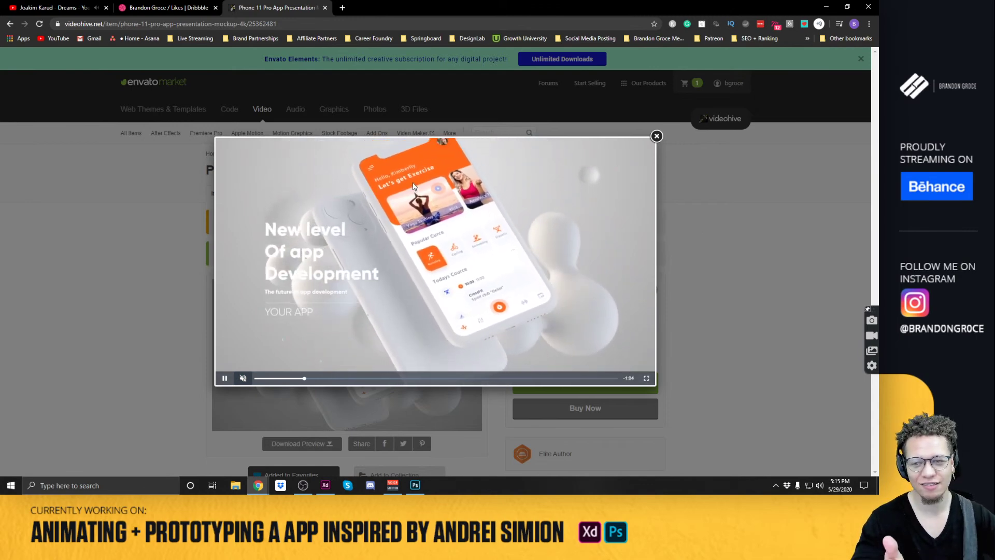
left_click(684, 211)
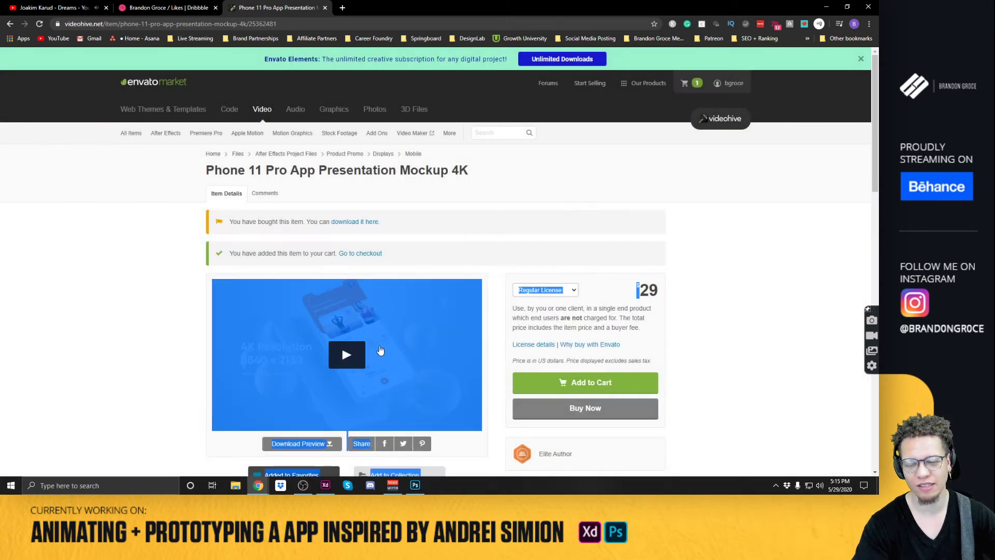
left_click(346, 354)
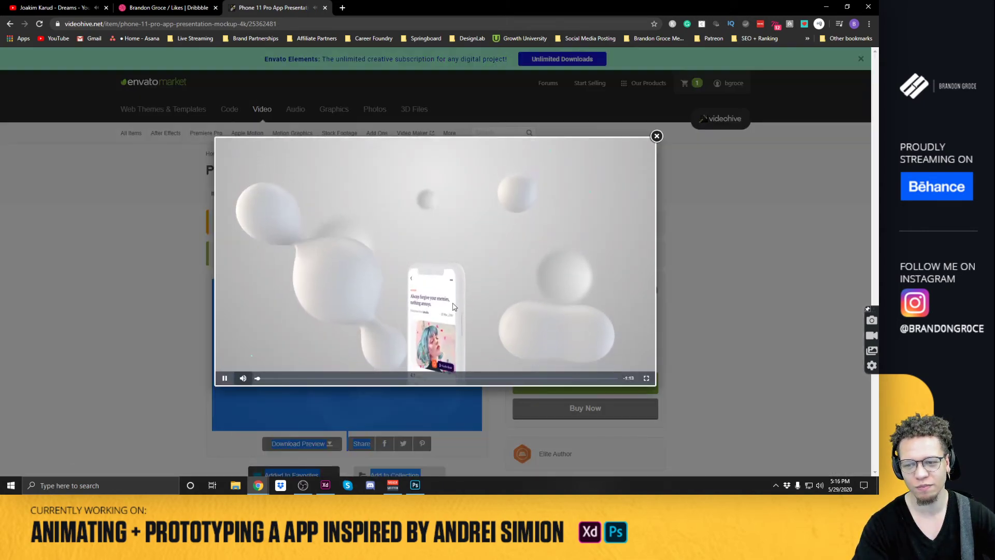
left_click(243, 377)
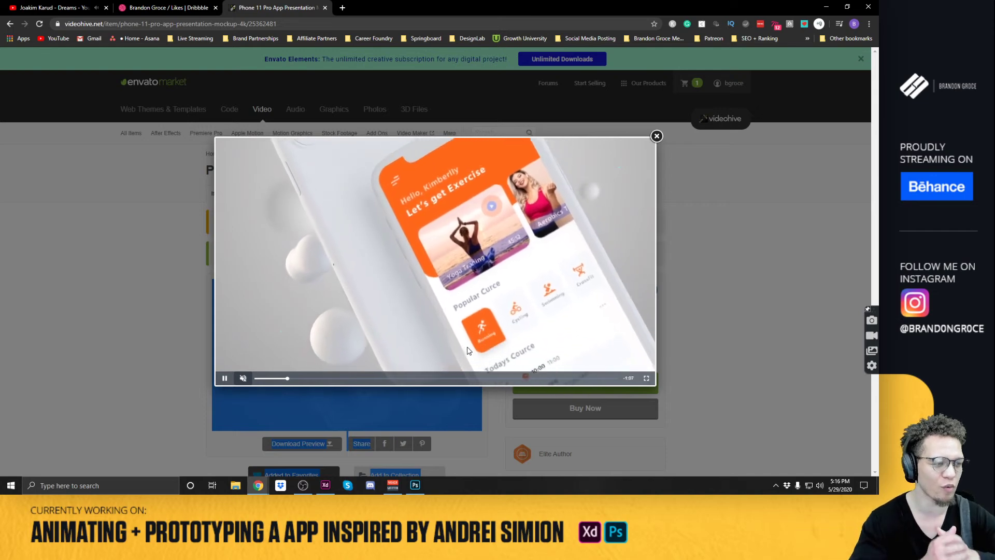
left_click(763, 245)
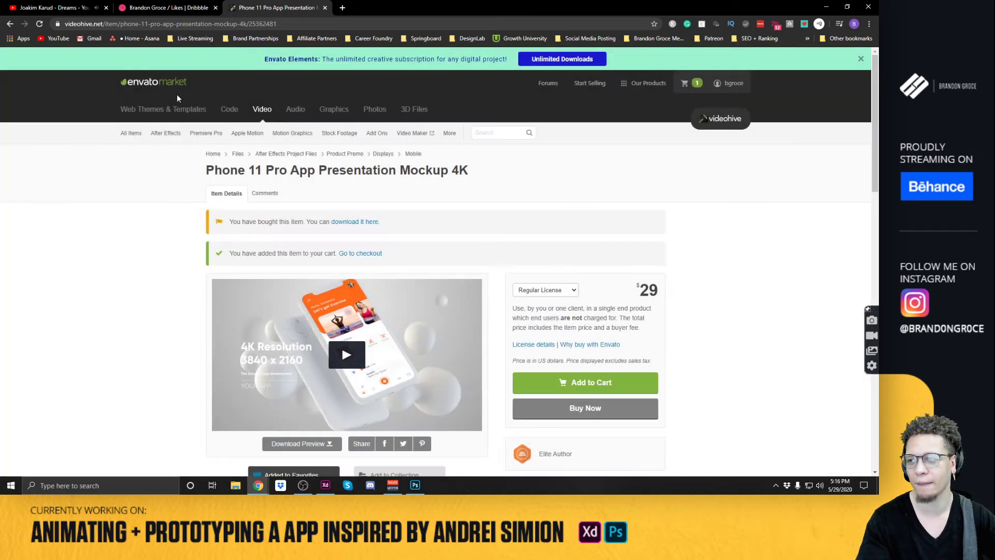
Switch back to Adobe XD, move the masked Meditation screen to the artboard's origin and scale it to 375 by 814.
left_click(166, 8)
key("super+Tab")
key("Return")
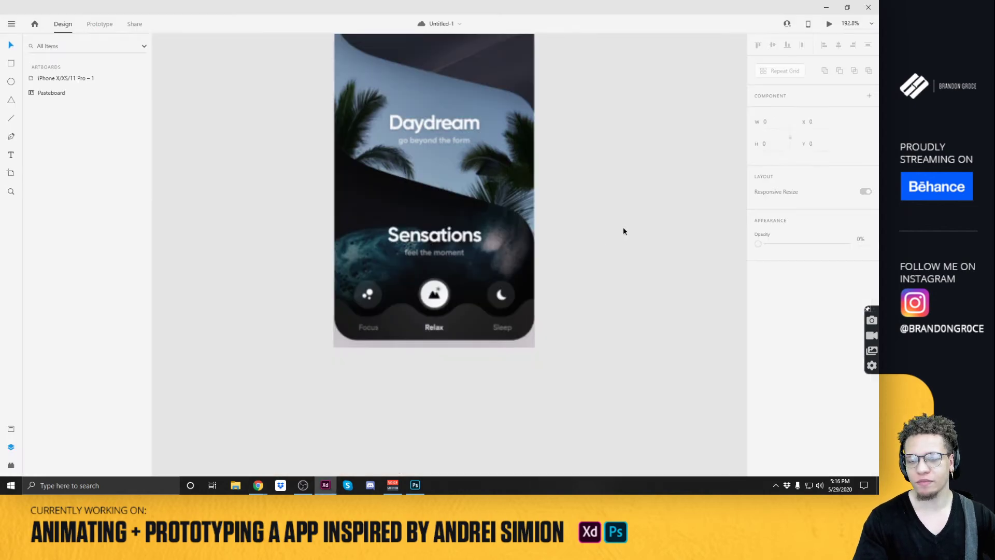
left_click(546, 179)
scroll(595, 243, "down", 5)
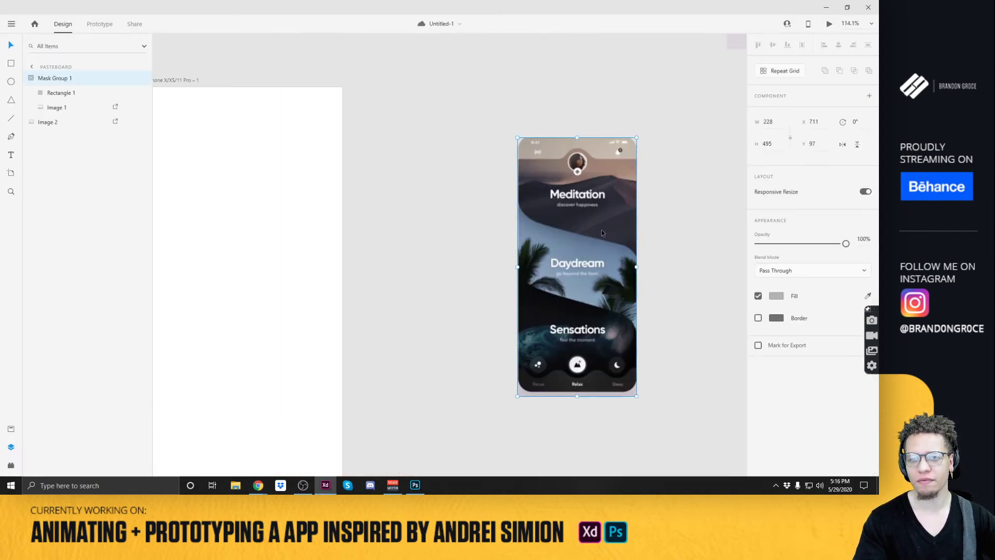
left_click_drag(595, 242, 428, 217)
left_click_drag(455, 281, 487, 369)
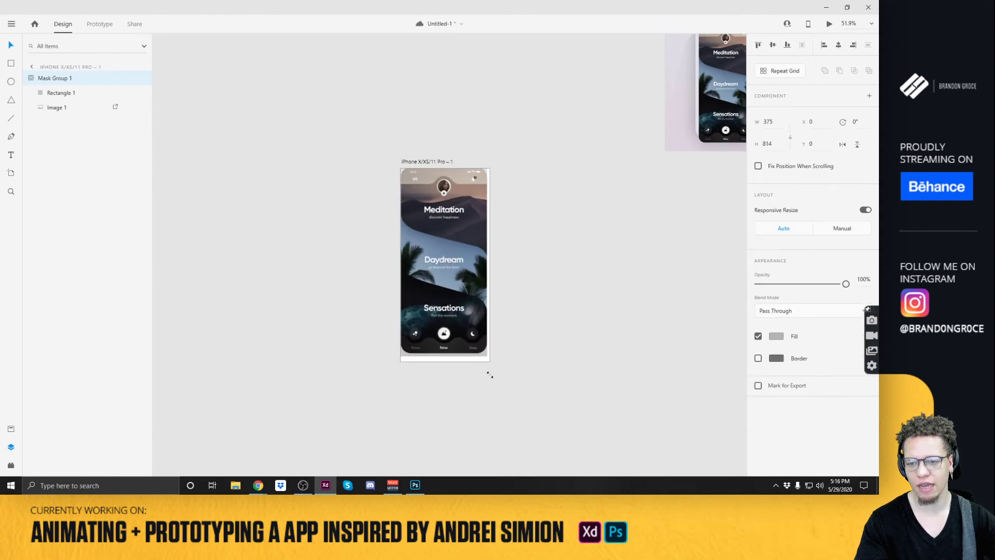
left_click(506, 356)
Draw a full-width rectangle about 375 by 313 over the Meditation section, starting at about Y 68.
scroll(418, 206, "up", 5)
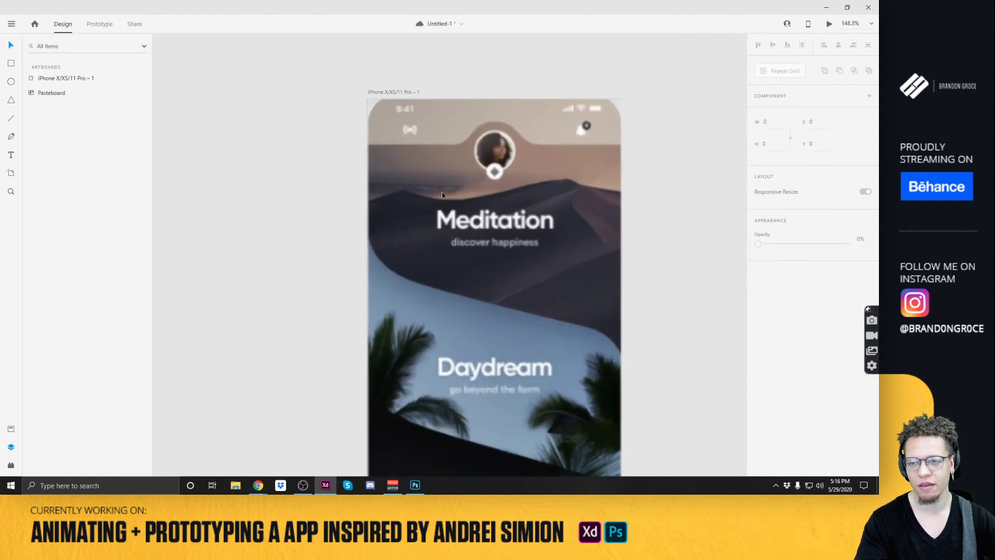
scroll(648, 186, "down", 3)
left_click_drag(642, 286, 531, 264)
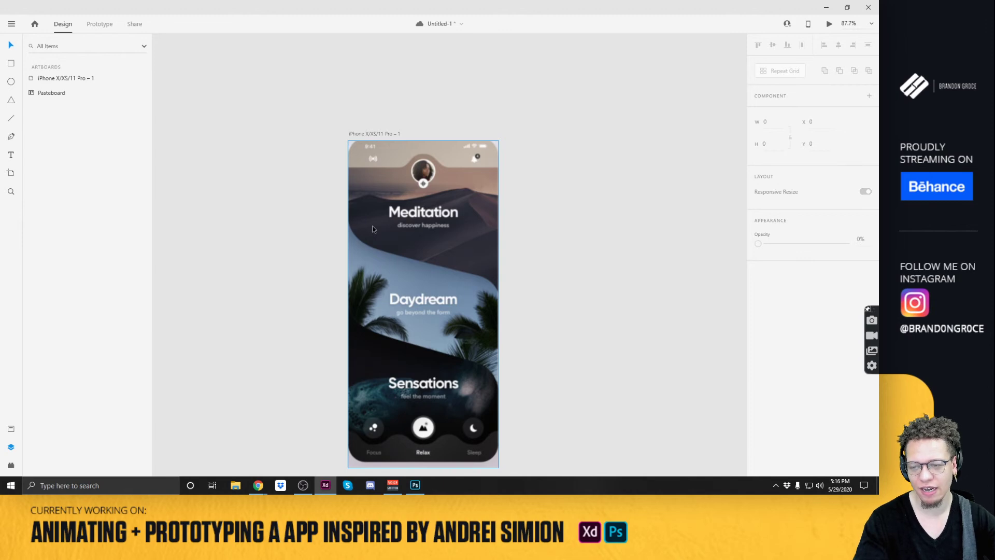
scroll(394, 234, "up", 1)
key("r")
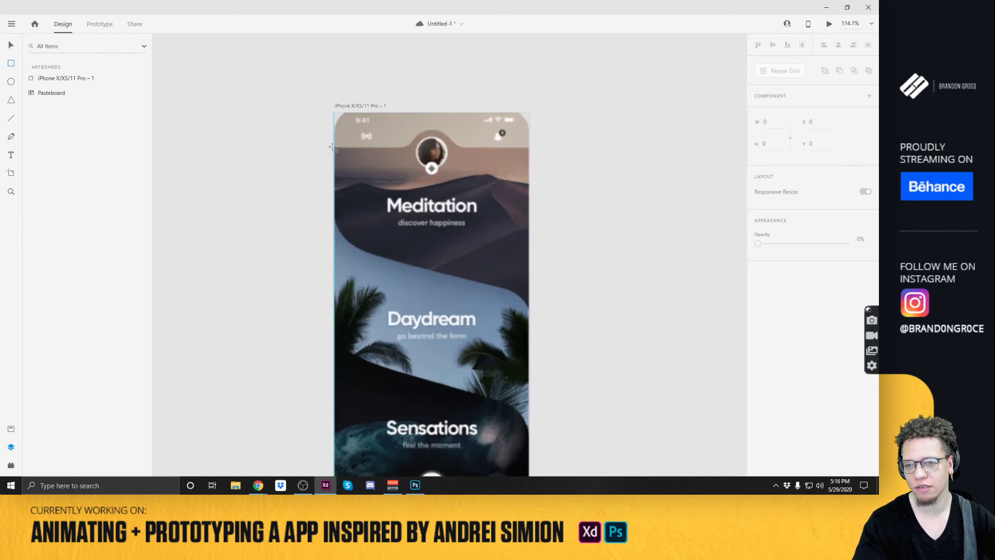
left_click_drag(334, 148, 530, 311)
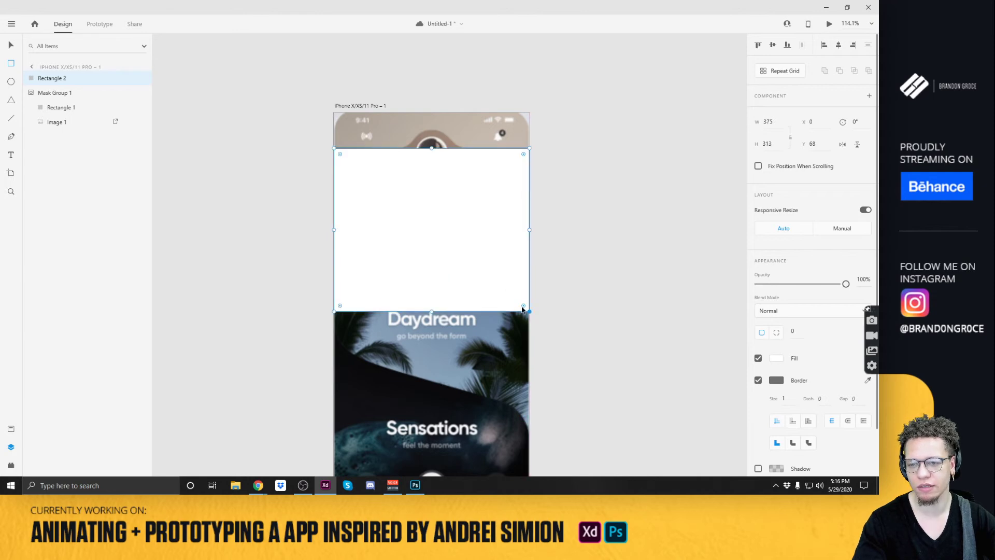
Remove the new rectangle's border, set its opacity to 40% and shift it up to Y 67.
key("Escape")
left_click(526, 279)
key("4")
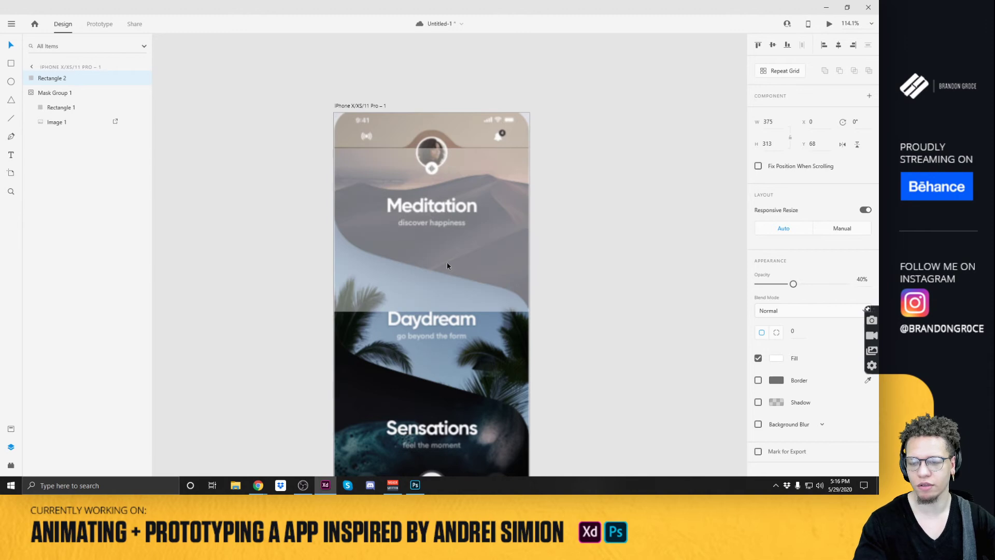
left_click_drag(450, 256, 450, 262)
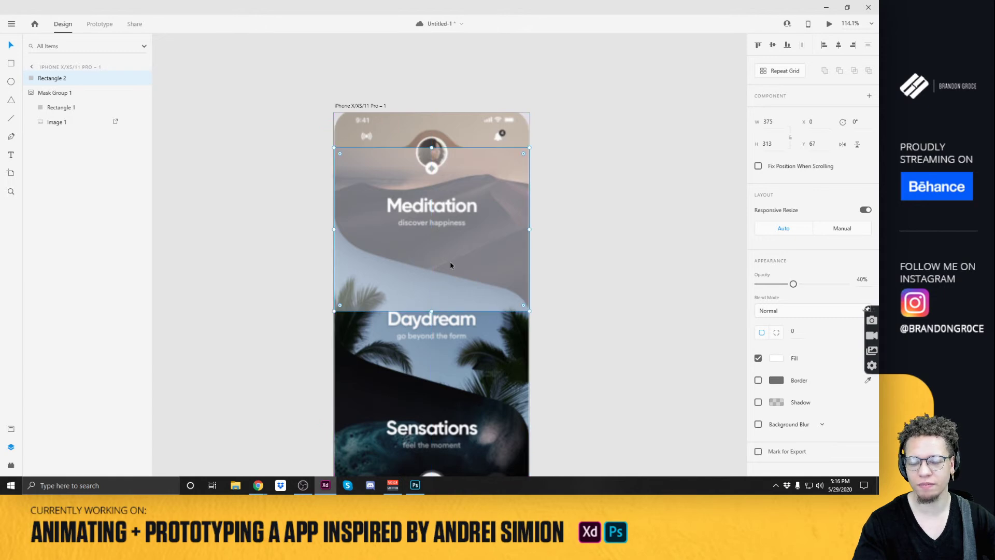
Add an anchor point on the rectangle's bottom edge, raise it to about X 184, Y 299, and curve the lower-right corner point.
double_click(450, 266)
left_click(430, 311)
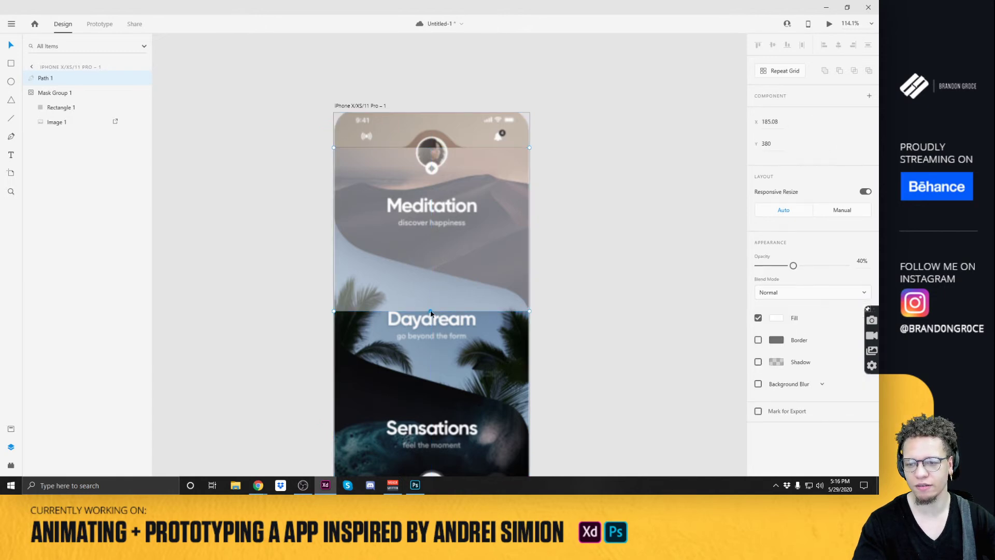
left_click_drag(430, 311, 430, 268)
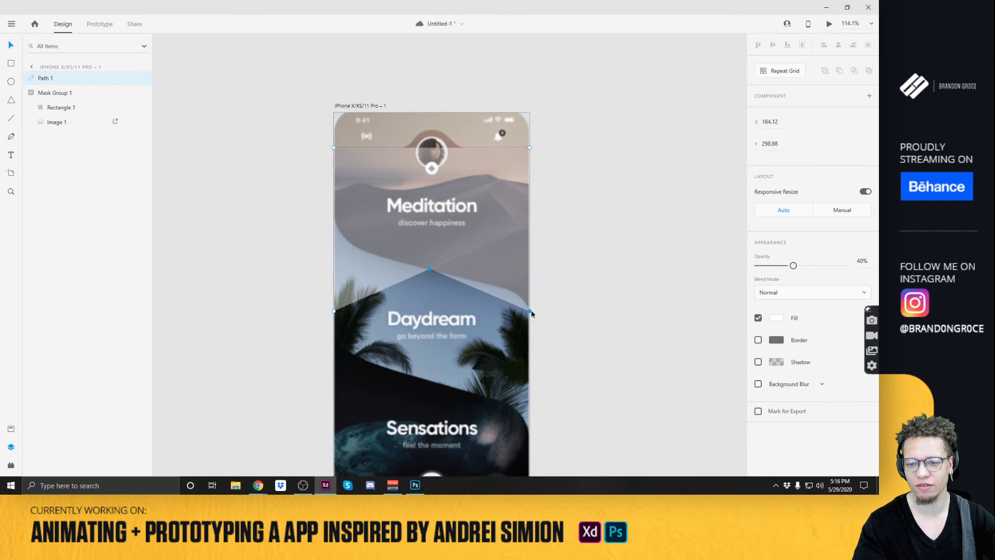
left_click_drag(529, 311, 520, 278)
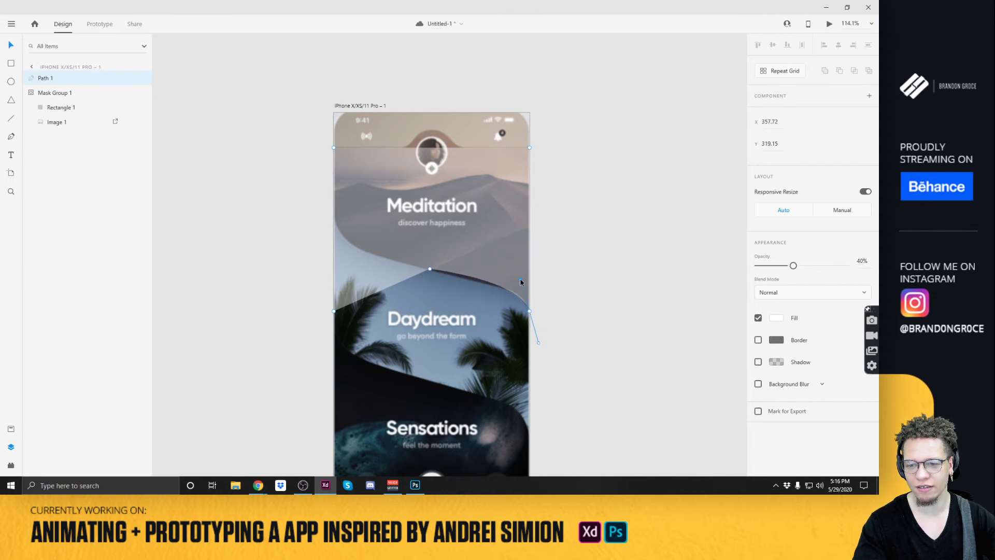
Raise the path's lower-left corner to about Y 202 and curve it to follow the Meditation section's wavy edge.
left_click_drag(334, 311, 332, 218)
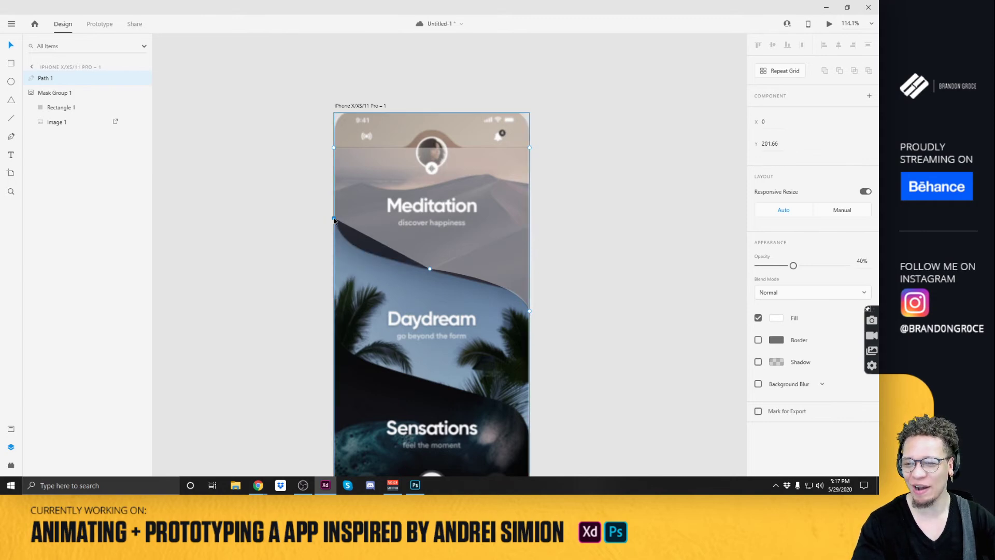
double_click(334, 219)
left_click_drag(358, 252, 329, 258)
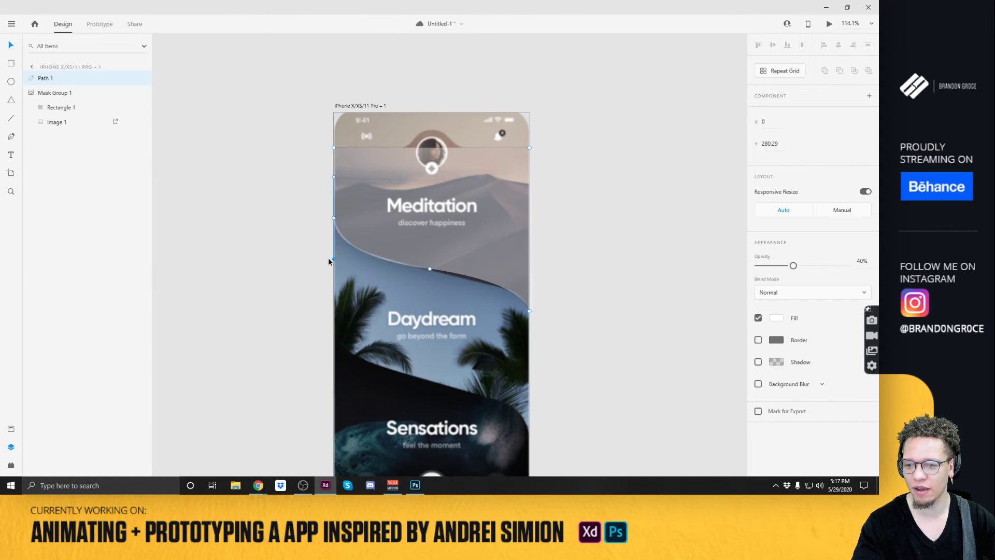
Refine the white path's wavy edge by placing the lower-left curve handle at about Y 280 and the lower-right one at about Y 434.
left_click(334, 258)
left_click(333, 259)
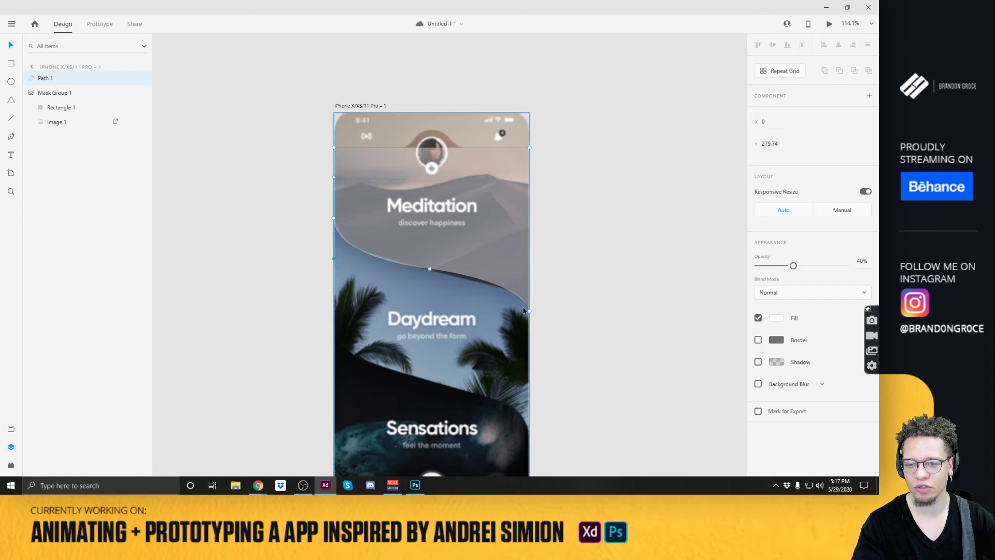
left_click_drag(529, 311, 528, 341)
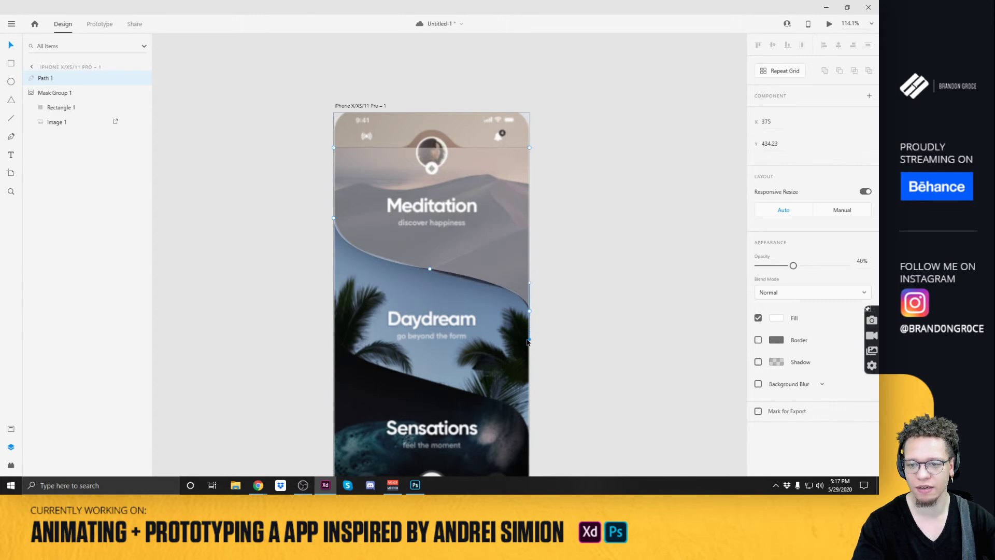
left_click(558, 307)
Fill the Meditation path with red and set its opacity to 100%.
left_click(469, 217)
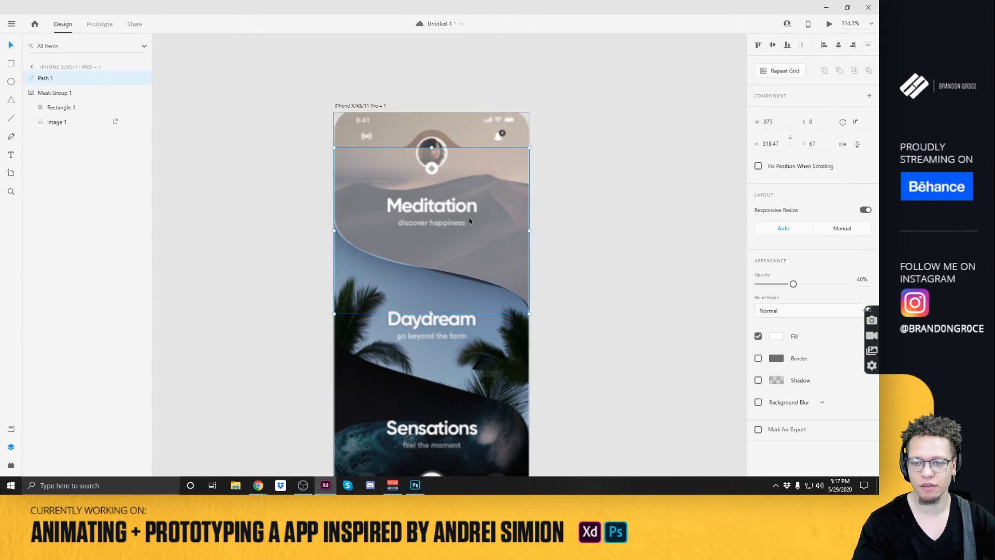
left_click(776, 336)
left_click_drag(744, 316, 744, 292)
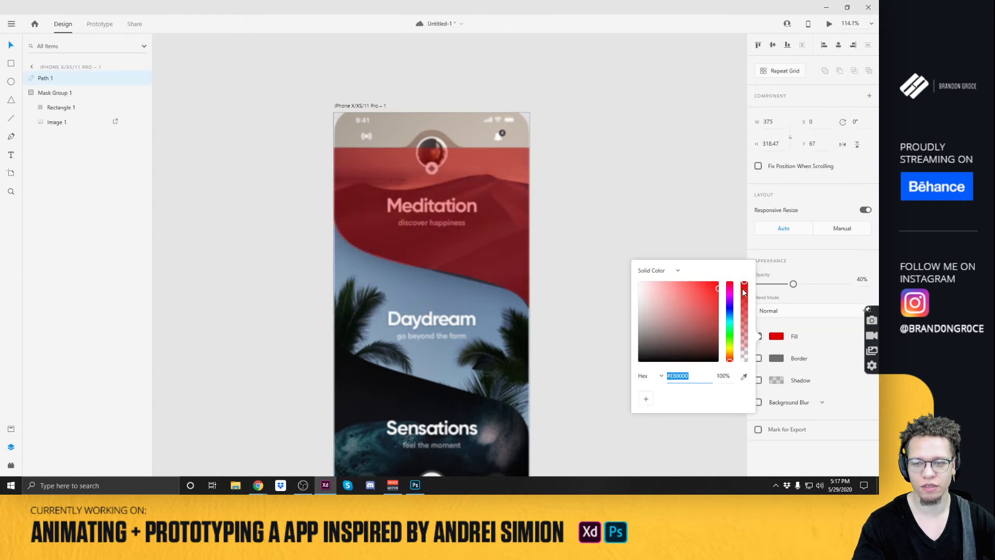
left_click(610, 194)
left_click(492, 219)
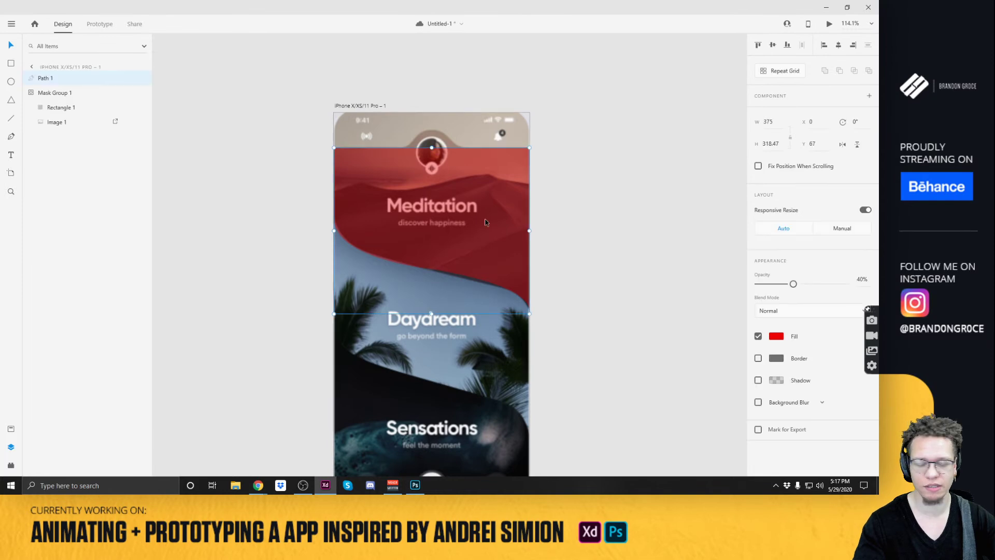
key("0")
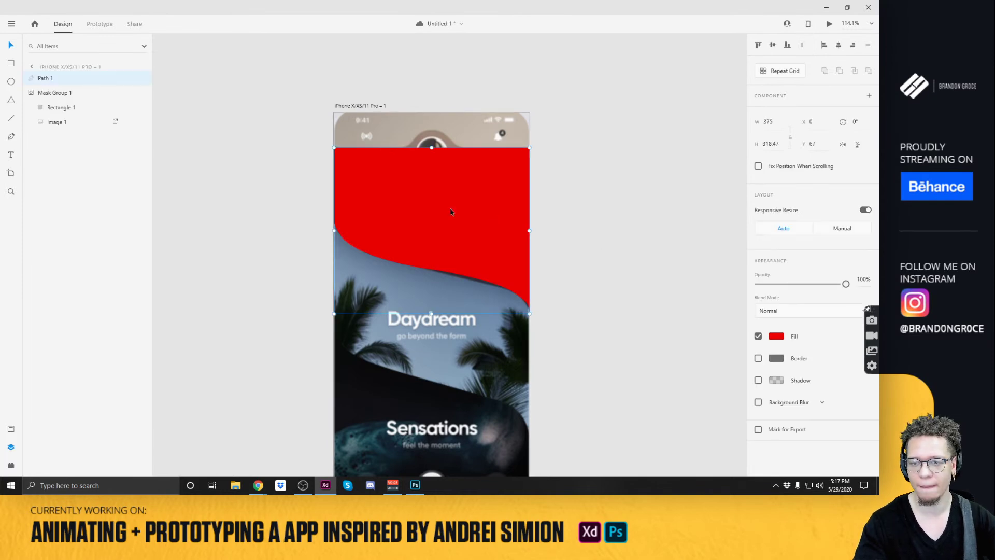
Hide the masked reference image group behind the red path.
left_click(450, 120)
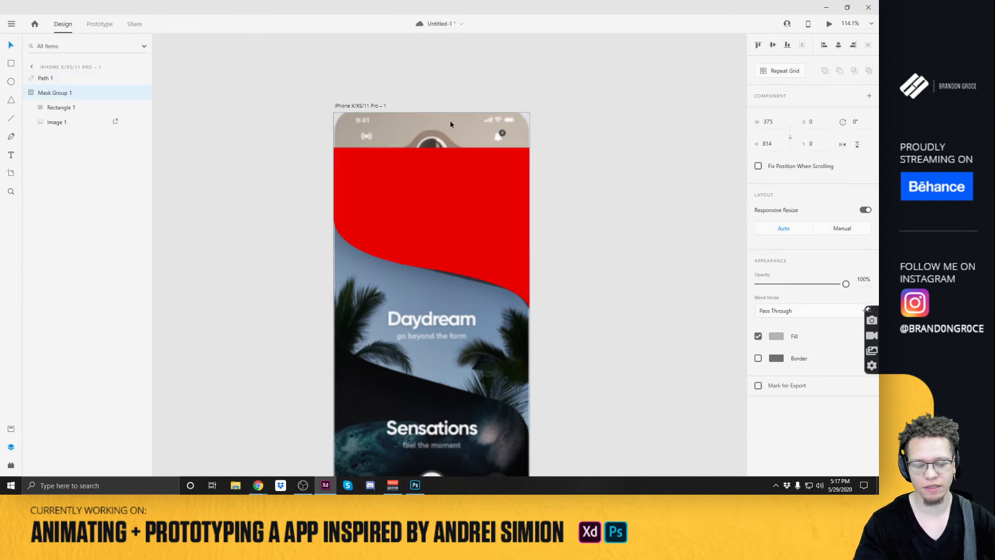
key("ctrl+comma")
left_click(605, 242)
Delete the middle anchor point from the red path's wavy lower edge.
left_click(430, 246)
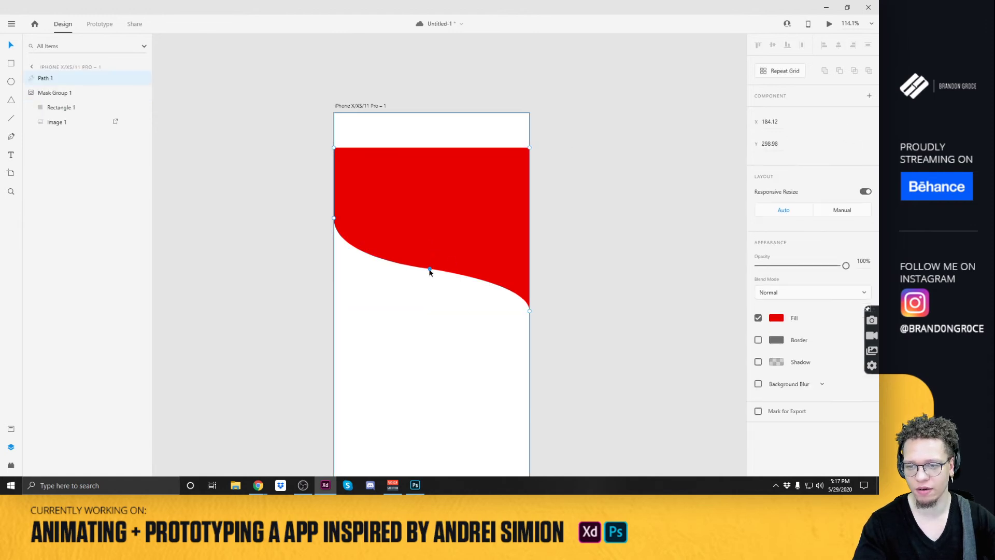
left_click(429, 269)
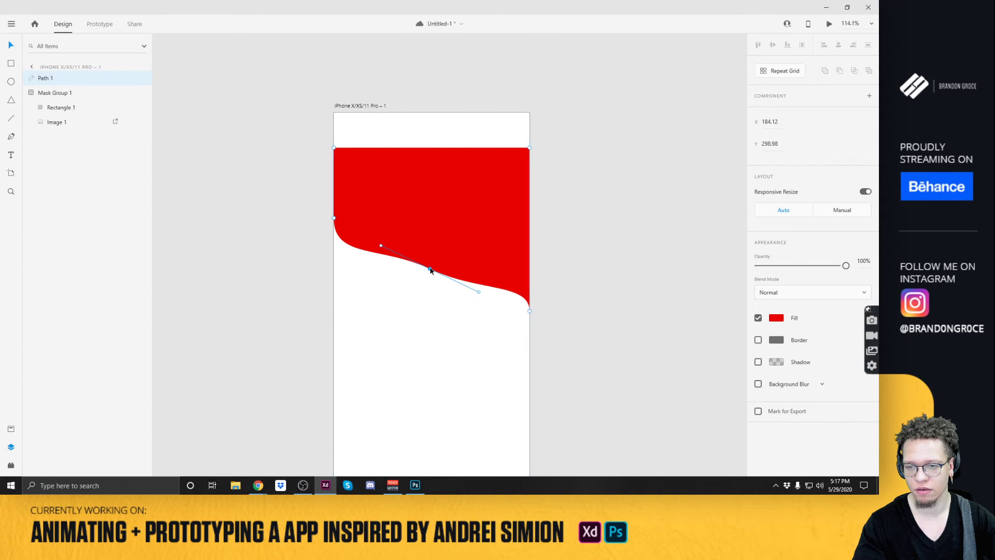
left_click(479, 293)
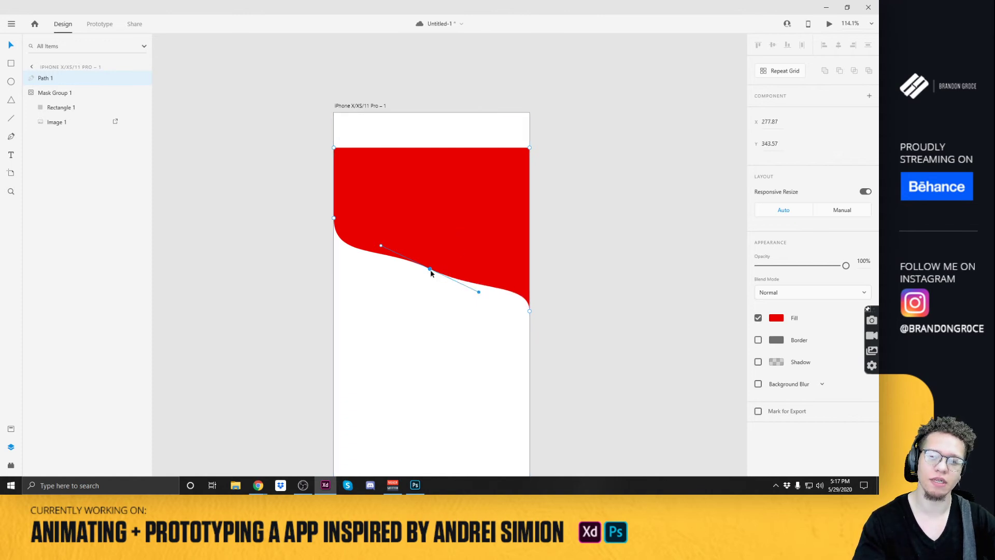
key("Delete")
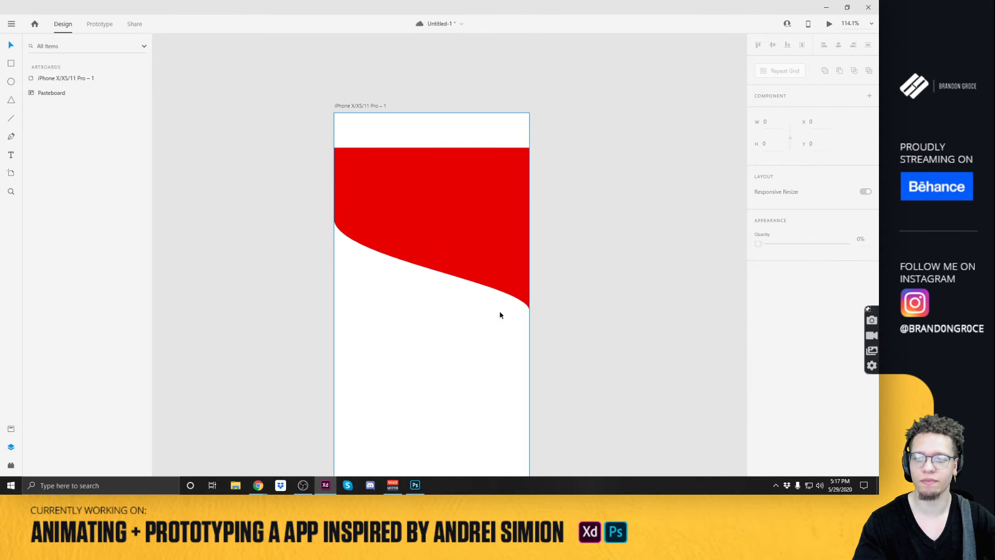
key("Escape")
Deepen the red path's wave by lengthening the lower-left curve handle downward and raising the lower-right handle to about Y 288.
double_click(358, 239)
left_click(334, 219)
left_click(529, 312)
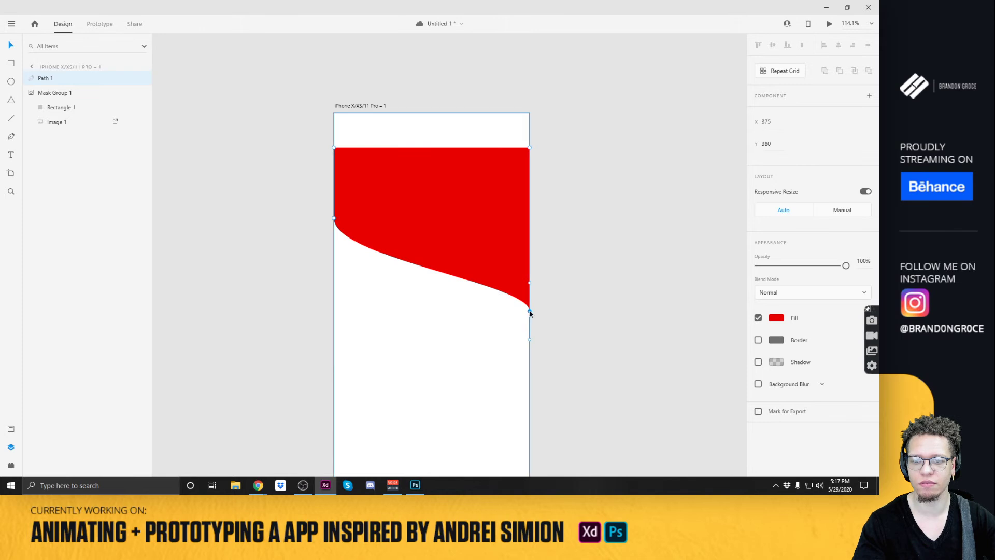
left_click(334, 218)
left_click(334, 259)
left_click_drag(334, 261, 333, 278)
left_click(530, 311)
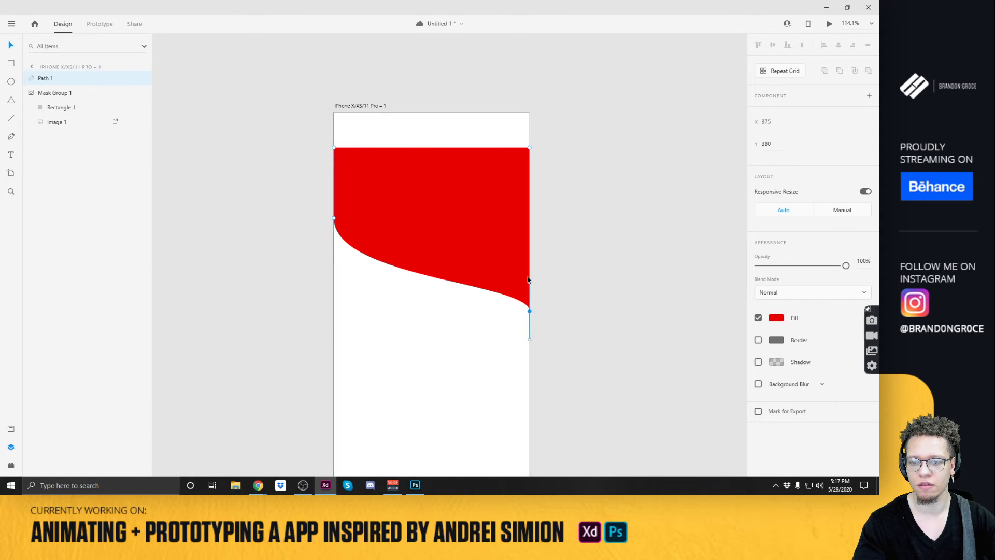
left_click_drag(530, 286, 524, 273)
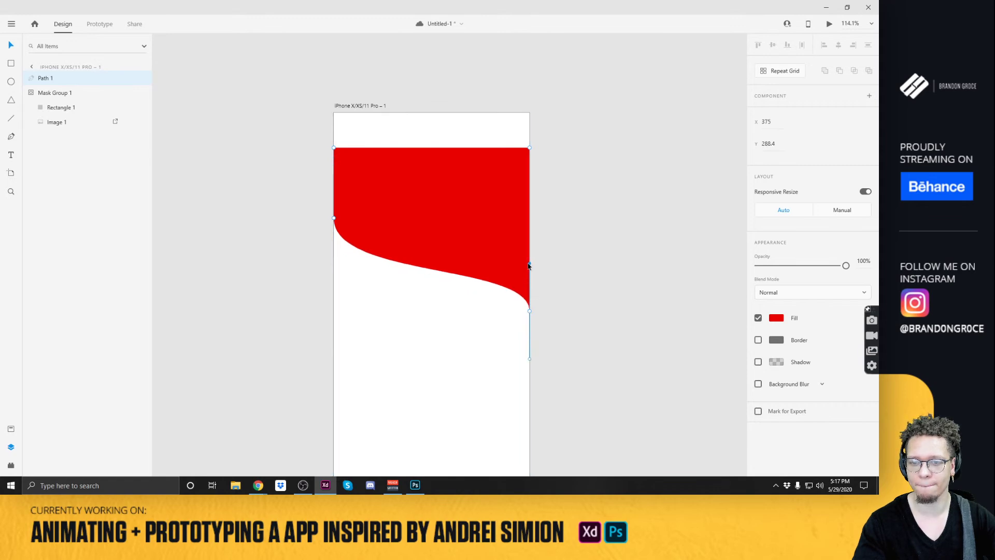
left_click(565, 251)
Save the document and show the masked reference group again.
left_click(463, 233)
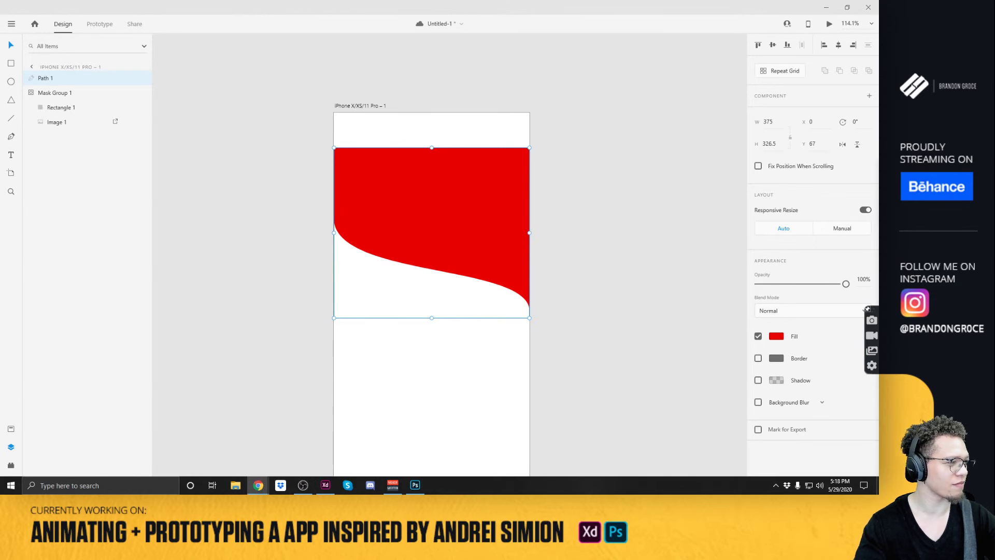
key("ctrl+s")
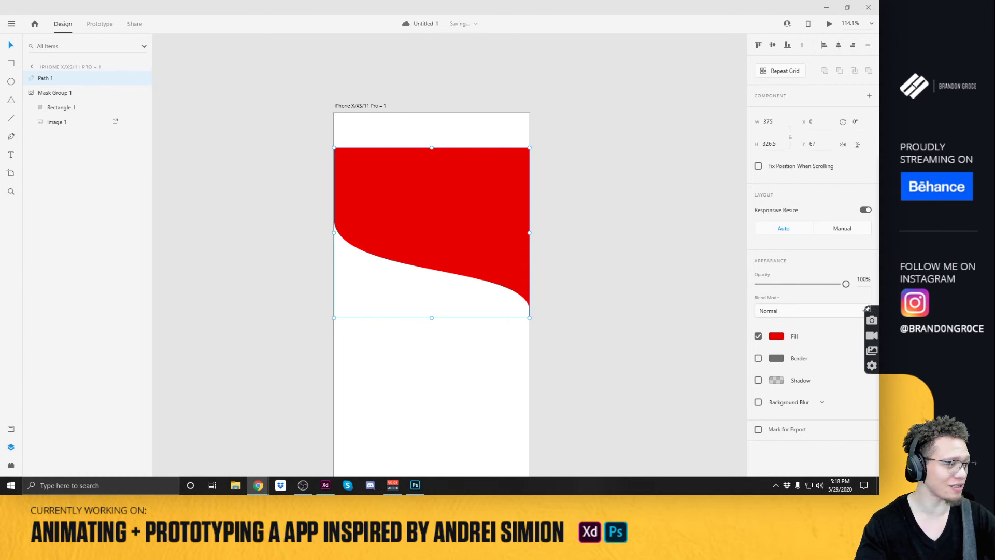
left_click(395, 169)
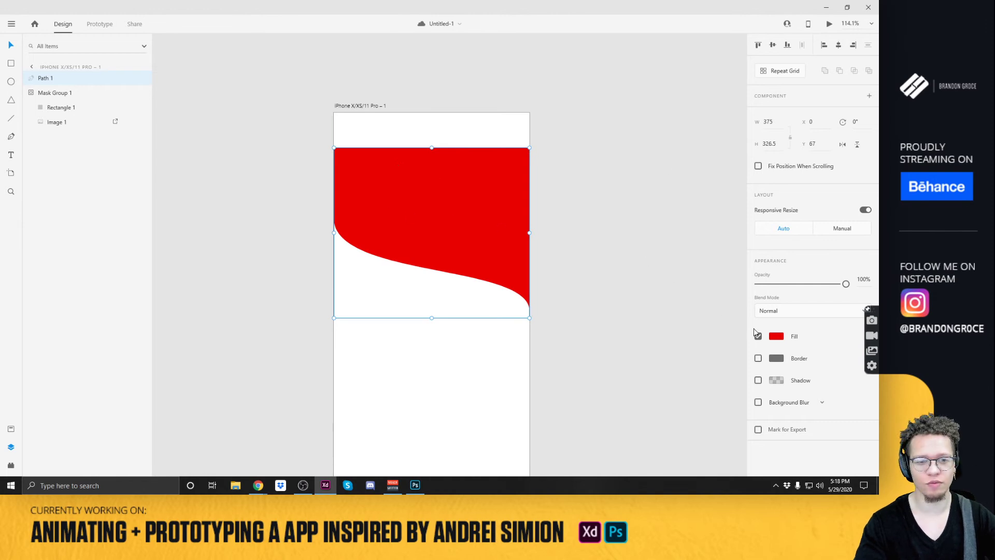
left_click(397, 136)
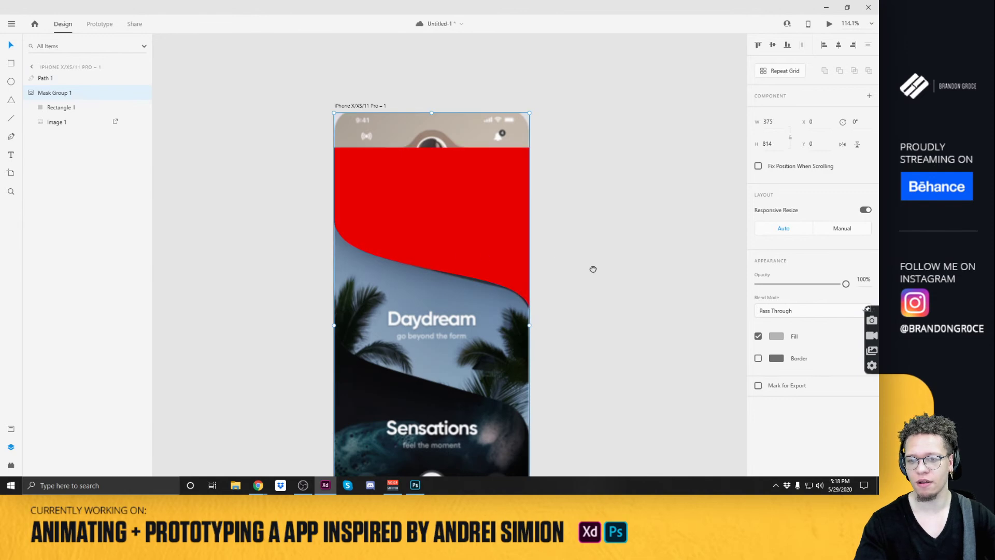
Try placing a copy of the red path over the Daydream section at Y 281, and delete the copy.
scroll(593, 268, "down", 3)
left_click(401, 116)
left_click_drag(401, 116, 404, 230)
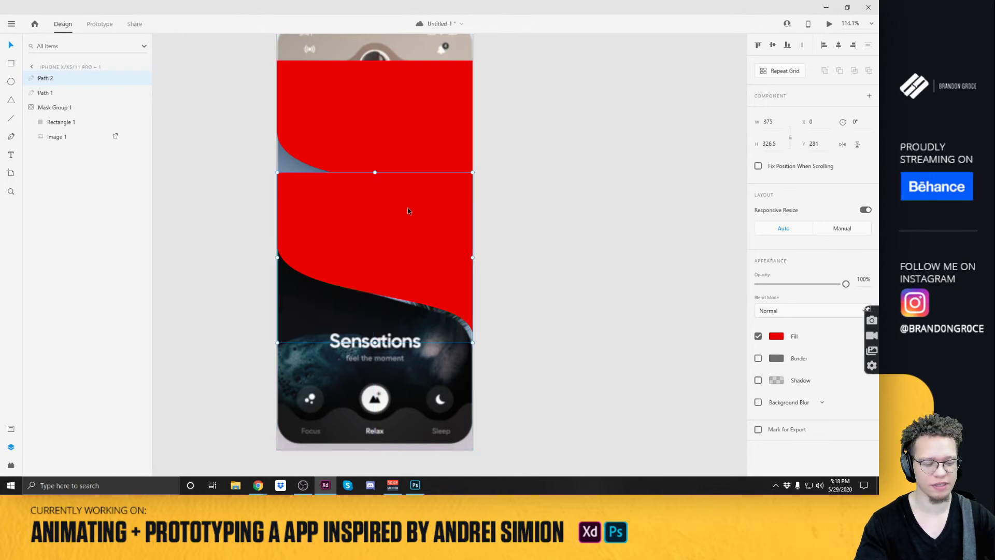
key("Delete")
Lower the red path's lower-right anchor point slightly to match the Meditation section's edge in the reference.
left_click(415, 157)
double_click(414, 157)
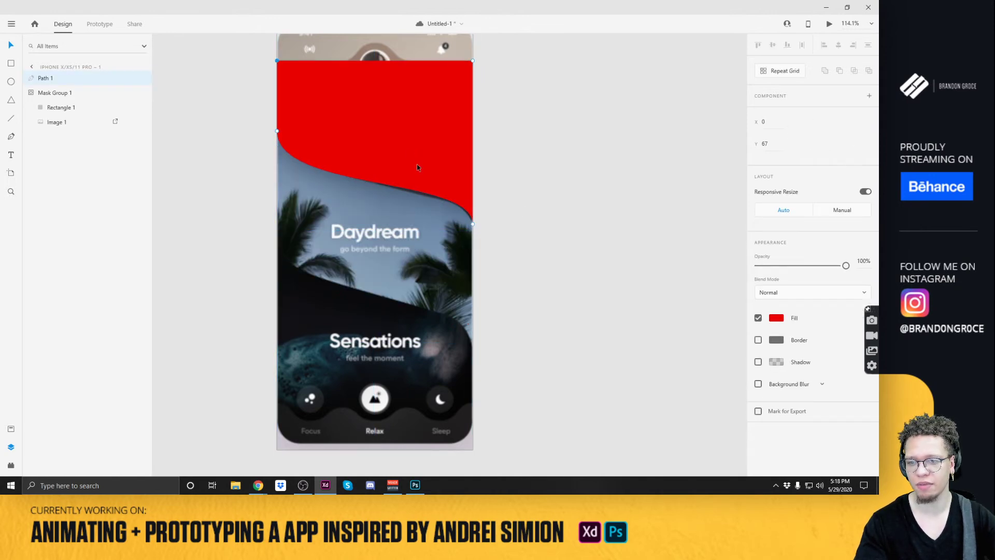
left_click(473, 224)
left_click_drag(474, 227, 473, 232)
left_click(516, 199)
Duplicate the red path over the Daydream section at Y 279 and raise the copy's upper-left corner to about Y 202.
left_click_drag(402, 127, 391, 219)
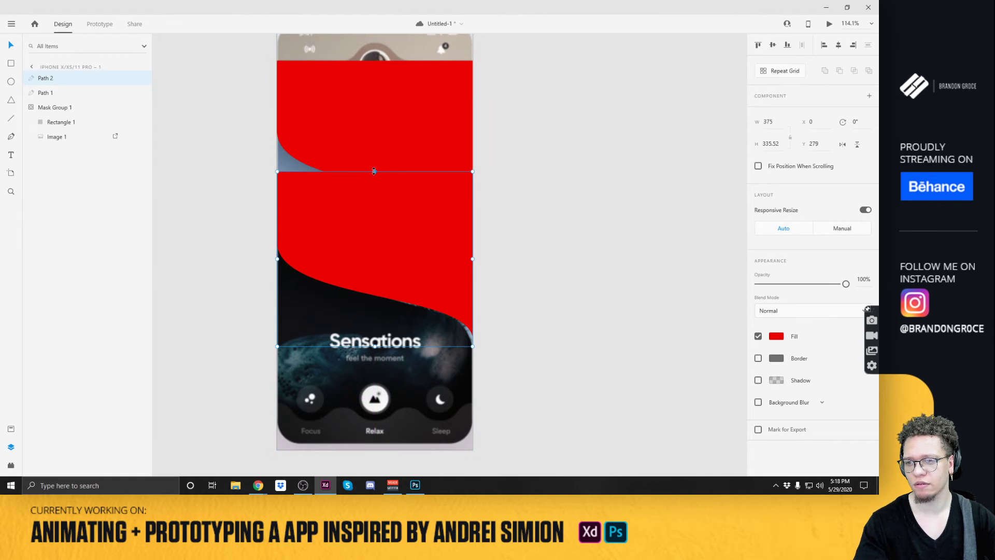
double_click(280, 182)
left_click_drag(277, 171, 277, 131)
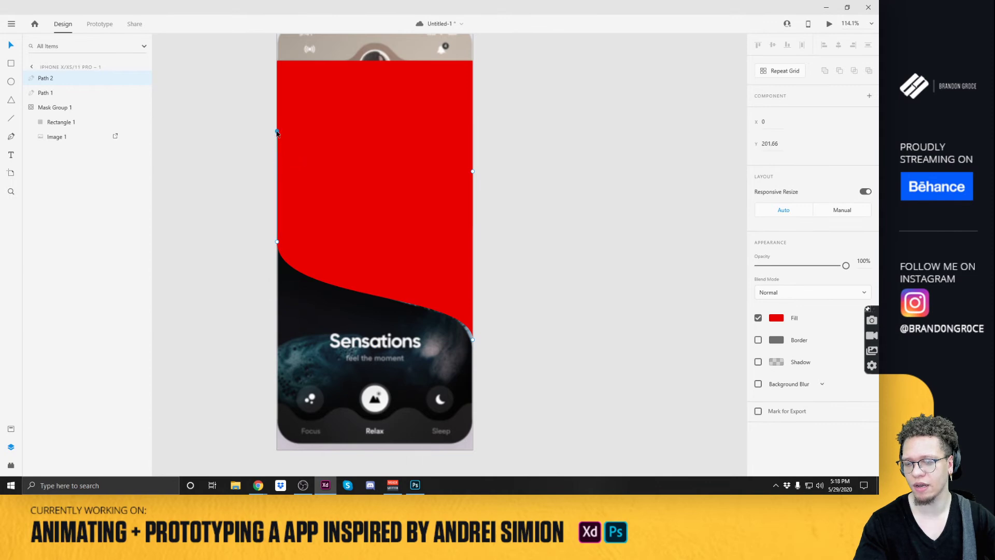
Change the Daydream path's fill to cyan.
left_click(775, 317)
mouse_move(730, 304)
left_mouse_down()
mouse_move(730, 281)
mouse_move(733, 306)
left_mouse_up()
left_click(494, 215)
Try to curve the cyan path's upper-right corner point with vertical handles so its top edge follows the red wave.
left_click(325, 227)
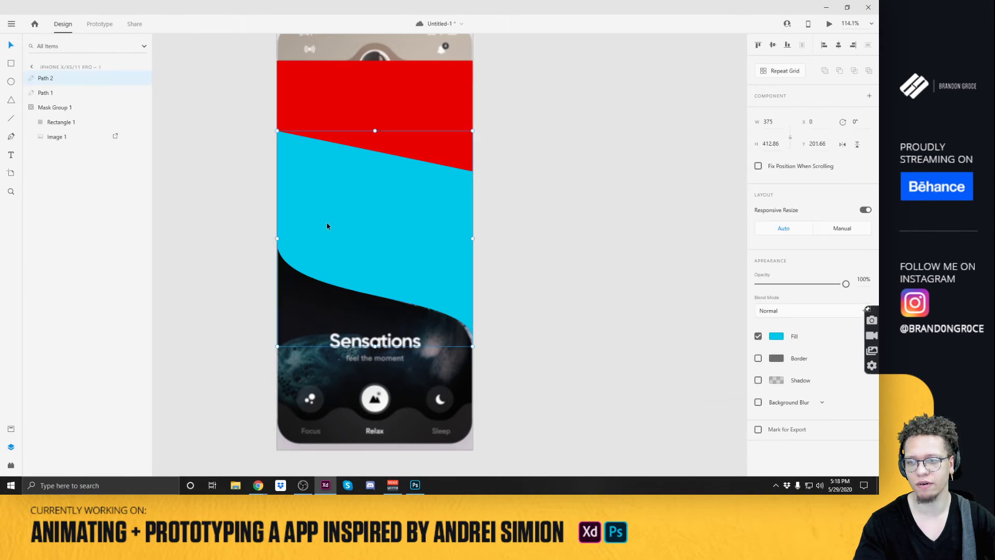
double_click(340, 221)
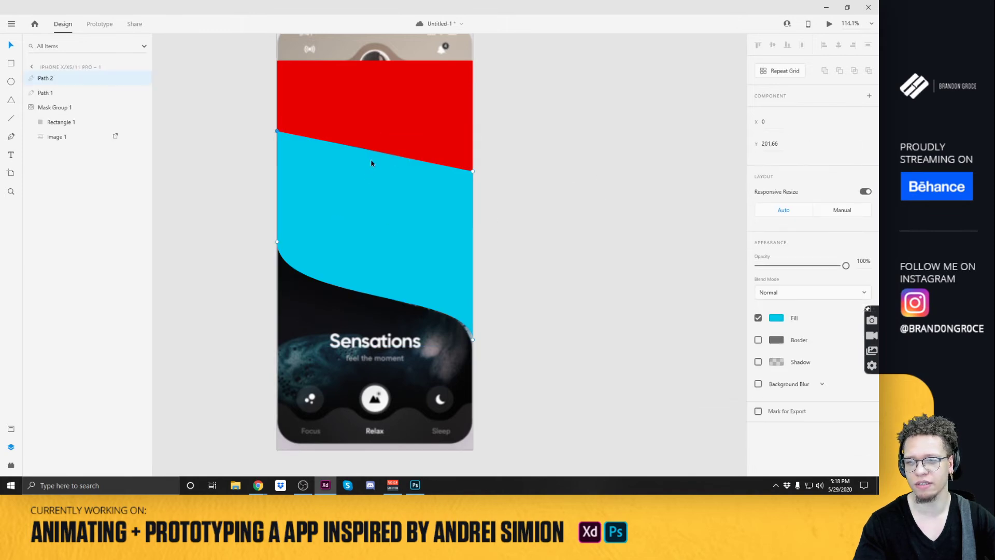
left_click(473, 171)
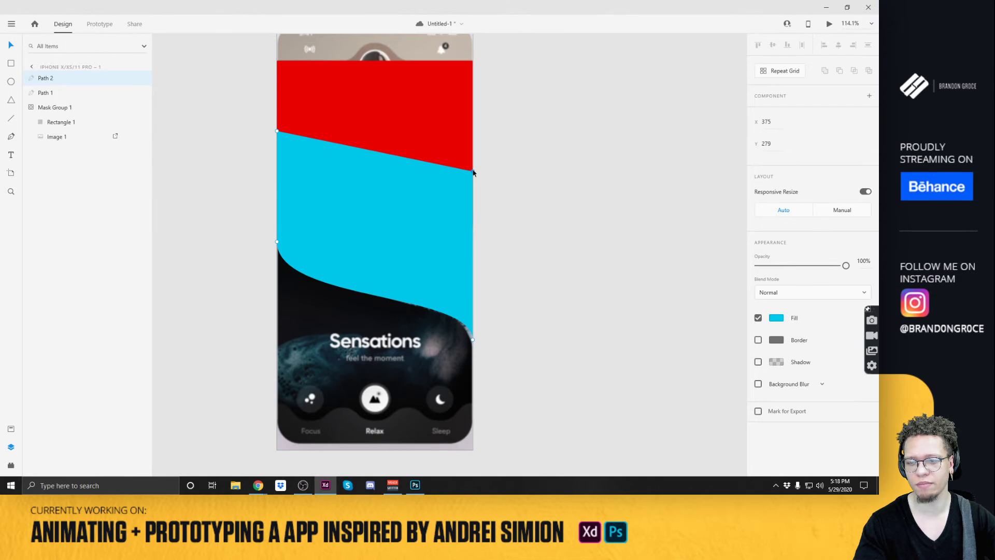
double_click(474, 172)
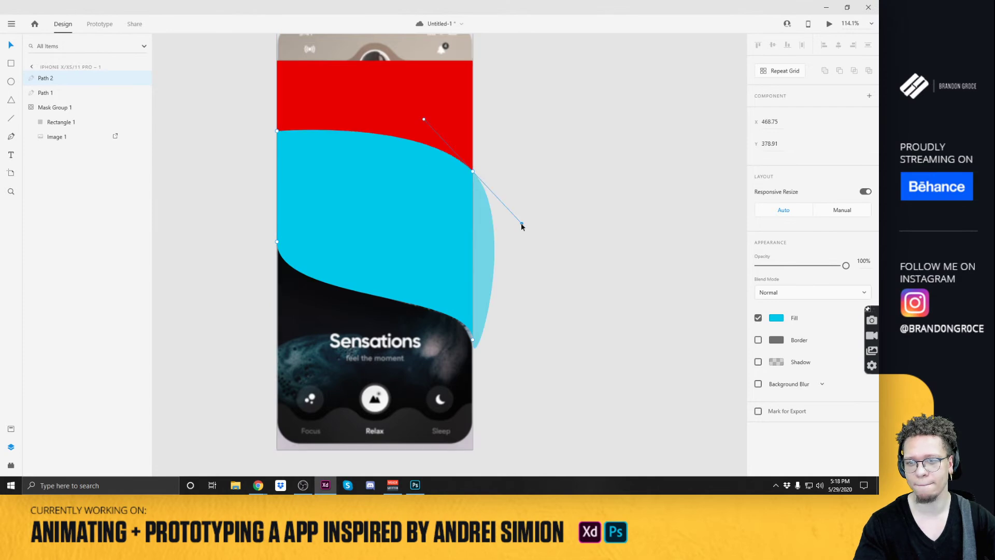
key("ctrl+z")
left_click(472, 224)
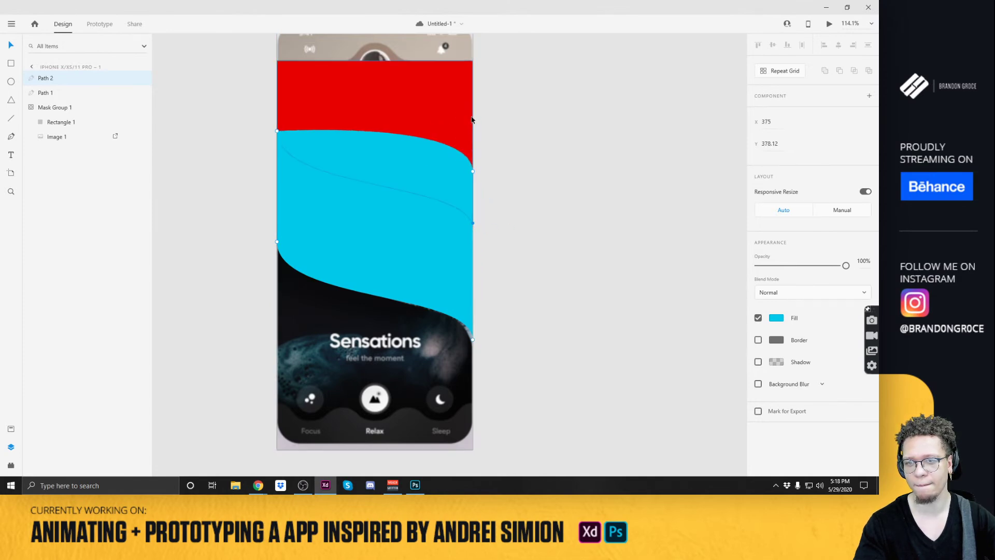
left_click_drag(472, 122, 473, 243)
left_click(473, 171)
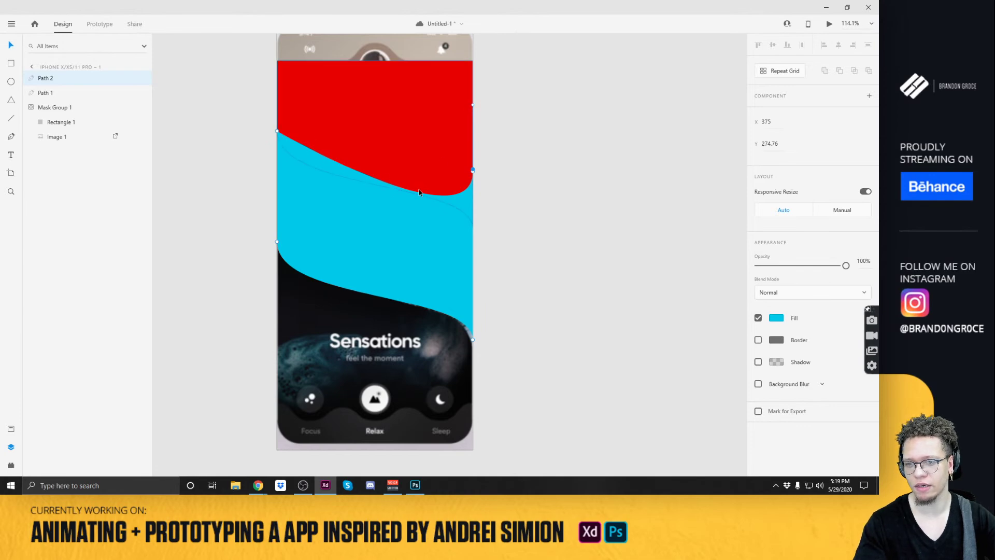
Try to curve the cyan path's upper-left corner point with vertical handles to match the red path's lower edge.
double_click(277, 130)
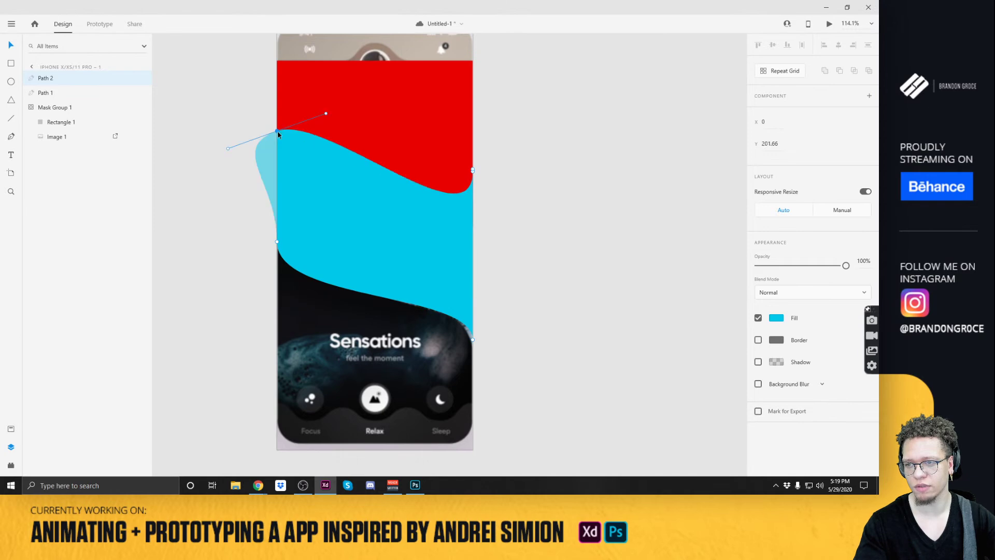
key("ctrl+z")
left_click(277, 168)
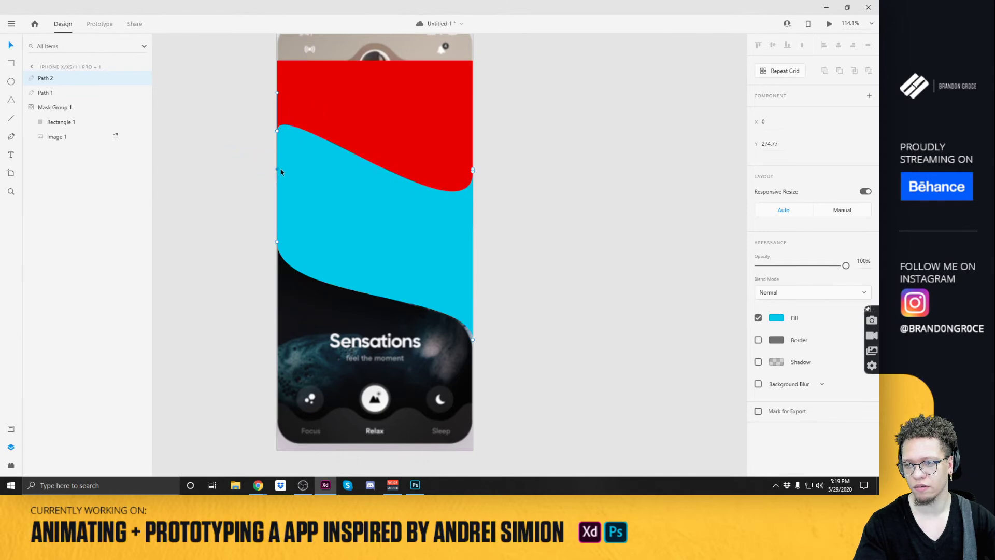
left_click_drag(277, 169, 291, 138)
key("ctrl+z")
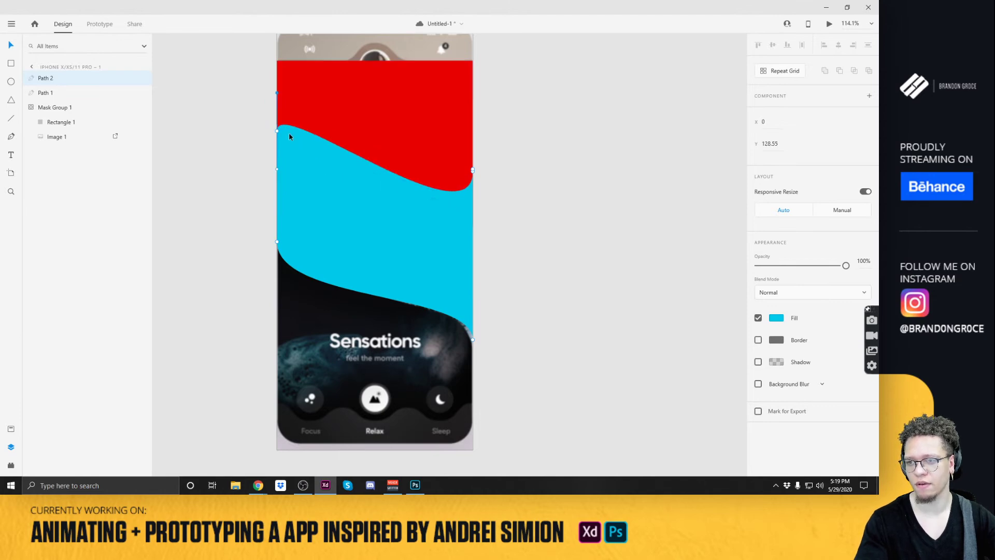
left_click_drag(277, 94, 278, 191)
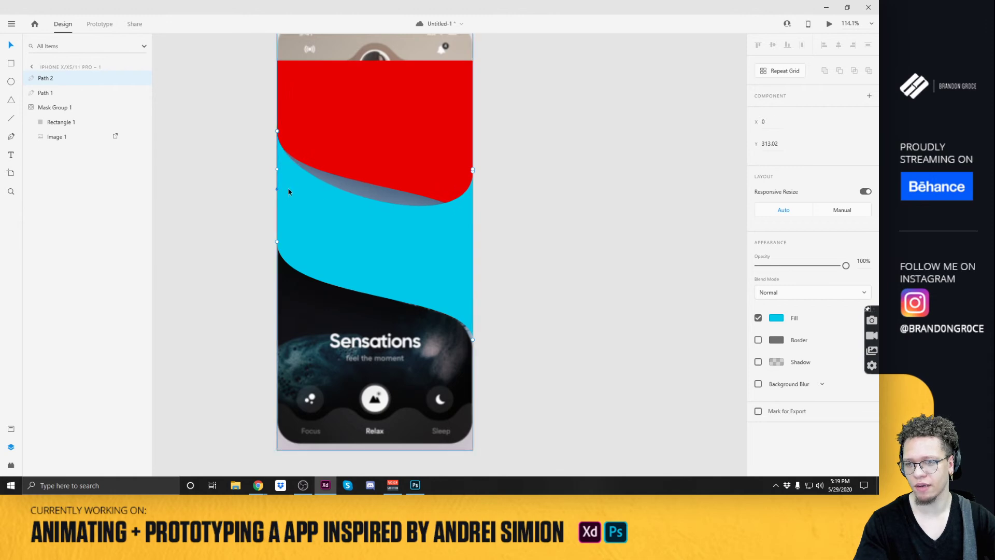
left_click(473, 172)
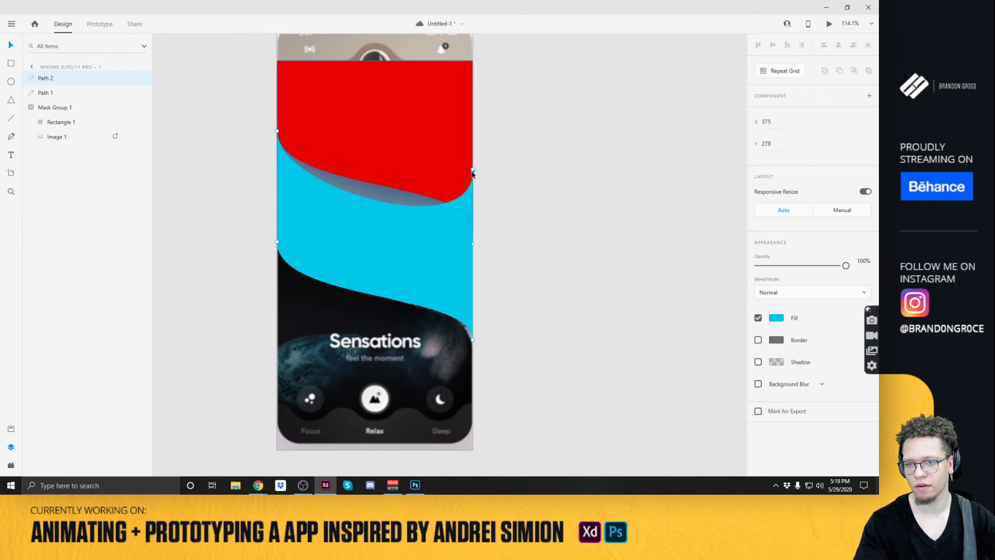
left_click_drag(473, 174, 473, 172)
Undo the curve edits on the cyan path's upper corners, back to its straight slanted top edge.
key("ctrl+z")
key("ctrl+z")
key("ctrl+z")
key("ctrl+z")
key("ctrl+z")
key("ctrl+z")
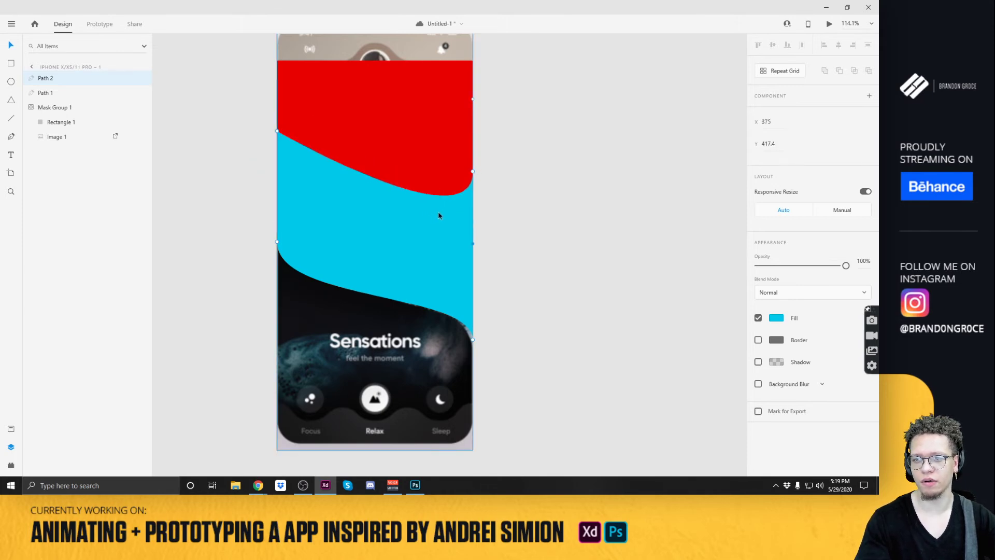
key("ctrl+z")
key("ctrl+z")
key("ctrl+z")
key("ctrl+z")
key("ctrl+z")
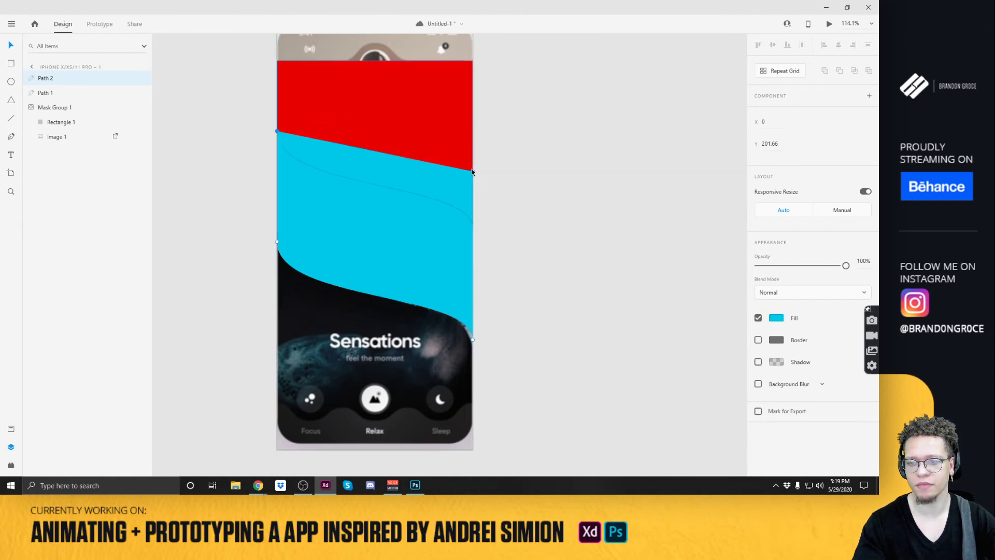
Lower the cyan path's upper-right corner point and curve both upper corners with vertical handles to follow the red wave.
left_click_drag(473, 172, 473, 213)
left_click_drag(278, 131, 277, 179)
double_click(278, 136)
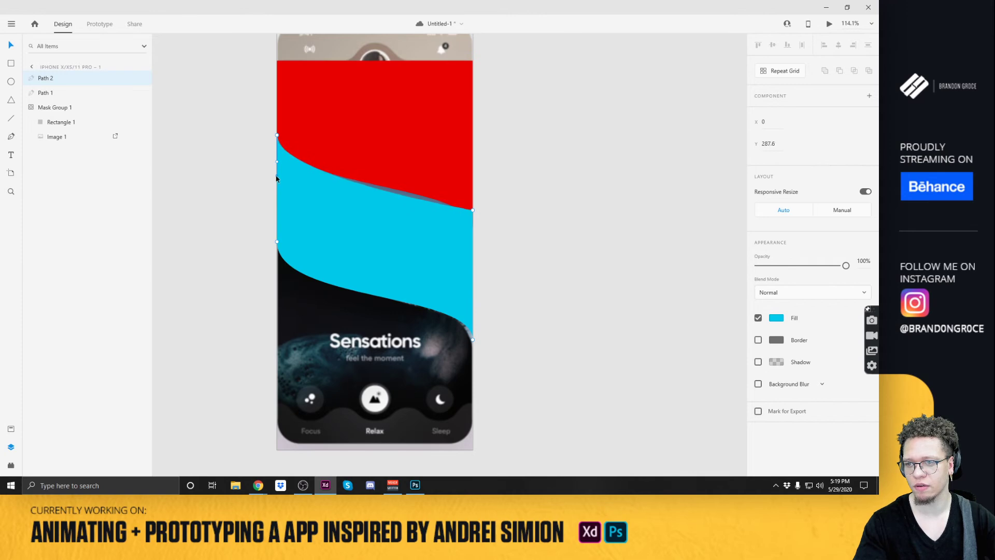
left_click(473, 211)
left_click_drag(473, 211, 472, 278)
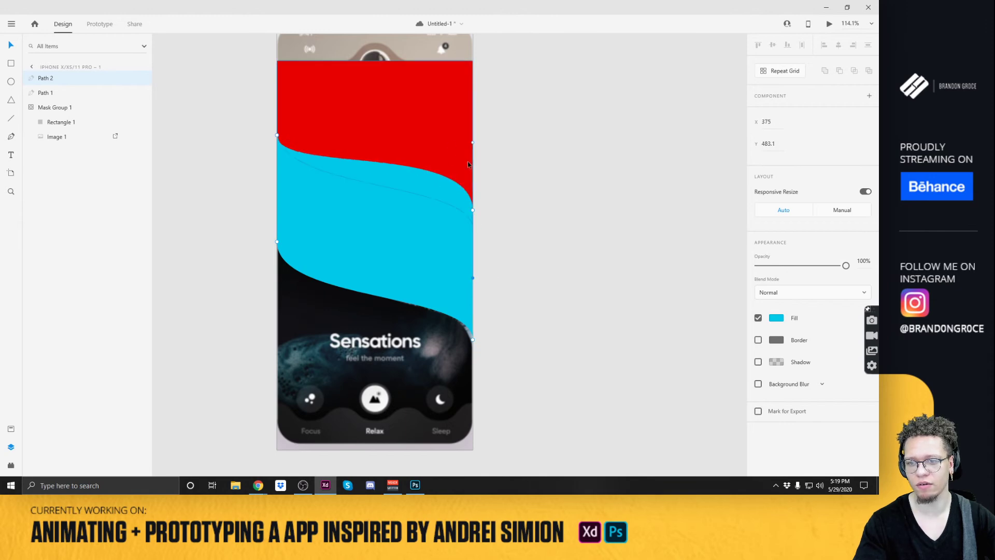
mouse_move(472, 144)
left_mouse_down()
mouse_move(473, 240)
mouse_move(476, 158)
left_mouse_up()
mouse_move(476, 171)
left_mouse_down()
mouse_move(477, 180)
mouse_move(477, 172)
left_mouse_up()
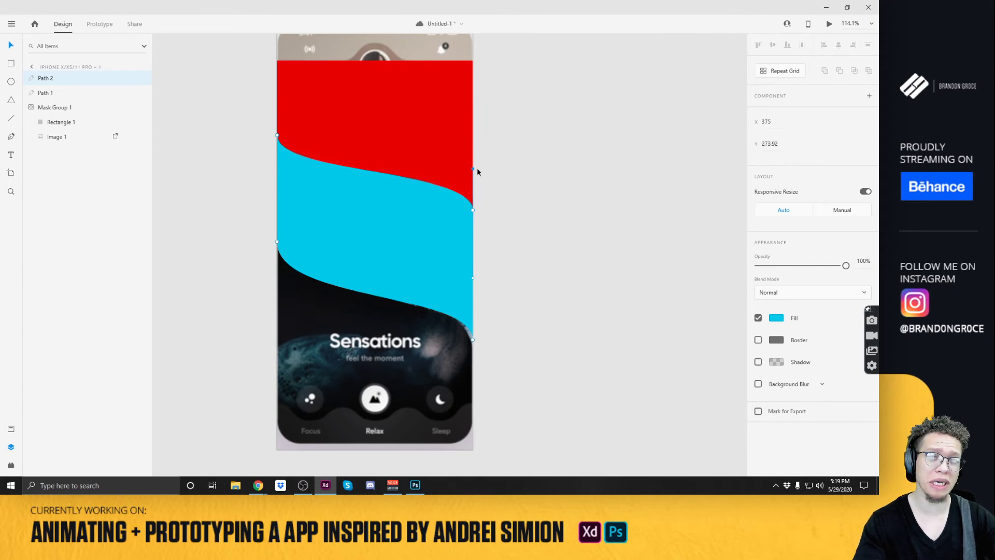
Move the cyan path down to the red wave's right end and raise its upper-left corner point to Y 207.8.
key("Escape")
mouse_move(400, 245)
left_mouse_down()
mouse_move(406, 251)
mouse_move(406, 212)
mouse_move(408, 250)
mouse_move(407, 215)
mouse_move(411, 234)
left_mouse_up()
double_click(286, 166)
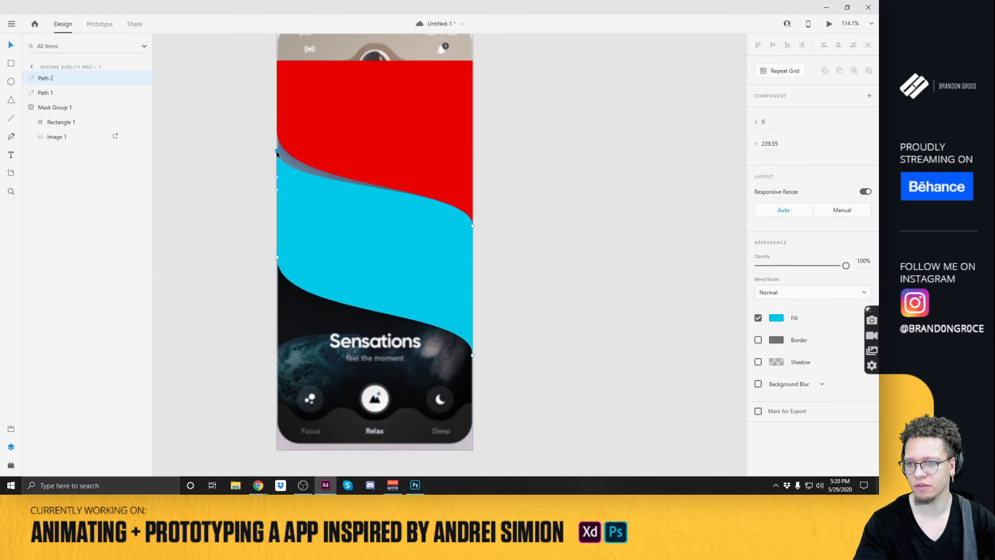
left_click_drag(278, 152, 277, 135)
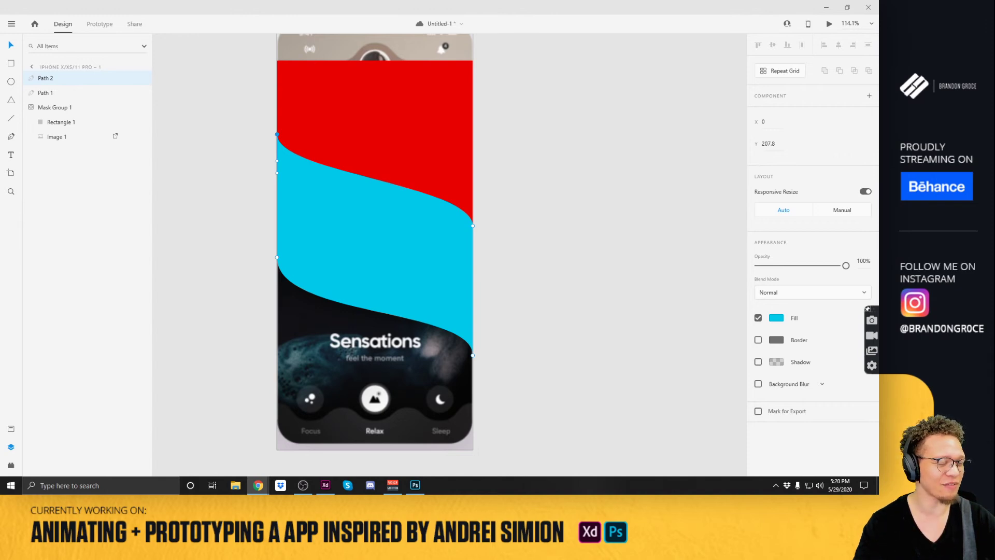
key("Escape")
left_click(322, 211)
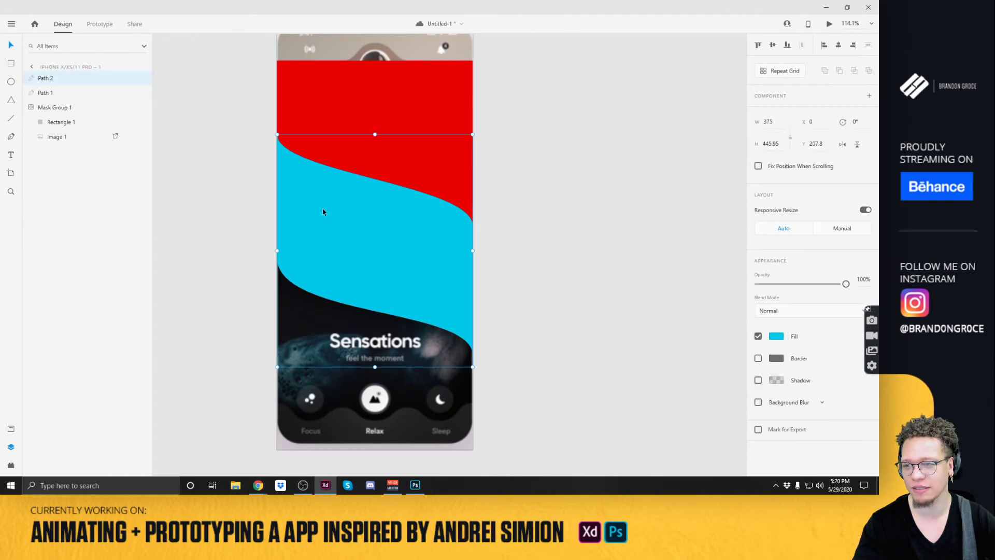
left_click_drag(371, 267, 385, 375)
key("Delete")
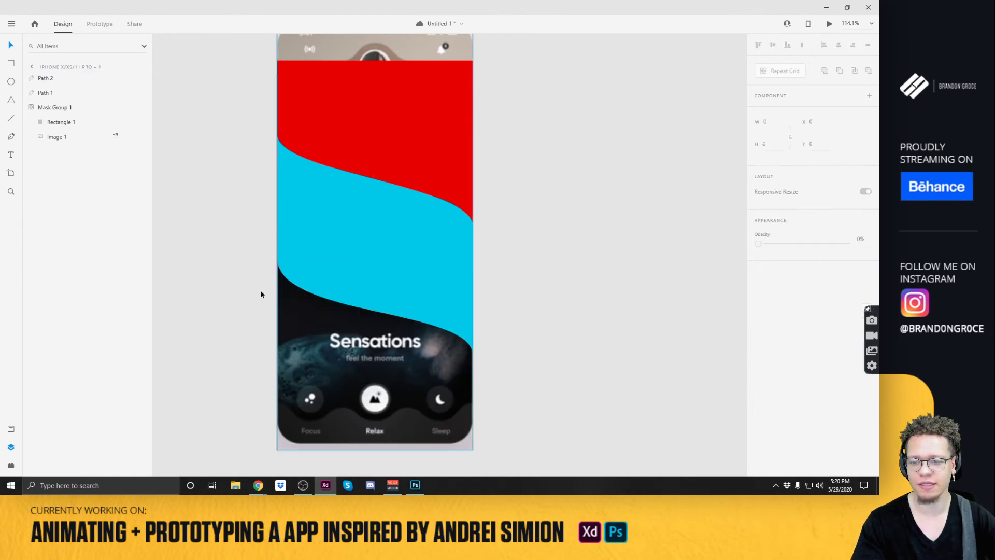
left_click(351, 214)
double_click(319, 255)
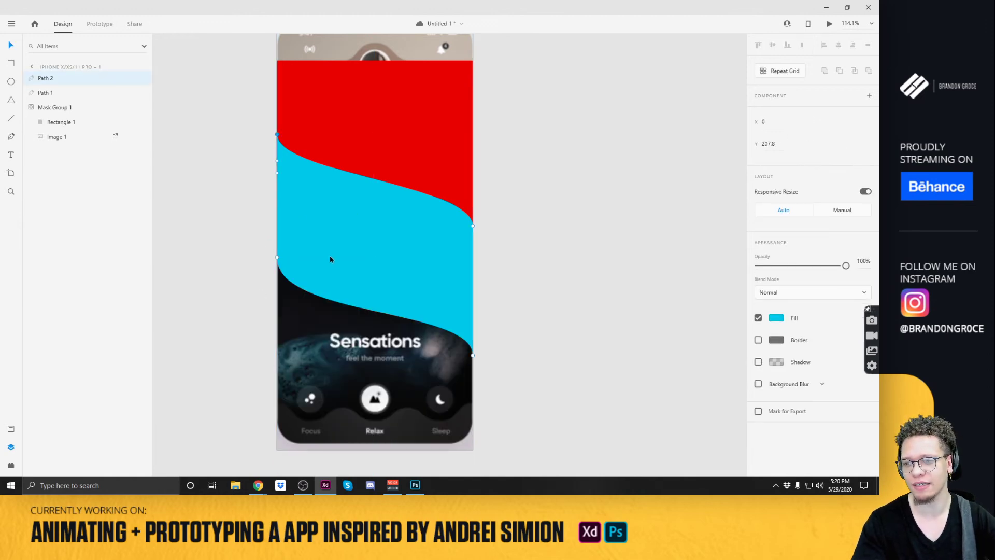
key("Escape")
mouse_move(364, 247)
left_mouse_down()
mouse_move(364, 259)
mouse_move(366, 248)
left_mouse_up()
double_click(449, 242)
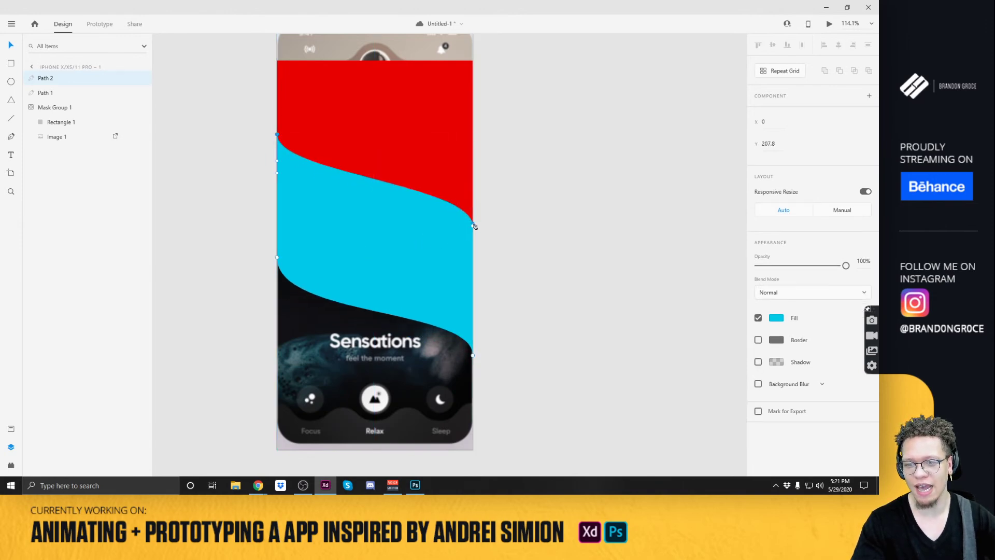
Try to align the cyan path's upper corner points with the red wave and lengthen the upper-right corner's handle.
left_click_drag(473, 227, 474, 226)
left_click(277, 135)
left_click_drag(277, 136, 277, 138)
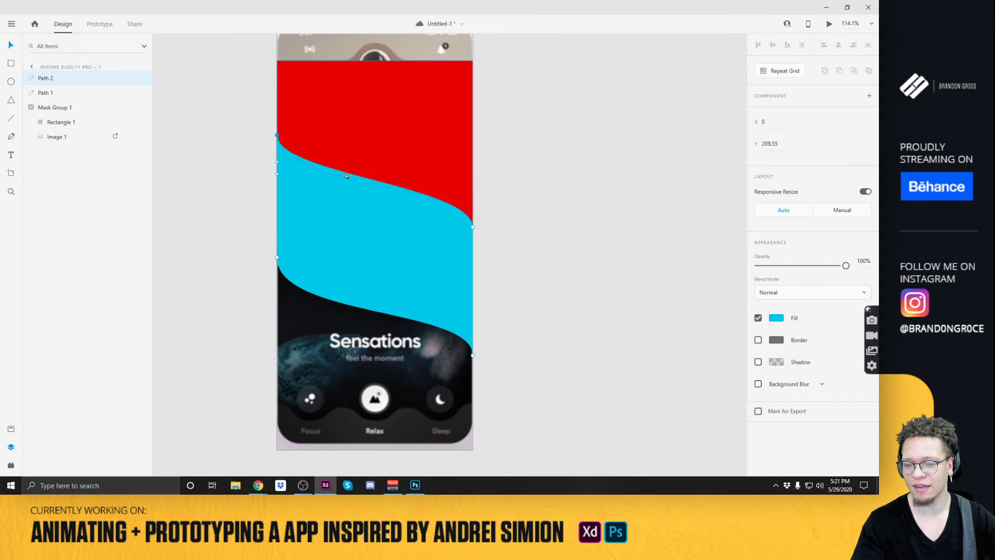
left_click(473, 229)
left_click_drag(474, 231, 495, 246)
key("ctrl+z")
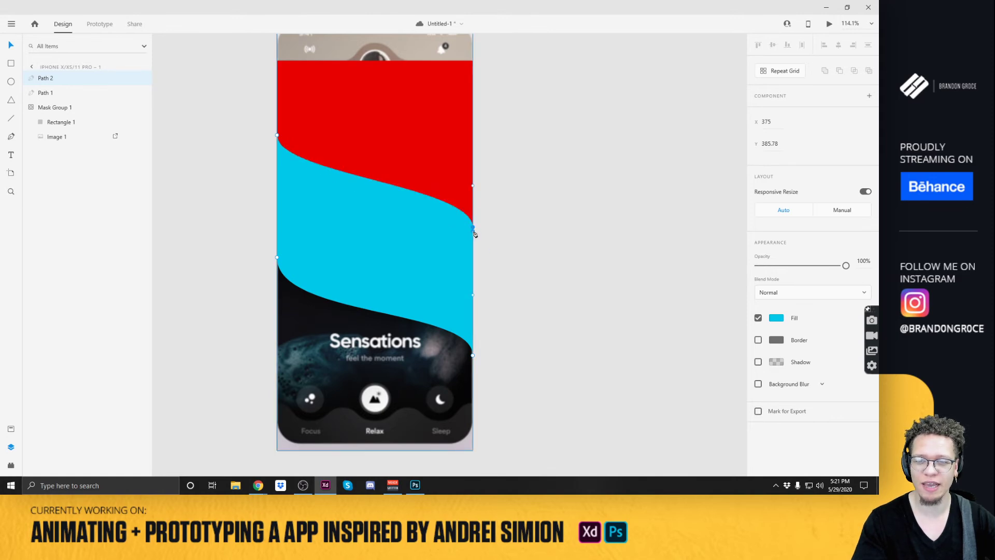
double_click(473, 227)
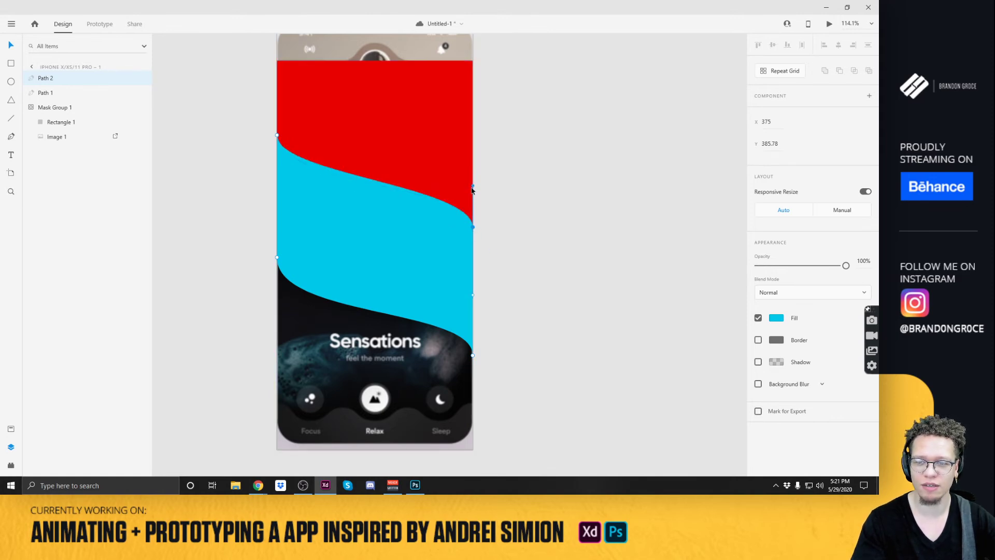
left_click_drag(471, 186, 469, 170)
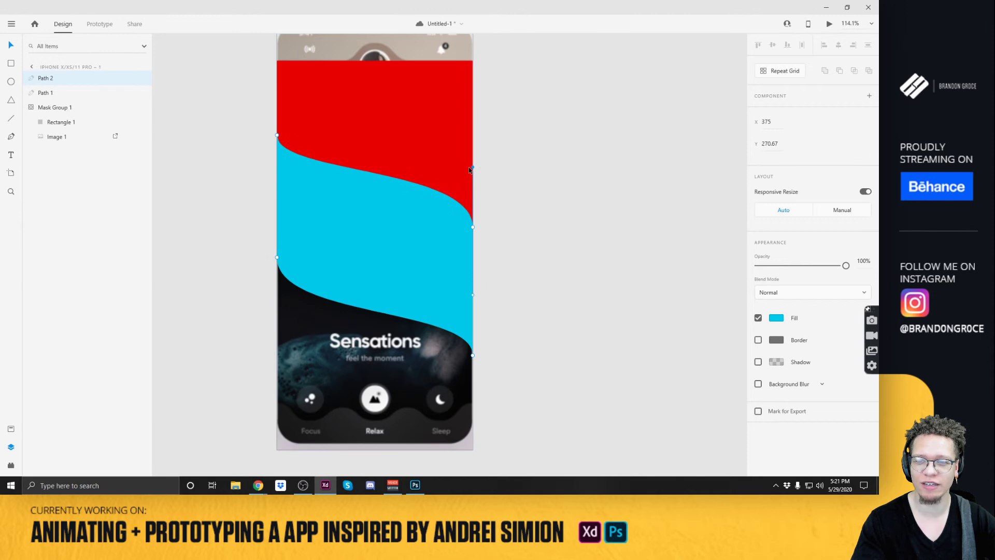
Try to shift the cyan path down, and undo this move along with the recent edits to its upper corners.
left_click(384, 256)
left_click_drag(390, 244, 393, 261)
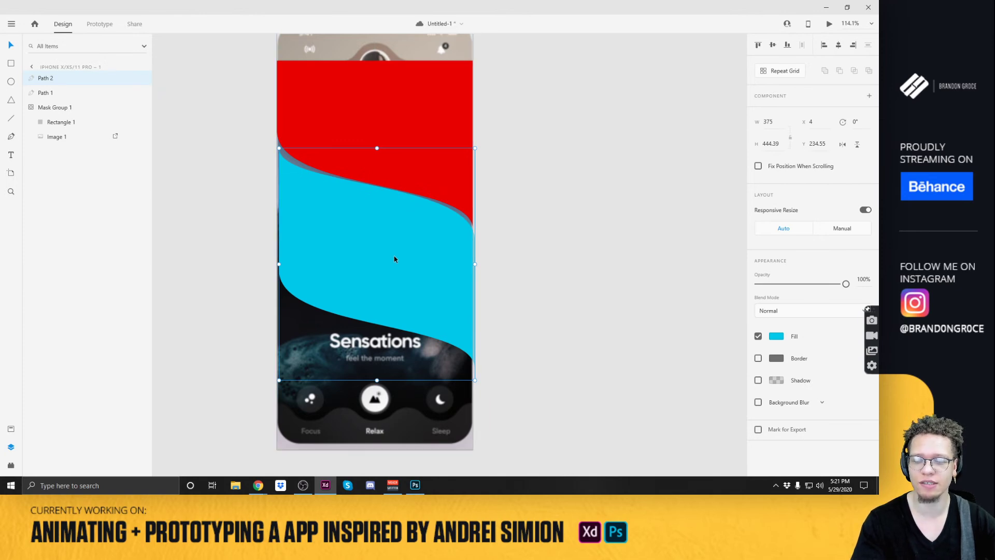
key("ctrl+z")
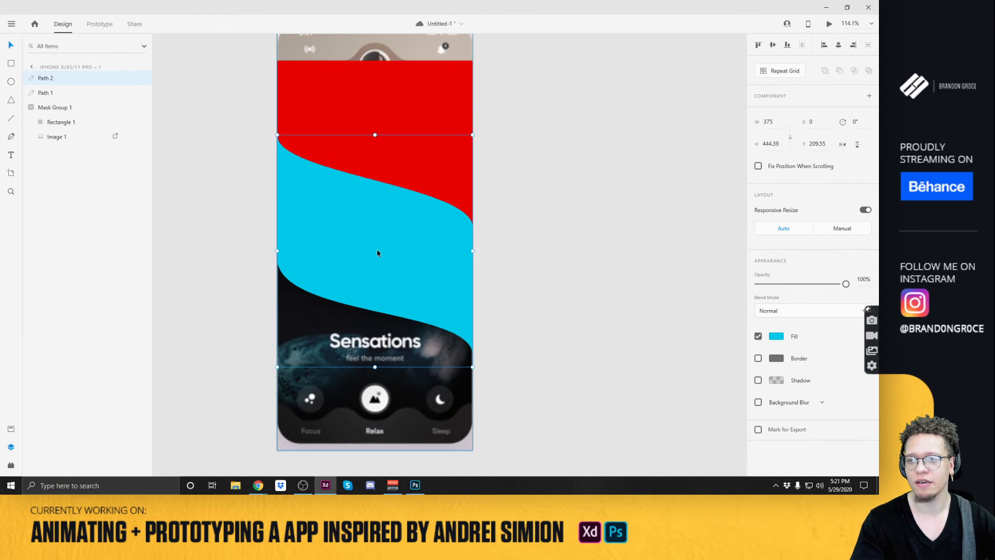
key("ctrl+z")
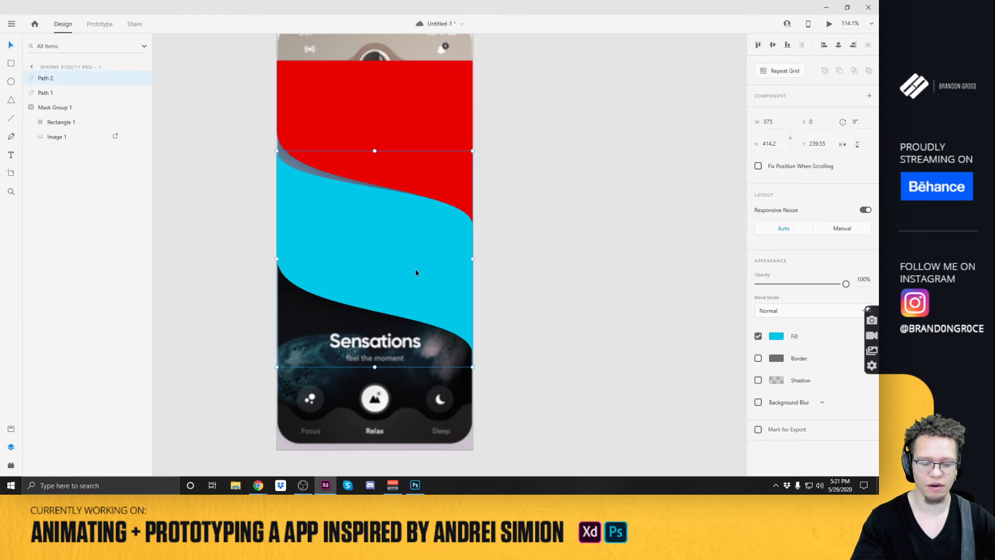
Duplicate the red path, flip the copy vertically and horizontally, and place it over the middle section.
left_click(408, 123)
key("ctrl+d")
left_click_drag(408, 122, 387, 285)
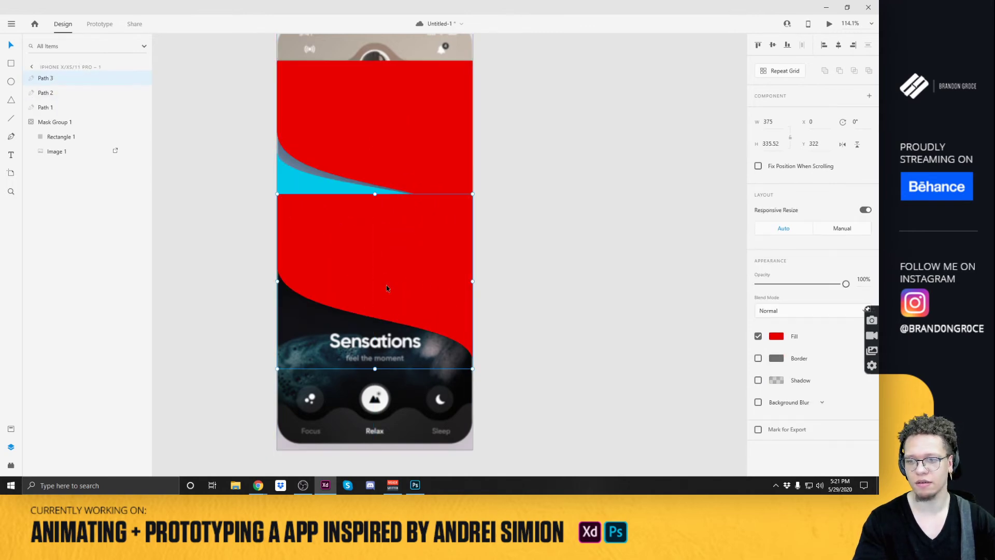
left_click(857, 144)
left_click_drag(429, 333, 429, 249)
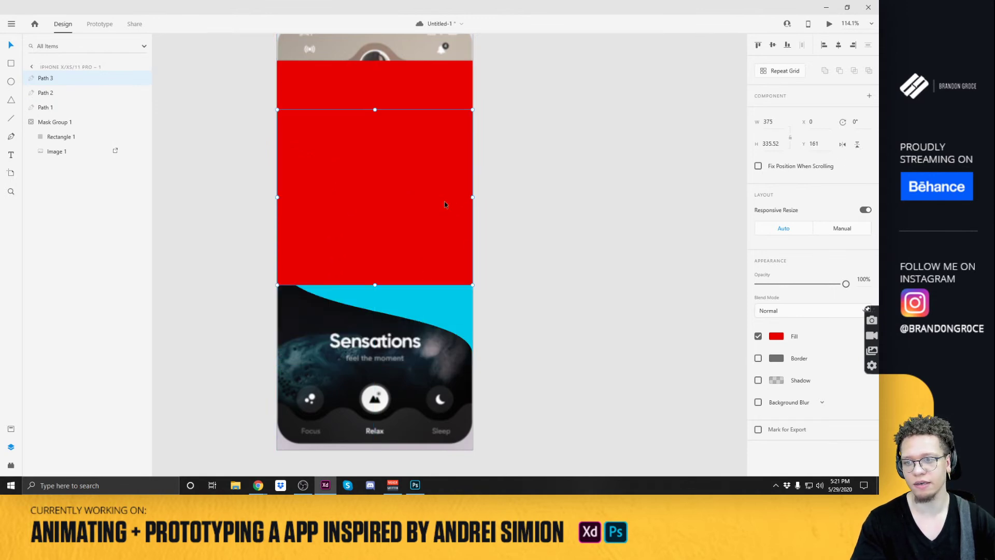
Fill the flipped copy with cyan and move it down so its curved top edge meets the red wave.
left_click(781, 338)
key("ctrl+v")
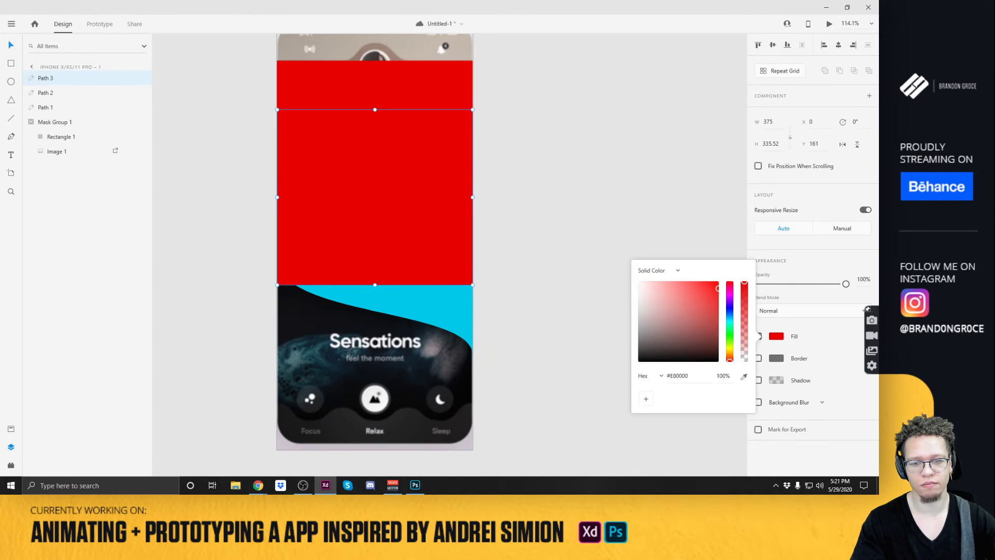
key("Return")
left_click(555, 260)
left_click(370, 219)
mouse_move(370, 220)
left_mouse_down()
mouse_move(374, 250)
mouse_move(376, 237)
left_mouse_up()
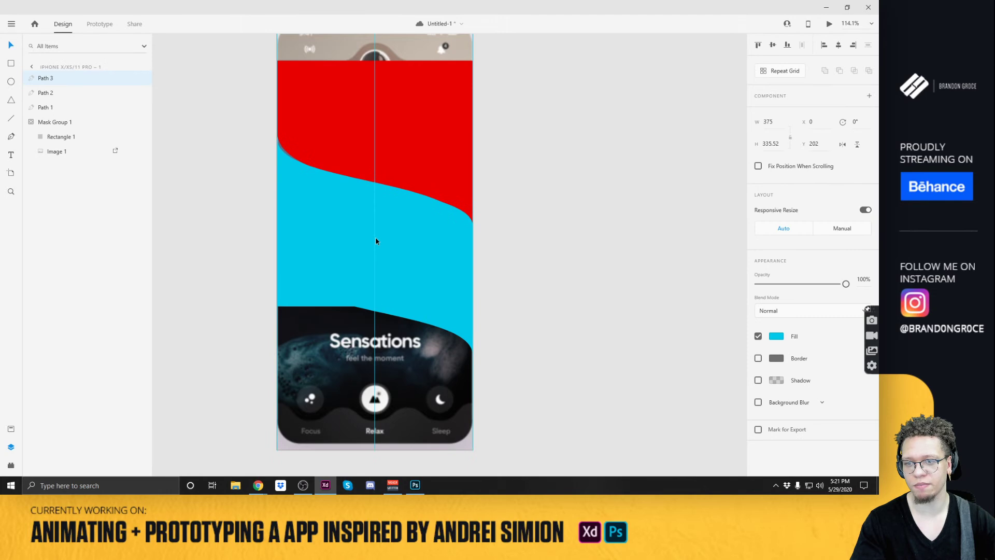
Move the original cyan path down out of the way and fit the flipped cyan copy against the red wave.
left_click(459, 352)
left_click_drag(459, 351, 461, 378)
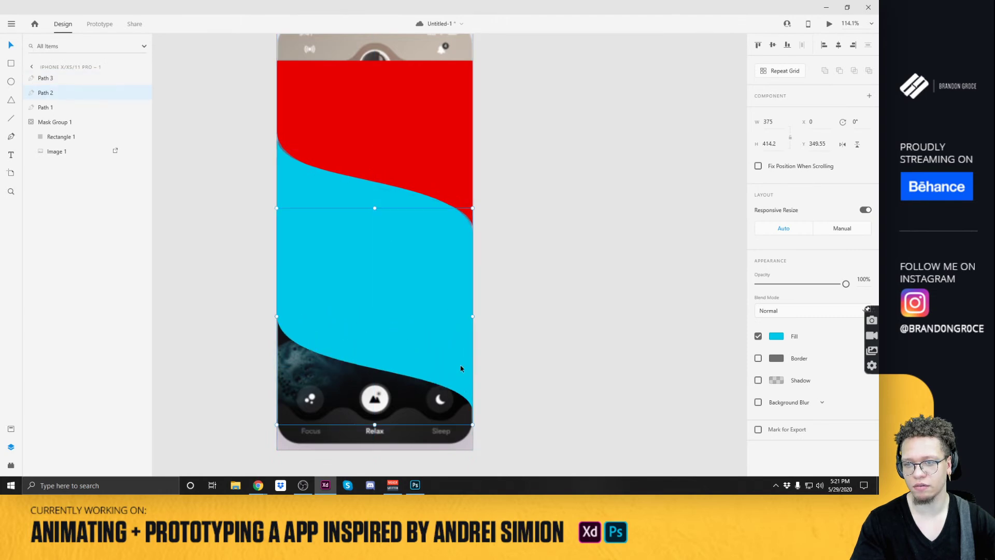
left_click(365, 194)
left_click_drag(366, 194, 368, 193)
left_click(402, 328)
left_click_drag(402, 328, 402, 440)
Raise the flat bottom edge of the flipped cyan copy to about Y 409 and move the original cyan path up beneath it.
left_click(362, 278)
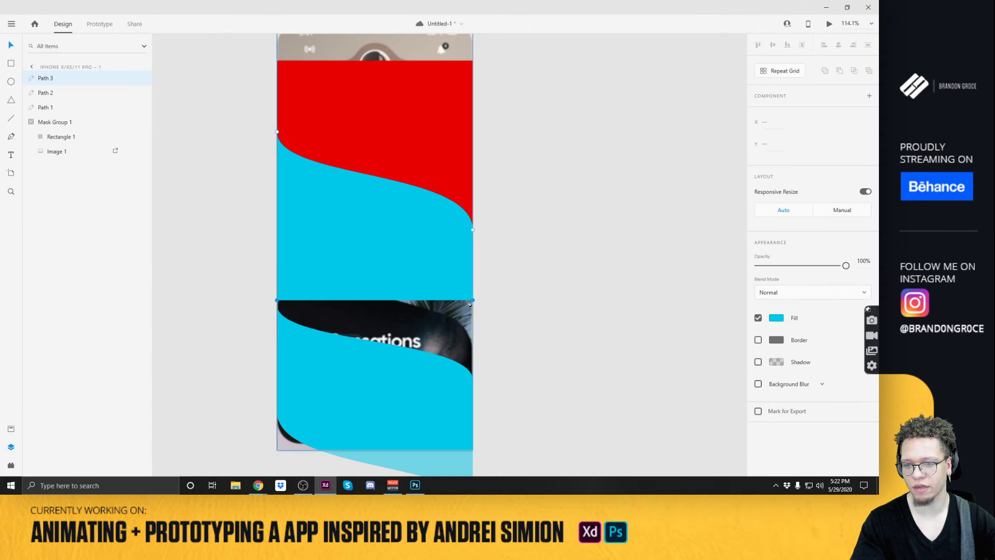
left_click_drag(476, 301, 472, 240)
left_click(489, 262)
left_click_drag(407, 391, 412, 364)
double_click(379, 258)
key("Escape")
Lower the original cyan path's upper-left corner point and move the path up to cover the Daydream section's lower wave.
double_click(356, 338)
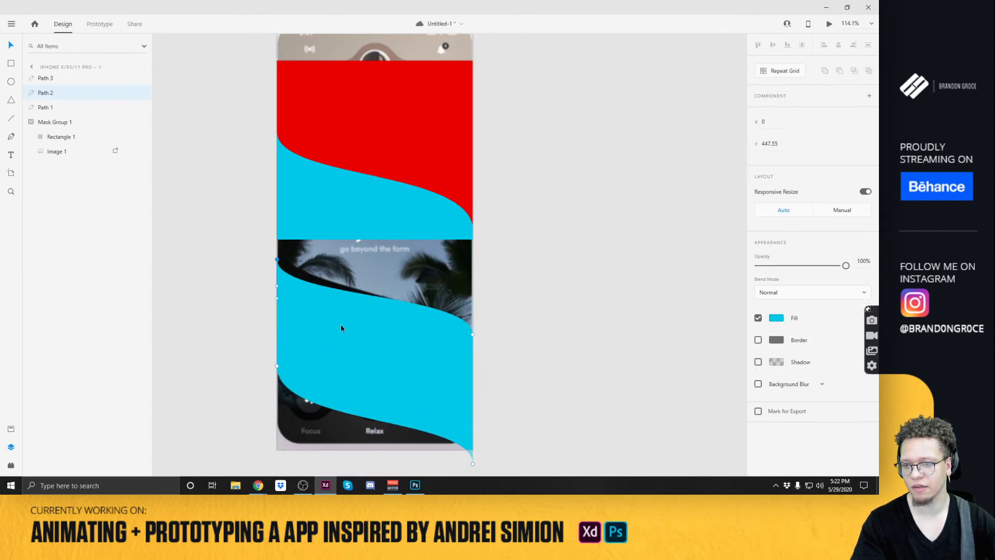
left_click_drag(277, 259, 278, 323)
left_click_drag(473, 334, 420, 279)
key("Escape")
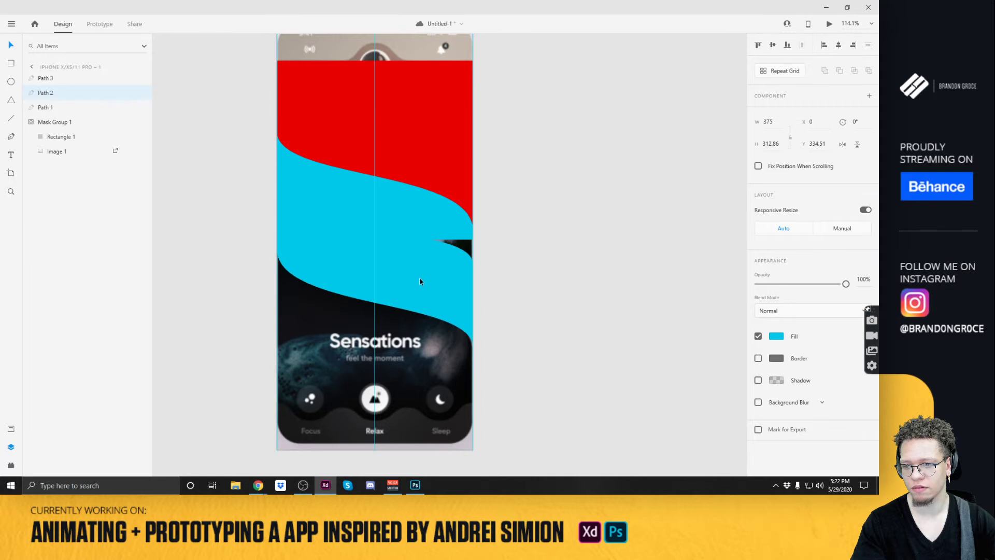
Lower the flipped cyan copy's bottom edge to close the gap and set its lower-left corner point at Y 419.98.
double_click(437, 226)
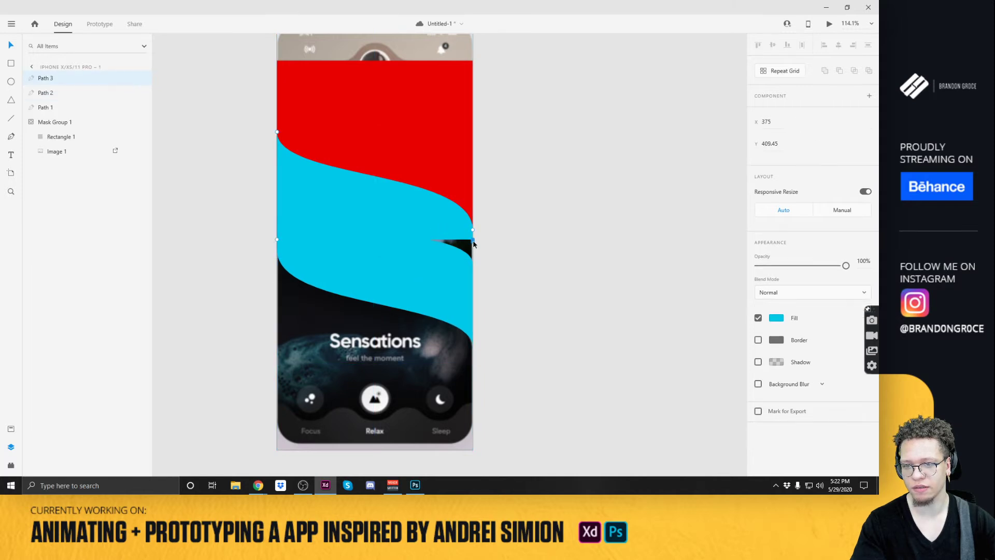
left_click_drag(277, 243, 279, 270)
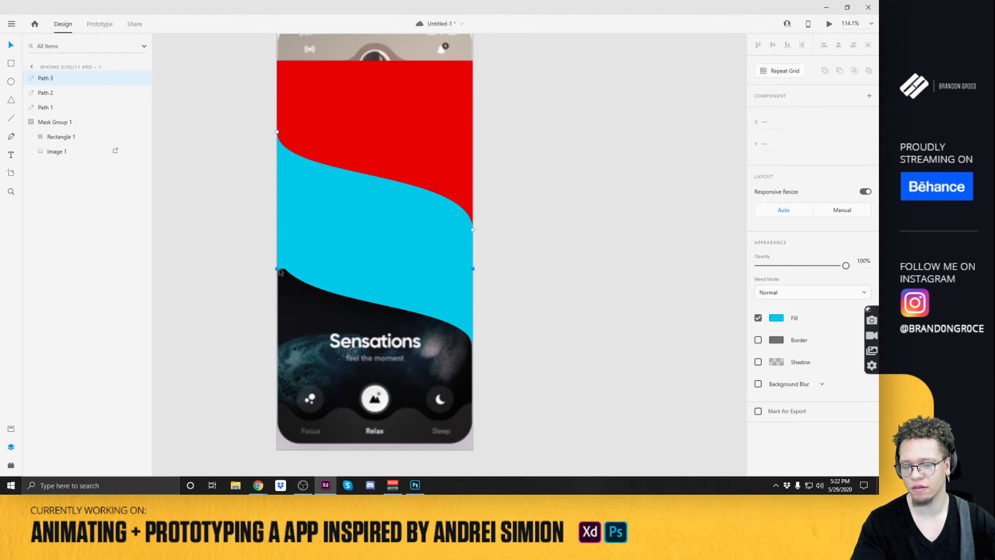
left_click(506, 246)
double_click(279, 271)
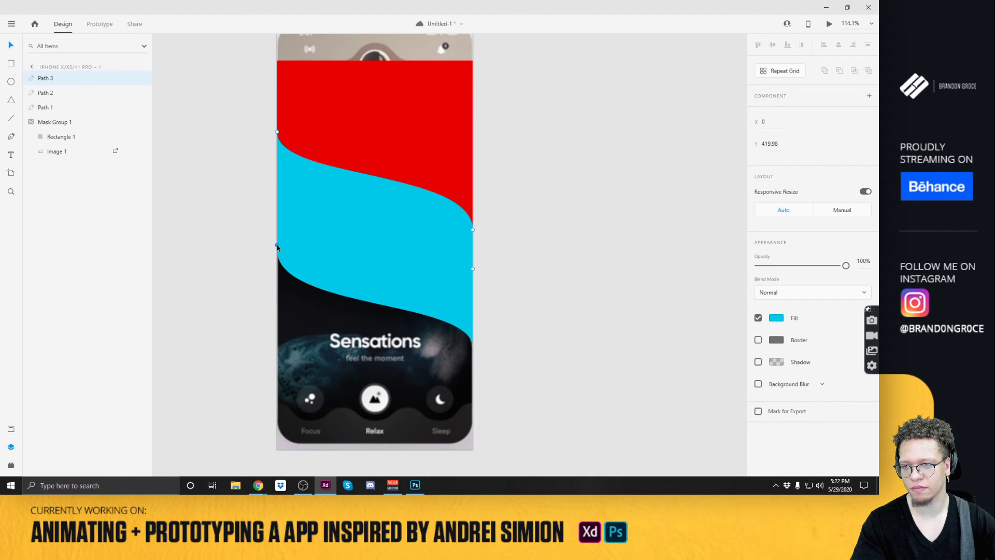
left_click(277, 245)
left_click(224, 273)
Combine the two overlapping cyan paths into one shape with the Add Boolean operation.
left_click(328, 205)
left_click(332, 202, "shift")
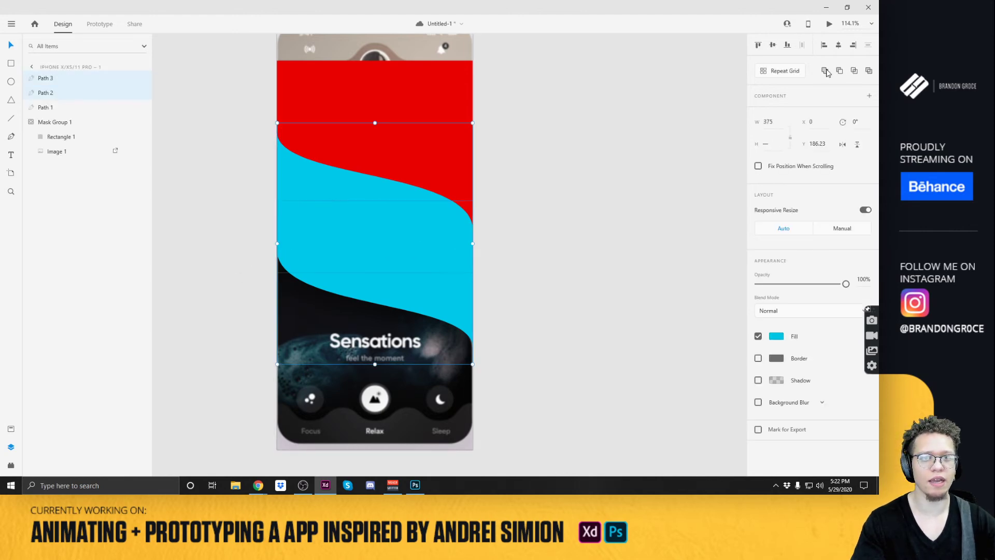
left_click(559, 303)
left_click(405, 240)
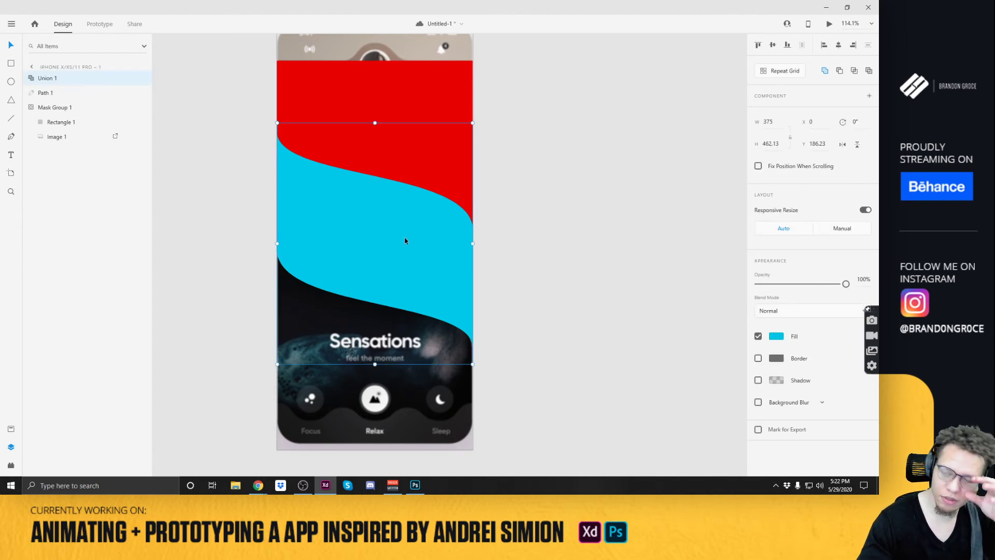
Duplicate the red path onto the lower part of the screen and flip the copy vertically and horizontally.
left_click(422, 88)
left_click_drag(429, 83, 430, 342)
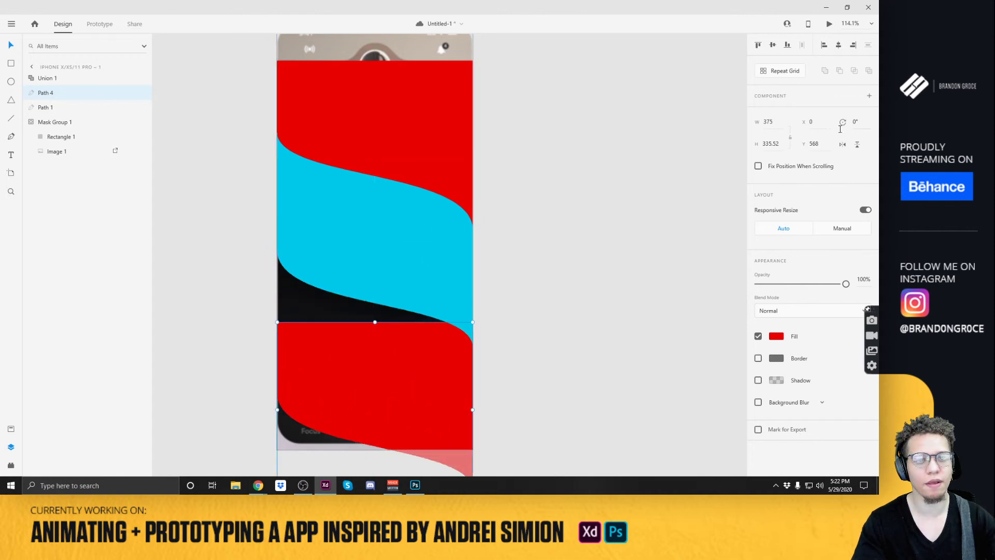
left_click(858, 145)
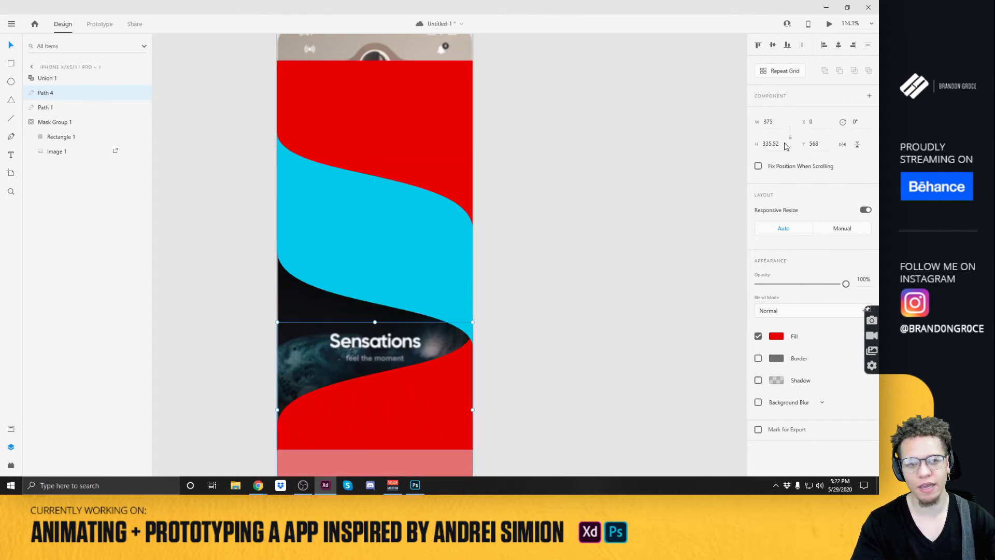
left_click(843, 144)
Move the flipped red copy up over the Sensations section to meet the cyan shape's lower wave, and save the document.
left_click_drag(361, 416, 366, 330)
left_click(580, 288)
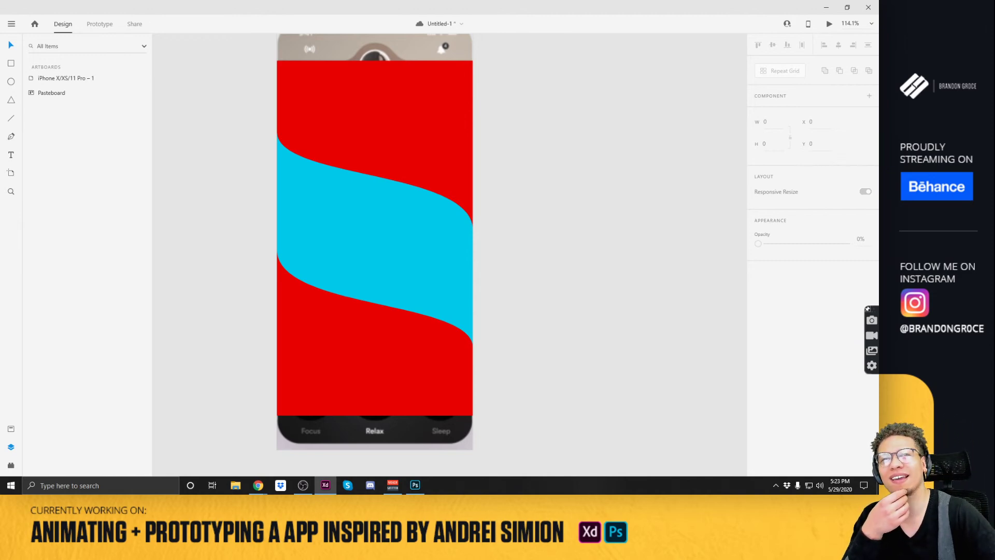
key("ctrl+s")
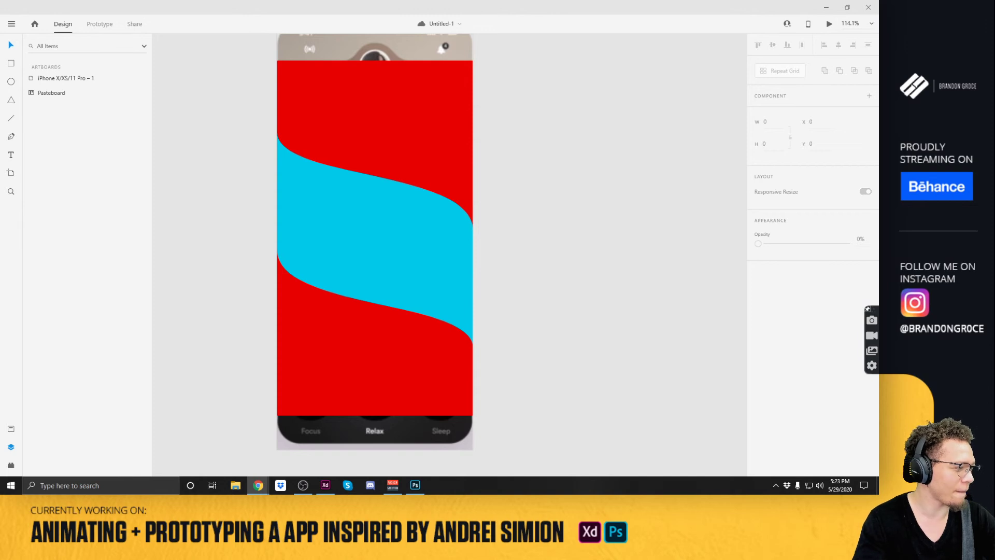
left_click(555, 169)
left_click(420, 180)
left_click(415, 298, "shift")
left_click(406, 342, "shift")
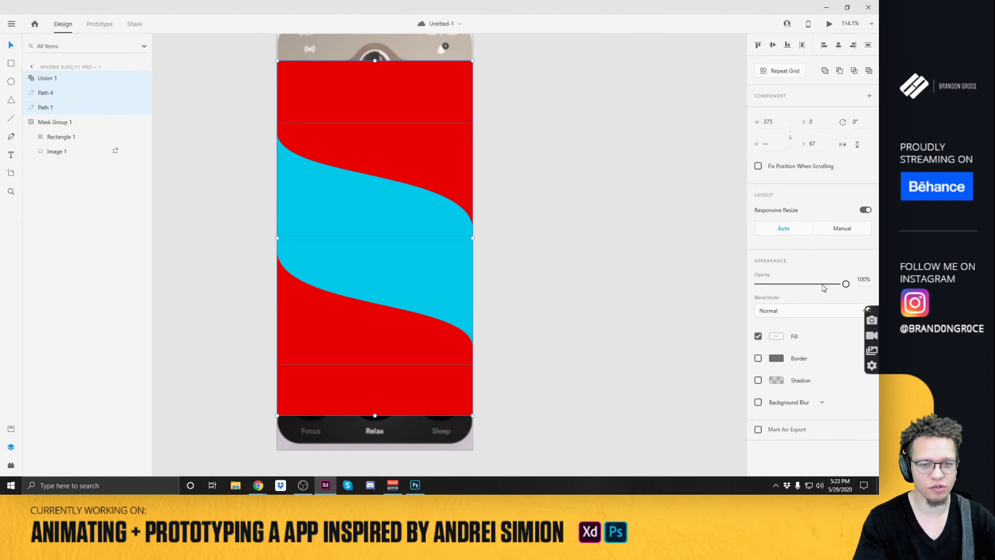
key("Escape")
Fill the upper and lower red wave shapes with light grey #F1F1F1.
left_click(455, 166)
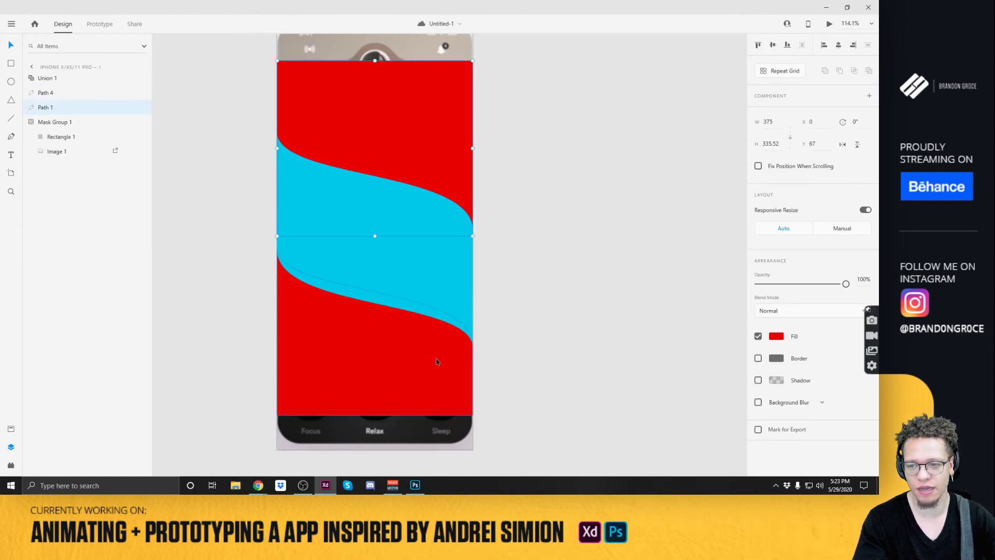
left_click(778, 337)
type("DCDCDC")
key("Return")
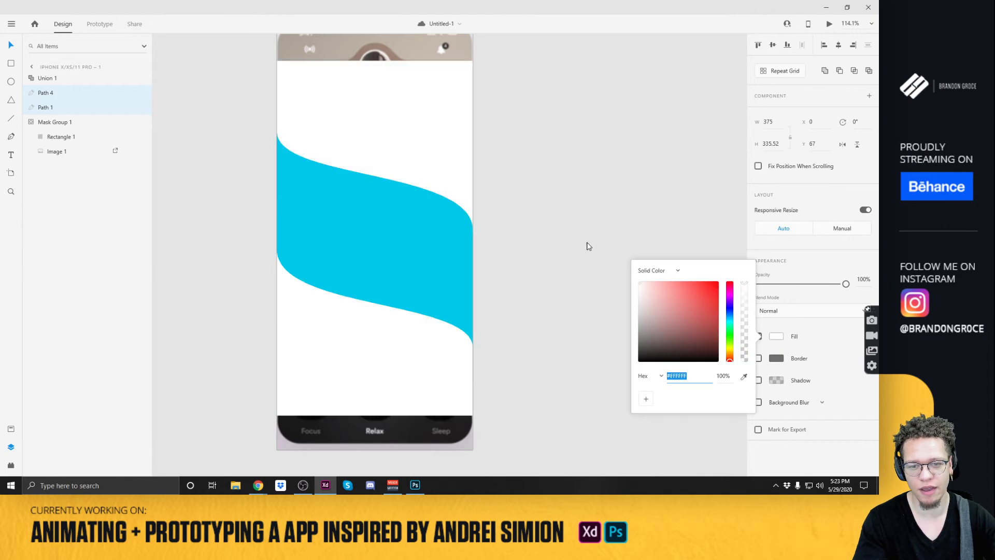
type("F0F0F0")
key("Return")
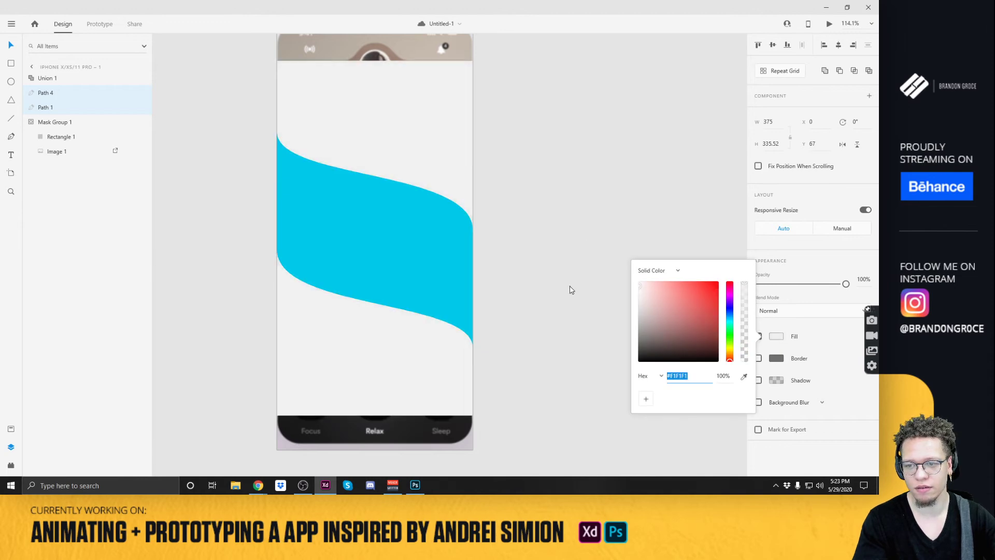
Fill the middle cyan wave shape with the dark teal #00181C.
left_click(416, 247)
left_click(777, 337)
left_click_drag(703, 322, 733, 353)
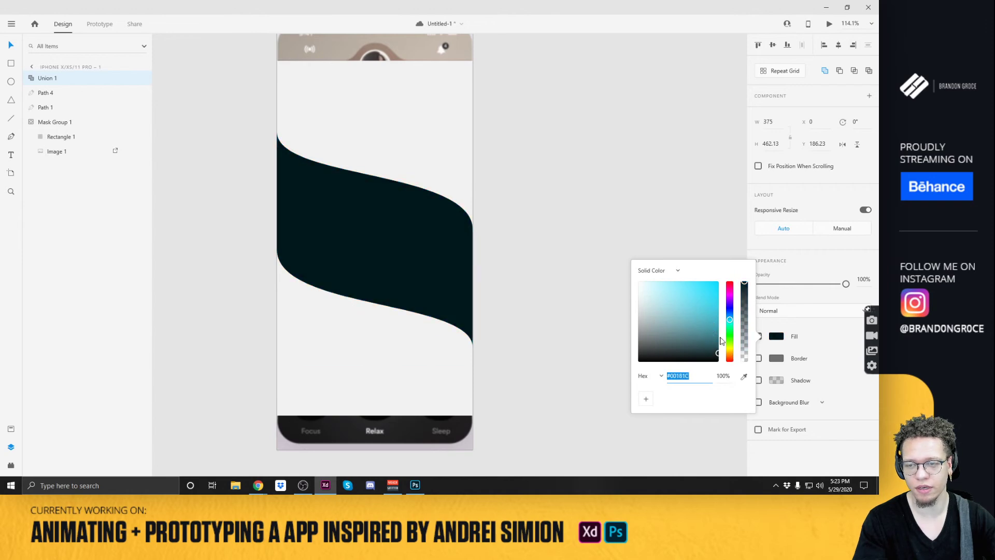
left_click(463, 113)
double_click(419, 228)
left_click(419, 294, "shift")
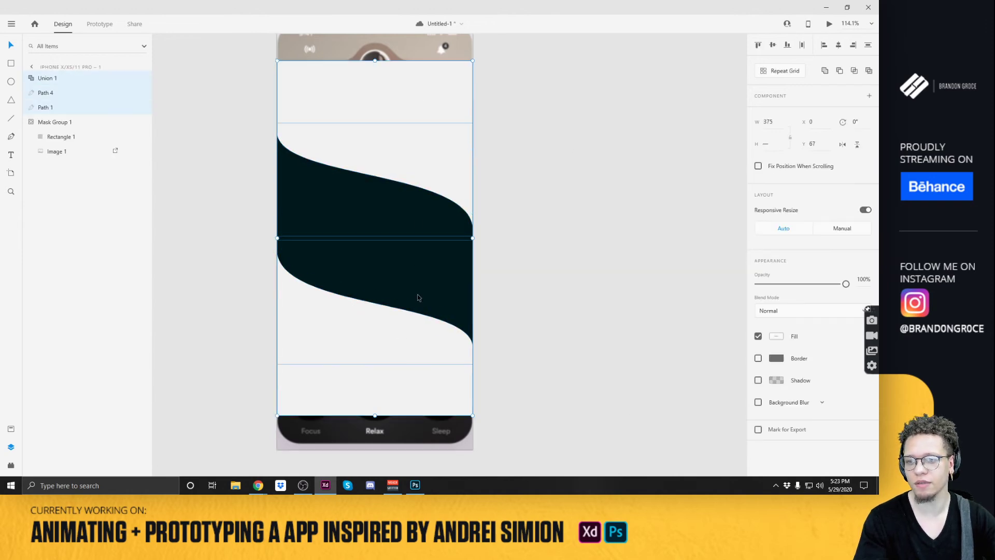
Draw a borderless 76 by 76 circle over the artboard's profile picture at X 150, Y 39.
scroll(588, 198, "down", 3)
left_click_drag(475, 118, 615, 119)
scroll(541, 167, "up", 3)
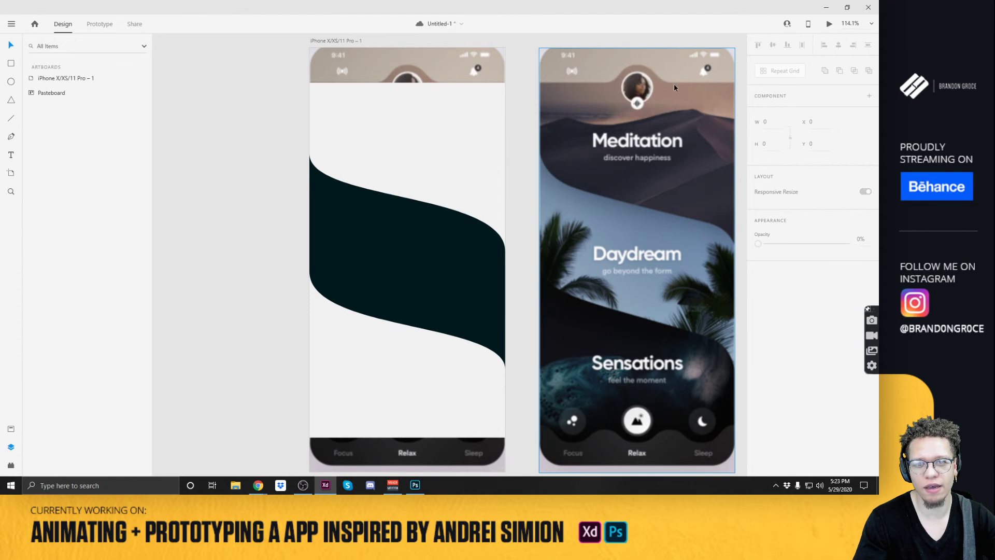
left_click_drag(635, 122, 575, 157)
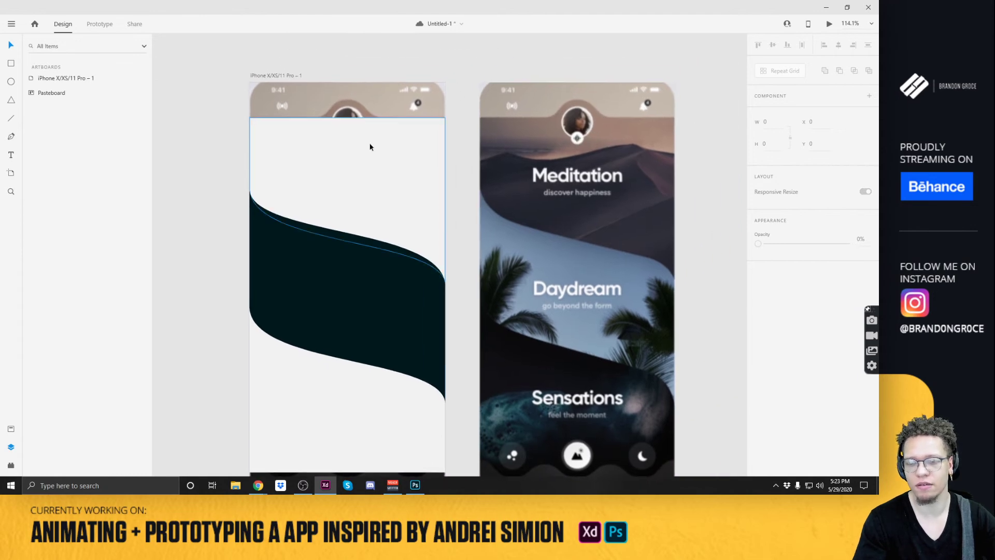
left_click(348, 127)
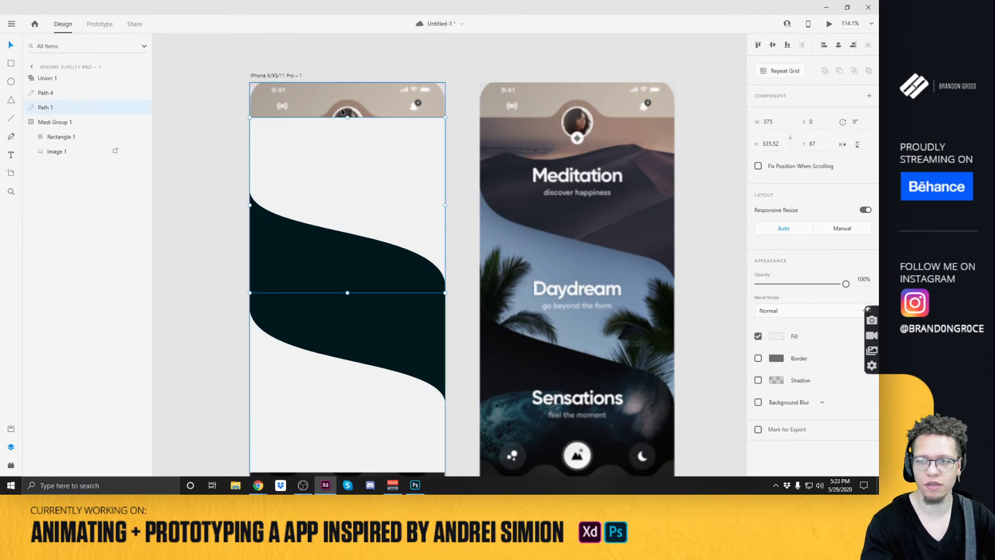
key("e")
mouse_move(335, 103)
left_mouse_down()
mouse_move(378, 143)
mouse_move(349, 118)
left_mouse_up()
left_click(758, 357)
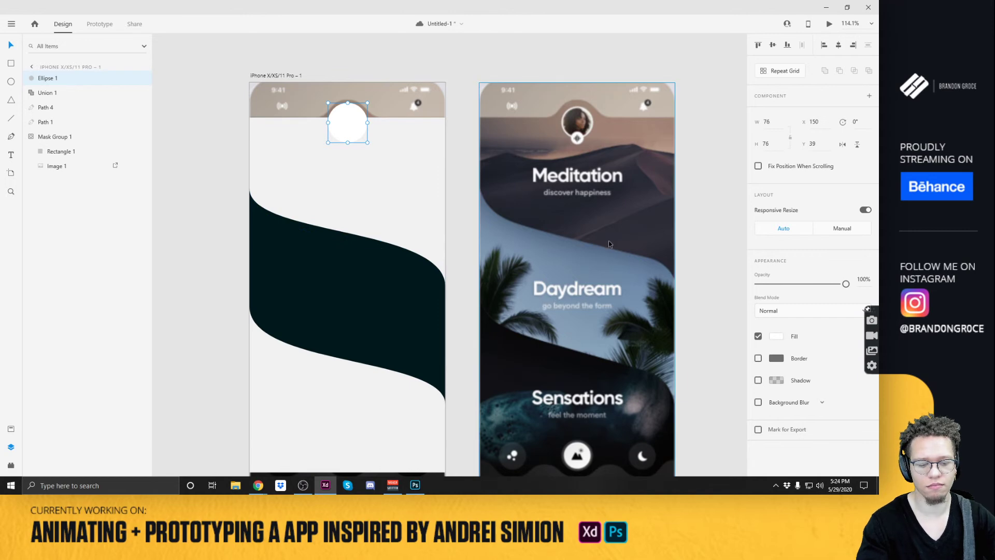
Combine the circle and the upper light grey wave shape with the Add Boolean operation.
left_click(463, 133)
left_click(374, 133)
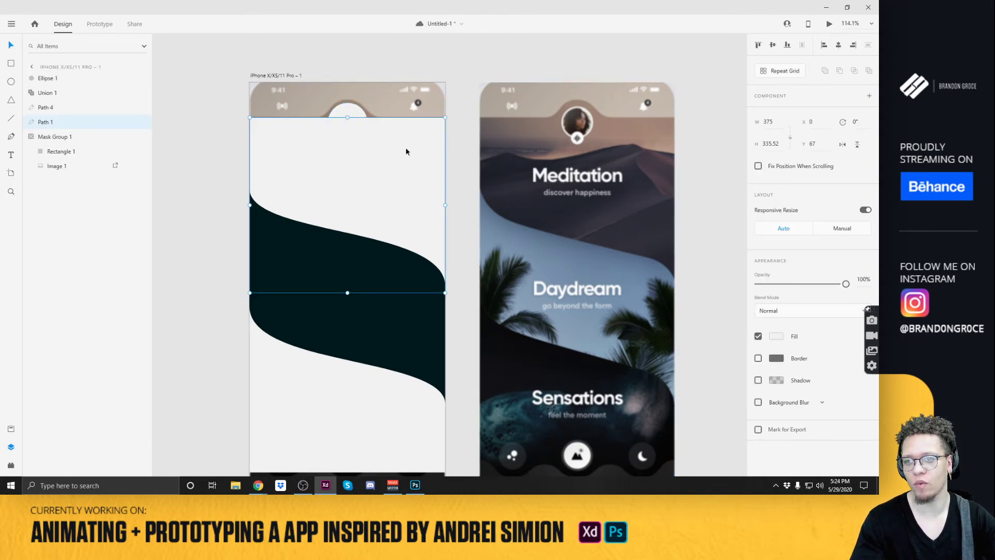
left_click_drag(452, 126, 363, 141)
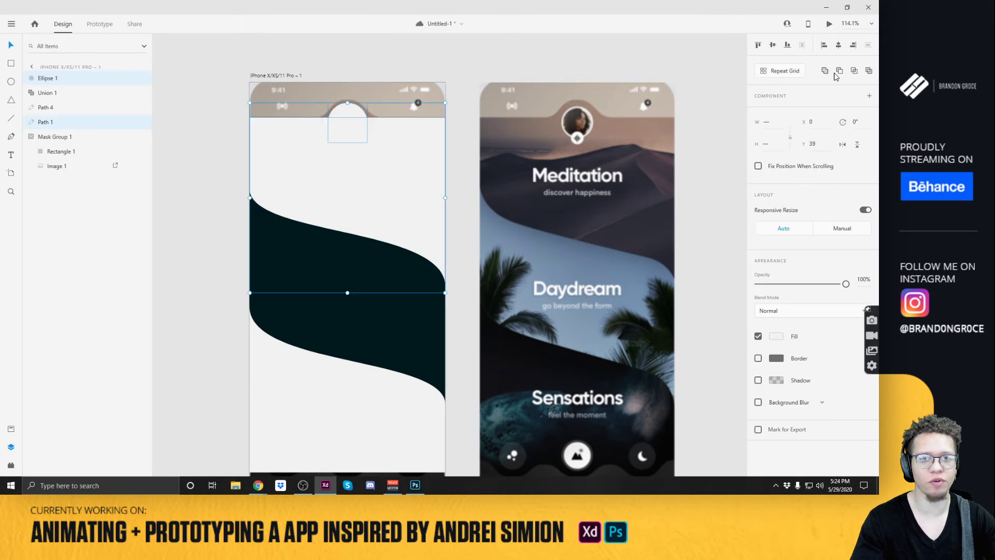
left_click(825, 71)
left_click(439, 46)
Try to add an anchor point on the circle inside the union where it crosses the wave shape's top edge.
scroll(356, 122, "up", 5)
double_click(384, 113)
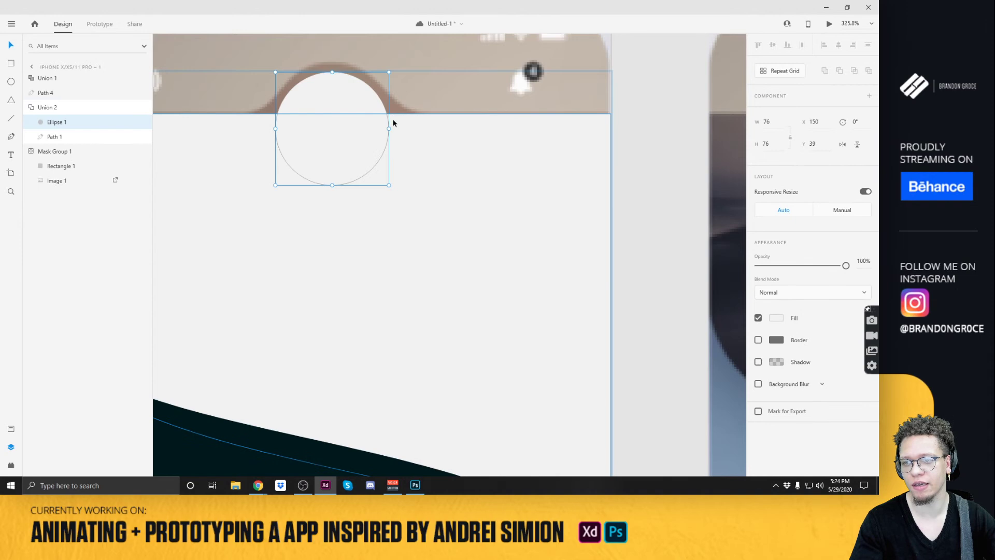
scroll(383, 125, "up", 2)
scroll(382, 126, "up", 3)
double_click(390, 113)
scroll(429, 161, "down", 5)
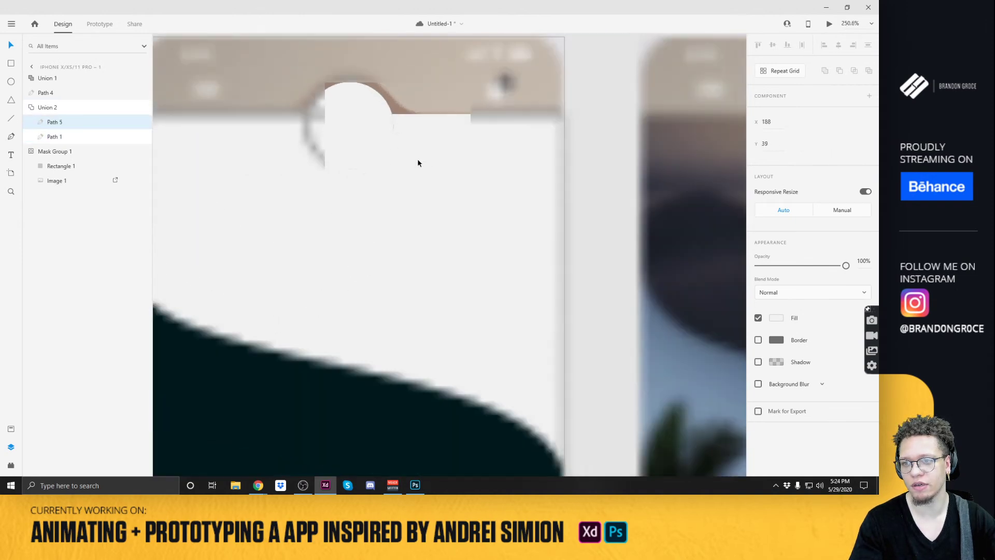
key("Escape")
left_click(400, 152)
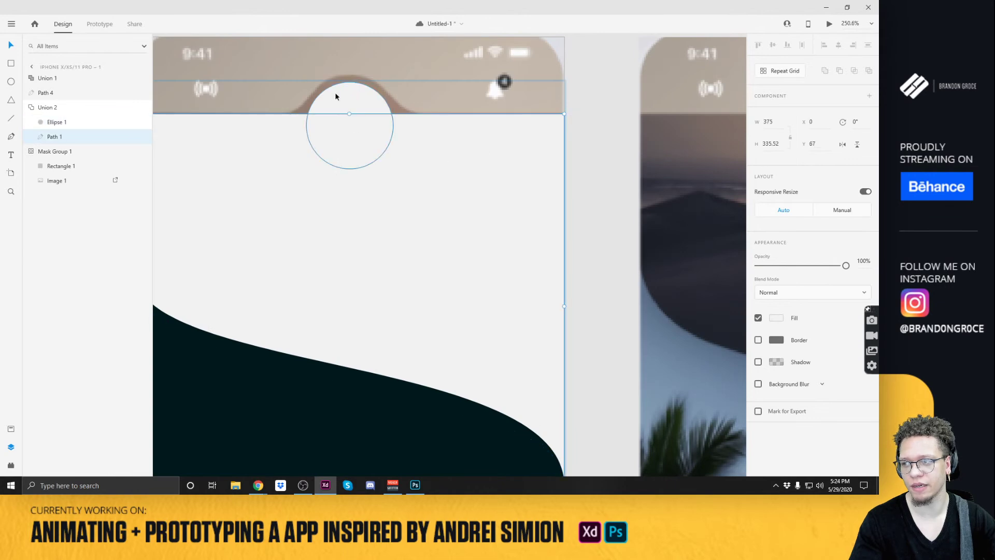
left_click(47, 107)
right_click(49, 109)
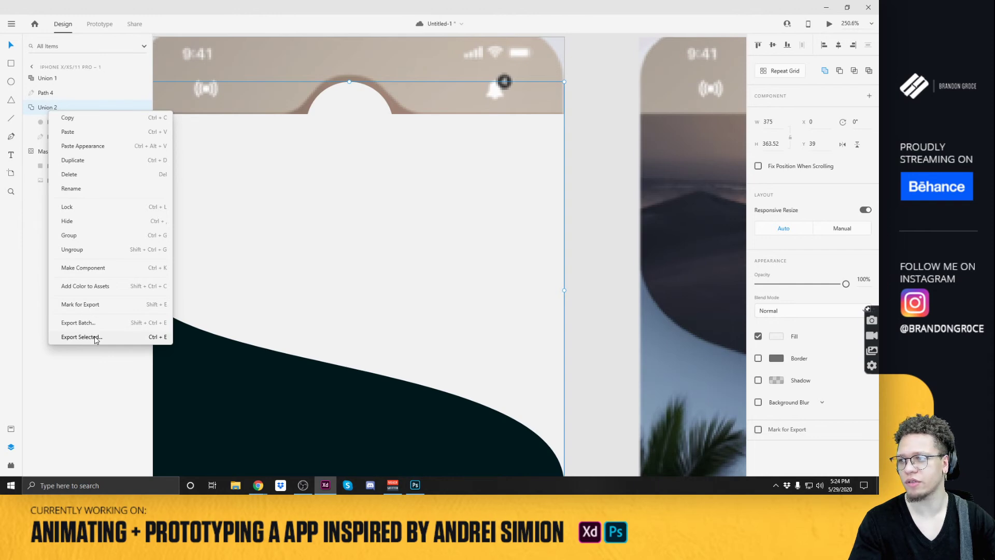
left_click(45, 78)
left_click(45, 78)
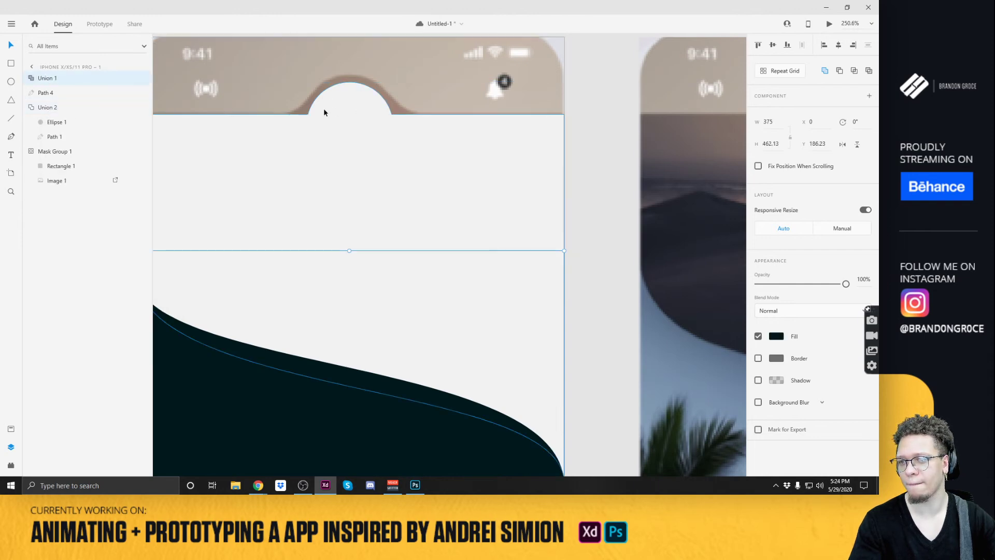
Try to add anchor points on the wave path's top edge where it meets the circle and reshape the junction.
left_click_drag(266, 147, 422, 231)
left_click(452, 213)
double_click(449, 212)
left_click(447, 213)
left_click(451, 212)
left_click(538, 211)
scroll(544, 213, "up", 5)
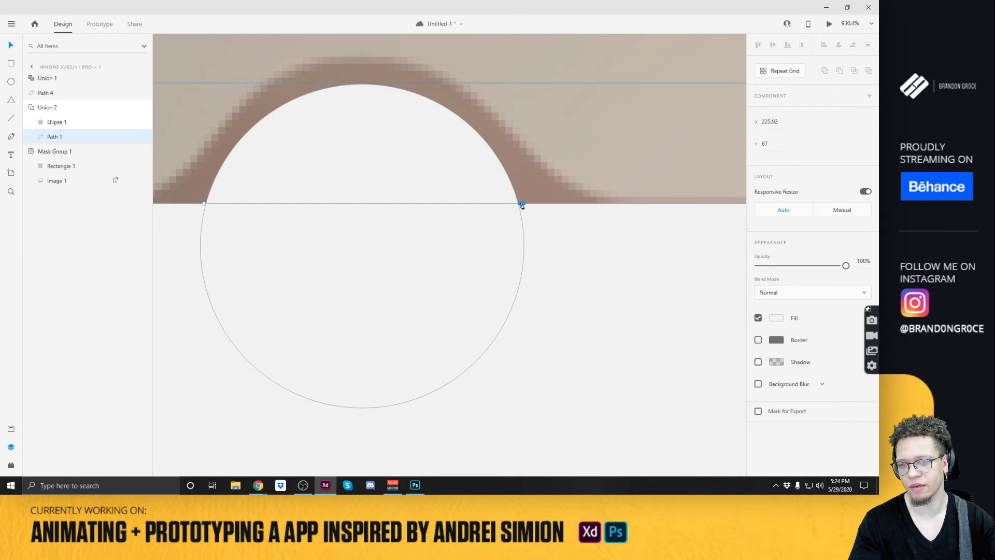
left_click_drag(518, 205, 500, 253)
key("ctrl+z")
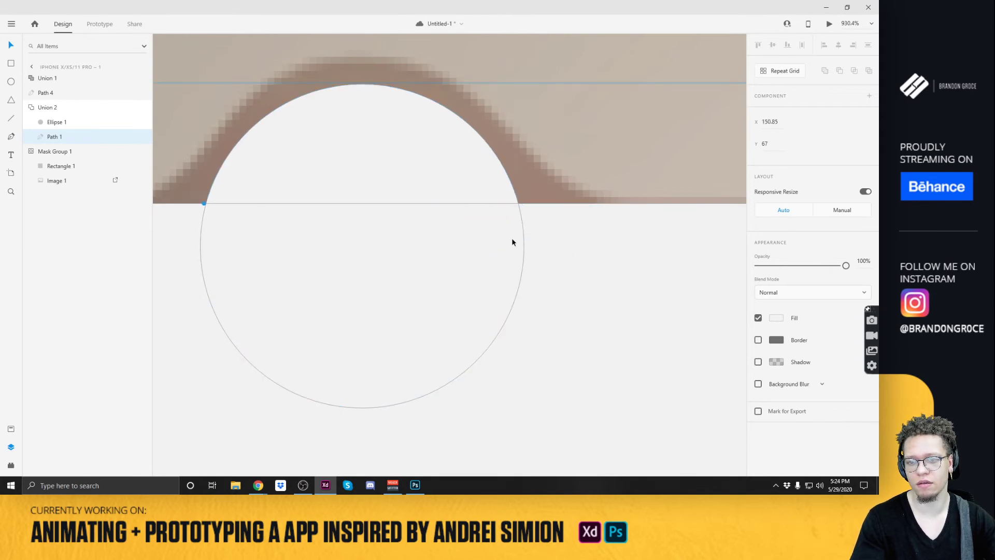
left_click(406, 163)
left_click_drag(406, 163, 373, 158)
left_click(612, 141)
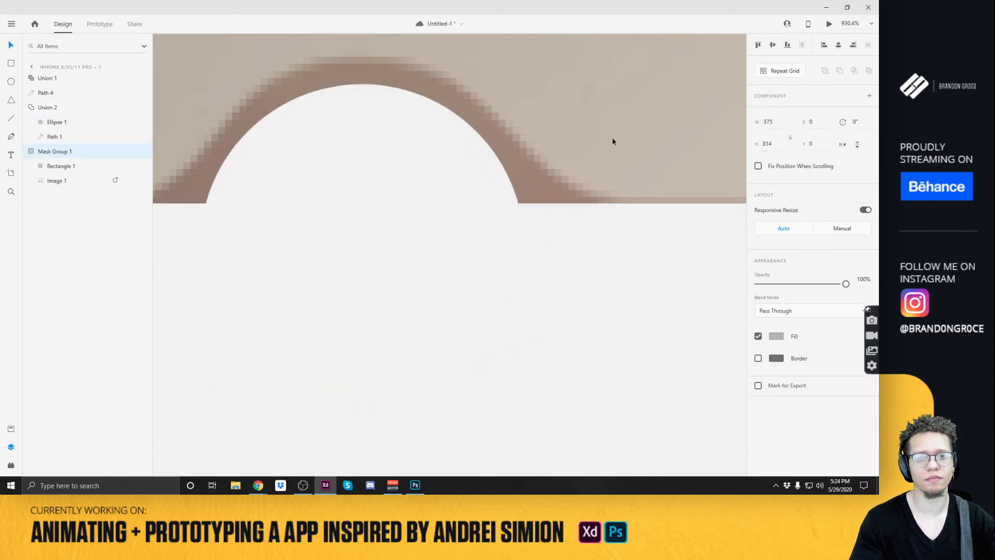
Add an anchor point on the circle inside the union at its right-hand crossing with the wave shape's top edge.
left_click(407, 188)
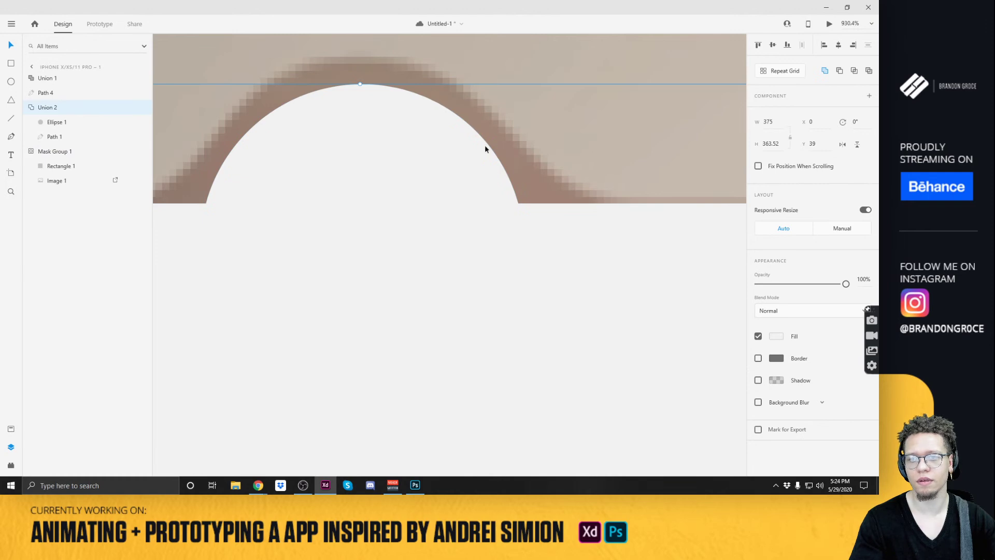
double_click(513, 194)
double_click(514, 193)
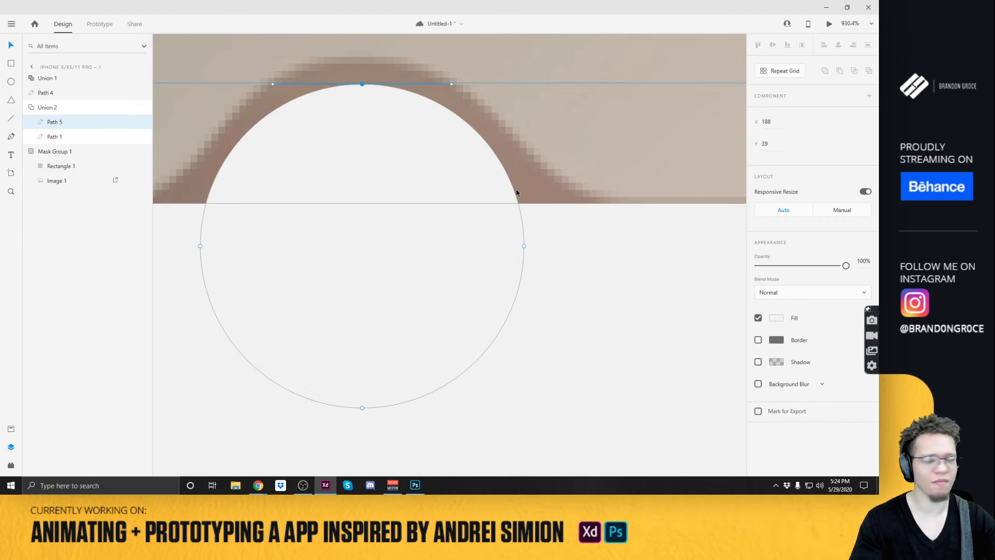
left_click(517, 202)
left_click(518, 205)
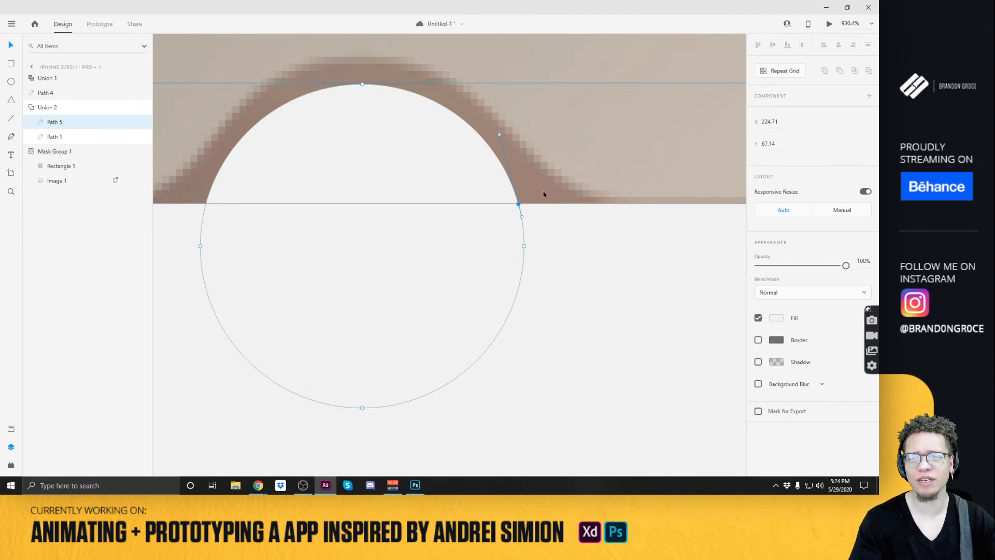
Try to move the circle's new anchor point inward and down, undo the move, and leave path editing.
left_click(499, 220)
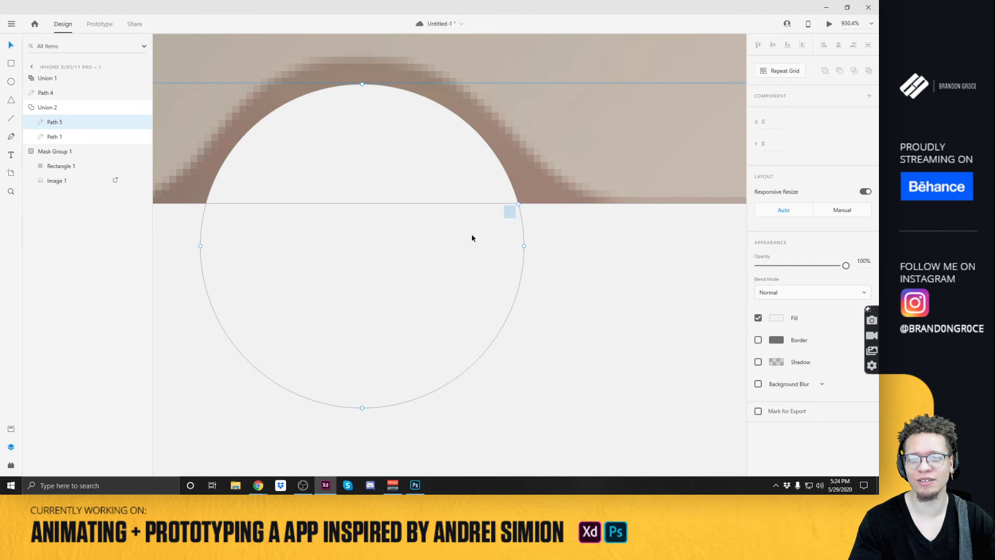
left_click_drag(519, 205, 455, 247)
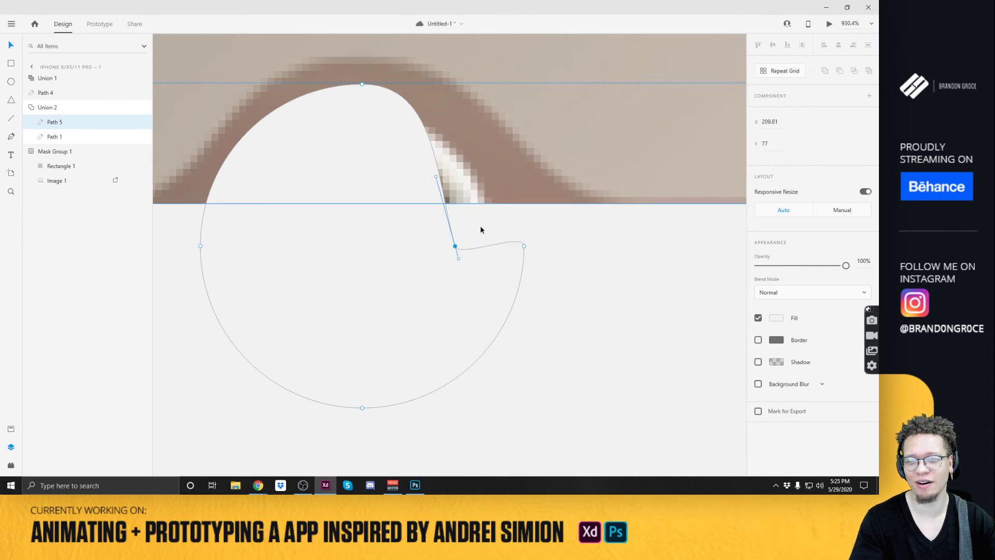
key("ctrl+z")
left_click_drag(486, 208, 468, 245)
scroll(559, 215, "down", 5)
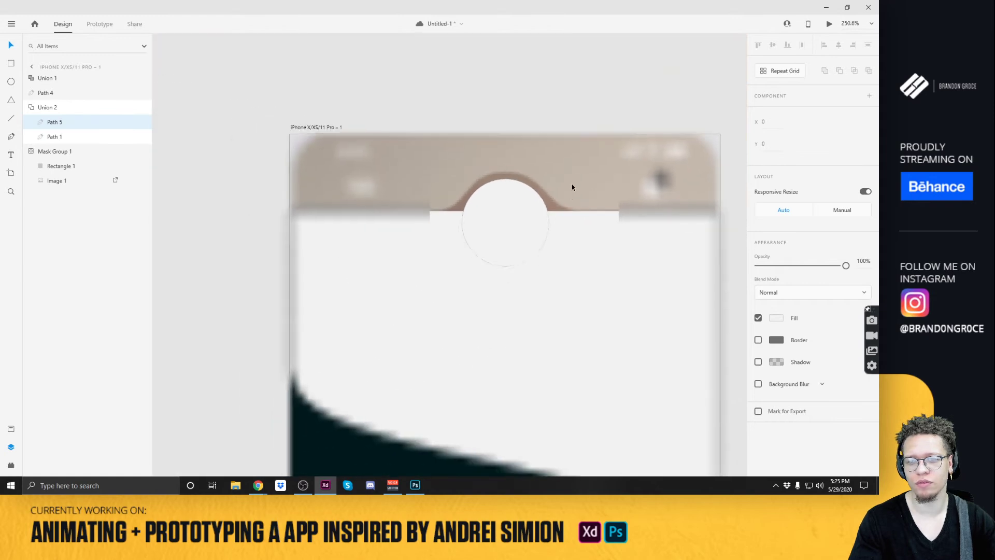
key("Escape")
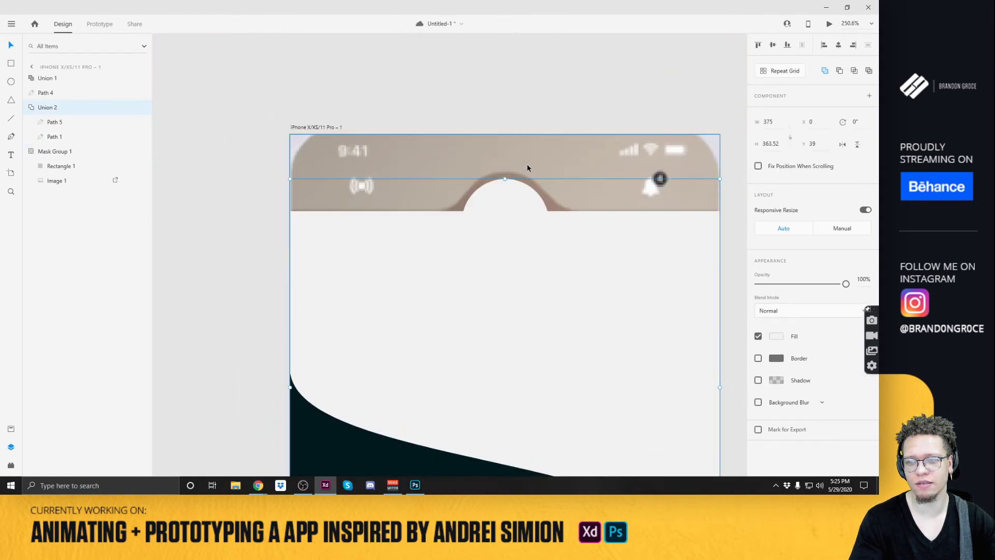
left_click(517, 98)
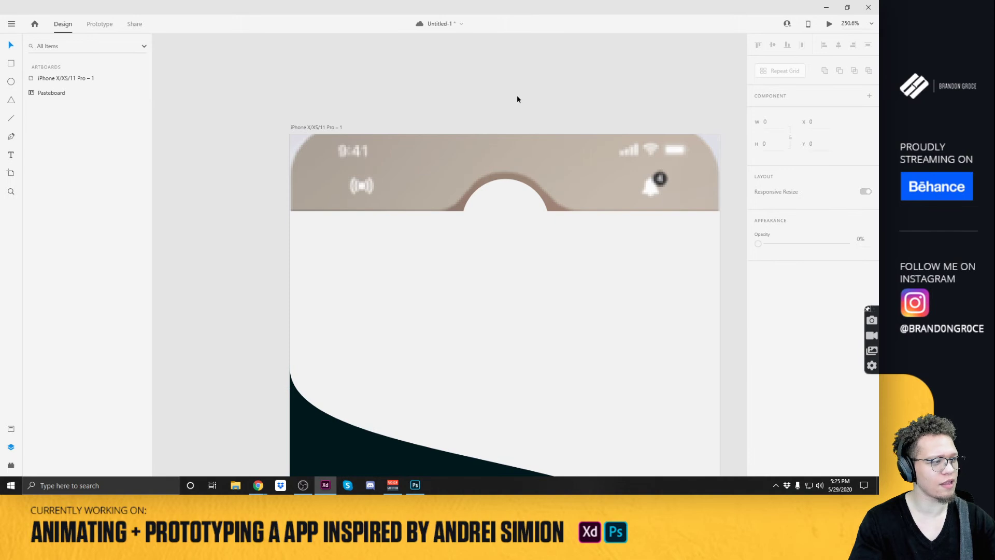
Ungroup the top union into its circle and wave paths and recombine them with the Add Boolean operation.
left_click(490, 211)
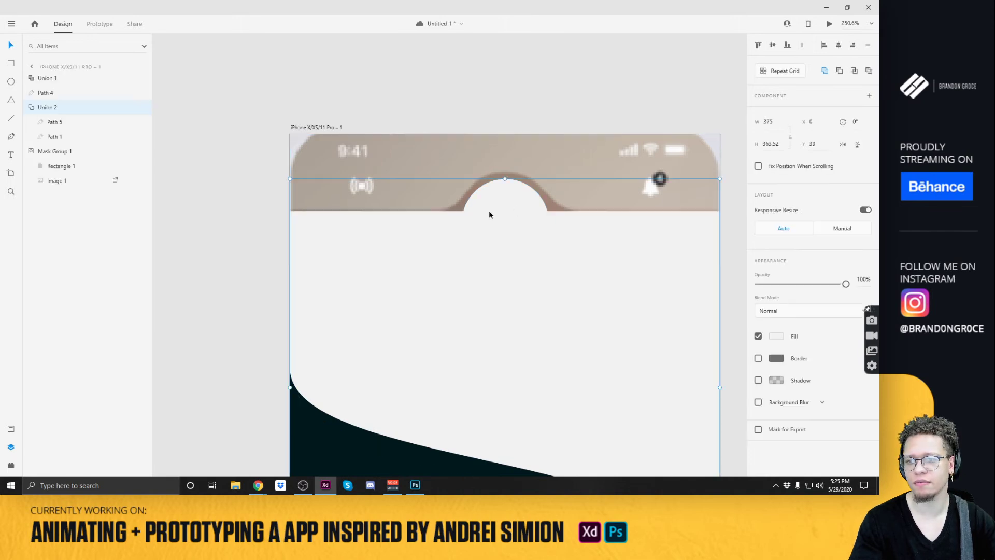
left_click(489, 210)
left_click(705, 67)
left_click(526, 222)
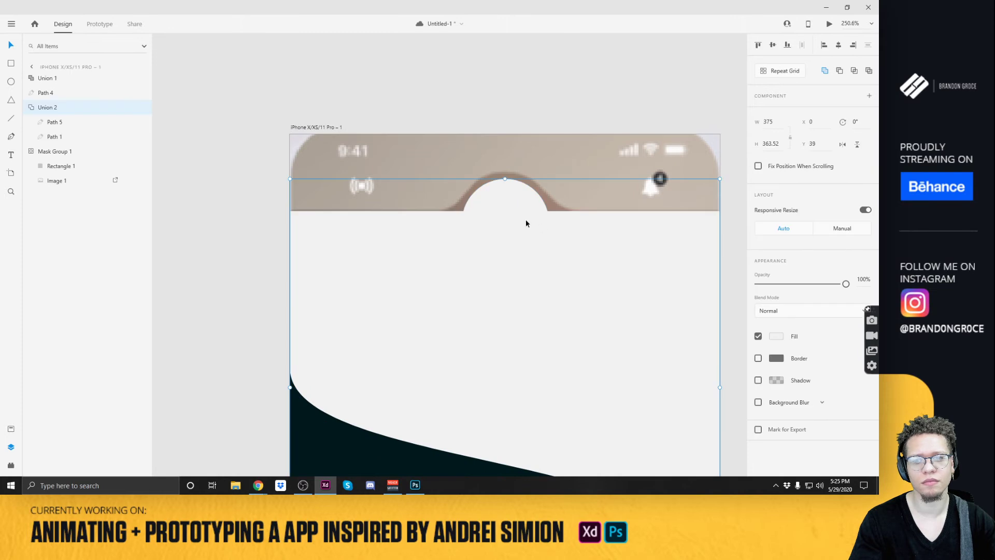
left_click(826, 72)
key("ctrl+shift+g")
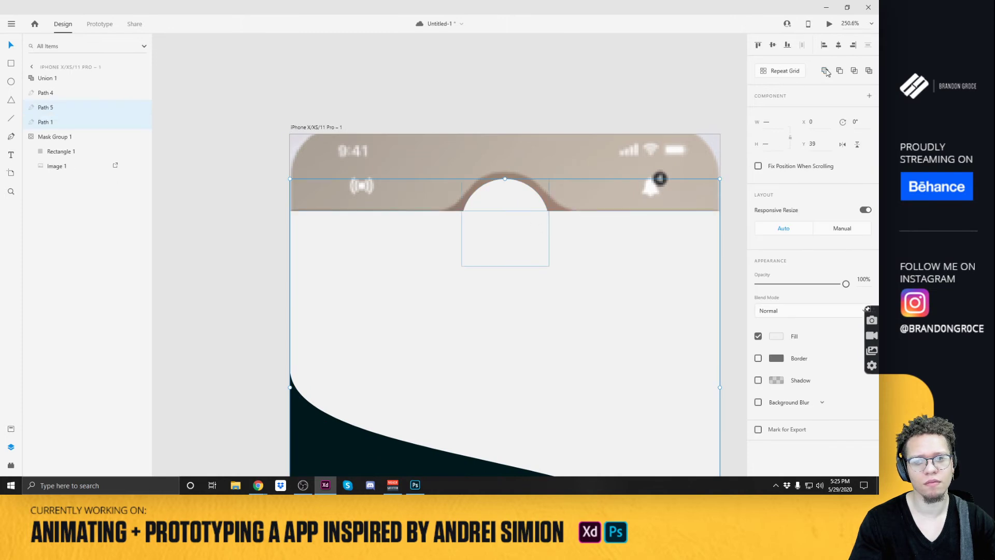
left_click(824, 71)
key("ctrl+z")
left_click(824, 72)
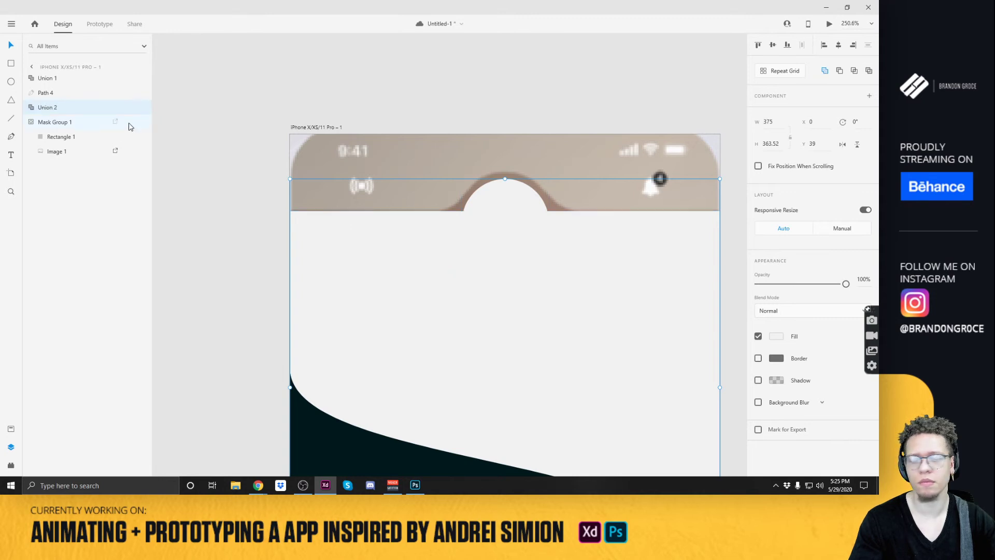
Convert the combined top shape to a single path with Convert to Path and deselect it.
right_click(50, 110)
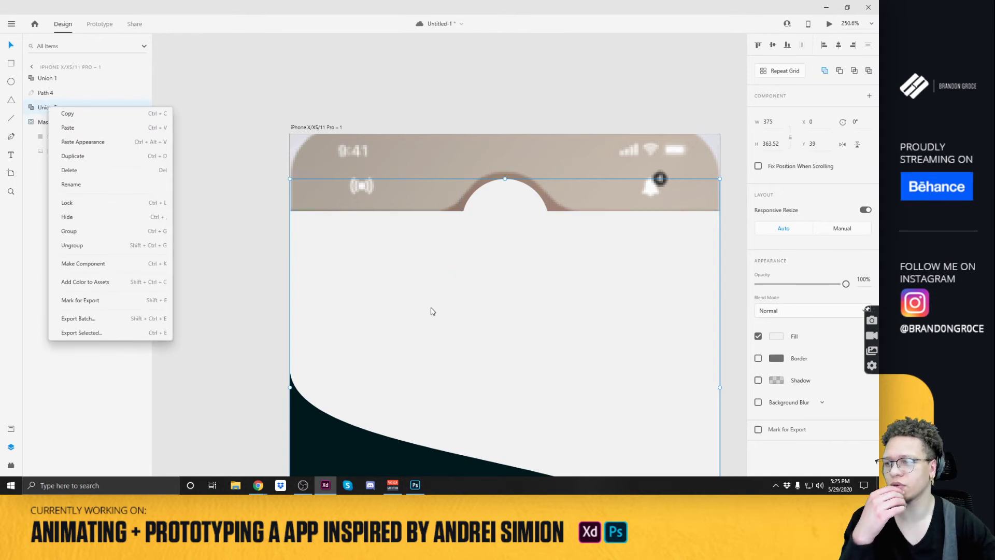
left_click(474, 296)
right_click(507, 231)
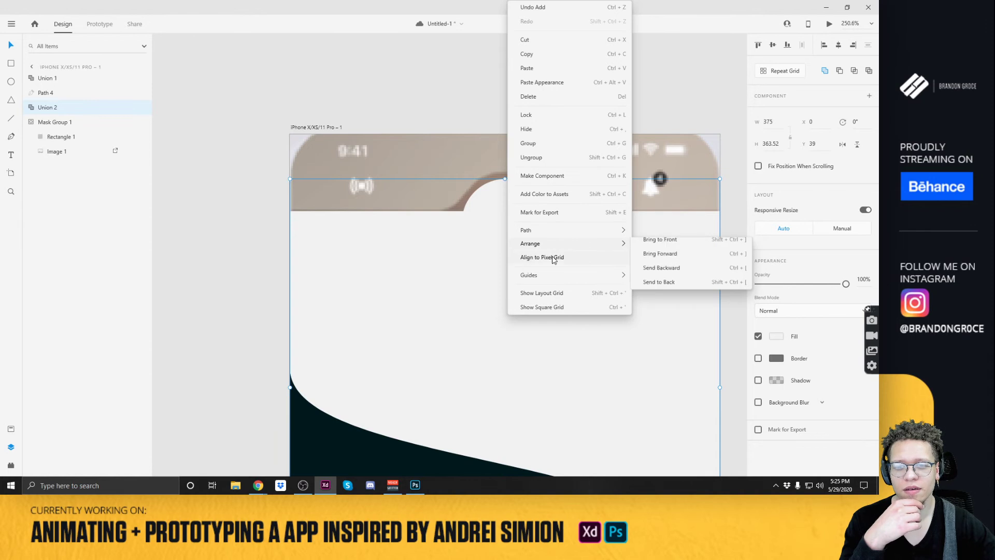
mouse_move(589, 231)
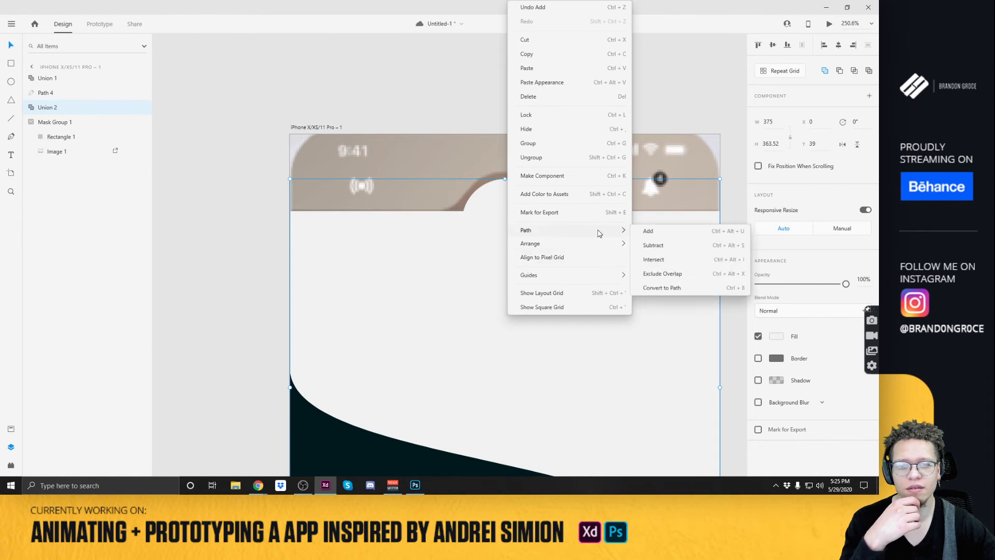
left_click(666, 288)
left_click(460, 89)
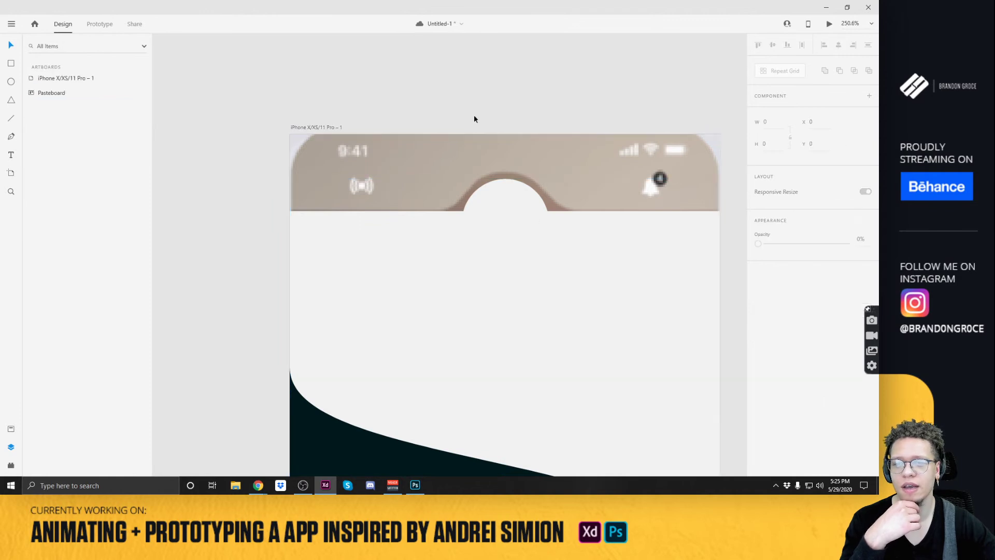
Add an anchor point on the arc above the combined shape's right bump corner, try smoothing the corner, and undo the last handle edits.
double_click(523, 289)
left_click(559, 212)
scroll(547, 214, "up", 5)
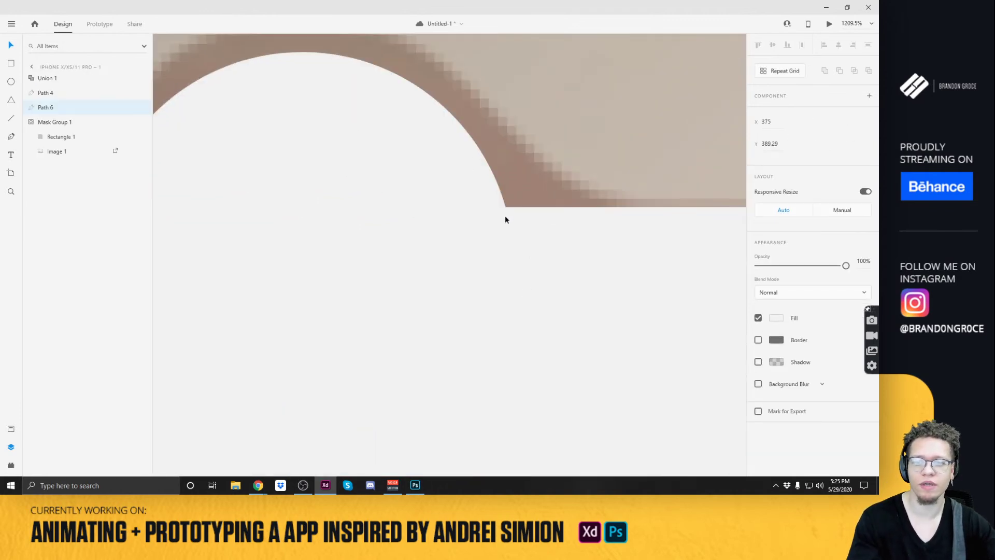
double_click(506, 207)
double_click(505, 208)
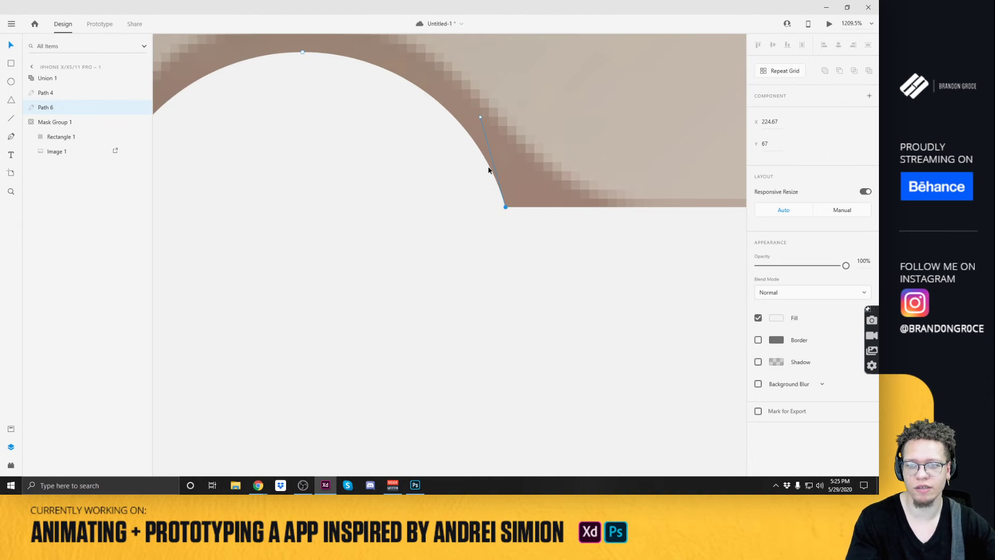
double_click(505, 207)
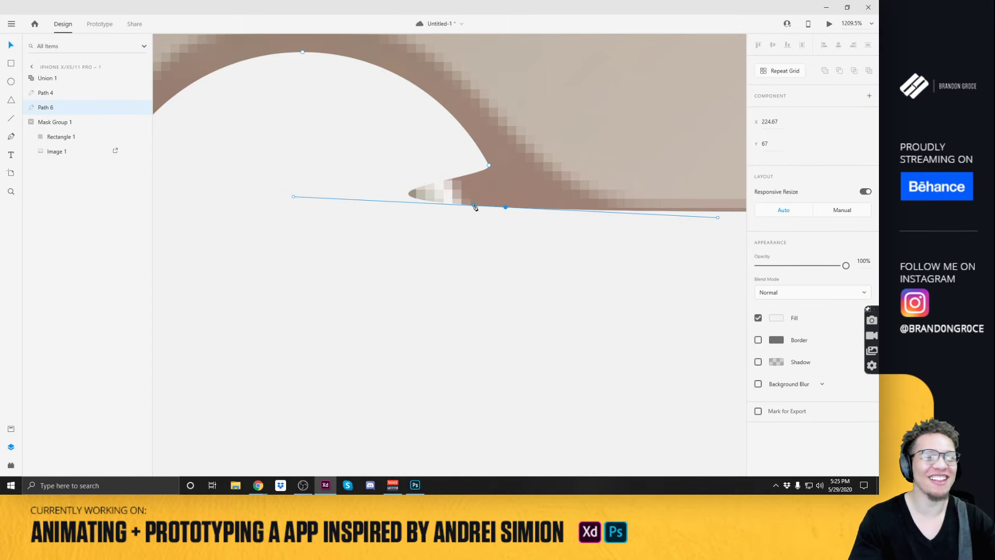
left_click_drag(294, 198, 488, 191)
key("ctrl+z")
key("ctrl+z")
Try to smooth the bump's right corner by pulling in its upper handle and turning the lower one down, then undo it.
double_click(506, 207)
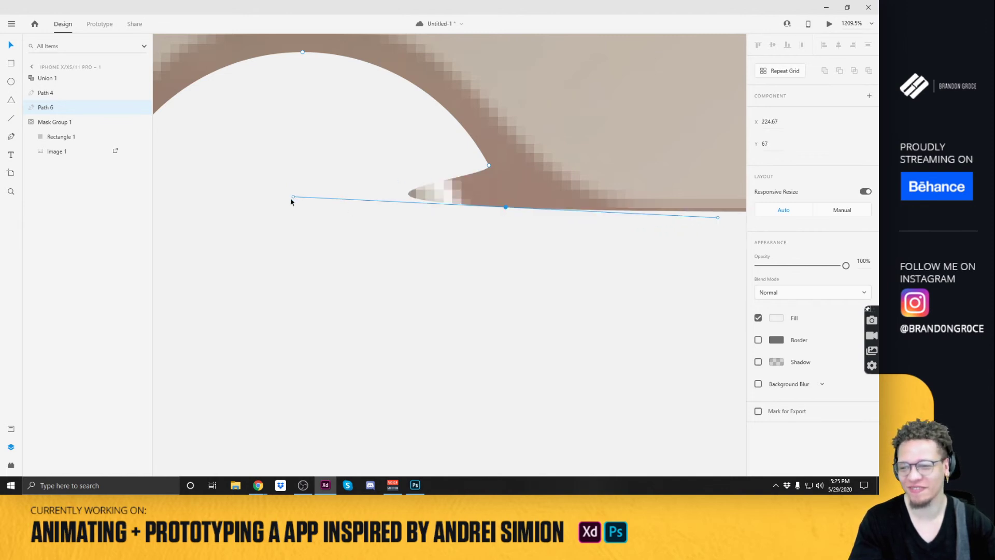
left_click_drag(293, 198, 501, 196)
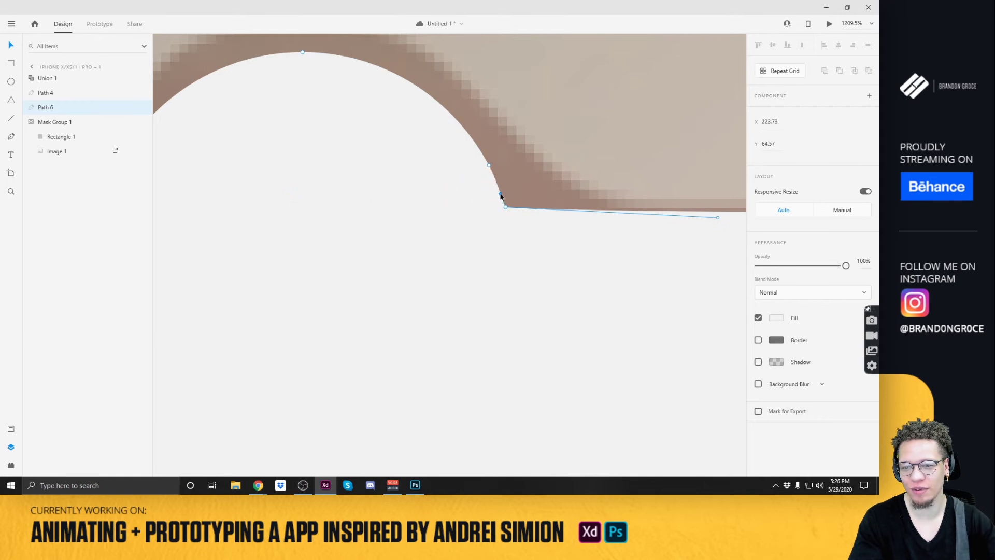
left_click_drag(718, 218, 530, 293)
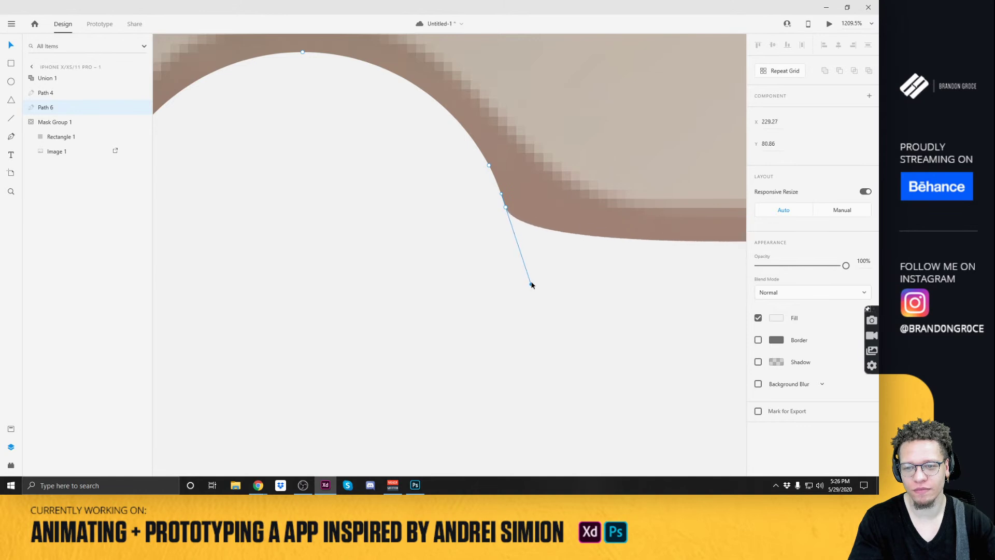
key("ctrl+z")
key("ctrl+z")
key("ctrl+z")
key("ctrl+shift+z")
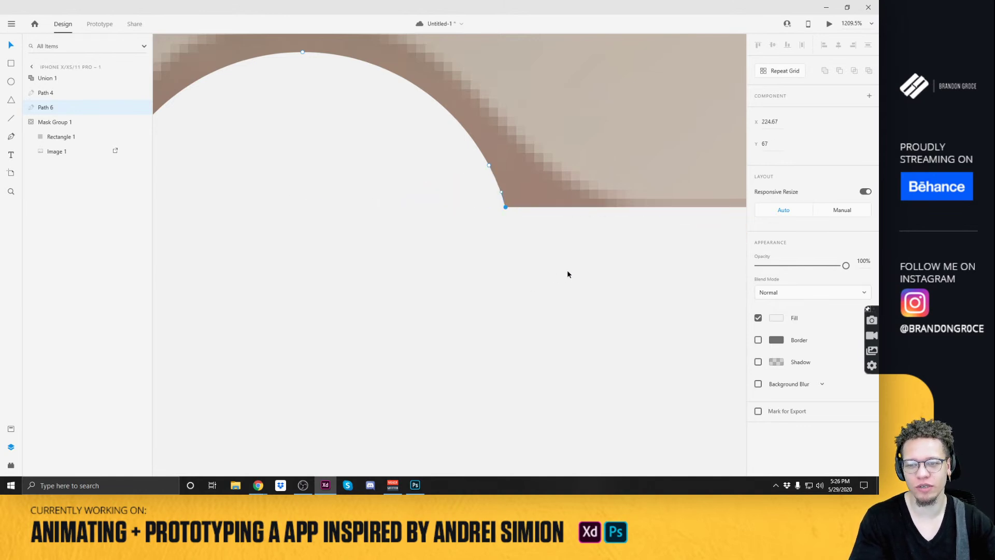
Add an anchor point on the straight edge beside the bump's right corner, smooth the corner point, and shorten its handles.
scroll(567, 269, "down", 4)
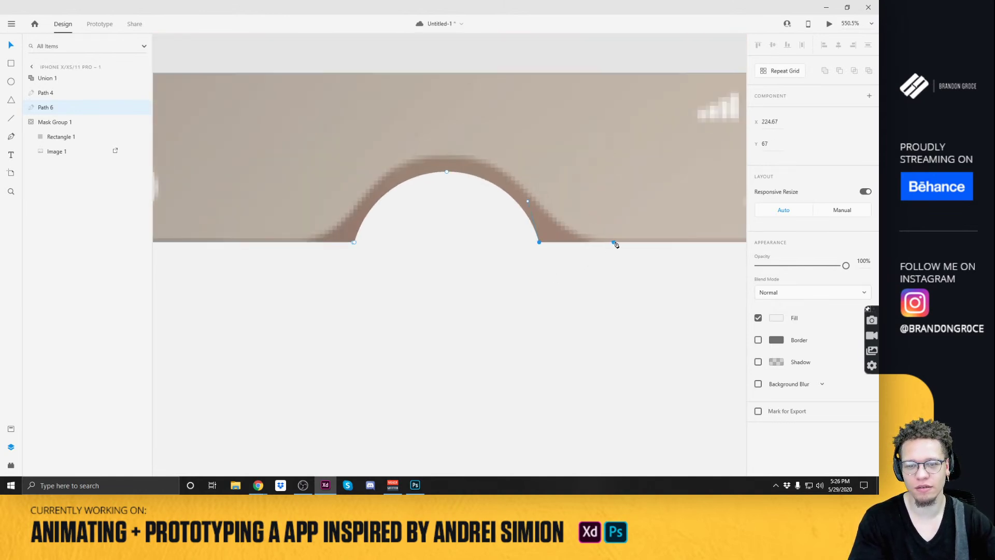
left_click(583, 243)
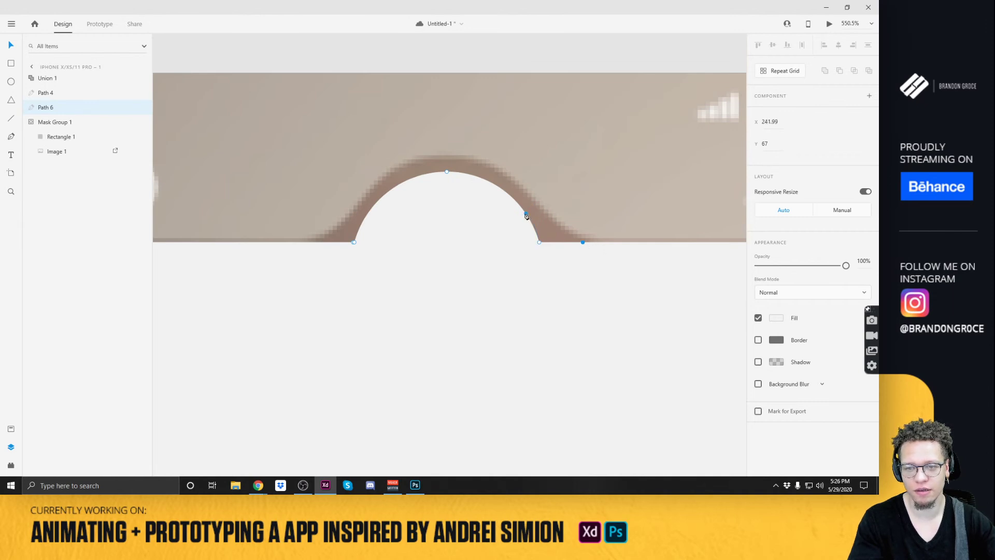
scroll(546, 264, "up", 4)
left_click(527, 211)
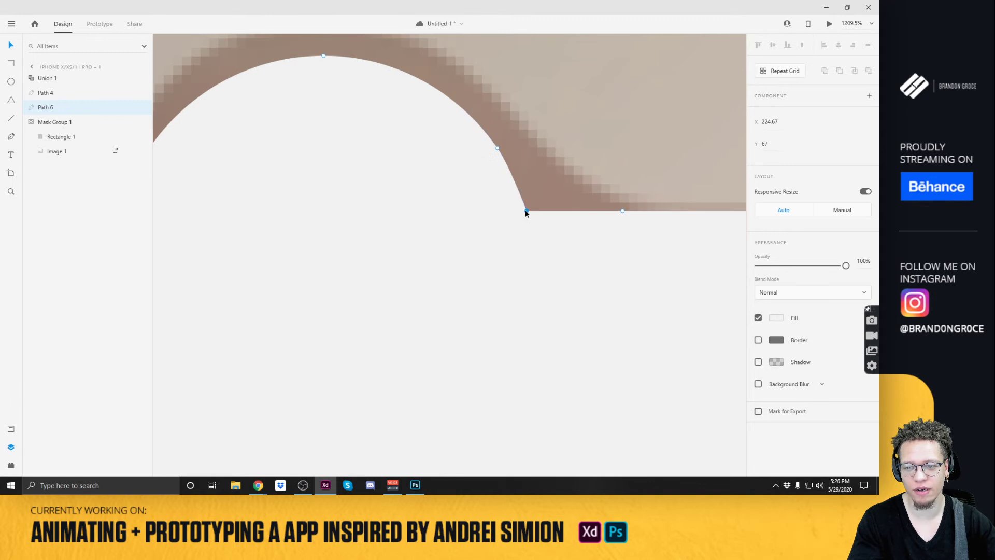
double_click(527, 212)
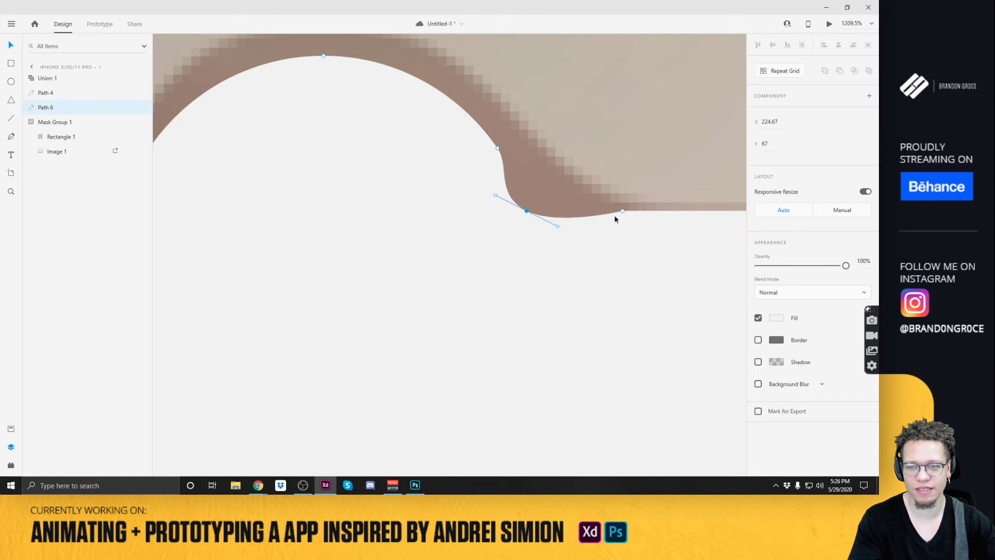
mouse_move(495, 196)
left_mouse_down()
mouse_move(513, 206)
mouse_move(508, 200)
left_mouse_up()
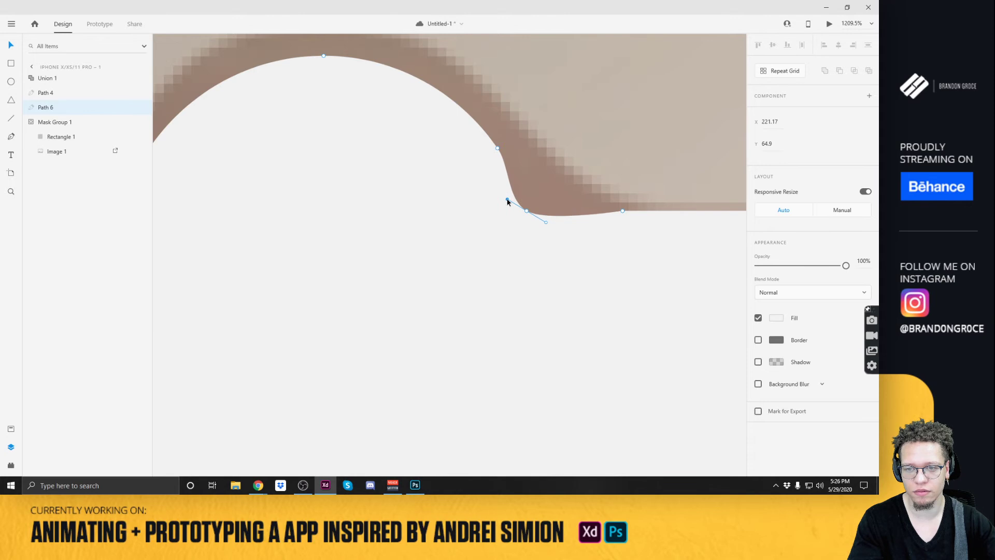
Adjust the lower handle of the arc's right anchor point to about X 221.75, Y 58.37 and review the bump's outline.
left_click(497, 148)
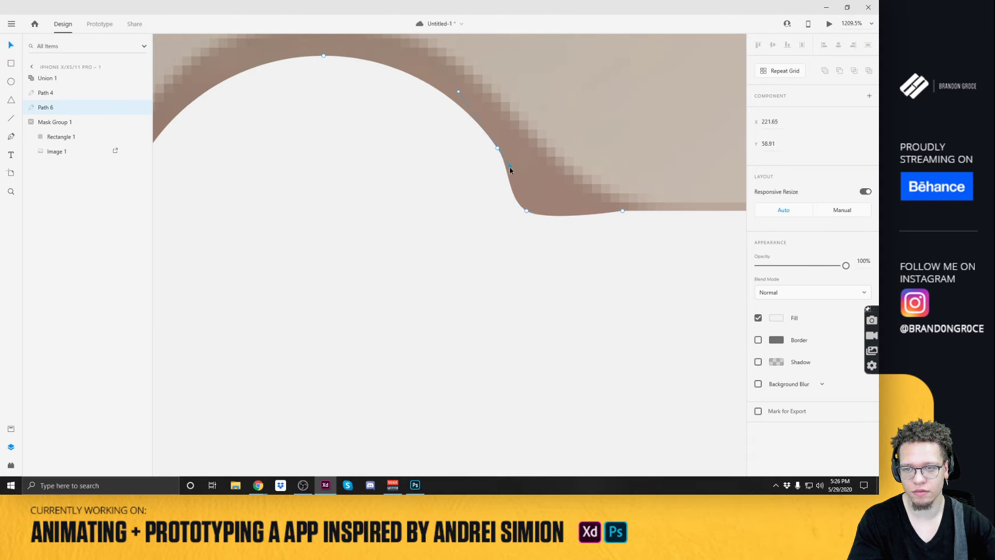
mouse_move(518, 176)
left_mouse_down()
mouse_move(529, 188)
mouse_move(500, 153)
mouse_move(510, 164)
left_mouse_up()
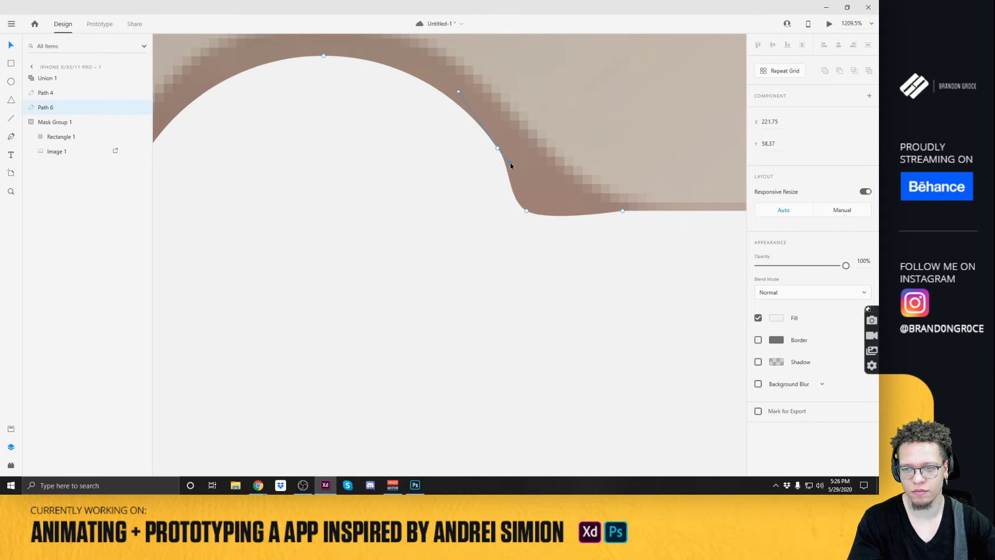
left_click(574, 125)
scroll(599, 161, "down", 5)
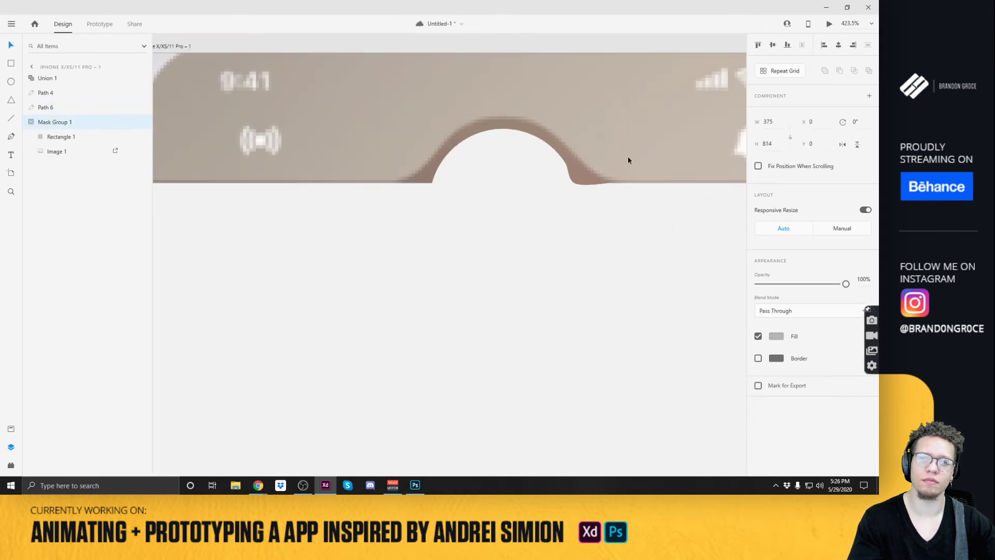
scroll(627, 161, "up", 1)
left_click(551, 205)
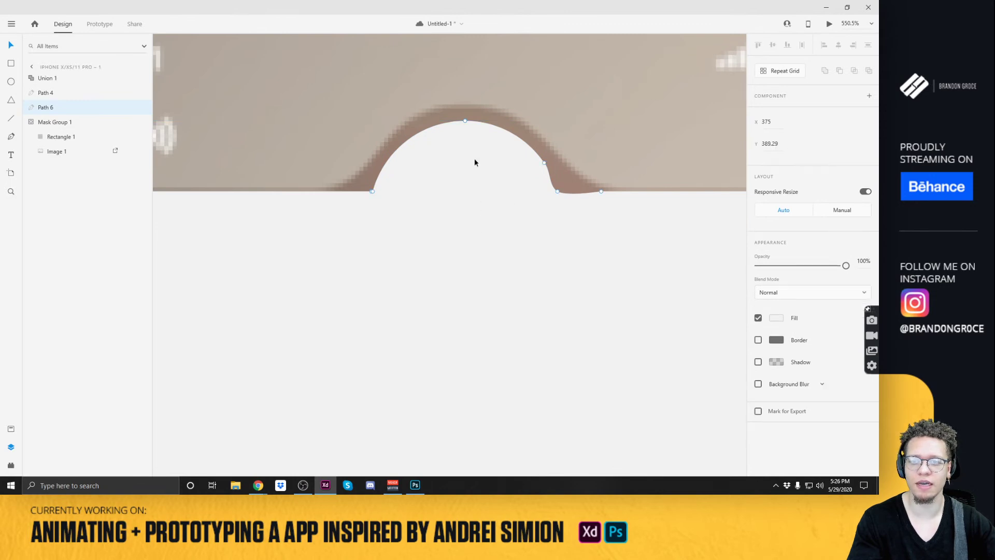
Undo the bump's path edits, the Boolean combination and the circle, back to the plain straight-topped wave path.
key("ctrl+z")
key("ctrl+z")
key("ctrl+z")
key("ctrl+z")
key("ctrl+z")
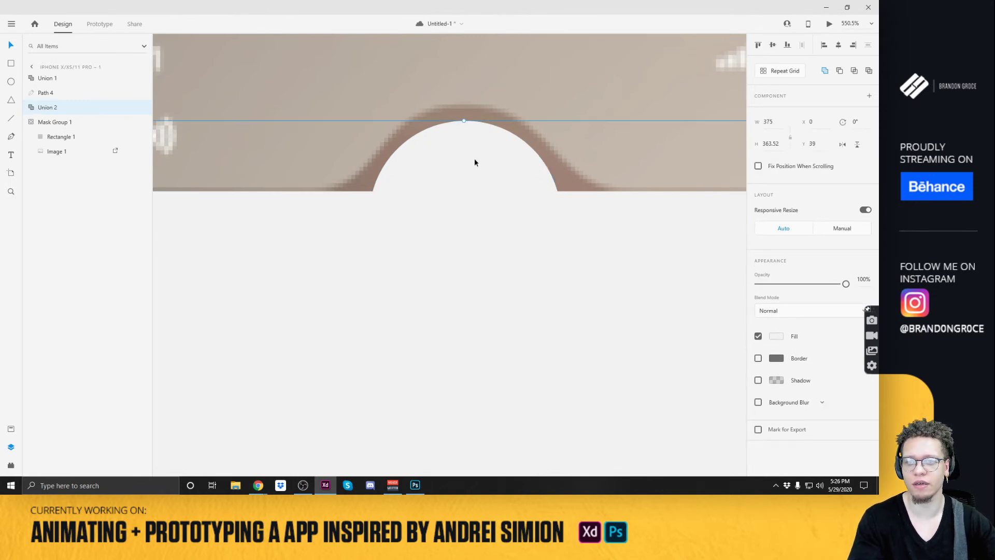
key("ctrl+z")
key("ctrl+z")
key("ctrl+z")
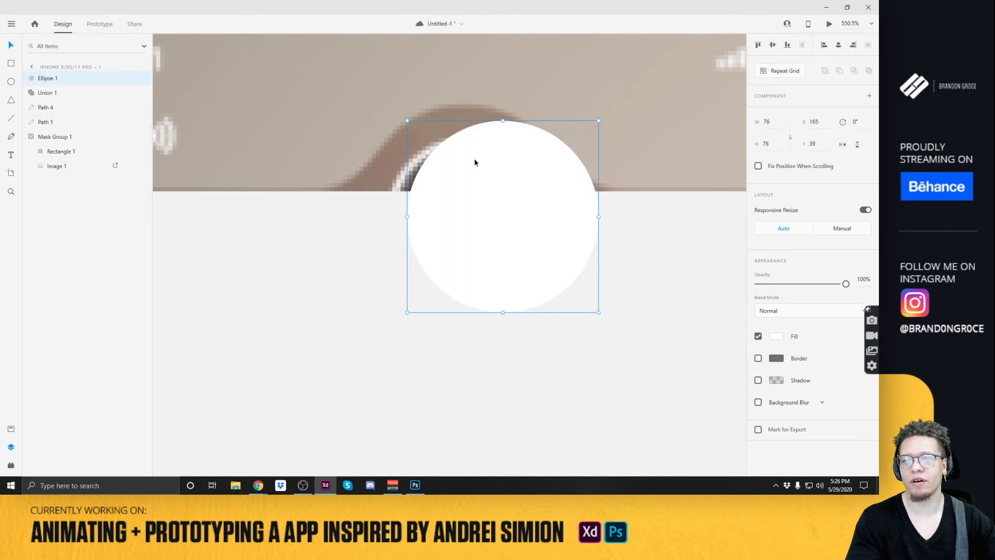
key("ctrl+z")
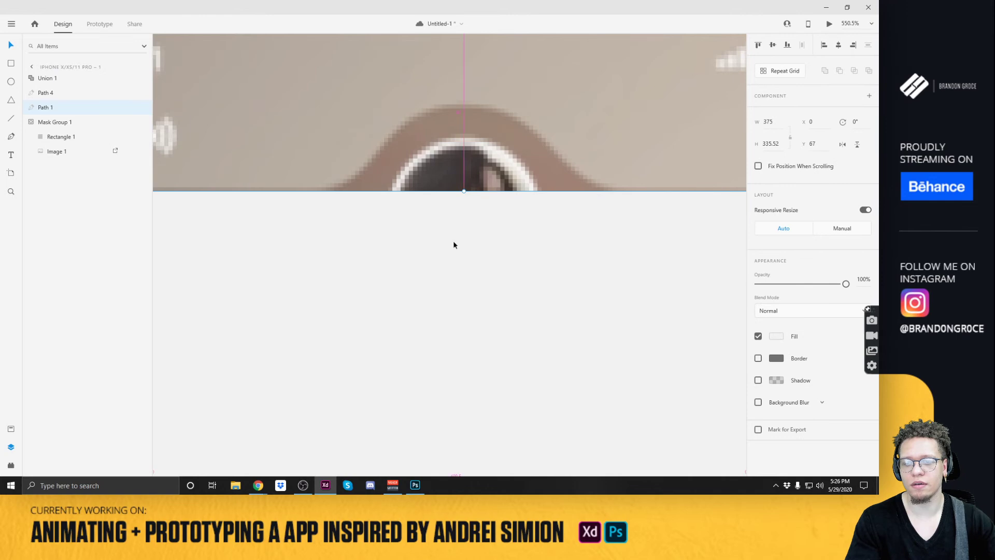
Add three anchor points on the wave path's top edge, at the centre and at both ends of the reference bump.
scroll(454, 241, "down", 4)
scroll(457, 242, "up", 5)
double_click(464, 193)
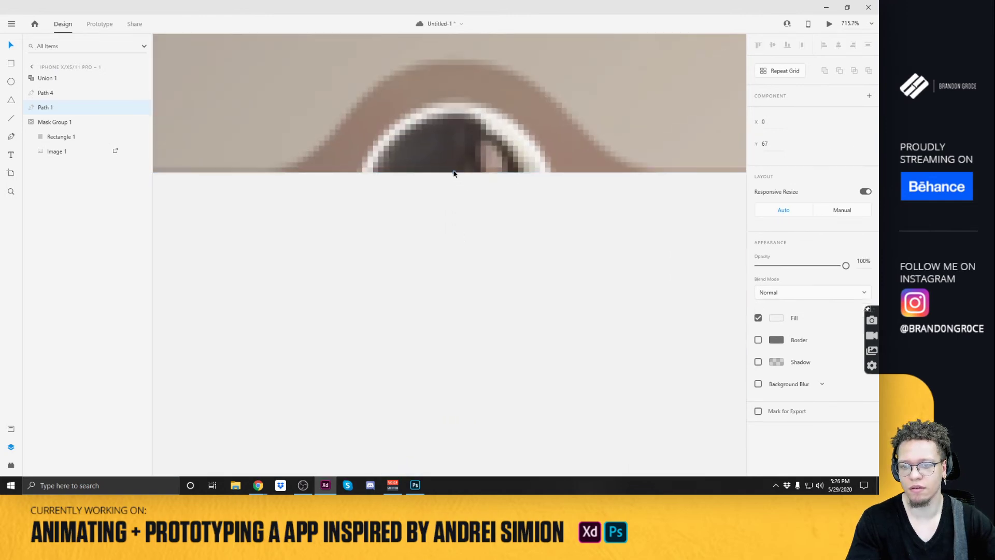
left_click_drag(456, 173, 456, 60)
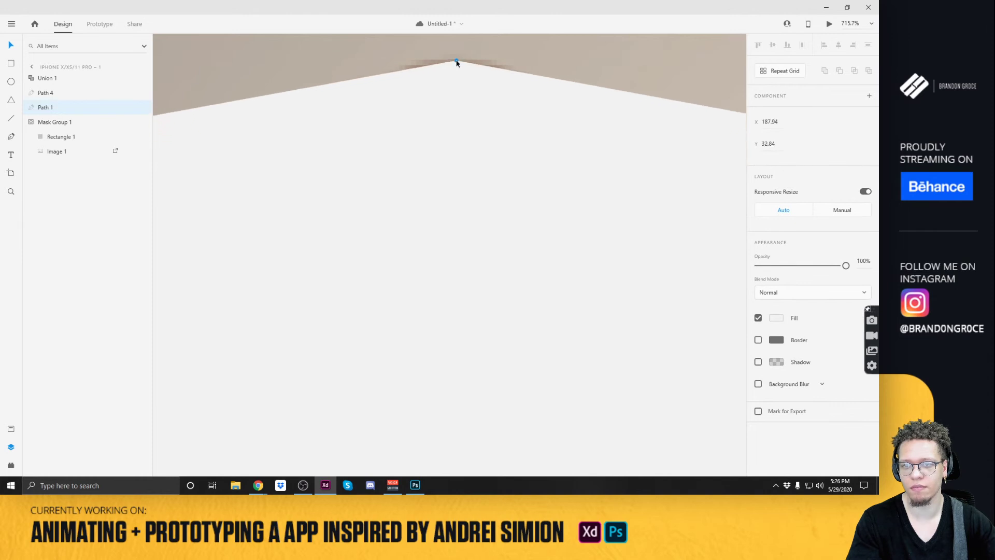
key("ctrl+z")
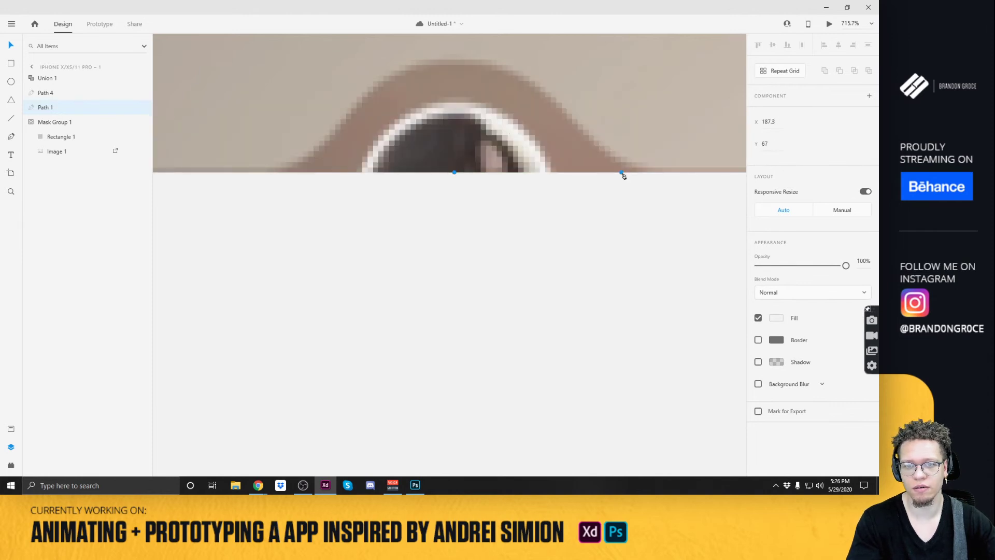
left_click_drag(298, 175, 290, 174)
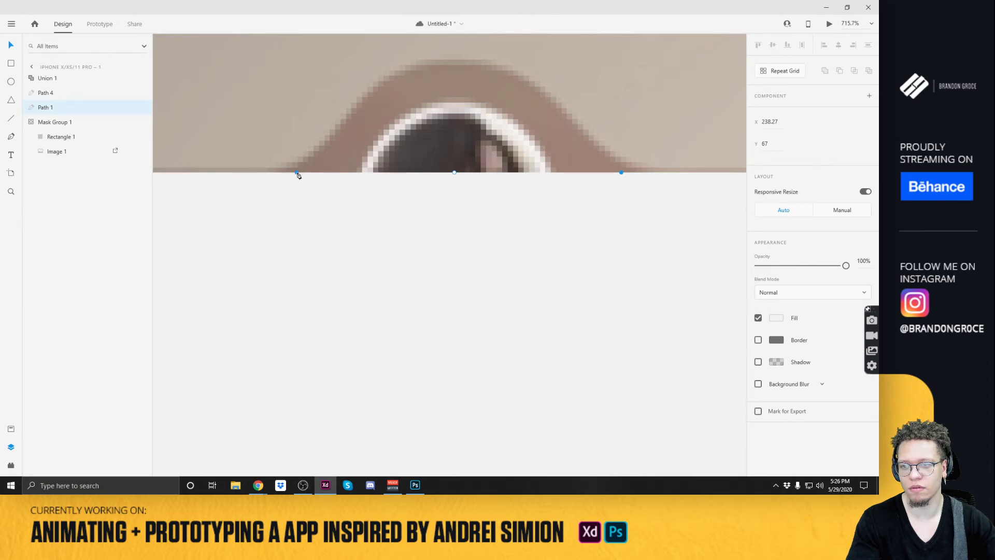
key("Escape")
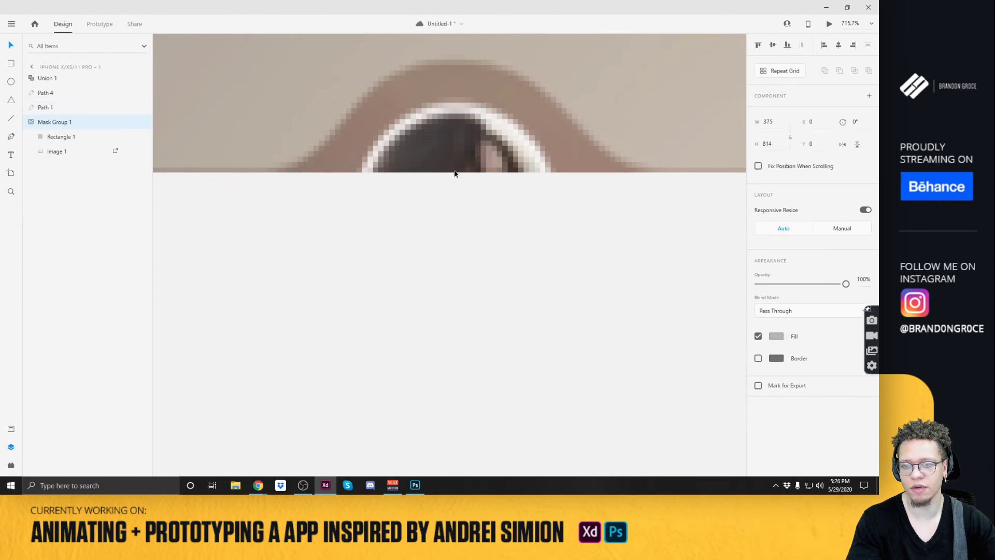
Raise the centre anchor point to the reference bump's peak at about Y 32.7, smooth it, and widen its handles into a rounded arch.
double_click(455, 191)
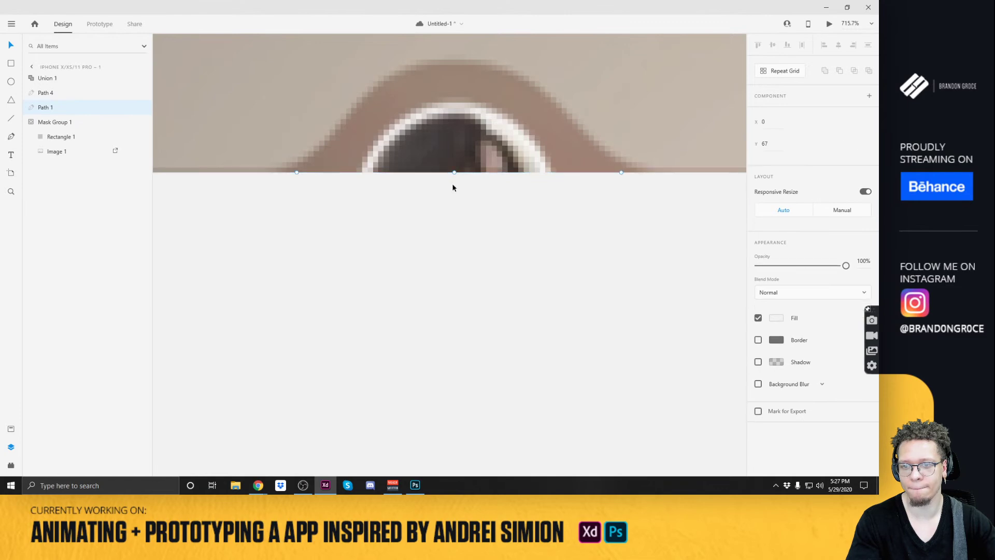
left_click_drag(454, 173, 459, 63)
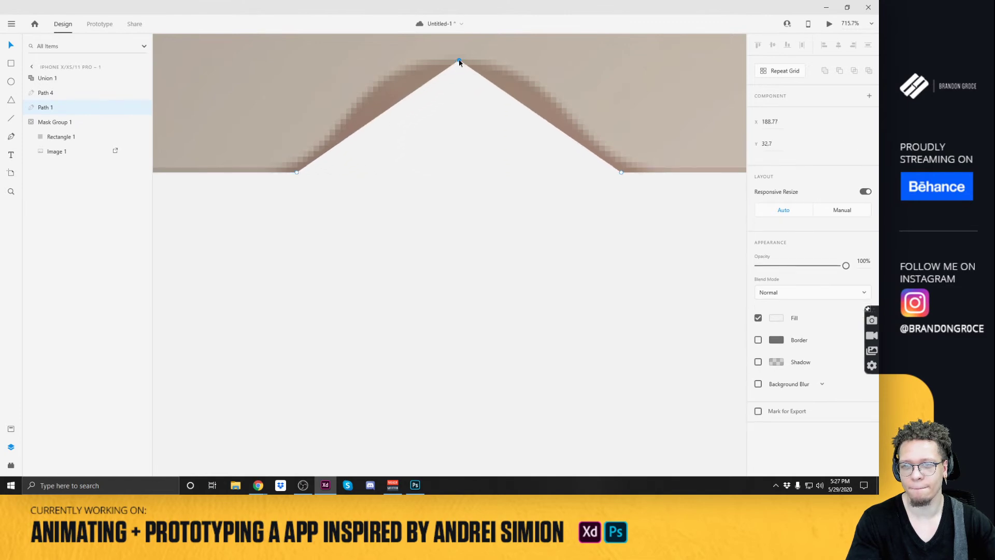
double_click(459, 61)
left_click_drag(541, 61, 594, 60)
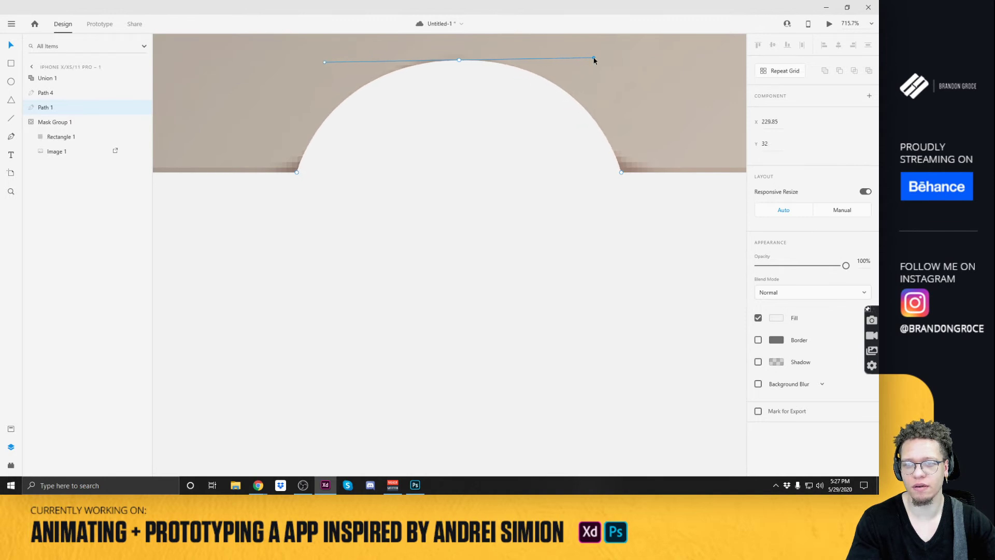
Smooth the bump's left base anchor point and shorten its handles to about X 143.63, Y 66.19 and X 129.91, Y 68.69.
double_click(296, 172)
left_click_drag(452, 145, 313, 172)
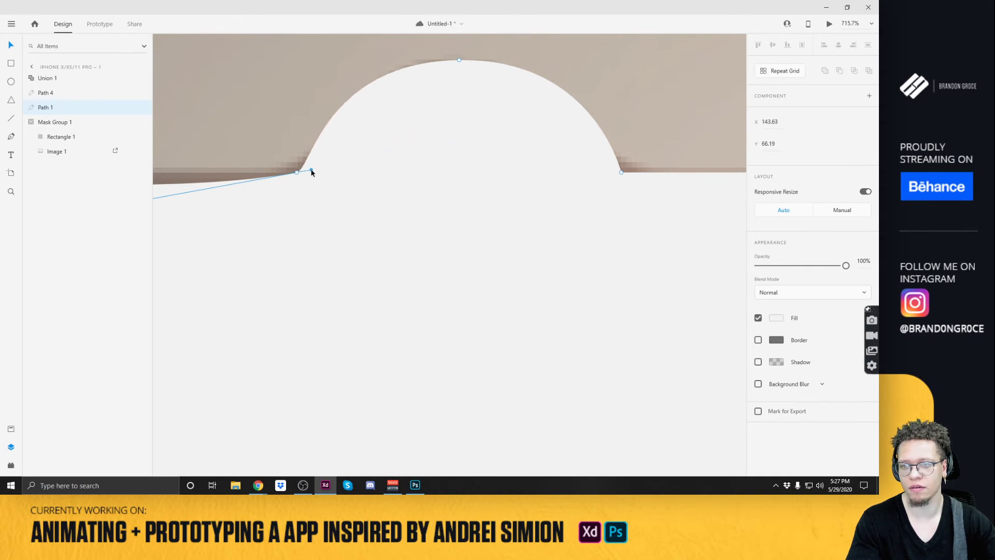
left_click_drag(294, 229, 495, 227)
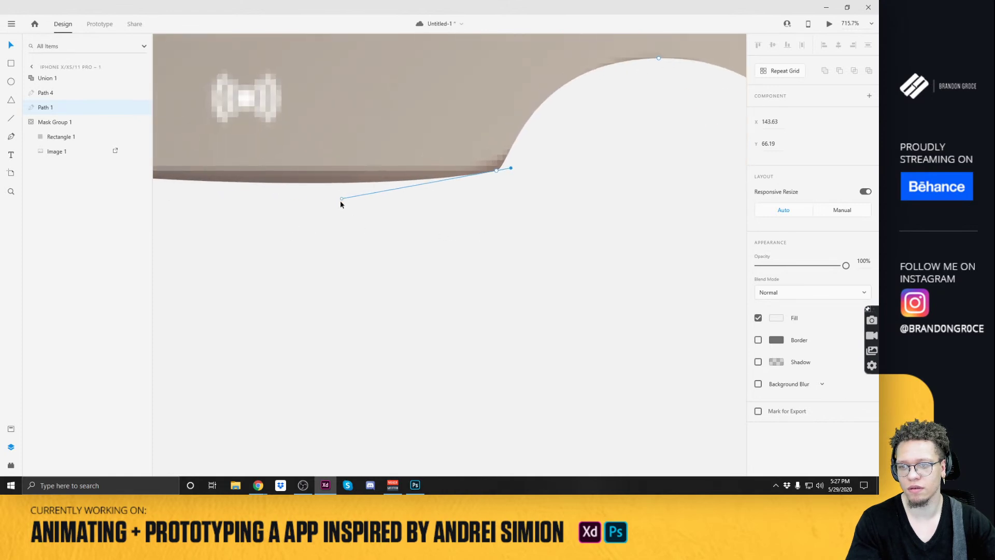
left_click_drag(341, 199, 466, 179)
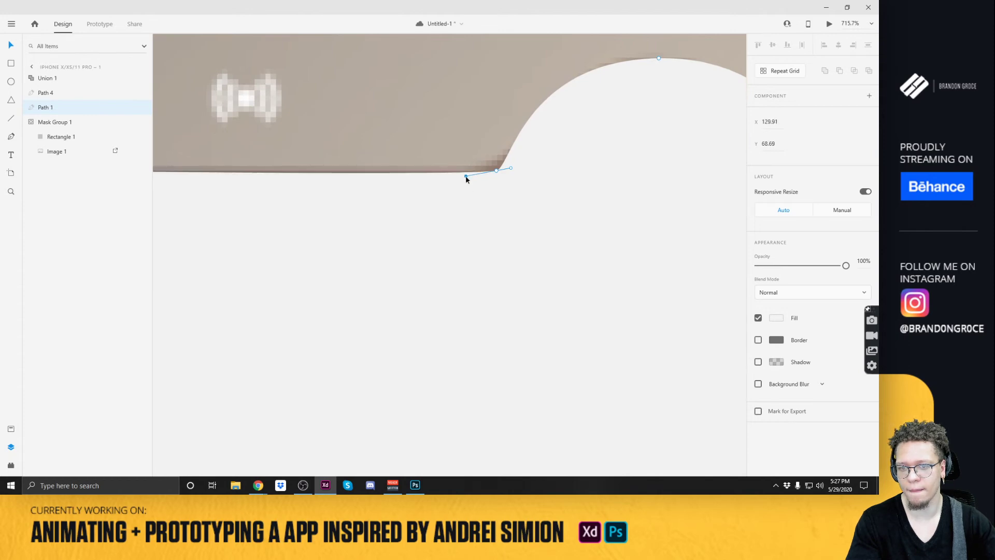
Smooth the bump's right base anchor point and shorten its handles, the inner one to about X 234.42, Y 66.29.
scroll(517, 200, "down", 2)
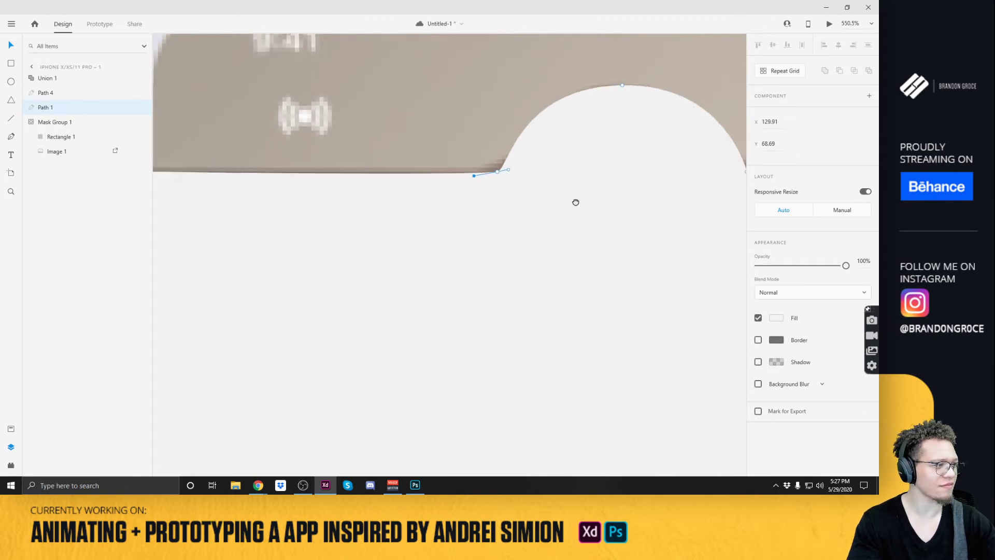
left_click_drag(582, 210, 393, 262)
left_click(616, 175)
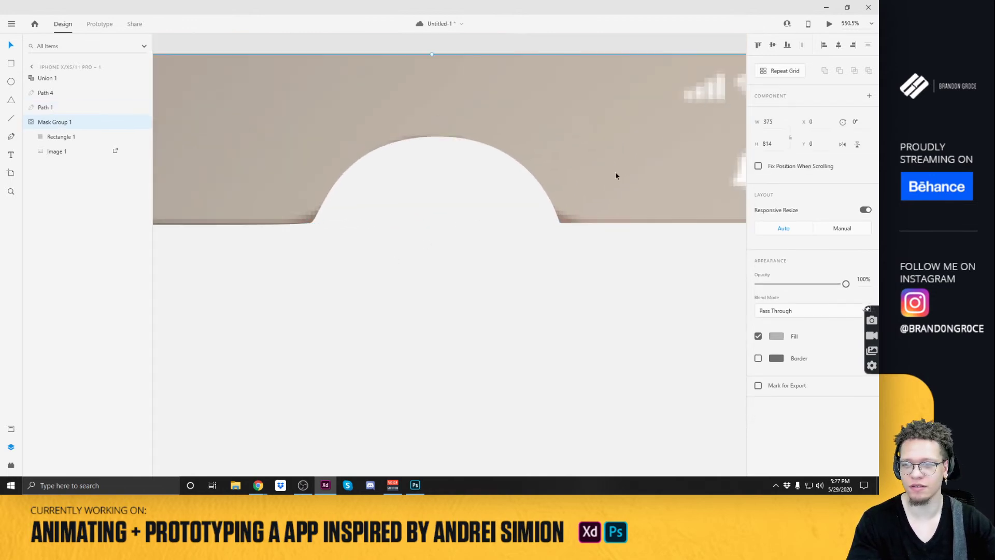
double_click(559, 222)
scroll(563, 226, "up", 5)
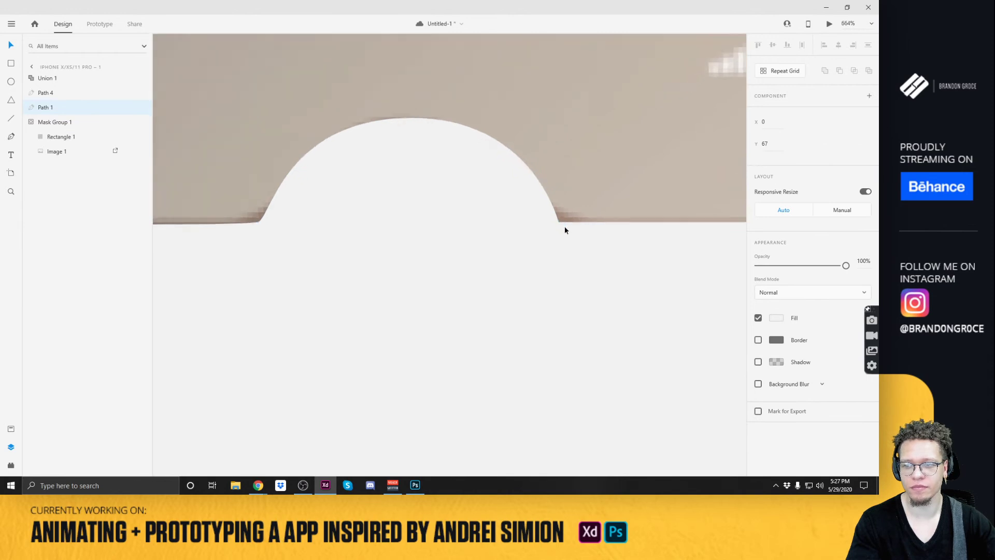
left_click(551, 215)
scroll(551, 218, "down", 5)
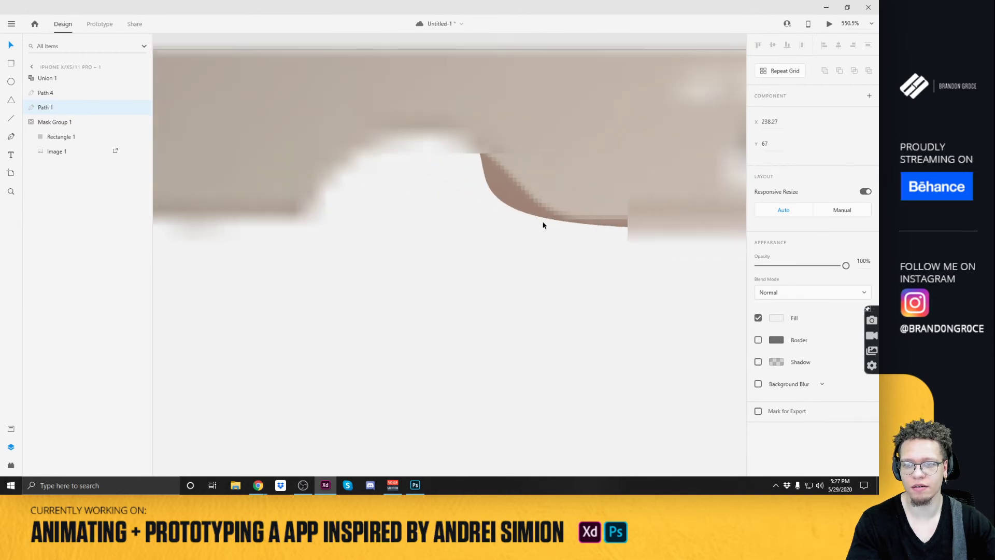
left_click_drag(434, 199, 540, 219)
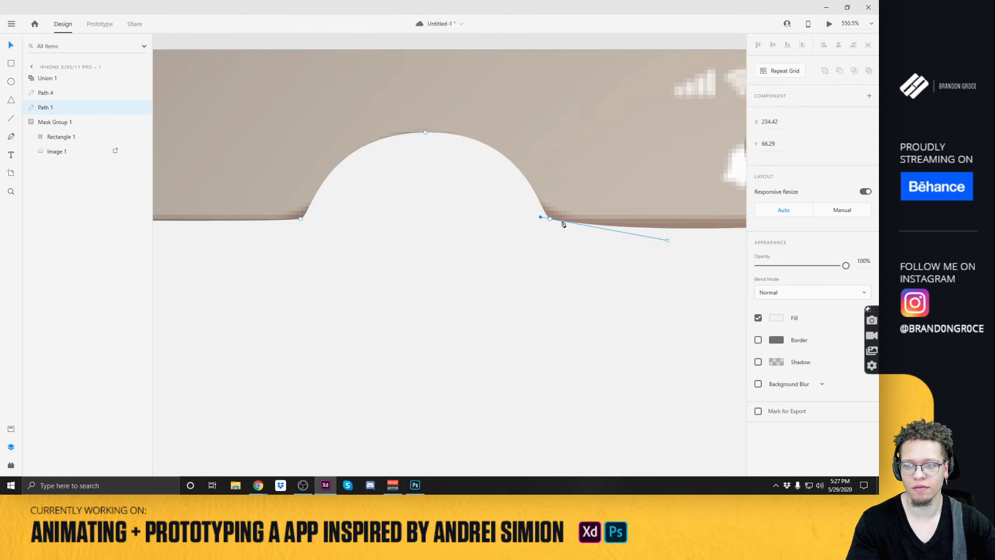
left_click_drag(669, 241, 560, 223)
left_click(571, 185)
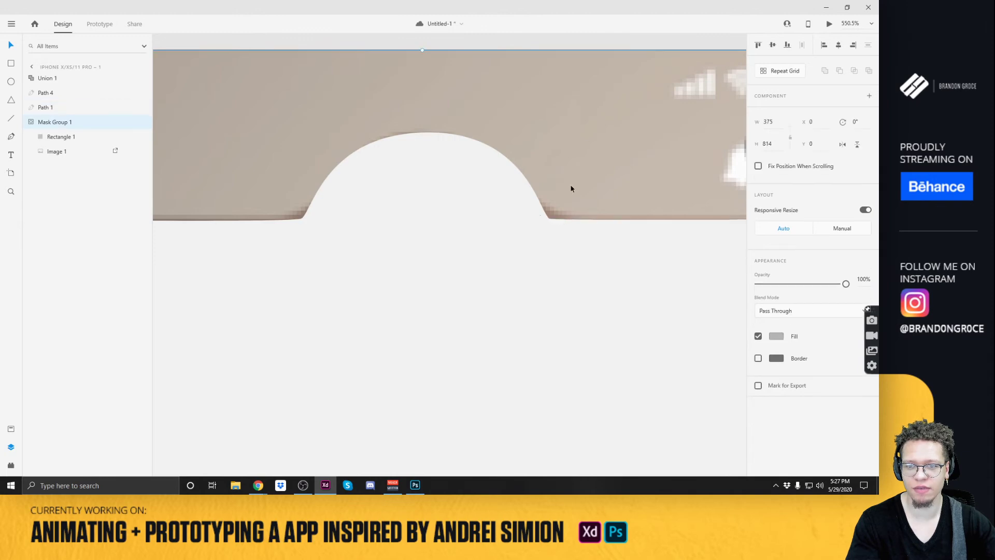
Convert the bump's left base anchor point at X 139.2, Y 67 back to a sharp corner.
scroll(358, 229, "down", 4)
scroll(358, 228, "up", 6)
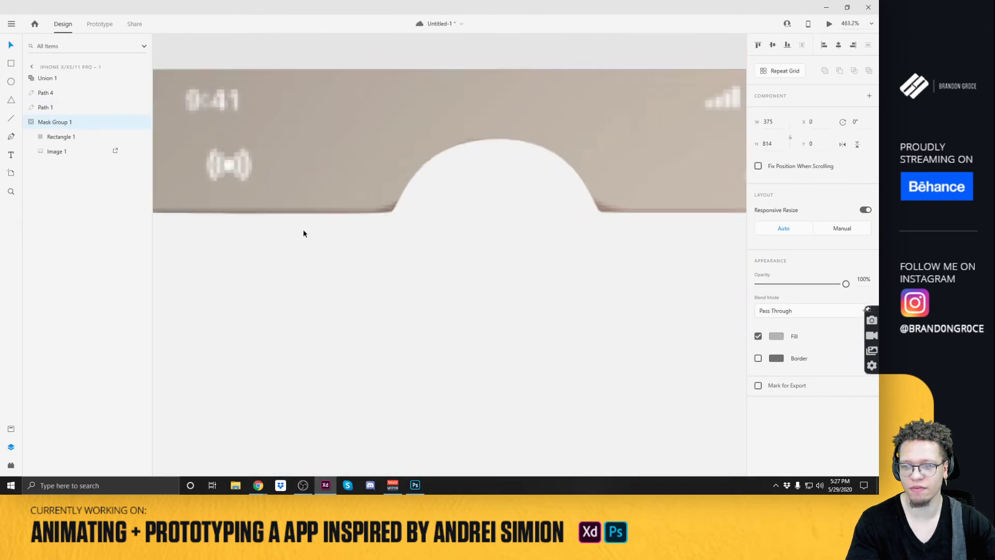
left_click(440, 201)
double_click(440, 202)
double_click(440, 201)
double_click(440, 201)
double_click(441, 207)
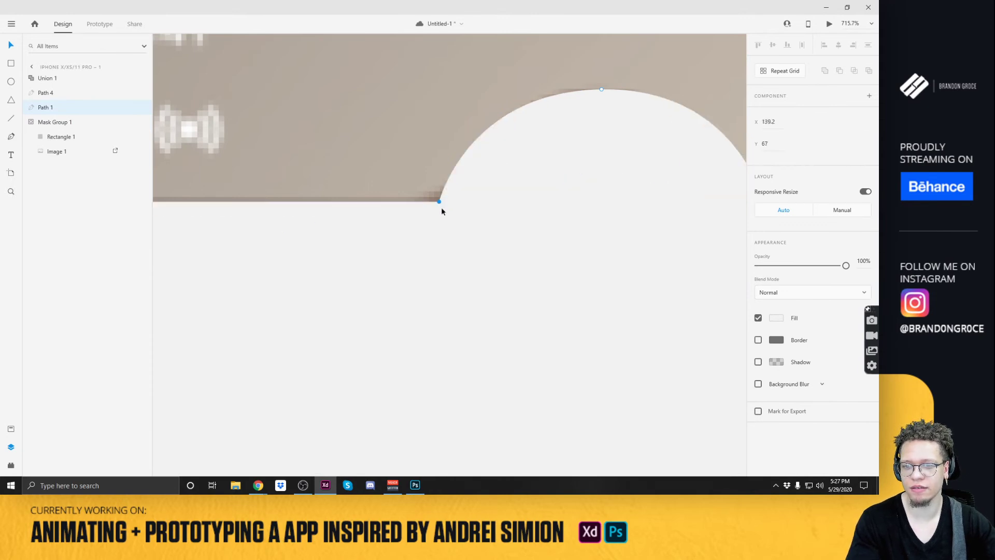
left_click(586, 80)
Compare the arch on the wave path with the profile-picture bump in the reference screen.
scroll(608, 102, "down", 4)
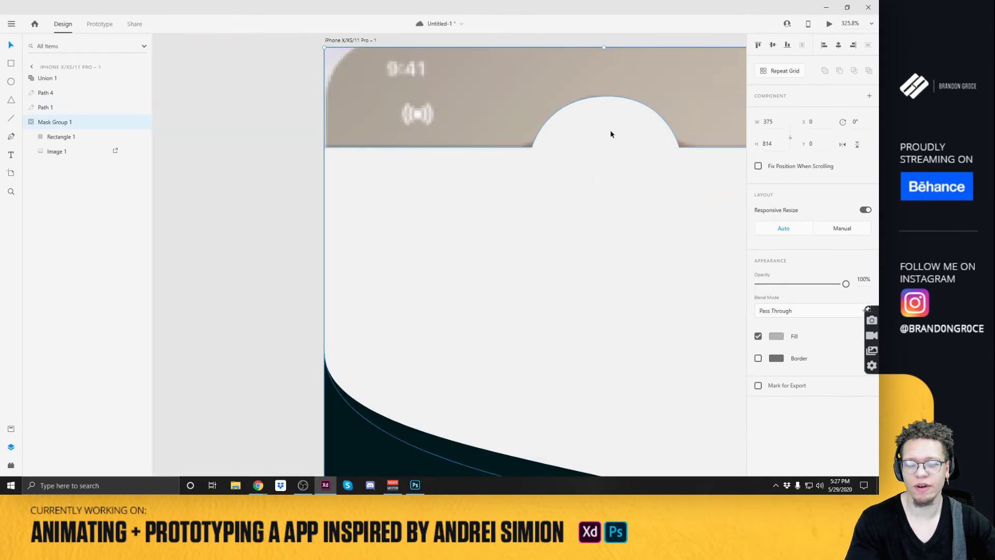
left_click_drag(688, 116, 553, 161)
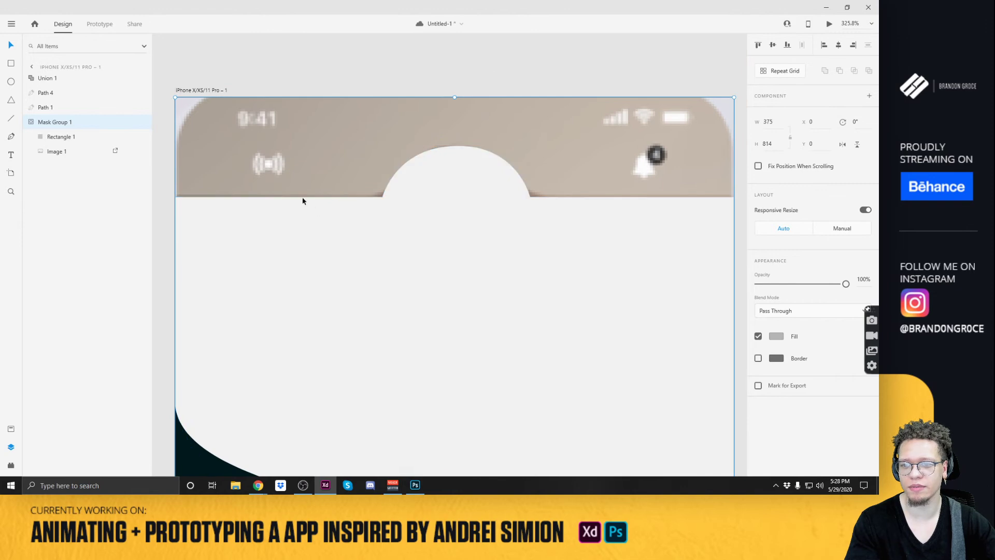
scroll(560, 114, "down", 5)
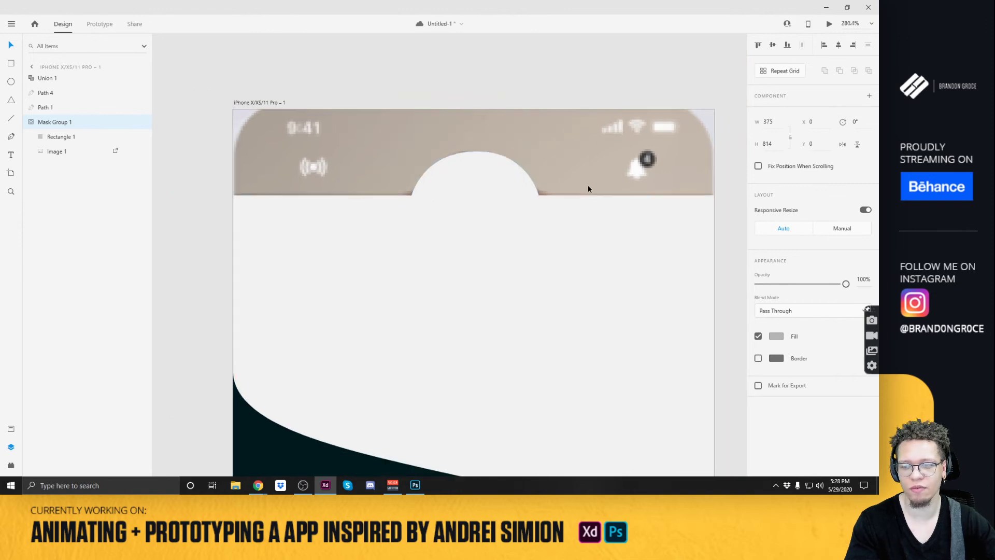
left_click_drag(617, 344, 556, 313)
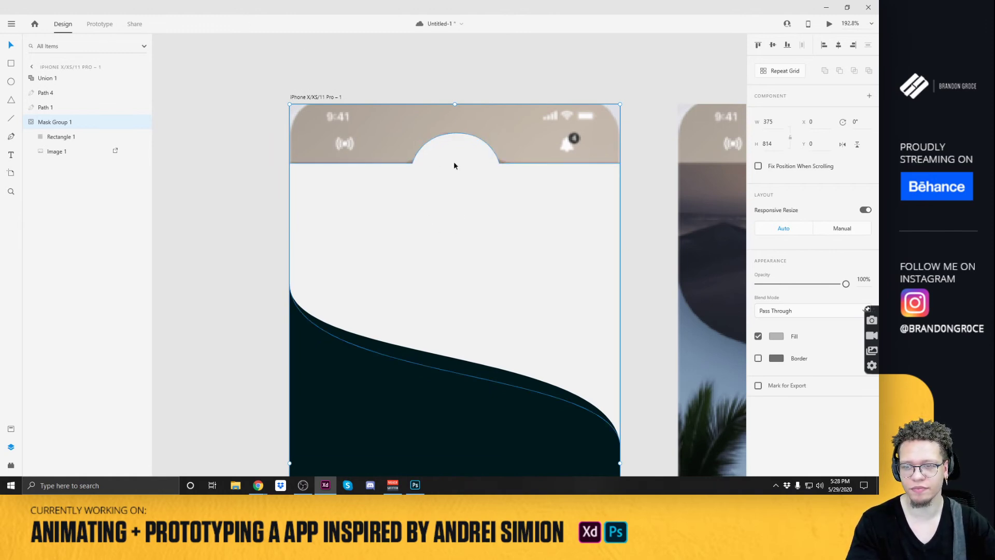
scroll(459, 200, "down", 5)
left_click_drag(451, 207, 507, 318)
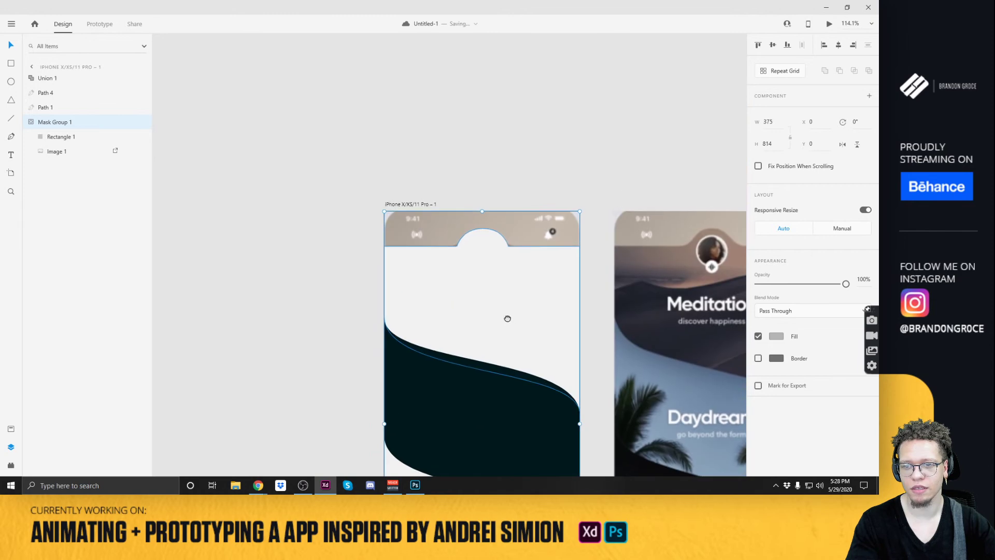
scroll(446, 244, "up", 8)
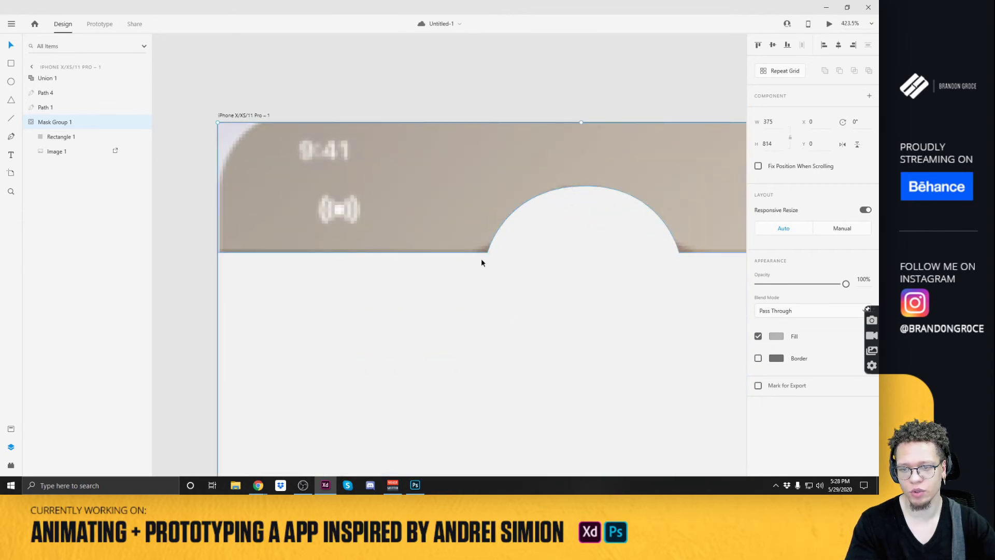
key("e")
mouse_move(502, 280)
left_mouse_down()
mouse_move(460, 236)
mouse_move(501, 227)
mouse_move(493, 264)
mouse_move(537, 314)
left_mouse_up()
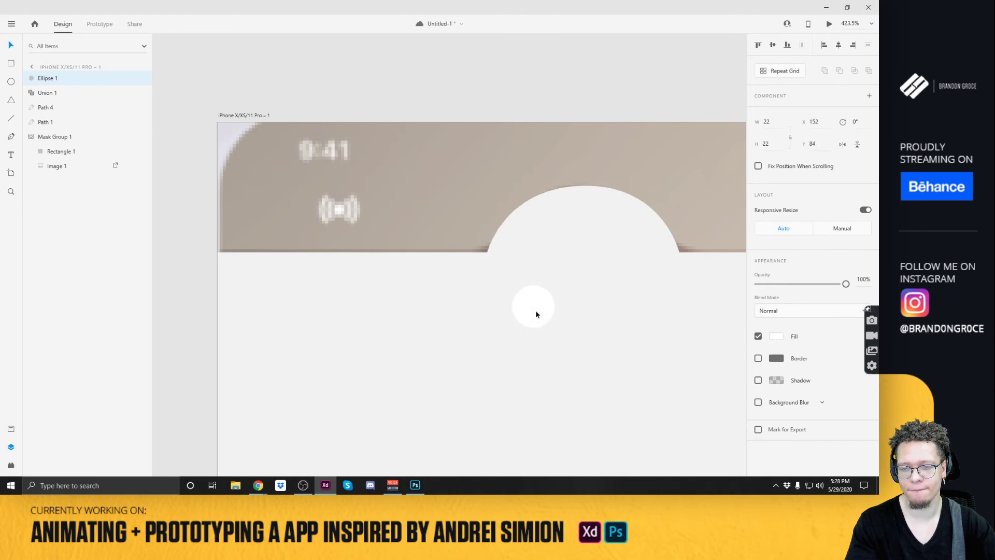
key("Delete")
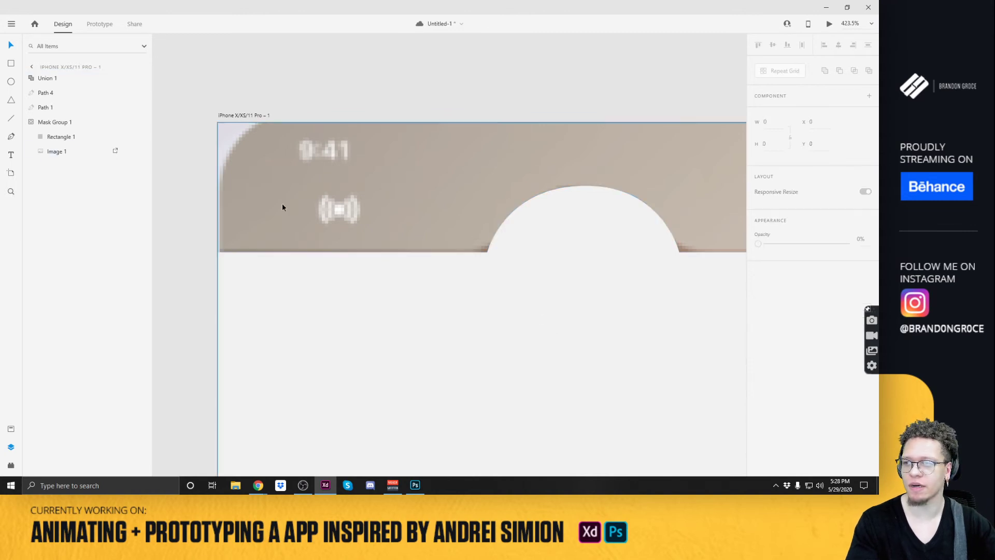
Draw a 41 by 41 square below the bump and pull its smoothed upper-left corner inward to about X 145.23, Y 110.99.
key("r")
left_click_drag(447, 283, 526, 363)
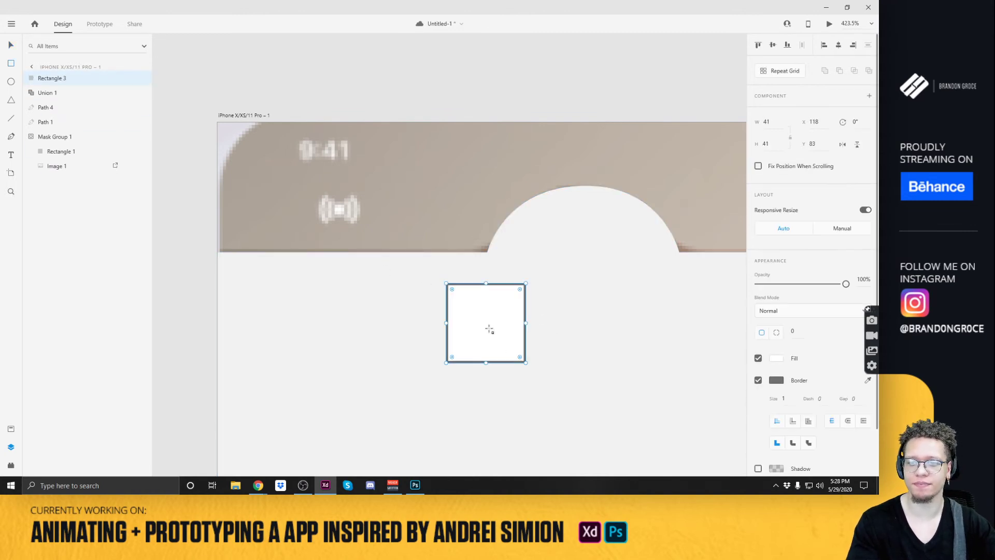
double_click(449, 288)
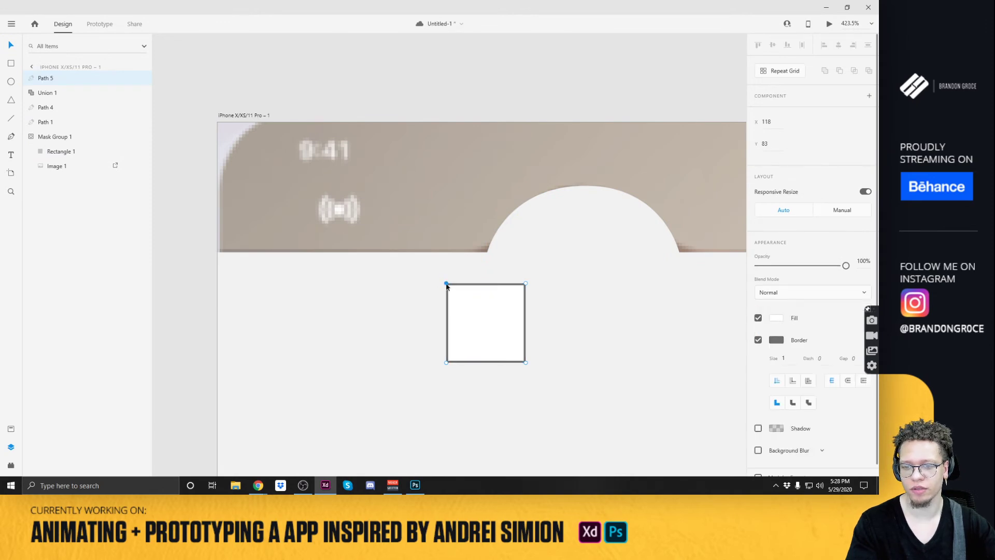
double_click(447, 284)
left_click_drag(446, 287, 499, 337)
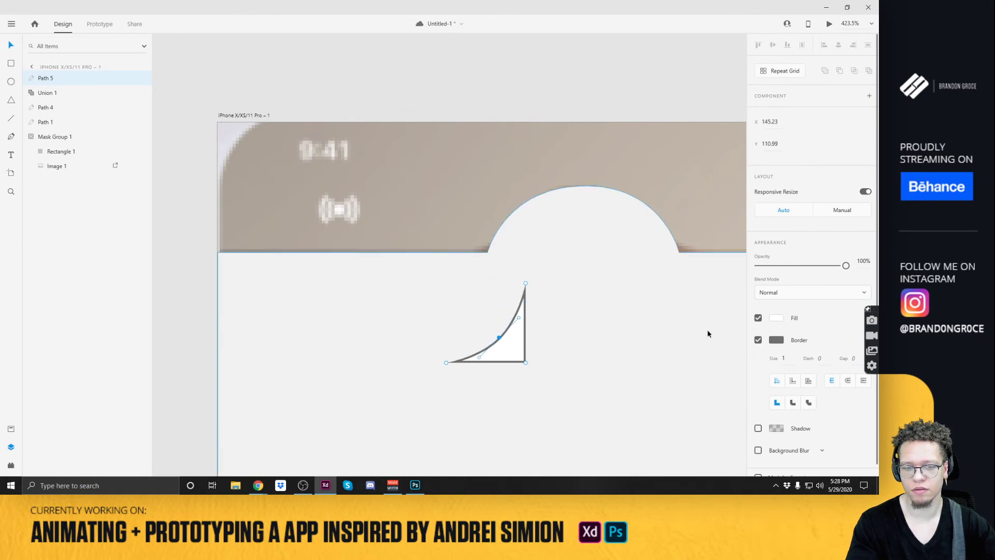
Remove the curved shape's border, try it at the bump's left base at X 110, Y 35, and delete it.
left_click(758, 341)
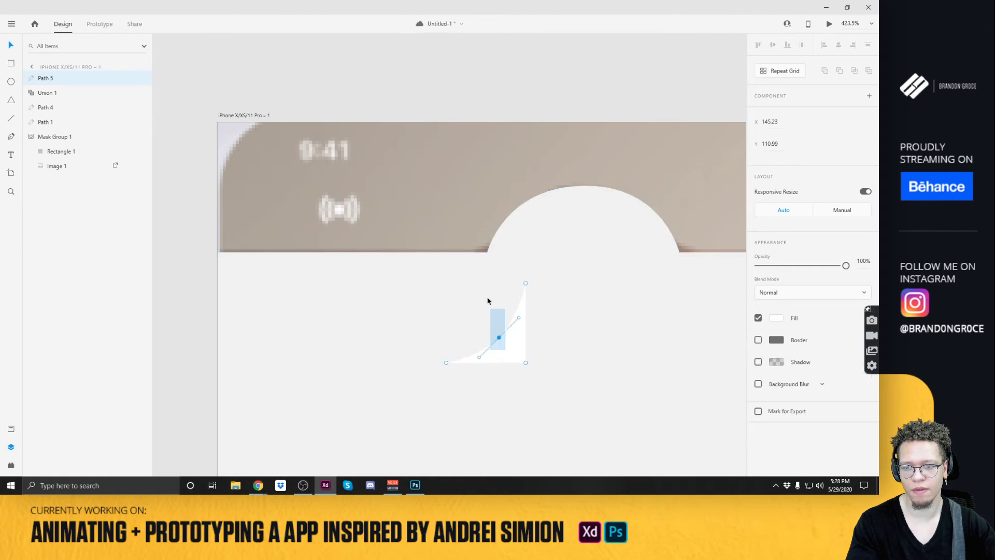
left_click_drag(513, 347, 522, 250)
key("ctrl+z")
key("ctrl+z")
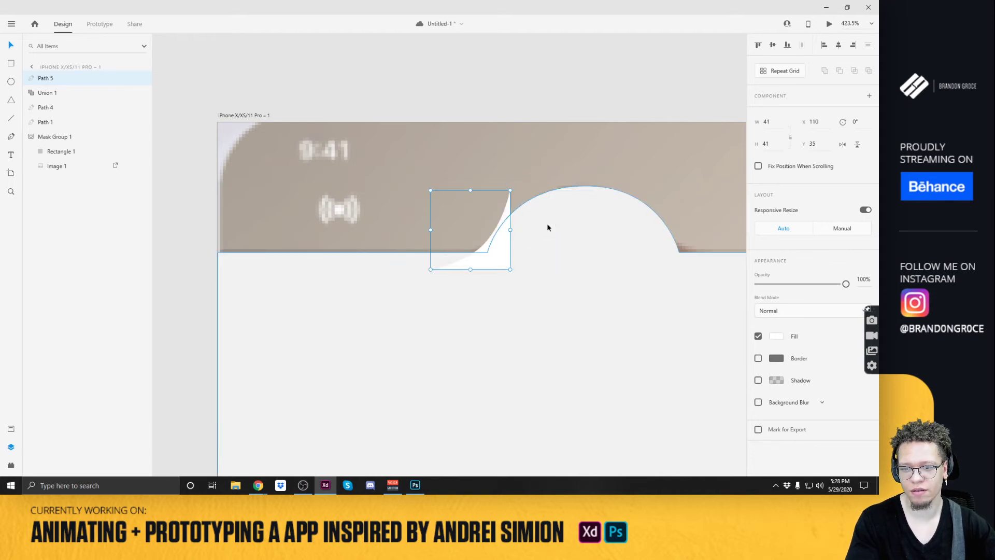
key("Delete")
Draw a circle centred in the bump and enlarge it to 69 by 69 at X 153, Y 43.
scroll(613, 275, "down", 5)
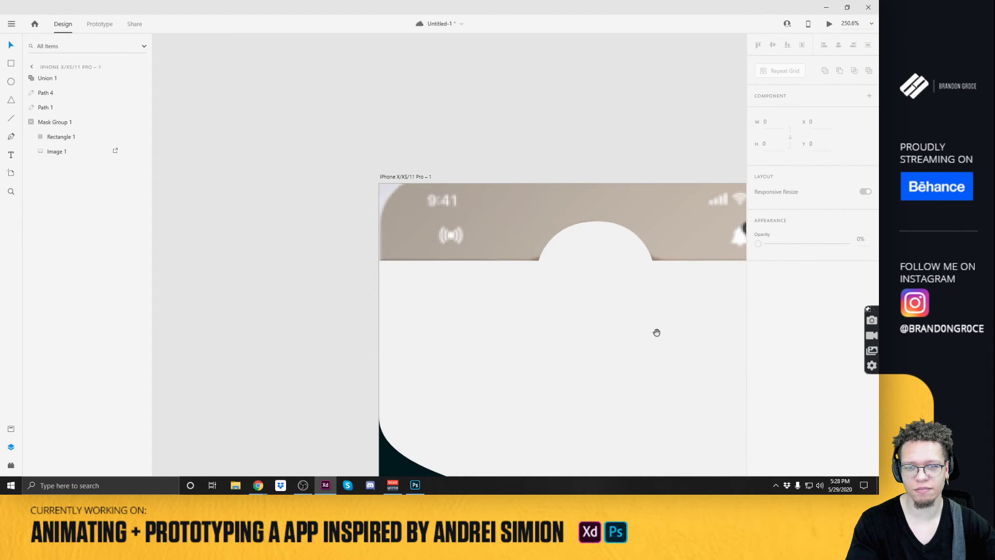
left_click_drag(655, 333, 394, 164)
scroll(438, 231, "down", 5)
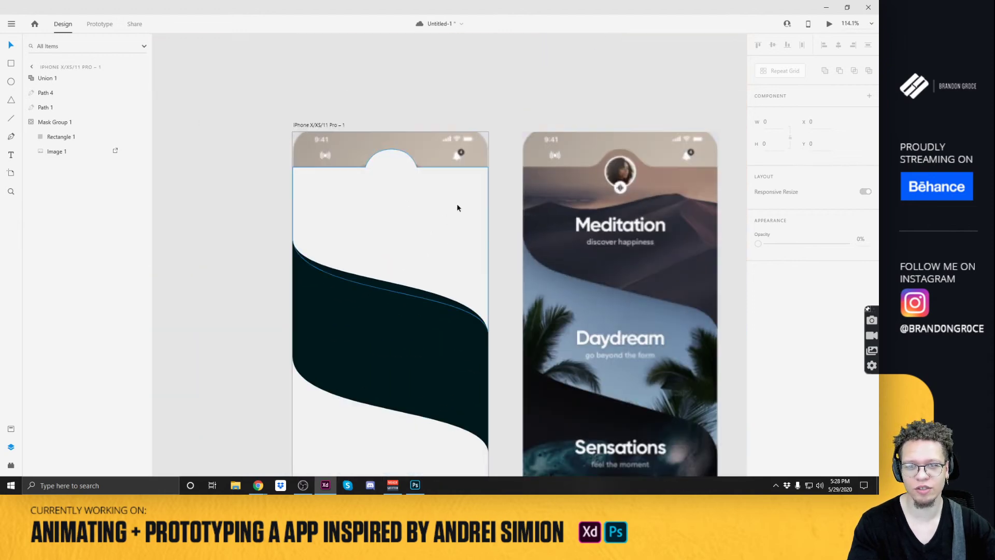
key("e")
mouse_move(383, 176)
left_mouse_down()
mouse_move(413, 206)
mouse_move(390, 174)
left_mouse_up()
key("v")
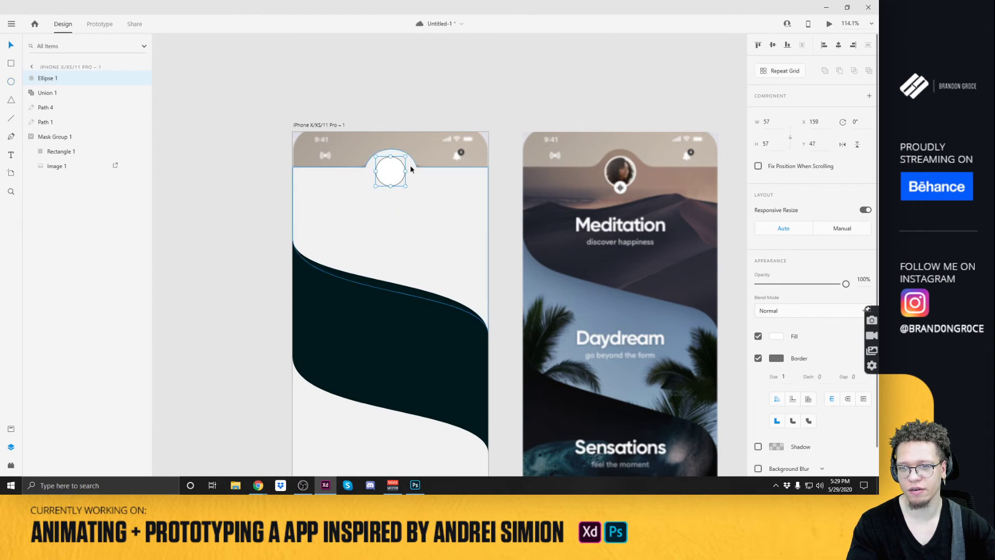
left_click_drag(405, 186, 400, 179)
left_click(426, 179)
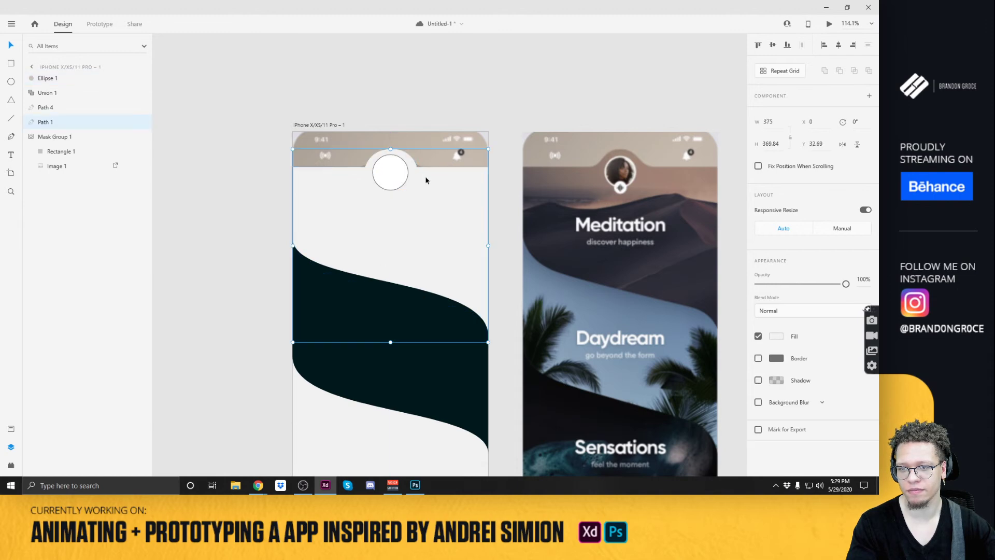
left_click(401, 175)
scroll(402, 174, "up", 5)
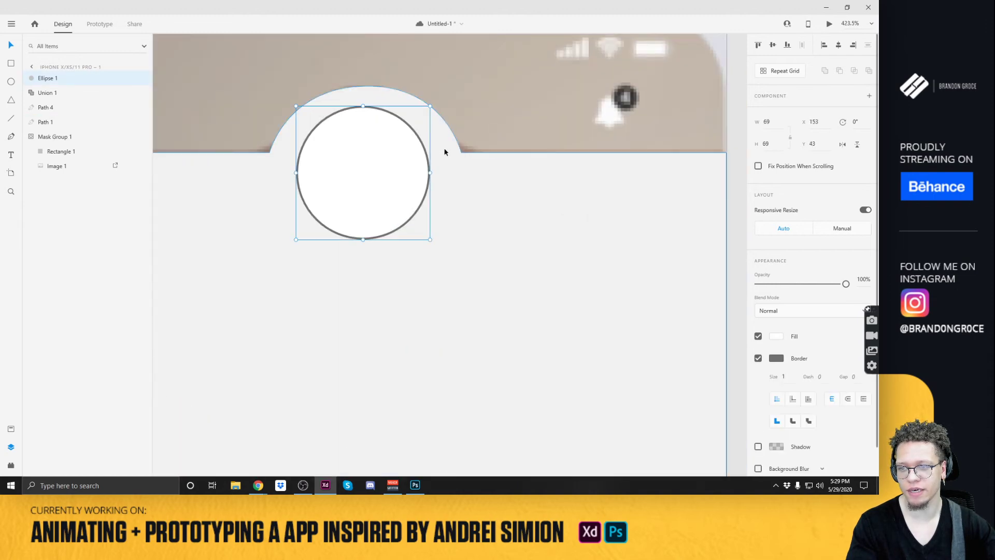
Delete the bump's peak and both base anchor points so the wave path's top edge is straight.
left_click(291, 149)
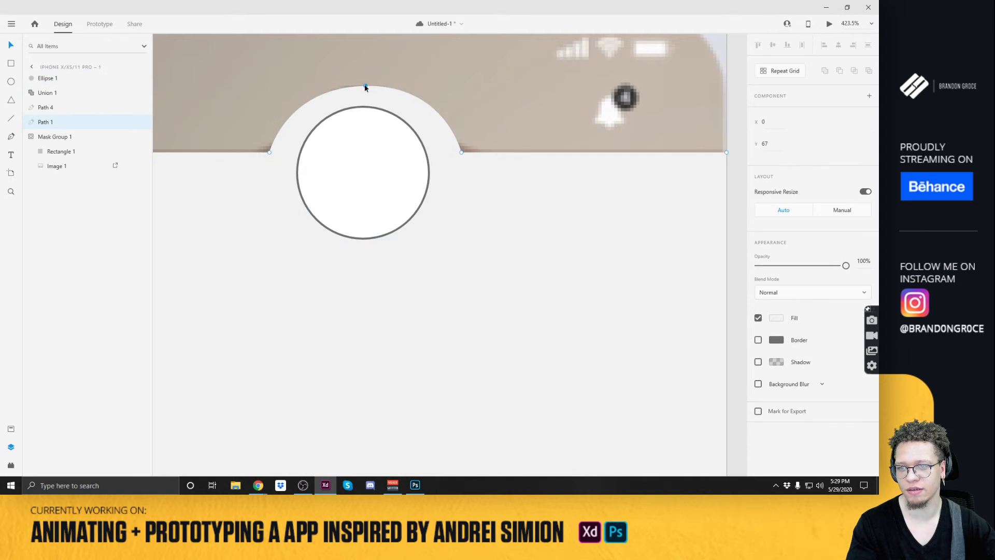
key("Delete")
left_click(269, 152)
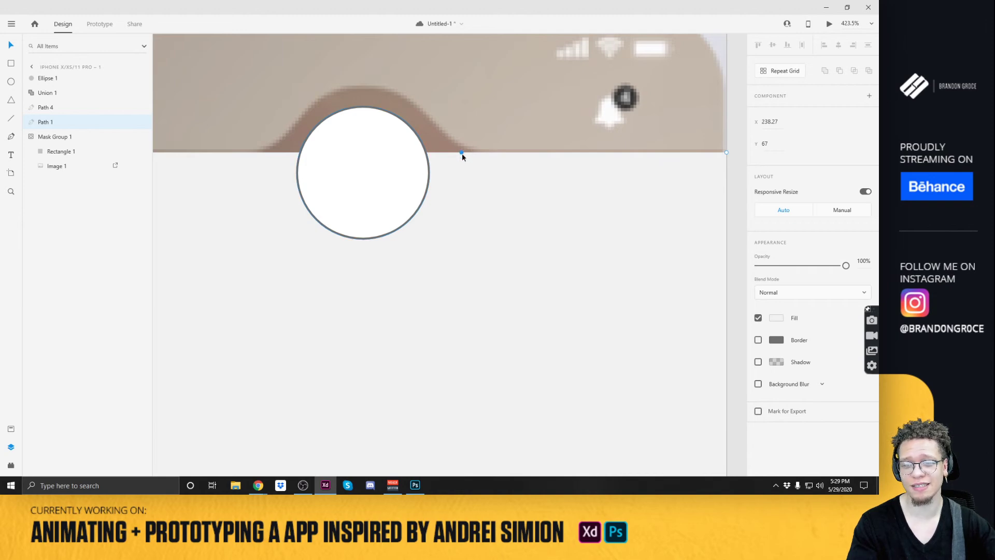
key("Delete")
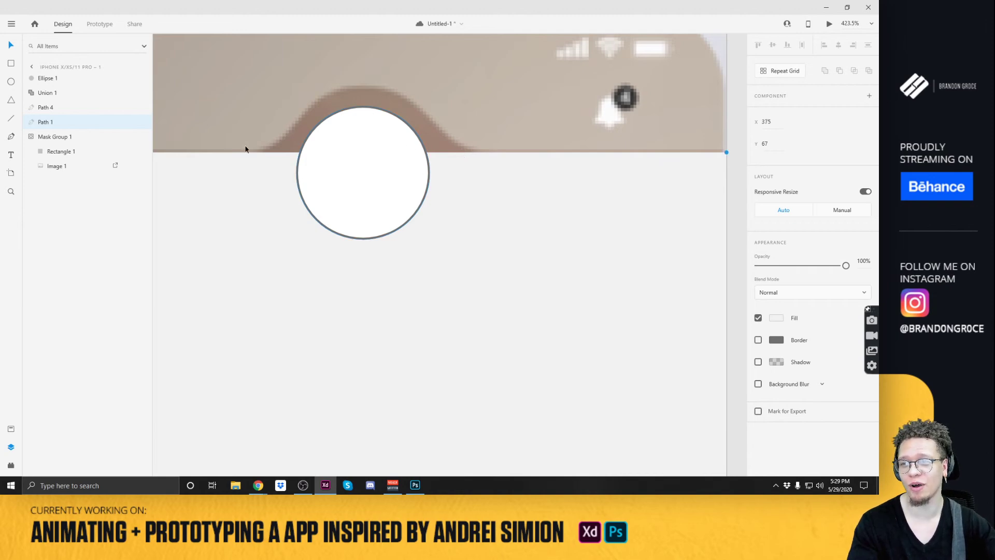
Move the circle up, enlarge it to 89 by 89 at X 143, Y 23, and remove its border.
left_click_drag(367, 106, 458, 192)
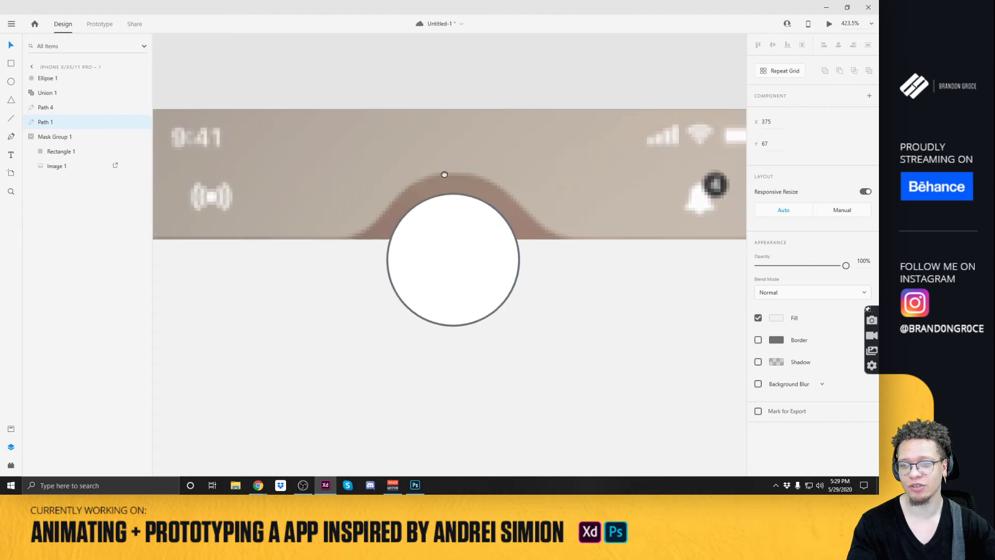
left_click(451, 254)
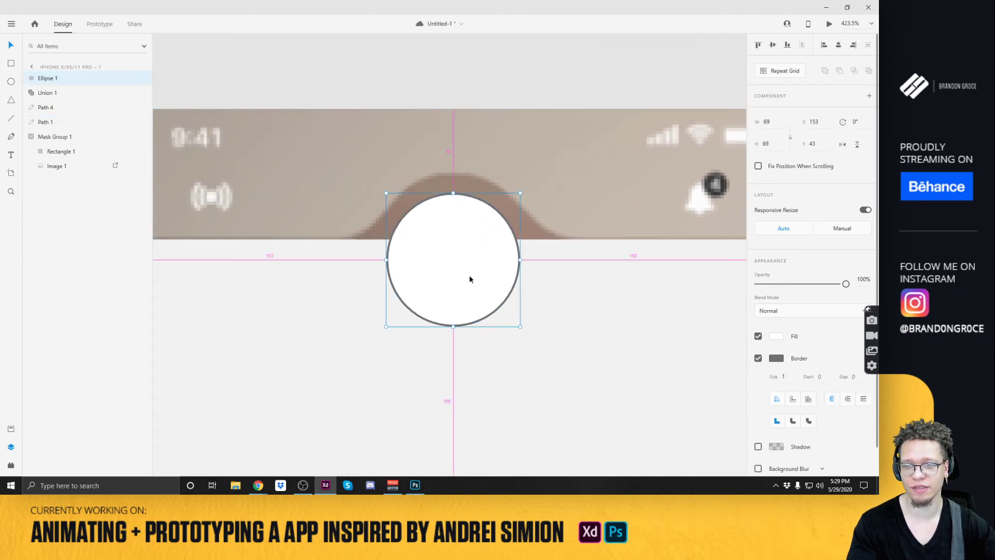
left_click_drag(471, 287, 471, 266)
left_click_drag(520, 307, 551, 327)
left_click(758, 358)
Duplicate the circle as a 63 by 63 copy at X 156, Y 40, filled with the light grey sampled from the wave shape.
left_click_drag(462, 235, 477, 307)
left_click_drag(539, 394, 515, 370)
left_click(777, 337)
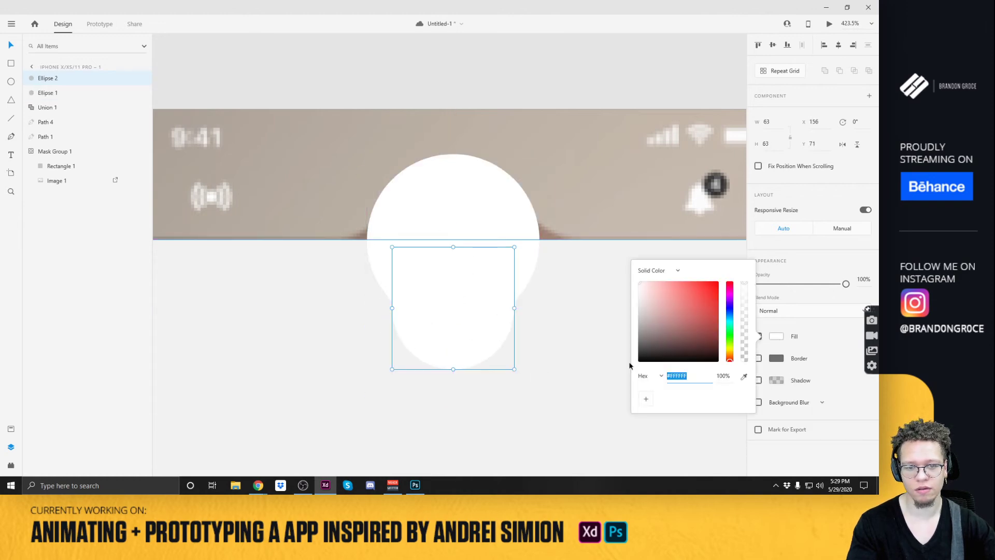
left_click(744, 378)
left_click(567, 340)
left_click(544, 326)
left_click_drag(482, 296, 473, 237)
Fill the large 89 by 89 circle with the light grey sampled from the wave shape.
left_click(531, 274)
key("Tab")
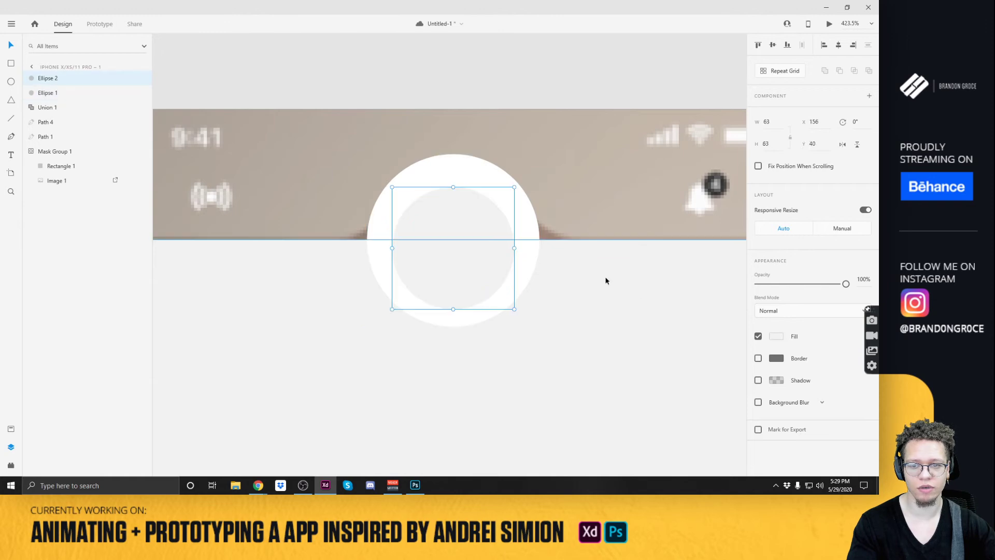
left_click(582, 294)
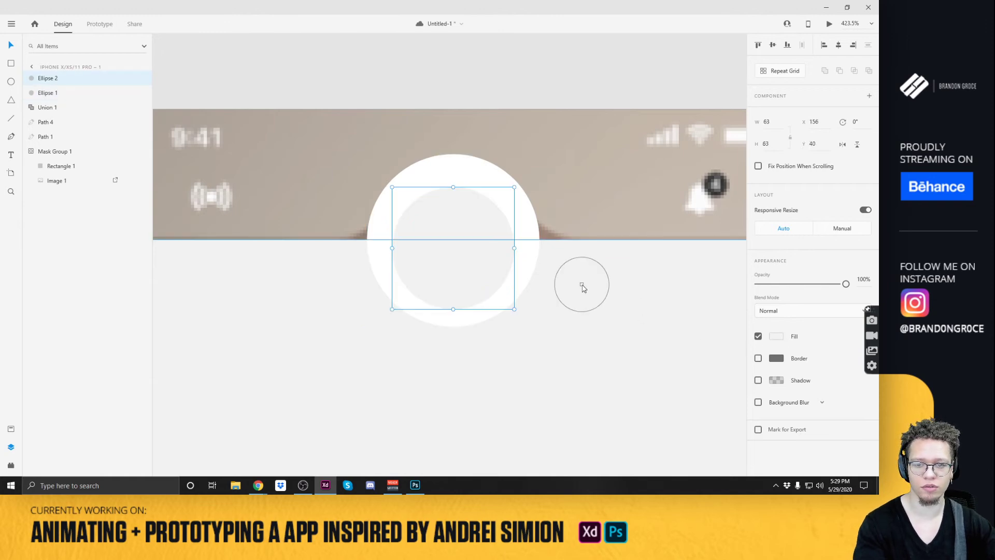
left_click(527, 251)
key("ctrl+z")
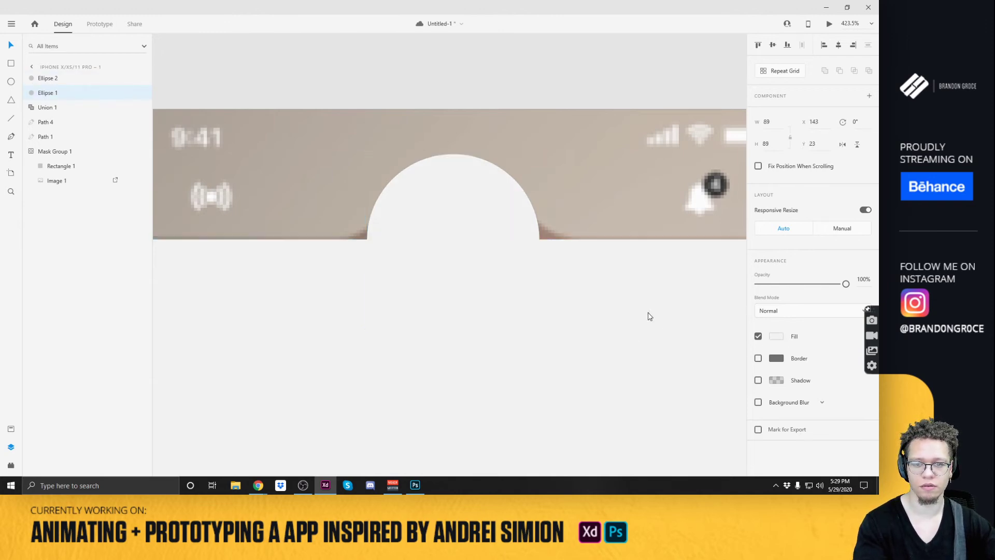
Fill the small 63 by 63 circle with white.
left_click(446, 244)
left_click(758, 336)
left_click(776, 336)
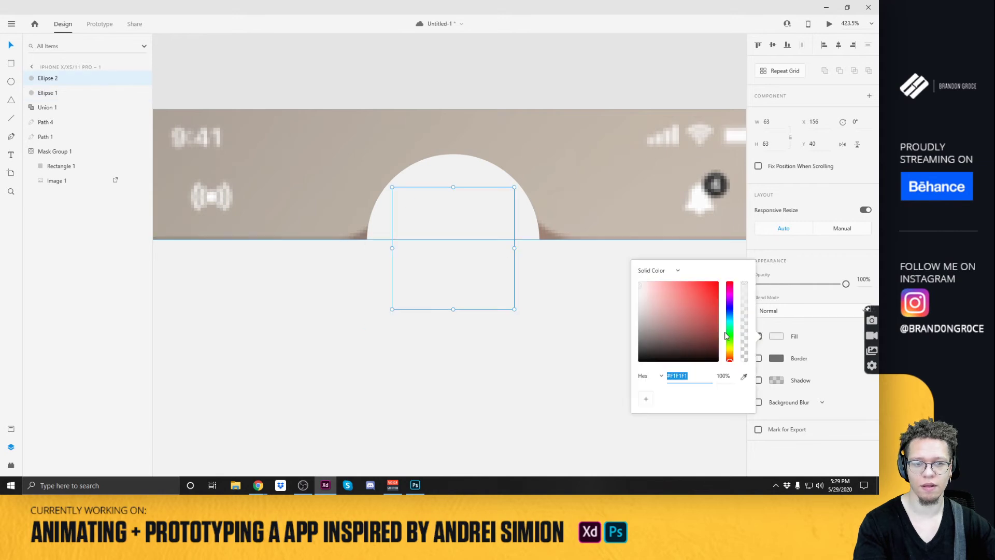
left_click(586, 307)
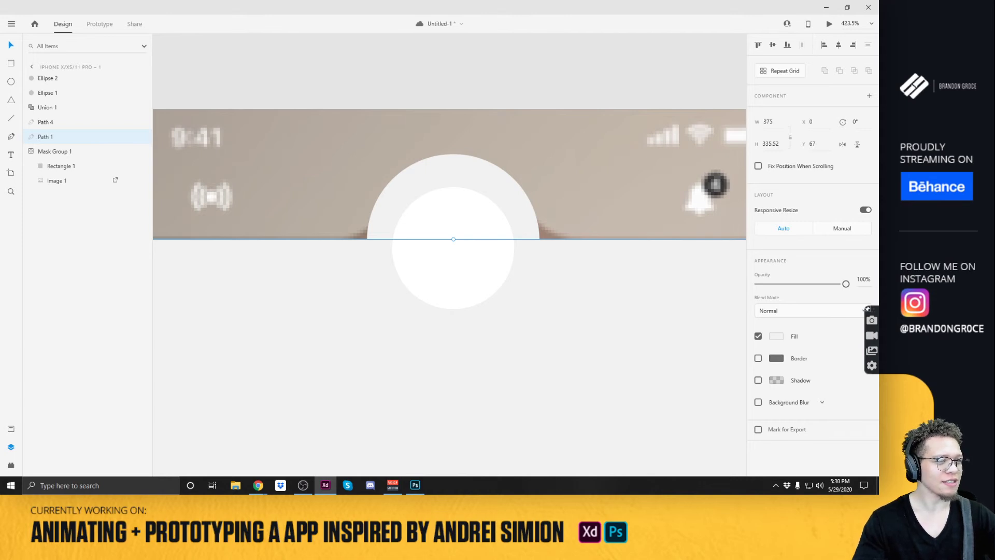
Try placing copies of the small white circle on both sides of the bump, and delete the extra one.
left_click(478, 173)
left_click(456, 228)
key("ctrl+d")
left_click_drag(455, 231, 321, 157)
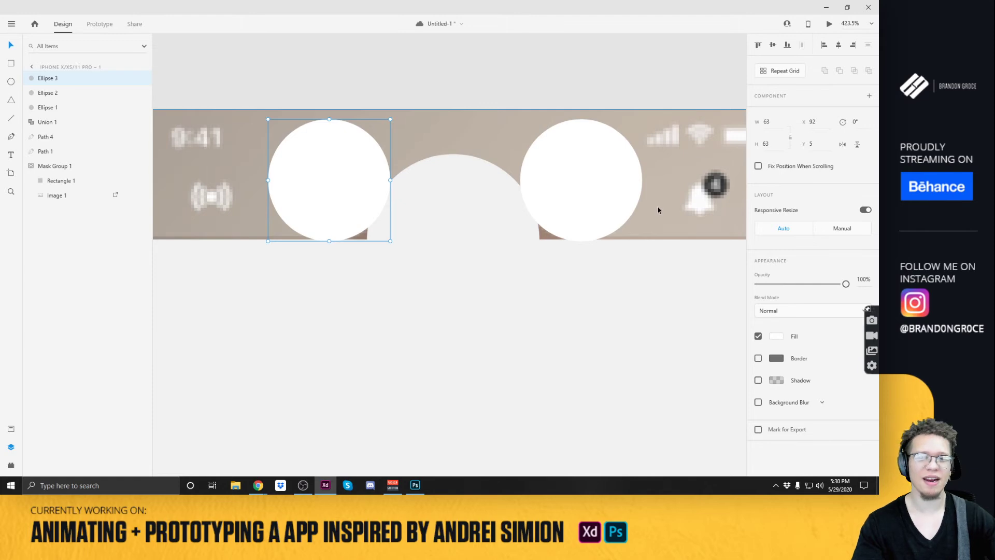
left_click(442, 236)
left_click_drag(586, 194, 602, 294)
key("Delete")
Move the remaining white circle aside, try duplicating the large grey circle beside the bump, and undo the copy.
left_click_drag(306, 164, 344, 418)
left_click(440, 231)
left_click_drag(441, 232, 607, 217, "alt")
key("ctrl+z")
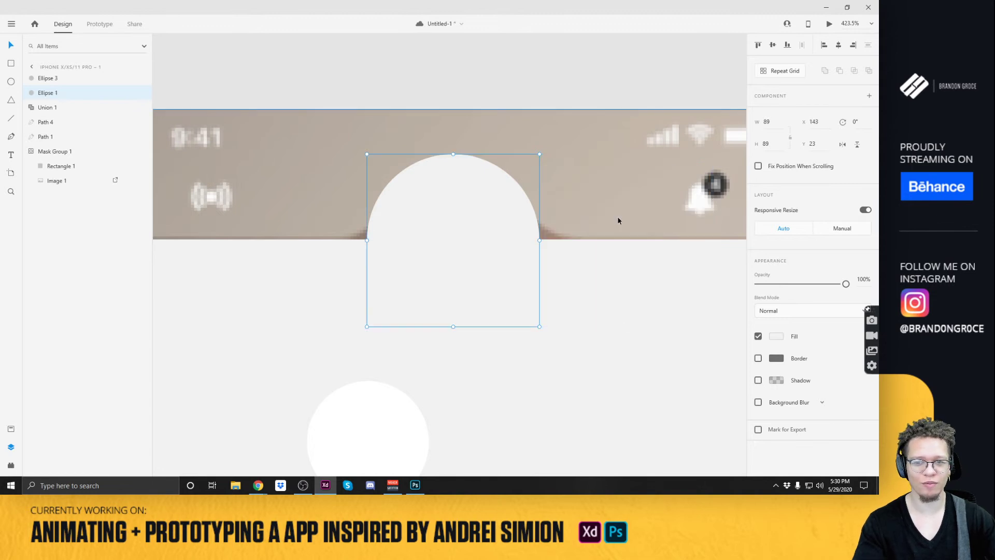
Centre the small white circle inside the large grey circle at X 156, Y 36.
left_click_drag(404, 415, 474, 218)
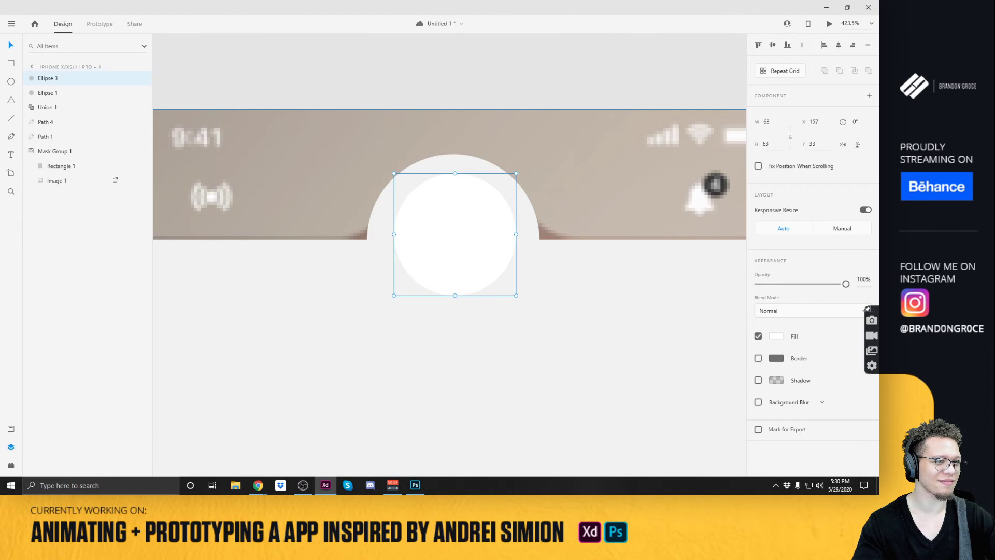
left_click_drag(413, 222, 429, 231)
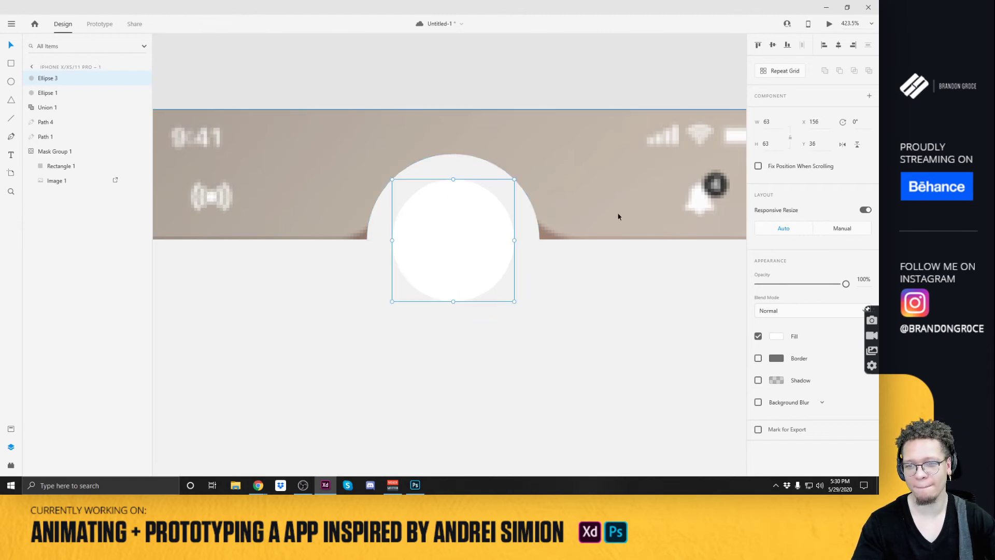
left_click(647, 226)
Add the text "Daydream" in the middle of the dark wave shape.
scroll(647, 226, "down", 8)
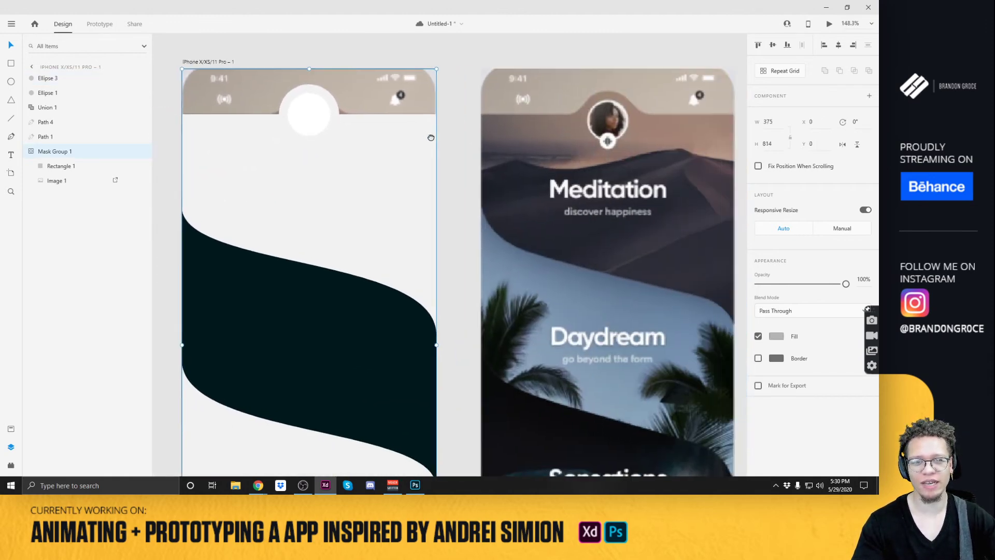
left_click_drag(415, 137, 464, 165)
left_click(394, 195)
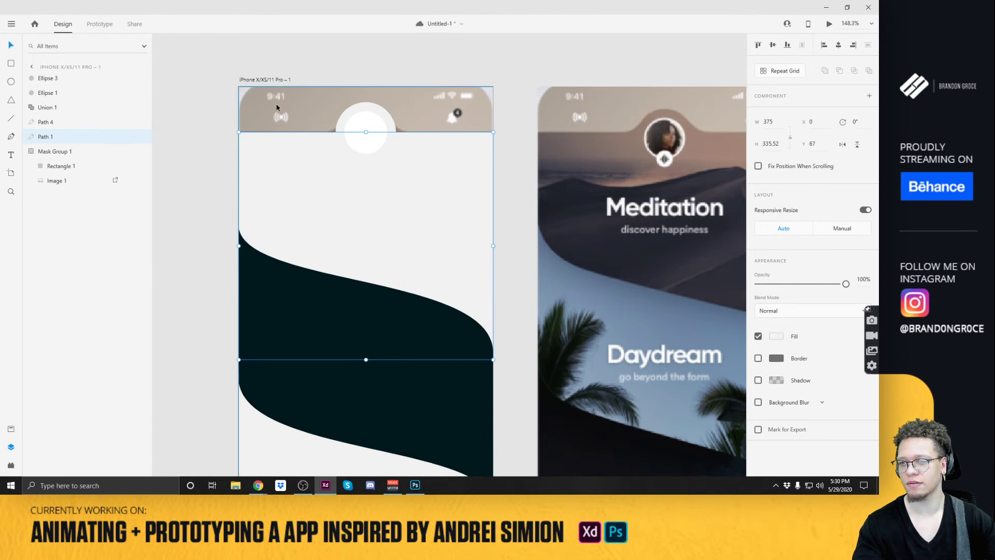
left_click_drag(533, 260, 476, 197)
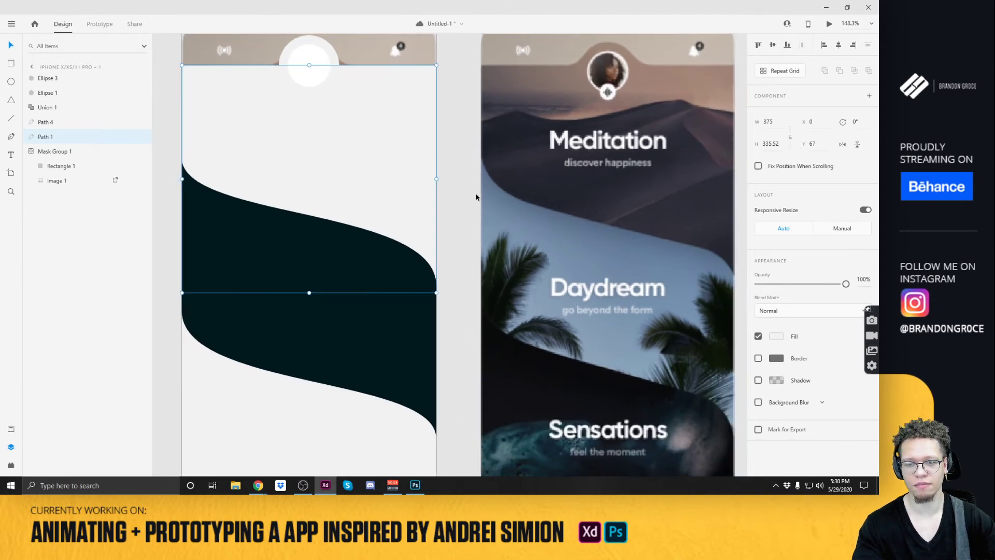
left_click(252, 288)
type("Daydream")
Try the Daydream text in Roboto Bold and in Open Sans Bold.
key("ctrl+a")
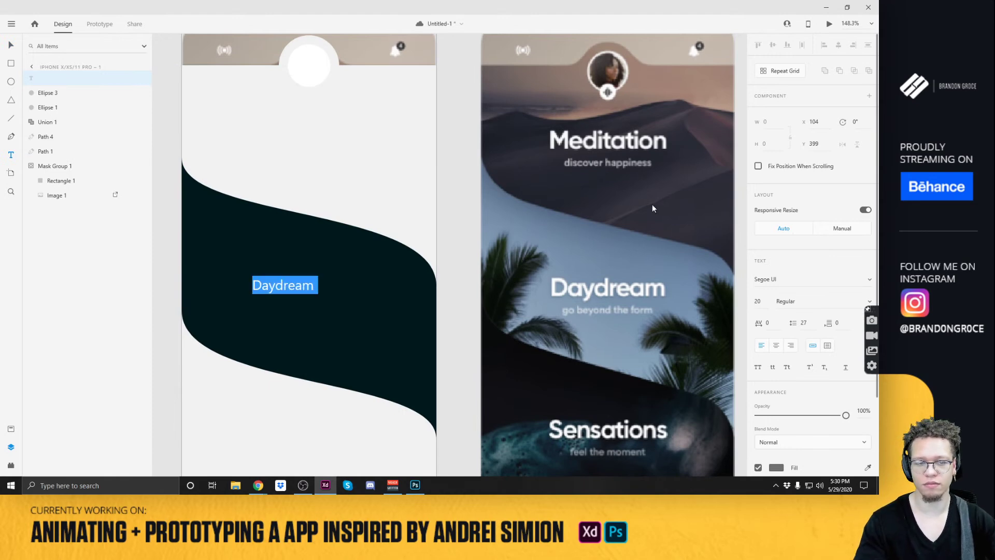
left_click(871, 281)
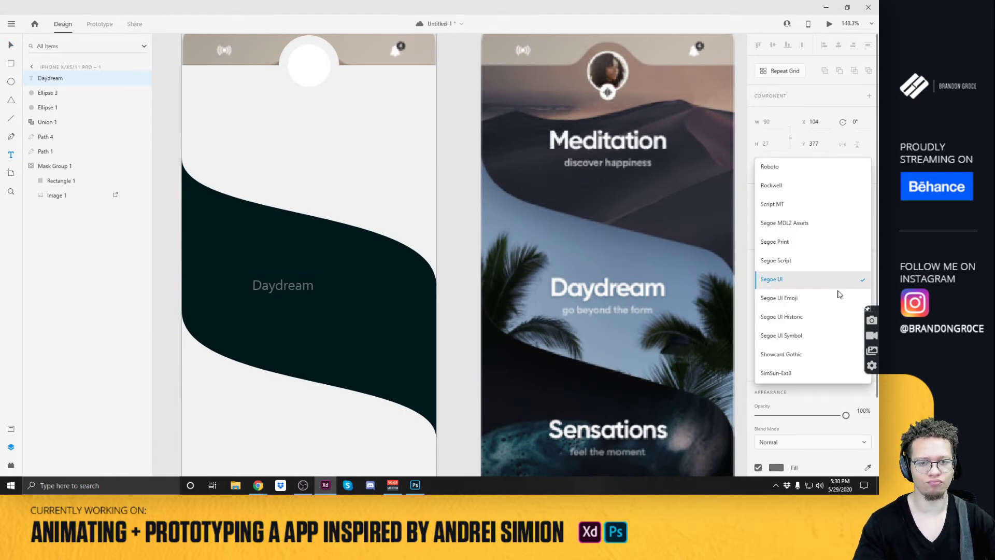
left_click(786, 168)
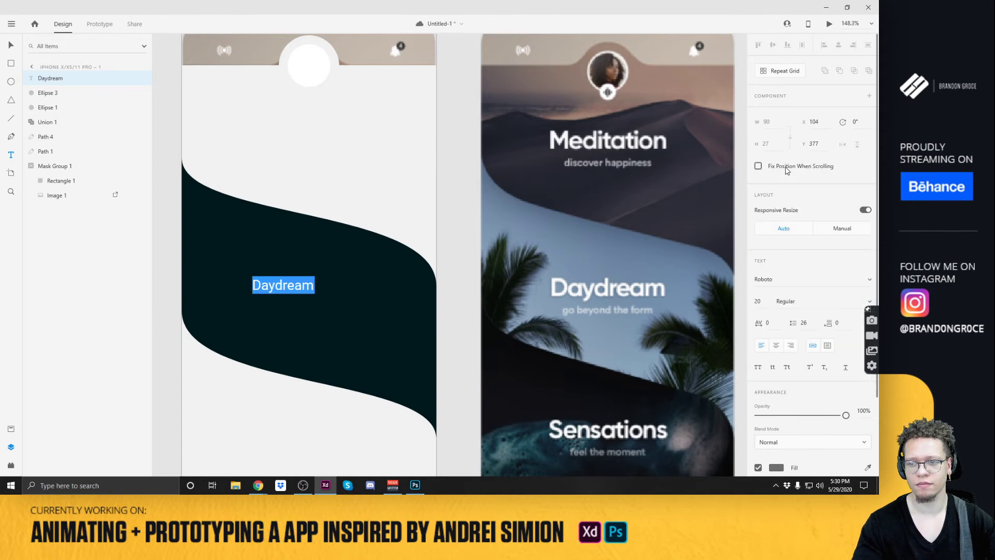
left_click(870, 301)
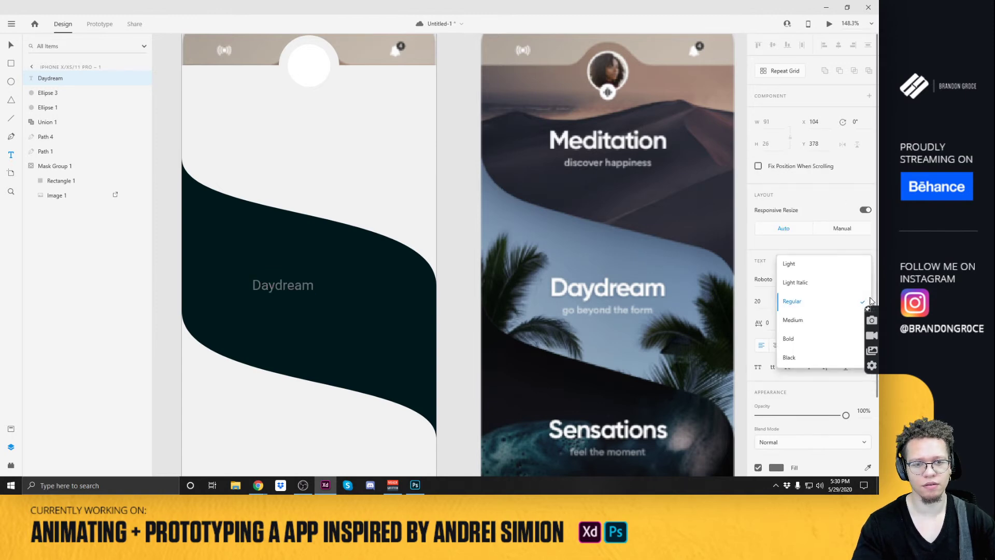
left_click(801, 340)
left_click(784, 280)
type("Open")
key("Return")
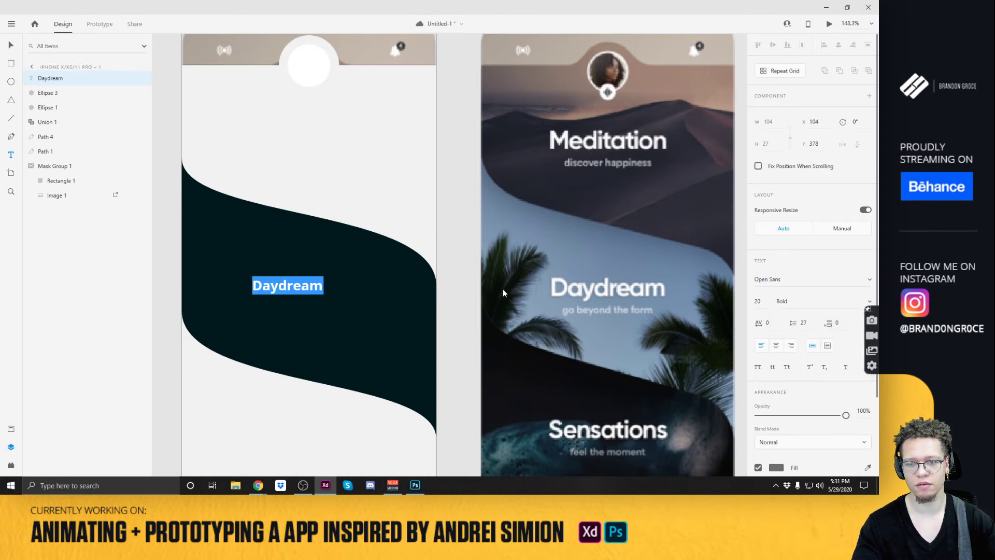
Look through the available fonts for the heading, switching to Photoshop to check the Benton Sans family name and returning to XD.
left_click(870, 280)
scroll(803, 311, "down", 5)
scroll(803, 311, "down", 9)
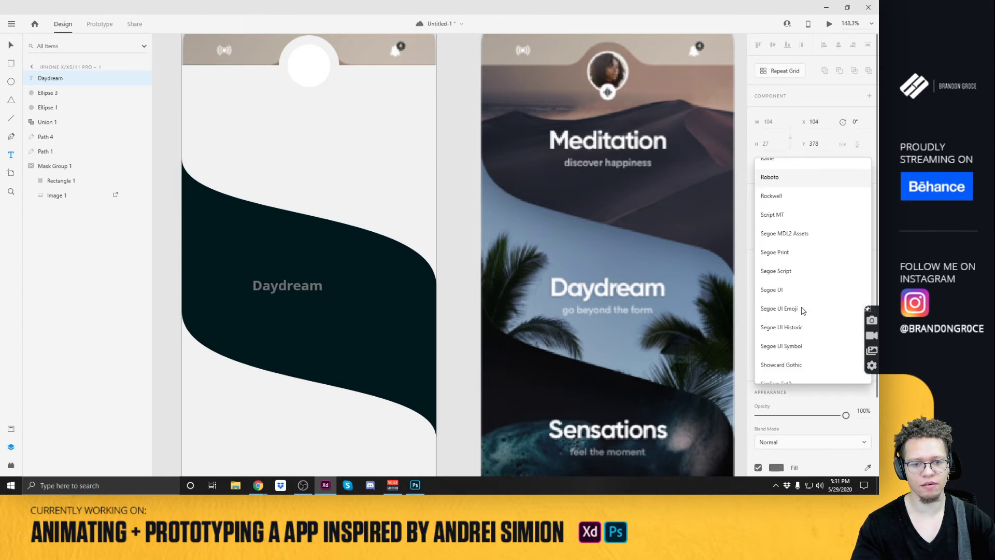
left_click(416, 484)
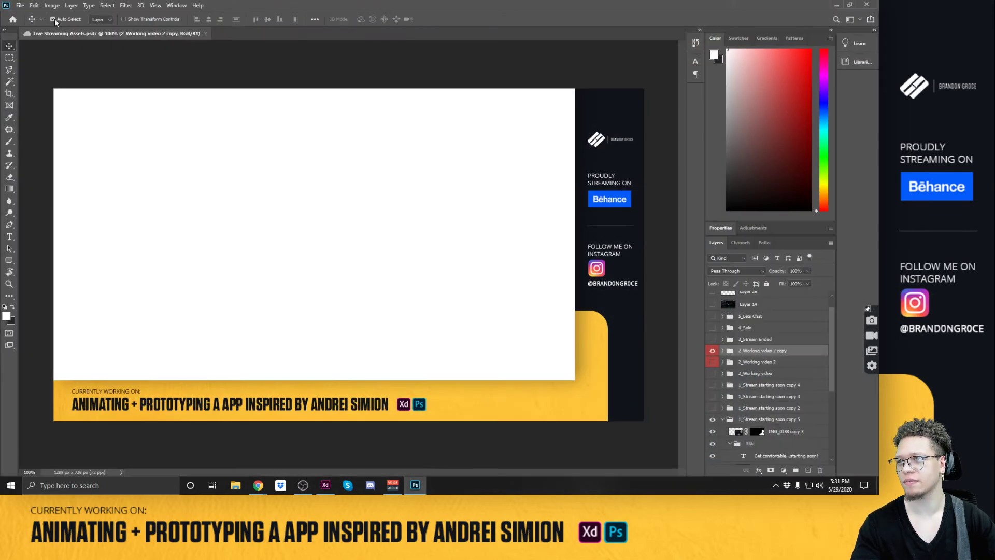
left_click(10, 236)
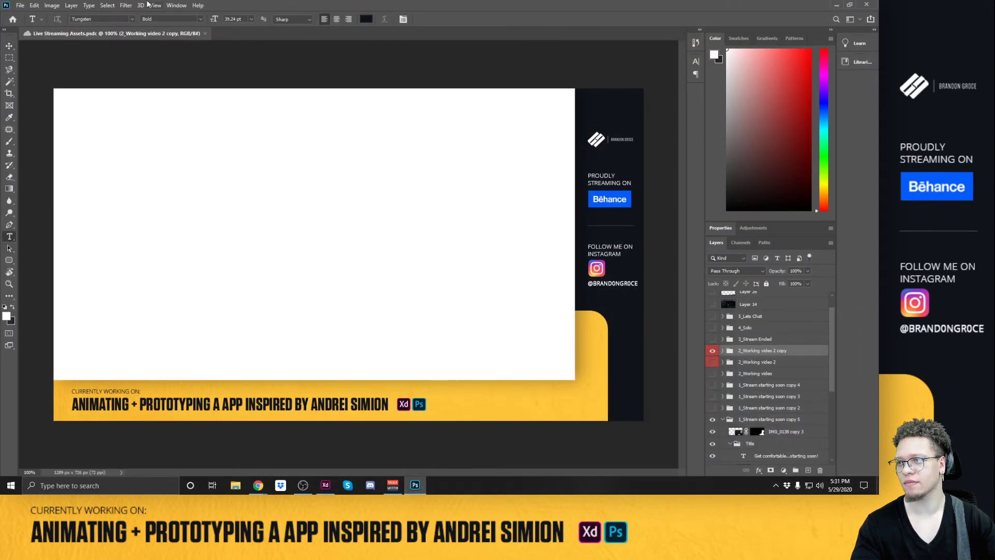
left_click(131, 18)
left_click(180, 202)
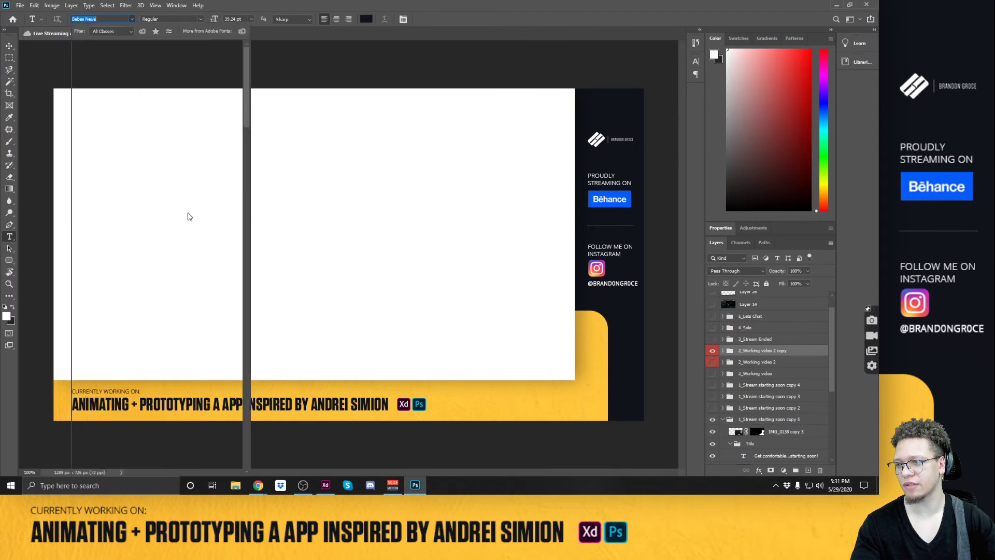
key("Down")
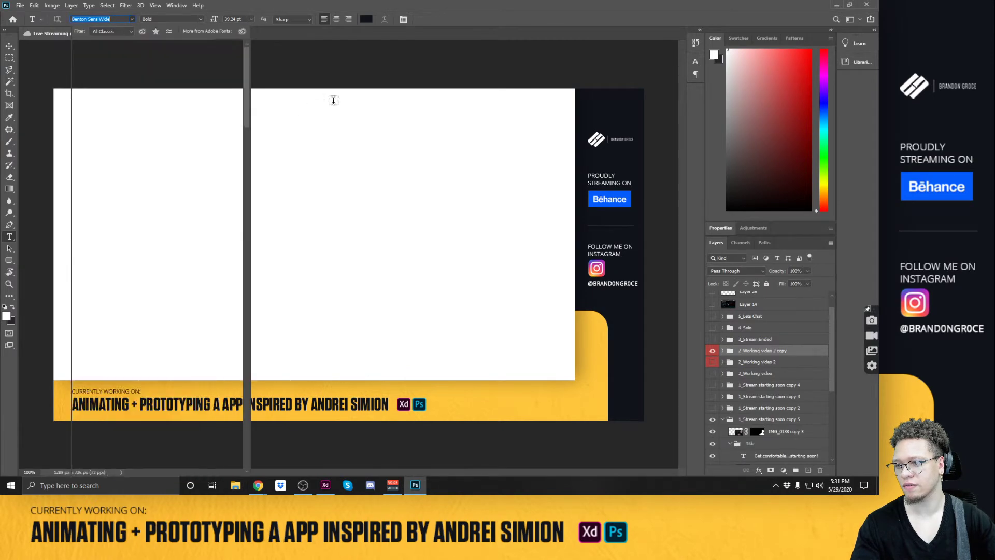
key("alt+Tab")
Set the Daydream text's font to Benton Sans.
key("Escape")
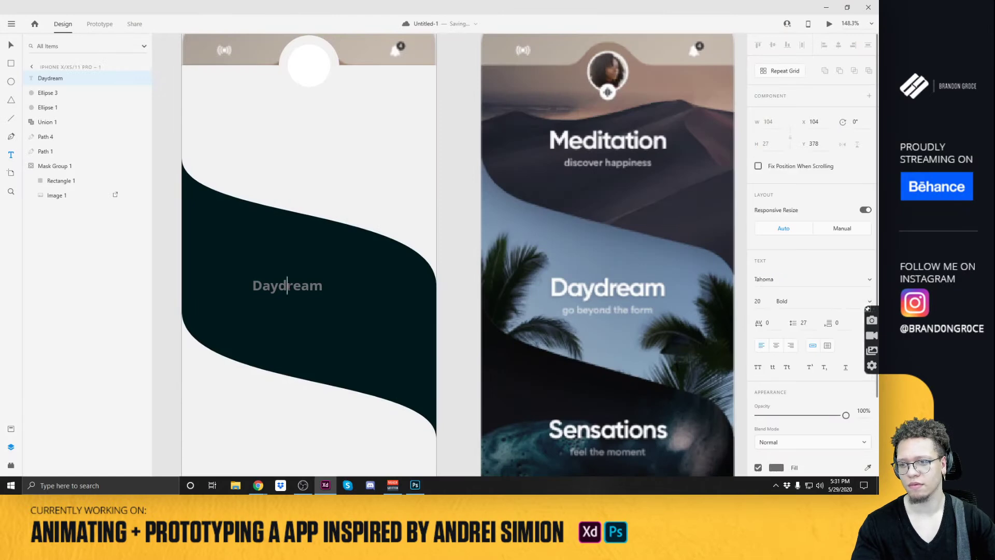
type("Open Sans")
key("Return")
type("Benton Sans")
key("Return")
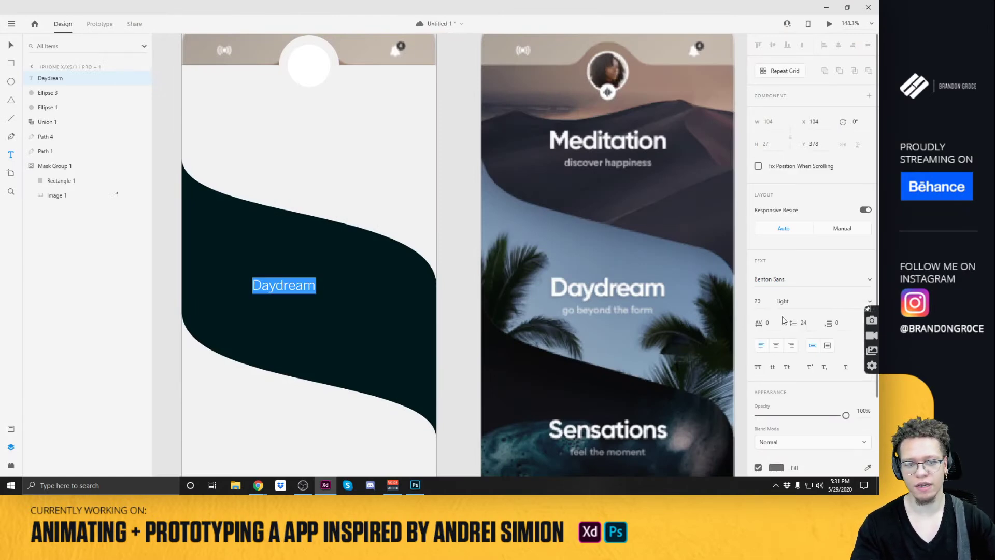
Set the Daydream text's weight to Wide Bold and make it all caps.
left_click(870, 302)
scroll(803, 359, "down", 5)
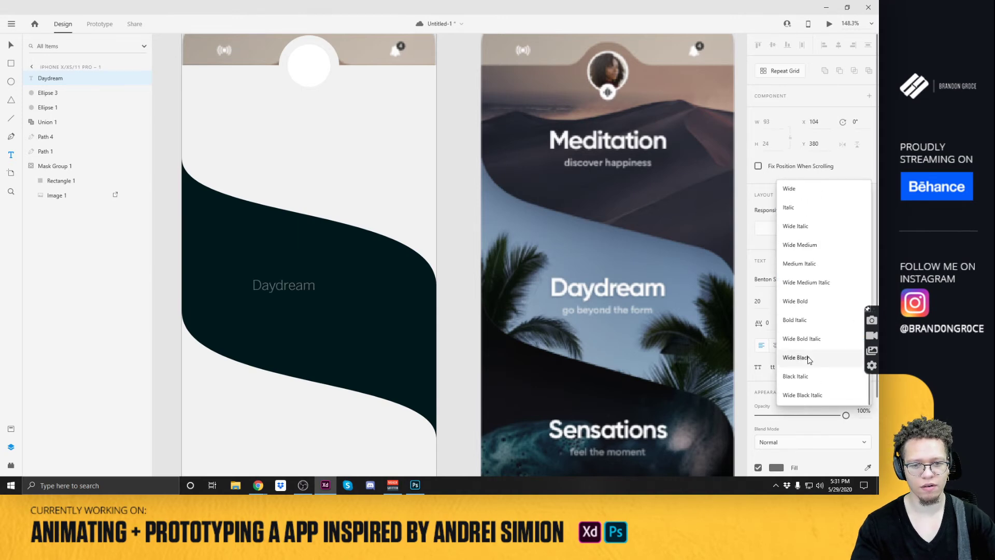
left_click(809, 359)
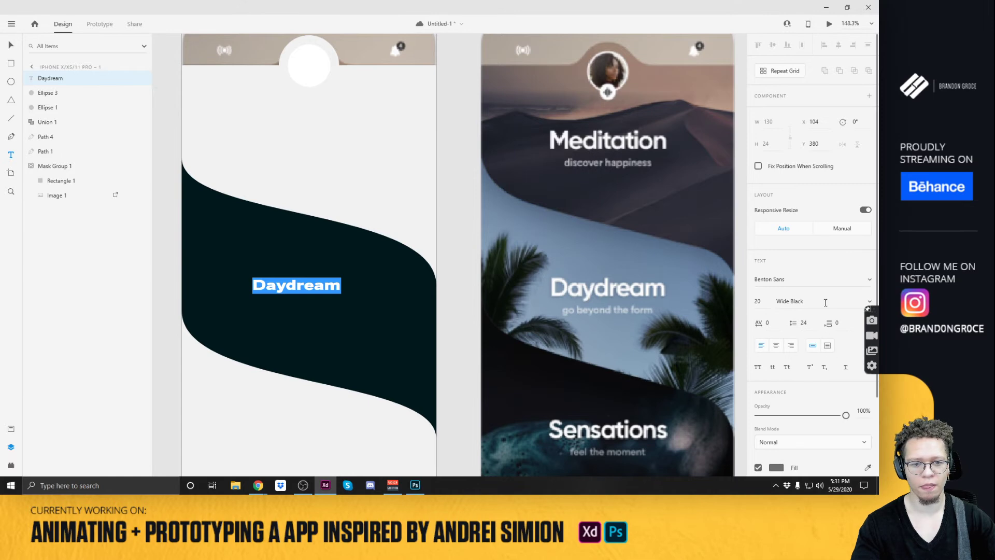
left_click(869, 303)
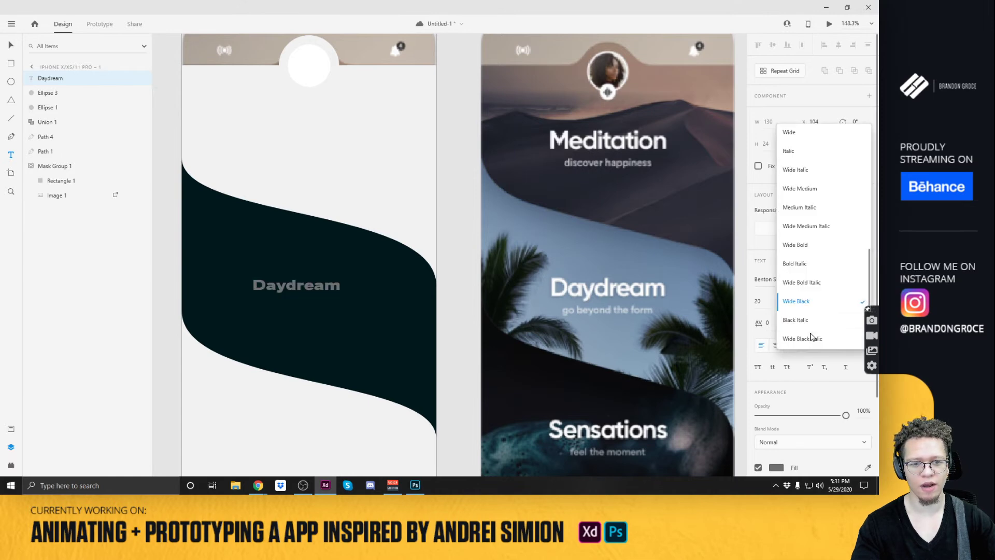
left_click(806, 247)
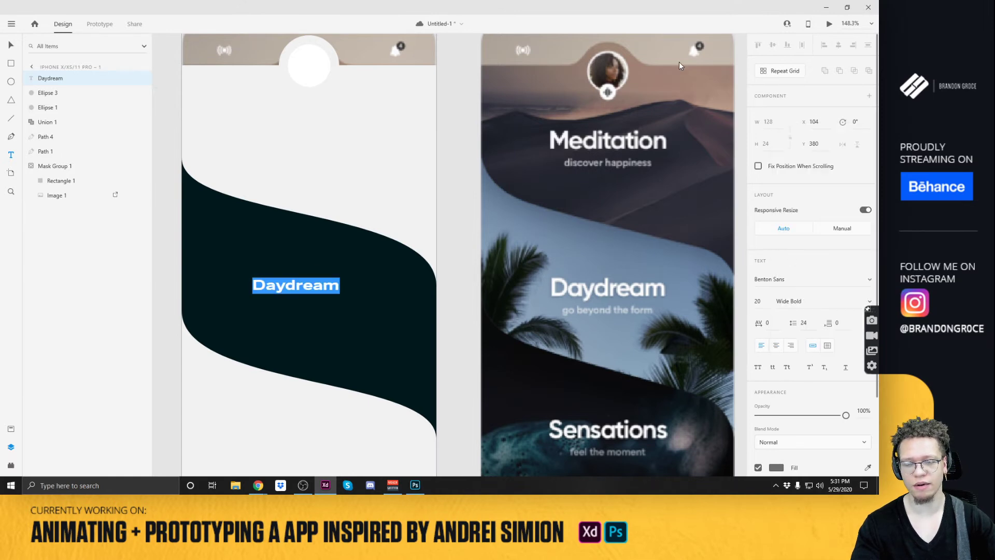
left_click(758, 367)
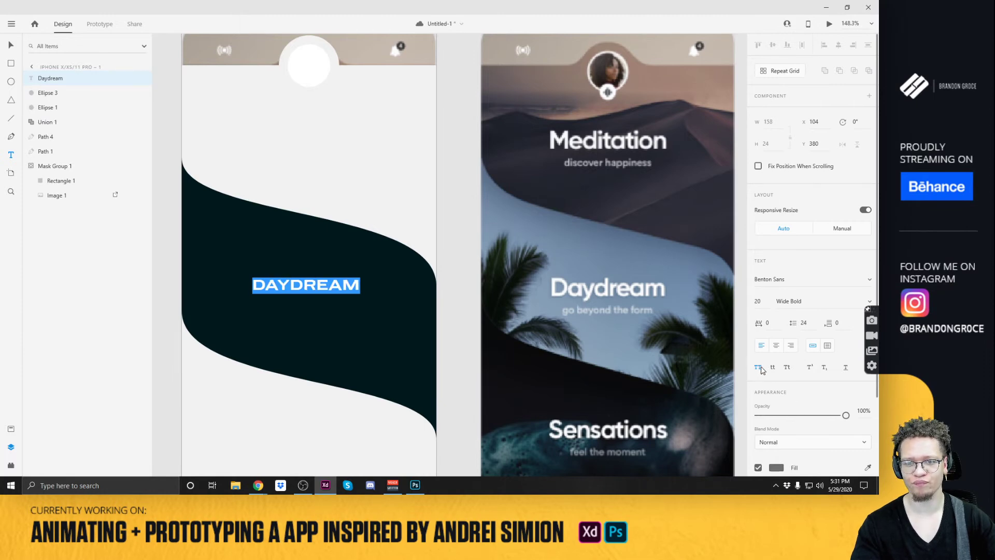
Fill the Daydream text with white.
left_click(11, 46)
scroll(798, 363, "down", 3)
left_click(777, 372)
left_click_drag(687, 356, 543, 238)
Duplicate the Daydream text just below the original at Y 411 and set the copy's weight to Thin.
left_click(323, 203)
left_click_drag(321, 290, 322, 316)
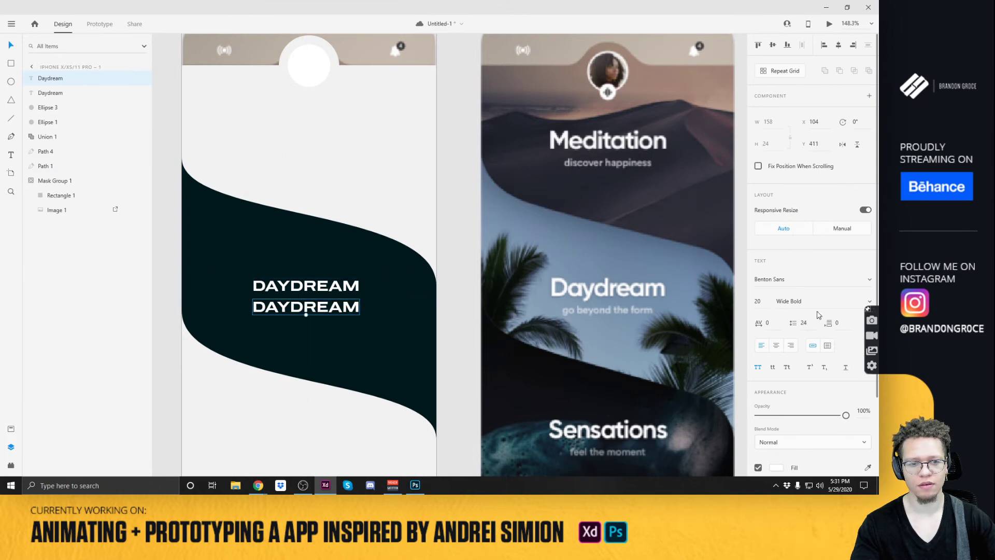
left_click(870, 301)
scroll(830, 290, "up", 5)
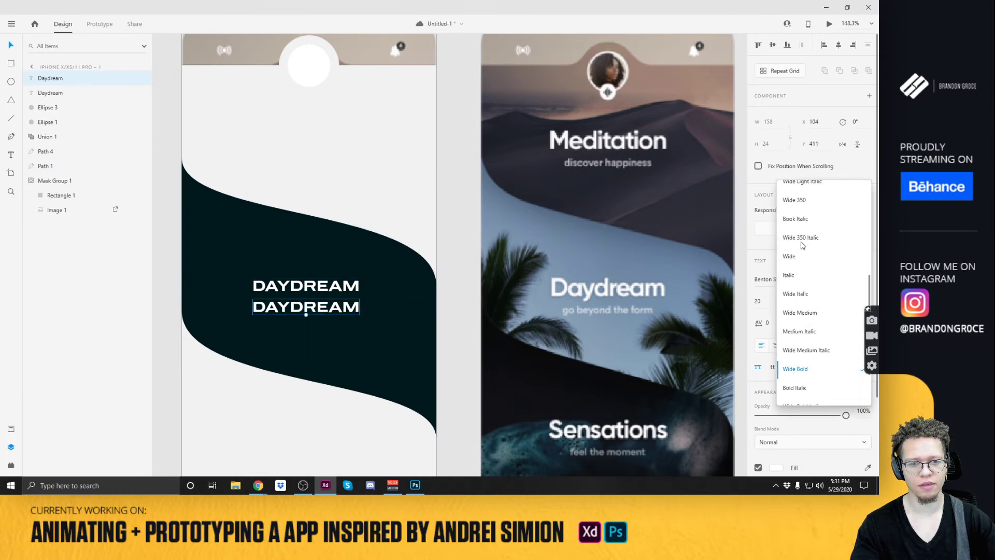
scroll(806, 211, "up", 3)
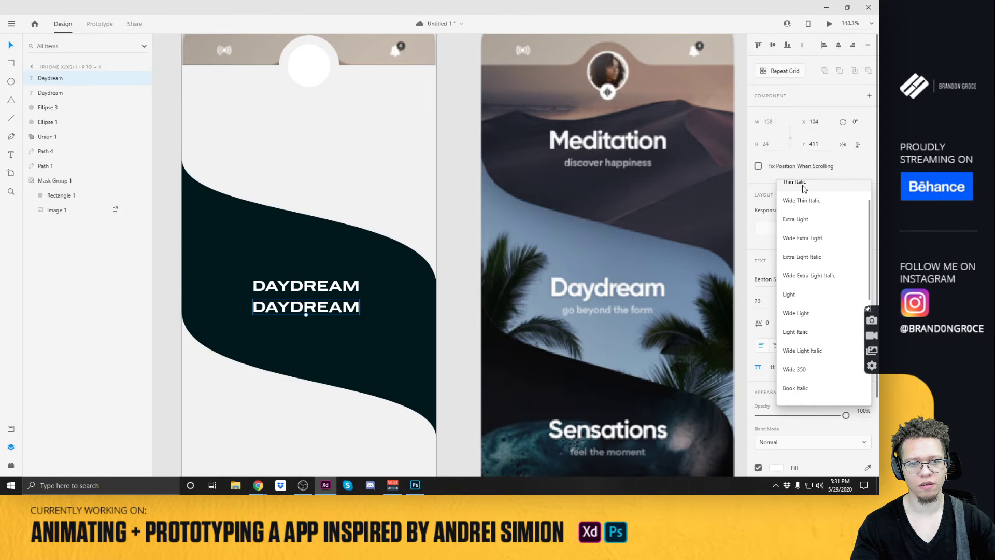
scroll(804, 188, "up", 3)
left_click(801, 189)
Replace the lower text copy's wording with "go beyond the form".
double_click(306, 310)
key("ctrl+a")
type("go")
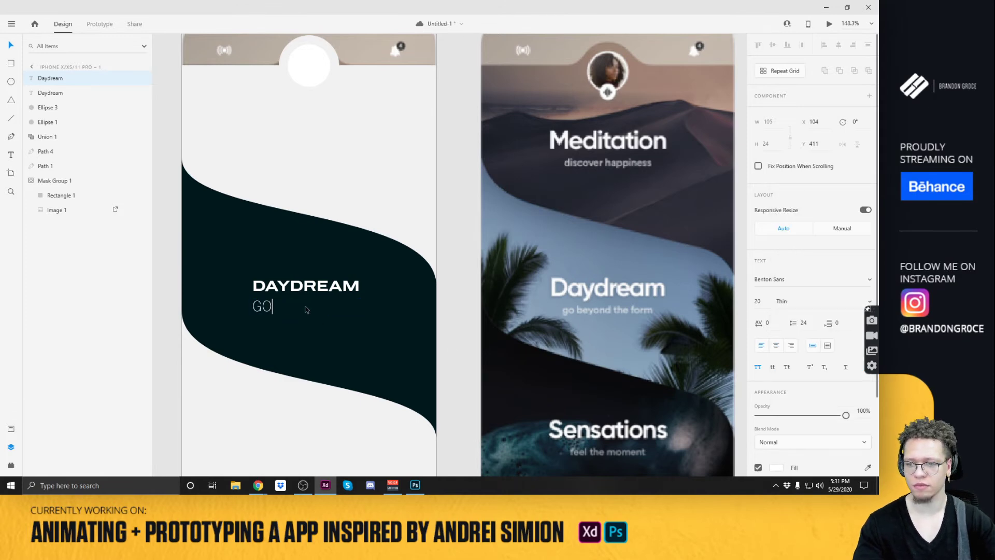
type(" byond the fo")
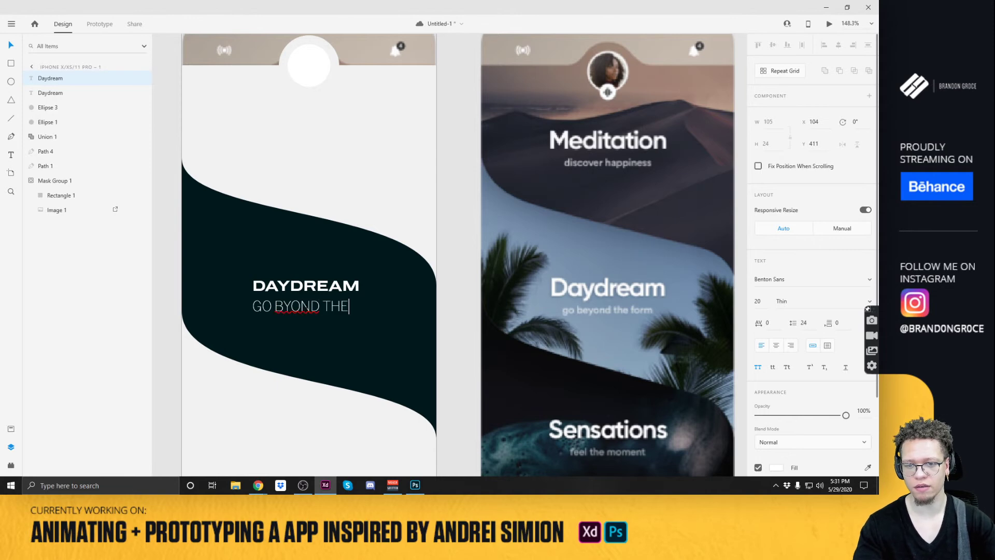
type("rm")
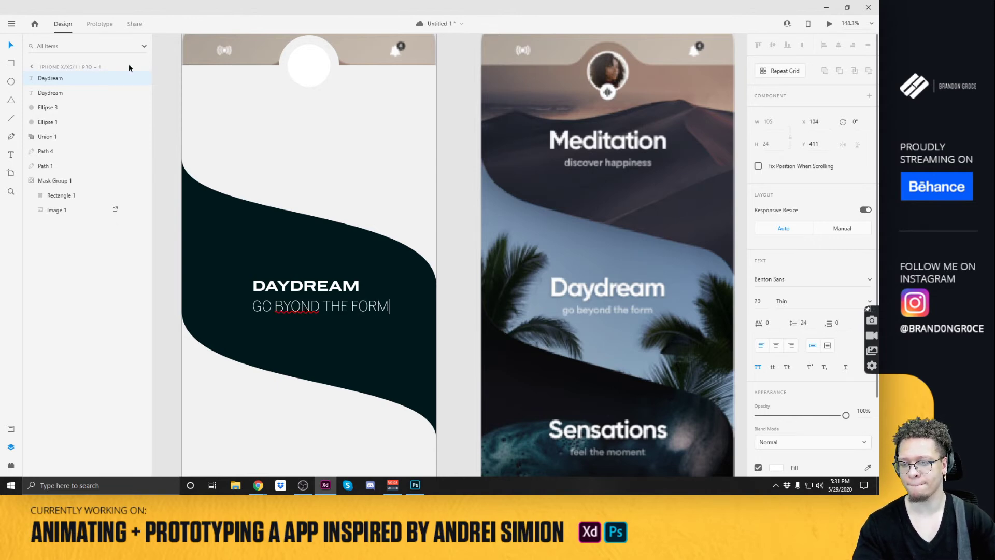
type("e")
Turn off all caps for the "go beyond the form" subtitle and set its font size to 19.
key("ctrl+a")
left_click(759, 367)
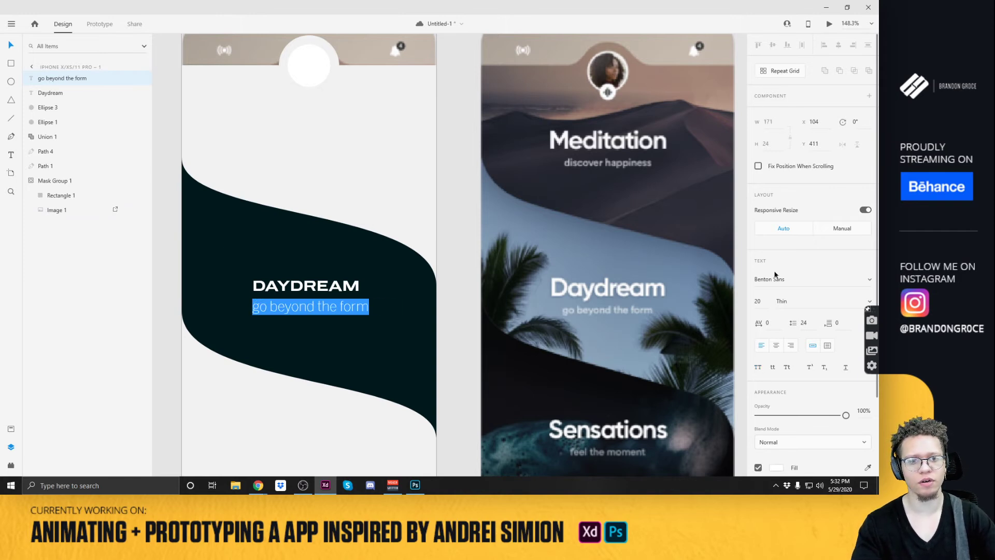
left_click(758, 302)
key("Down")
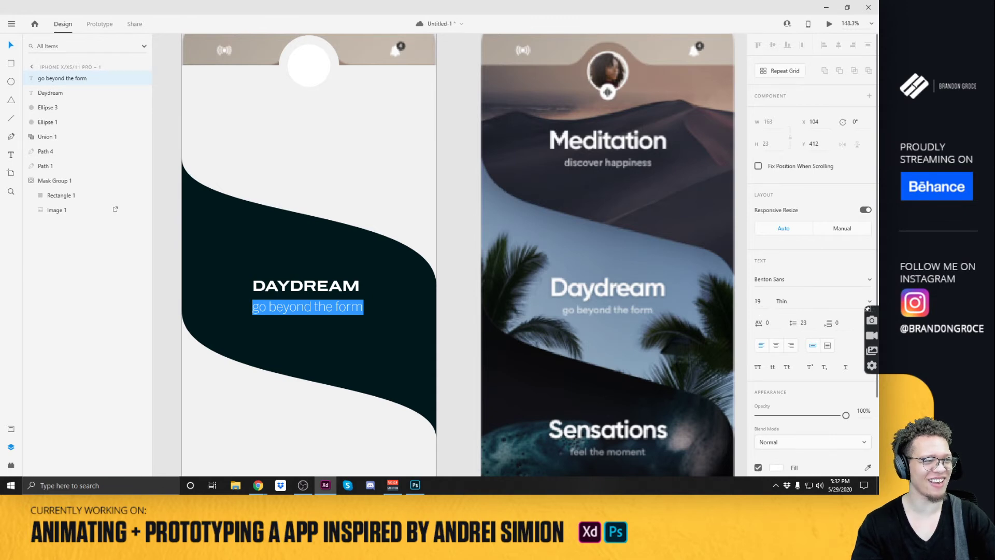
key("Escape")
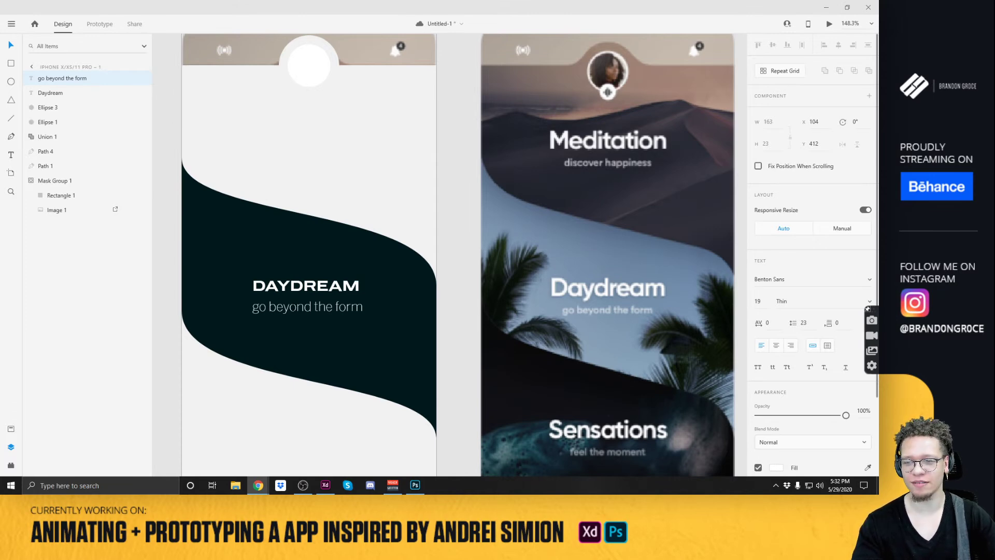
Reduce the "go beyond the form" subtitle to font size 13 and centre it beneath the Daydream title.
left_click(24, 23)
left_click_drag(308, 315, 315, 304)
left_click(396, 344)
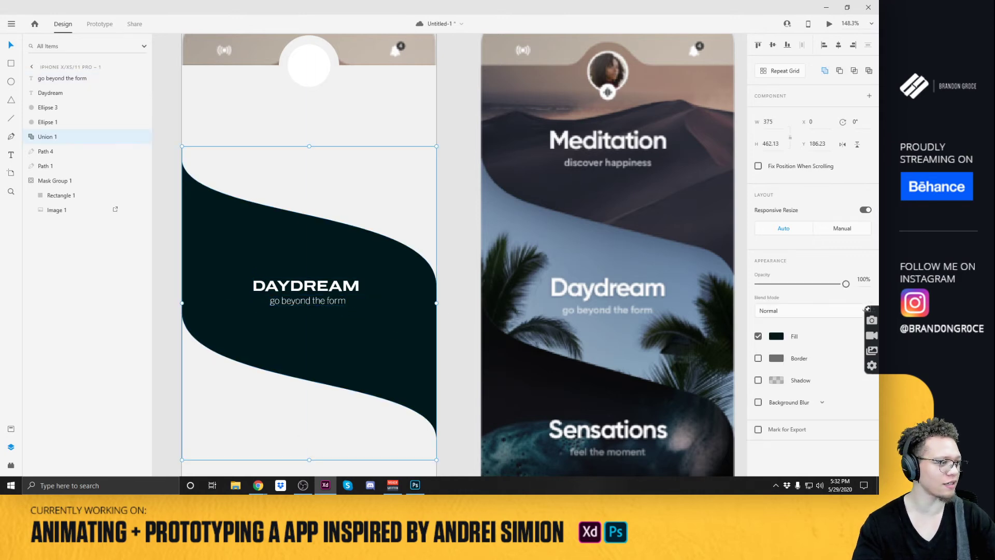
Duplicate the Daydream title and subtitle together into the lowest section, with the copied title at Y 611.
left_click(316, 286)
left_click(322, 304, "shift")
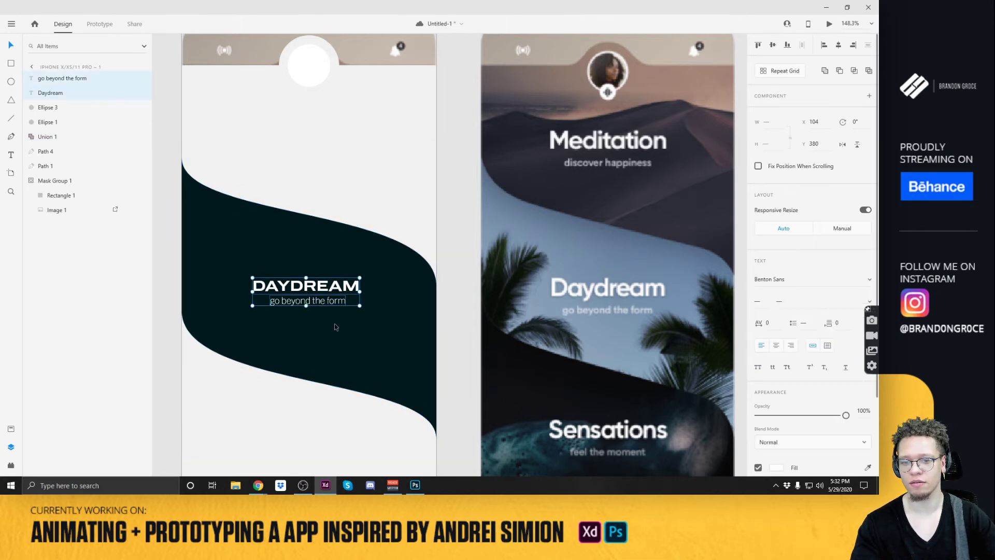
scroll(357, 237, "down", 3)
left_click_drag(281, 136, 284, 173)
left_click_drag(292, 259, 288, 302)
Replace the wording of the lowest section's title with "Sensations".
left_click(308, 306)
double_click(313, 305)
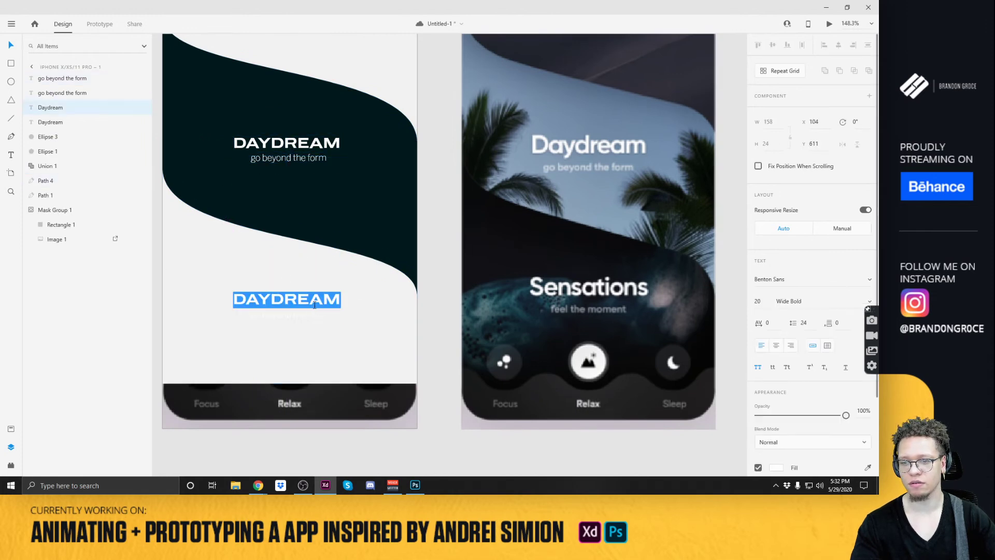
type("Sensations")
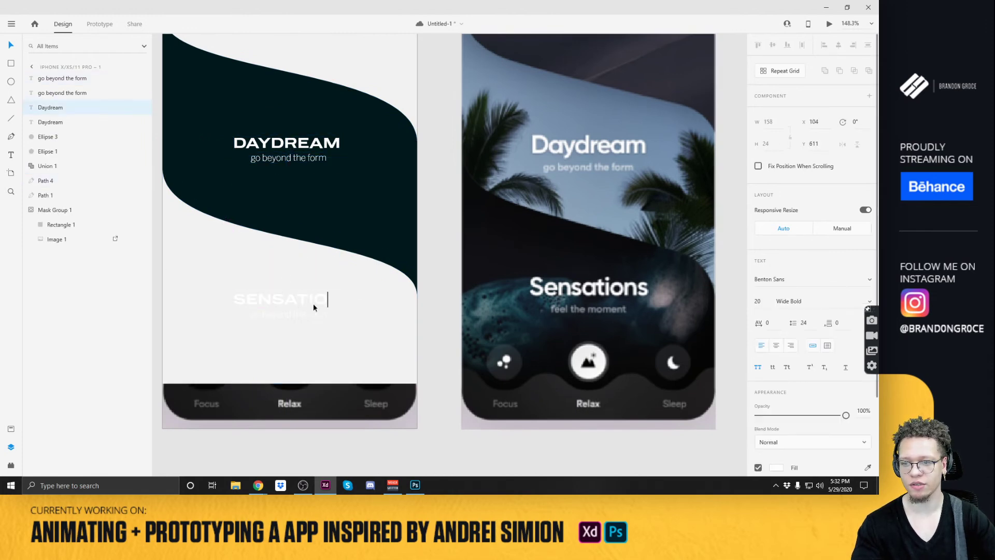
key("Escape")
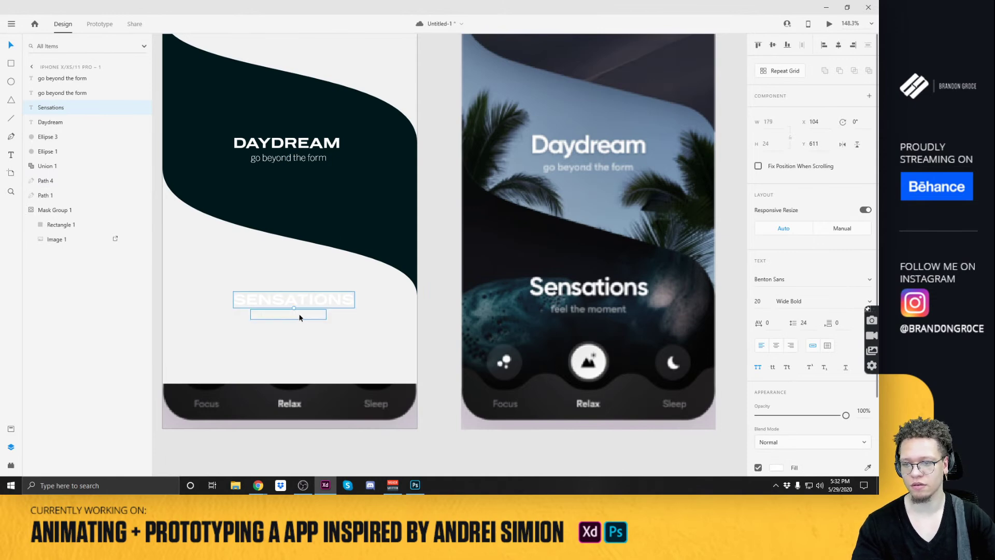
Replace the wording of the subtitle under Sensations with "feel the moment".
double_click(299, 317)
key("BackSpace")
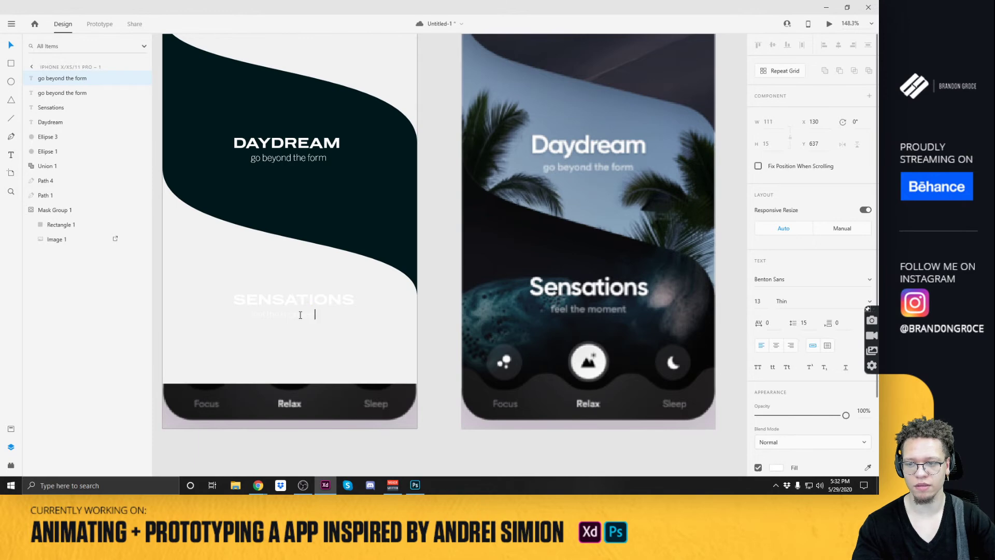
type("feel the moment")
key("Escape")
Duplicate the Daydream title and its subtitle up into the top section, with the copied title at Y 149.
scroll(340, 295, "up", 5)
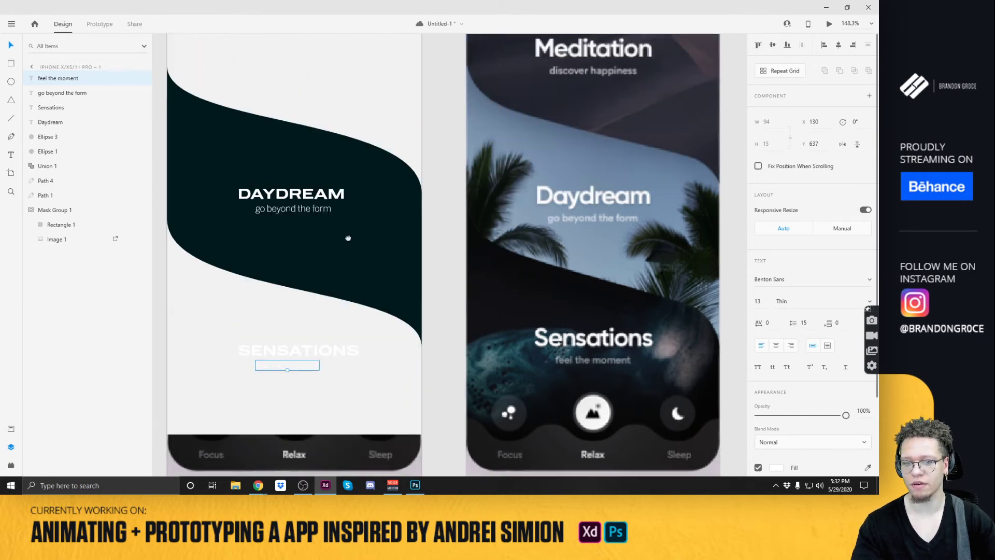
left_click(326, 310)
left_click(321, 324, "shift")
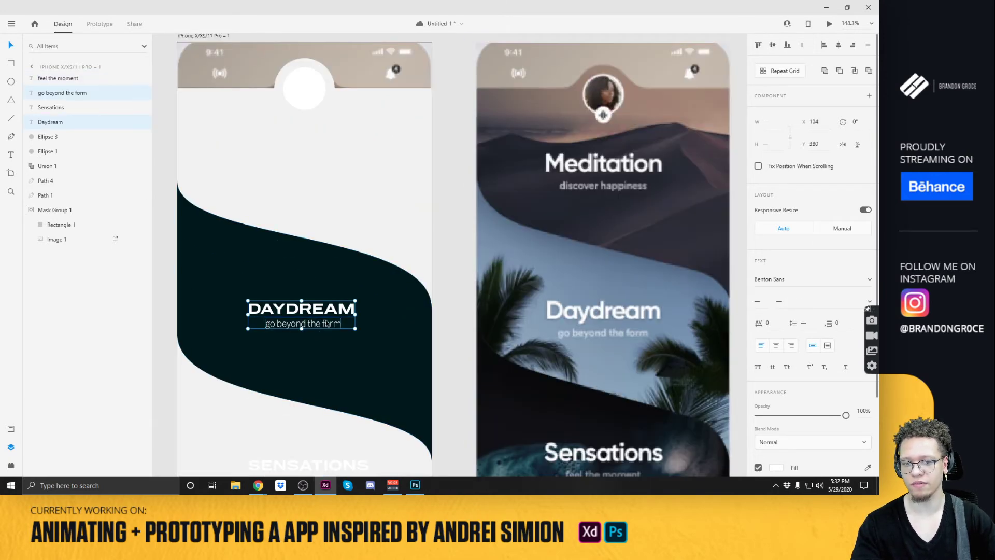
left_click_drag(331, 309, 349, 151)
Replace the wording of the top section's title with "Meditation".
double_click(325, 152)
key("ctrl+a")
type("MEDITATION")
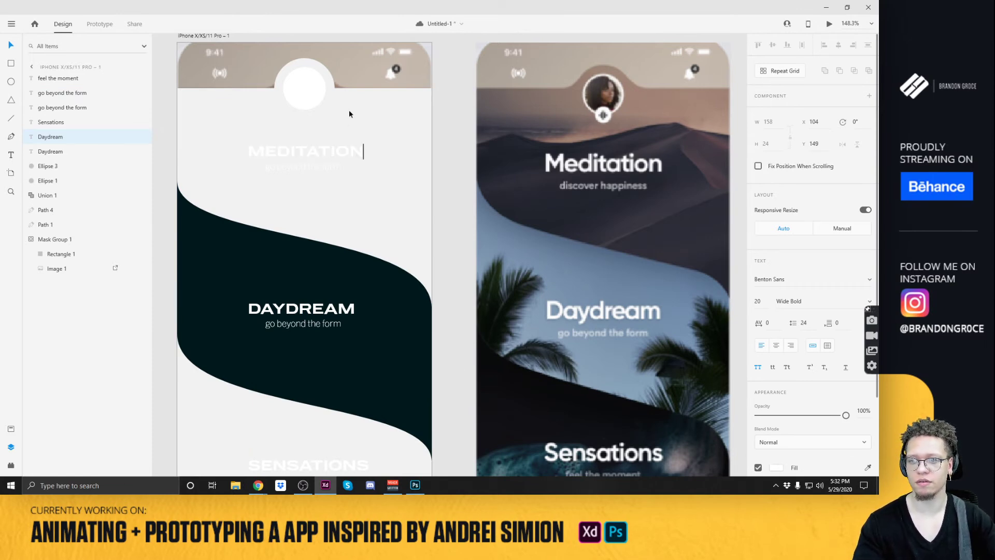
key("Escape")
Replace the wording of the subtitle under Meditation with "discover happiness".
double_click(324, 166)
double_click(323, 167)
key("ctrl+a")
key("BackSpace")
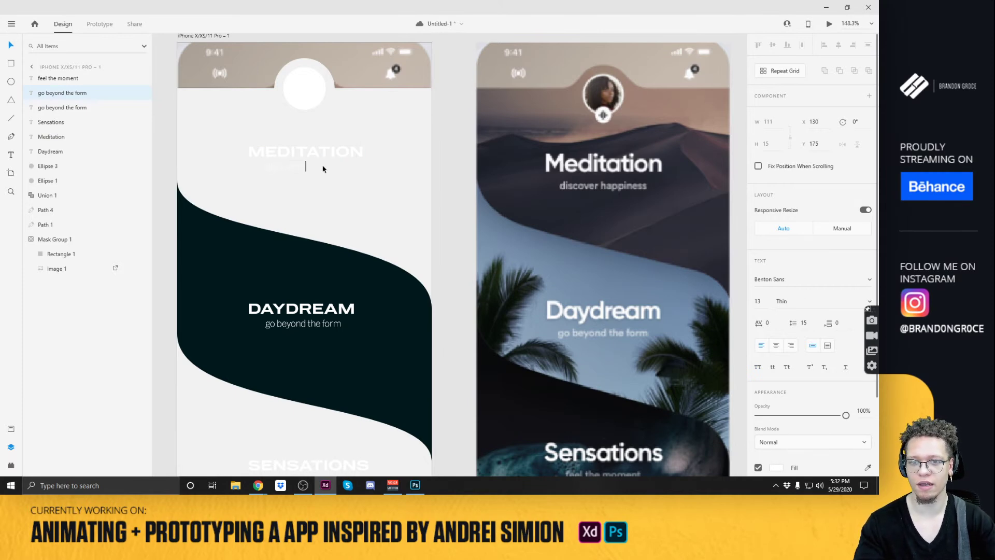
type("discover happ")
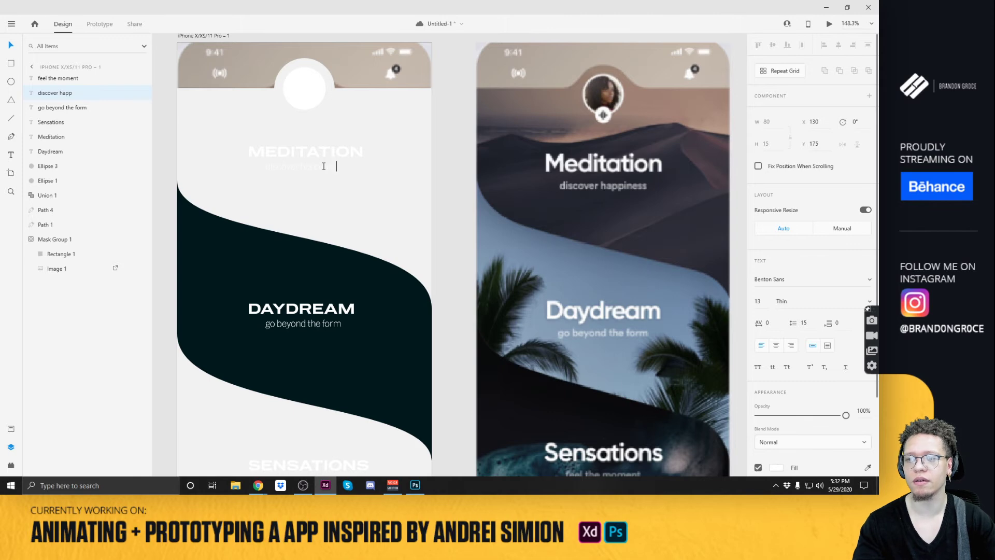
type("iness")
key("Escape")
Select the top wave section and search the Stock Image plugin for "yosemite".
left_click(360, 112)
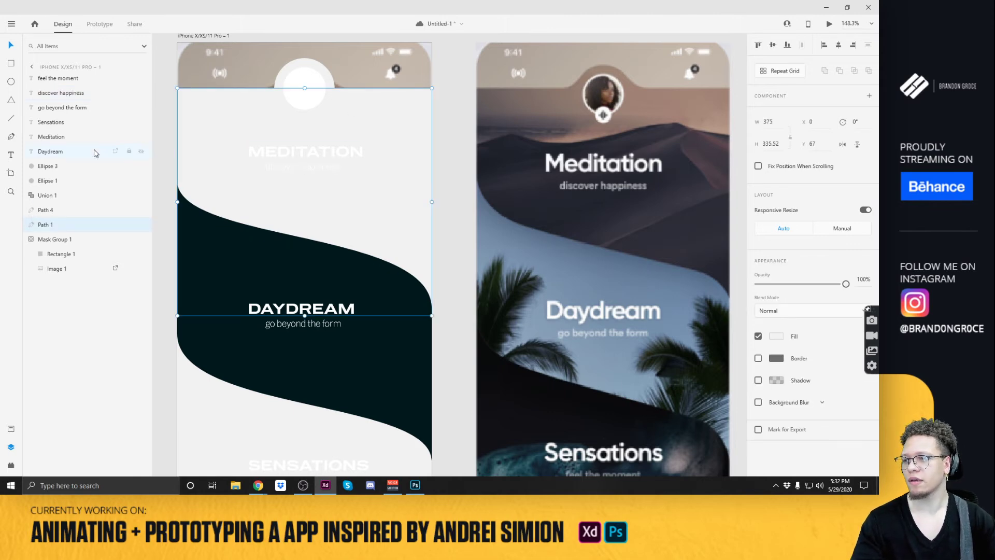
key("ctrl+shift+y")
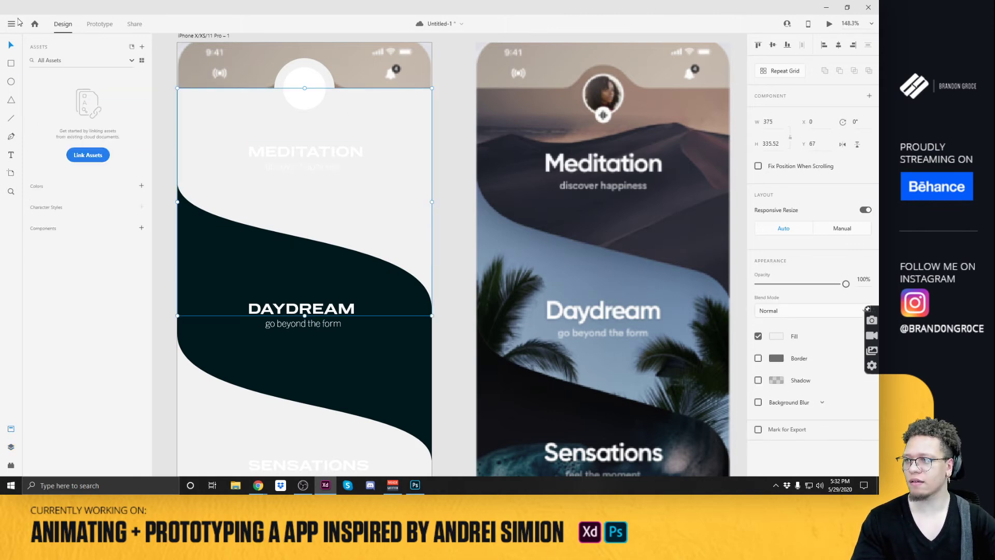
key("ctrl+y")
key("ctrl+shift+y")
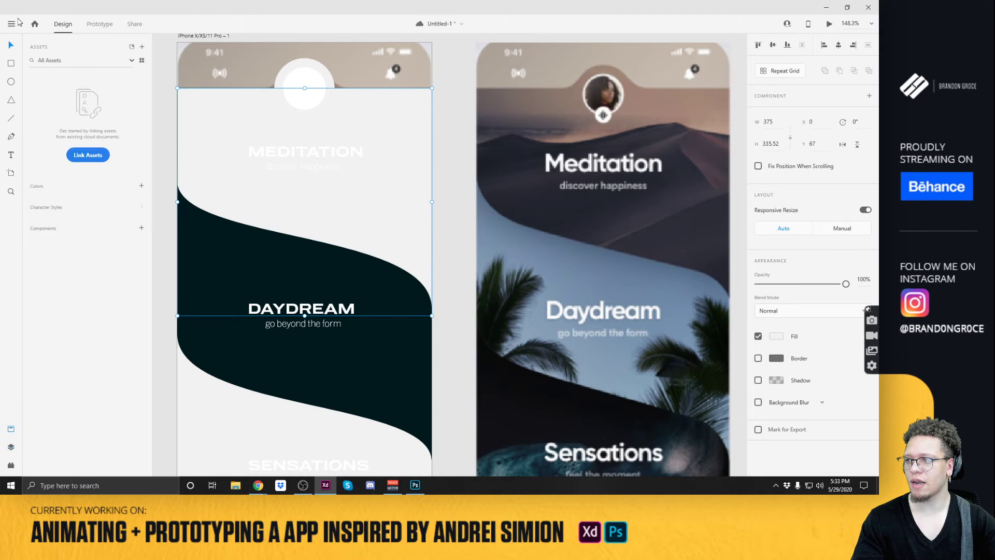
key("ctrl+shift+p")
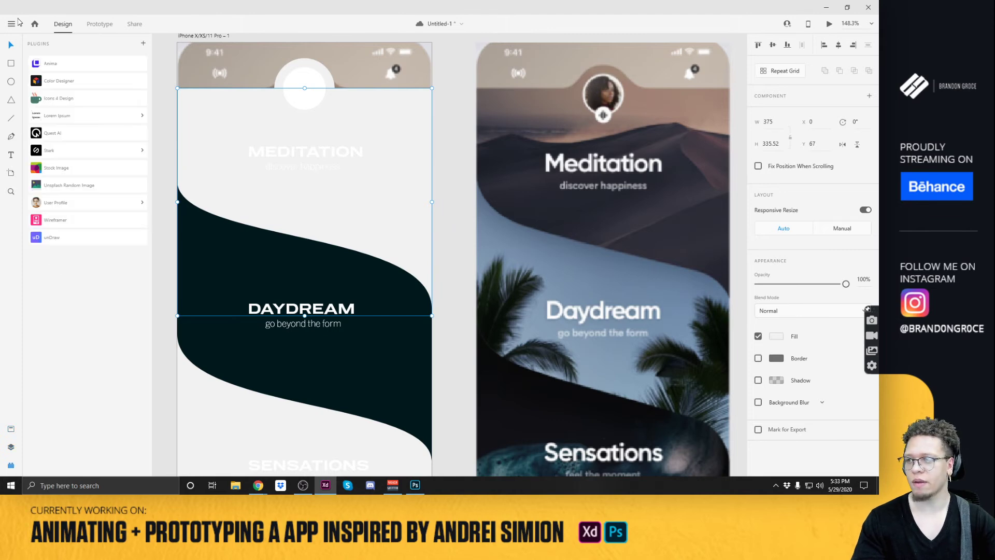
left_click(48, 172)
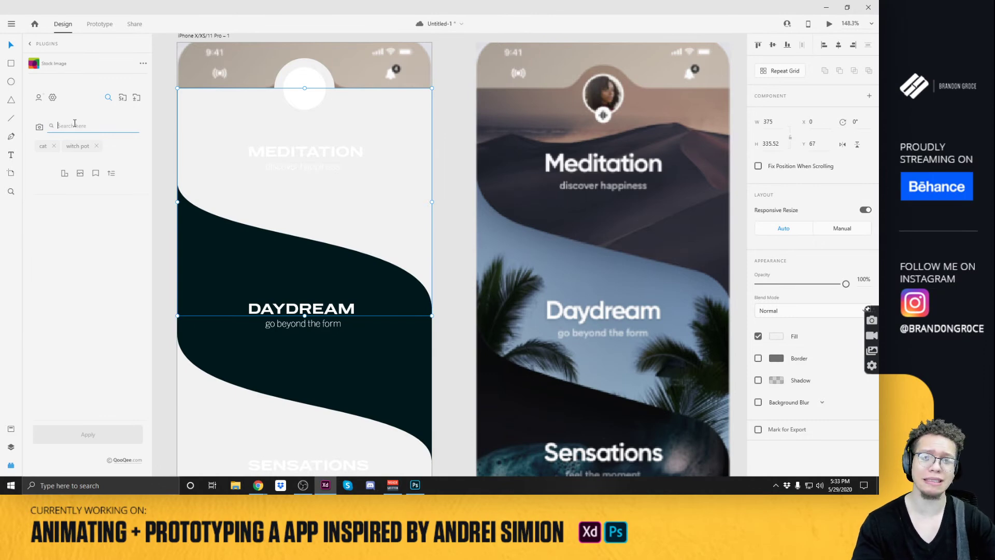
type("yosem")
key("Return")
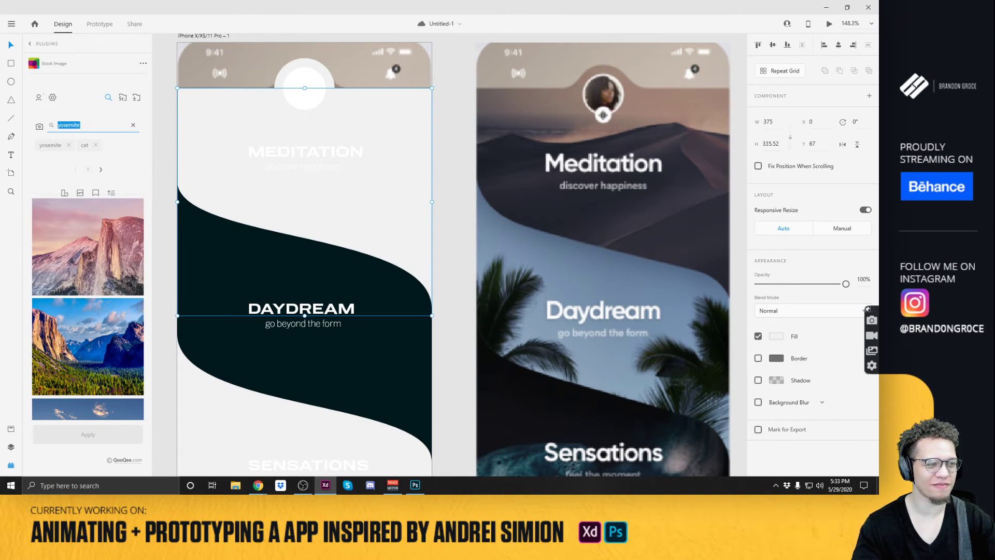
Browse the yosemite image results for a mountain landscape that suits the Meditation section.
key("alt+Tab")
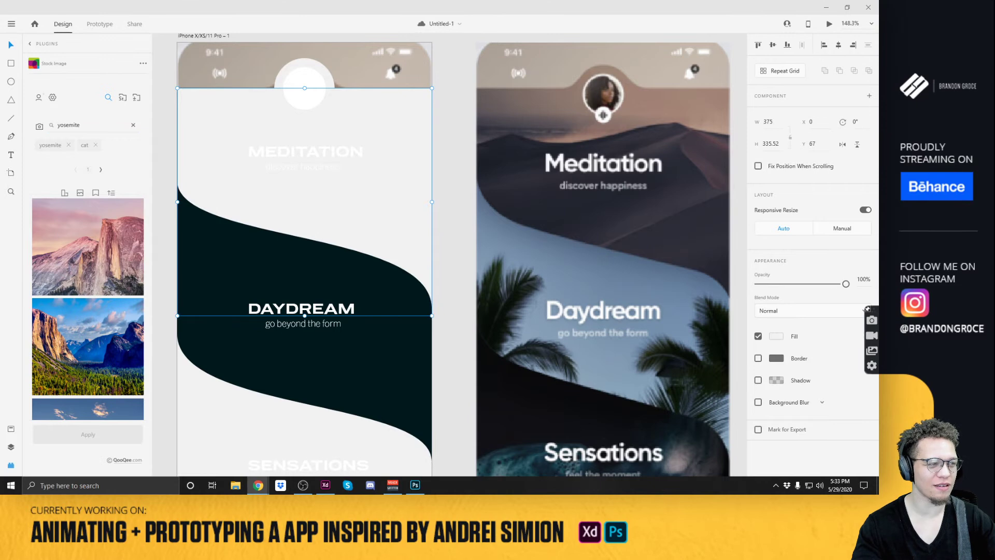
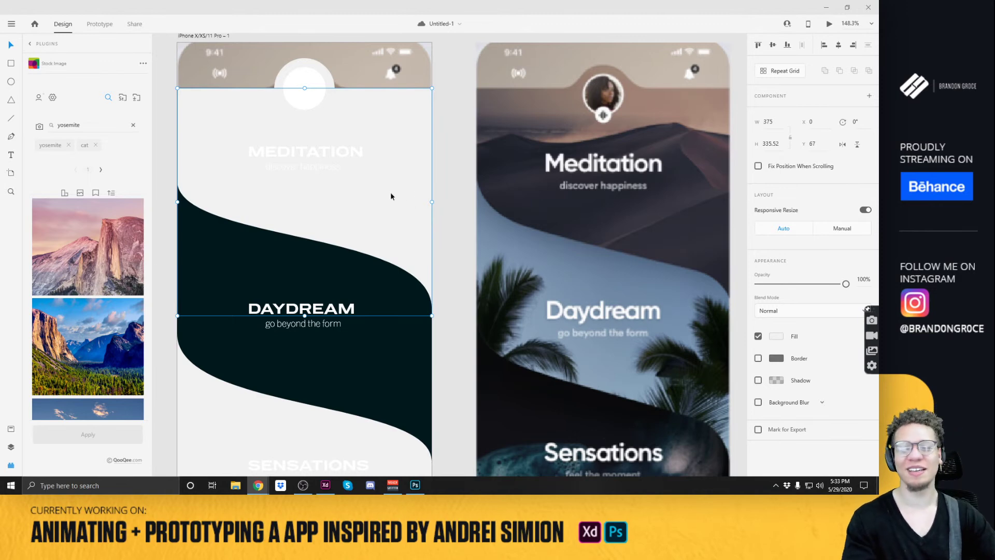
mouse_move(82, 287)
scroll(88, 287, "down", 5)
scroll(75, 341, "down", 6)
scroll(81, 256, "down", 5)
scroll(91, 297, "down", 6)
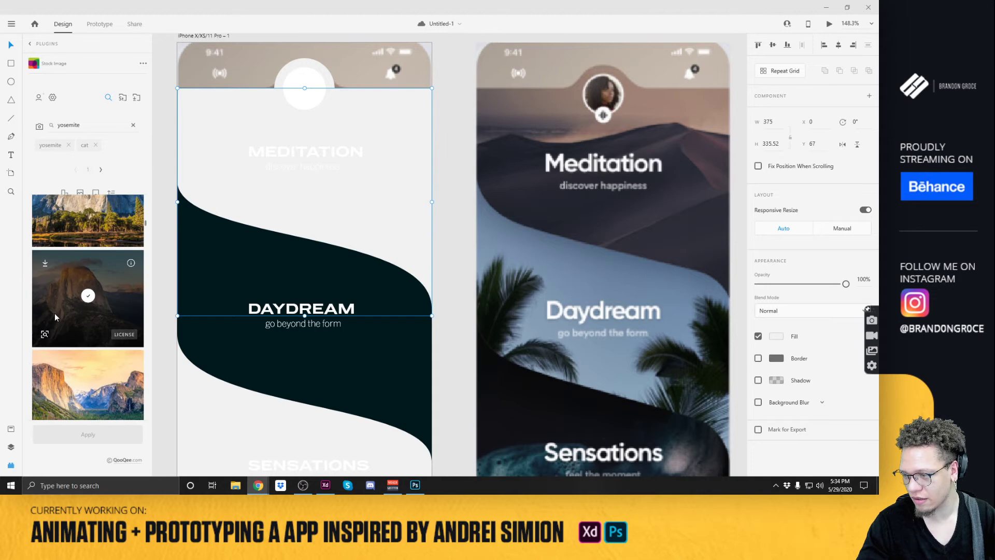
scroll(56, 275, "down", 2)
scroll(58, 236, "down", 5)
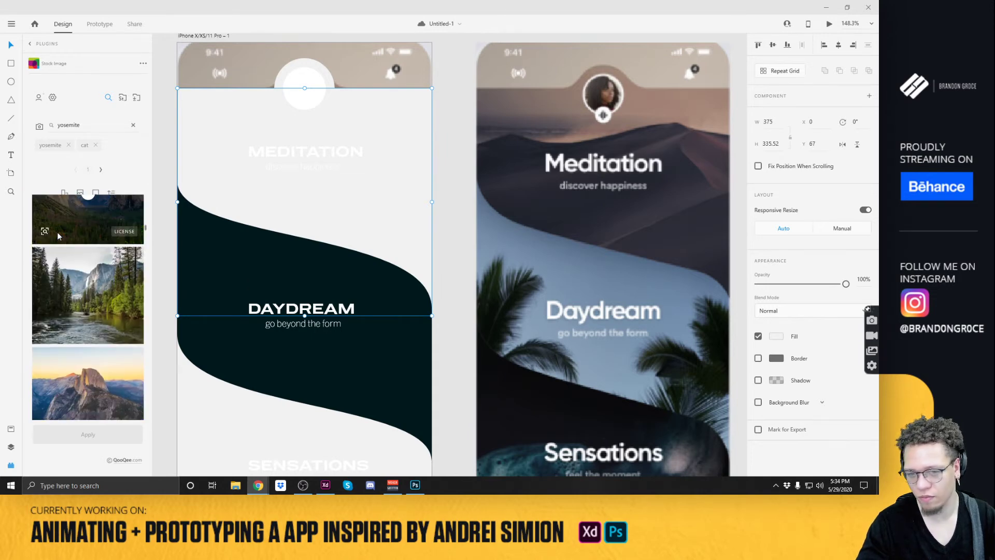
scroll(72, 248, "up", 1)
scroll(80, 288, "down", 3)
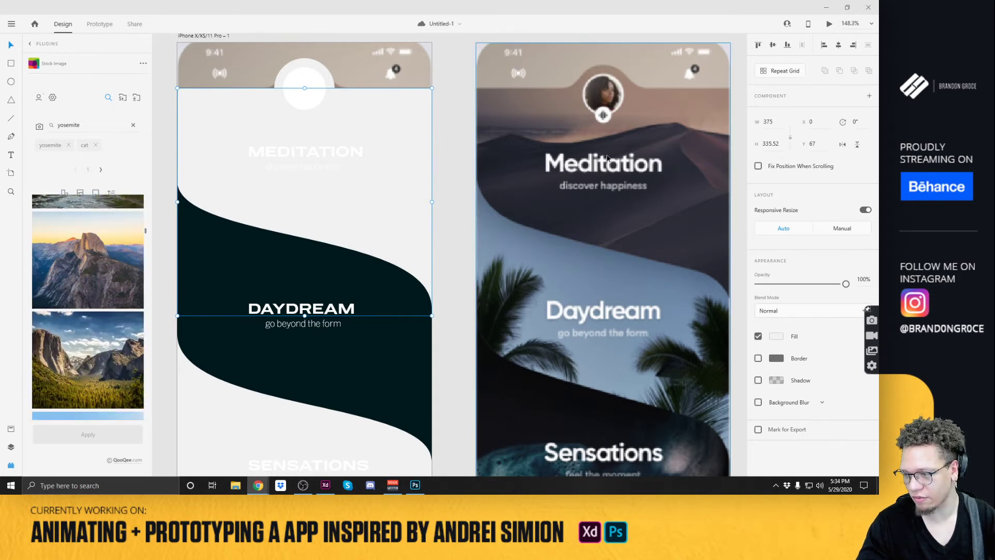
scroll(113, 297, "down", 3)
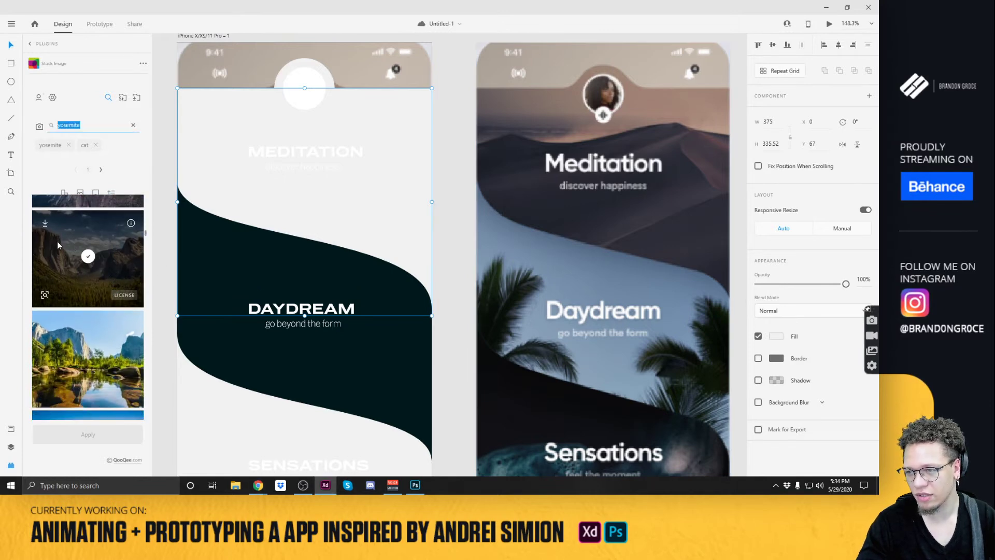
Try to apply the Yosemite valley photo with the green forest floor to the design.
left_click(87, 256)
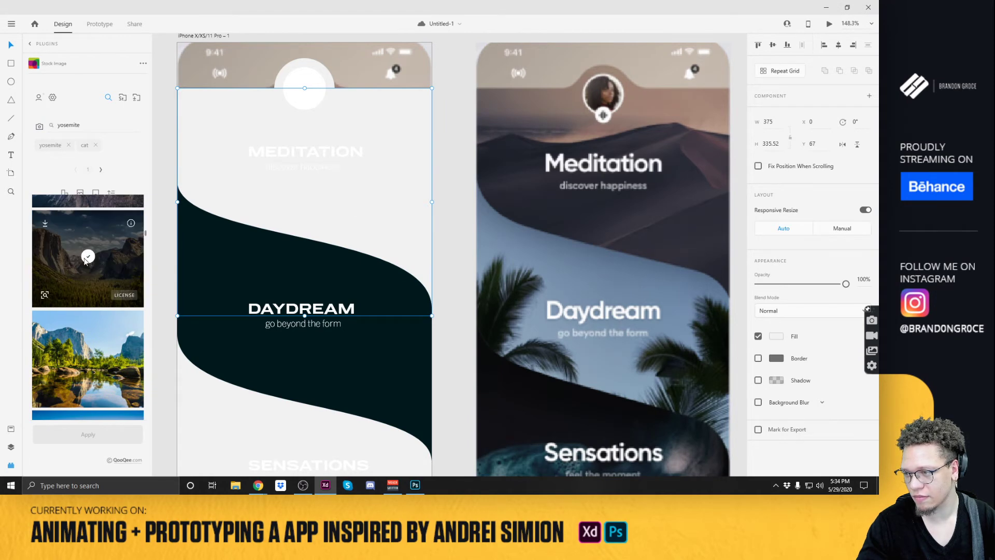
left_click(408, 182)
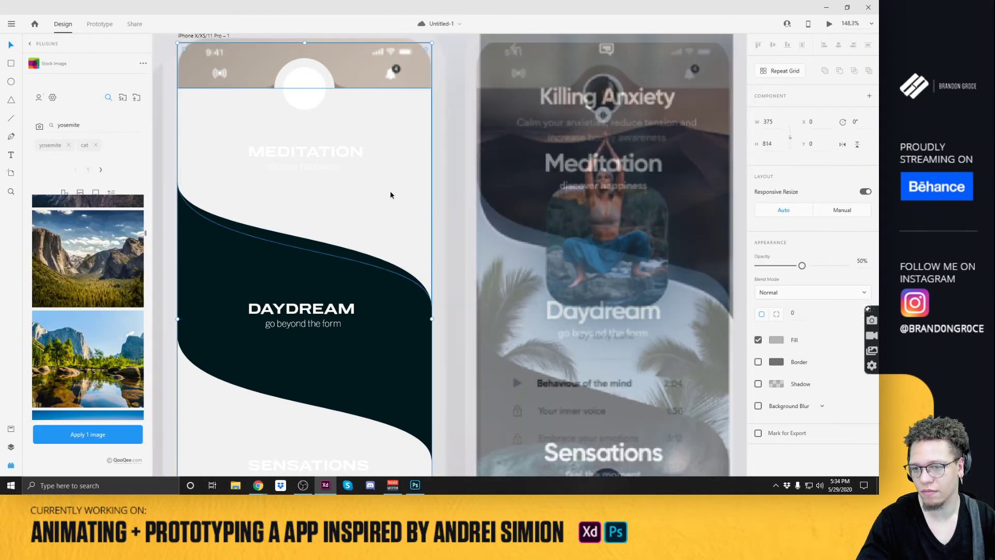
left_click(115, 437)
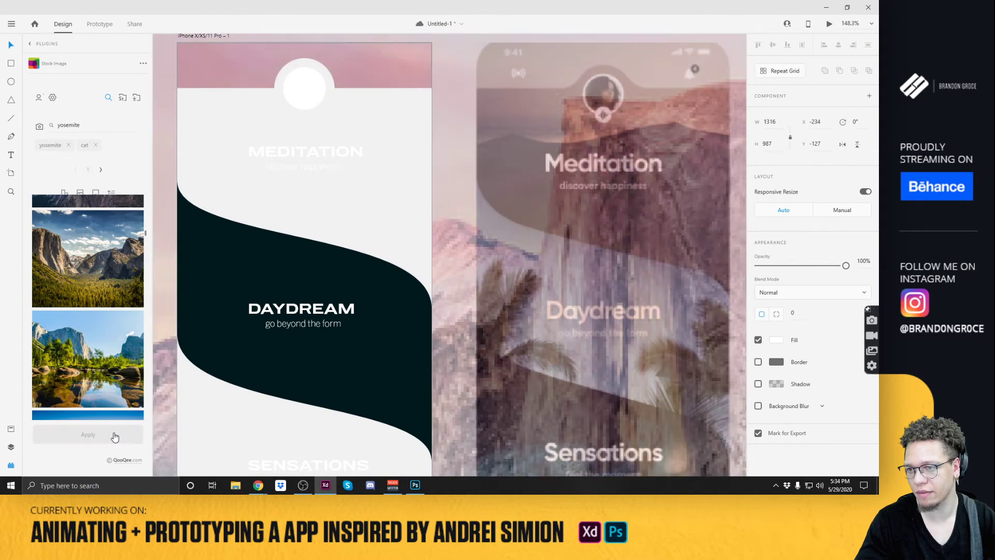
key("ctrl+z")
Merge the top wave section and the larger profile-picture circle into one shape with the Add boolean operation.
left_click(398, 132)
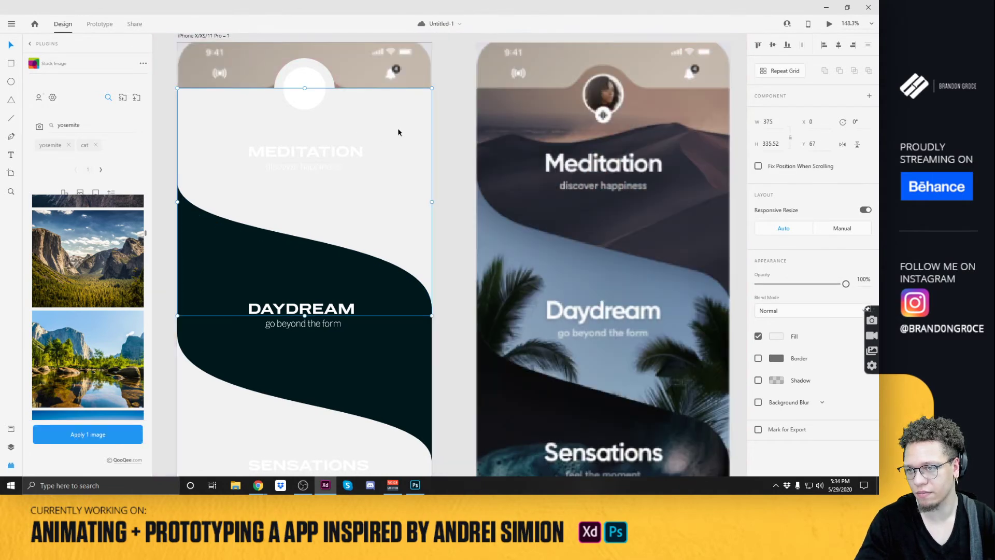
left_click(311, 75)
left_click(311, 76)
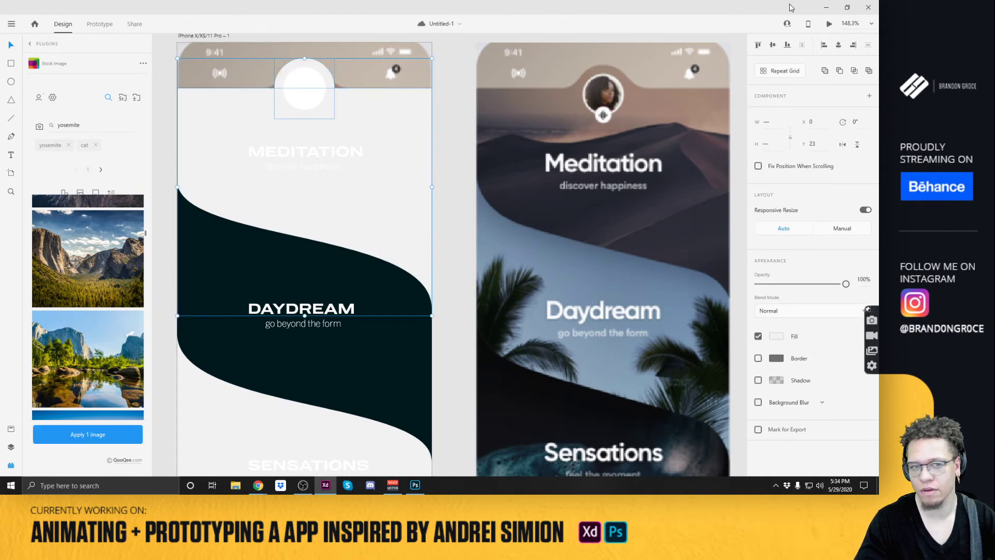
left_click(399, 115)
left_click(399, 115)
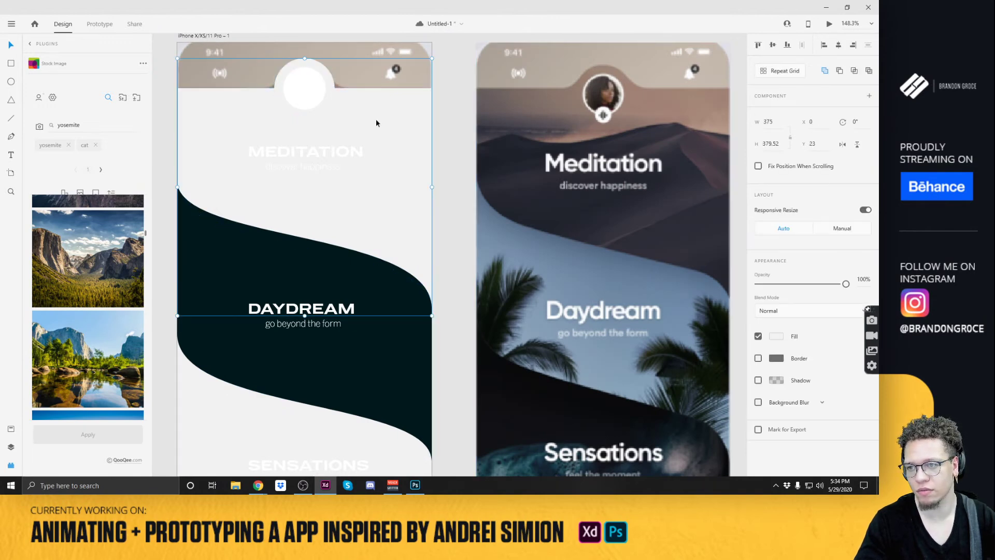
Try to apply a Yosemite photo to the merged top section from the Stock Image plugin.
left_click(87, 358)
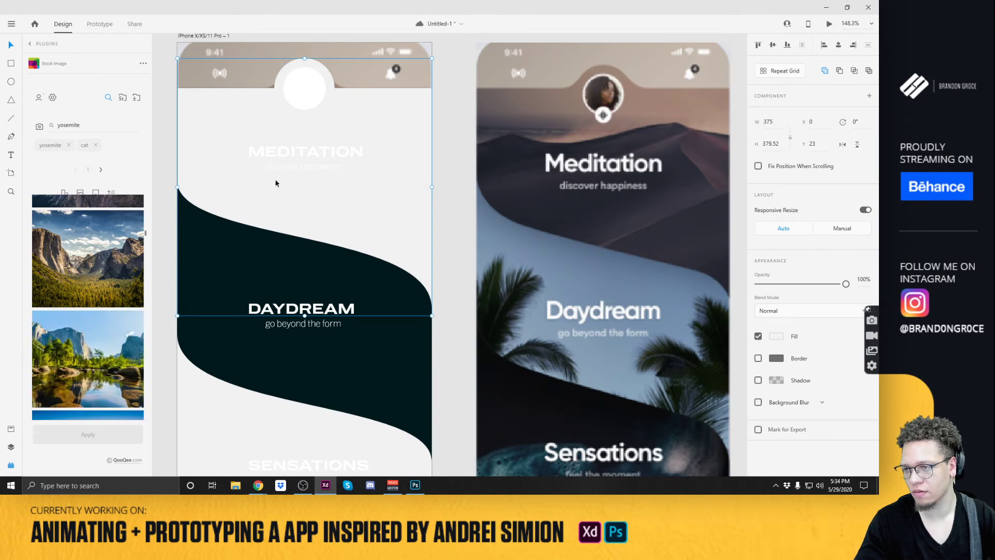
left_click(409, 152)
left_click(109, 430)
key("ctrl+0")
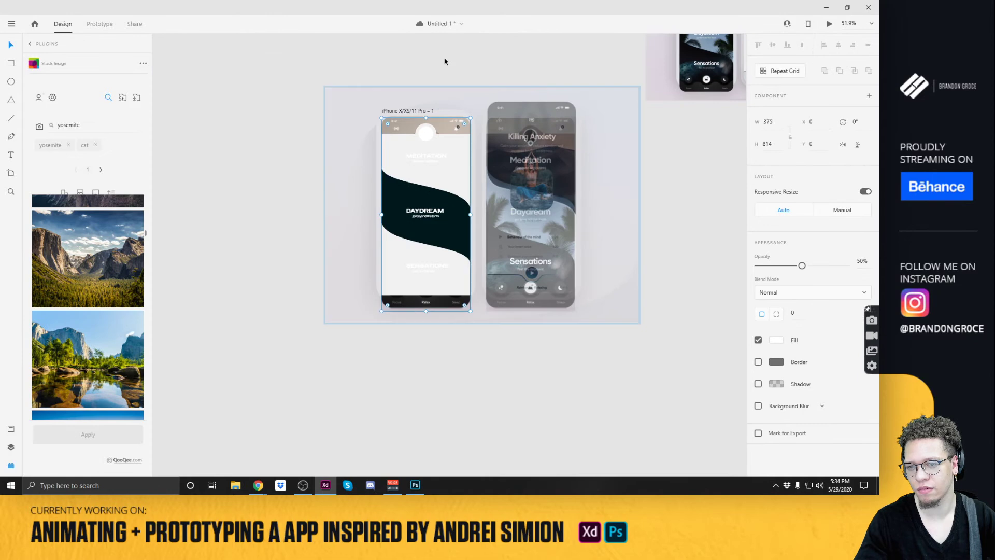
Select the merged top section and reveal its component shapes in the layer hierarchy.
left_click(469, 160)
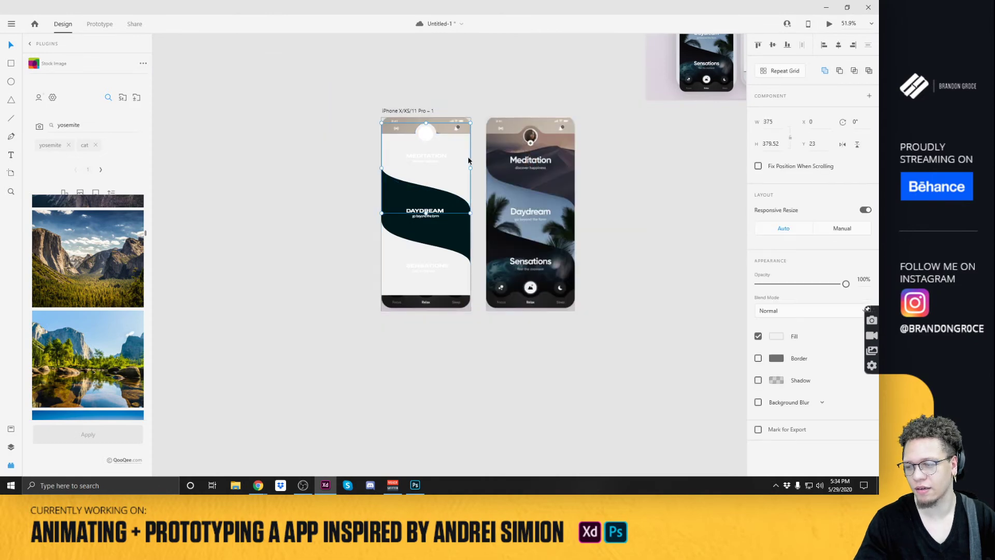
key("ctrl+y")
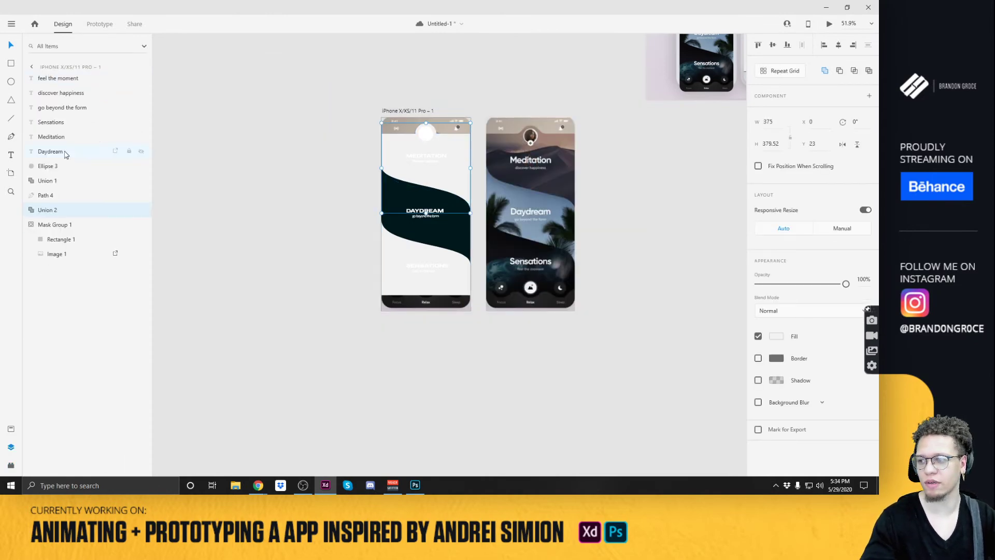
left_click(30, 210)
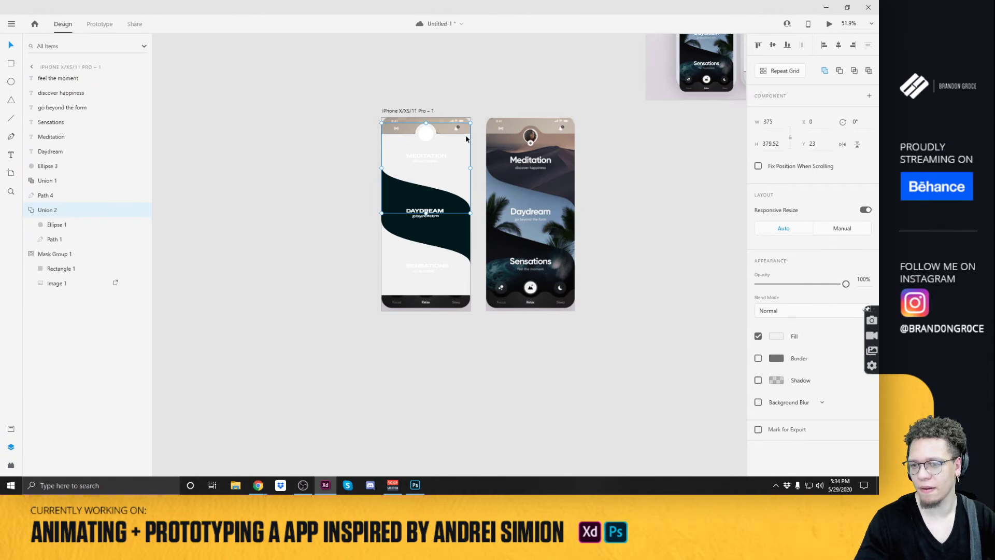
scroll(454, 171, "up", 4)
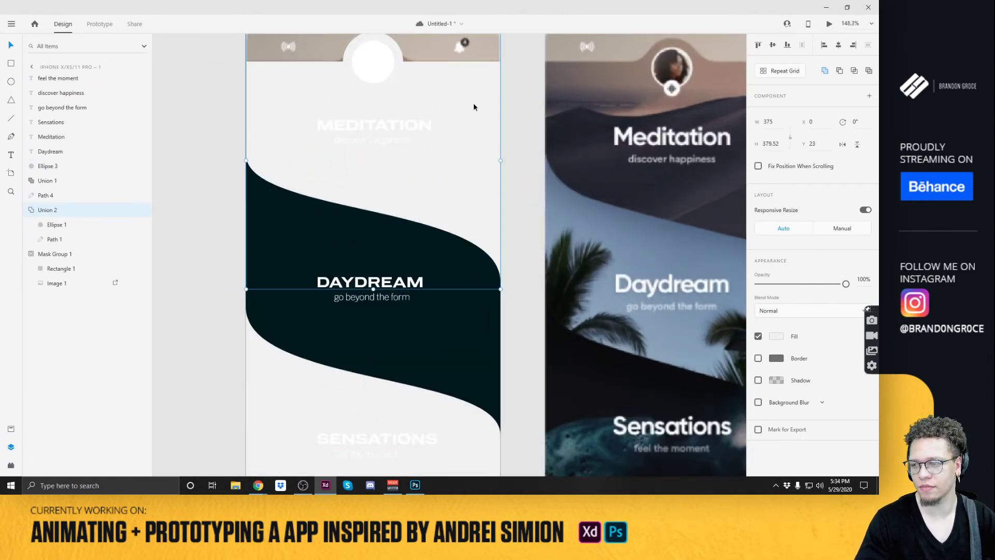
Try to apply the pink-sky Yosemite photo to the merged top section and to its inner wave path with the Stock Image plugin.
key("alt+shift+p")
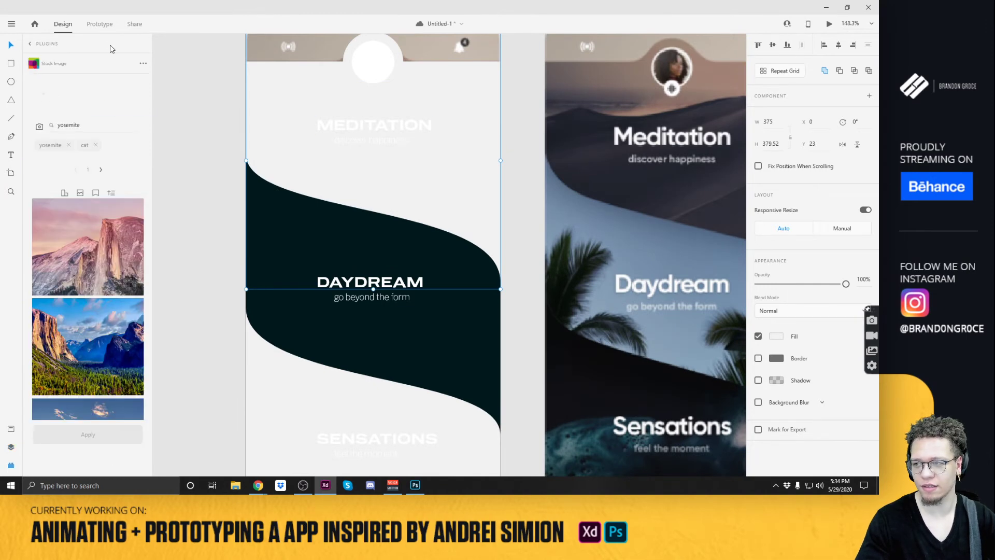
left_click(88, 245)
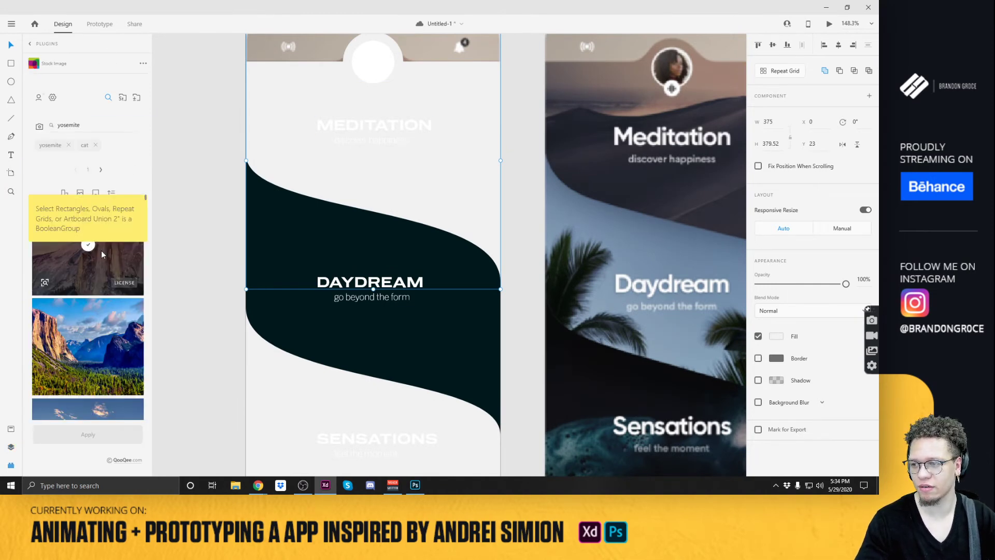
left_click(304, 115)
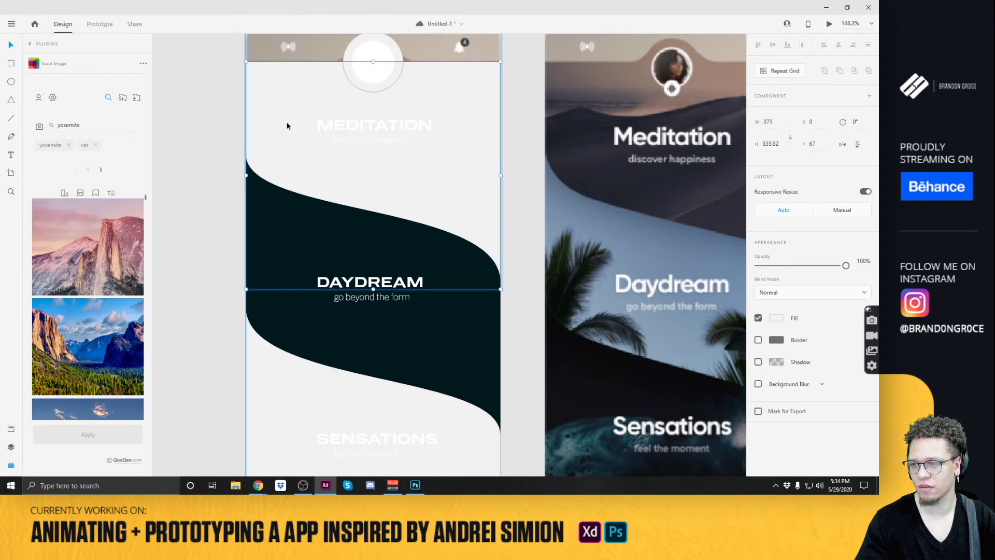
left_click(88, 245)
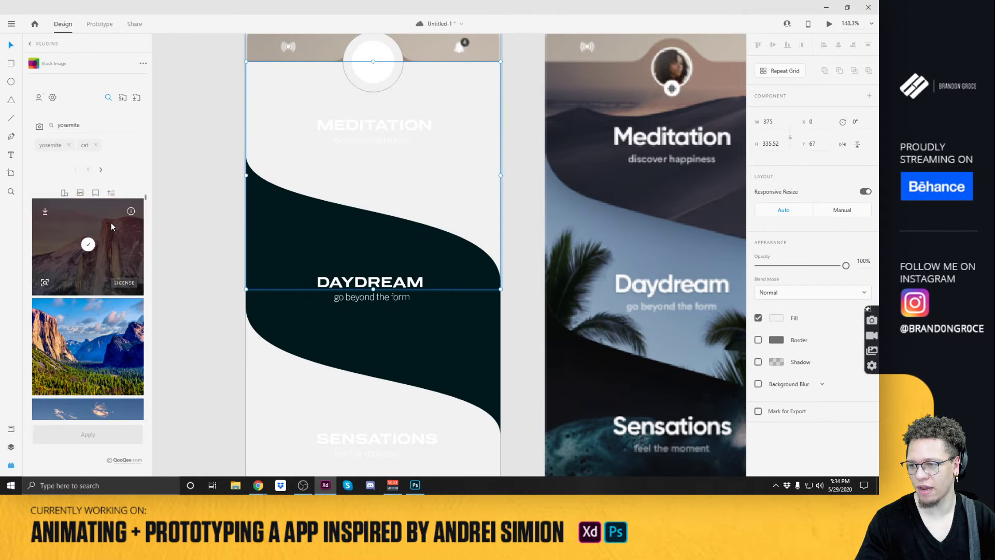
left_click(89, 246)
left_click(180, 160)
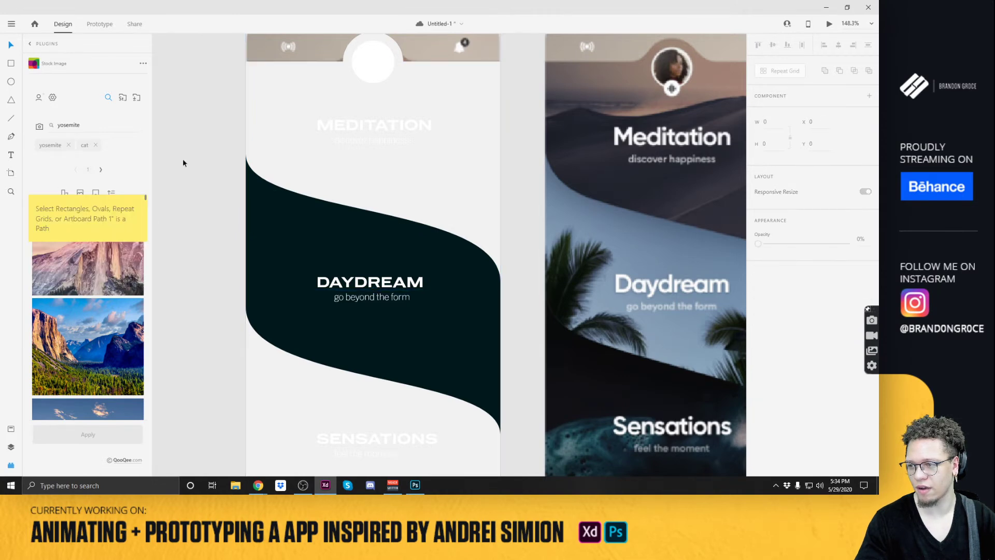
left_click(393, 124)
left_click(419, 107)
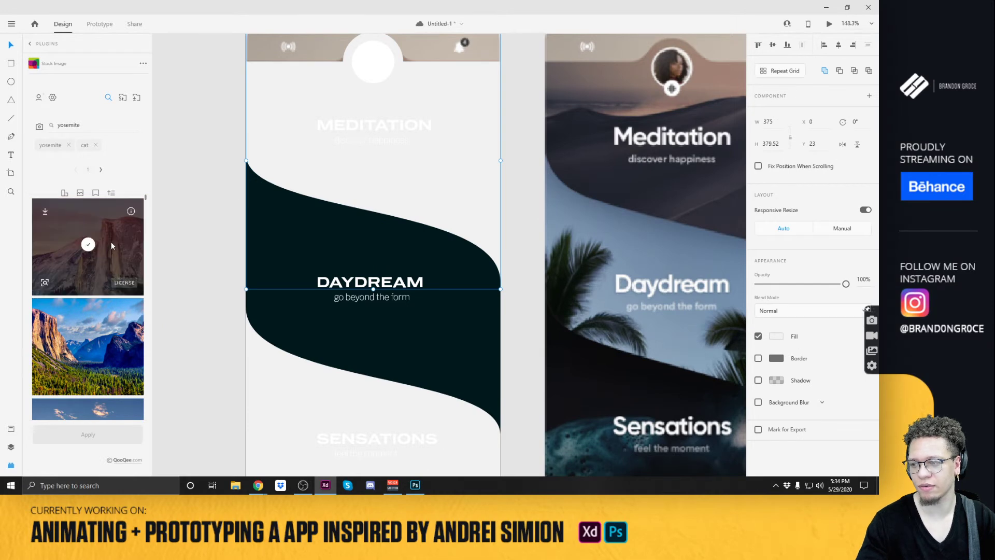
Draw a 259 by 259 square on the empty canvas beside the artboard and fill it with the pink-sky Yosemite photo.
scroll(216, 146, "left", 5)
scroll(216, 147, "up", 1)
key("r")
mouse_move(210, 97)
left_mouse_down()
mouse_move(378, 228)
mouse_move(402, 276)
mouse_move(385, 272)
left_mouse_up()
left_click(88, 434)
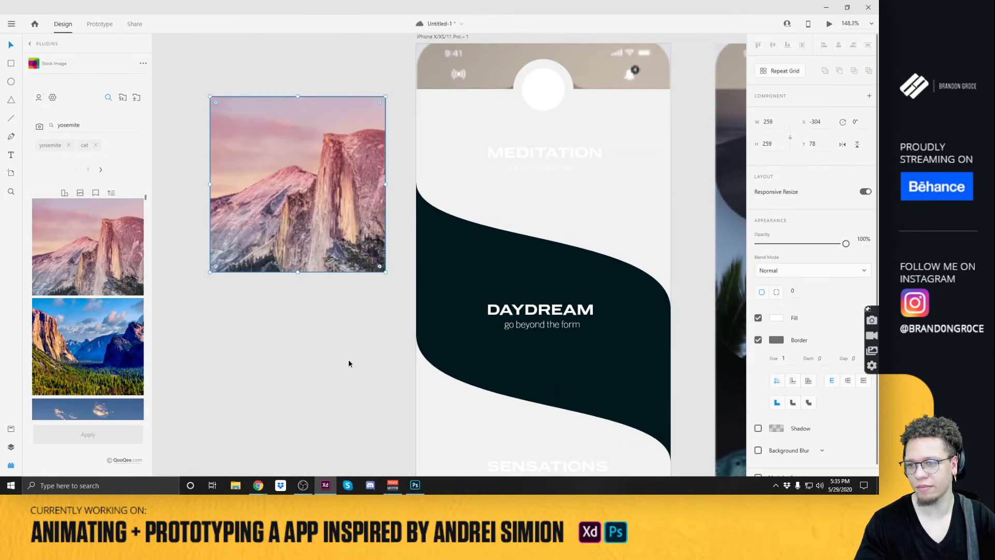
Try the sunset valley photo and the photo of a river with boulders as the square's fill.
scroll(114, 319, "down", 2)
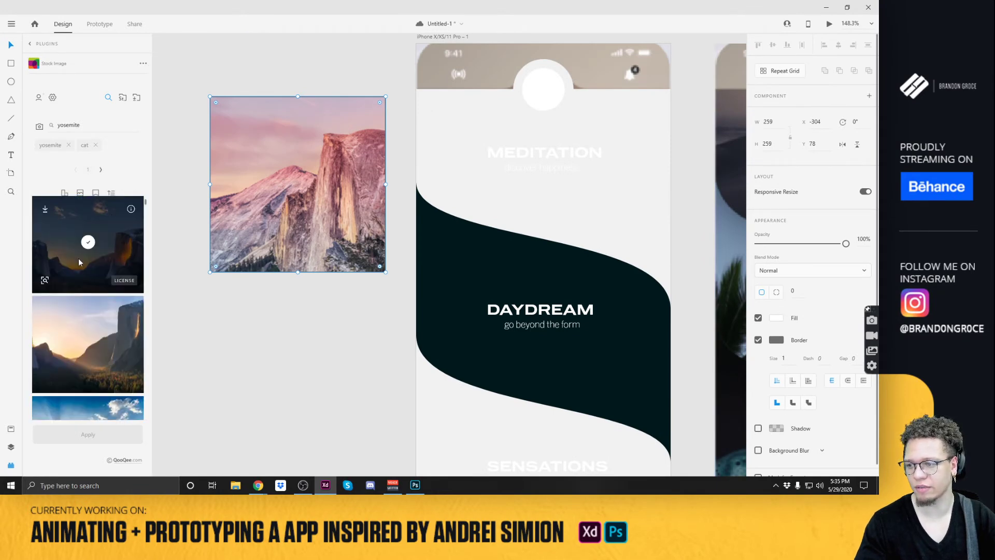
left_click(88, 242)
left_click(88, 434)
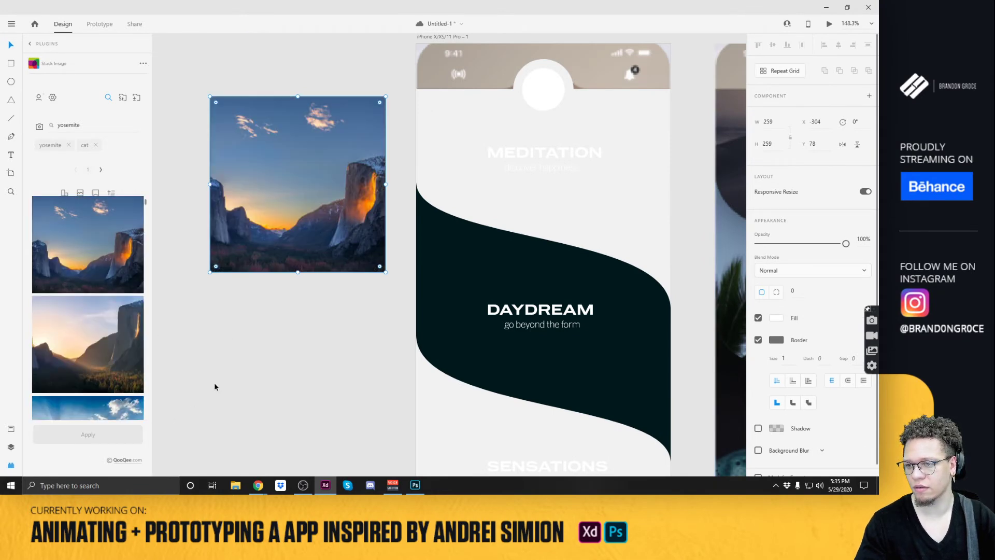
scroll(104, 339, "down", 3)
scroll(104, 344, "down", 3)
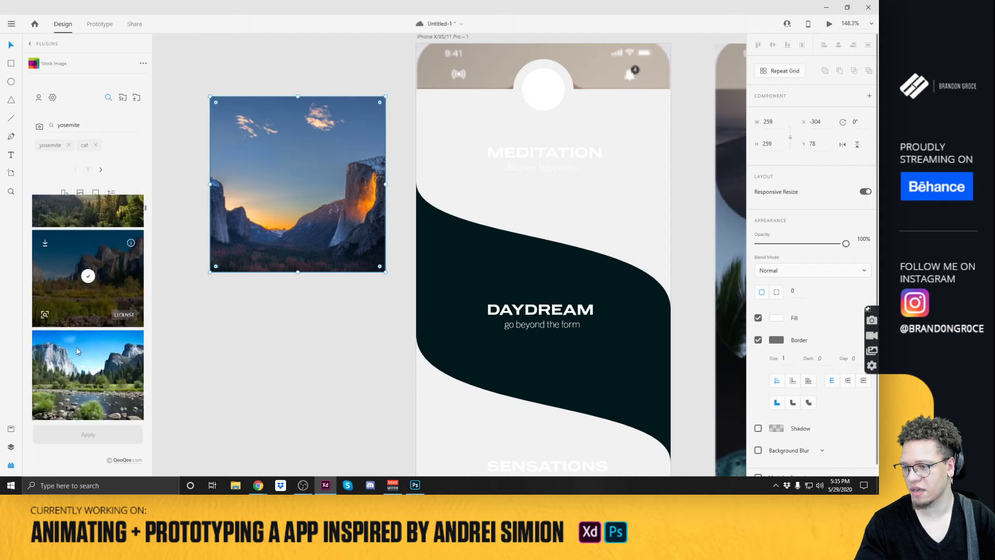
left_click(87, 338)
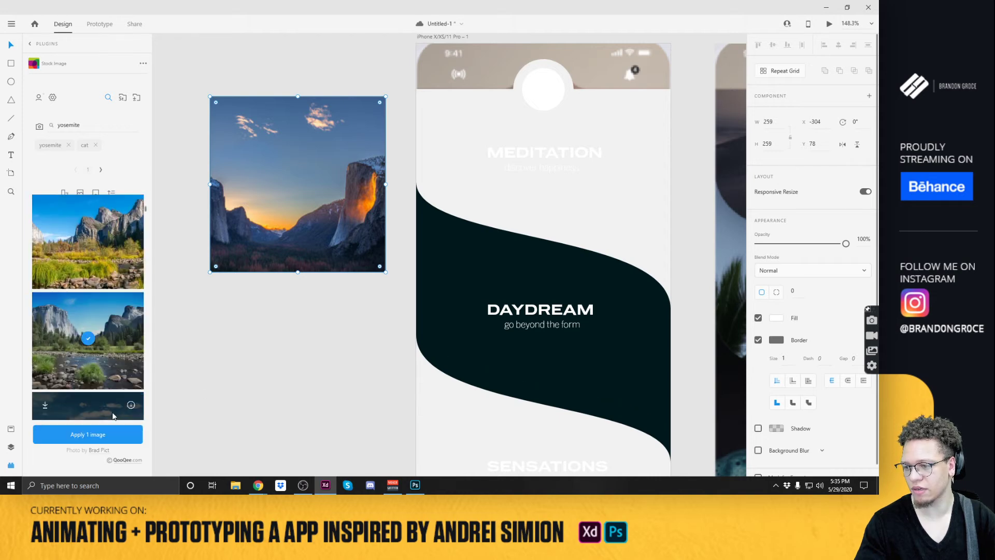
left_click(88, 434)
left_click(273, 340)
Remove the border from the photo-filled square and move it close beside the Meditation artboard.
scroll(284, 314, "down", 5)
left_click_drag(293, 291, 264, 295)
scroll(303, 254, "up", 5)
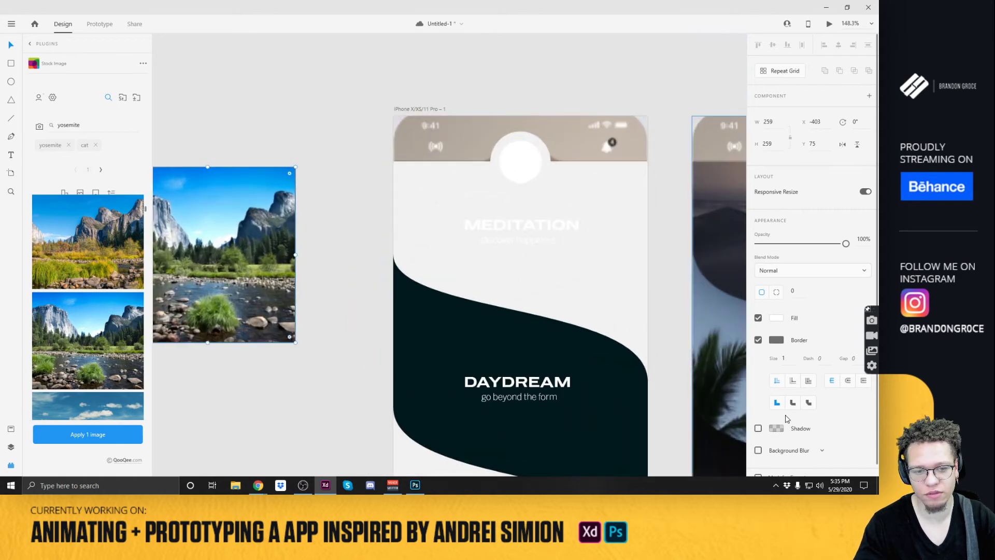
left_click(758, 340)
left_click_drag(228, 212, 327, 196)
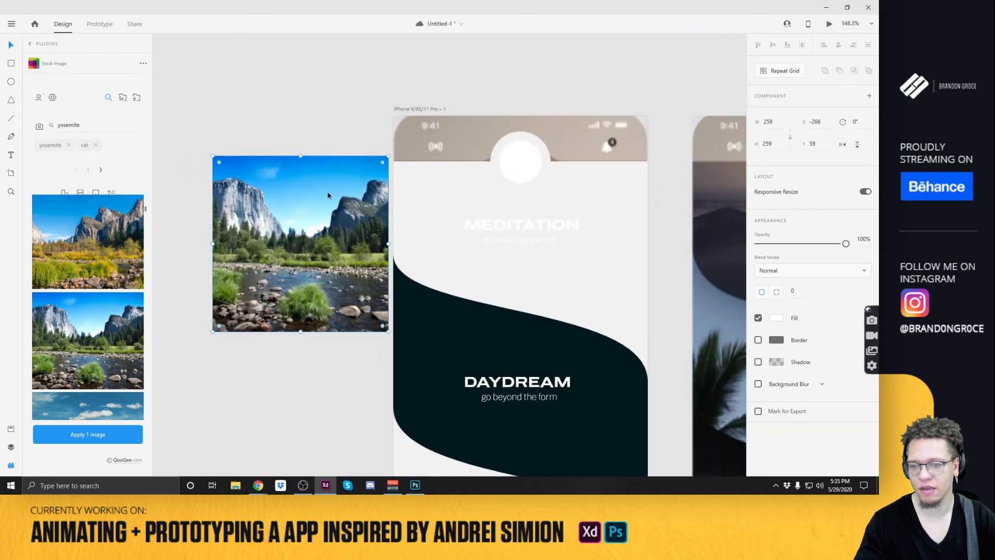
Cut the photo-filled square and paste it inside the merged top section as a component shape, selecting it in the layer hierarchy.
key("Delete")
left_click(438, 197)
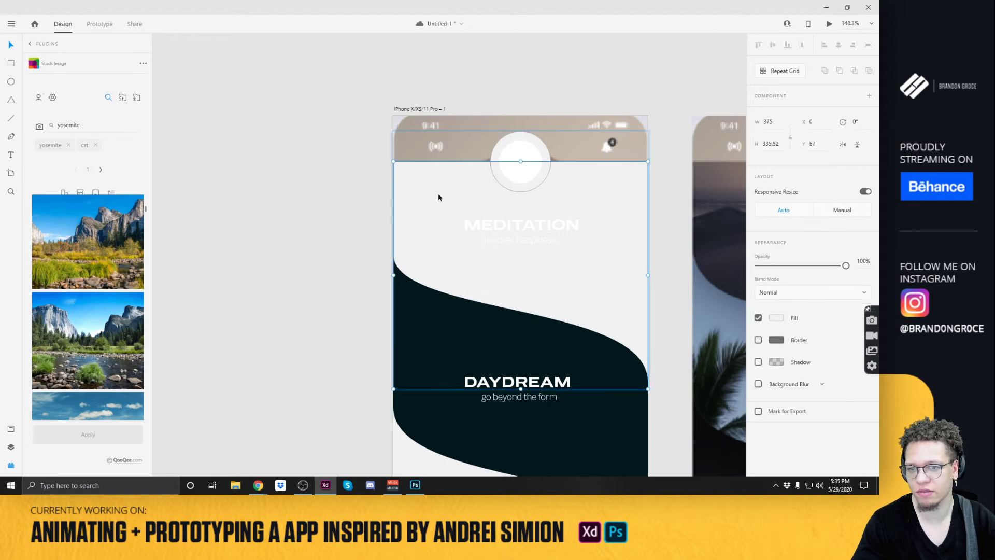
key("Tab")
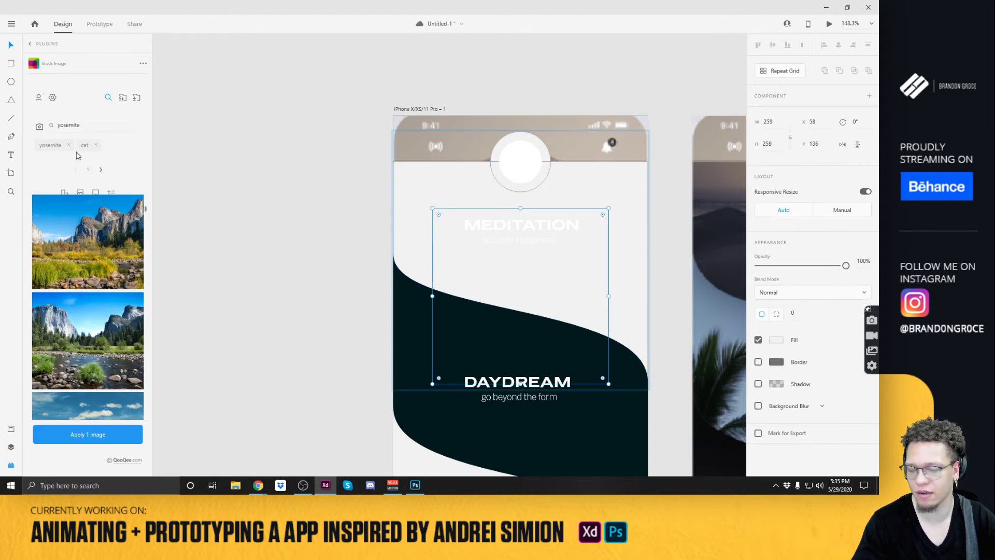
key("ctrl+shift+y")
key("ctrl+y")
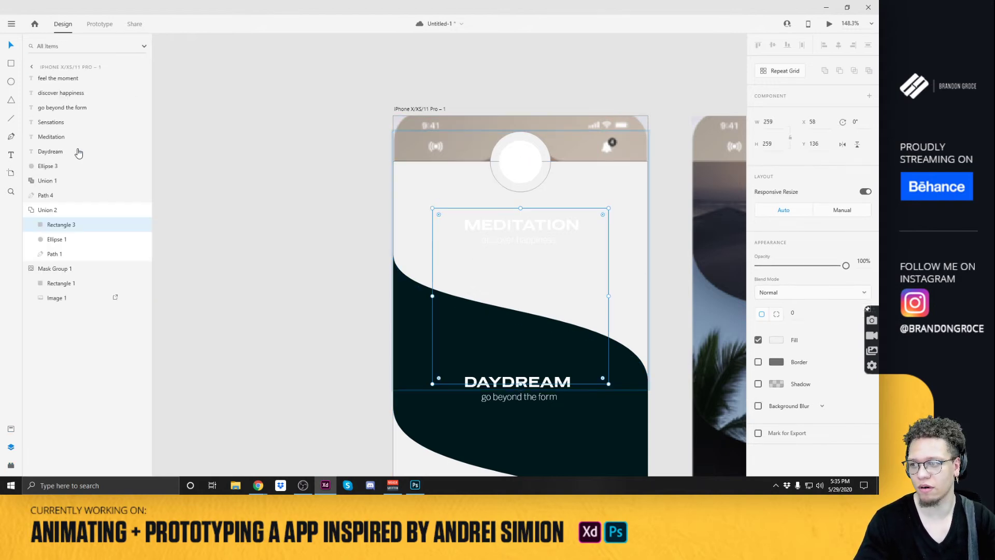
left_click(57, 239)
left_click(61, 226)
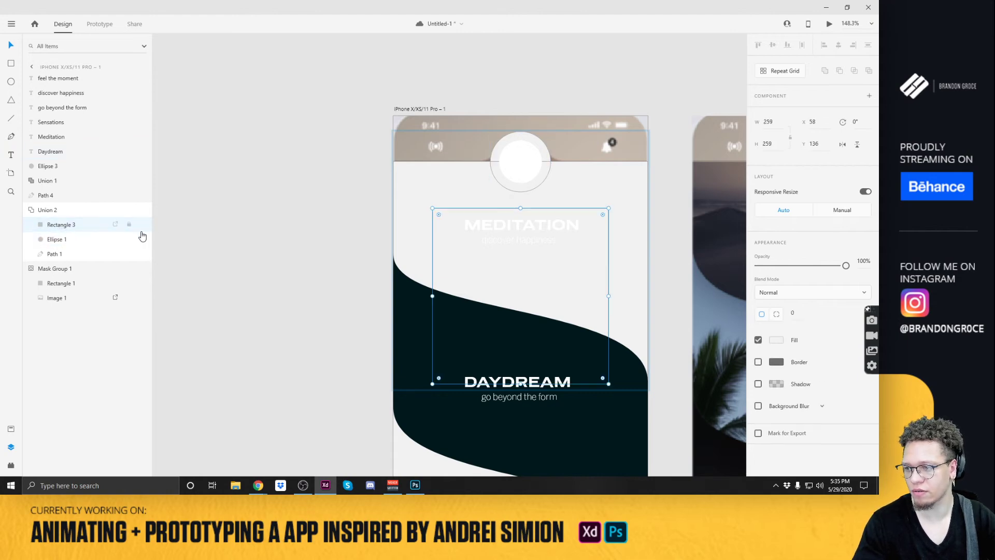
Apply the Yosemite valley photo with the green forest floor to the square inside the merged top section.
left_click(11, 465)
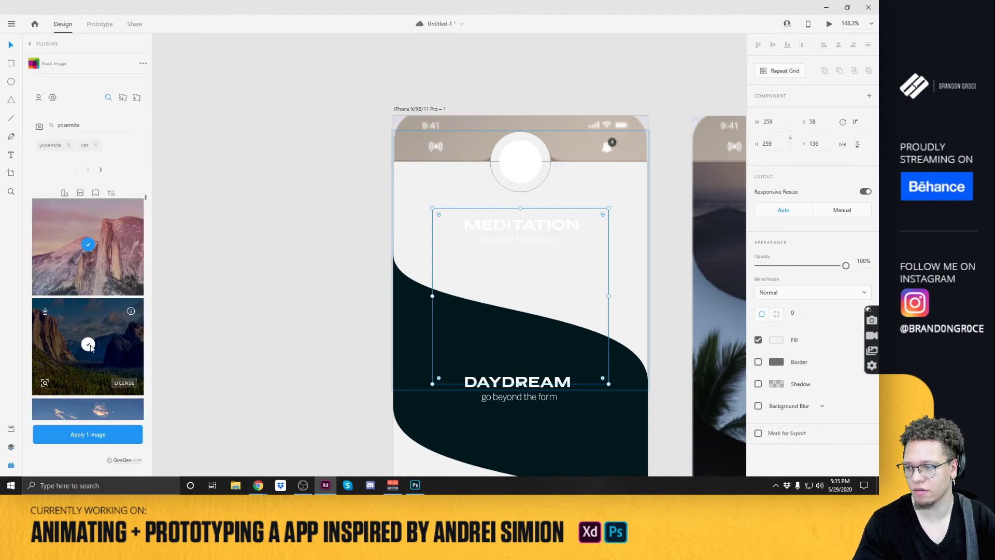
scroll(102, 332, "down", 1)
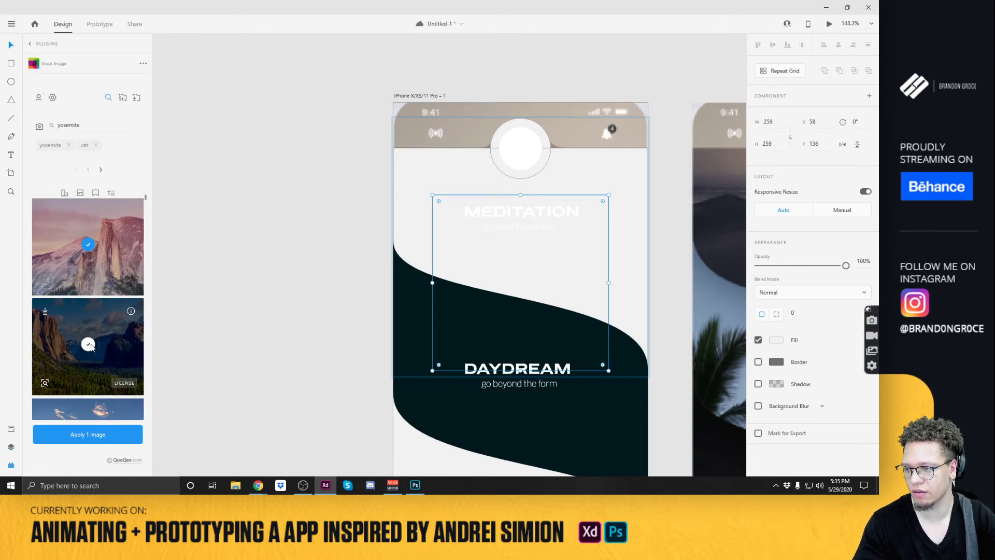
left_click(89, 345)
left_click(115, 435)
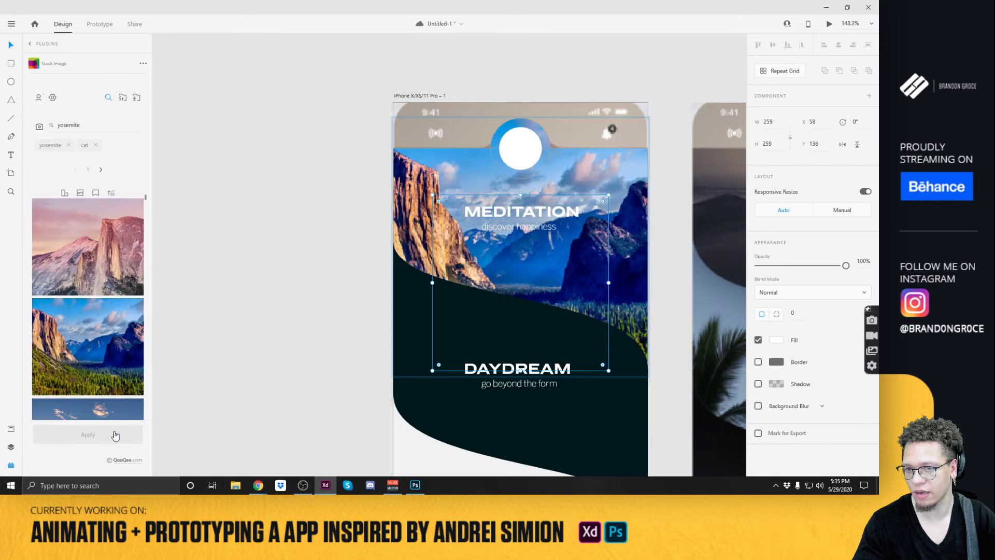
key("alt+Tab")
key("alt+Tab")
left_click(276, 204)
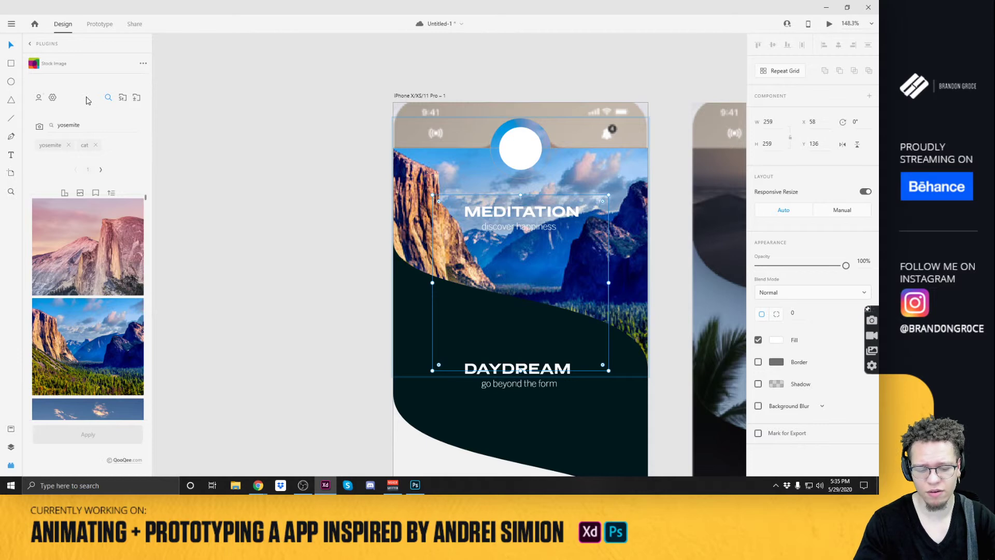
Show the layer hierarchy and toggle the merged top section's visibility off and on to check the photo fill.
key("ctrl+shift+y")
key("ctrl+y")
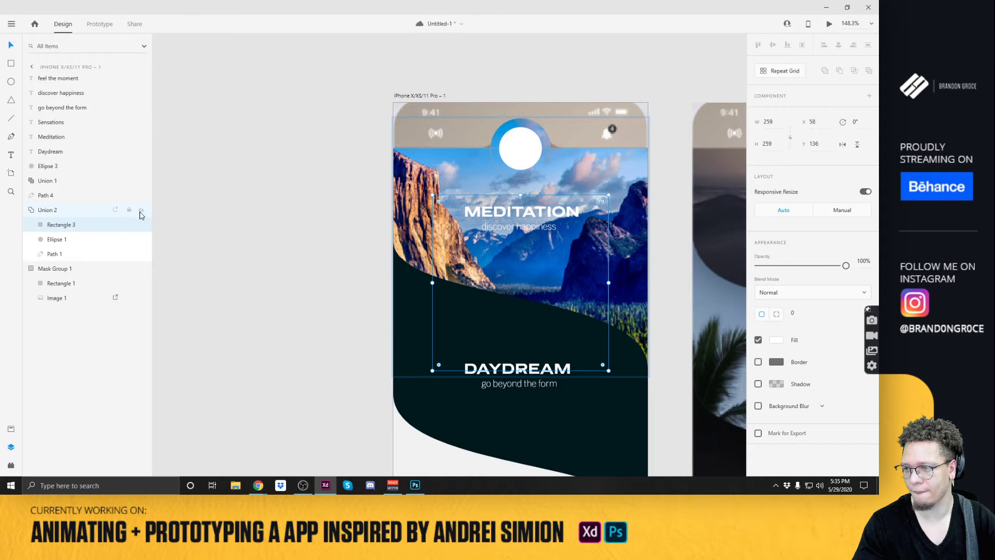
left_click(142, 210)
left_click(141, 210)
left_click(142, 210)
left_click(142, 210)
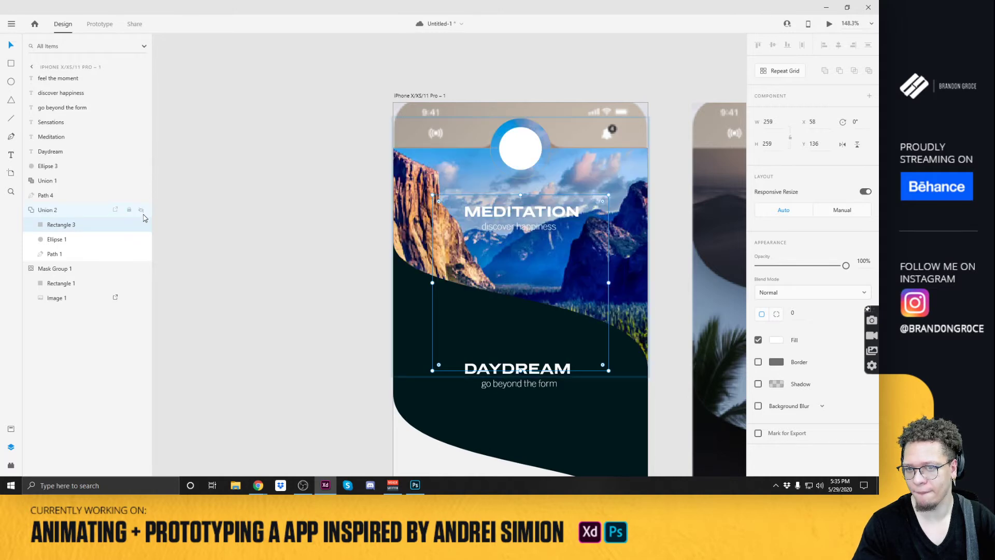
Examine the circle and wave path inside the merged top section up close to check how the photo fills them.
left_click(72, 239)
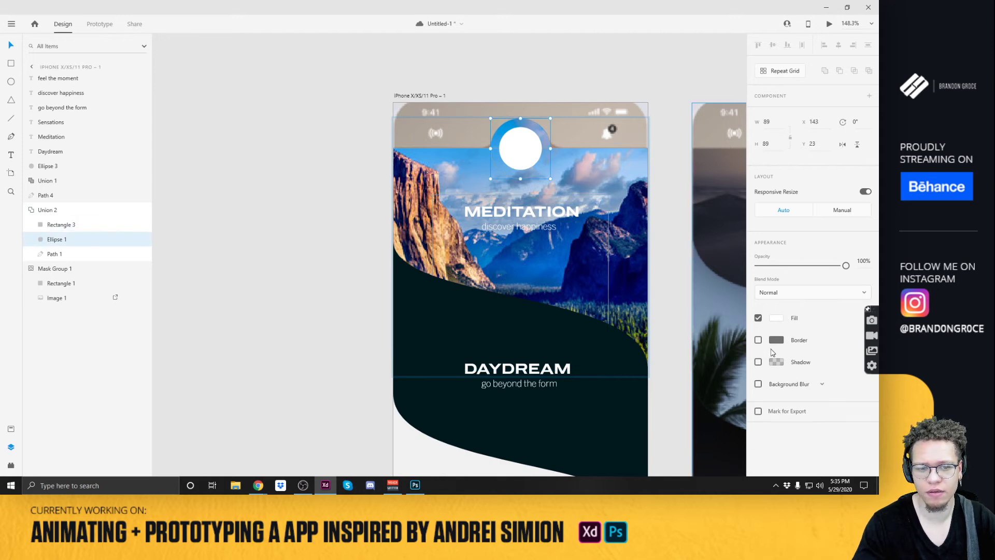
scroll(539, 167, "up", 6)
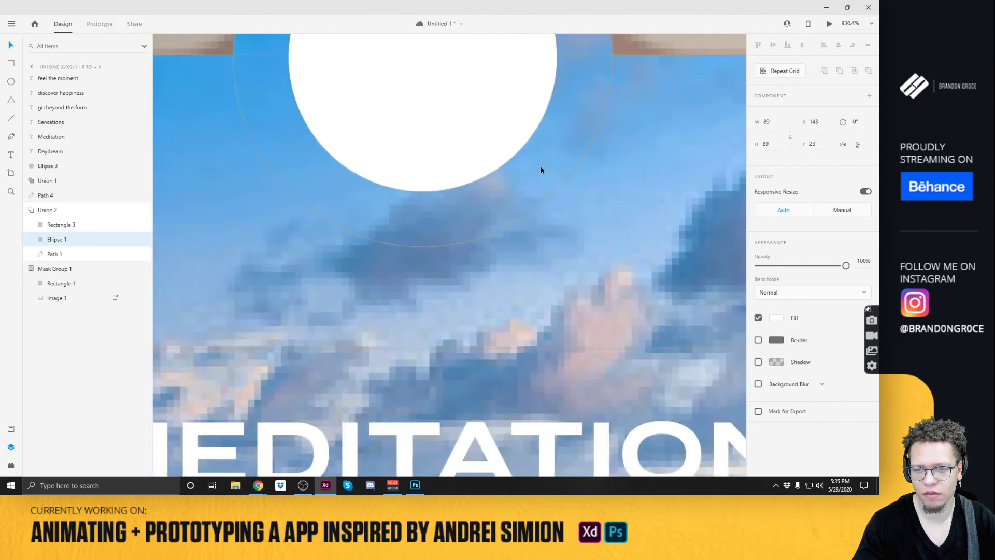
left_click(548, 180)
scroll(664, 236, "down", 6)
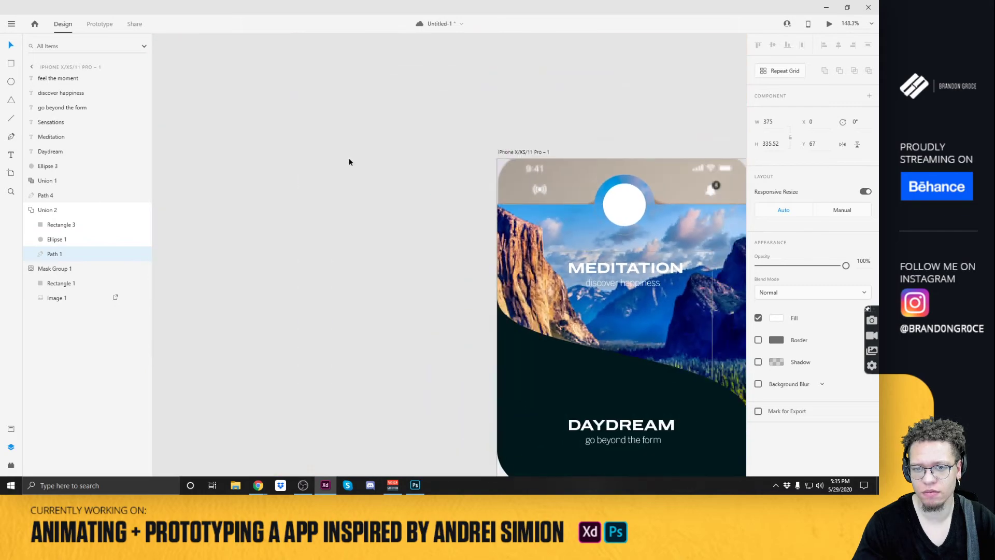
left_click(347, 161)
scroll(539, 231, "right", 5)
scroll(539, 230, "down", 2)
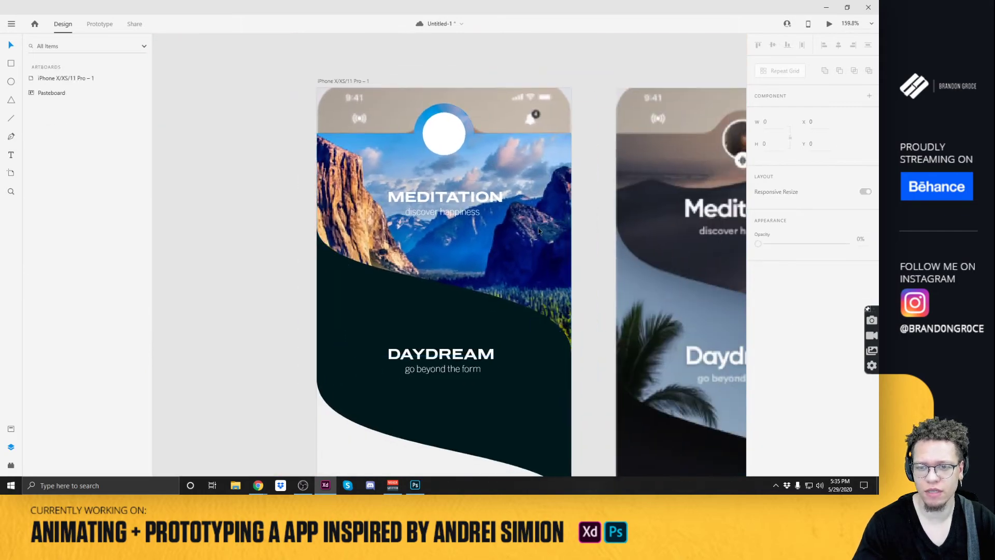
scroll(539, 231, "up", 4)
scroll(539, 228, "down", 3)
Delete the helper square, Rectangle 3, from inside the merged top section.
left_click(543, 221)
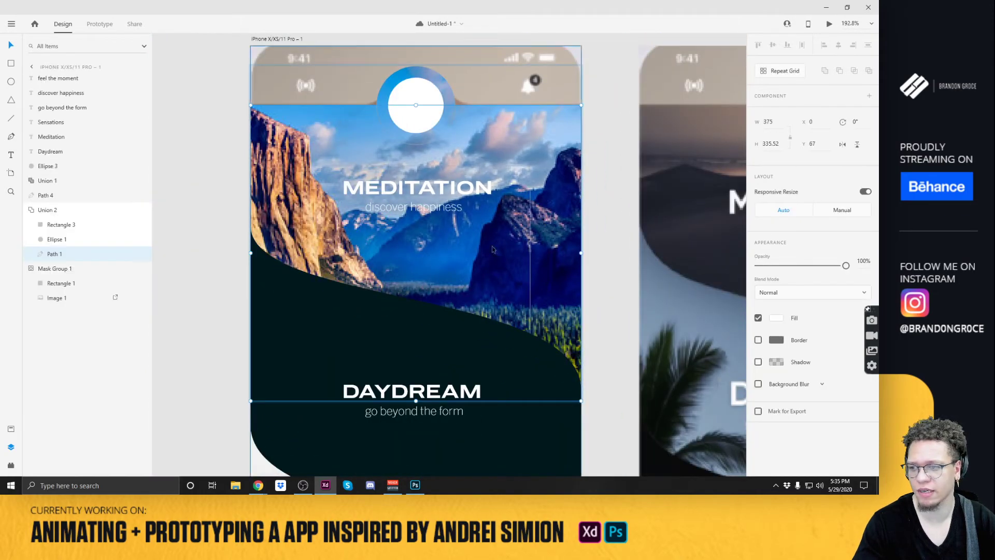
left_click(63, 226)
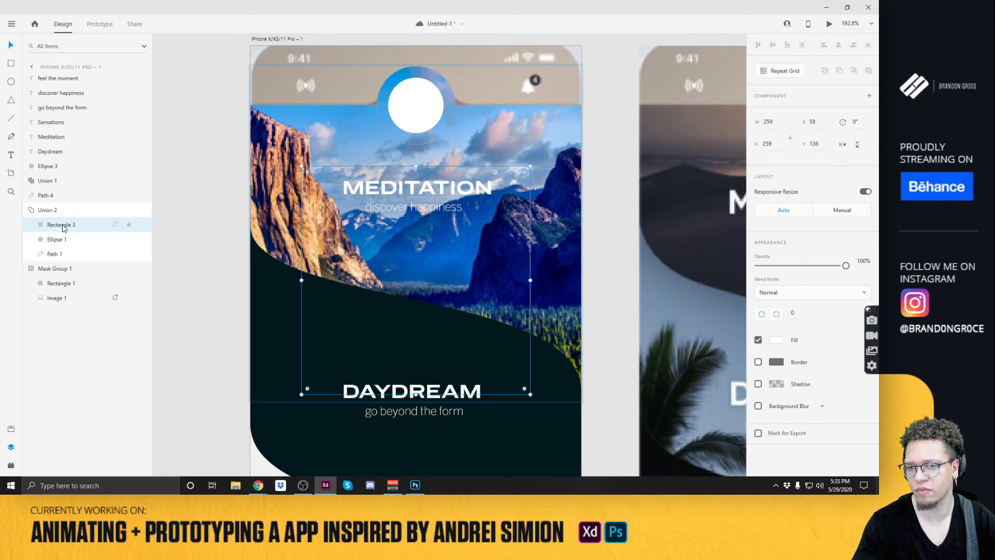
key("Delete")
left_click(59, 226)
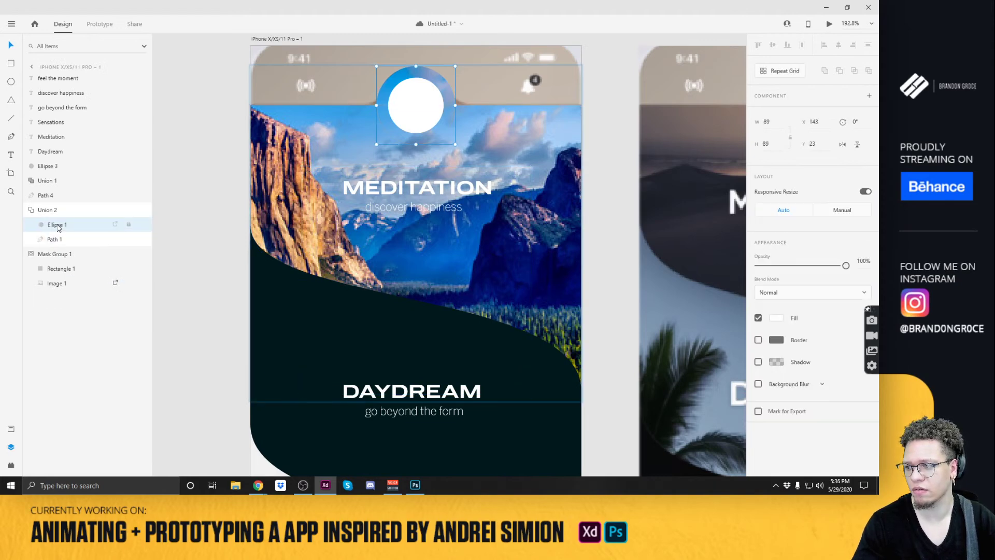
Try to scale down the photo fill inside the merged top section, leave fill editing and reselect the section.
left_click(55, 198)
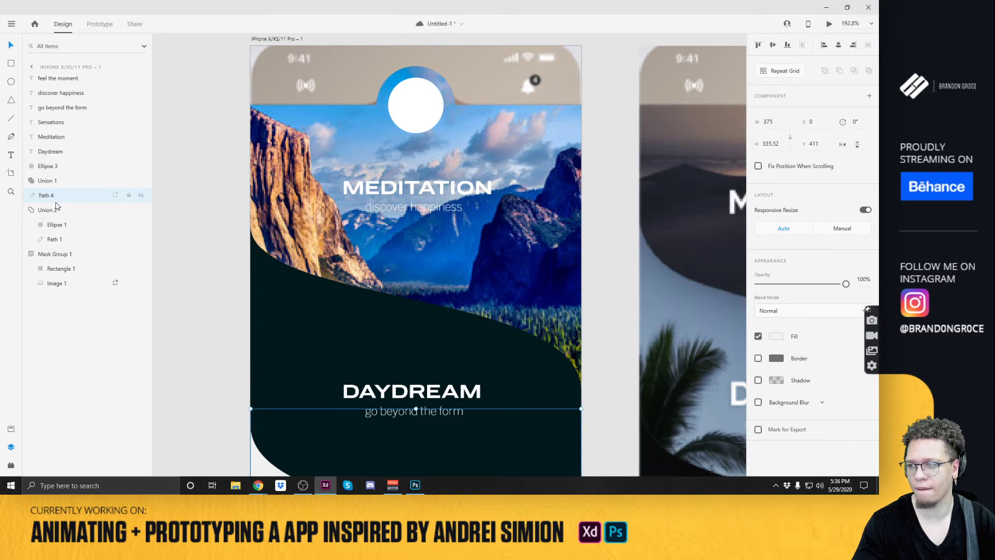
left_click(49, 210)
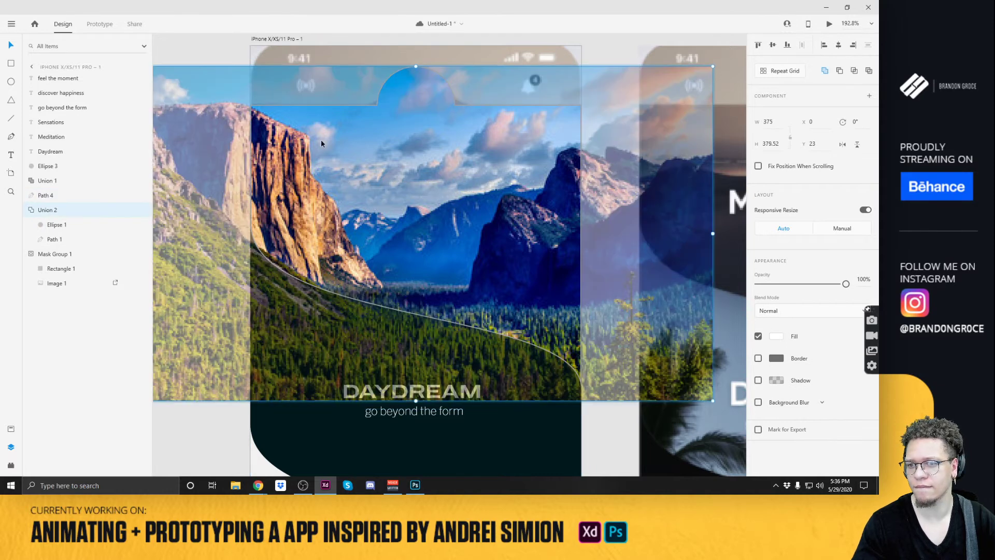
scroll(264, 313, "down", 3)
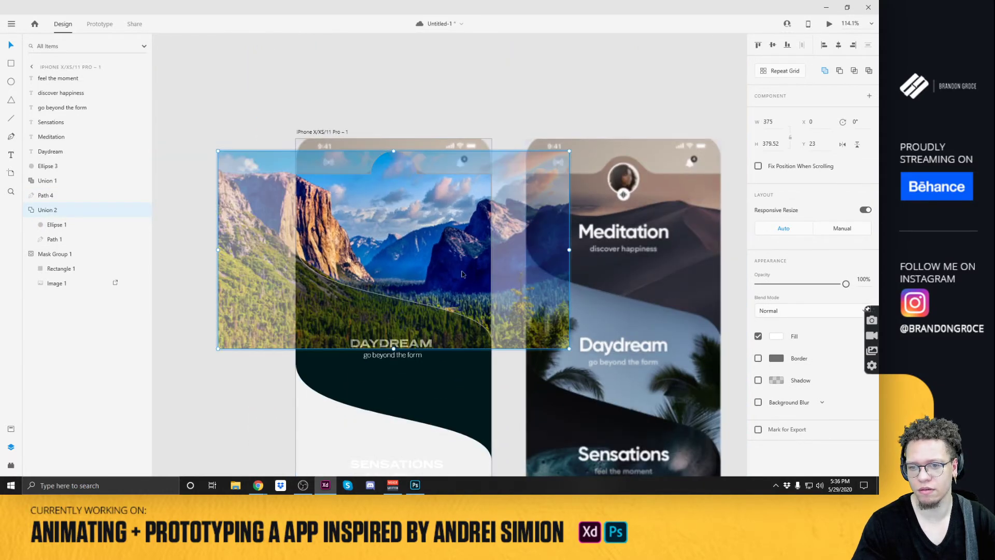
mouse_move(568, 350)
left_mouse_down()
mouse_move(500, 311)
mouse_move(572, 360)
mouse_move(556, 355)
left_mouse_up()
left_click_drag(556, 158, 518, 147)
left_click(505, 79)
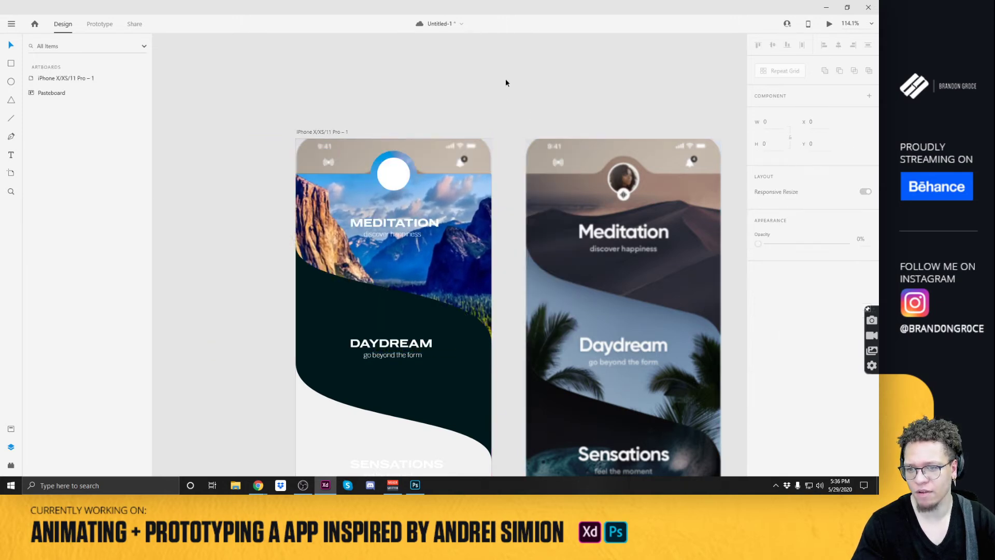
left_click(461, 223)
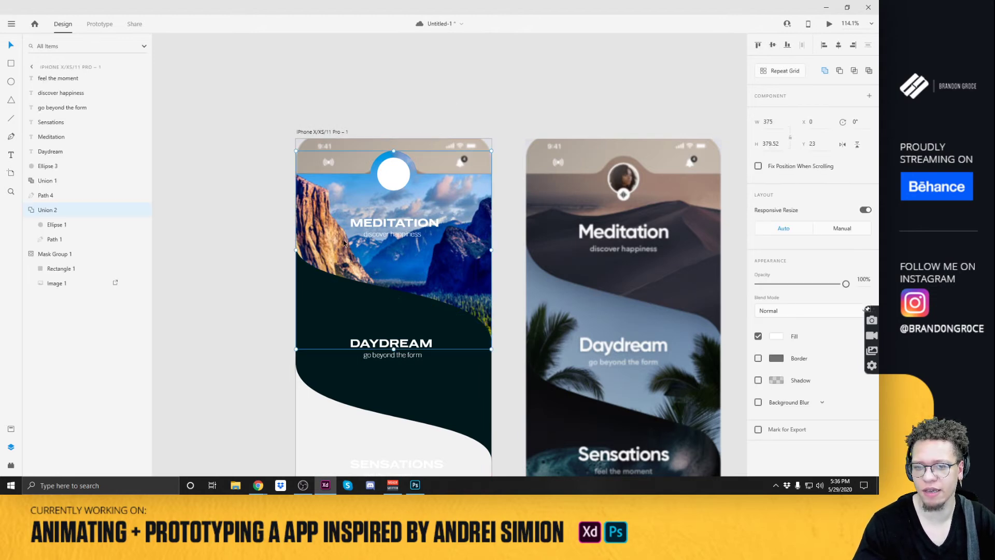
Deselect the merged section, switch to Prototype mode, show the Stock Image plugin and save the document.
key("Escape")
scroll(351, 228, "up", 3)
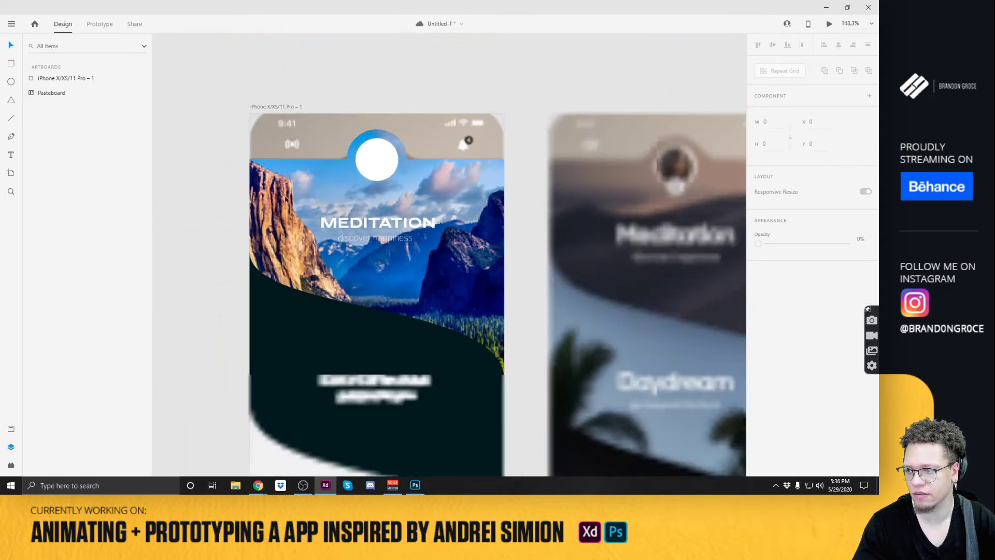
left_click_drag(200, 103, 424, 110)
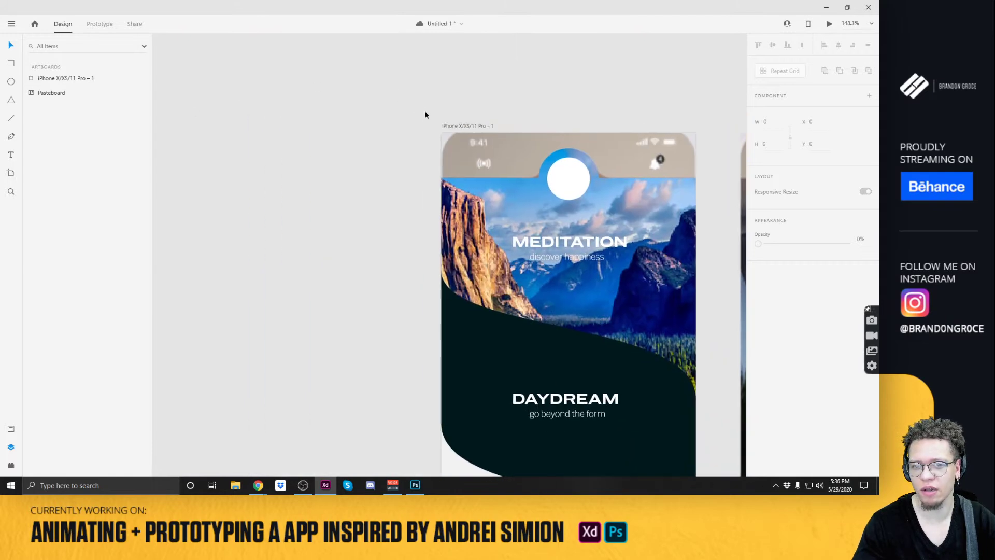
left_click(101, 24)
key("ctrl+shift+p")
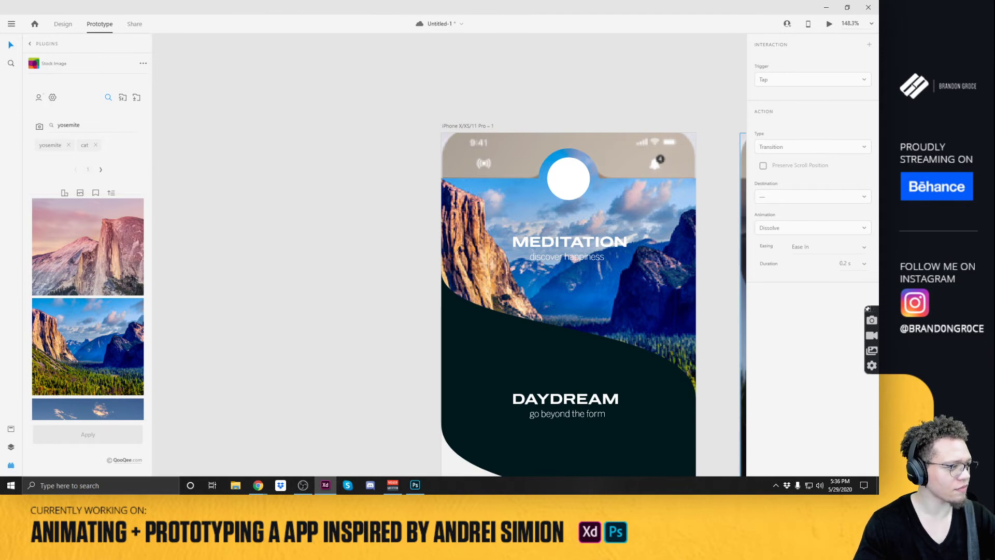
key("ctrl+s")
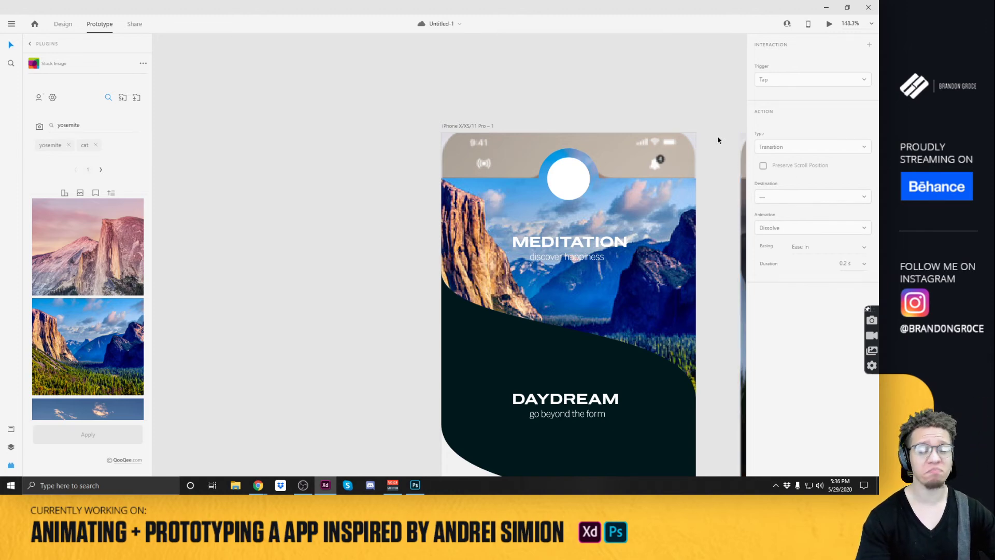
Select the merged top section and check the Stock Image plugin's image quality setting.
left_click_drag(665, 95, 499, 65)
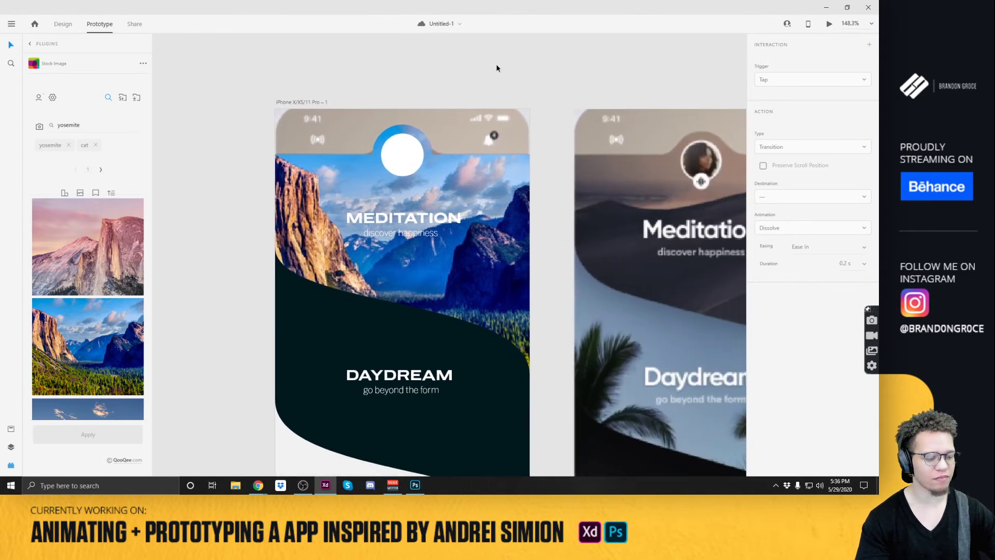
left_click_drag(181, 79, 274, 104)
left_click(415, 193)
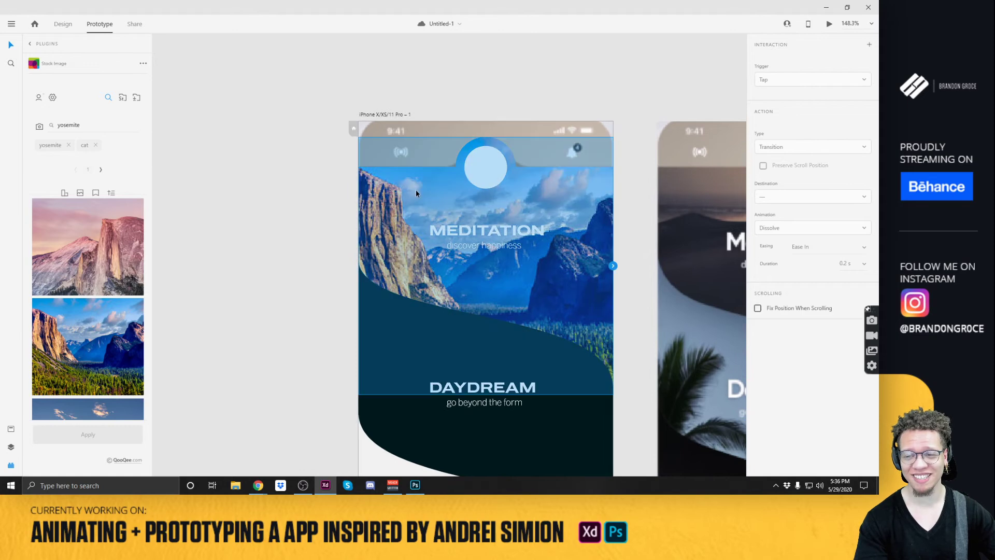
left_click(52, 98)
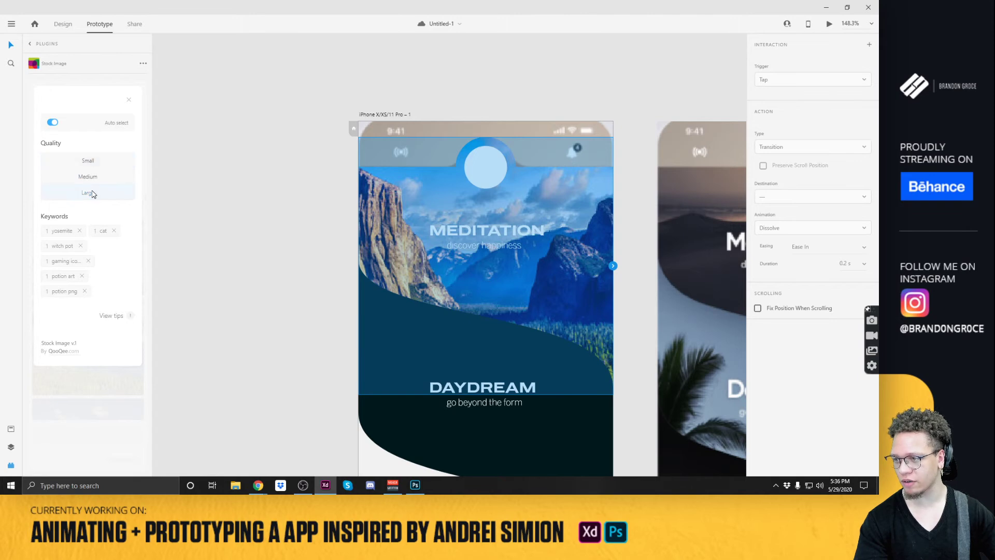
left_click(129, 100)
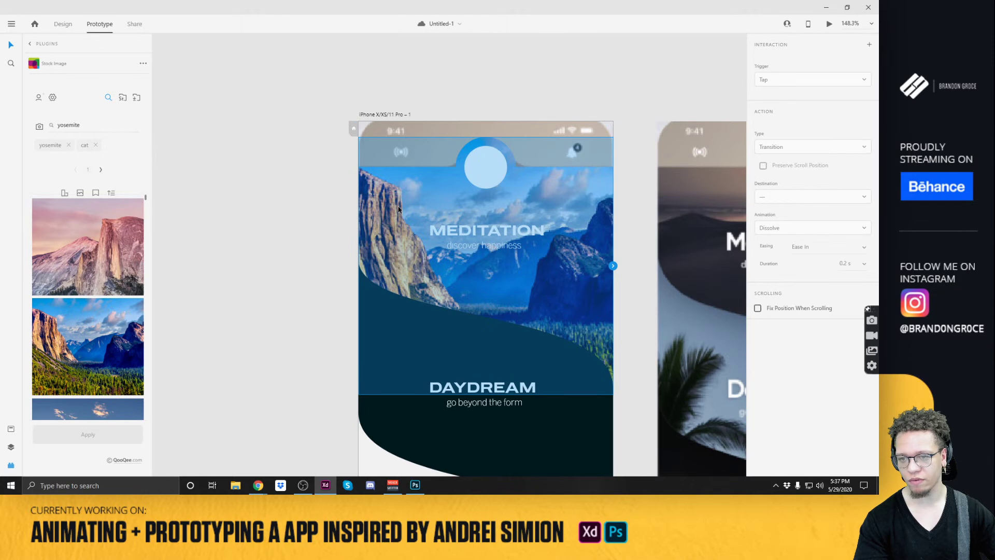
Return to Design mode and try to choose the Yosemite valley photo for the merged top section.
left_click(62, 24)
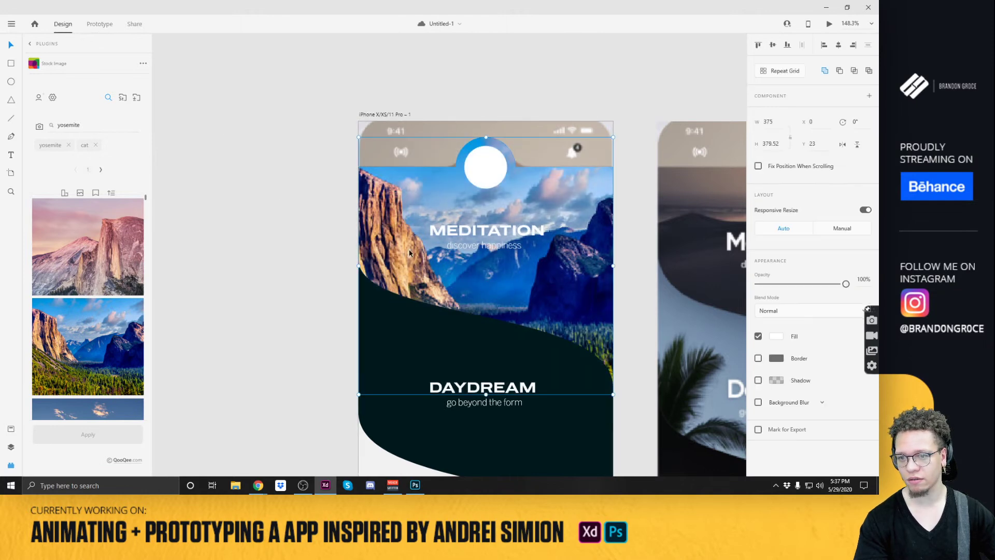
left_click(91, 344)
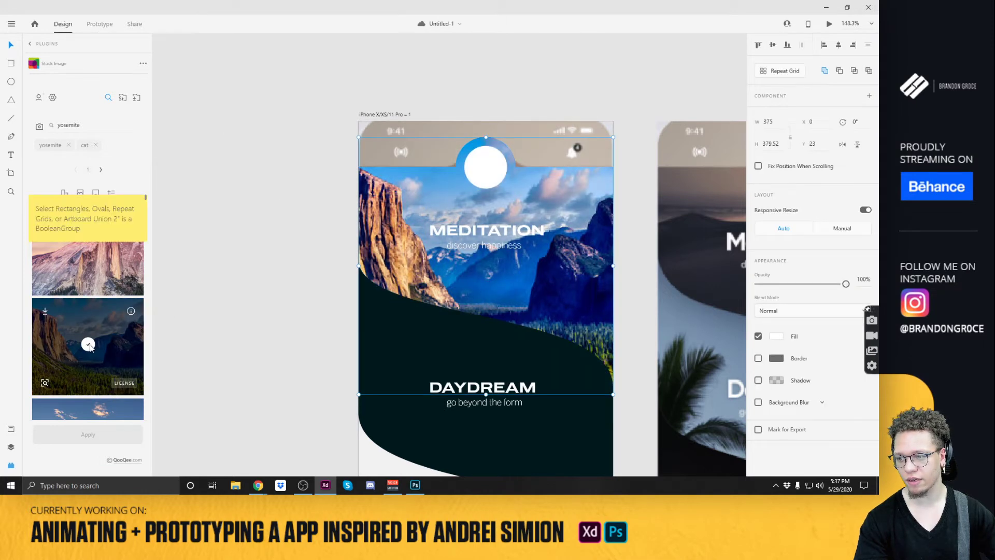
left_click(276, 267)
left_click(409, 201)
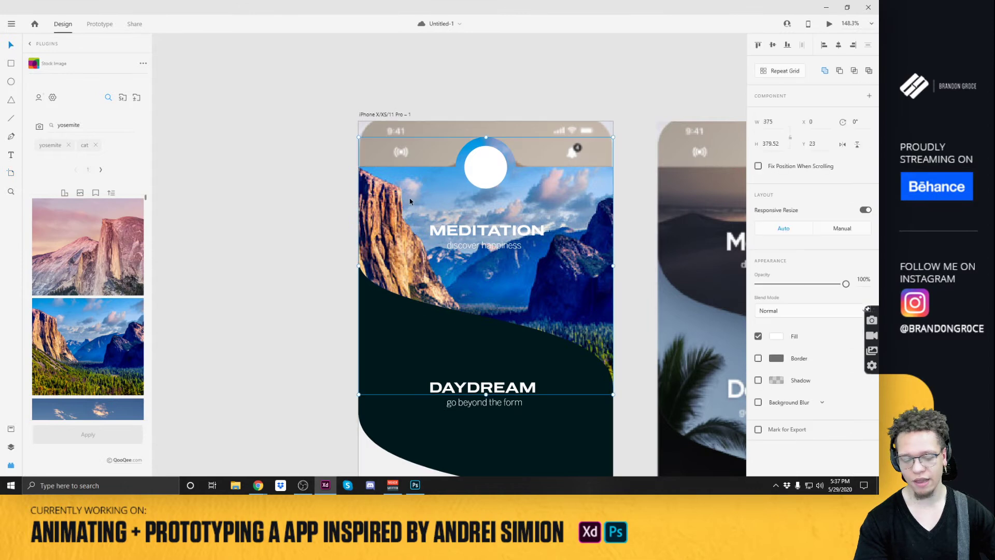
Select Ellipse 1 inside Union 2 in the layer hierarchy and apply the Yosemite valley stock photo to it.
left_click(11, 447)
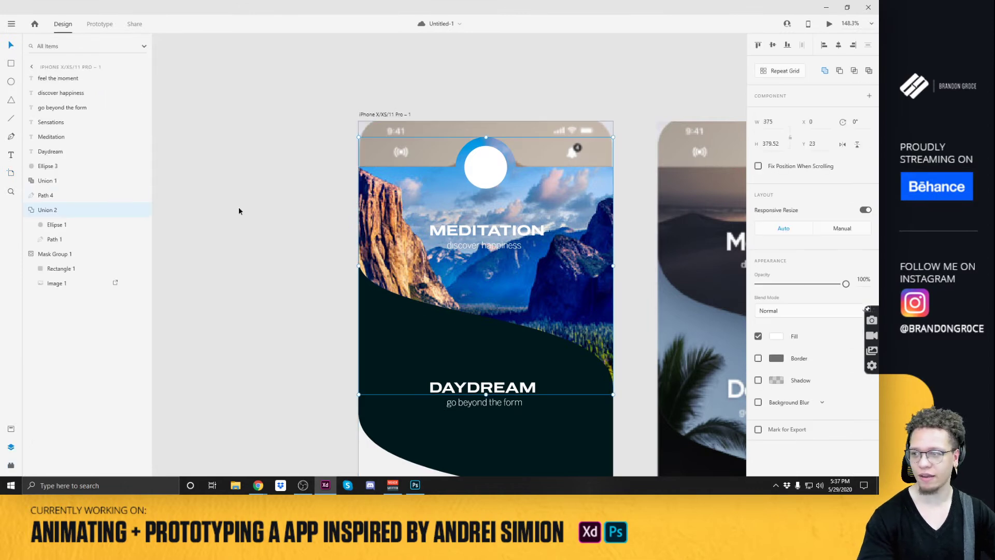
left_click(56, 225)
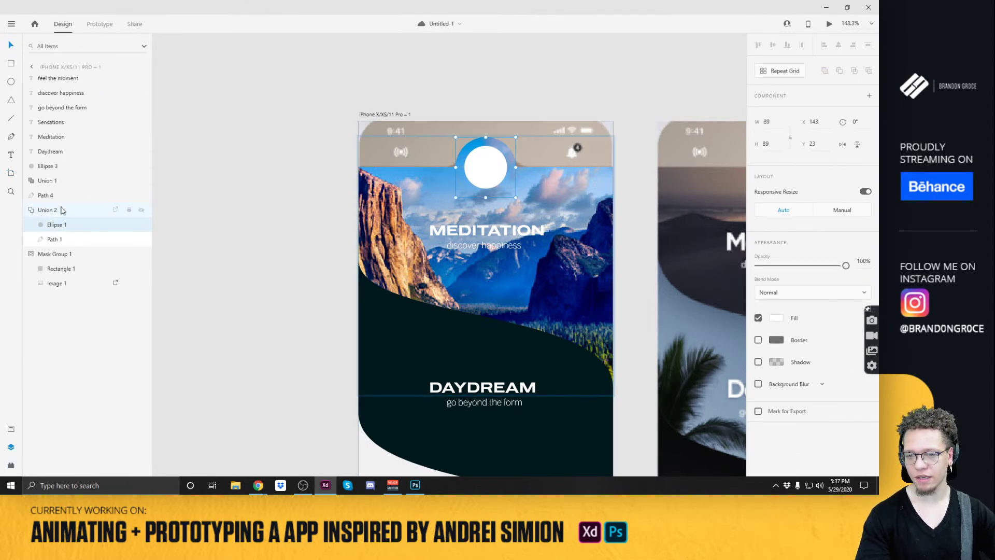
left_click(11, 465)
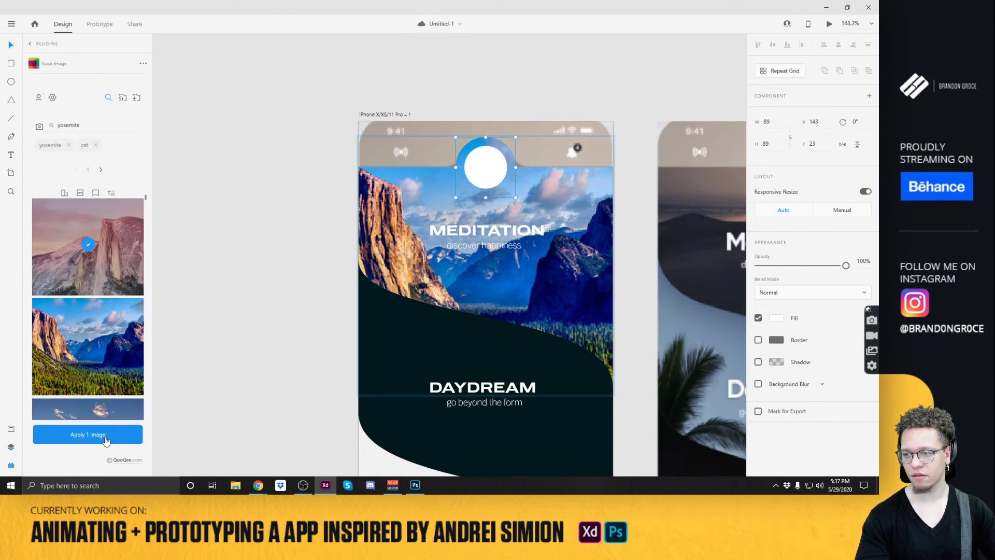
left_click(89, 344)
left_click(103, 435)
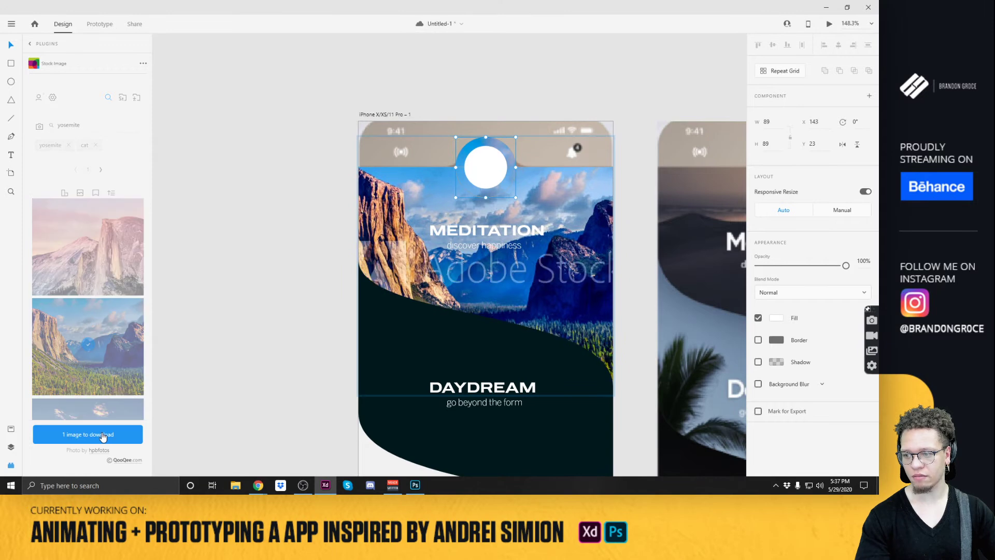
Inspect the newly applied photo fill inside the merged top section and clear the selection.
left_click(405, 233)
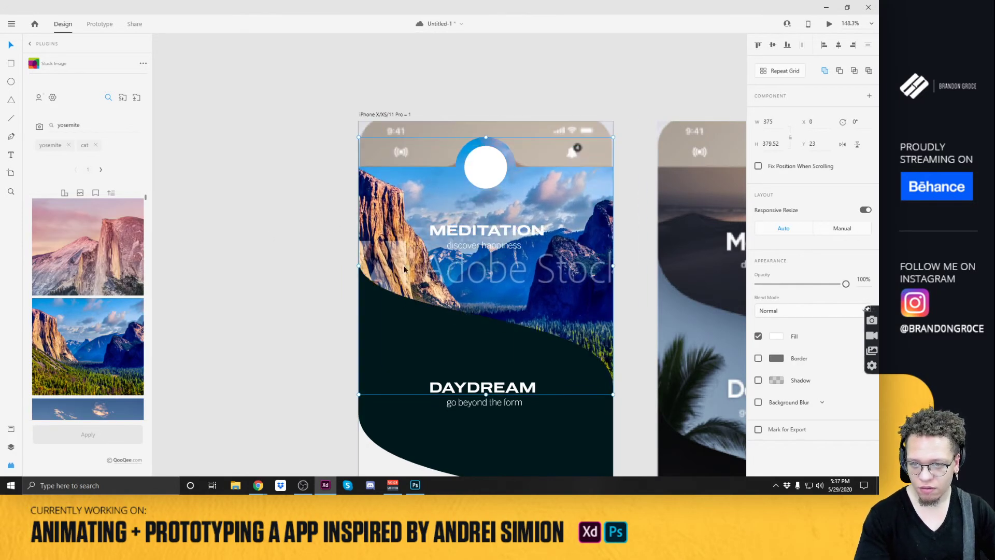
double_click(405, 268)
left_click(297, 94)
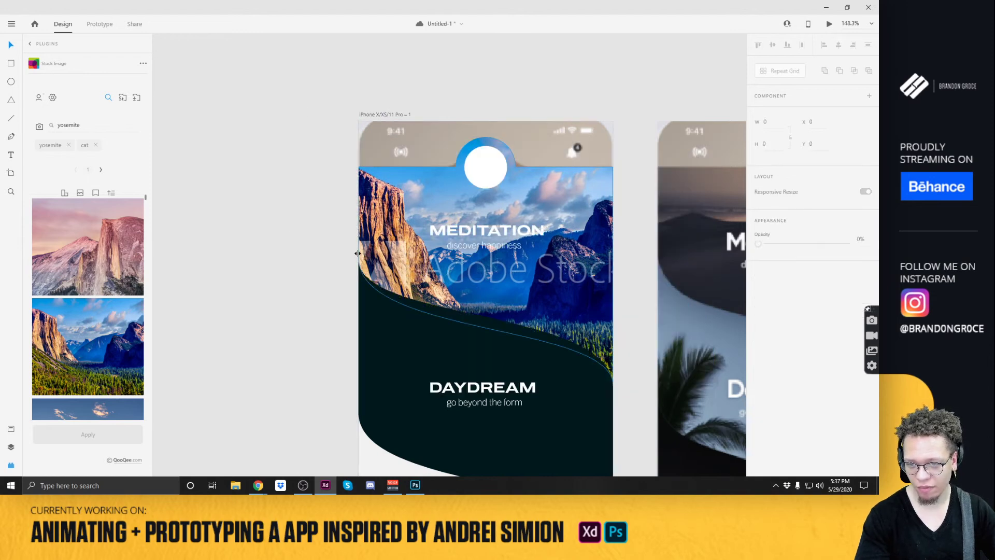
Review the Stock Image plugin's settings, switch to its other image view and save the document.
left_click(52, 98)
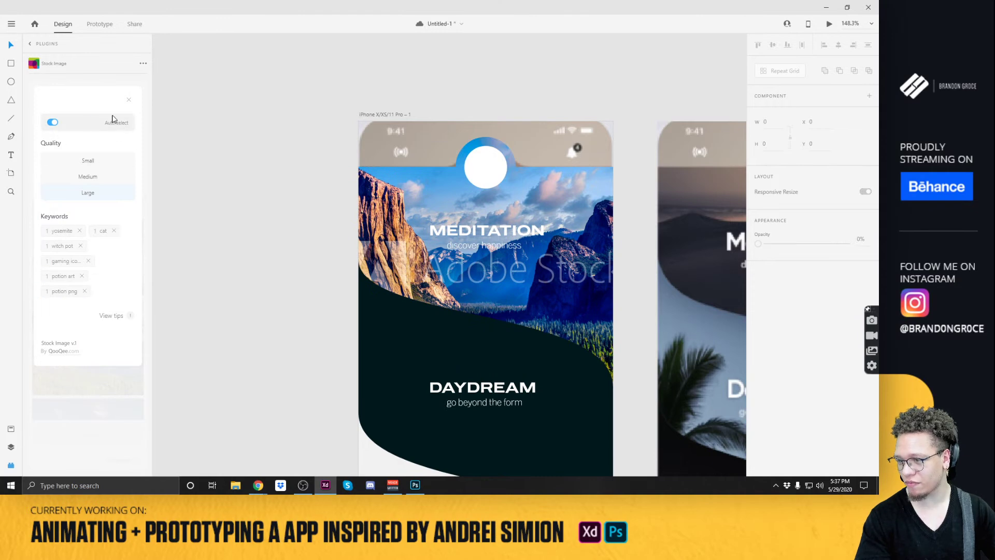
left_click(130, 100)
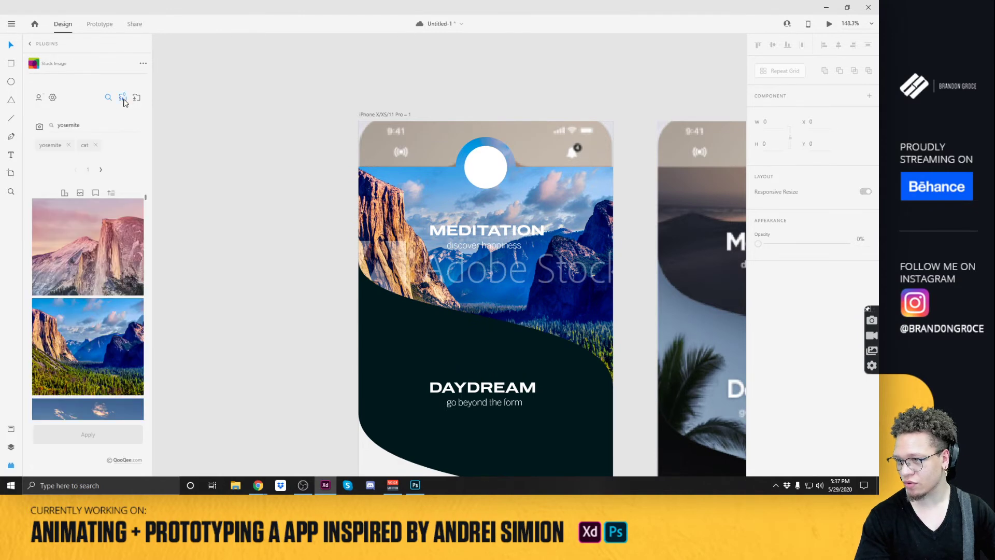
left_click(124, 101)
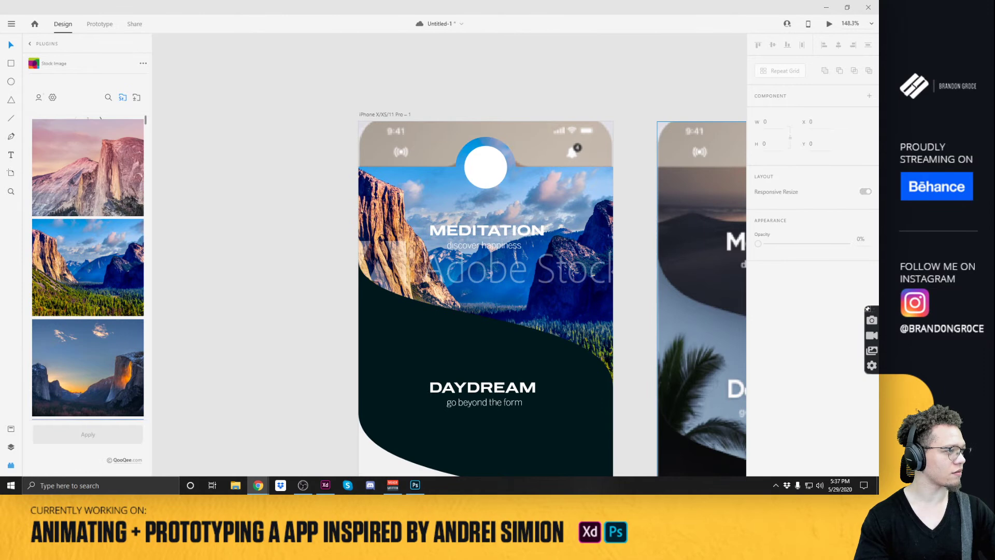
key("ctrl+s")
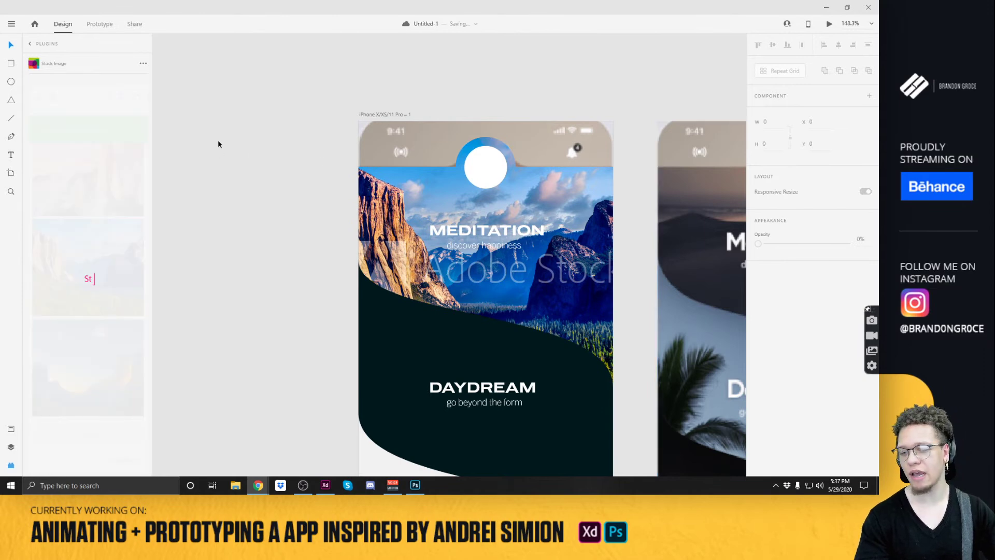
Check the section's photo fill, select the circle inside it and choose the Yosemite valley photo again.
left_click(371, 236)
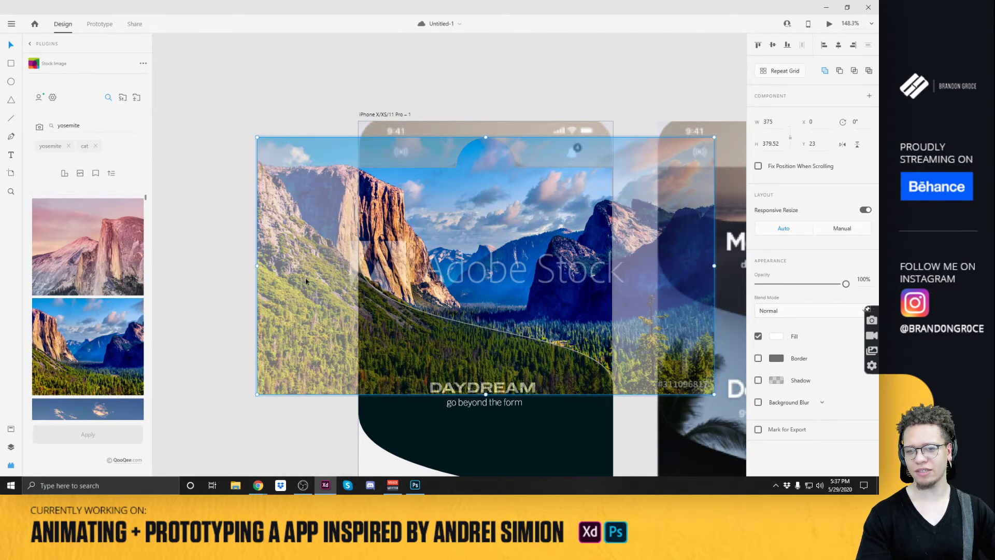
left_click(329, 249)
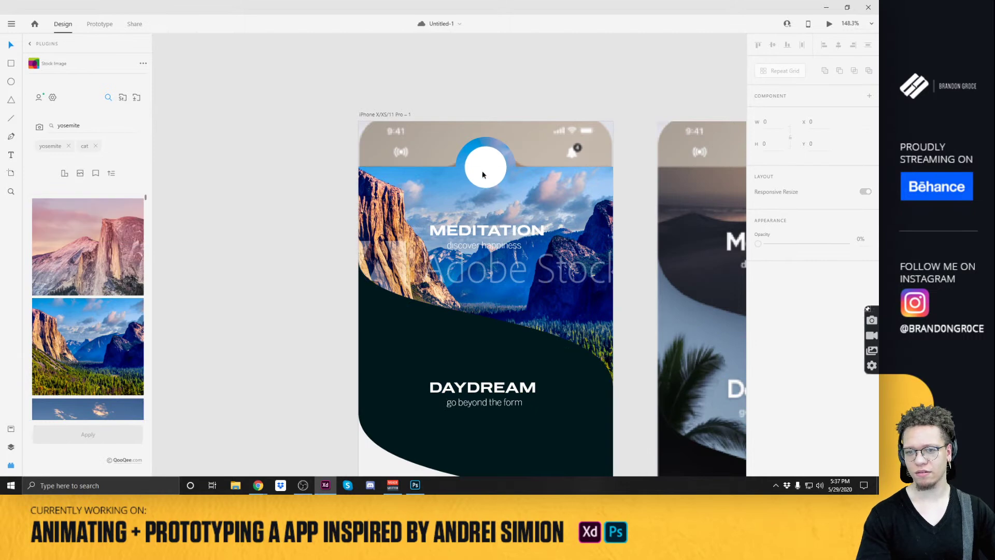
left_click(474, 188)
left_click(87, 254)
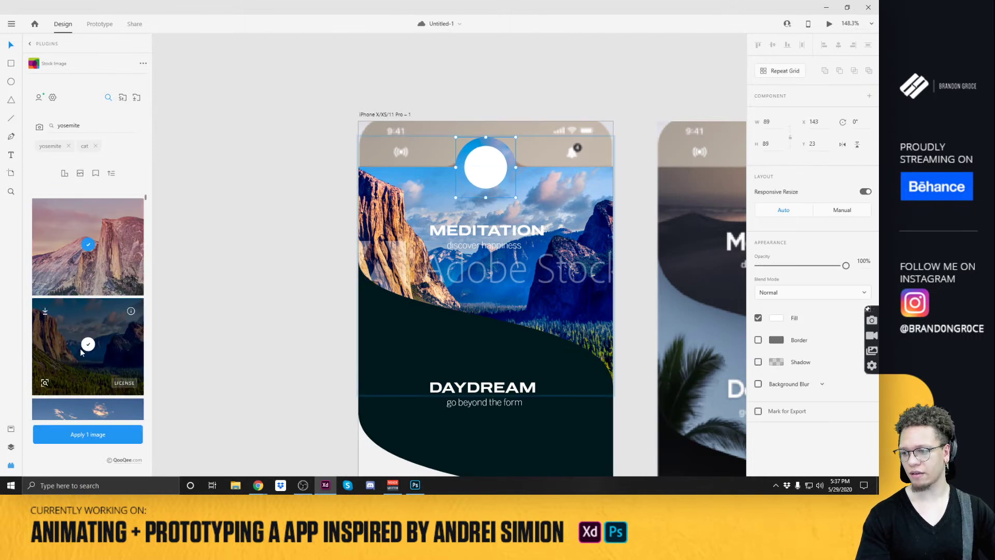
left_click(102, 434)
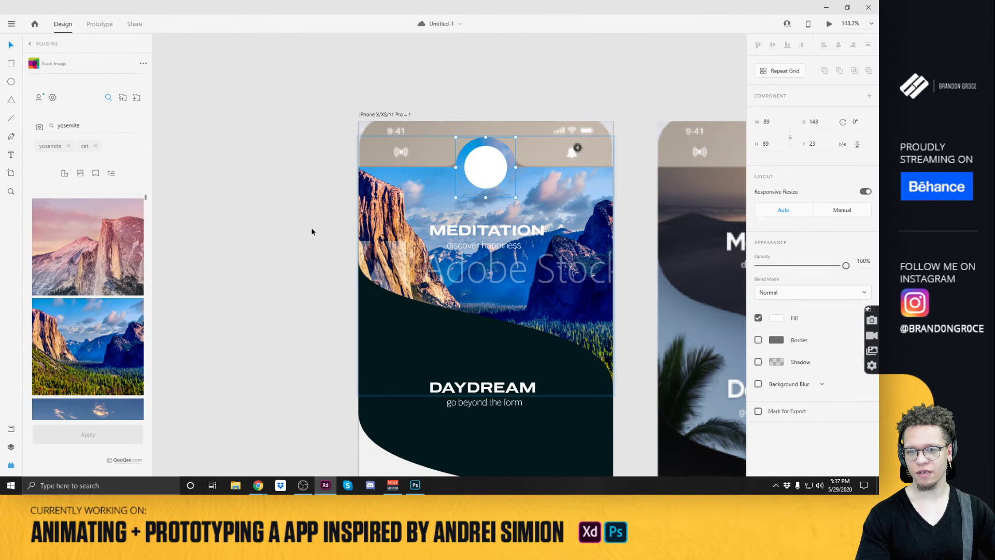
left_click(92, 351)
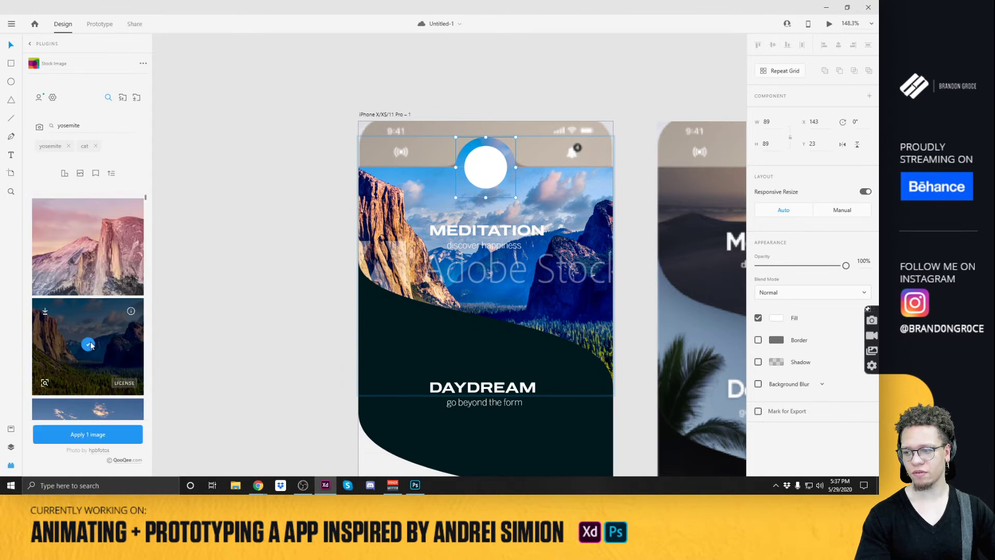
Fill the Meditation shape with the pink-toned Yosemite stock photo.
left_click(107, 439)
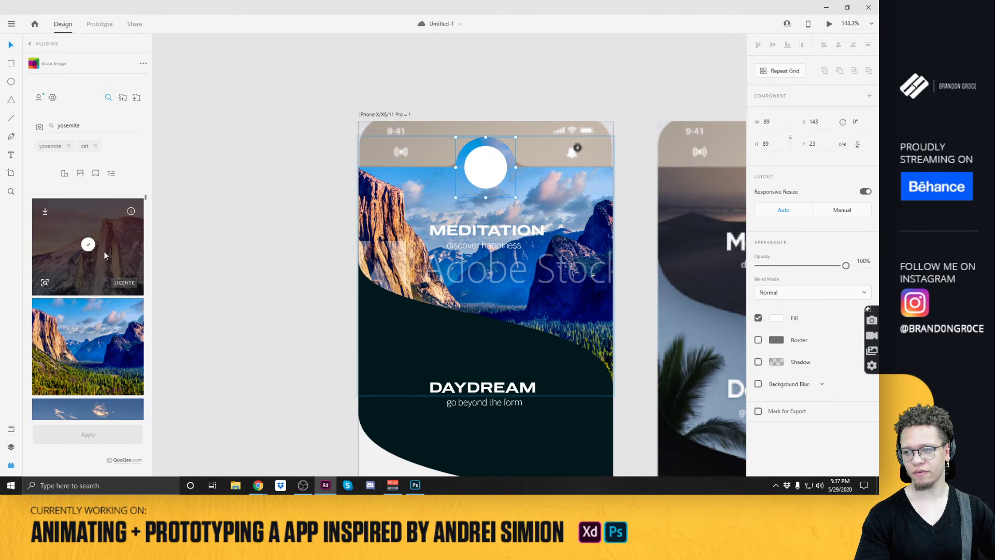
left_click(88, 244)
left_click(121, 443)
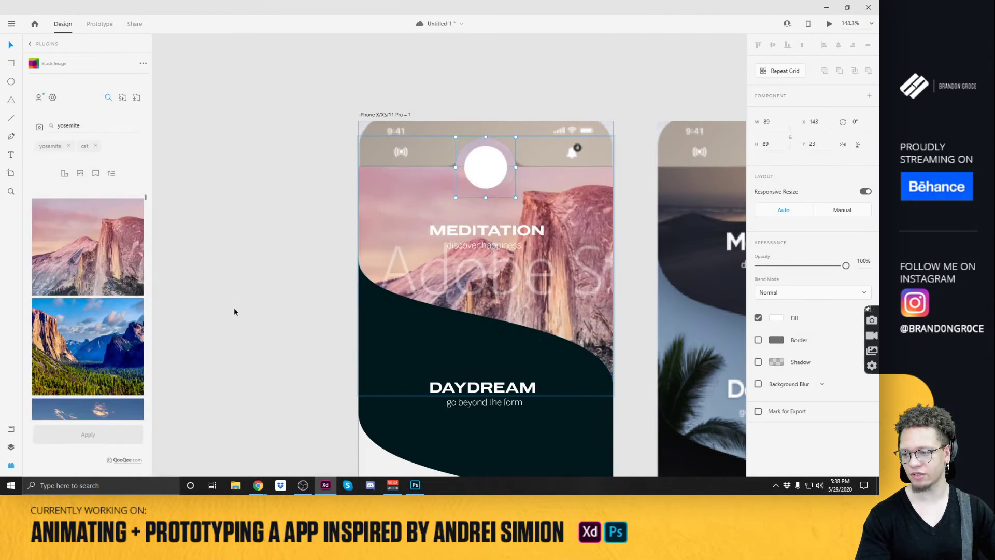
Replace the Meditation shape's fill with the dusk Yosemite stock photo showing the glowing orange cliff.
scroll(218, 315, "down", 2)
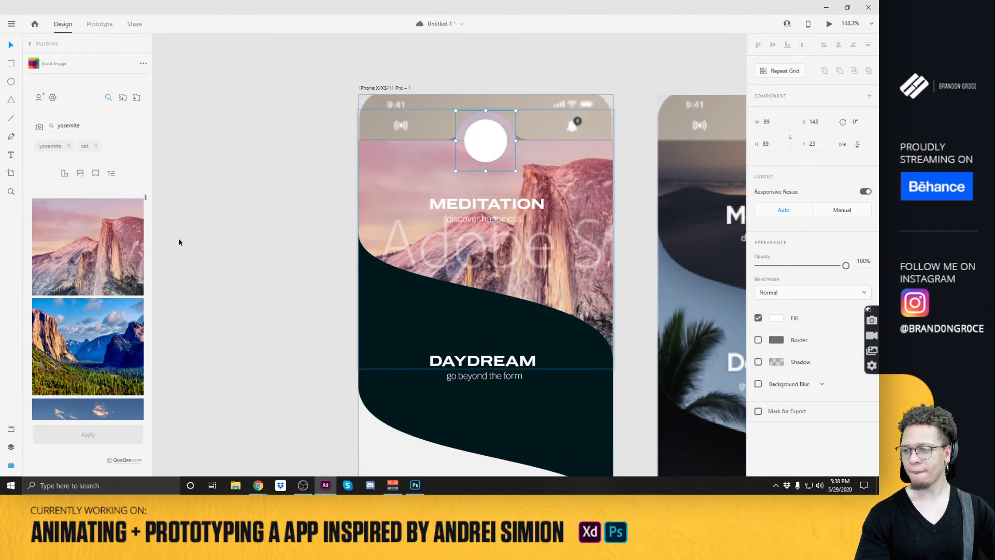
scroll(90, 285, "down", 3)
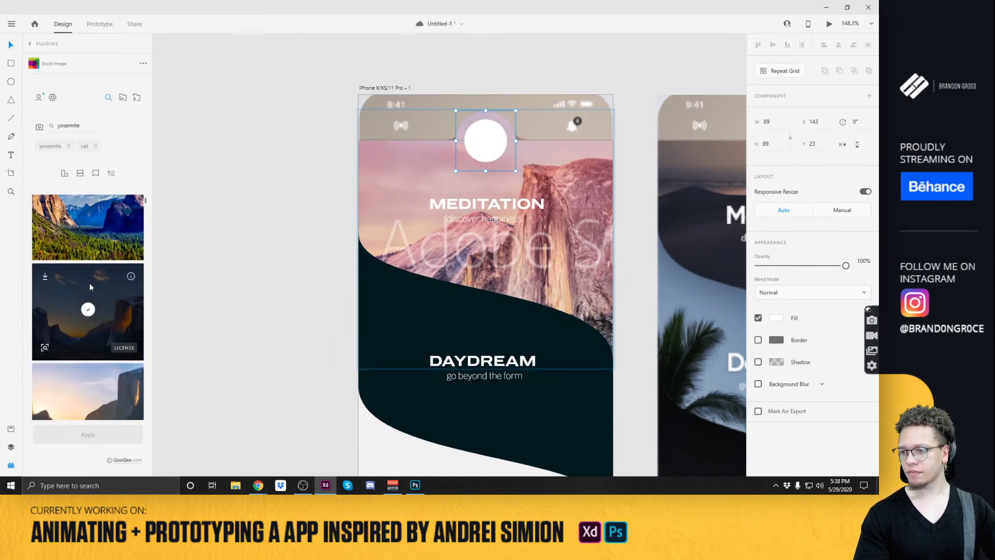
left_click(99, 319)
left_click(125, 438)
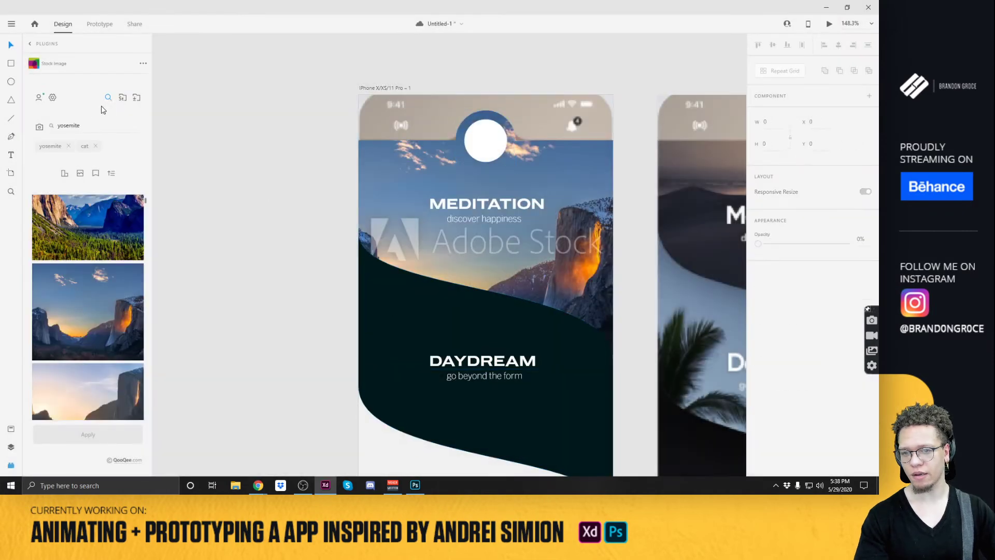
left_click(138, 98)
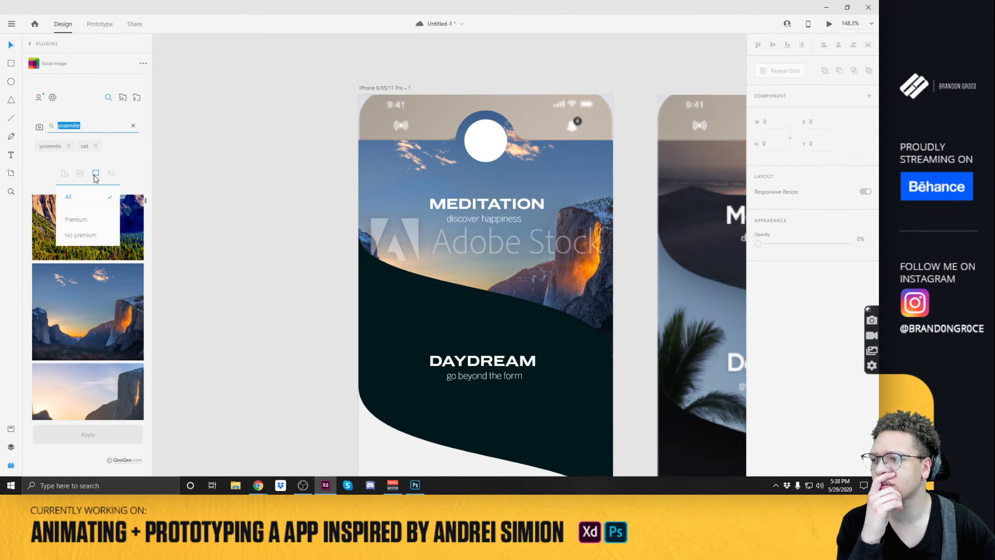
left_click(143, 64)
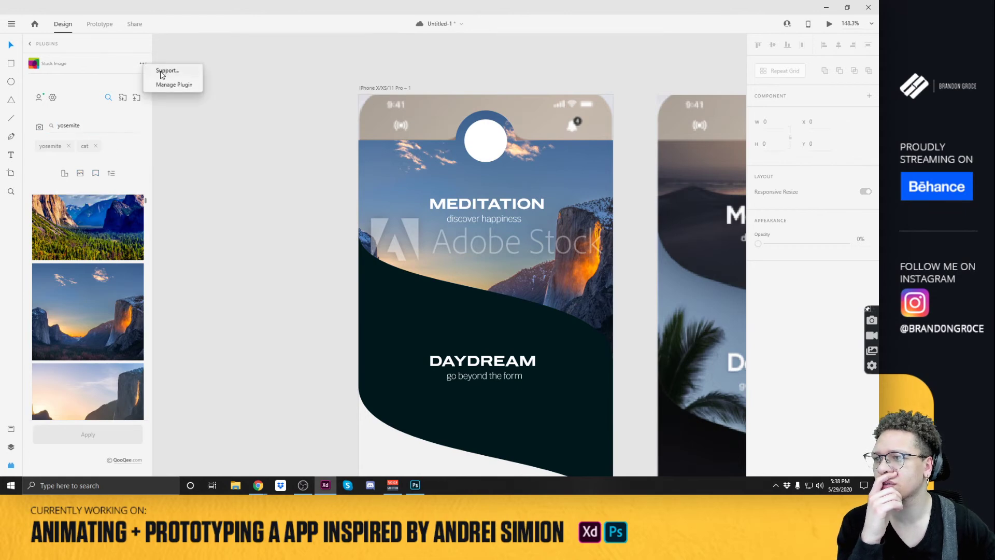
left_click(58, 98)
left_click(58, 99)
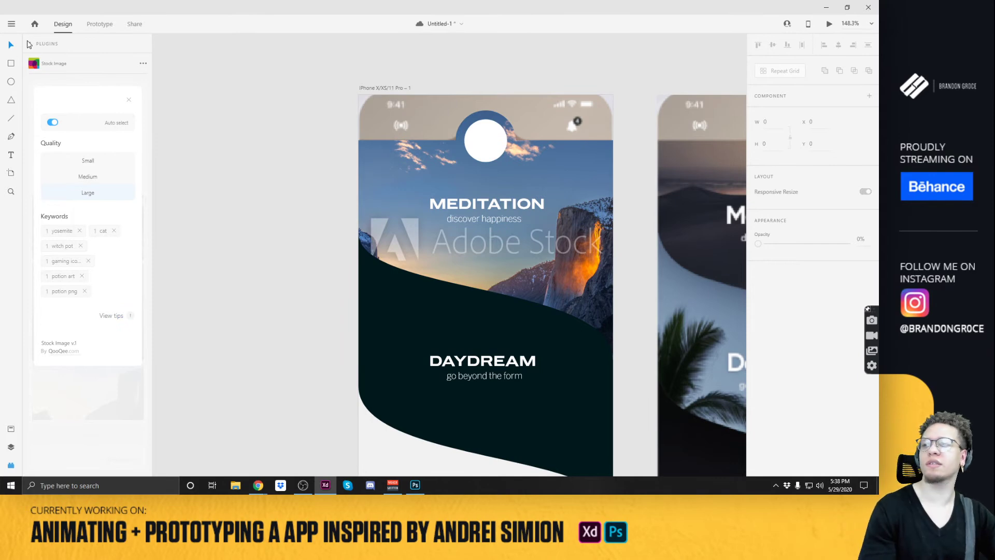
Fill the Meditation shape's ellipse with an Unsplash Random Image searched by the title "yosemite".
left_click(33, 45)
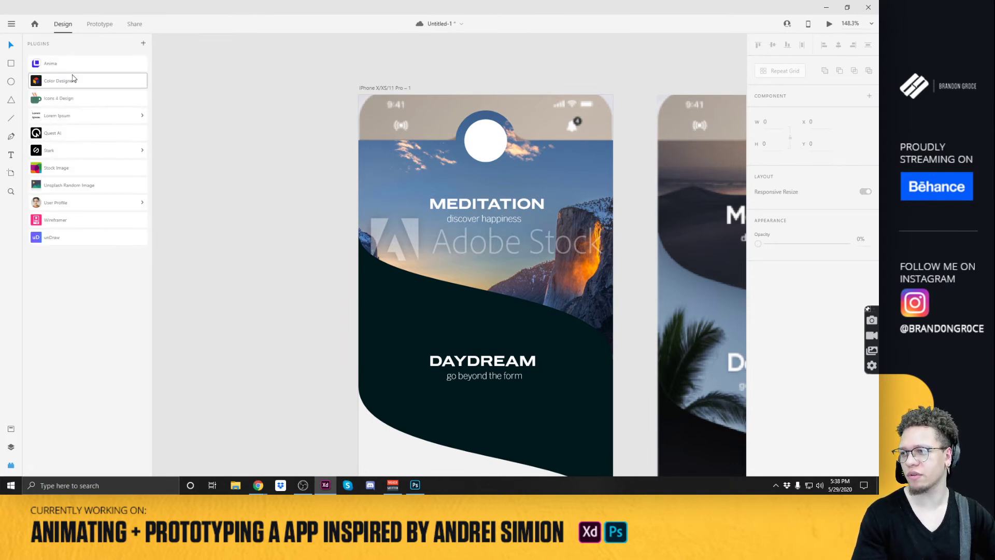
left_click(58, 185)
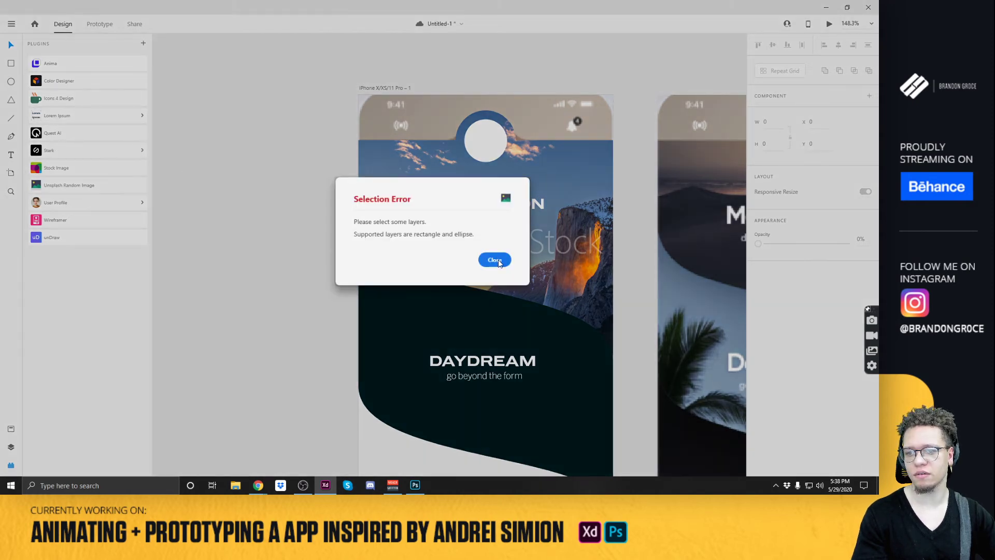
left_click(499, 260)
left_click(493, 163)
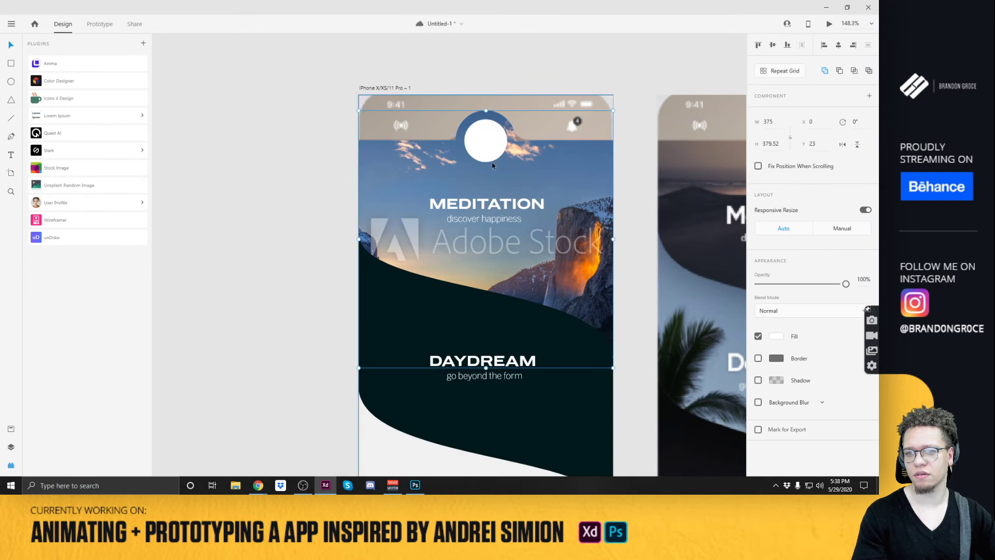
left_click(511, 154)
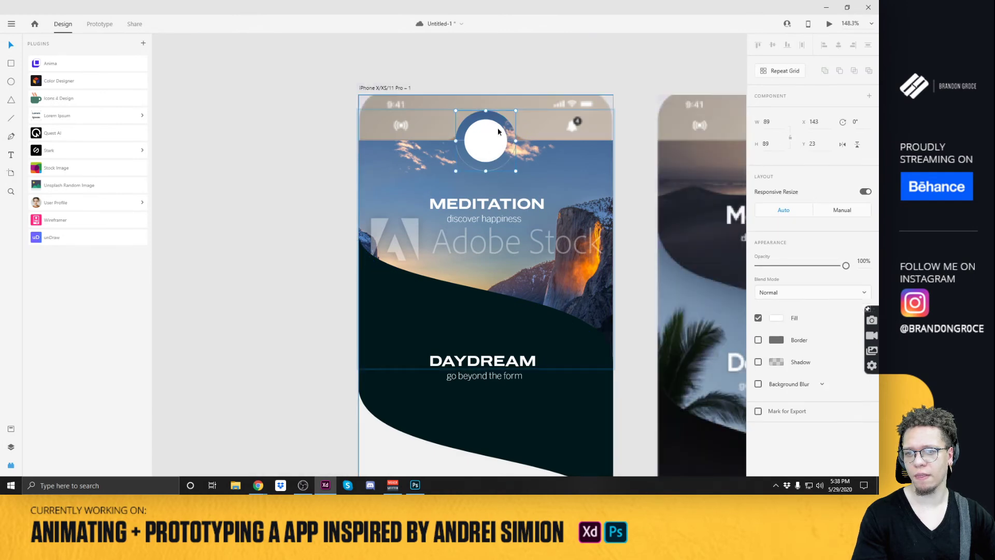
left_click(58, 185)
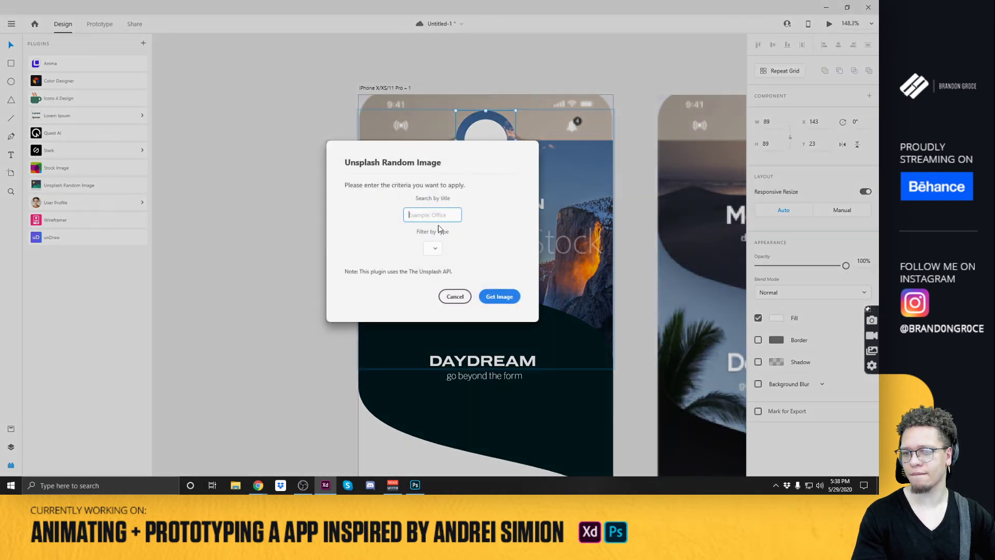
type("yosemite")
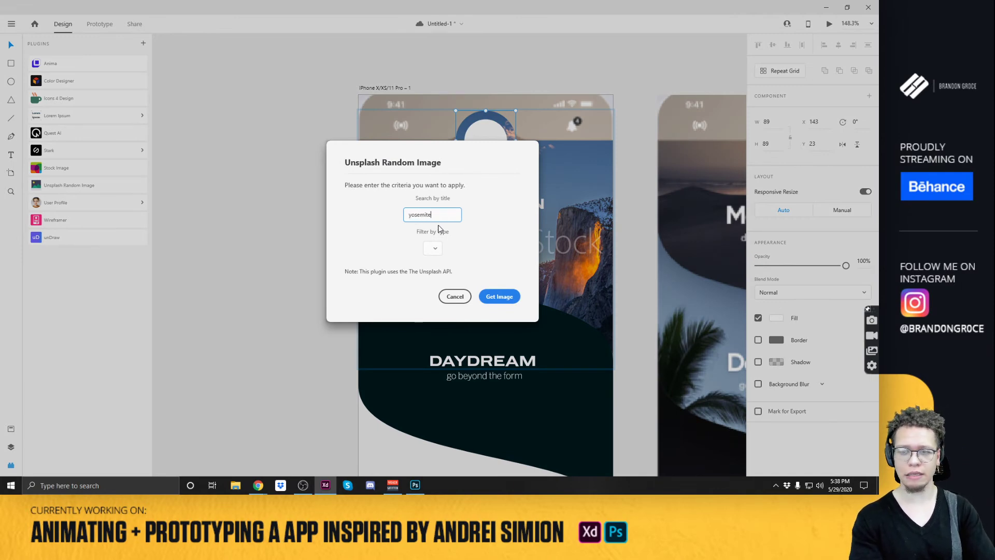
key("Return")
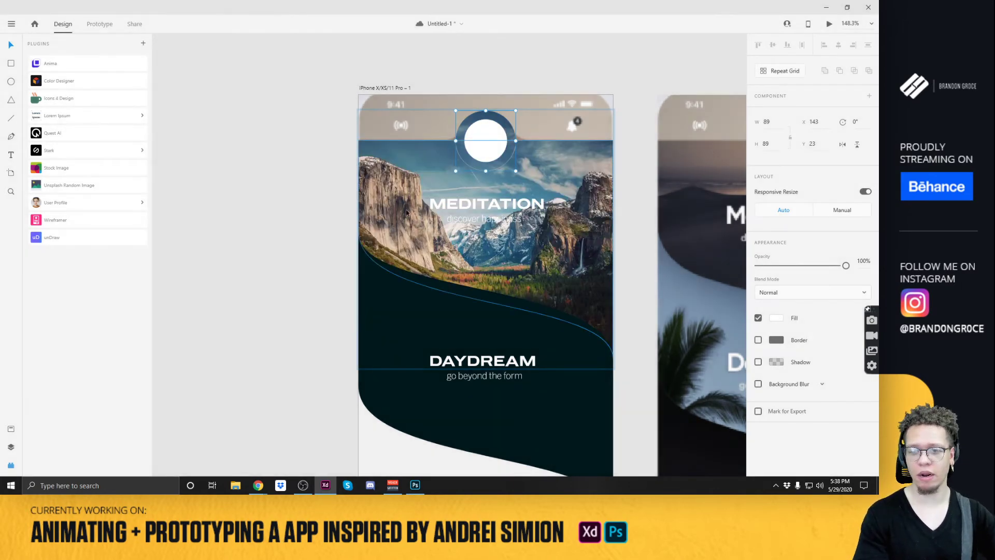
Try to stretch the Meditation shape's path outward at its upper-right anchor point.
left_click(592, 251)
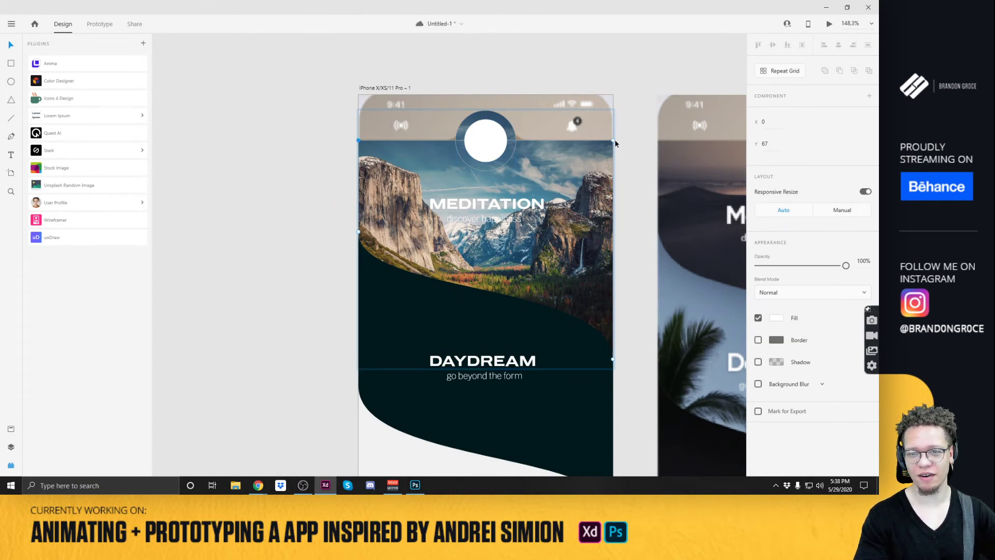
left_click_drag(613, 141, 636, 124)
key("ctrl+z")
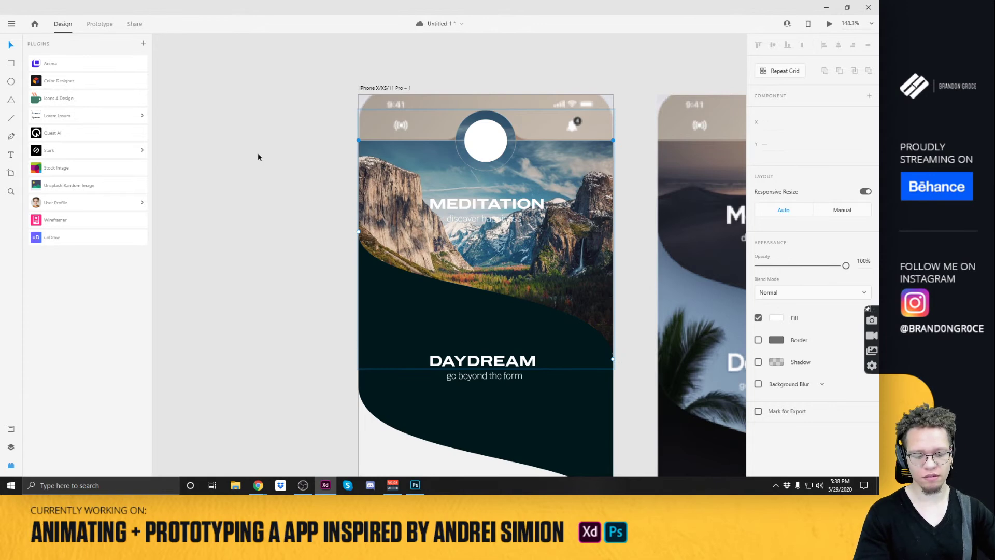
Examine the ellipse and path layers that make up the Union 2 shape behind the Meditation heading.
key("ctrl+shift+y")
key("ctrl+y")
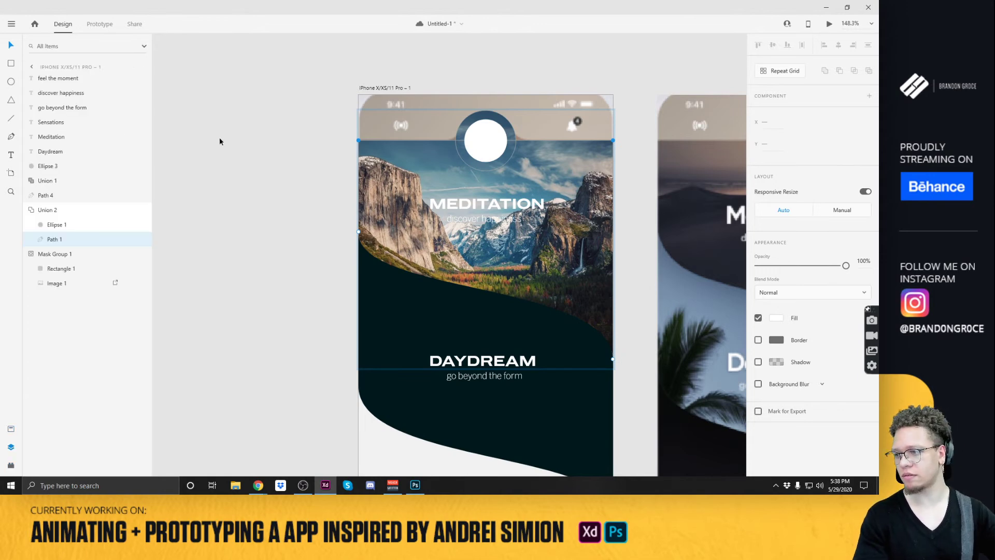
left_click(57, 224)
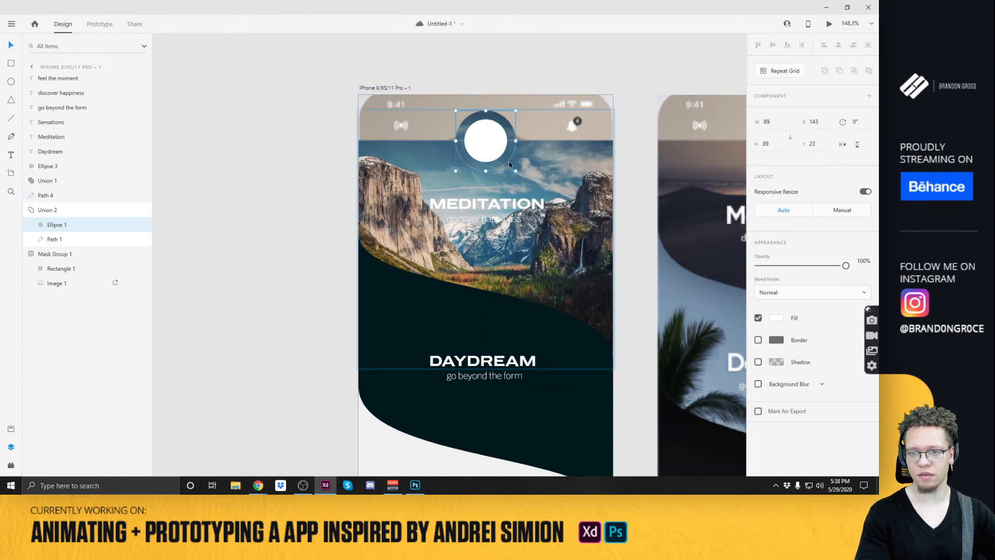
double_click(505, 158)
left_click(507, 204)
left_click(497, 165)
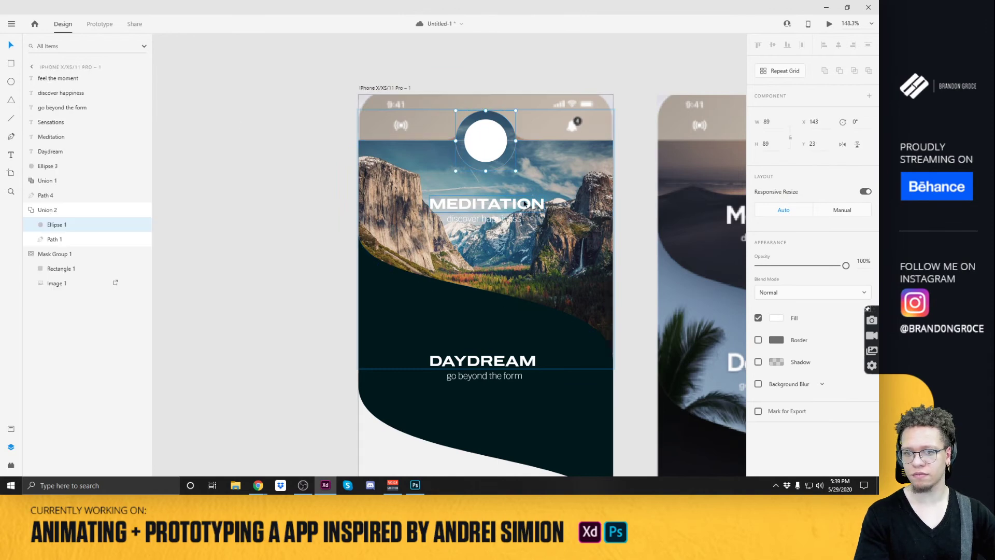
left_click(215, 168)
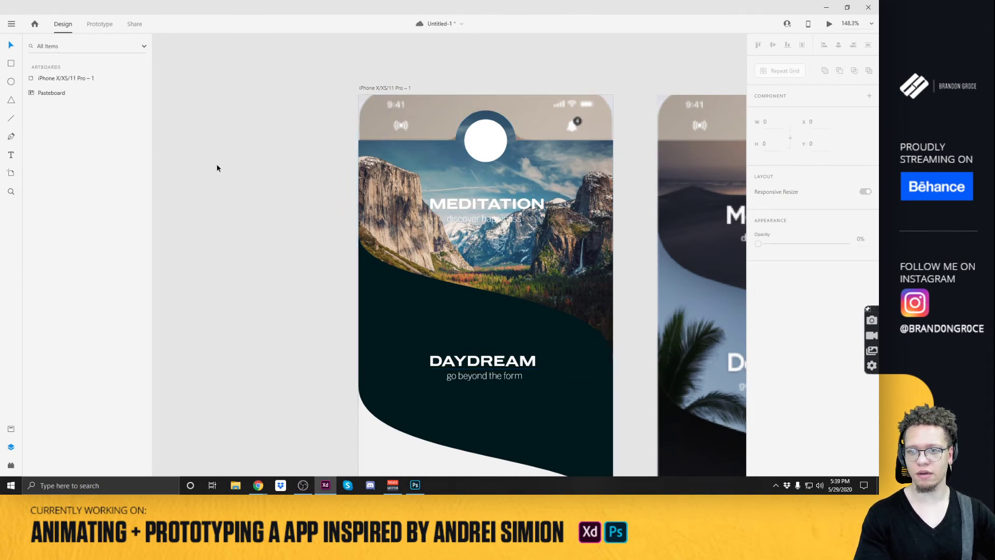
Draw a borderless square of about 206 × 206 on the pasteboard beside the artboard and fill it with an Unsplash Yosemite image.
left_click_drag(183, 109, 355, 250)
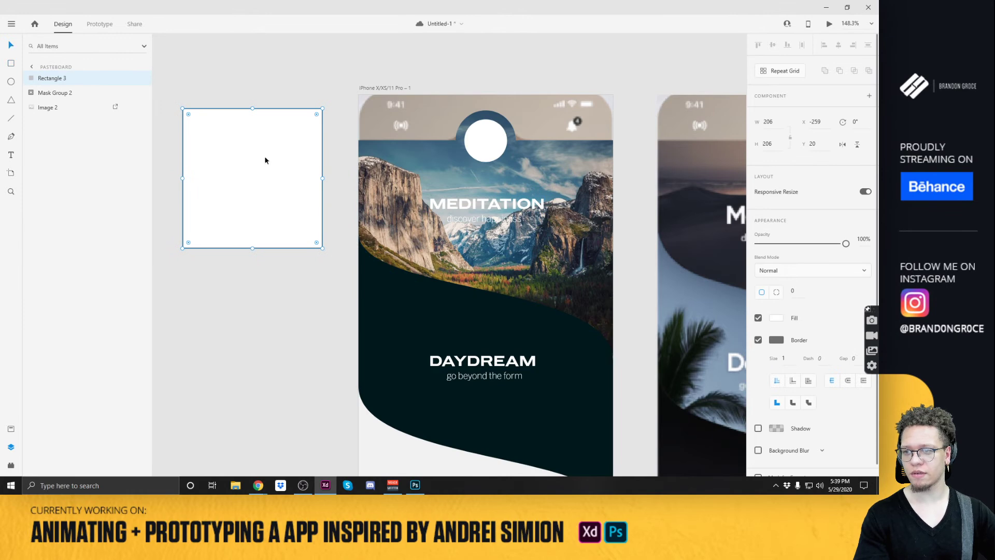
left_click(758, 339)
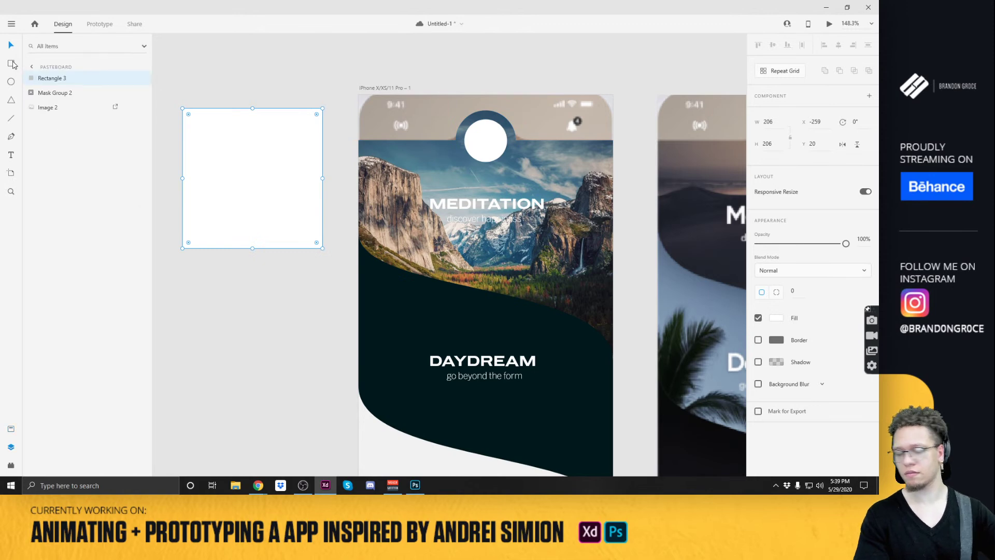
key("ctrl+alt+p")
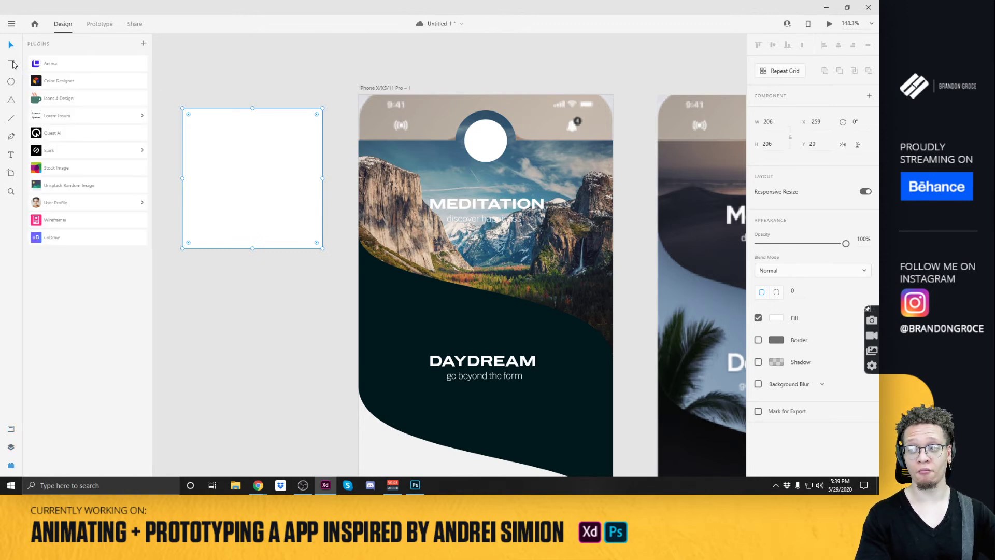
left_click(70, 185)
type("y")
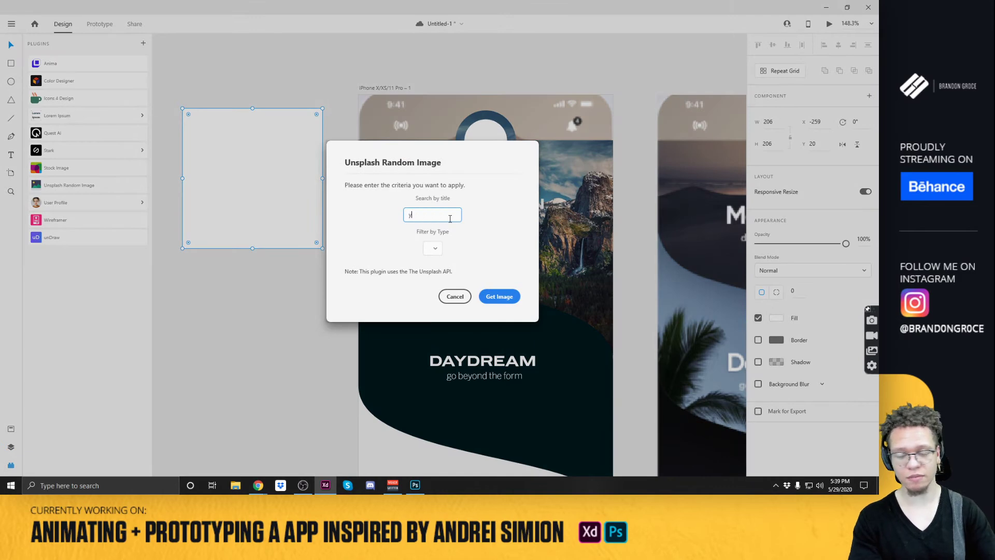
type("oesmite")
key("Return")
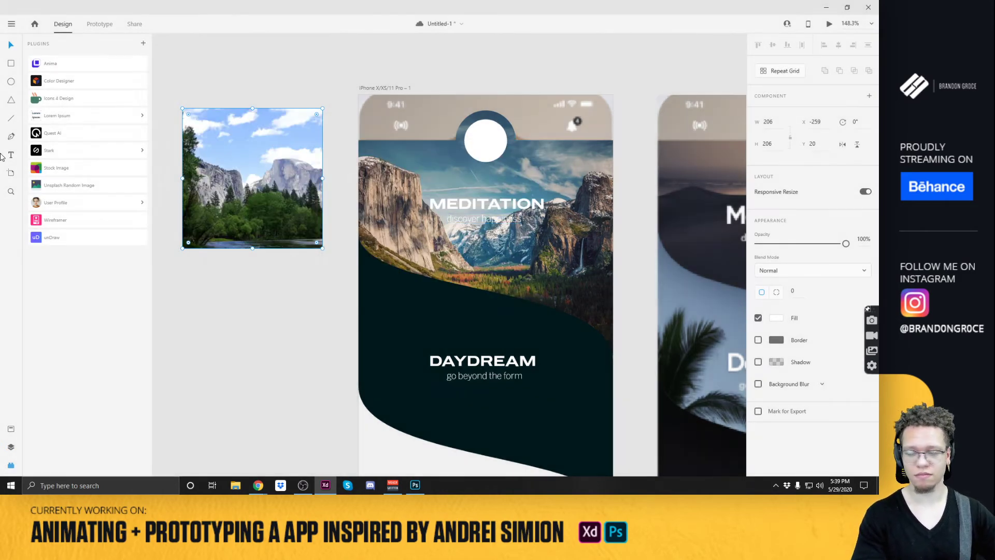
Replace the pasteboard square's fill with another random Unsplash Yosemite image, and delete the square.
left_click(62, 188)
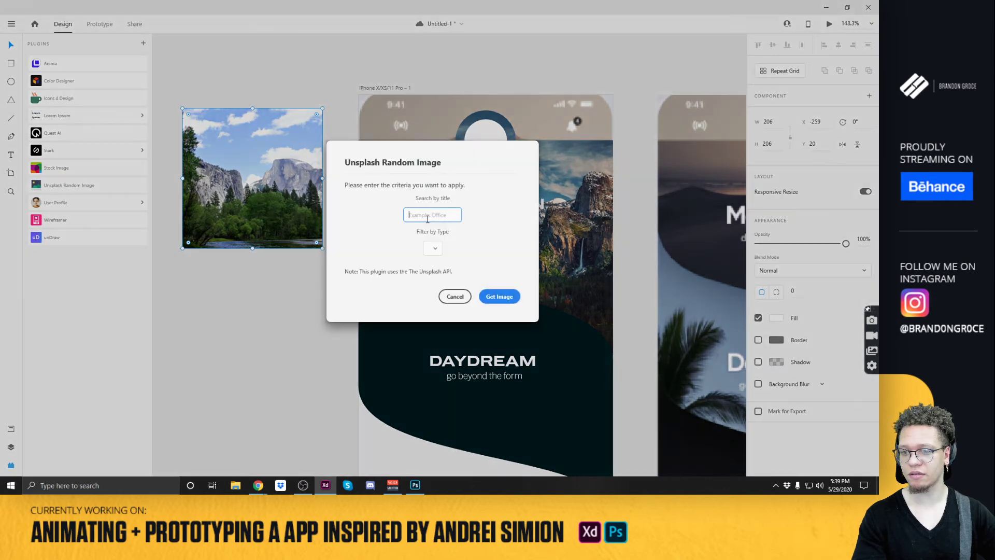
type("yose")
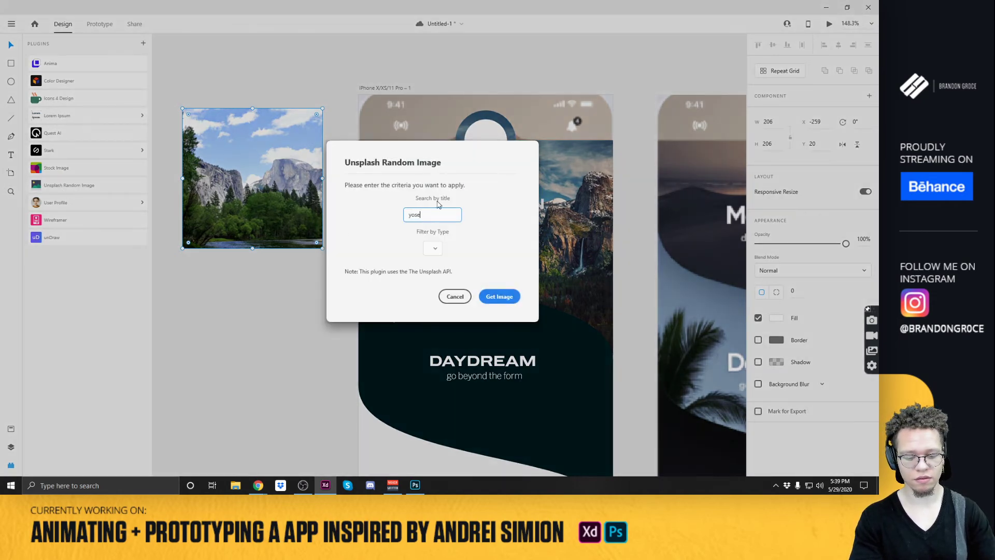
type("mit")
key("Return")
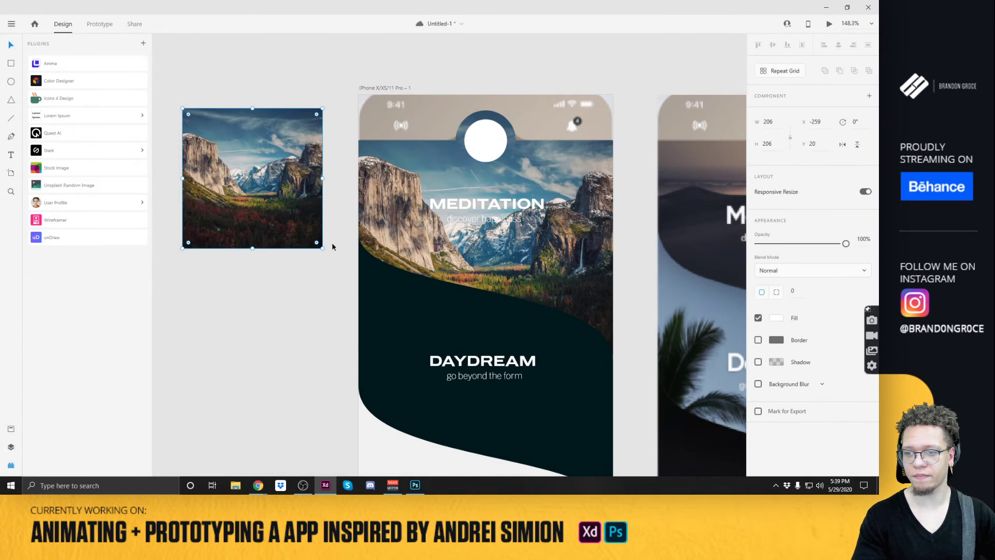
key("Delete")
Try to reposition the Yosemite photo inside the Meditation shape.
left_click(537, 237)
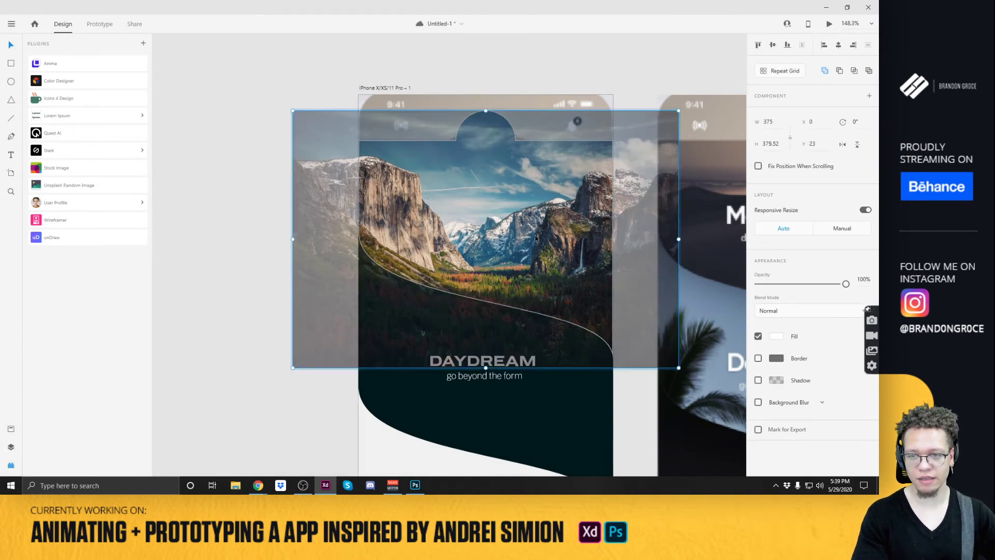
left_click_drag(544, 235, 516, 254)
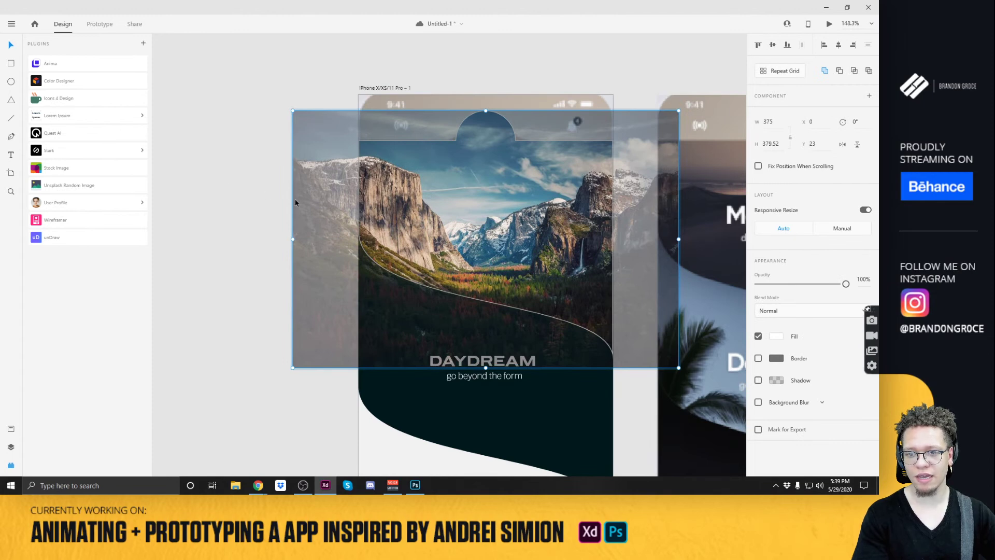
left_click(227, 151)
Stop editing the Yosemite photo and show the artboard's layers with the Meditation shape selected.
left_click_drag(560, 239, 455, 224)
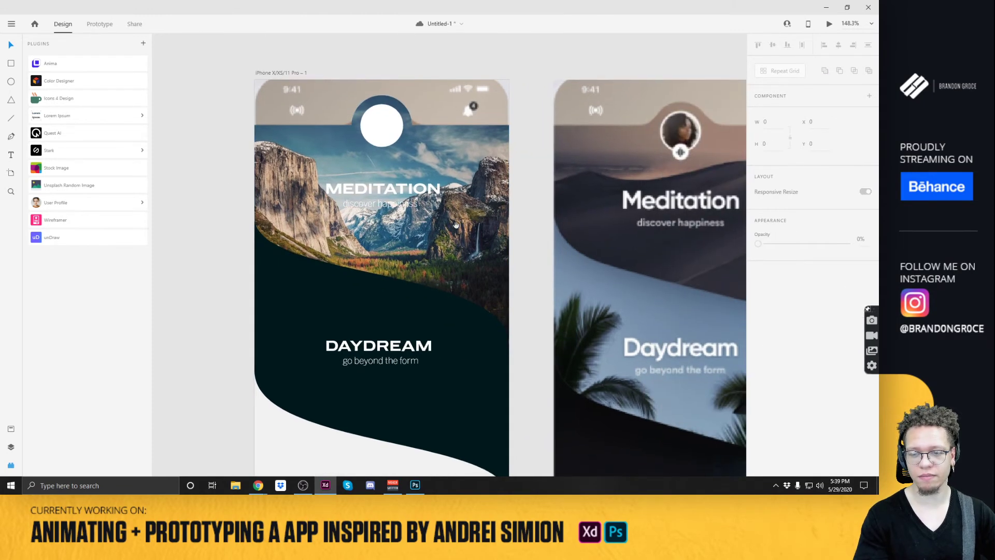
left_click(358, 197)
key("Escape")
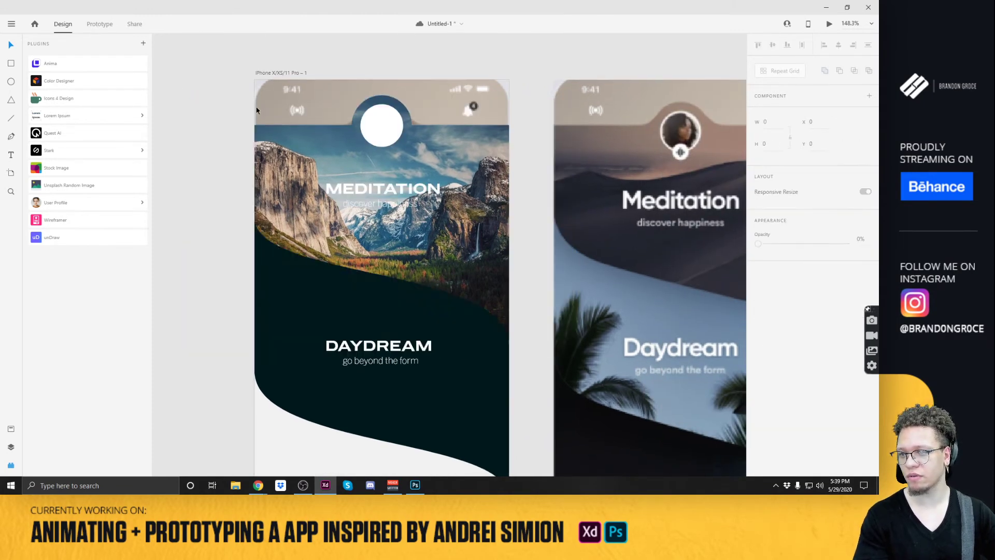
left_click(316, 147)
key("ctrl+y")
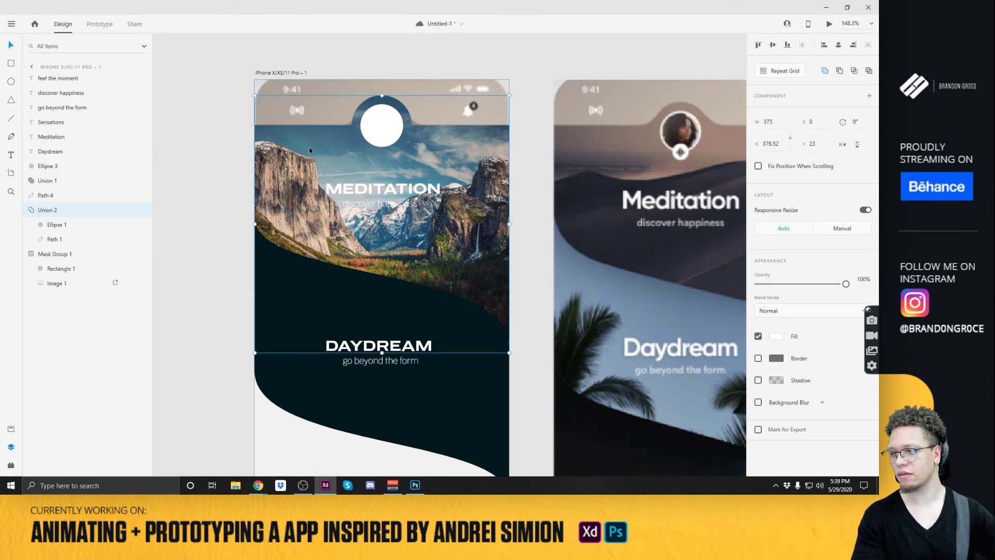
Draw a borderless rectangle of about 375 × 419 across the artboard's full width, covering the Meditation section from slightly above the artboard.
key("r")
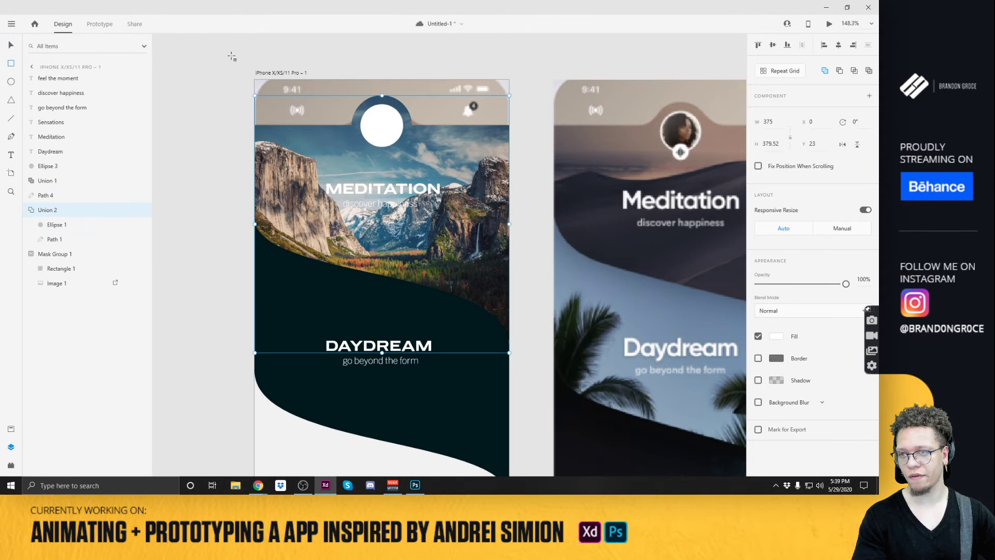
mouse_move(255, 62)
left_mouse_down()
mouse_move(378, 151)
mouse_move(515, 306)
mouse_move(500, 345)
mouse_move(509, 346)
left_mouse_up()
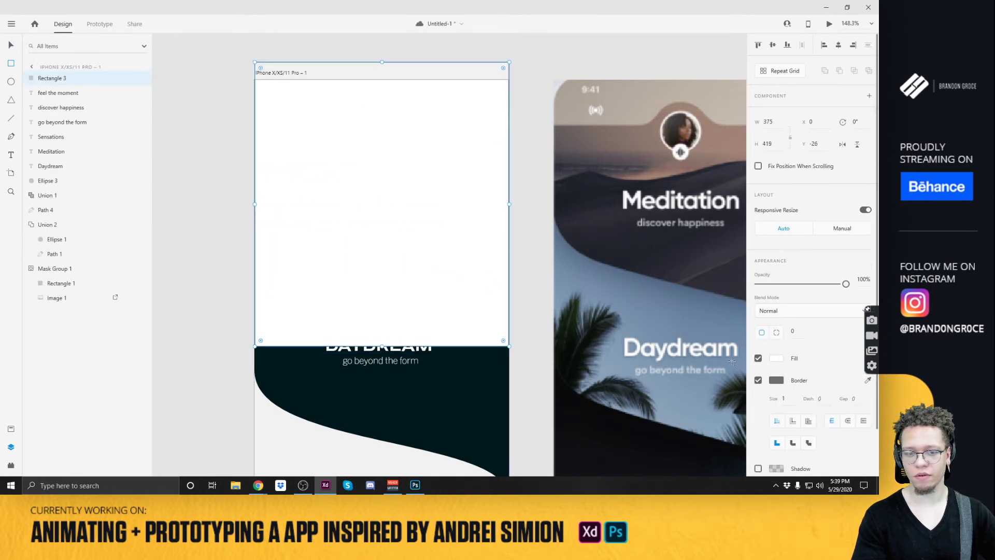
left_click(761, 381)
left_click(776, 380)
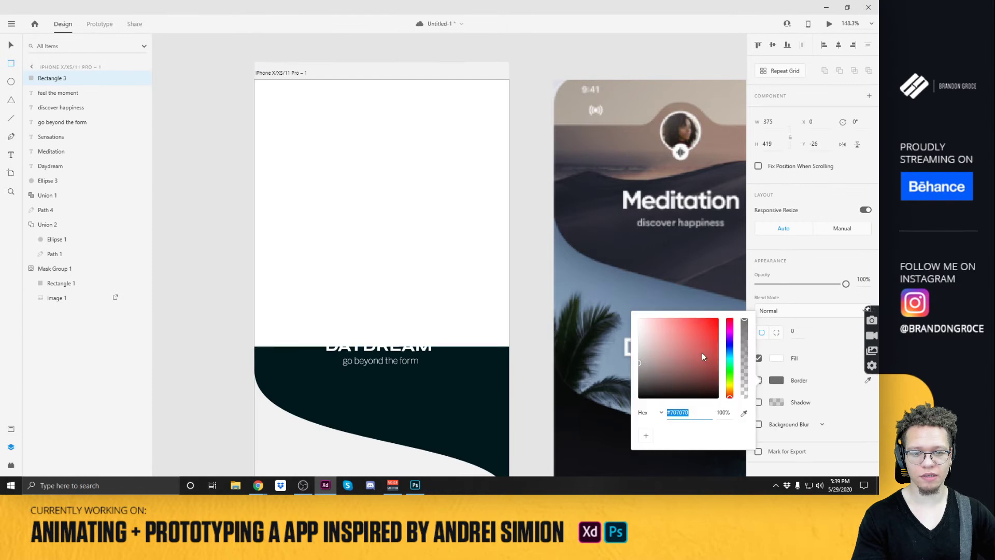
left_click(832, 382)
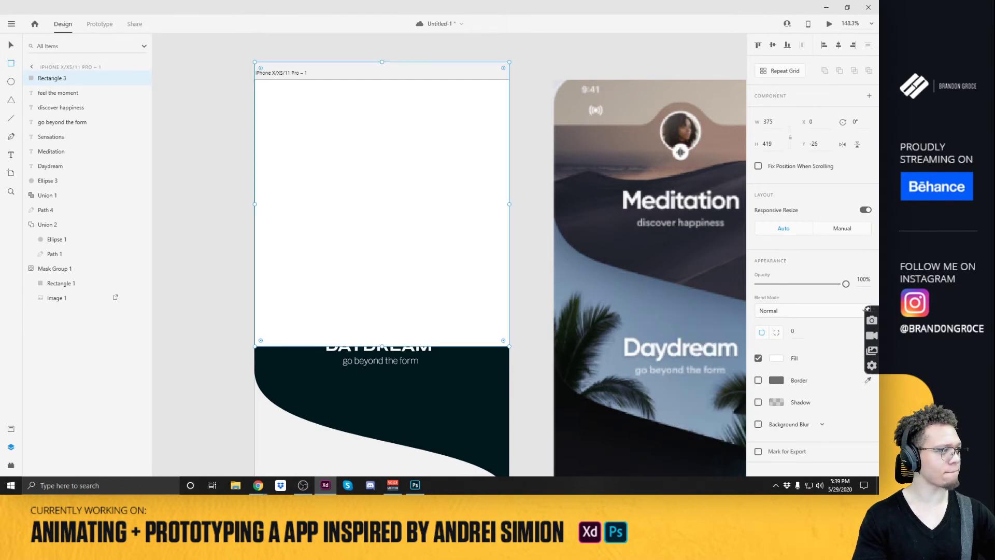
key("alt+Tab")
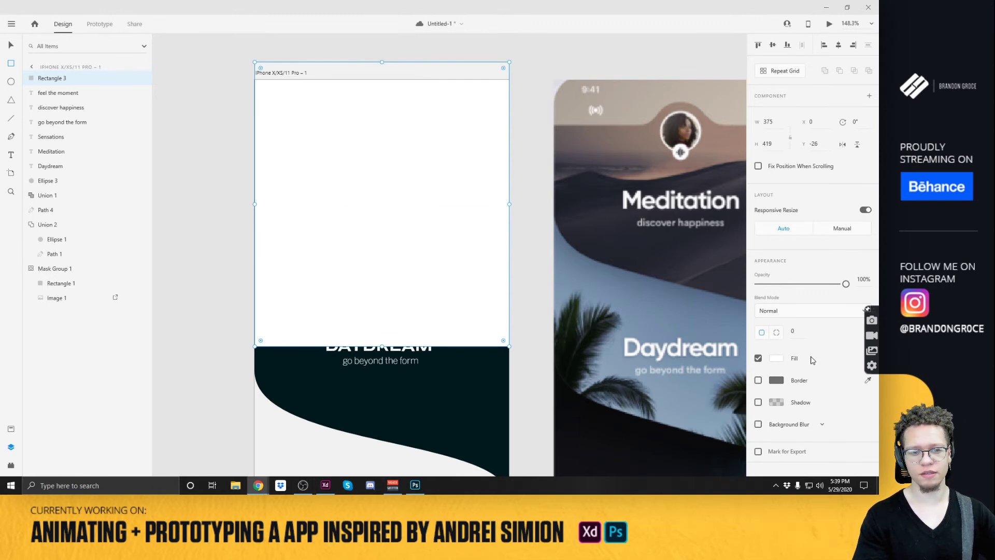
Give the new rectangle a linear gradient fill and swing the gradient's end point to the rectangle's left edge.
left_click(780, 360)
left_click(668, 293)
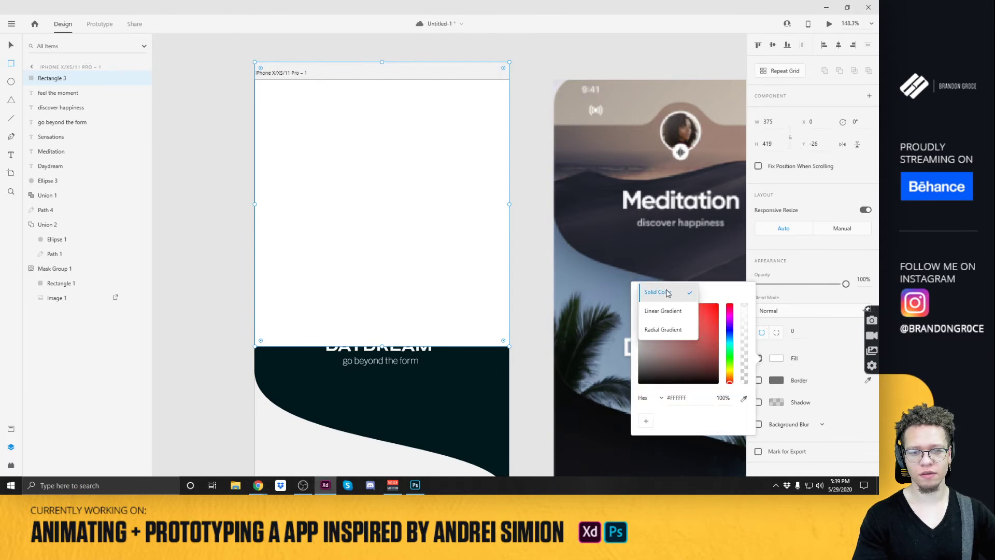
left_click(662, 311)
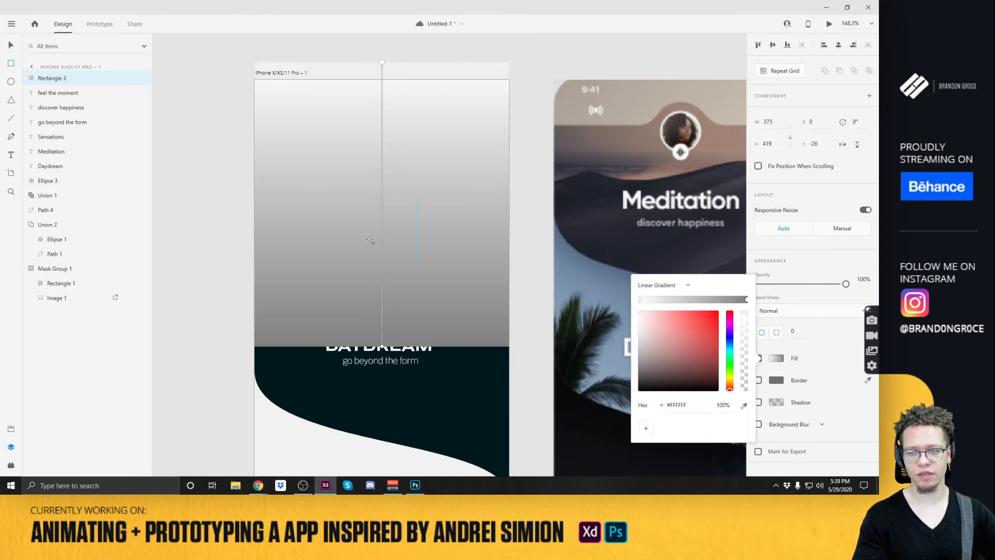
left_click_drag(382, 346, 255, 186)
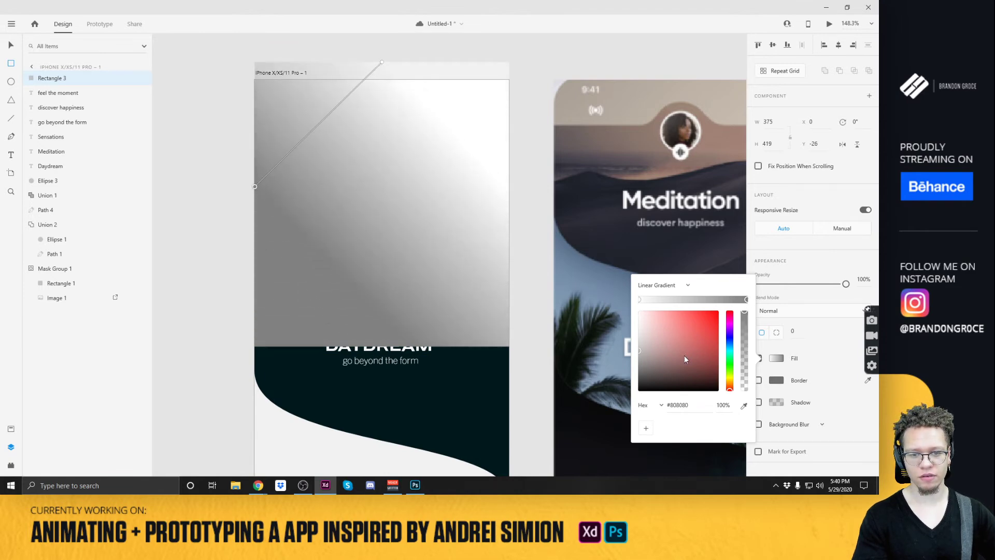
Copy the end stop's #808080 to the gradient's white start stop, and shift the rectangle down to Y 197.
left_click(682, 407)
key("ctrl+c")
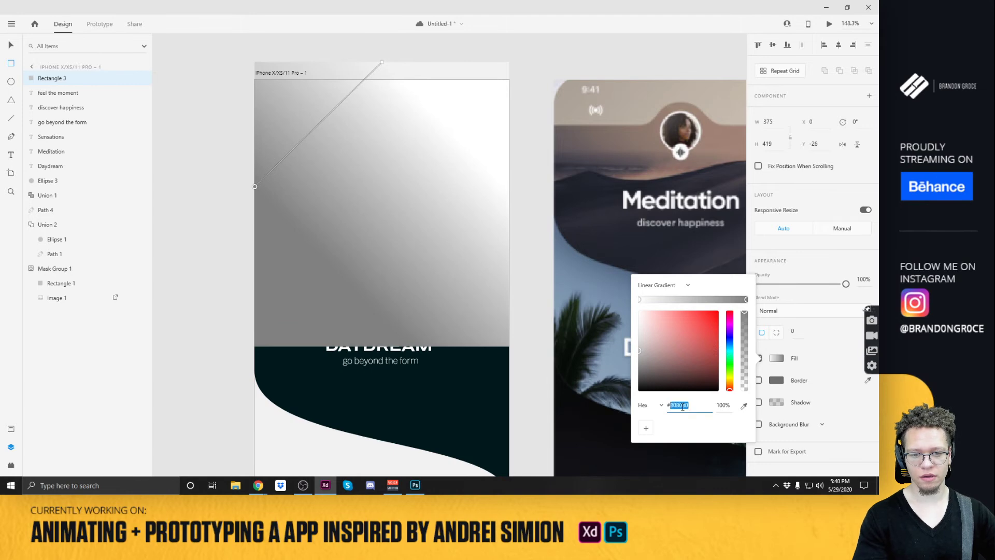
left_click(640, 301)
key("ctrl+v")
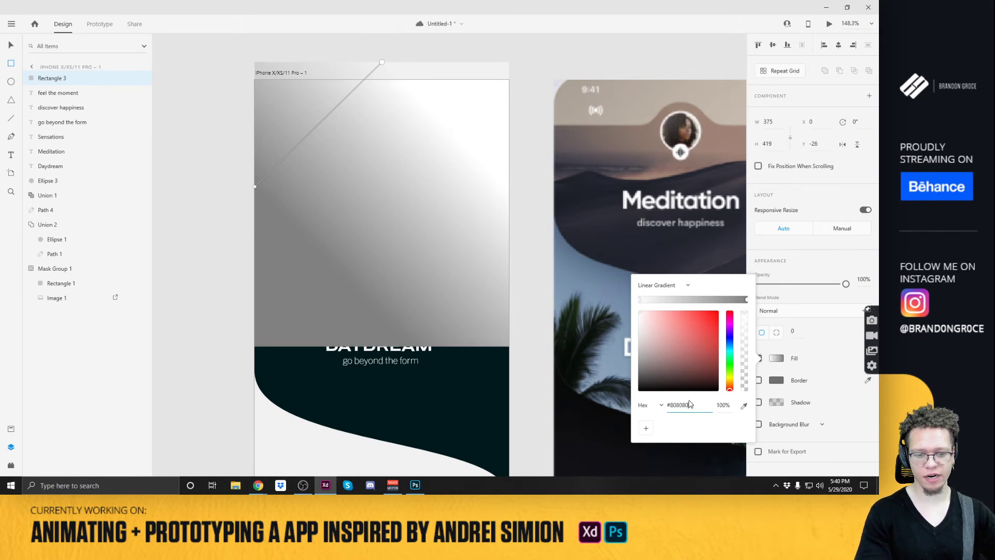
key("Return")
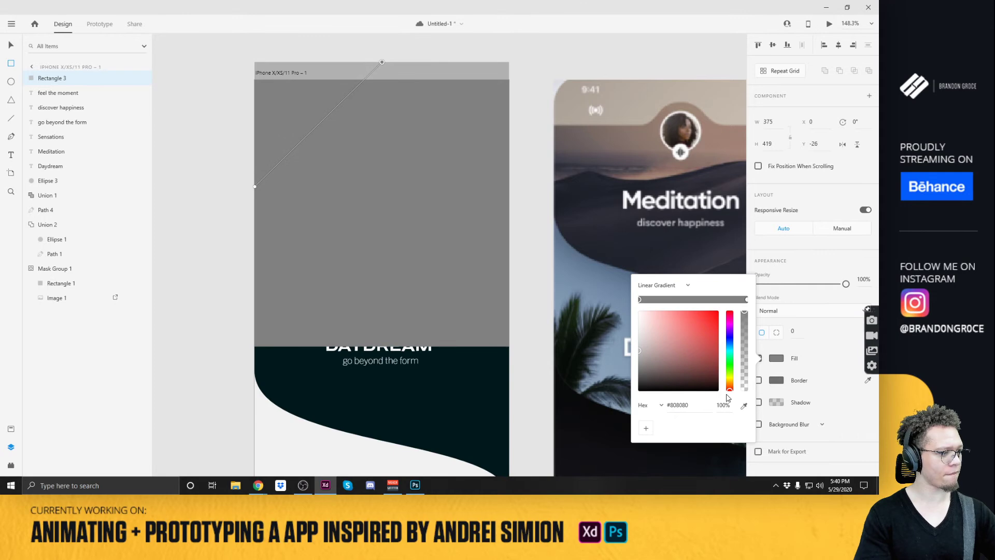
key("shift+m")
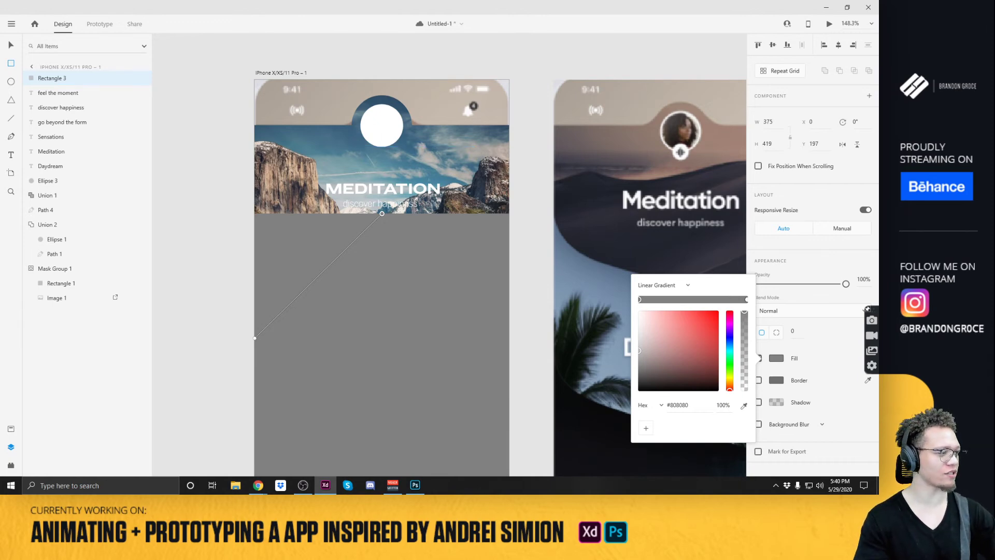
key("alt+Tab")
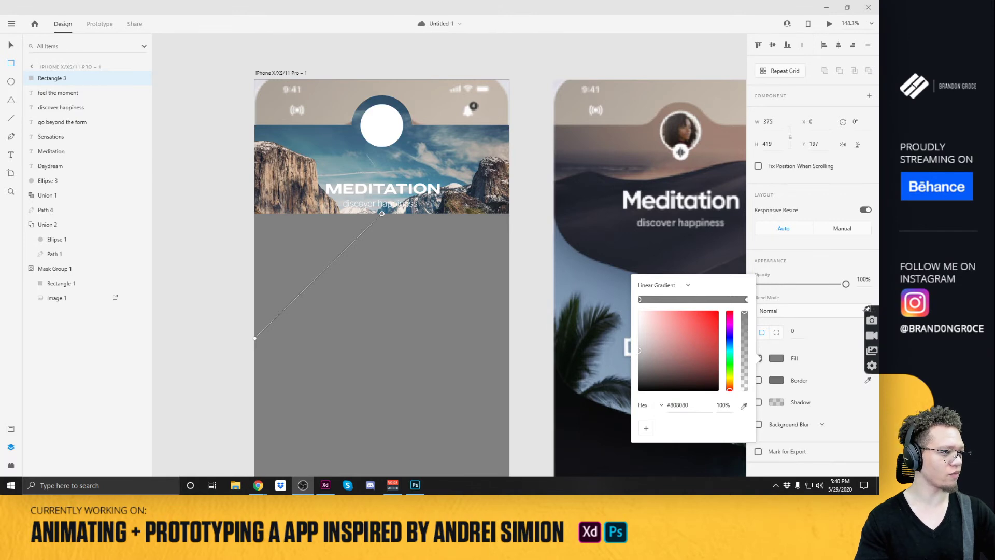
key("alt+Tab")
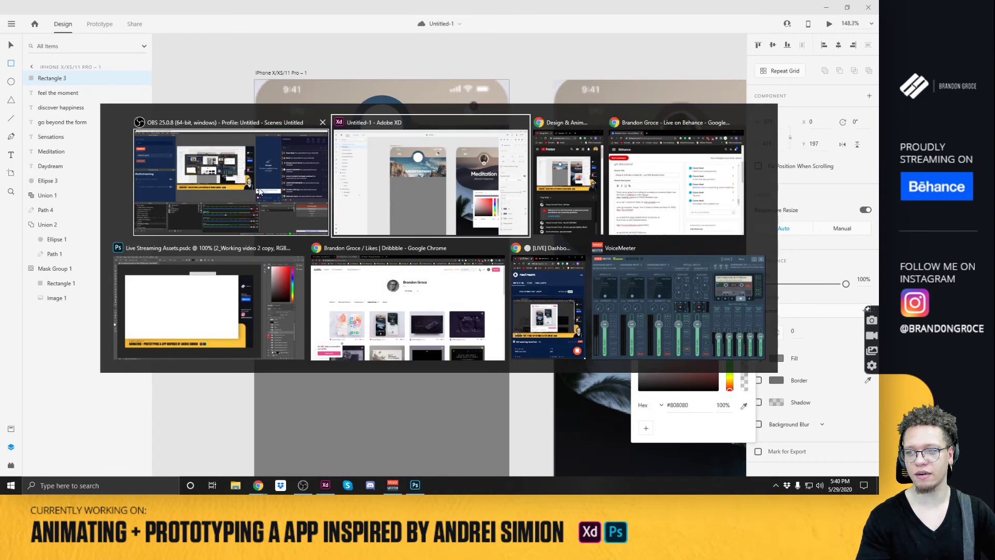
key("Escape")
key("alt+Tab")
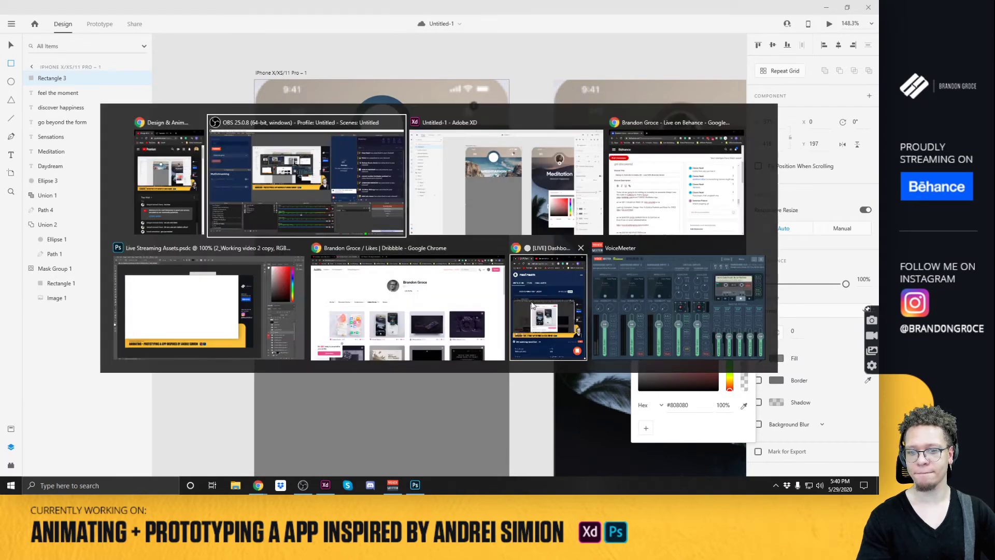
key("Escape")
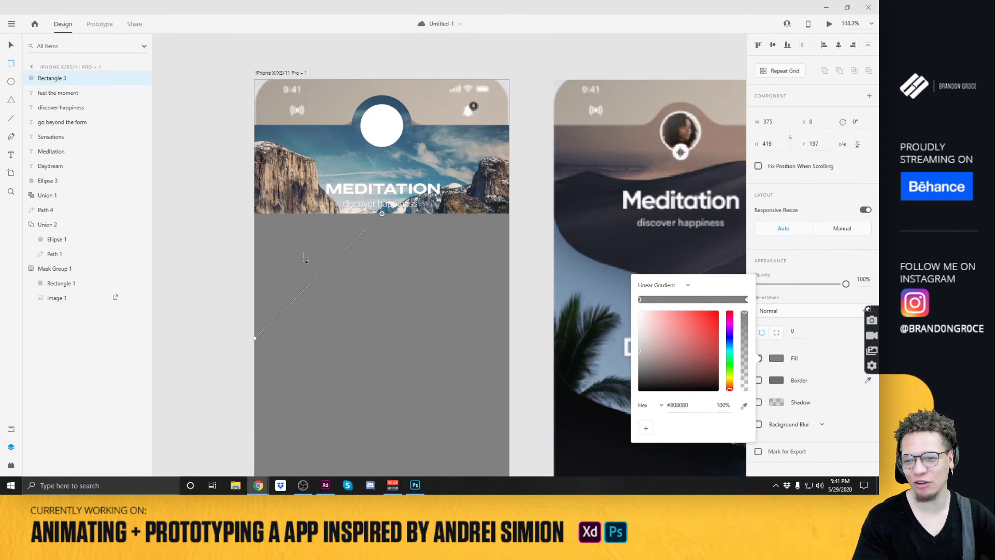
Make the rectangle's gradient fade horizontally from muted blue (#4C768B) at the left edge to nearly transparent at the right edge.
left_click(746, 299)
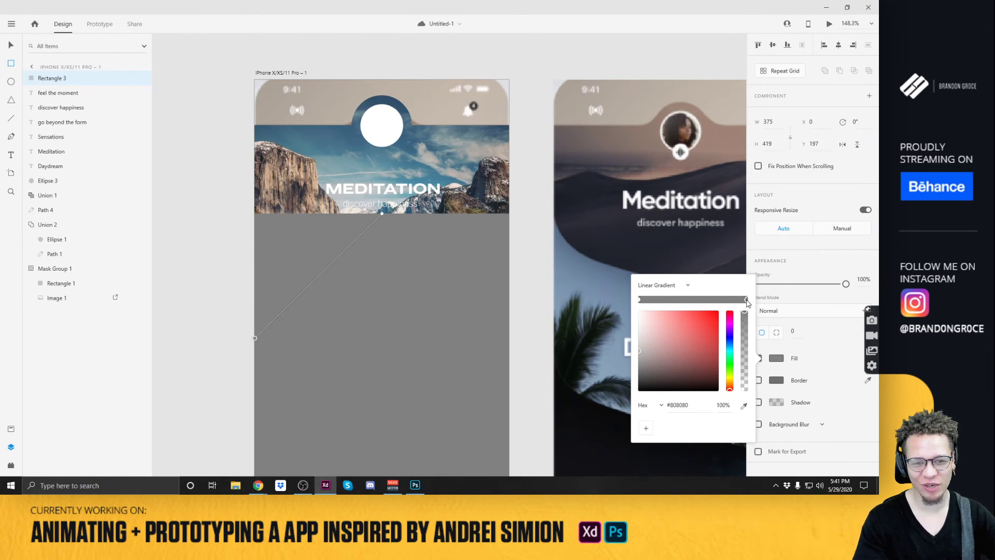
left_click_drag(745, 312, 744, 382)
left_click_drag(382, 214, 254, 295)
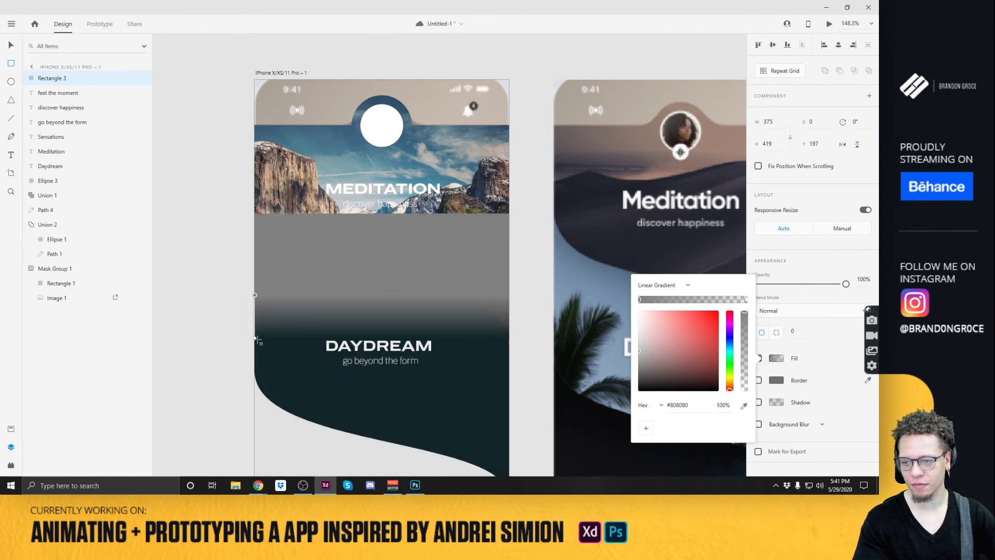
left_click_drag(257, 339, 510, 299)
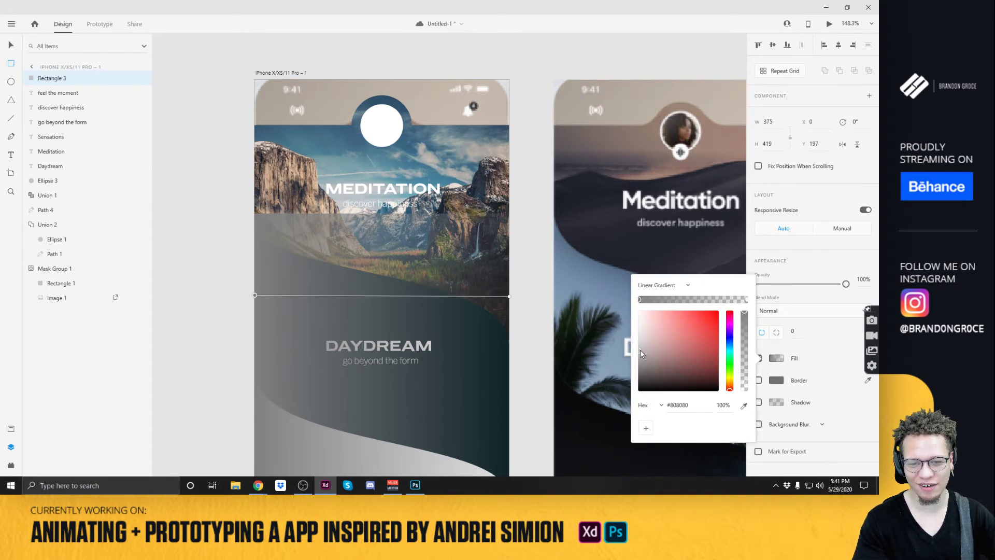
mouse_move(730, 340)
left_mouse_down()
mouse_move(730, 357)
mouse_move(731, 346)
left_mouse_up()
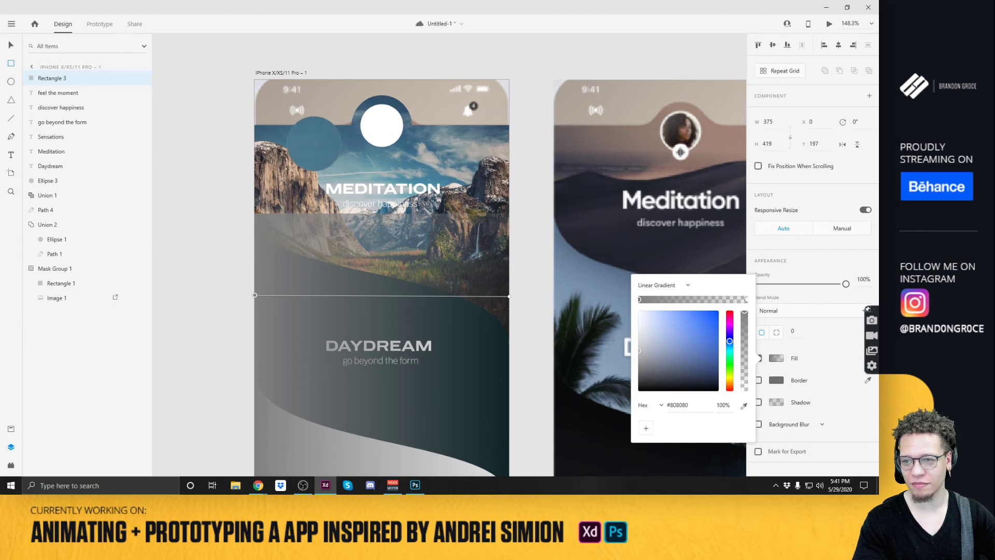
left_click(675, 346)
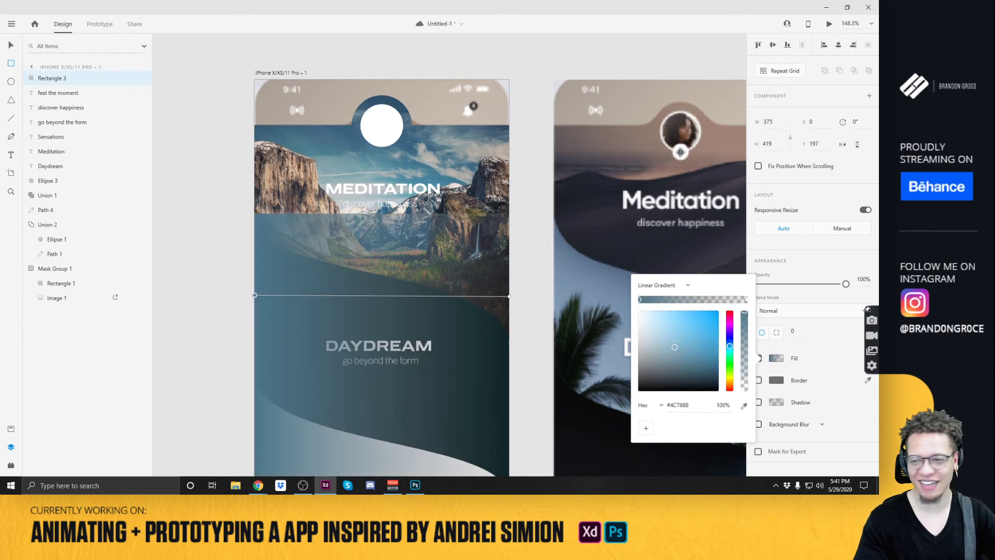
Move the gradient rectangle up over the Meditation section to Y 17.
left_click(346, 322)
left_click_drag(319, 390, 322, 268)
left_click_drag(59, 81, 48, 183)
left_click(32, 196)
key("Delete")
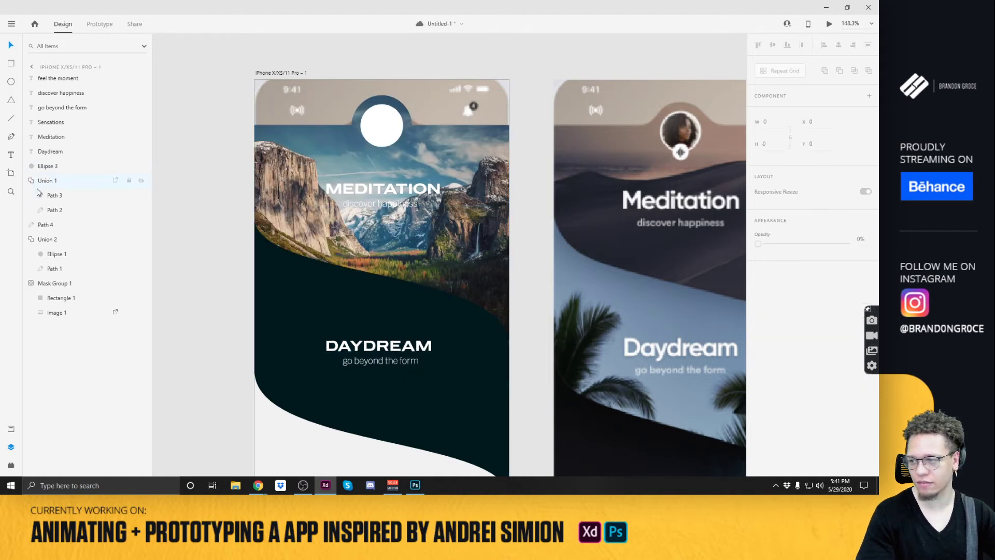
left_click(49, 181)
key("ctrl+z")
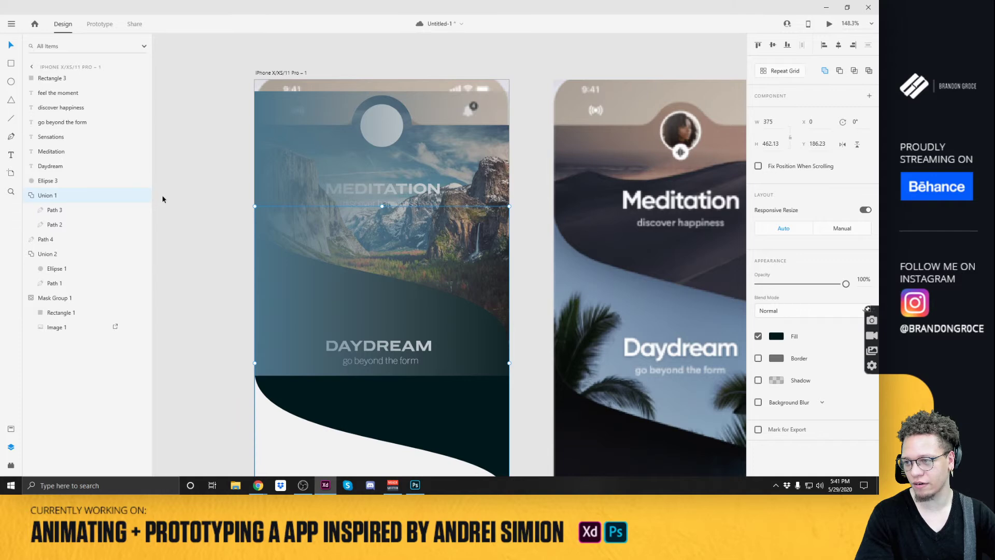
left_click(141, 196)
left_click(141, 197)
Cut Rectangle 3 from the artboard and paste it inside the Union 2 shape above Ellipse 1.
left_click(51, 79)
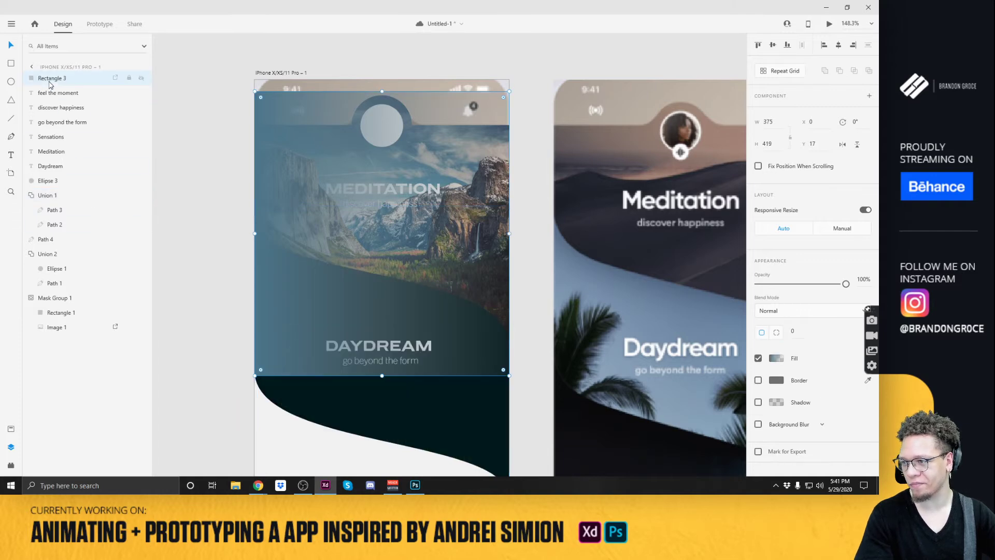
key("Delete")
left_click(340, 153)
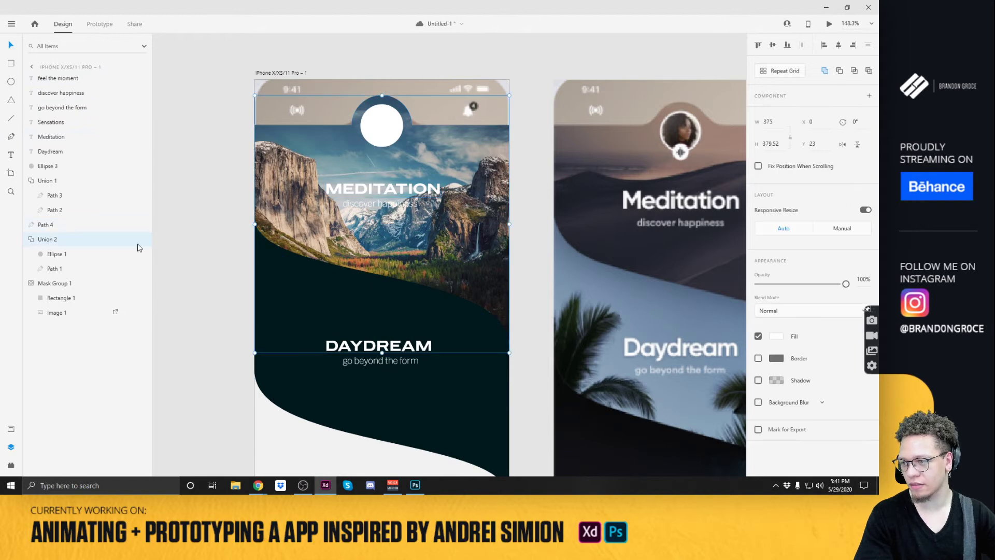
double_click(48, 240)
left_click(57, 255)
key("ctrl+v")
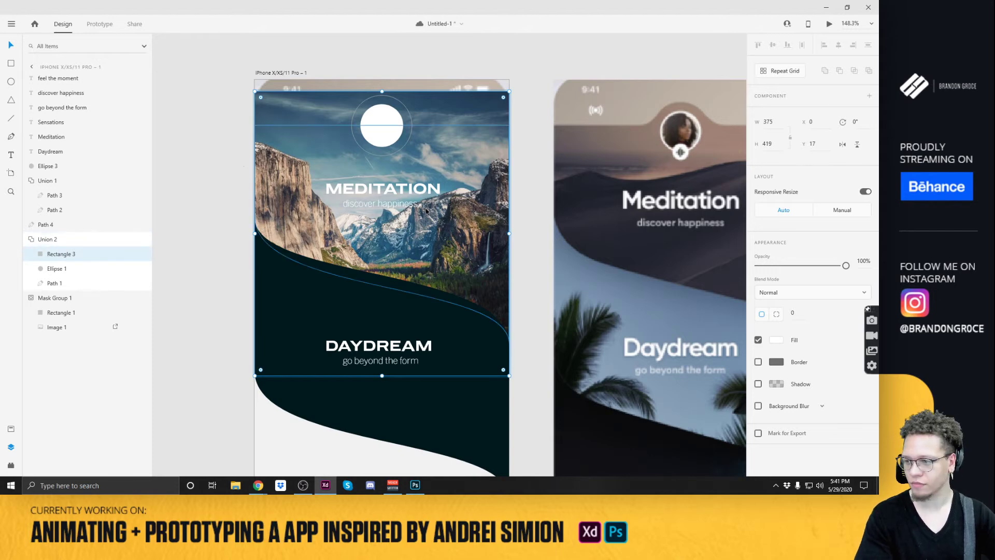
Change the fill of Rectangle 3 inside Union 2 from a solid color to a linear gradient.
left_click(776, 340)
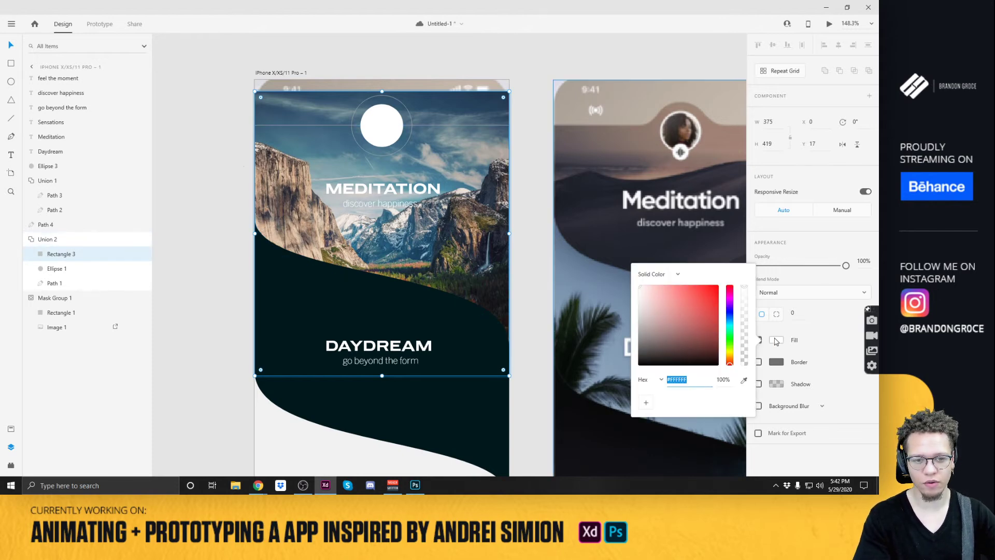
left_click(671, 273)
left_click(661, 274)
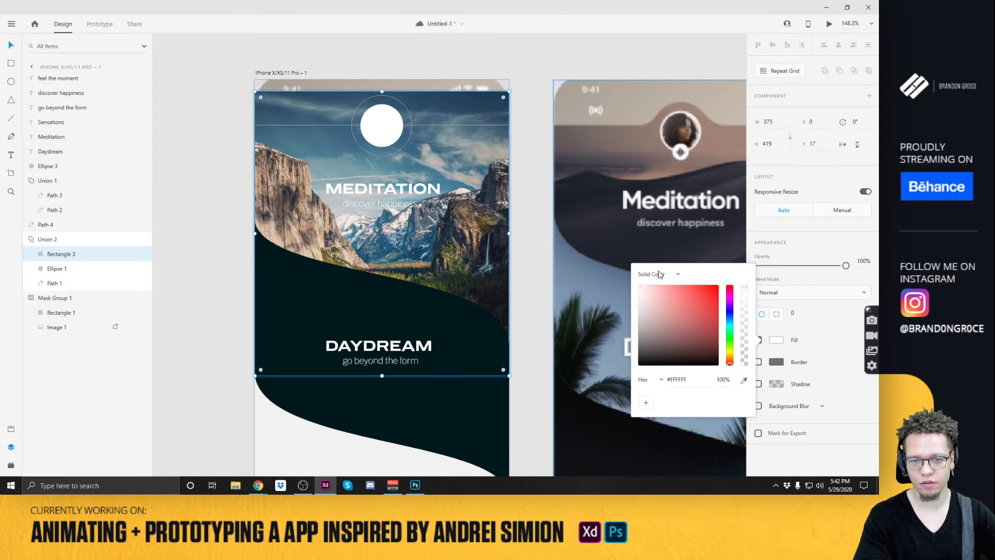
left_click(660, 274)
left_click(662, 294)
Run the Union 2 gradient horizontally from the shape's left edge to its right edge and set the end stop's opacity to 0%.
left_click_drag(380, 91, 254, 212)
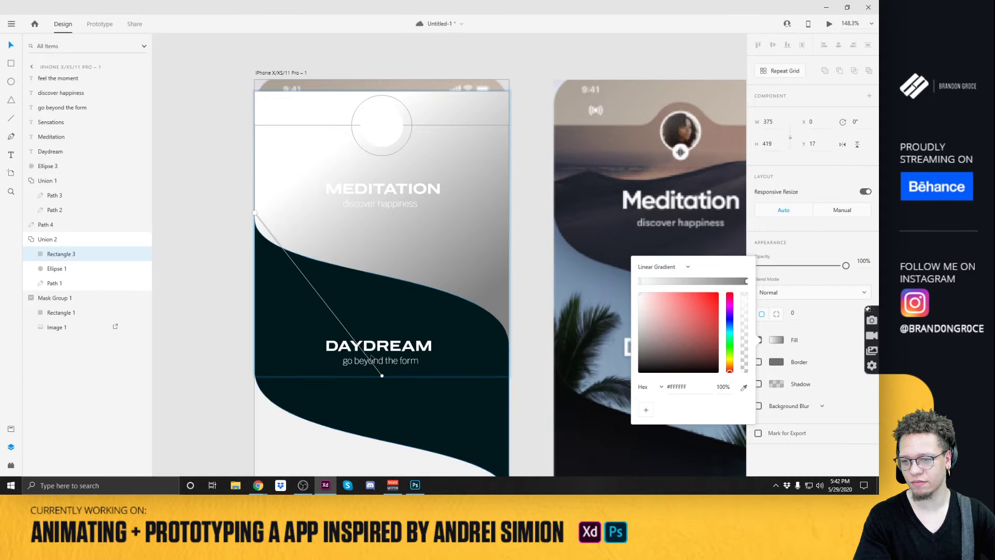
left_click_drag(382, 375, 509, 213)
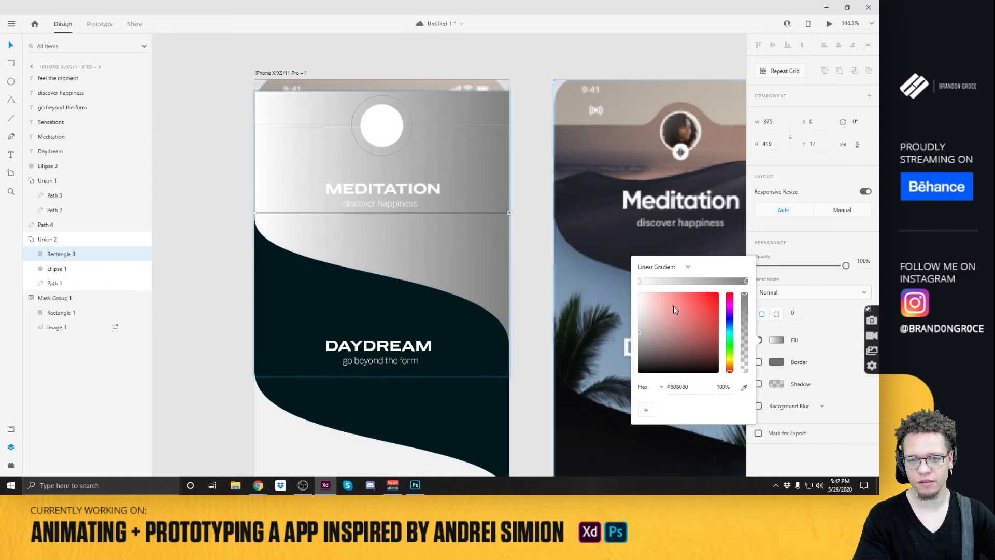
left_click_drag(742, 324, 741, 395)
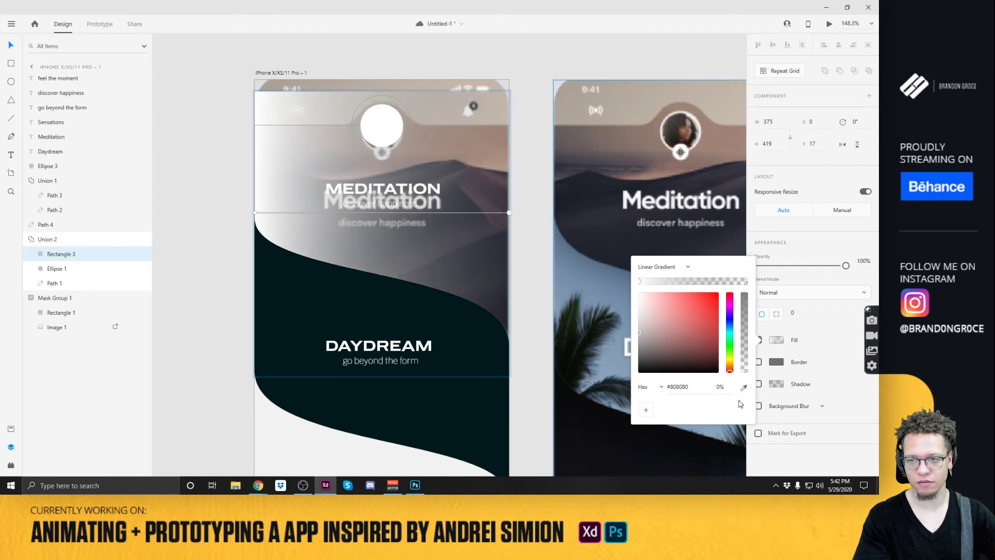
left_click(480, 60)
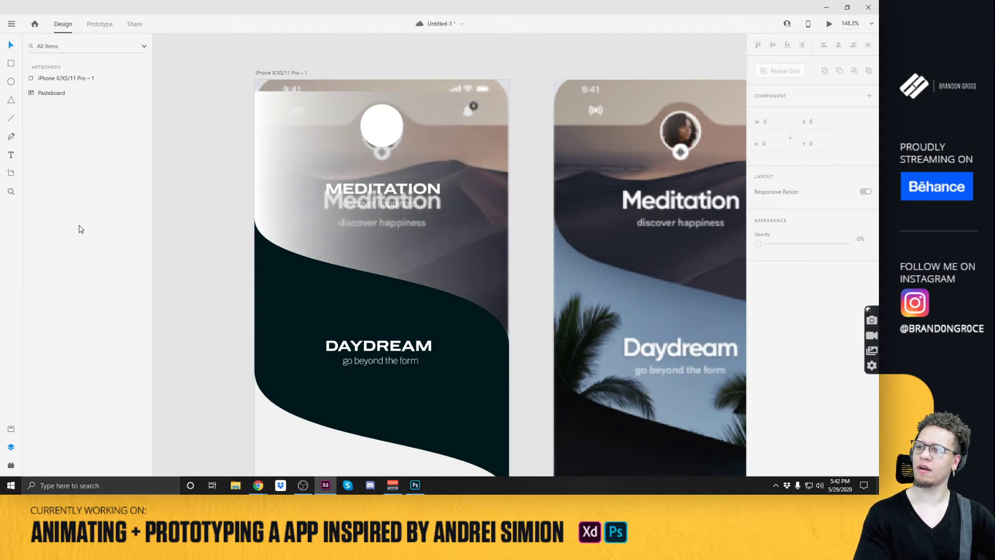
Undo the gradient fill of Rectangle 3 and its insertion into the Union 2 shape.
left_click(470, 149)
double_click(312, 204)
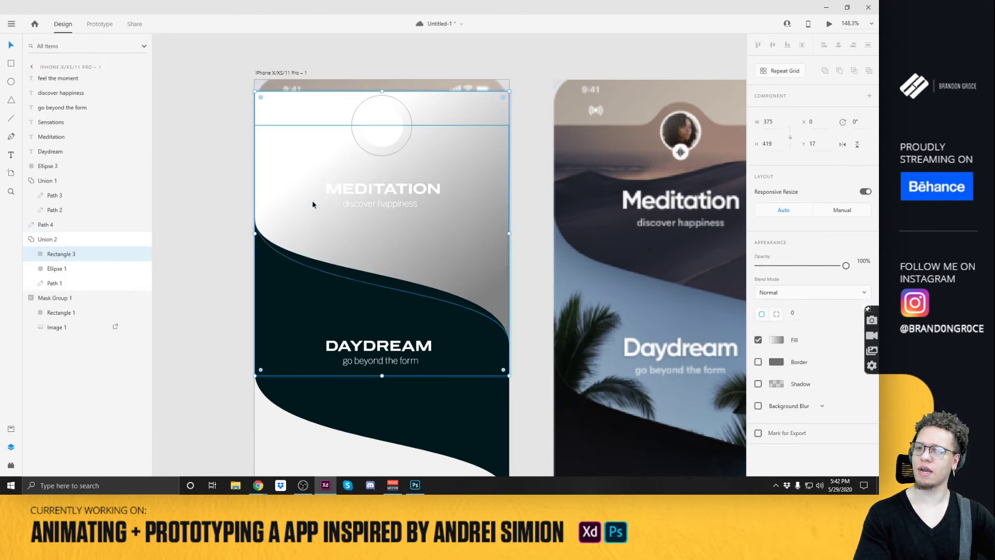
left_click(57, 269)
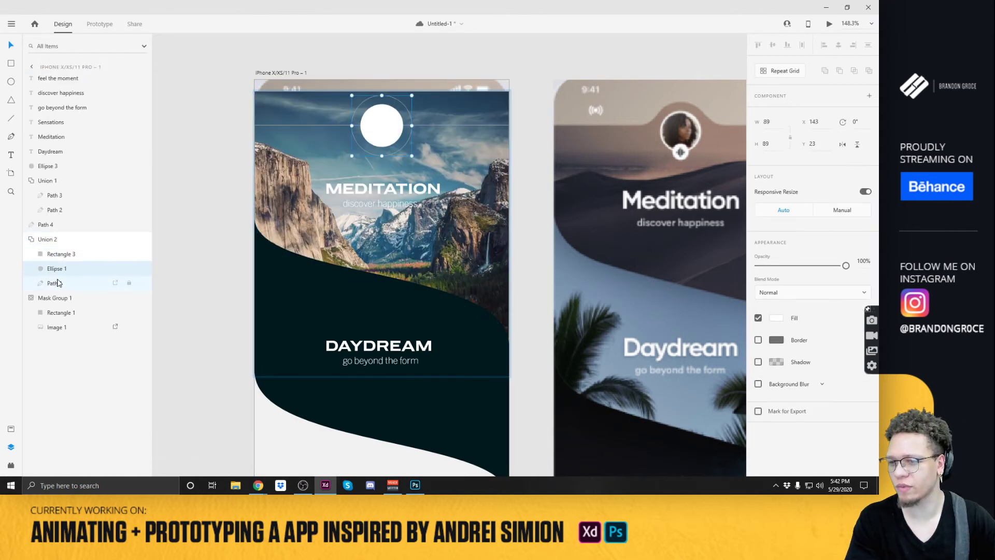
left_click(66, 254)
mouse_move(371, 228)
left_mouse_down()
mouse_move(272, 200)
mouse_move(299, 337)
mouse_move(559, 363)
mouse_move(332, 340)
mouse_move(381, 341)
mouse_move(379, 244)
mouse_move(379, 291)
mouse_move(280, 282)
mouse_move(249, 249)
mouse_move(467, 218)
mouse_move(614, 176)
mouse_move(716, 197)
mouse_move(674, 207)
mouse_move(521, 208)
mouse_move(311, 244)
mouse_move(353, 231)
left_mouse_up()
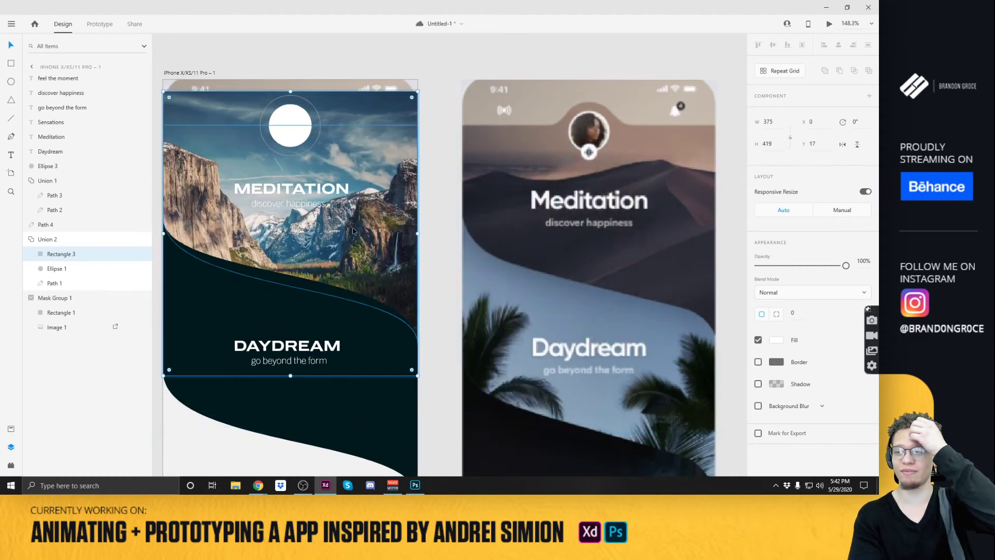
key("Escape")
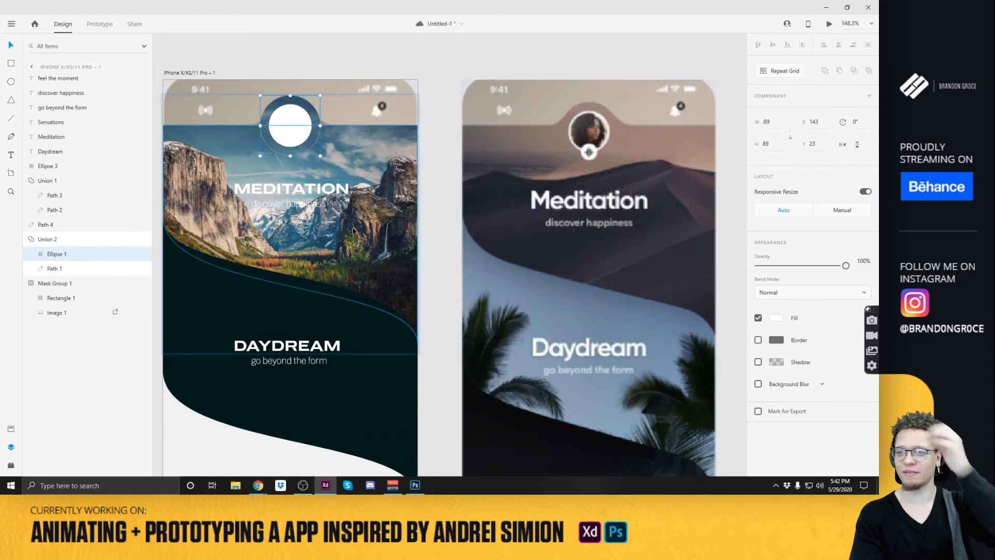
left_click(327, 51)
scroll(306, 76, "down", 1)
left_click(290, 156)
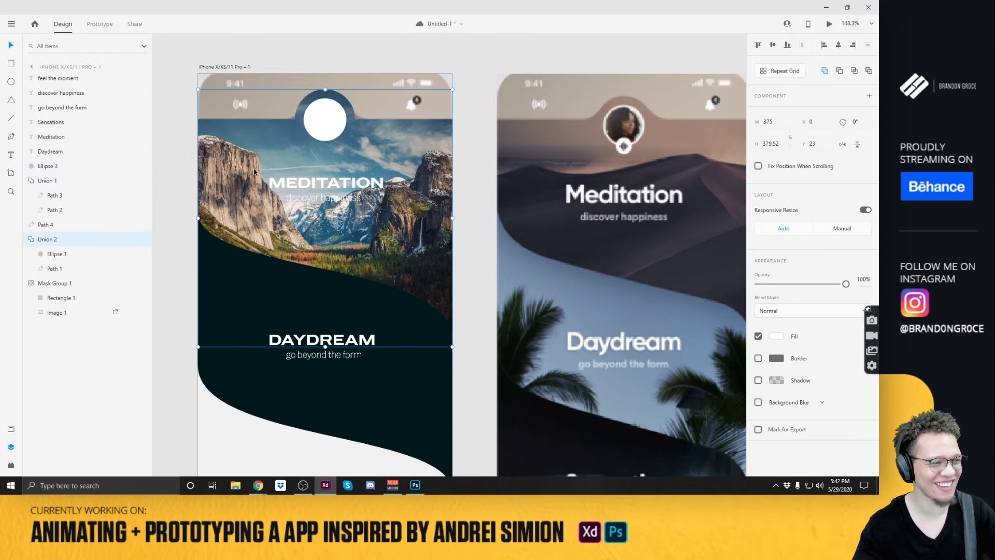
left_click(290, 37)
scroll(372, 139, "up", 1)
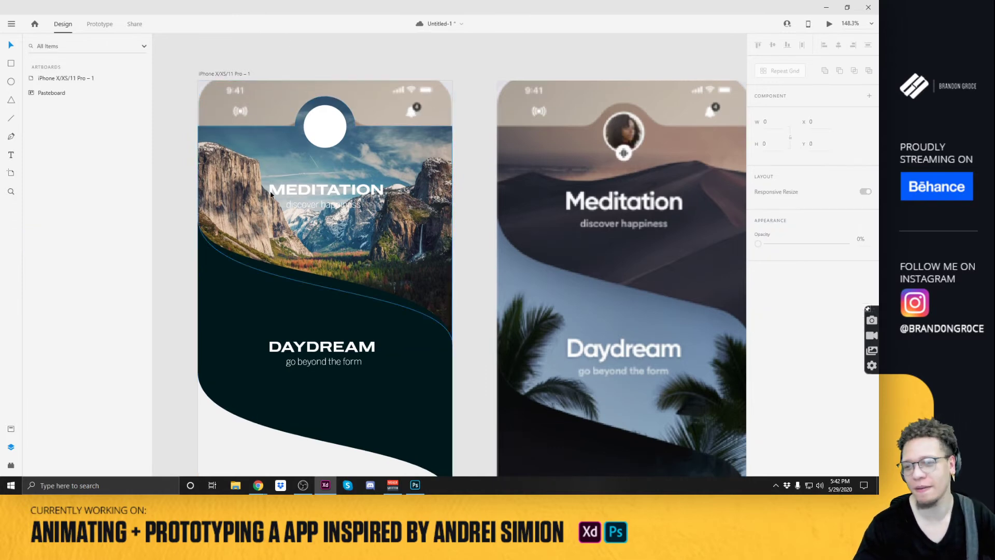
scroll(291, 273, "down", 1)
scroll(282, 296, "up", 2)
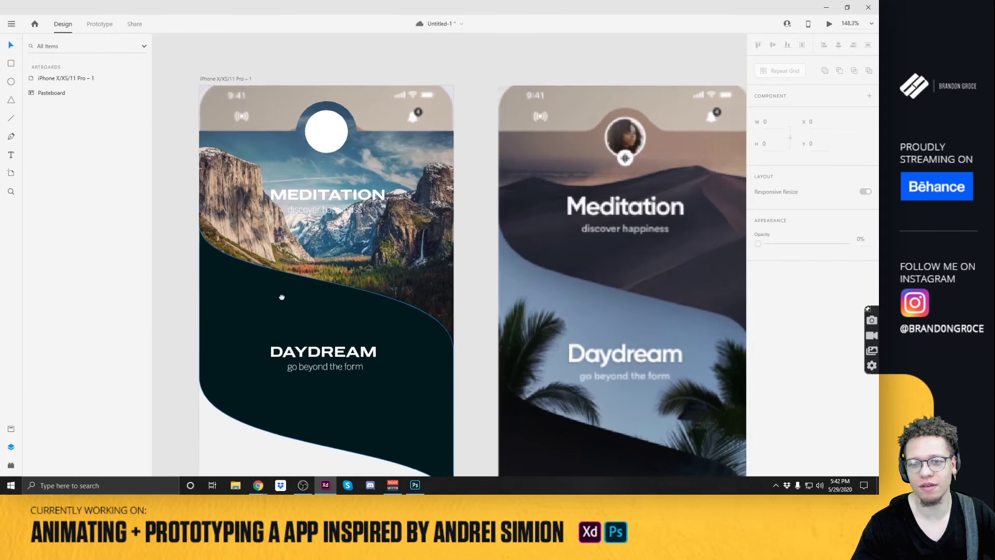
Draw a rectangle of about 231 × 176 inside Union 2, above Ellipse 1, over the Meditation photo.
left_click(213, 132)
left_click(55, 254)
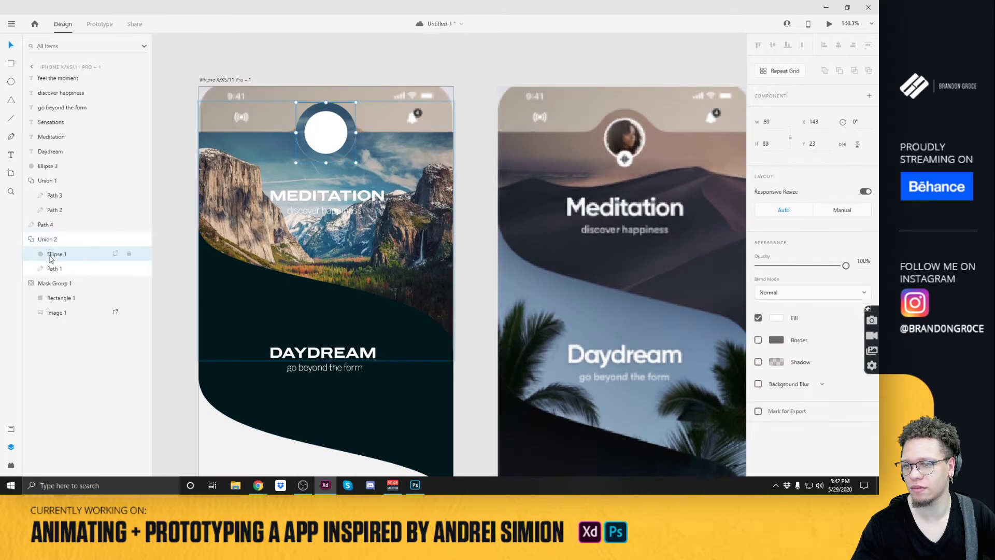
key("r")
left_click_drag(224, 139, 379, 259)
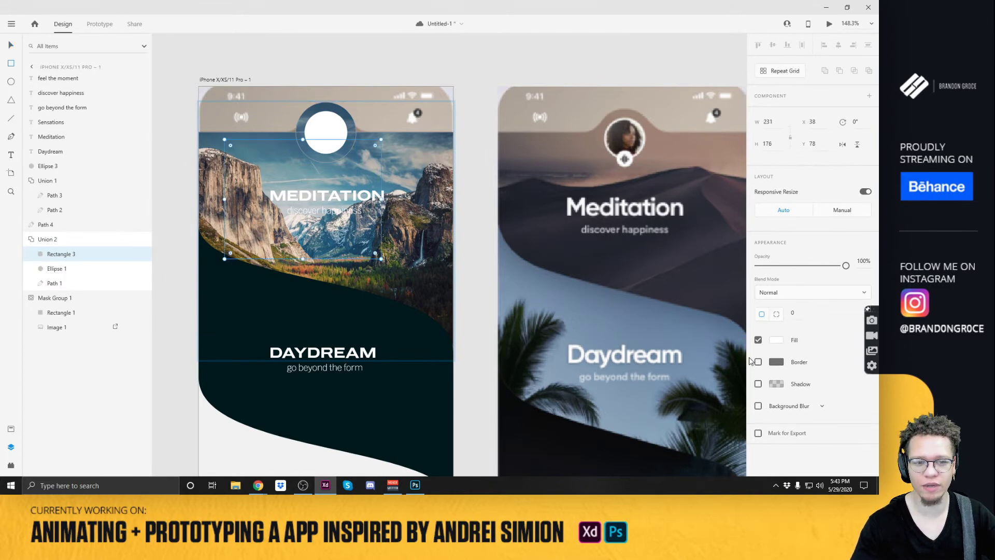
Try a linear gradient fill on the new Rectangle 3 and undo it.
left_click(777, 340)
left_click(671, 275)
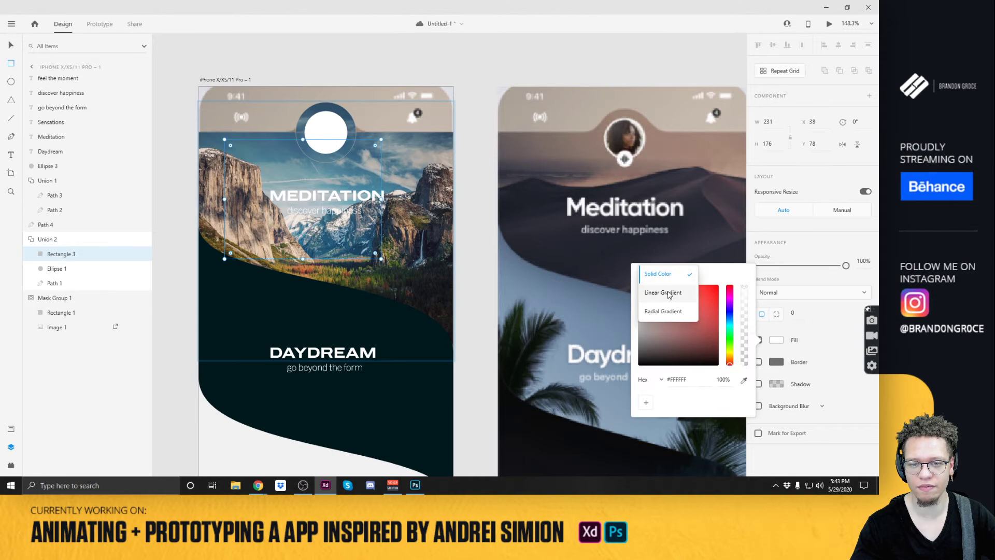
left_click(668, 294)
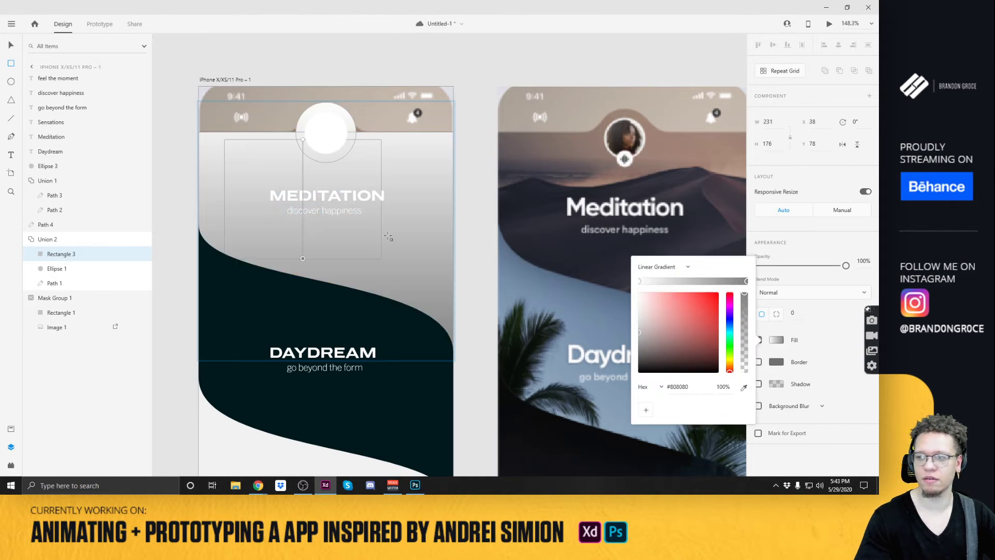
left_click(96, 257)
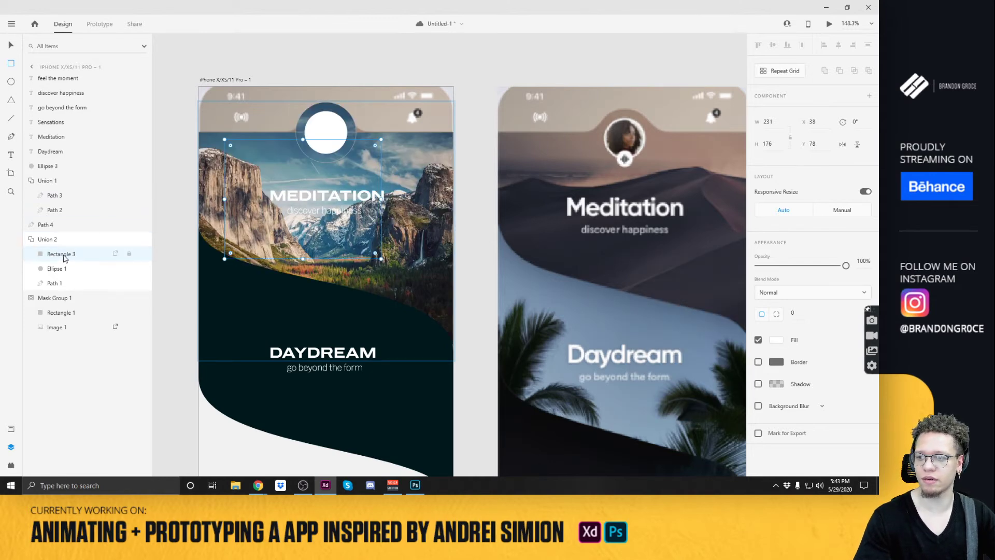
Try deleting Rectangle 3 and Ellipse 1 from Union 2, and undo both deletions.
mouse_move(65, 257)
left_mouse_down()
mouse_move(66, 245)
mouse_move(57, 246)
left_mouse_up()
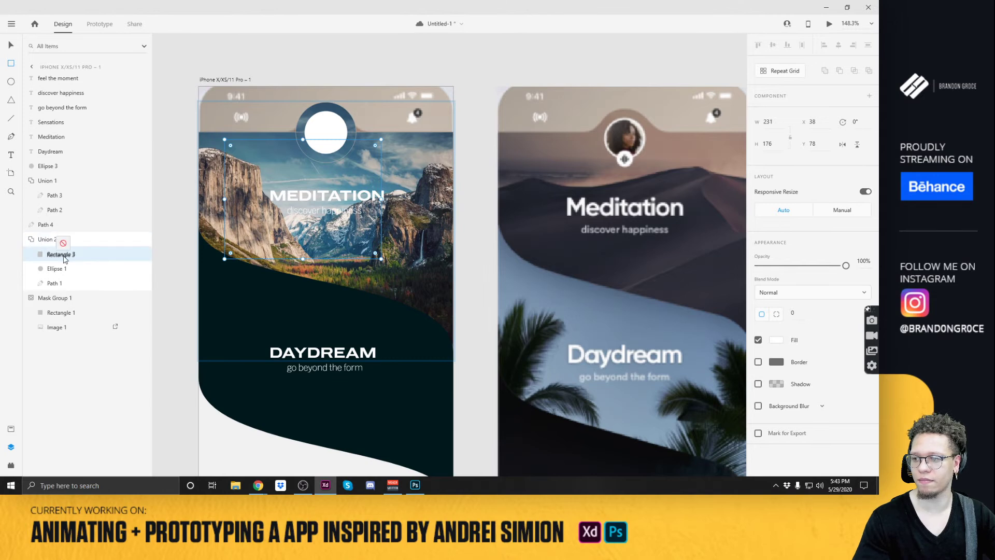
left_click(48, 242)
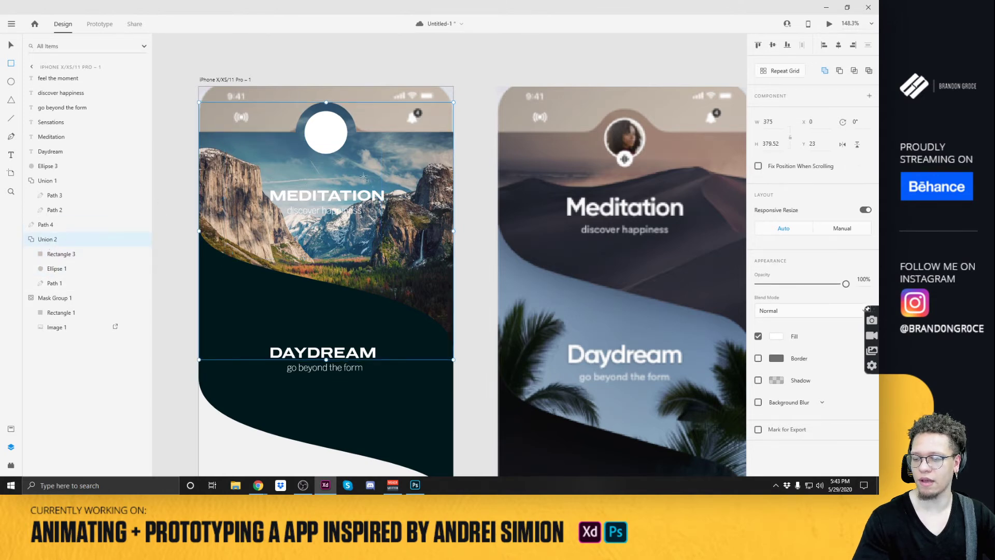
left_click(57, 255)
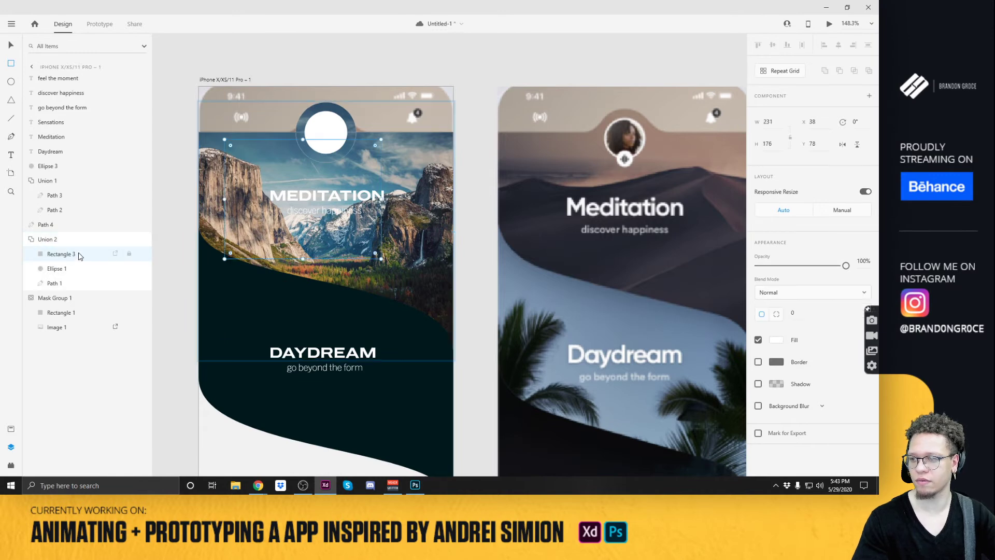
key("Delete")
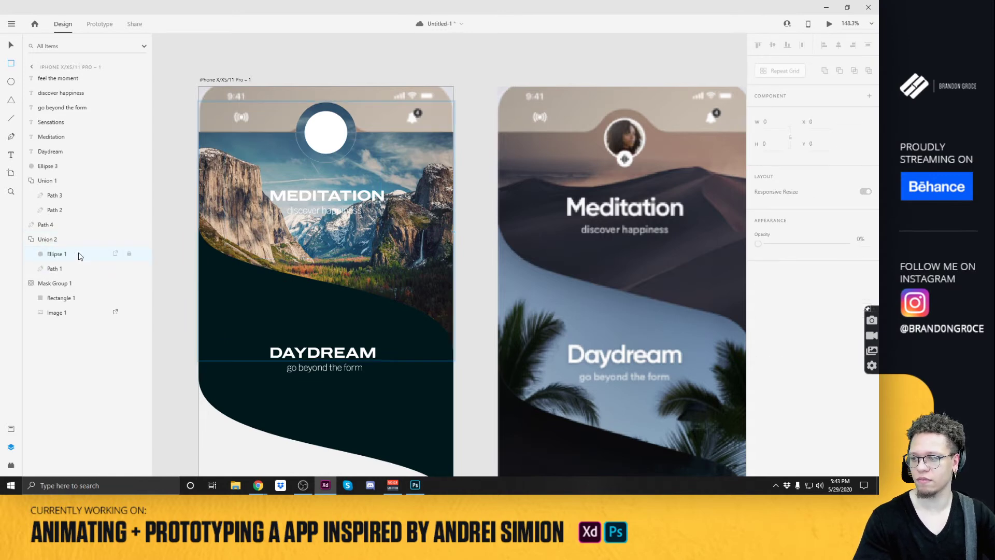
left_click(58, 255)
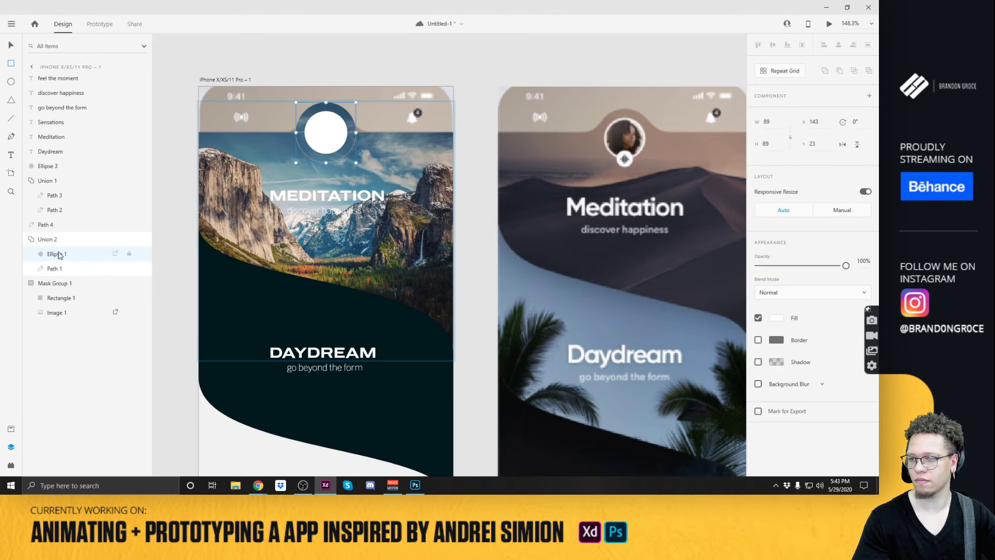
key("Delete")
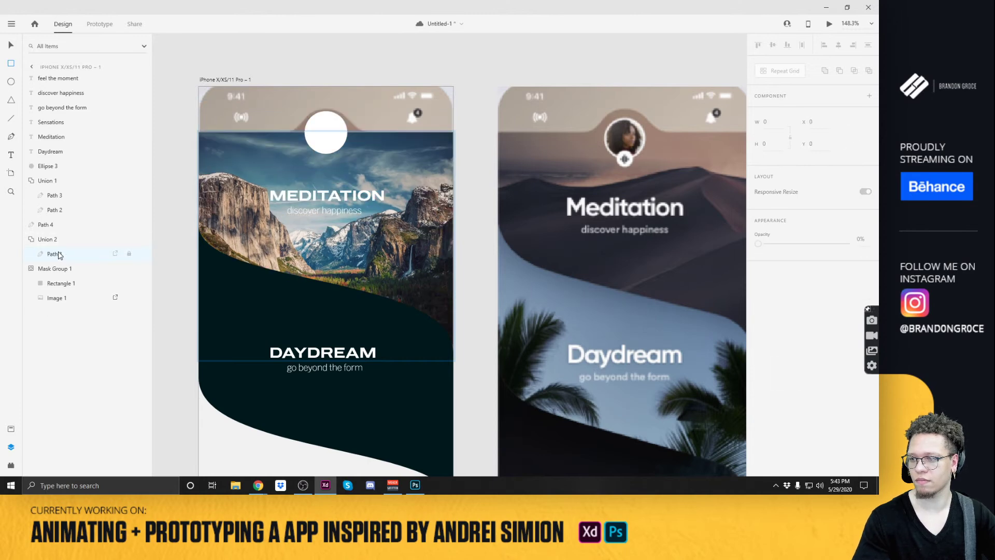
key("ctrl+z")
key("ctrl+z")
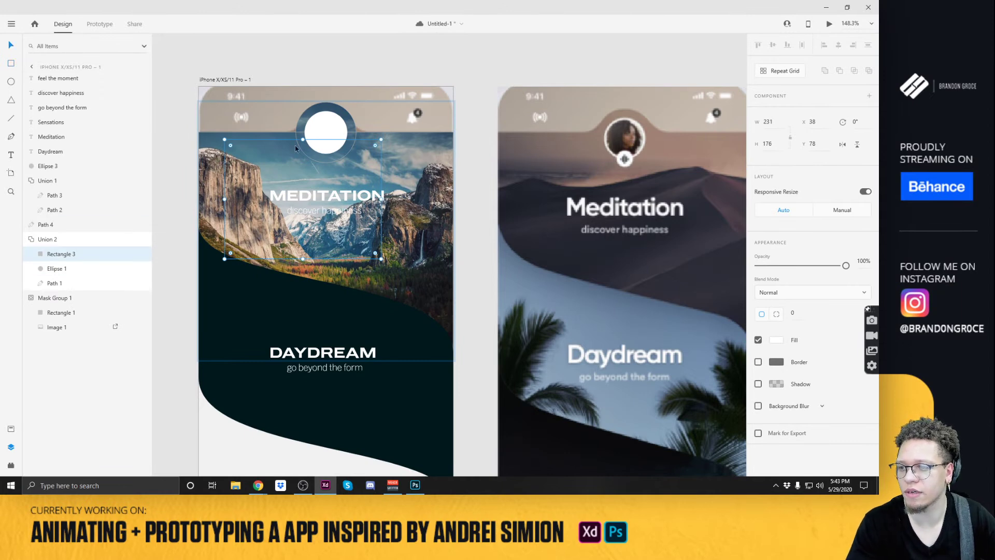
Try shifting Rectangle 3 to the right within Union 2 and removing Path 1 from the shape.
left_click(250, 168)
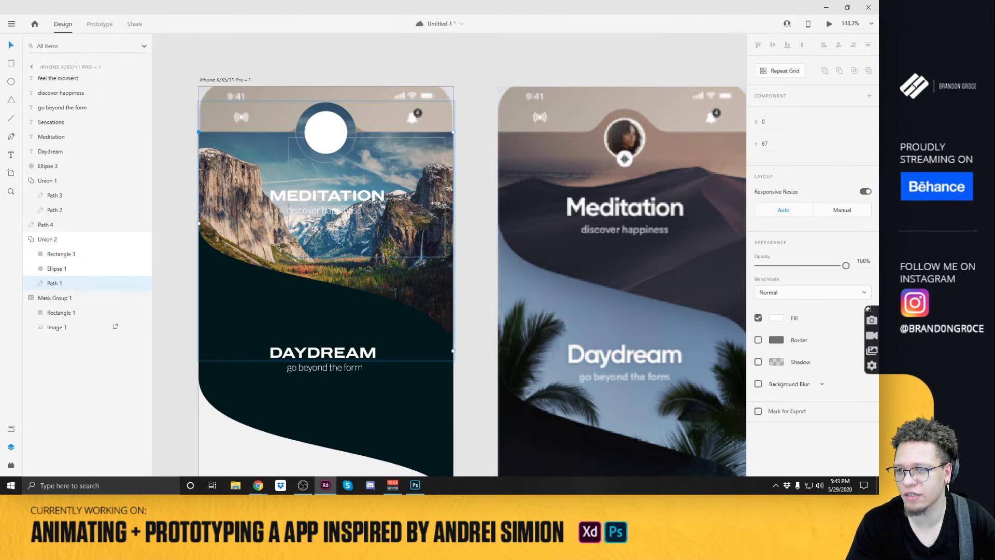
left_click(160, 158)
left_click(252, 178)
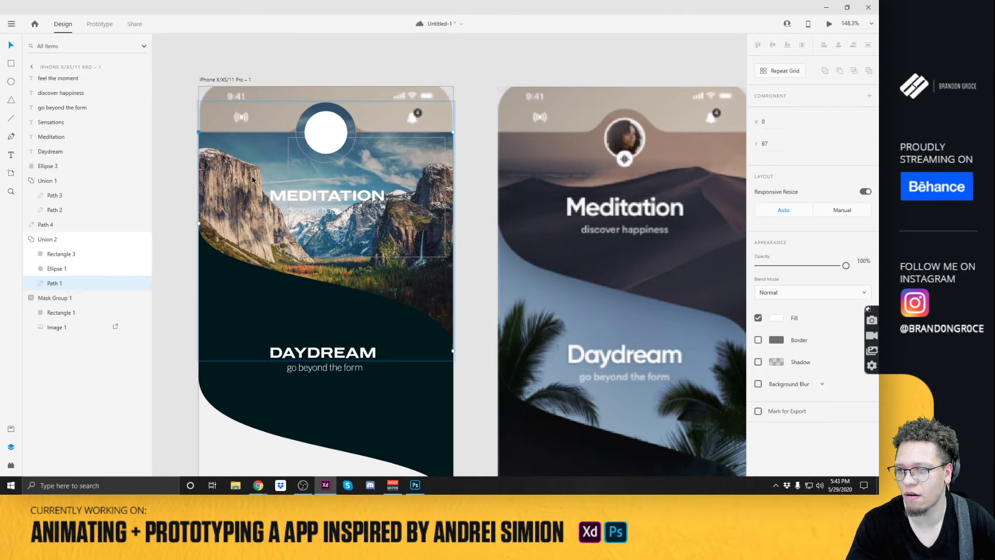
left_click_drag(230, 152, 259, 123)
key("ctrl+z")
key("ctrl+z")
key("ctrl+z")
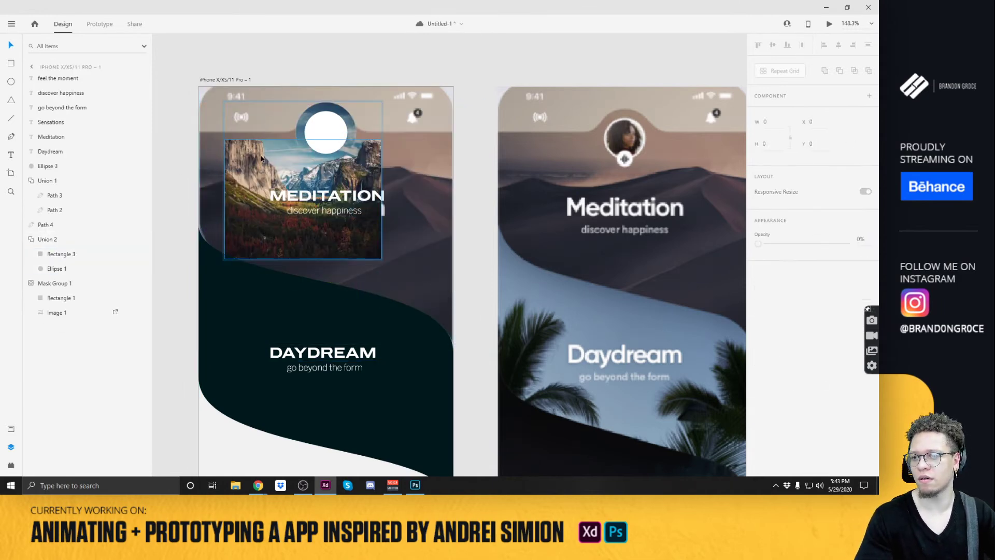
Try removing Rectangle 3 from Union 2, and step back through the history to only Ellipse 1 and Path 1 inside it.
left_click_drag(255, 153, 285, 138)
key("ctrl+z")
left_click_drag(394, 228, 357, 181)
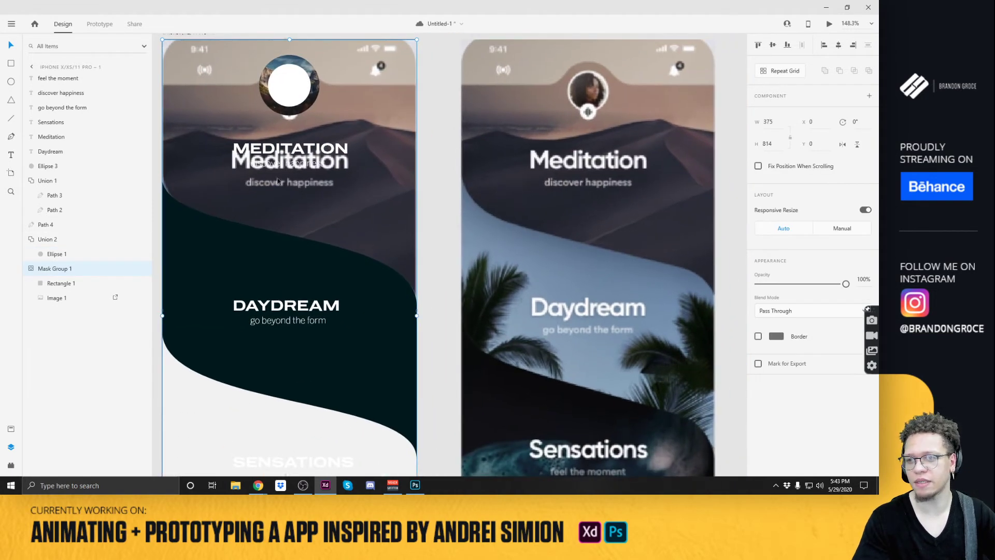
key("ctrl+shift+z")
key("ctrl+shift+z")
key("ctrl+z")
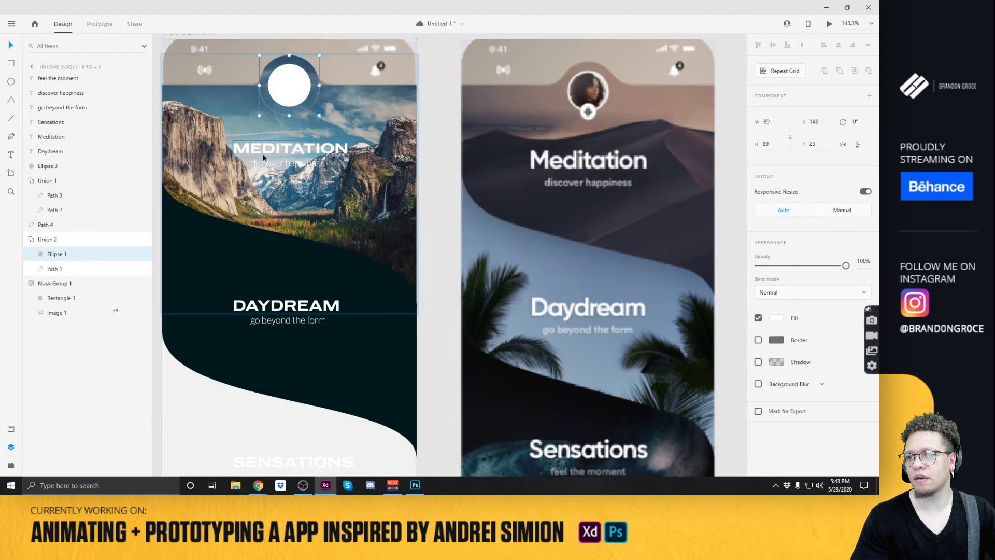
Paste the blue fading gradient rectangle on the artboard at X 0, Y 23 and lower its upper edge to the Meditation photo's straight top edge.
key("ctrl+v")
left_click_drag(278, 152, 219, 175)
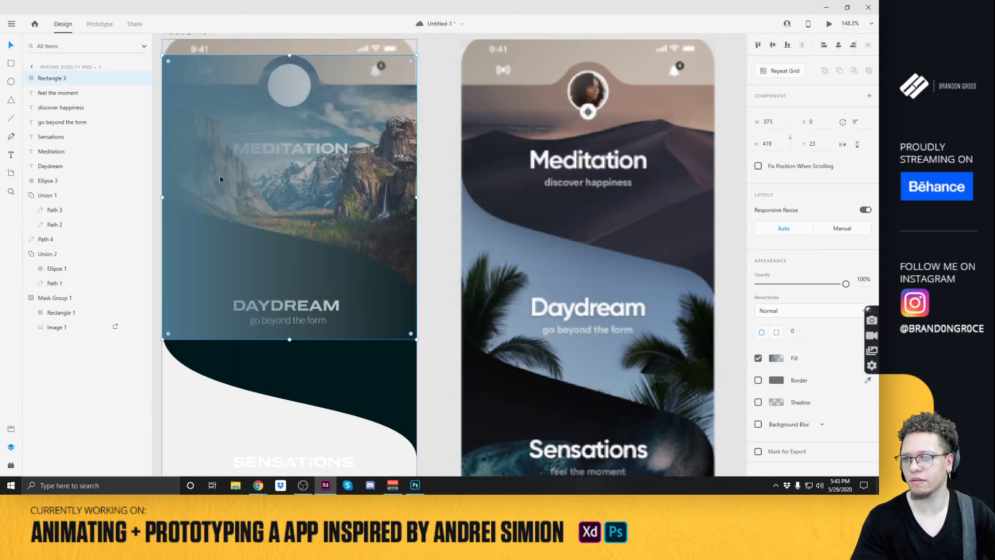
double_click(356, 95)
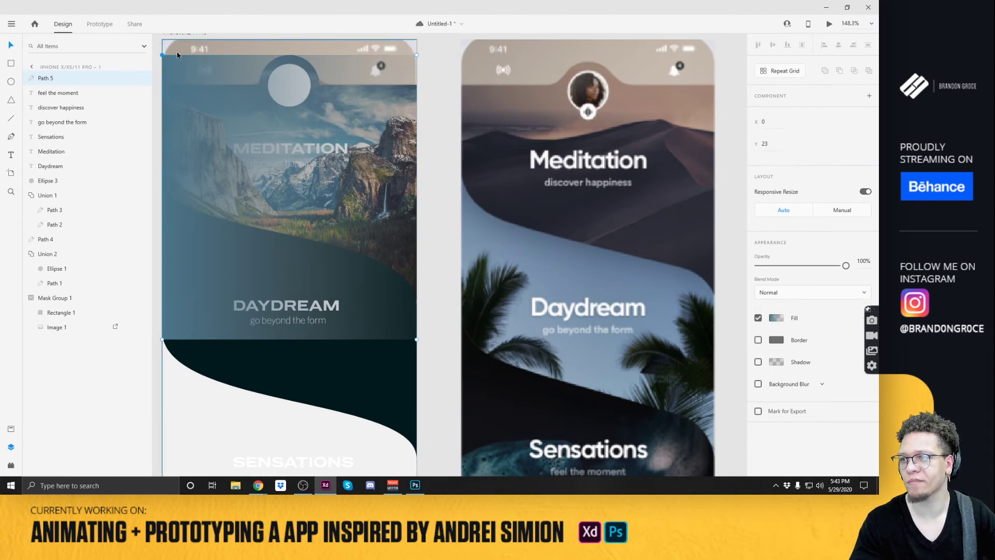
left_click_drag(417, 55, 419, 87)
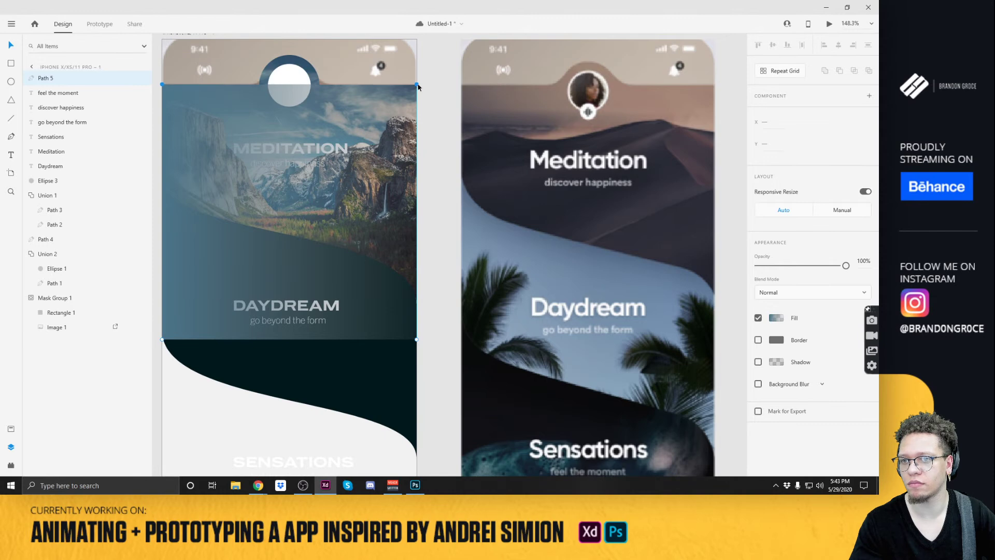
Try to fit the overlay's lower edge to the section's curve, moving its lower-left anchor point up to Y 191.54.
left_click_drag(163, 340, 160, 171)
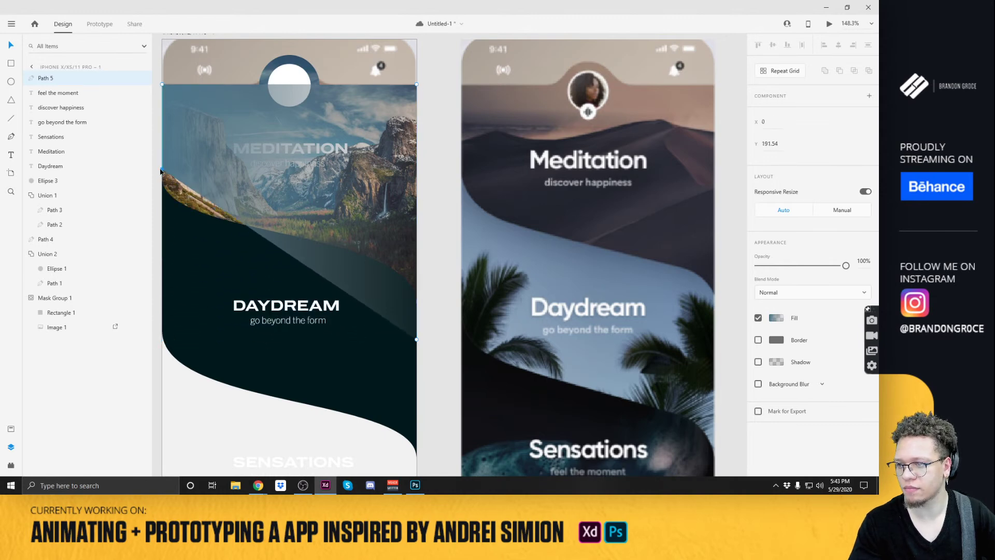
scroll(160, 171, "left", 1)
double_click(188, 176)
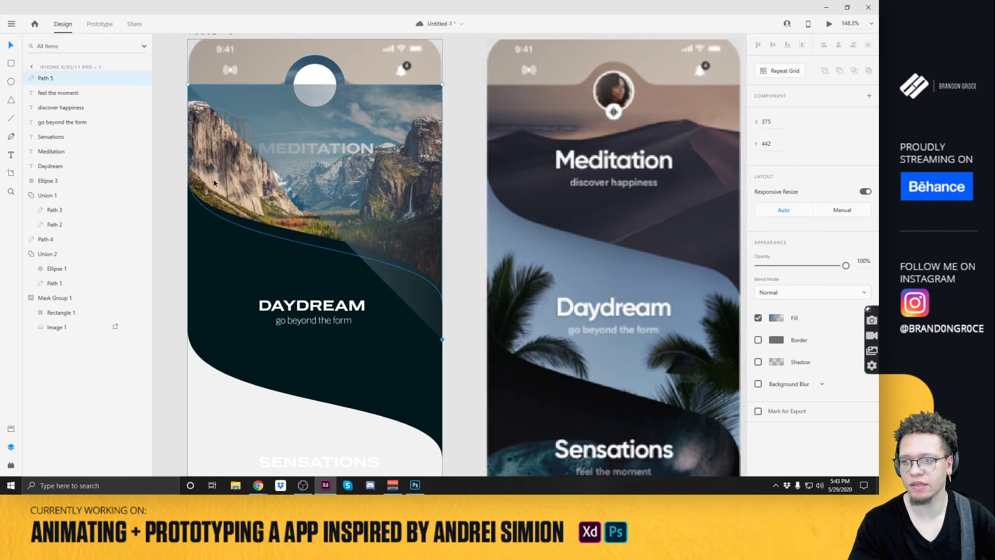
key("Escape")
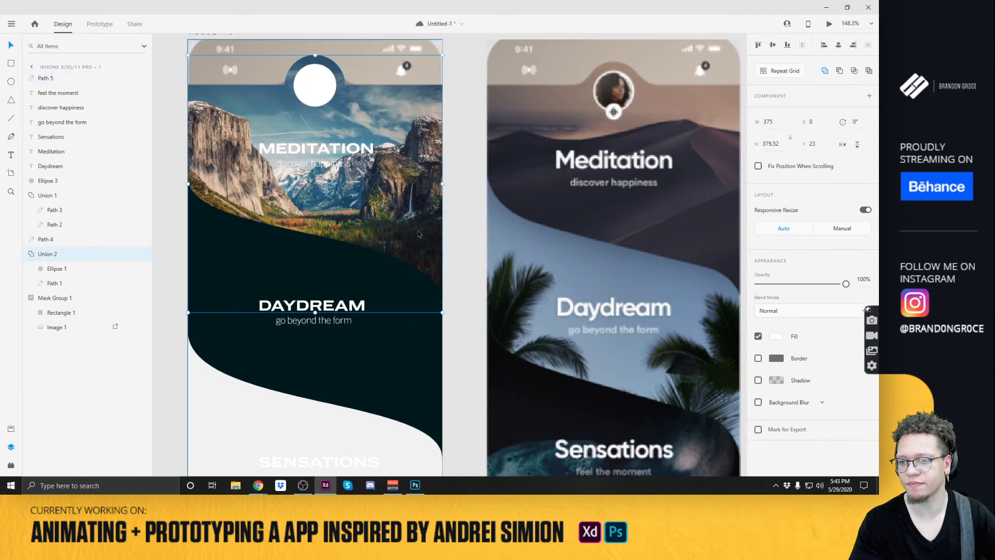
Duplicate the Union 2 Meditation shape and place the copy at the front of the artboard's layers.
left_click(60, 313)
left_click(240, 92)
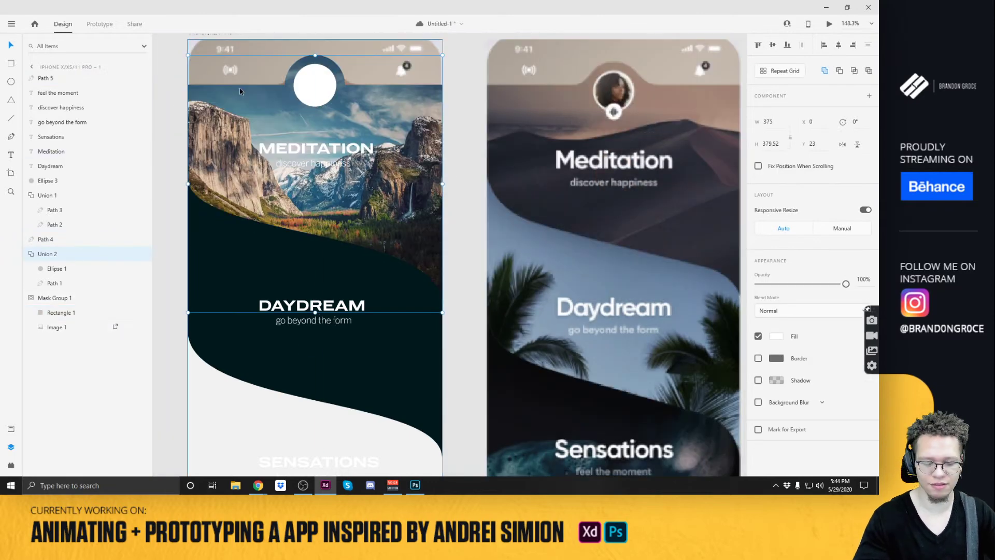
key("ctrl+shift+bracketright")
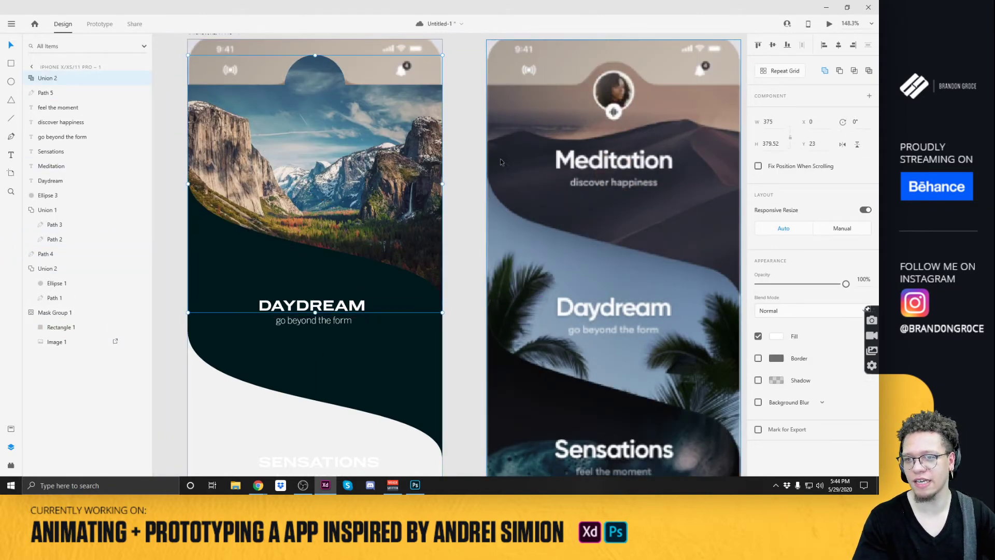
Change the fill of the Union 2 copy from a solid color to a linear gradient.
left_click(774, 338)
left_click(672, 271)
left_click(660, 290)
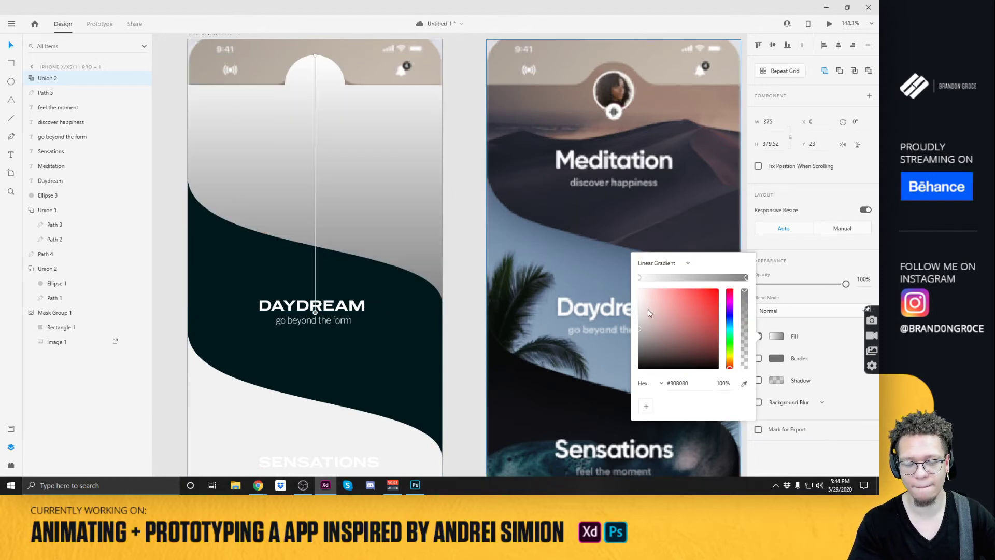
Move the Union 2 copy beside the artboard and sample the Meditation photo's sky blues for both gradient stops, with #3C6279 for the end stop.
left_click_drag(401, 133, 619, 142)
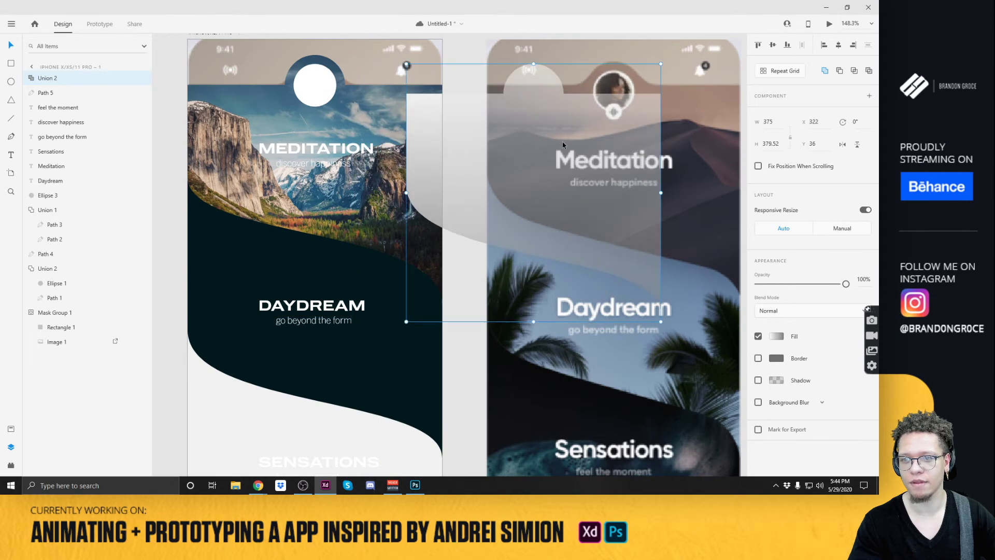
left_click(776, 337)
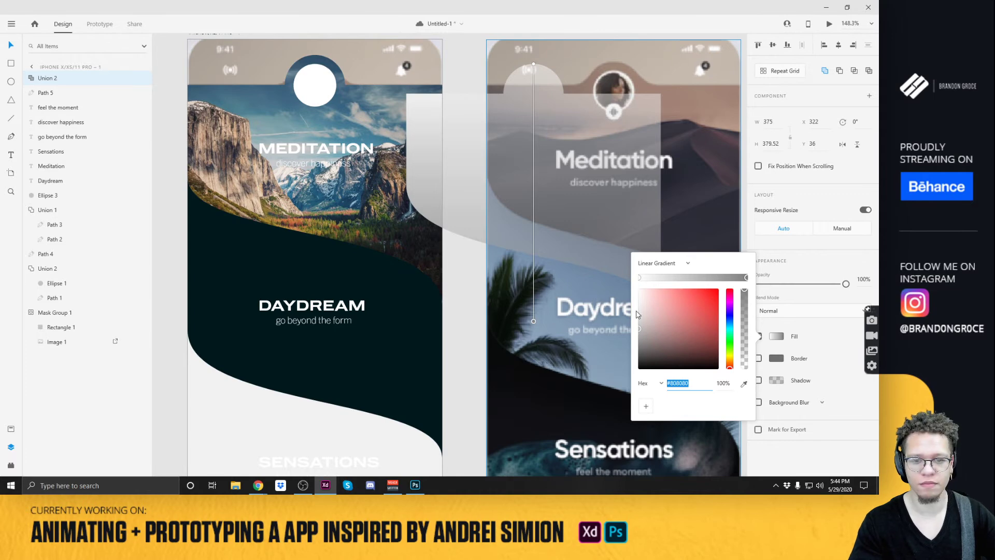
left_click(744, 384)
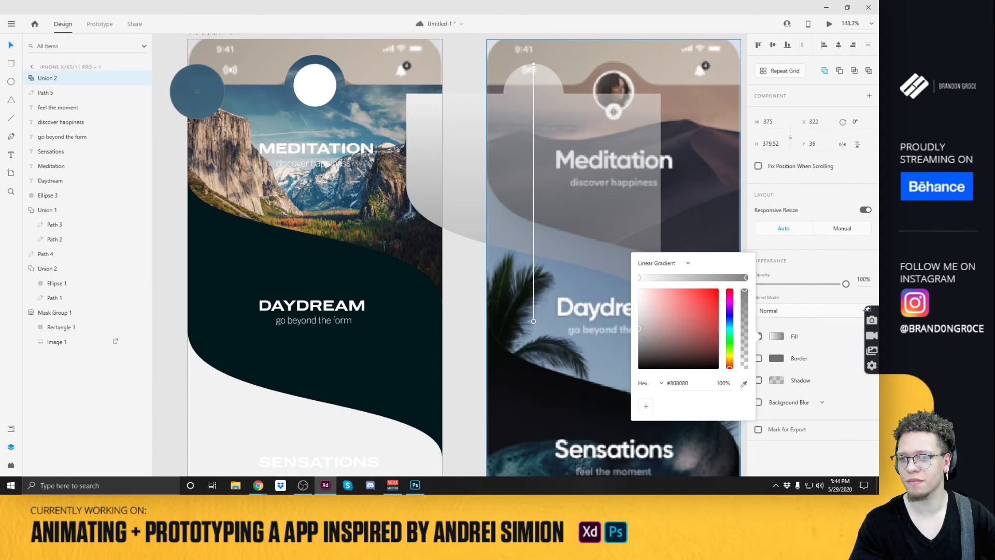
left_click(190, 91)
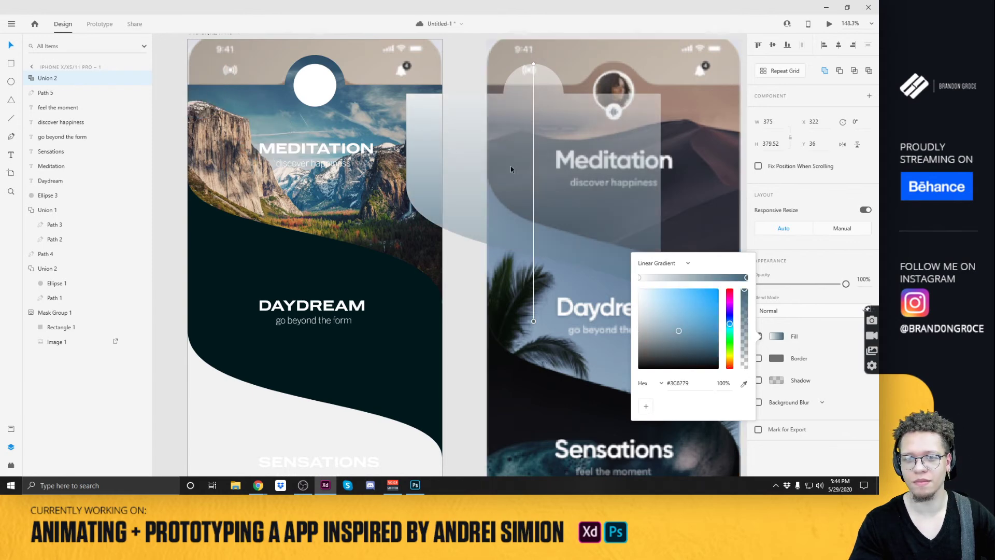
left_click(639, 280)
left_click(744, 384)
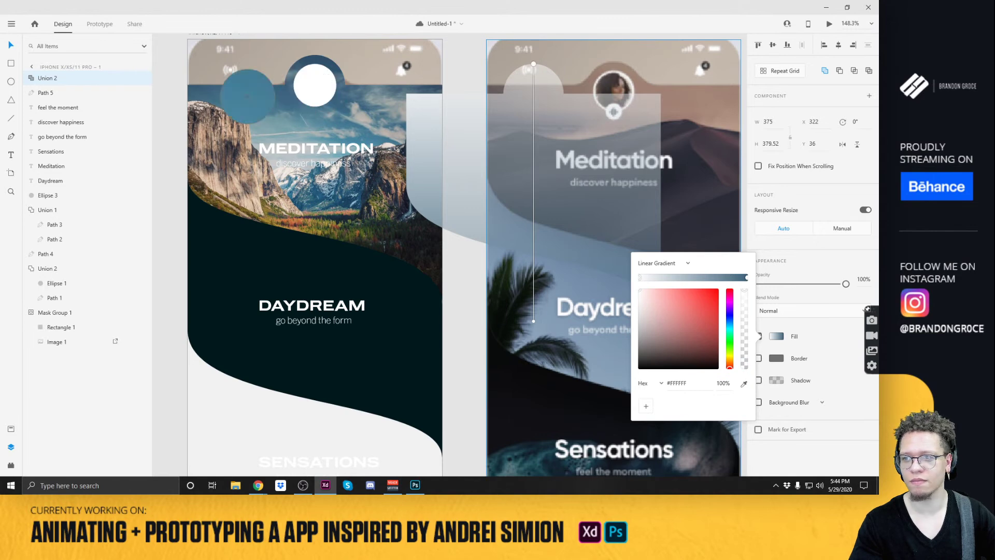
left_click(239, 103)
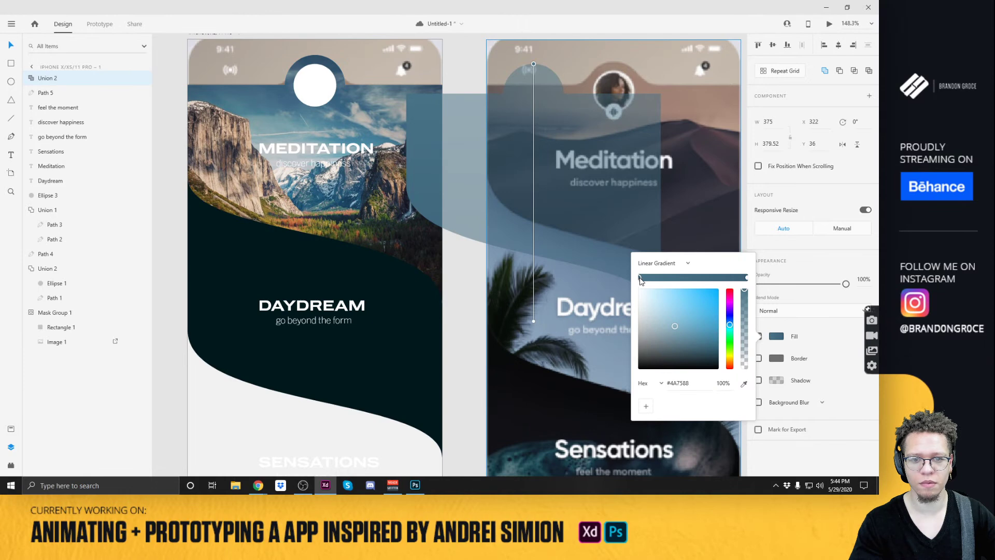
Fade the gradient's end stop to 0% opacity and run the gradient horizontally from the shape's left edge to about two-thirds of its width.
left_click(747, 279)
left_click_drag(744, 292, 740, 373)
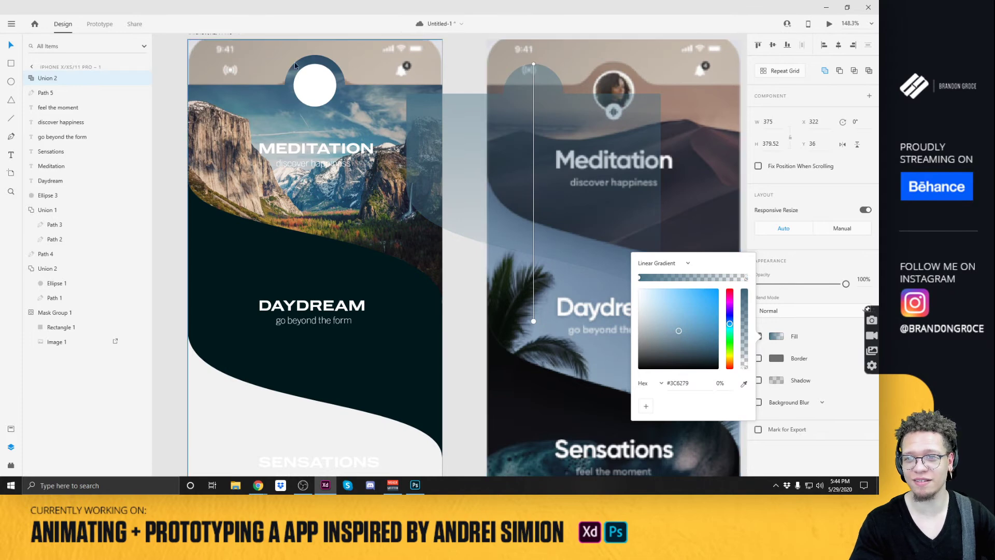
left_click_drag(534, 64, 406, 151)
left_click_drag(533, 321, 571, 150)
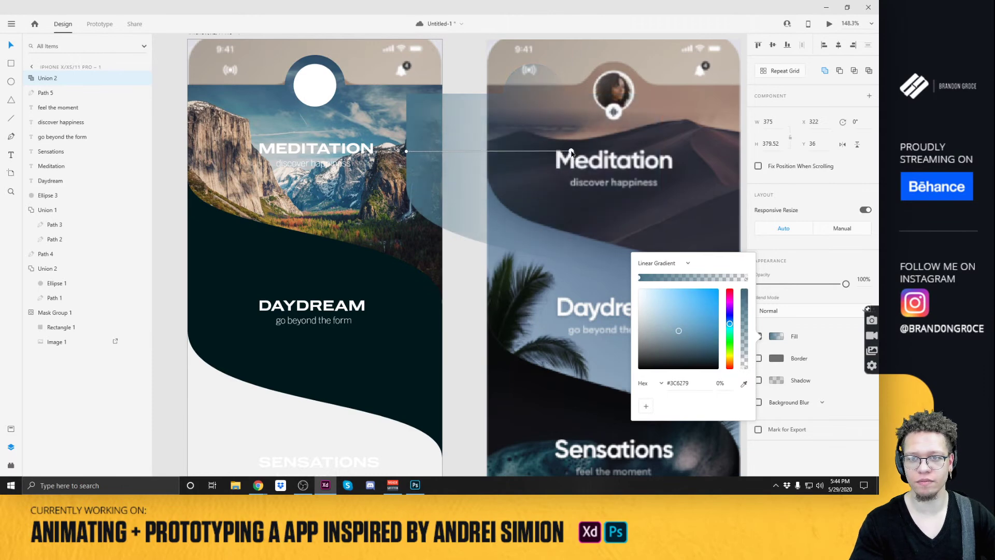
Move the Union 2 gradient overlay back over the Meditation photo, aligned at X 0.
left_click_drag(531, 176, 285, 181)
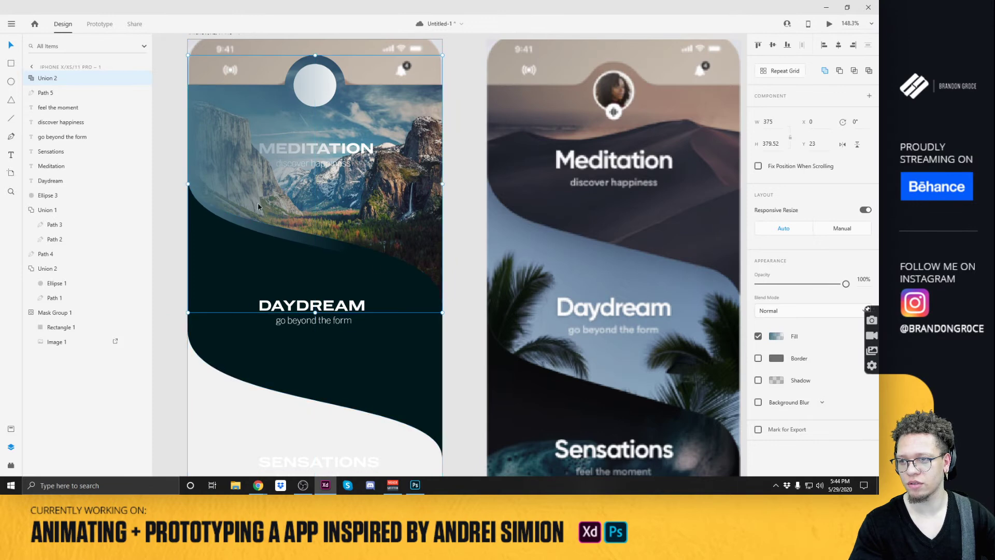
mouse_move(237, 151)
left_mouse_down()
mouse_move(238, 142)
mouse_move(235, 150)
left_mouse_up()
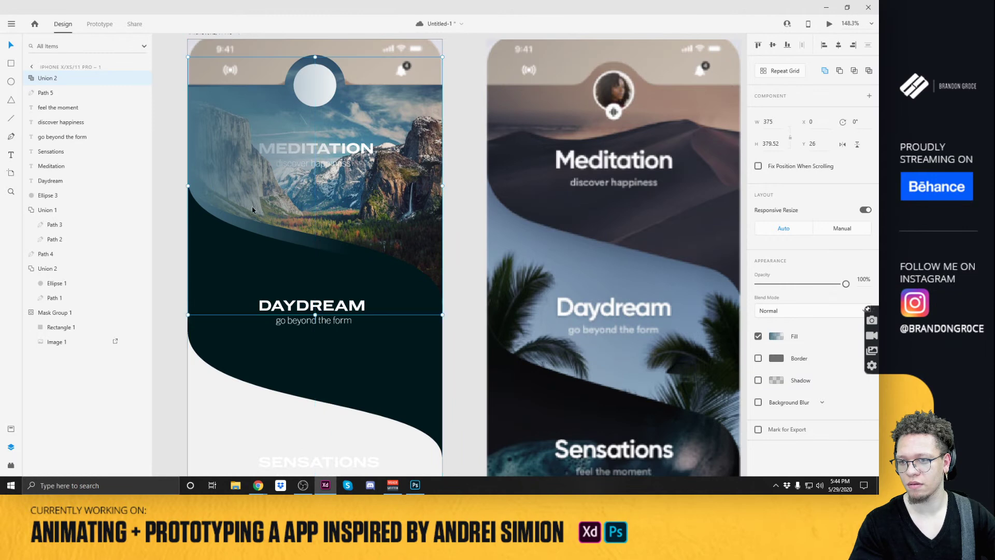
double_click(260, 206)
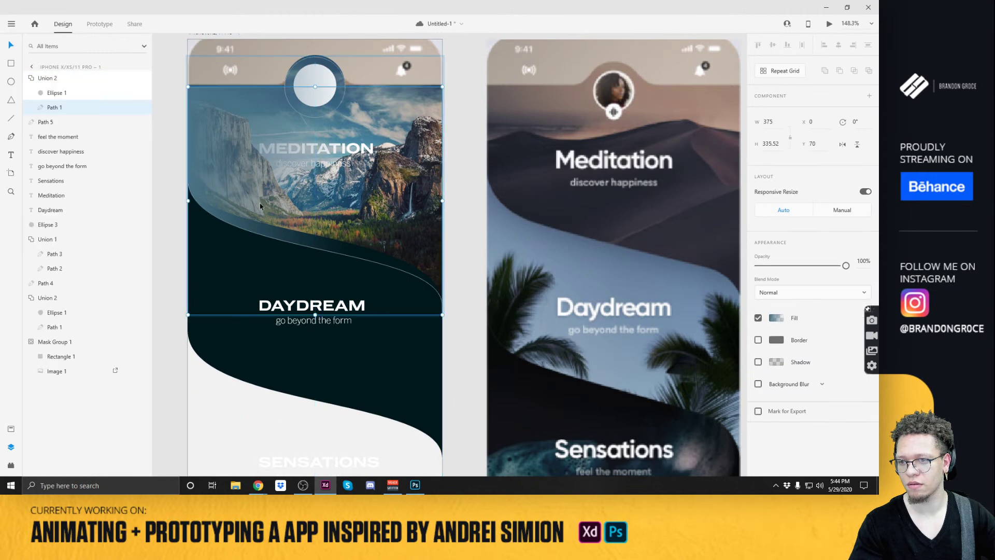
left_click(464, 229)
Open the Daydream section's Union 1 shape to reach its component paths and lock Path 3.
left_click(213, 266)
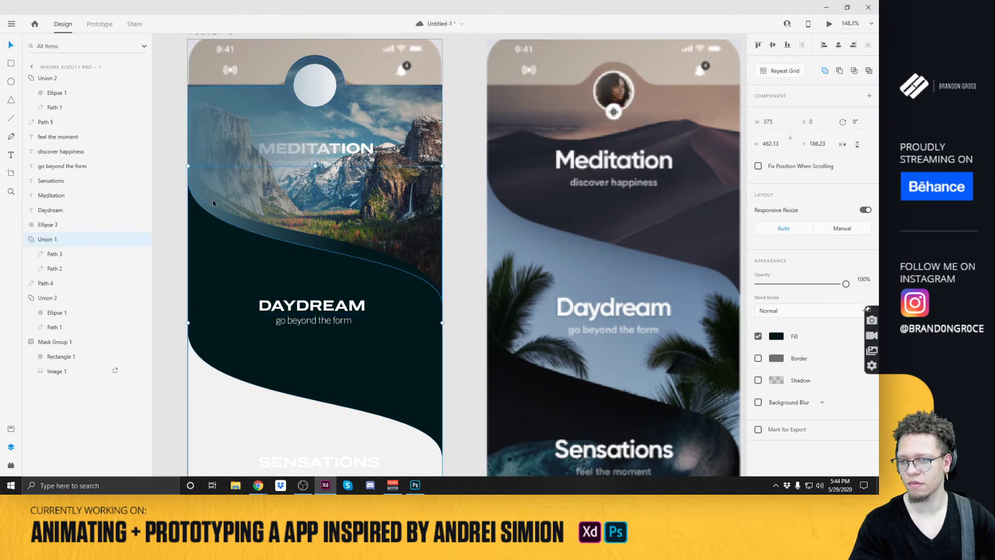
double_click(223, 324)
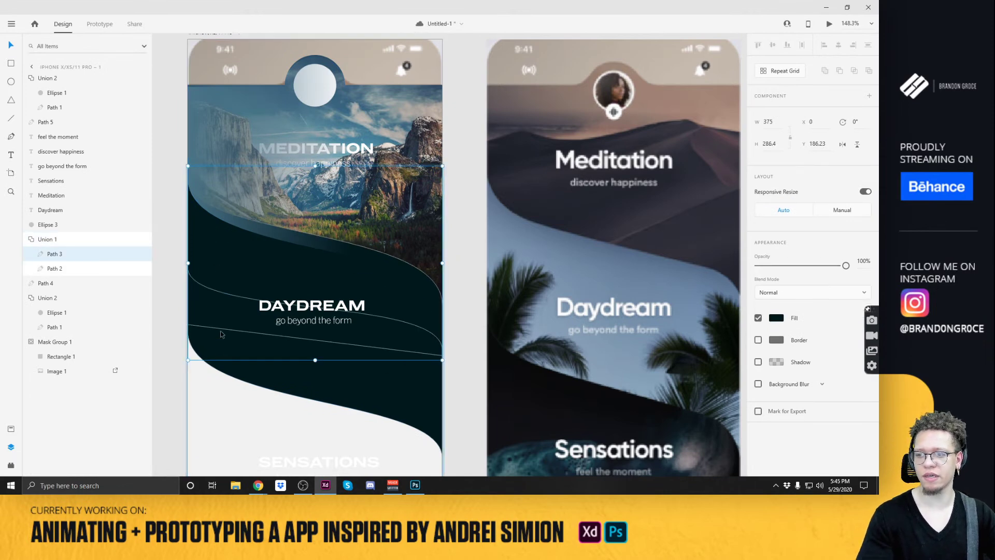
left_click(229, 357)
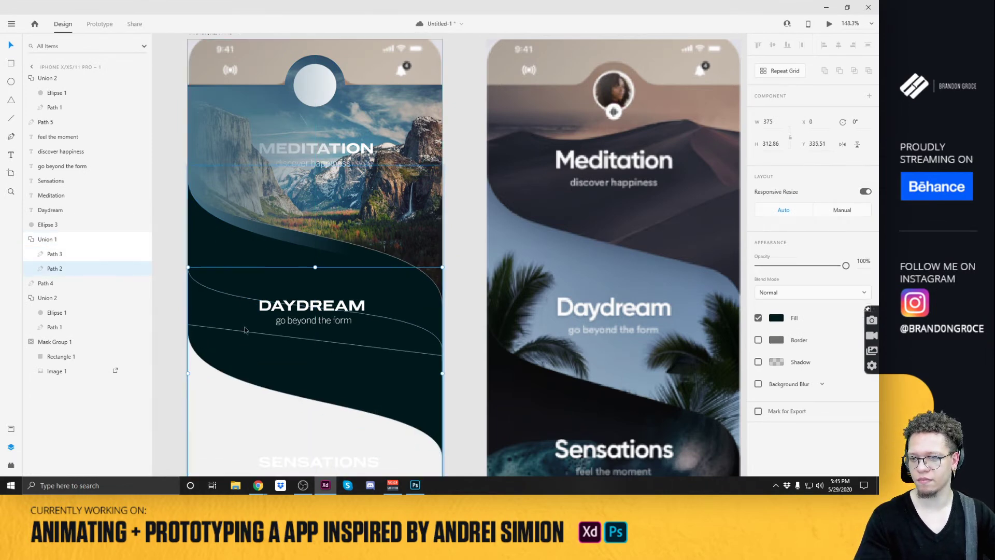
left_click(195, 273)
key("ctrl+l")
left_click(164, 206)
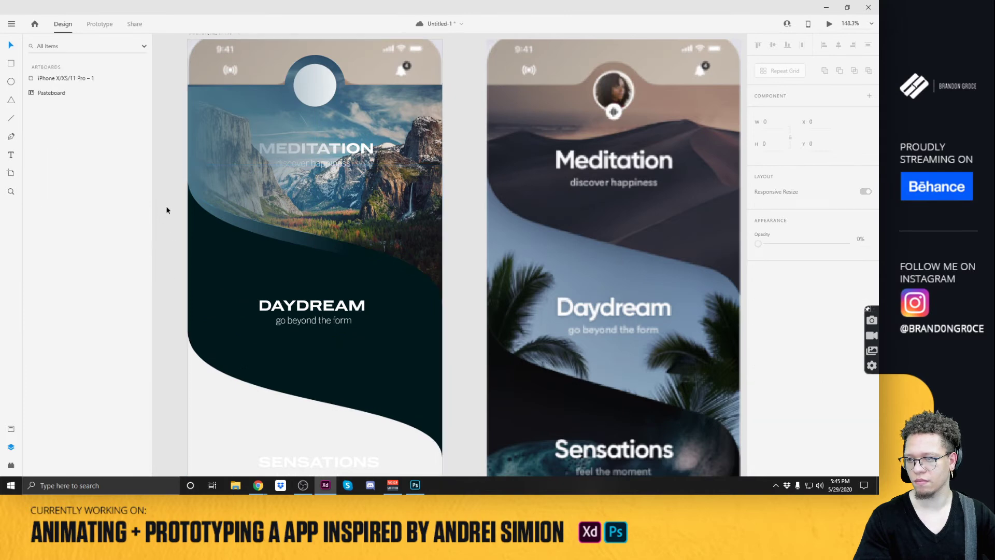
Bring the Daydream section's Union 1 shape forward to the front of the artboard's layers, above the gradient overlay.
left_click(211, 286)
key("ctrl+]")
key("ctrl+]")
key("ctrl+]")
key("ctrl+]")
key("ctrl+]")
key("ctrl+]")
key("ctrl+]")
key("ctrl+]")
key("ctrl+]")
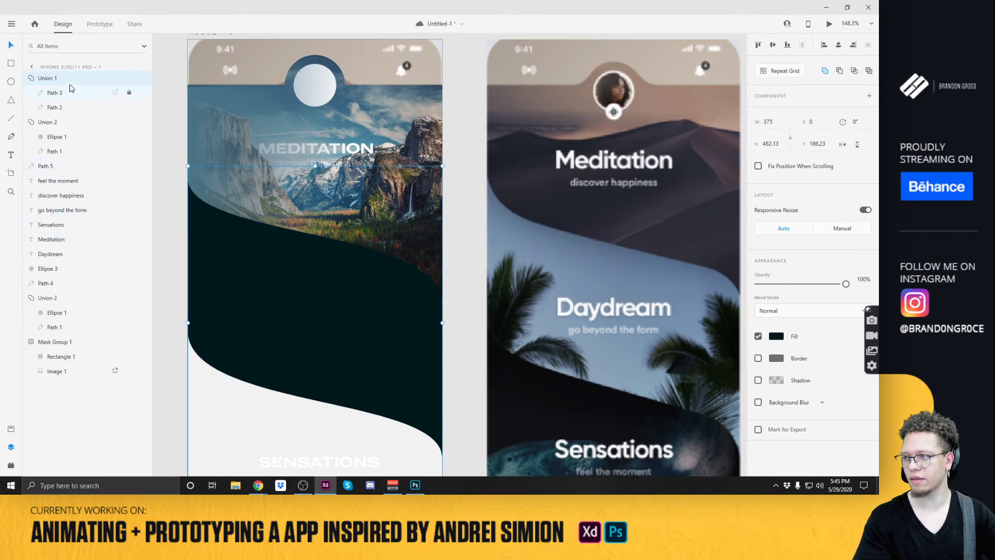
Bring the Daydream title and its "go beyond the form" subtitle to the front, above the Union 1 shape.
left_click(54, 256)
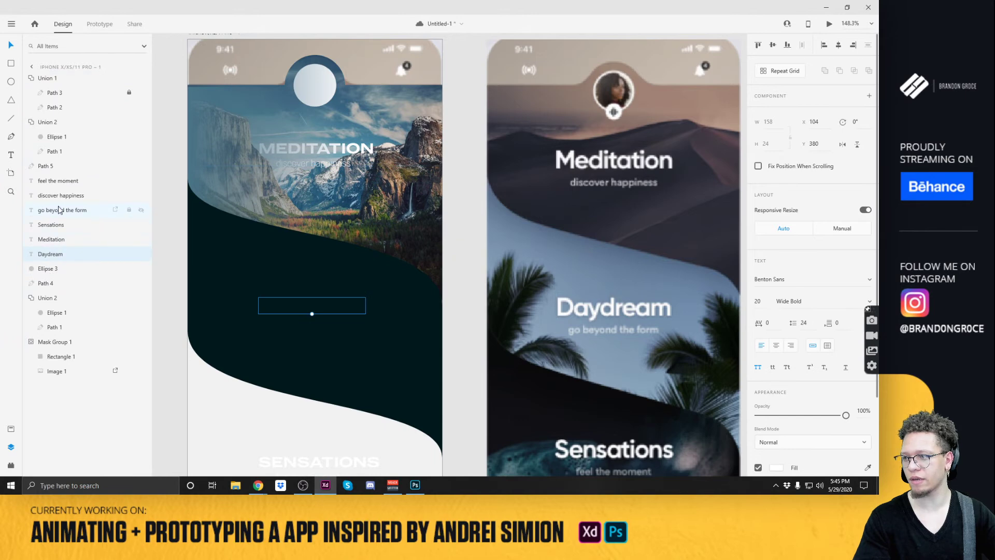
key("ctrl+shift+bracketright")
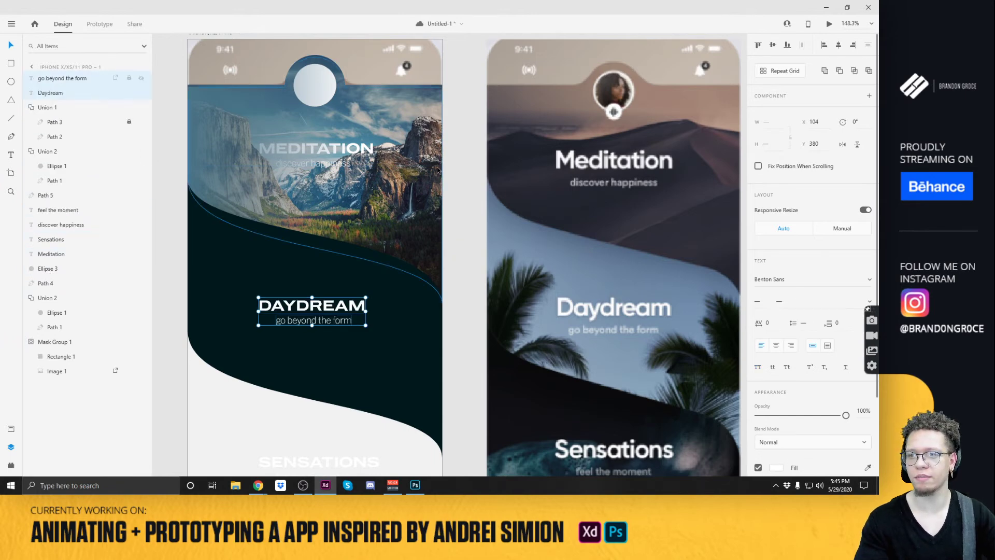
left_click(462, 163)
Align the Union 2 gradient overlay with the Meditation photo at X 0, Y 23.
left_click(313, 150)
left_click_drag(234, 121, 237, 138)
scroll(177, 69, "up", 5)
scroll(249, 115, "down", 4)
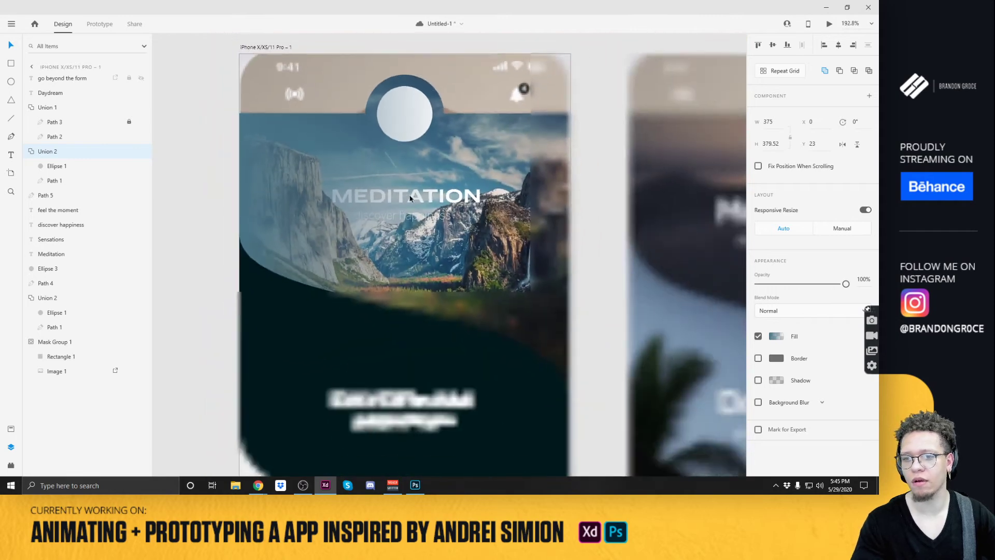
Bring the Meditation title and its "discover happiness" subtitle to the front, above the gradient overlay.
left_click(58, 228)
left_click(66, 251, "ctrl")
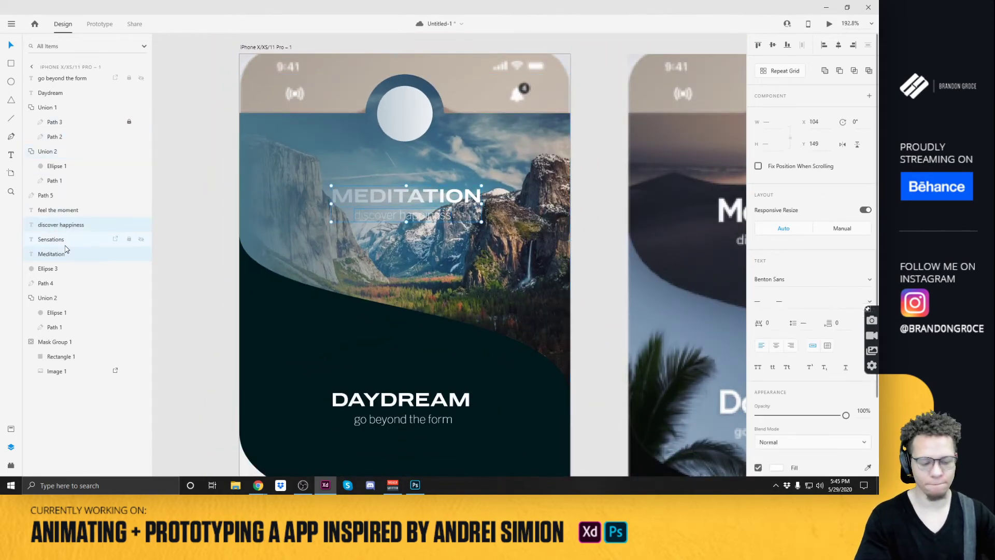
key("ctrl+shift+]")
left_click(180, 133)
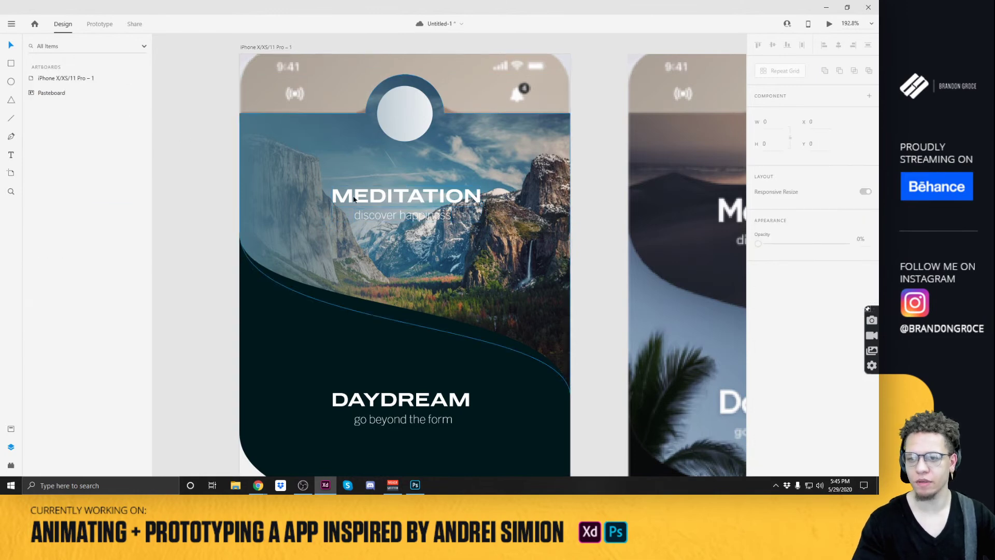
scroll(291, 174, "down", 3)
scroll(336, 299, "up", 3)
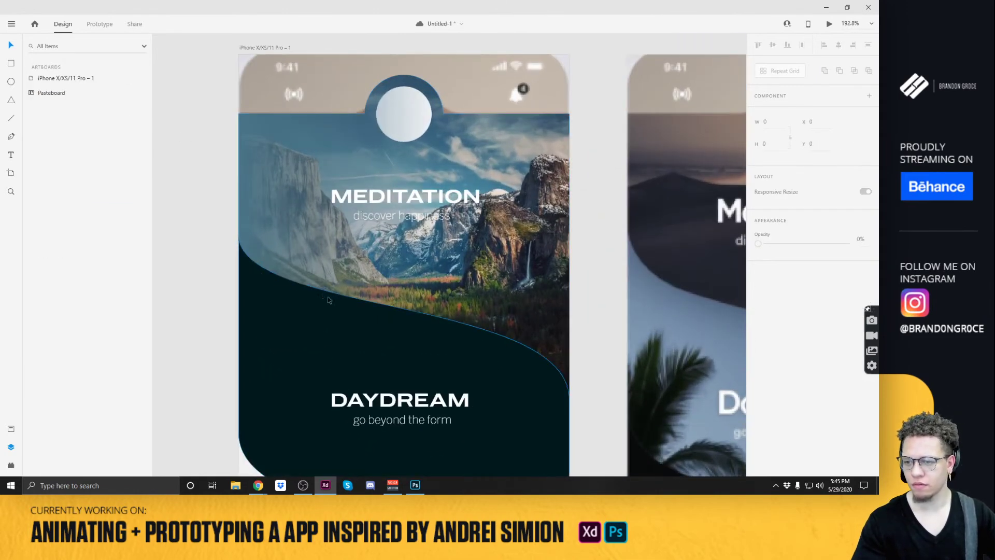
Darken the start stop of the Union 2 overlay's gradient to #1A2D36.
left_click(487, 190)
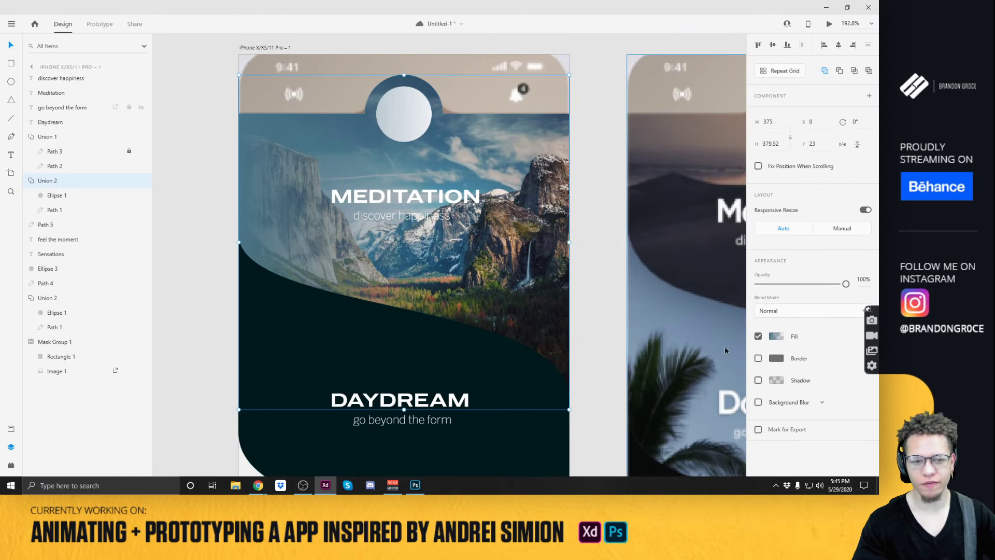
left_click(775, 337)
left_click(640, 278)
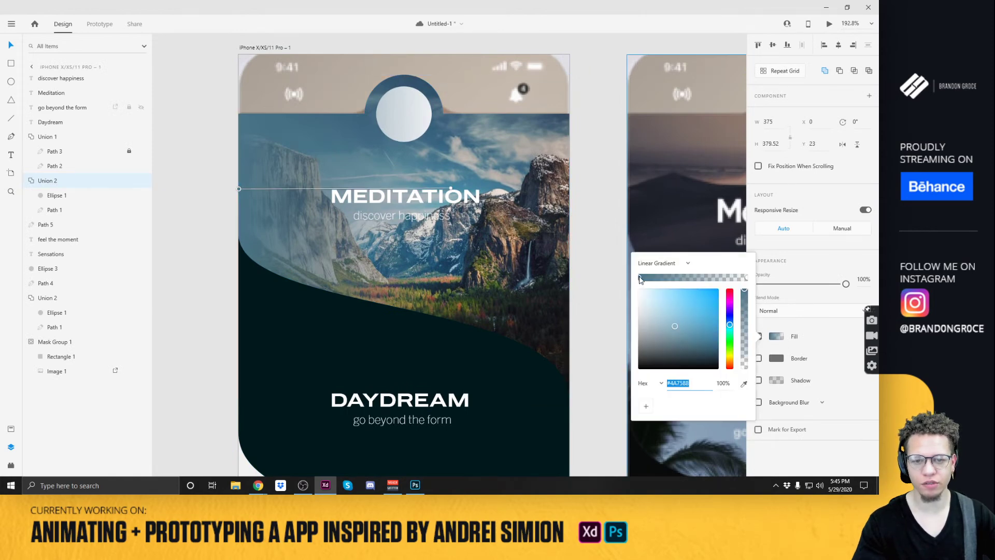
mouse_move(677, 325)
left_mouse_down()
mouse_move(695, 357)
mouse_move(681, 355)
left_mouse_up()
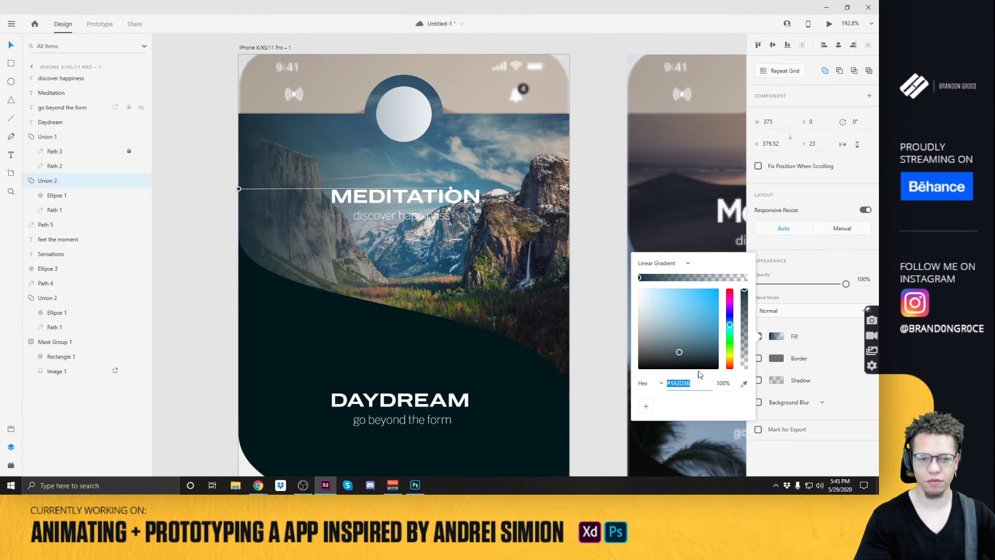
Set the transparent end stop of the overlay's gradient to the same dark color, #1A2D36.
left_click(747, 279)
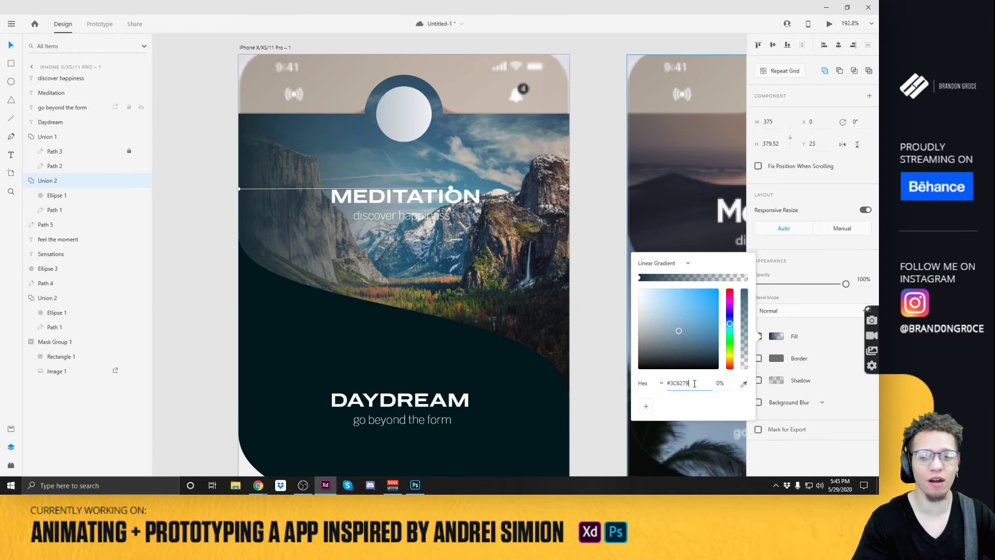
type("#1A2D36")
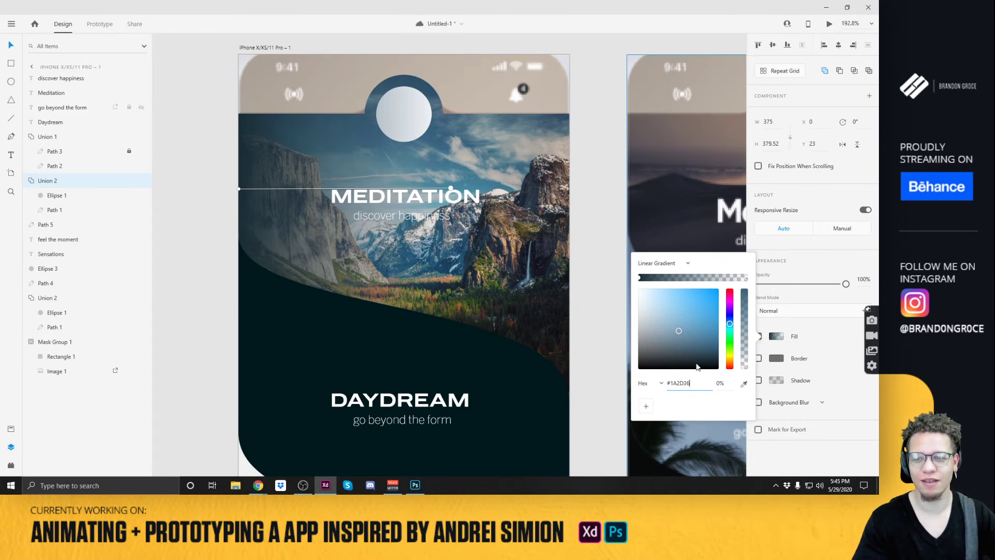
key("Return")
left_click(579, 145)
Extend the end of the Union 2 overlay's gradient to the right edge of the Meditation photo.
scroll(579, 146, "down", 5, "ctrl")
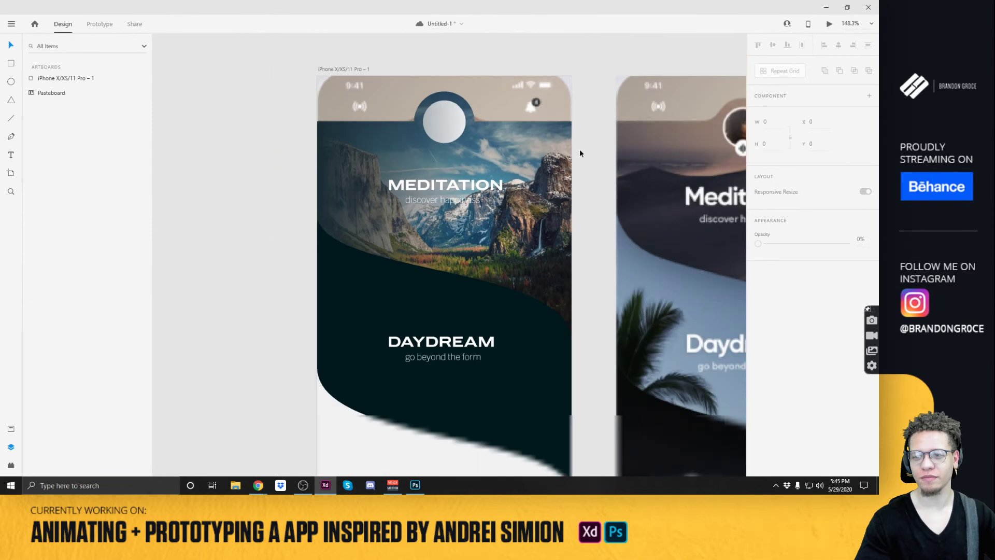
scroll(563, 182, "up", 5, "ctrl")
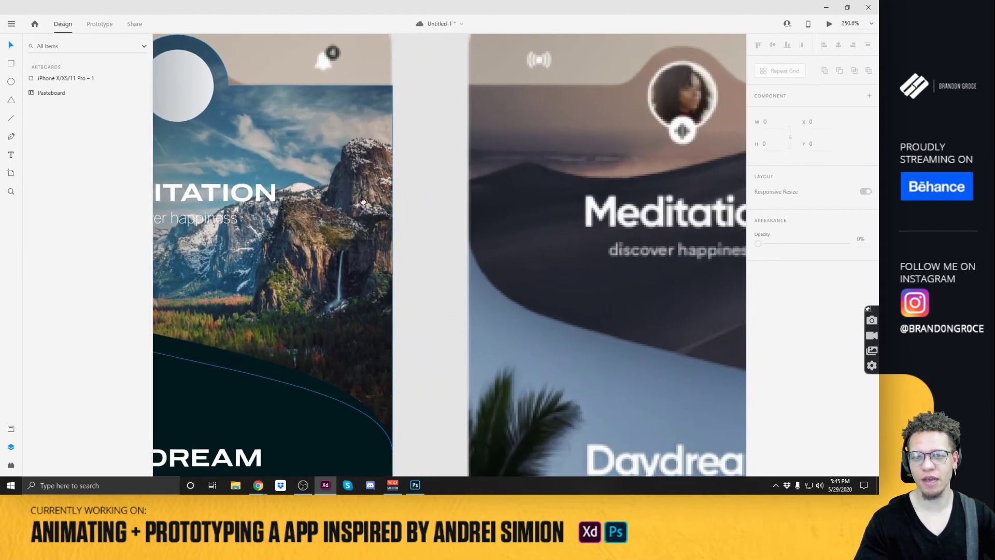
left_click_drag(363, 201, 632, 187)
left_click(551, 142)
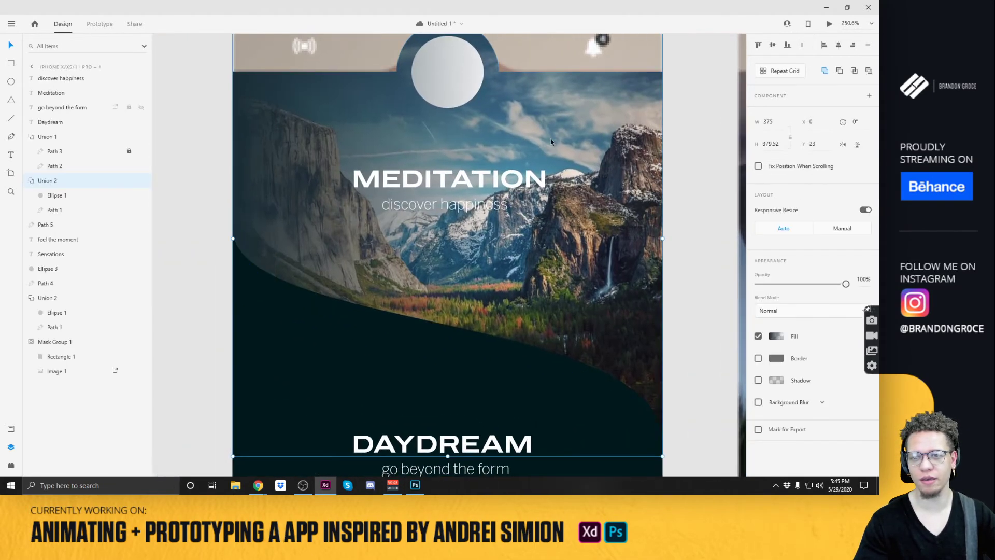
left_click(780, 337)
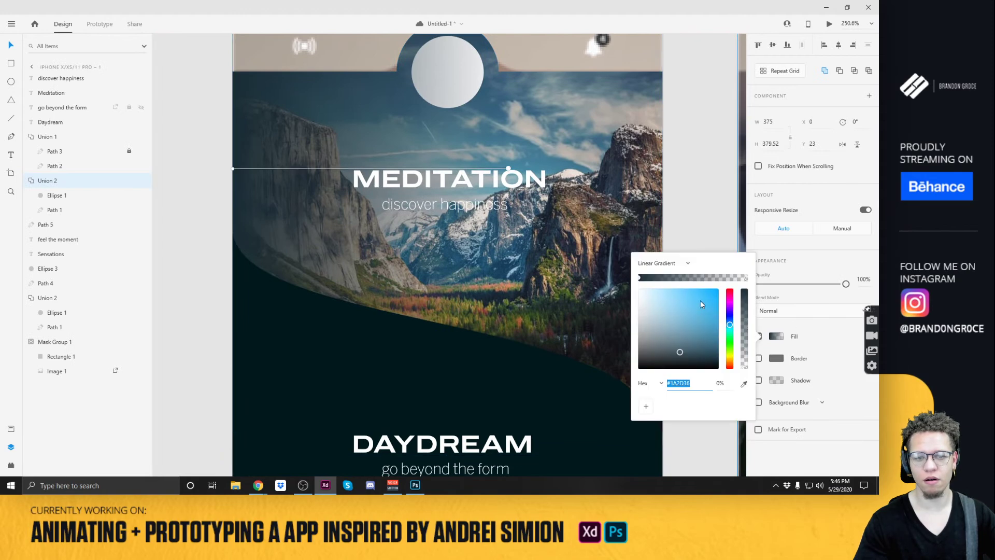
left_click_drag(508, 168, 663, 171)
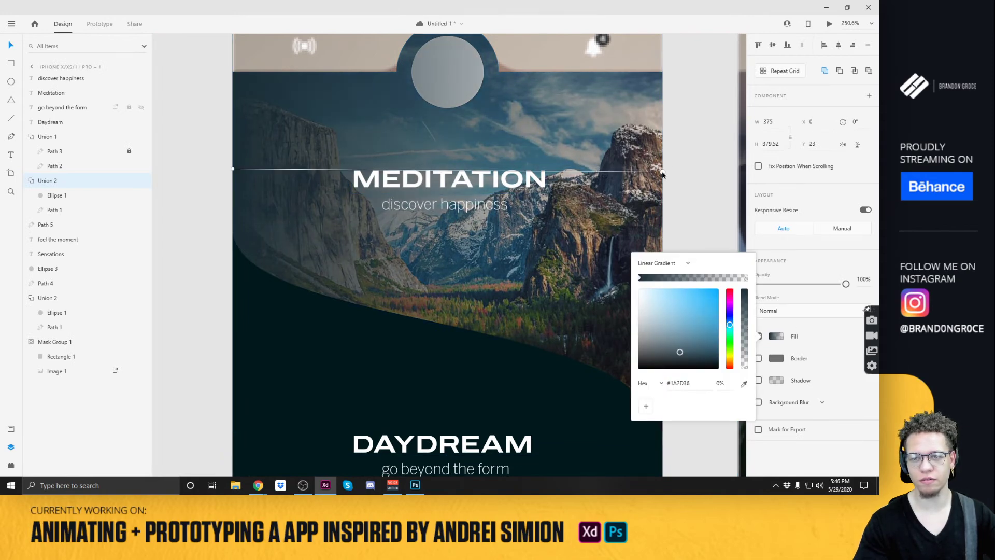
scroll(686, 154, "down", 5)
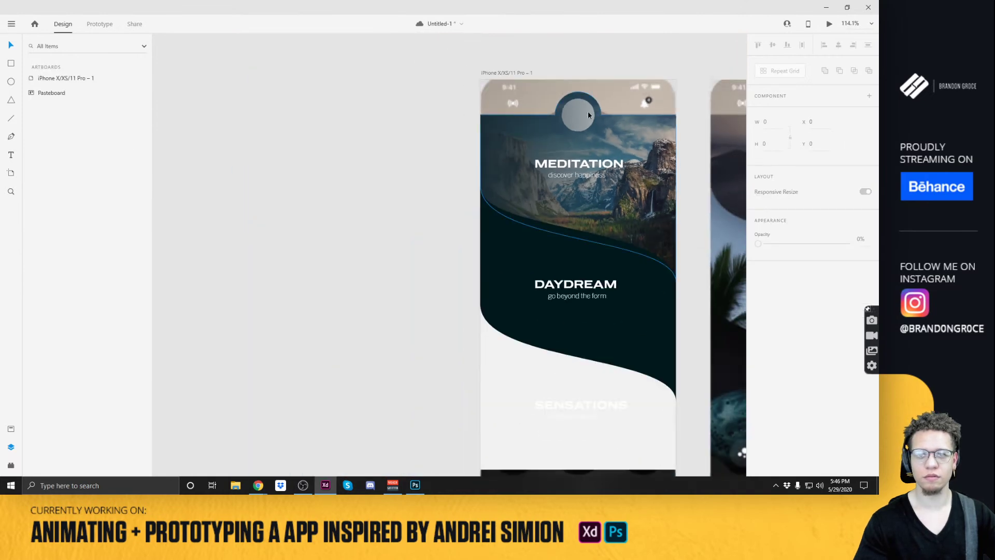
Toggle the visibility of the Union 2 overlay to compare the Meditation section with and without the gradient.
left_click(72, 196)
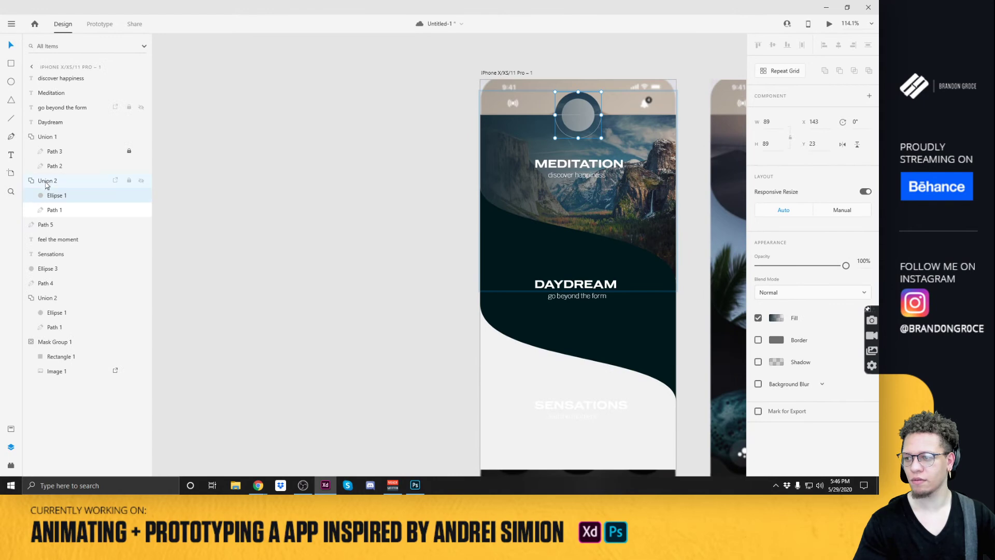
left_click(141, 181)
left_click(141, 181)
left_click(141, 181)
left_click(141, 181)
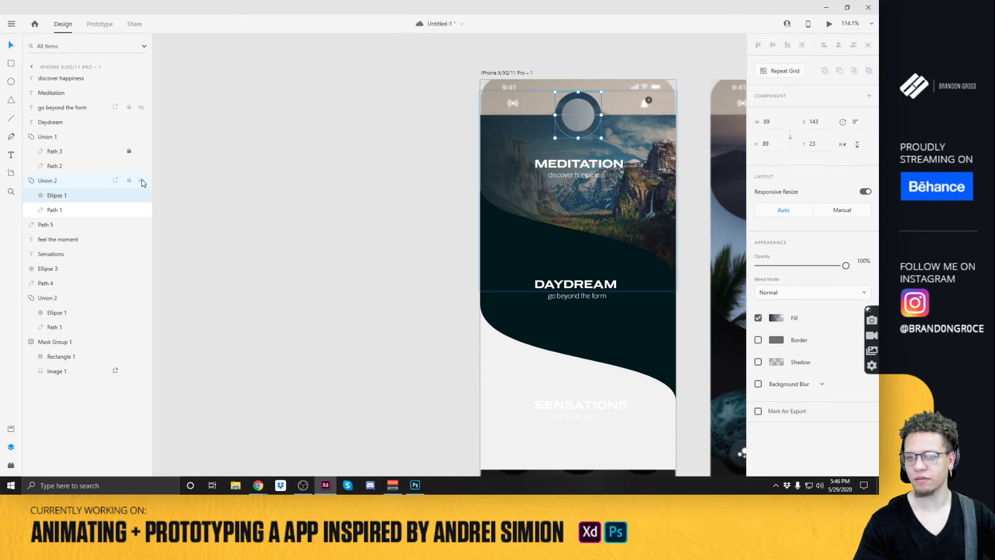
Move the white Ellipse 3 to the top of the layer stack, in front of the gradient overlay.
left_click(141, 181)
left_click(141, 180)
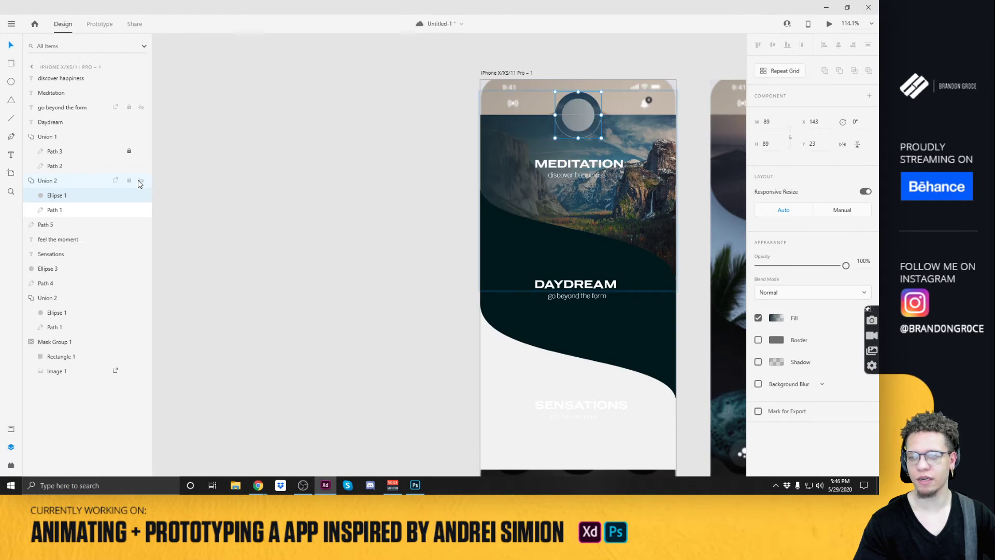
left_click(46, 268)
left_click(141, 269)
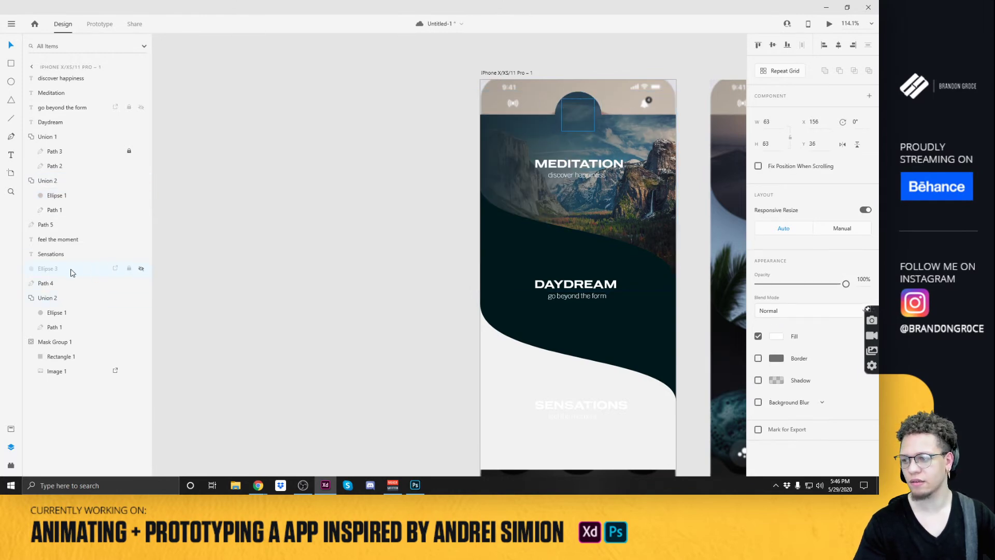
left_click(141, 269)
left_click_drag(60, 271, 73, 70)
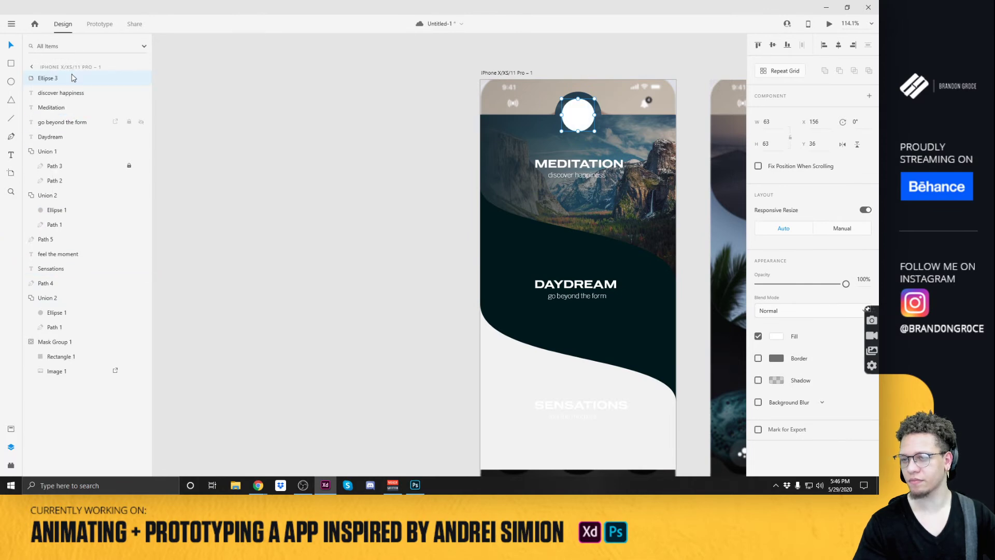
Hide the upper Union 2 gradient overlay covering the Meditation photo.
left_click(340, 135)
left_click_drag(423, 256, 247, 228)
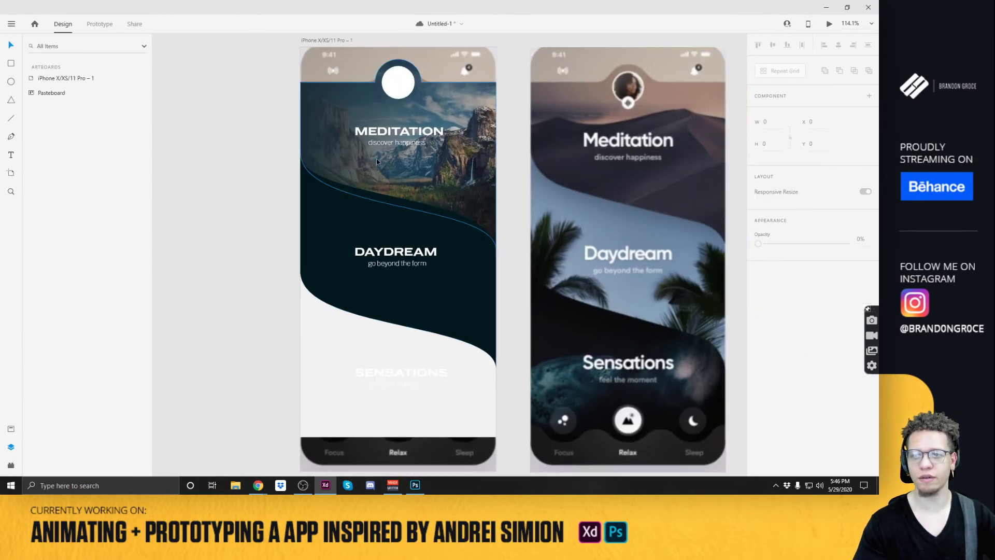
scroll(376, 159, "up", 5)
left_click(452, 123)
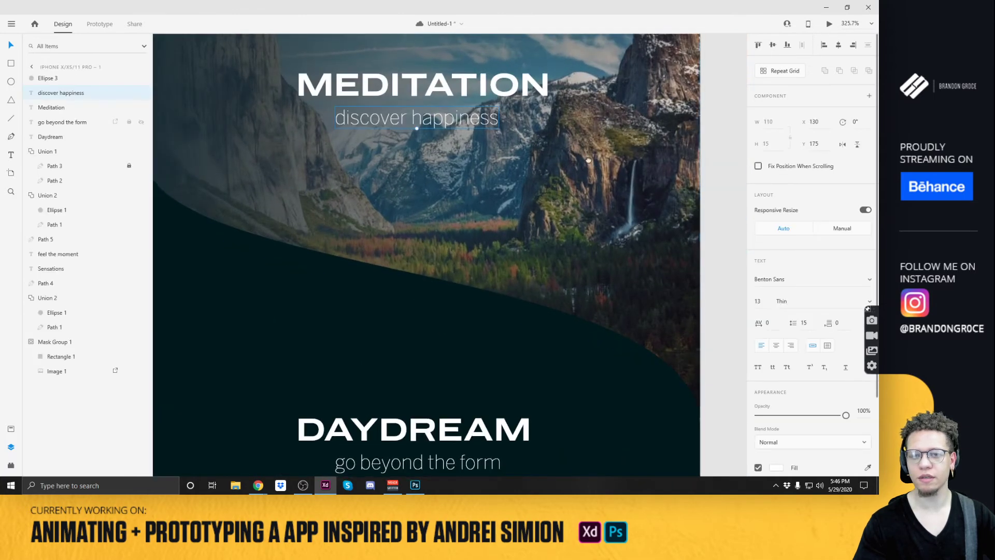
scroll(585, 132, "down", 3)
left_click(603, 157)
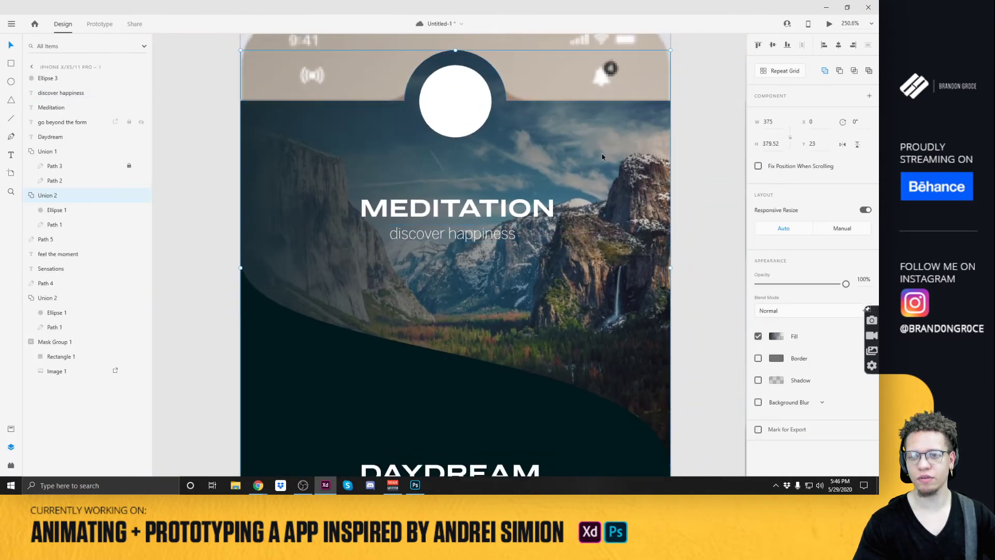
left_click(141, 195)
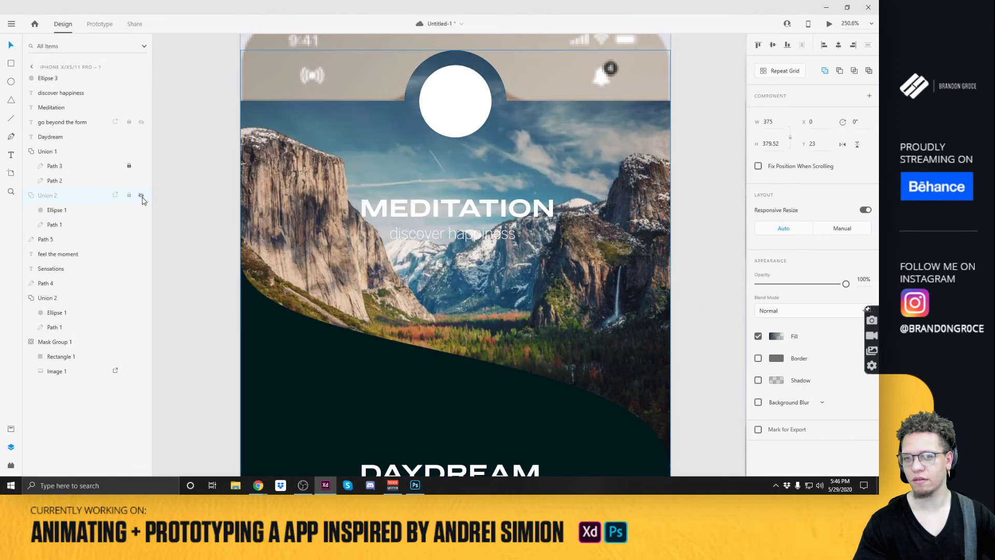
Shift the mountain photo slightly lower inside the masked Meditation shape.
left_click(559, 160)
scroll(560, 160, "down", 4)
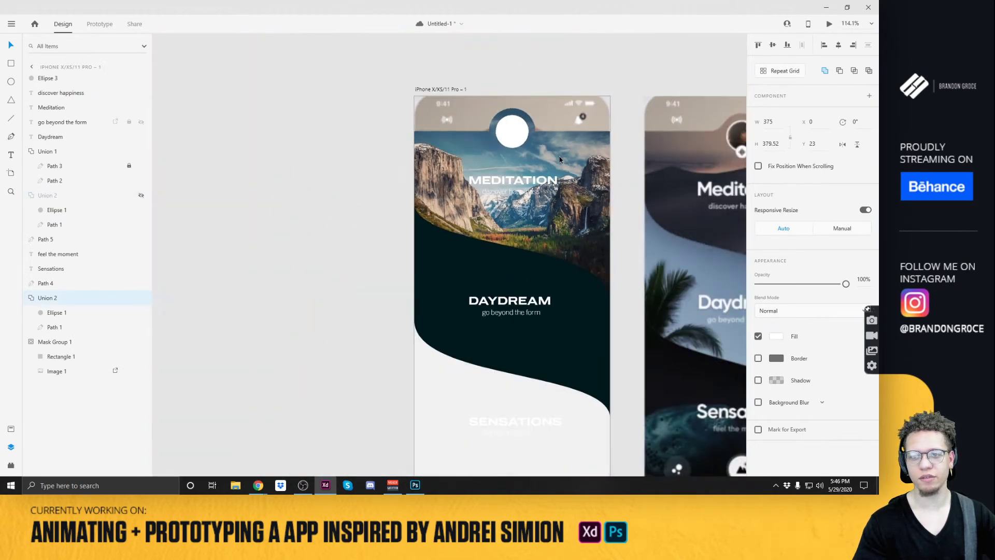
left_click_drag(571, 164, 571, 158)
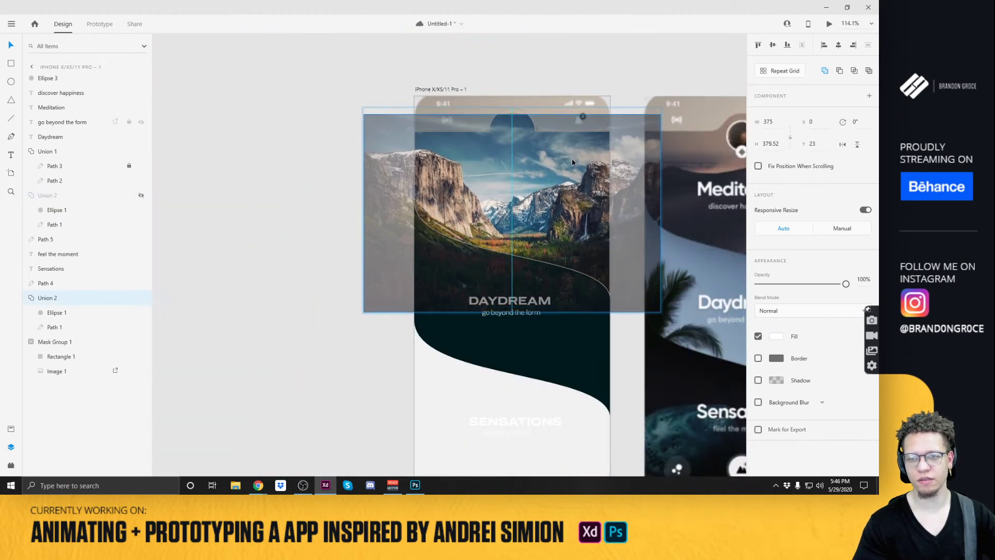
left_click_drag(562, 159, 562, 172)
left_click(517, 58)
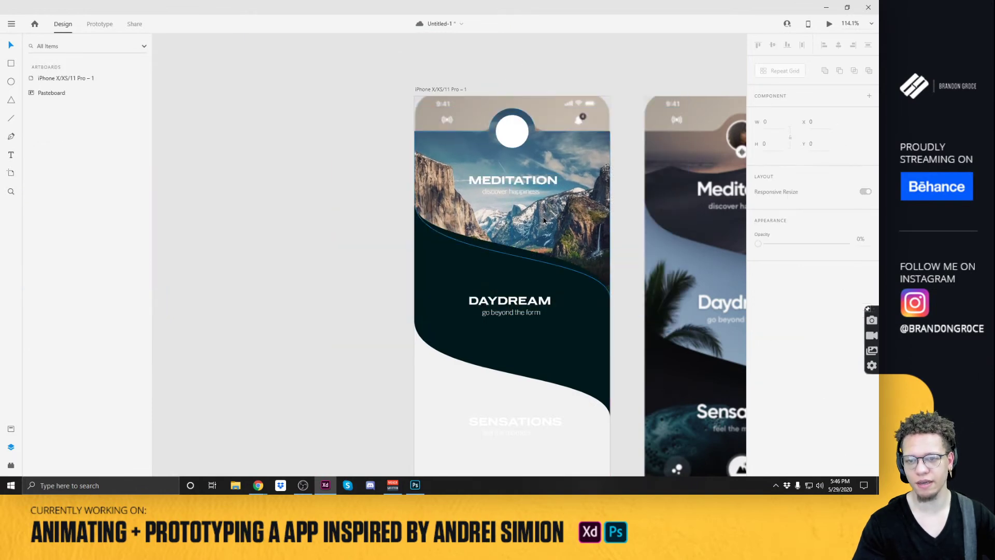
Show the Union 2 gradient overlay over the Meditation photo again.
scroll(542, 208, "up", 5)
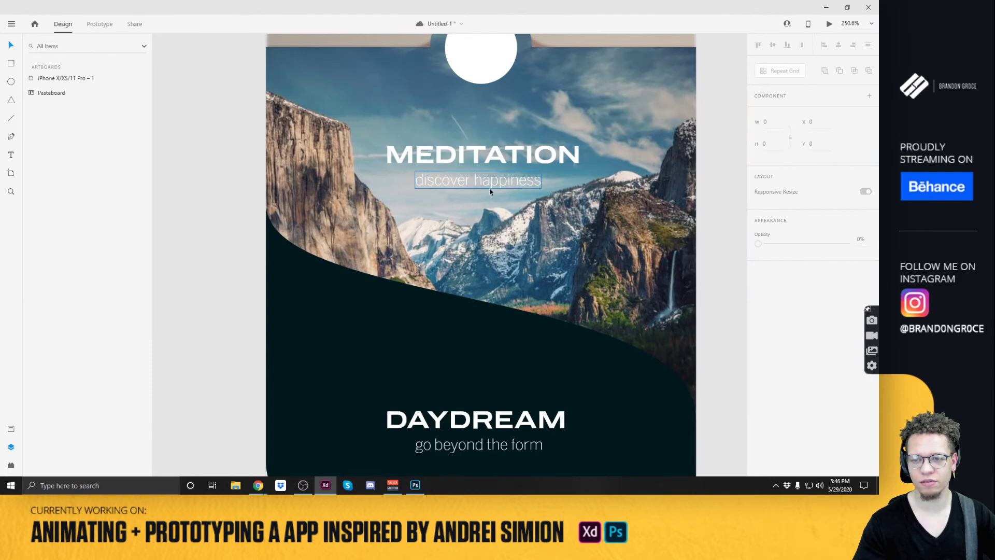
left_click(316, 201)
left_click(141, 195)
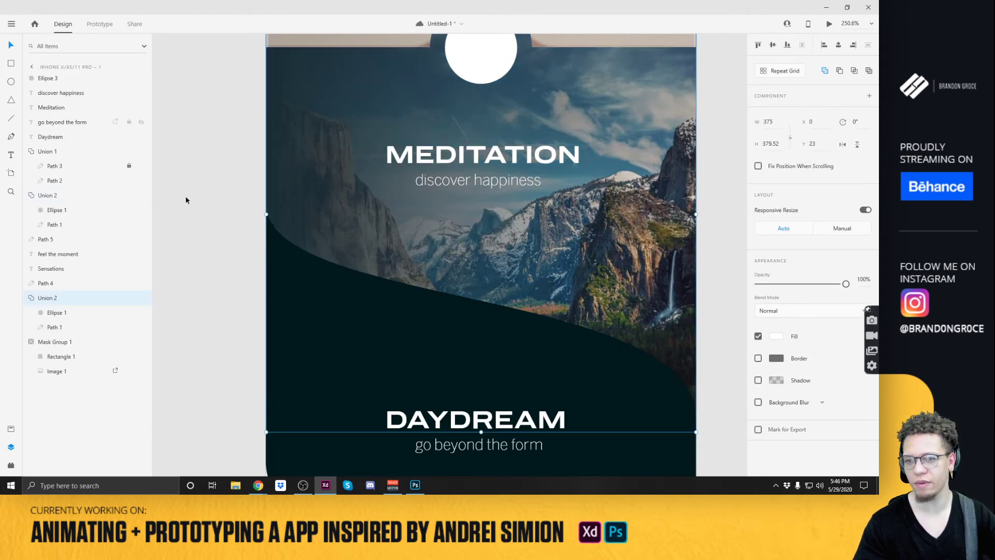
scroll(541, 193, "down", 3)
left_click(304, 163)
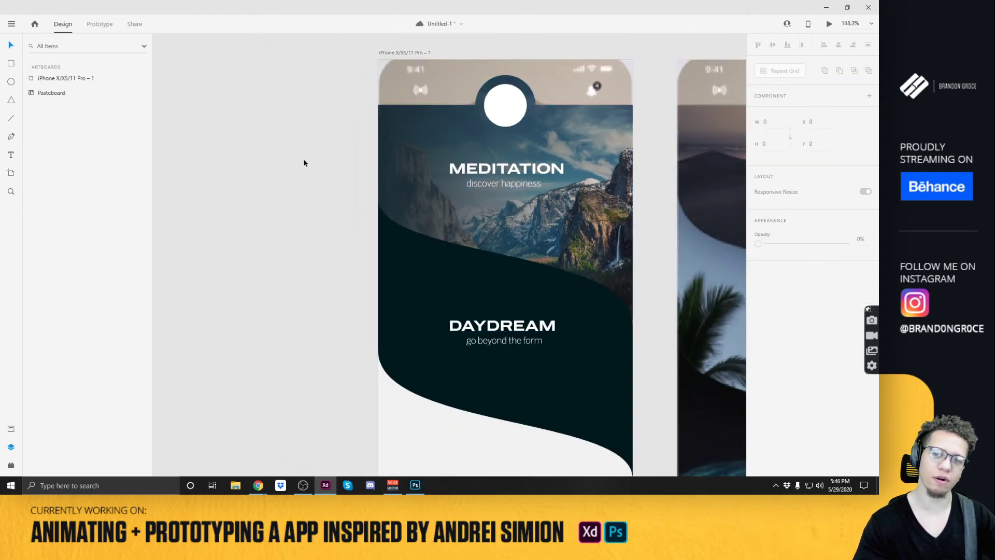
Compare the Daydream and Sensations sections with the reference design.
left_click_drag(413, 150, 308, 170)
left_click_drag(402, 294, 366, 231)
left_click_drag(477, 255, 416, 169)
left_click(360, 248)
left_click_drag(349, 156, 446, 196)
scroll(446, 196, "down", 1)
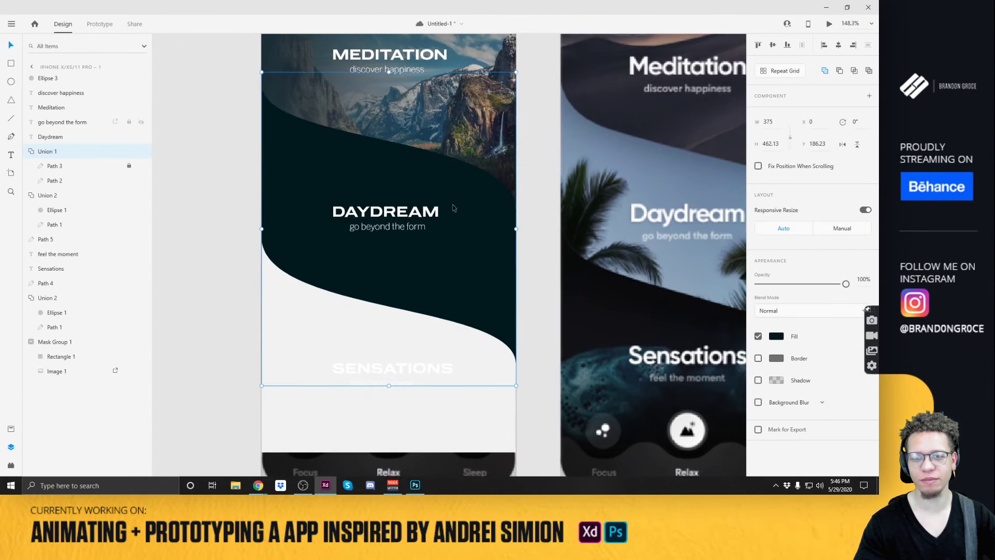
Draw a 398 by 398 square on the pasteboard beside the artboard and remove its border.
left_click(213, 164)
scroll(230, 178, "down", 3)
left_click_drag(231, 178, 407, 210)
key("r")
mouse_move(222, 148)
left_mouse_down()
mouse_move(420, 289)
mouse_move(425, 306)
left_mouse_up()
key("v")
left_click(758, 340)
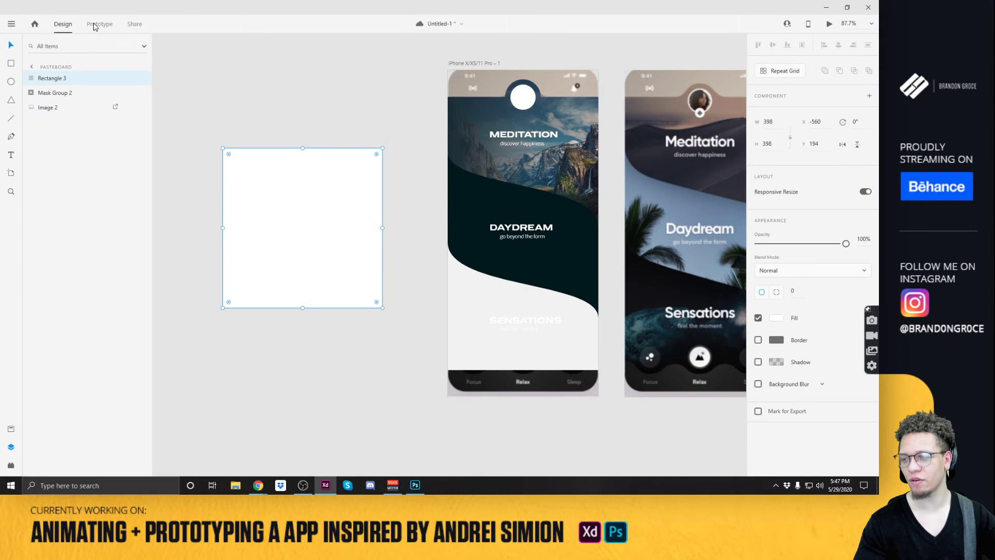
Switch to Chrome and open the Unsplash website in the tab showing the phone mockup page.
key("alt+Tab")
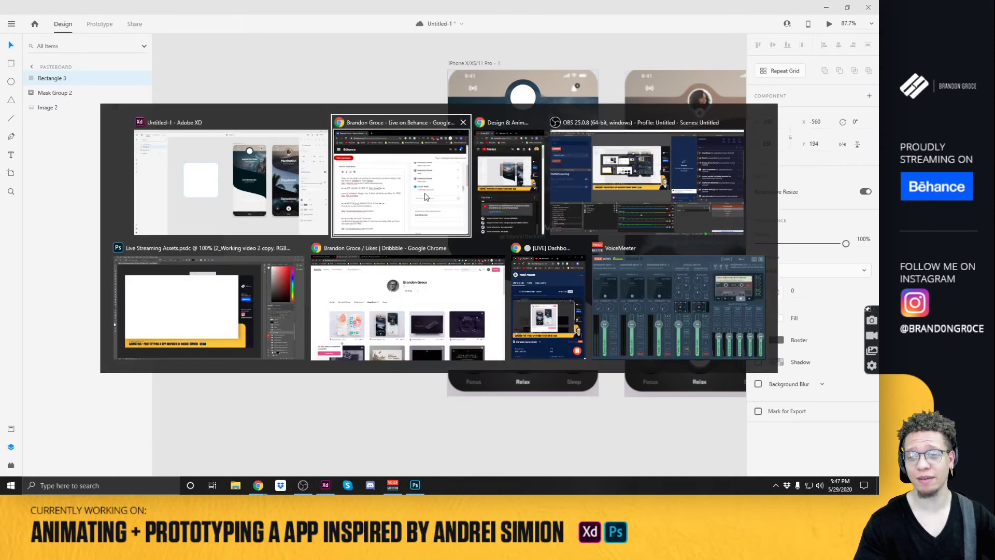
left_click(407, 305)
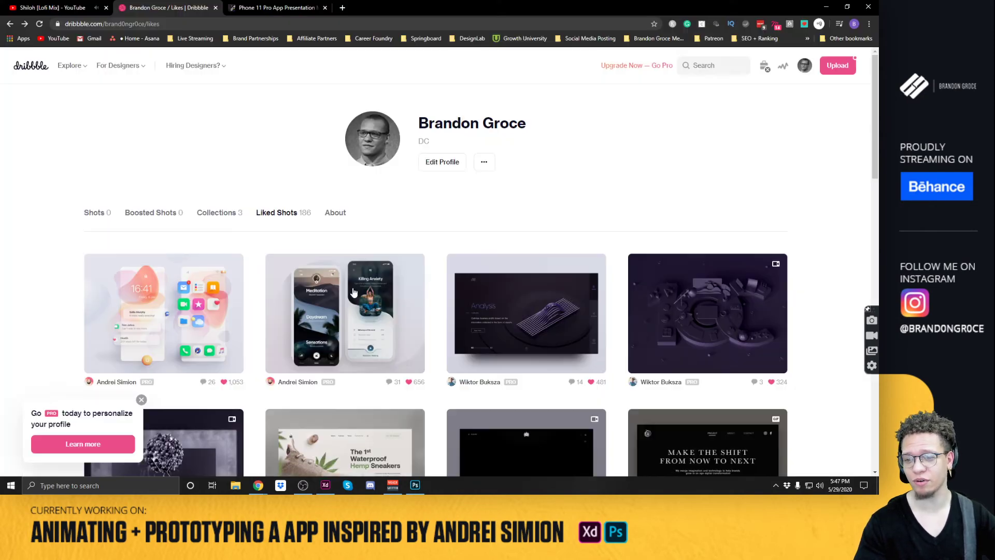
left_click(273, 8)
left_click(258, 24)
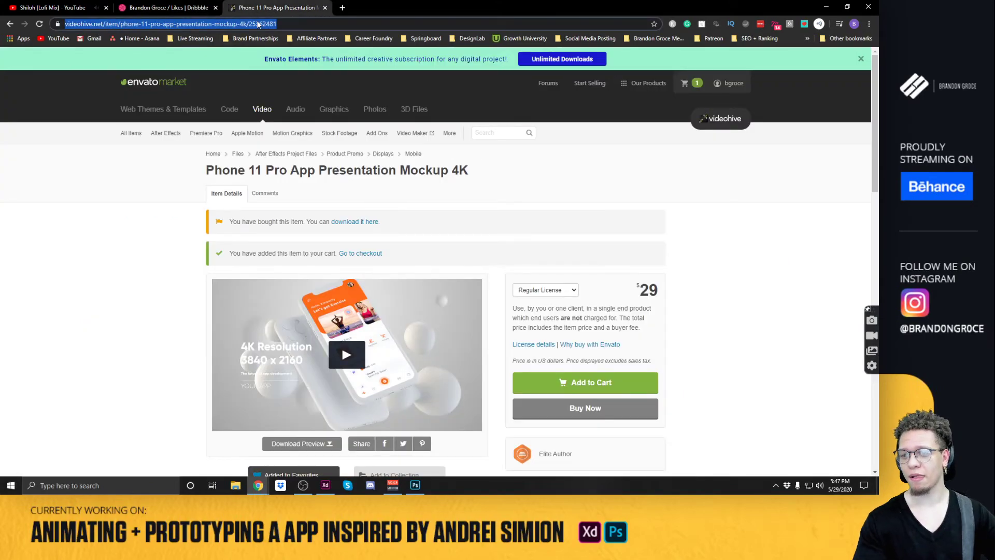
type("up")
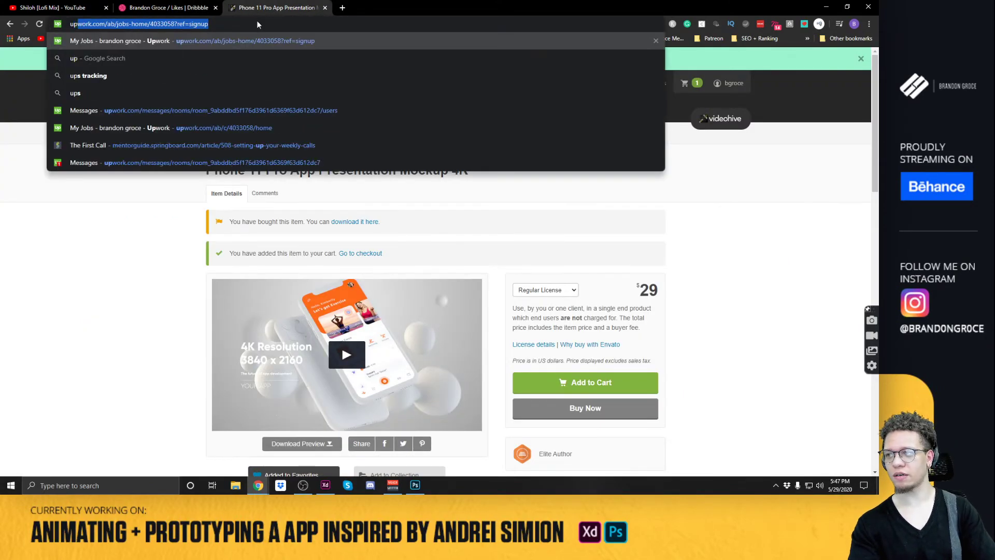
key("BackSpace")
type("nsplash")
key("Return")
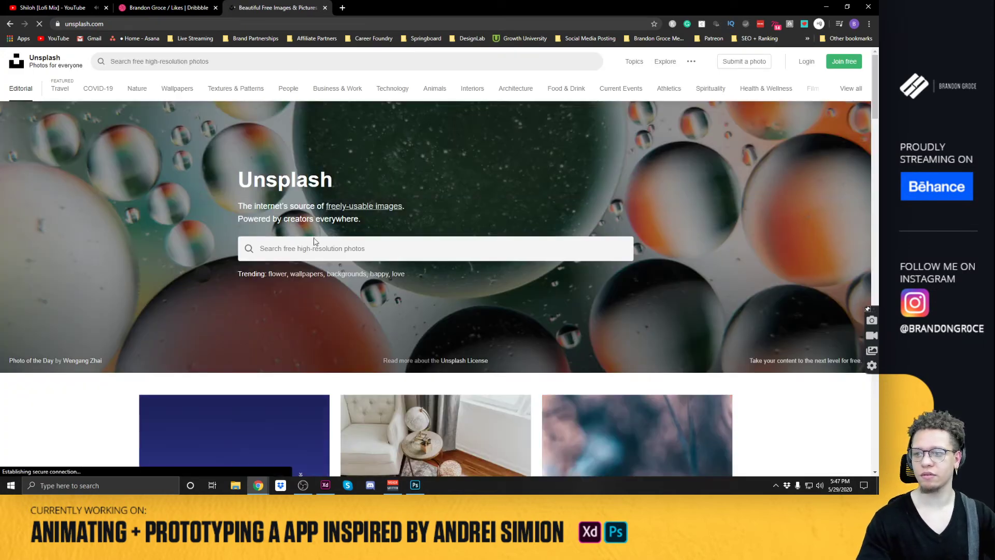
Search Unsplash for "beach" and browse the photos.
left_click(319, 247)
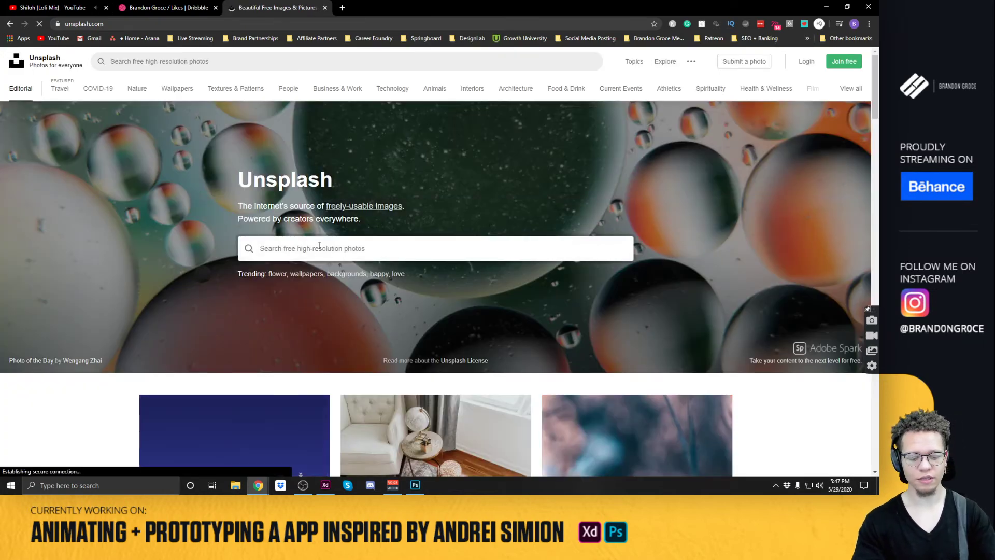
type("beach")
key("Return")
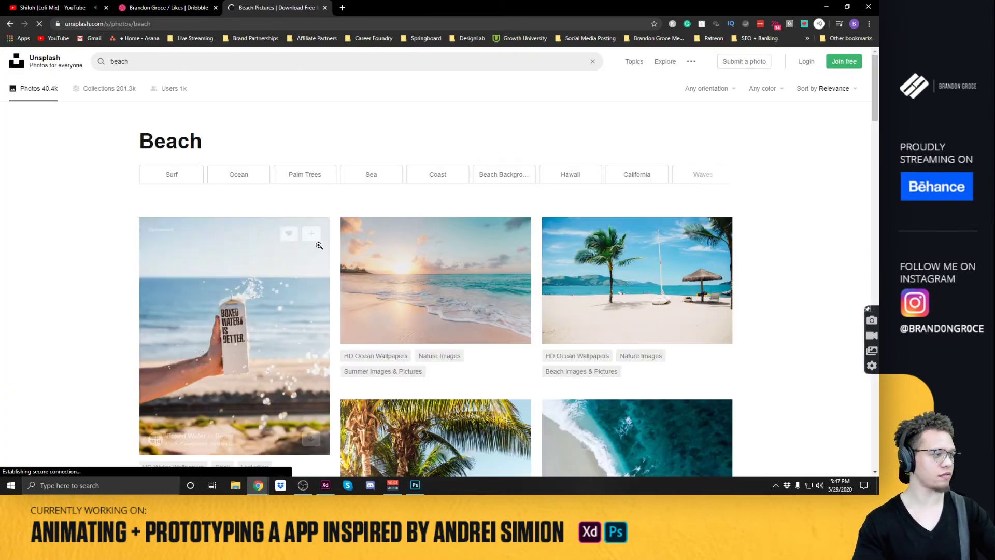
scroll(436, 280, "down", 4)
scroll(362, 233, "up", 4)
Search Unsplash for "palm trees" instead.
left_click(167, 66)
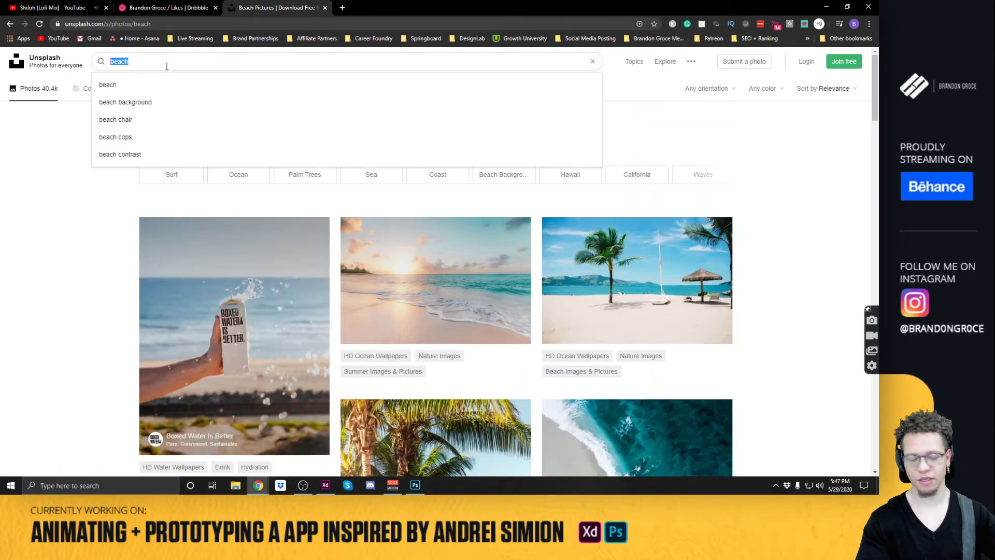
type("palm trees")
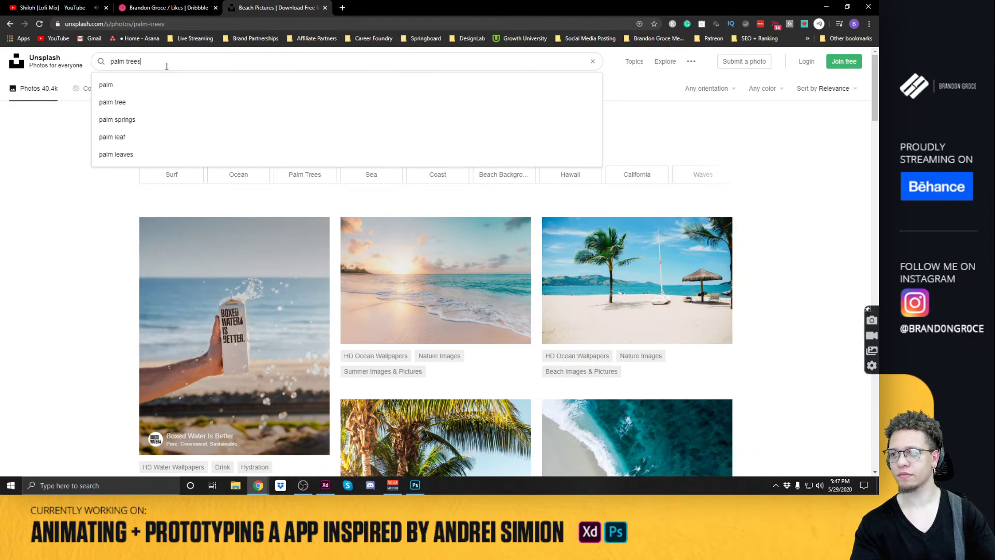
key("Return")
Browse the palm tree photos for an image suited to the Daydream section.
scroll(228, 280, "down", 5)
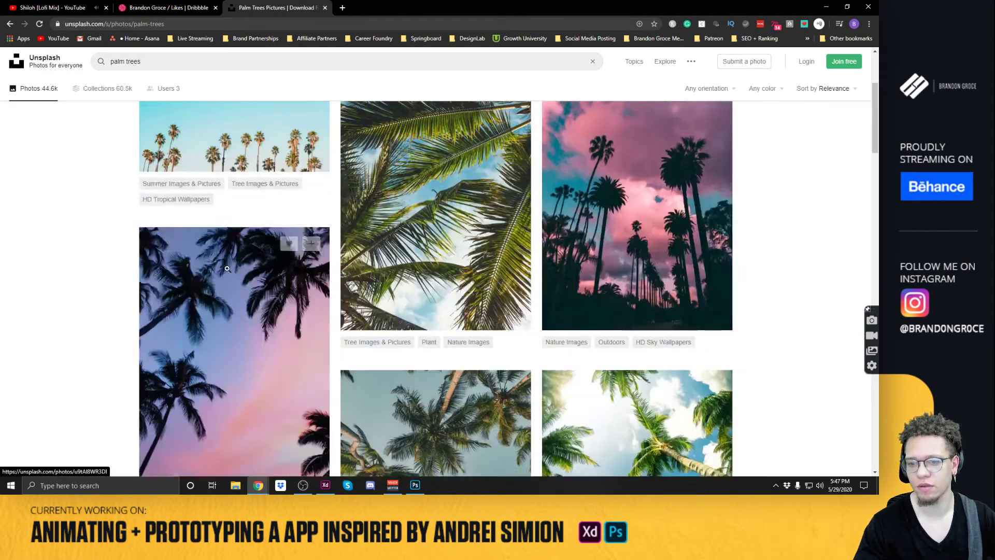
scroll(234, 266, "down", 5)
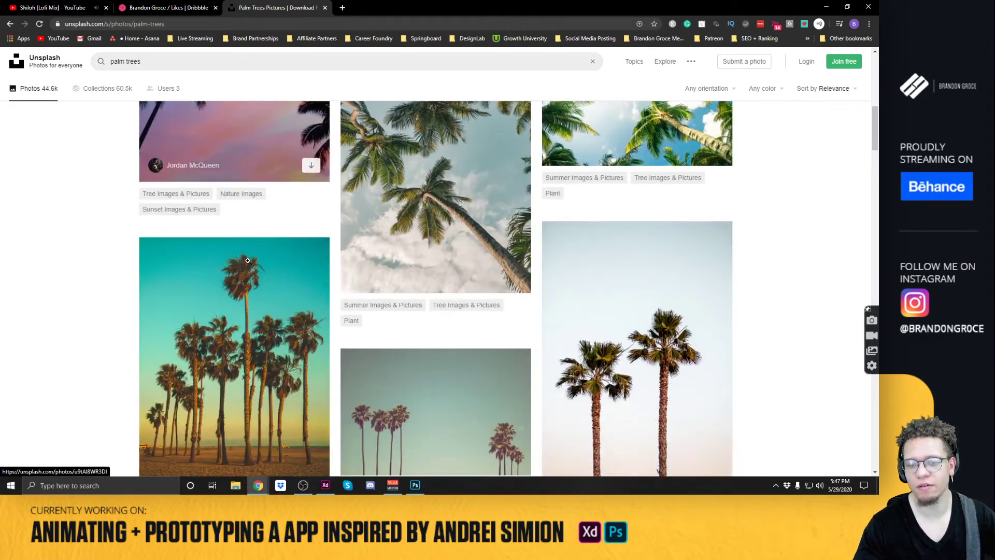
scroll(518, 259, "down", 5)
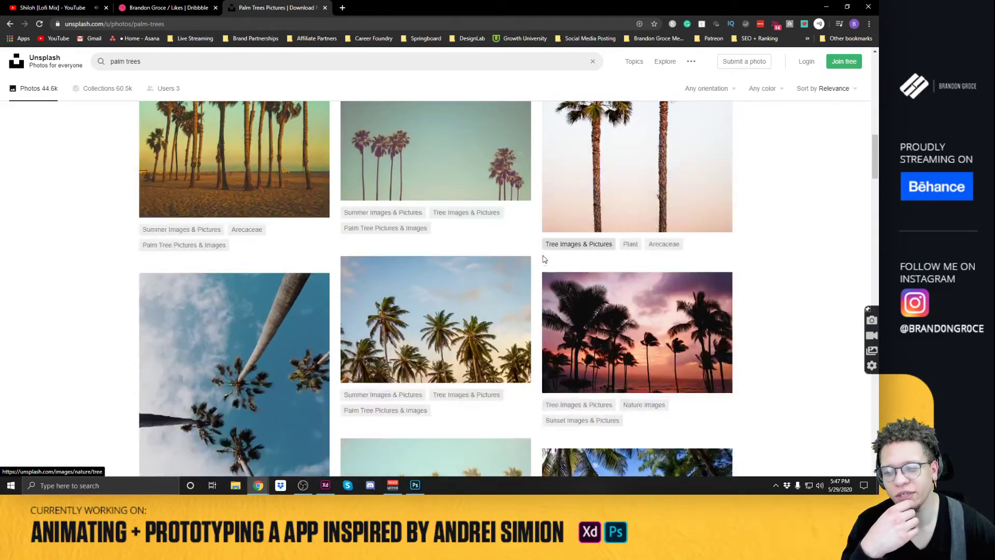
scroll(545, 259, "down", 5)
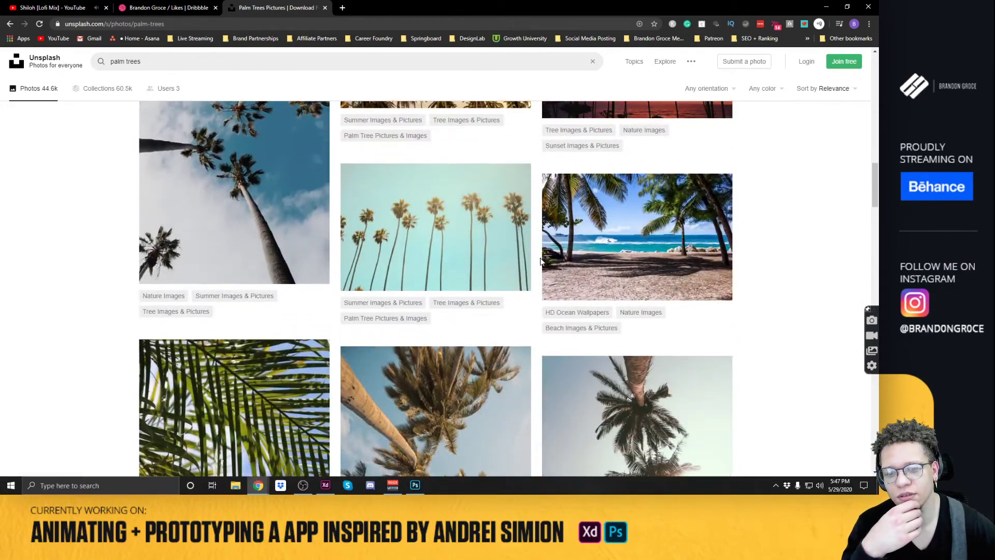
scroll(539, 263, "down", 1)
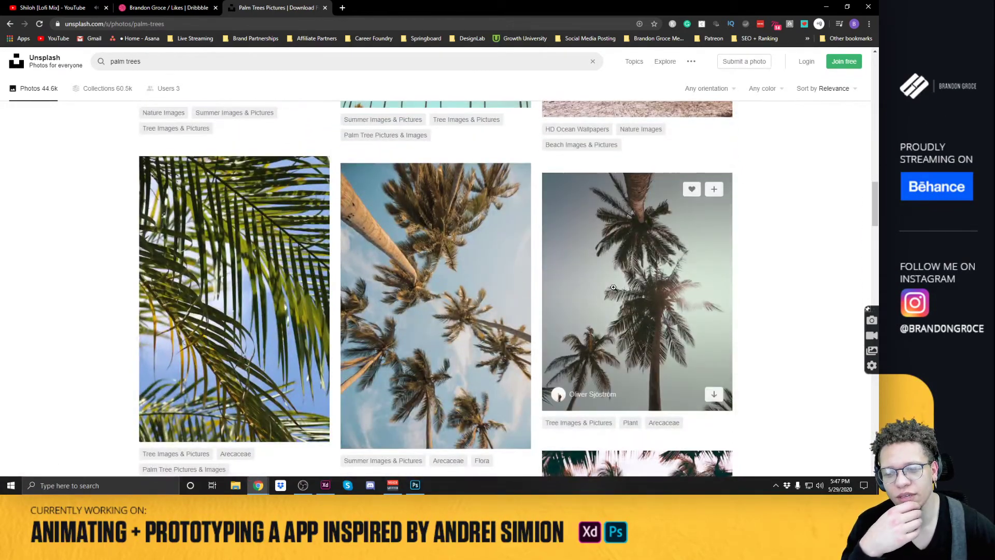
scroll(614, 286, "down", 10)
scroll(414, 319, "down", 4)
scroll(419, 317, "down", 1)
scroll(420, 320, "down", 7)
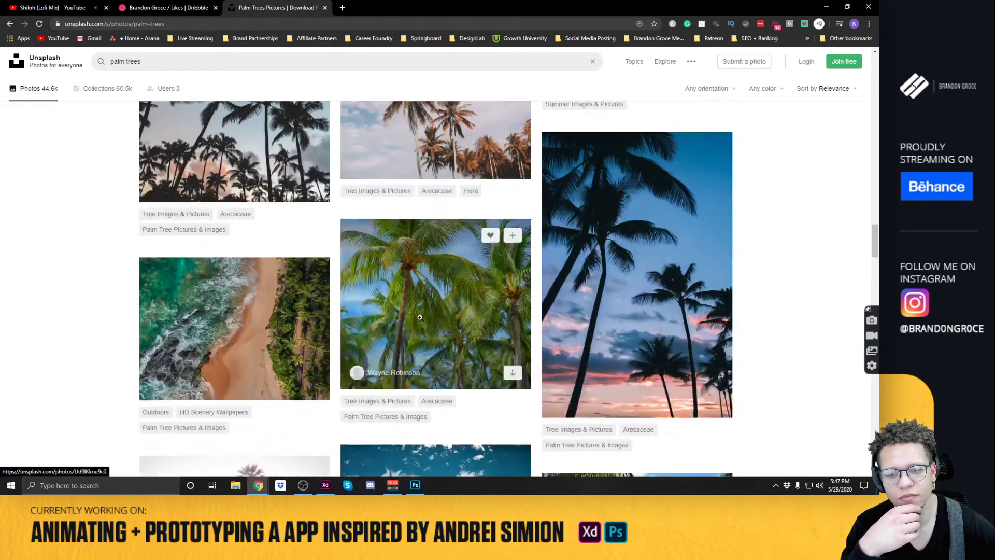
scroll(629, 318, "down", 4)
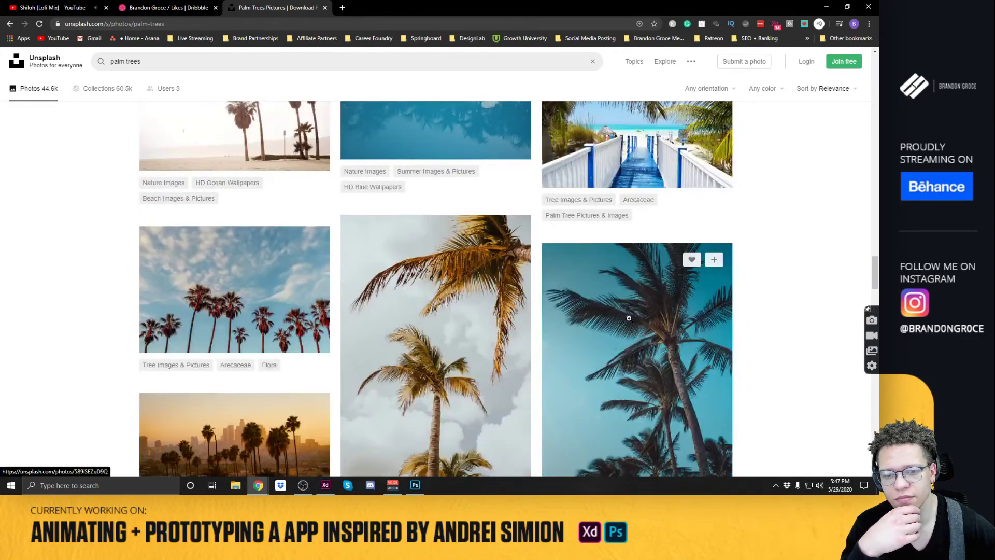
Switch to Adobe XD and check the palm tree image in the reference design's Daydream section.
left_click(169, 7)
left_click(275, 8)
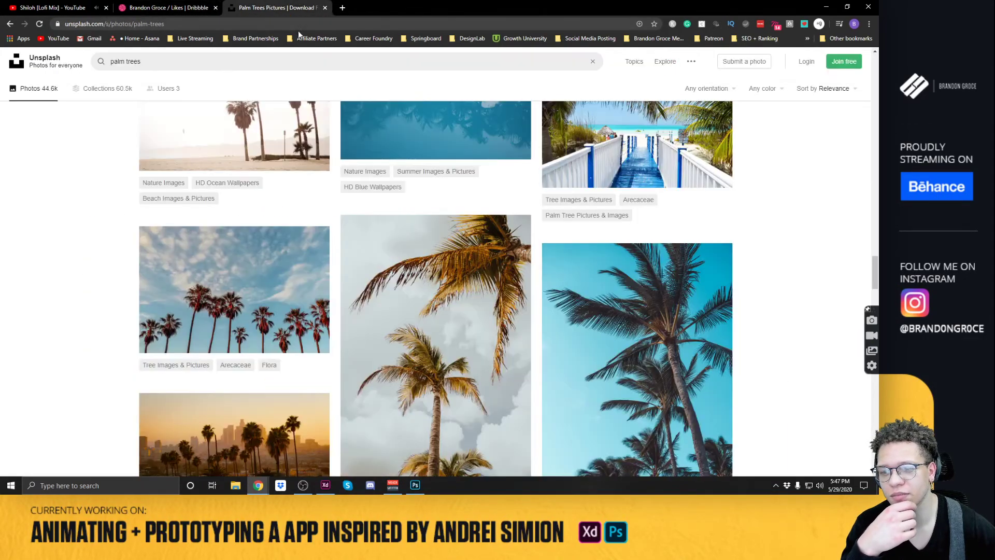
key("alt+Tab")
left_click_drag(643, 243, 529, 241)
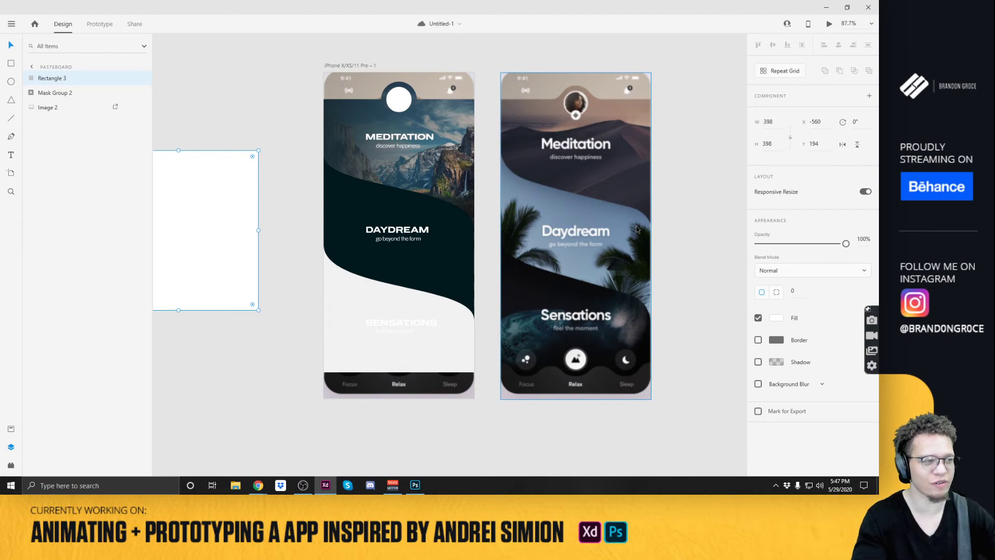
Switch back to Unsplash in Chrome and browse further through the palm tree photos for a Daydream background.
key("alt+Tab")
scroll(365, 190, "down", 5)
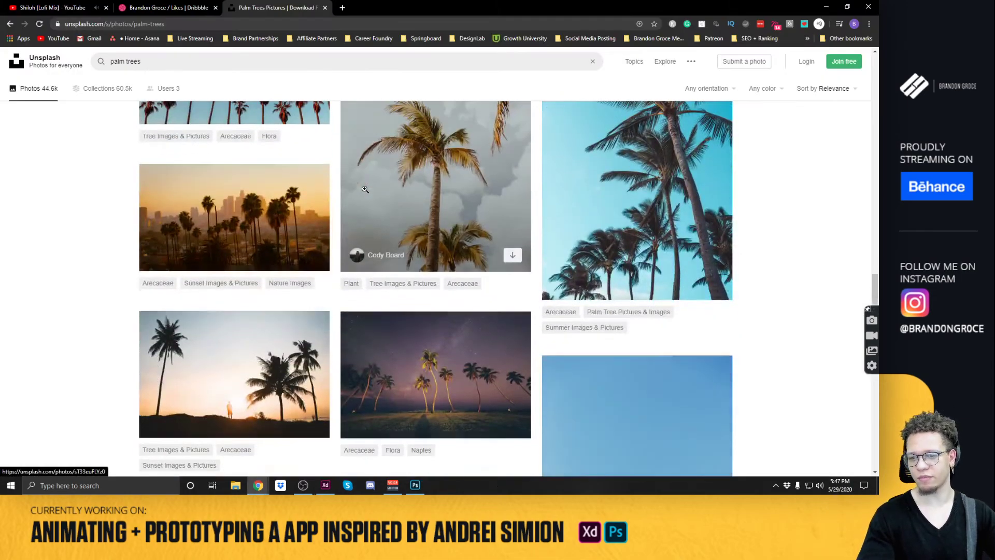
scroll(365, 190, "up", 2)
scroll(334, 222, "down", 15)
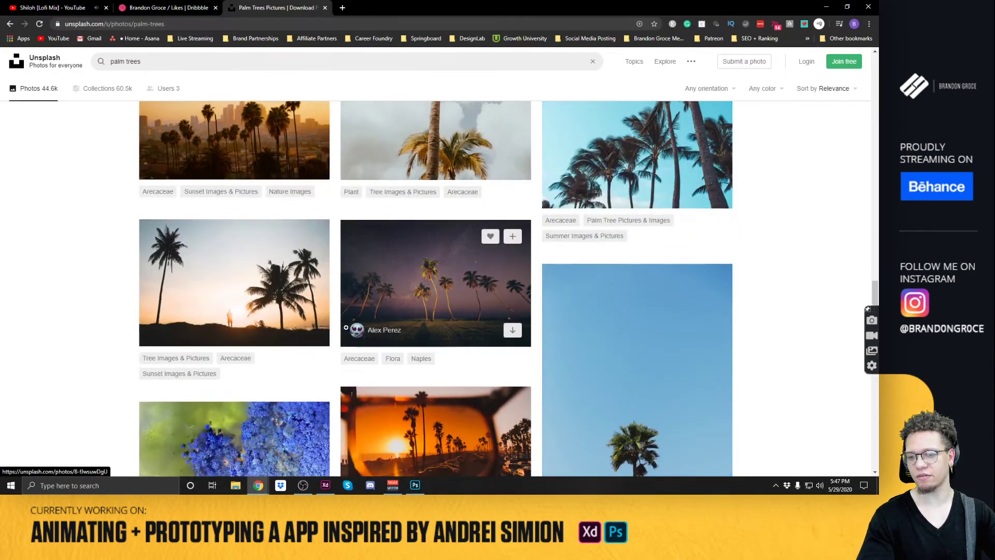
scroll(558, 312, "down", 10)
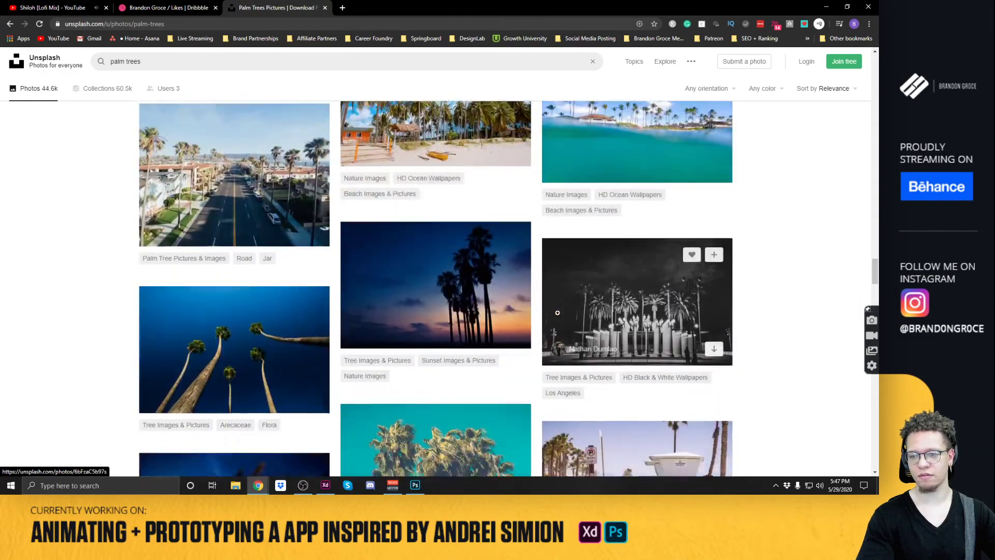
scroll(558, 317, "down", 2)
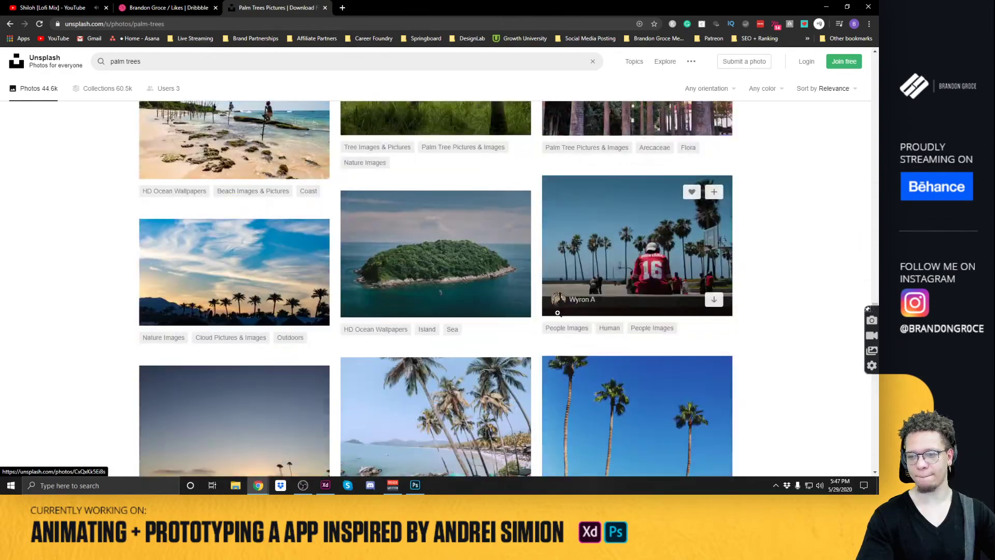
scroll(558, 317, "up", 4)
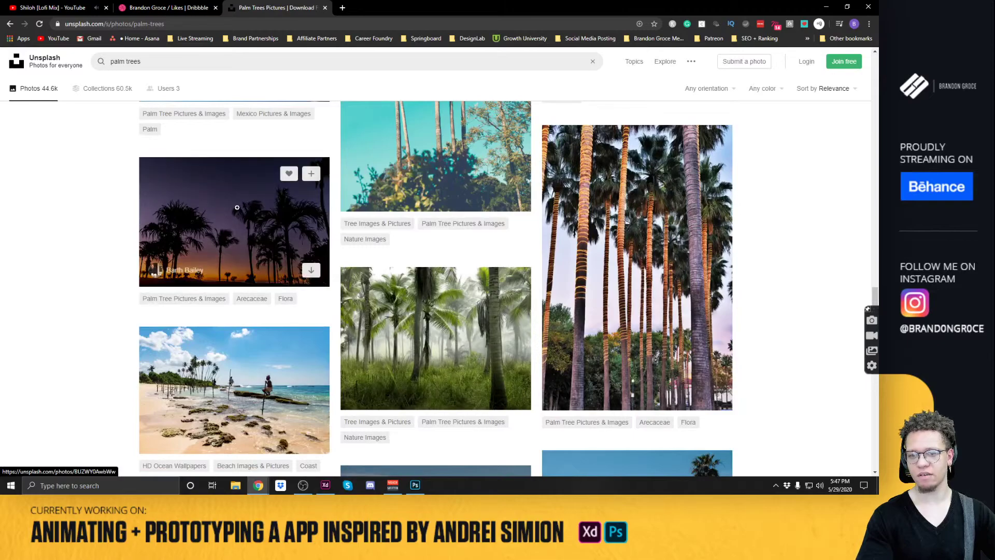
scroll(370, 266, "down", 10)
scroll(417, 288, "down", 10)
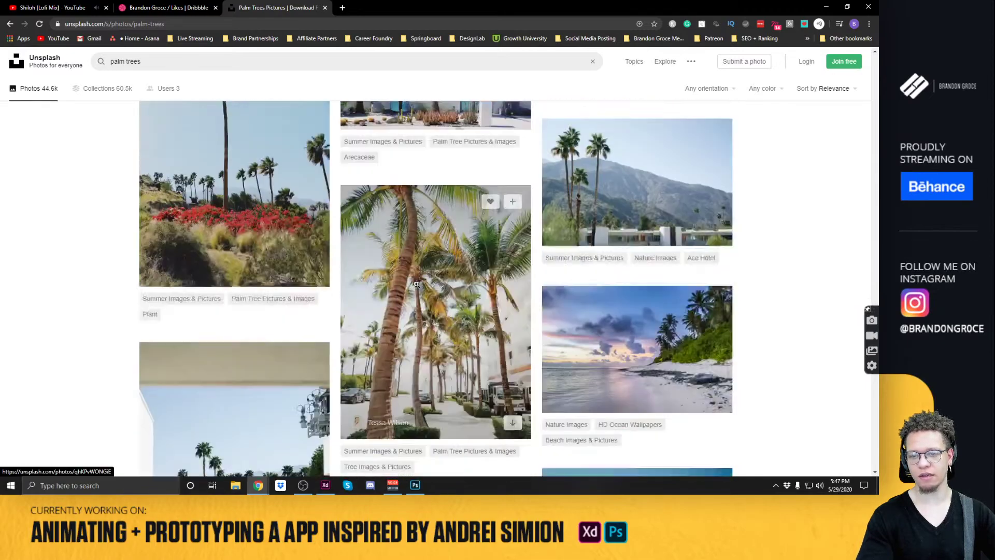
scroll(420, 283, "down", 3)
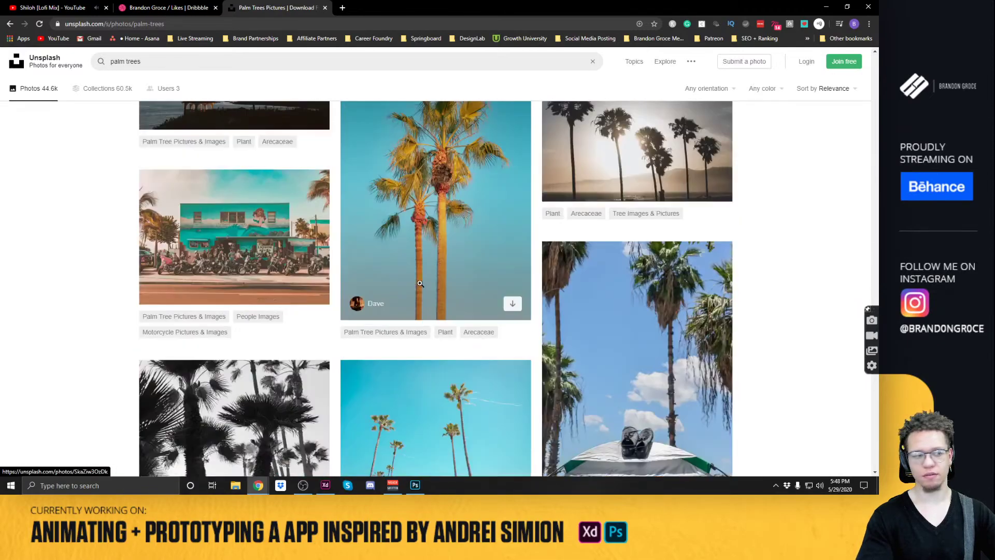
scroll(424, 282, "down", 12)
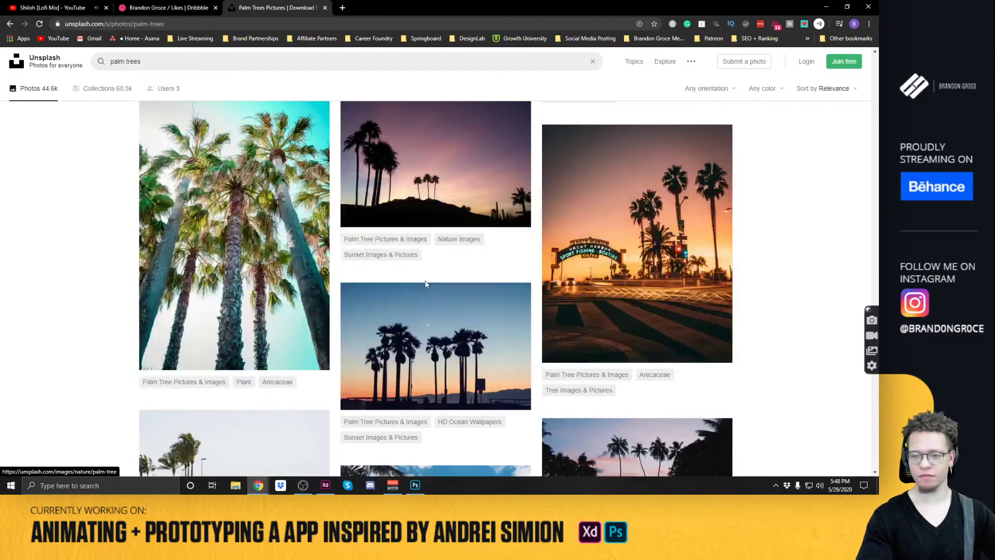
scroll(425, 280, "down", 10)
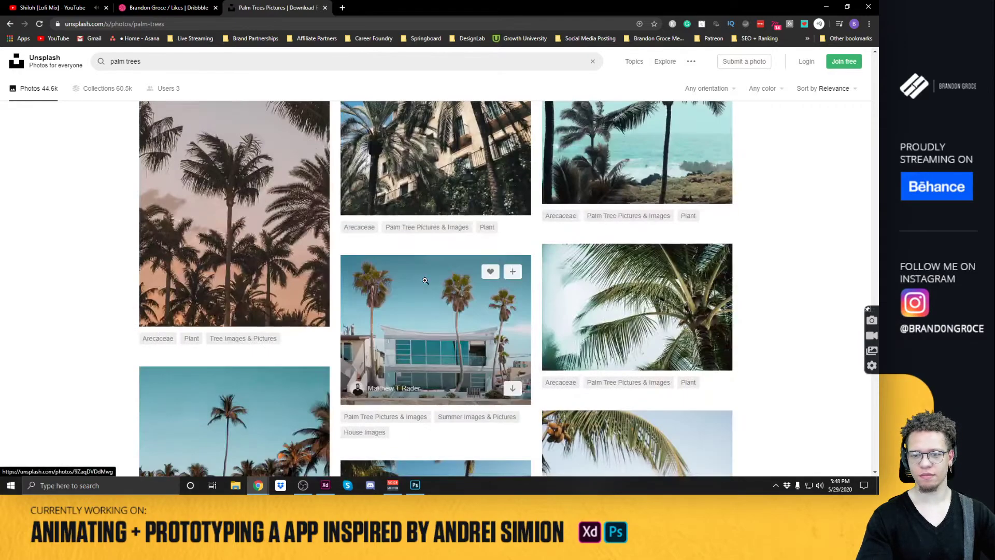
scroll(425, 280, "down", 9)
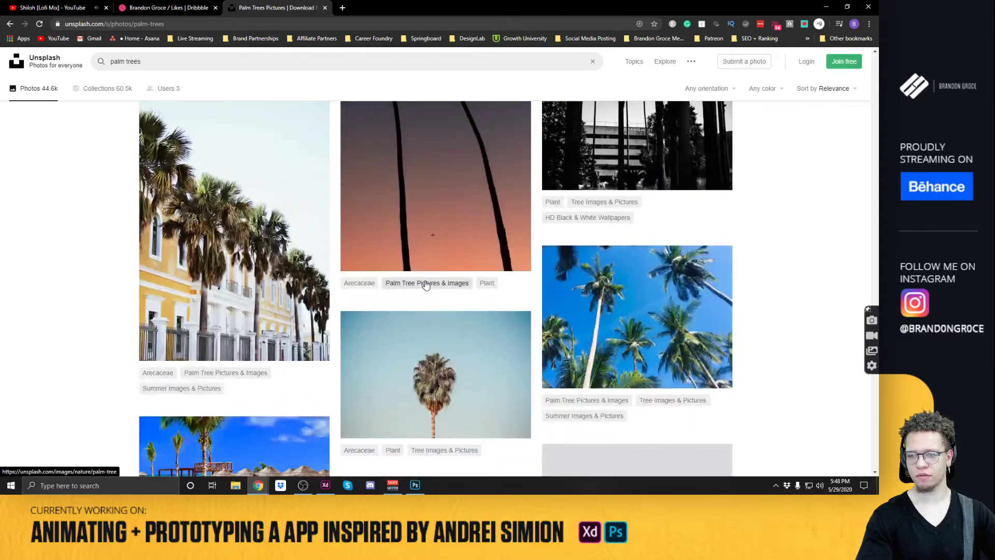
scroll(425, 282, "down", 8)
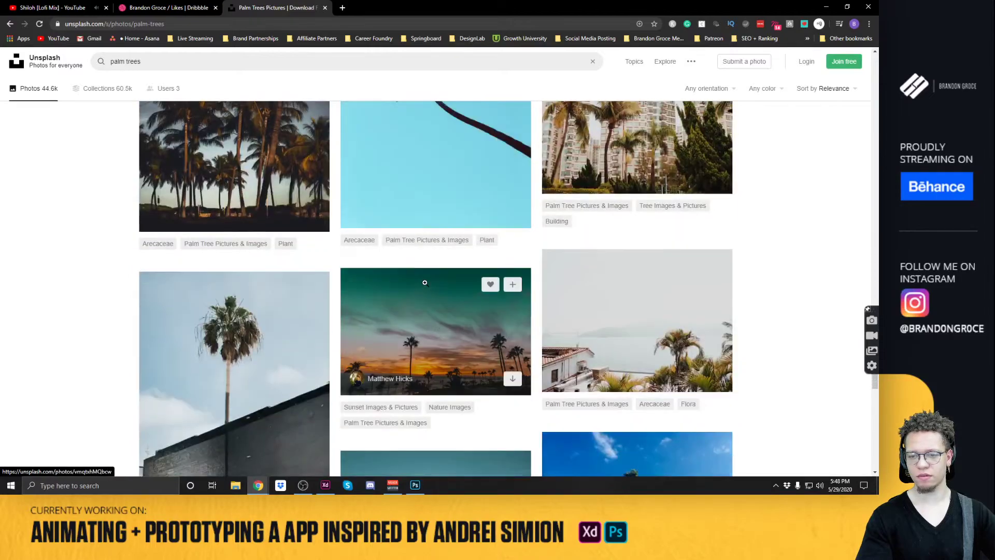
scroll(424, 282, "down", 12)
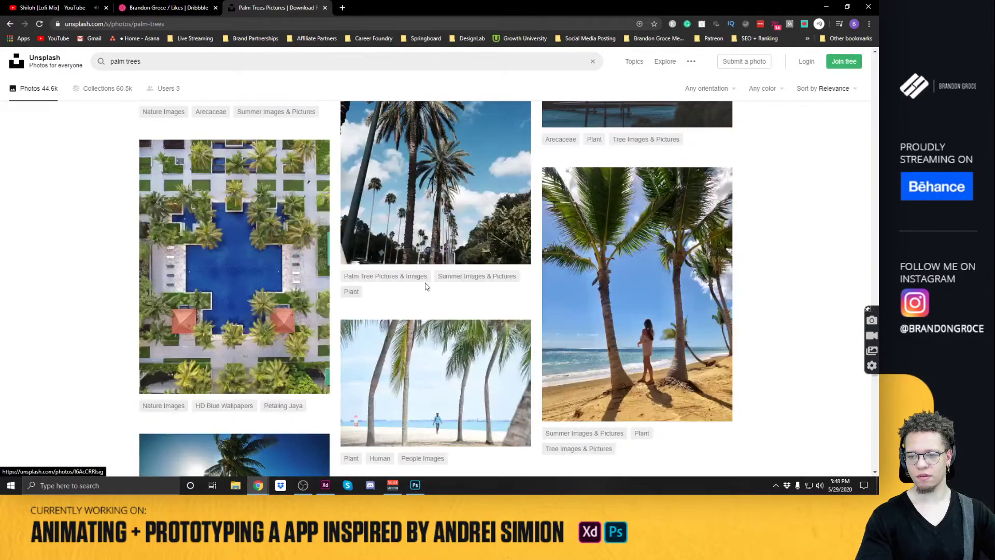
scroll(425, 283, "down", 8)
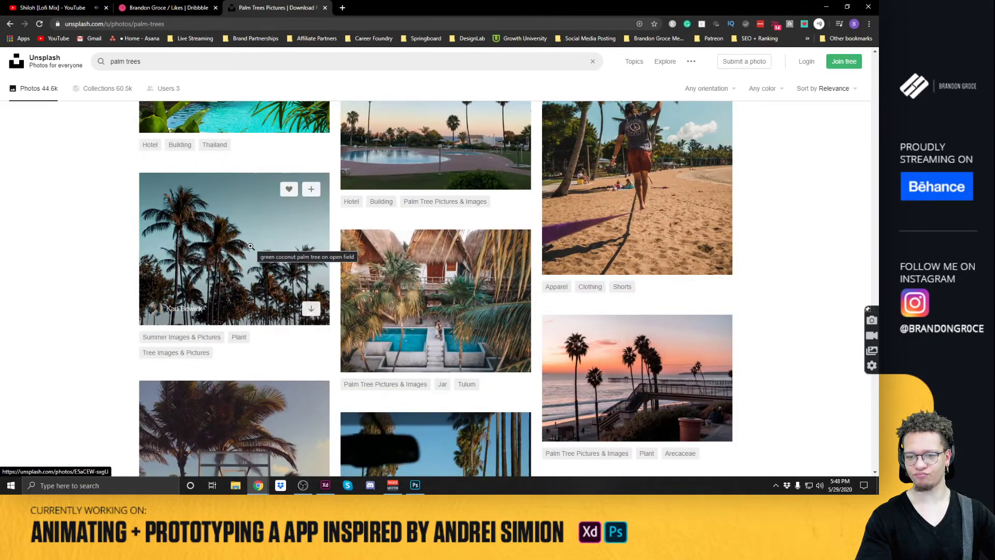
scroll(250, 246, "down", 15)
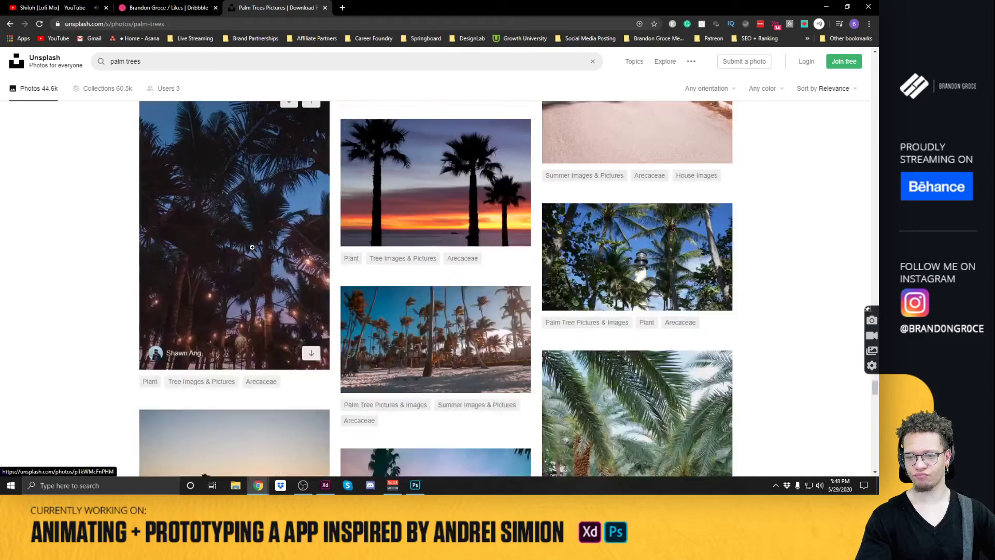
scroll(252, 247, "down", 5)
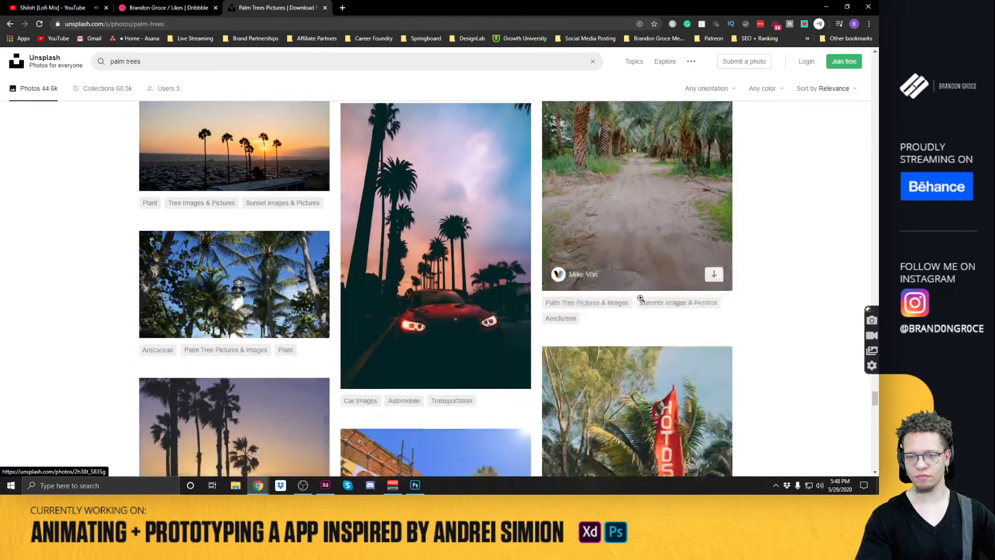
scroll(641, 298, "down", 6)
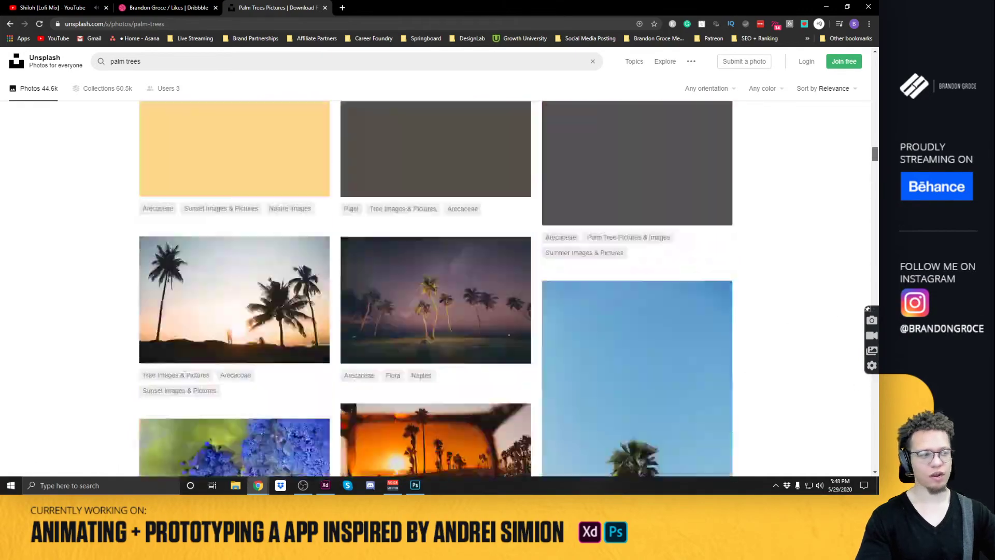
Search Unsplash for "beach sky" instead.
scroll(436, 291, "up", 20)
left_click(251, 58)
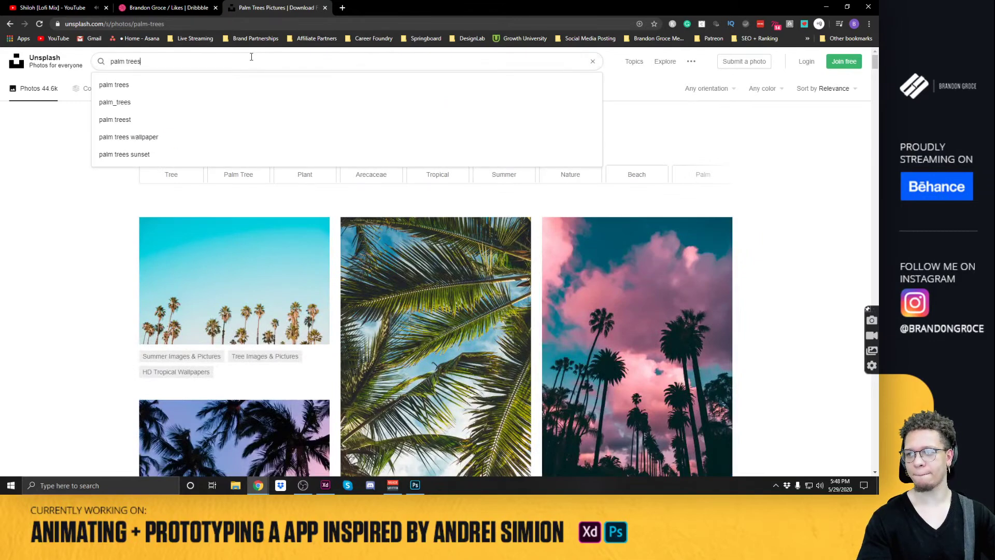
key("ctrl+a")
type("beach sky")
key("Return")
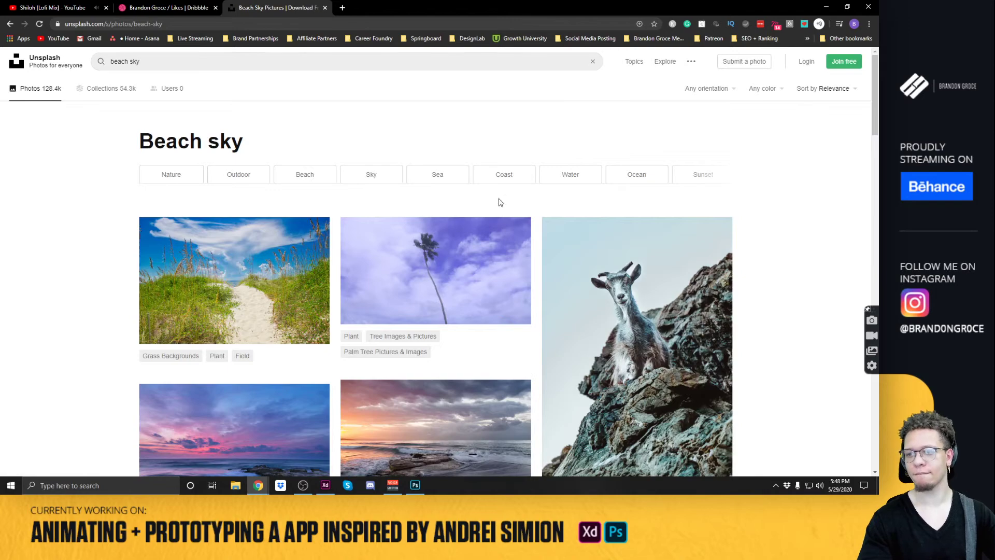
Browse the beach sky photos, comparing them with the reference design's Daydream section in Adobe XD.
scroll(493, 197, "down", 5)
scroll(486, 197, "down", 6)
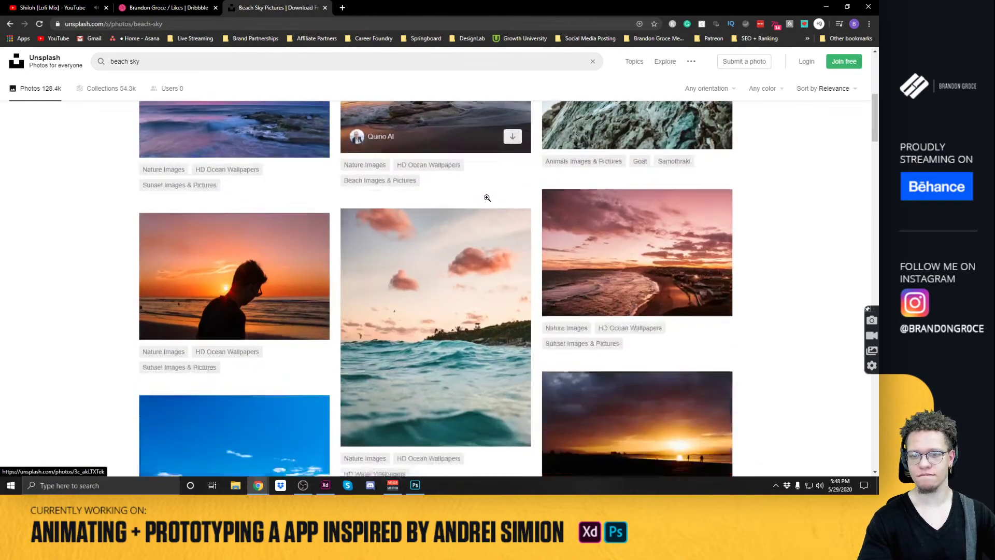
scroll(460, 250, "down", 12)
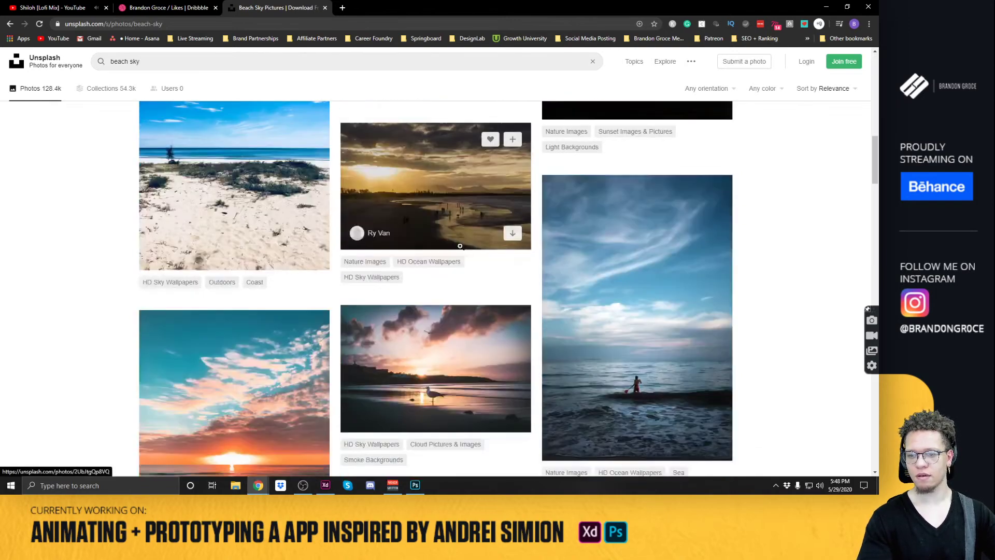
scroll(460, 246, "down", 4)
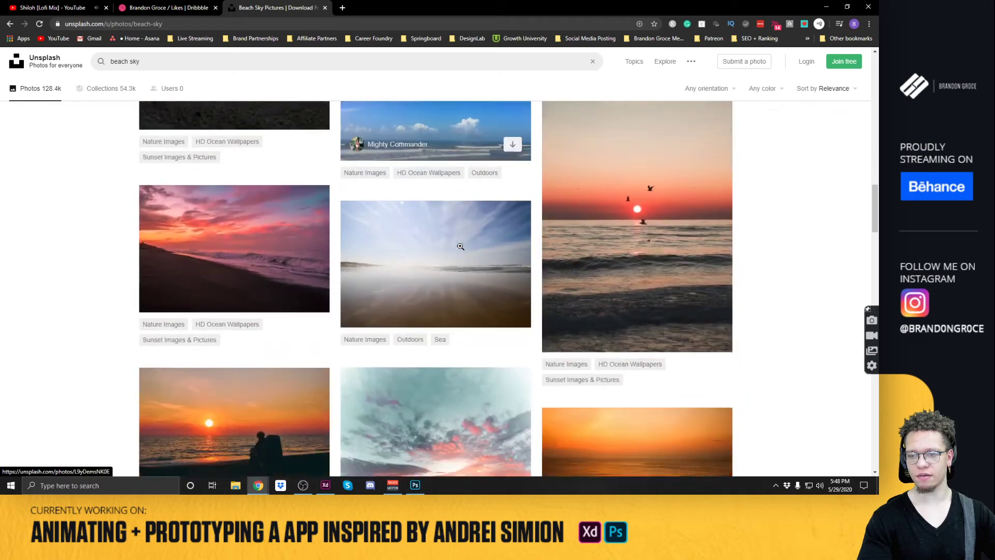
scroll(461, 244, "down", 7)
key("alt+Tab")
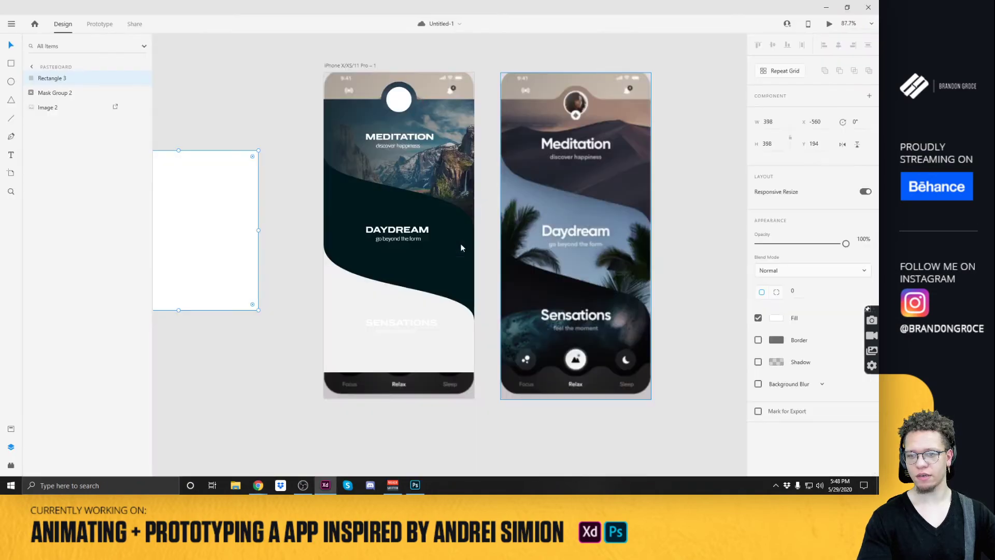
key("alt+Tab")
scroll(568, 233, "down", 4)
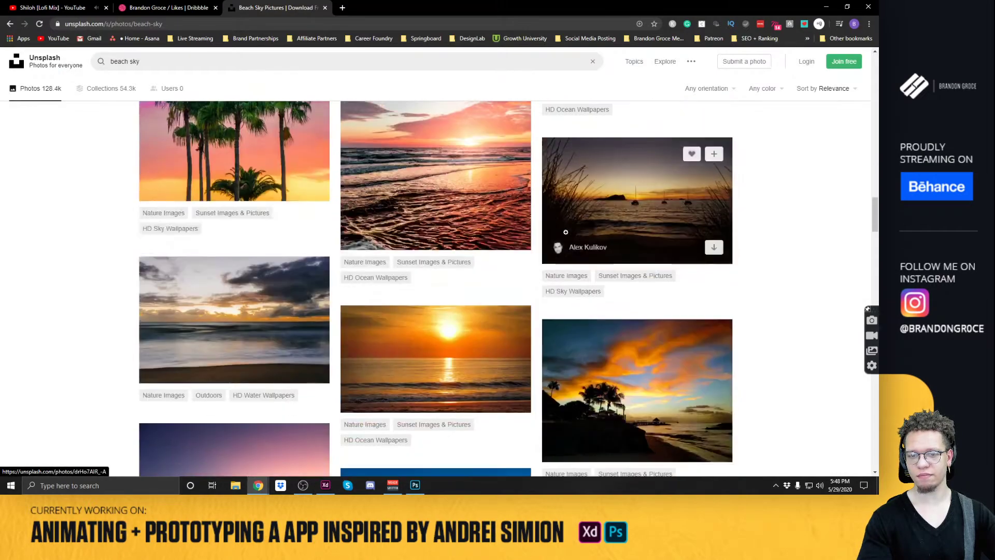
scroll(566, 233, "down", 10)
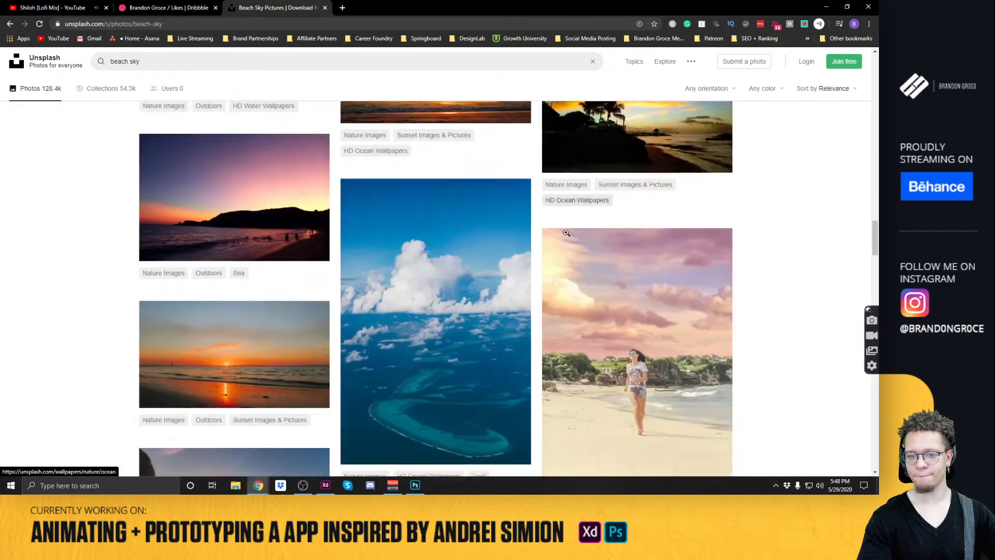
scroll(566, 232, "down", 5)
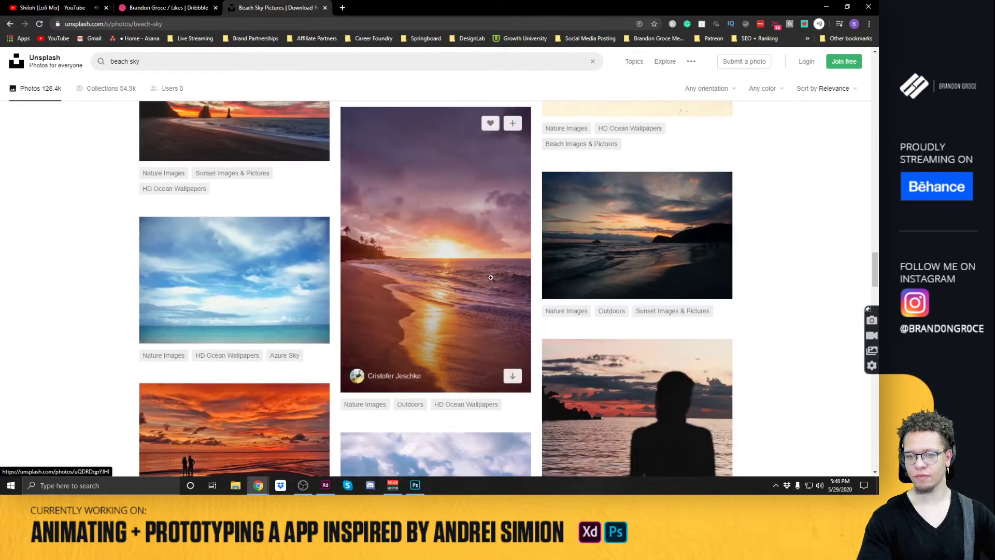
Open the portrait photo of a purple beach sunset, view it enlarged, and copy the image.
left_click(491, 274)
left_click(443, 246)
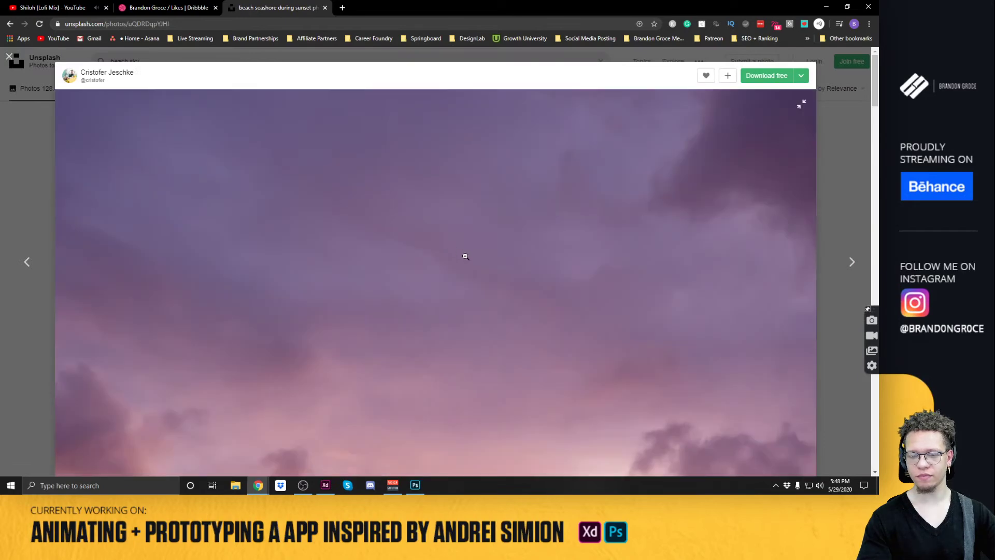
left_click(465, 255)
right_click(466, 262)
left_click(507, 289)
Switch to Adobe XD, paste the sunset beach photo, try repositioning it, and remove it from the canvas.
key("alt+Tab")
scroll(251, 227, "left", 5)
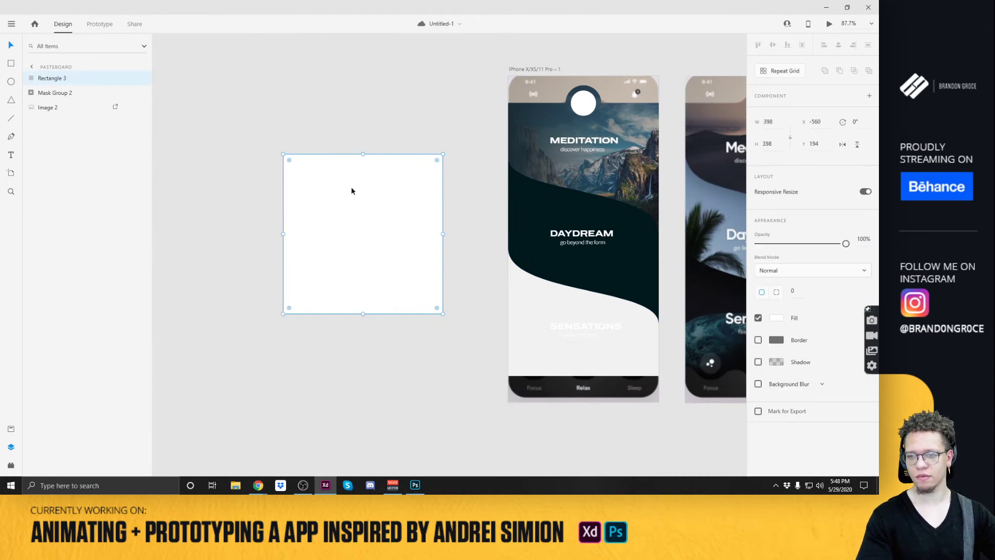
key("ctrl+v")
scroll(504, 230, "down", 5)
left_click_drag(504, 230, 305, 225)
left_click_drag(437, 380, 418, 236)
scroll(421, 238, "up", 4)
left_click_drag(530, 228, 515, 241)
left_click_drag(570, 216, 454, 244)
left_click_drag(314, 200, 379, 156)
key("Delete")
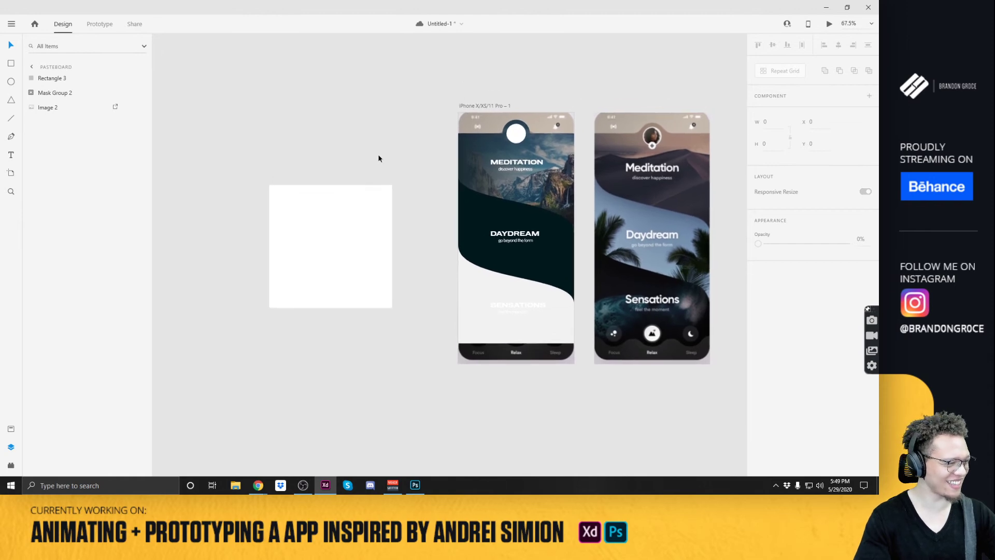
Select the dark Union 1 wave shape behind the Daydream title on the iPhone artboard.
left_click(477, 209)
left_click(409, 155)
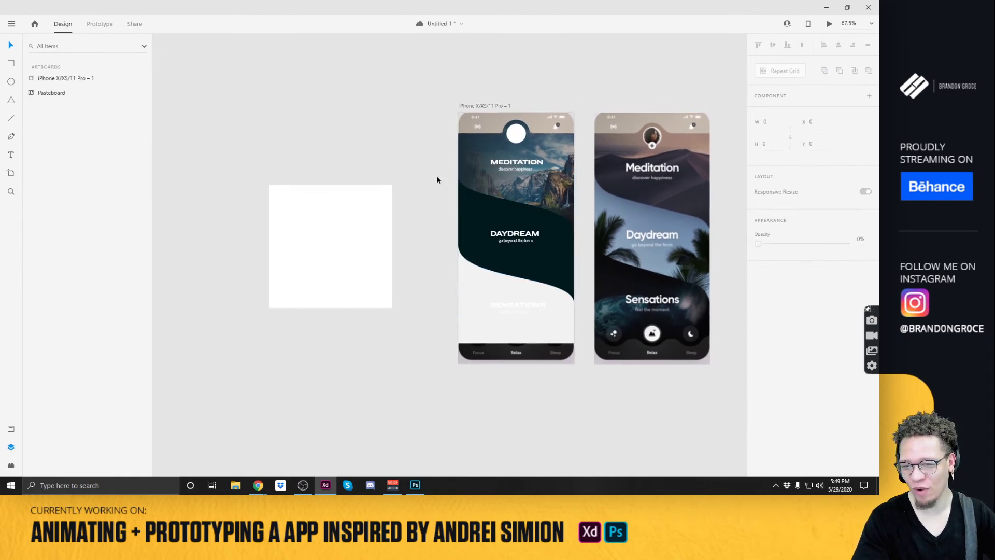
left_click(476, 214)
left_click(478, 258)
left_click_drag(480, 208, 470, 227)
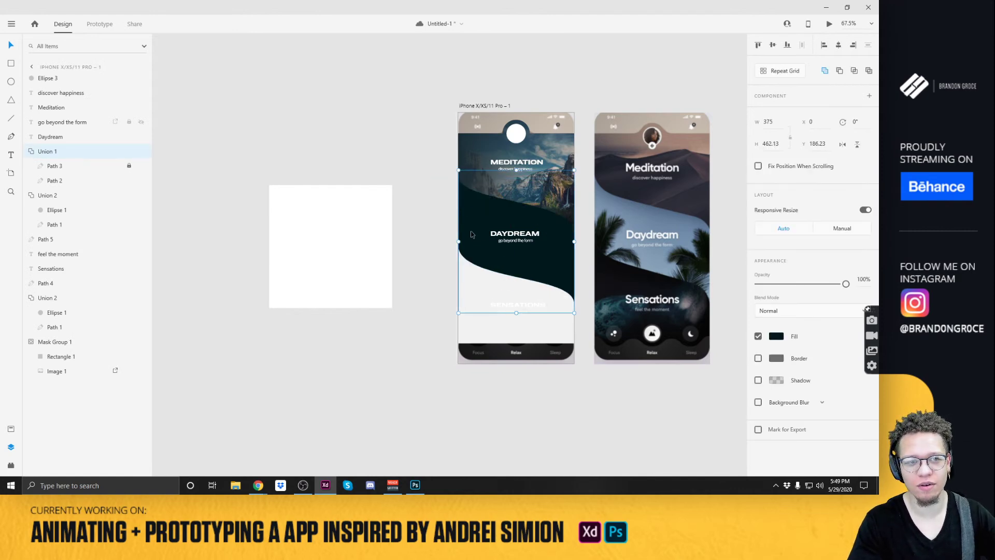
Try to combine Path 3 and Path 2 inside Union 1 by unlocking Path 3 and using the Add path operation.
left_click(57, 167)
left_click(56, 180, "shift")
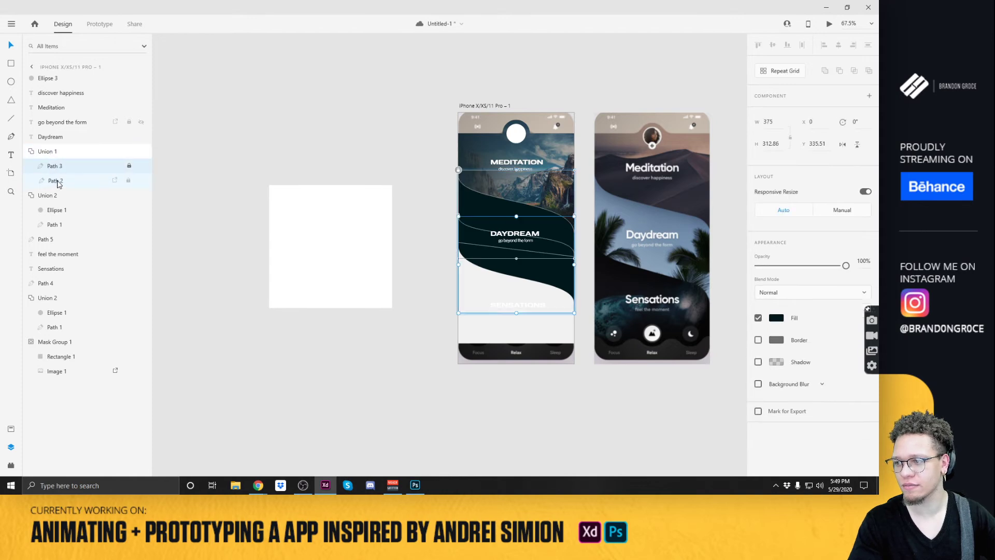
right_click(57, 180)
left_click(283, 154)
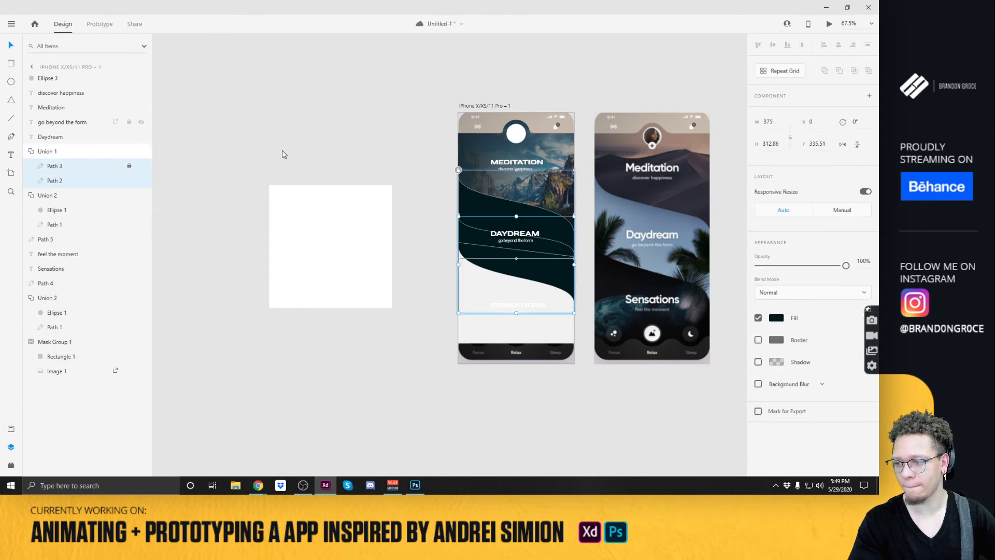
right_click(488, 252)
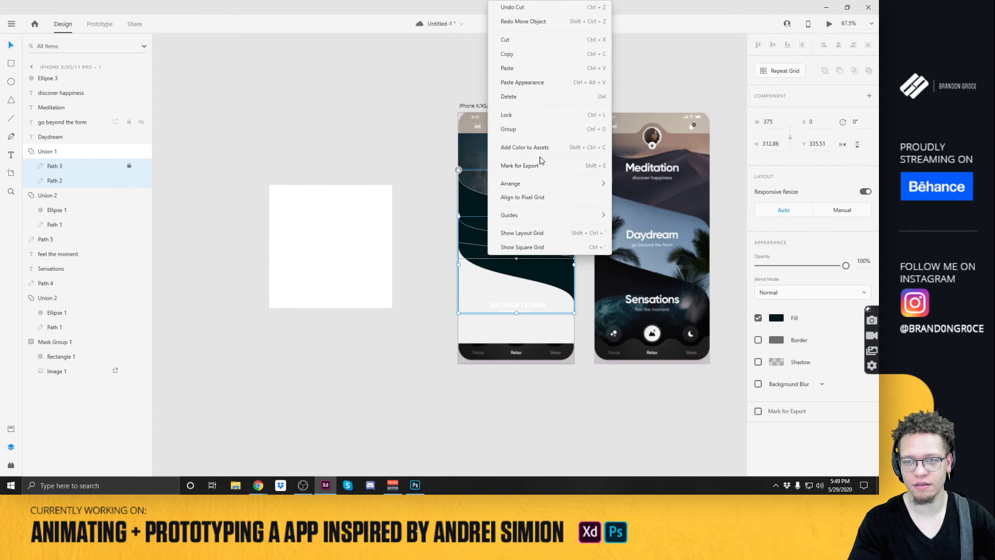
mouse_move(556, 186)
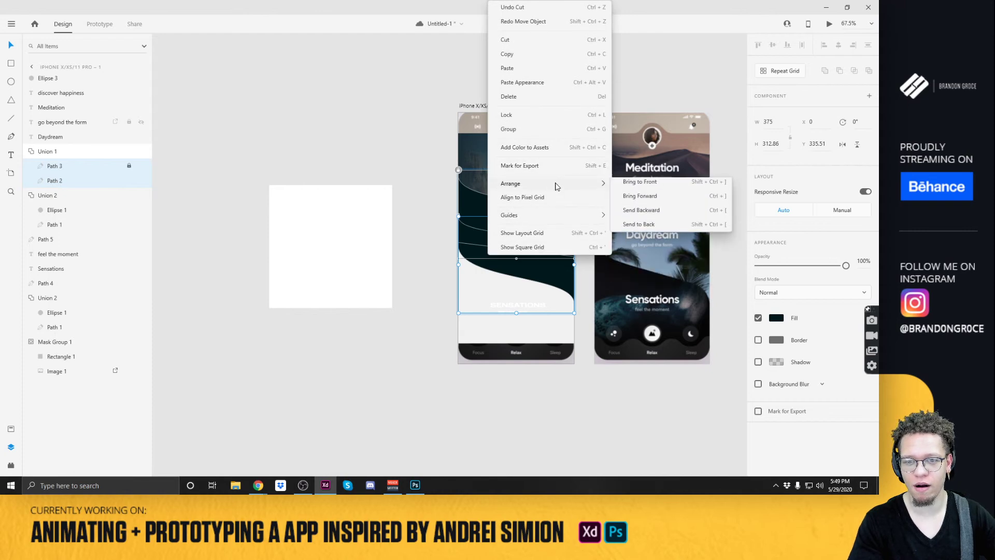
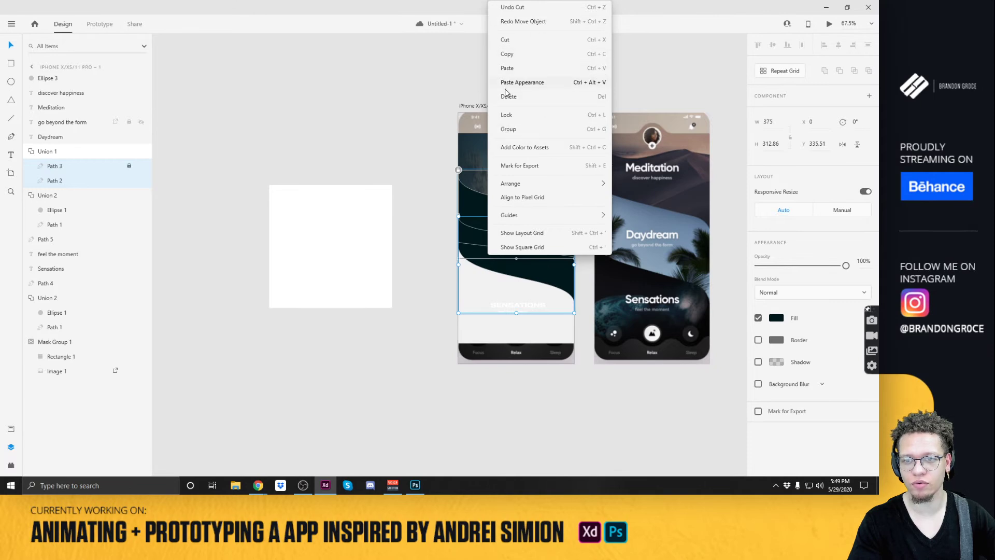
left_click(342, 76)
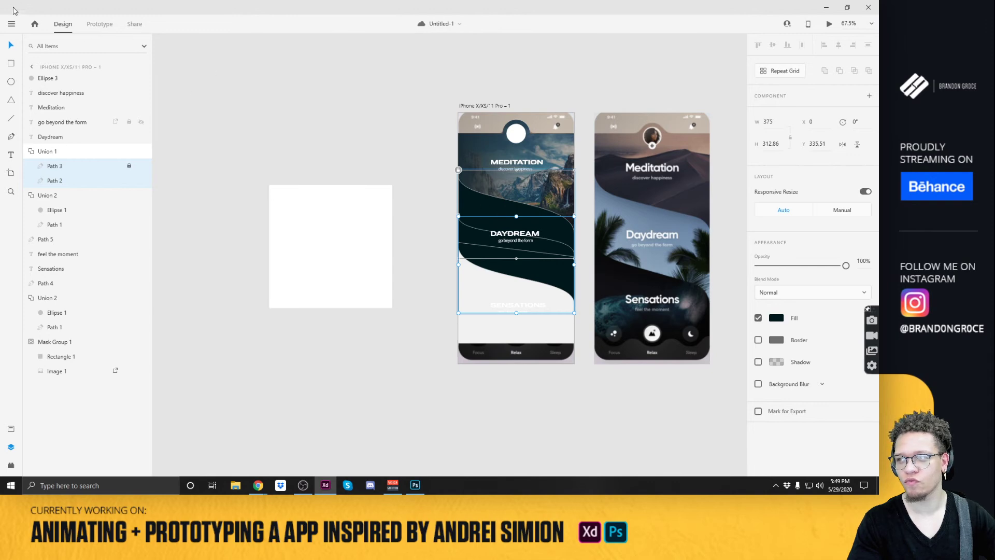
right_click(474, 223)
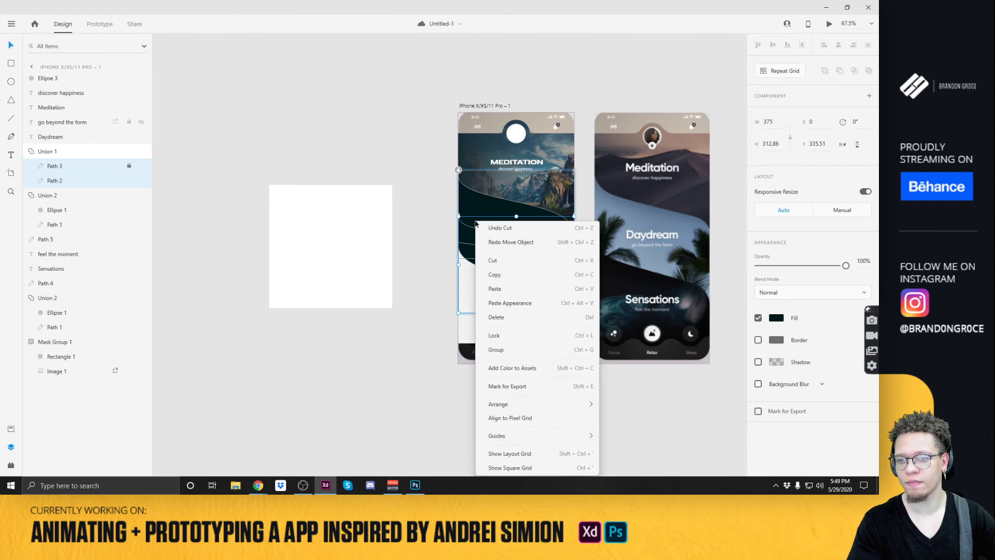
left_click(373, 161)
left_click(129, 166)
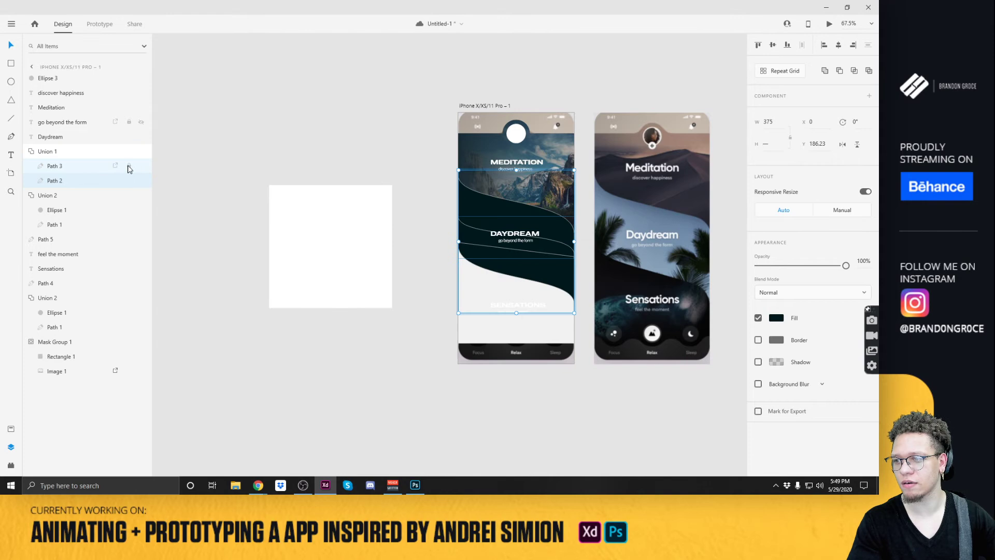
right_click(481, 221)
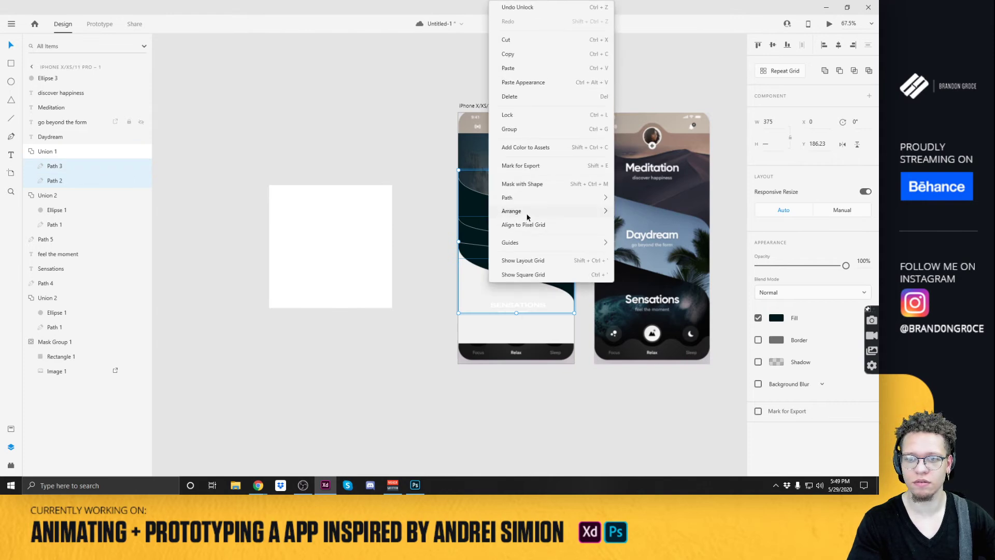
mouse_move(532, 198)
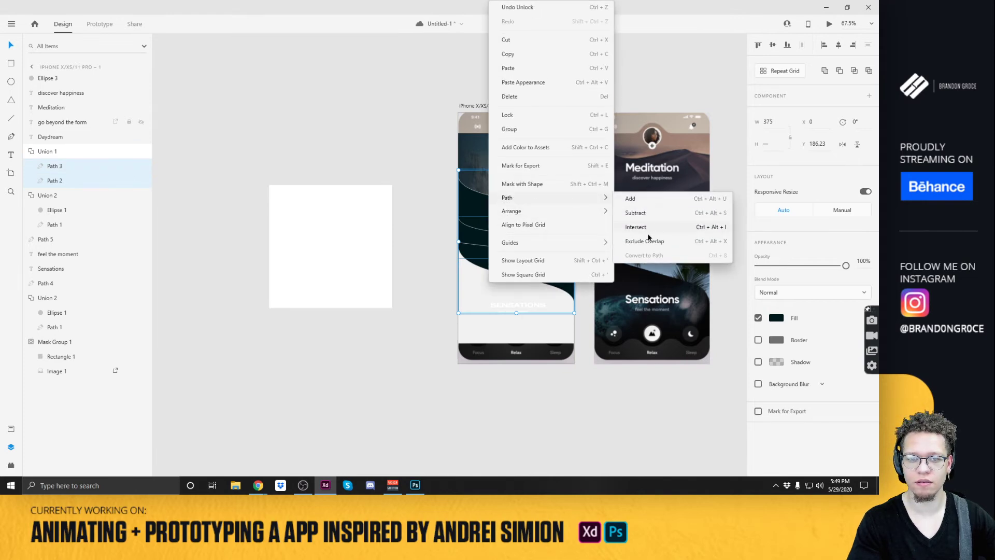
left_click(646, 204)
left_click(355, 86)
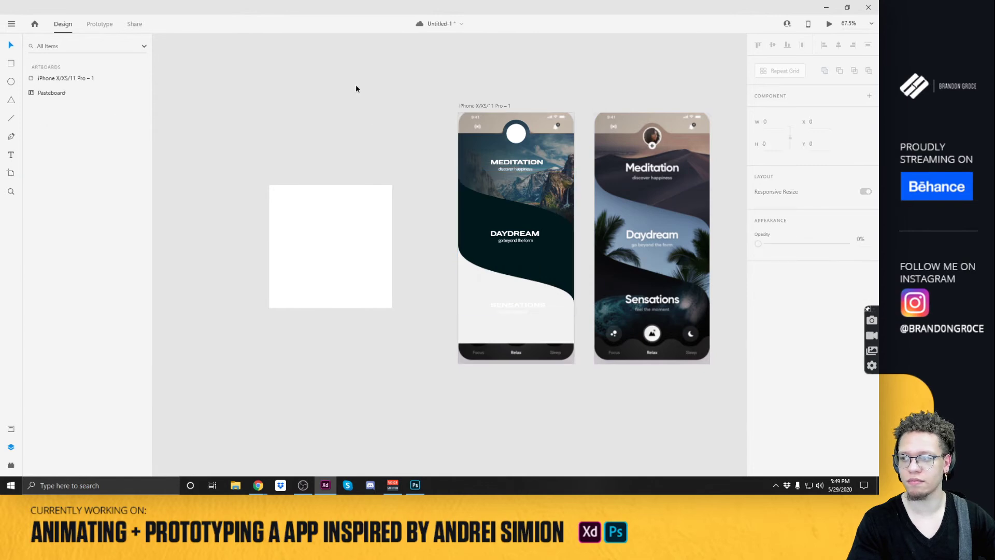
Examine the nested paths inside the Daydream wave shape and undo the path merge.
left_click(468, 236)
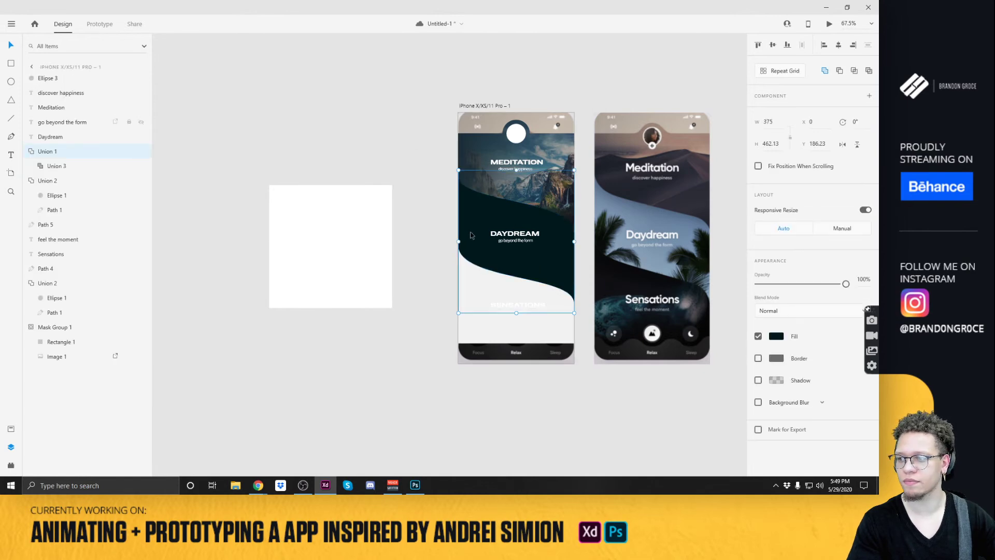
double_click(472, 235)
double_click(472, 236)
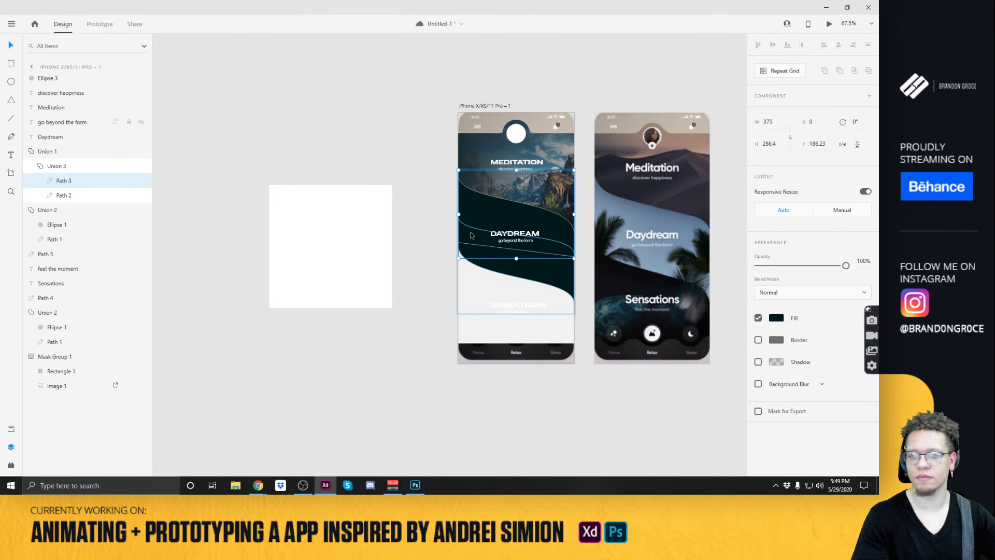
key("Escape")
key("Escape")
Paste the sunset beach photo and move it partly over the iPhone artboard beside the Daydream title.
key("ctrl+v")
left_click(439, 200)
left_click(470, 216)
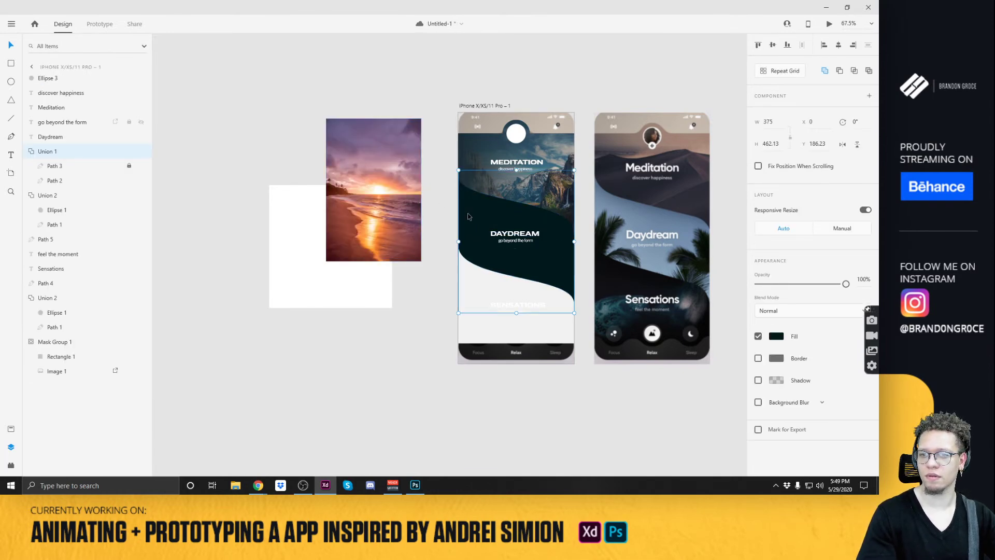
left_click_drag(372, 179, 446, 210)
key("Delete")
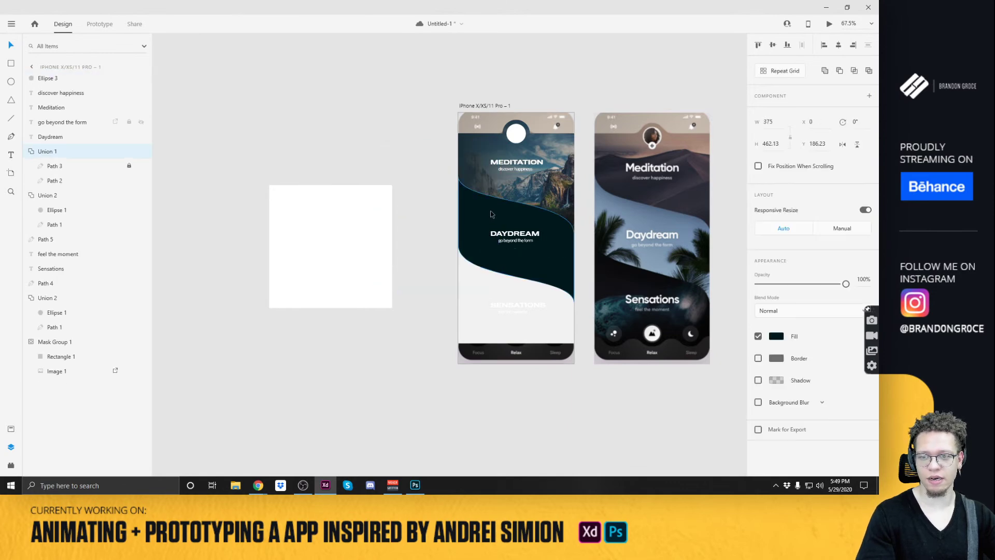
key("ctrl+z")
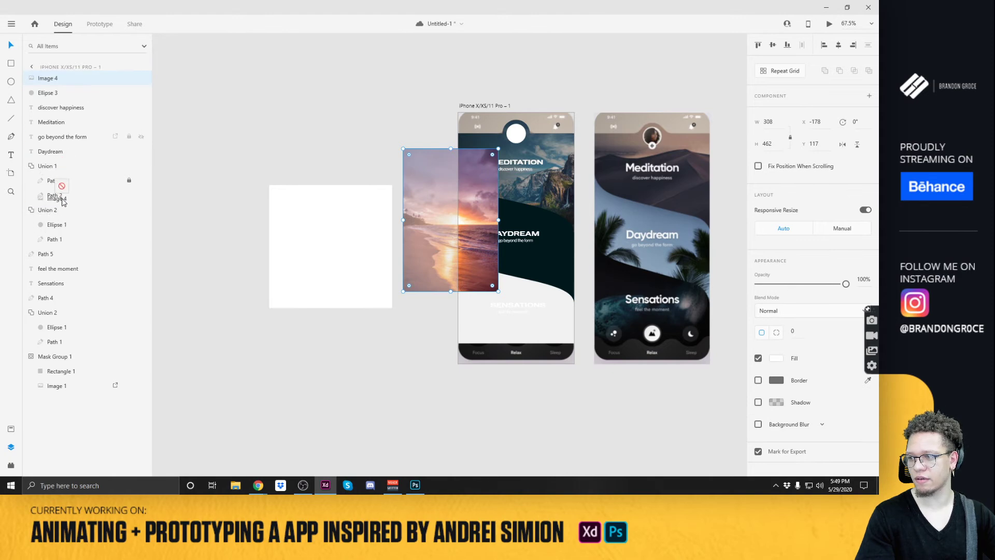
Try nesting the sunset photo in Union 1 and reorder its layer to sit directly above that shape.
left_click_drag(42, 176, 50, 168)
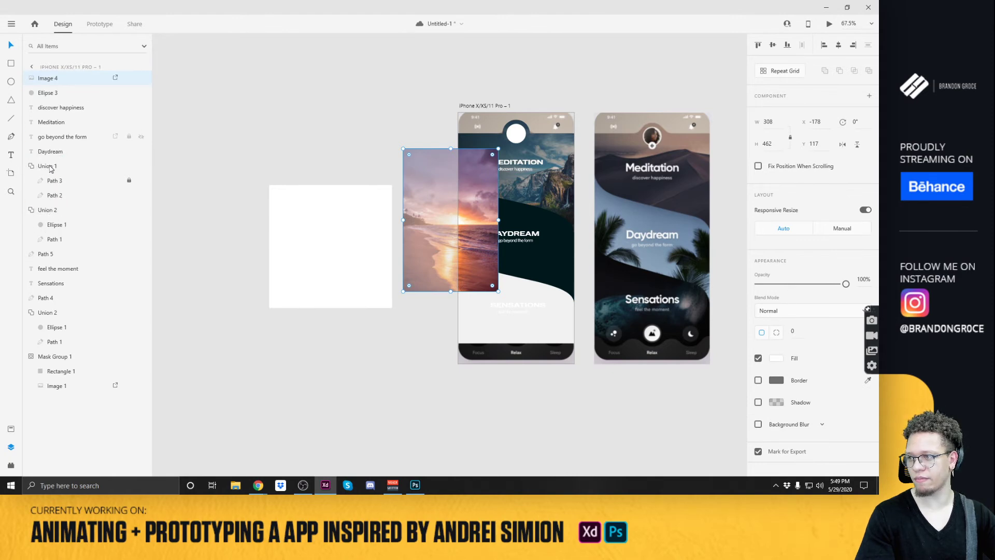
key("ctrl+[")
key("ctrl+[")
key("ctrl+[")
key("ctrl+[")
key("ctrl+[")
key("ctrl+[")
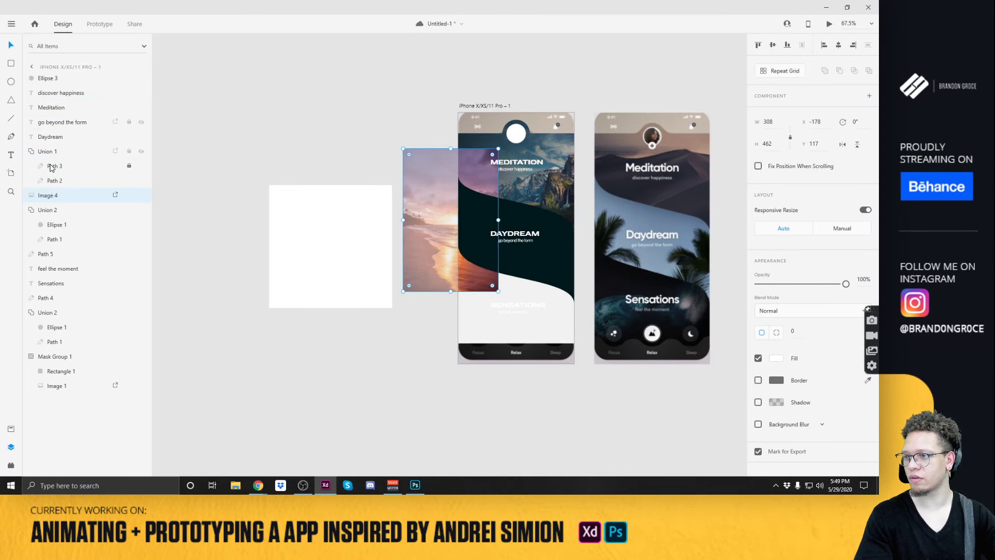
key("ctrl+]")
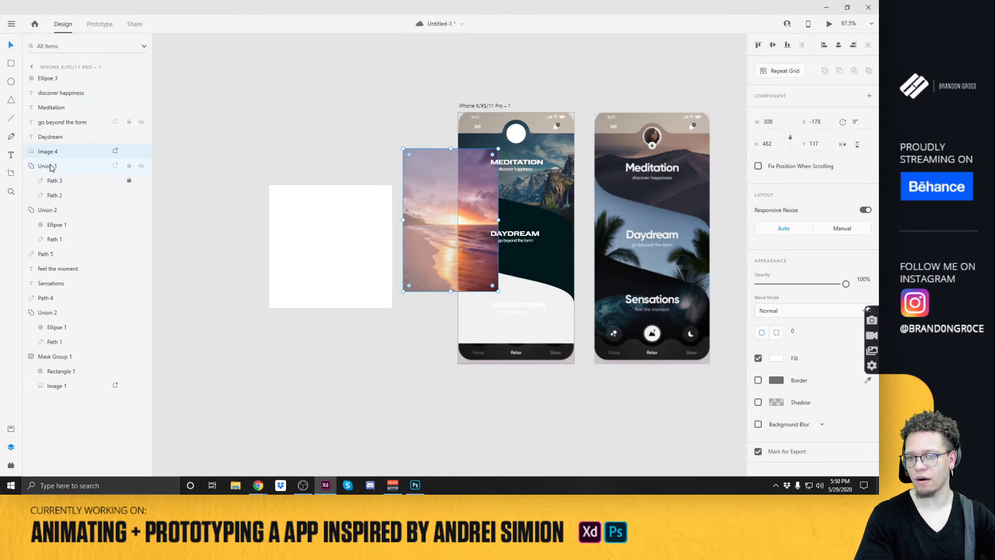
key("ctrl+]")
key("ctrl+[")
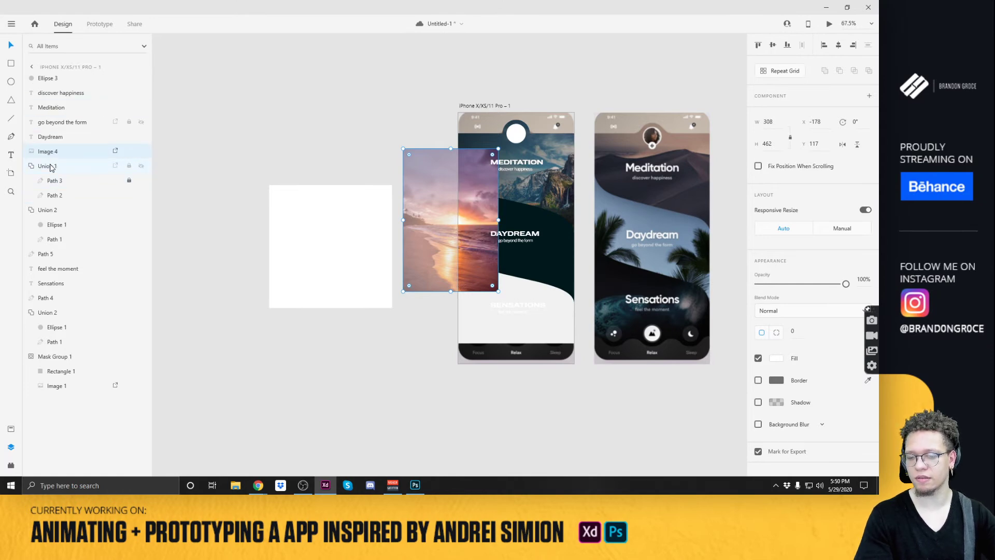
Try the sunset photo over the Daydream section, and move it back off the artboard onto the pasteboard.
scroll(510, 228, "up", 5)
left_click_drag(475, 213, 559, 224)
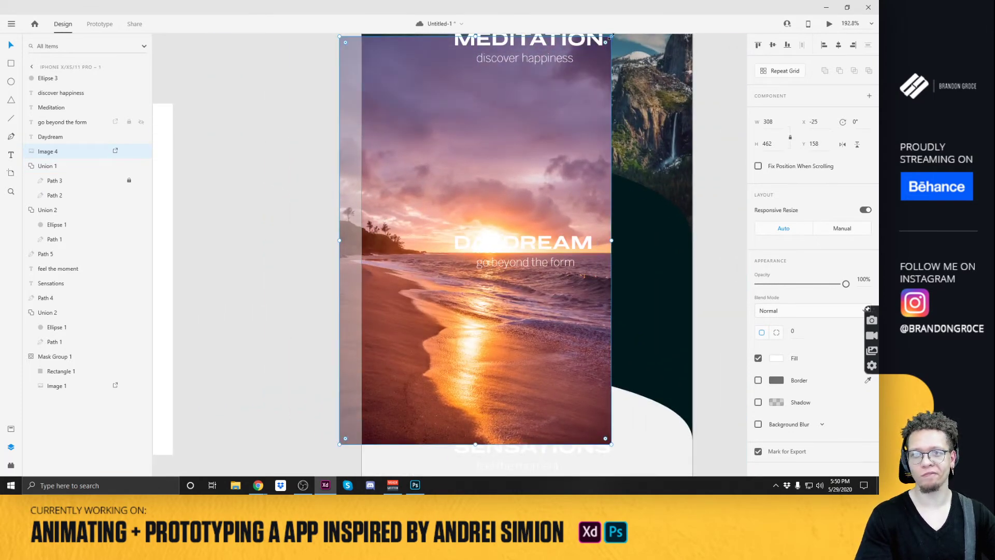
left_click_drag(560, 116, 262, 92)
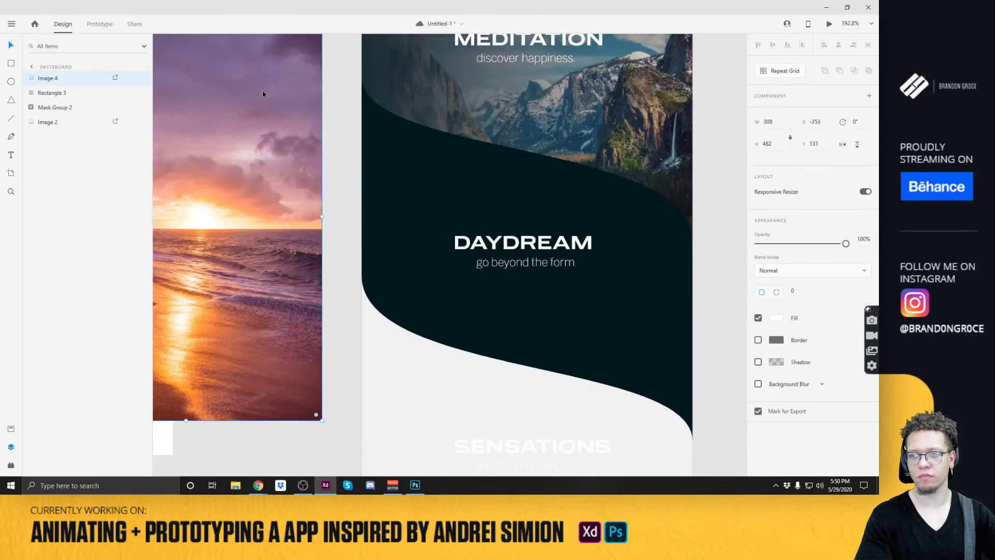
scroll(265, 92, "down", 3)
scroll(265, 92, "down", 3)
left_click_drag(308, 140, 387, 207)
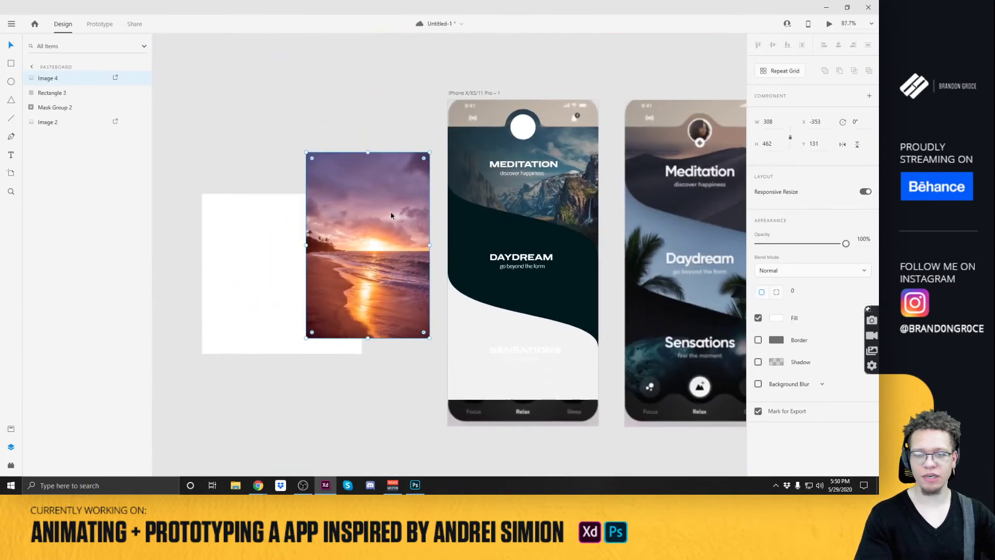
Open File Explorer and place the recent 3_Zelda Store App image into the Daydream wave shape as a test fill.
left_click(236, 485)
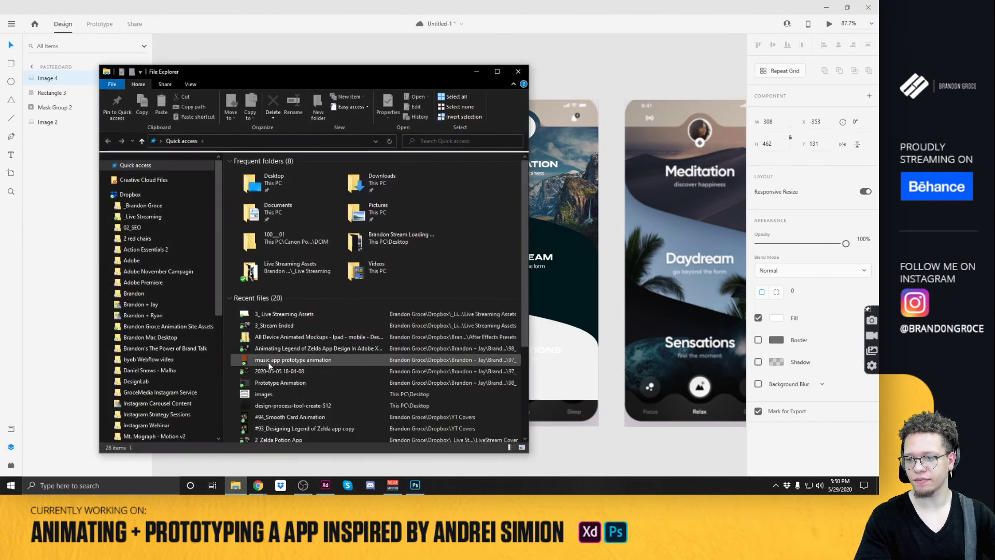
scroll(295, 384, "down", 2)
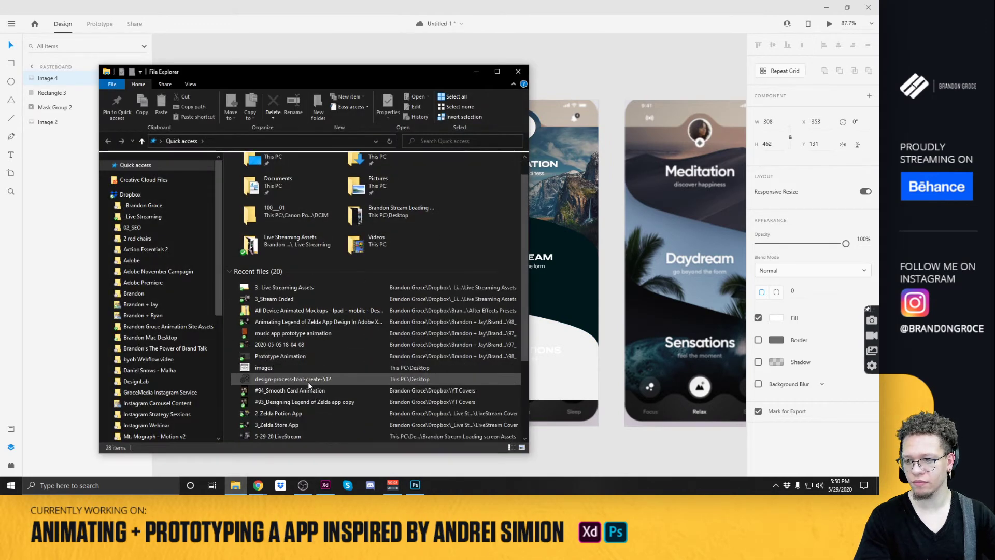
left_click_drag(265, 391, 593, 291)
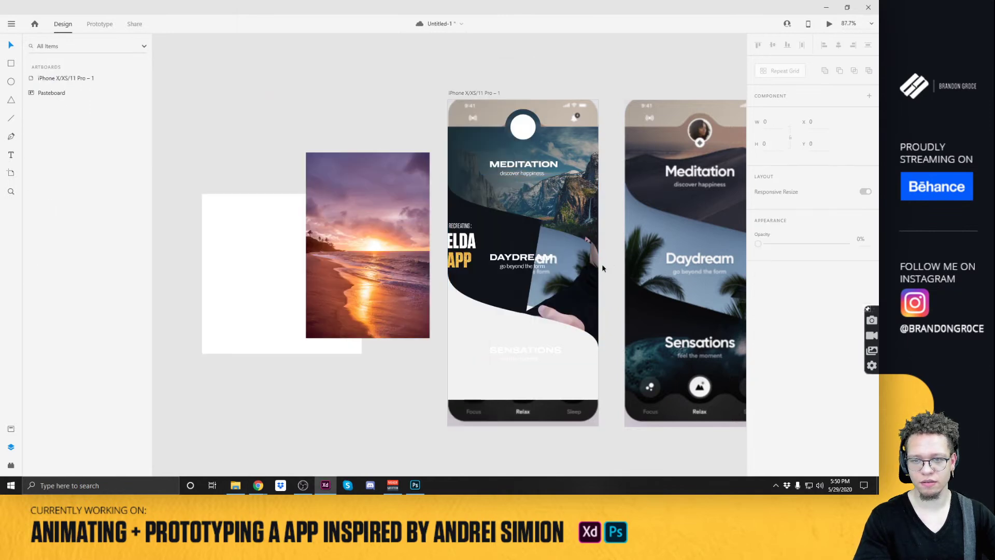
Try repositioning the Zelda test image inside the wave shape, and undo the image placement.
double_click(549, 292)
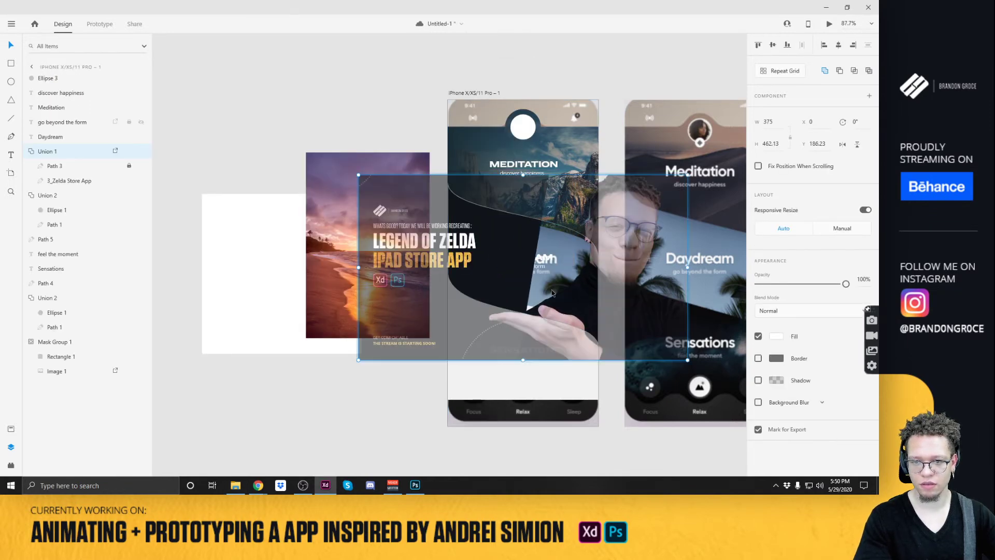
left_click_drag(561, 293, 697, 295)
key("Escape")
left_click(577, 277)
key("ctrl+z")
key("ctrl+z")
key("ctrl+z")
key("ctrl+z")
key("ctrl+z")
key("ctrl+z")
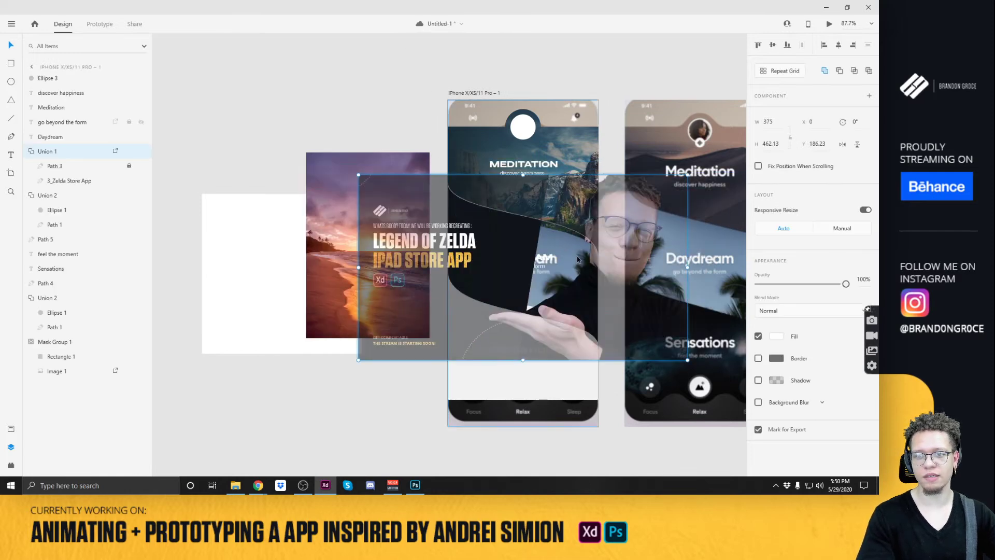
right_click(388, 197)
key("Escape")
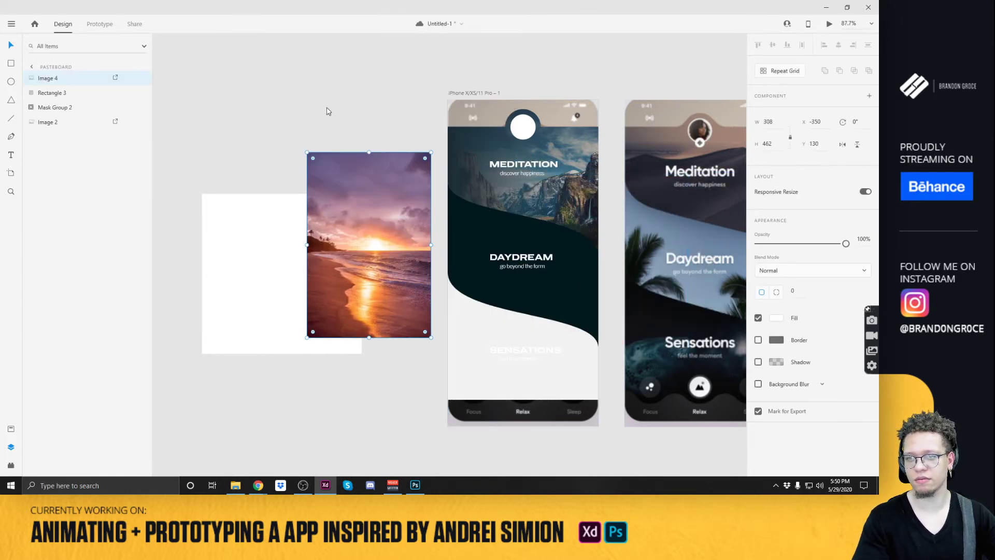
Switch to Chrome and save the sunset beach photo to the Desktop as a JPEG image.
key("super+e")
key("alt+Tab")
right_click(470, 203)
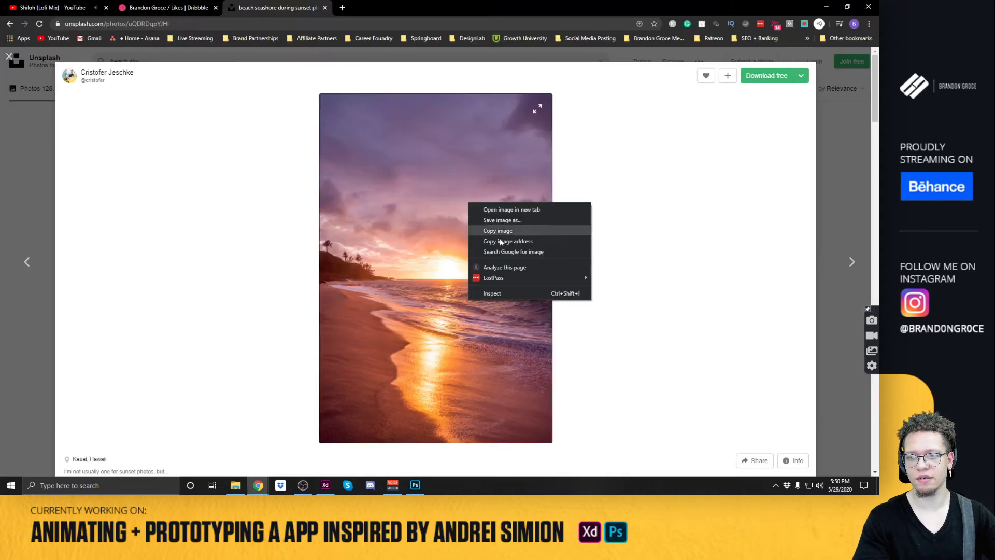
left_click(517, 230)
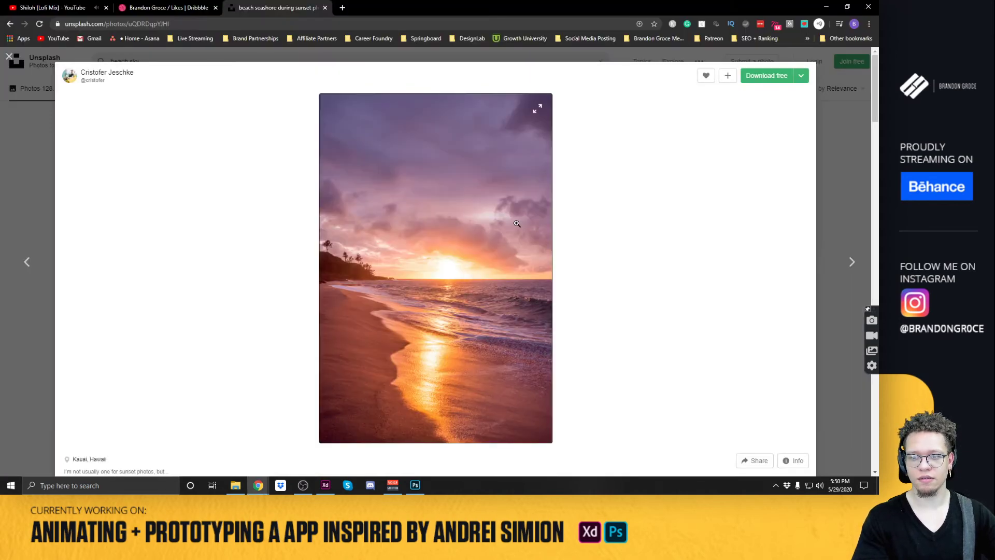
right_click(345, 276)
key("v")
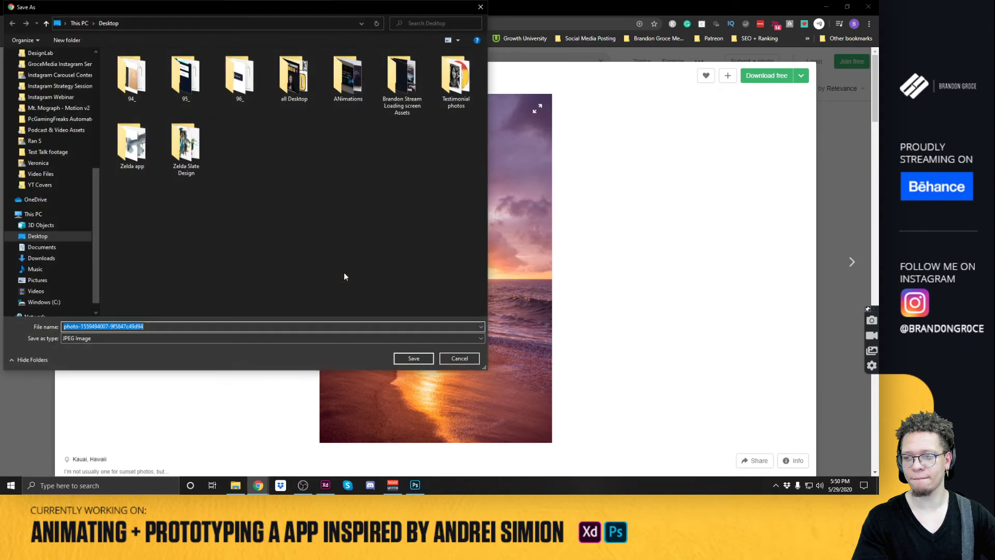
left_click(325, 328)
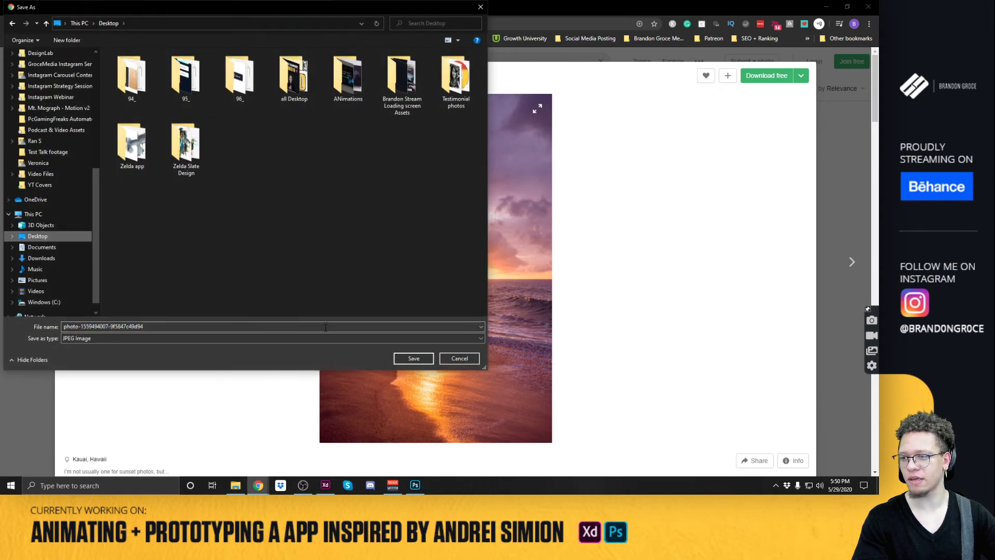
left_click(413, 358)
Open the Desktop folder in File Explorer, select the saved sunset photo, and move the window clear of the Adobe XD artboard.
key("alt+Tab")
key("alt+Tab")
key("Tab")
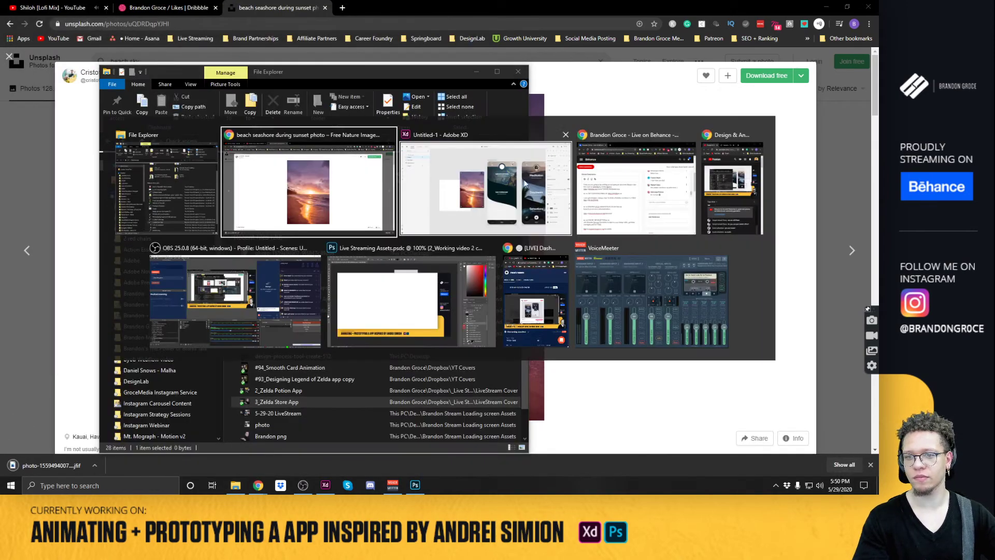
key("alt+Tab")
key("Tab")
key("Tab")
key("Tab")
key("Tab")
key("Tab")
key("Tab")
key("Tab")
key("Tab")
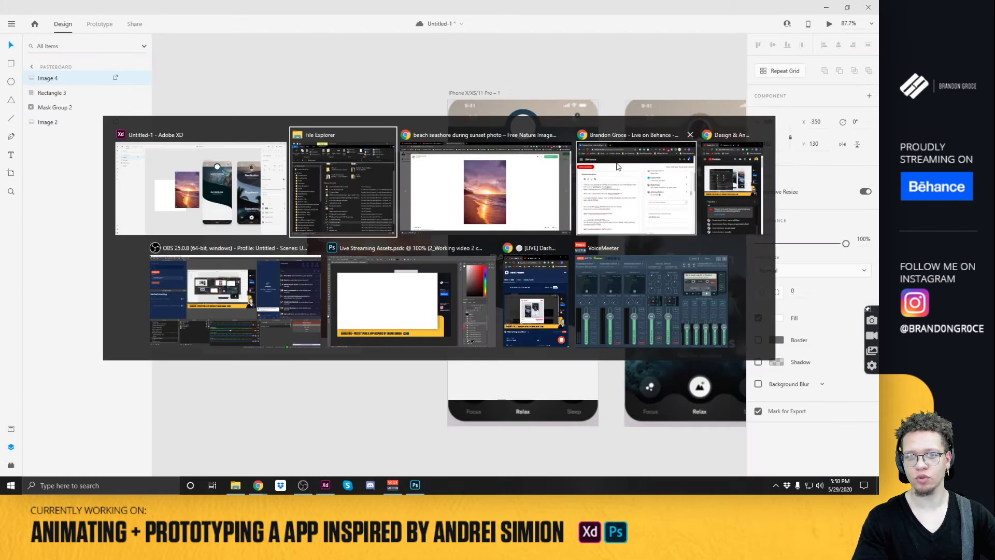
left_click(236, 484)
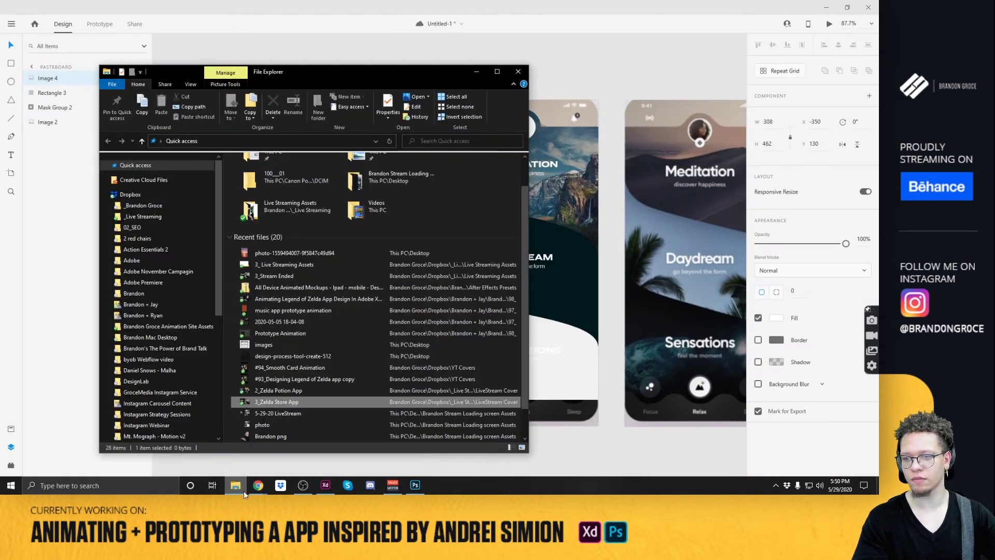
scroll(133, 217, "down", 3)
scroll(132, 394, "down", 3)
left_click(132, 385)
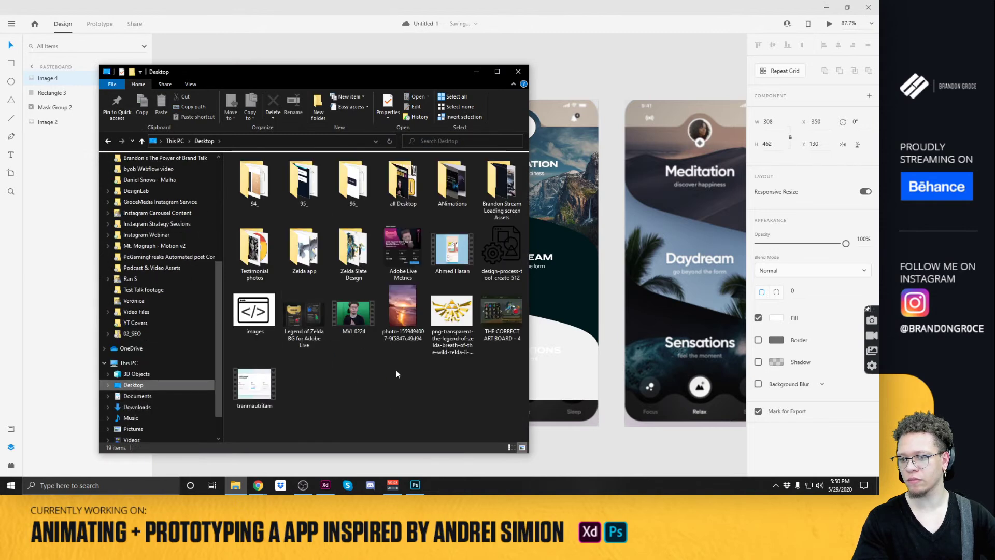
mouse_move(403, 311)
left_mouse_down()
mouse_move(567, 304)
mouse_move(561, 295)
mouse_move(402, 318)
left_mouse_up()
left_click_drag(422, 72, 269, 42)
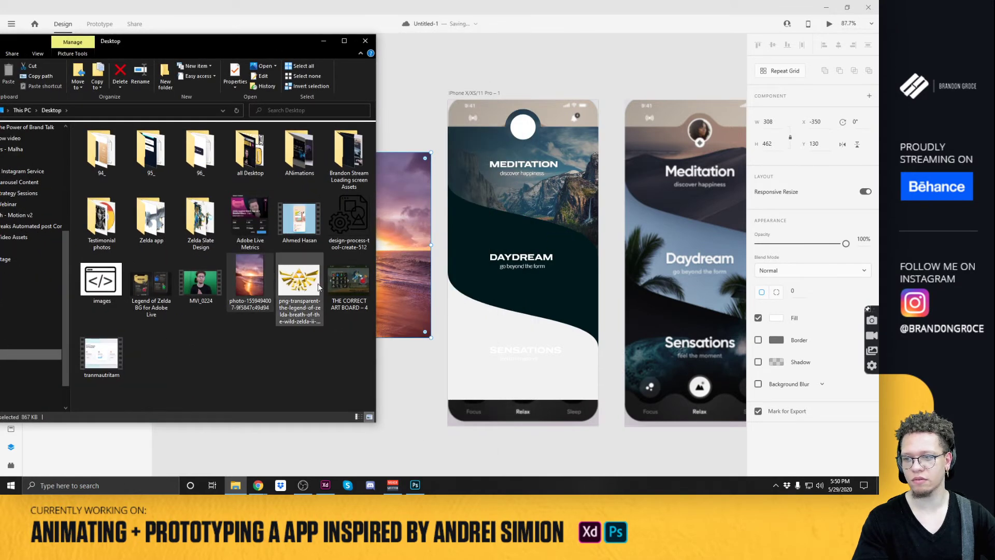
Select the dark Daydream wave shape and try to fill it with the sunset photo from the Desktop.
left_click(507, 293)
key("alt+Tab")
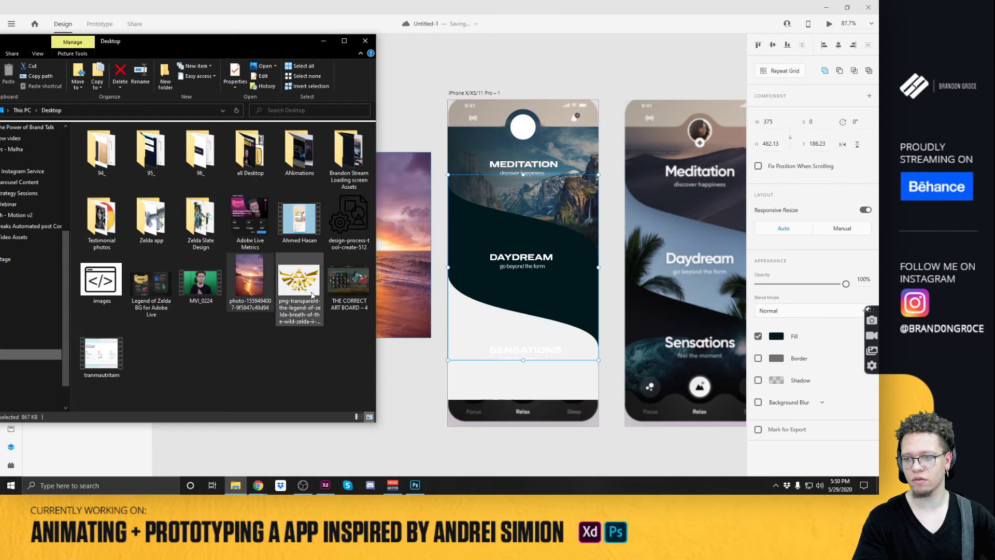
left_click_drag(257, 279, 559, 303)
mouse_move(297, 290)
left_mouse_down()
mouse_move(533, 292)
mouse_move(300, 298)
left_mouse_up()
left_click(259, 287)
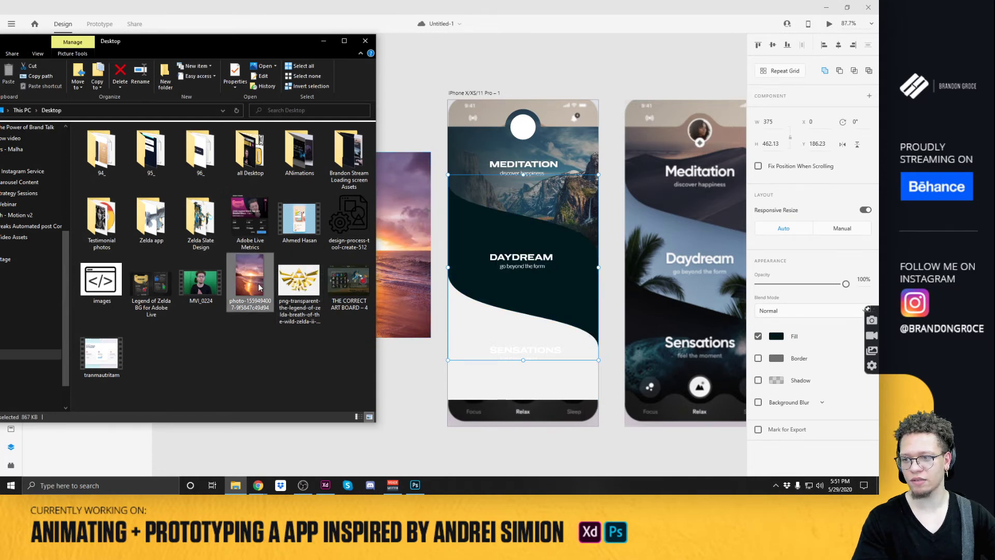
Check the file type of the saved sunset photo in its Properties.
right_click(259, 285)
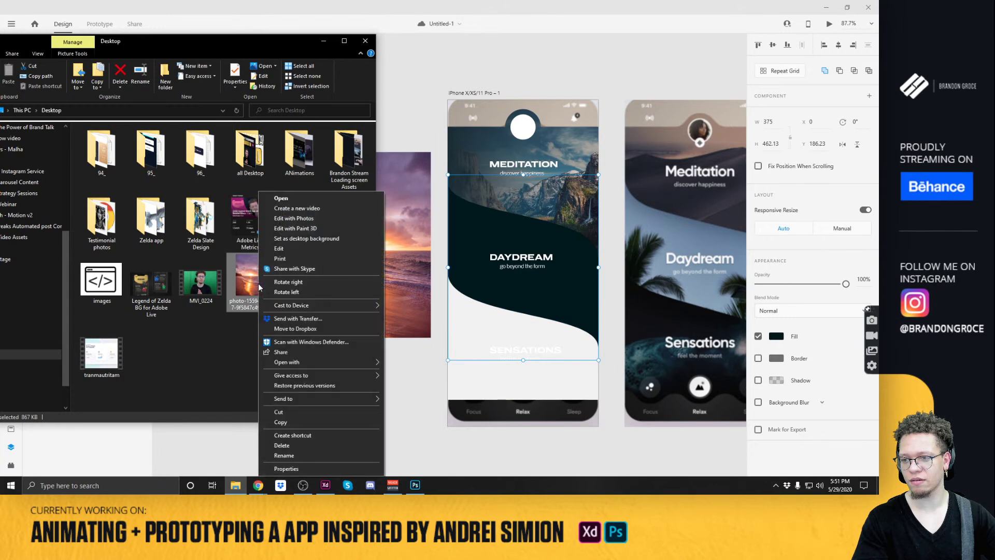
left_click(310, 469)
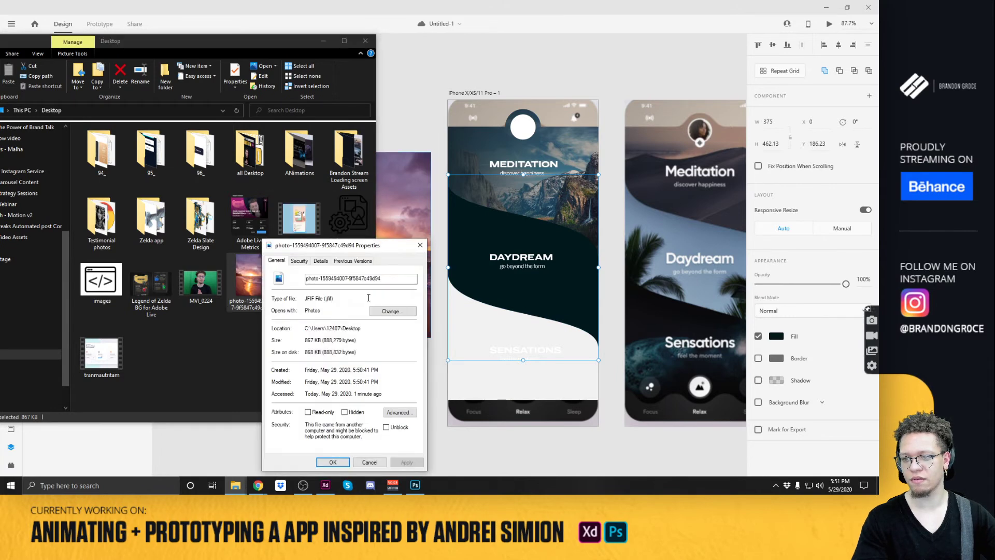
left_click(420, 245)
Switch to Chrome and download the beach sunset photo from its Unsplash page.
key("alt+Tab")
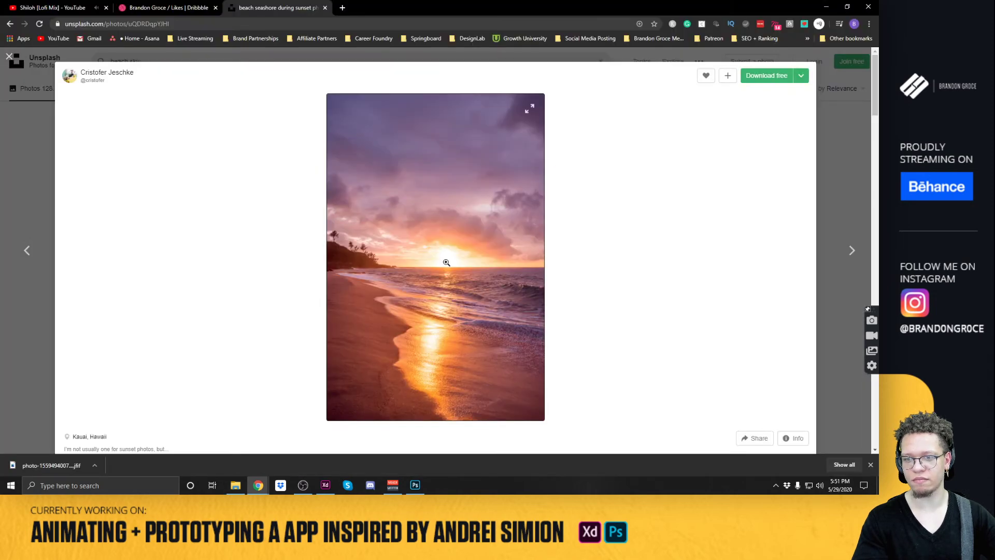
left_click(446, 260)
left_click(446, 261)
left_click(766, 76)
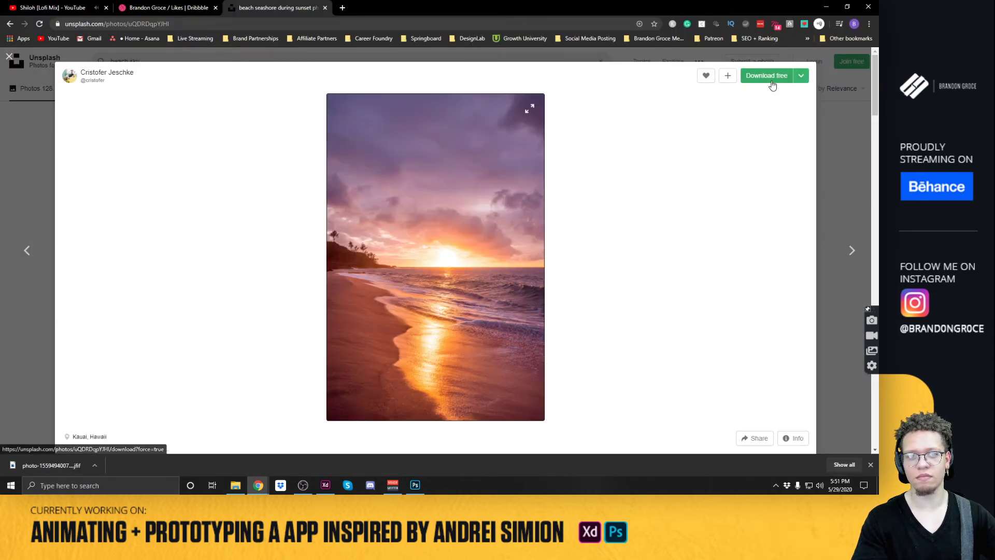
Open the Downloads folder in File Explorer and place the downloaded sunset photo into the Daydream wave shape in Adobe XD.
left_click(67, 467)
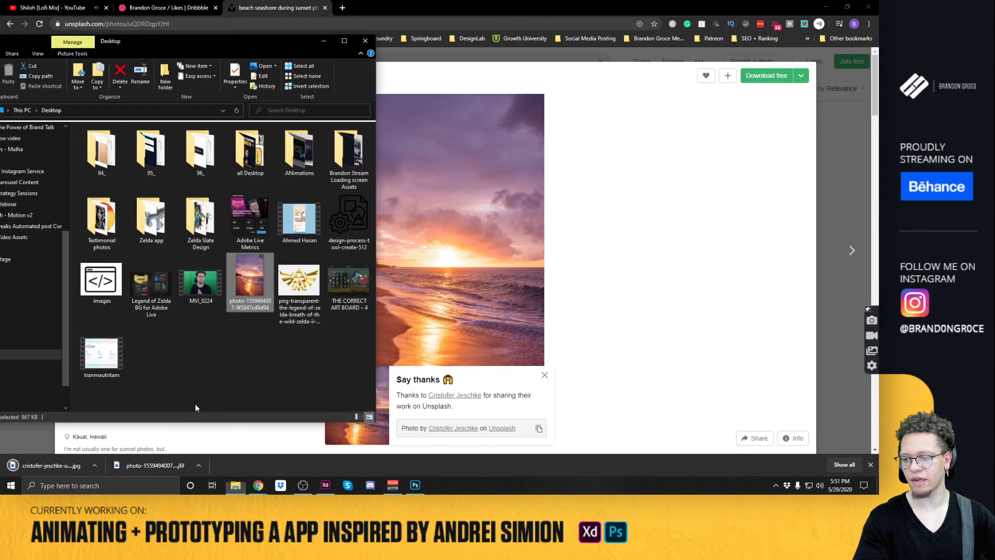
left_click_drag(135, 42, 216, 15)
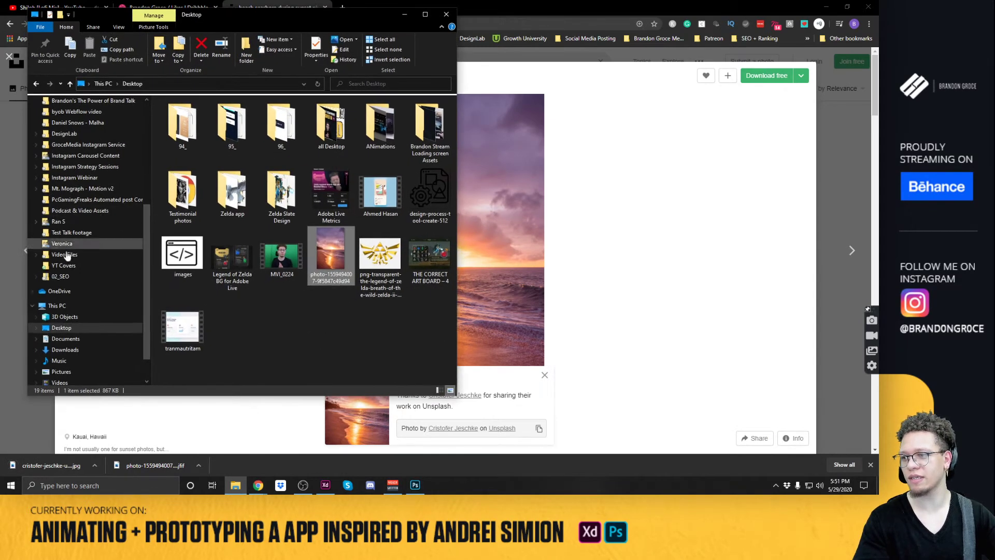
left_click(65, 349)
left_click_drag(182, 134, 269, 182)
key("alt+Tab")
key("alt+Tab")
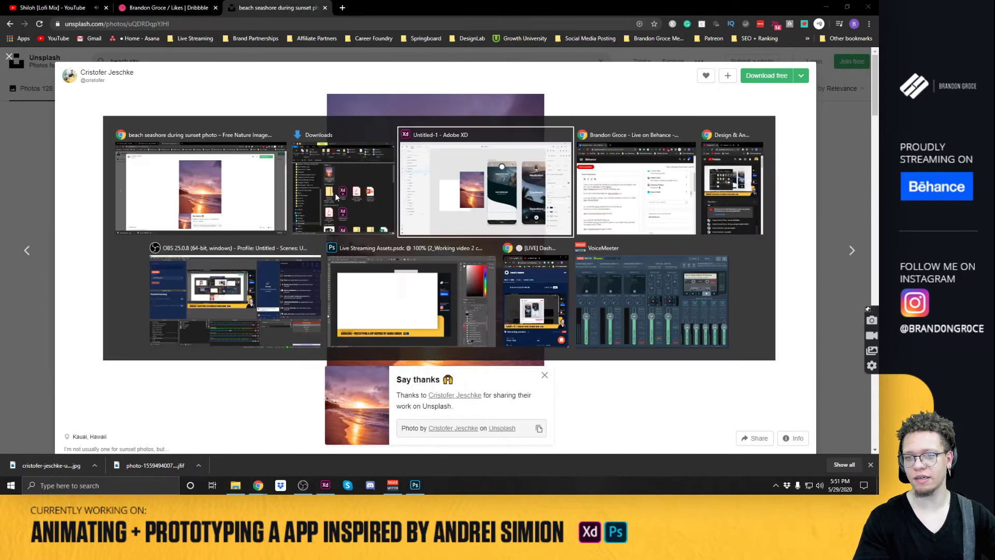
key("alt+Tab")
key("alt+Tab")
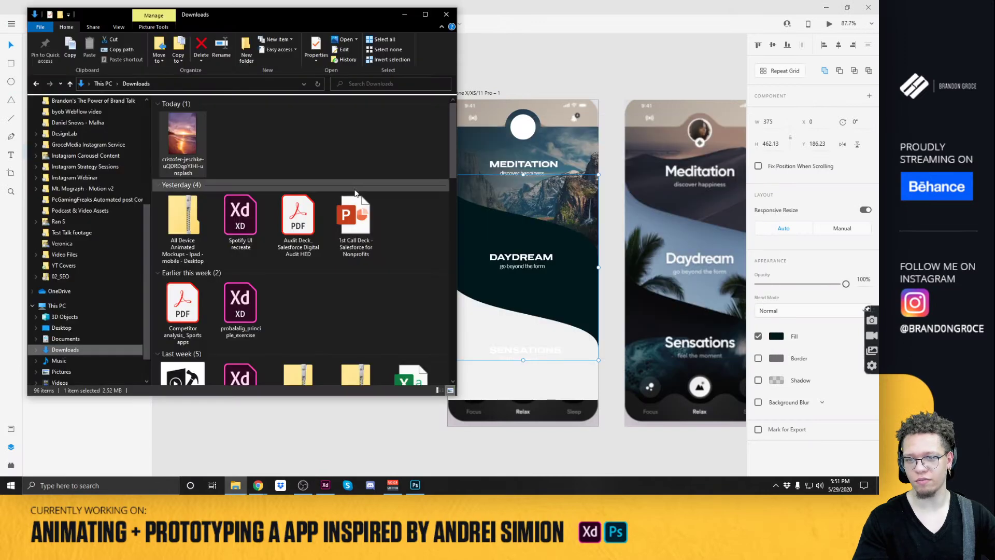
left_click_drag(182, 136, 555, 237)
left_click(623, 71)
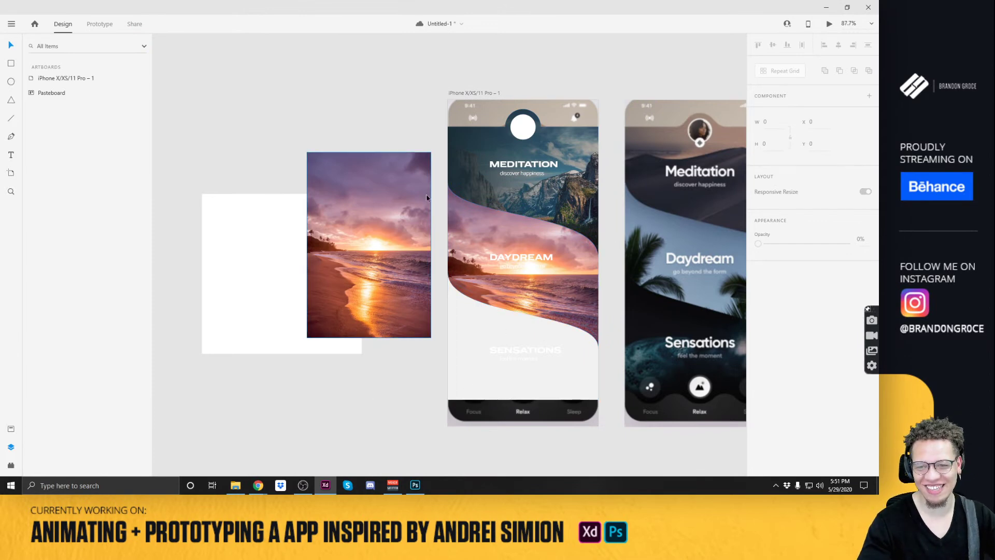
Duplicate the photo-filled Daydream wave onto the empty pasteboard beside the artboard and inspect its image fill.
left_click(478, 174)
left_click(467, 222)
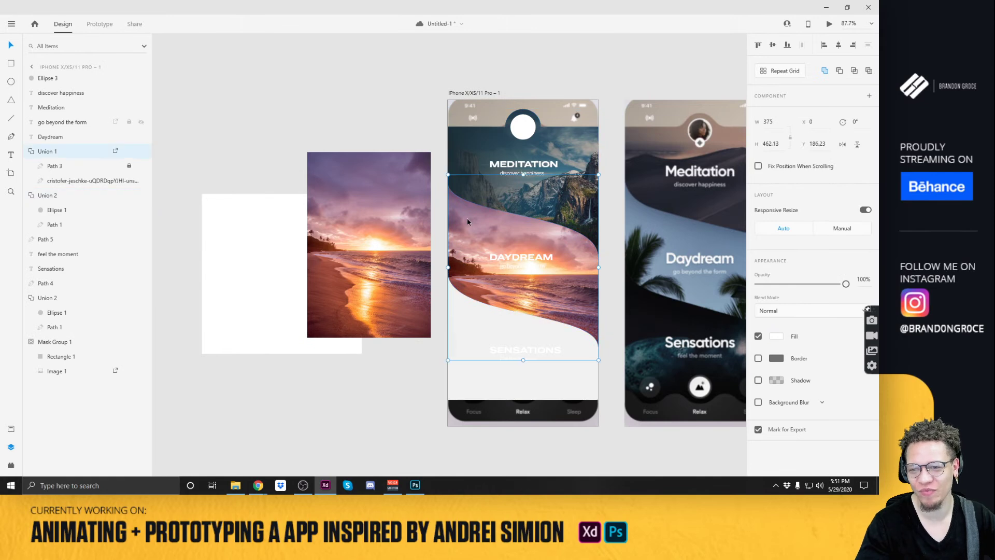
left_click_drag(472, 219, 242, 233)
scroll(276, 369, "up", 4)
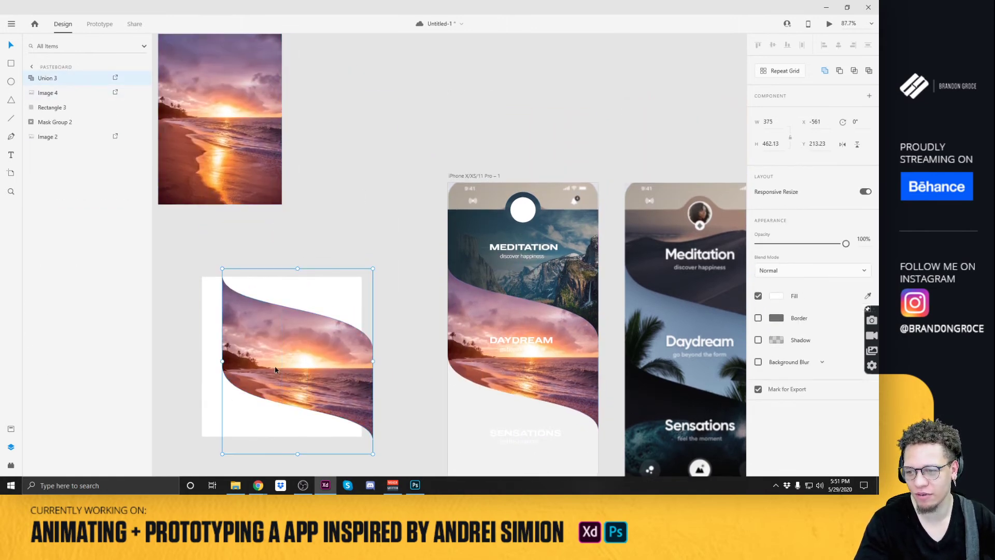
left_click_drag(336, 344, 356, 331)
left_click(361, 167)
left_click(292, 334)
double_click(292, 334)
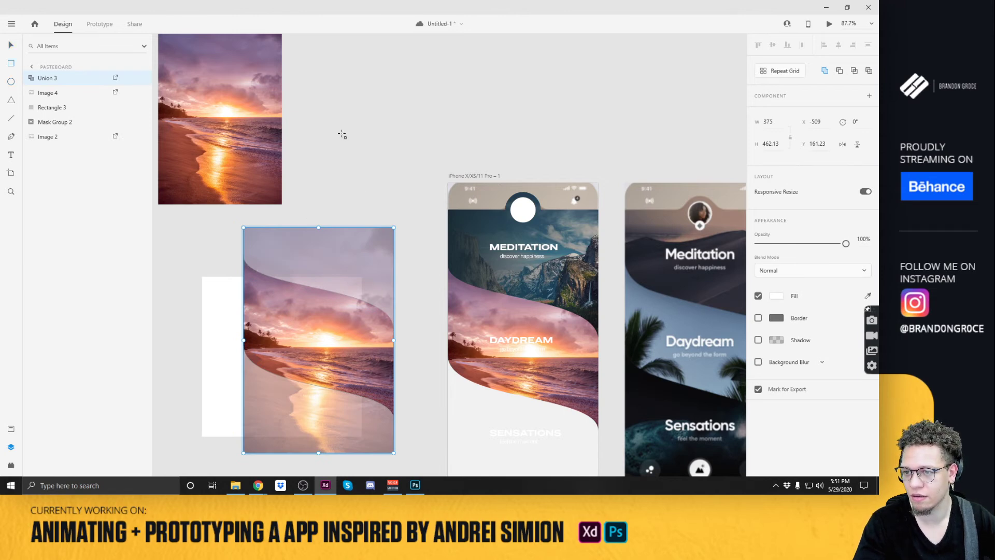
Draw a rectangle about 377 by 448 over the duplicated wave and remove its border.
key("r")
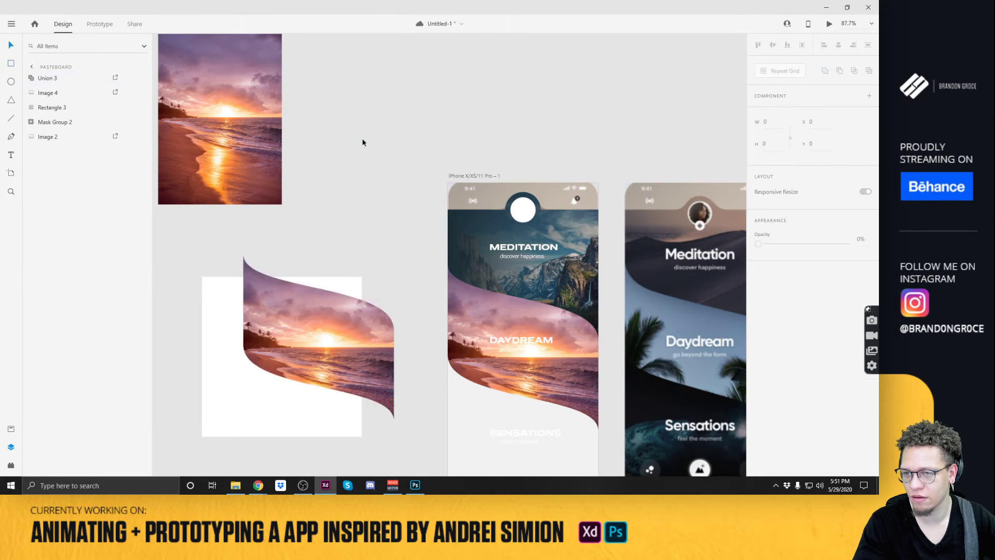
mouse_move(324, 111)
left_mouse_down()
mouse_move(396, 229)
mouse_move(413, 313)
mouse_move(402, 327)
mouse_move(434, 260)
mouse_move(450, 257)
left_mouse_up()
mouse_move(389, 182)
left_mouse_down()
mouse_move(278, 342)
mouse_move(308, 318)
left_mouse_up()
left_click_drag(369, 393, 394, 427)
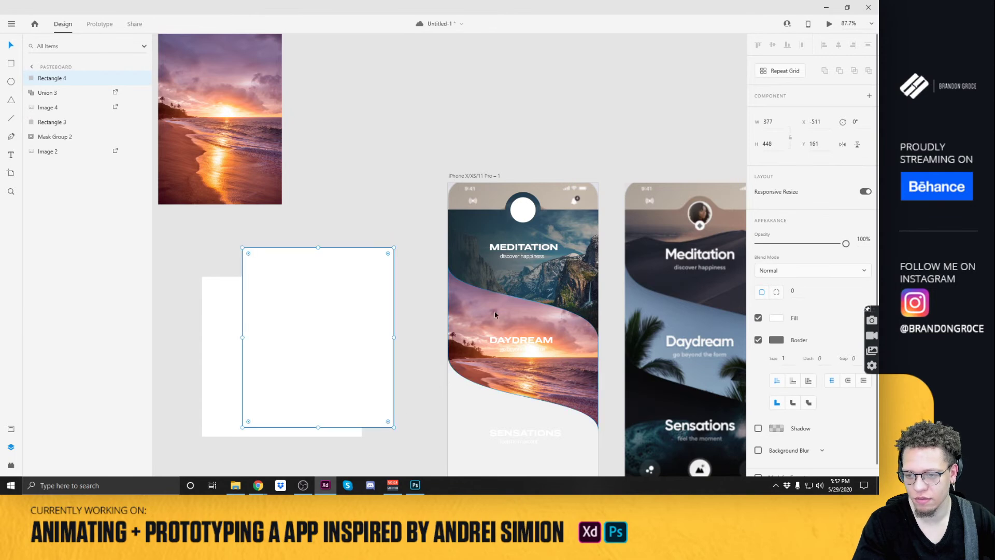
left_click(758, 341)
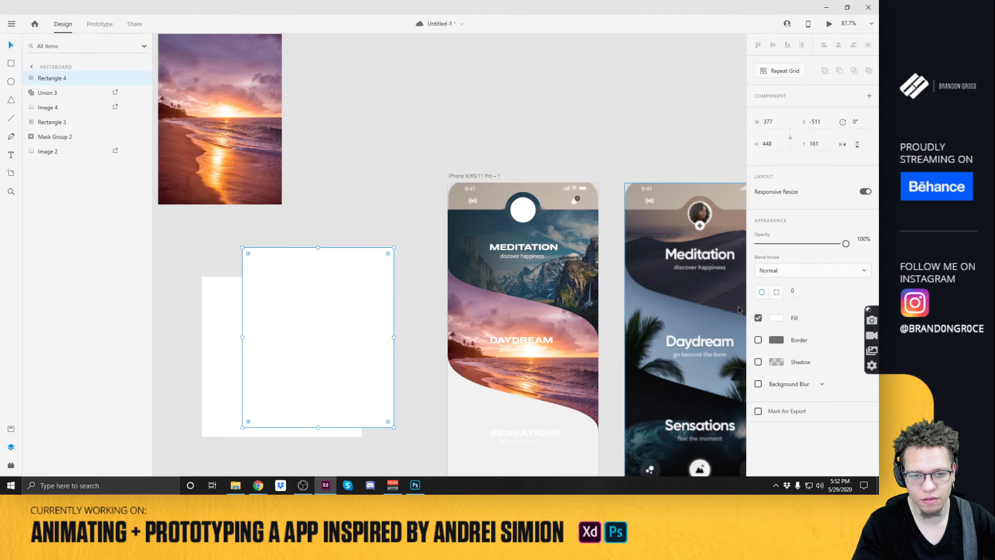
Try nesting the new rectangle inside the duplicated wave's Union 3 layer.
key("Delete")
key("ctrl+z")
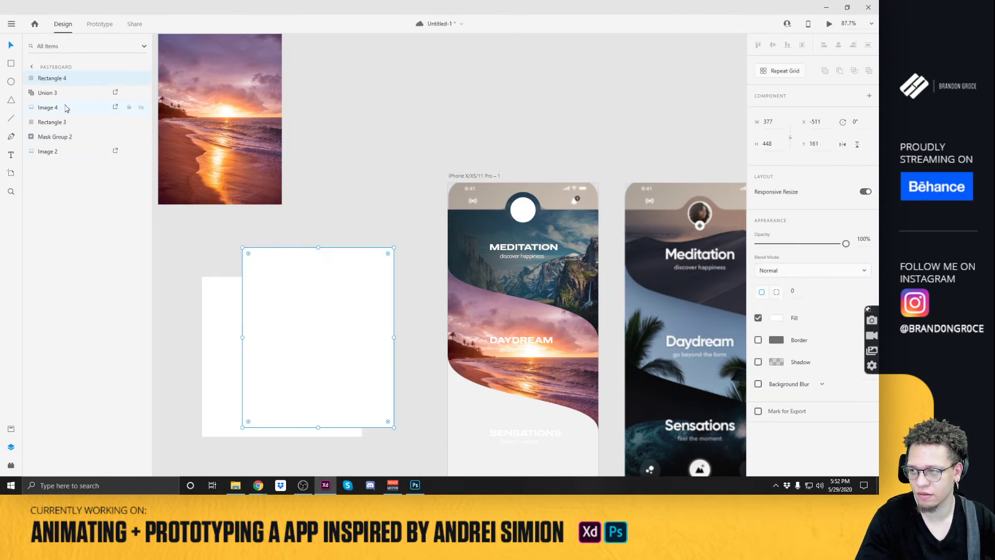
left_click(34, 96)
left_click_drag(58, 82, 65, 95)
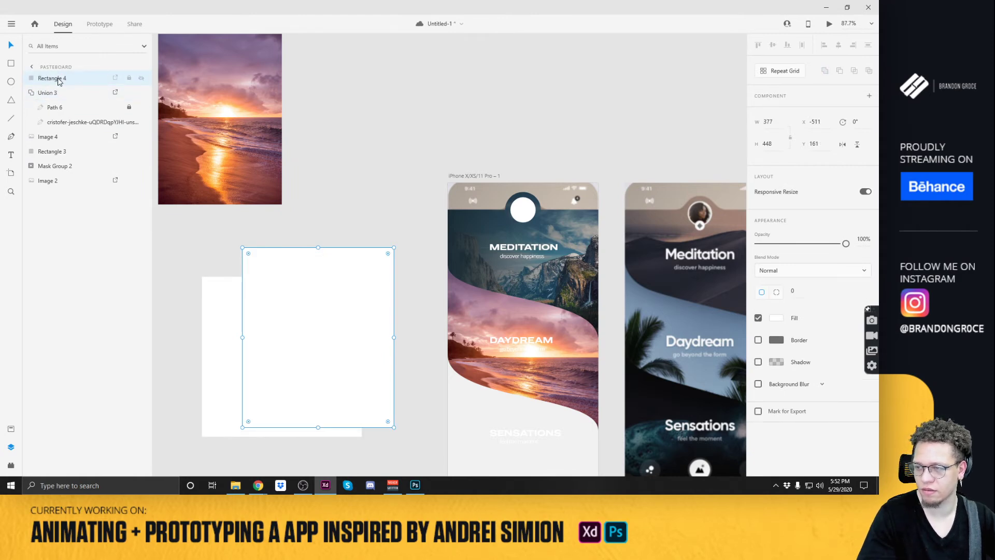
key("Delete")
key("ctrl+z")
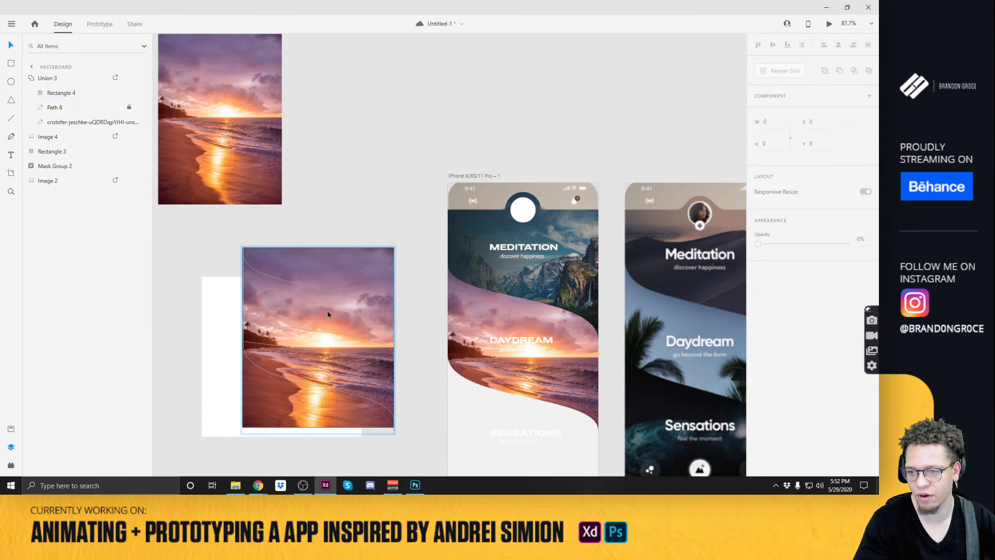
Try a linear gradient fill on the rectangle, starting from its left edge with a lowered opacity on the white stop.
left_click(776, 341)
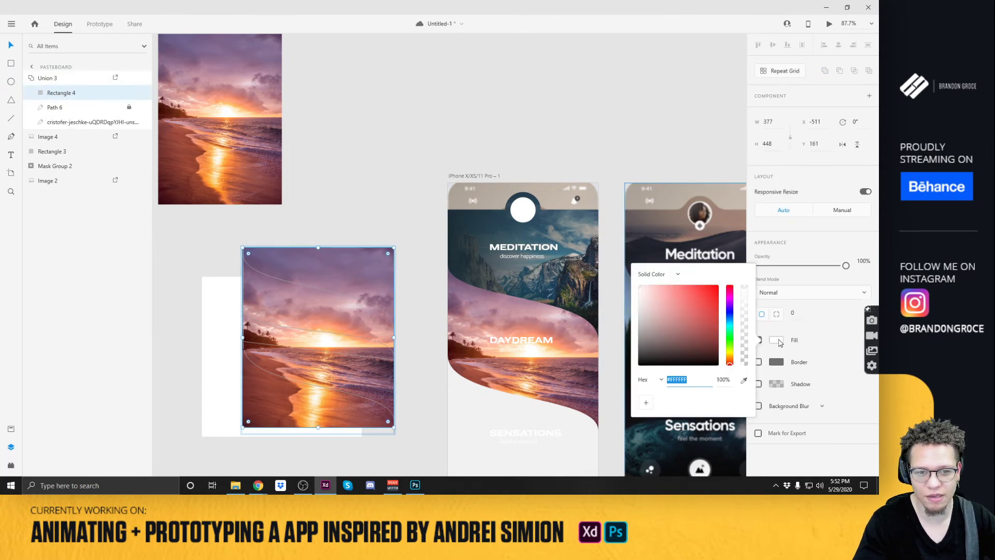
left_click(661, 266)
left_click(668, 292)
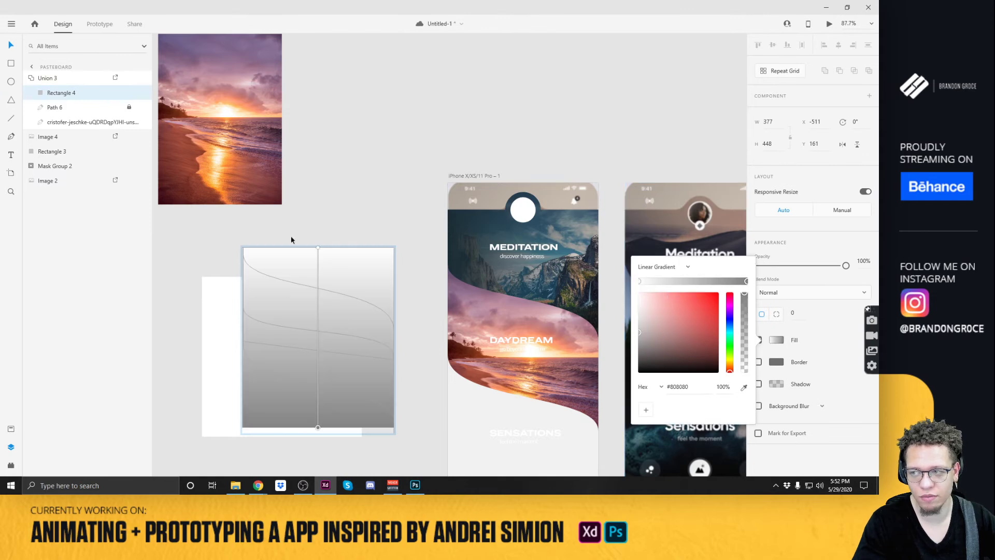
left_click_drag(318, 250, 242, 341)
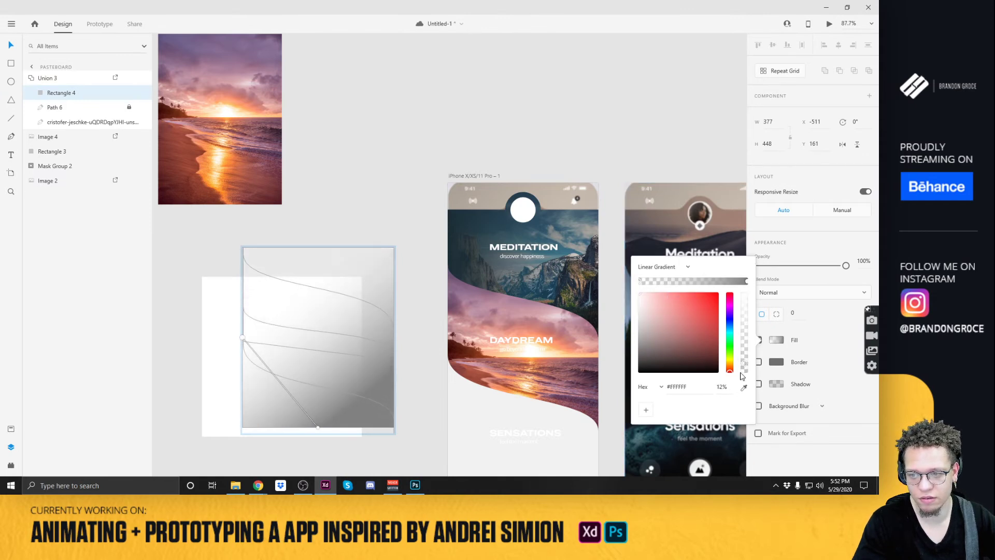
key("Escape")
key("Escape")
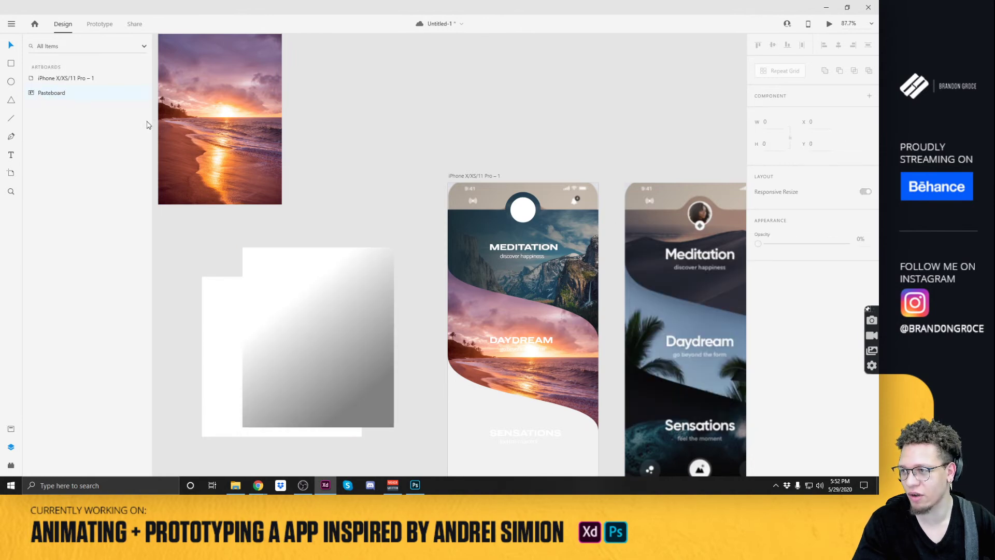
Delete the gradient rectangle from the duplicated wave's Union 3 layer.
left_click(290, 284)
double_click(290, 284)
left_click_drag(369, 254, 396, 165)
left_click_drag(308, 273, 364, 229)
key("Delete")
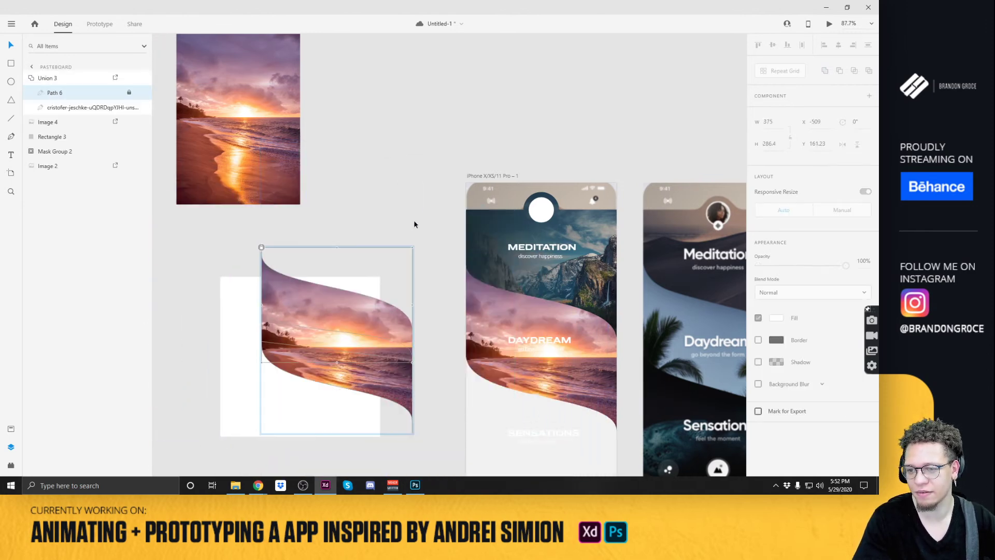
Duplicate the pasteboard wave in place and fill the copy with purple #795774 sampled from the Daydream section's sunset photo.
left_click_drag(341, 307, 344, 253)
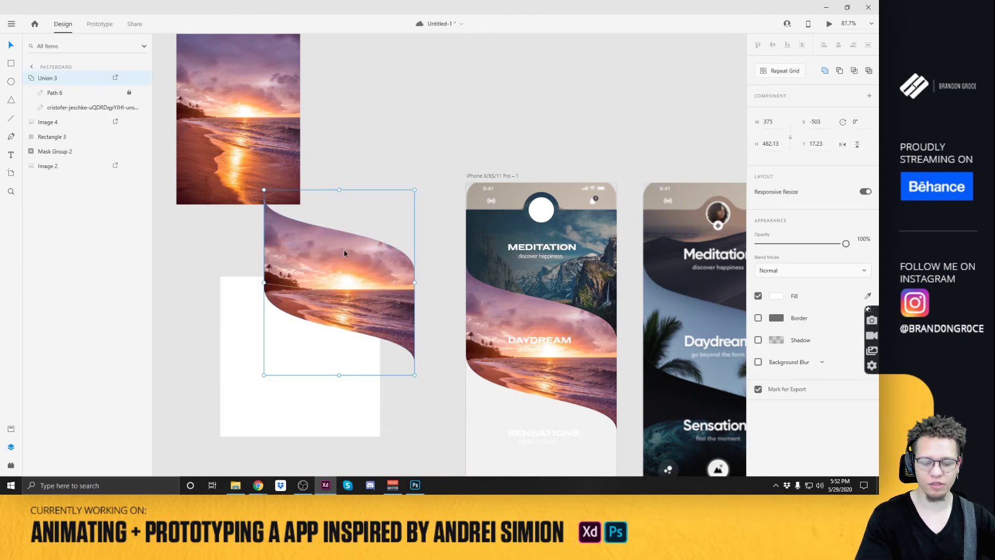
key("ctrl+d")
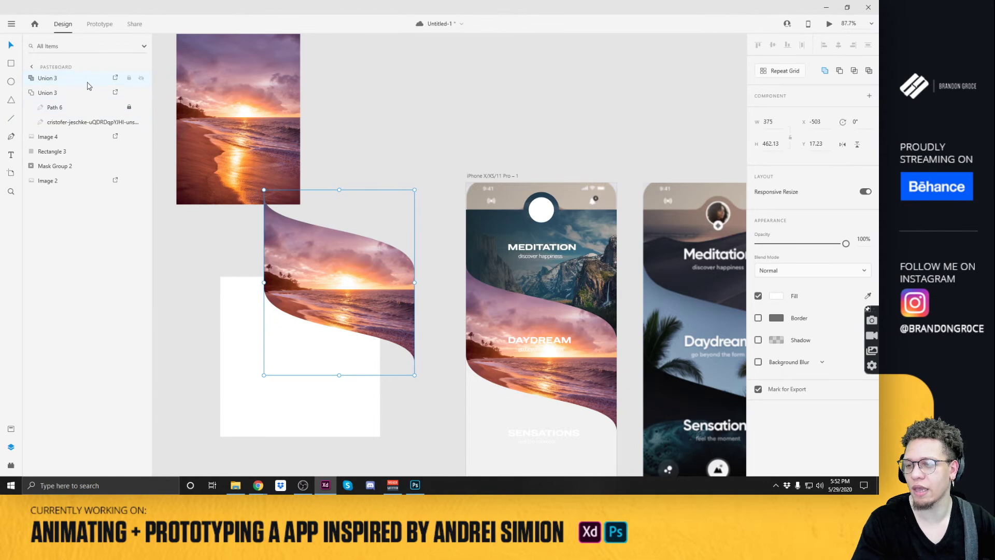
left_click(776, 296)
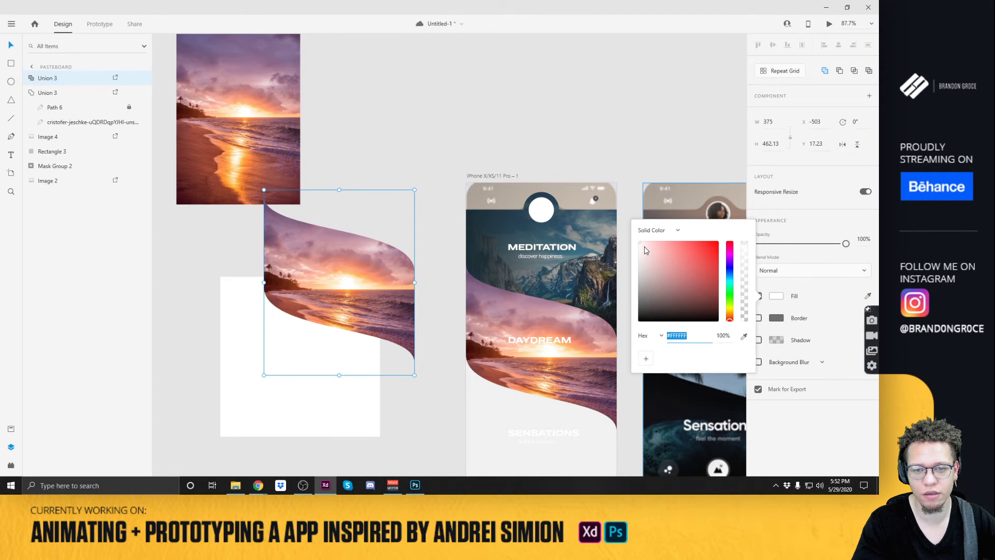
left_click(743, 336)
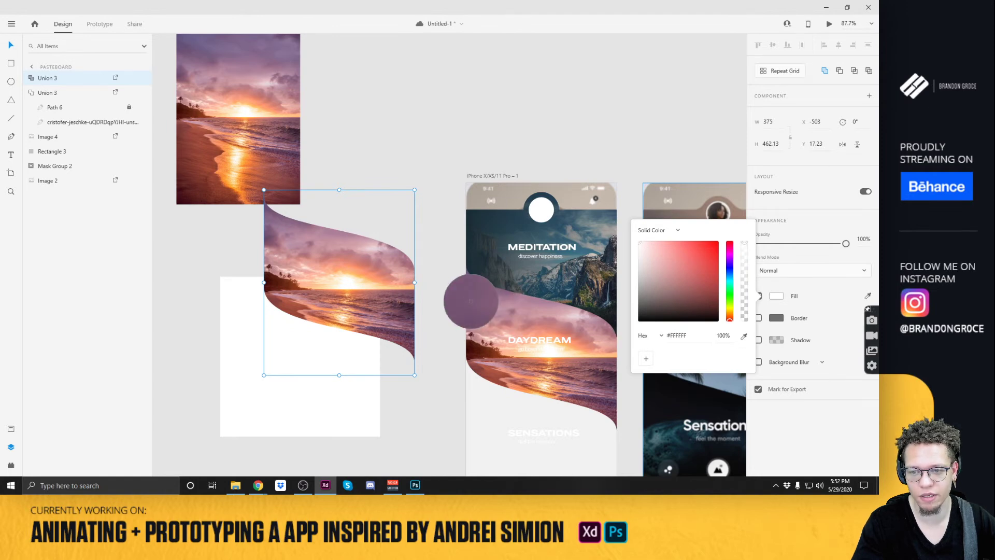
left_click(475, 303)
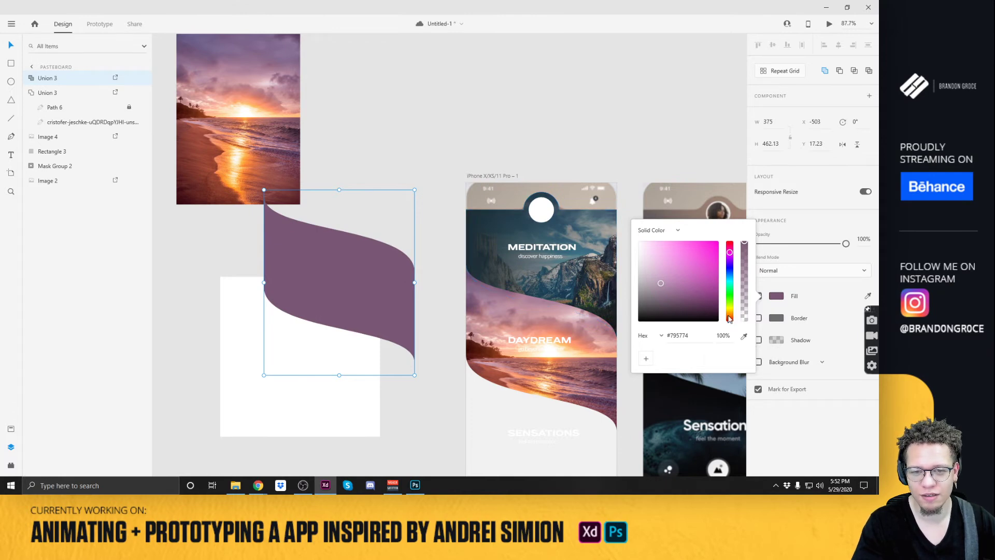
Fill the purple wave copy with a linear gradient running diagonally from dark #3D2C3A on its left edge to #795774 on its right.
left_click(675, 231)
left_click(661, 250)
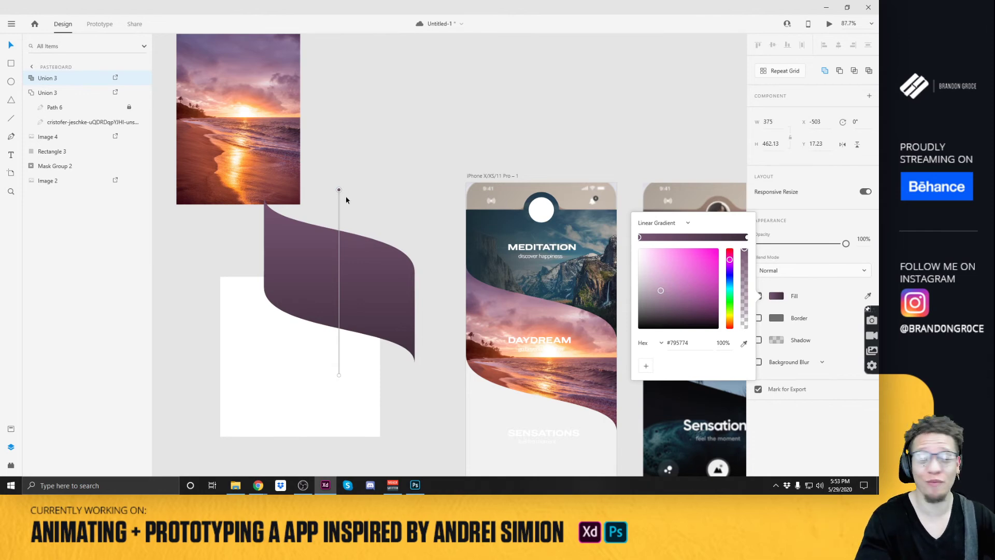
left_click_drag(339, 191, 265, 246)
mouse_move(339, 375)
left_mouse_down()
mouse_move(407, 304)
mouse_move(387, 291)
mouse_move(409, 317)
mouse_move(415, 291)
mouse_move(416, 315)
left_mouse_up()
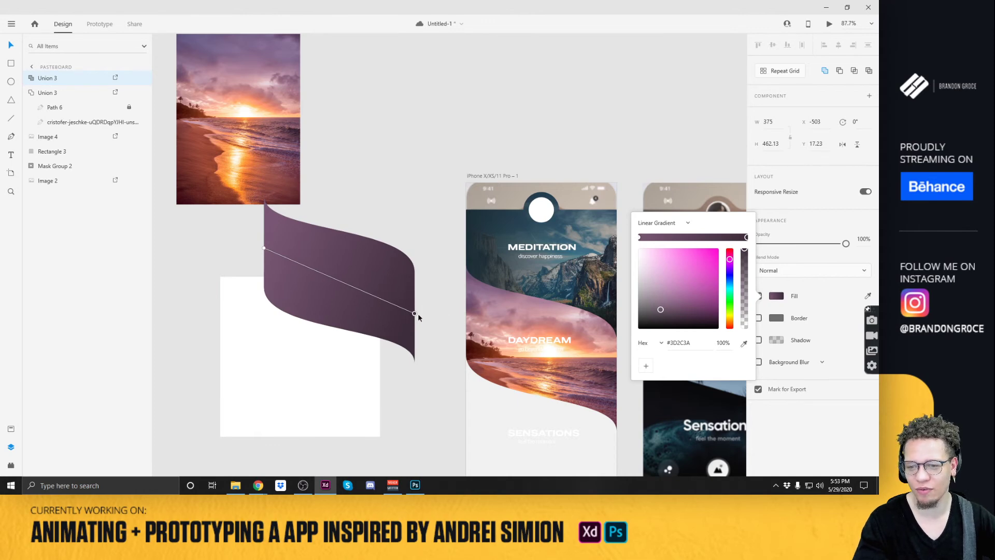
mouse_move(415, 315)
left_mouse_down()
mouse_move(344, 218)
mouse_move(266, 228)
mouse_move(266, 251)
mouse_move(420, 322)
mouse_move(416, 308)
left_mouse_up()
left_click_drag(266, 229, 258, 243)
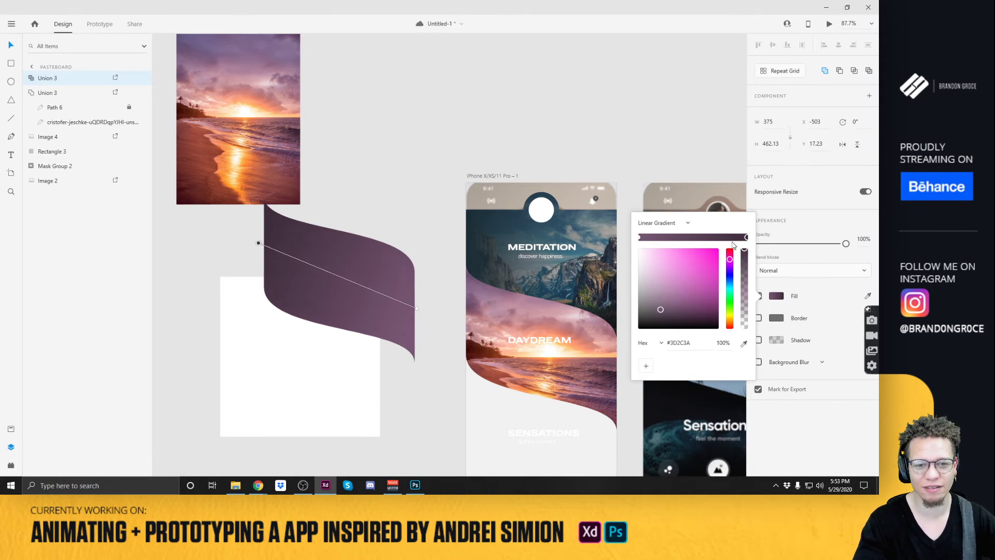
Make the #795774 stop at the wave's right edge fully transparent.
left_click(416, 310)
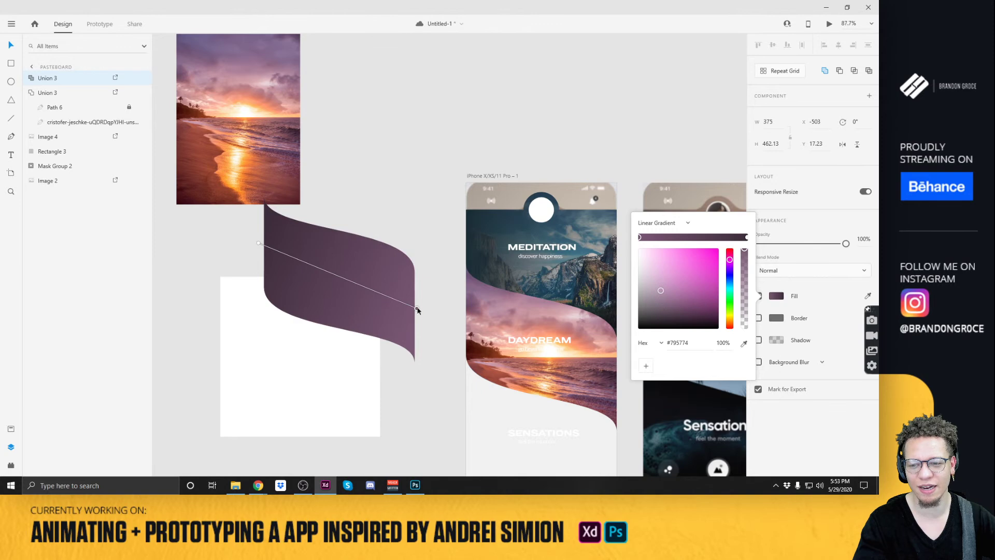
left_click_drag(744, 251, 746, 342)
left_click(411, 139)
Move the gradient wave onto the phone artboard's Daydream wave and nudge it up to Y 186.23 so the shapes align.
left_click(359, 276)
left_click_drag(359, 276, 536, 352)
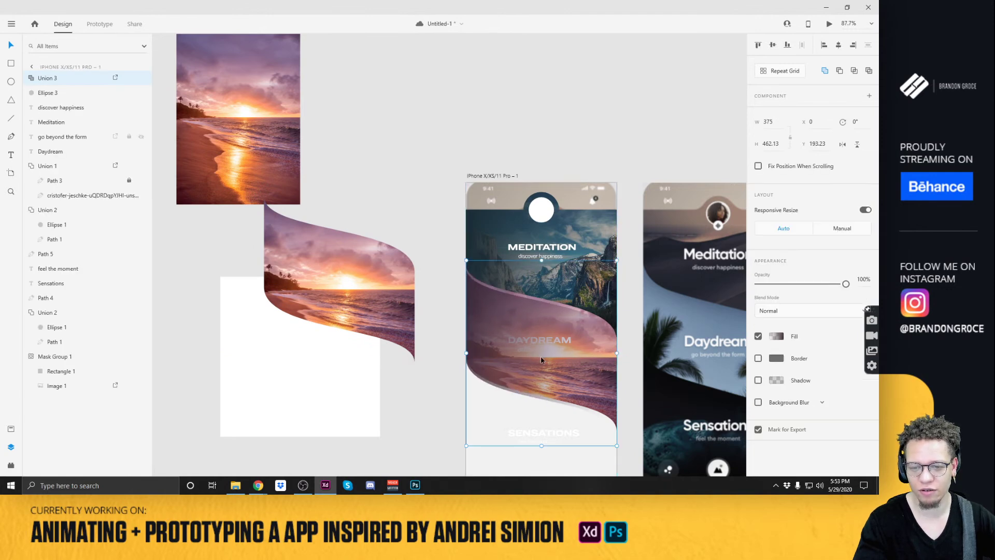
scroll(567, 372, "up", 3)
scroll(567, 372, "up", 2)
key("Up")
key("Up")
key("Up")
key("Up")
key("Up")
key("Up")
key("Up")
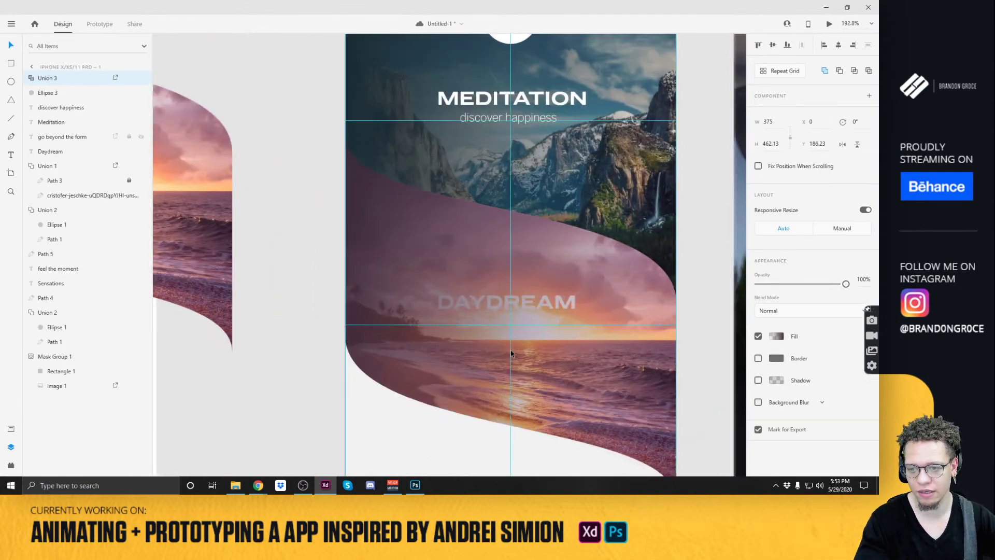
Send the gradient overlay backward until it sits beneath the Daydream heading and subtitle, just above Union 1.
key("ctrl+bracketleft")
key("ctrl+bracketleft")
key("ctrl+bracketleft")
key("ctrl+bracketleft")
key("ctrl+bracketleft")
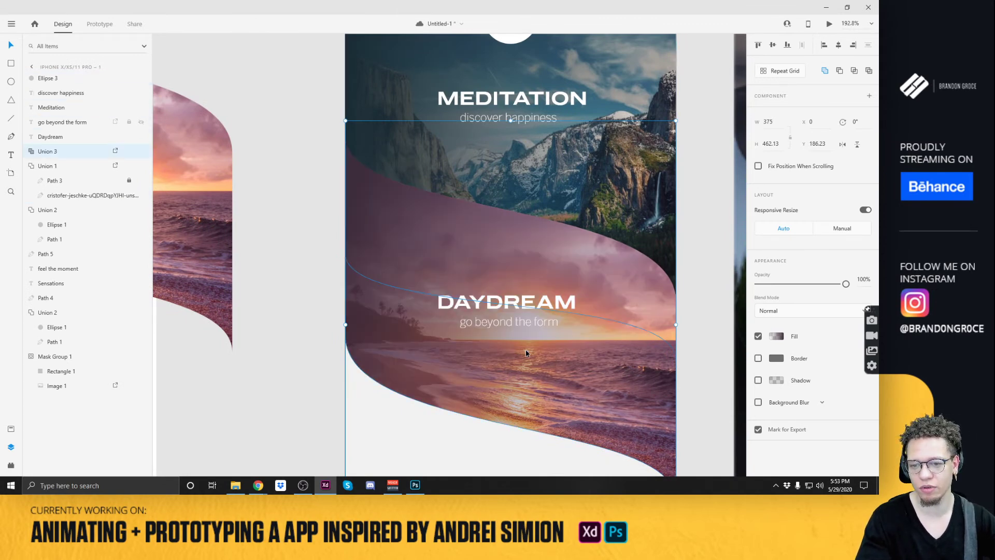
left_click(297, 215)
Lower the Daydream gradient overlay's opacity to 55%.
scroll(297, 216, "down", 3)
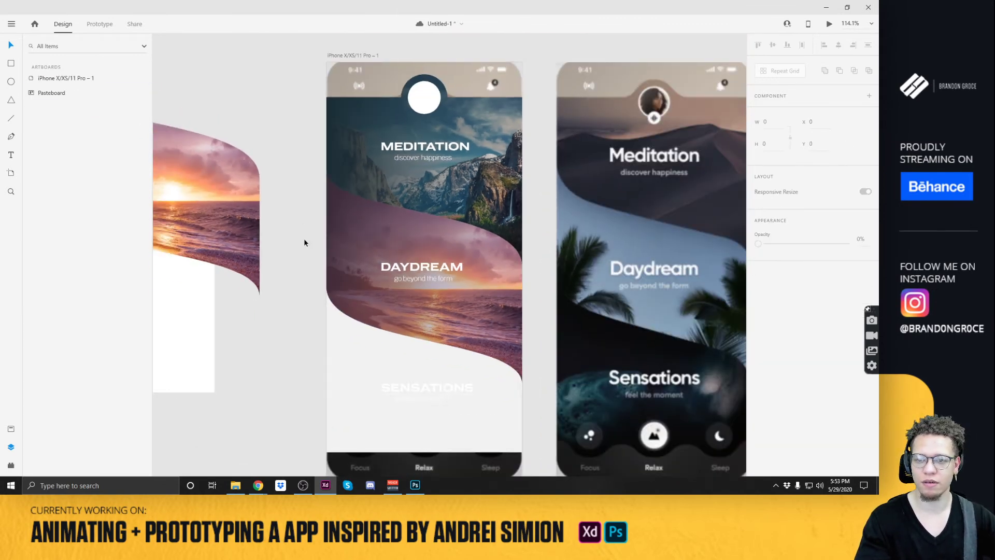
left_click_drag(289, 261, 246, 215)
left_click(332, 239)
left_click_drag(848, 284, 807, 291)
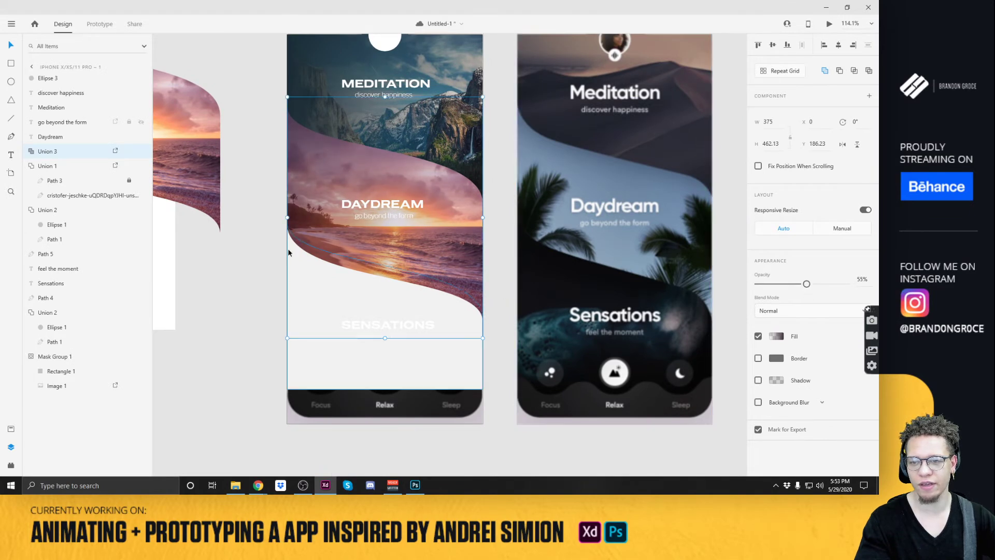
Try the Light, Wide Medium and Wide font styles on the "go beyond the form" subtitle.
scroll(290, 250, "up", 4)
left_click(462, 185)
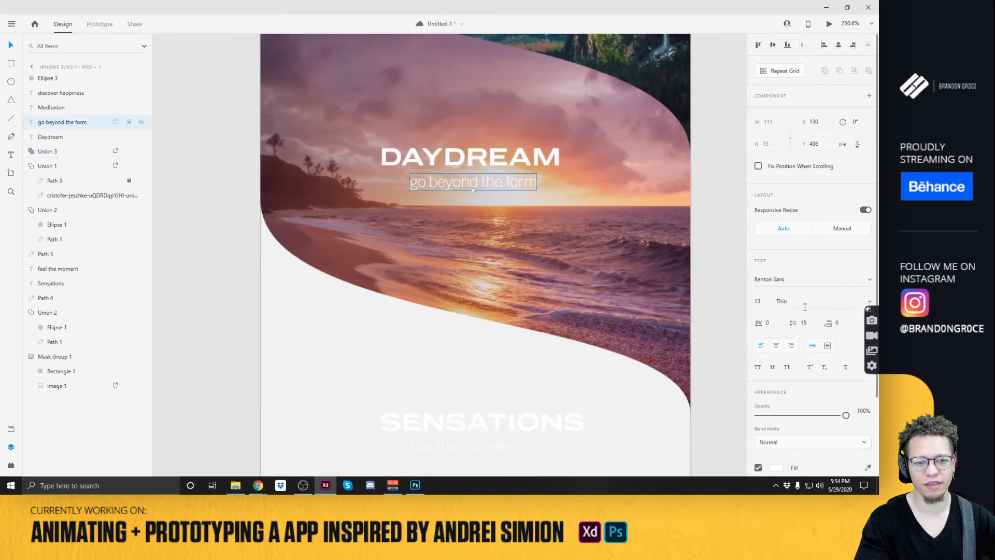
left_click(868, 301)
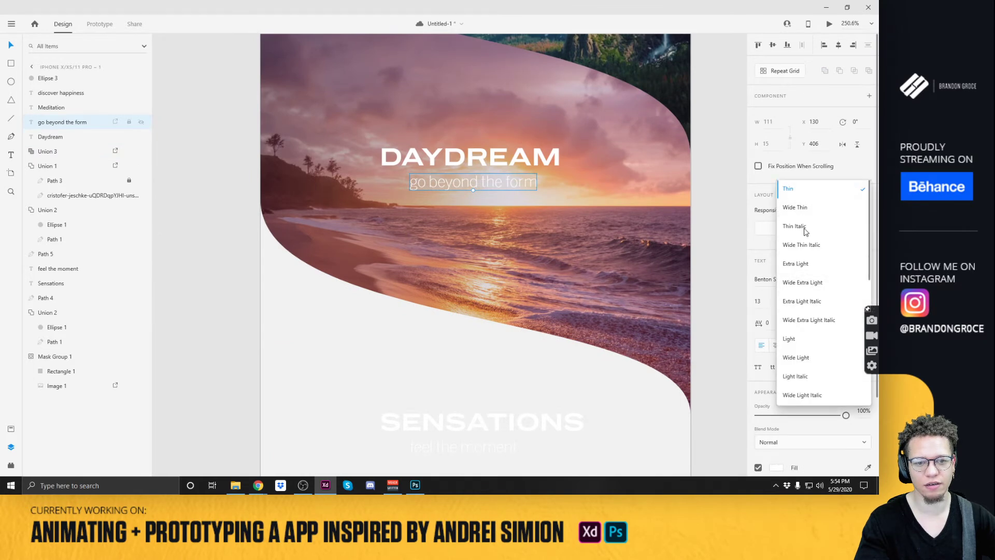
left_click(800, 341)
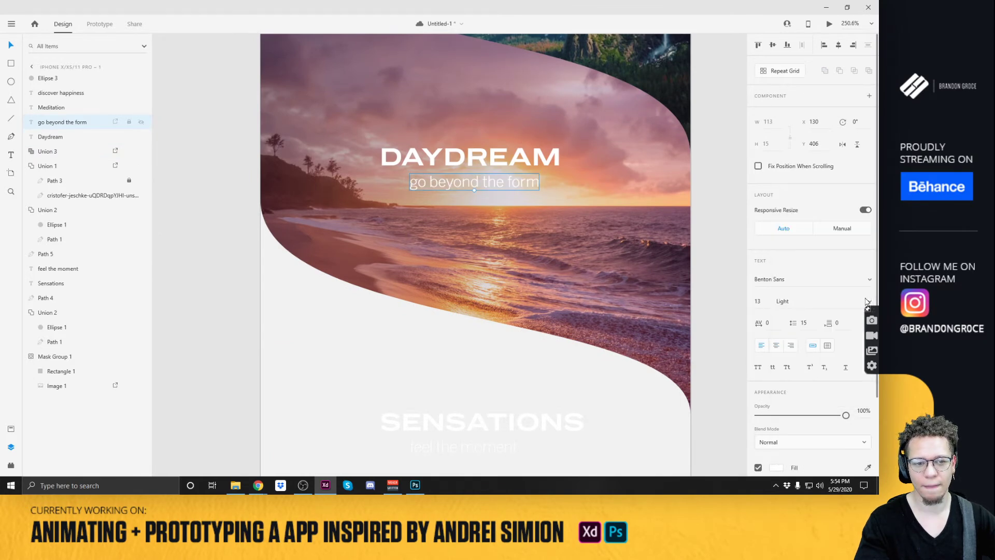
left_click(835, 302)
scroll(801, 358, "down", 3)
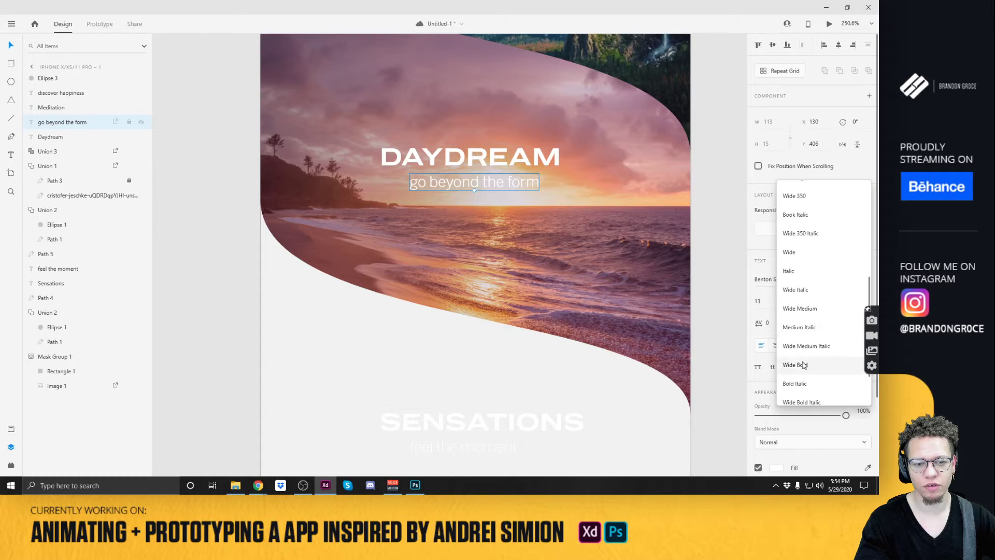
left_click(808, 310)
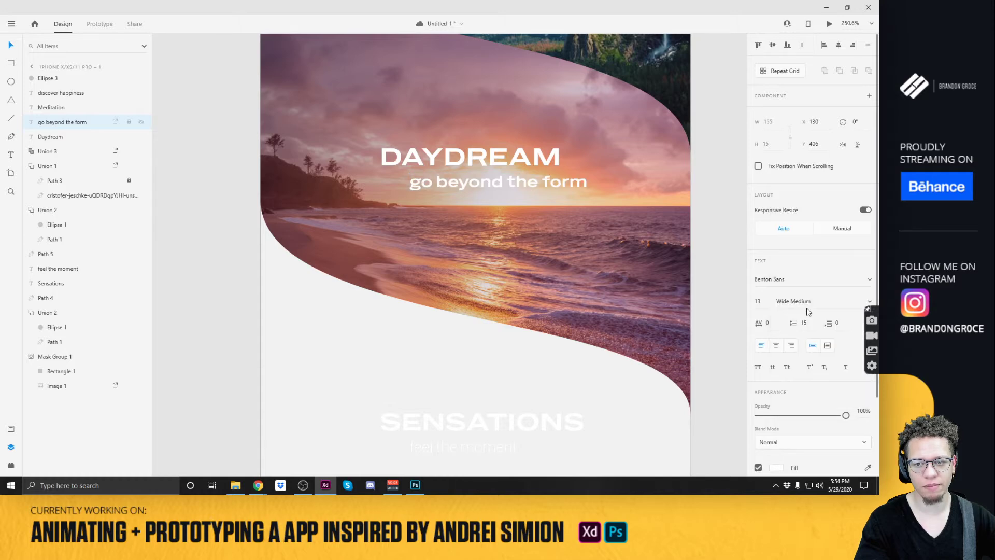
left_click(866, 302)
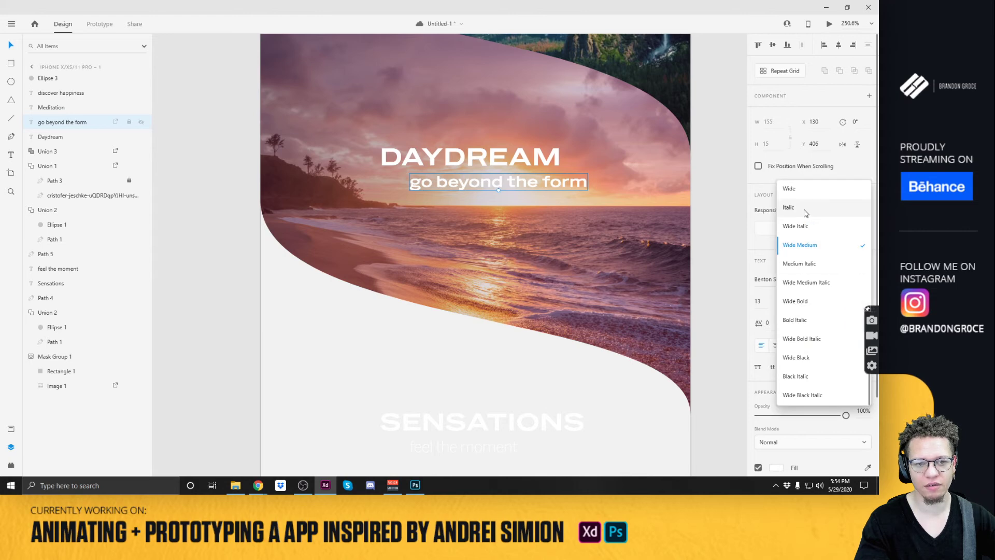
left_click(804, 191)
Try centring the restyled subtitle under the DAYDREAM heading, and undo its font style and position changes.
left_click_drag(540, 180, 514, 180)
scroll(518, 180, "down", 2)
left_click(518, 166, "shift")
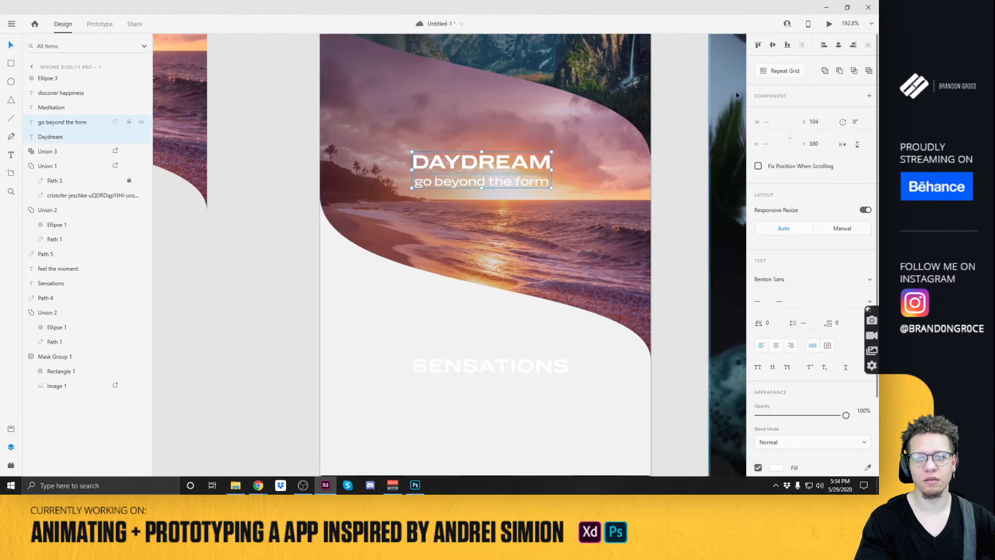
left_click_drag(552, 153, 513, 229)
scroll(512, 229, "down", 4)
left_click(467, 266)
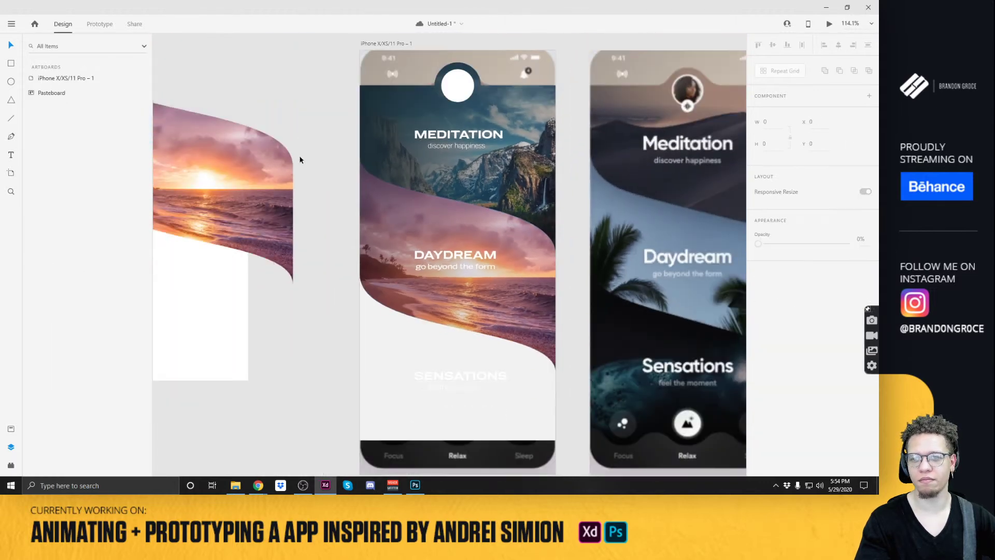
key("ctrl+z")
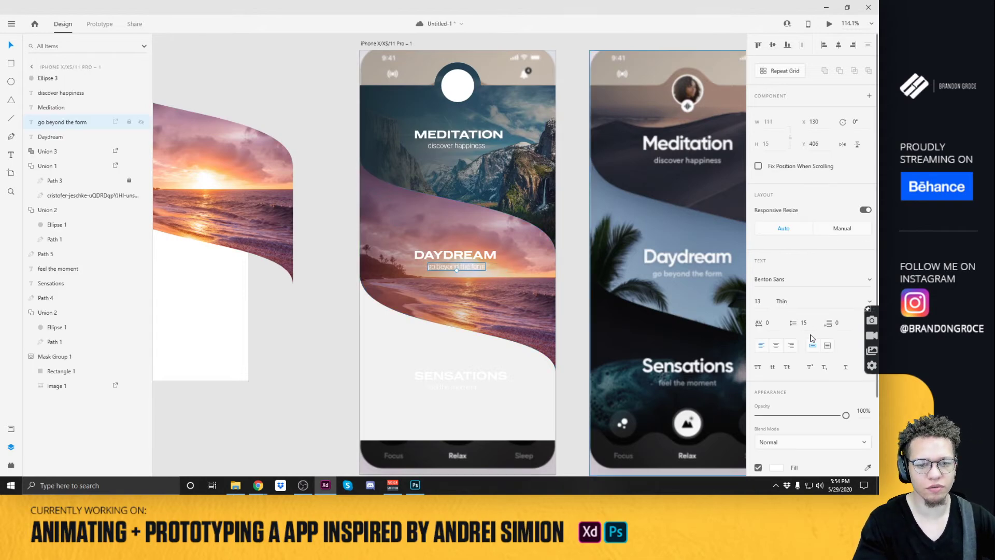
Examine the font styles available for the Daydream subtitle and check the style used by the "discover happiness" subtitle.
scroll(833, 238, "down", 2)
left_click(865, 206)
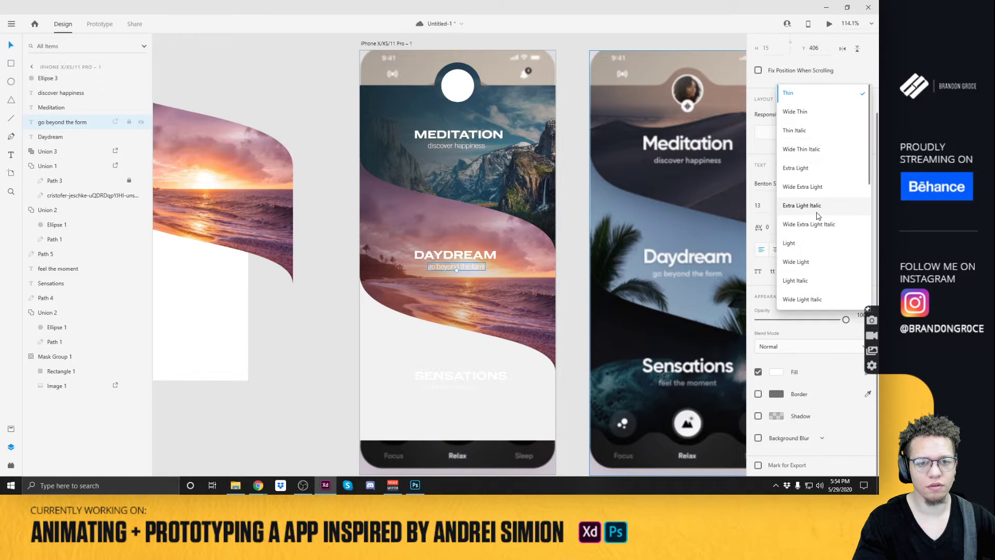
scroll(806, 224, "down", 4)
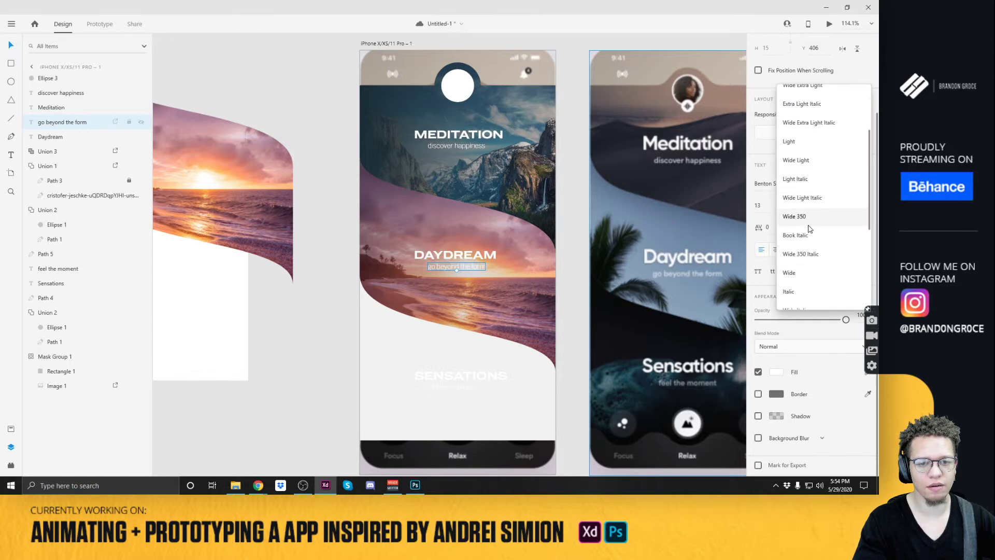
scroll(807, 272, "down", 3)
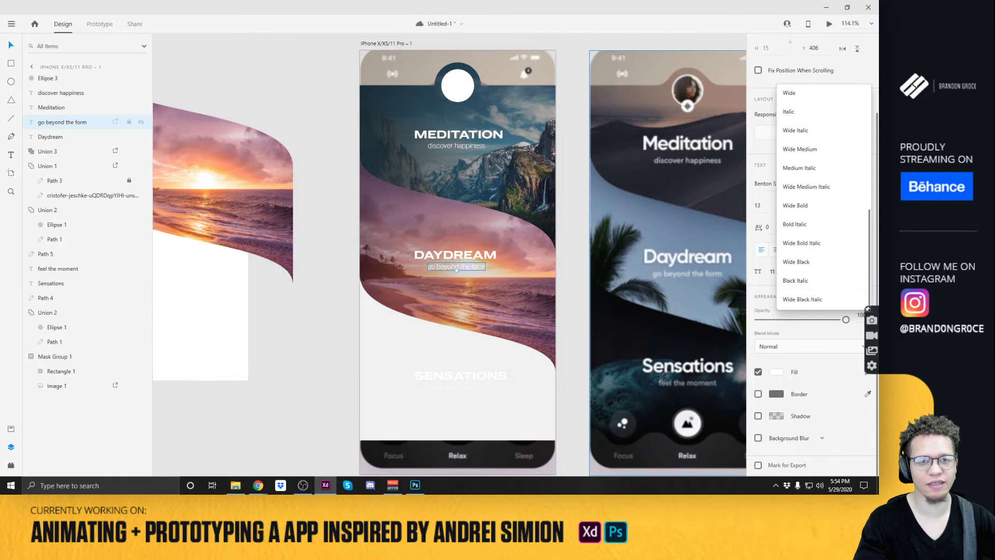
scroll(805, 149, "up", 4)
scroll(805, 149, "up", 2)
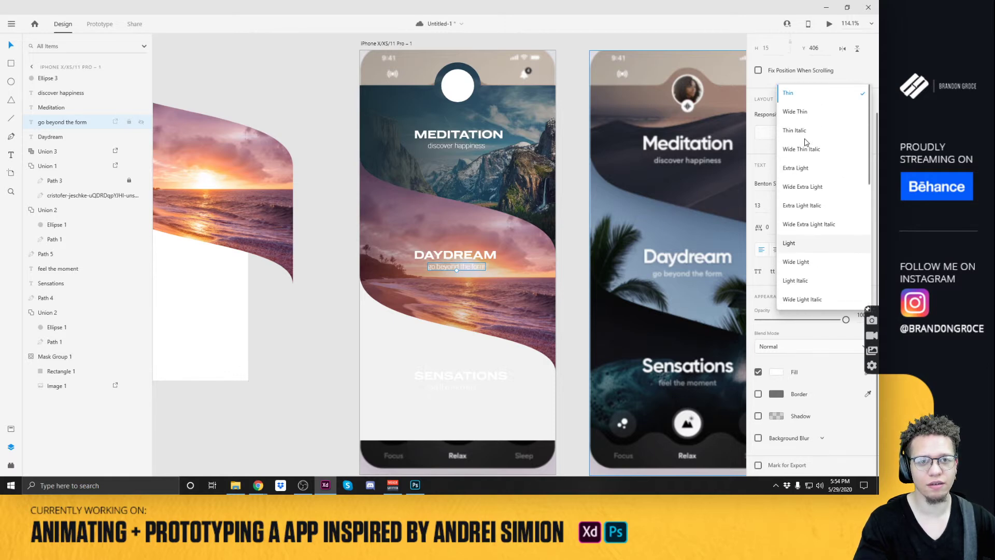
left_click(327, 124)
left_click(456, 145)
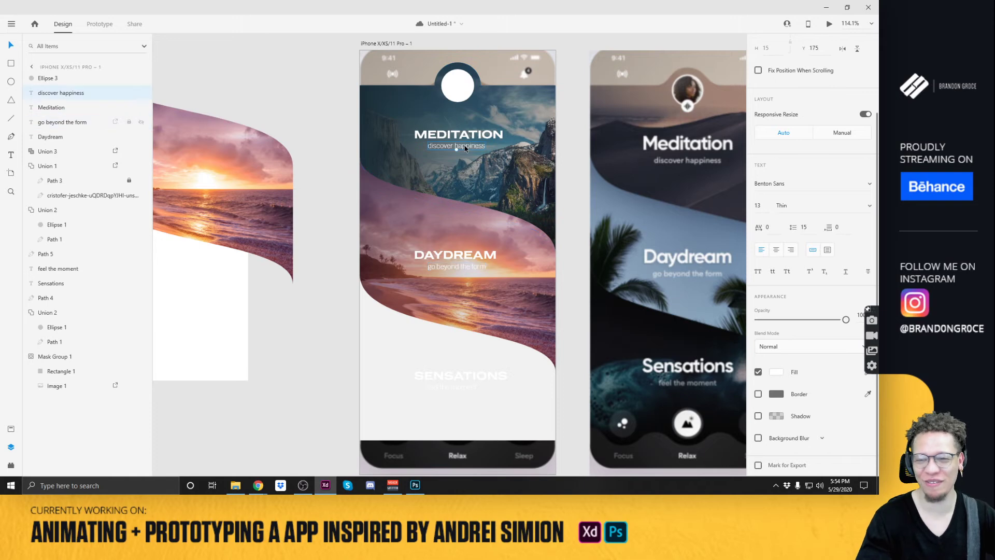
left_click(328, 173)
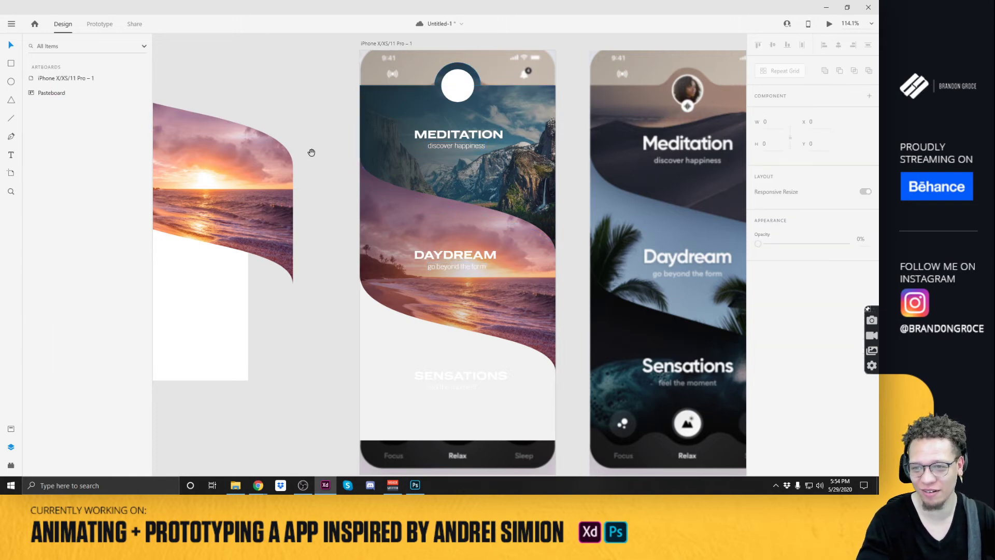
Save the document.
scroll(424, 89, "down", 3)
scroll(424, 88, "left", 4)
scroll(495, 269, "down", 3)
scroll(495, 268, "right", 4)
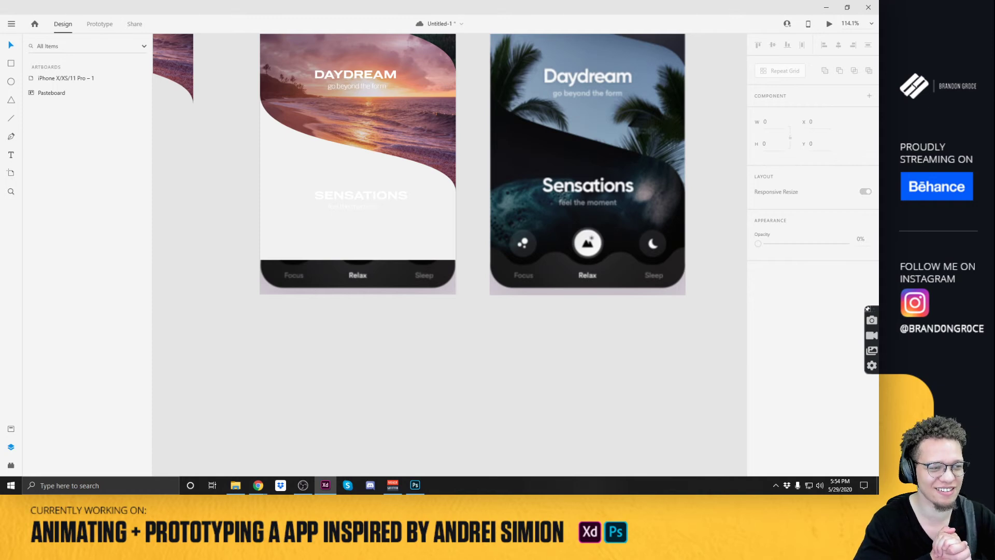
key("ctrl+s")
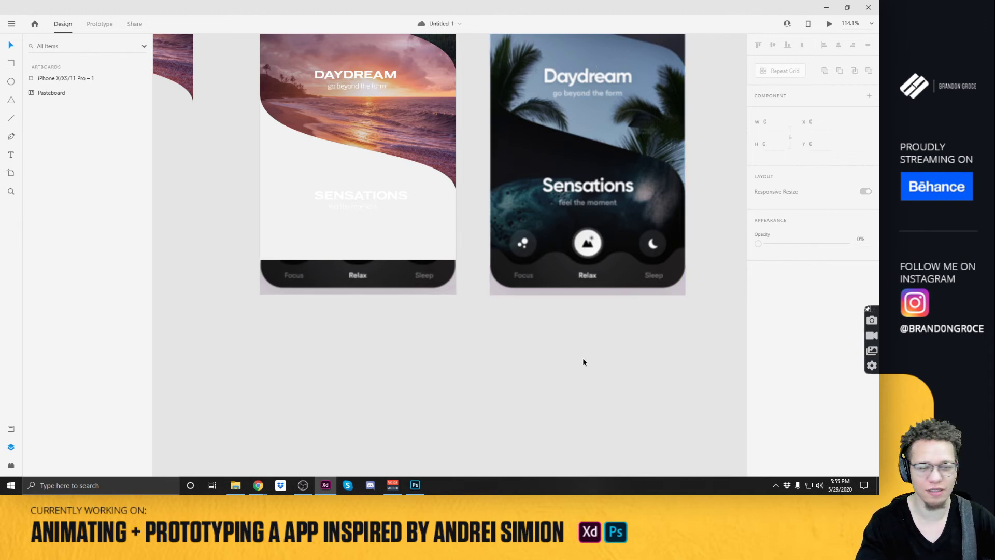
Select the blank shape behind the SENSATIONS heading and compare it with the Sensations area of the reference design.
left_click_drag(311, 298, 594, 387)
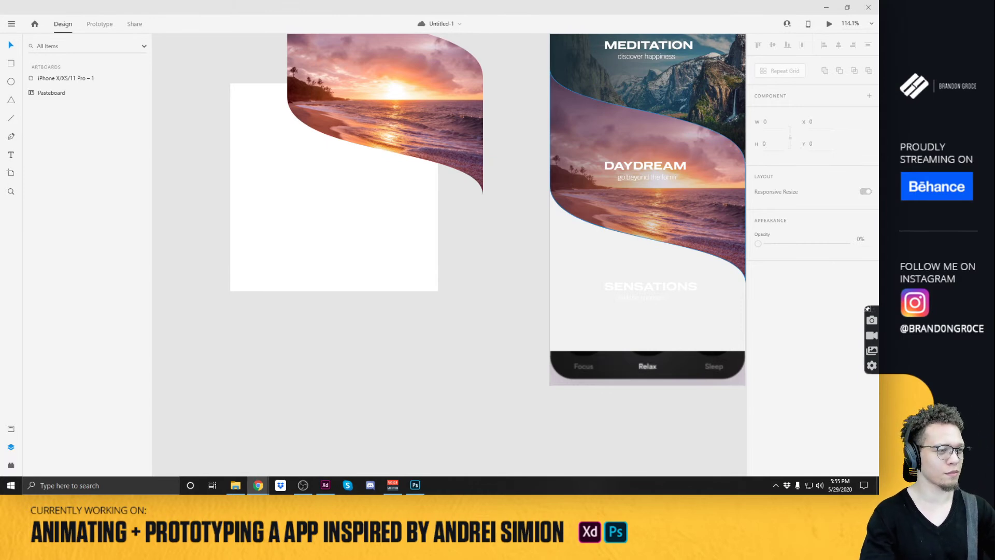
left_click(386, 284)
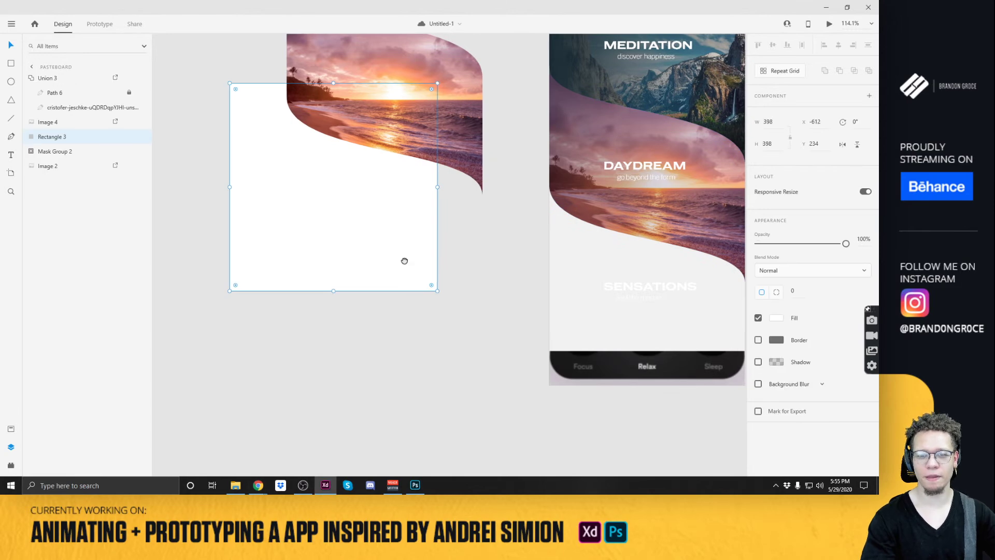
scroll(446, 259, "right", 5)
left_click(429, 253)
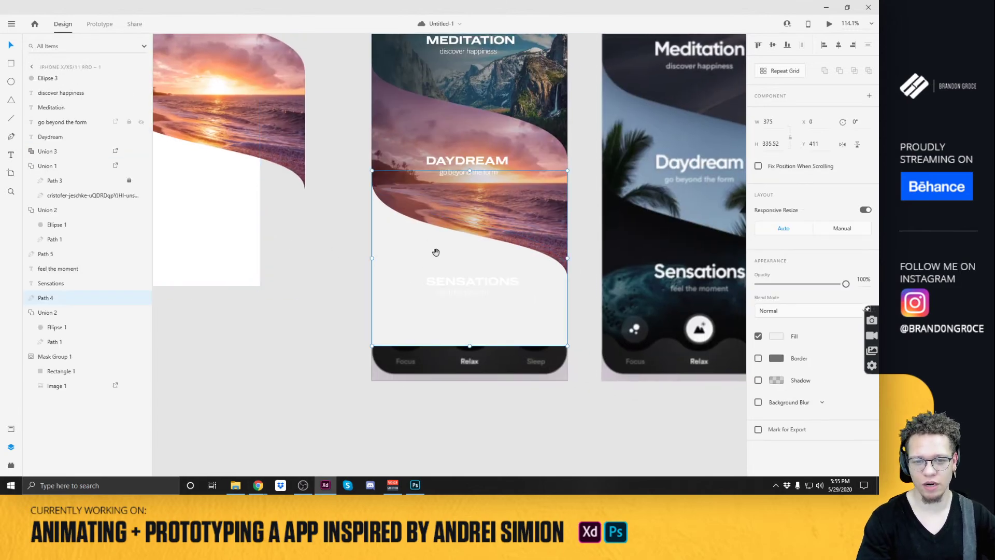
left_click_drag(407, 251, 378, 234)
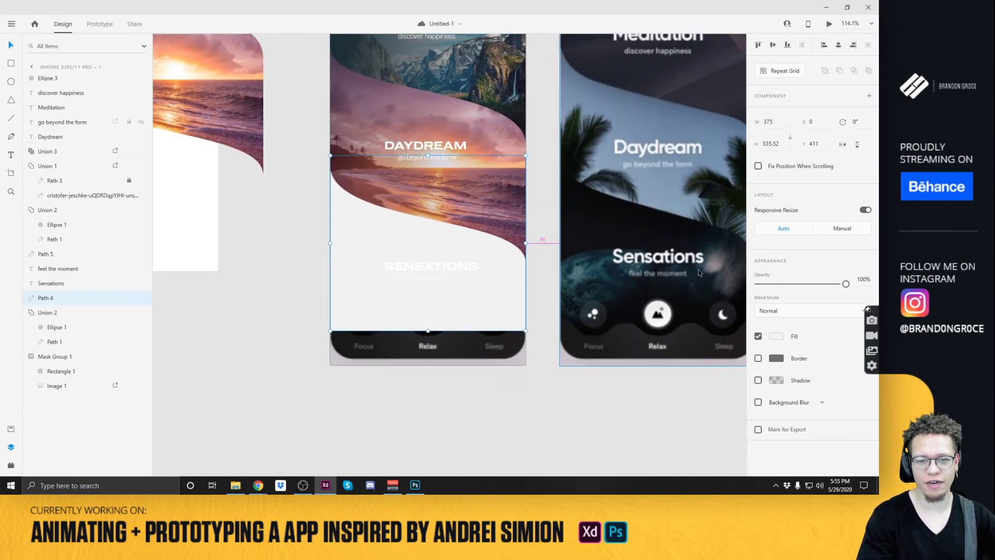
Switch to Unsplash in Chrome and search its photos for "soap".
key("alt+Tab")
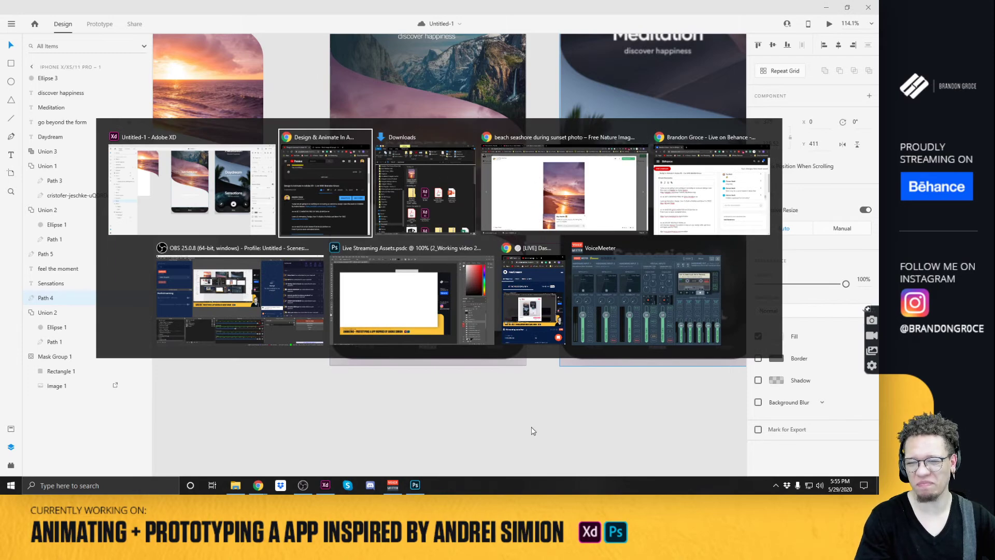
left_click(577, 182)
left_click(277, 55)
double_click(277, 55)
key("ctrl+a")
type("soap")
key("Return")
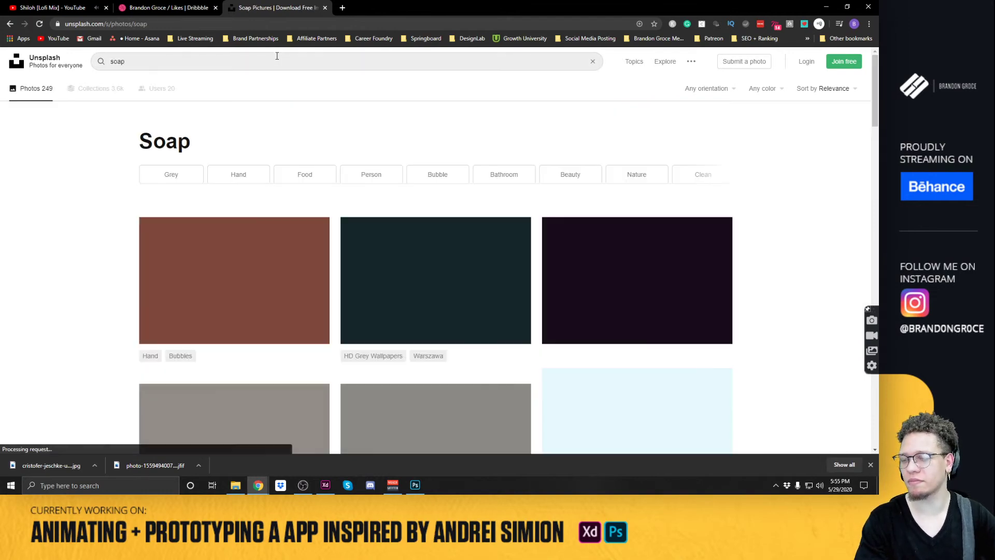
Look through the soap photos and open the blue-and-white marbled swirl picture.
scroll(486, 236, "down", 5)
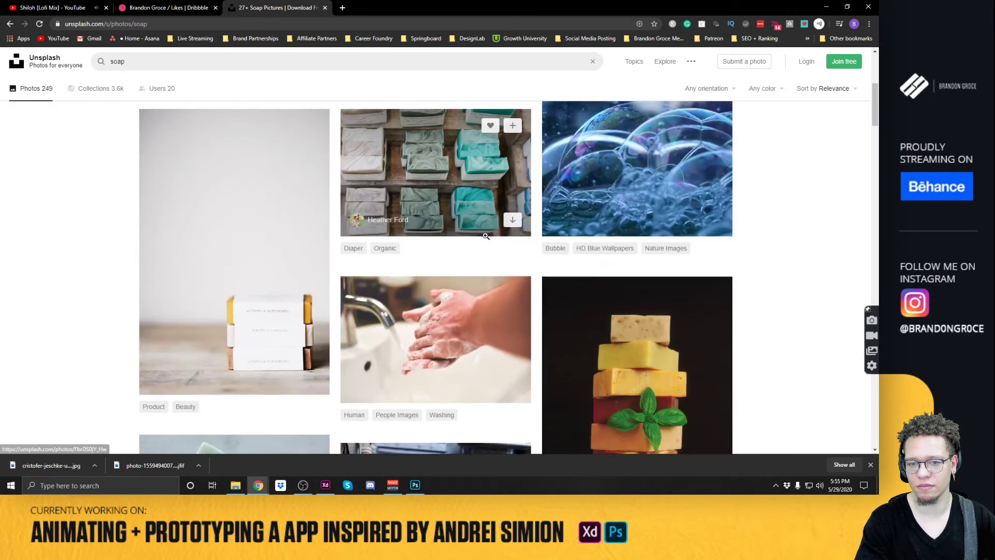
scroll(485, 236, "down", 12)
scroll(486, 236, "up", 3)
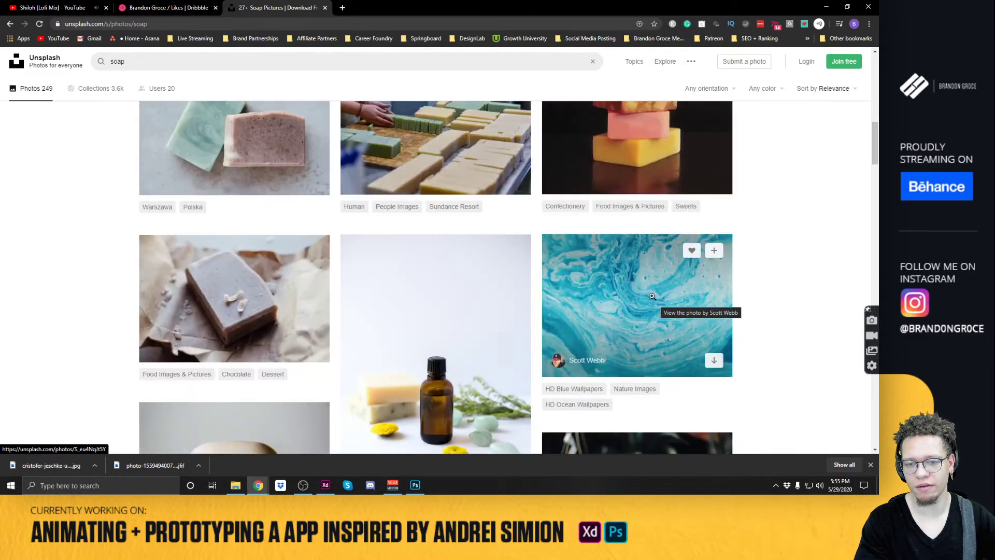
left_click(635, 299)
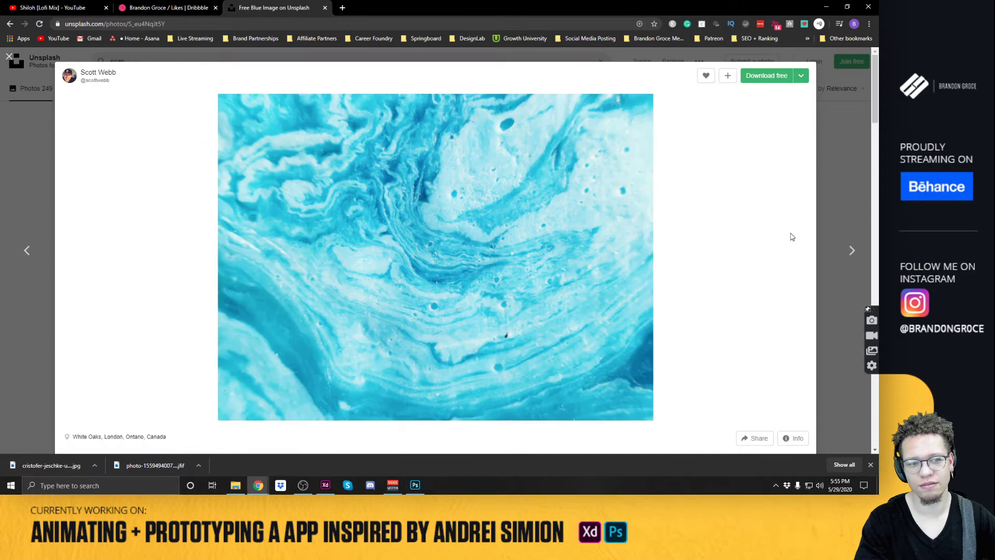
Open the blue-and-white marbled swirl photo in a separate tab and look through the remaining soap photos.
key("Escape")
middle_click(637, 305)
scroll(511, 170, "down", 5)
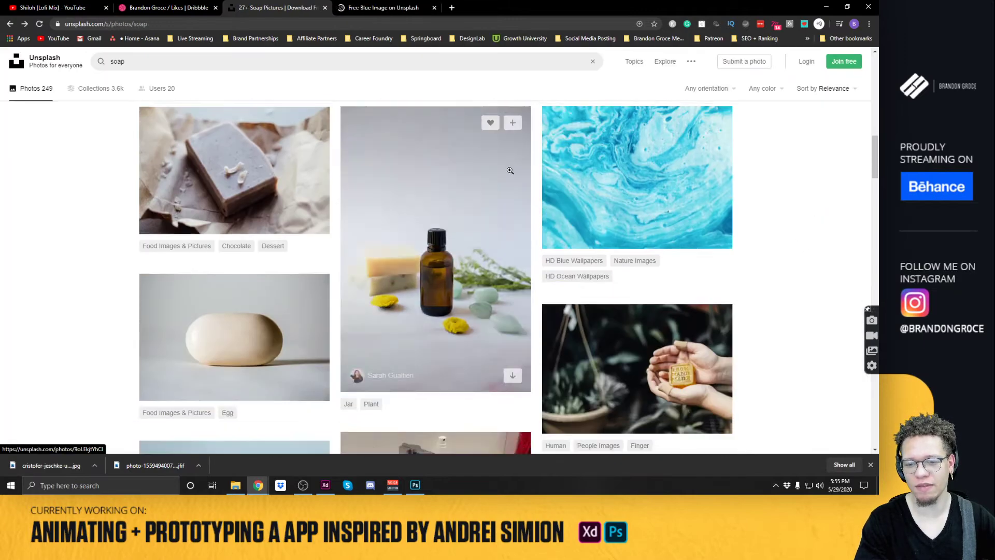
scroll(511, 170, "down", 12)
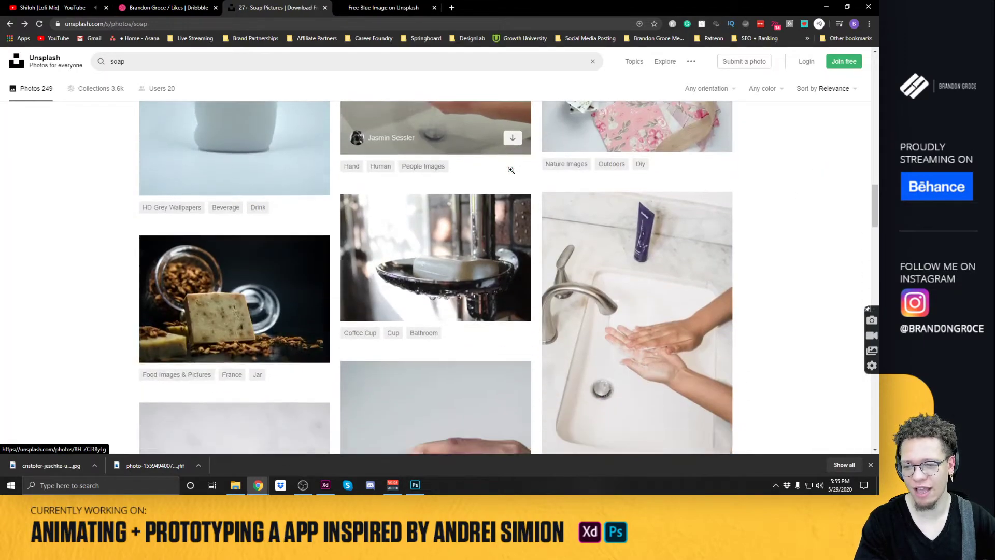
scroll(511, 170, "down", 10)
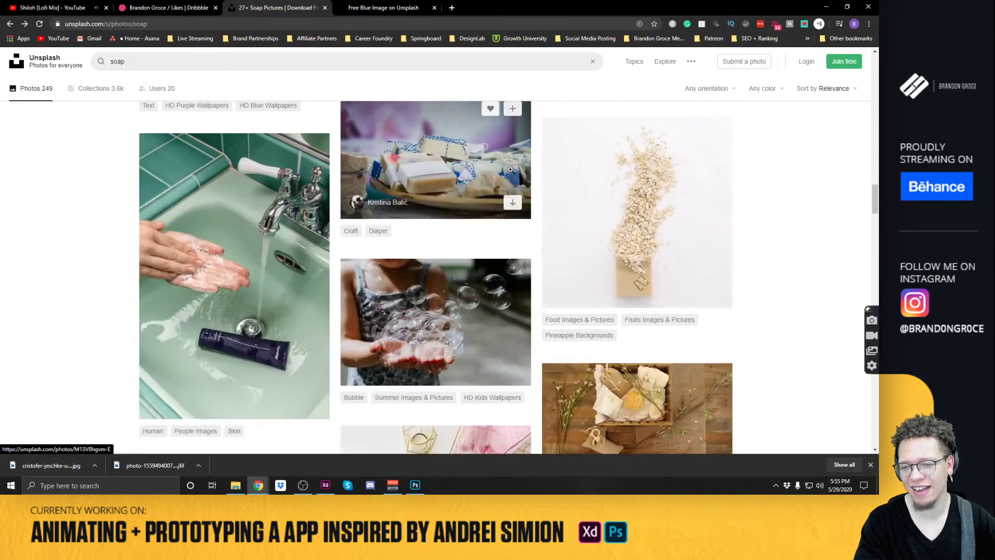
scroll(510, 170, "down", 8)
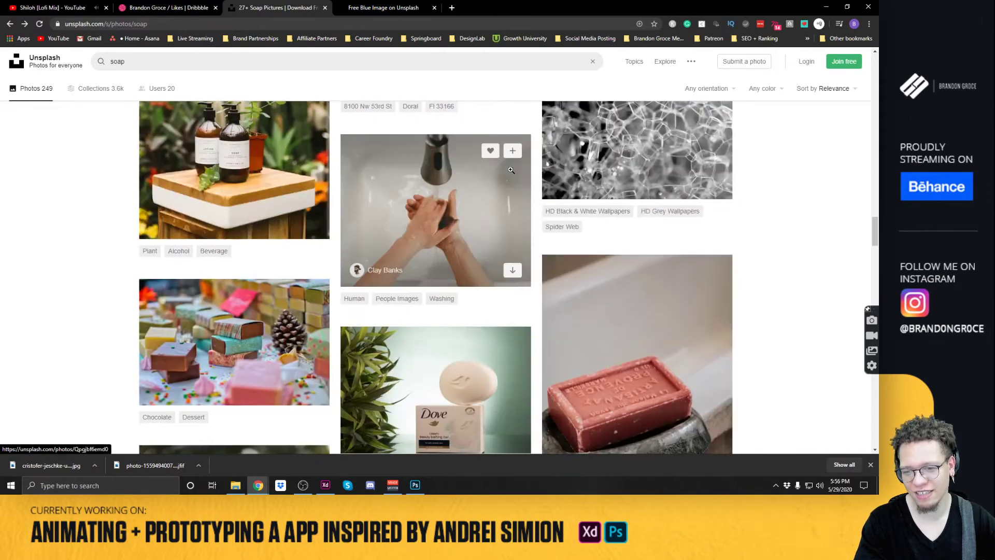
scroll(511, 170, "down", 6)
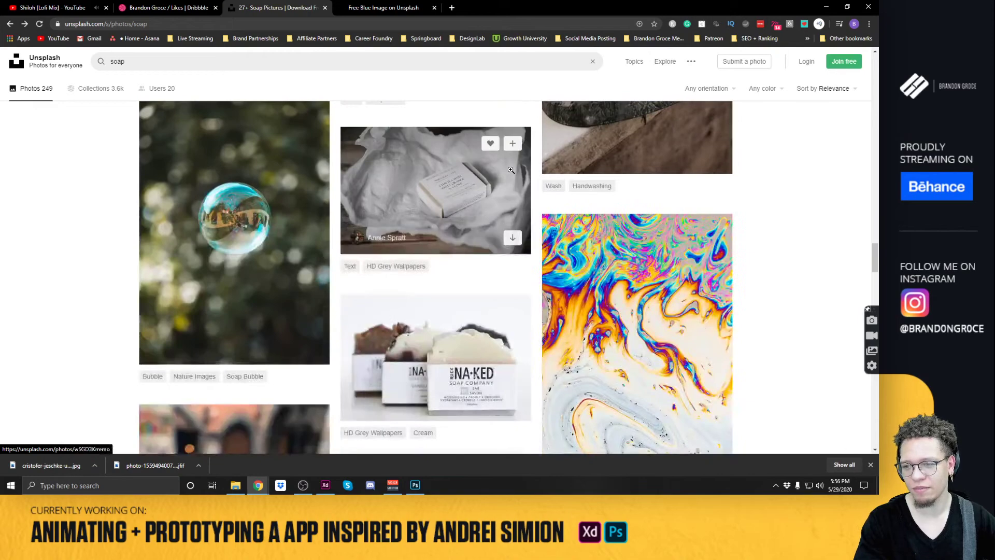
scroll(511, 170, "down", 5)
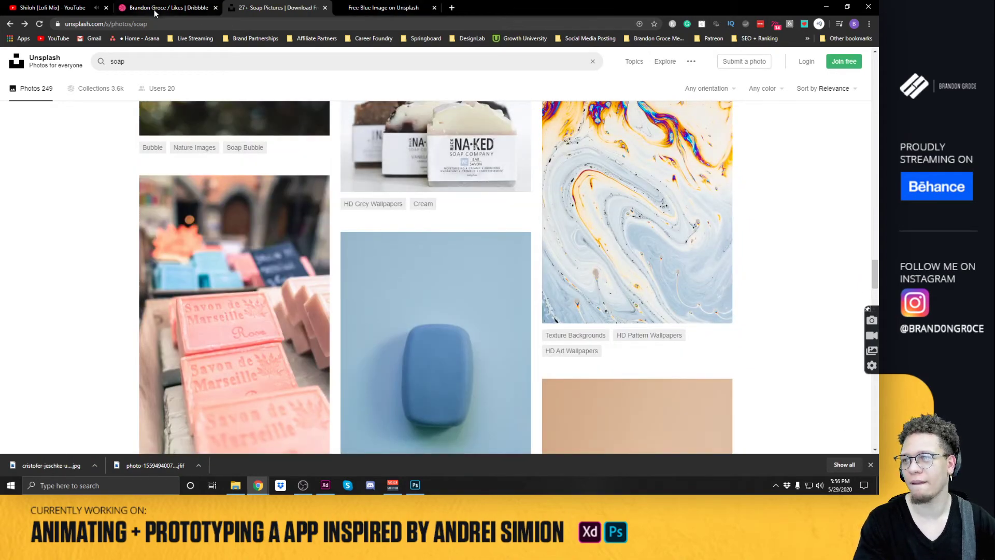
key("alt+Tab")
key("alt+Tab")
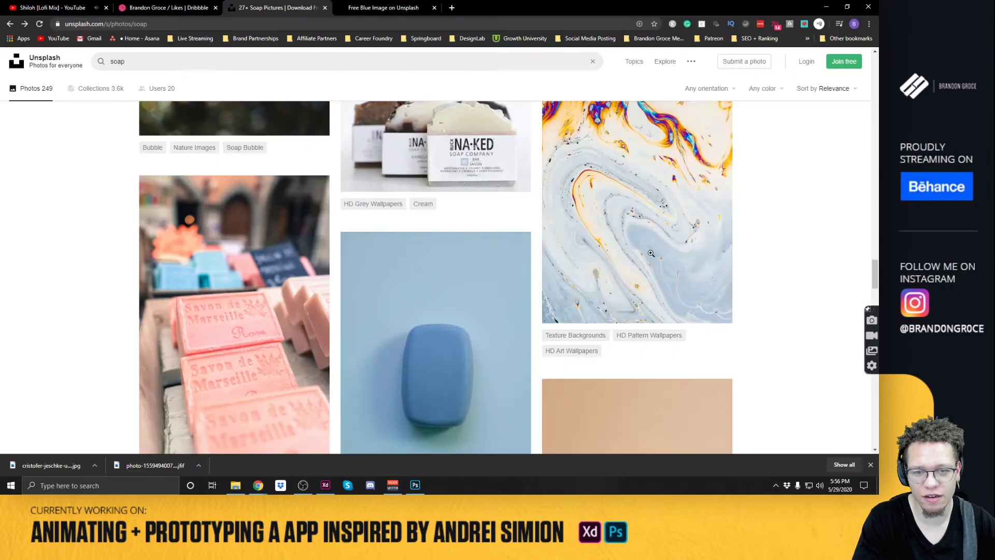
scroll(435, 259, "down", 5)
Search the Unsplash photos for "cosmic".
left_click(380, 61)
type("s")
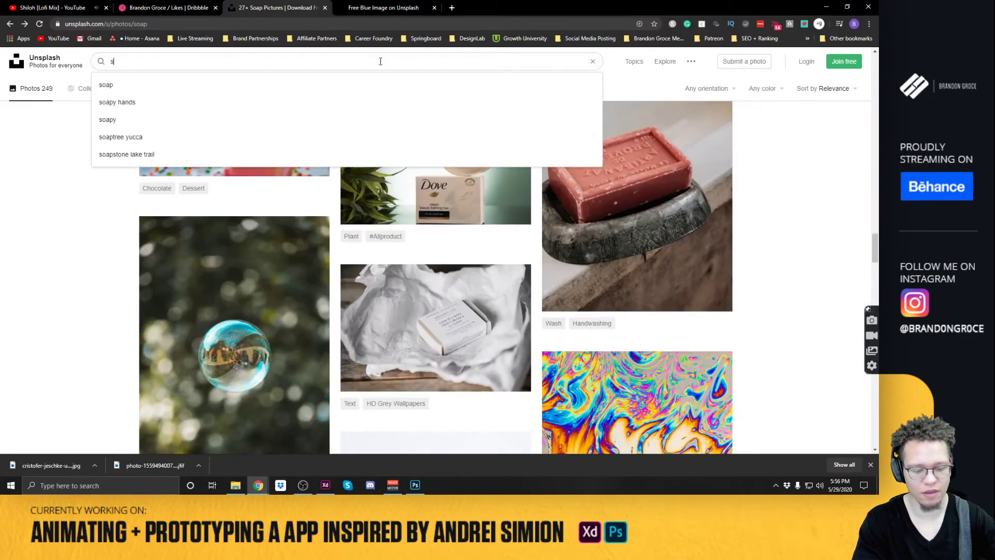
type("o")
key("BackSpace")
key("BackSpace")
type("cosmic")
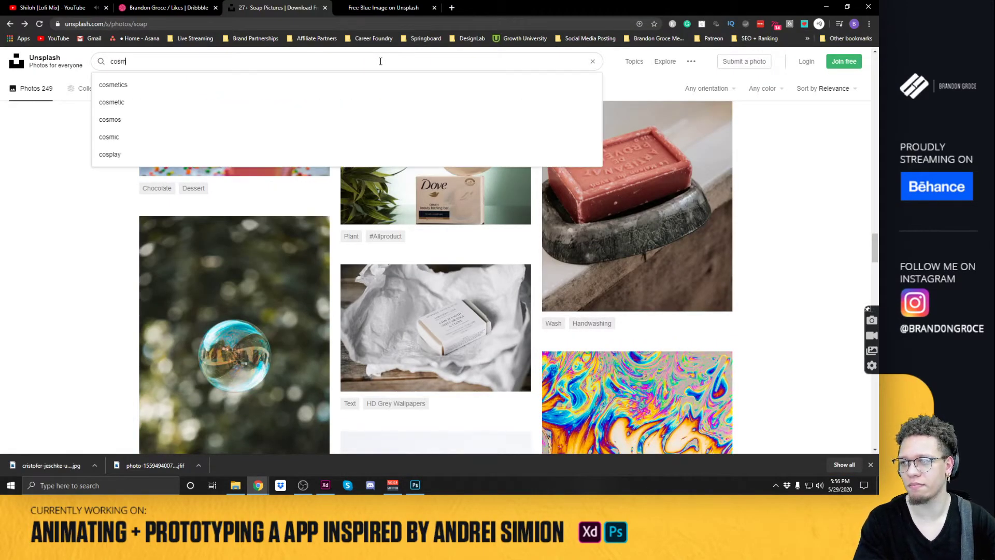
key("Return")
Examine the cosmic photos for a picture that suits the Sensations section.
scroll(290, 244, "down", 10)
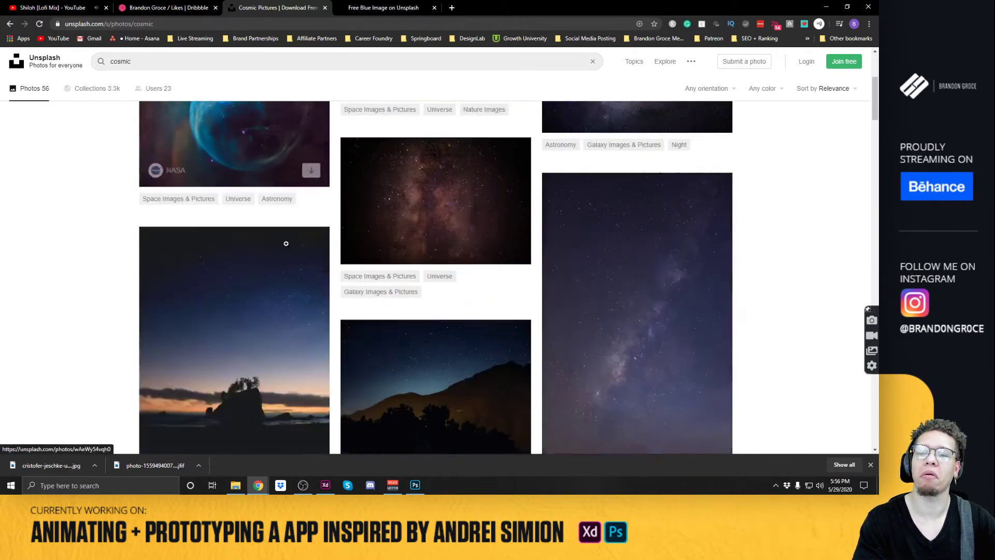
scroll(289, 235, "down", 10)
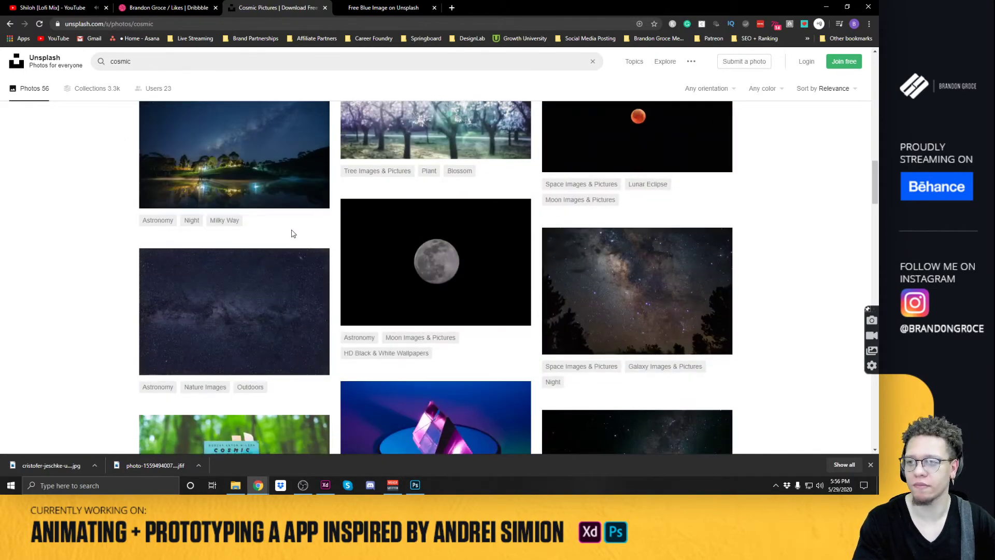
scroll(291, 226, "down", 10)
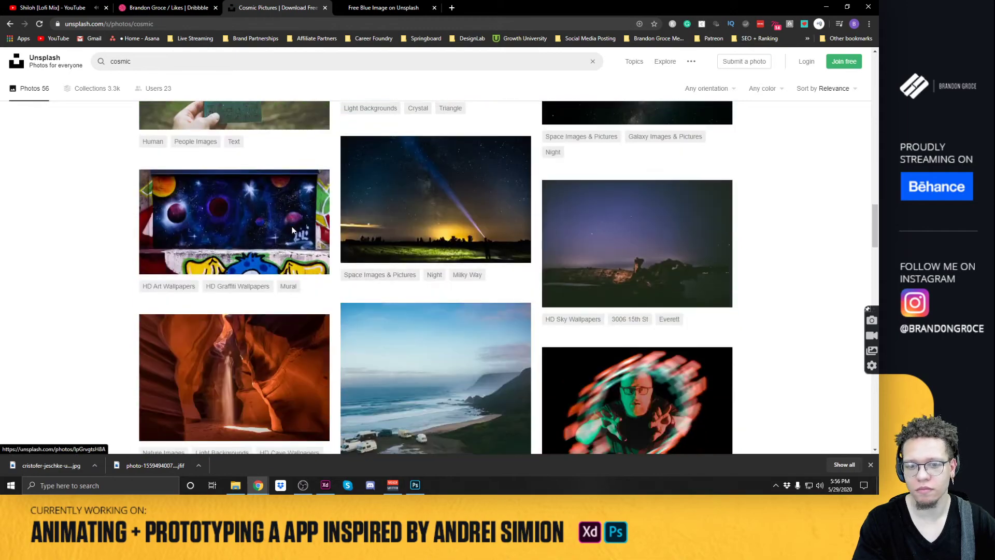
scroll(292, 221, "down", 10)
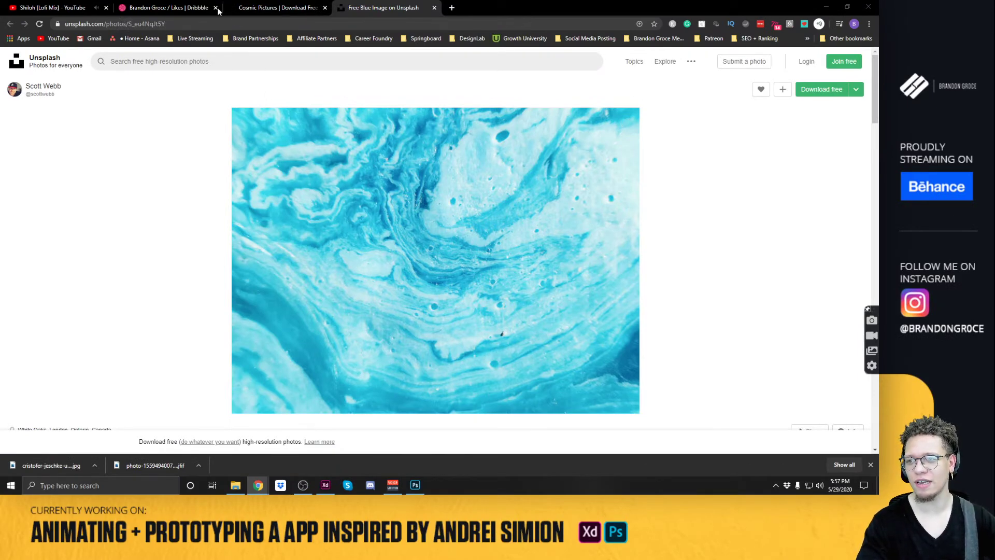
left_click(278, 7)
scroll(425, 238, "down", 15)
scroll(425, 237, "down", 12)
scroll(425, 236, "down", 3)
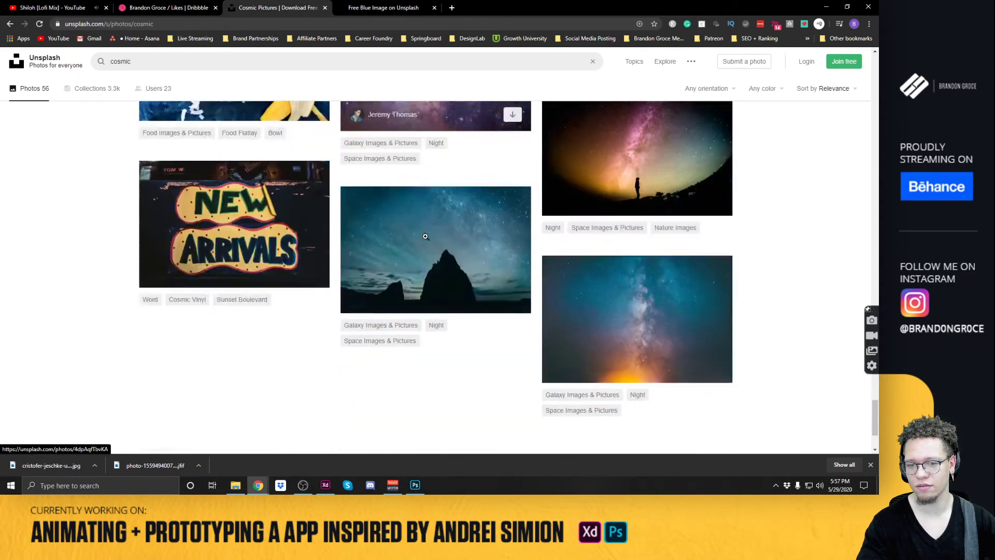
scroll(422, 234, "up", 3)
scroll(466, 363, "down", 4)
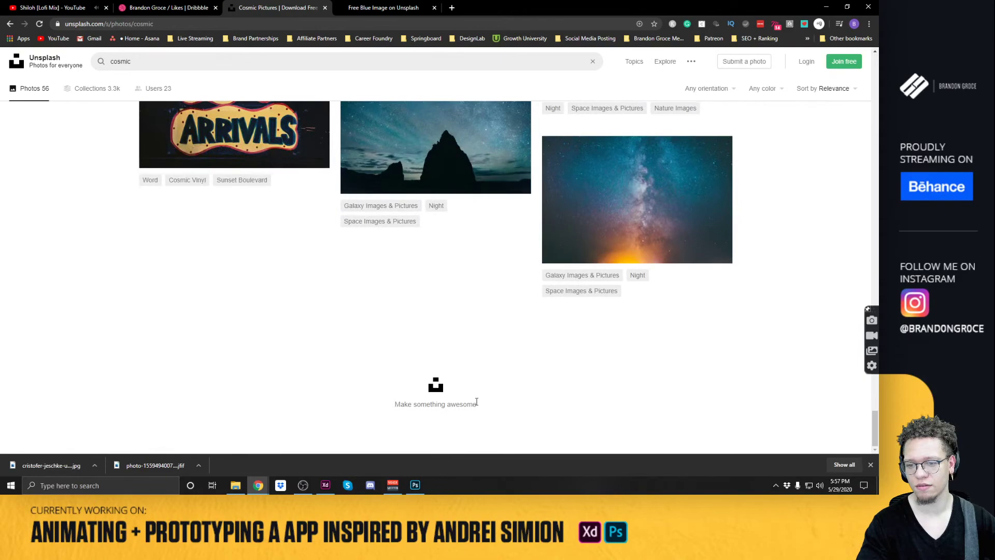
scroll(452, 382, "up", 10)
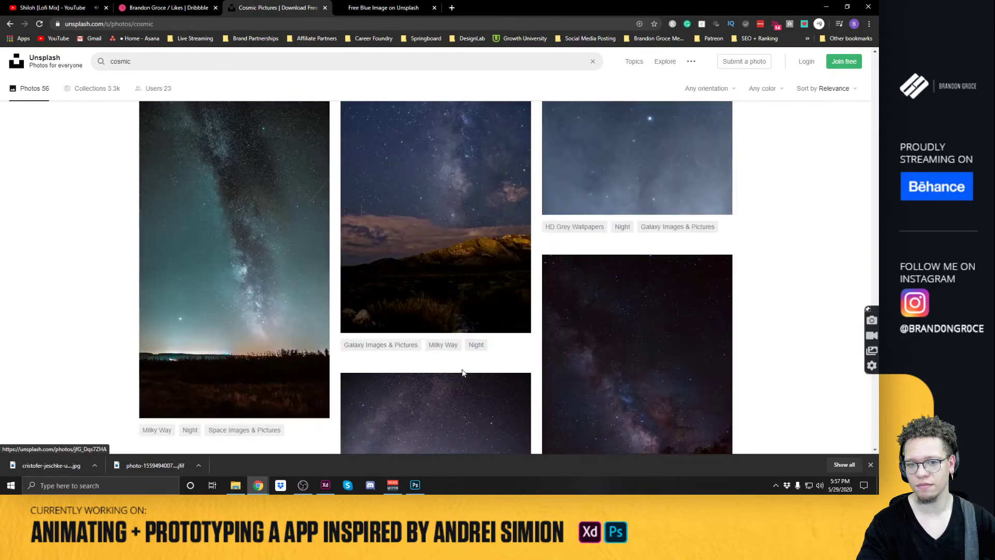
scroll(462, 368, "up", 10)
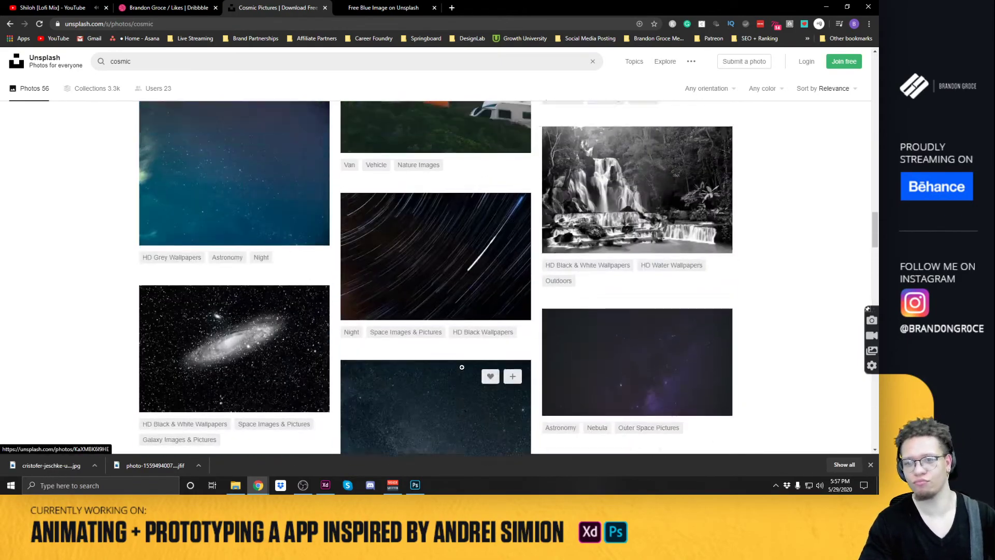
scroll(461, 367, "up", 10)
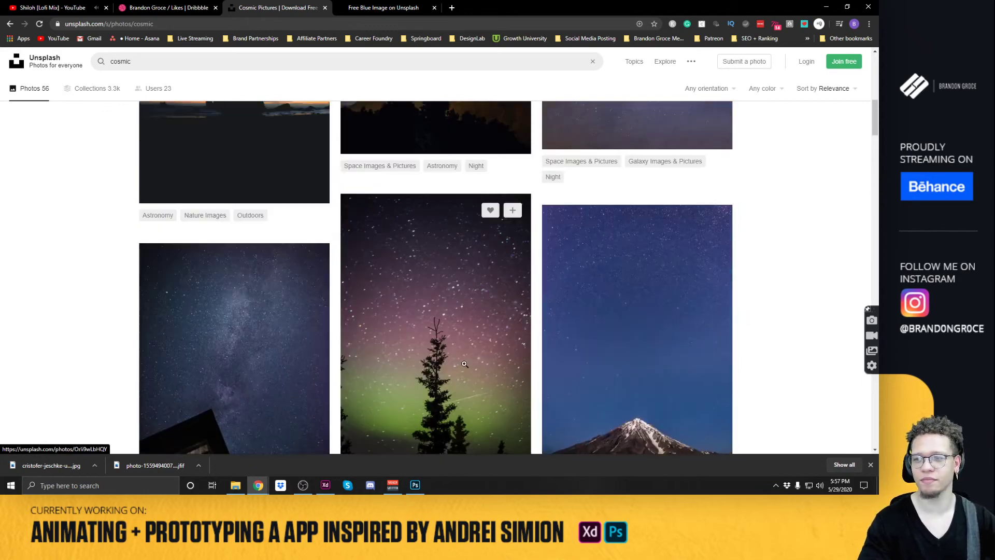
scroll(464, 360, "up", 5)
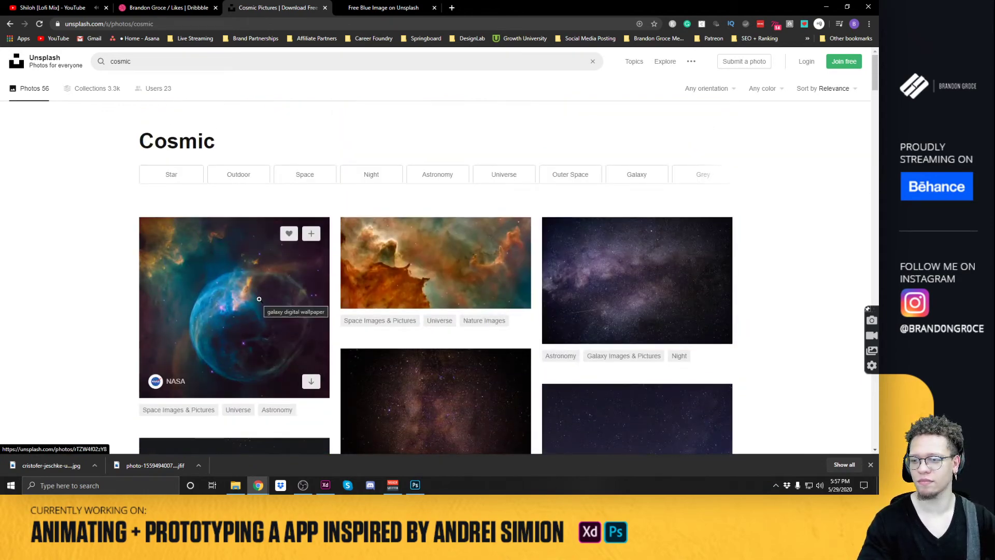
Switch to the related Night category and look through its first photos.
left_click(373, 175)
scroll(394, 197, "down", 5)
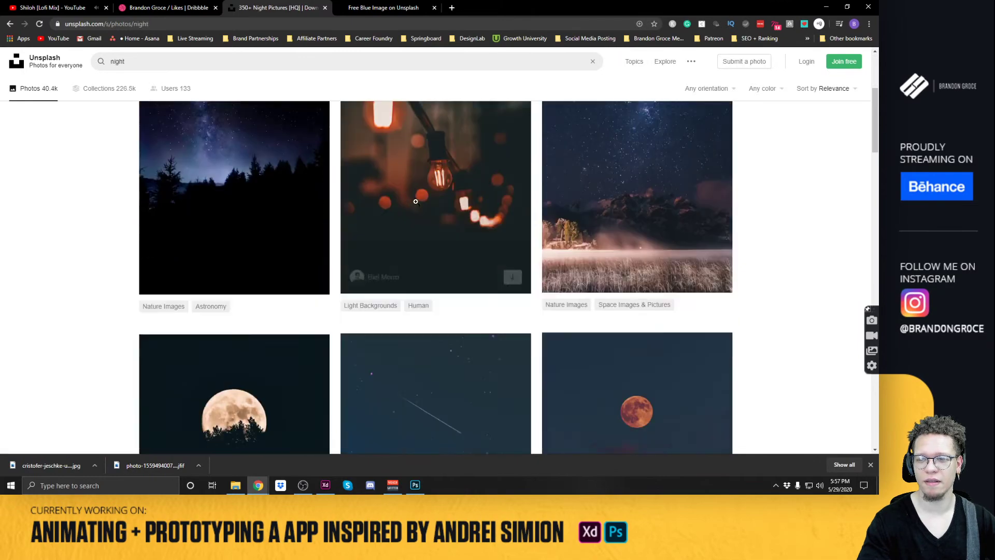
scroll(416, 201, "down", 10)
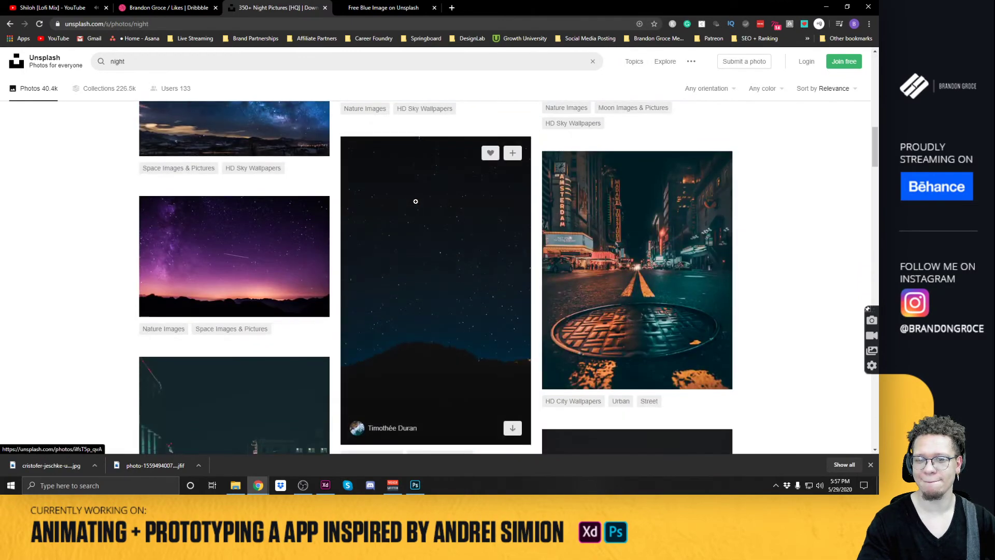
scroll(416, 204, "down", 5)
scroll(416, 202, "up", 3)
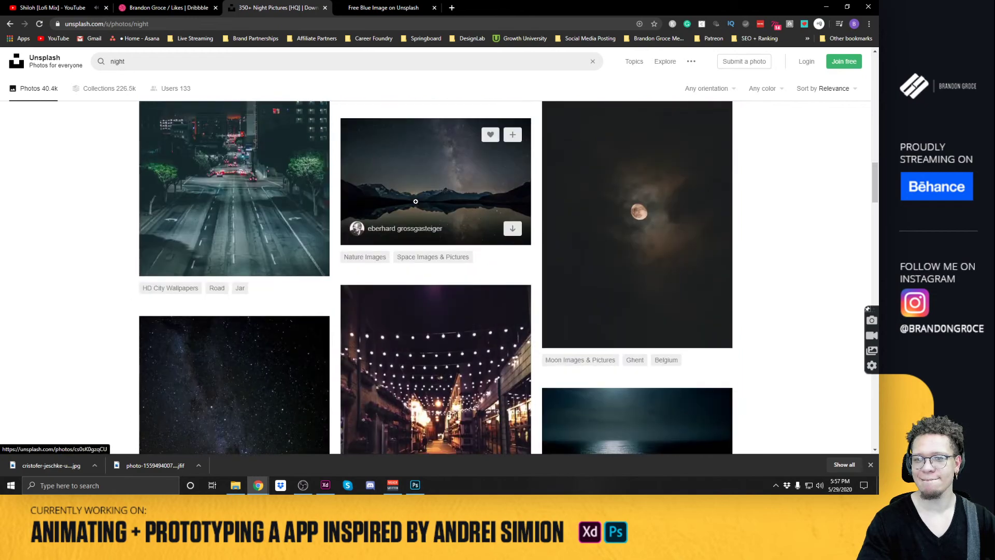
Switch to Adobe XD to compare the blank Sensations area with the reference design, and return to Unsplash in Chrome.
key("alt+Tab")
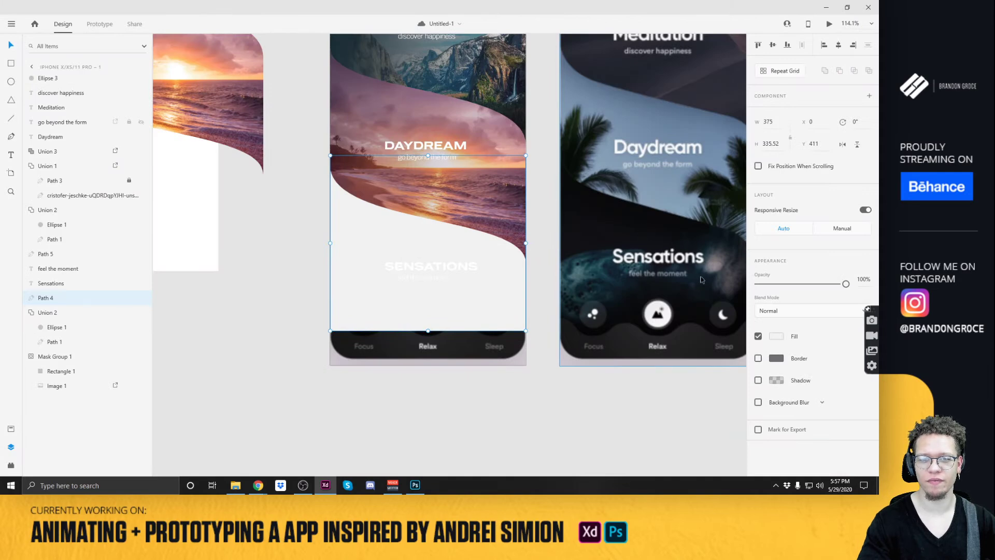
scroll(650, 218, "up", 3)
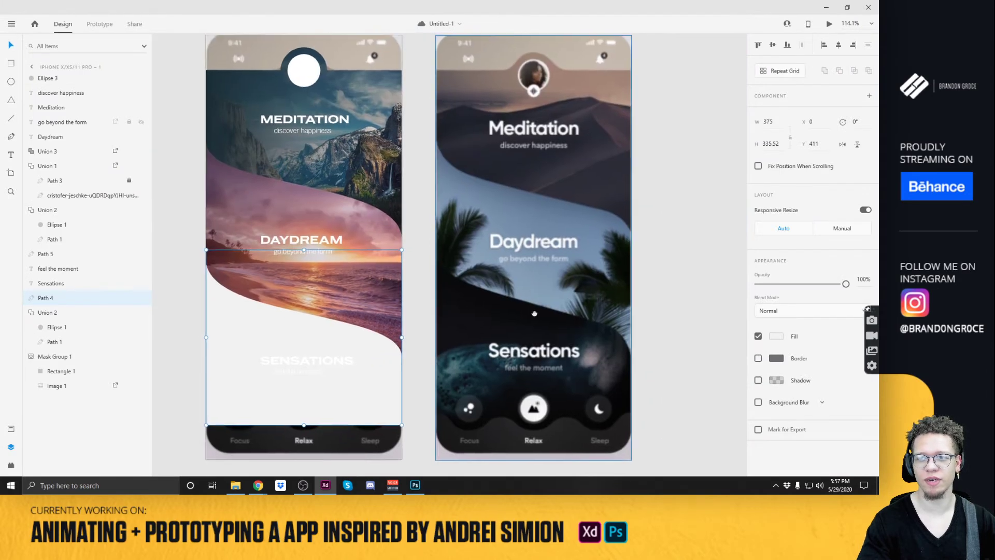
key("alt+Tab")
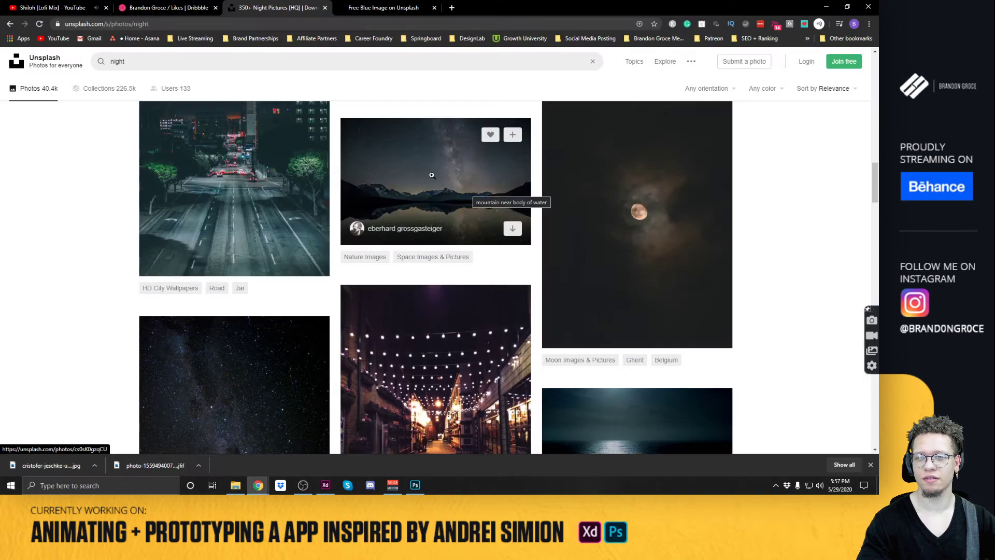
Look further through the night photos for a dark picture that fits the Sensations section.
scroll(433, 176, "down", 15)
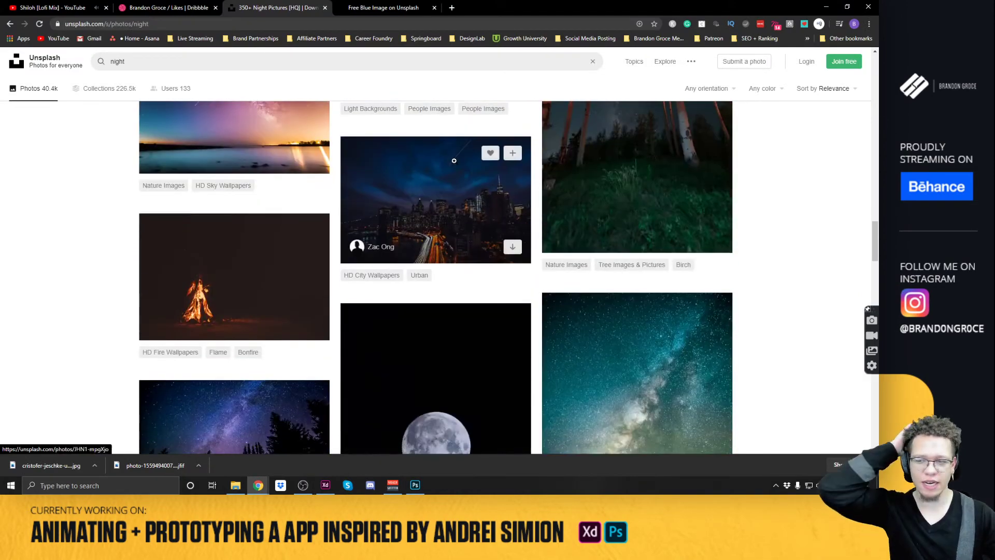
scroll(454, 160, "down", 15)
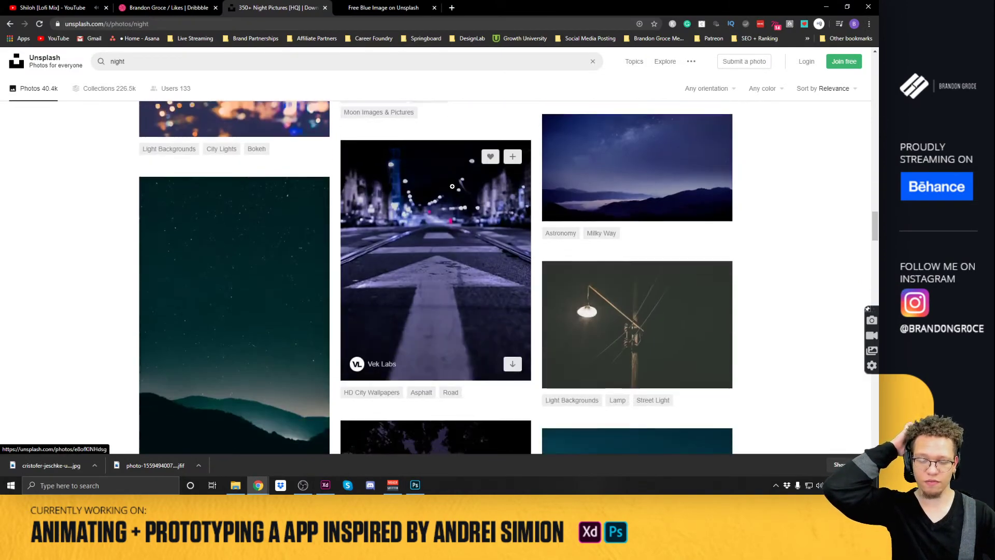
scroll(452, 186, "down", 15)
scroll(452, 186, "down", 15)
scroll(465, 230, "down", 15)
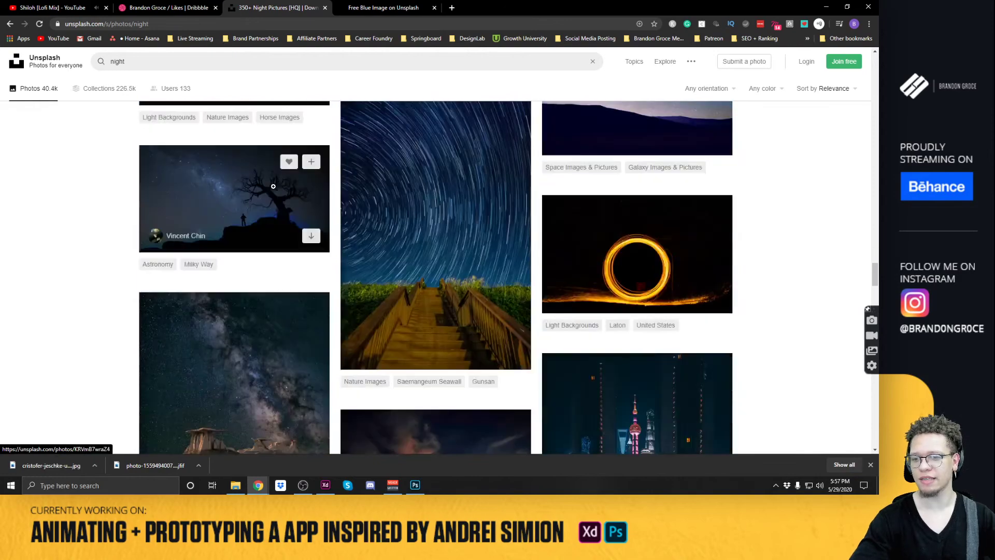
scroll(273, 186, "down", 1)
scroll(280, 208, "up", 1)
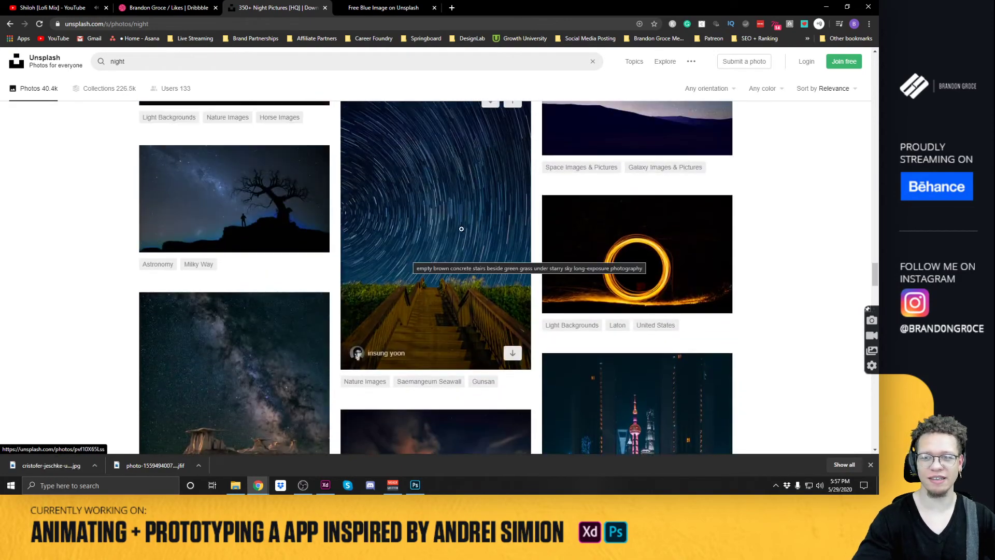
scroll(476, 231, "down", 3)
scroll(479, 233, "down", 10)
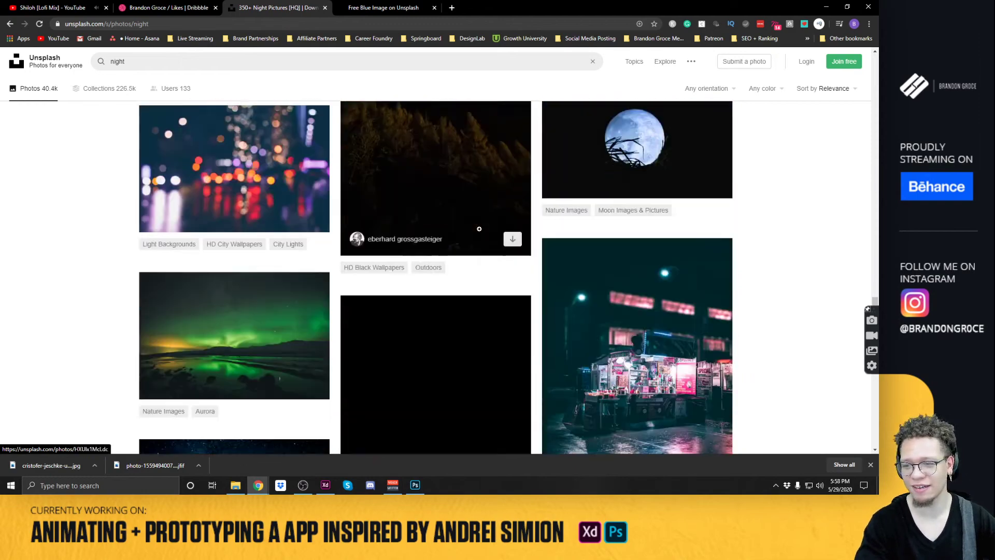
scroll(479, 226, "down", 4)
scroll(473, 224, "up", 4)
Open the green northern lights photo over the dark lake and save the image to the computer.
left_click(245, 169)
right_click(456, 263)
left_click(487, 291)
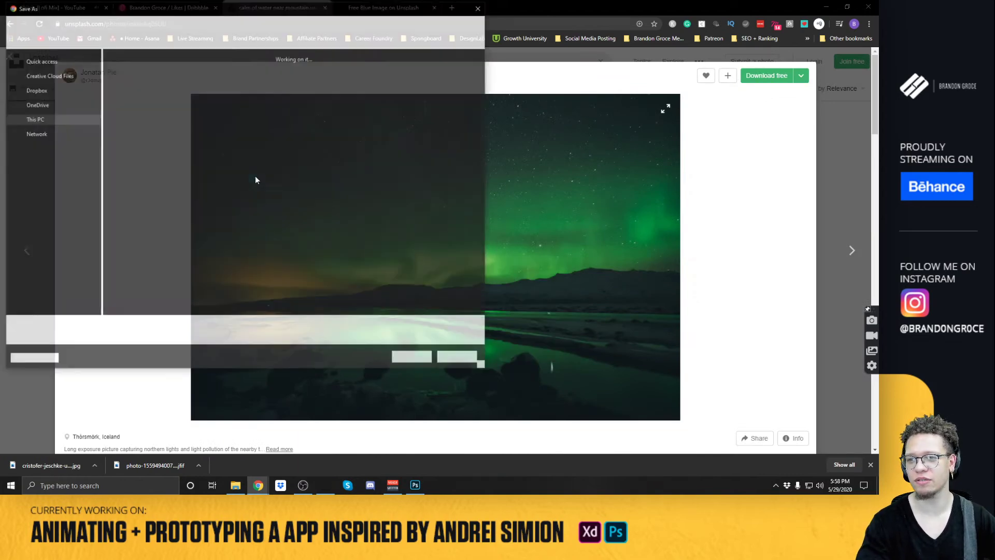
left_click(413, 359)
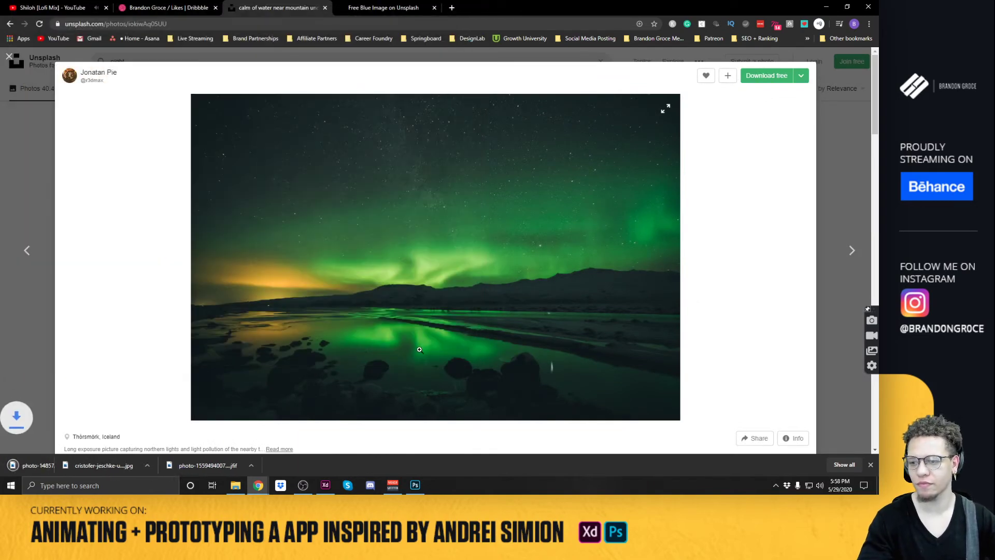
Switch to File Explorer, move its window over the reference design, and open the Desktop folder.
key("alt+Tab")
key("alt+Tab")
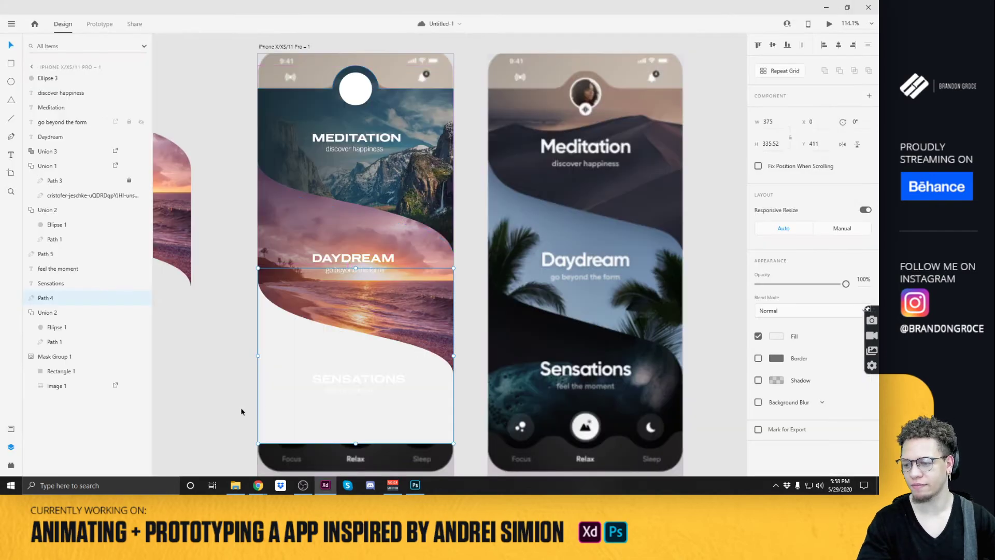
left_click(236, 485)
left_click_drag(323, 30, 785, 70)
scroll(726, 334, "up", 1)
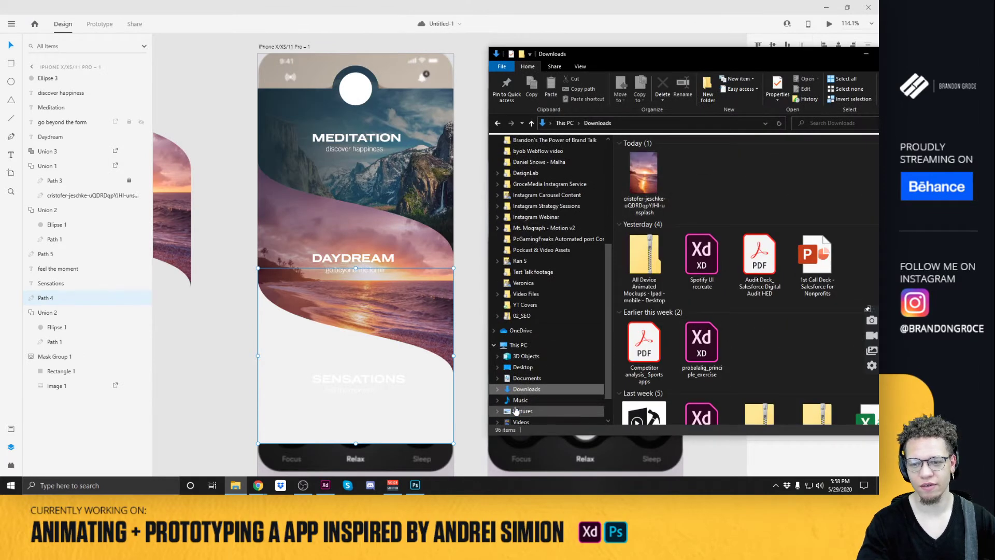
scroll(529, 253, "up", 2)
scroll(529, 252, "up", 4)
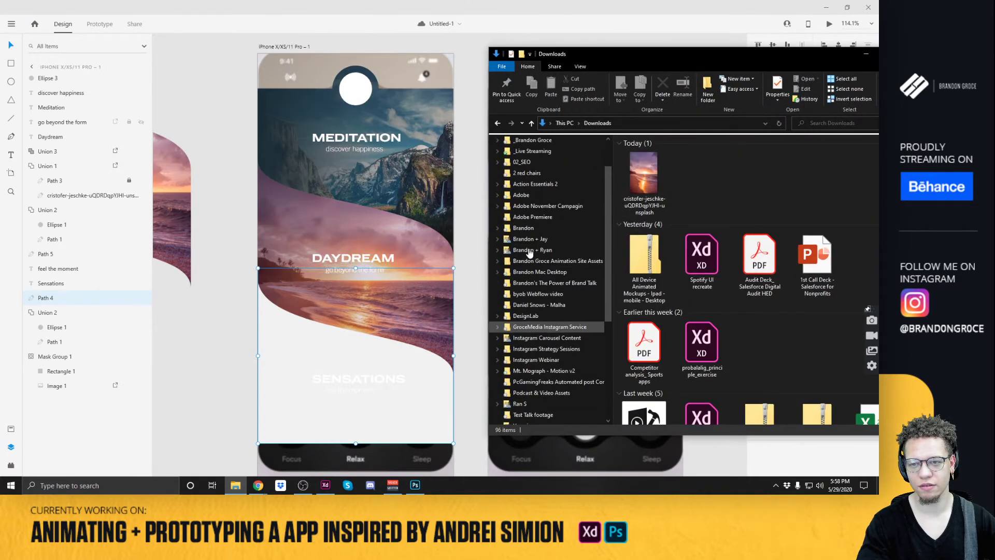
left_click(494, 177)
left_click(523, 229)
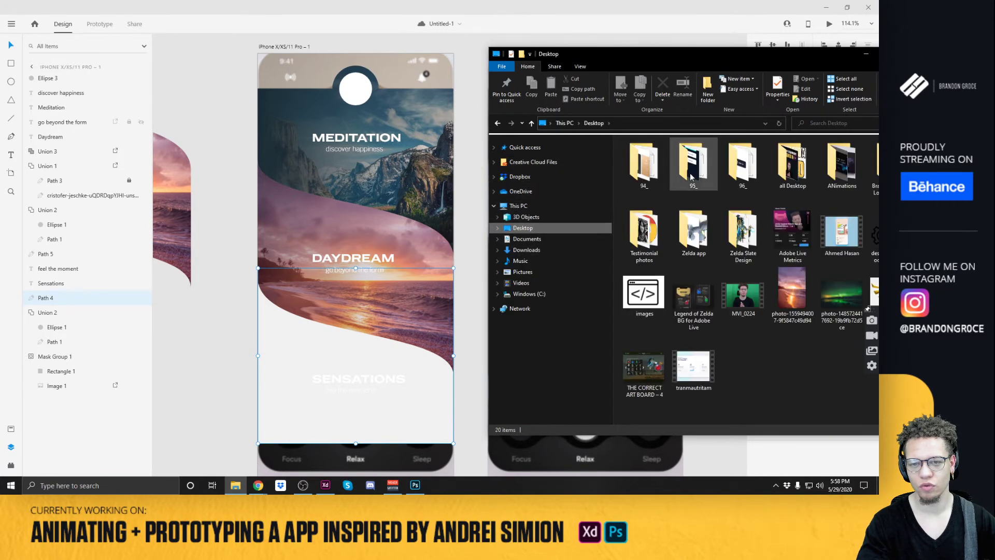
Check the properties of the saved northern lights photo, close them, and minimize the File Explorer window.
mouse_move(842, 295)
left_mouse_down()
mouse_move(702, 348)
mouse_move(340, 362)
mouse_move(807, 283)
mouse_move(847, 304)
left_mouse_up()
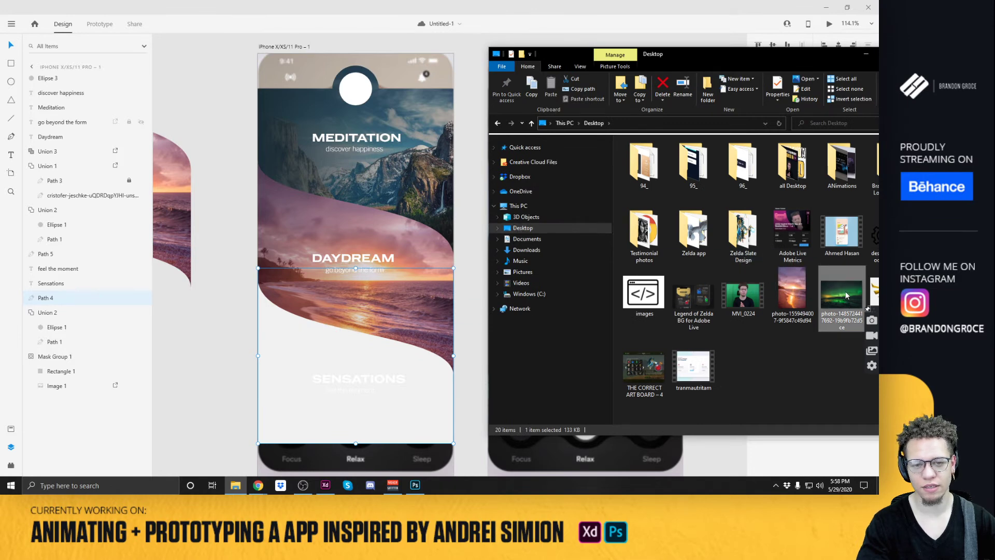
right_click(846, 295)
left_click(793, 317)
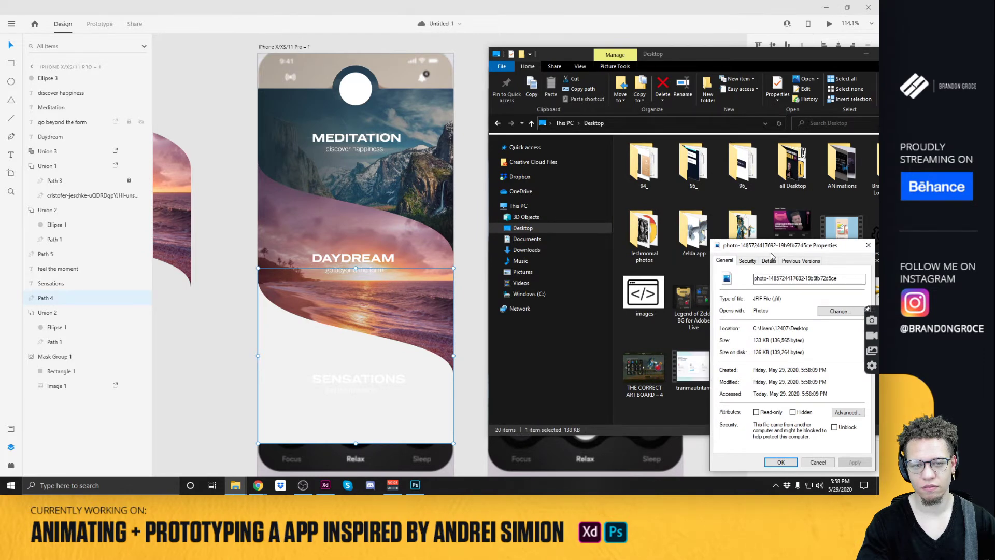
left_click(869, 245)
left_click_drag(740, 58, 734, 51)
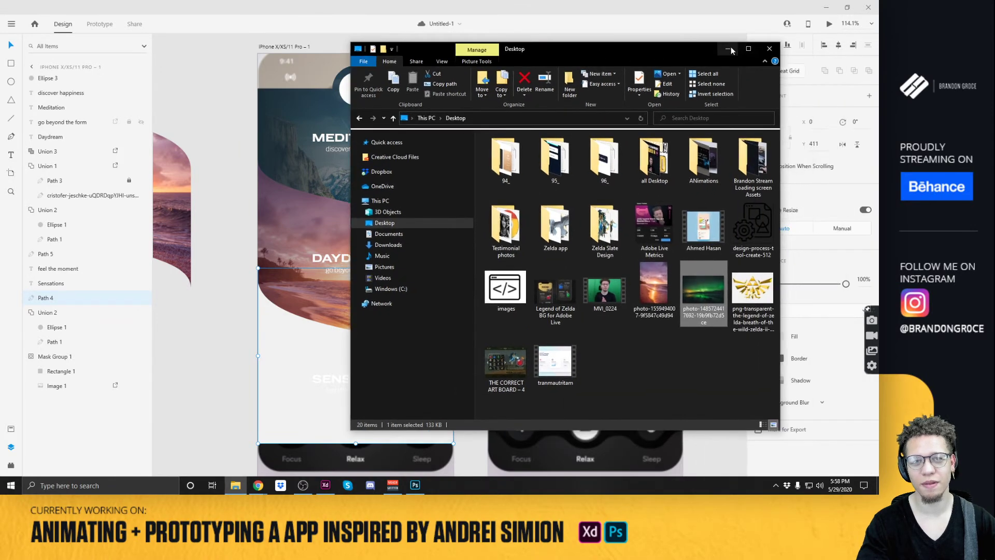
left_click(734, 50)
Return to Unsplash in Chrome and download the northern lights photo with the site's free download option.
key("alt+Tab")
left_click(431, 180)
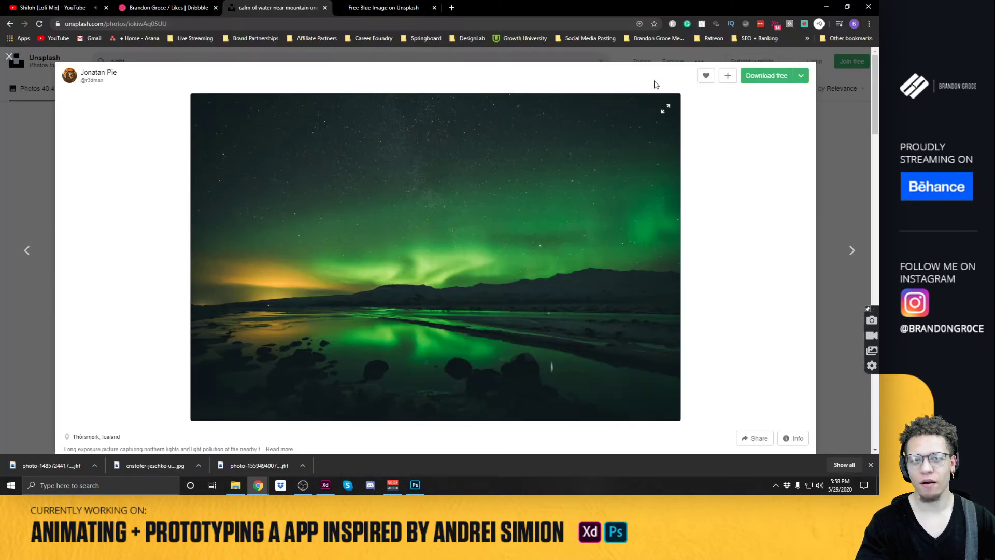
left_click(766, 75)
Fill the blank Sensations shape in Adobe XD with the northern lights photo from the Downloads folder in File Explorer.
key("alt+Tab")
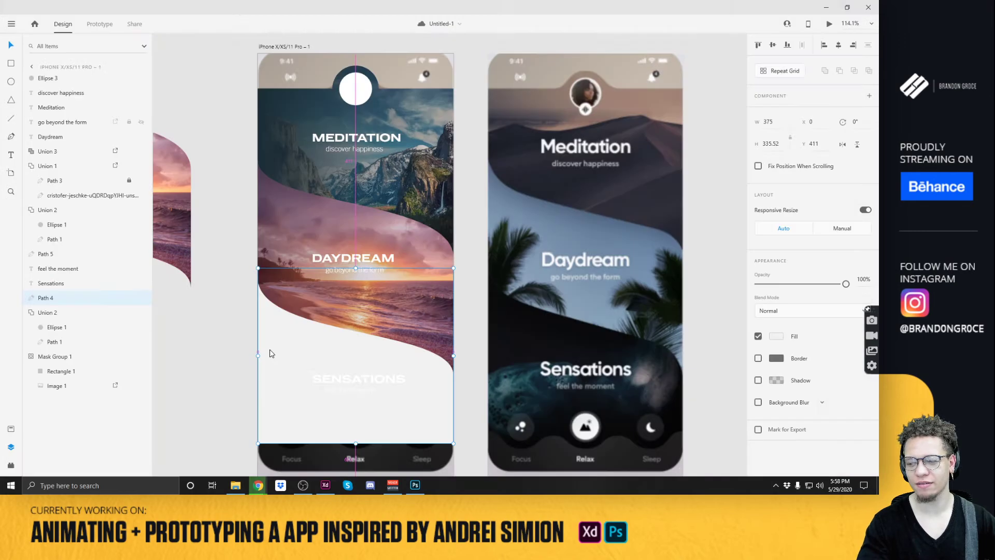
key("alt+Tab")
key("alt+Tab")
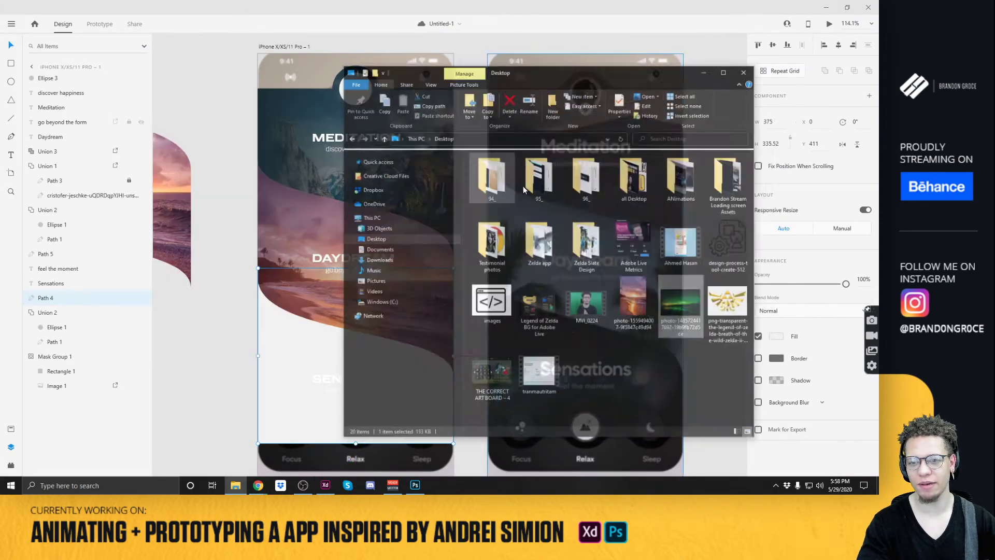
left_click(383, 245)
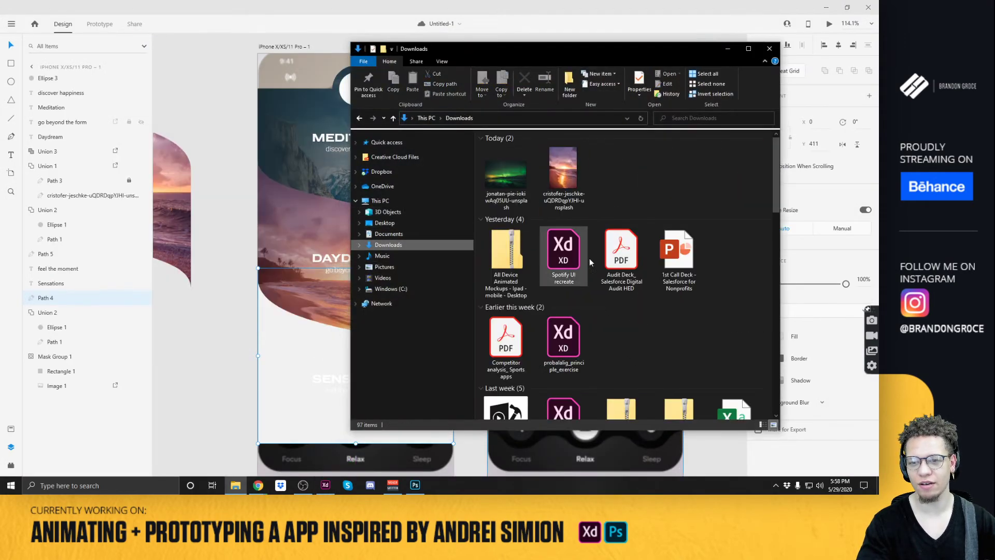
left_click_drag(282, 362, 288, 337)
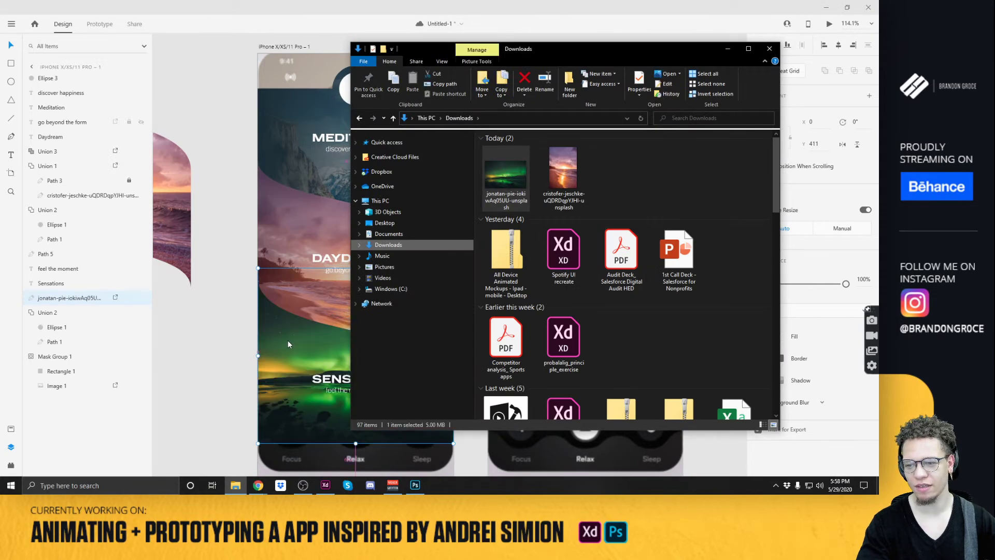
left_click(166, 403)
Centre the Sensations subtitle under its title, and group the Daydream title with its subtitle.
scroll(219, 390, "left", 3)
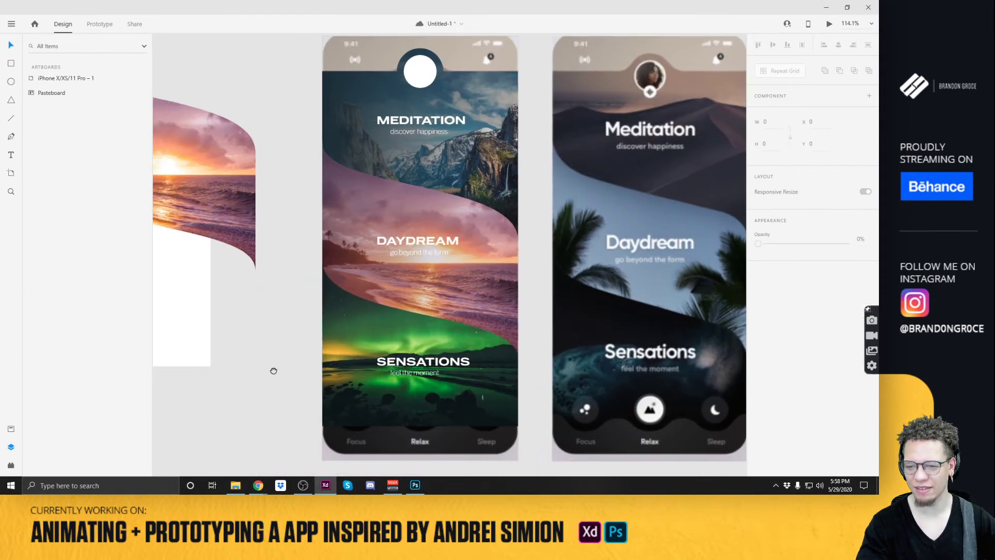
left_click(435, 362)
left_click(434, 374, "shift")
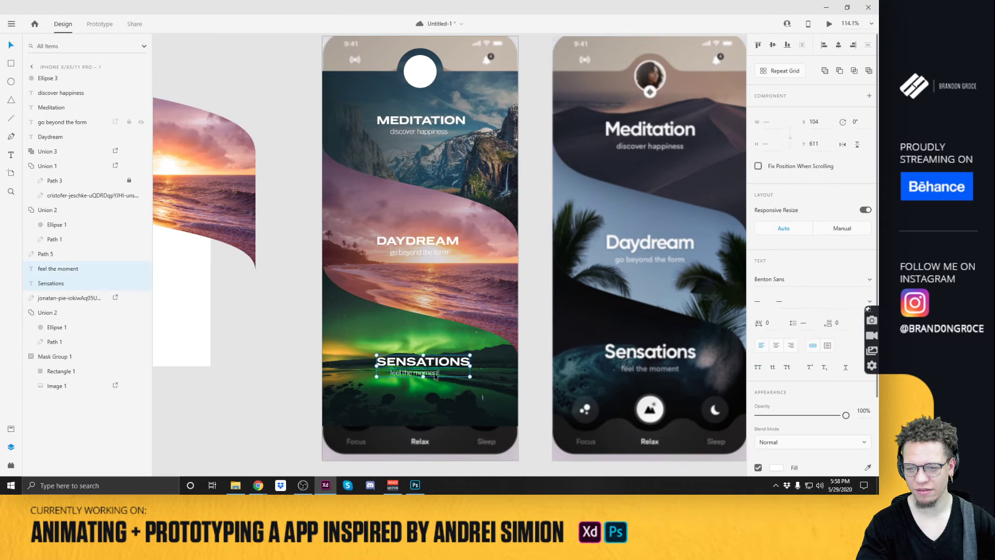
left_click(839, 45)
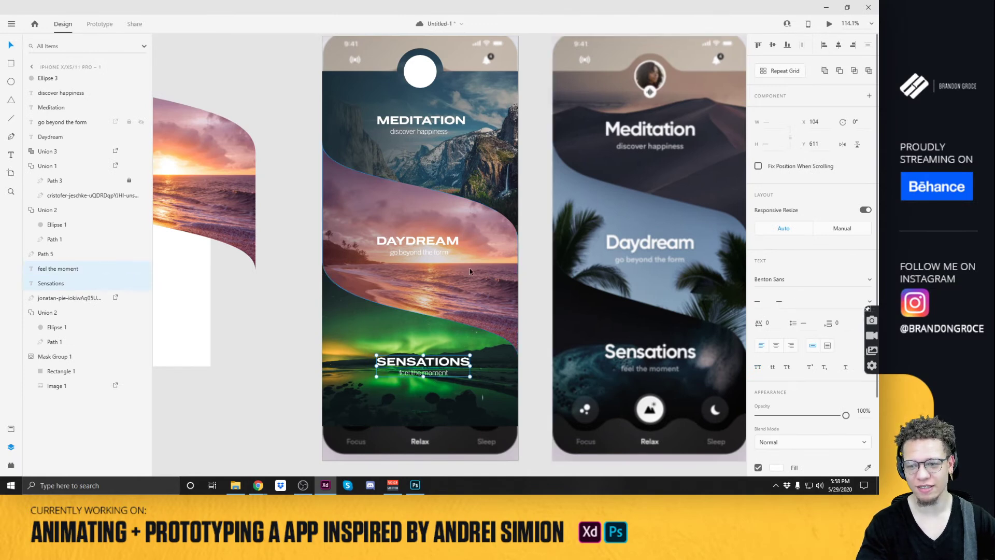
left_click(430, 257)
left_click(418, 241, "shift")
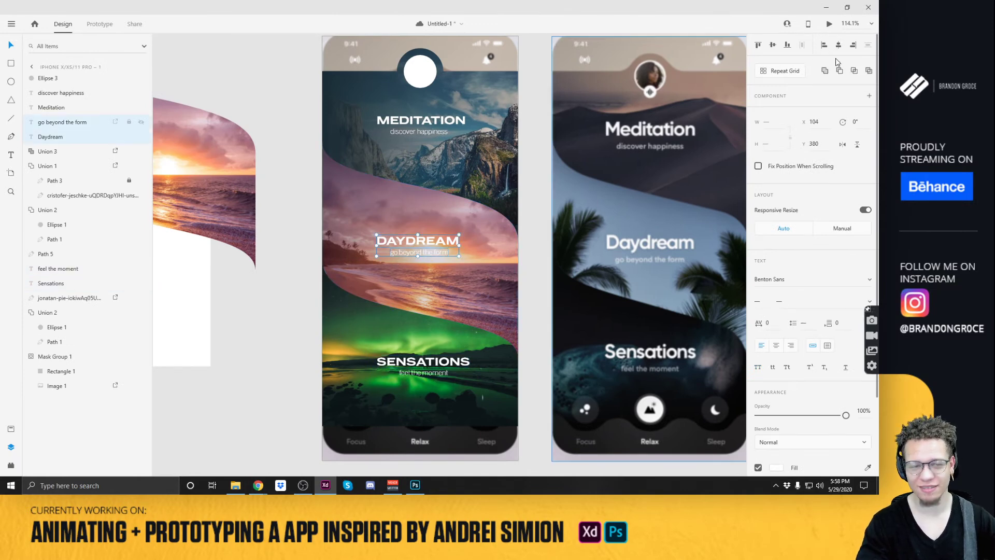
key("ctrl+g")
Align the Meditation title and subtitle on their centres and group them, and group the Sensations title with its subtitle.
left_click(418, 132)
left_click(421, 120, "shift")
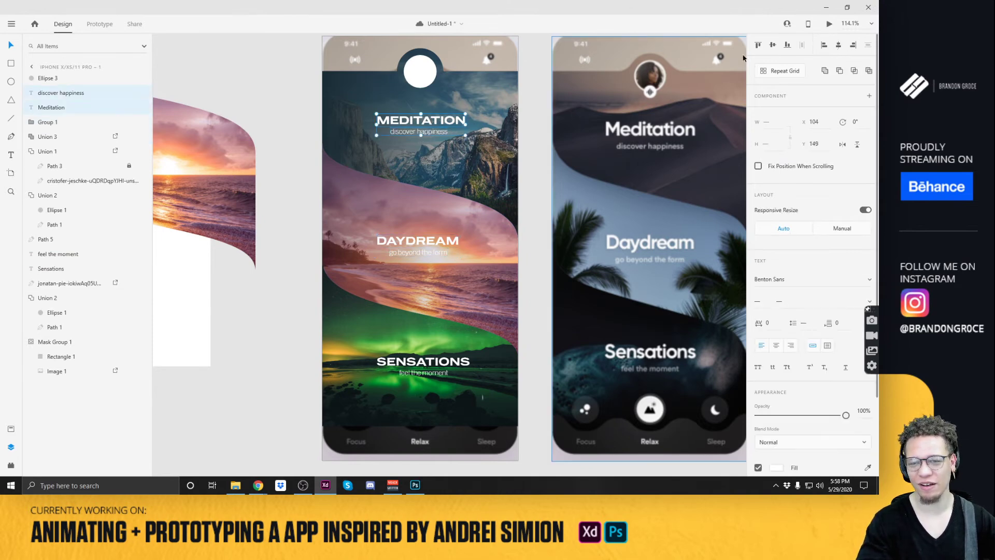
left_click(838, 46)
key("ctrl+g")
left_click(434, 363)
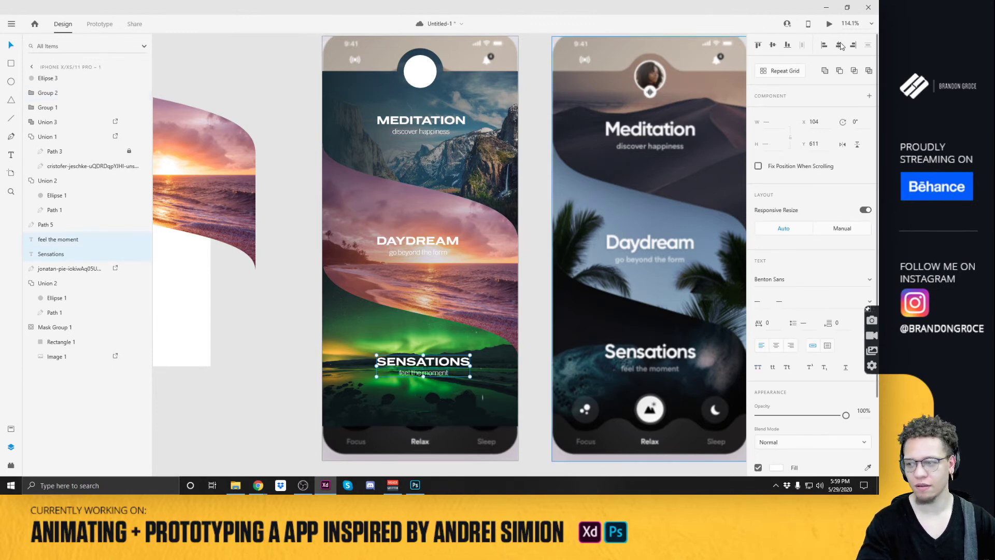
key("ctrl+g")
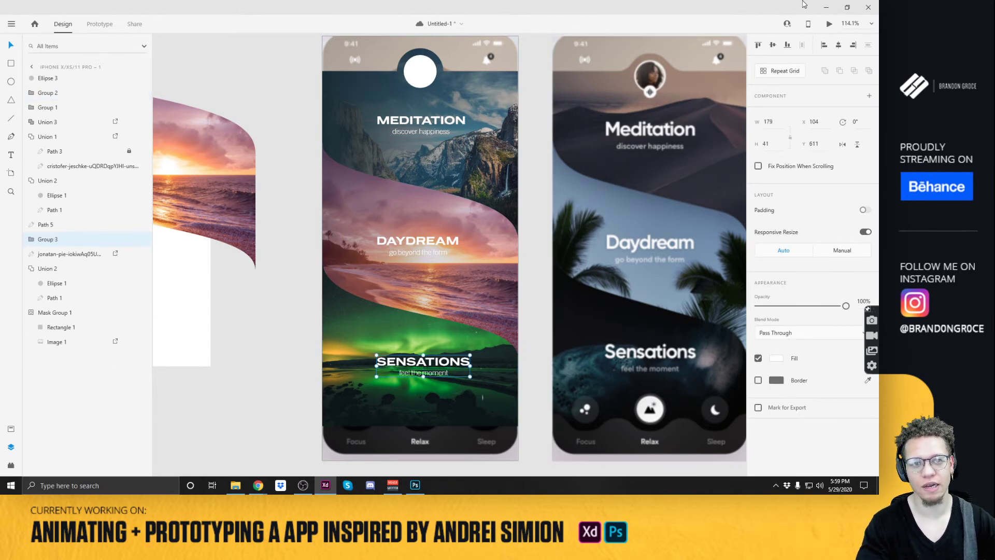
Centre the Daydream and Meditation text groups horizontally on the artboard.
left_click(447, 243)
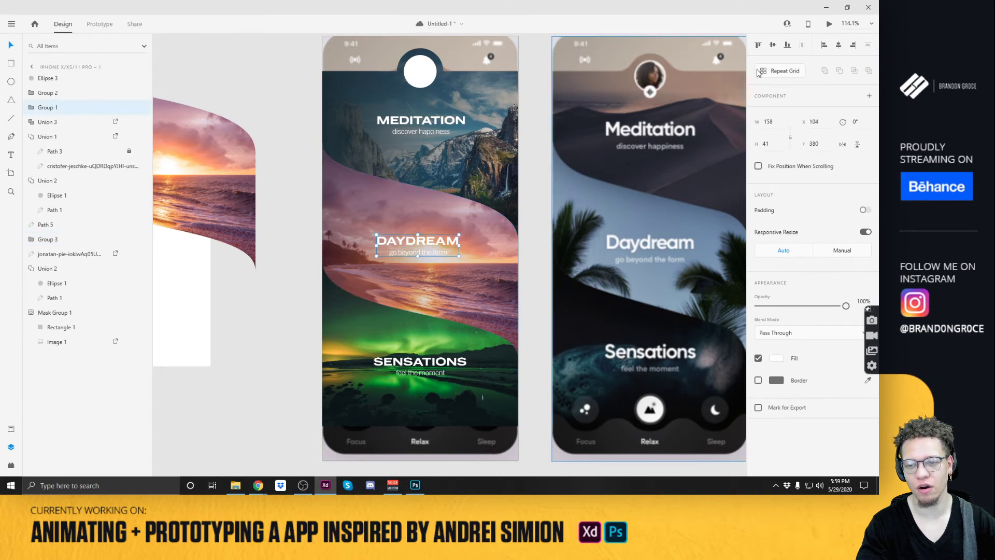
left_click(442, 131)
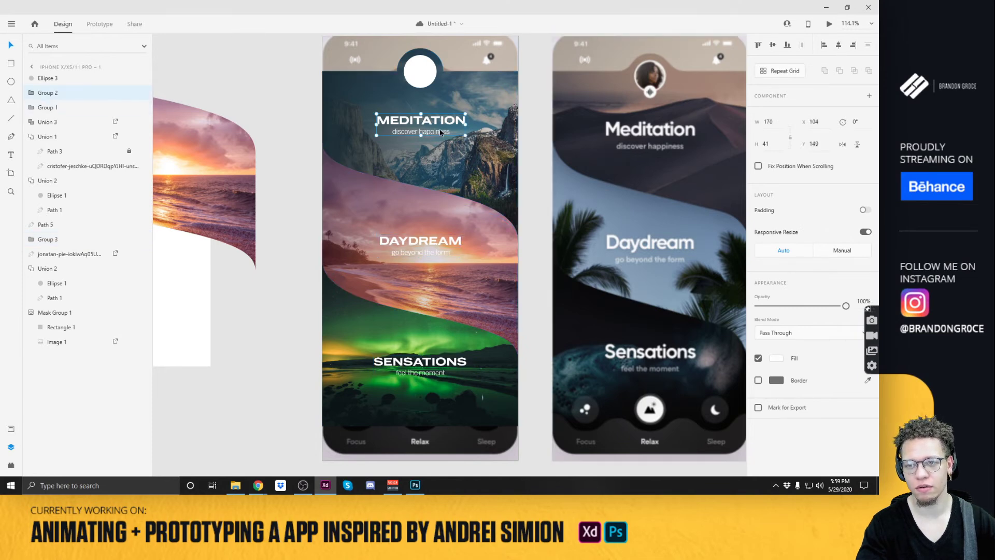
left_click(838, 47)
left_click(246, 94)
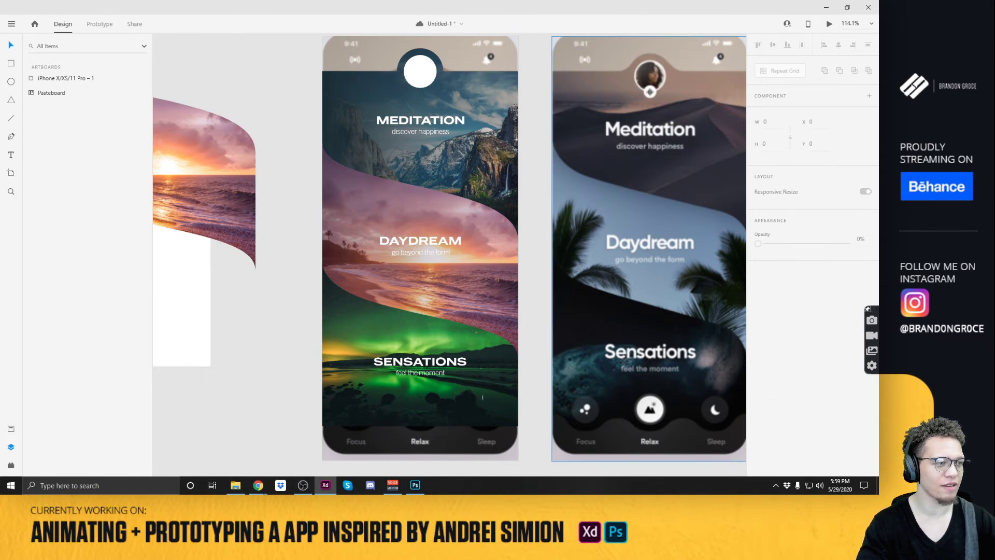
Check the dimensions of the northern lights photo in the Desktop folder in File Explorer, and return to Adobe XD.
key("super+e")
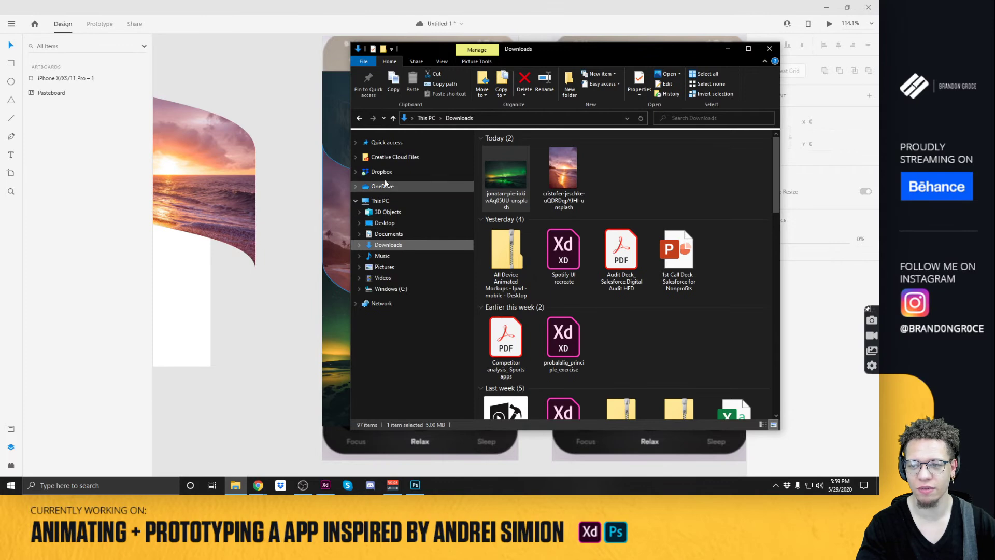
left_click(384, 223)
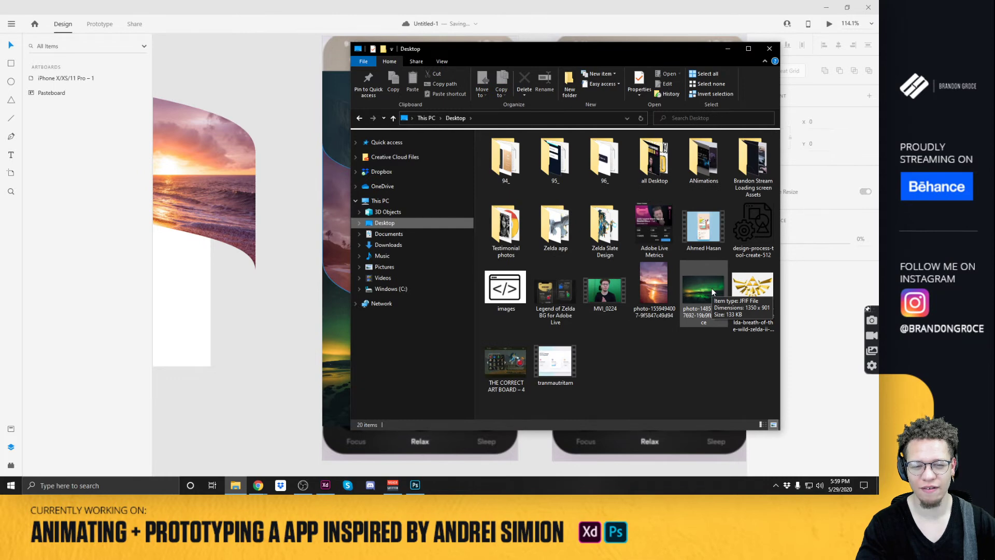
left_click(261, 105)
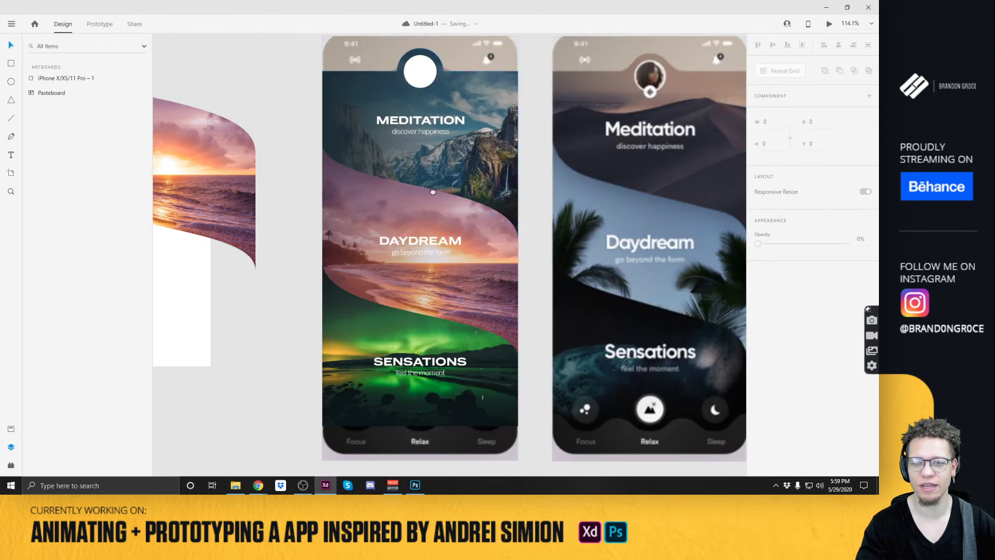
Duplicate the northern lights shape and place the copy on the pasteboard below the sunset shape, at about X -473, Y 411.
left_click_drag(432, 177, 423, 211)
scroll(335, 290, "down", 3)
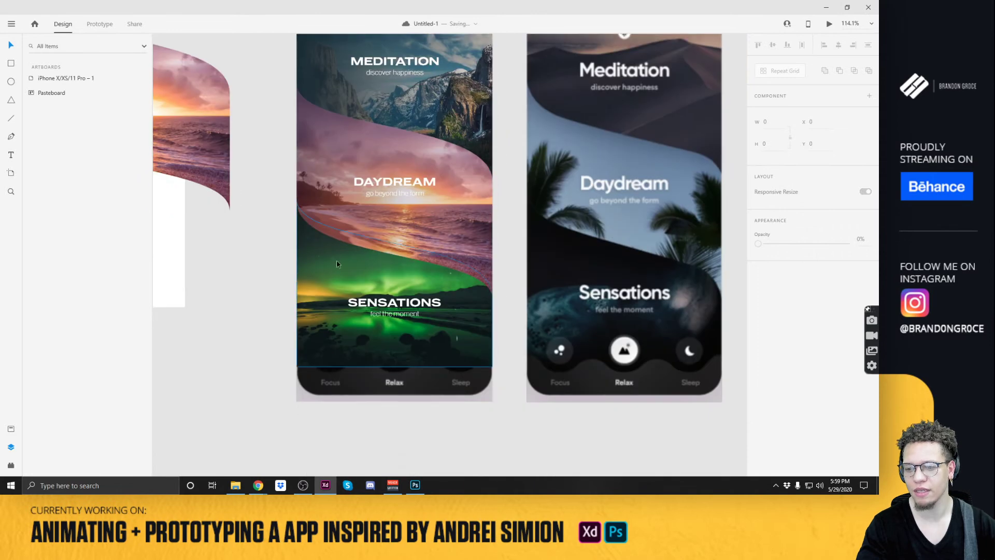
left_click(341, 267)
scroll(450, 258, "left", 3)
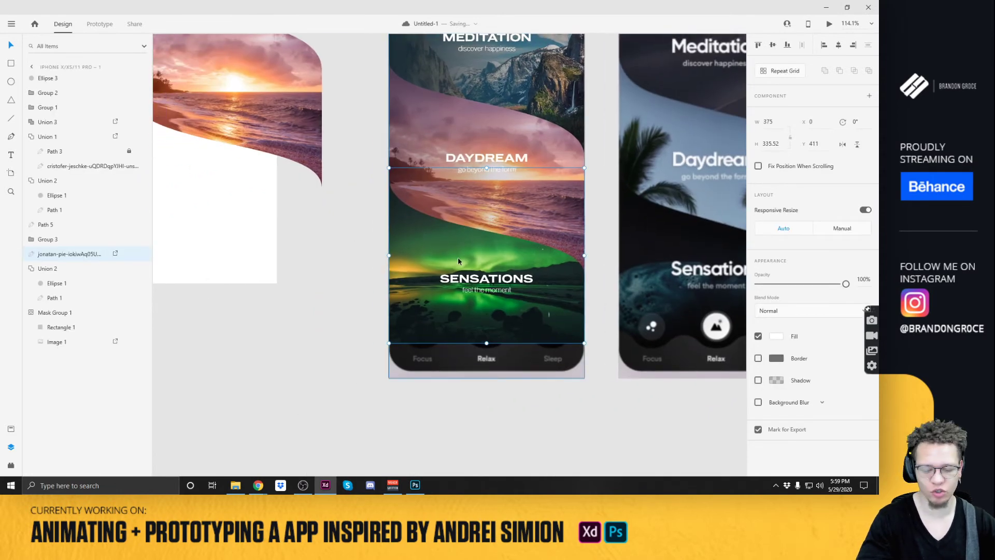
key("ctrl+v")
left_click_drag(412, 259, 166, 259)
scroll(355, 280, "left", 3)
scroll(355, 280, "left", 3)
scroll(452, 315, "up", 2)
scroll(604, 284, "right", 3)
scroll(604, 284, "down", 1)
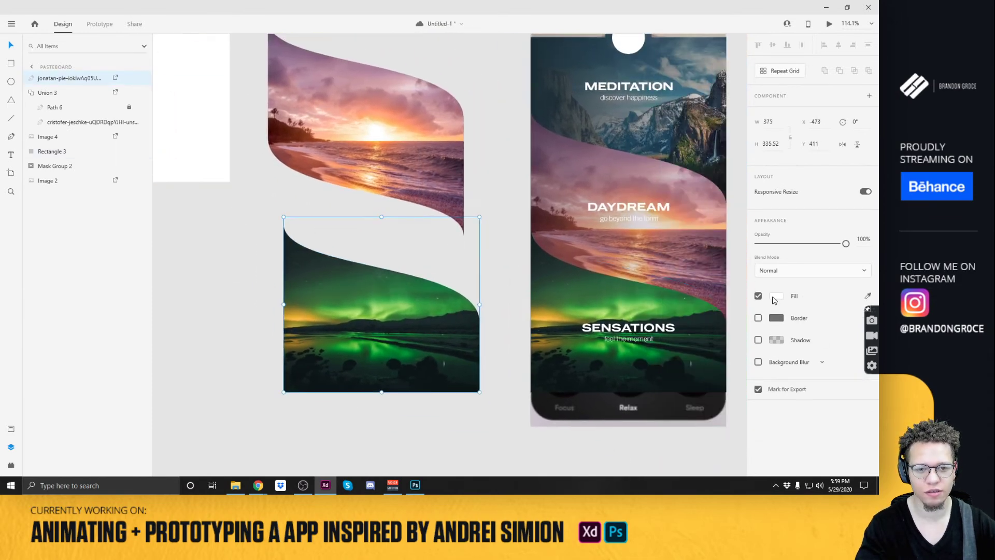
Change the copied shape's fill to a linear gradient with stops sampled from the design, #182525 and #2D4238.
left_click(776, 296)
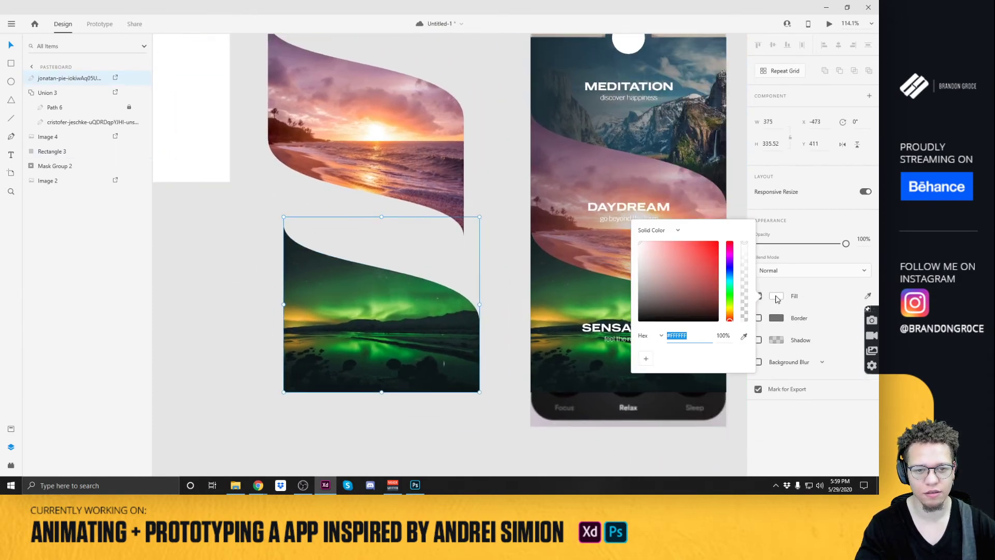
left_click(668, 234)
left_click(665, 248)
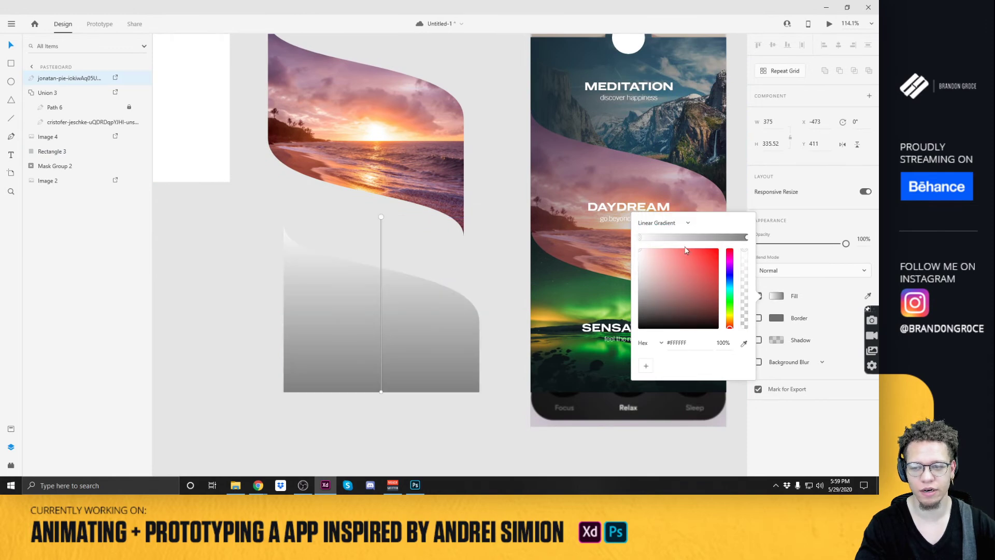
left_click(744, 344)
left_click(533, 254)
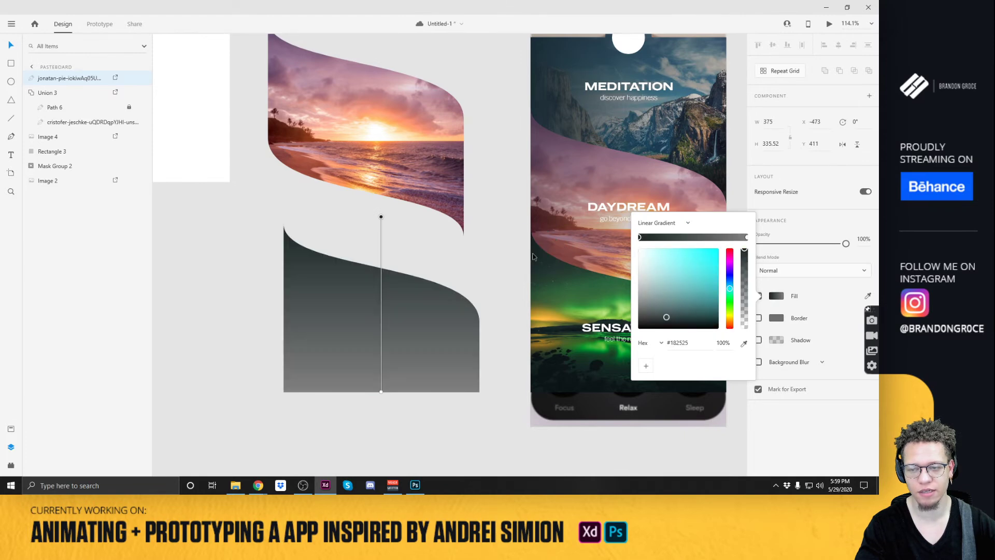
left_click(746, 238)
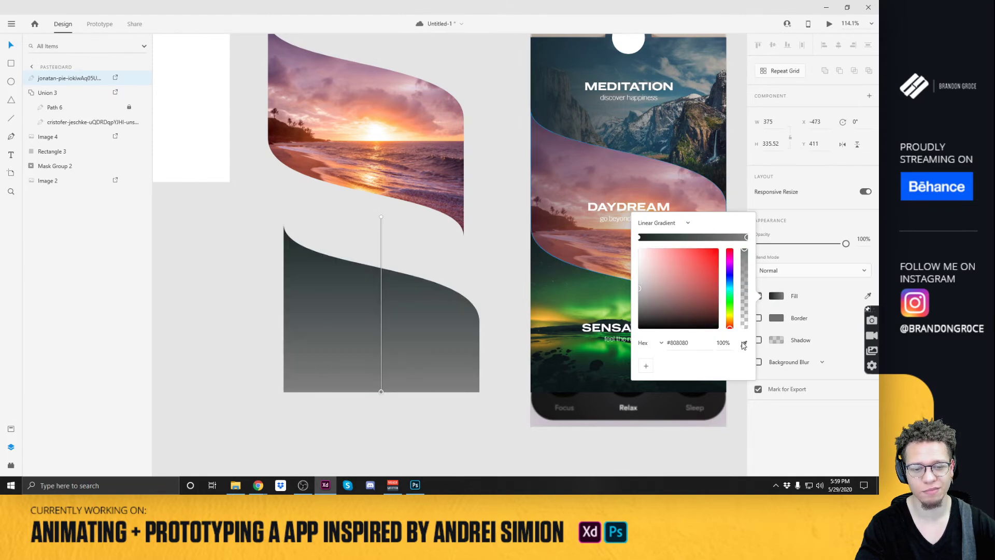
left_click(556, 273)
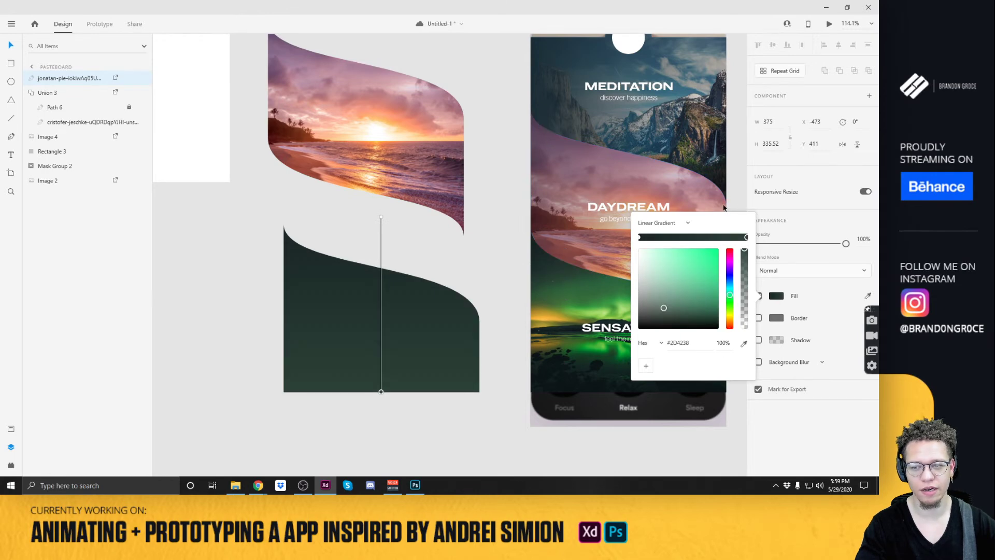
Run the gradient diagonally from the shape's upper-left edge to its lower-right corner.
left_click_drag(381, 218, 286, 241)
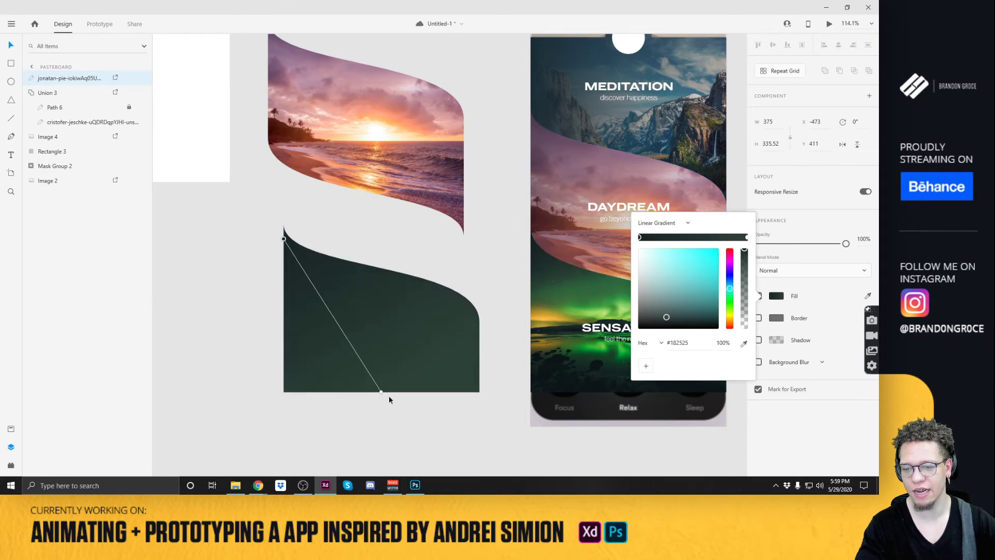
left_click_drag(380, 389, 395, 383)
left_click_drag(473, 348, 479, 393)
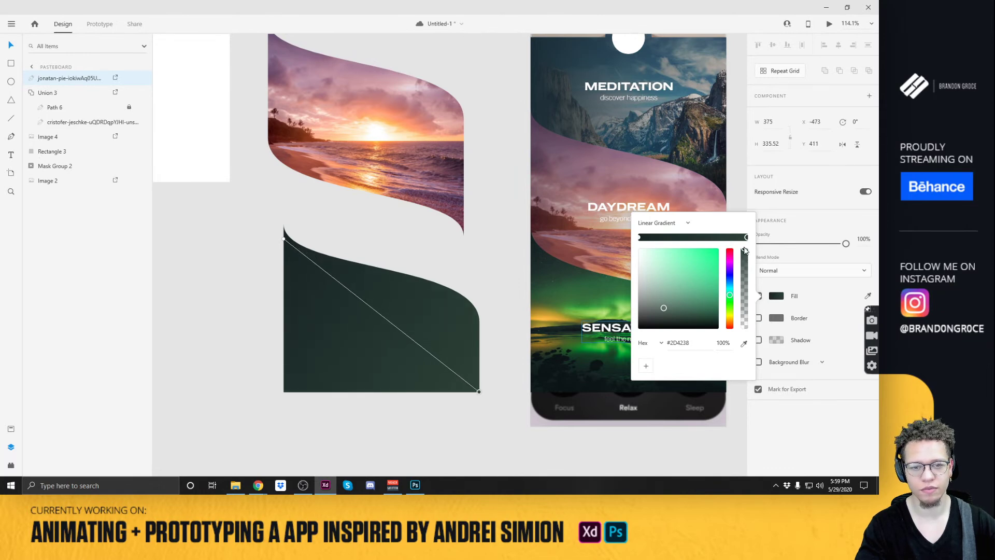
Make the #2D4238 gradient stop fully transparent and place the shape over the Sensations section at X 0, Y 411.
left_click_drag(745, 254, 742, 356)
left_click(484, 252)
left_click_drag(408, 309, 624, 319)
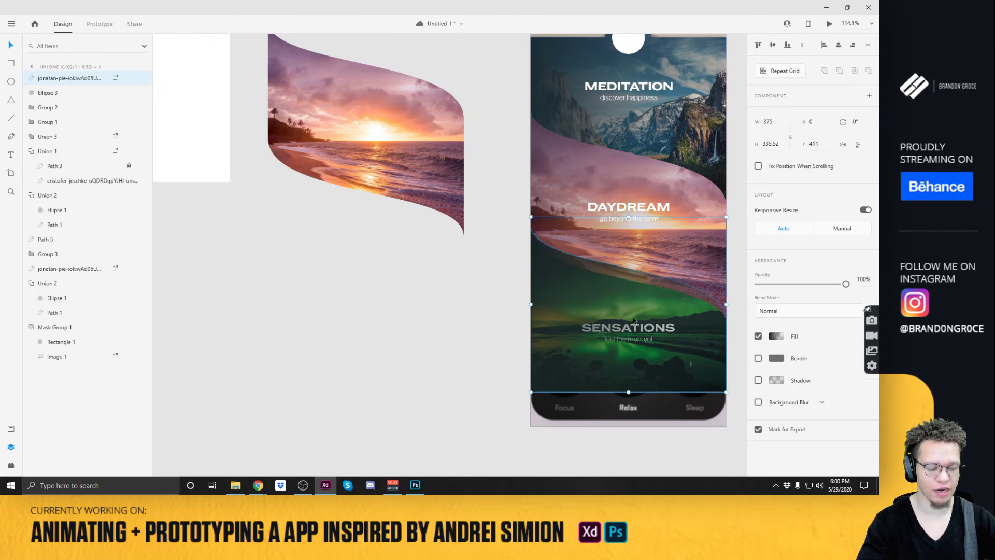
Send the green aurora image shape backward in the layer stack until it sits behind the Sensations text group.
key("ctrl+bracketleft")
key("ctrl+bracketleft")
key("ctrl+bracketleft")
key("ctrl+bracketleft")
key("ctrl+bracketleft")
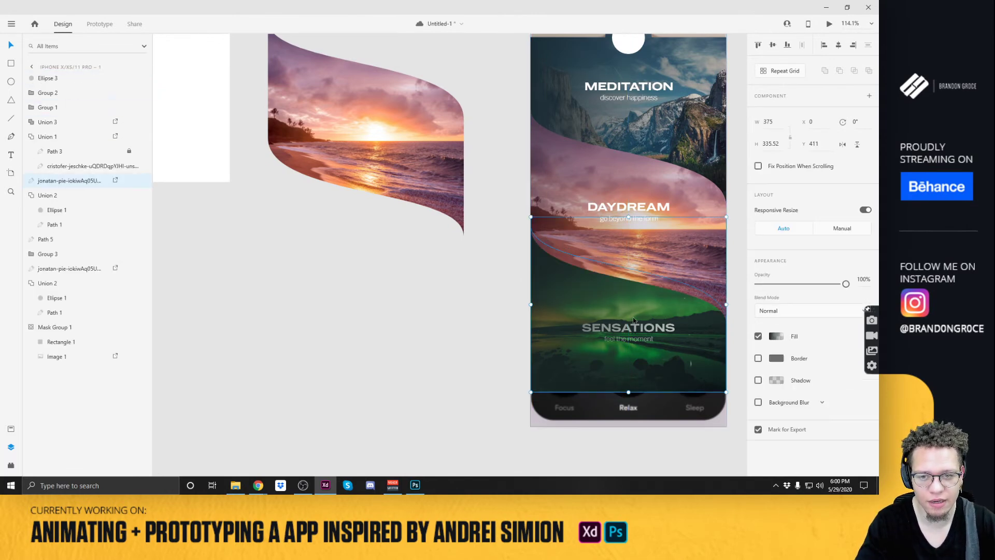
key("ctrl+bracketleft")
key("ctrl+bracketleft")
key("ctrl+bracketleft")
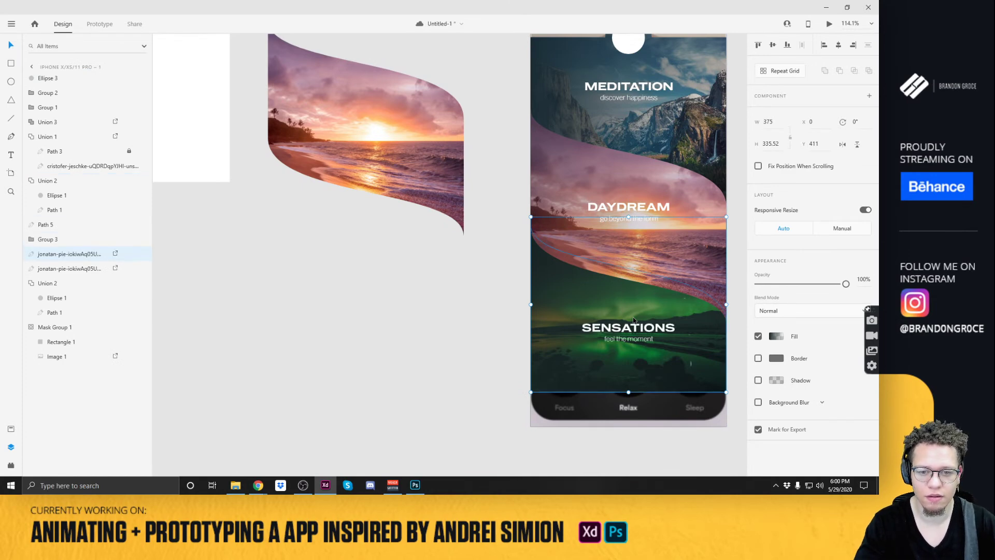
left_click(429, 338)
Compare the three wavy image sections of the phone design with the reference mockup.
scroll(433, 346, "down", 2)
scroll(433, 346, "right", 3)
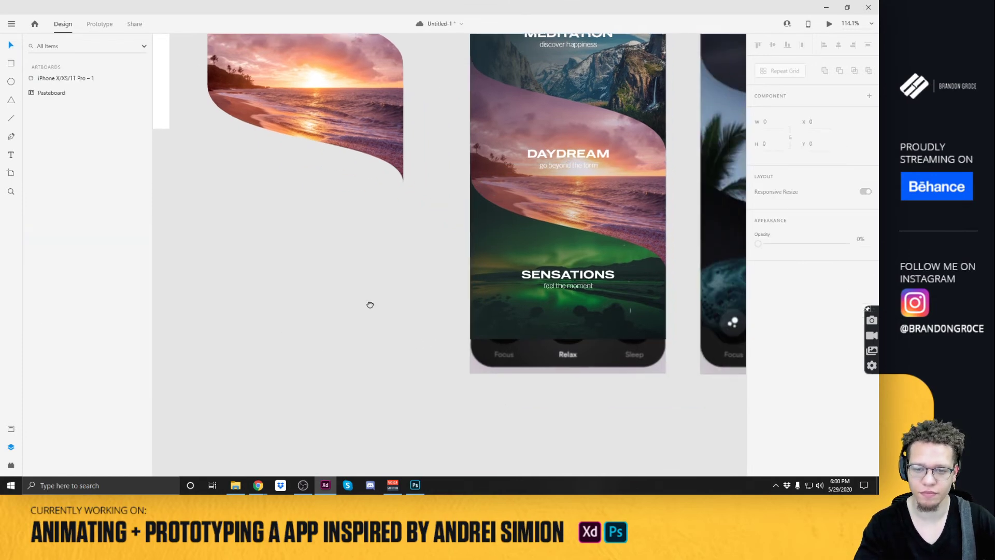
left_click(604, 304)
scroll(604, 304, "up", 3)
scroll(604, 304, "right", 2)
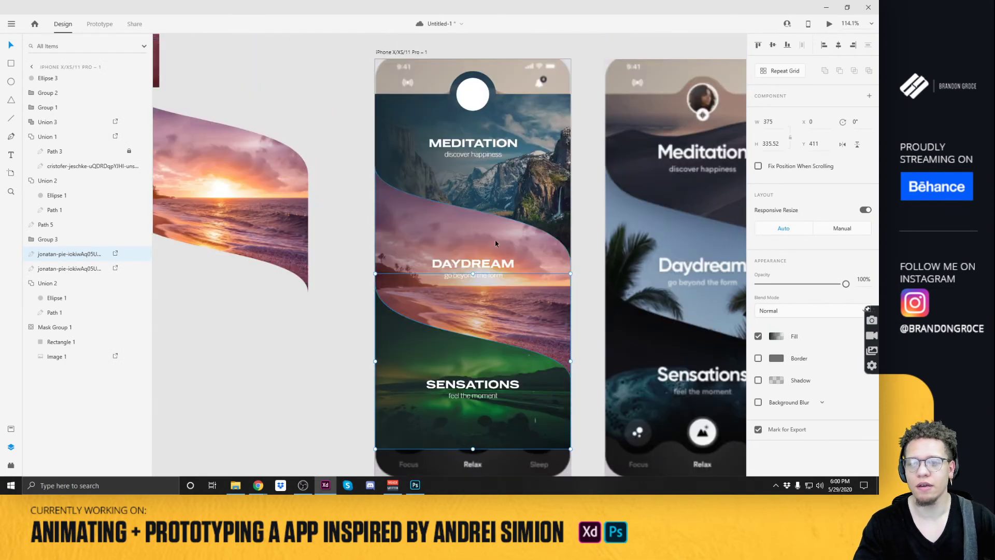
scroll(568, 269, "down", 2)
scroll(568, 269, "right", 4)
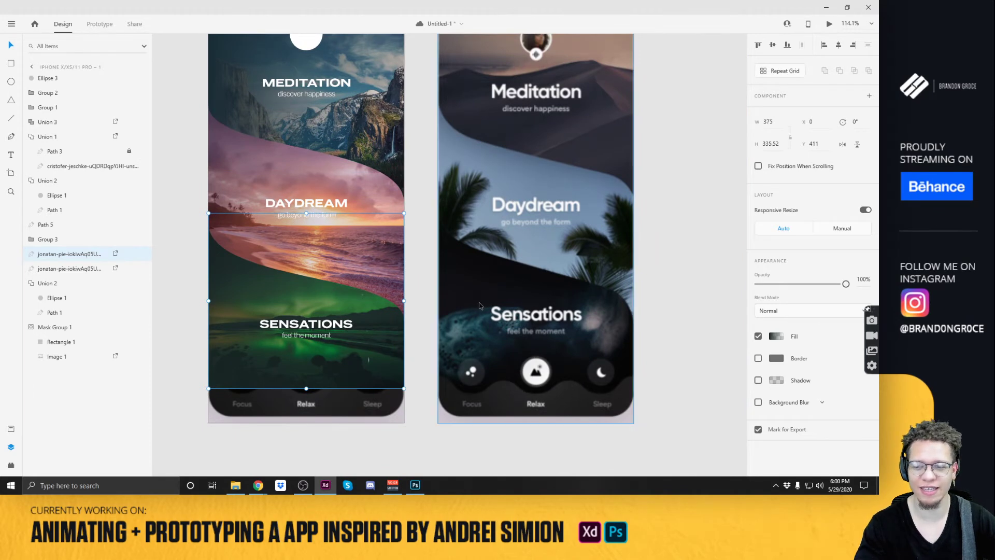
Move the reference phone mockup farther from the design artboard to leave space between them.
scroll(480, 306, "up", 3)
scroll(479, 305, "left", 3)
left_click_drag(545, 252, 231, 123)
left_click_drag(312, 158, 594, 164)
scroll(434, 172, "down", 3)
scroll(434, 175, "down", 1)
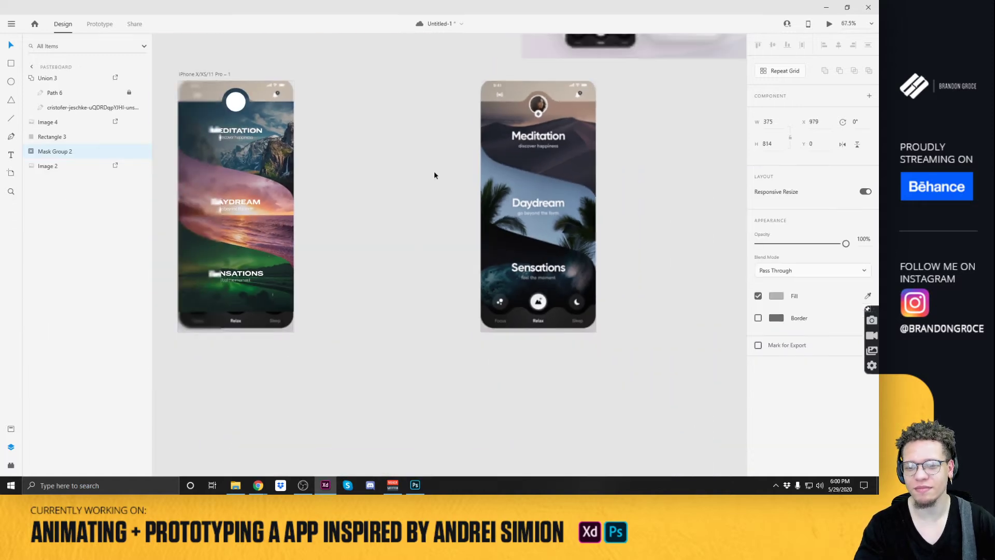
Add a blank iPhone X artboard beside the first one and place the reference mockup on it.
left_click_drag(211, 75, 376, 63)
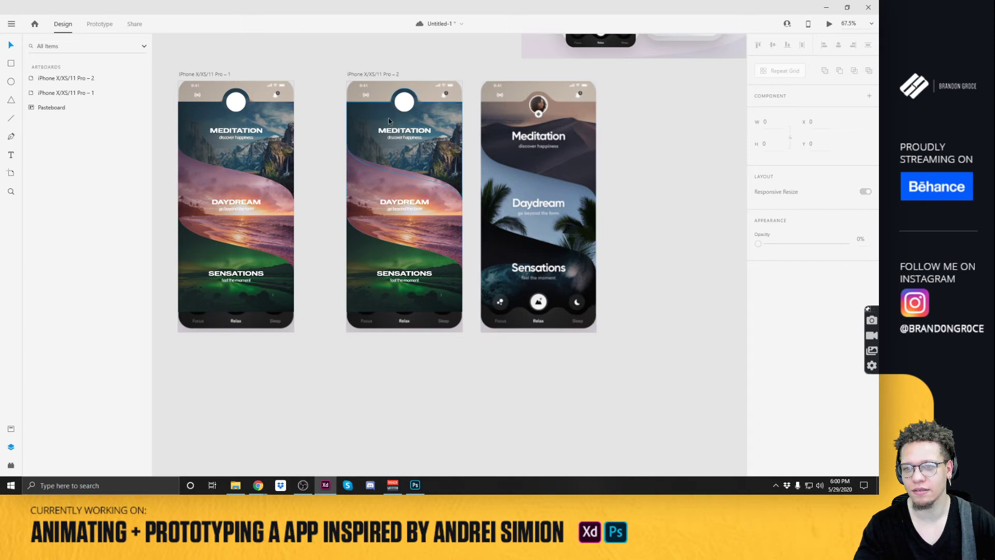
key("ctrl+z")
key("a")
left_click(355, 103)
key("v")
left_click_drag(555, 179, 388, 180)
key("Escape")
Save the document.
scroll(347, 306, "up", 4)
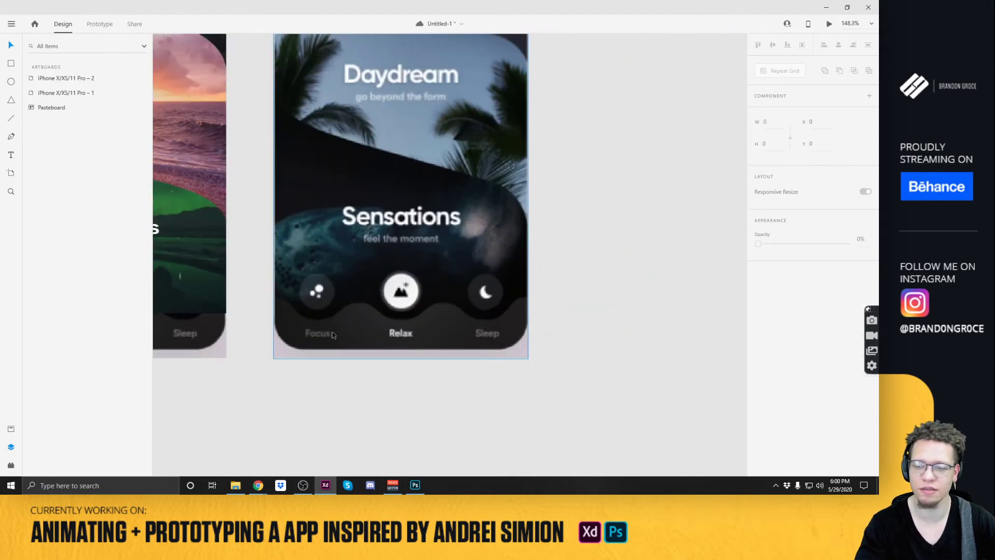
scroll(326, 361, "up", 3)
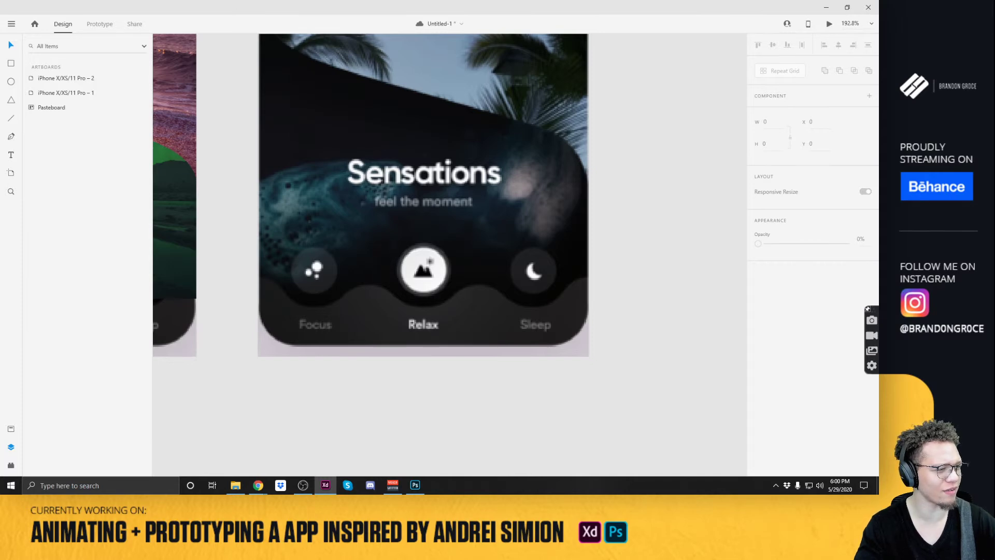
key("ctrl+s")
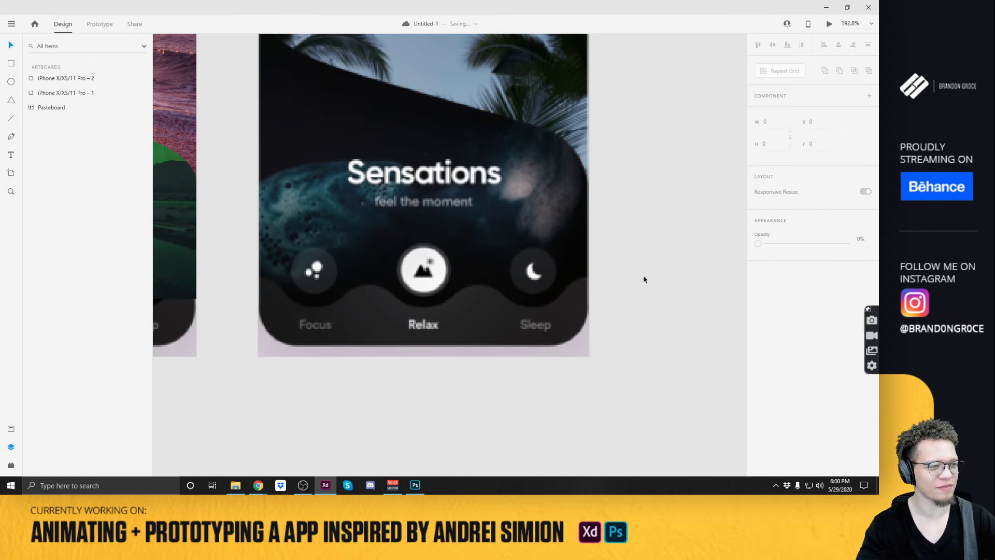
Draw a white circle of about 96 px over the mockup's lower-left corner and remove its border.
left_click_drag(522, 359, 583, 396)
key("e")
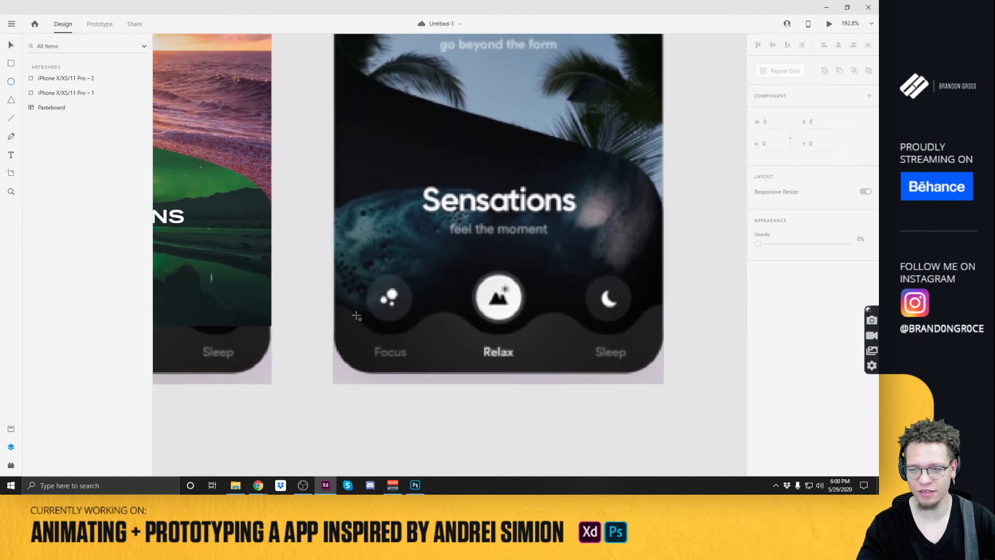
left_click_drag(326, 301, 411, 386)
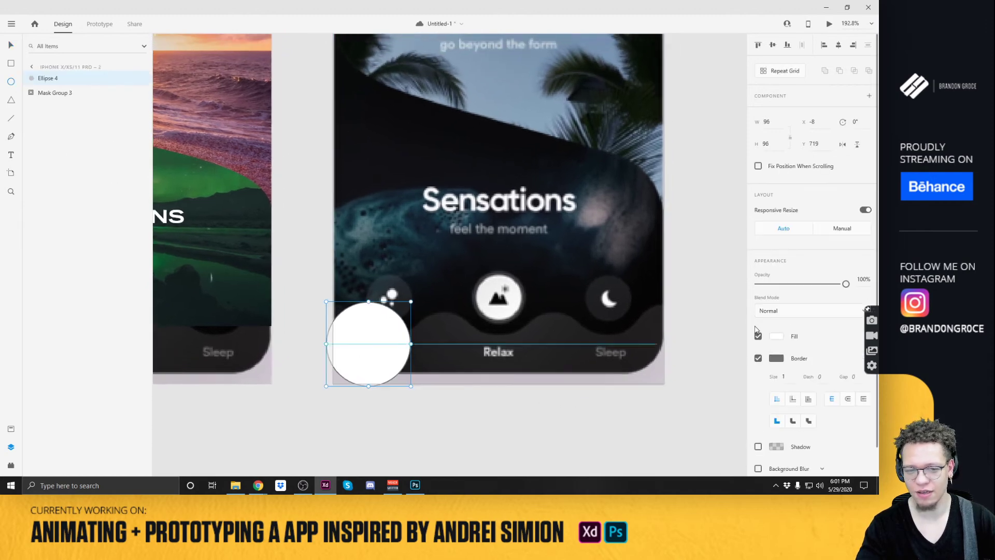
left_click(757, 358)
Duplicate the white circle into a row of four across the mockup's bottom navigation bar.
key("v")
left_click_drag(352, 347, 665, 356)
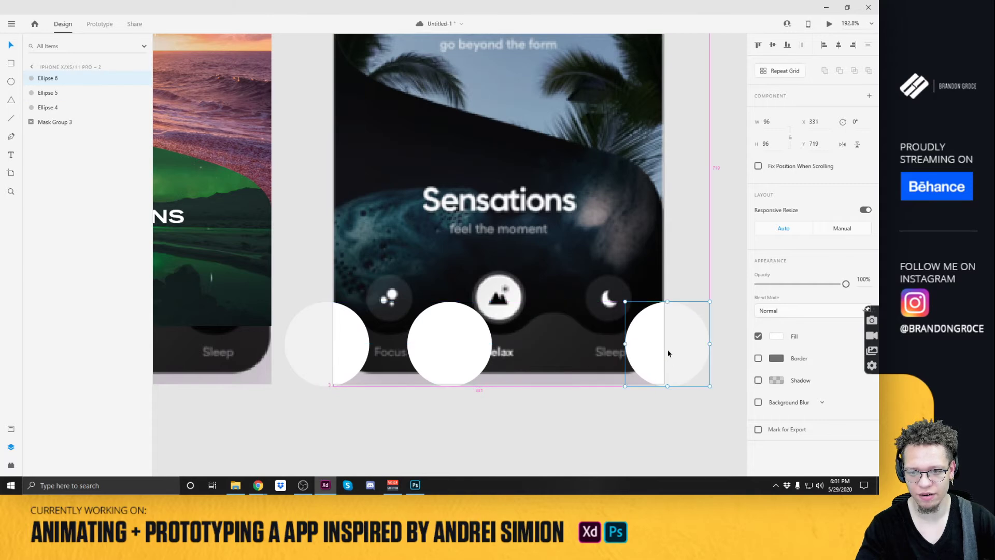
left_click_drag(432, 338, 547, 347)
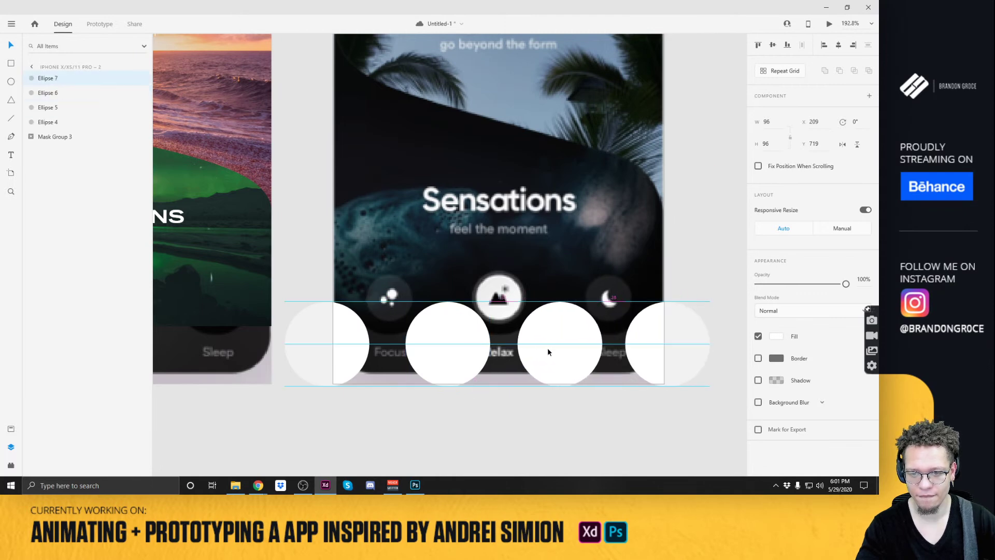
Distribute the four circles along the navigation bar with equal horizontal spacing.
mouse_move(456, 352)
left_mouse_down()
mouse_move(474, 353)
mouse_move(441, 353)
left_mouse_up()
left_click(331, 345, "shift")
left_click(560, 346, "shift")
left_click(633, 344, "shift")
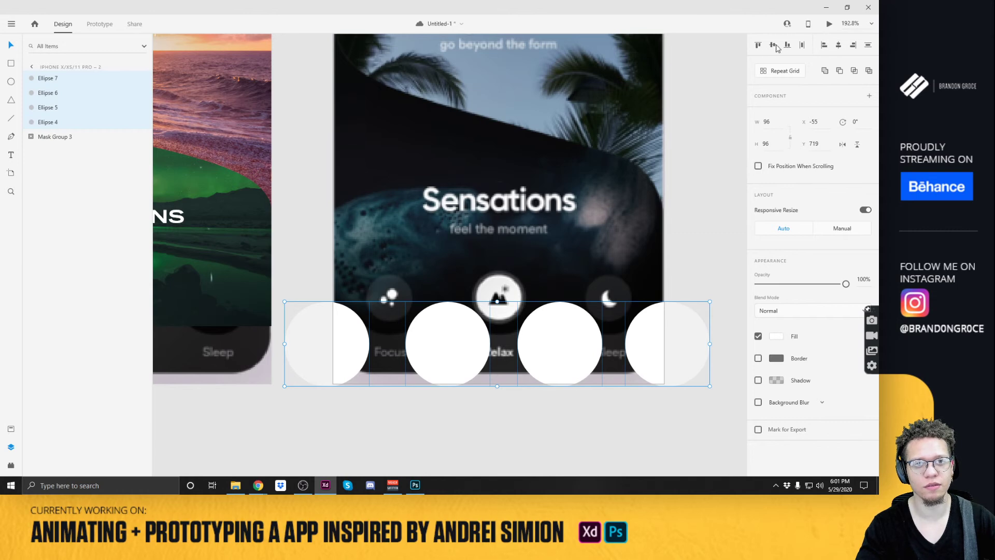
left_click(802, 45)
left_click(694, 179)
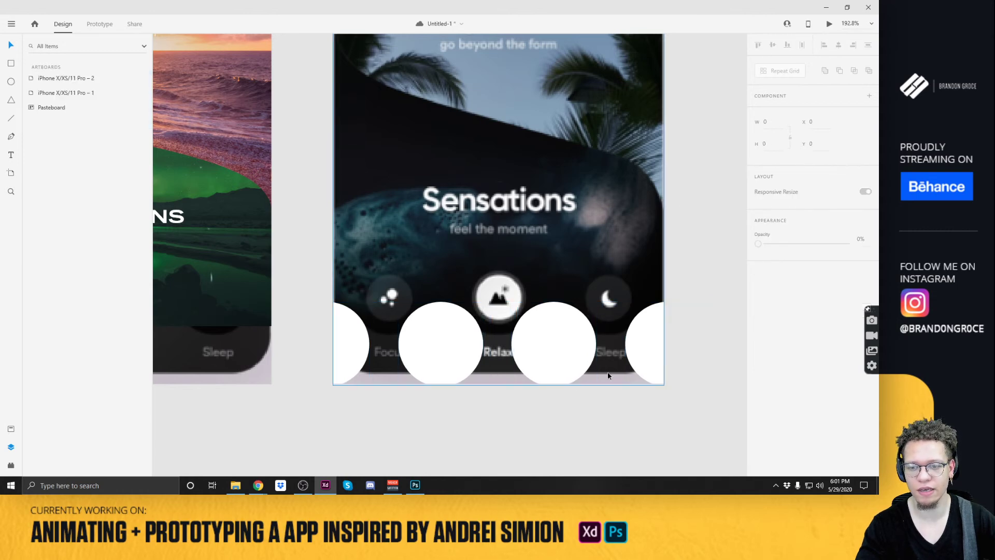
Add three copies of the circle in a raised row over the Focus, Relax and Sleep icons.
left_click(555, 341)
left_click(653, 344)
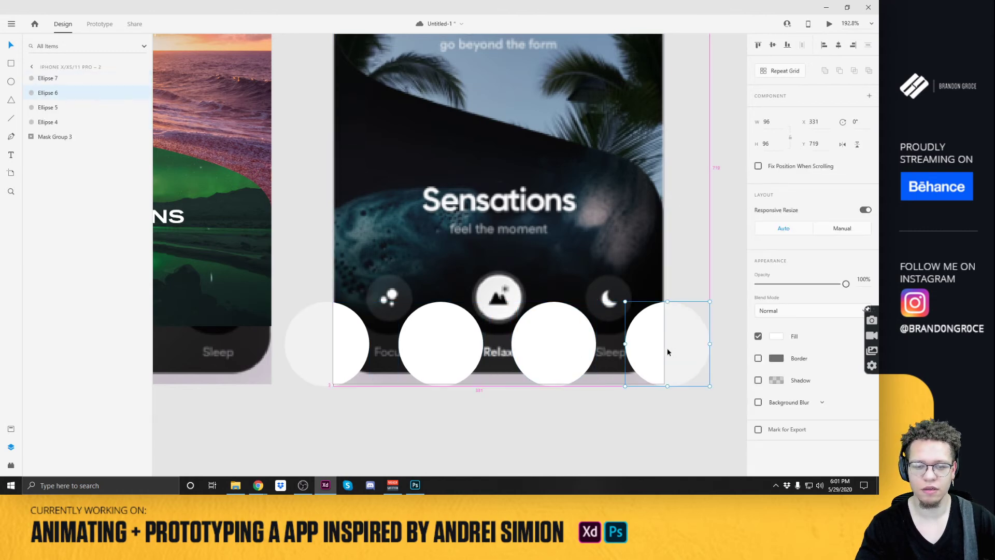
left_click_drag(664, 346, 418, 284)
left_click(500, 284)
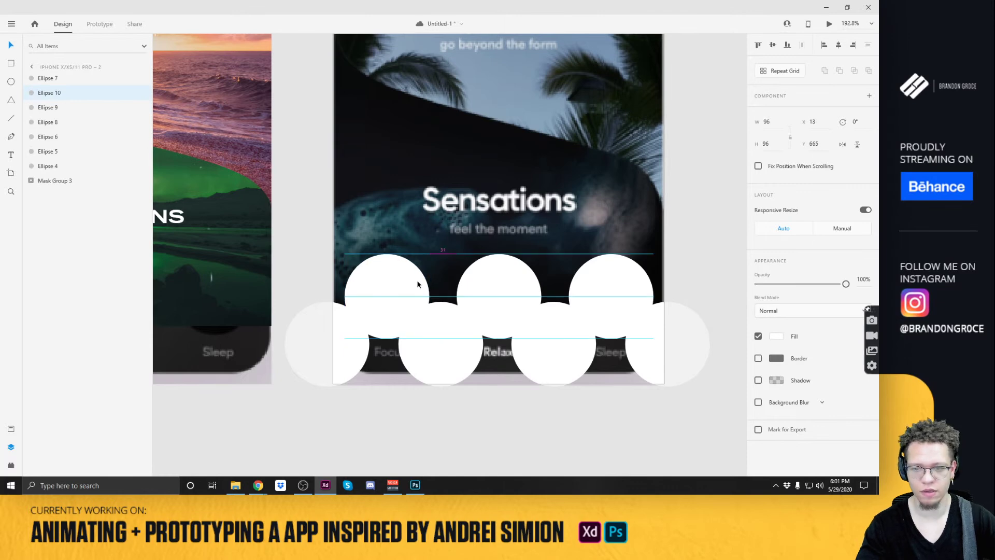
Try combining all seven circles with the Intersect, Subtract and Add Boolean operations in turn.
left_click(331, 326)
left_click(400, 311, "shift")
left_click(446, 358, "shift")
left_click(493, 280, "shift")
left_click(549, 362, "shift")
left_click(607, 298, "shift")
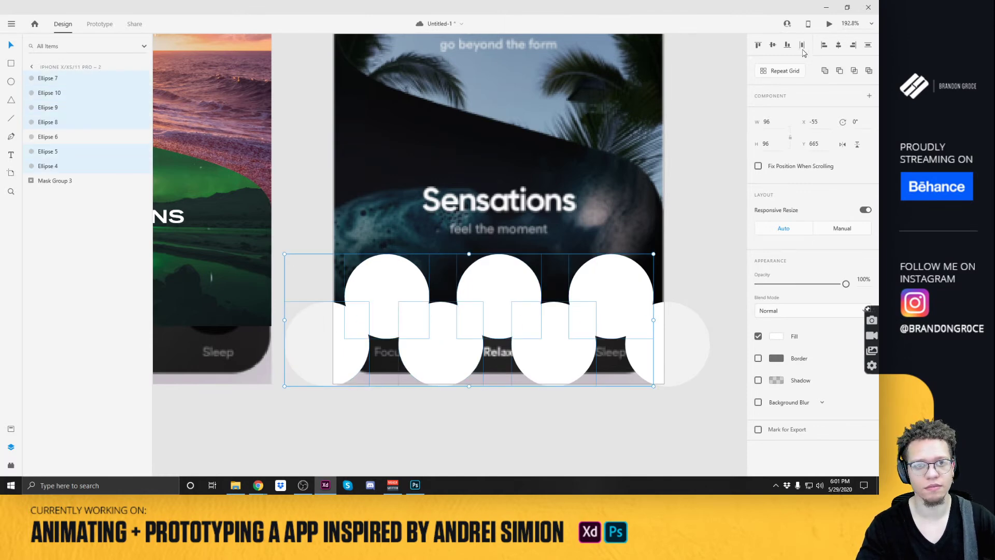
left_click(676, 331, "shift")
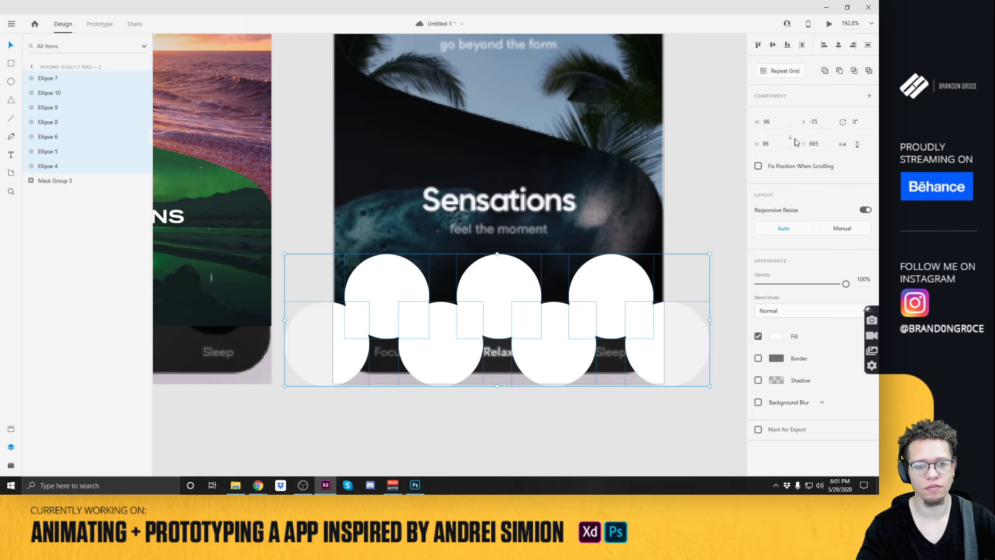
left_click(854, 71)
key("ctrl+z")
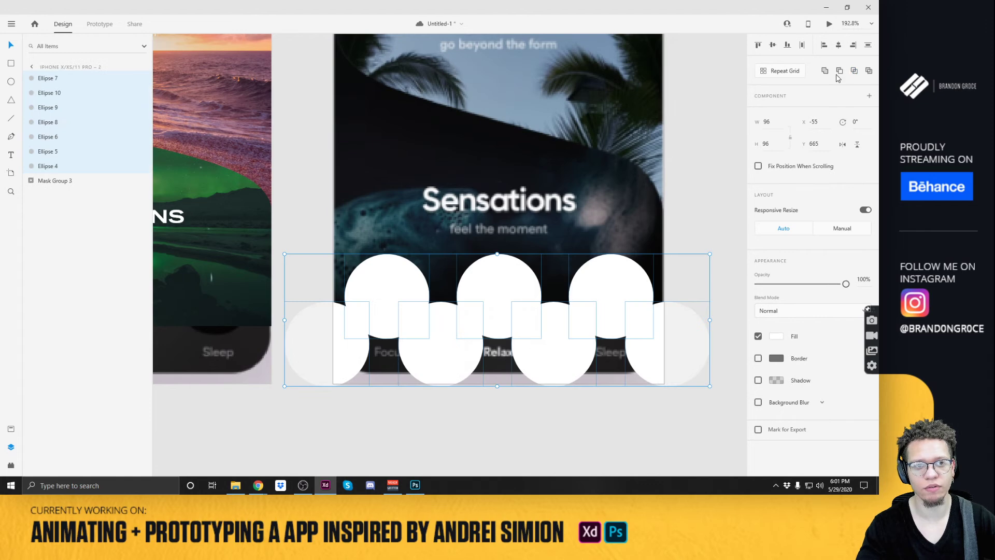
left_click(840, 72)
key("ctrl+z")
left_click(825, 72)
key("ctrl+z")
Undo the circle copies placed over the Focus and Relax icons.
key("ctrl+z")
key("ctrl+z")
key("ctrl+z")
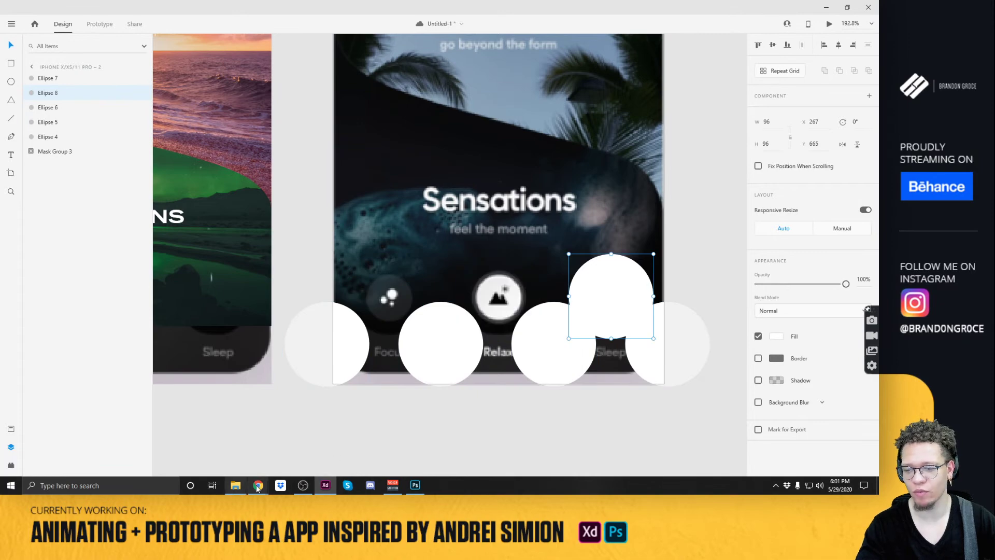
Switch to Chrome and open youtube.com in place of the blue Unsplash image page.
mouse_move(258, 485)
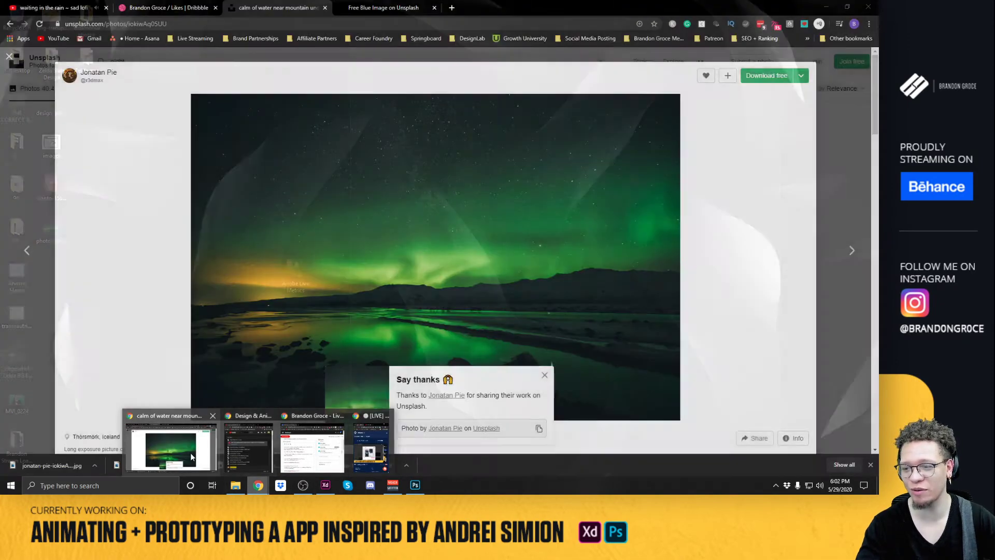
left_click(191, 452)
left_click(384, 8)
left_click(362, 24)
type("youtube.com")
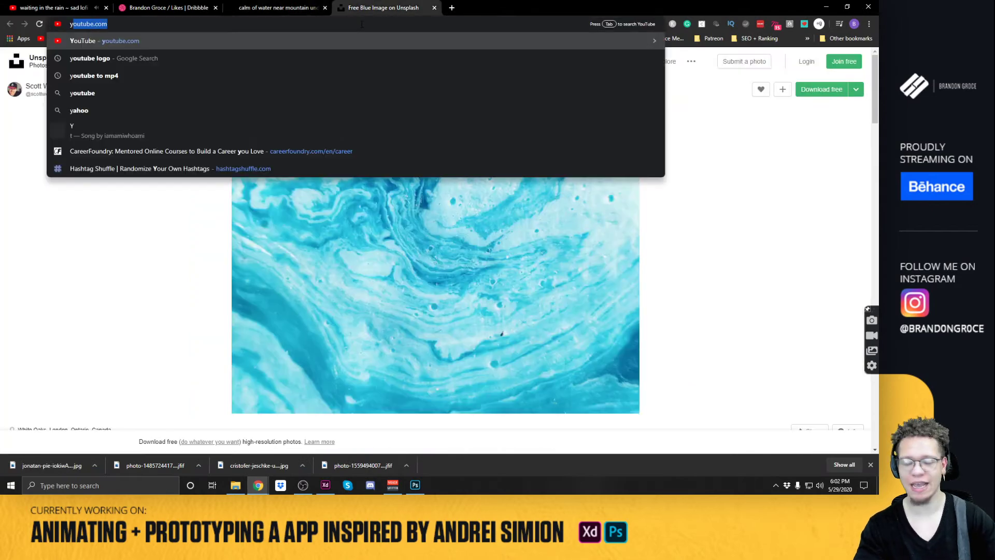
key("Return")
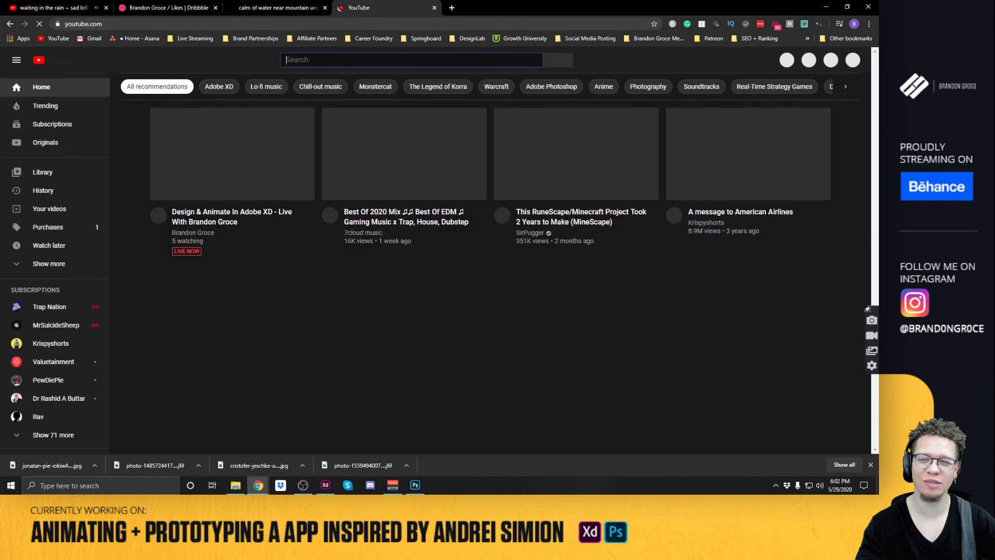
Search YouTube for "ui design wave" and check the Android Studio wave tutorial before returning to the results.
left_click(350, 60)
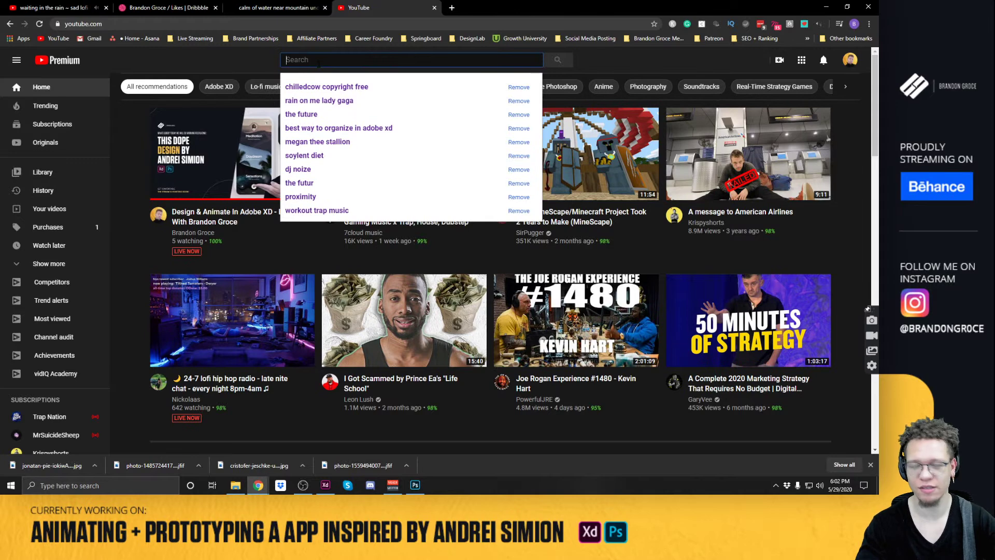
type("u")
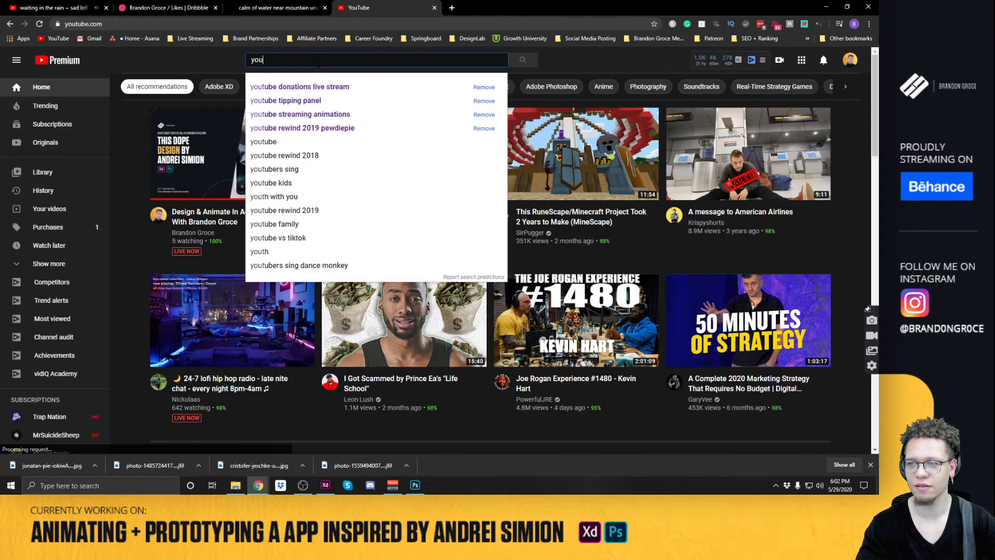
type("i design wave")
key("Return")
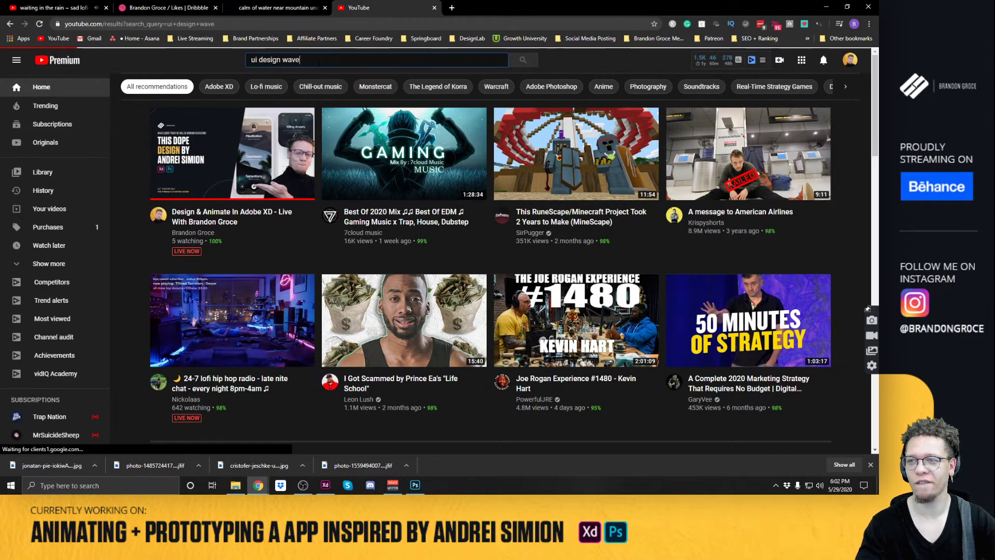
left_click(242, 144)
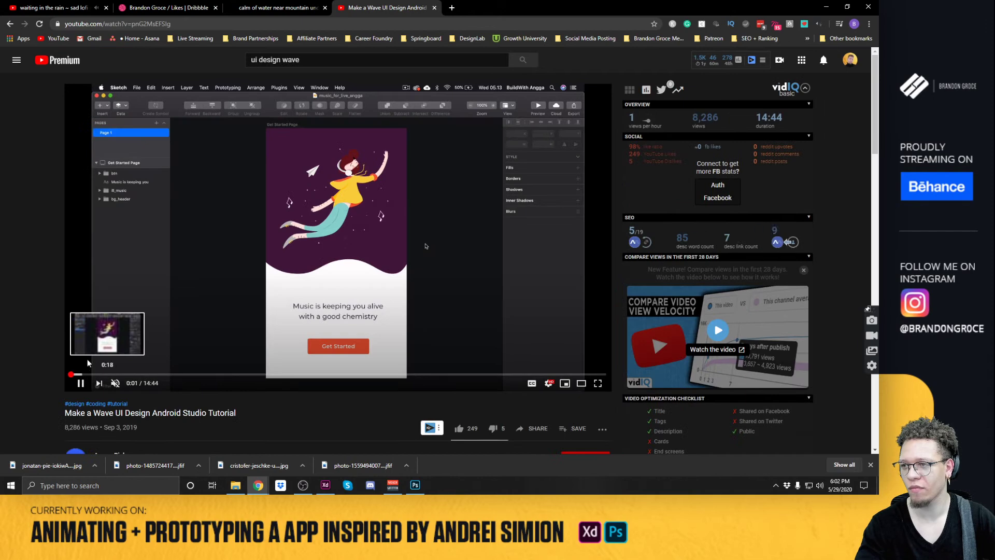
key("alt+Left")
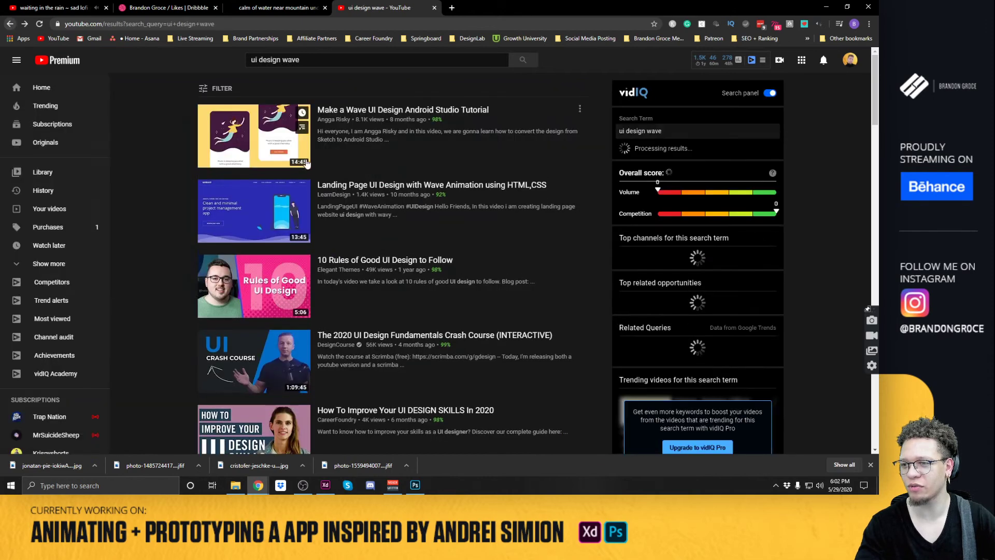
Refine the YouTube search to "ui design wave adobe xd".
left_click(319, 58)
left_click(319, 57)
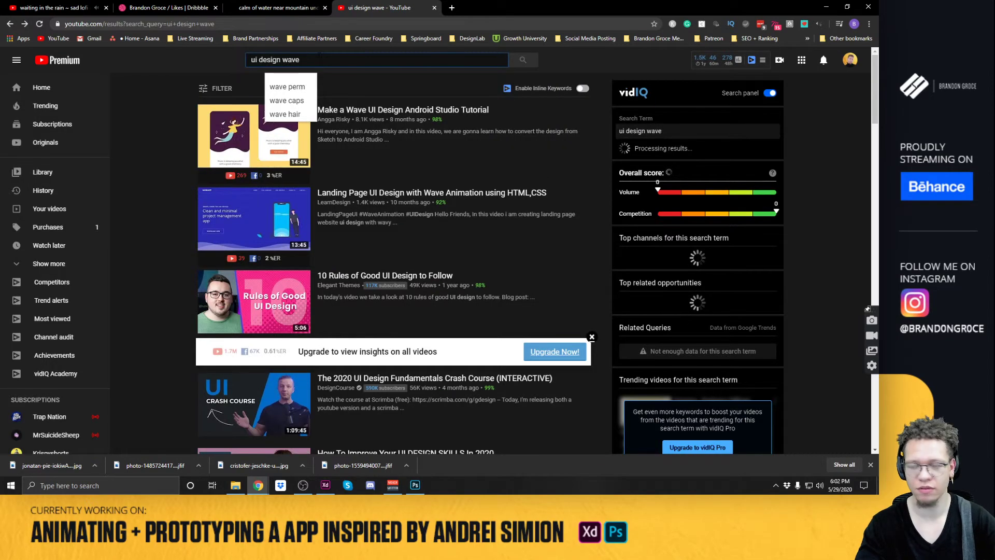
type("adobe xd")
key("Return")
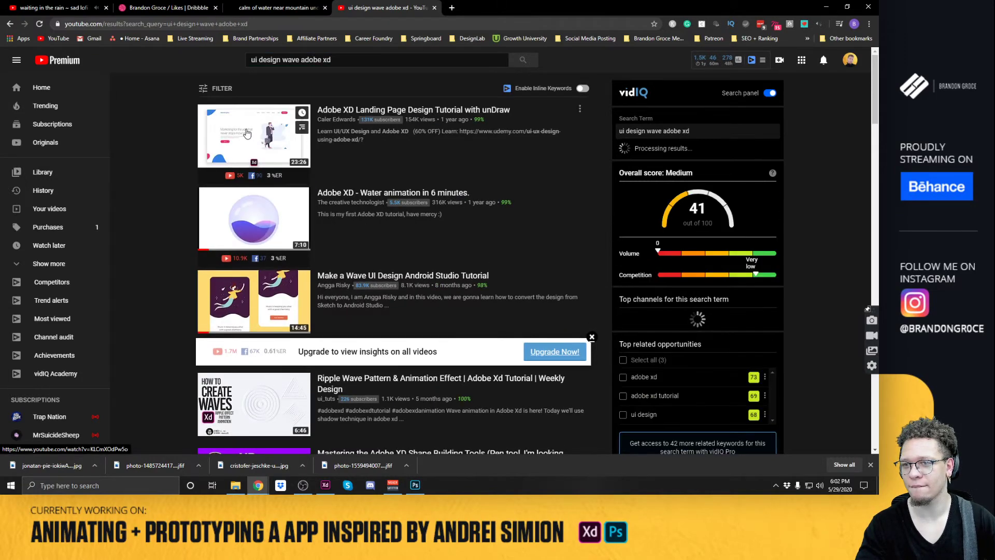
Open the video "Adobe XD - Water animation in 6 minutes." and skip ahead to the wave shape at about 1:35.
left_click(256, 239)
left_click(106, 373)
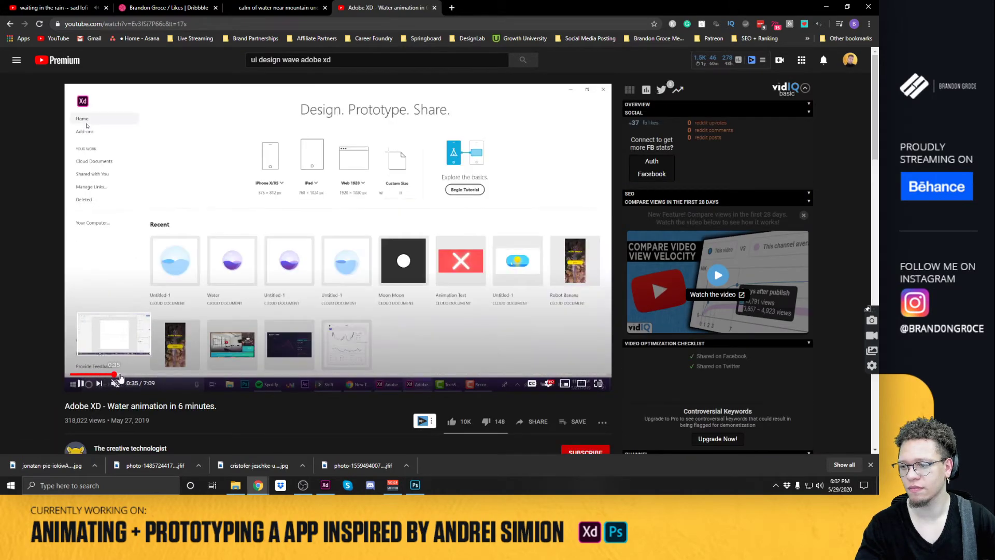
left_click(130, 374)
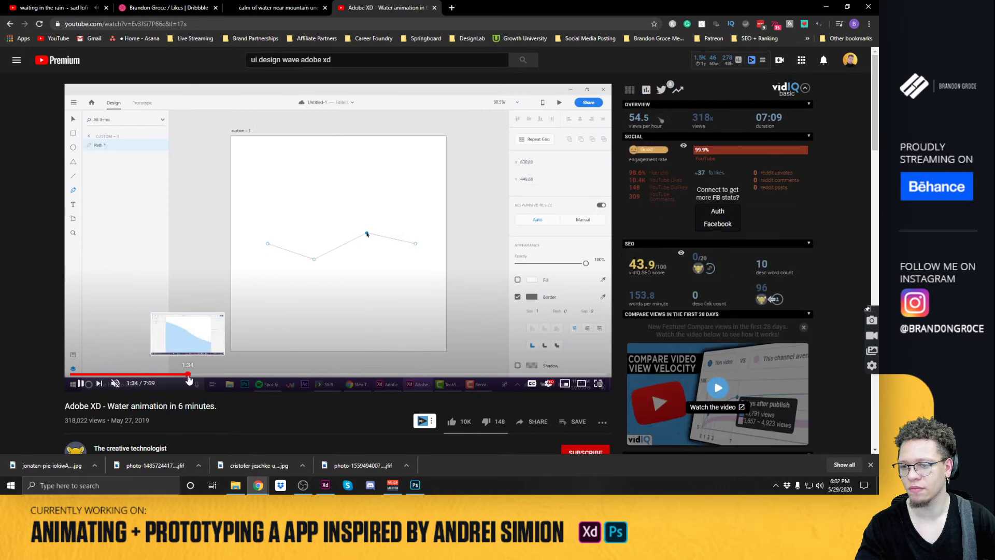
left_click(189, 374)
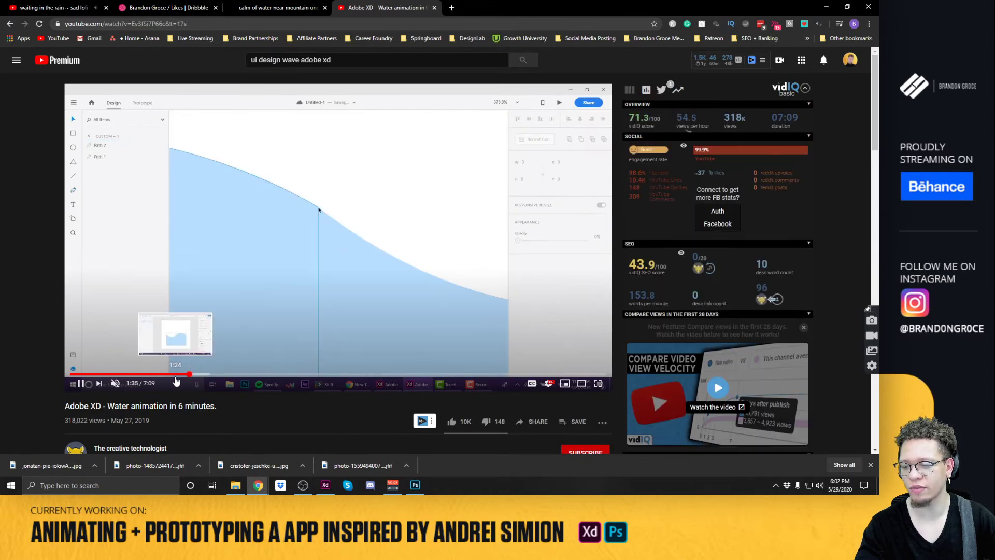
Rewind the tutorial to the wave shape at about 1:21, pause it, and switch back to Adobe XD.
left_click(171, 374)
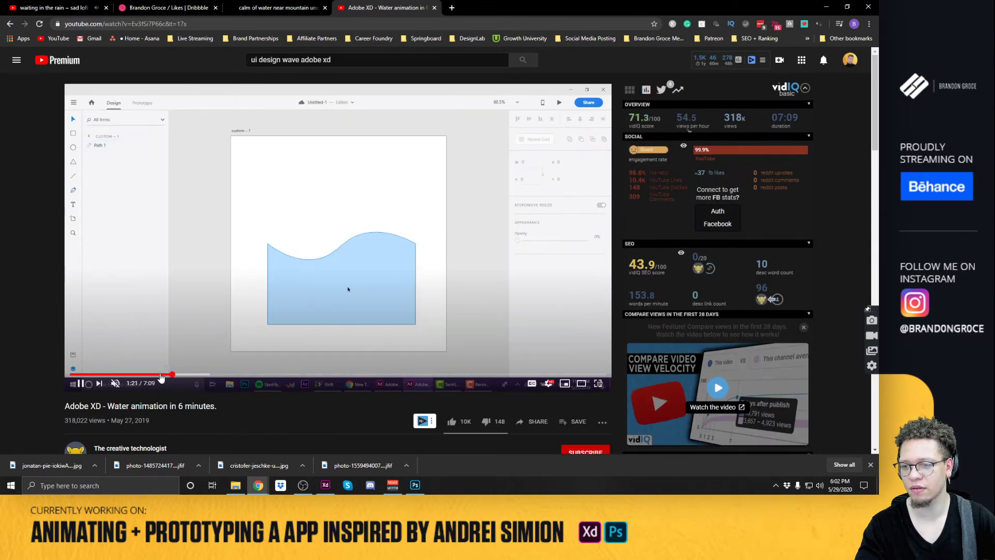
left_click(362, 228)
key("alt+Tab")
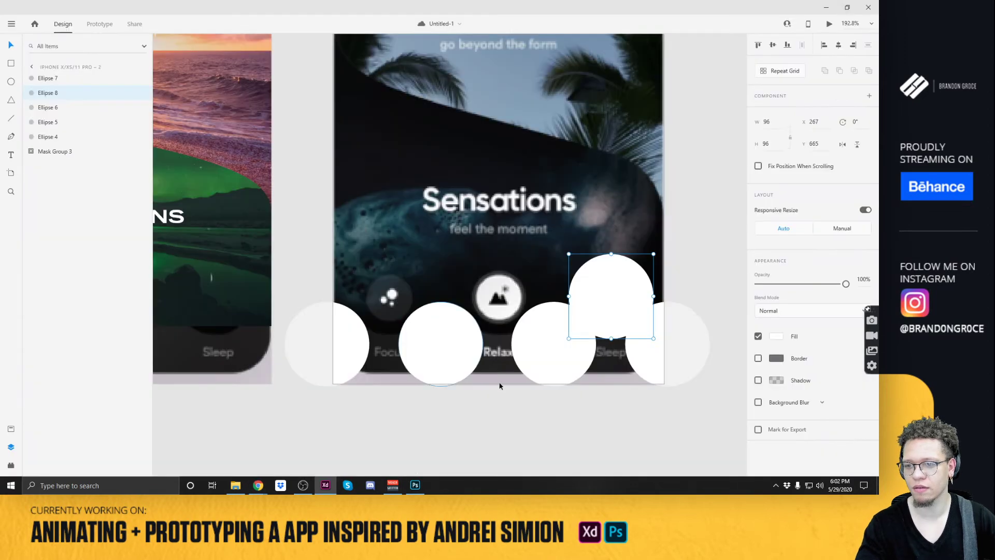
Delete all five white circles overlapping the bottom navigation area of the Sensations mockup.
left_click(563, 354)
left_click(632, 298, "shift")
left_click(673, 342, "shift")
left_click(428, 344, "shift")
left_click(344, 336, "shift")
key("Delete")
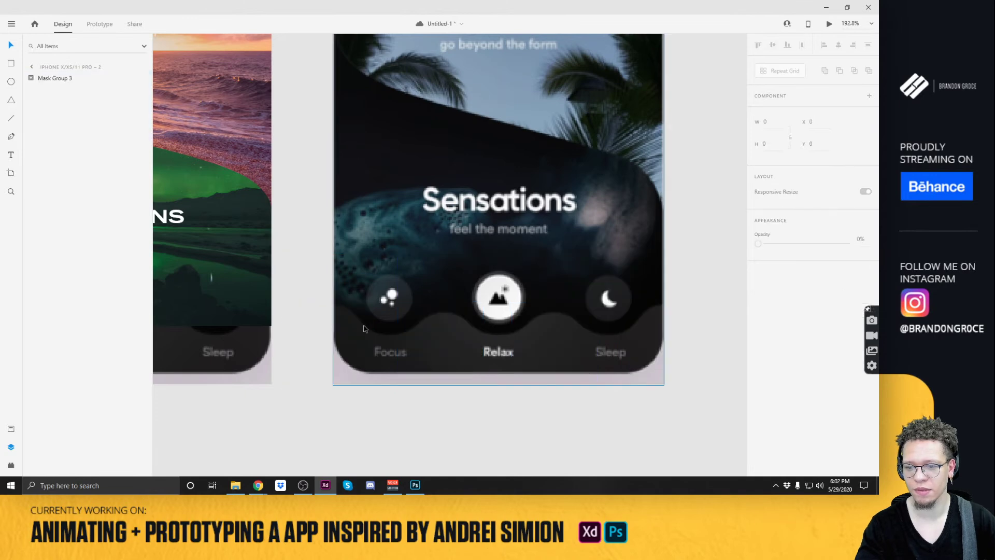
Draw a straight horizontal line about 373 wide across the artboard at the top of the wavy navigation bar with the Pen tool.
key("p")
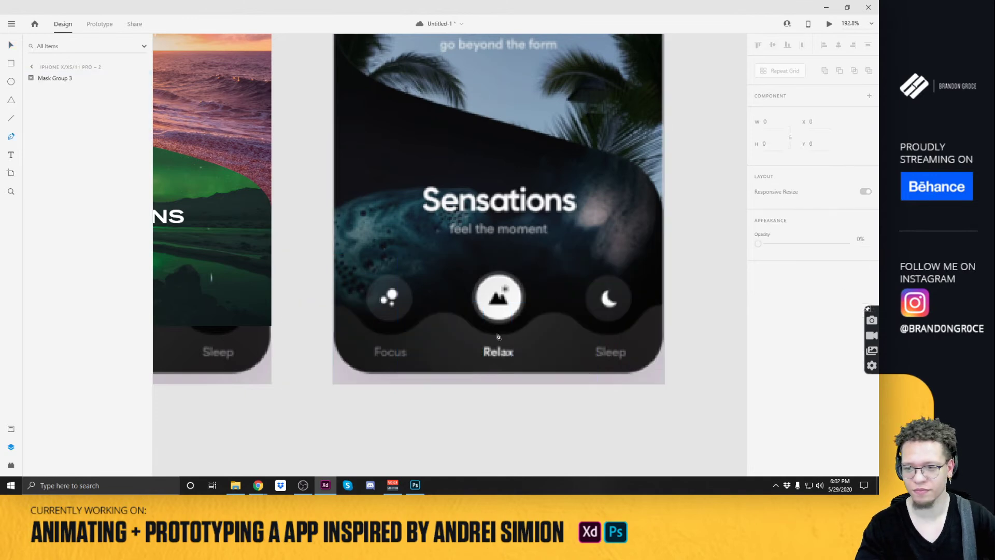
left_click(334, 314)
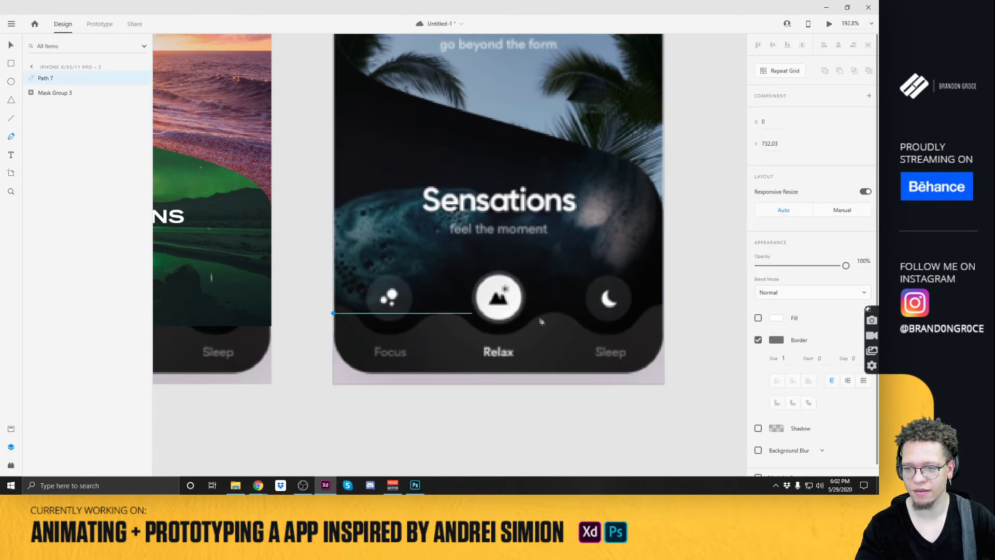
left_click(662, 313)
key("Escape")
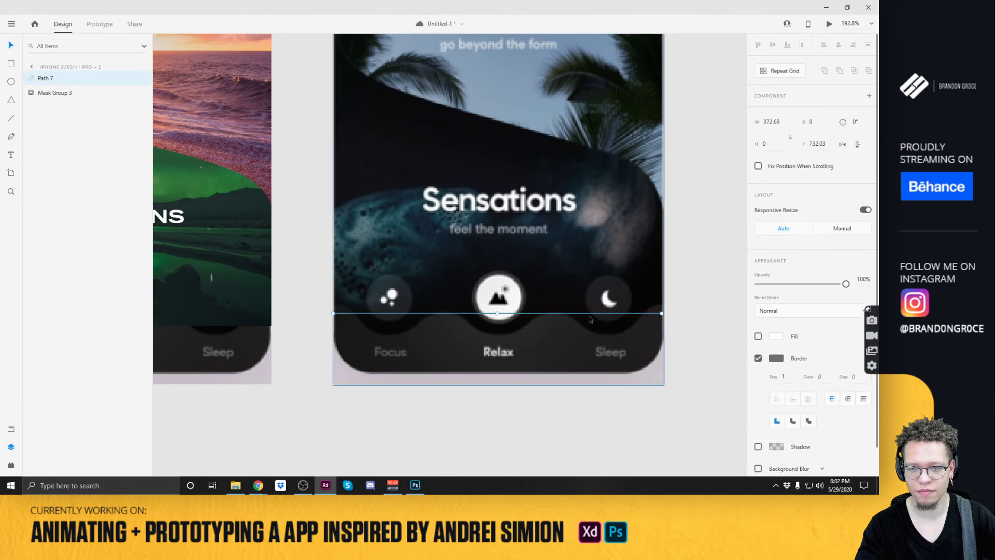
double_click(622, 314)
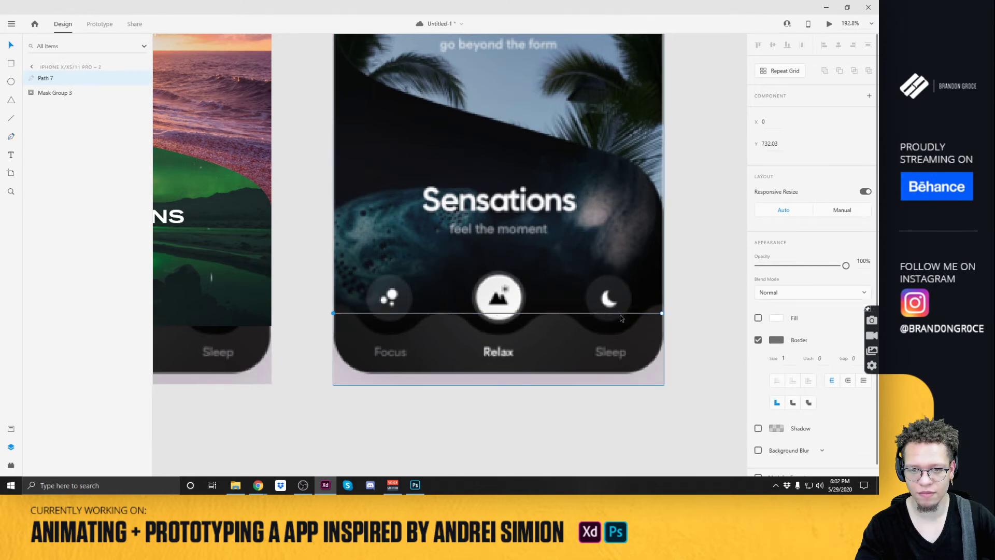
Draw a 375 by 153 rectangle across the bottom of the artboard and move it down to Y 744.
key("r")
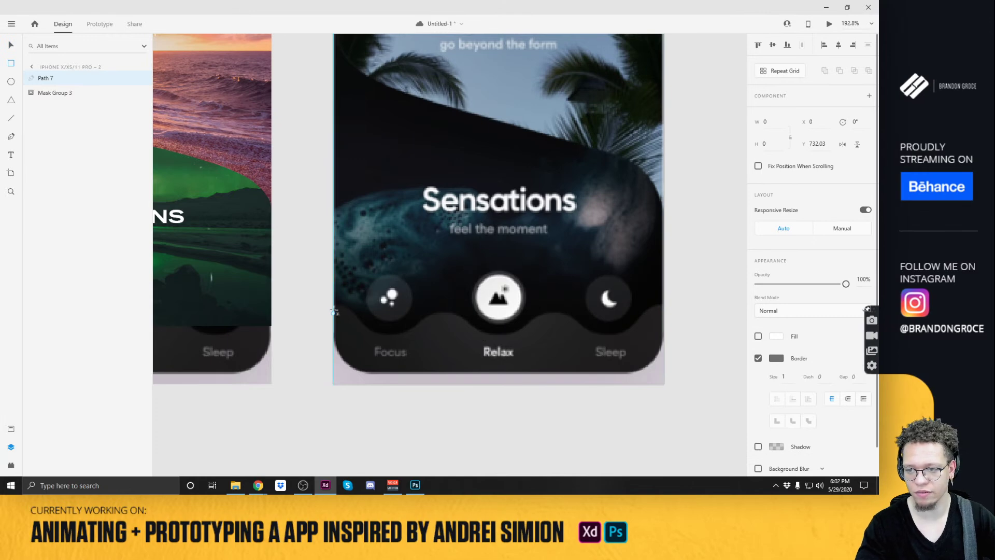
left_click_drag(333, 306, 665, 439)
key("v")
double_click(618, 316)
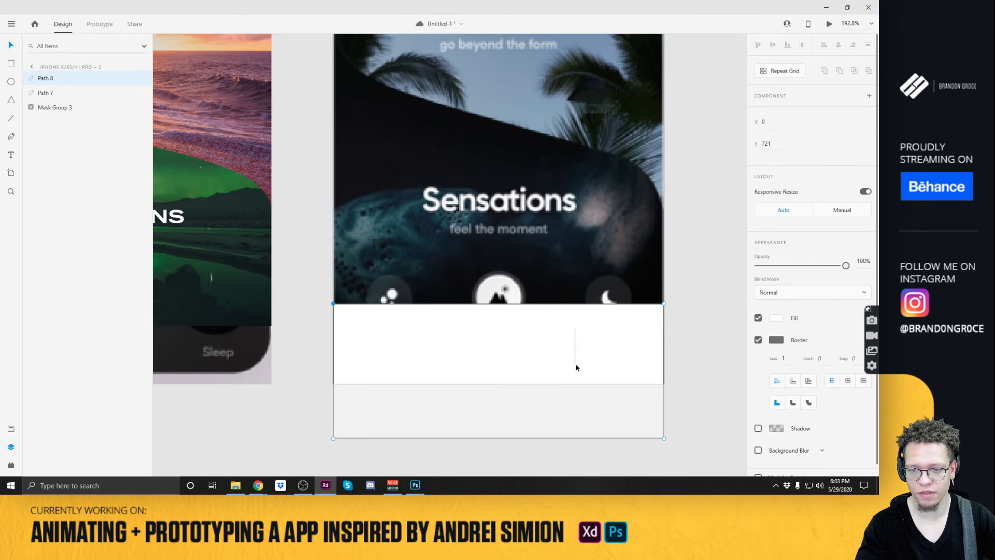
key("Escape")
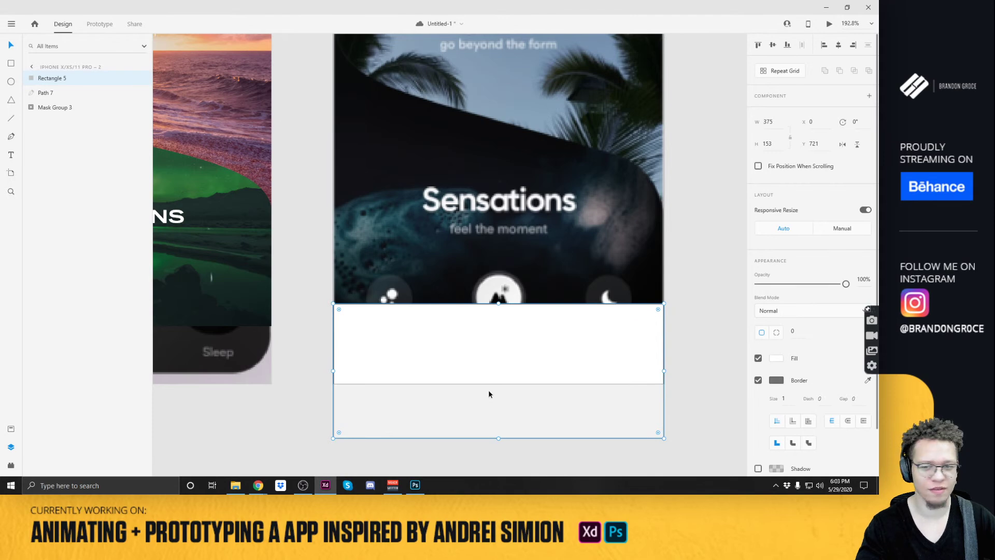
left_click_drag(506, 351, 509, 377)
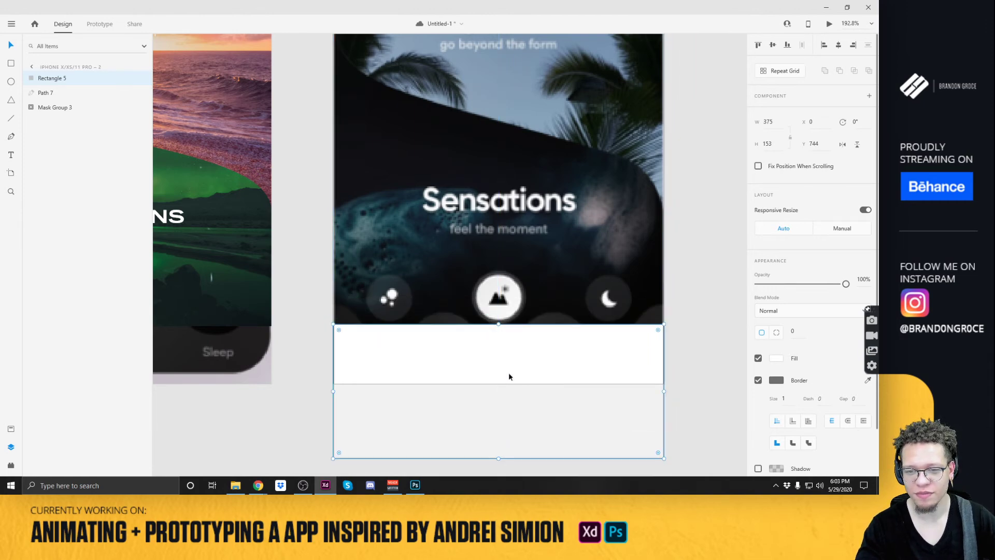
Convert the rectangle to an editable path and add five anchor points along its upper edge, aligned with the wave's peaks and valleys.
key("ctrl+8")
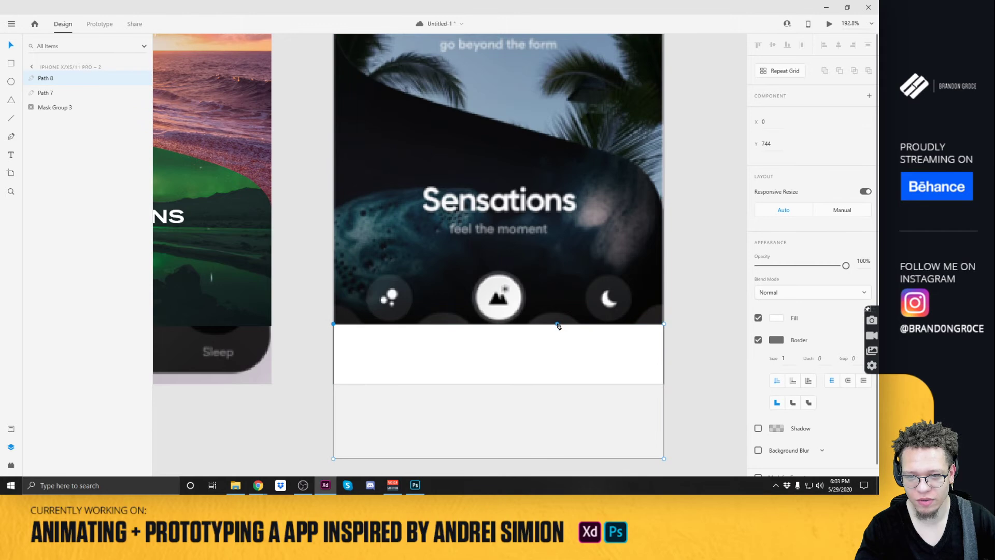
left_click(553, 324)
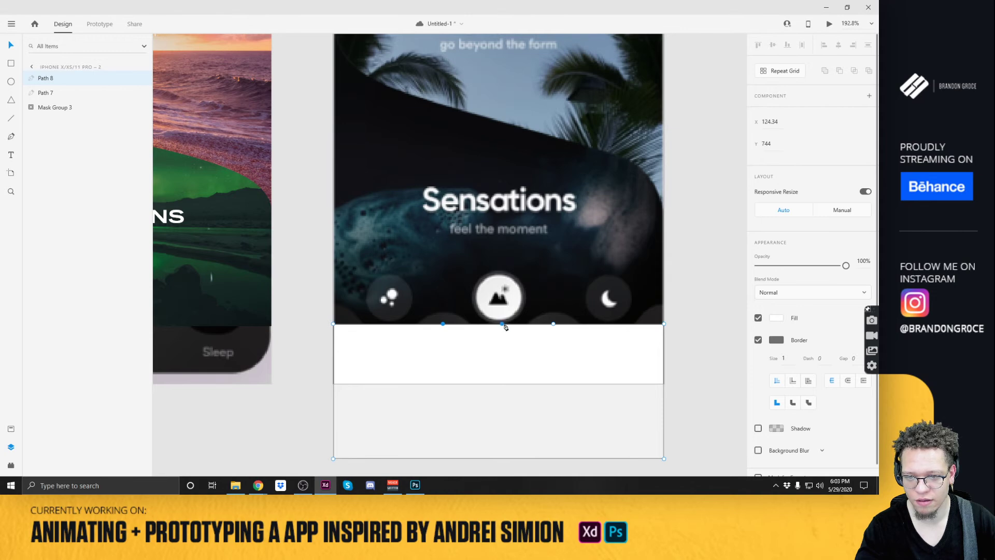
left_click(502, 324)
left_click(611, 324)
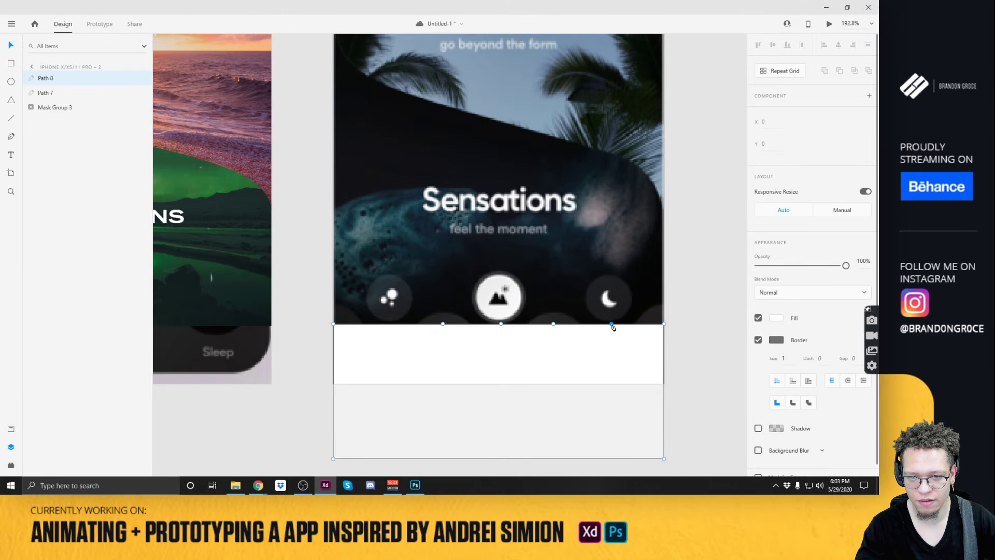
left_click(611, 325)
left_click(388, 324)
Form a zigzag: raise the two inner peaks to about Y 731, lower the three valleys to about 756, and raise both upper corners to about 722.
left_click_drag(445, 327, 444, 316)
left_click_drag(554, 327, 500, 337)
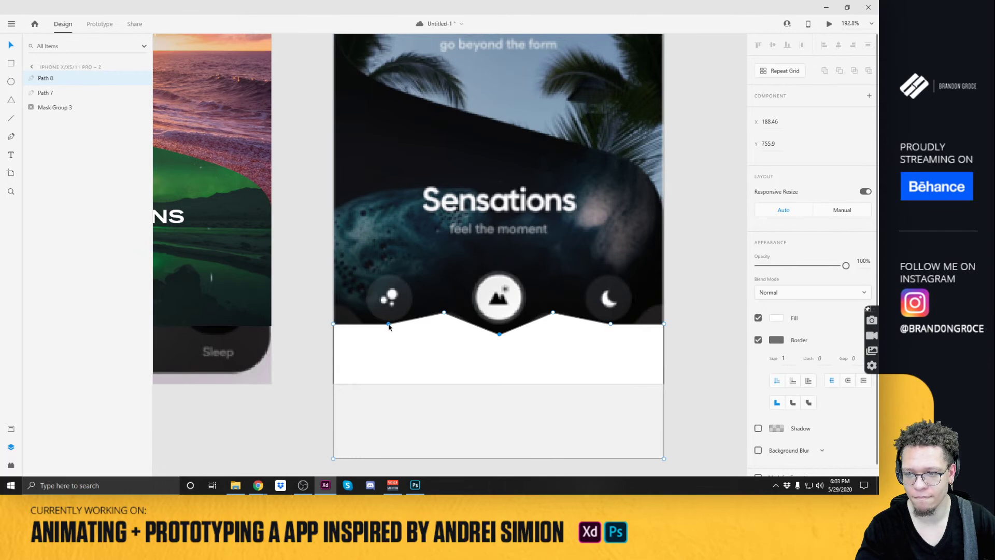
mouse_move(389, 324)
left_mouse_down()
mouse_move(392, 347)
mouse_move(391, 336)
left_mouse_up()
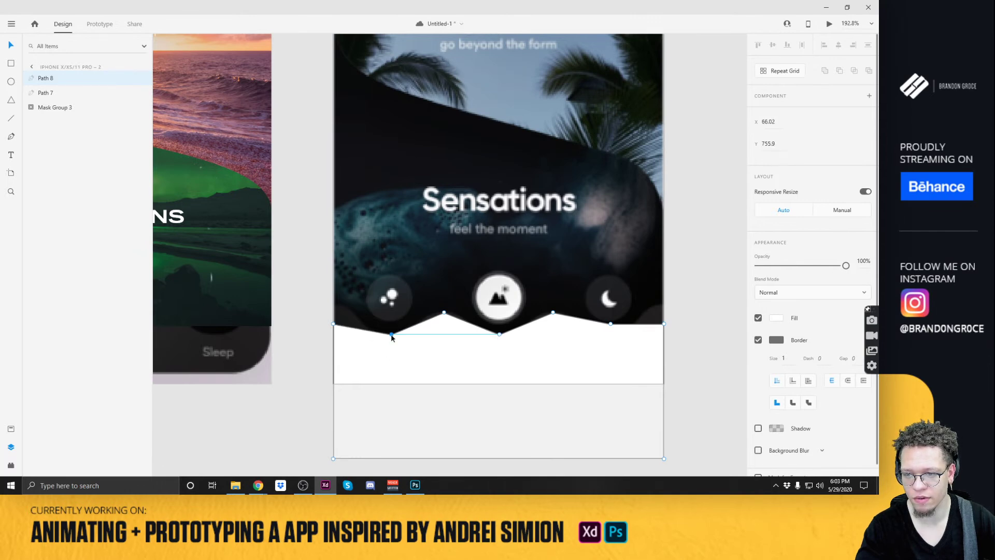
left_click_drag(611, 324, 611, 334)
left_click(663, 324)
left_click(334, 325, "shift")
left_click_drag(334, 325, 334, 307)
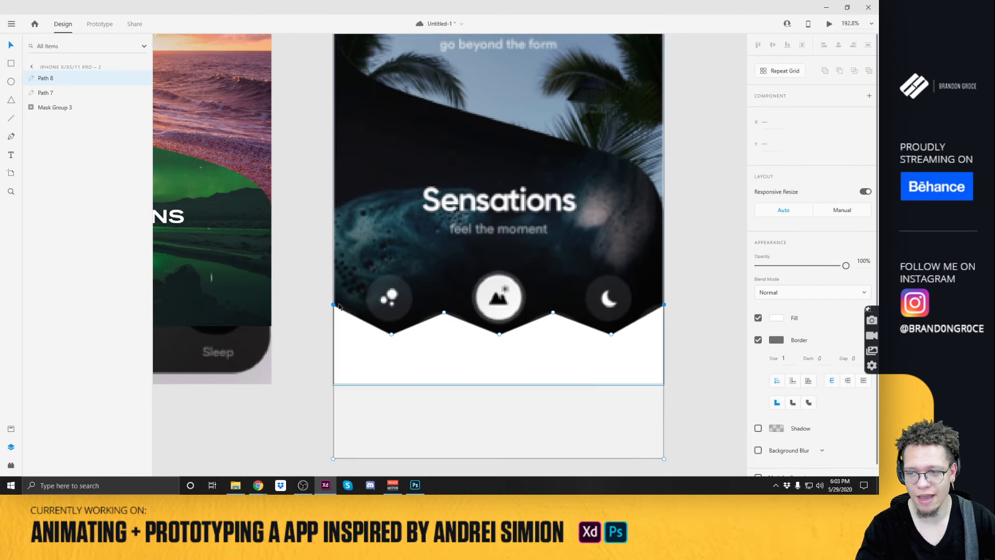
Convert all seven anchor points along the zigzag's upper edge into smooth curve points to form a wave.
double_click(333, 305)
double_click(391, 334)
left_click_drag(419, 336, 419, 334)
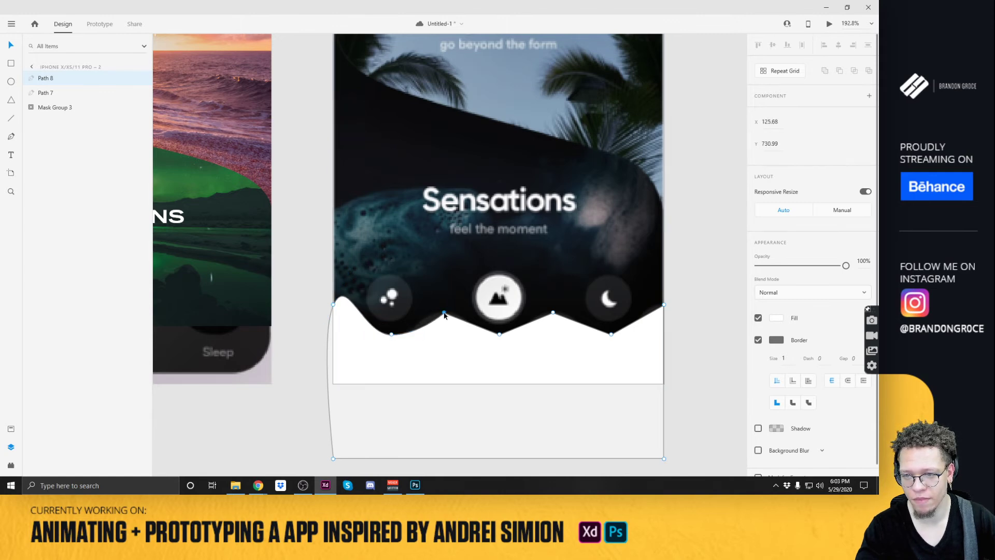
double_click(445, 312)
left_click(499, 333)
double_click(499, 335)
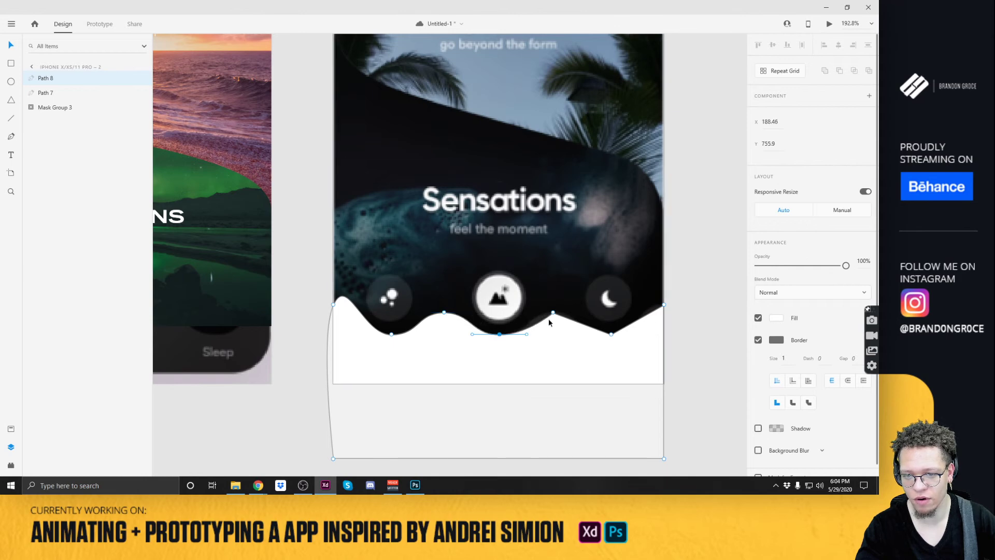
double_click(554, 313)
double_click(611, 335)
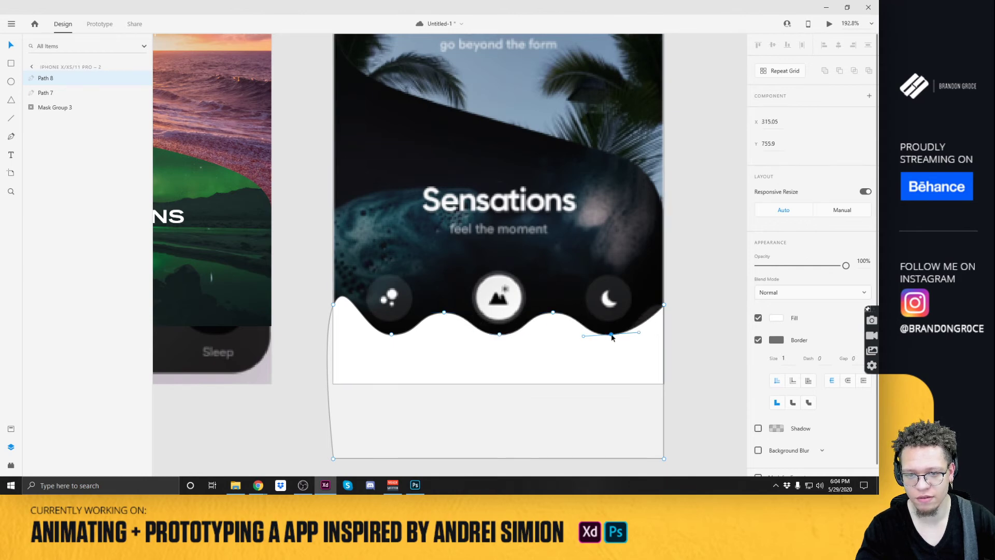
double_click(663, 305)
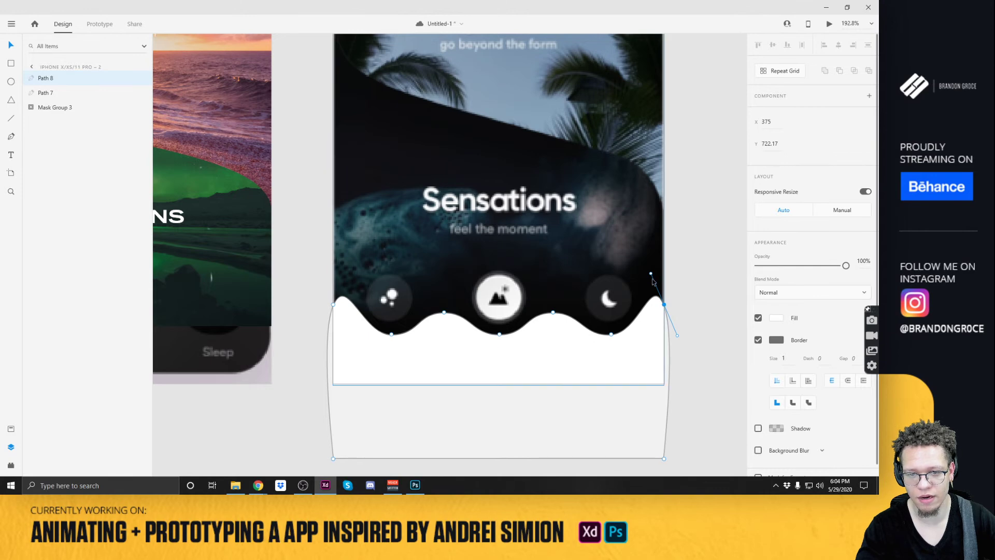
Flatten the curves at both upper corners of the wave shape and level the curve handles of the valley under the Focus icon.
left_click_drag(651, 275, 632, 306)
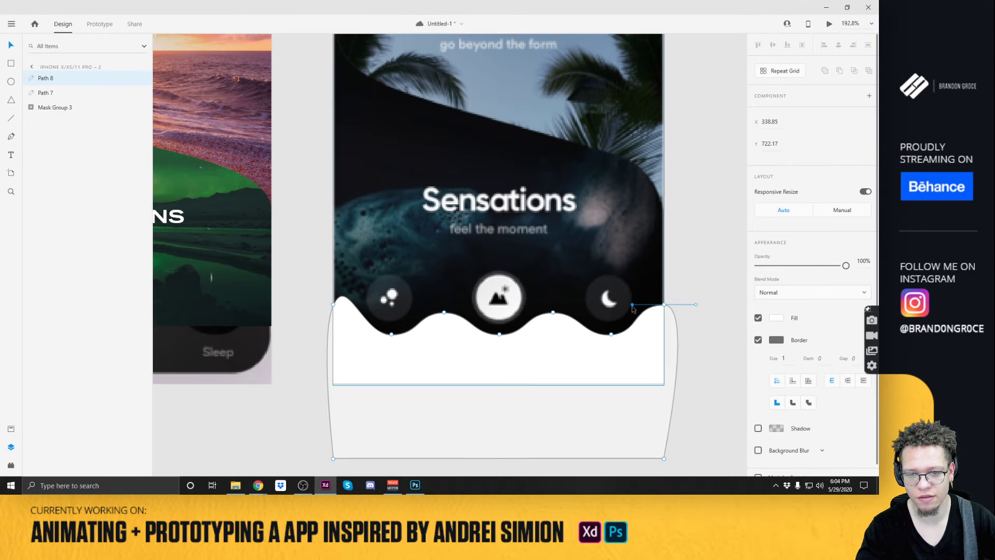
left_click(333, 304)
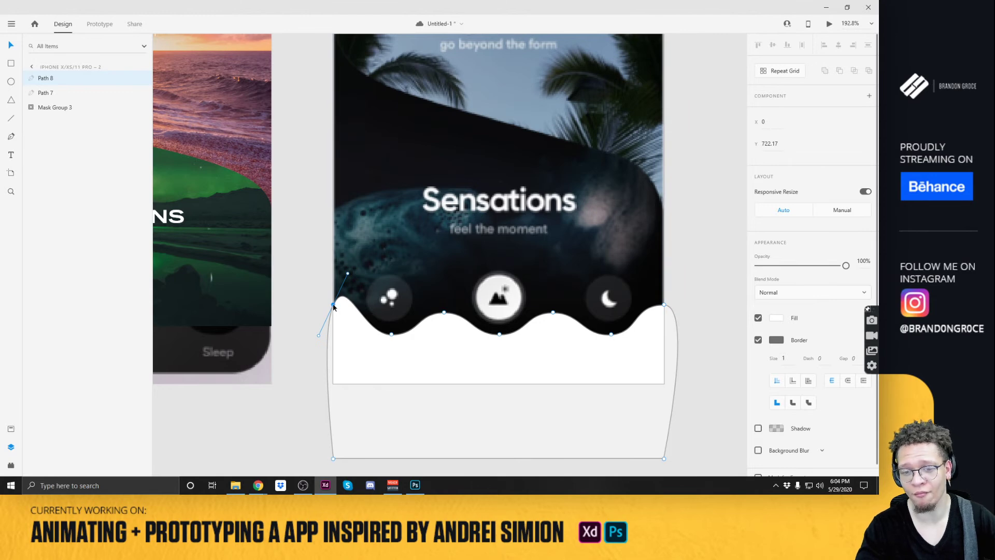
left_click(347, 275)
left_click_drag(348, 275, 366, 304)
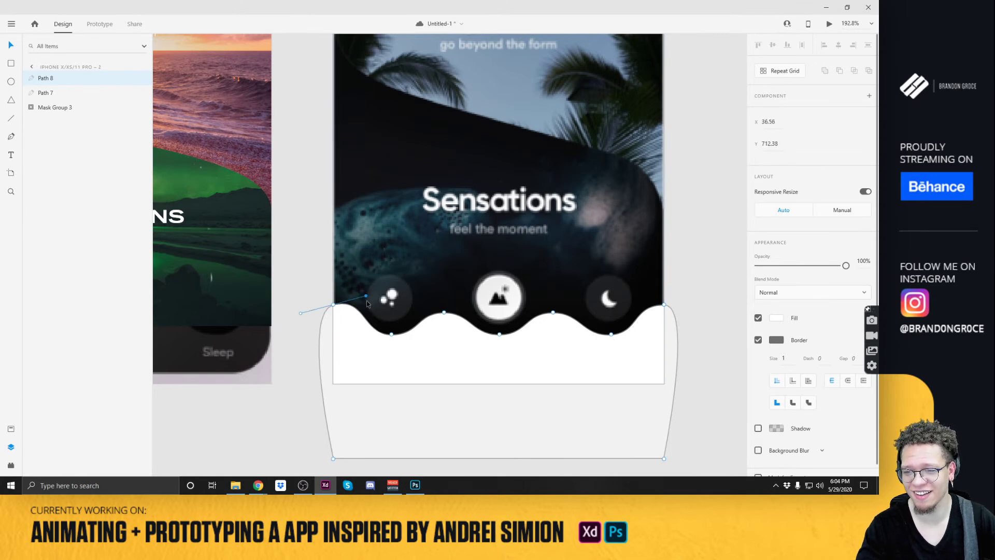
double_click(392, 334)
left_click_drag(391, 335, 419, 335)
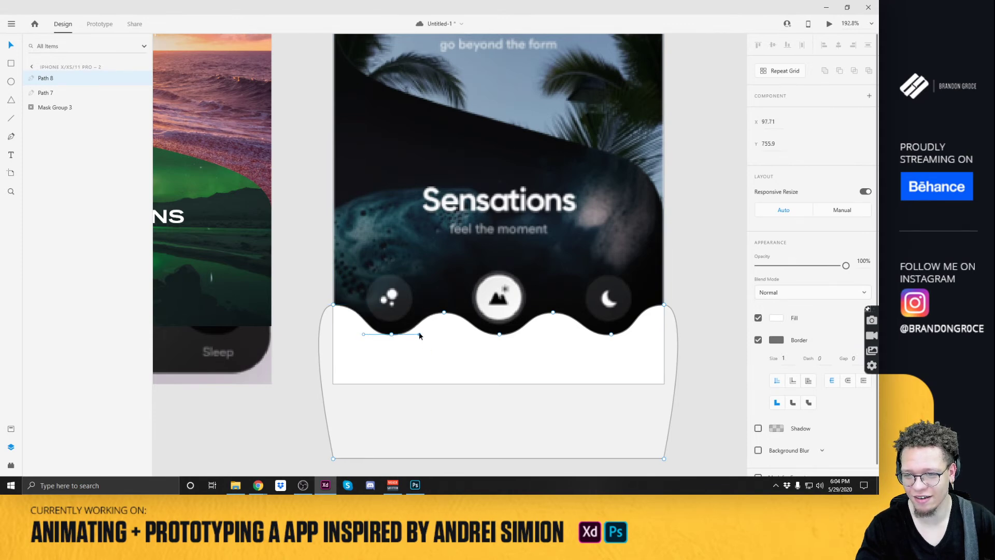
Level the curve handles of the valley under the moon icon and extend the upper right corner's outer handle to about X 449.
left_click(444, 312)
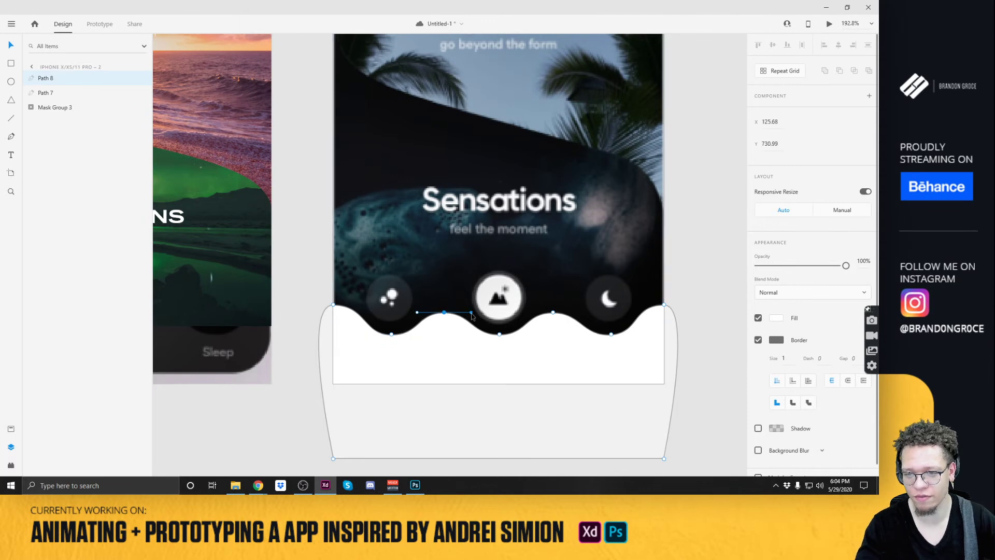
left_click(499, 335)
left_click(553, 312)
left_click(611, 335)
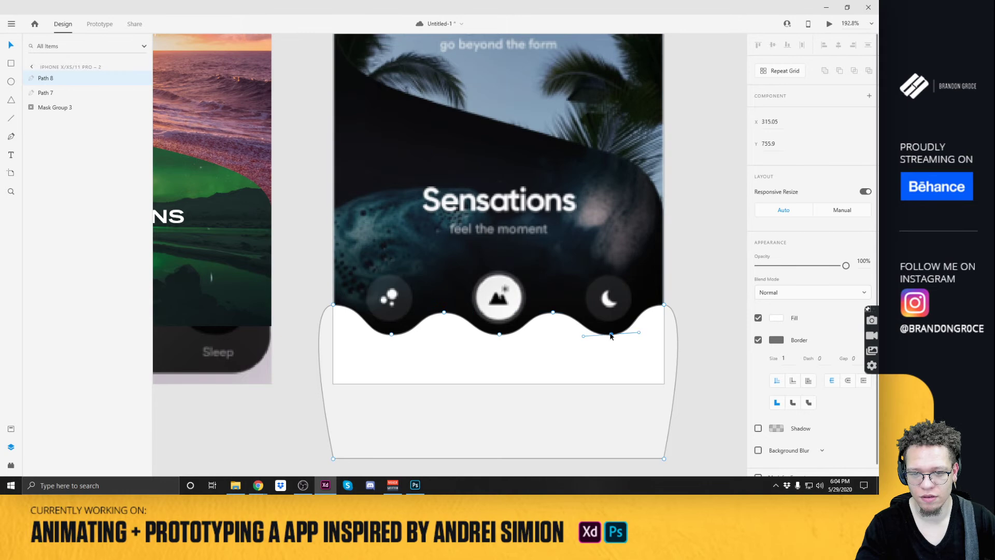
left_click_drag(639, 337, 640, 338)
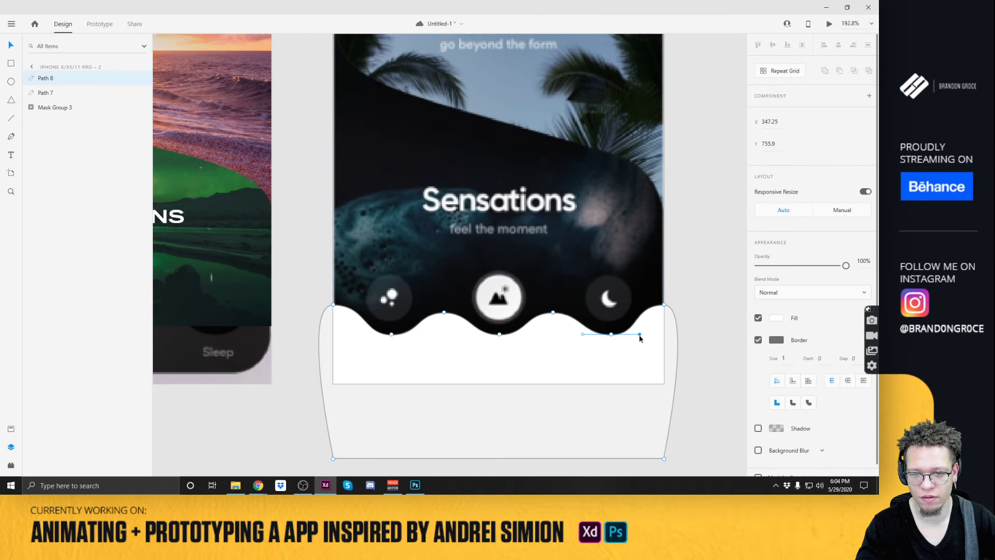
left_click(663, 305)
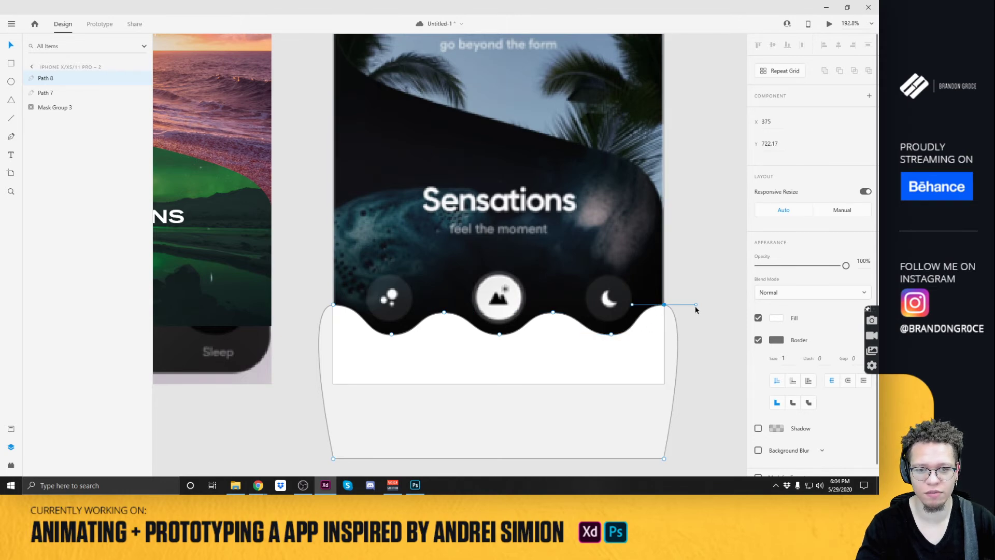
left_click_drag(696, 308, 729, 305)
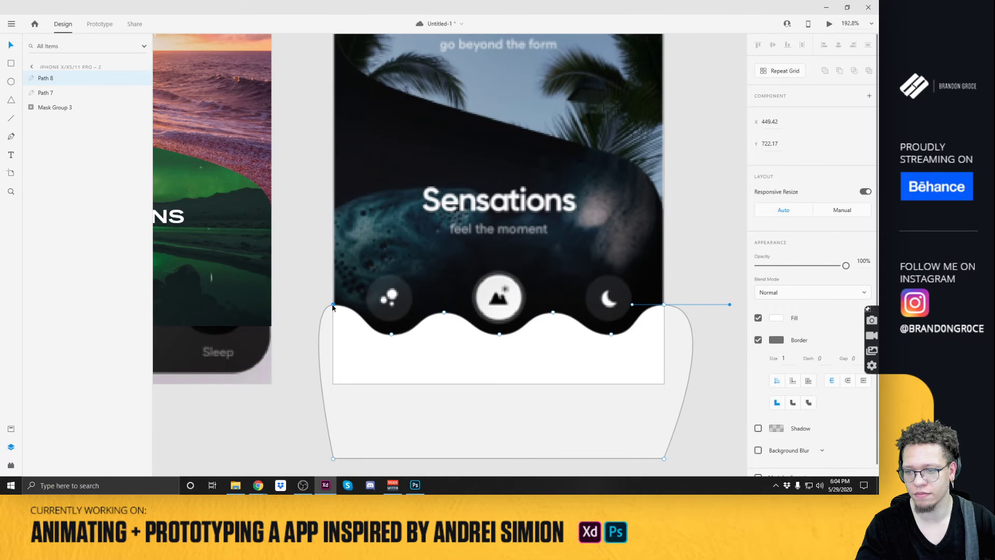
left_click(322, 292)
Move the wave shape down to about Y 765 to uncover the mockup's navigation labels.
scroll(425, 259, "down", 3)
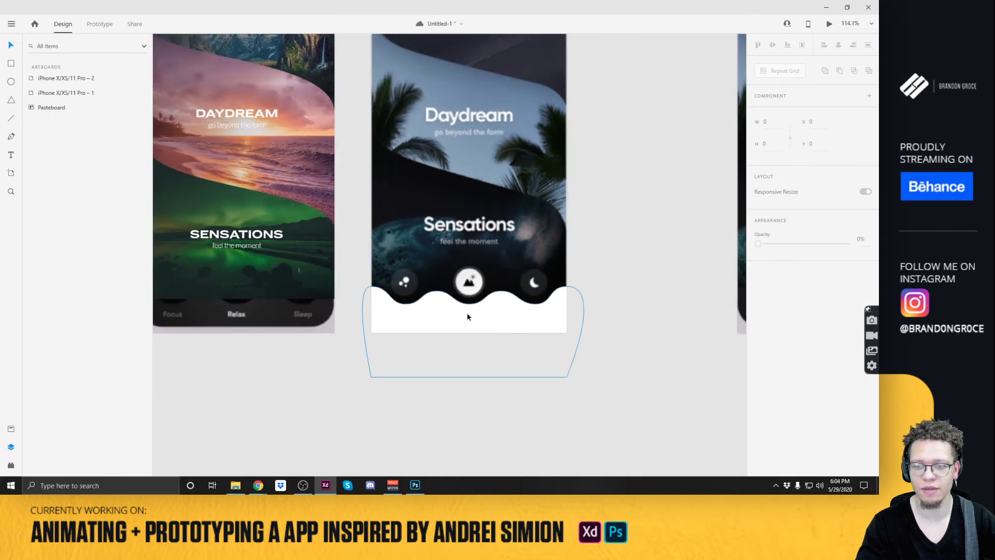
scroll(475, 319, "up", 3)
left_click(568, 340)
left_click_drag(579, 343, 569, 371)
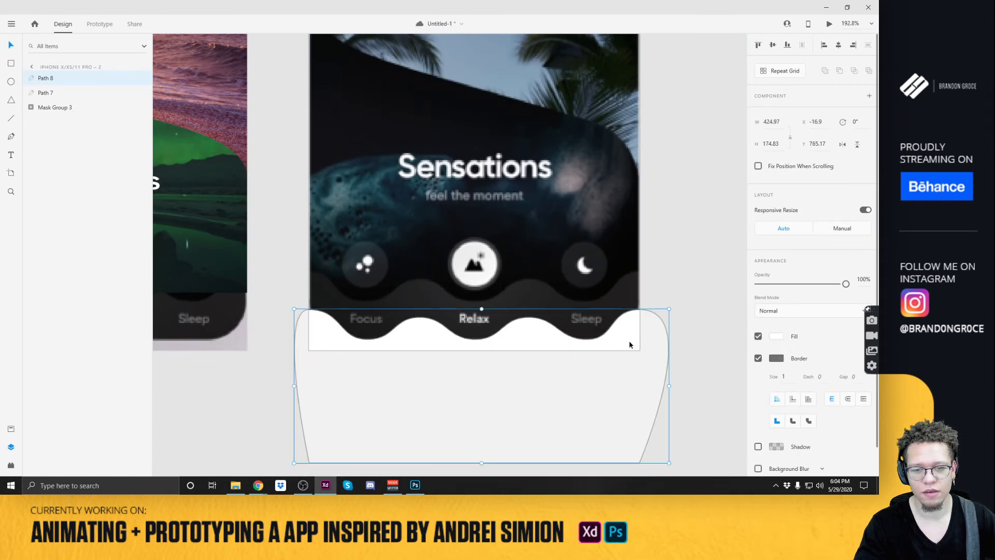
Add a "Focus" text label over the mockup's Focus label in the navigation bar.
key("t")
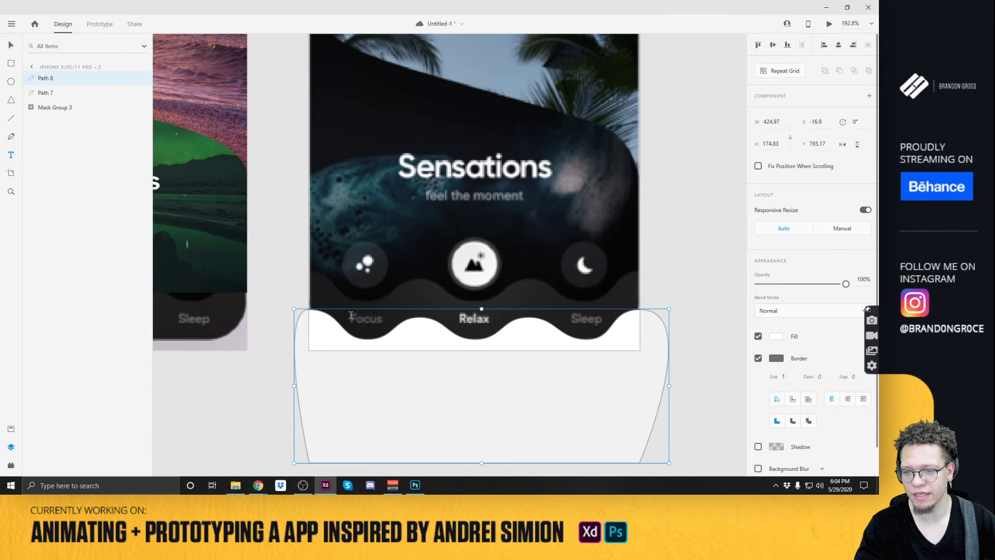
left_click(350, 317)
type("Focus")
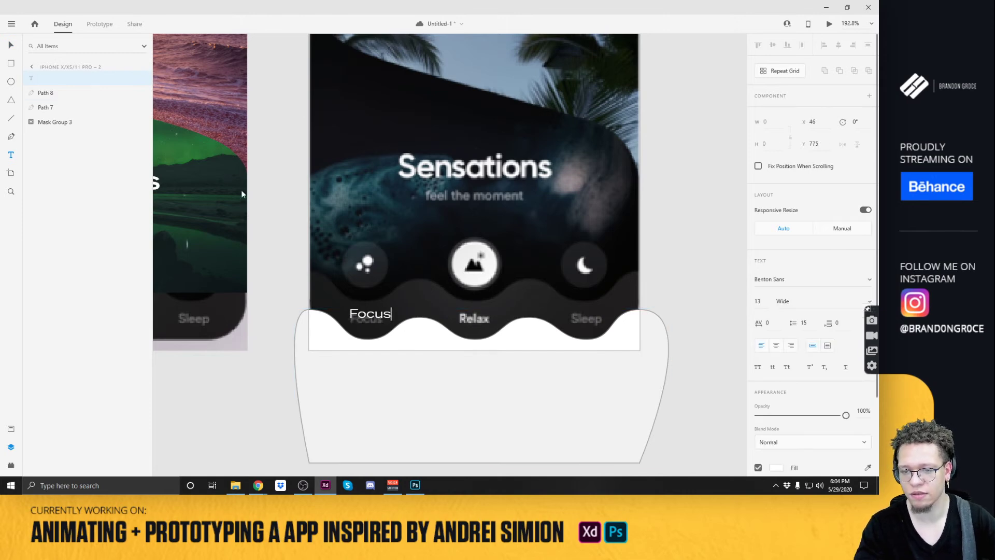
key("Escape")
Duplicate the Focus label onto the mockup's middle navigation label and change the copy's text to "Relax".
left_click_drag(368, 315, 477, 319)
double_click(478, 319)
type("Relax")
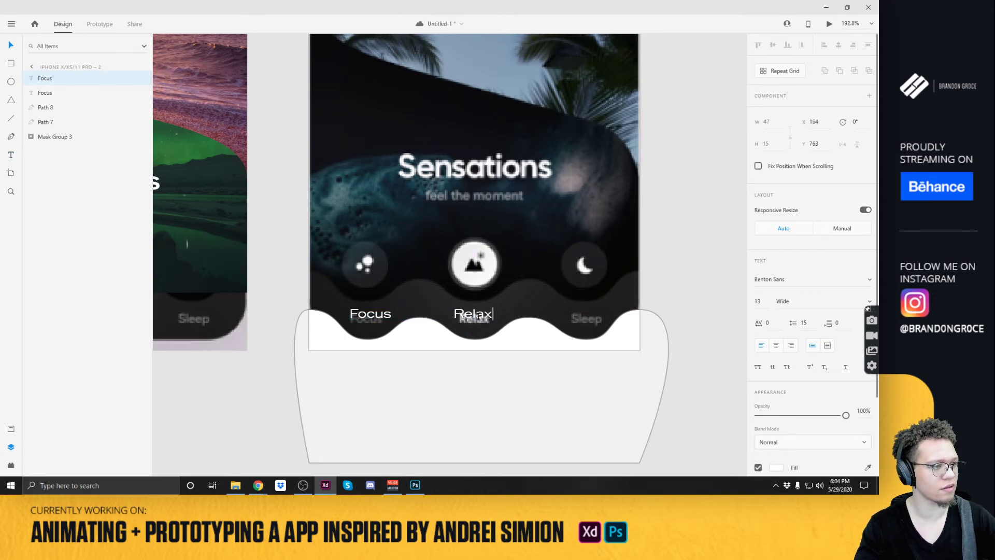
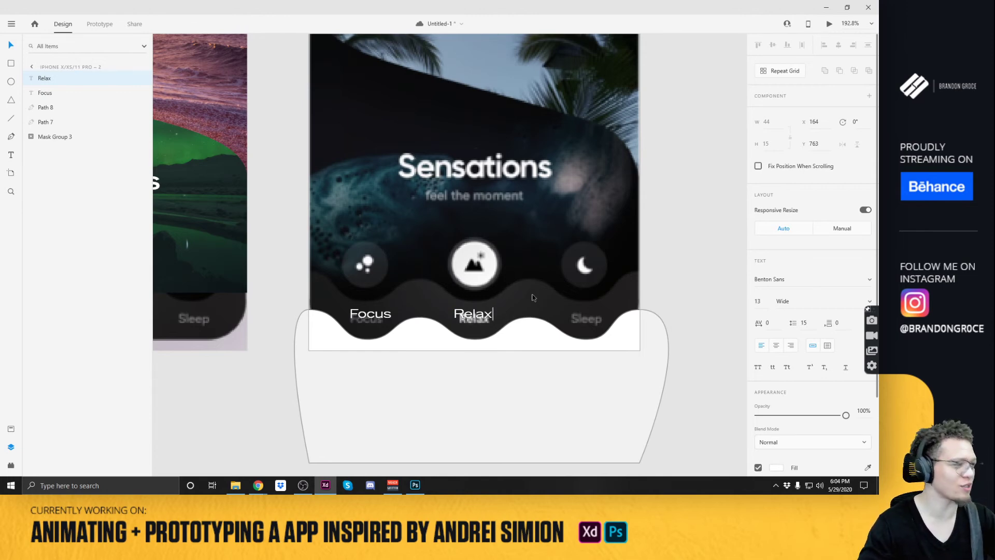
Duplicate the Relax label onto the mockup's Sleep label and change the copy's text to "Sleep".
key("Escape")
left_click_drag(472, 313, 586, 315)
double_click(585, 315)
type("Sleep")
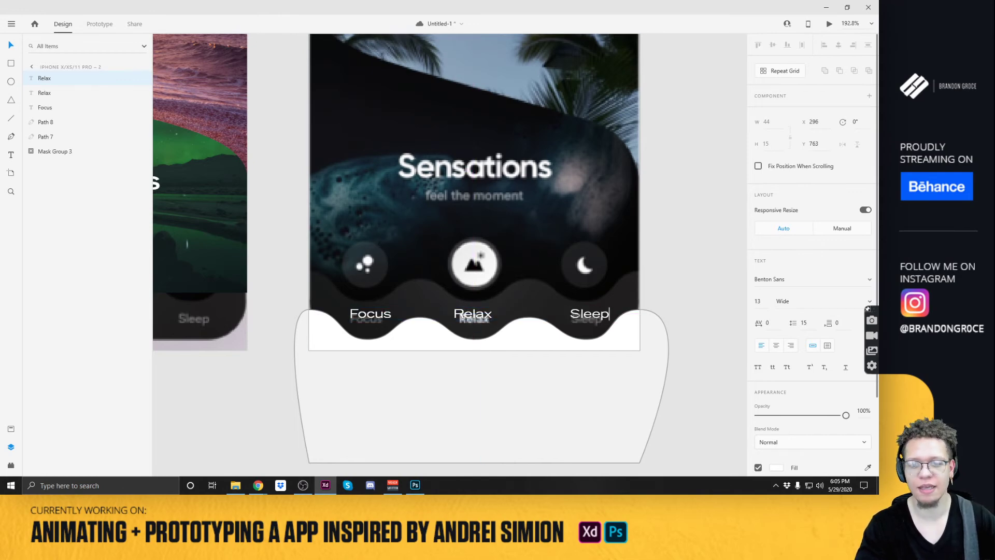
key("Escape")
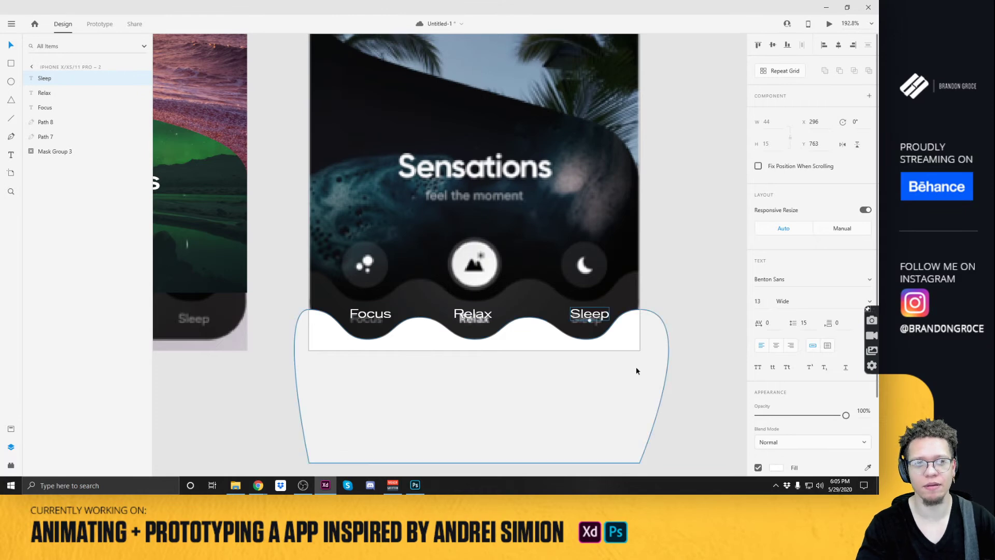
Fill the wave shape with the dark navigation bar colour sampled from the mockup.
left_click(525, 409)
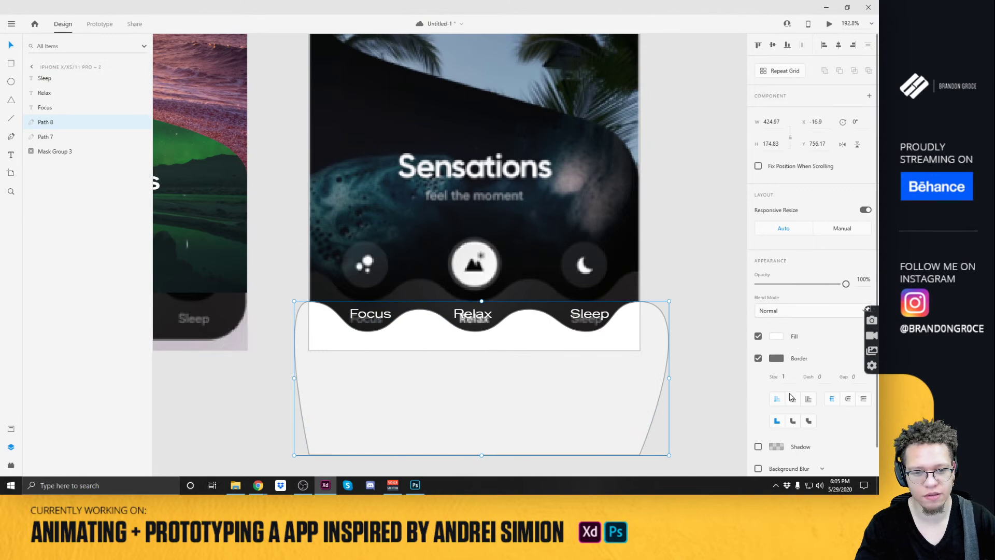
key("i")
left_click(634, 288)
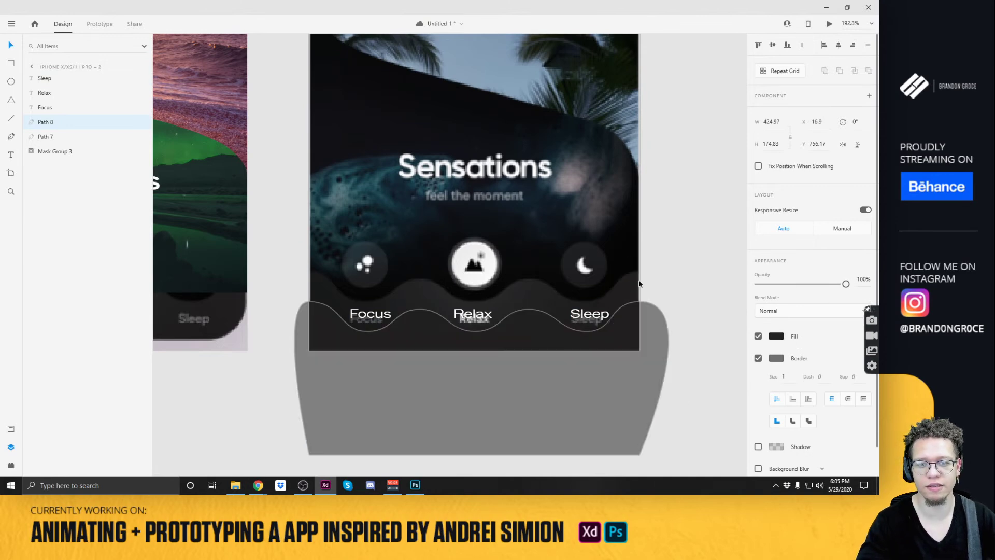
left_click(677, 254)
Remove the wave shape's border and move it down off the artboard to about Y 819.
left_click(576, 369)
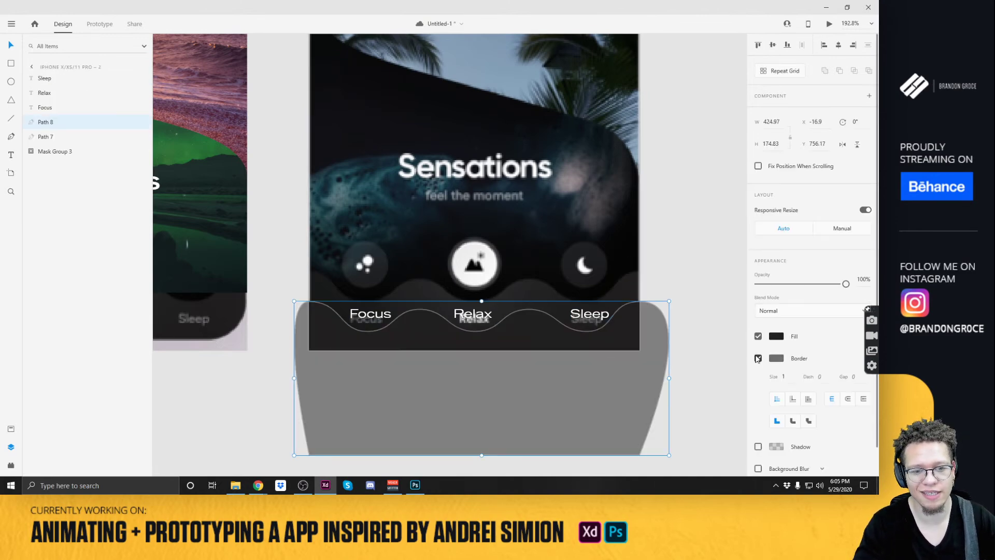
left_click_drag(609, 335, 633, 376)
key("ctrl+z")
left_click_drag(510, 324, 511, 411)
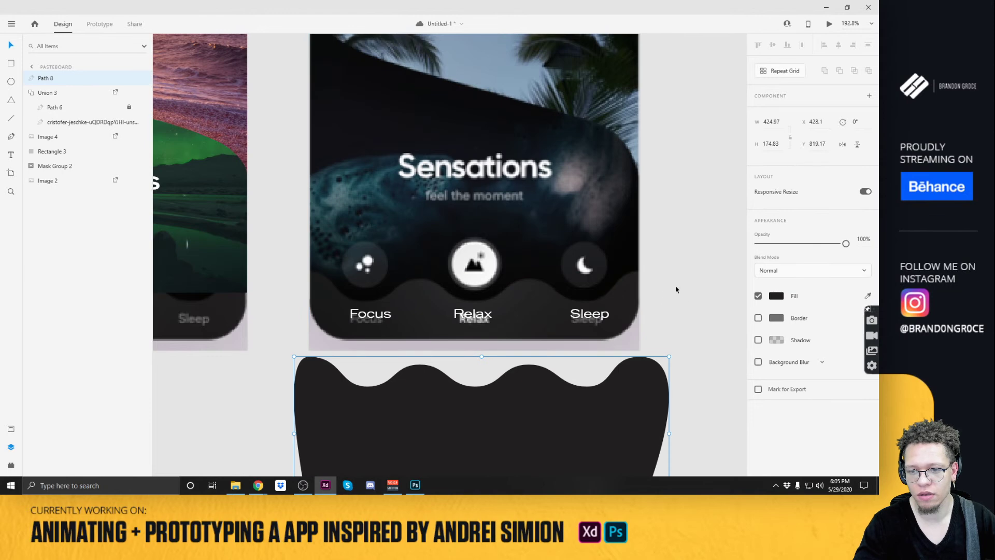
Give the wave shape a linear gradient fill from #242426 to #202021, sampling both stops from the mockup's navigation bar.
left_click(776, 296)
left_click(679, 232)
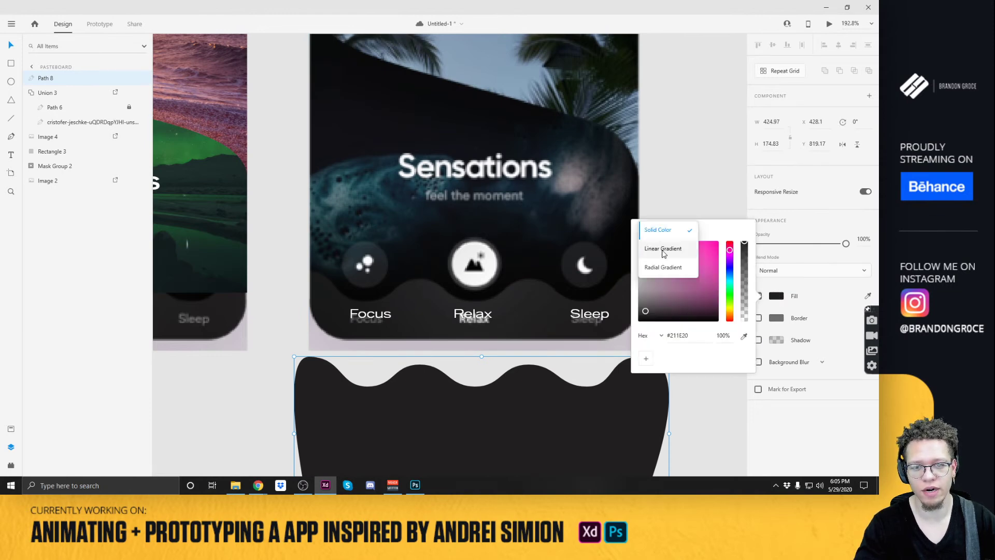
left_click(662, 250)
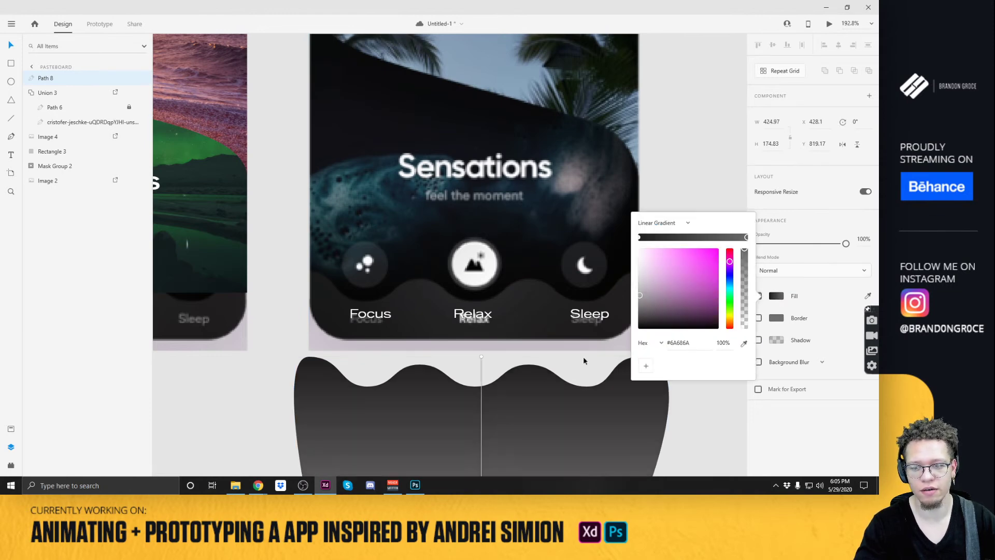
left_click(639, 238)
left_click(744, 343)
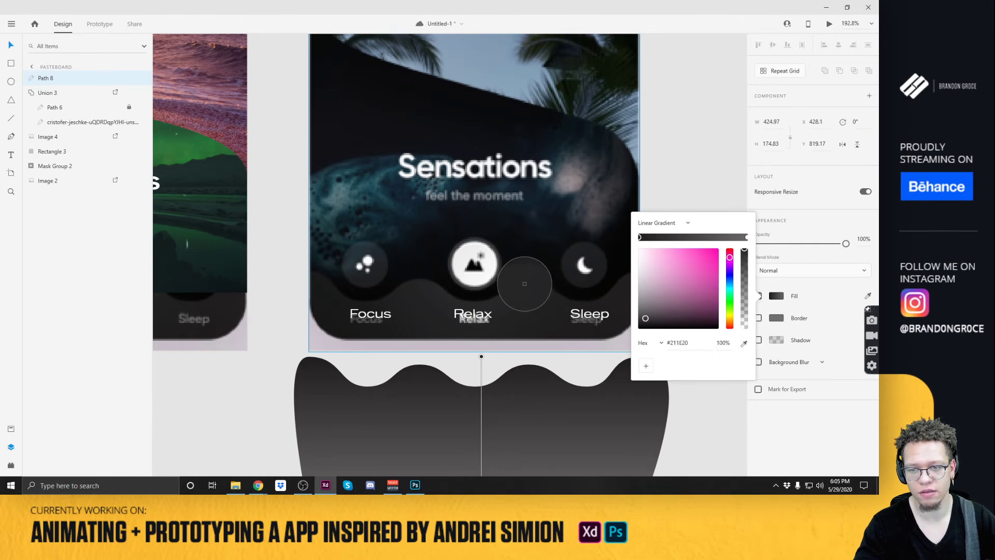
left_click(534, 293)
scroll(555, 362, "down", 3)
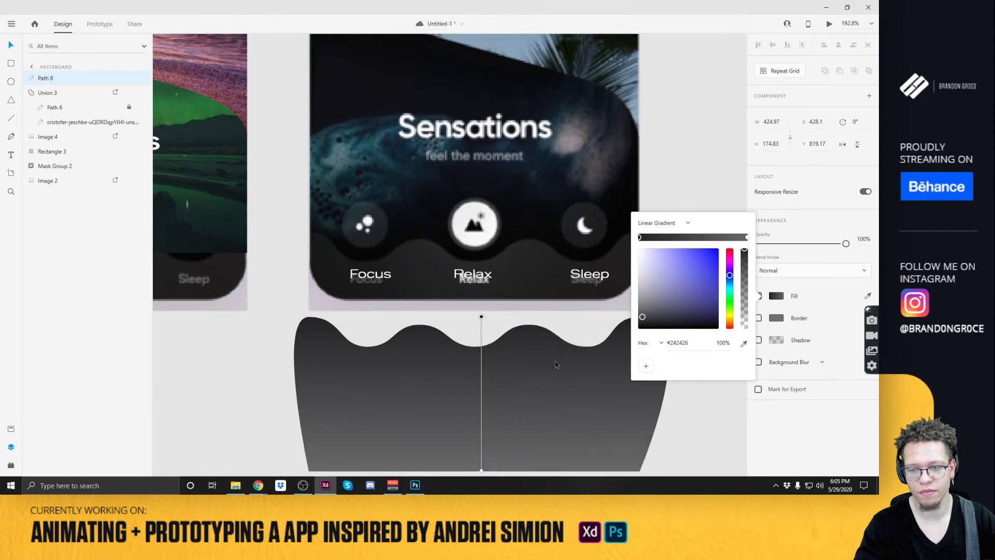
left_click(747, 238)
left_click(744, 343)
left_click(516, 245)
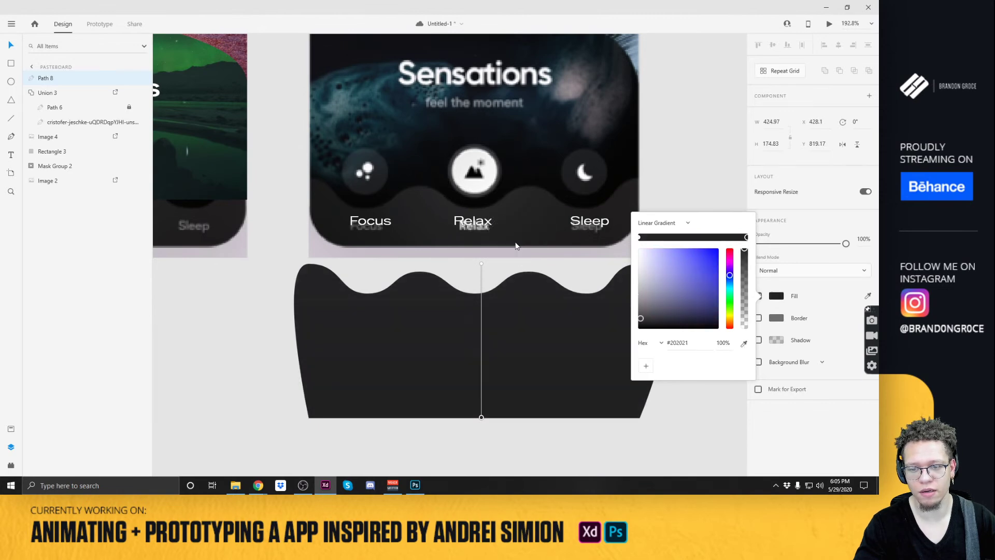
Move the wave shape back onto the artboard at about Y 720 and place it behind the navigation labels.
left_click(691, 169)
left_click(528, 349)
left_click_drag(529, 348, 540, 287)
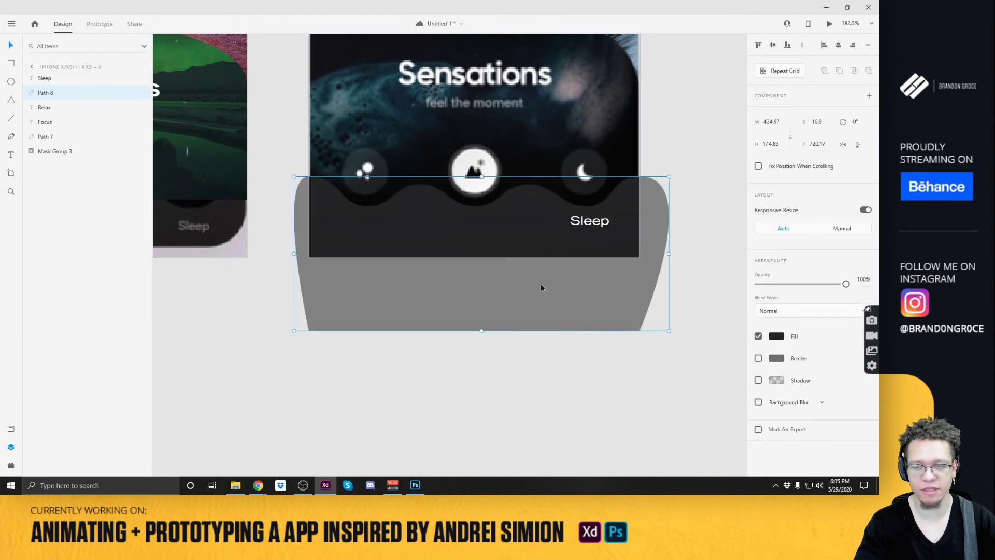
left_click(573, 340)
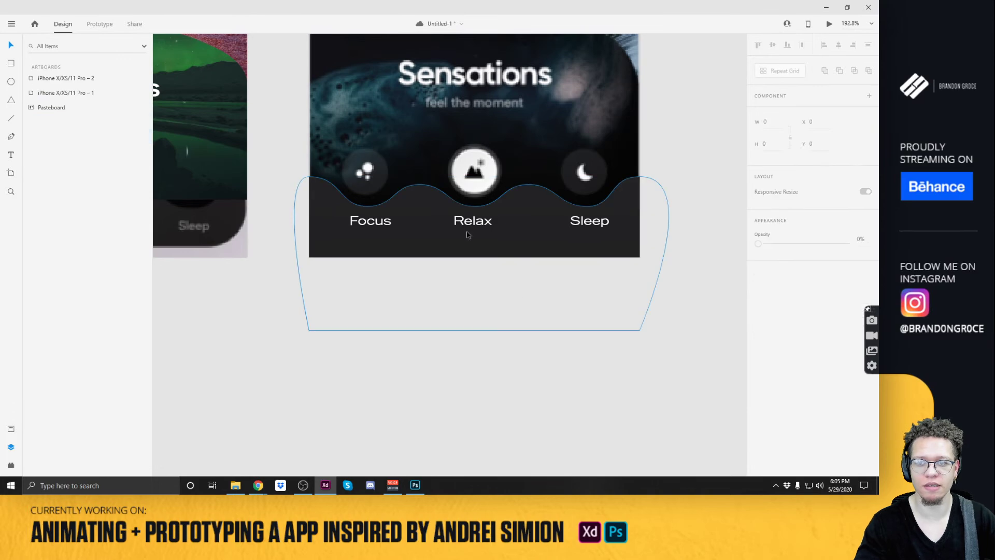
left_click_drag(655, 131, 671, 210)
key("r")
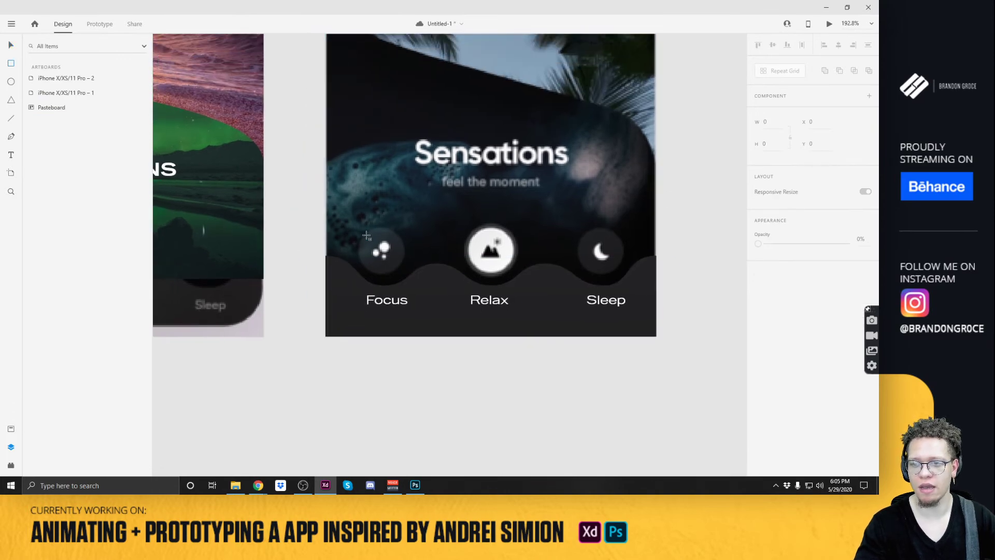
left_click_drag(358, 226, 404, 272)
key("Delete")
Draw a white circle over the mockup's Focus icon, fit it to the round button, and remove its border.
key("e")
left_click_drag(348, 217, 400, 269)
key("Delete")
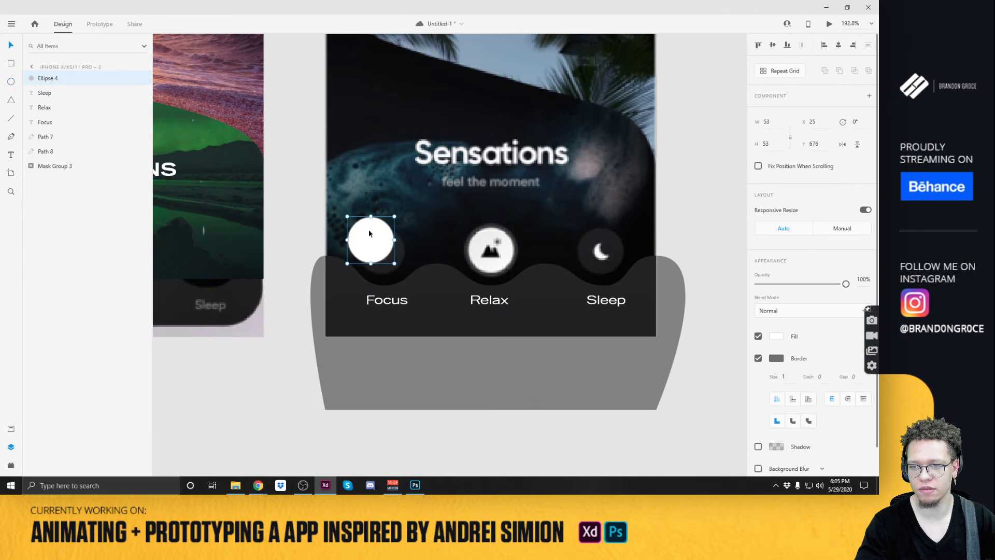
left_click_drag(358, 229, 405, 275)
left_click_drag(379, 241, 380, 240)
left_click_drag(406, 273, 408, 275)
left_click(757, 358)
Duplicate the circle over the Relax and Sleep icons and add a 64 px copy at 50% opacity around the Relax circle.
left_click_drag(377, 247, 525, 224)
key("5")
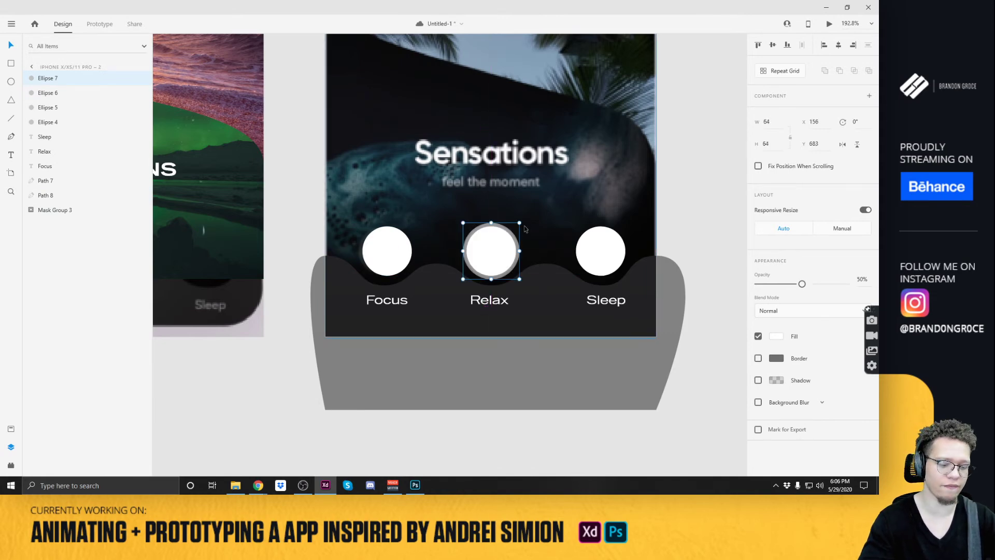
Send the 64 px Relax circle backward to just above the background mask group and lower its opacity to 17%.
key("ctrl+bracketleft")
key("ctrl+bracketleft")
key("ctrl+bracketleft")
key("ctrl+bracketleft")
key("ctrl+bracketleft")
key("ctrl+bracketleft")
key("ctrl+bracketleft")
key("ctrl+bracketleft")
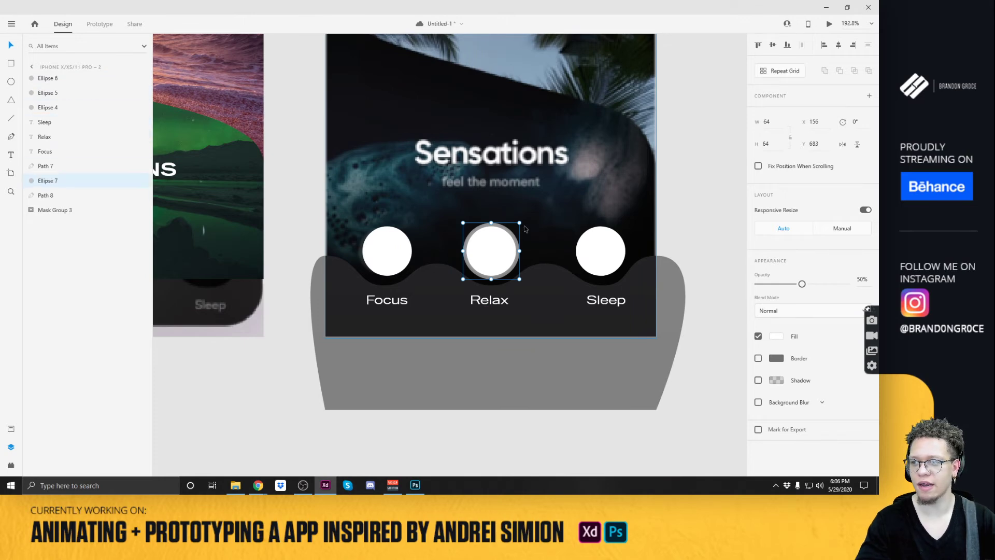
key("ctrl+bracketleft")
key("ctrl+bracketright")
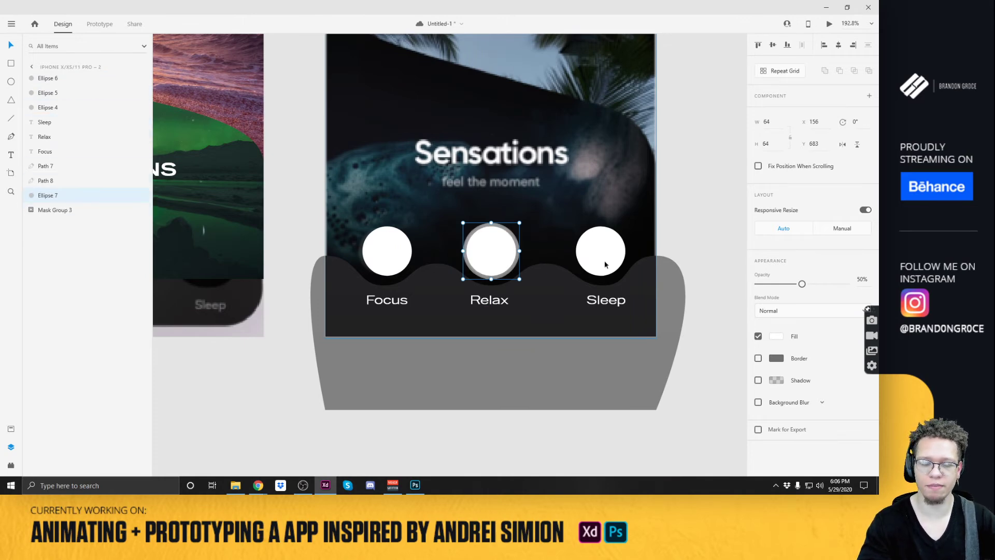
left_click_drag(802, 283, 774, 288)
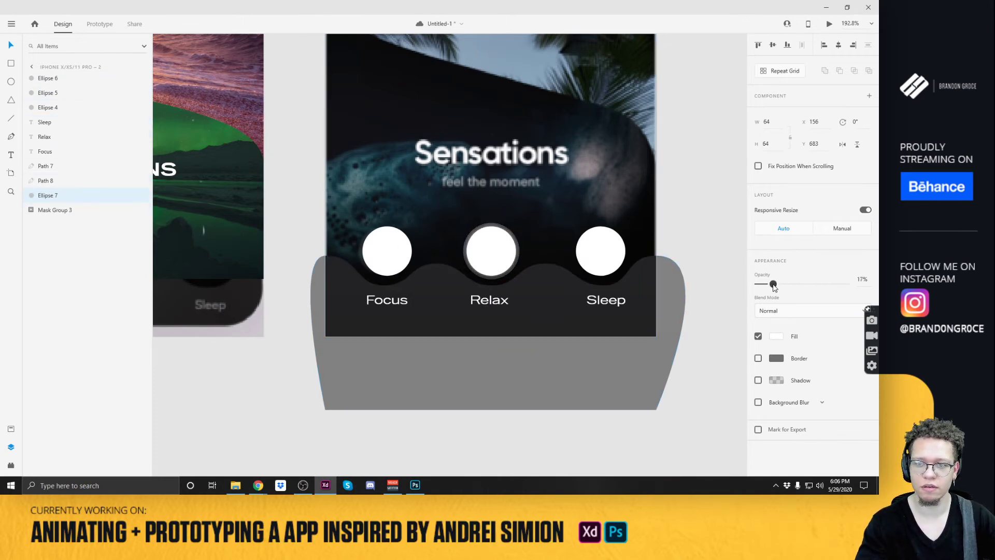
left_click(661, 206)
Search the Icons 4 Design plugin for "mount" and insert the mountain icon.
scroll(455, 237, "down", 5, "ctrl")
scroll(556, 285, "up", 3, "ctrl")
scroll(556, 286, "up", 2, "ctrl")
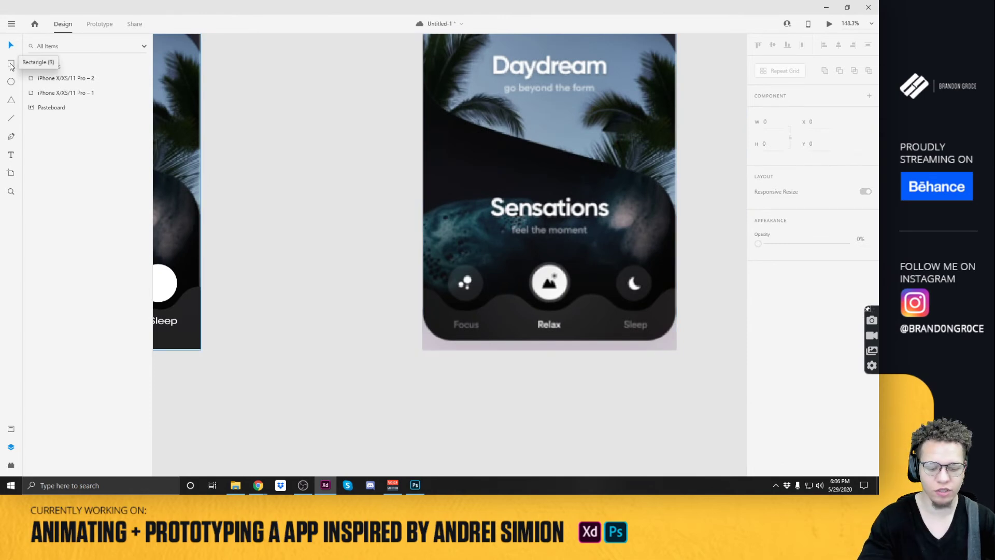
key("ctrl+shift+y")
key("ctrl+alt+p")
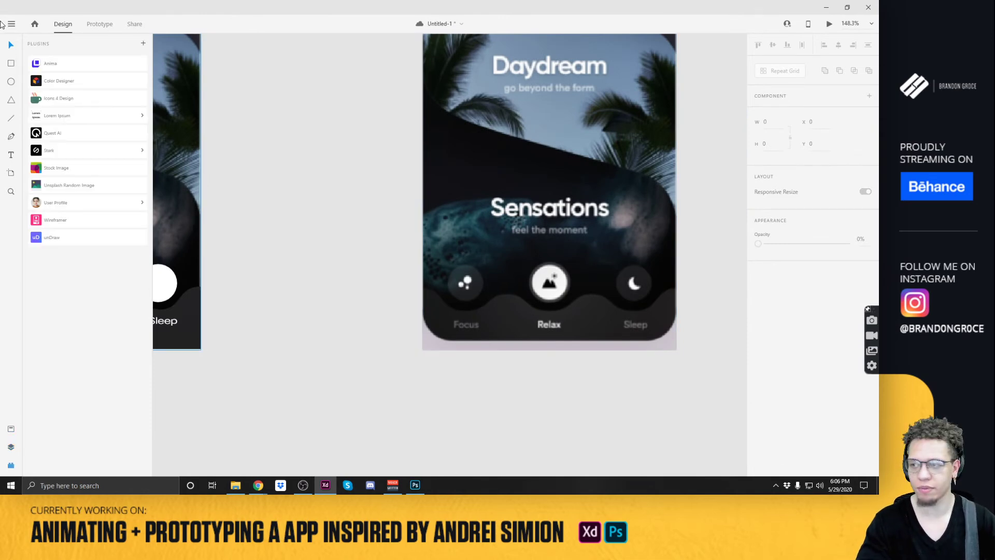
left_click(64, 107)
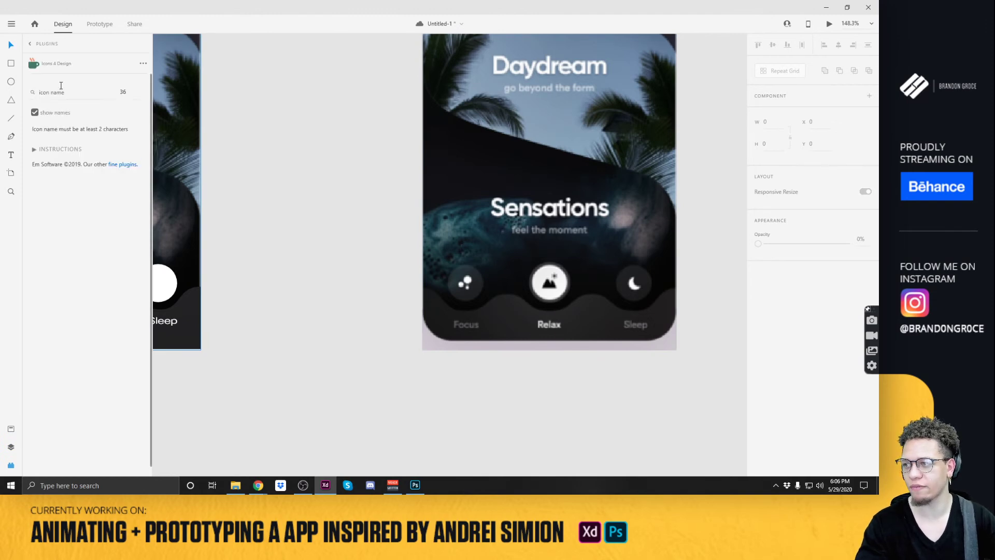
type("mount")
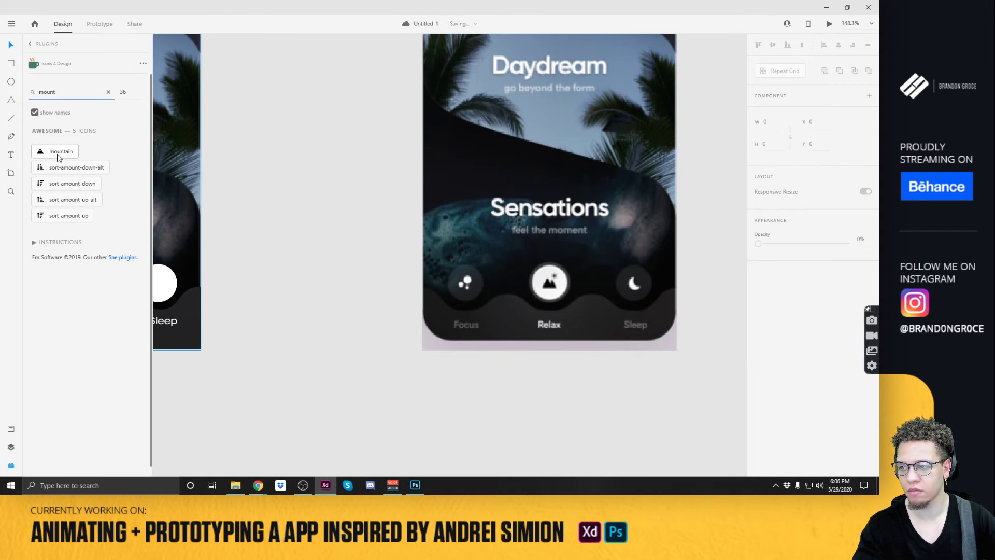
left_click(58, 157)
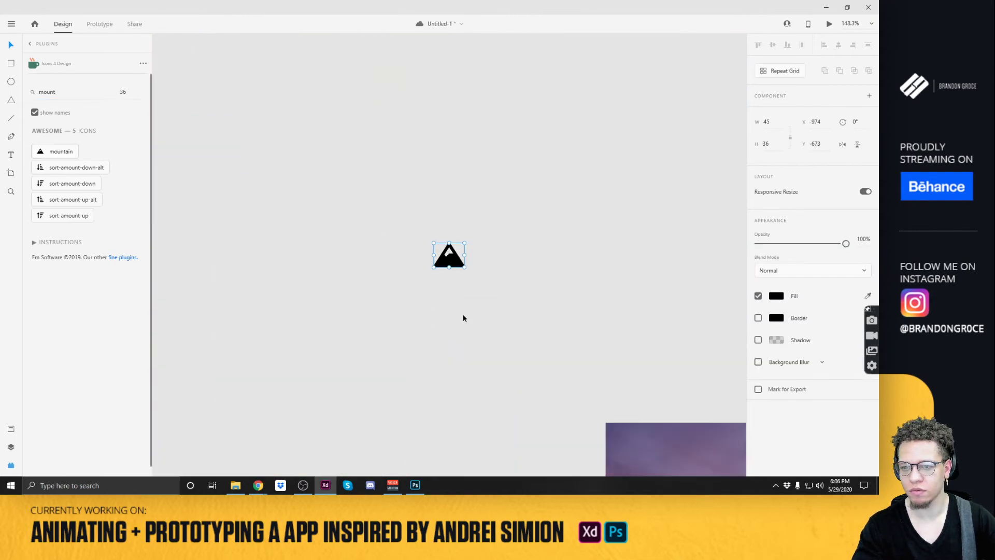
Move the mountain icon onto the second artboard and scale it down to fit centred inside the Relax circle.
left_click_drag(458, 267, 610, 428)
scroll(470, 314, "down", 8)
scroll(529, 249, "down", 5)
scroll(382, 199, "up", 5)
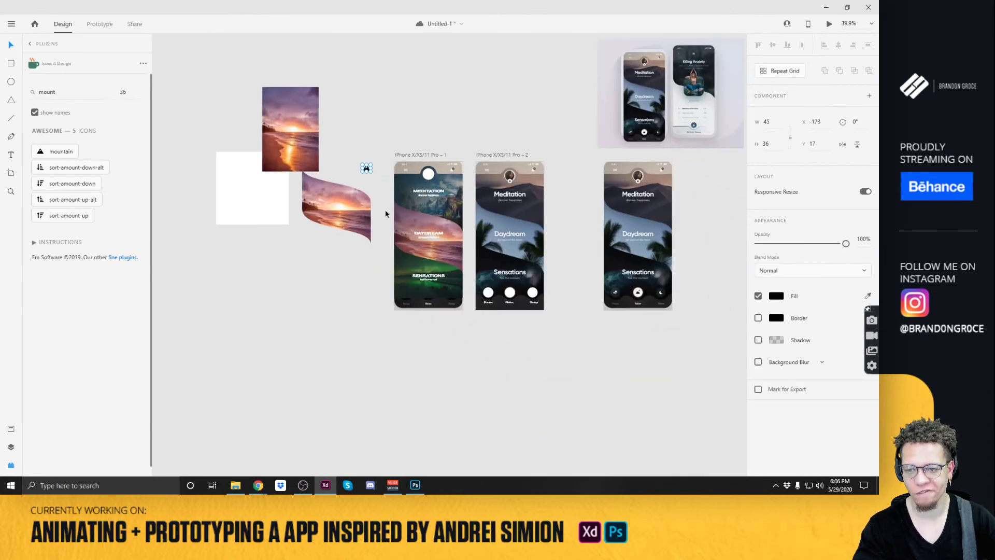
left_click(353, 141)
left_click_drag(353, 140, 540, 268)
scroll(617, 419, "up", 5)
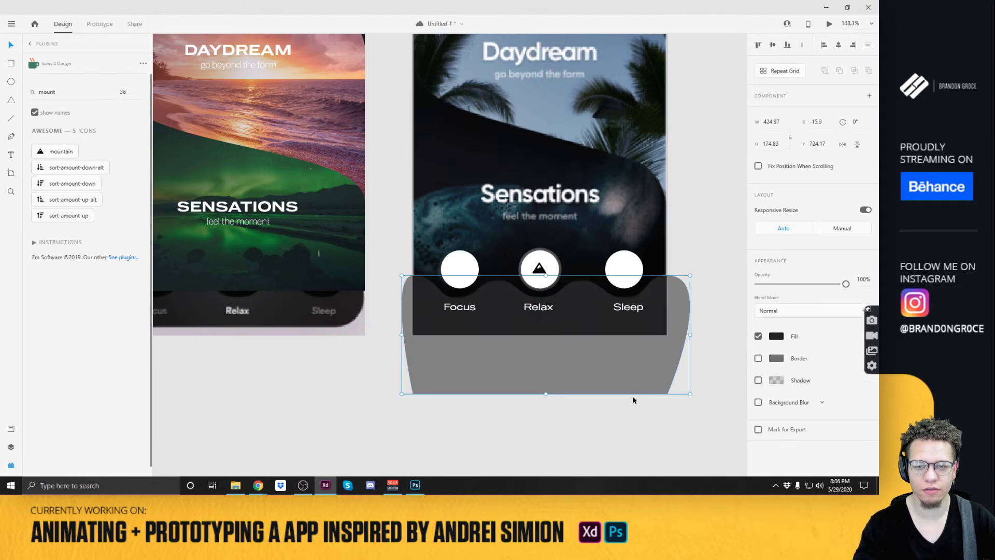
left_click(667, 435)
left_click_drag(667, 436, 494, 460)
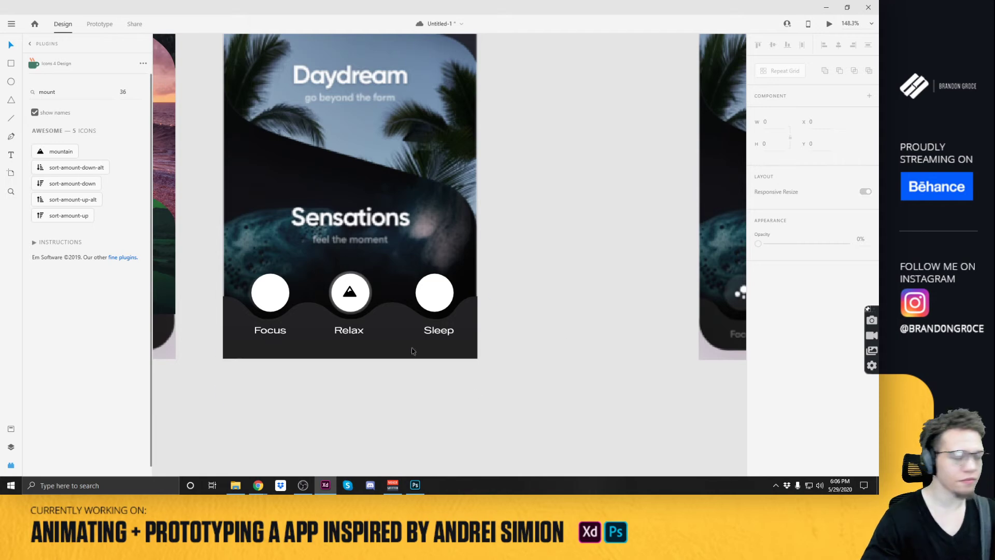
left_click_drag(602, 275, 538, 215)
scroll(318, 210, "up", 5)
left_click_drag(341, 207, 362, 209)
left_click(344, 207, "shift")
scroll(489, 351, "down", 5)
Draw a white circle about 14 px wide over the largest dot of the reference mockup's Focus icon and remove its border.
left_click_drag(626, 340, 331, 359)
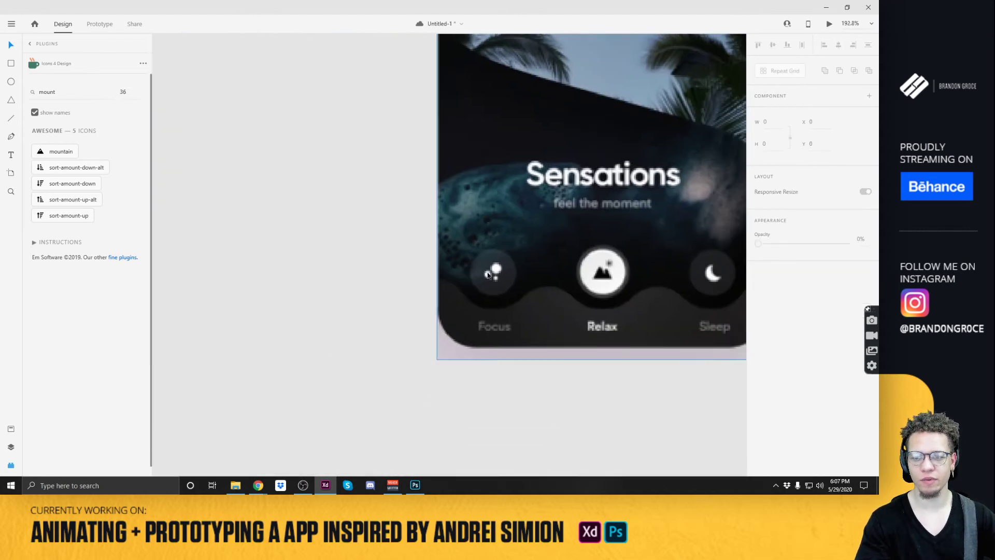
left_click_drag(253, 250, 492, 263)
scroll(488, 267, "up", 5)
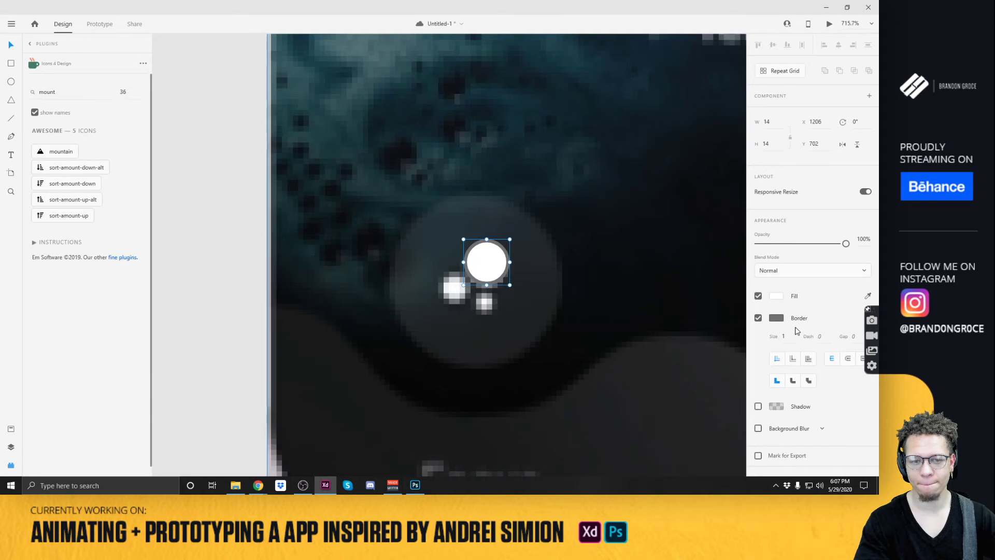
left_click(758, 319)
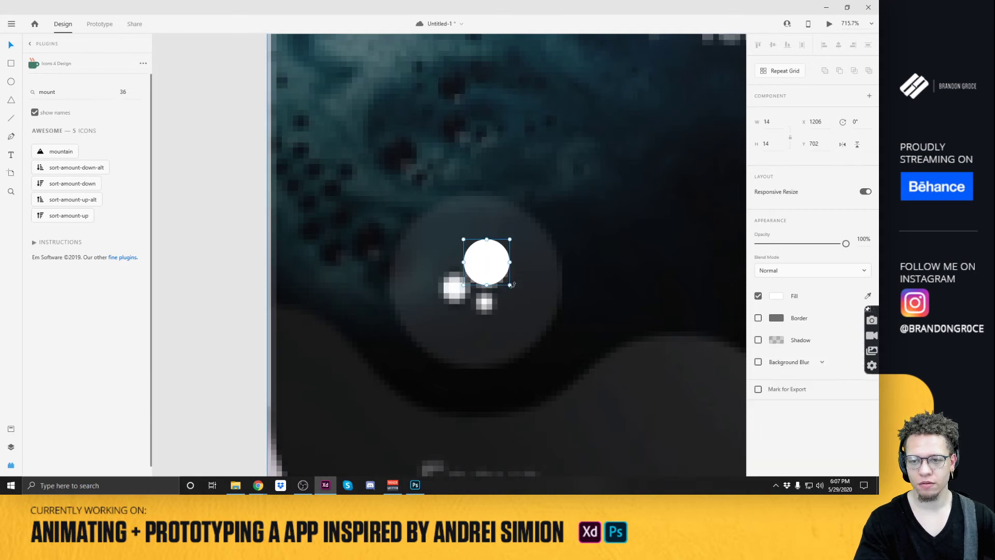
Shrink the circle to 12 px and place copies about 8 px wide over the Focus icon's two smaller dots.
left_click_drag(485, 265, 448, 303)
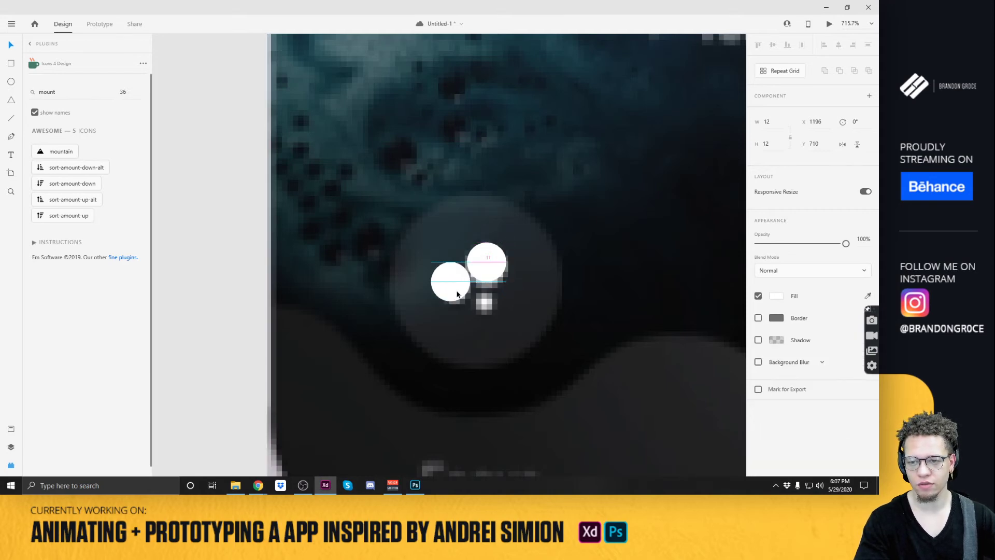
key("ctrl+a")
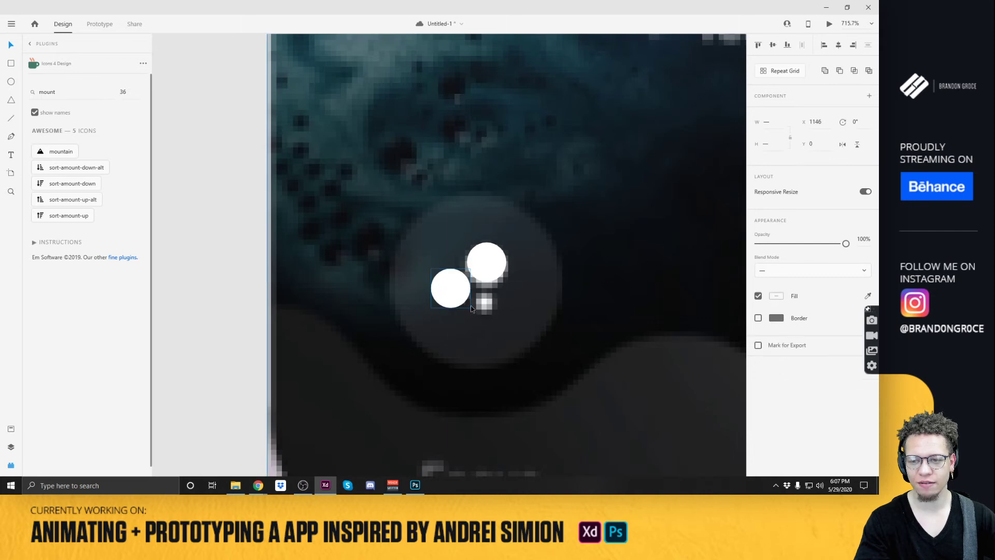
left_click(222, 278)
left_click(446, 291)
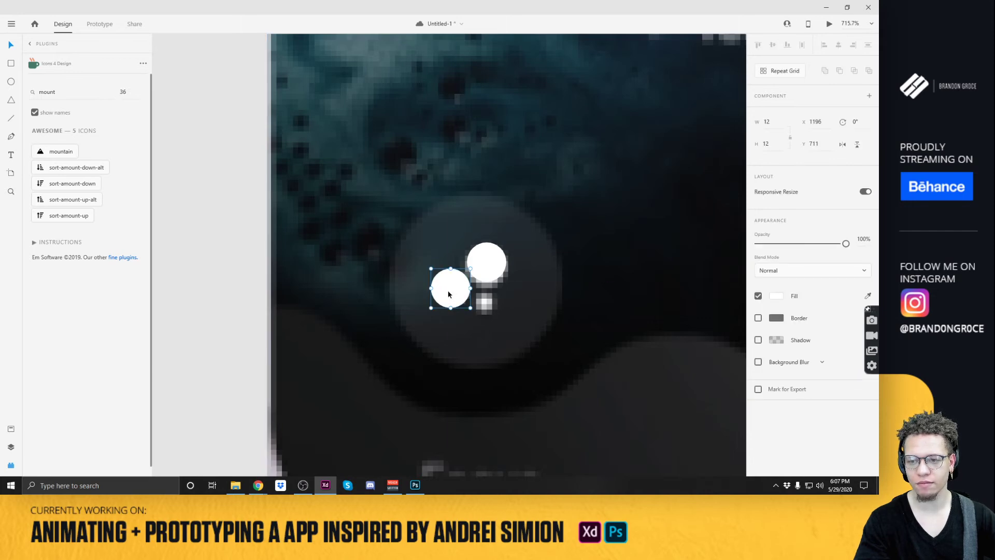
mouse_move(468, 304)
left_mouse_down()
mouse_move(454, 289)
mouse_move(487, 306)
left_mouse_up()
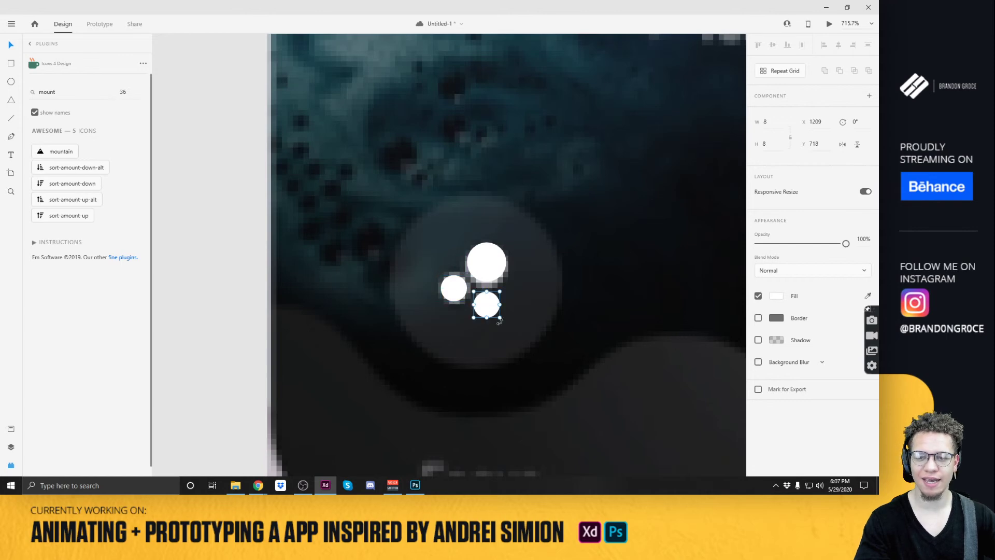
Group the three white dots and move the group onto the Focus circle of the second artboard.
left_click(454, 287, "shift")
left_click(493, 270, "shift")
key("ctrl+g")
scroll(493, 270, "down", 5)
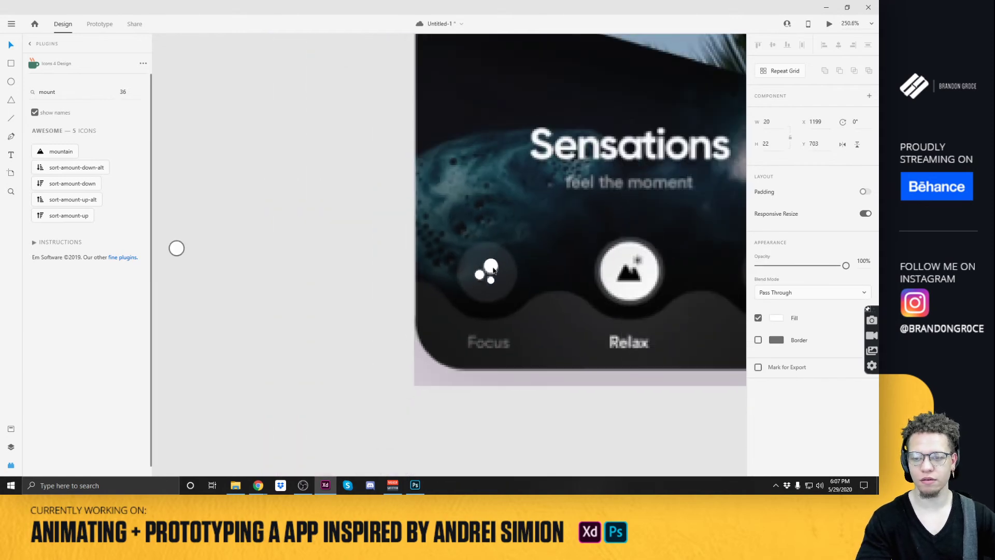
left_click_drag(487, 272, 286, 255)
scroll(601, 265, "left", 5)
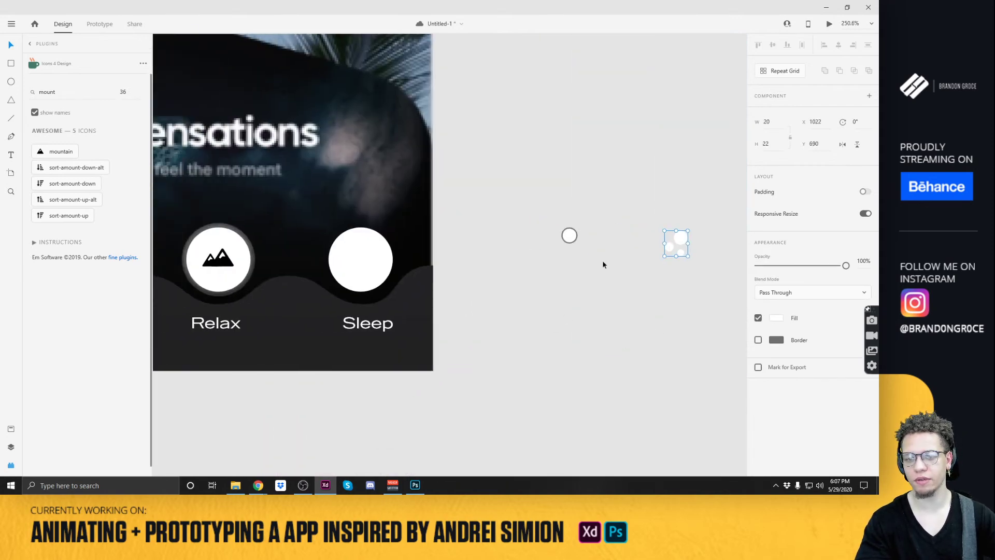
scroll(520, 348, "down", 4)
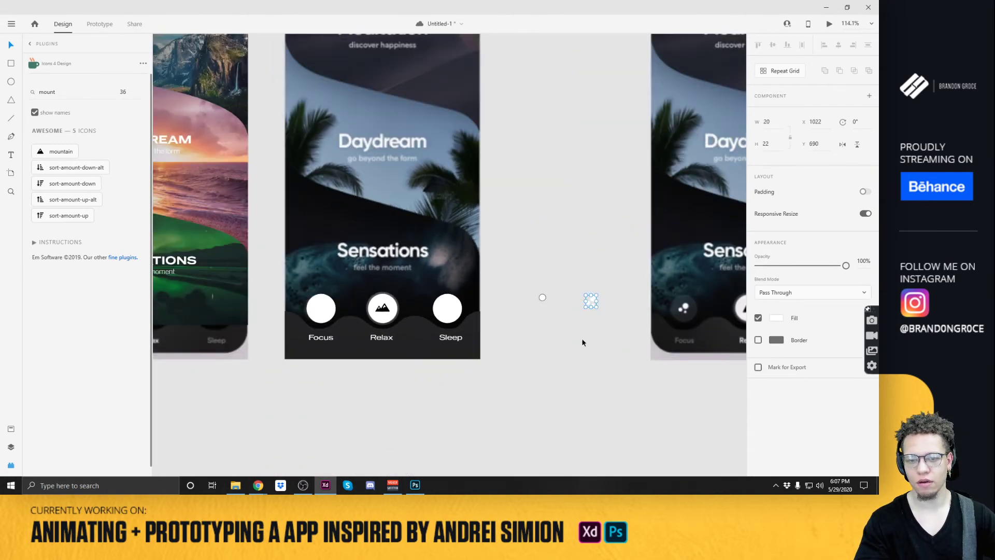
left_click_drag(592, 300, 327, 300)
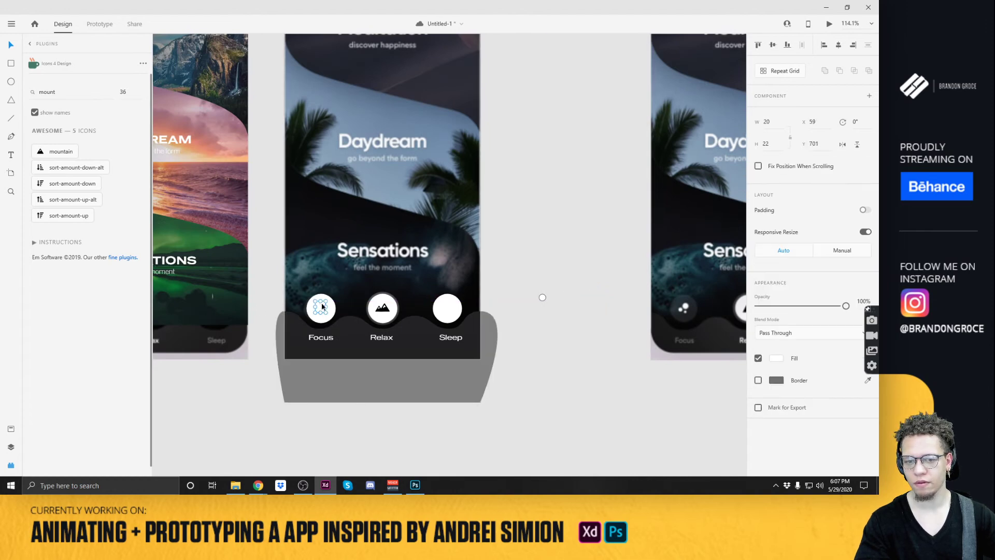
Set the Focus circle's opacity to 20% and centre the three-dot icon inside it.
left_click(330, 305)
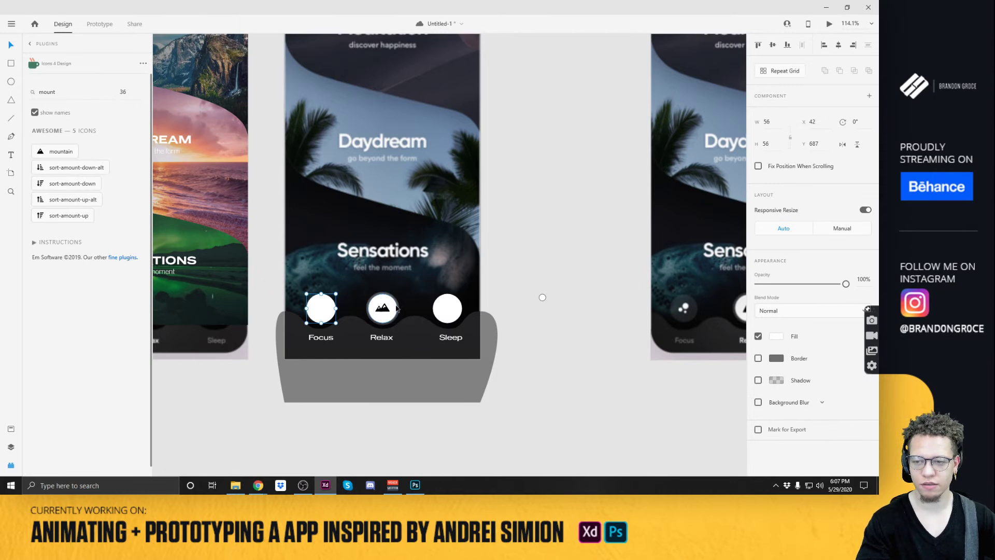
key("2")
scroll(303, 316, "up", 5)
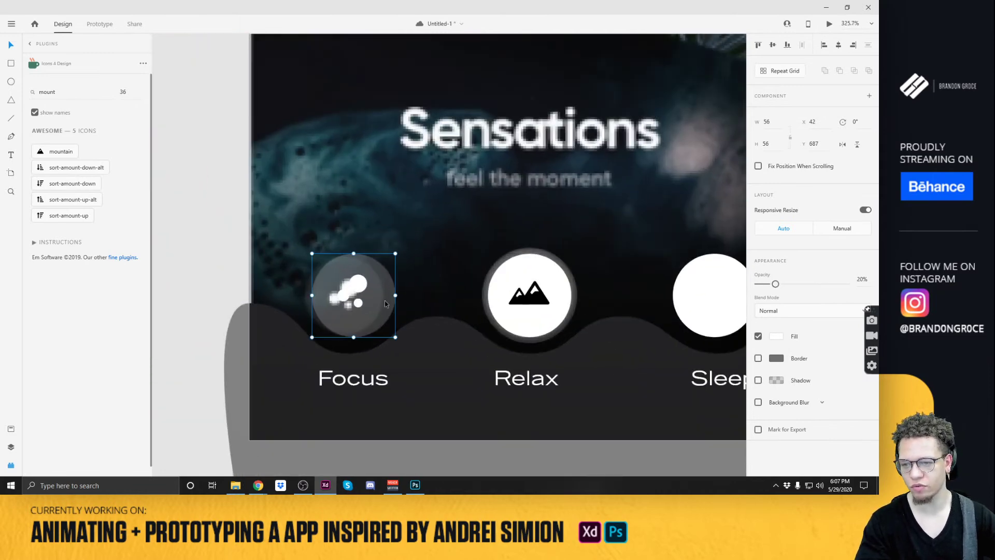
mouse_move(358, 286)
left_mouse_down()
mouse_move(347, 299)
mouse_move(350, 291)
left_mouse_up()
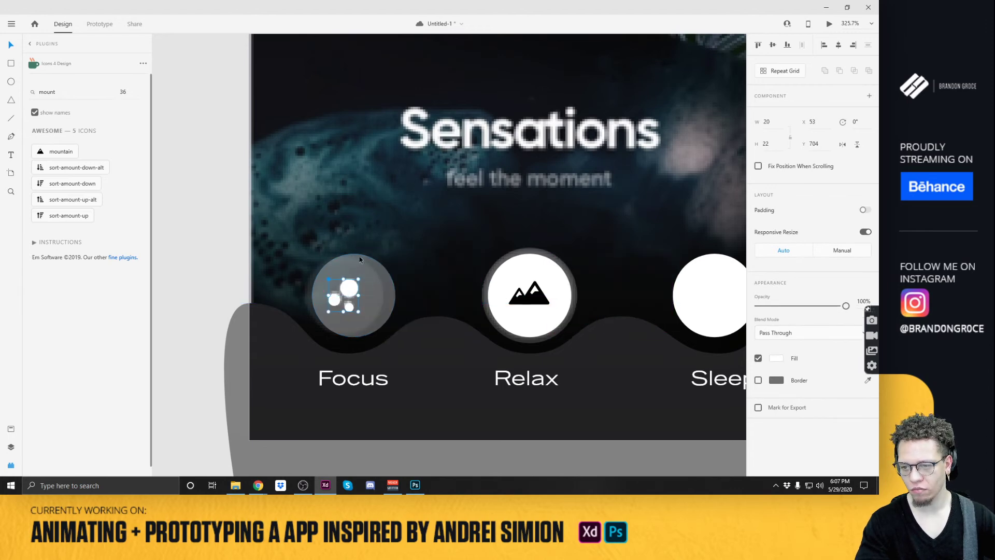
left_click(363, 316, "shift")
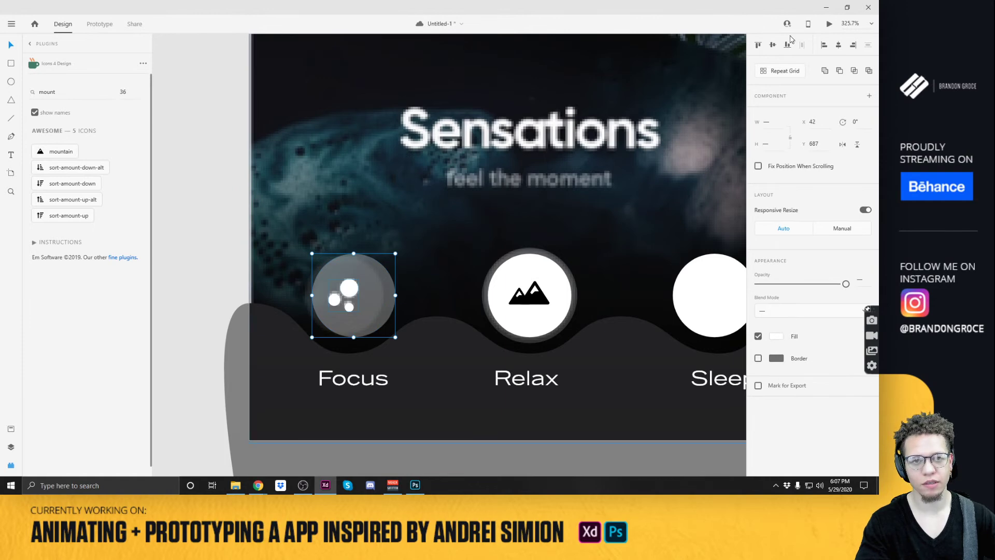
left_click(839, 45)
left_click(502, 191)
scroll(441, 242, "down", 5)
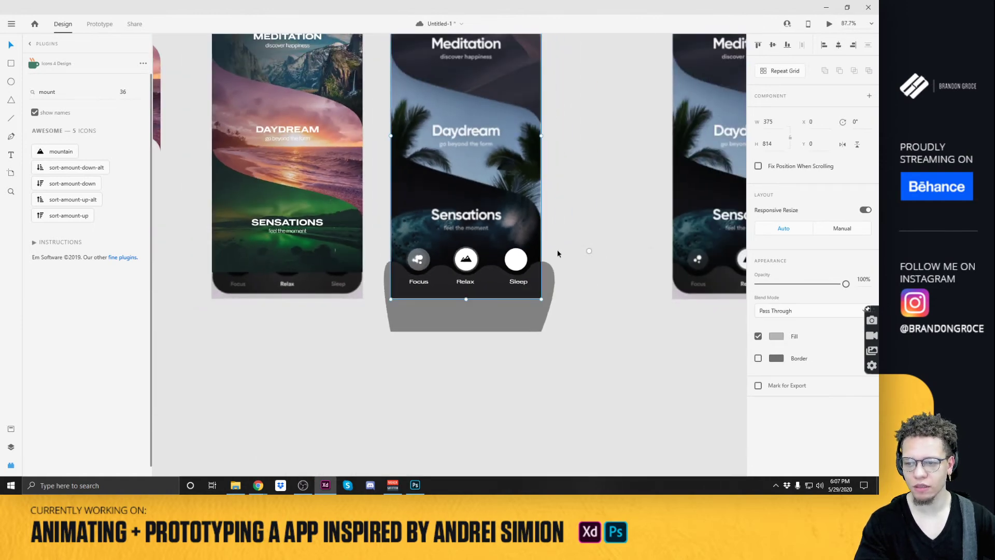
Search the Icons 4 Design plugin for "moon" and insert the moon icon from the Awesome set.
left_click(574, 257)
scroll(599, 274, "up", 2)
left_click_drag(260, 252, 369, 248)
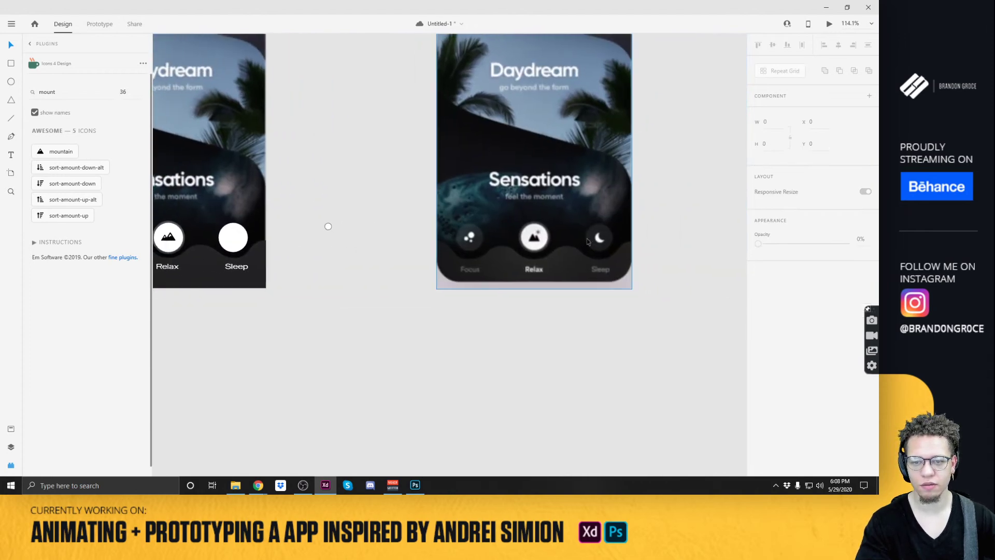
left_click(56, 91)
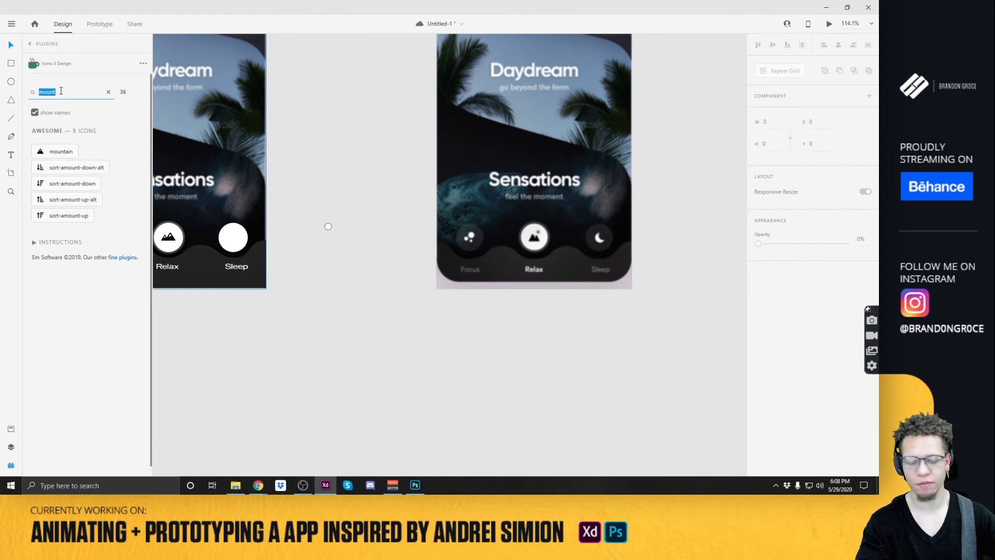
type("moon")
key("Return")
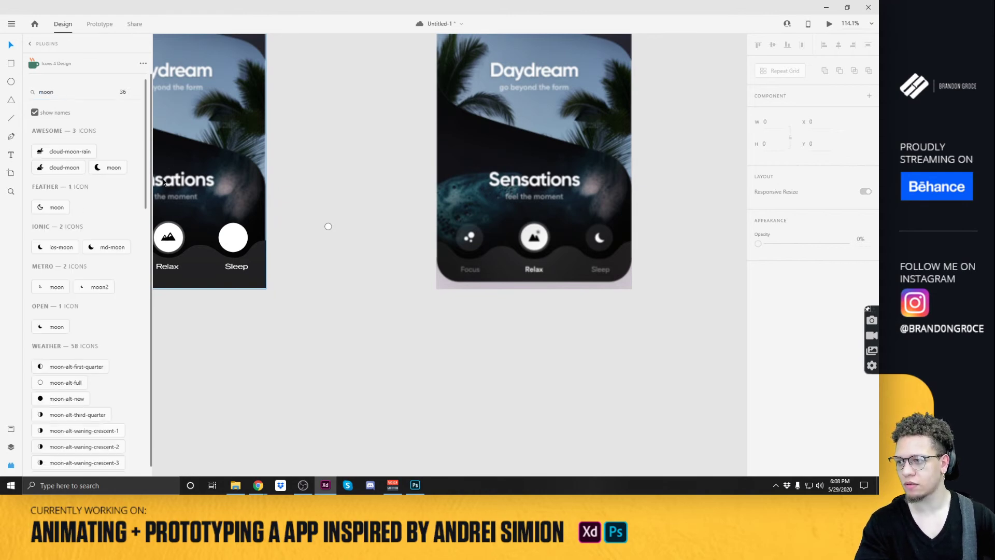
left_click(102, 172)
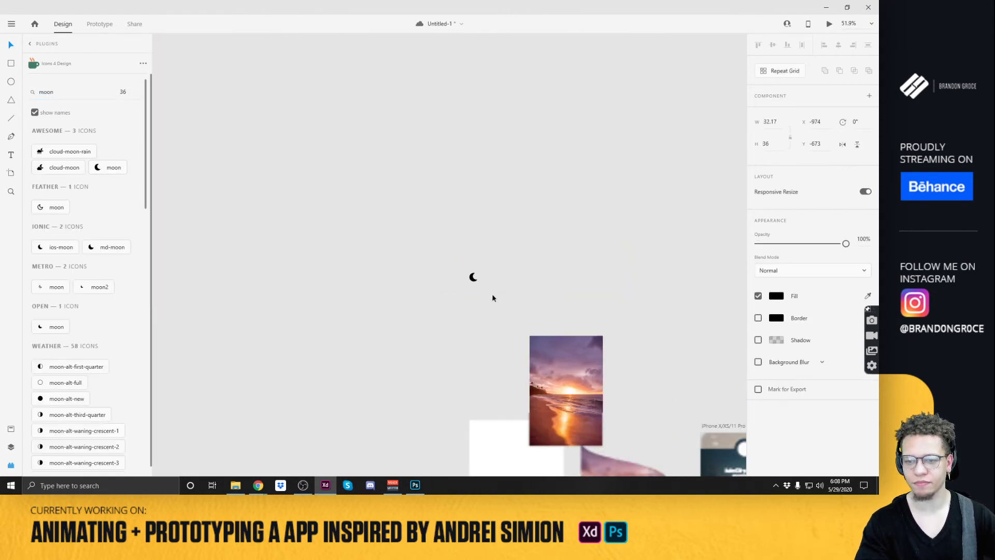
Move the moon icon into the second artboard's Sleep circle and scale it down to about 16 by 18 px.
key("Delete")
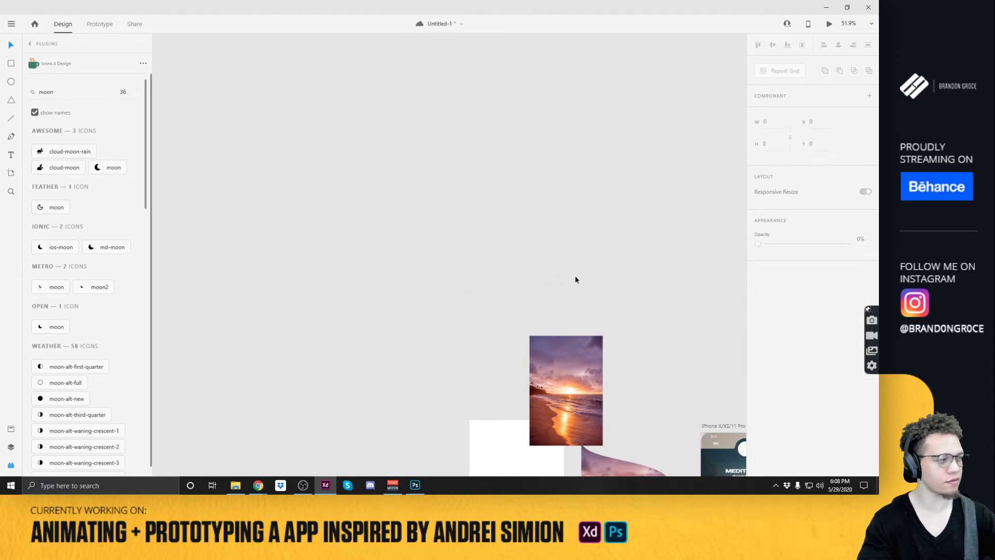
left_click_drag(617, 321, 441, 91)
scroll(643, 386, "up", 3)
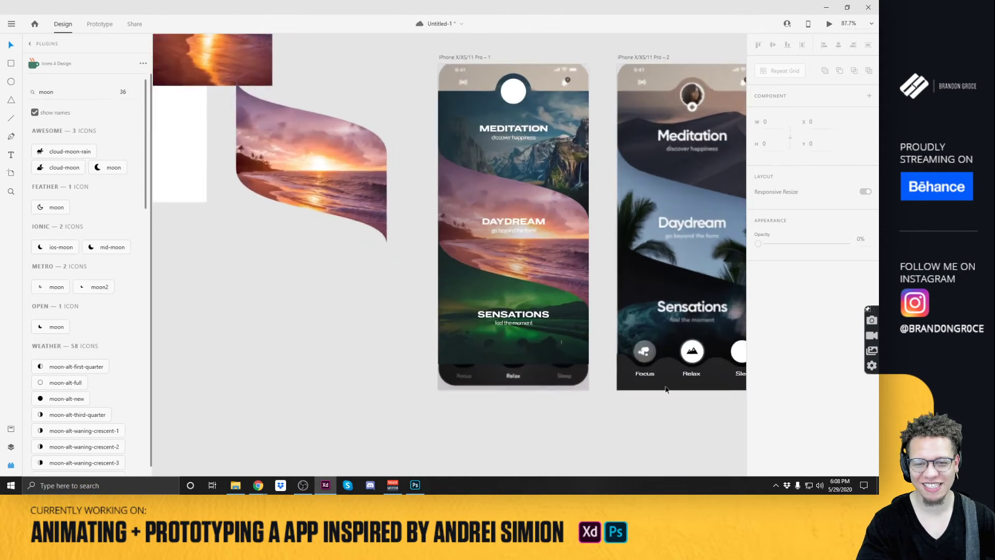
scroll(717, 404, "up", 5)
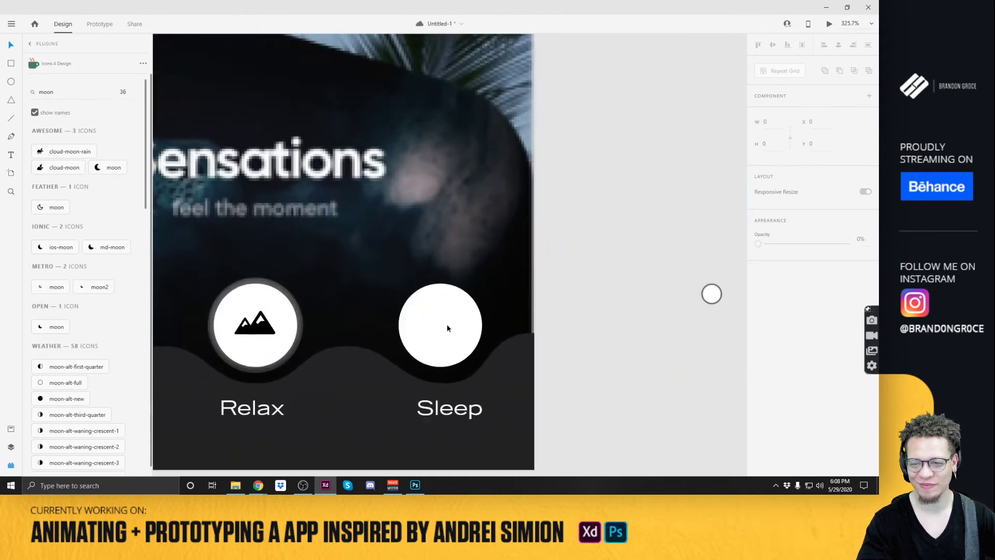
left_click_drag(430, 249, 428, 320)
left_click_drag(463, 347, 608, 333)
Copy the height value of the mountain icon inside the Relax circle.
left_click(438, 301)
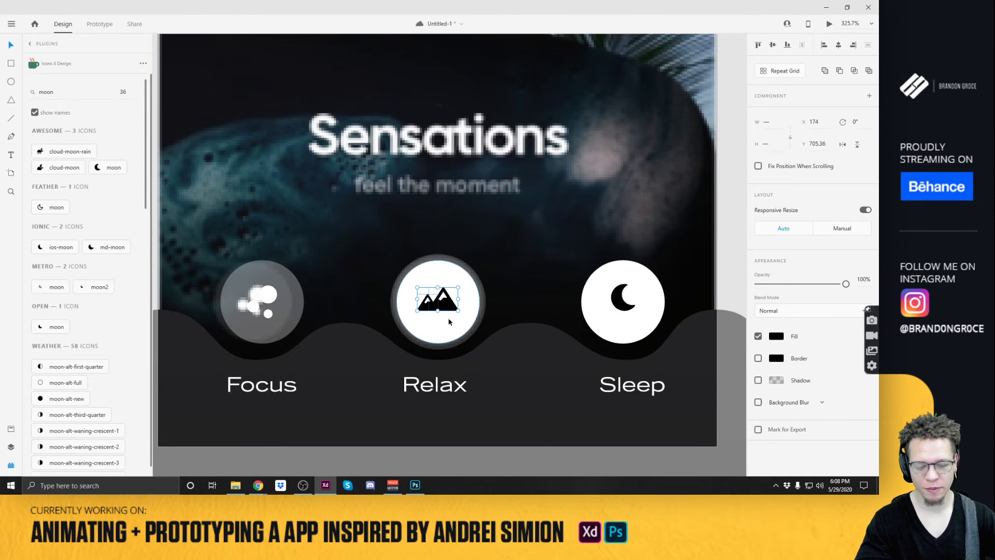
left_click(454, 319)
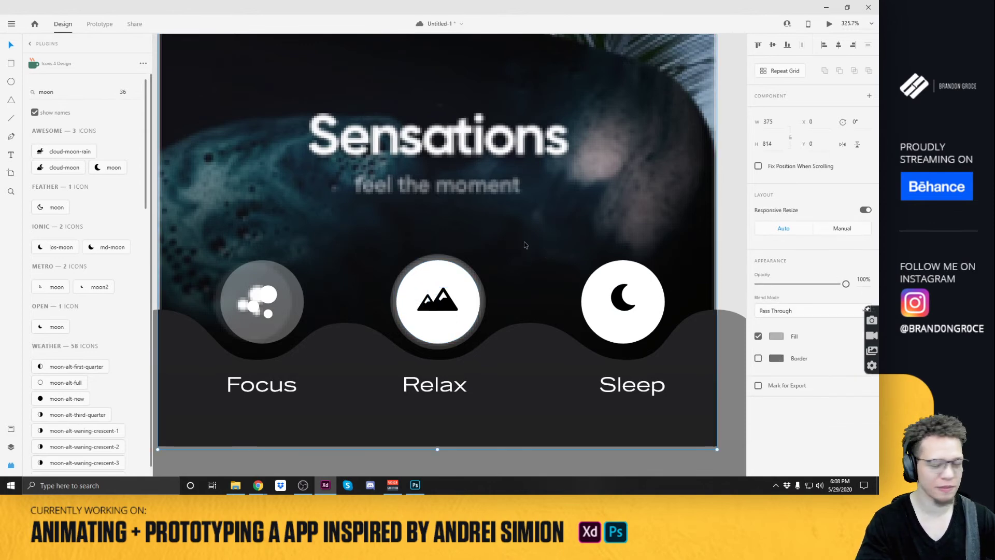
left_click(450, 304)
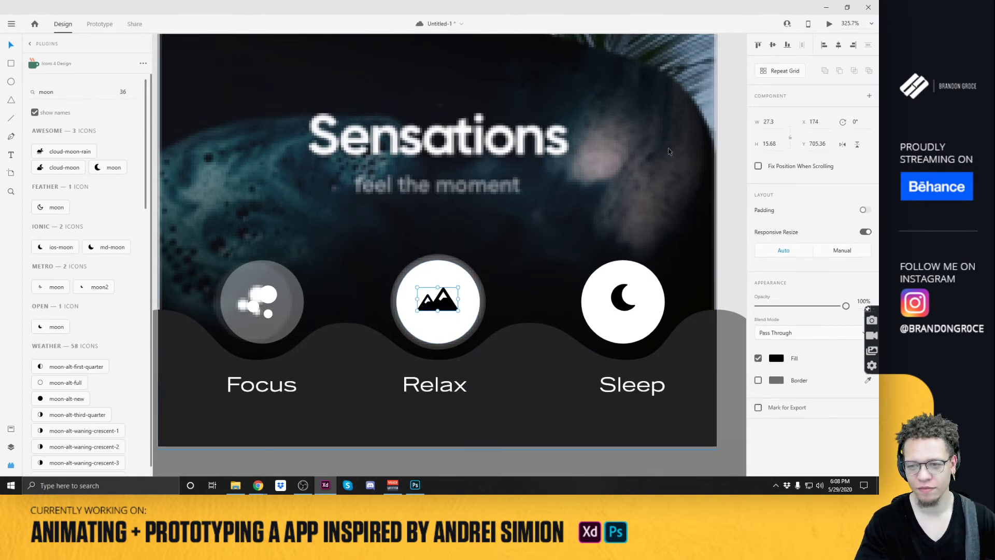
left_click(774, 120)
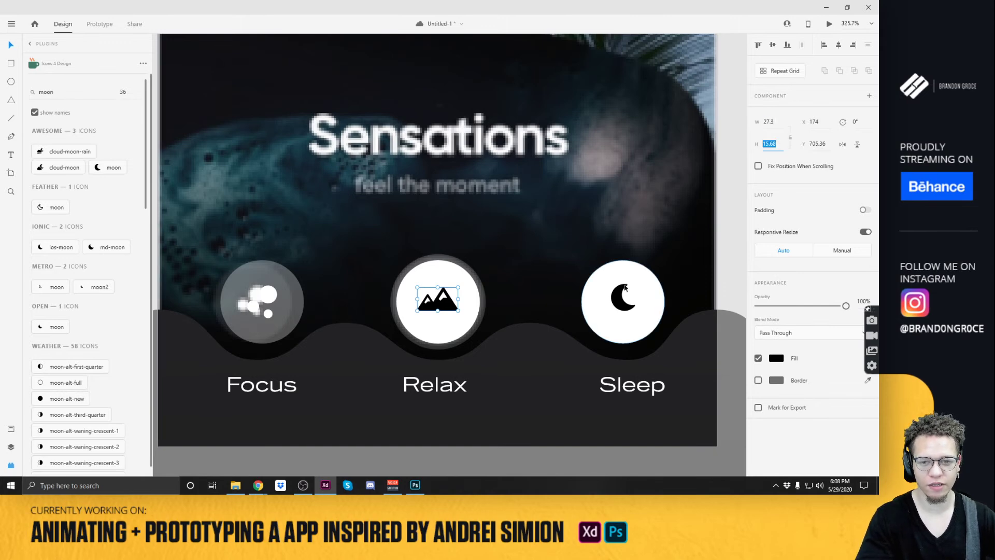
Try to apply the copied height of 15.68 to the moon icon, and undo the attempts.
left_click(617, 305)
left_click(774, 141)
key("ctrl+v")
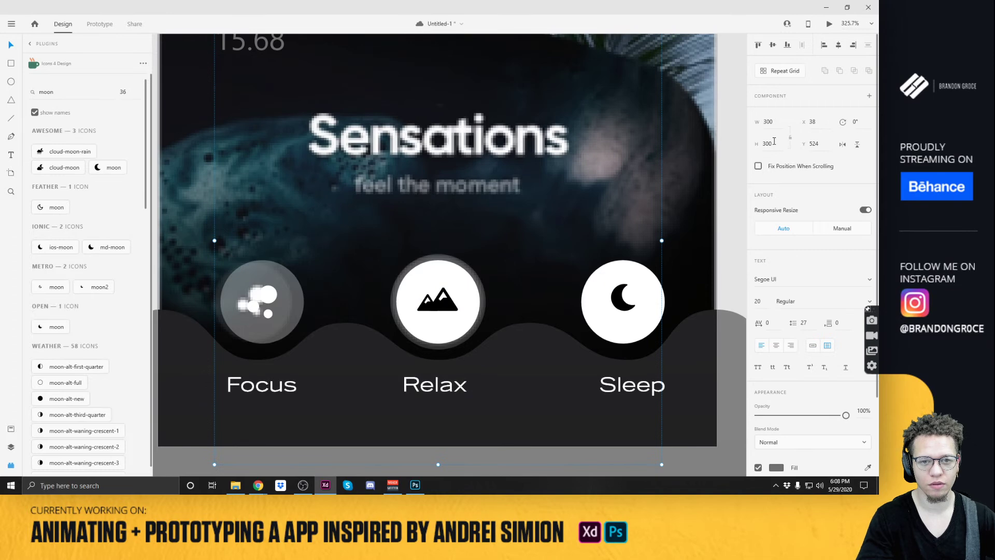
key("ctrl+z")
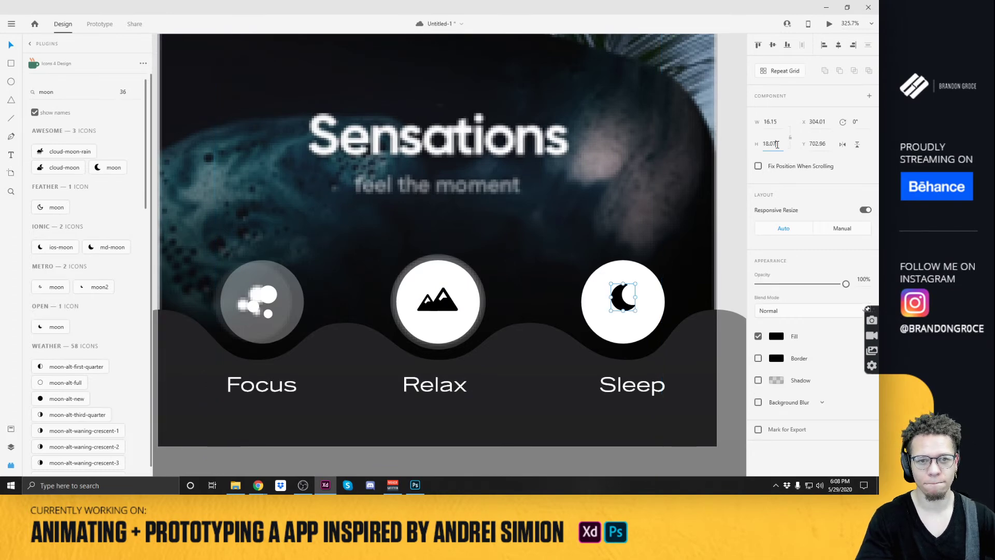
key("Return")
key("ctrl+z")
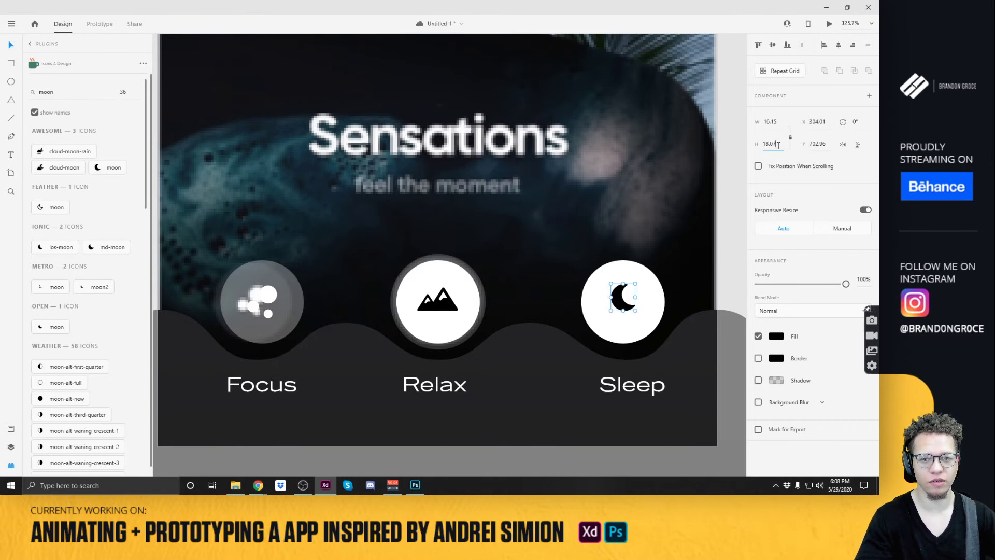
Set the moon icon's height to 15.68 with proportions locked and centre it in the Sleep circle.
key("Return")
left_click(611, 293)
left_click_drag(618, 301, 620, 307)
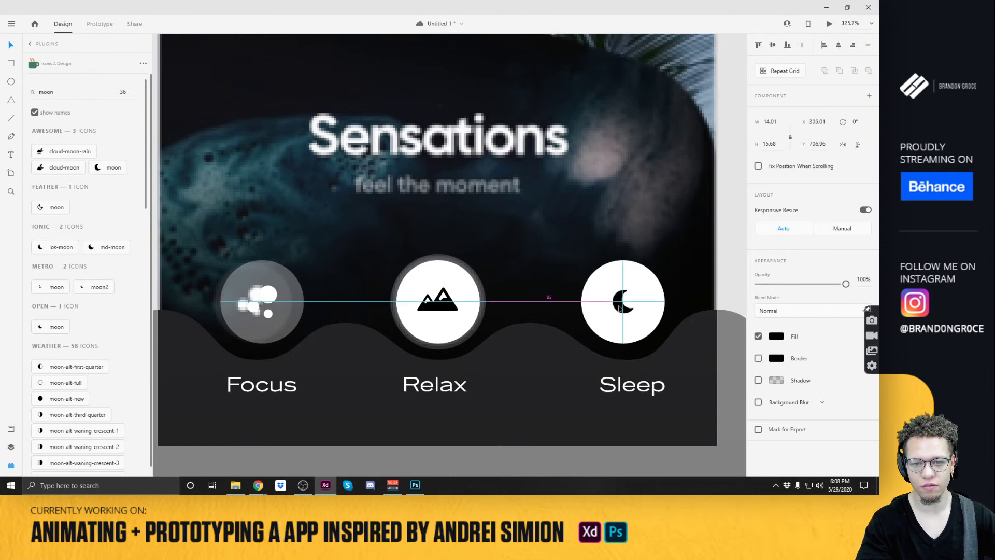
Recolour the moon icon white and set the opacity of the Sleep and Focus circles to 30%.
scroll(627, 306, "down", 5)
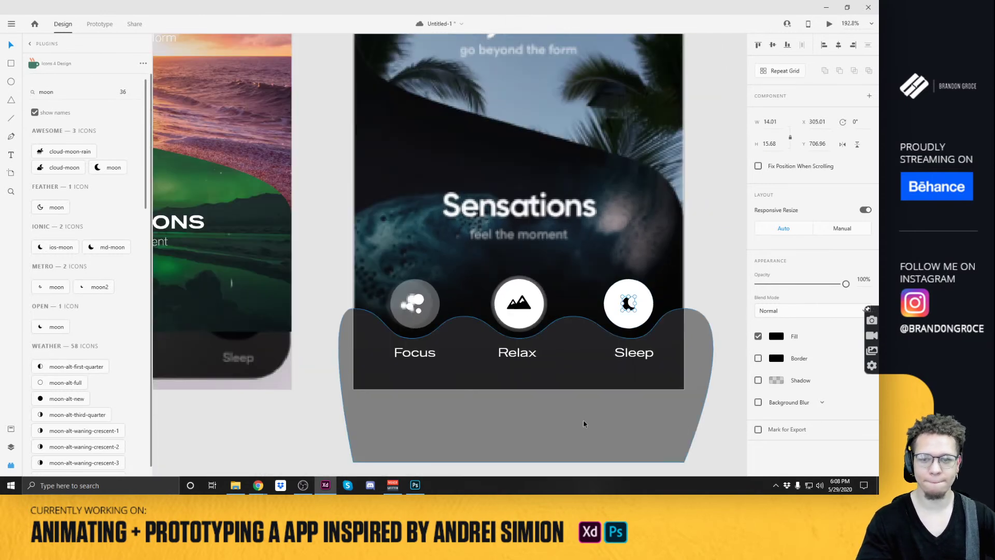
left_click(421, 305)
left_click(616, 310)
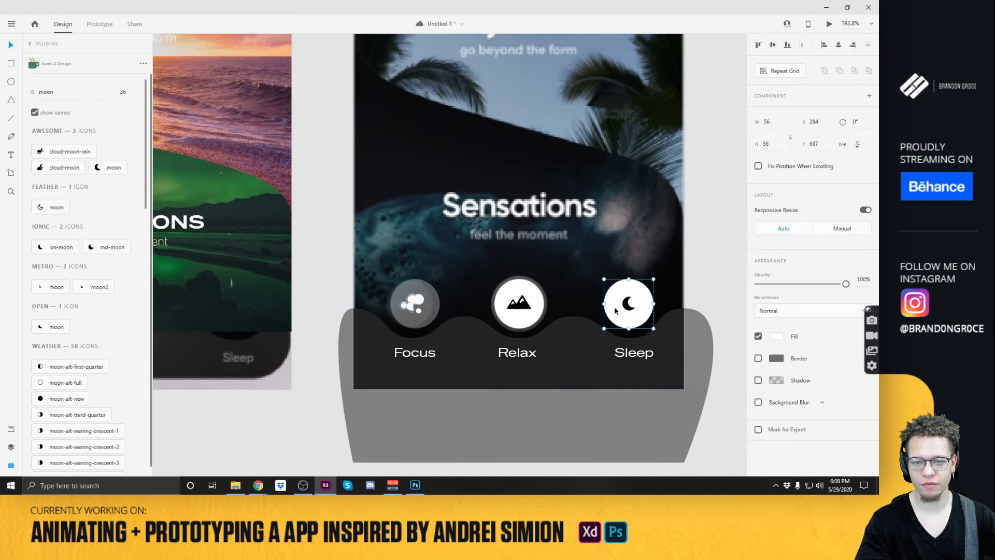
double_click(627, 308)
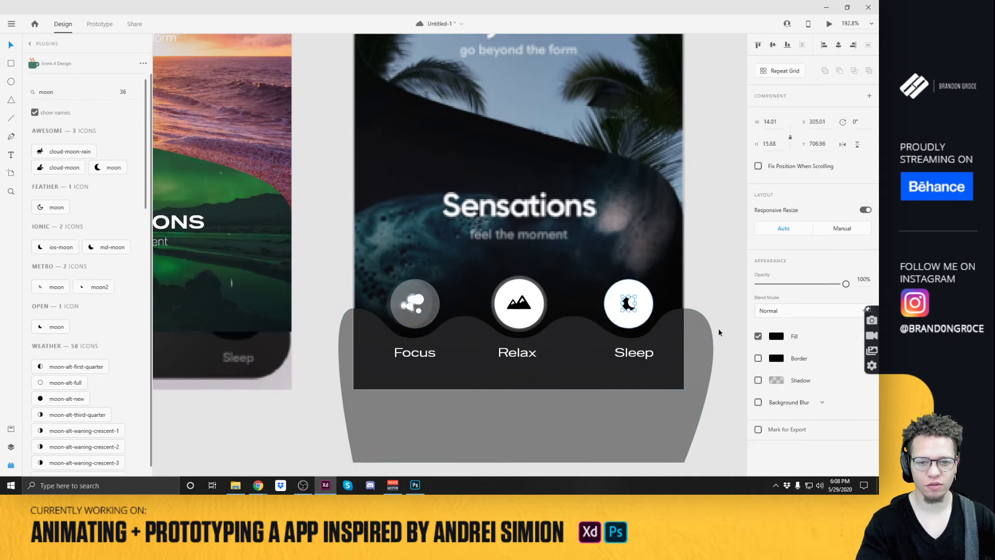
left_click(777, 336)
key("Delete")
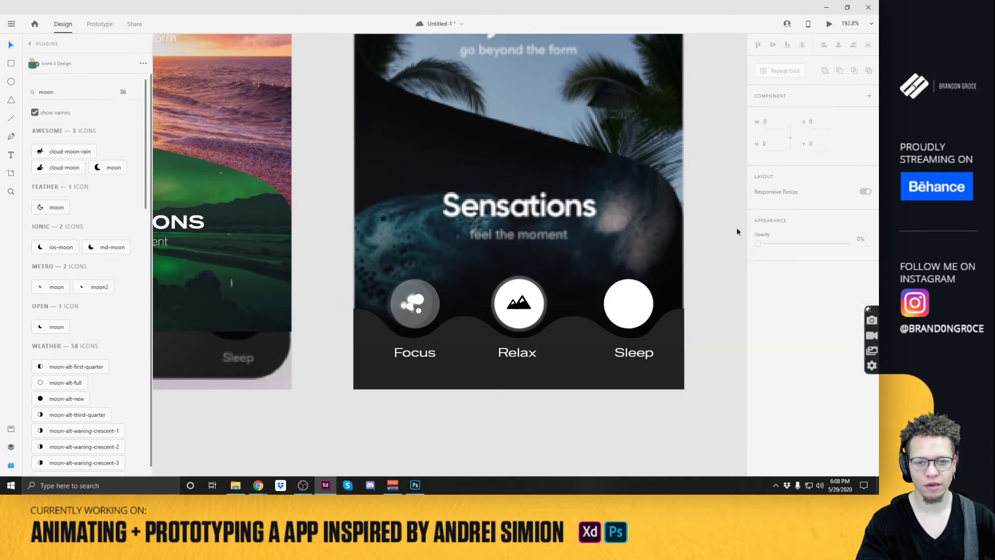
key("ctrl+z")
key("ctrl+z")
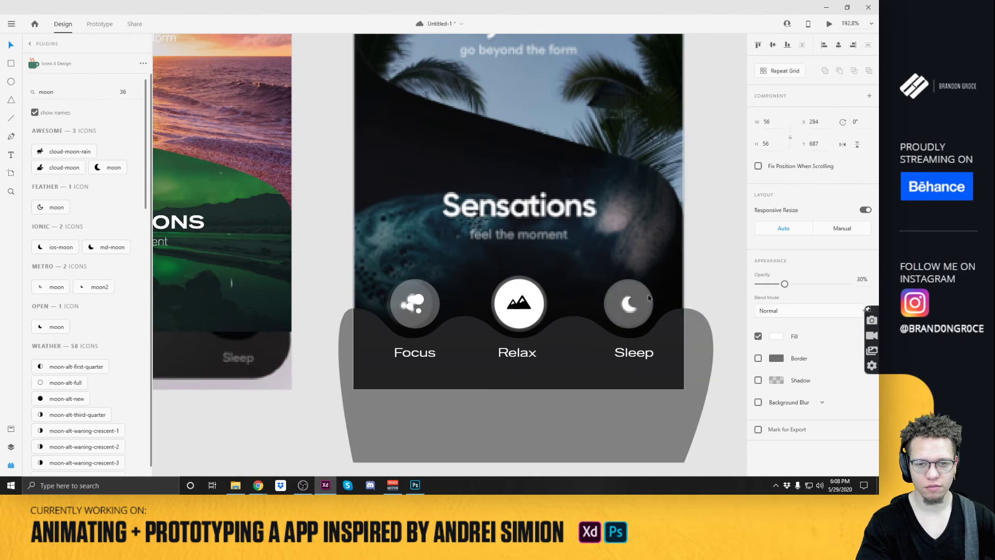
left_click(424, 302)
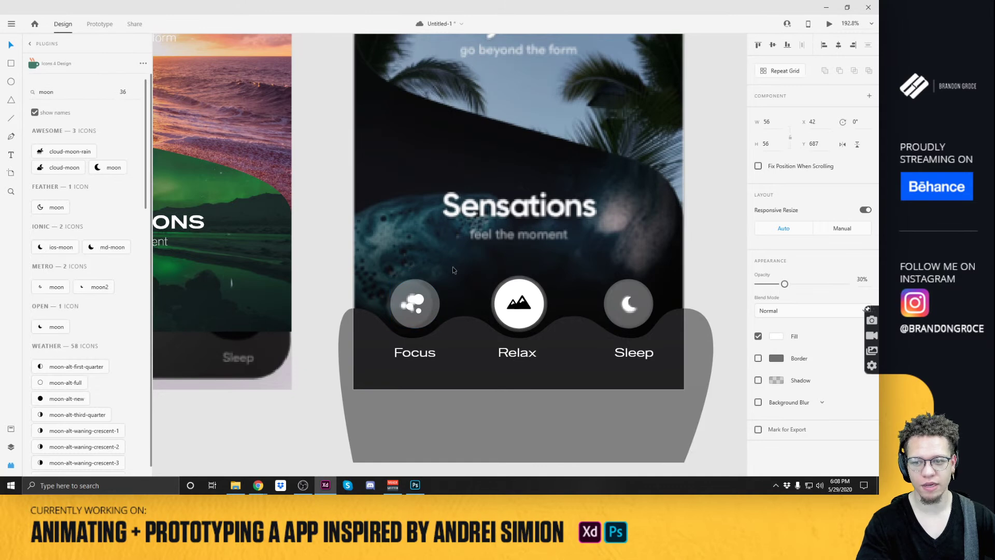
Group each of the Sleep, Relax and Focus icons with its own circle.
left_click(629, 308)
double_click(629, 308)
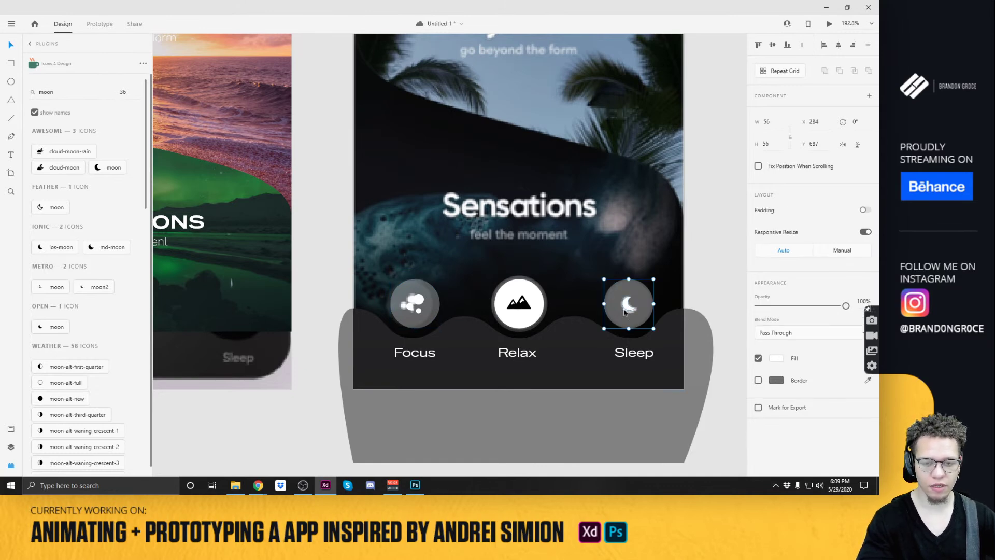
double_click(526, 297)
key("ctrl+a")
key("ctrl+g")
double_click(418, 302)
left_click(431, 295)
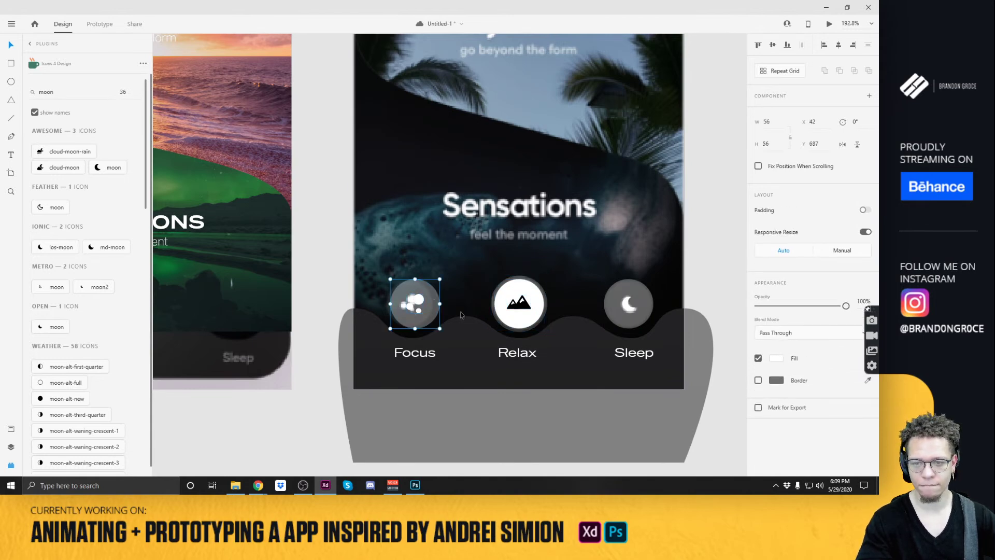
Copy the wavy bar, its three labels and the icon groups, and paste them onto the iPhone X/XS/11 Pro – 1 artboard.
left_click(455, 356)
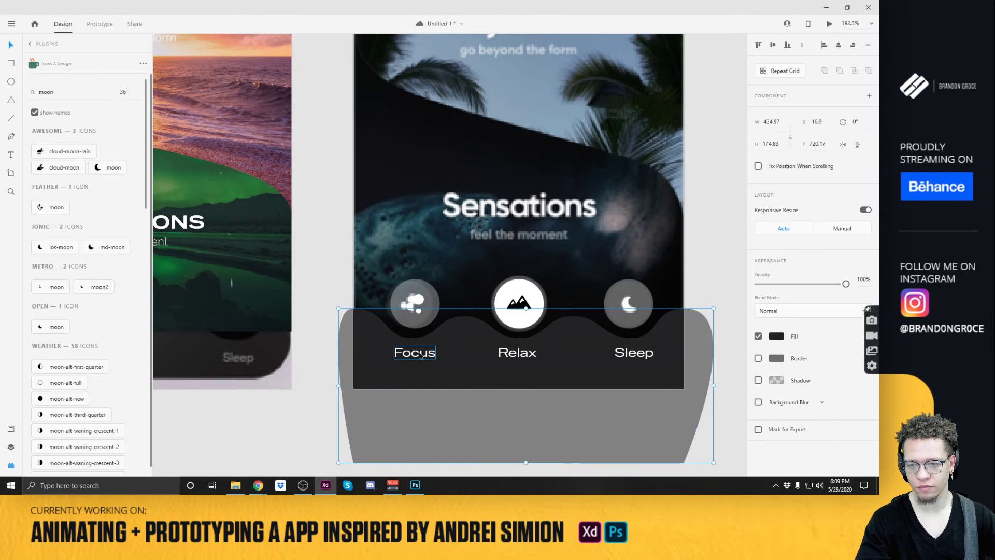
left_click_drag(381, 355, 391, 269)
left_click(459, 282, "shift")
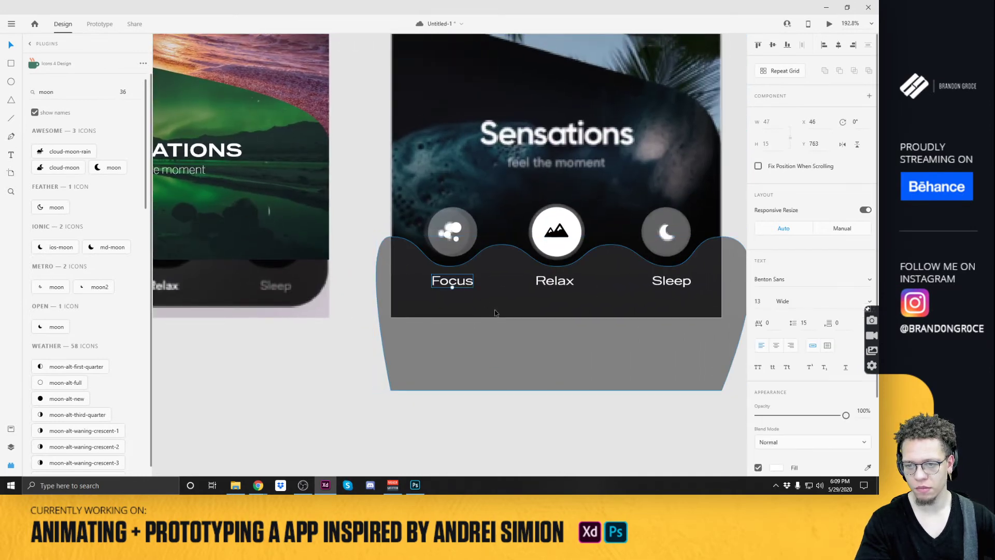
left_click(562, 284, "shift")
left_click(684, 281, "shift")
left_click(656, 251, "shift")
left_click(538, 229, "shift")
left_click(466, 243, "shift")
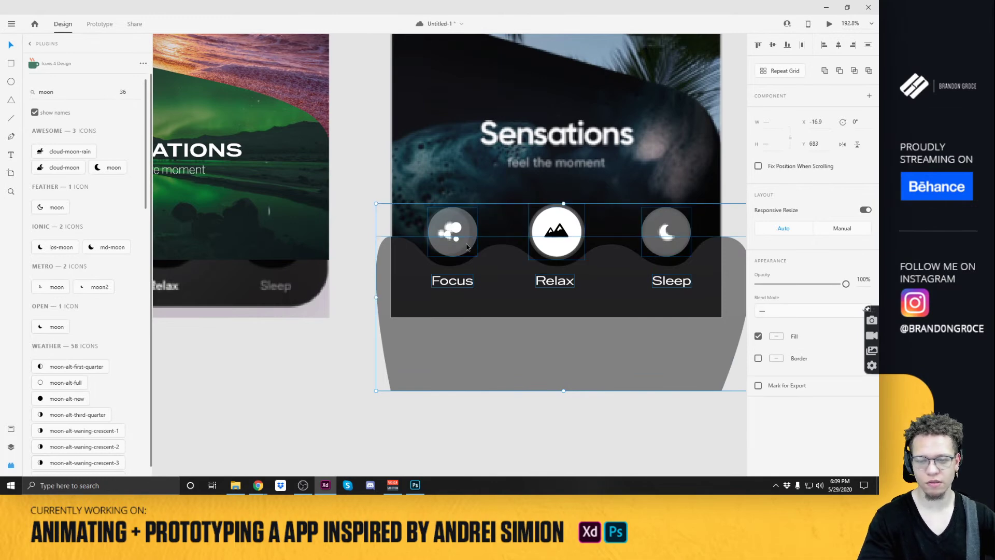
key("ctrl+c")
scroll(450, 208, "left", 5)
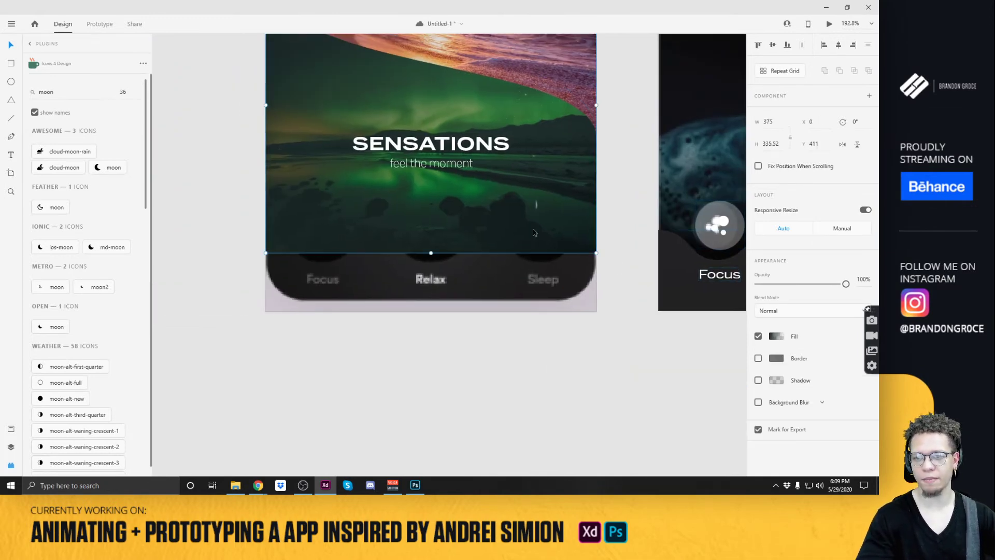
key("ctrl+v")
left_click(642, 413)
Compare the pasted navigation bar with the copy on the second artboard and the bar in the reference mockup.
scroll(641, 413, "down", 6)
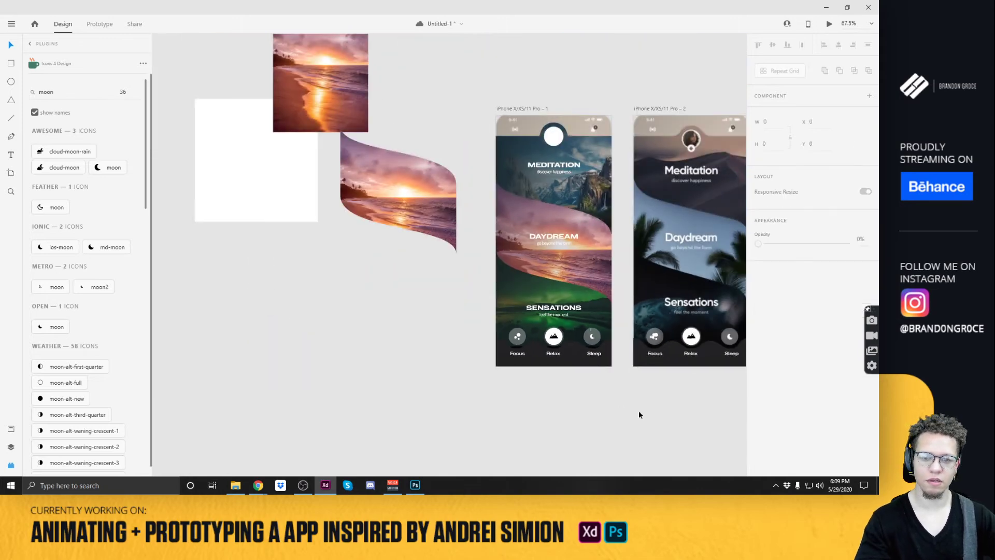
scroll(638, 410, "right", 3)
scroll(485, 343, "up", 6)
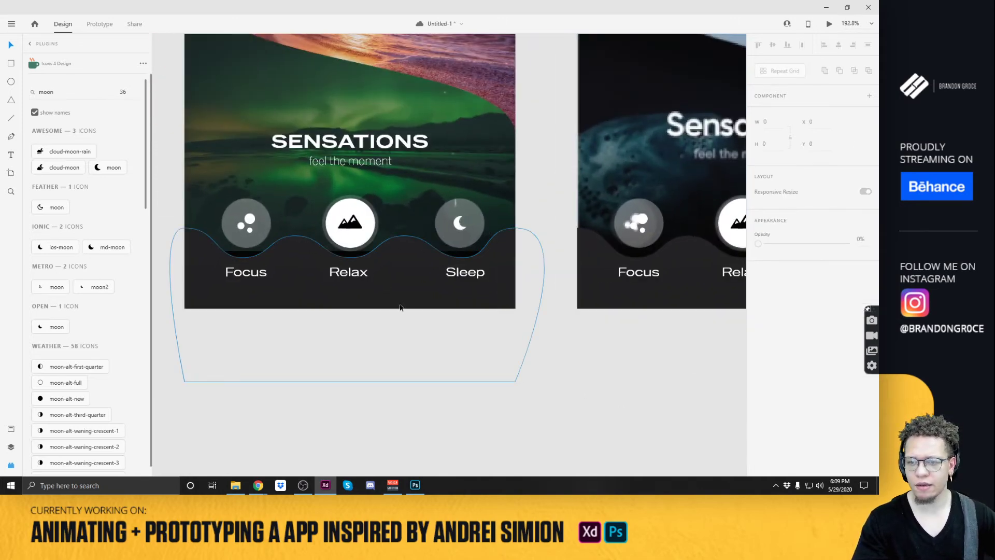
scroll(530, 409, "right", 2)
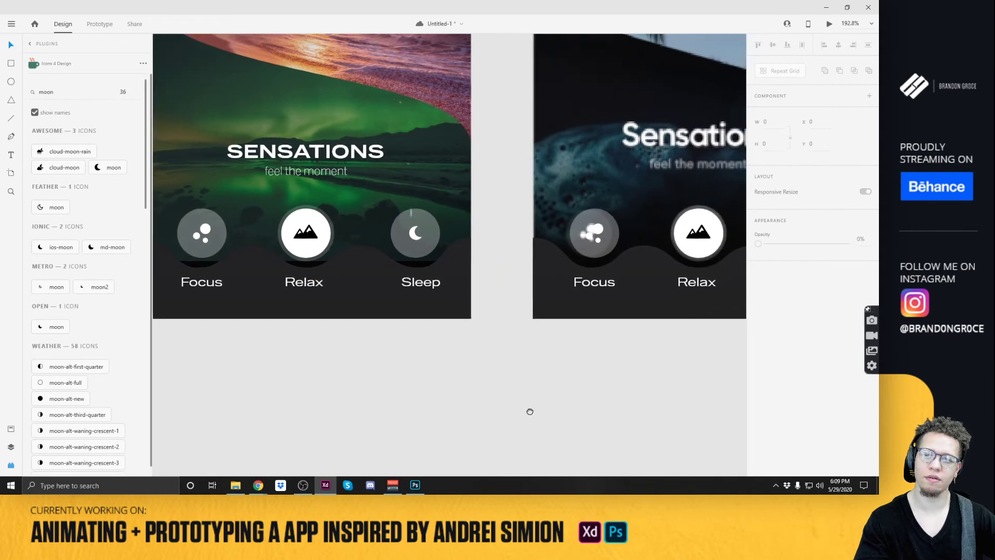
scroll(570, 425, "left", 3)
scroll(571, 425, "up", 2)
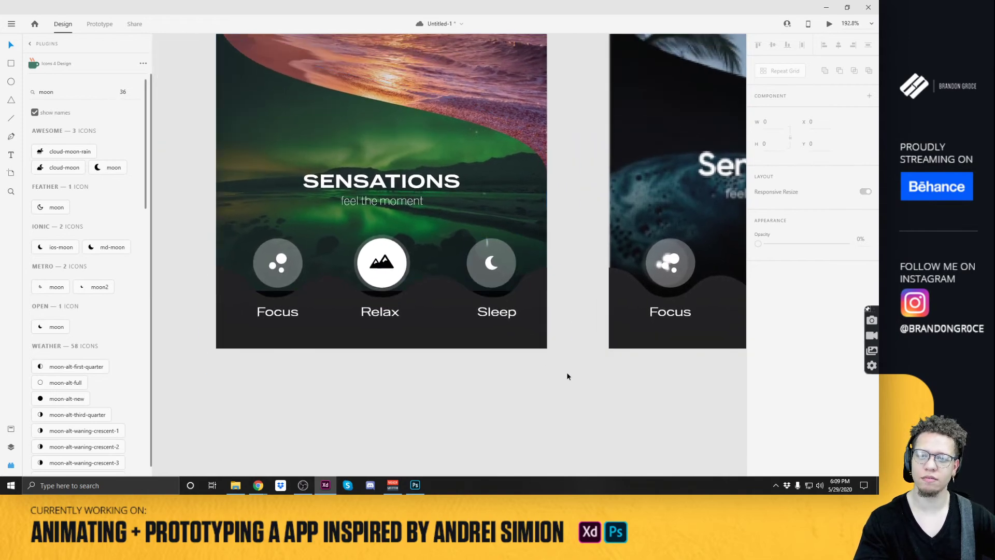
scroll(471, 317, "right", 5)
scroll(471, 318, "down", 3)
scroll(421, 305, "right", 5)
scroll(422, 304, "down", 2)
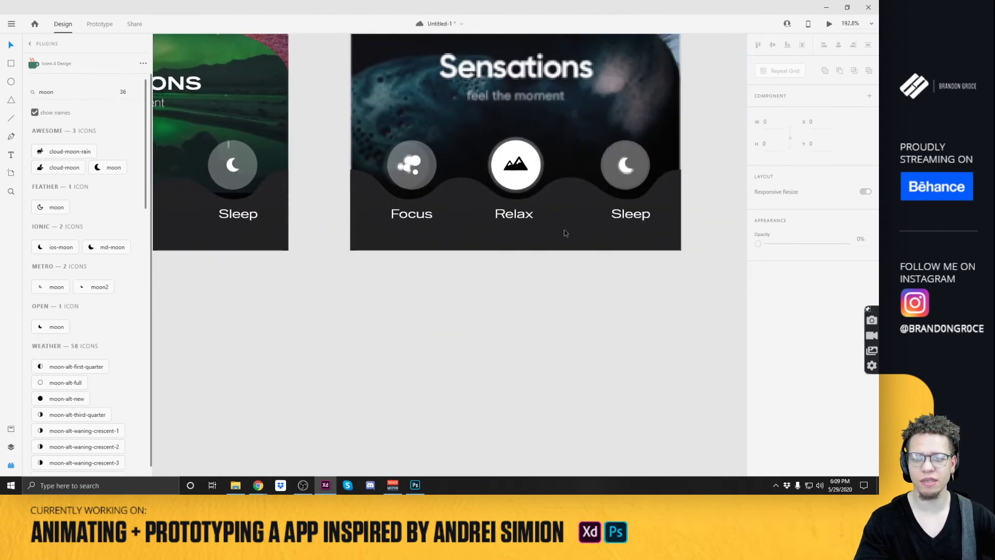
scroll(426, 211, "down", 5)
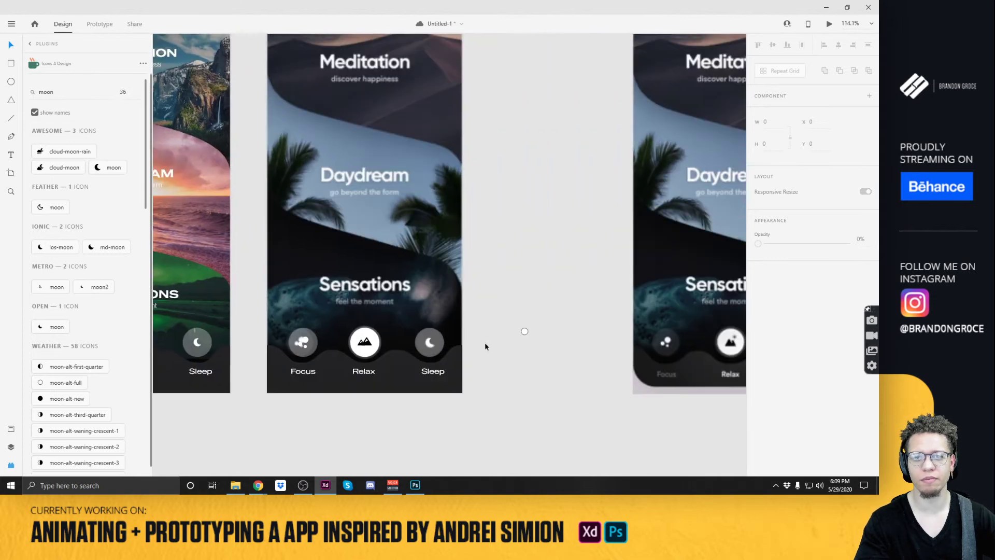
left_click_drag(646, 344, 605, 368)
scroll(605, 368, "up", 5)
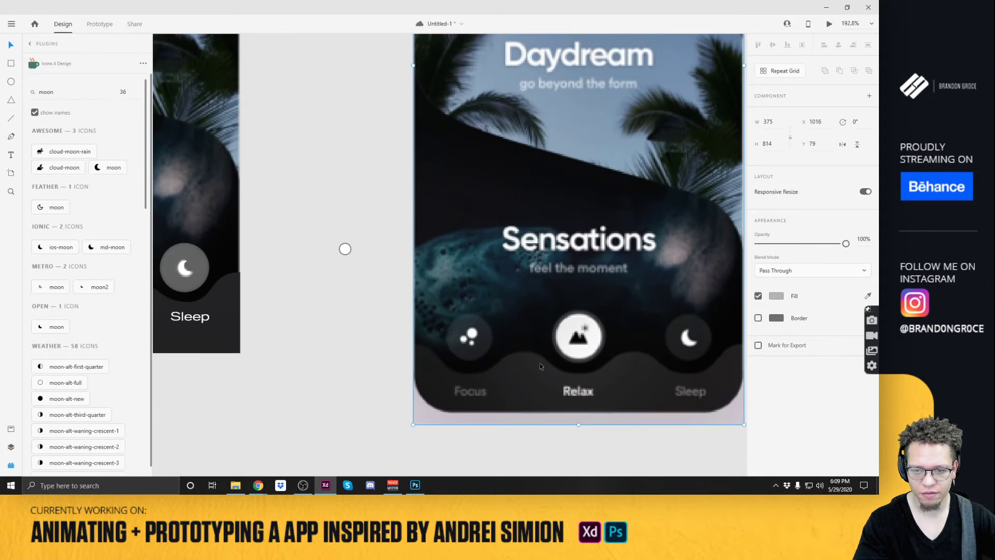
scroll(359, 317, "down", 2)
scroll(358, 317, "right", 5)
scroll(358, 317, "left", 10)
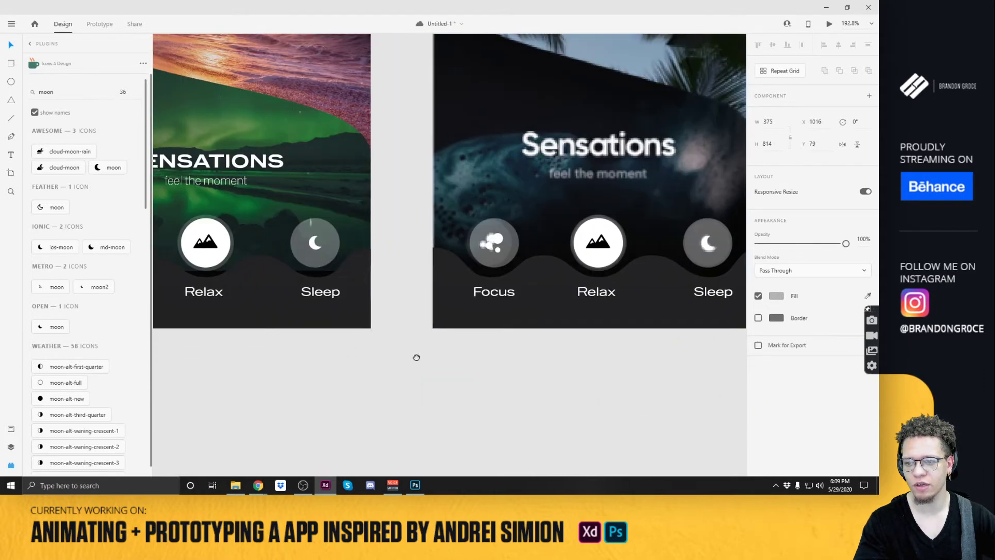
Change the first artboard's wavy bar fill to a radial gradient and centre it just below the Relax icon.
left_click(494, 283)
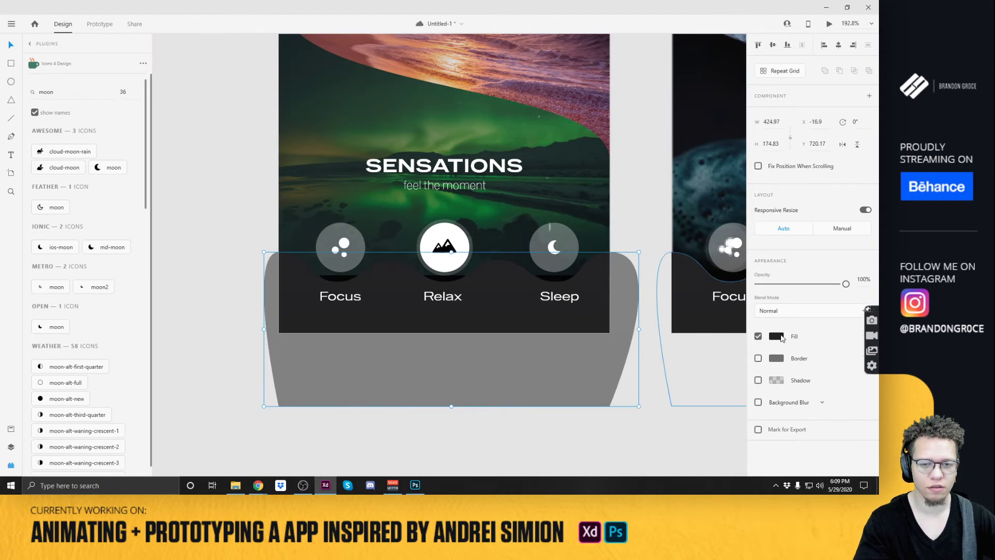
left_click(506, 283)
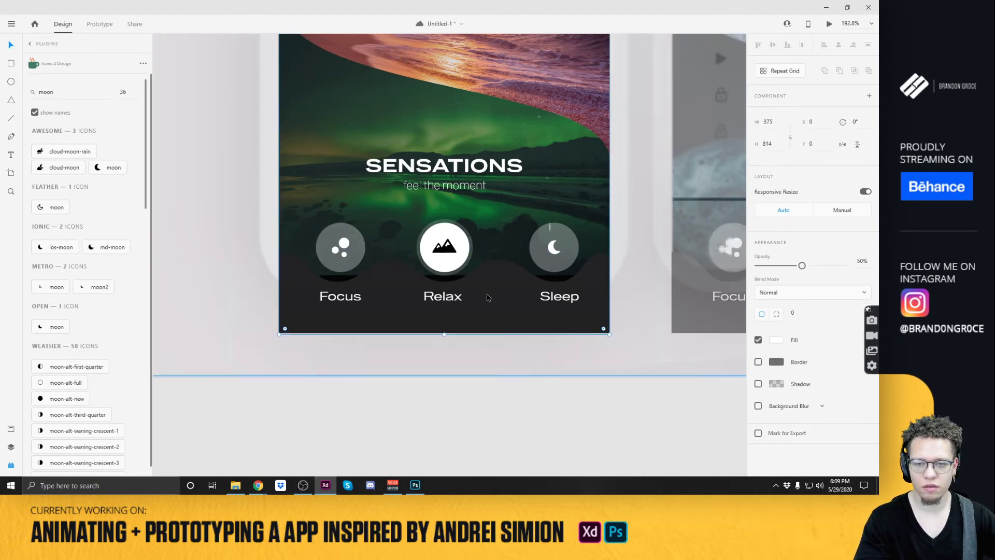
left_click(495, 313)
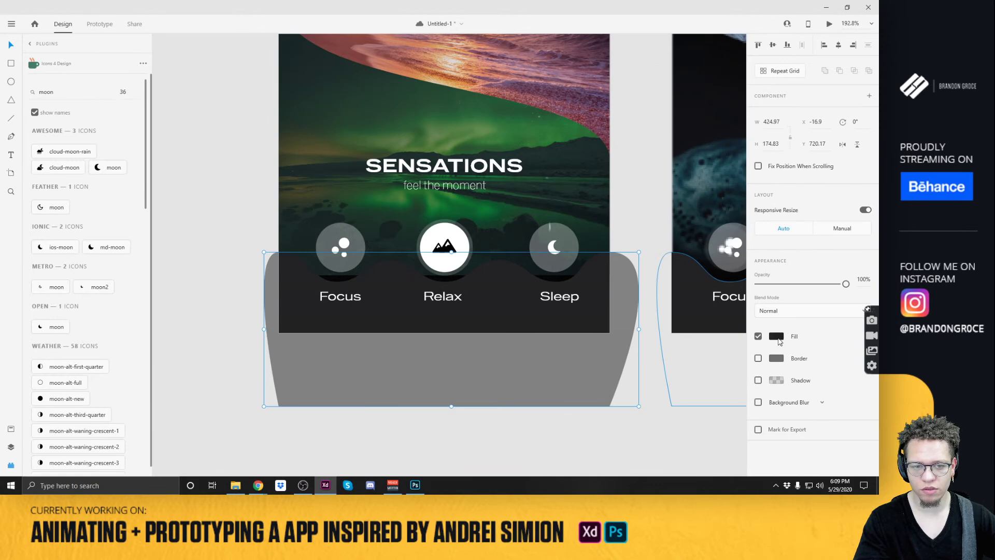
left_click(780, 338)
left_click(688, 262)
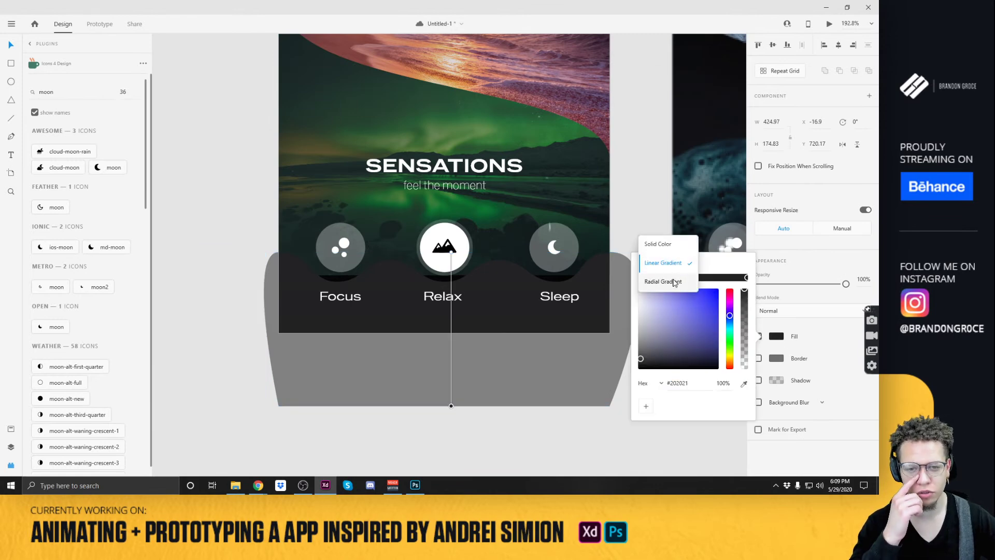
left_click(674, 283)
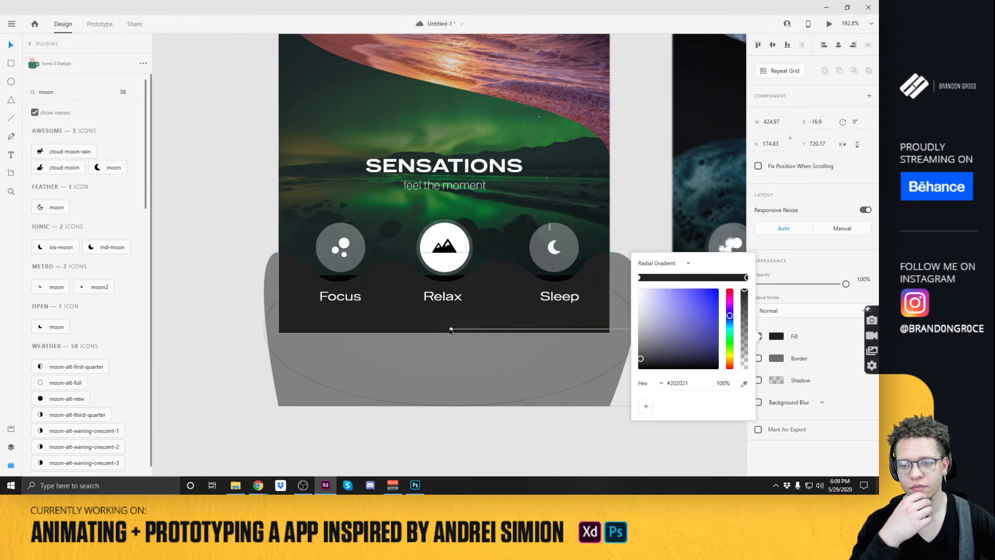
left_click_drag(451, 330, 443, 270)
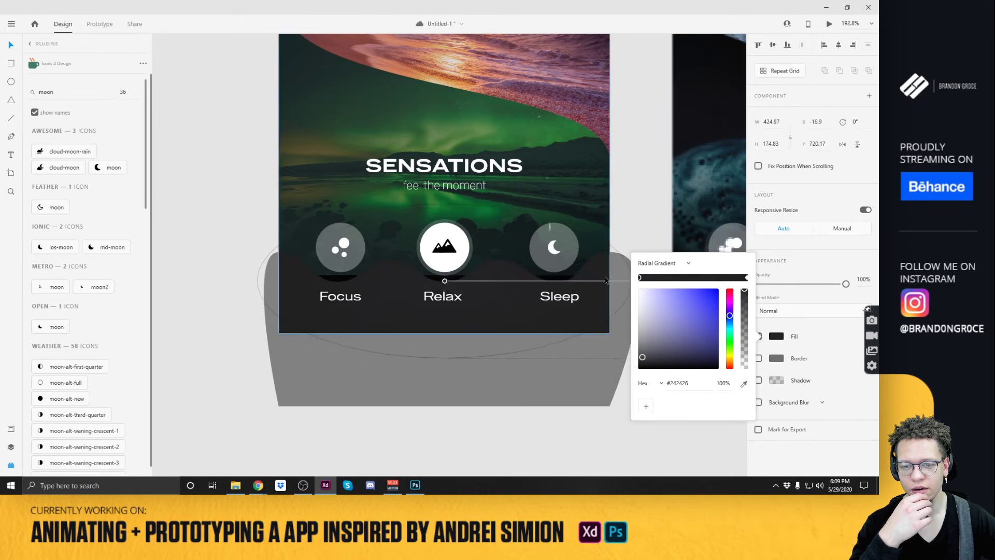
Set the inner colour stop of the wavy bar's radial gradient to #404040.
left_click(746, 278)
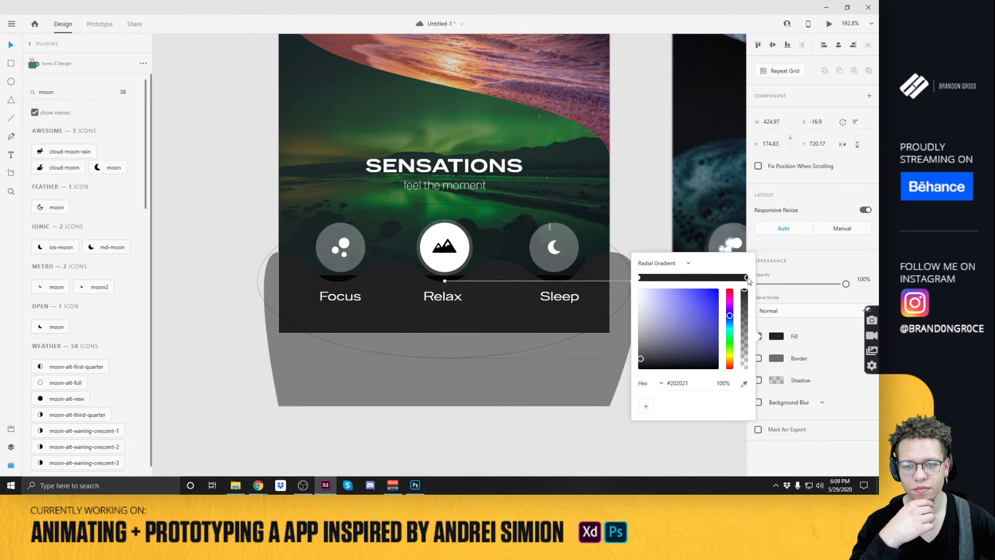
left_click(640, 278)
left_click_drag(641, 357, 635, 352)
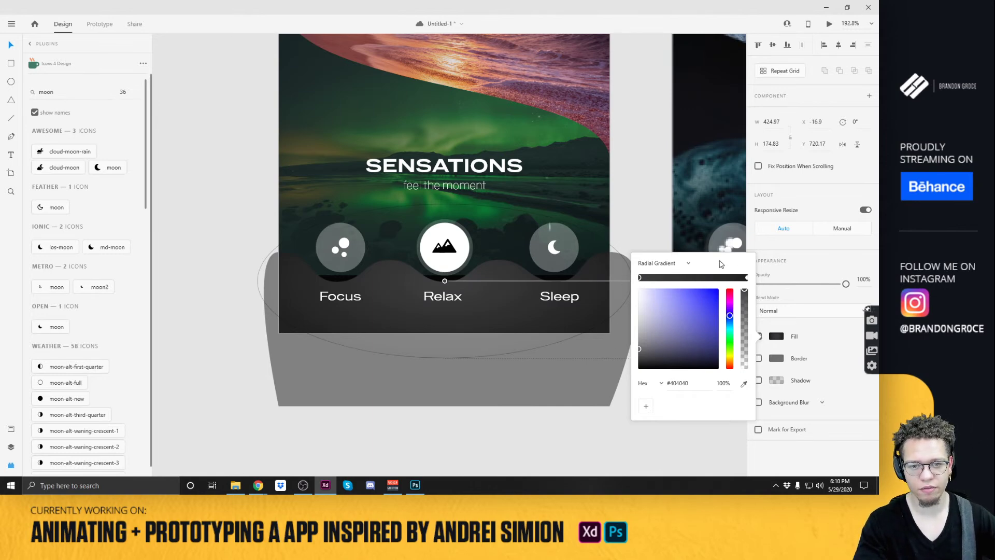
Shorten the radial gradient's horizontal radius to reach about the Sleep icon and adjust its vertical extent.
scroll(560, 136, "down", 3)
scroll(560, 135, "right", 3)
left_click_drag(560, 211, 475, 207)
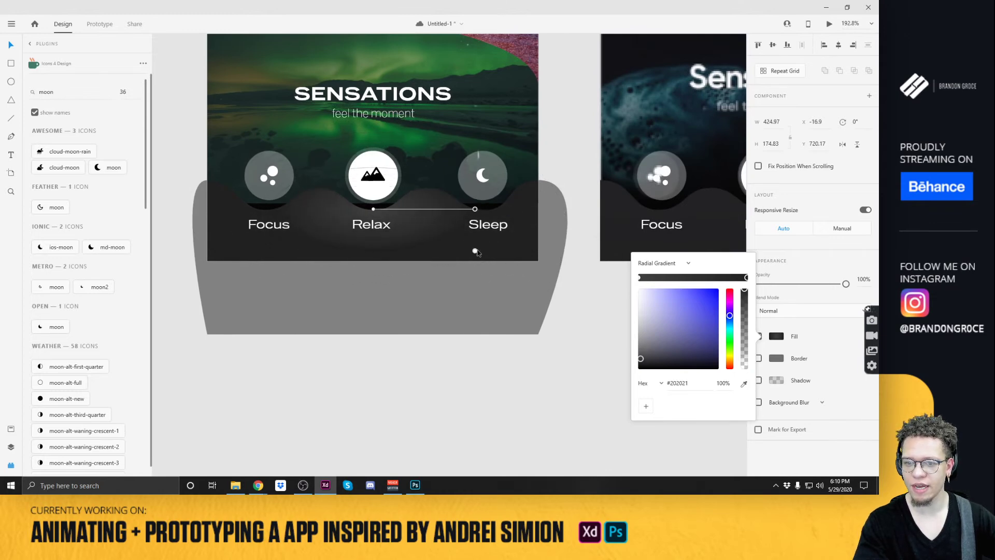
mouse_move(475, 251)
left_mouse_down()
mouse_move(525, 270)
mouse_move(468, 262)
left_mouse_up()
left_click(580, 389)
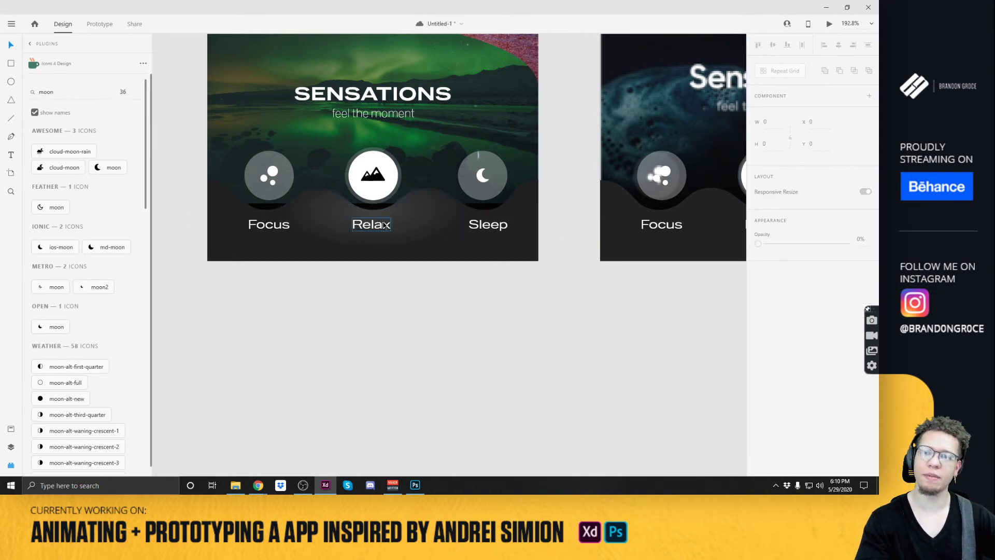
Review the first artboard from header to navigation bar against the reference version beside it.
scroll(359, 196, "down", 3)
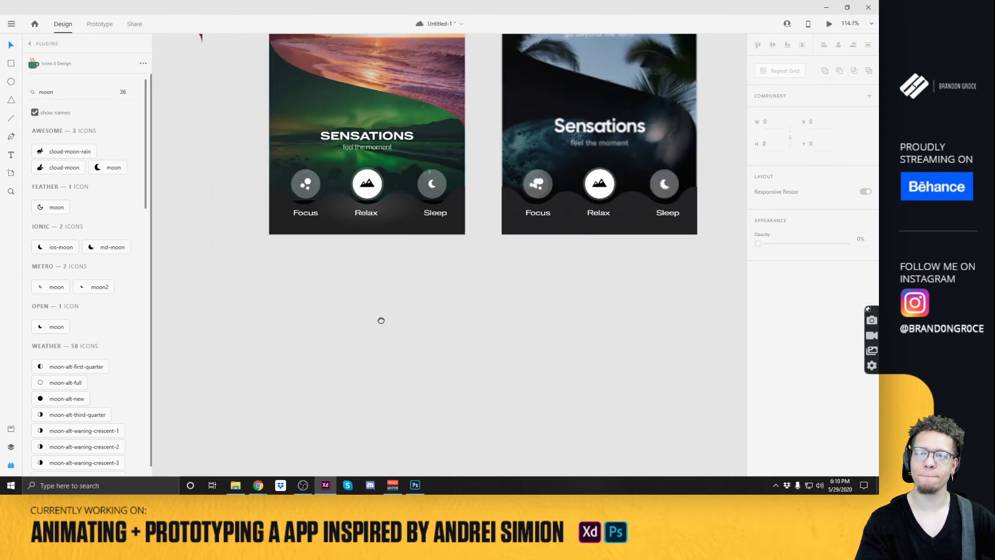
left_click_drag(361, 295, 482, 382)
left_click_drag(608, 180, 558, 220)
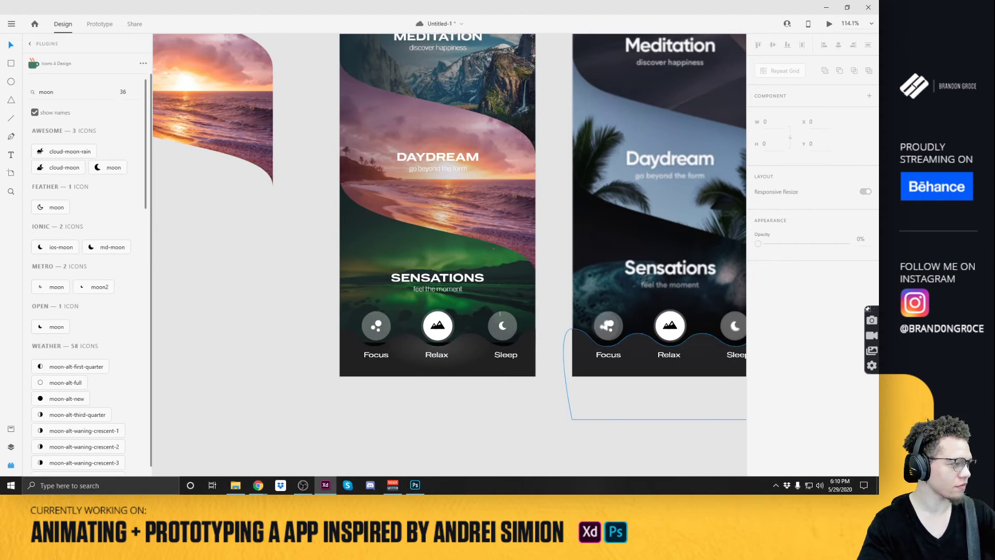
key("alt+Tab")
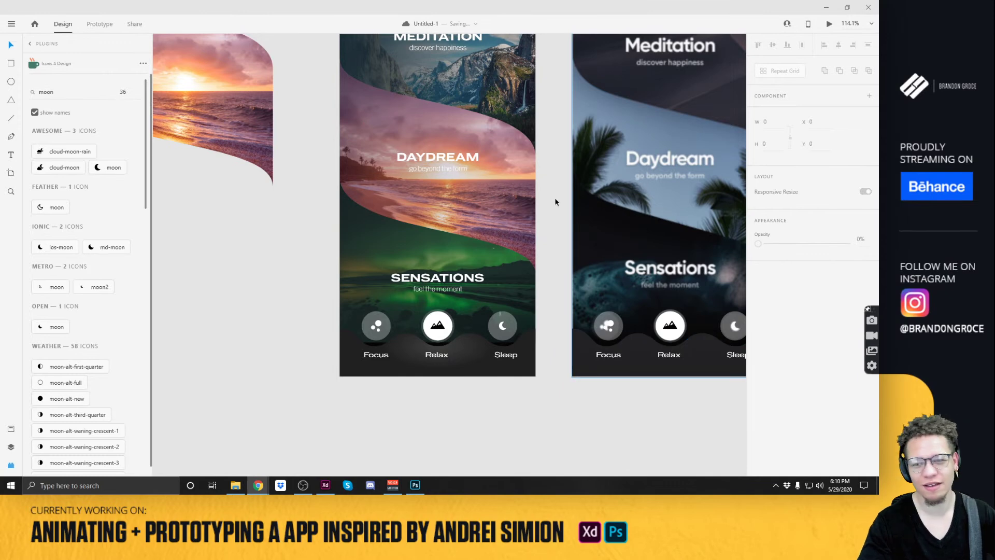
key("alt+Tab")
left_click_drag(534, 187, 503, 317)
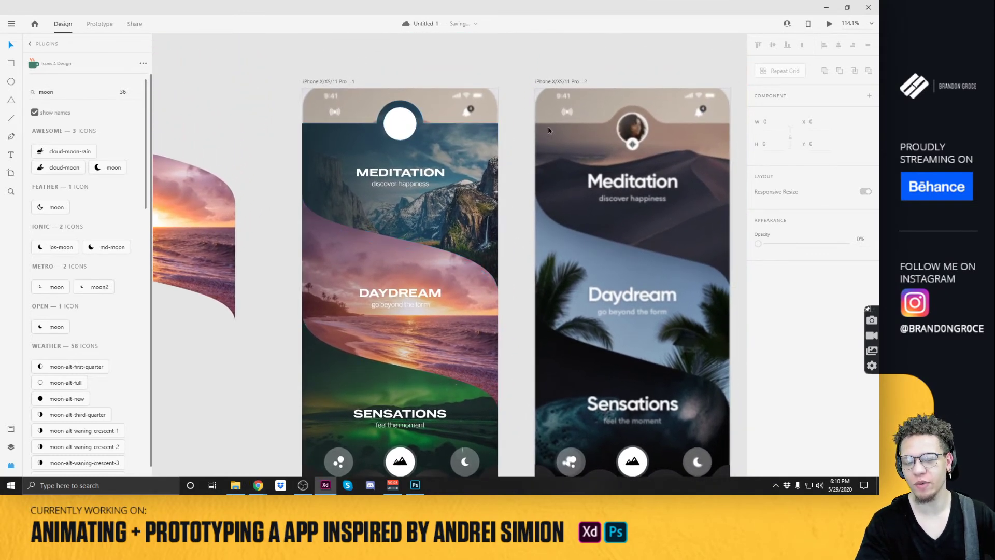
left_click_drag(487, 216, 485, 65)
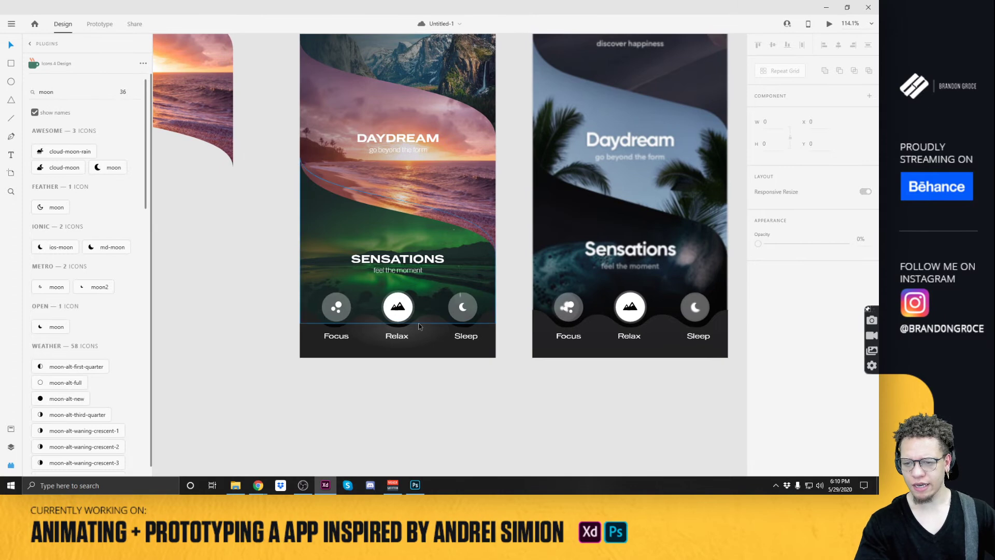
left_click(423, 342)
left_click(575, 425)
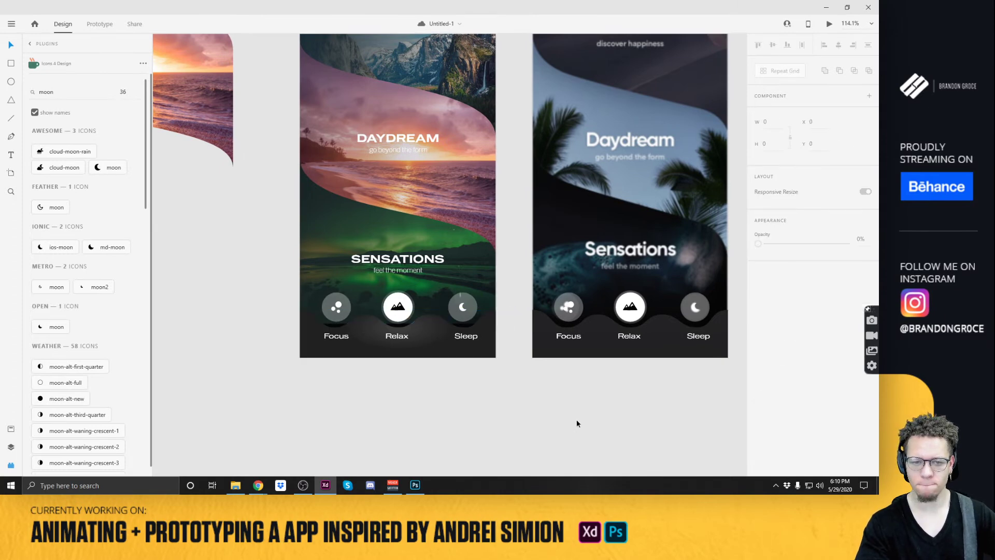
Fill the white profile circle in the first artboard's header with a user image from the User Profile plugin.
left_click_drag(414, 157, 466, 342)
left_click(449, 154)
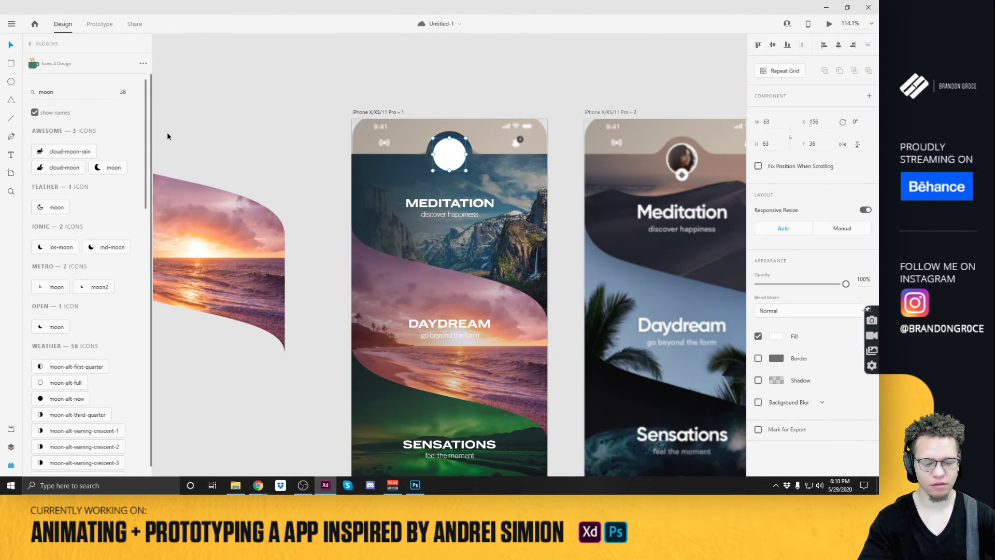
key("alt+shift+p")
key("alt+shift+p")
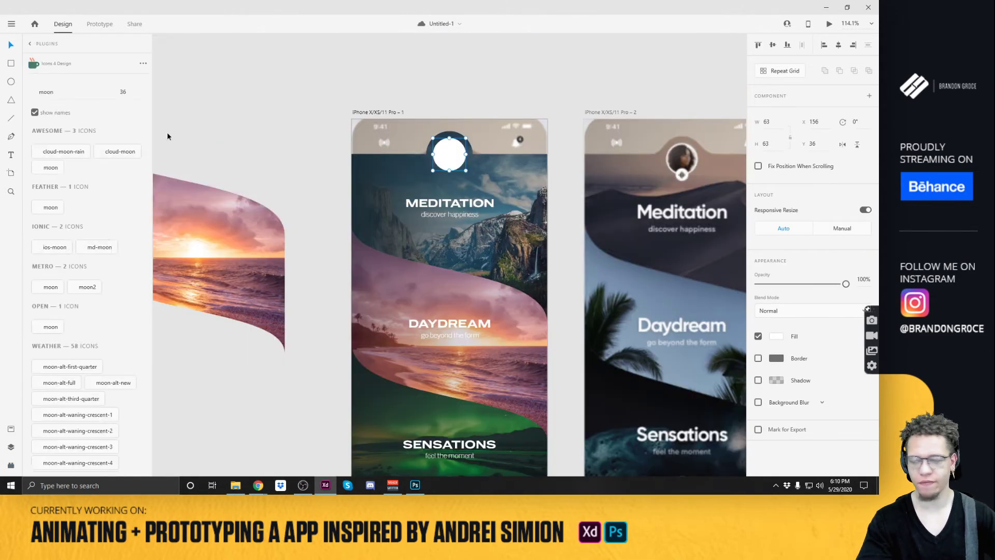
left_click(35, 45)
left_click(56, 205)
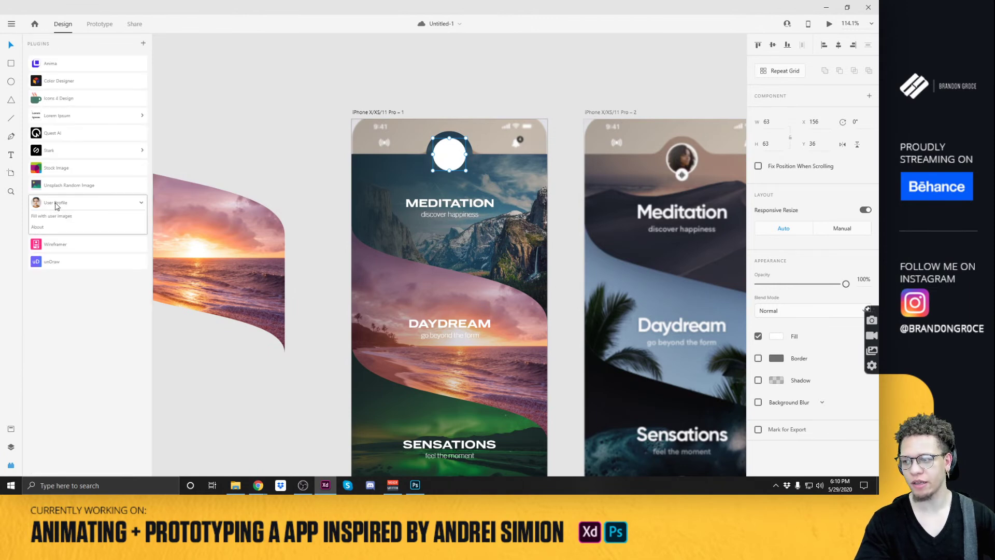
left_click(52, 216)
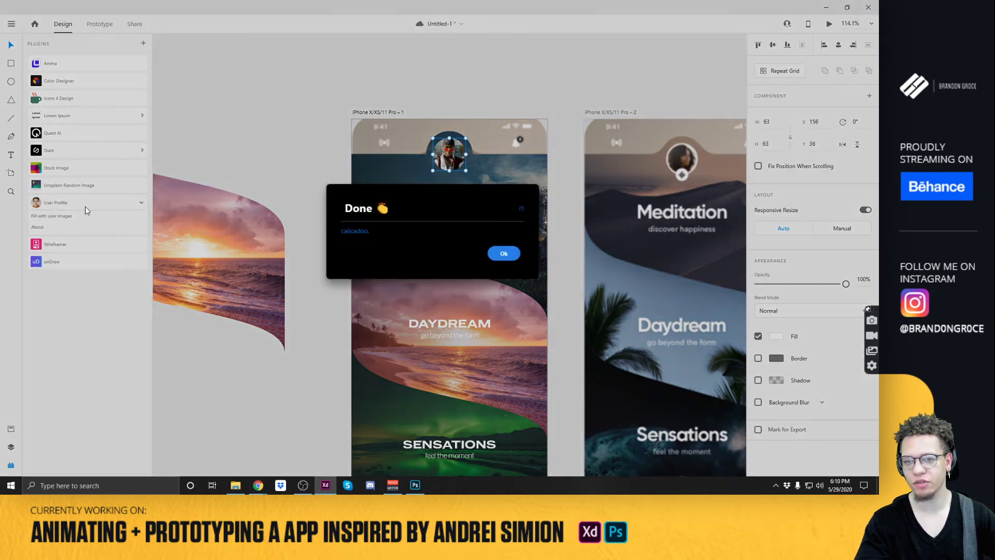
left_click(503, 254)
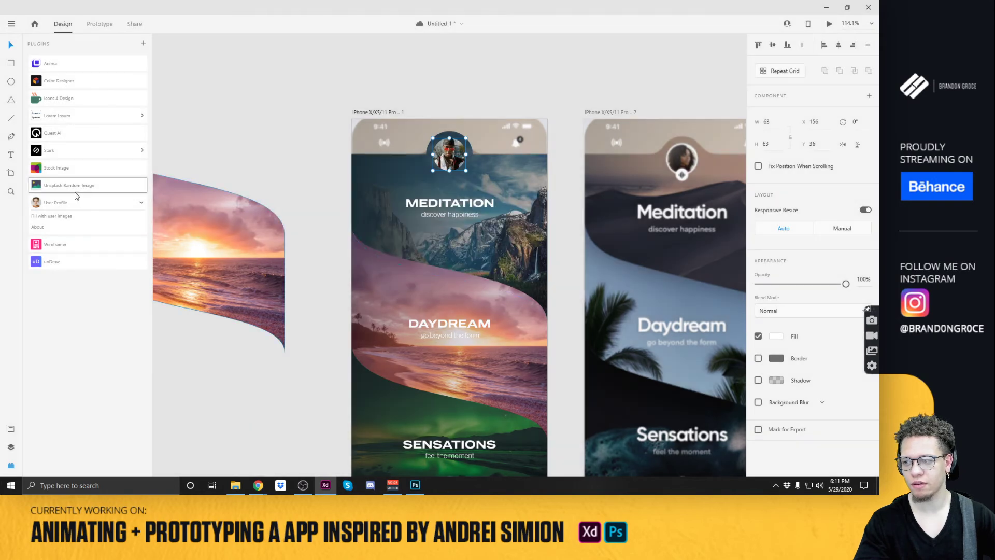
Replace the profile circle's photo with another user image from the same plugin.
left_click(62, 216)
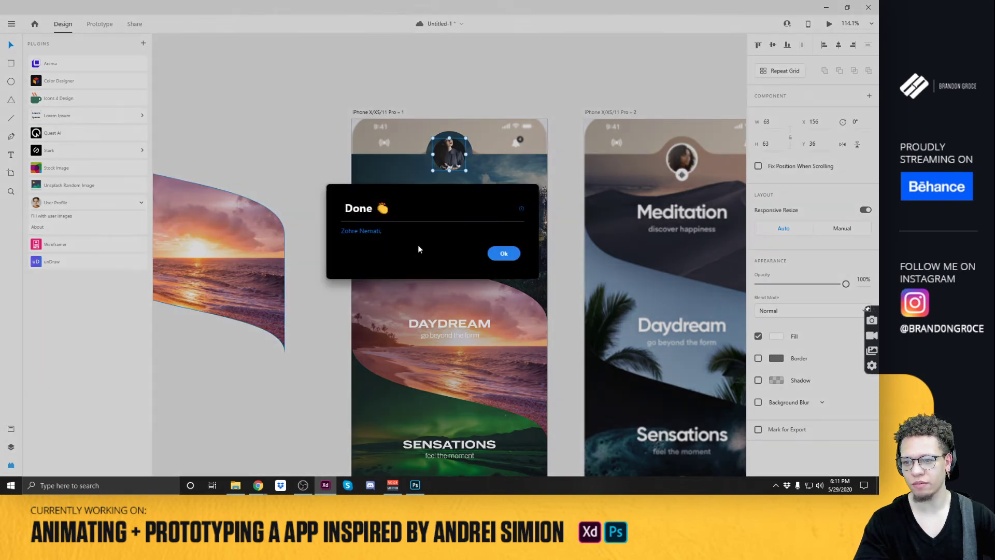
left_click(502, 253)
left_click(428, 67)
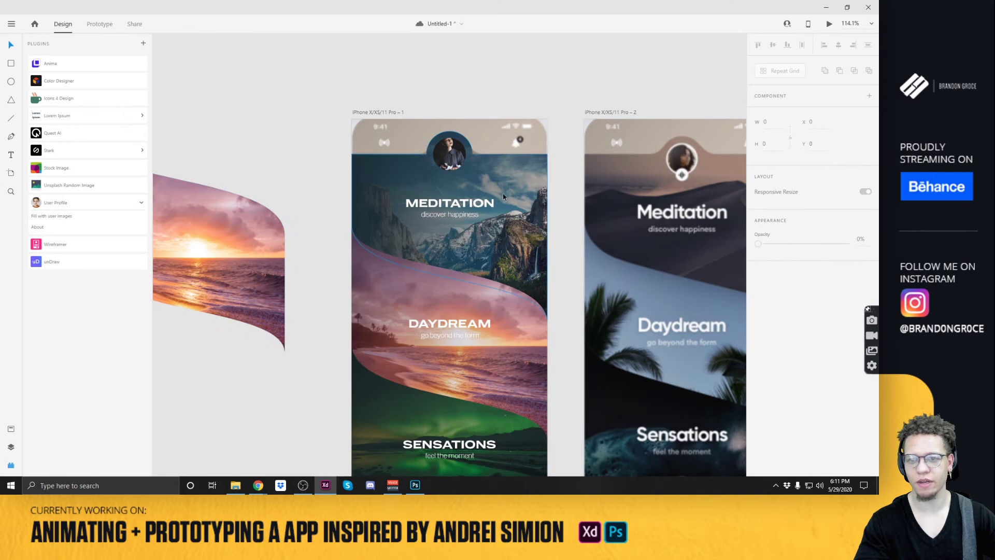
Duplicate the header's profile photo circle and enlarge one copy to 71 × 71 around the same center.
scroll(454, 132, "up", 3)
left_click(443, 159)
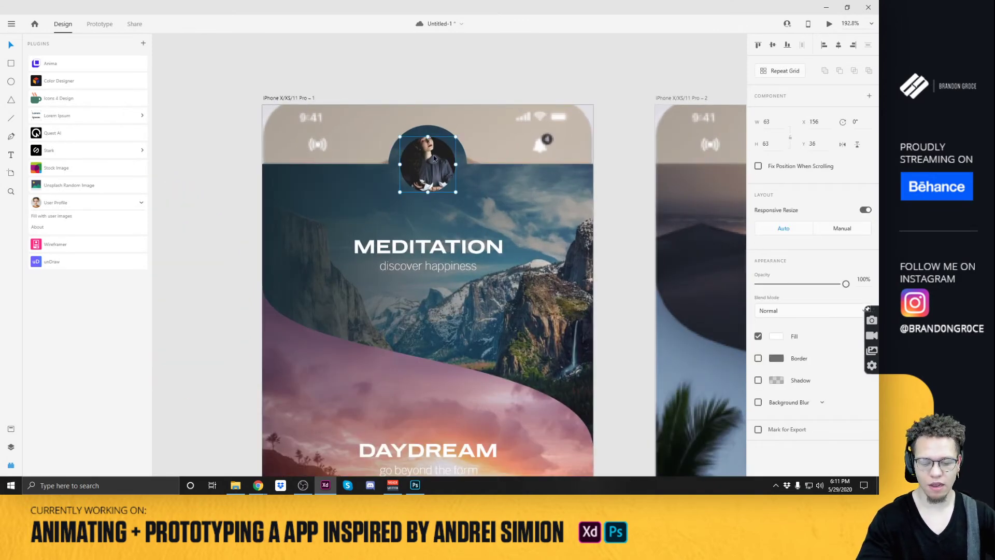
key("e")
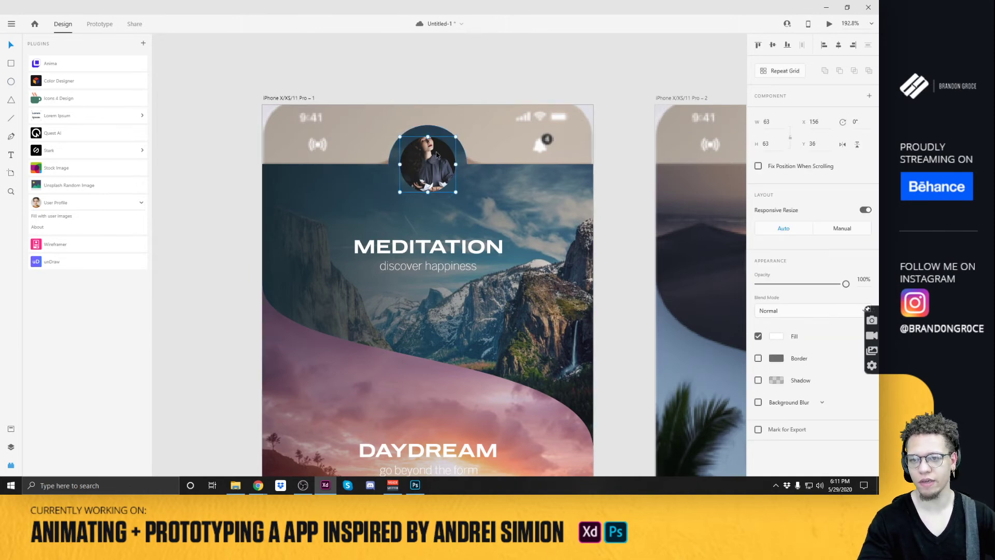
left_click_drag(460, 134, 463, 133)
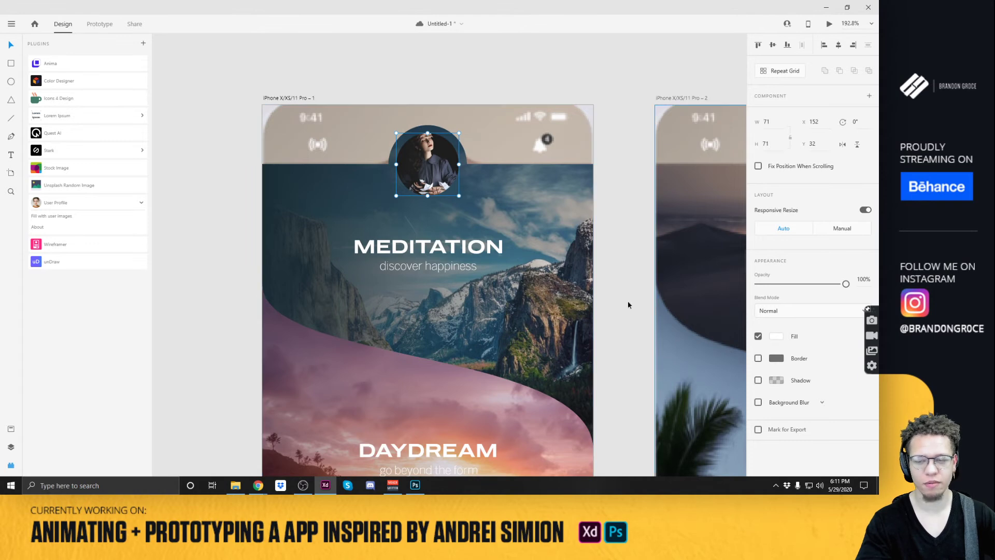
key("ctrl+y")
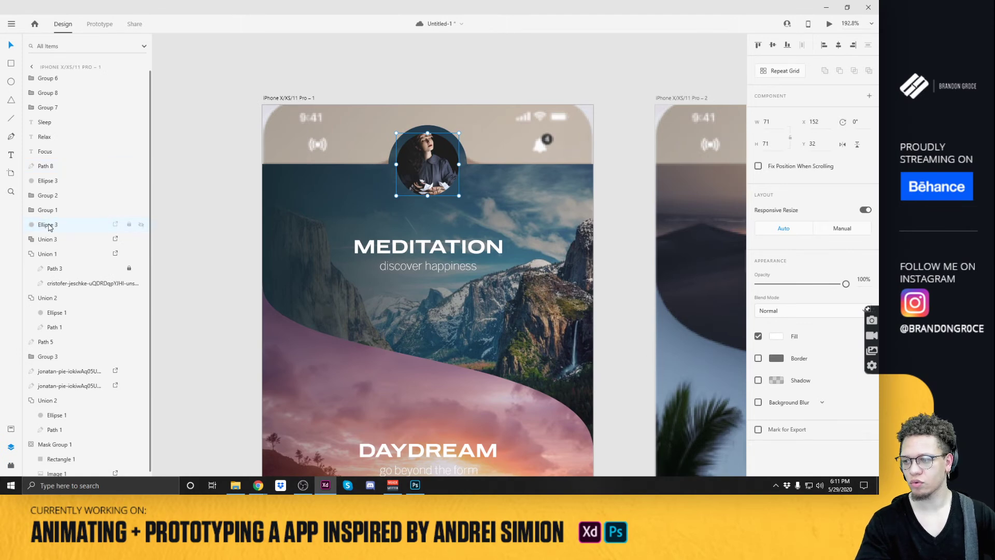
Fill the 71 × 71 circle behind the profile photo with white, and delete that circle.
left_click(776, 337)
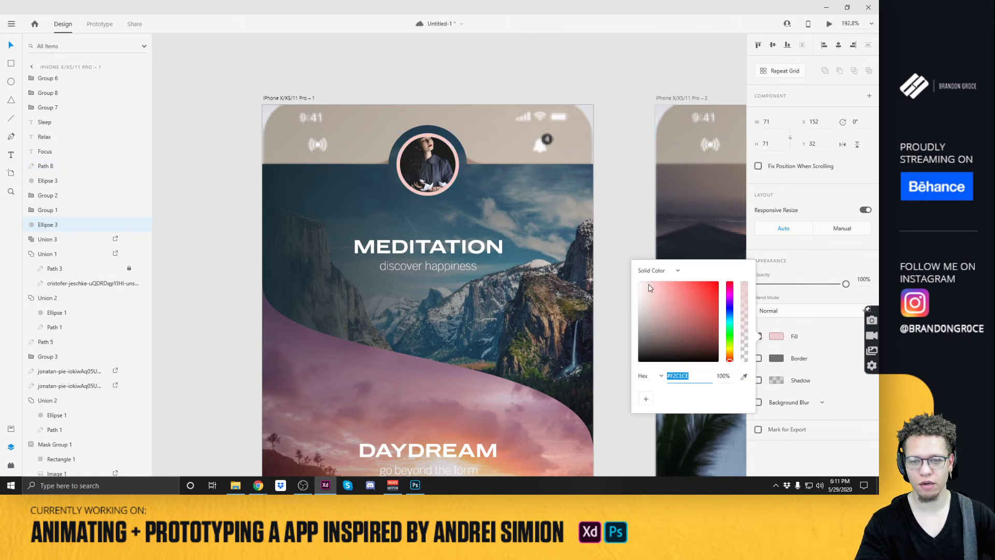
left_click(480, 90)
left_click_drag(630, 162, 544, 172)
left_click(346, 156)
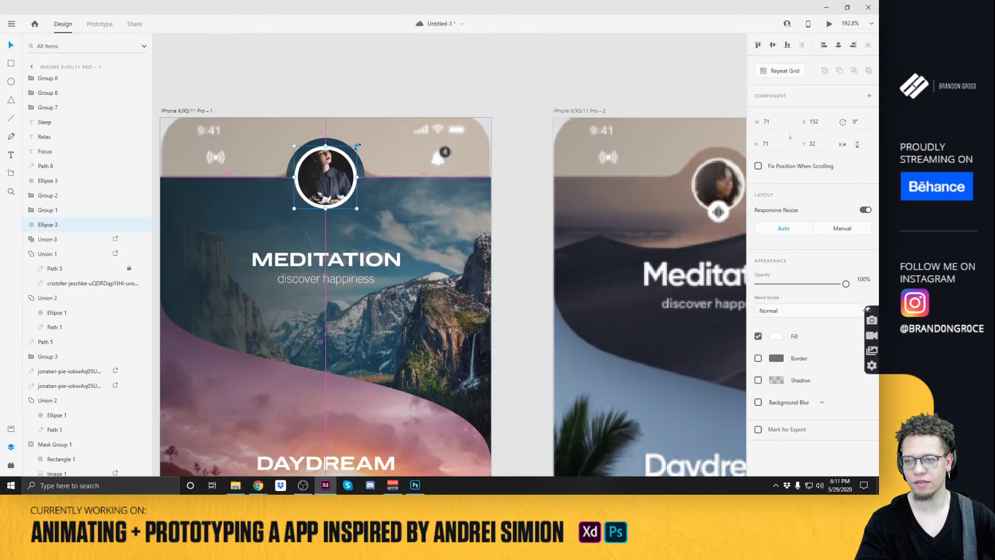
left_click_drag(355, 147, 356, 146)
key("Delete")
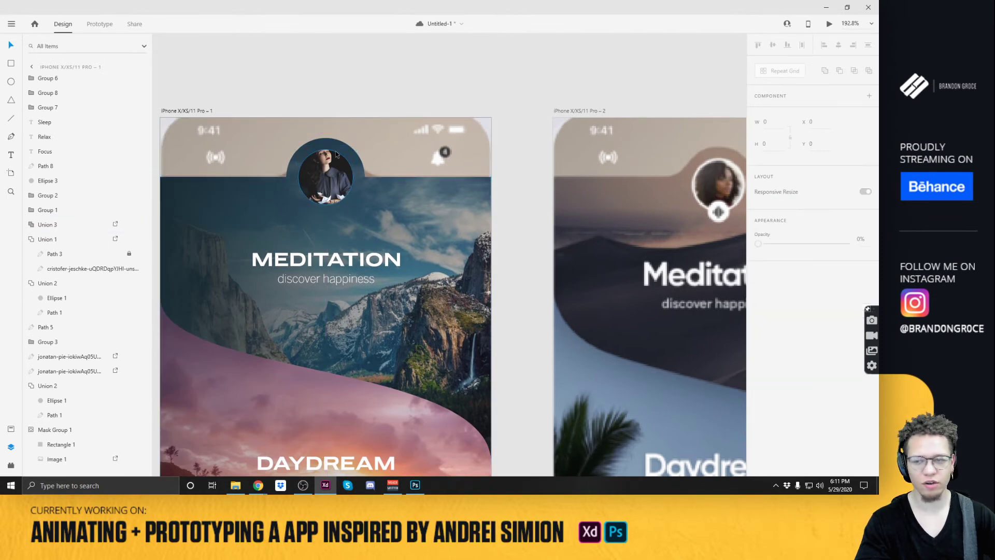
Add a white border to the profile photo circle in the first artboard's header.
left_click(330, 162)
left_click(758, 358)
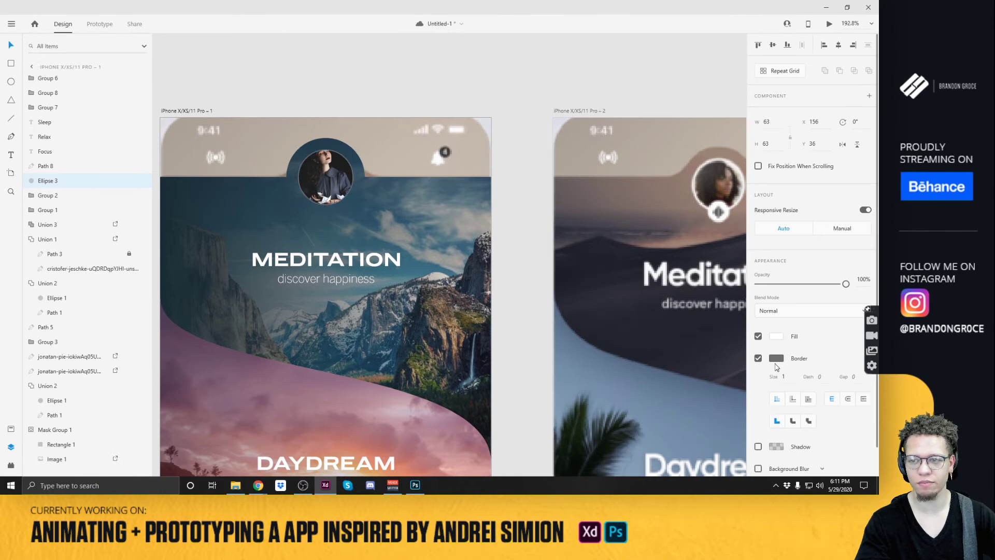
left_click(776, 358)
left_click(823, 351)
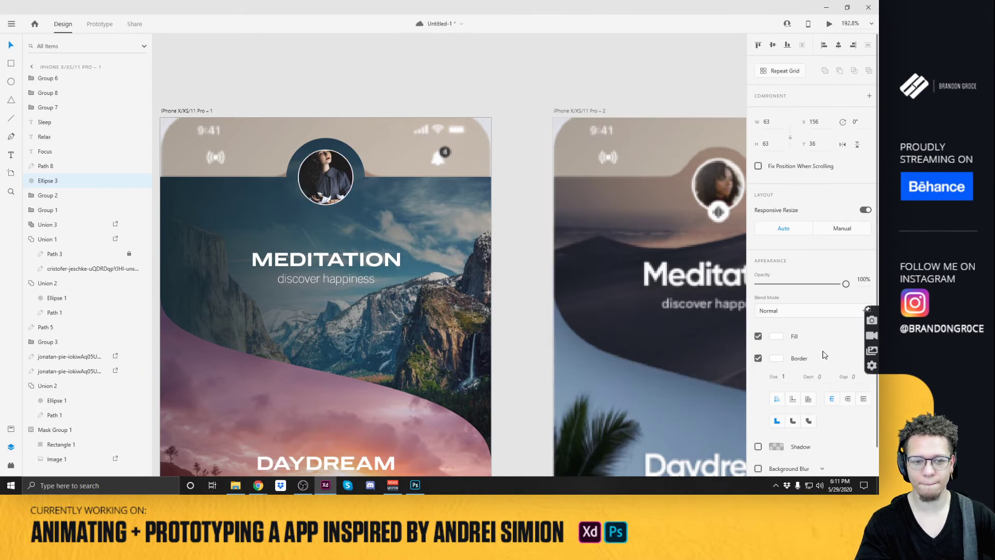
Set the profile photo's border size to 2 and align it as an outer stroke.
left_click(784, 375)
key("Up")
key("Up")
key("Up")
key("Down")
key("Down")
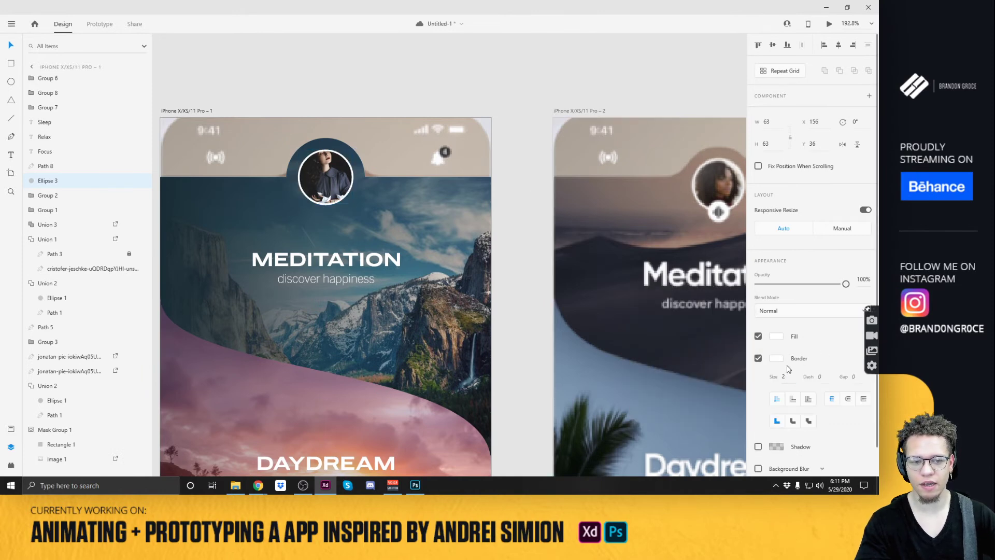
left_click(795, 400)
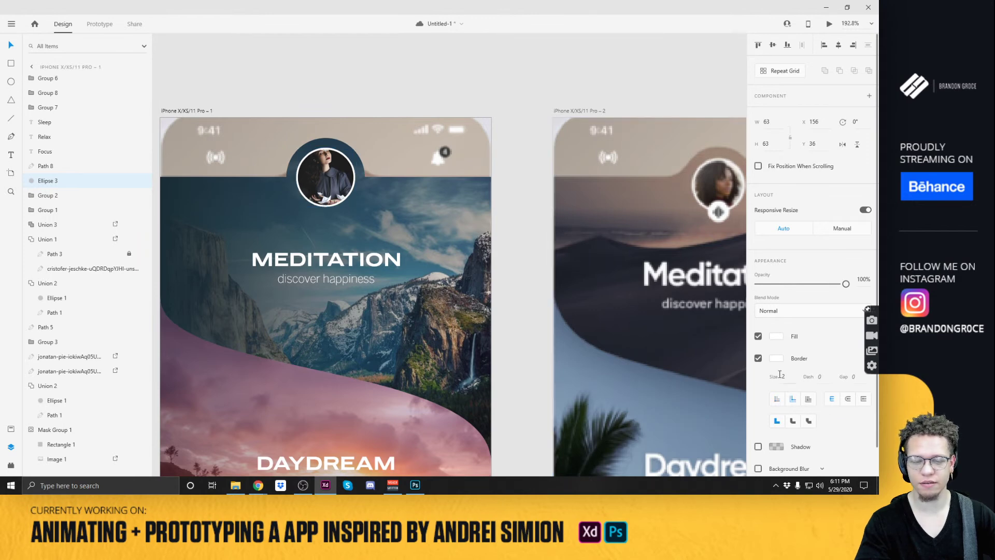
left_click(526, 86)
Delete the ellipse behind the profile photo from the Meditation section's union shape.
left_click_drag(456, 171, 561, 158)
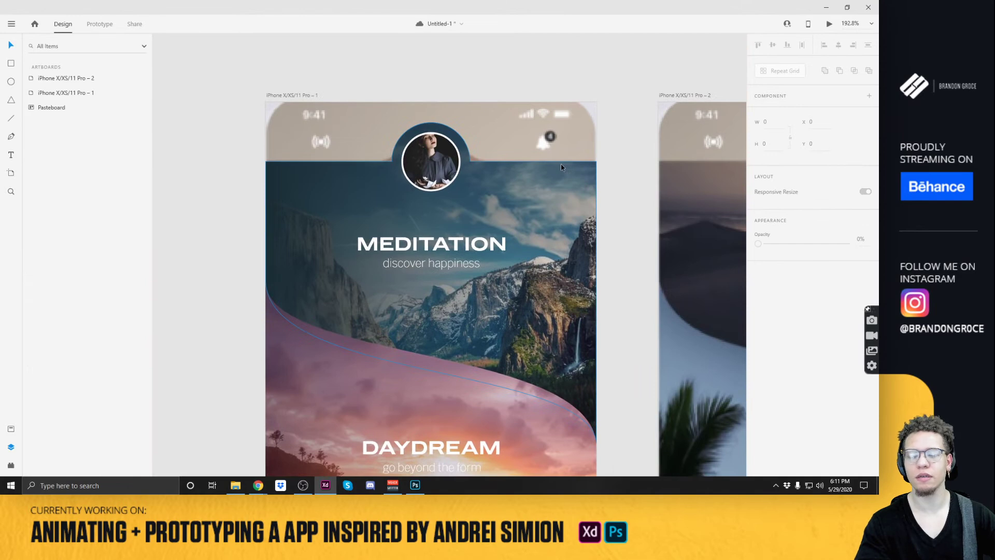
left_click(487, 176)
double_click(487, 176)
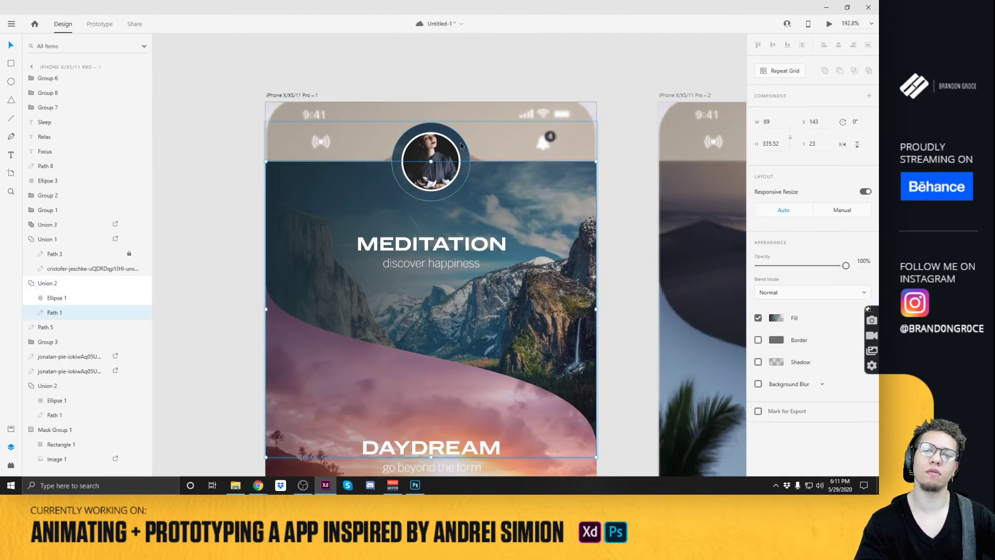
left_click(462, 146)
key("Delete")
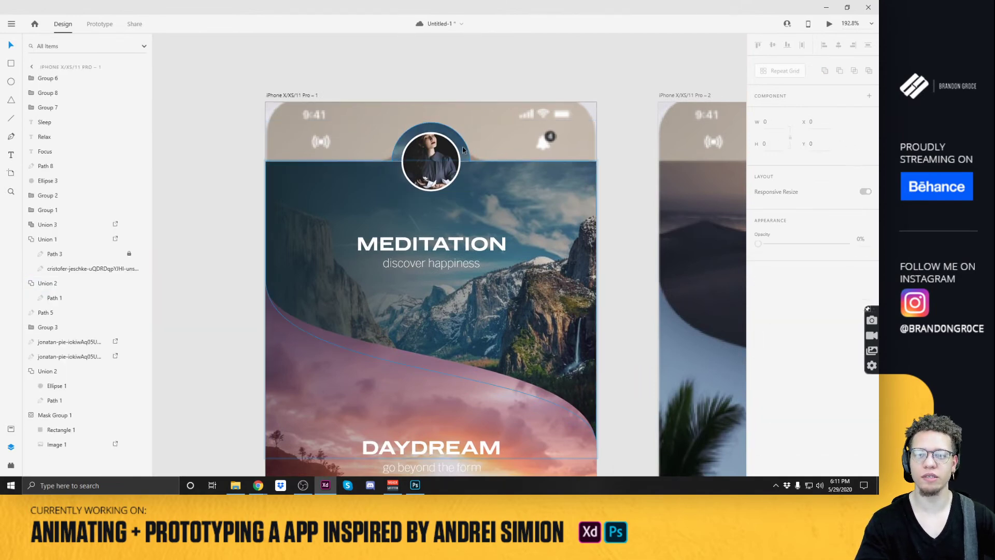
Open the Meditation union's Path 1 for point editing and add top-edge anchor points on both sides of the profile photo.
left_click(491, 170)
key("Escape")
key("Escape")
double_click(489, 172)
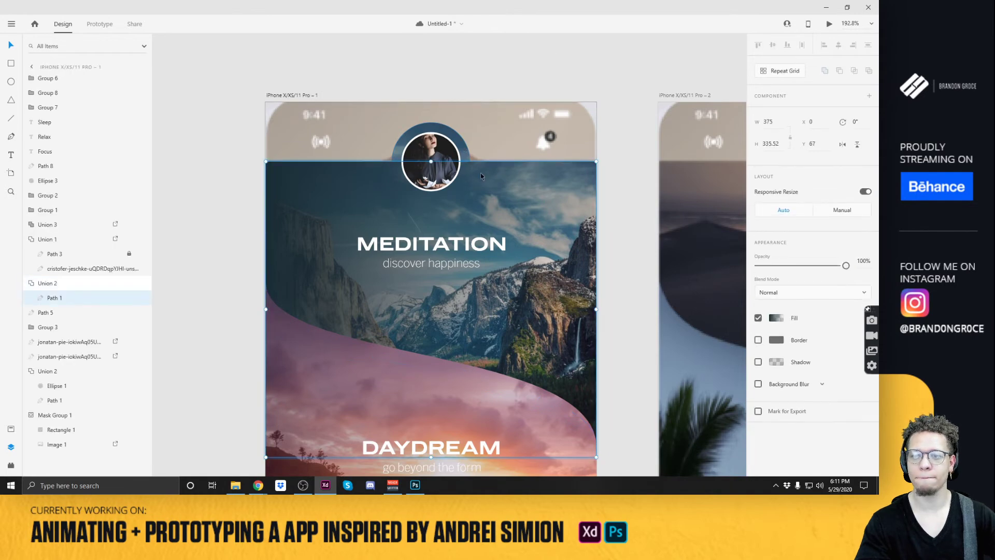
double_click(391, 169)
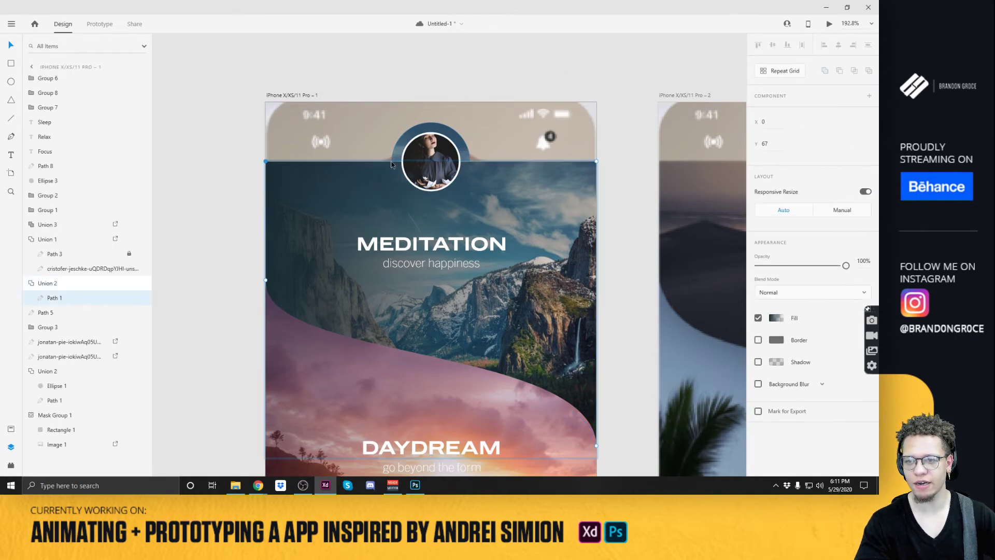
left_click(391, 161)
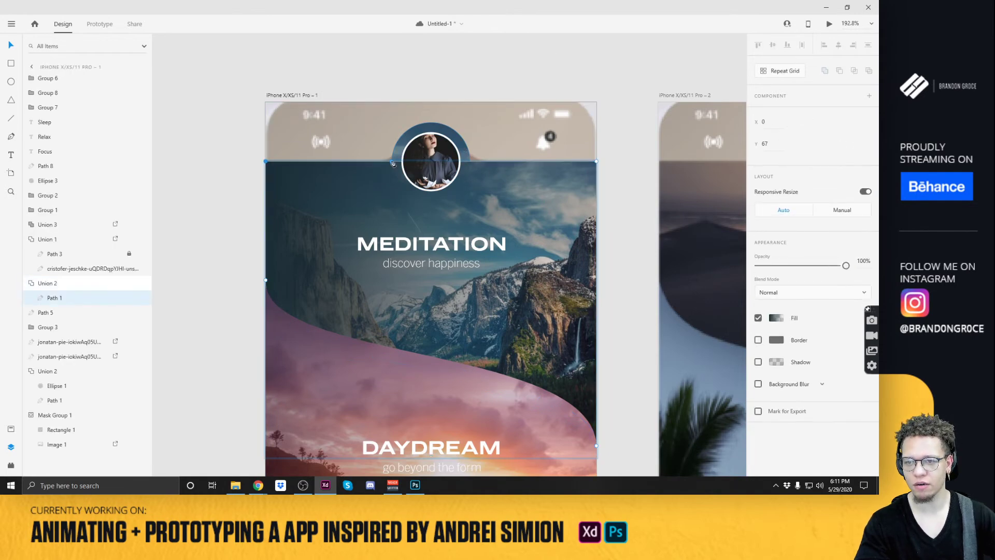
left_click(471, 163)
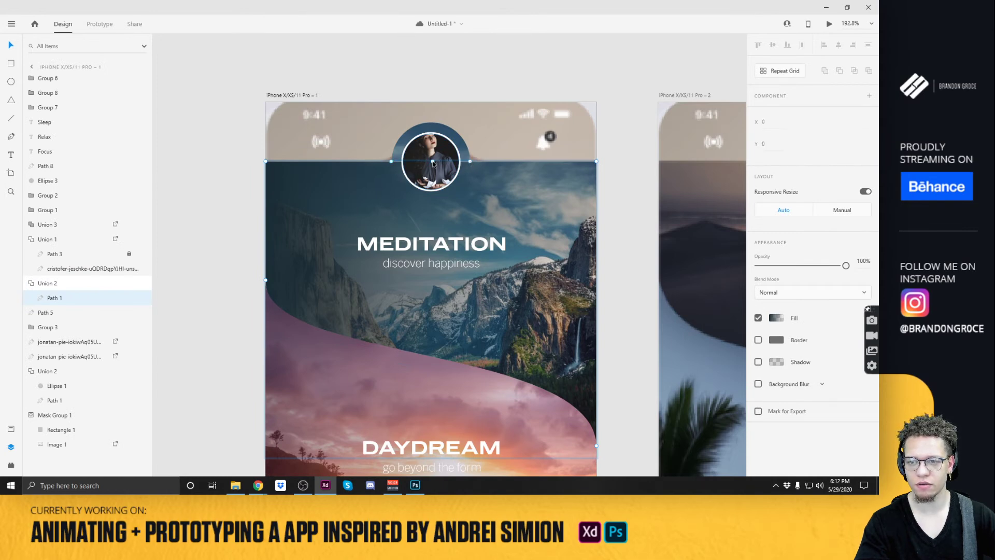
Add an anchor point raised above the profile photo to Y 22.83 and smooth it into an arch with wide horizontal handles.
left_click(431, 122)
left_click_drag(431, 125, 431, 126)
double_click(430, 123)
left_click_drag(449, 123, 470, 123)
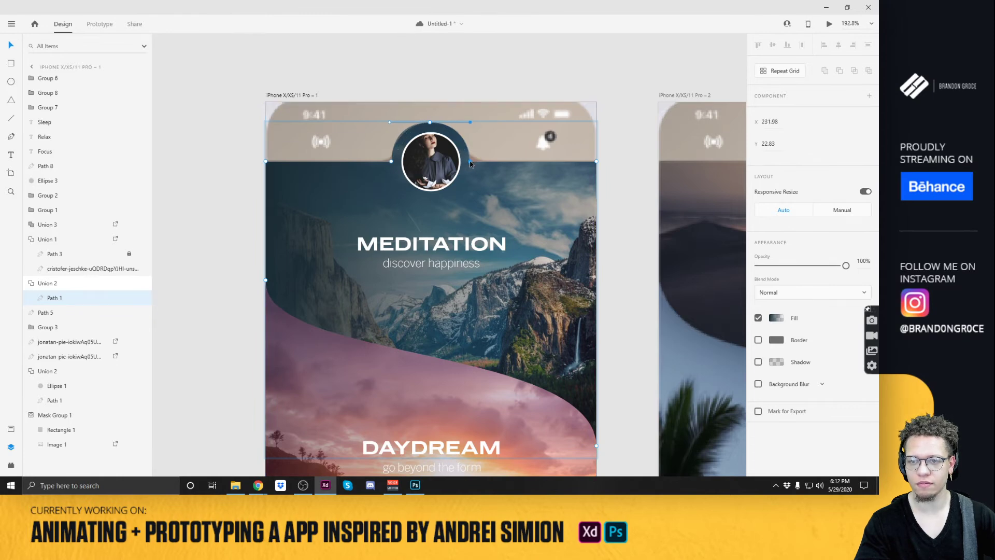
Add outer anchor points beside the arch's base and reshape its left side using the left base point and shorter top handles.
left_click_drag(471, 163, 493, 164)
left_click(380, 162)
left_click_drag(381, 165, 393, 158)
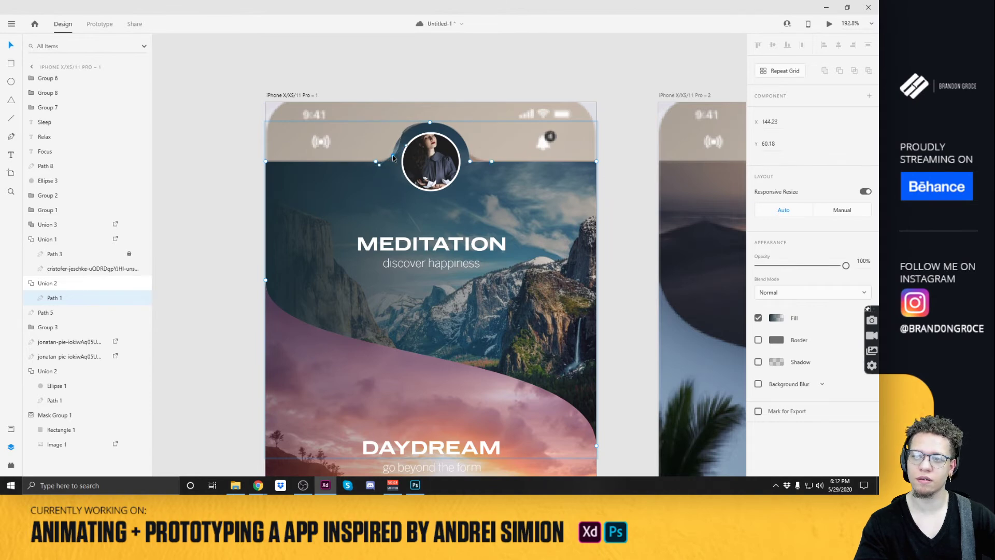
scroll(398, 151, "up", 5)
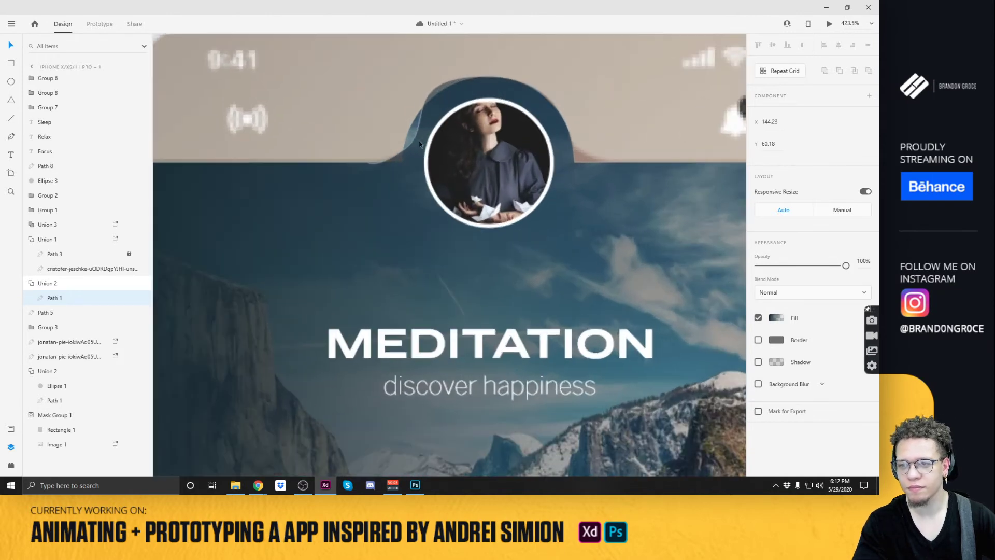
left_click_drag(436, 129, 399, 155)
left_click(487, 78)
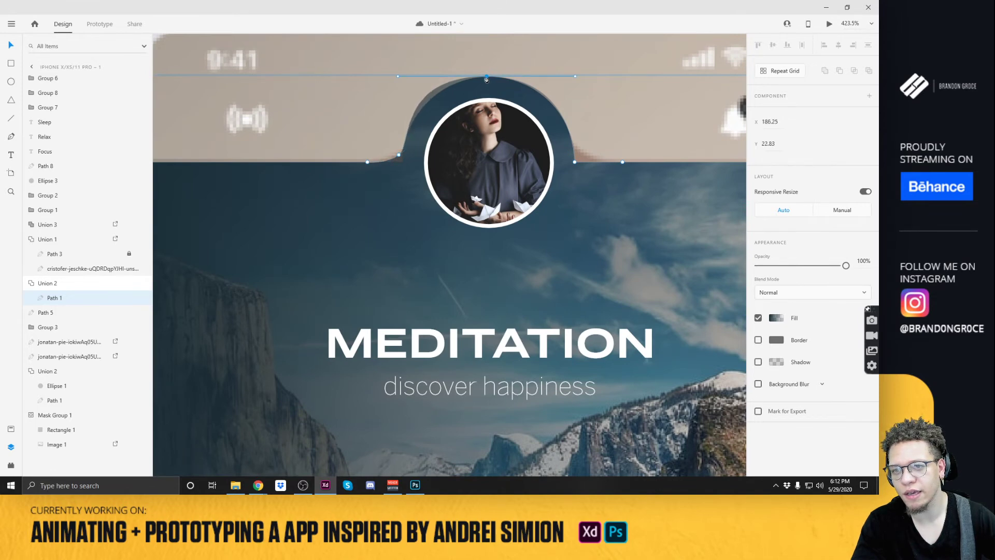
left_click_drag(398, 77, 417, 74)
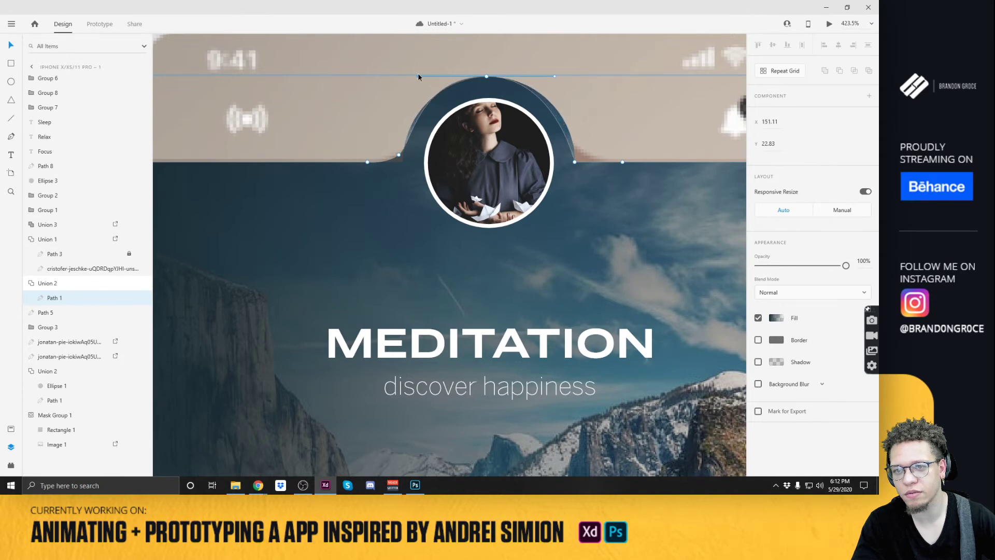
Smooth the arch's right base point at X 235.91, Y 61.63, and widen the top point's handles.
double_click(575, 163)
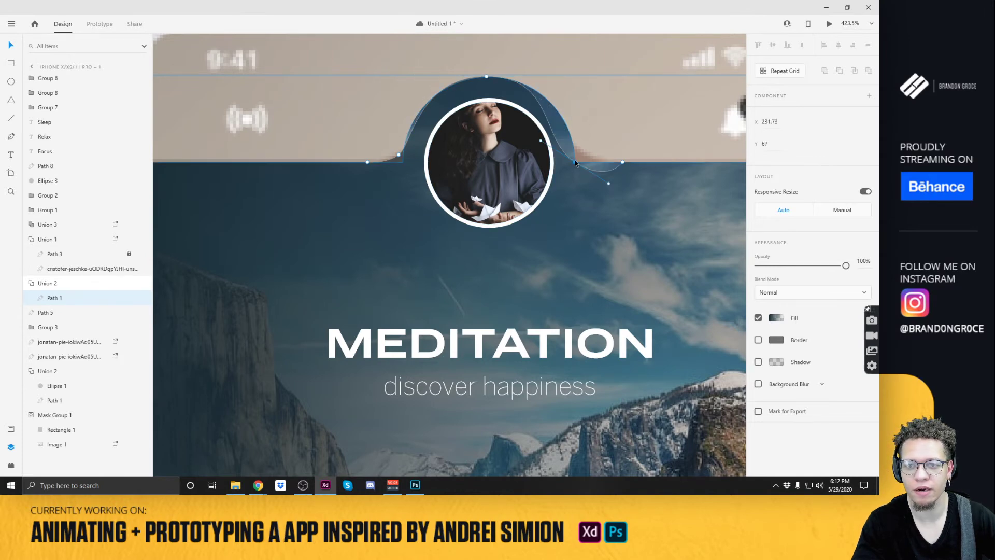
left_click_drag(541, 141, 560, 153)
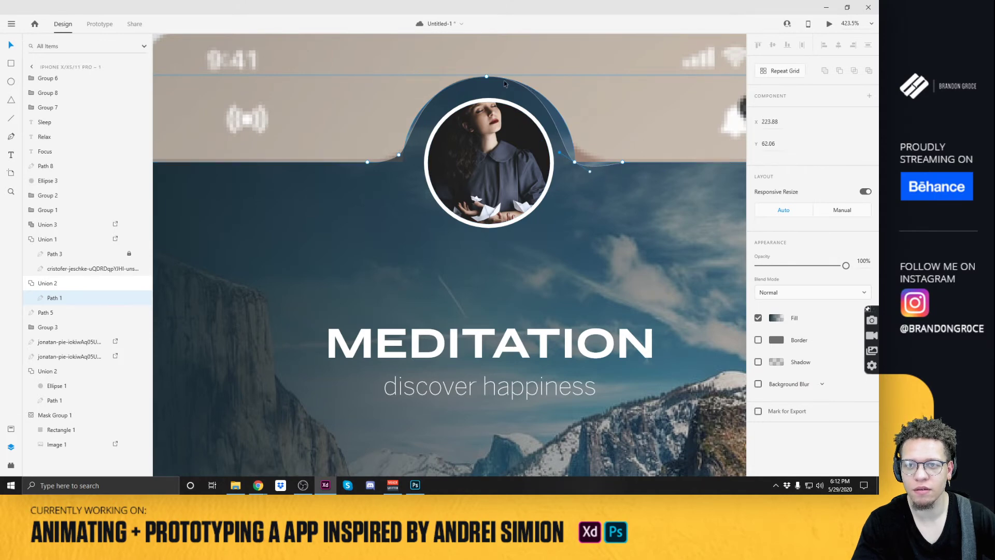
left_click_drag(574, 165, 583, 152)
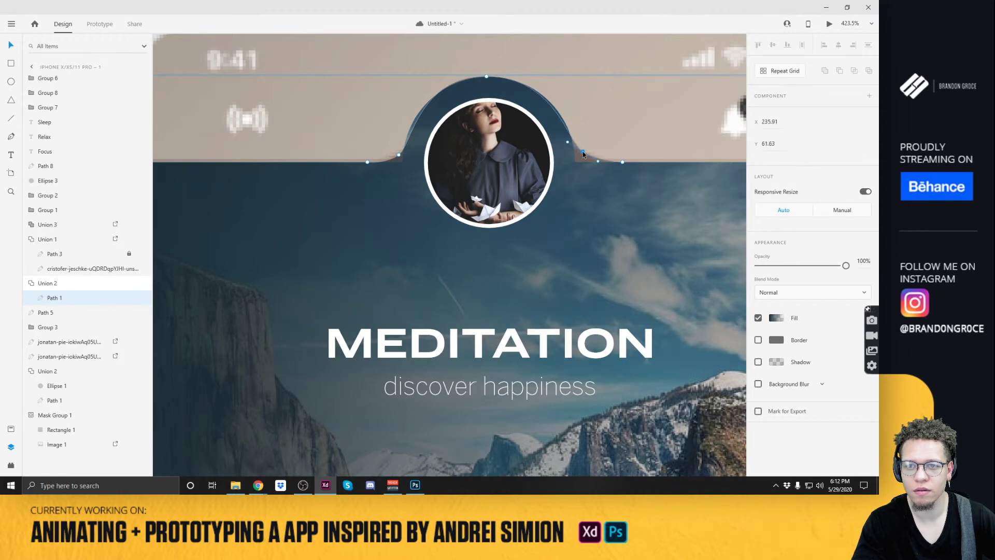
left_click_drag(567, 143, 568, 146)
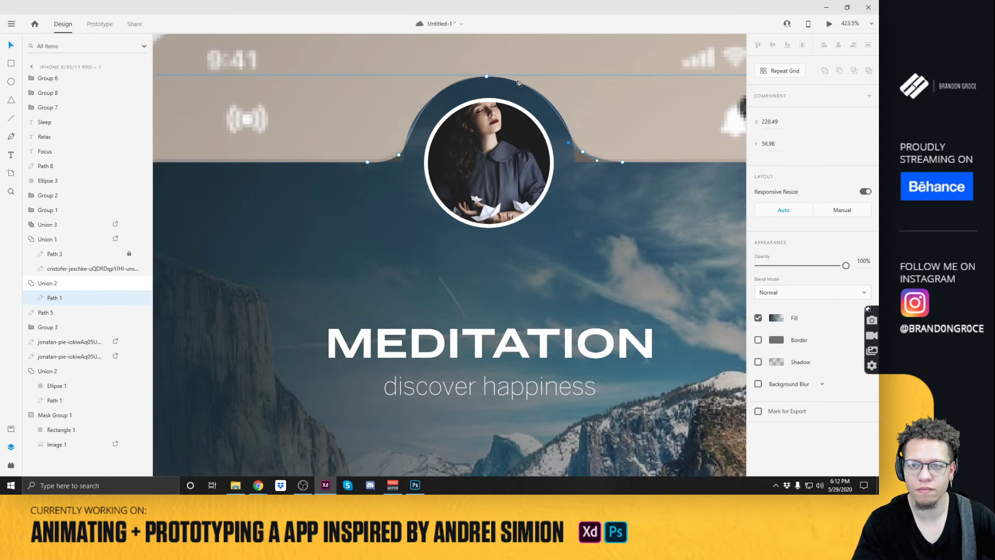
left_click(486, 77)
left_click_drag(555, 76, 564, 76)
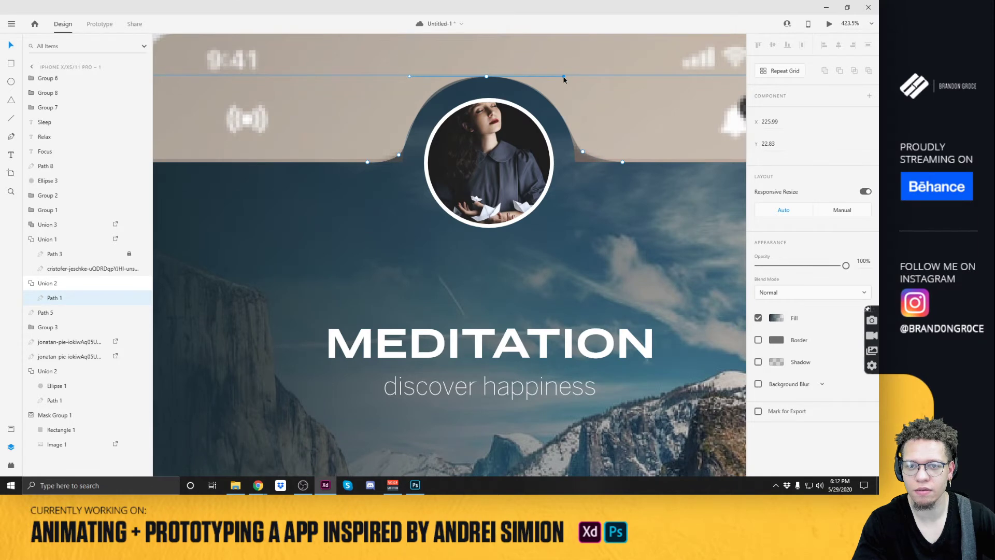
Level the arch's left base point at Y 61.63 and move its top point to X 187.26, Y 22.91.
left_click(399, 155)
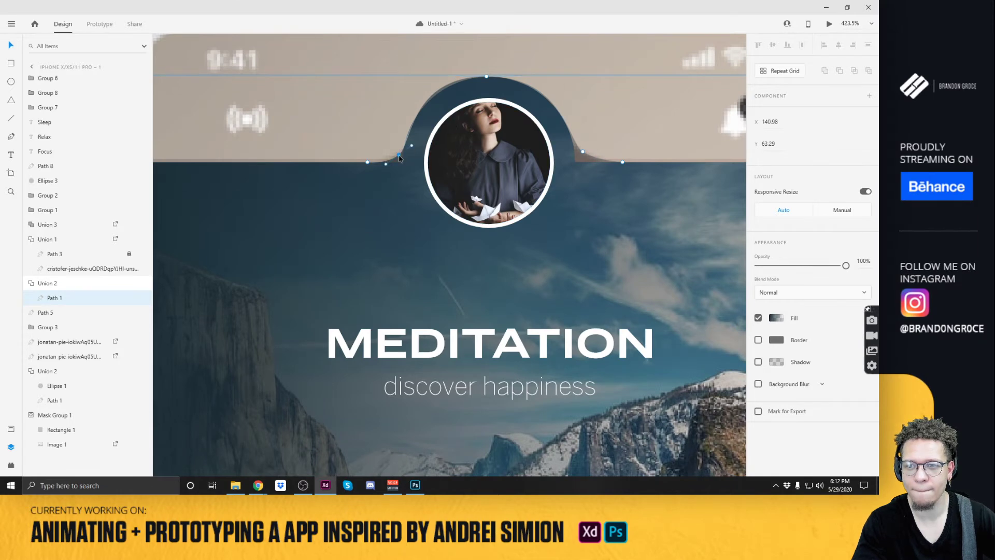
left_click_drag(399, 156, 399, 153)
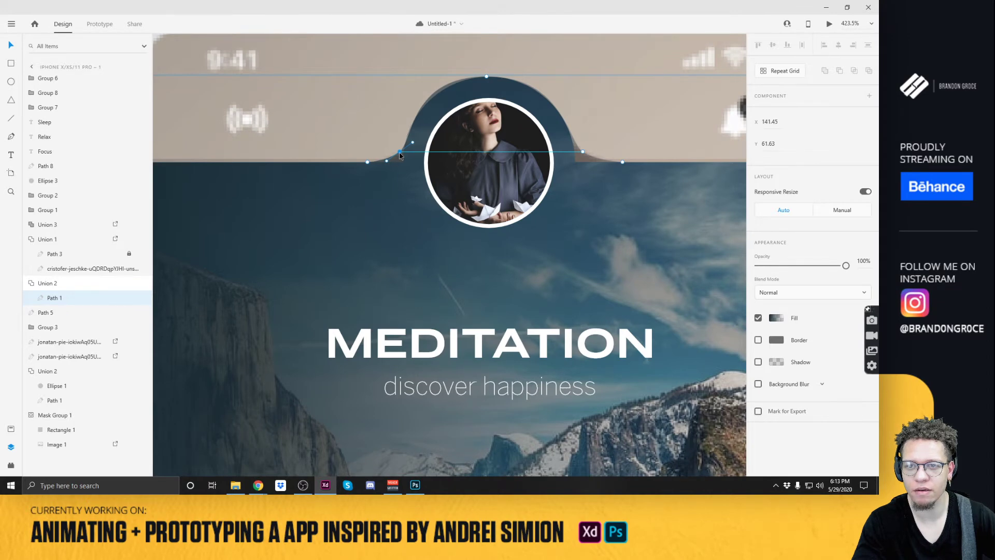
left_click_drag(400, 155, 400, 154)
left_click_drag(487, 78, 490, 79)
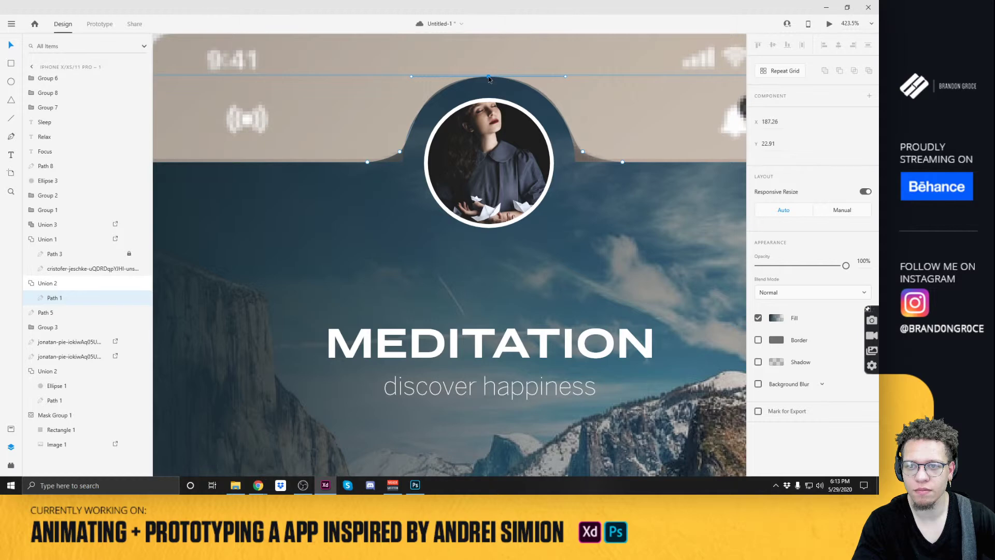
Examine the reshaped arch around the profile photo and collapse the Meditation section's Union 2 layer.
left_click(518, 51)
scroll(518, 50, "down", 3)
scroll(577, 67, "down", 2)
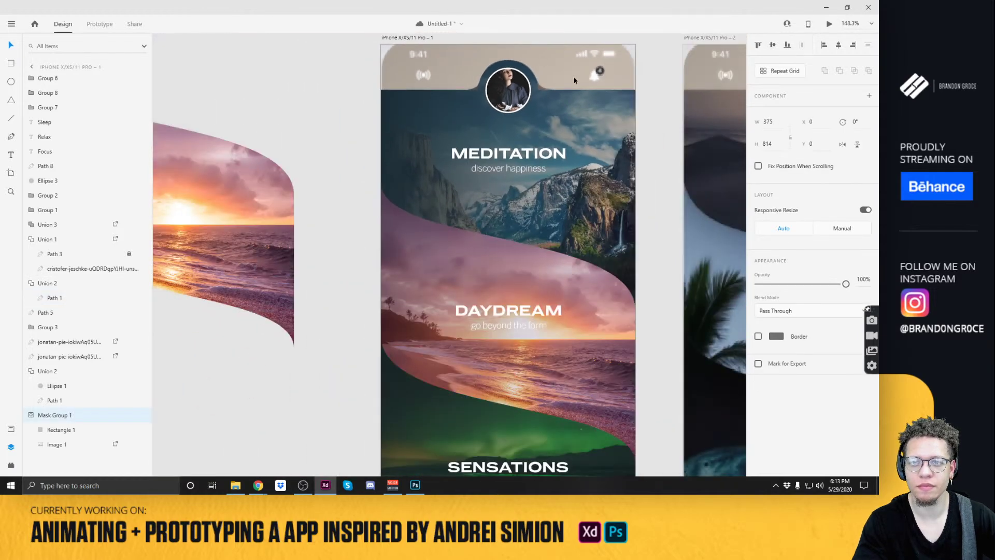
left_click(545, 98)
scroll(544, 94, "up", 3)
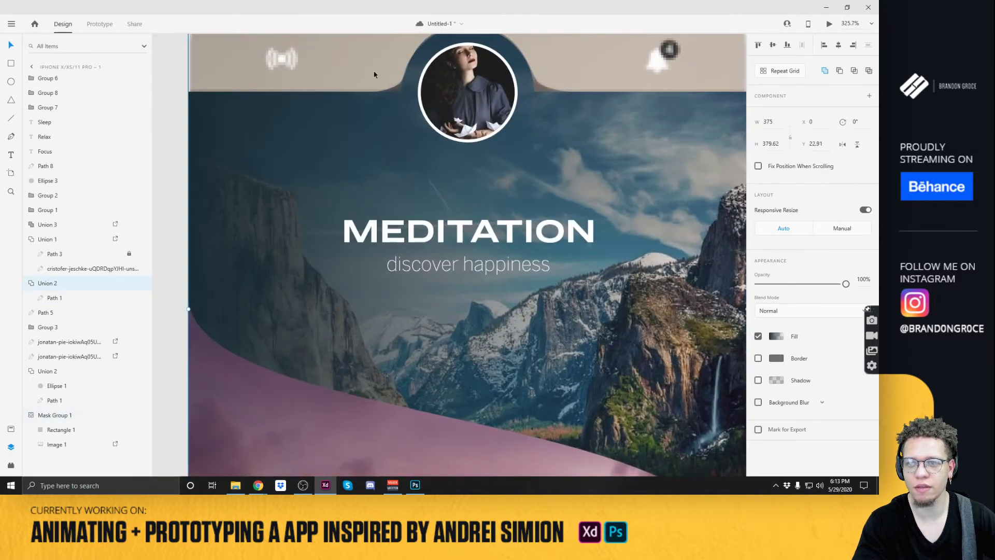
left_click_drag(400, 100, 383, 113)
key("ctrl+z")
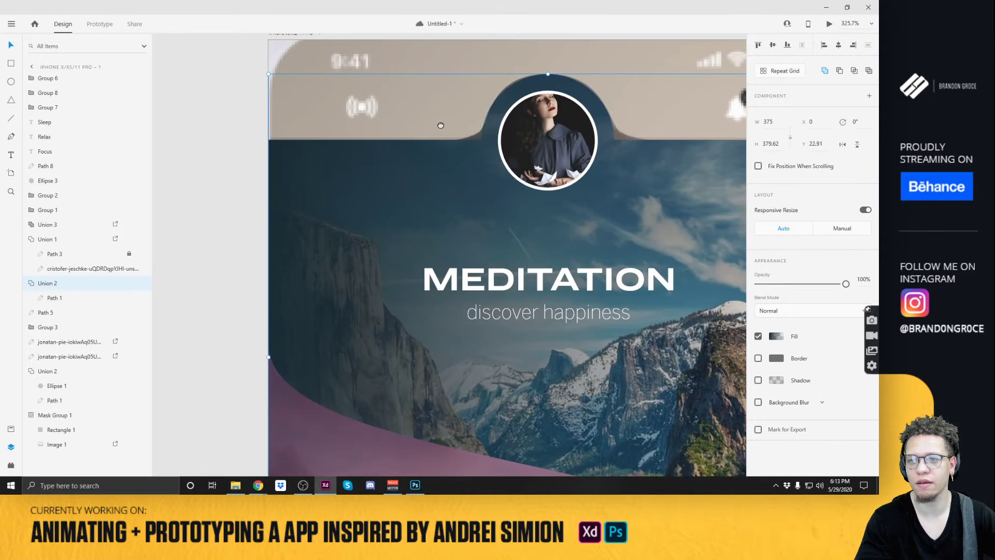
scroll(397, 97, "up", 1)
scroll(397, 97, "left", 2)
left_click(33, 283)
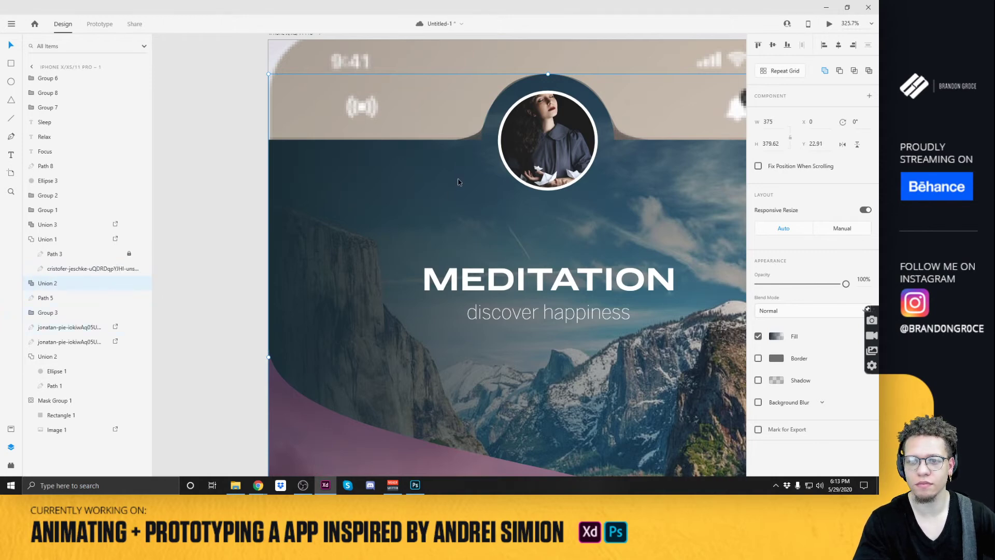
Place a copy of the Meditation section's gradient overlay on the pasteboard at X -407, Y -214.09.
scroll(477, 174, "down", 5)
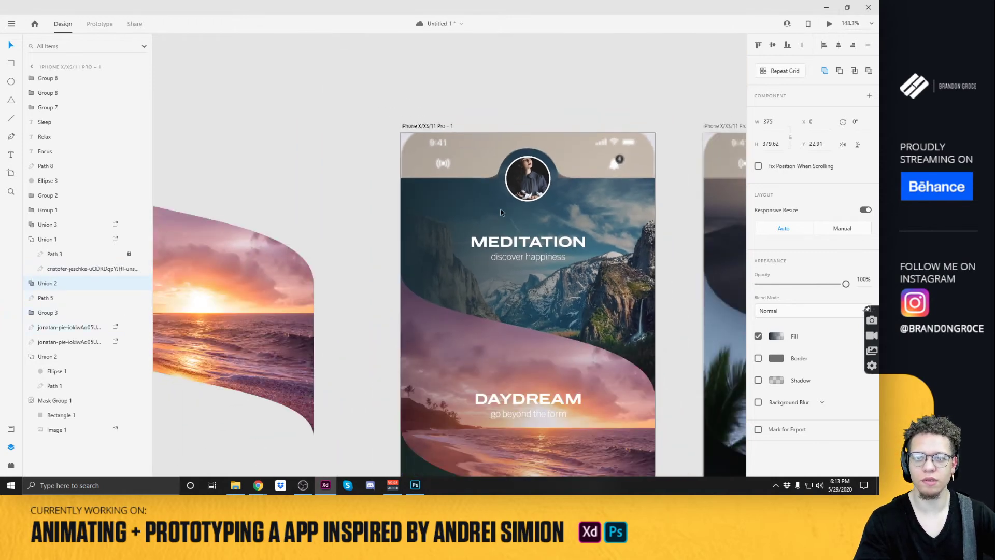
left_click_drag(450, 201, 219, 59)
key("ctrl+z")
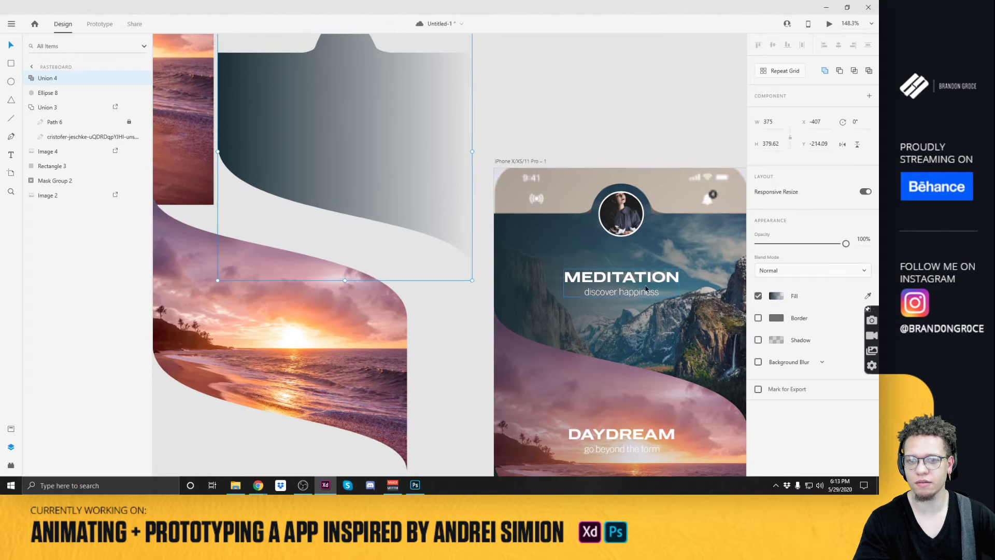
Toggle the visibility of Group 3 and Mask Group 1 to check what they contain.
left_click(54, 312)
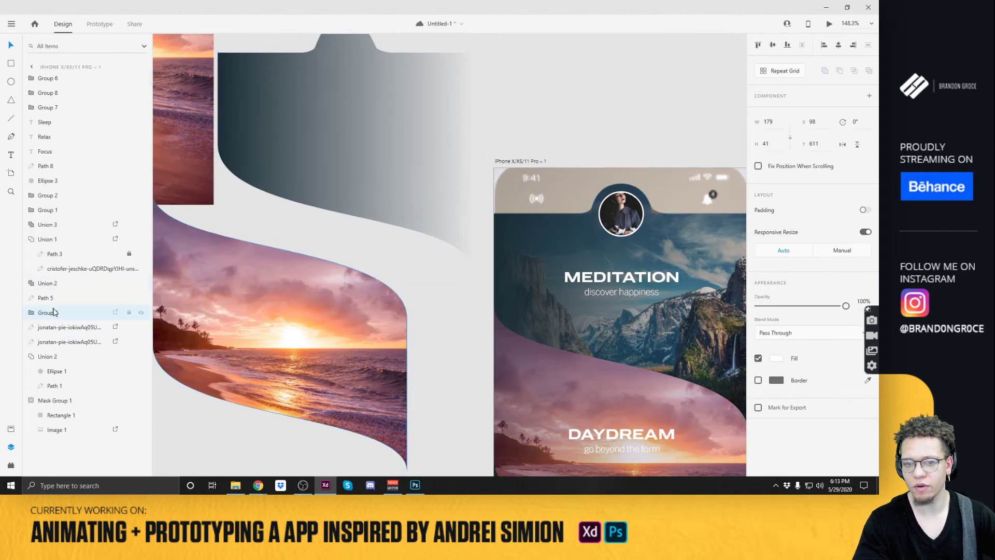
left_click(141, 312)
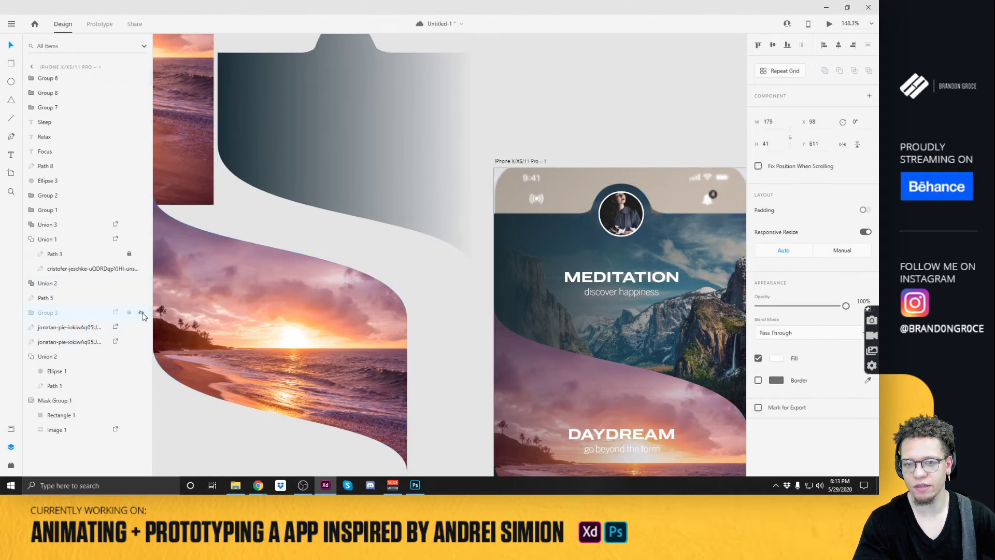
left_click(141, 314)
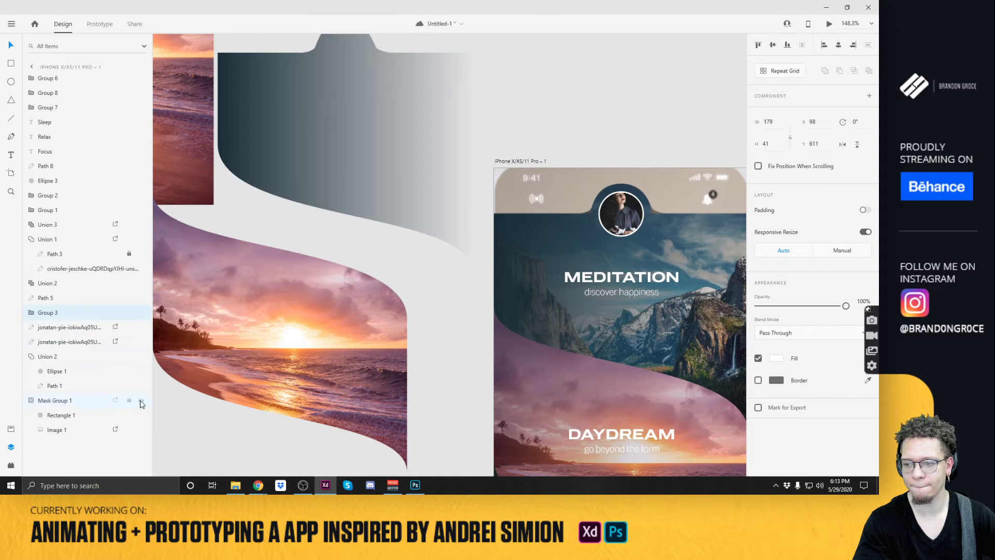
left_click(141, 402)
left_click(141, 402)
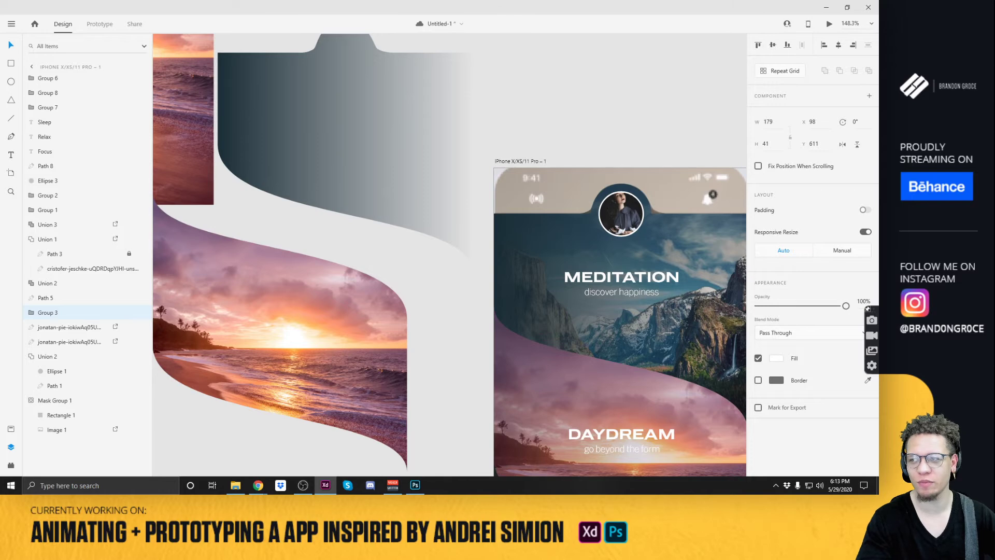
Move the copied gradient overlay farther up the pasteboard, to about X -326, Y -380, and deselect it.
scroll(708, 156, "down", 2)
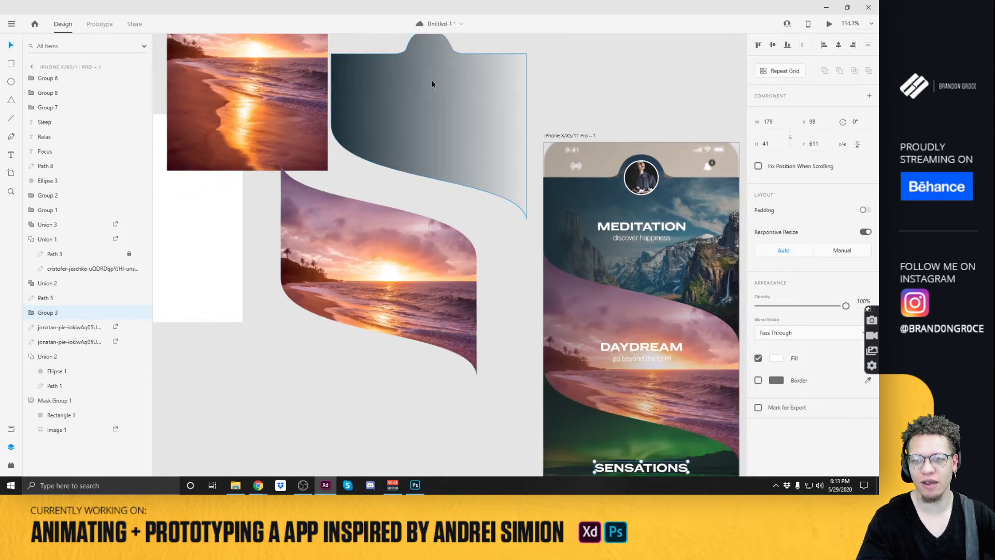
left_click_drag(442, 84, 482, 35)
scroll(482, 82, "up", 2)
left_click(582, 94)
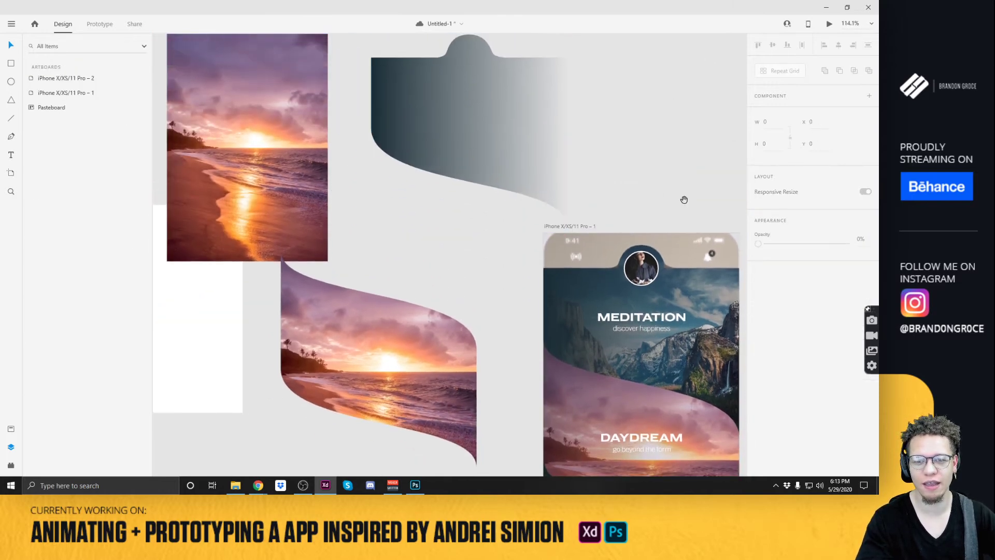
Duplicate the gradient overlay shape in place on the pasteboard and select the duplicate.
left_click_drag(682, 200, 378, 27)
left_click_drag(597, 69, 574, 61)
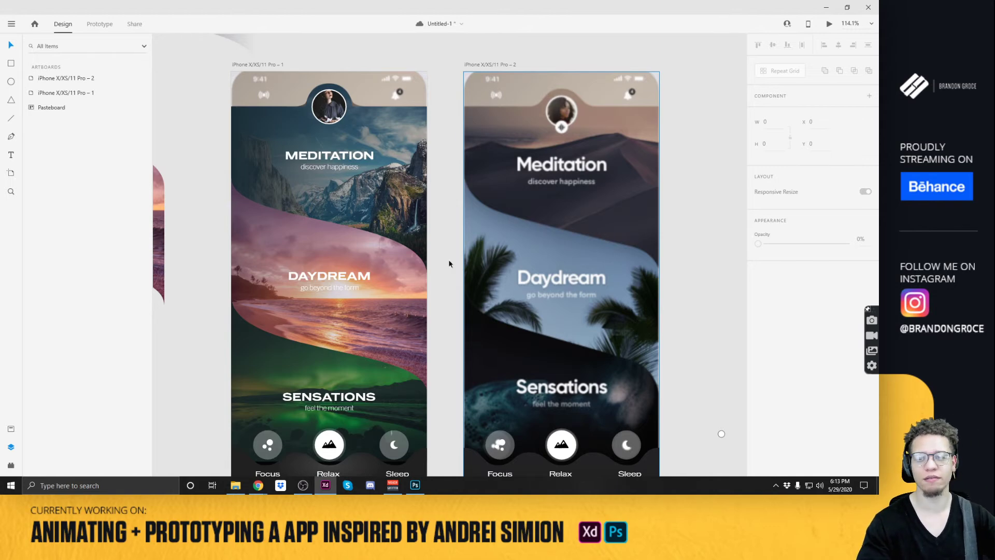
scroll(376, 216, "down", 3)
left_click_drag(338, 89, 504, 152)
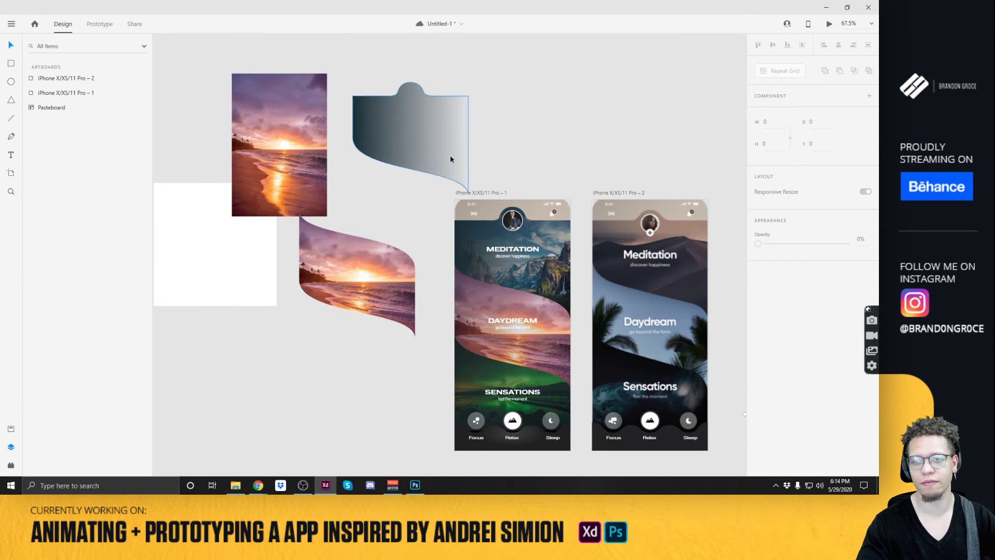
left_click(449, 130)
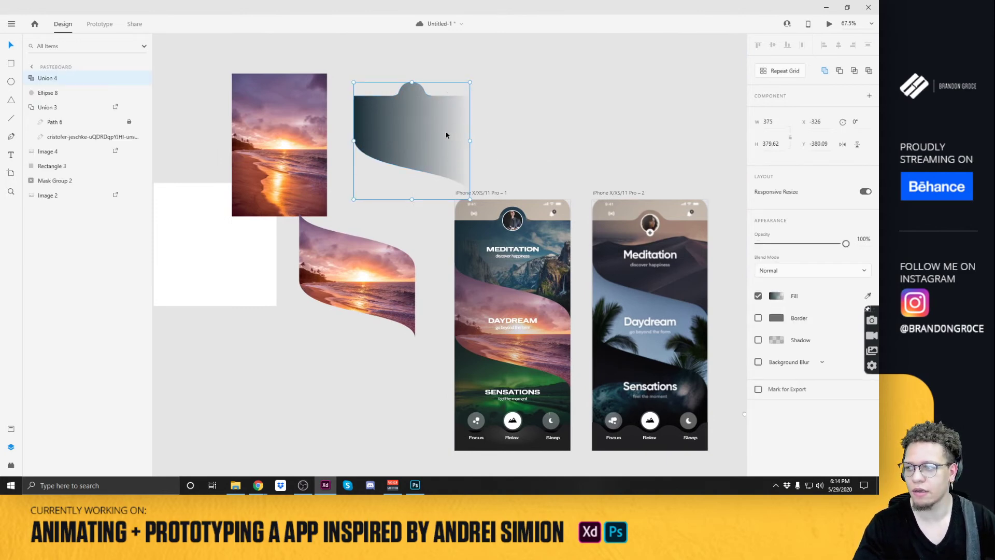
key("ctrl+d")
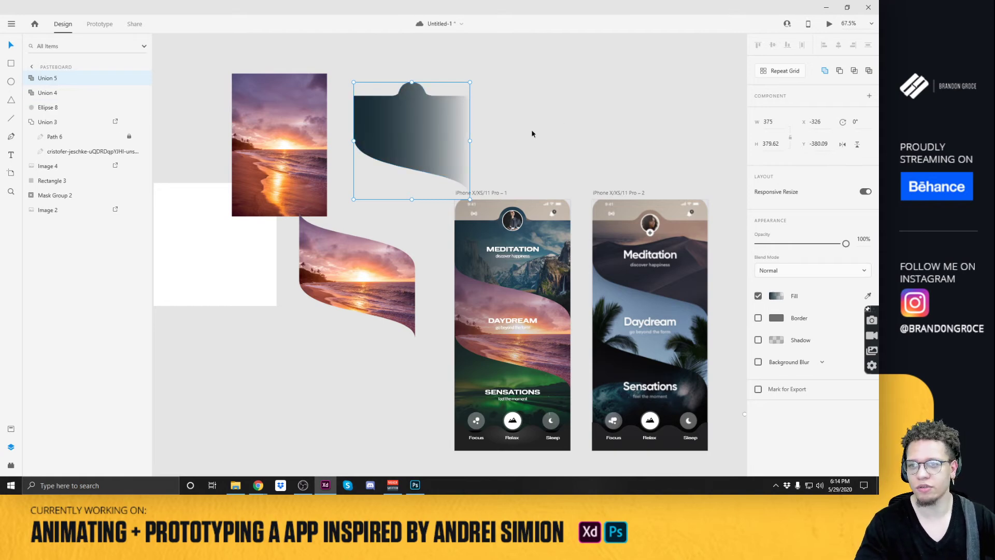
left_click(536, 152)
left_click(561, 249)
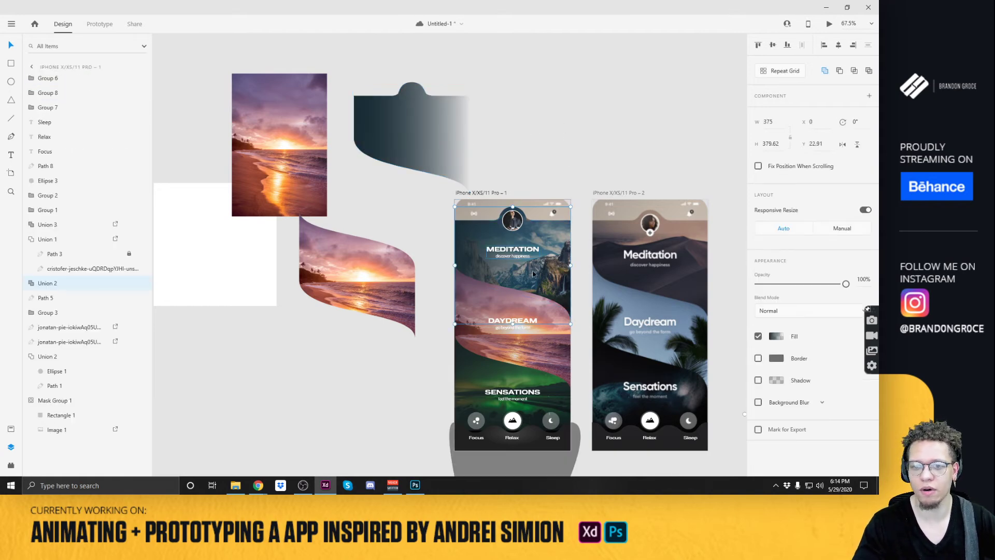
left_click(418, 123)
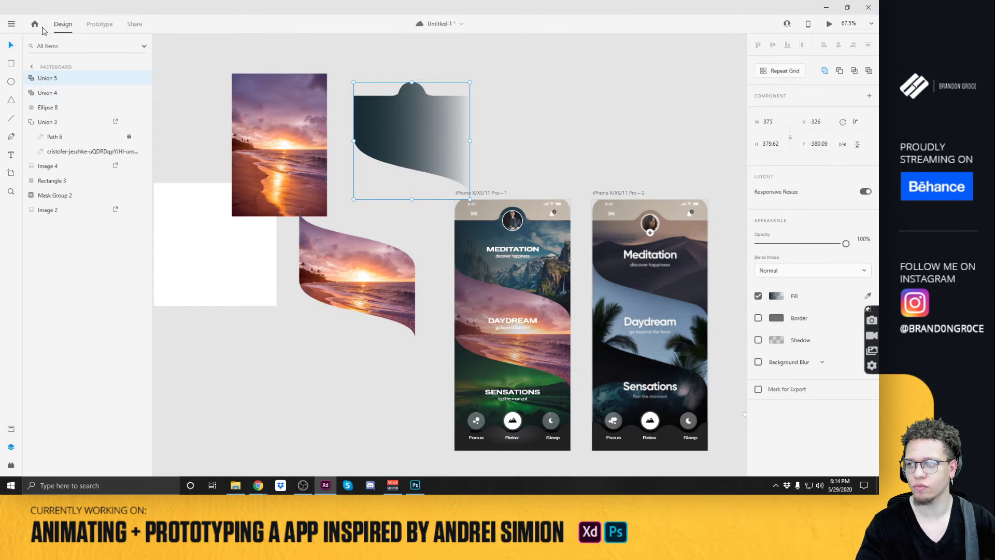
Switch to the Unsplash page in Chrome and search its photos for "yosemite".
key("alt+Tab")
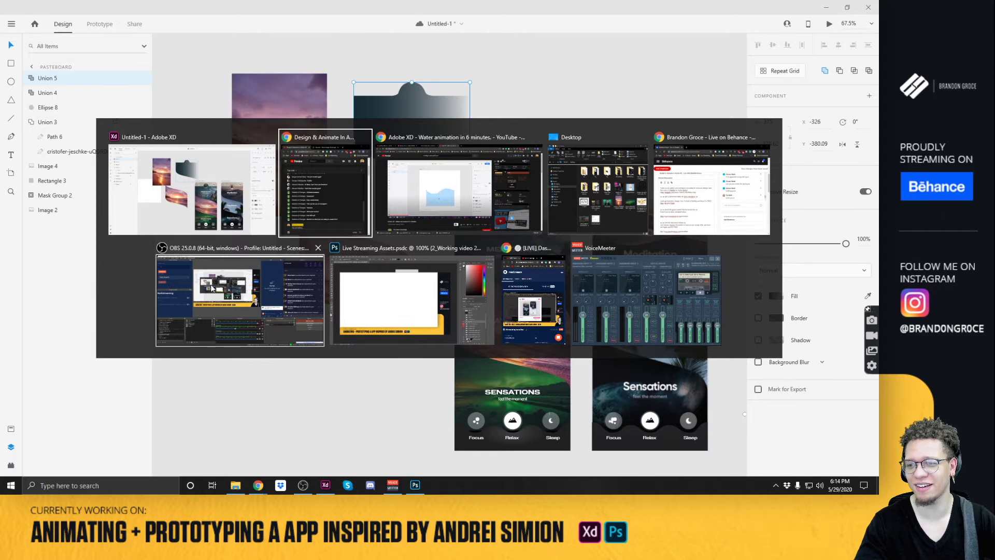
left_click(457, 175)
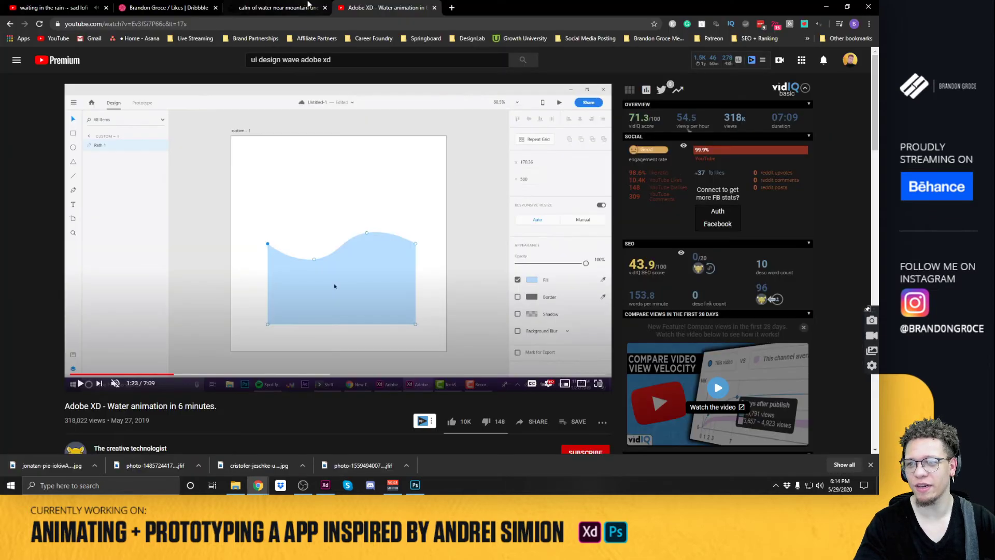
left_click(276, 8)
left_click(26, 161)
left_click(195, 60)
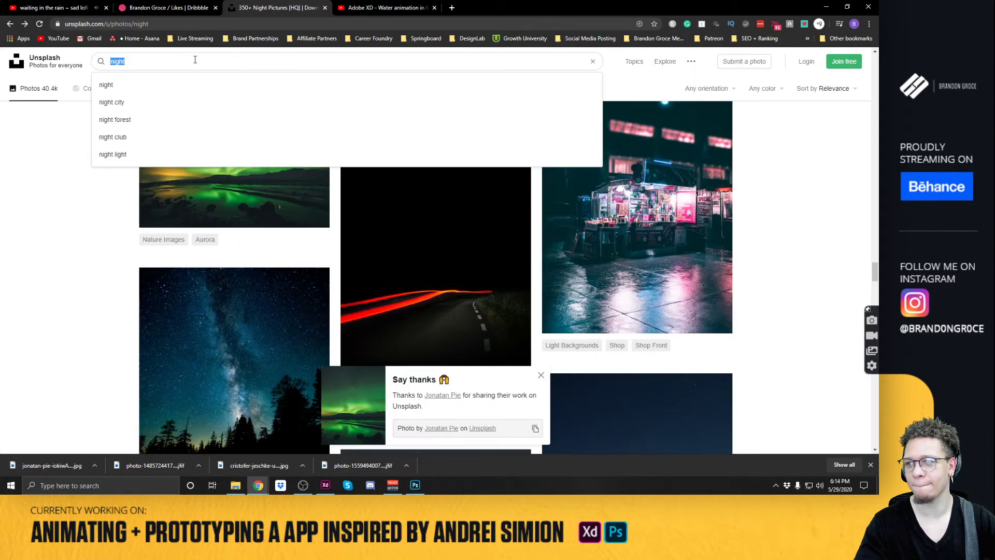
type("yosemite")
key("Return")
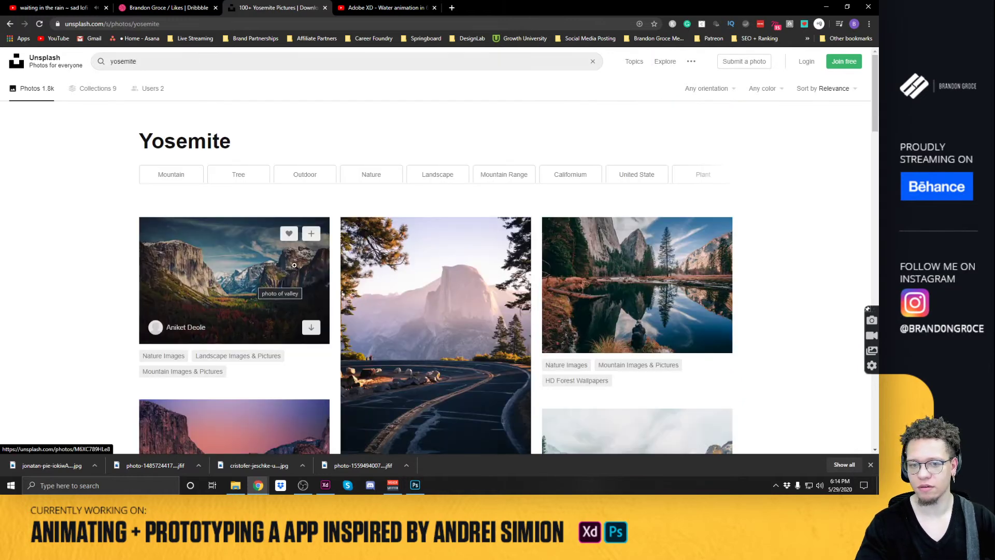
Open the Yosemite valley photo with the snowy peaks and dark forest from the results and download it.
scroll(294, 265, "down", 1)
scroll(294, 265, "down", 2)
scroll(234, 224, "up", 2)
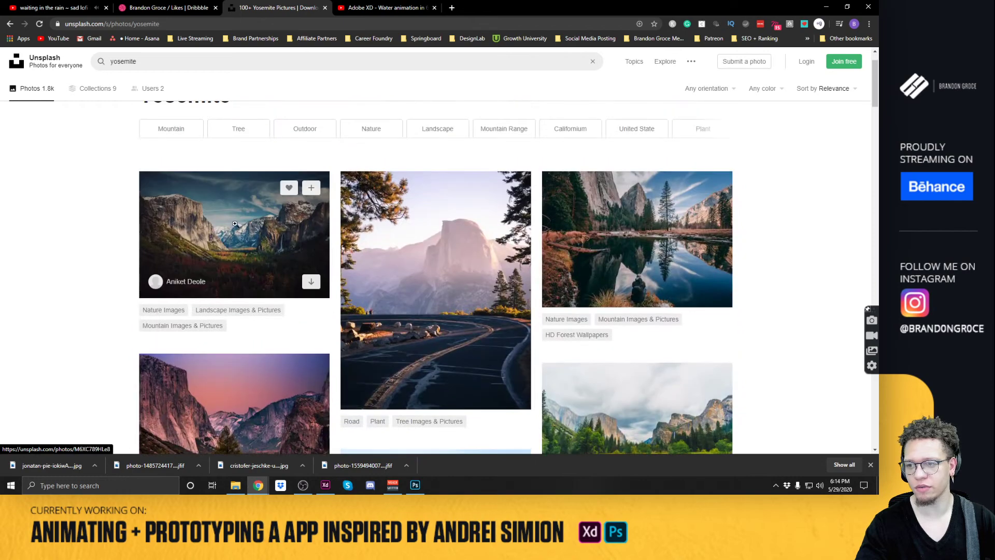
left_click(235, 224)
left_click(766, 78)
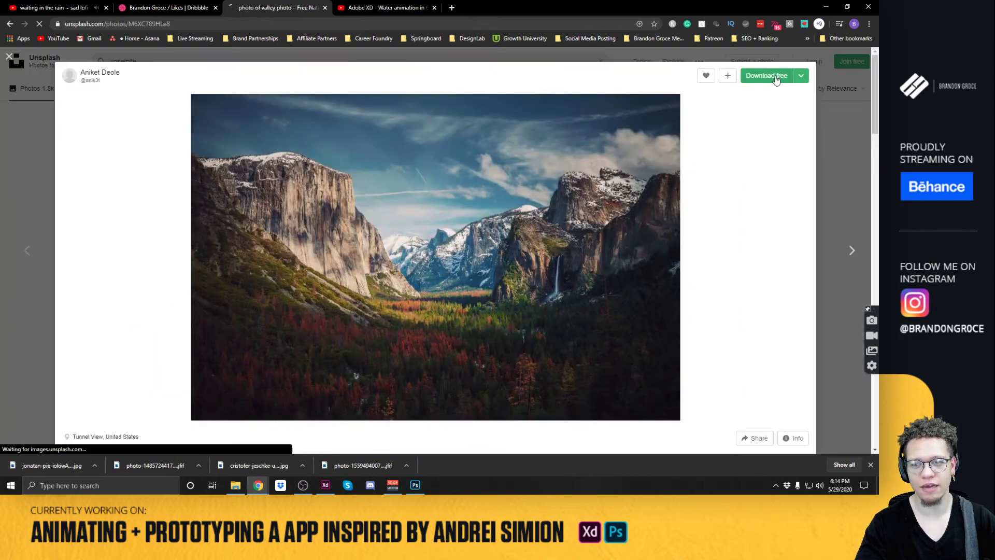
Return to Adobe XD and fill the duplicated overlay shape with the valley photo from the Downloads folder.
key("alt+Tab")
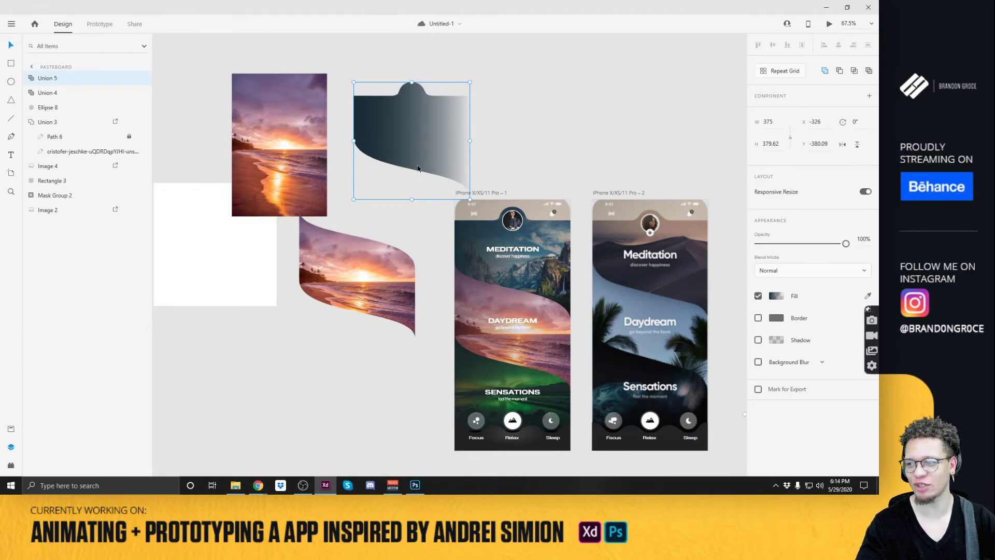
left_click(236, 485)
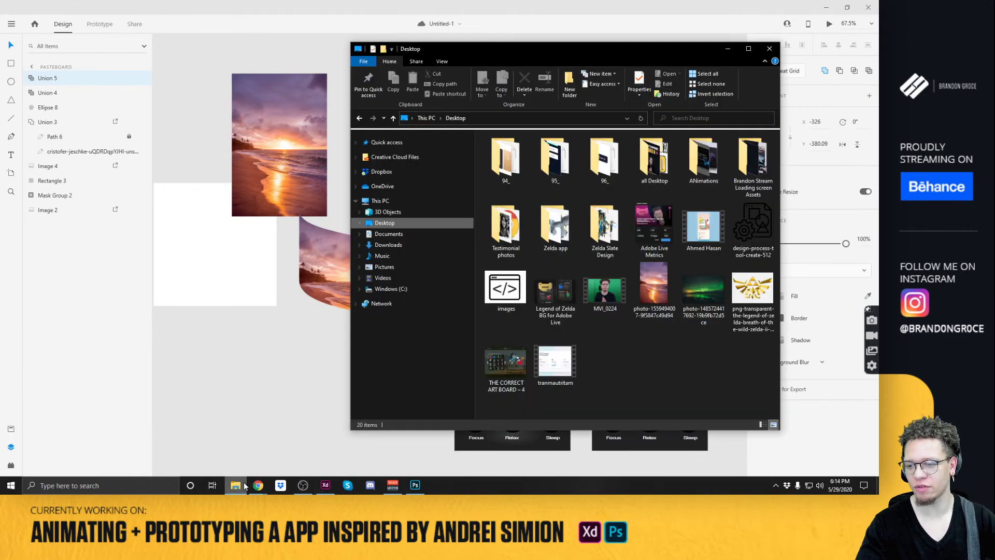
left_click(388, 245)
left_click_drag(520, 49, 675, 39)
left_click_drag(657, 177, 424, 136)
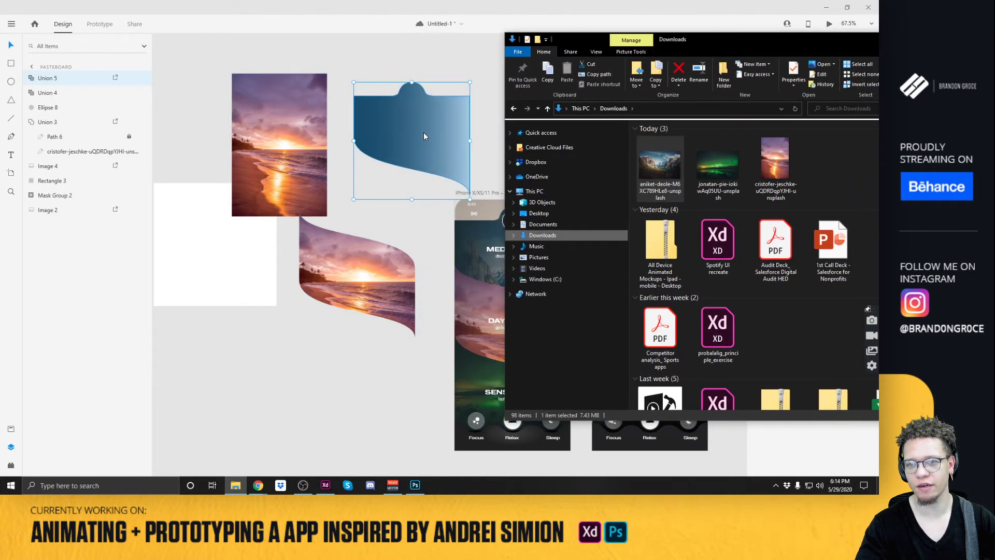
left_click(443, 109)
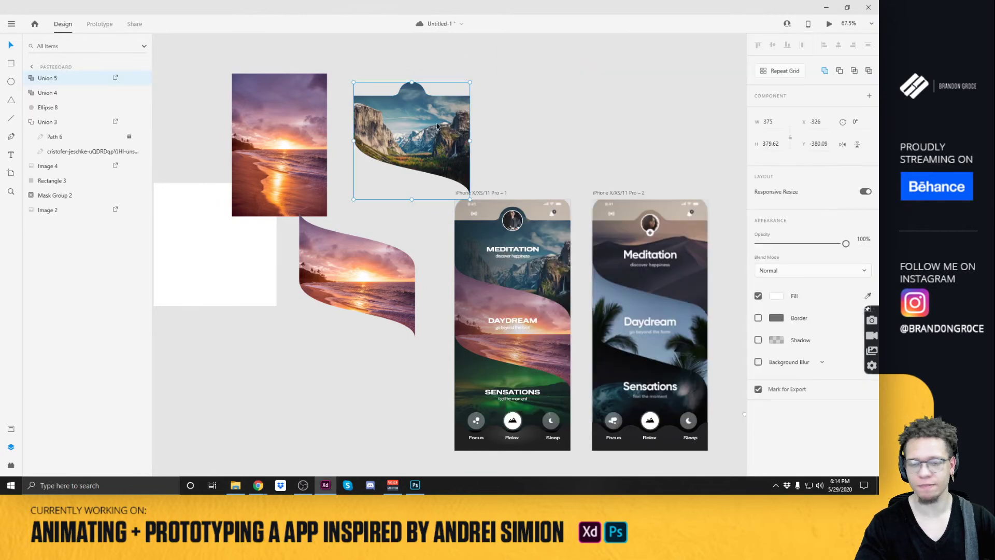
Try placing the photo-filled shape and its gradient overlay on the first artboard at X 0, Y 16.91, then undo the placement.
left_click(589, 98)
left_click_drag(502, 52, 497, 246)
scroll(506, 235, "up", 5)
scroll(531, 193, "up", 5)
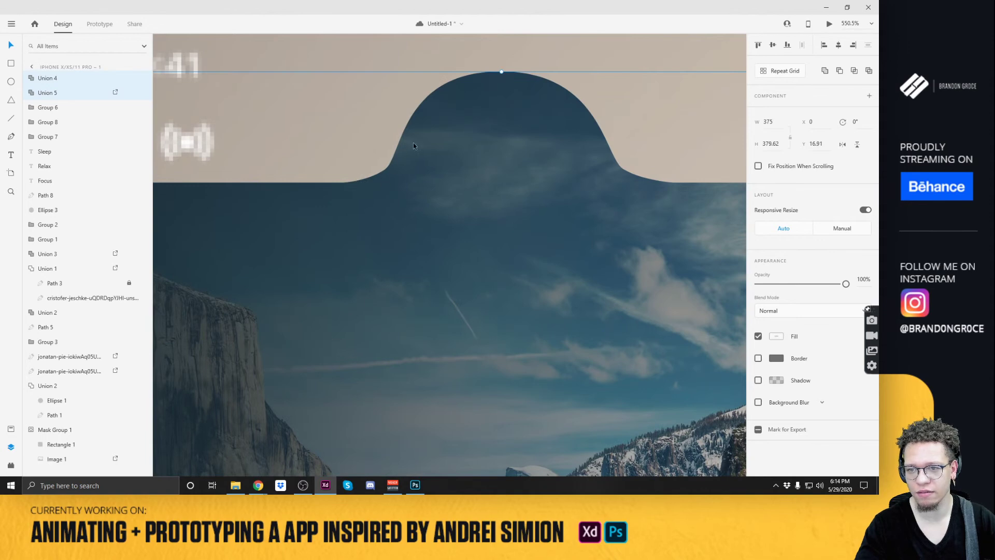
scroll(386, 174, "down", 5)
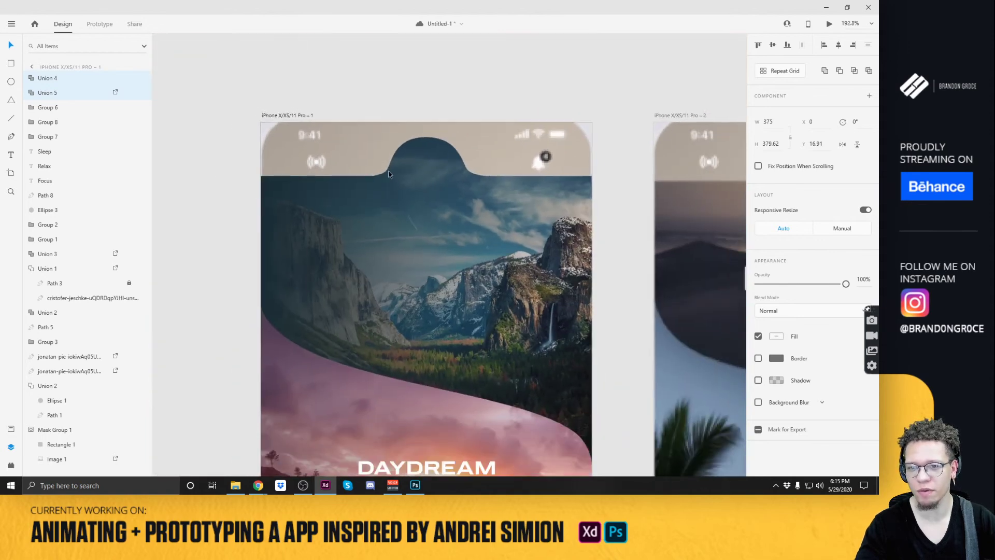
key("ctrl+z")
left_click(446, 69)
Edit the Meditation overlay's path and move the arch's left base point's upper handle to X 147.49, Y 55.54.
scroll(371, 163, "up", 6)
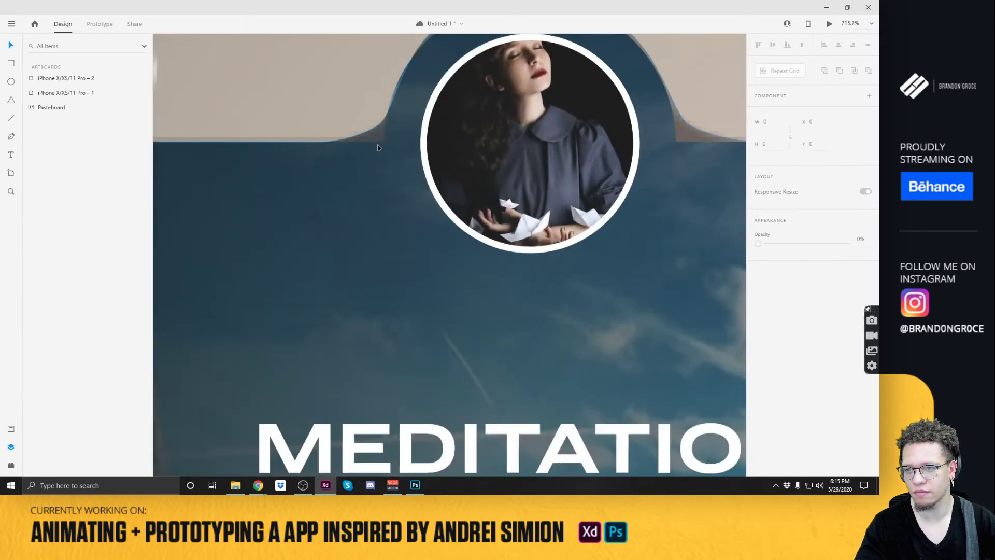
left_click(378, 150)
double_click(376, 129)
left_click_drag(377, 129, 419, 149)
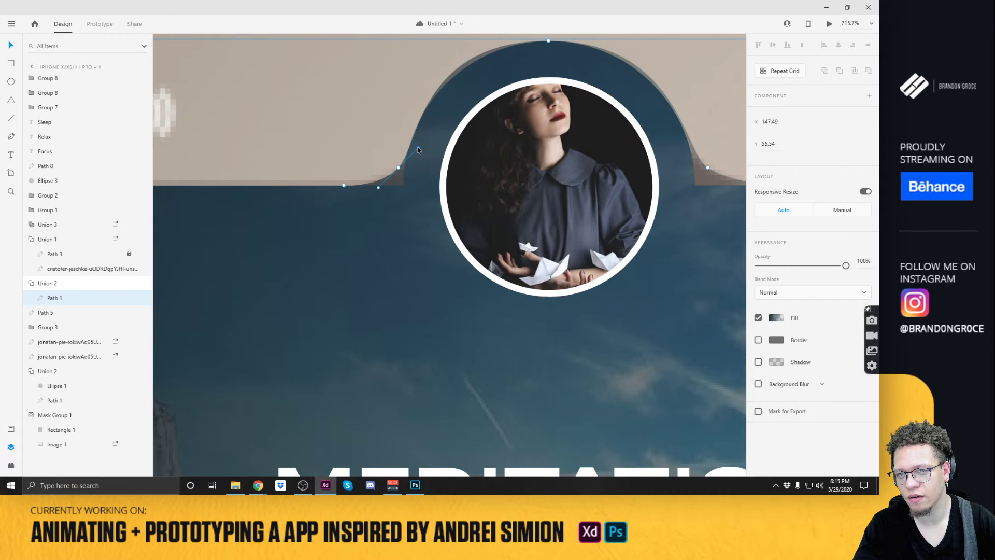
Move the upper handle of the arch's right base point to X 225.8, Y 54.86.
scroll(518, 155, "right", 3)
left_click(632, 171)
left_click_drag(632, 172, 597, 150)
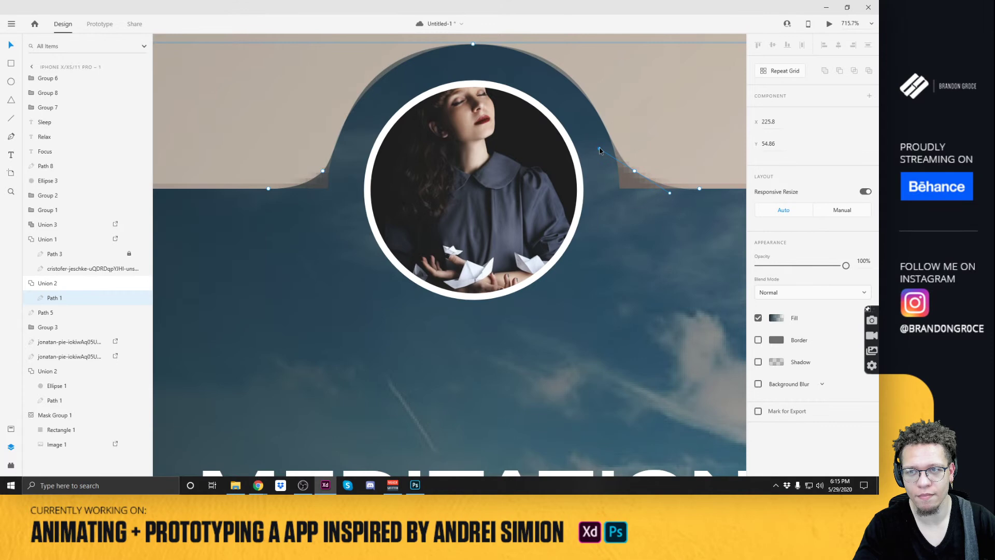
Lower the arch's top point slightly and set its right handle at X 225.8, Y 23.06.
left_click_drag(473, 44, 472, 45)
left_click_drag(602, 44, 599, 43)
scroll(624, 84, "down", 5)
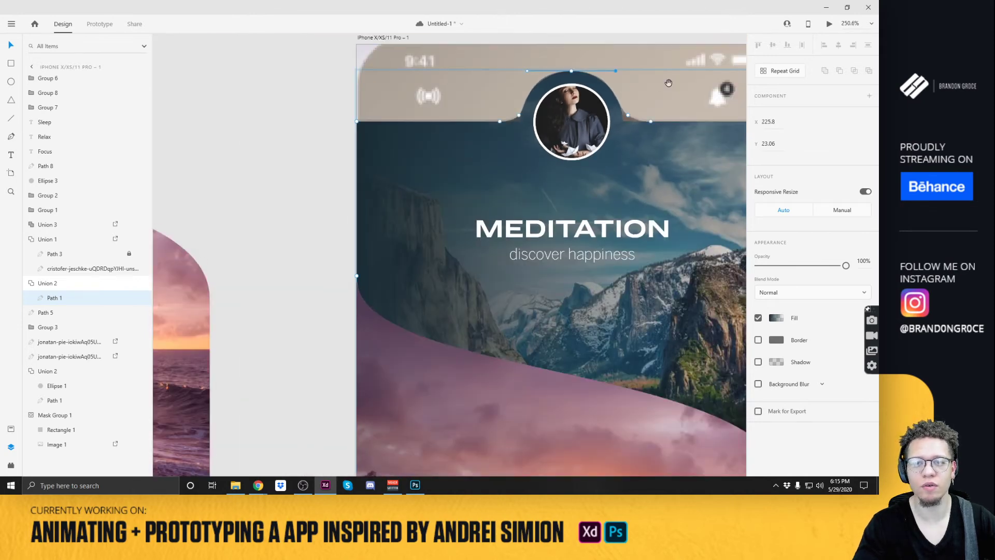
scroll(668, 83, "up", 3)
key("r")
left_click_drag(522, 61, 526, 89)
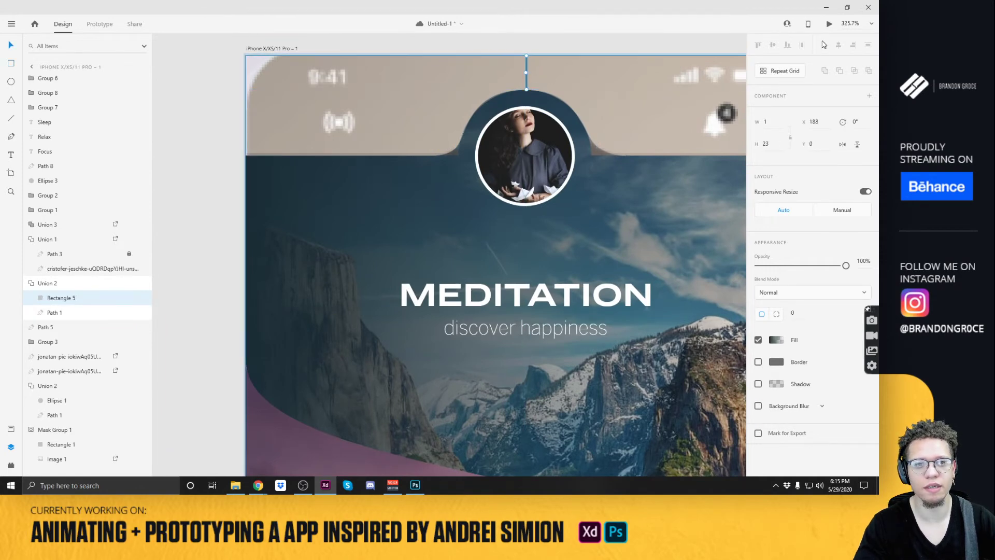
left_click(528, 77)
left_click(546, 78)
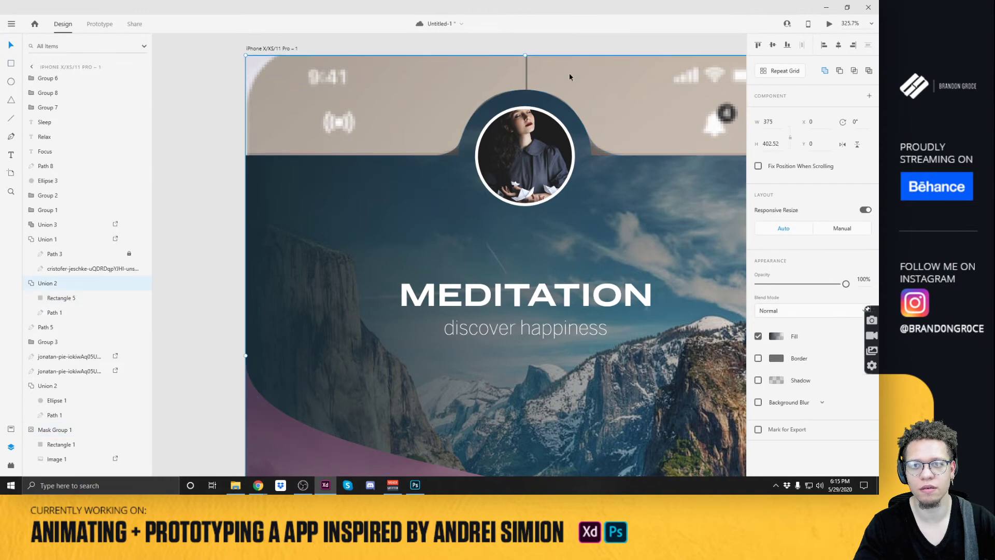
left_click(525, 73)
left_click(552, 81)
left_click(552, 52)
Draw a borderless white 2 by 23 guide rectangle and center it directly above the arch's top point.
left_click(558, 99)
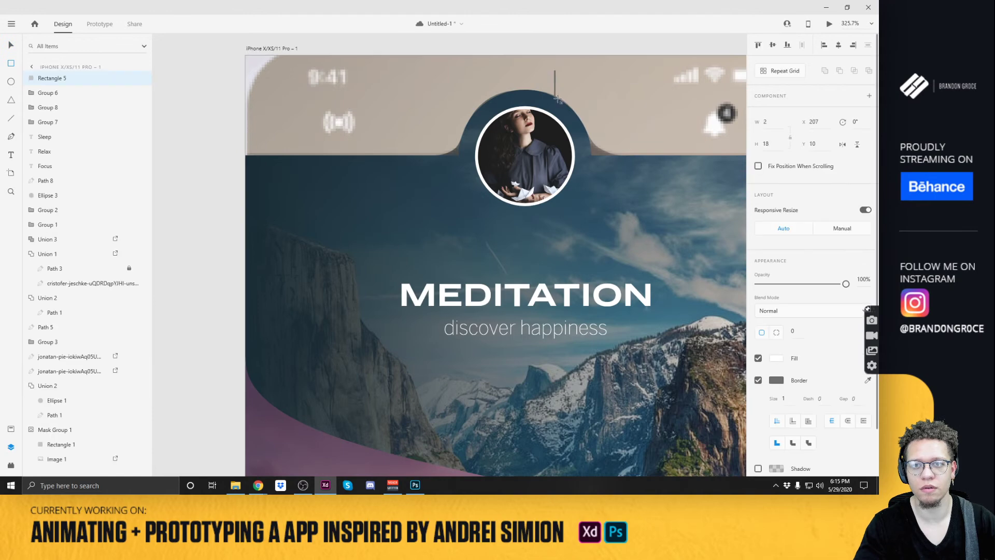
left_click(758, 380)
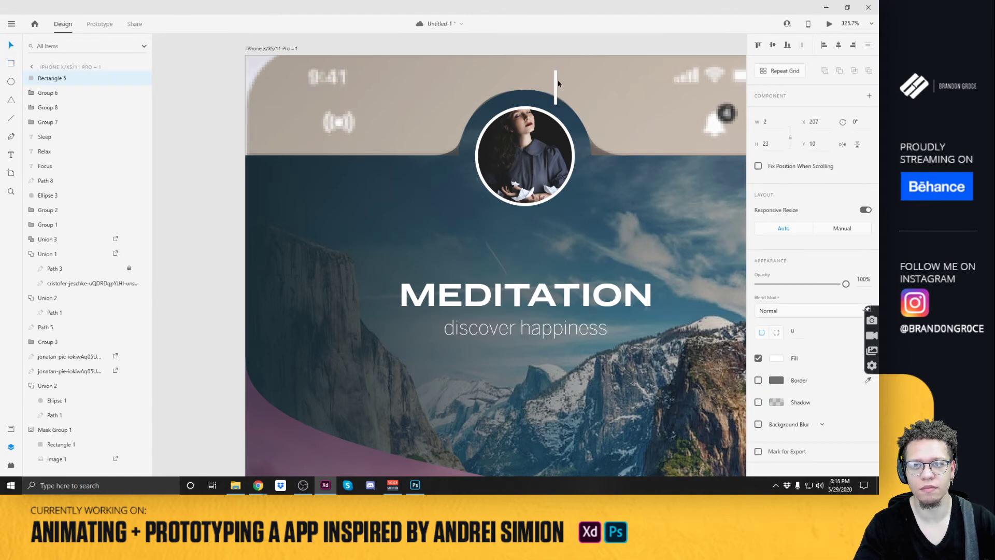
left_click_drag(552, 73, 524, 61)
scroll(503, 98, "up", 5)
left_click(577, 85)
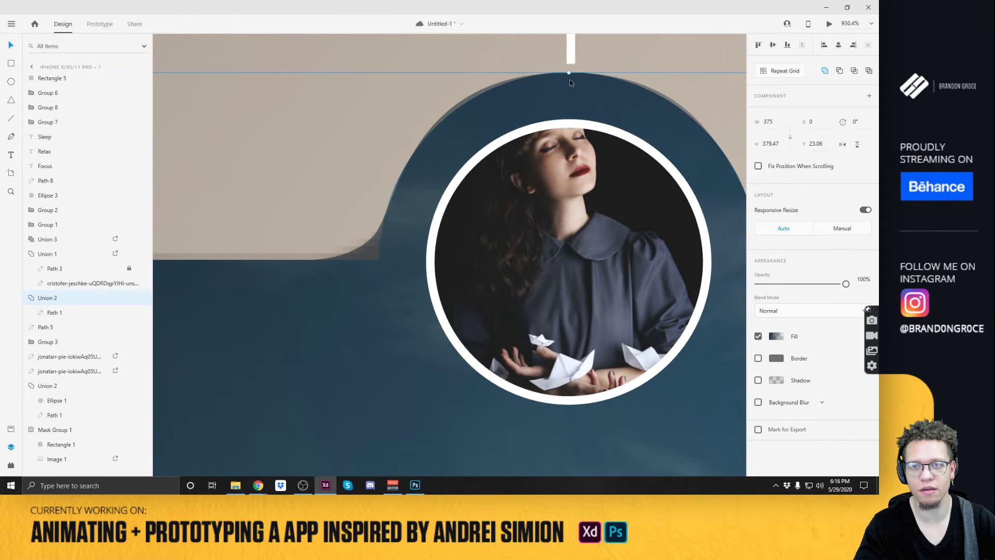
Edit the Meditation overlay's path and move the arch's top point to X 187.99, Y 23.
double_click(571, 80)
left_click(570, 72)
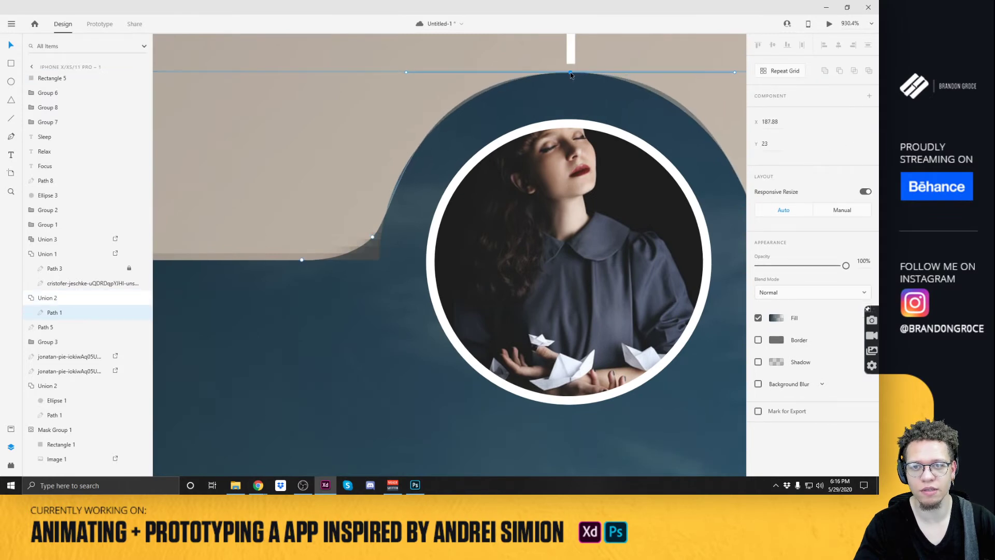
scroll(658, 227, "right", 5)
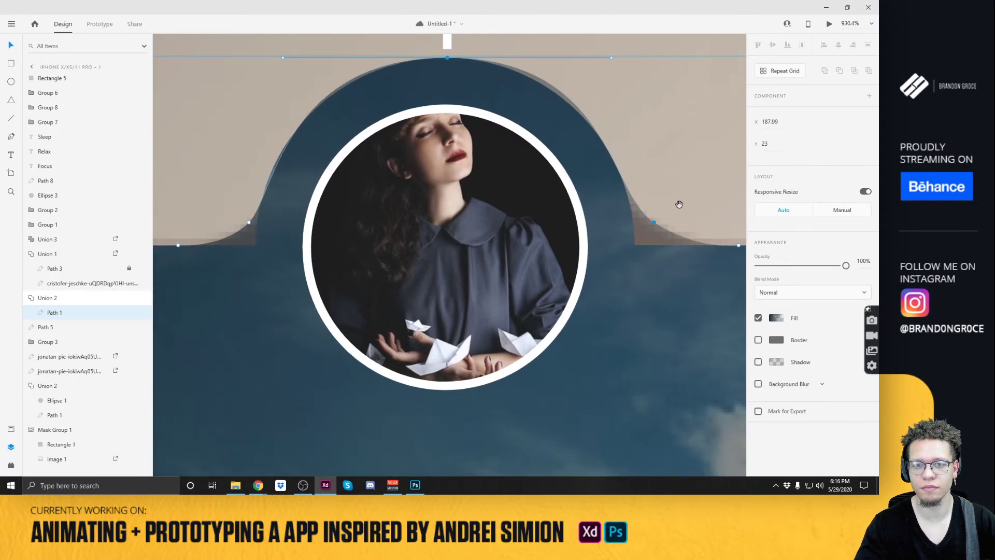
scroll(673, 211, "right", 2)
scroll(659, 204, "up", 1)
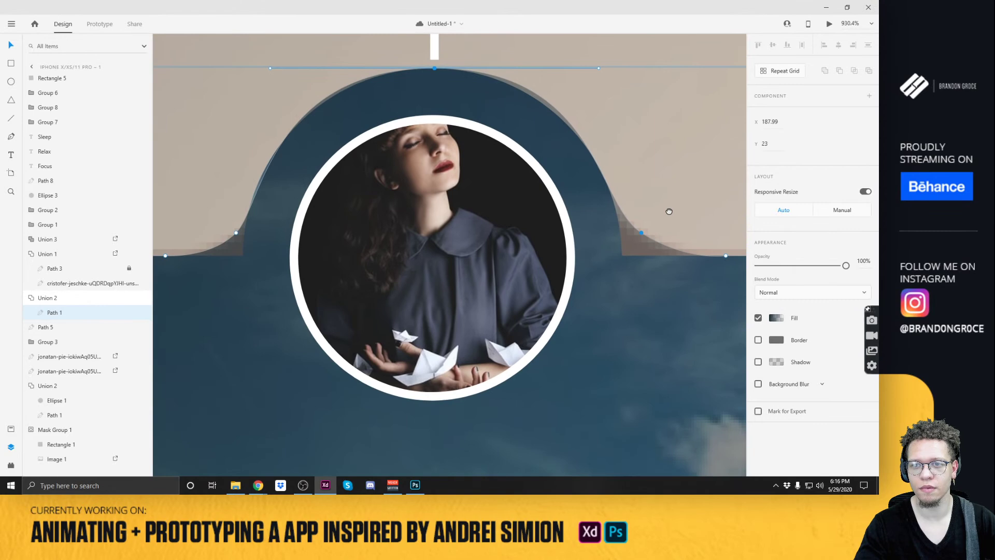
Level the arch's base points at Y 61.63, with the left one at X 140.59 and the right one at X 236.56.
left_click(235, 234)
left_click_drag(235, 234, 232, 236)
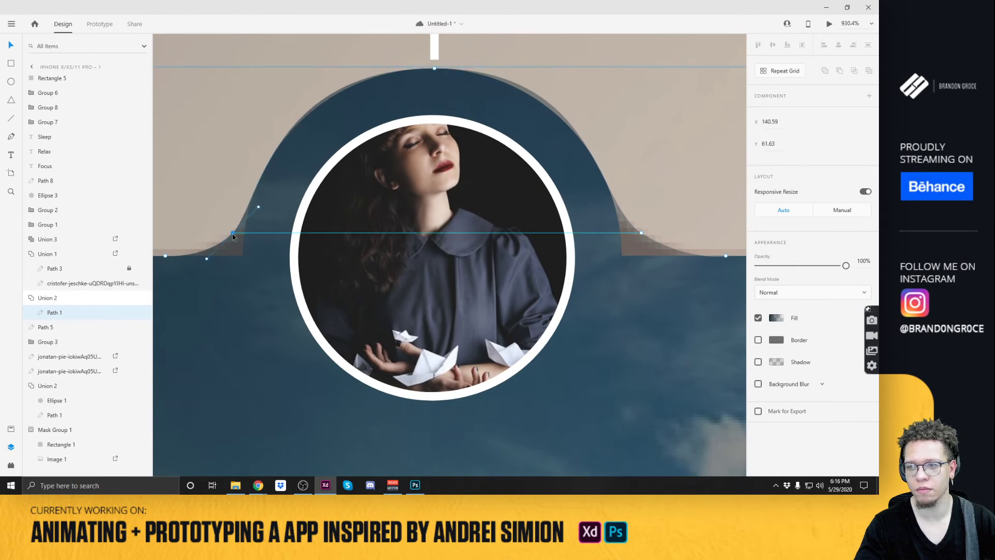
left_click(642, 233)
left_click_drag(641, 237, 643, 234)
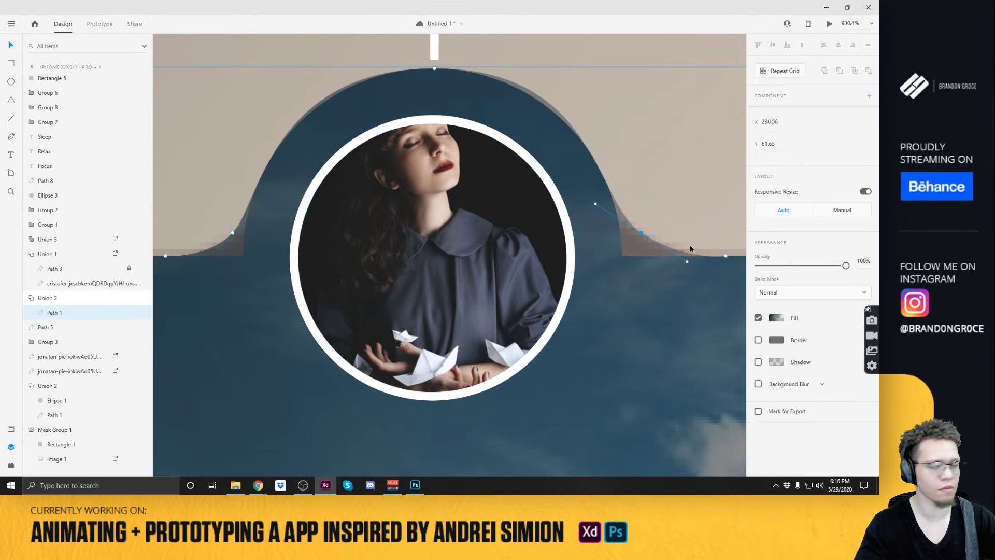
Move the lower handle of the arch's right base point to X 246.07, Y 67.62 and leave path editing.
mouse_move(687, 263)
left_mouse_down()
mouse_move(696, 271)
mouse_move(682, 260)
left_mouse_up()
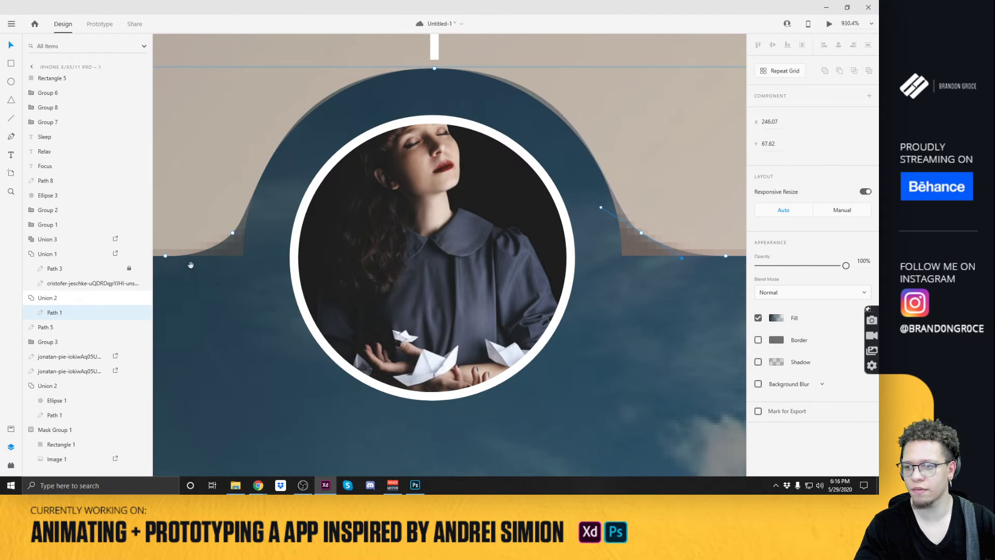
left_click_drag(191, 261, 286, 262)
left_click(274, 148)
scroll(357, 170, "down", 5)
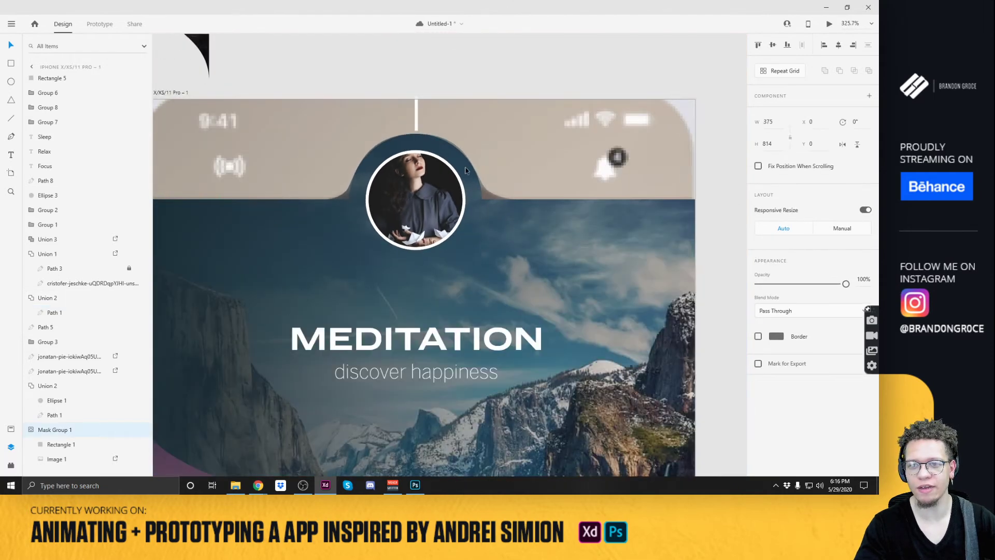
Duplicate the Meditation gradient overlay and place the copy on the empty pasteboard above the artboard, at X -320, Y -452.
left_click(498, 207)
scroll(491, 194, "down", 1)
scroll(491, 195, "down", 5)
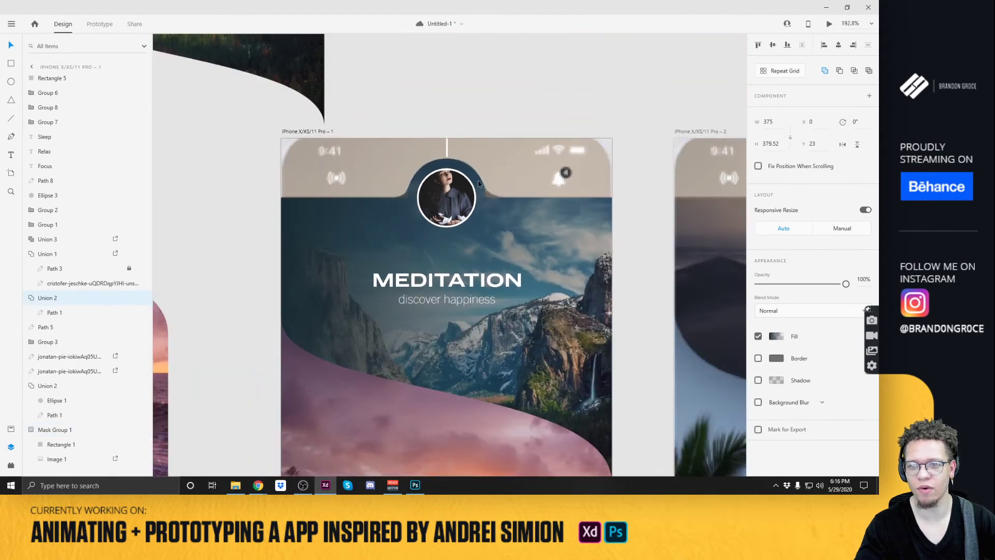
left_click_drag(374, 110, 663, 305)
scroll(500, 191, "down", 5)
left_click_drag(588, 93, 496, 184)
key("ctrl+z")
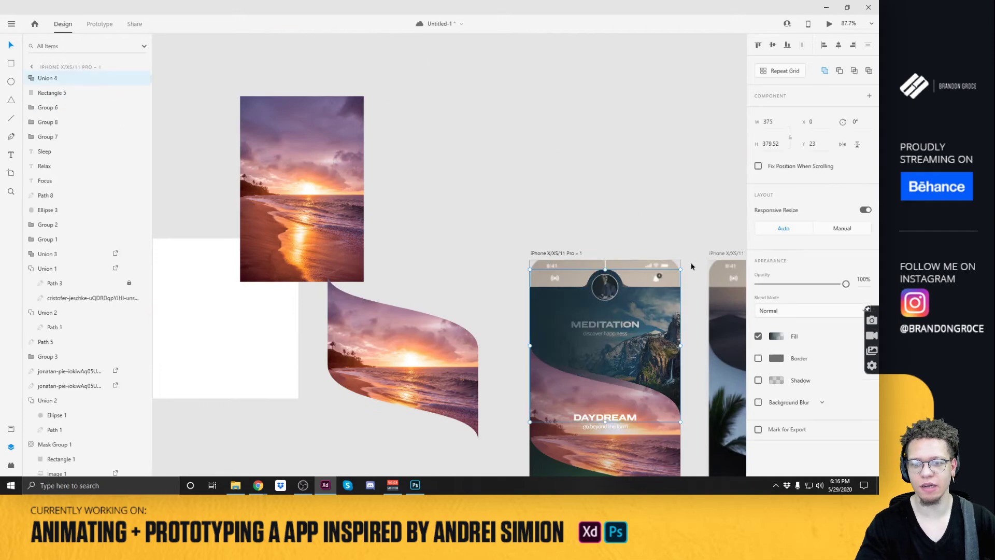
left_click_drag(629, 365, 500, 174)
left_click(583, 117)
Try to raise the upper handle of the right base point on the pasteboard copy's arch, and undo it.
scroll(481, 96, "up", 10)
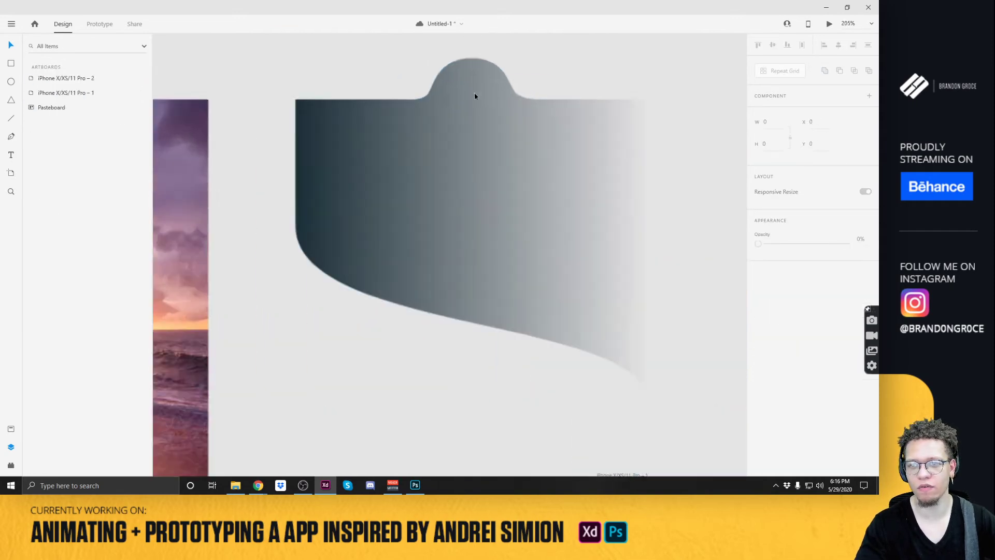
scroll(425, 113, "up", 2)
scroll(532, 149, "up", 6)
double_click(573, 158)
double_click(570, 151)
left_click(570, 150)
scroll(555, 165, "up", 2)
mouse_move(504, 180)
left_mouse_down()
mouse_move(492, 161)
mouse_move(501, 166)
left_mouse_up()
key("ctrl+z")
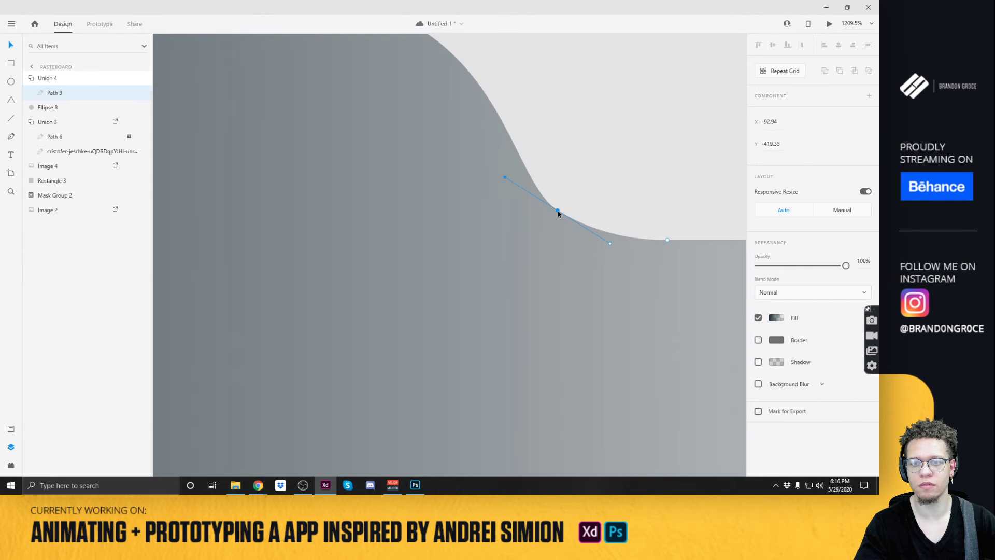
key("Escape")
scroll(534, 149, "down", 3)
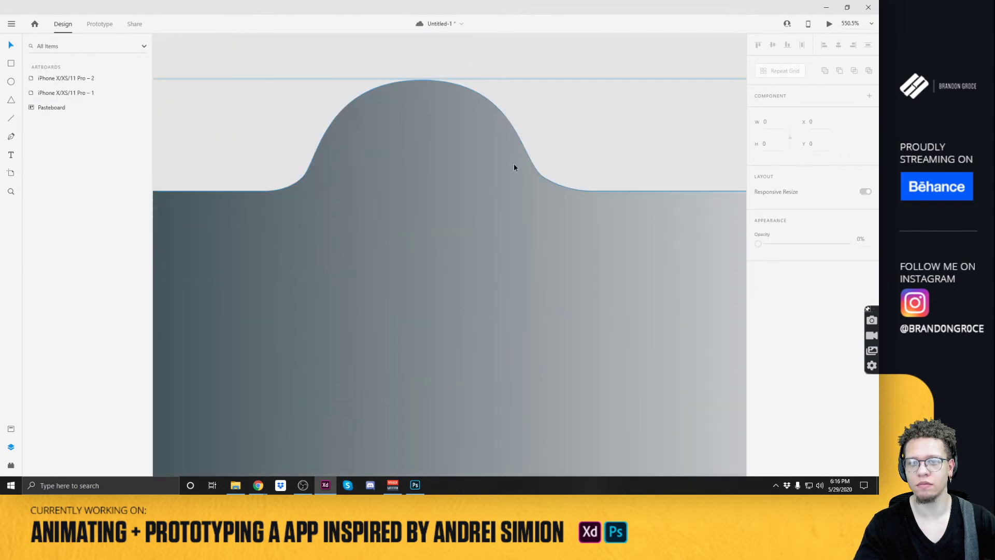
Steepen the curve at the right base of the pasteboard copy's arch by pulling that point's lower handle inward.
double_click(534, 176)
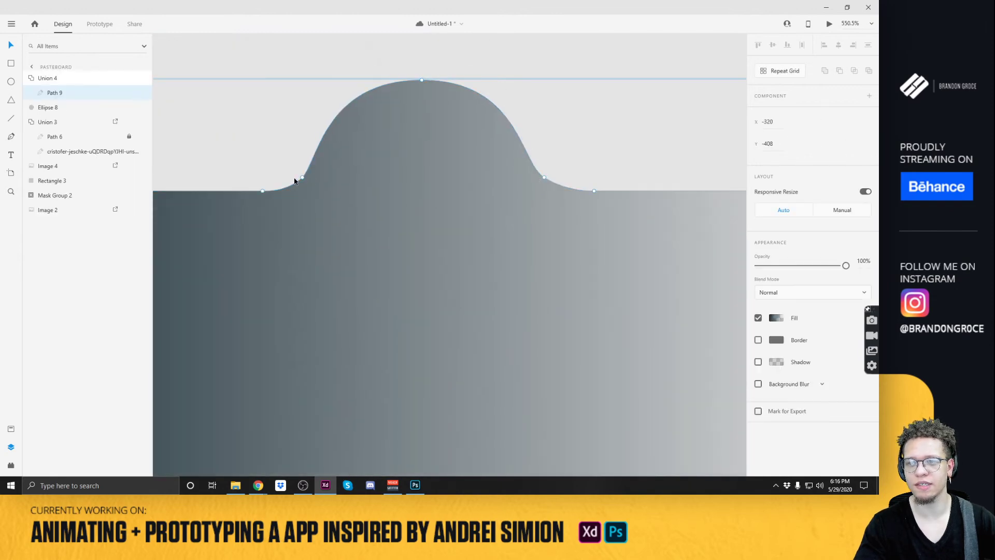
scroll(544, 185, "up", 2)
left_click(544, 174)
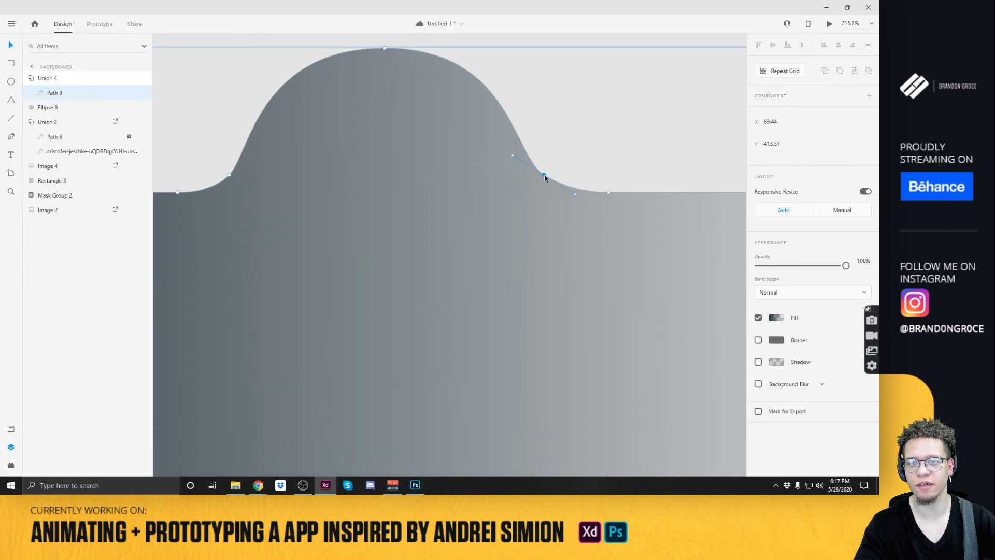
left_click_drag(574, 194, 563, 196)
left_click(580, 137)
scroll(580, 136, "down", 3)
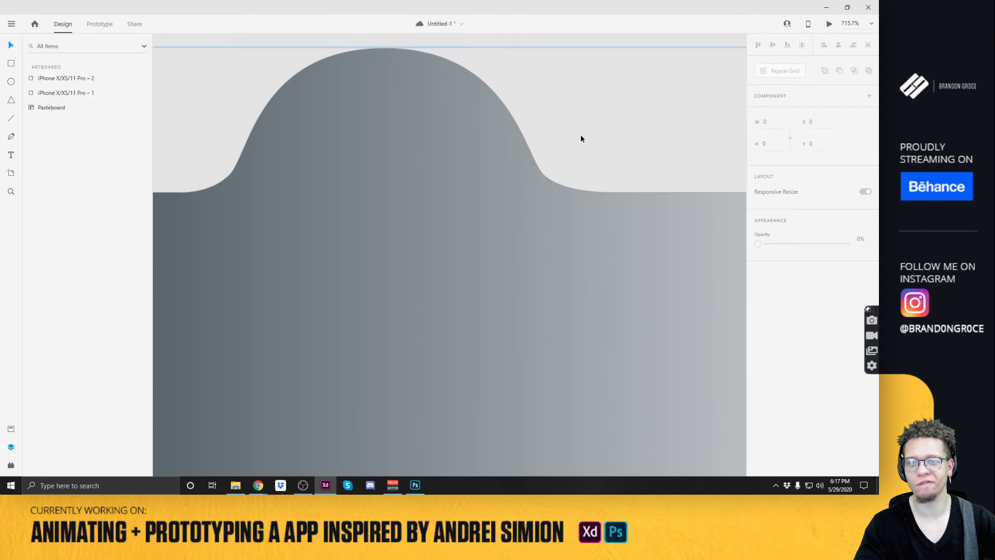
Move the right base point of the pasteboard copy's arch to X -83.84, Y -413.49 and smooth its handles.
scroll(496, 186, "up", 3)
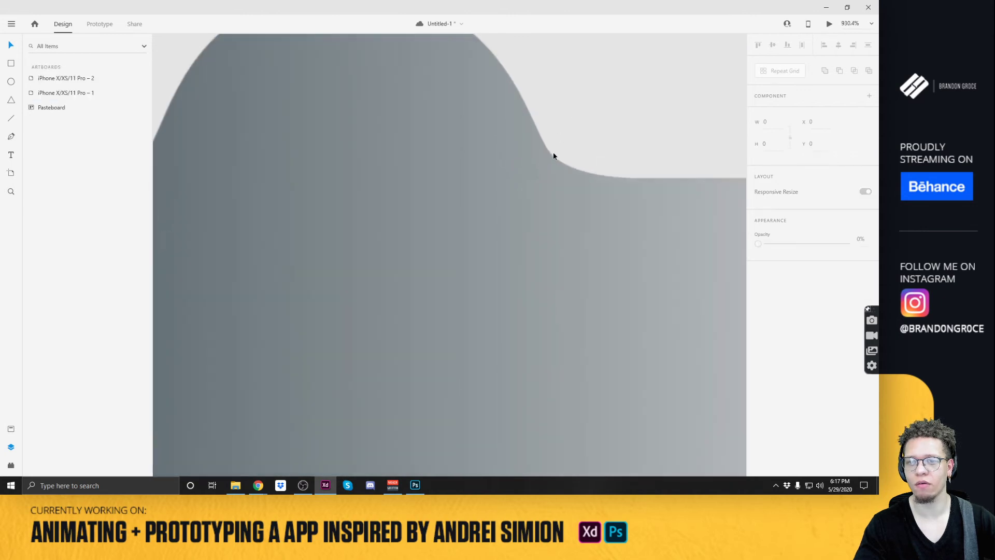
double_click(552, 156)
left_click(552, 156)
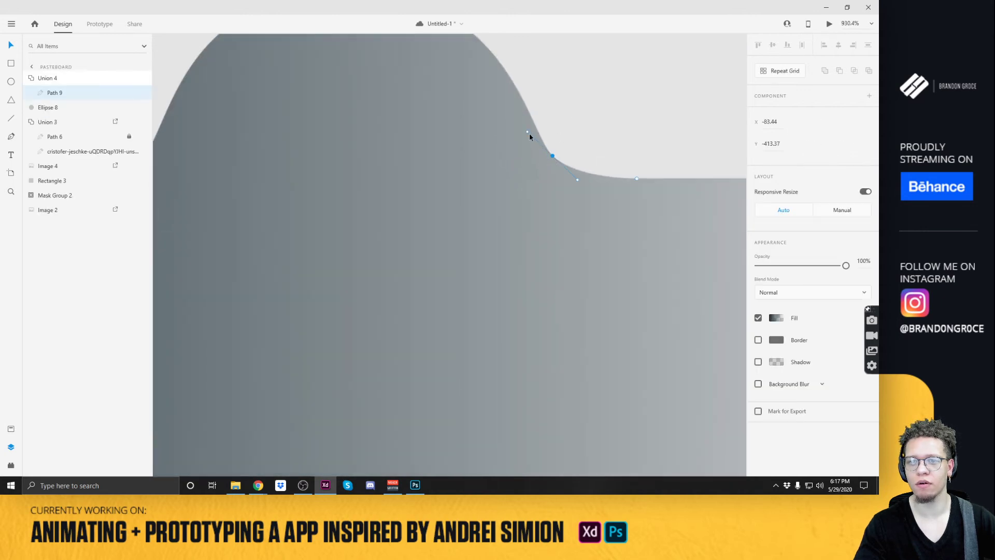
left_click_drag(527, 132, 549, 153)
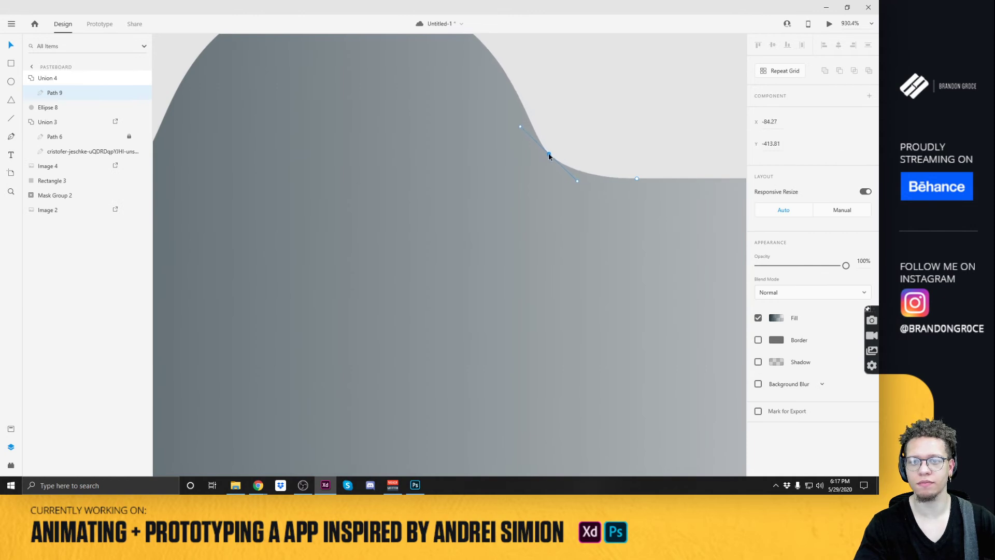
left_click_drag(548, 153, 551, 155)
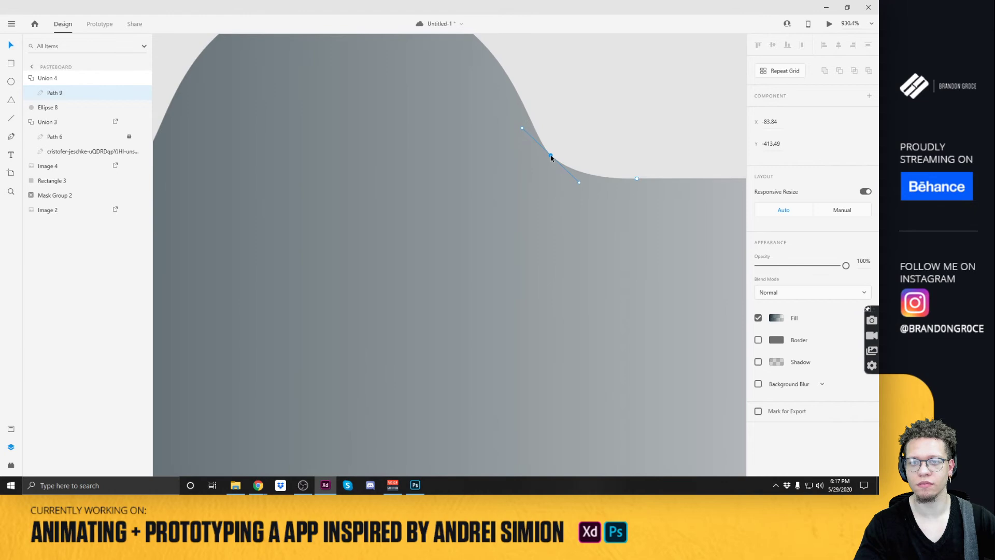
key("Escape")
key("Escape")
scroll(580, 156, "down", 5)
scroll(611, 152, "down", 3)
Duplicate the arch overlay in place and fill the copy beneath the gradient with the mountain valley photo.
left_click(640, 171)
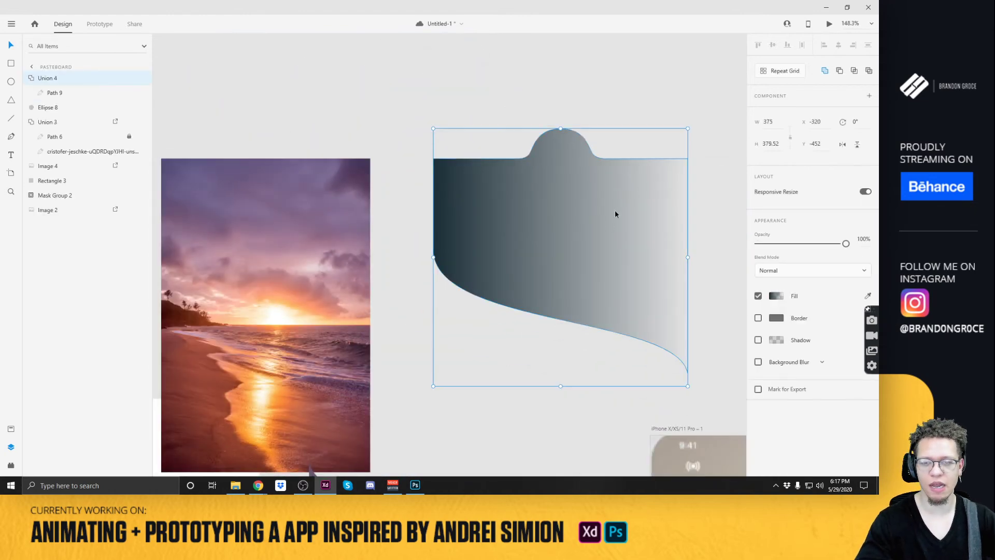
key("ctrl+d")
key("alt+Tab")
left_click_drag(679, 164, 452, 205)
left_click(351, 93)
left_click(567, 252)
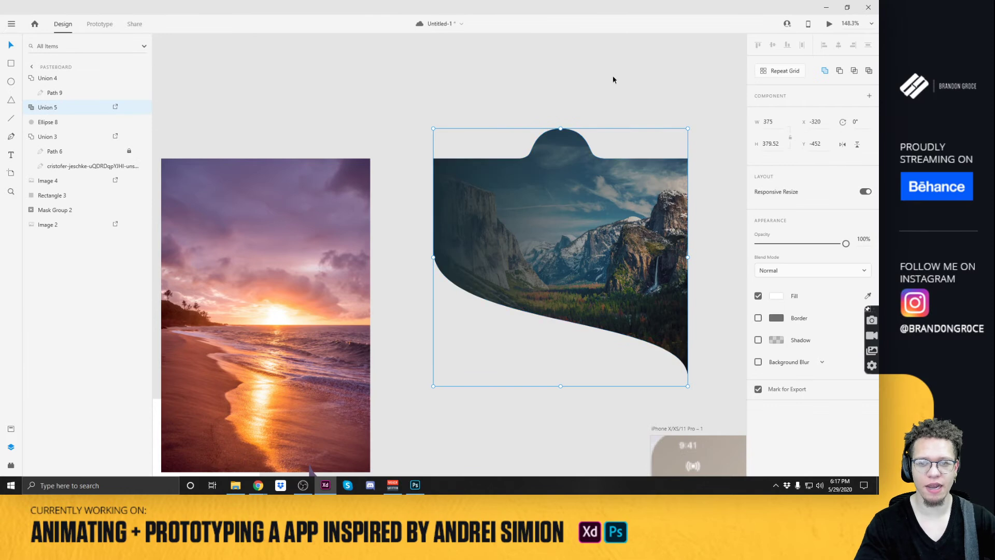
left_click(613, 80)
Copy the photo-filled shape and its gradient overlay together onto the first artboard's Meditation section at X 0, Y 13.
scroll(466, 83, "right", 5)
left_click(386, 155)
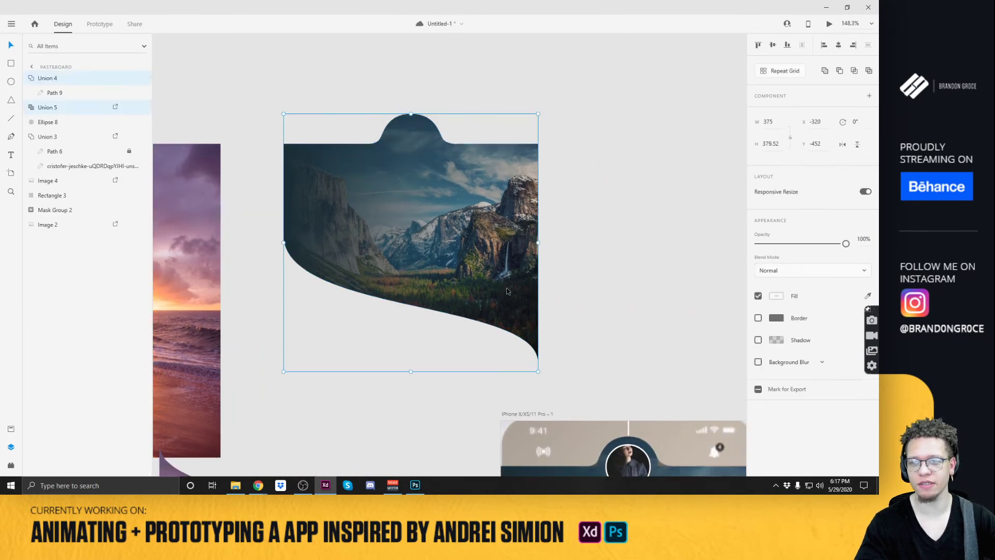
key("Delete")
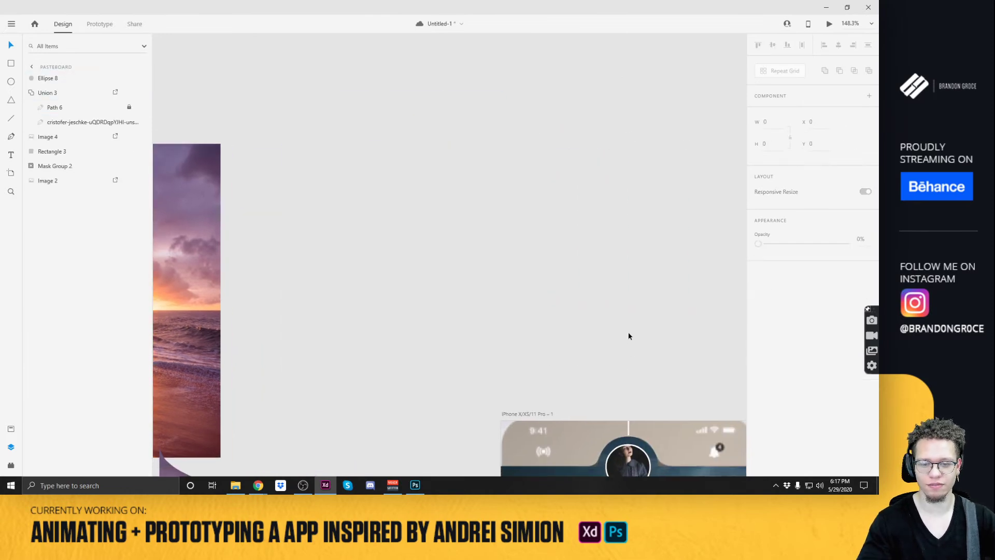
key("ctrl+z")
scroll(589, 266, "down", 6)
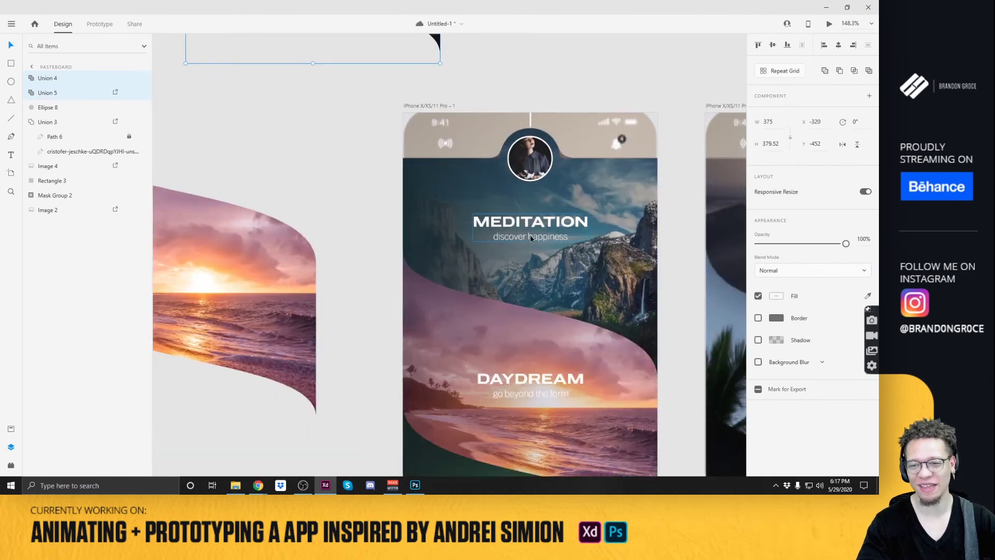
left_click(531, 238)
scroll(414, 130, "up", 2)
scroll(415, 129, "right", 1)
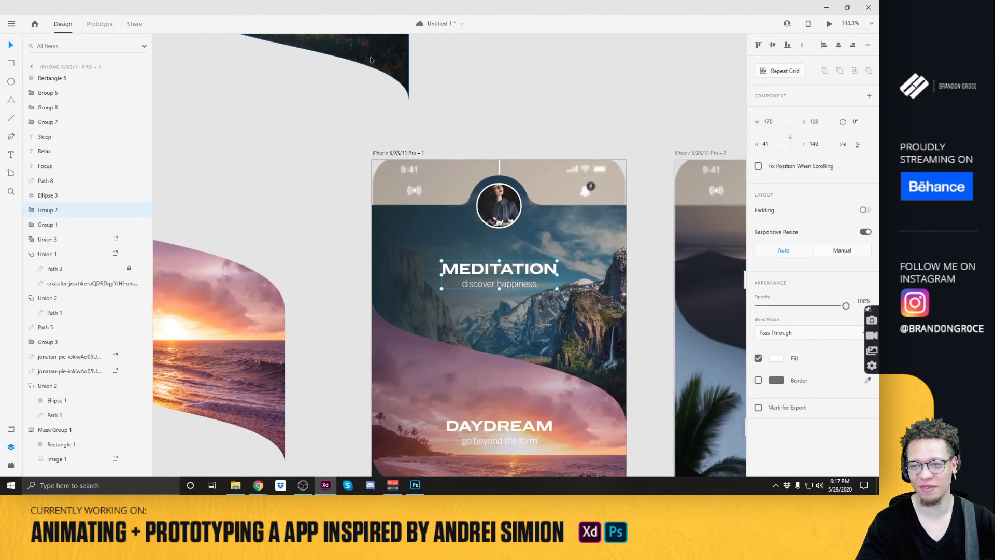
left_click(410, 293)
key("ctrl+shift+bracketright")
left_click_drag(440, 311, 447, 285)
Send the pasted photo and gradient shapes backward, behind the Meditation text and profile photo but above the old overlay.
key("ctrl+bracketleft")
key("ctrl+bracketleft")
key("ctrl+bracketleft")
key("ctrl+bracketleft")
key("ctrl+bracketleft")
key("ctrl+bracketleft")
key("ctrl+bracketleft")
key("ctrl+bracketleft")
key("ctrl+bracketleft")
key("ctrl+bracketleft")
key("ctrl+bracketleft")
key("ctrl+bracketleft")
key("ctrl+bracketleft")
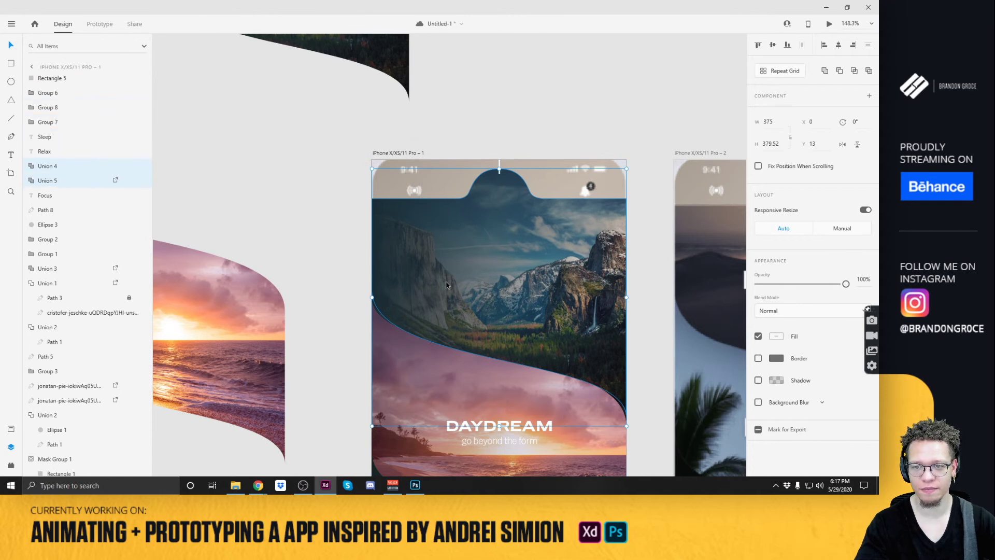
key("ctrl+bracketleft")
key("ctrl+bracketleft")
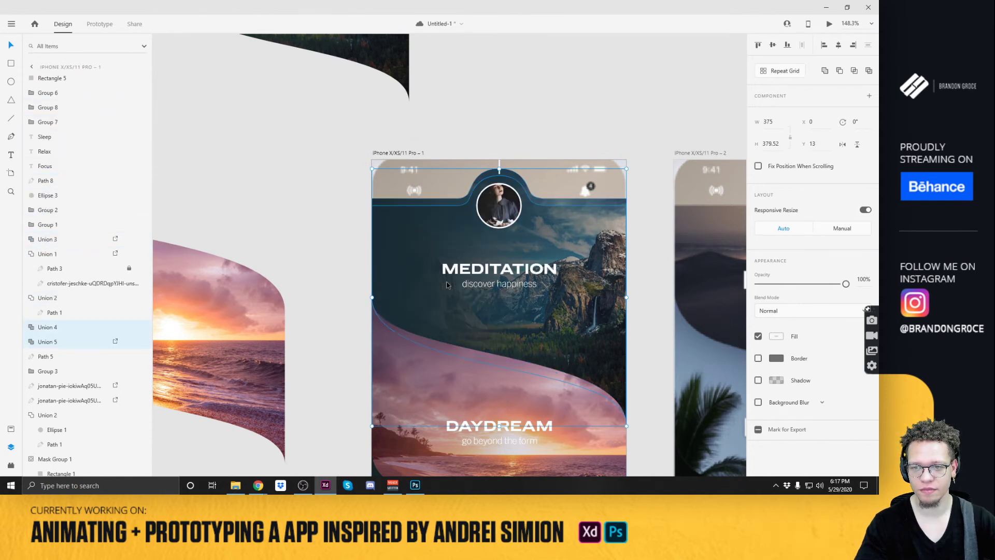
key("ctrl+bracketright")
key("ctrl+bracketright")
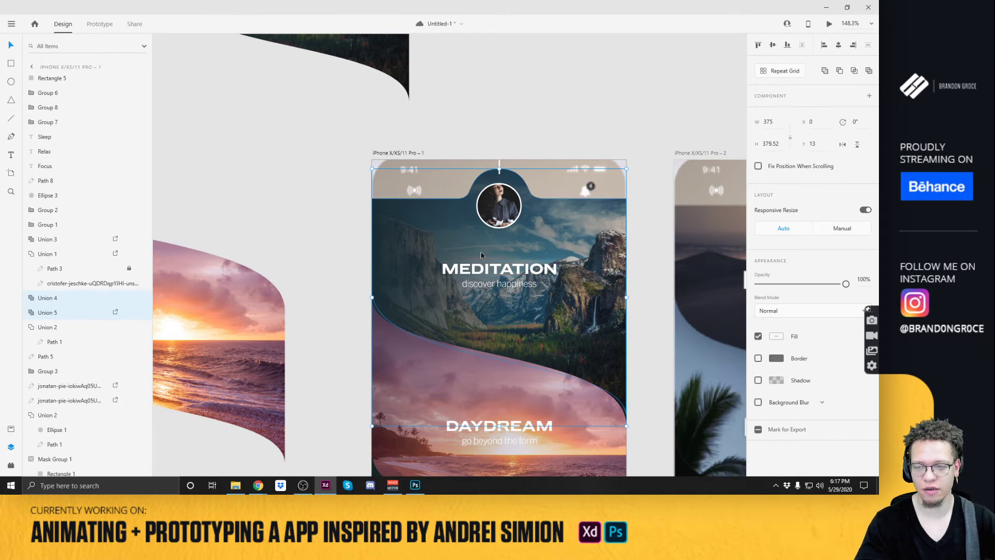
Cut the new photo and gradient shapes, and delete the old Meditation overlay and old mountain photo shape from the artboard.
key("Delete")
left_click(436, 249)
key("Delete")
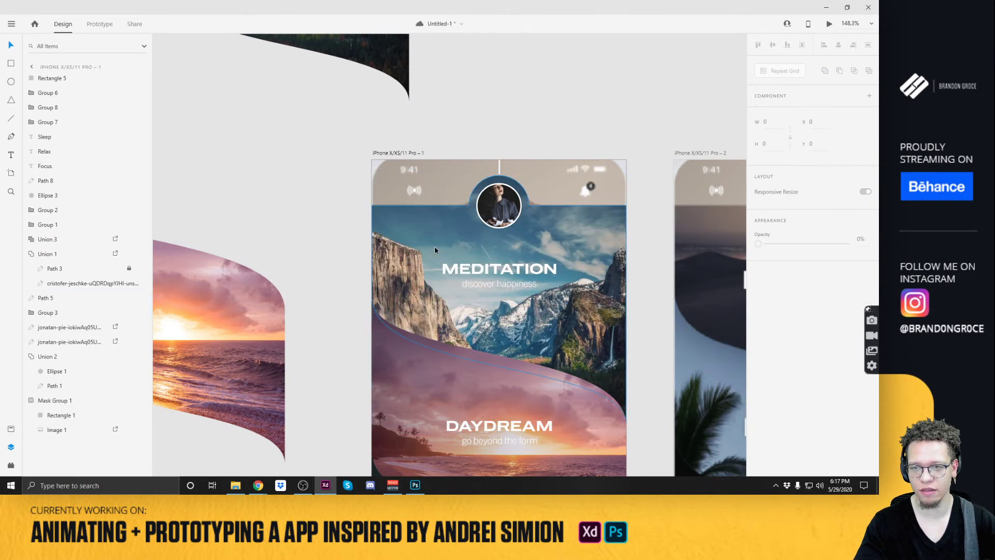
key("ctrl+z")
key("ctrl+z")
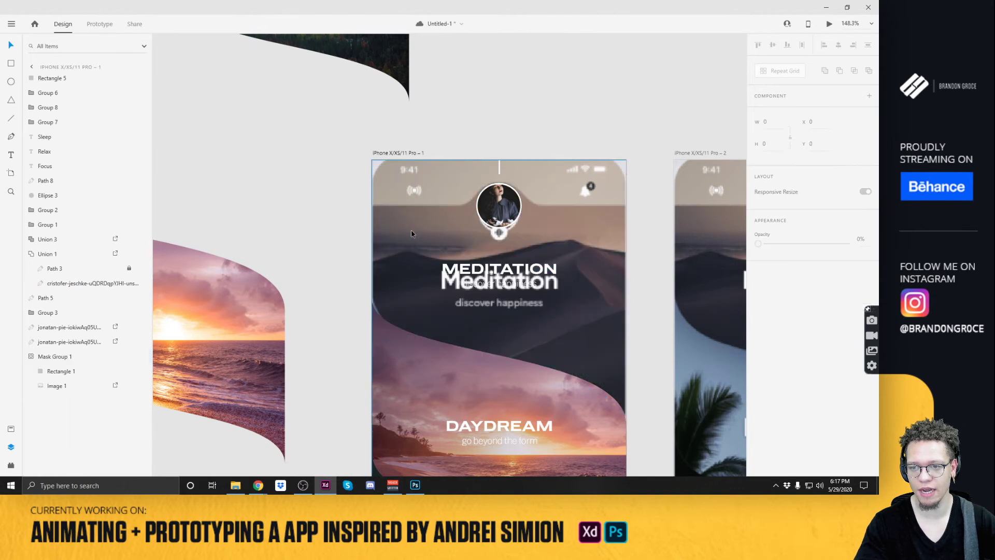
Paste the new photo and gradient shapes back at Y 13 and send them behind the Meditation text and profile photo.
key("ctrl+z")
key("ctrl+z")
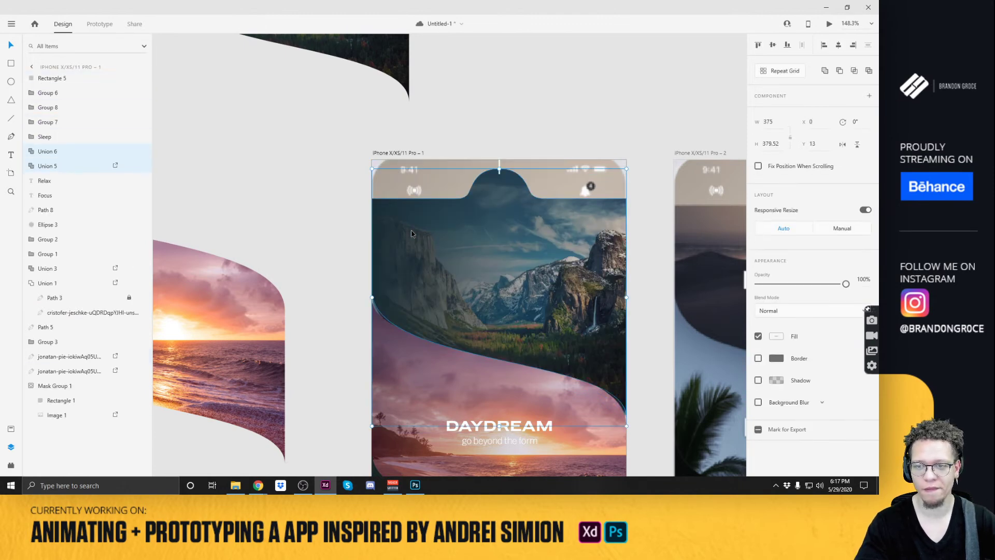
key("ctrl+z")
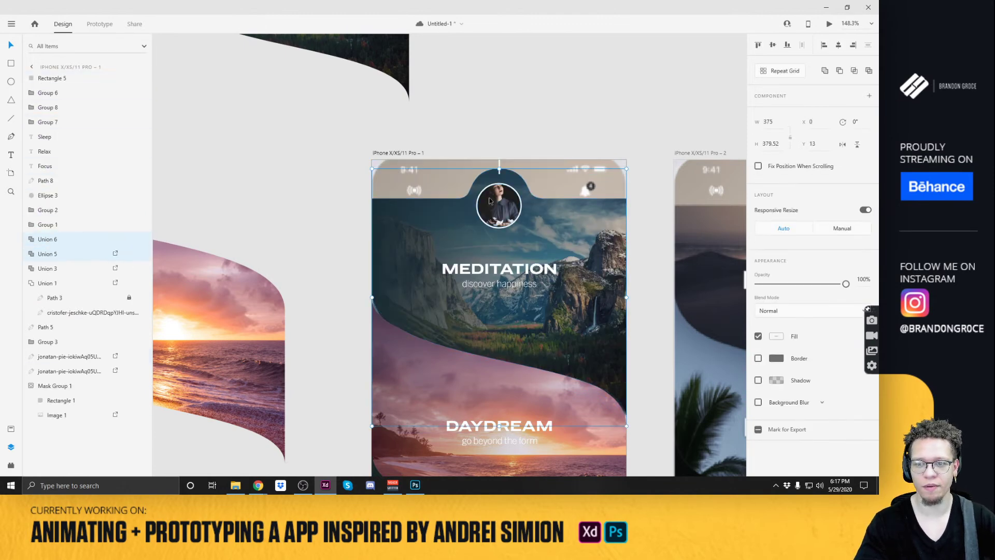
key("ctrl+z")
key("ctrl+z")
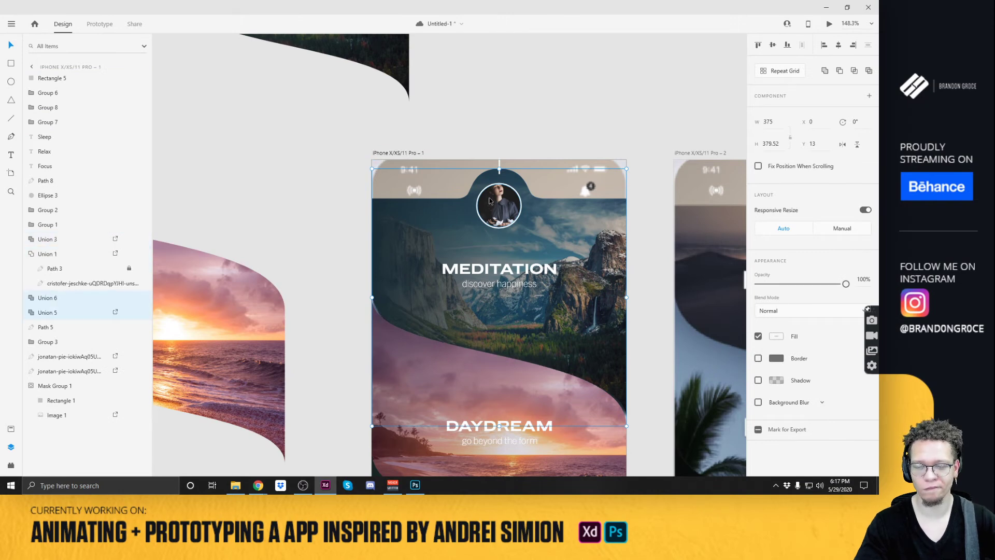
Delete the leftover thin white spacing rectangle at the crest of the first artboard's arch.
left_click(586, 67)
scroll(368, 317, "up", 5)
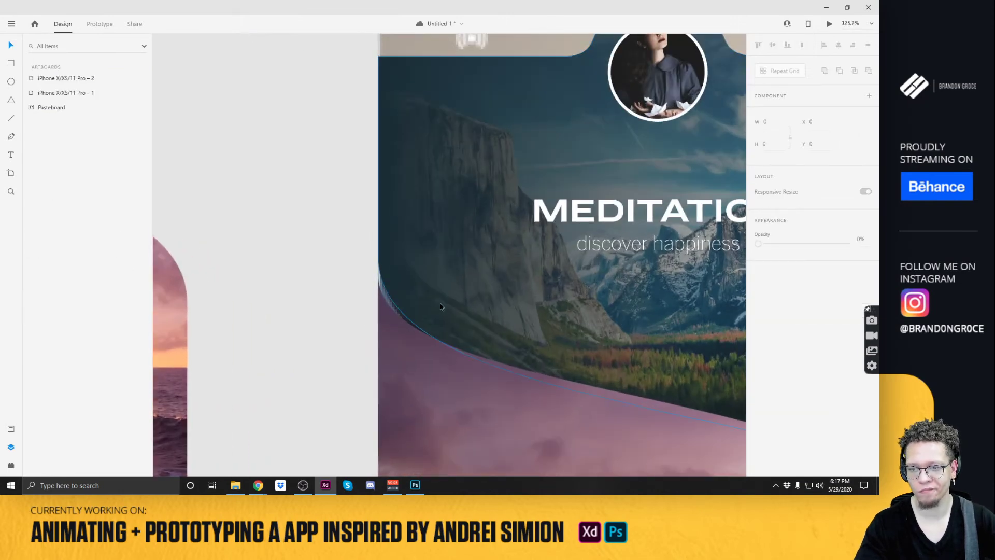
scroll(441, 303, "down", 3)
left_click(571, 115)
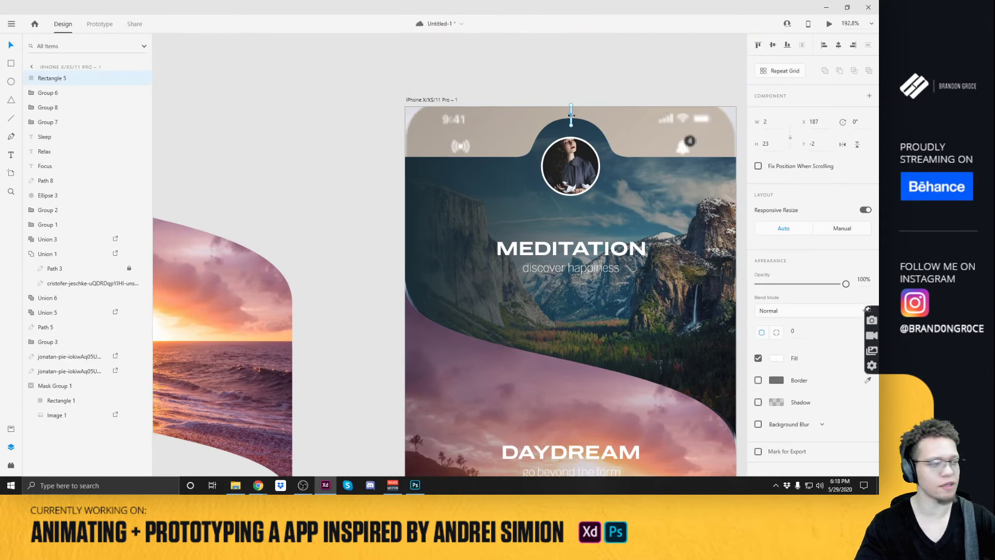
key("Delete")
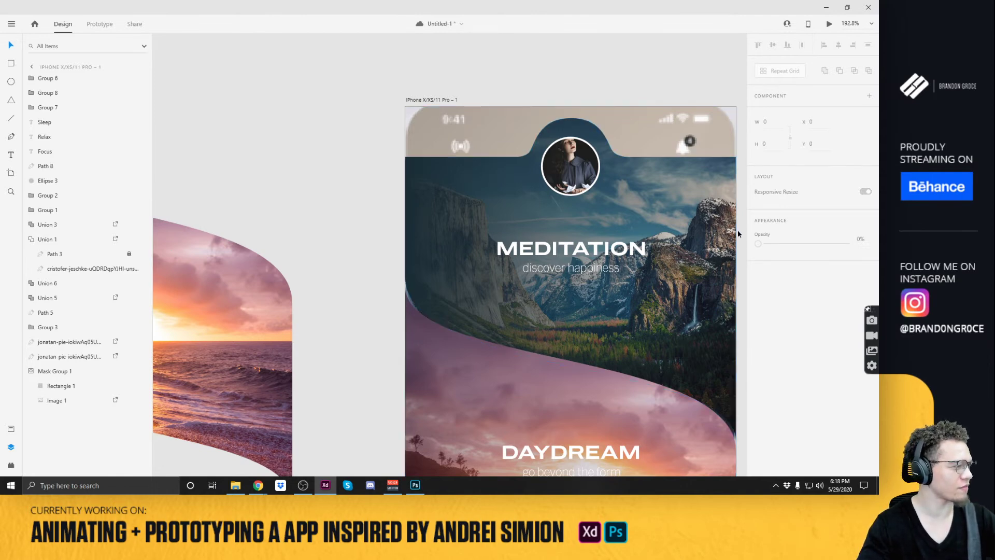
Move the Meditation photo shape and its gradient overlay together down to Y 23 on the first artboard.
scroll(676, 264, "down", 5)
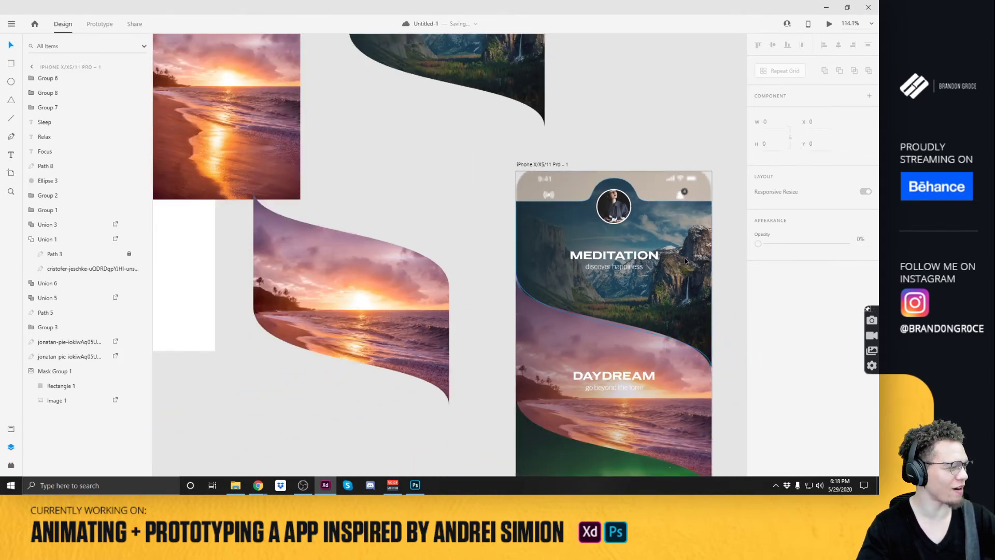
scroll(636, 220, "up", 5)
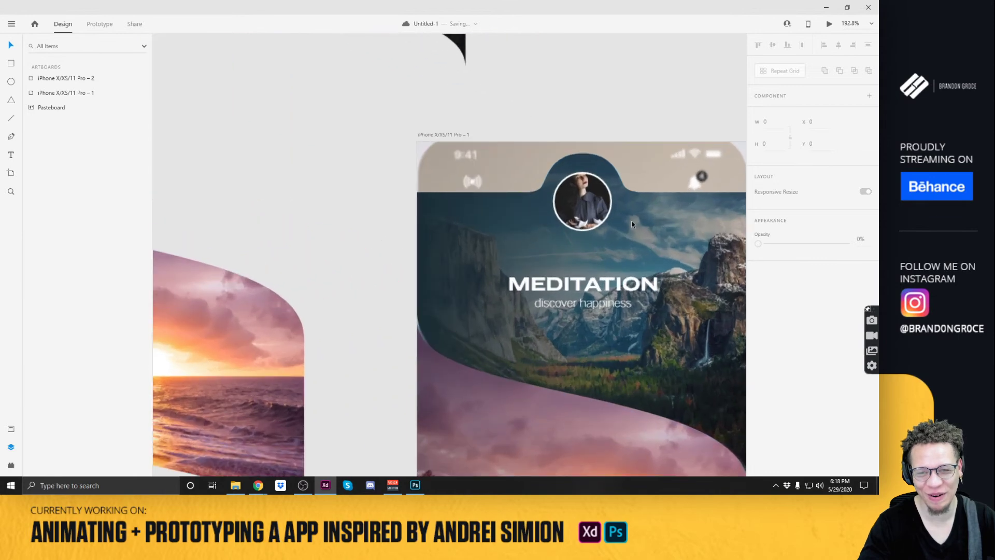
left_click(632, 217)
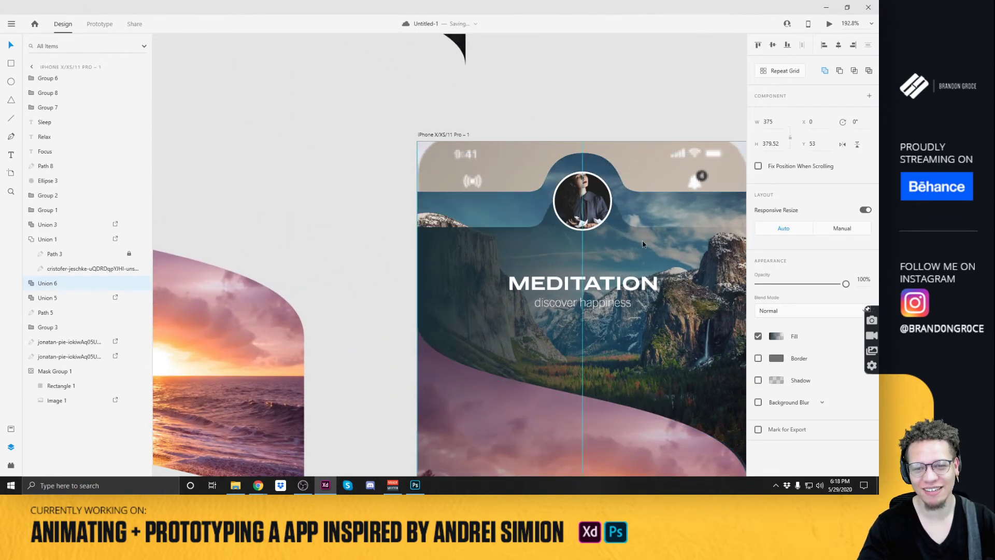
left_click(382, 214)
left_click(437, 207)
left_click(377, 216)
mouse_move(380, 221)
left_mouse_down()
mouse_move(481, 251)
mouse_move(513, 236)
left_mouse_up()
left_click(530, 144, "shift")
left_click(322, 216)
scroll(321, 215, "down", 3)
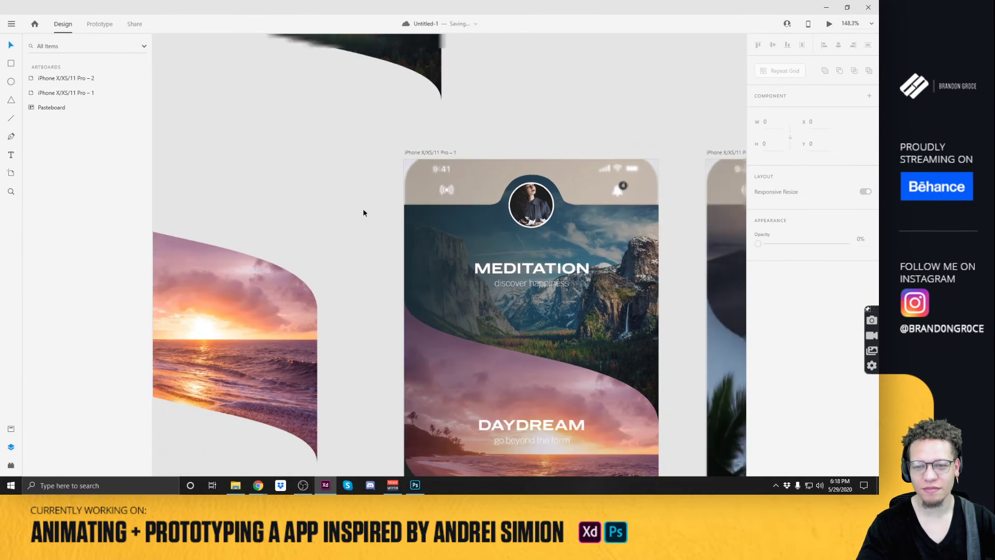
Shift the picture slightly downward inside the circular profile photo on the first artboard.
scroll(494, 180, "up", 4)
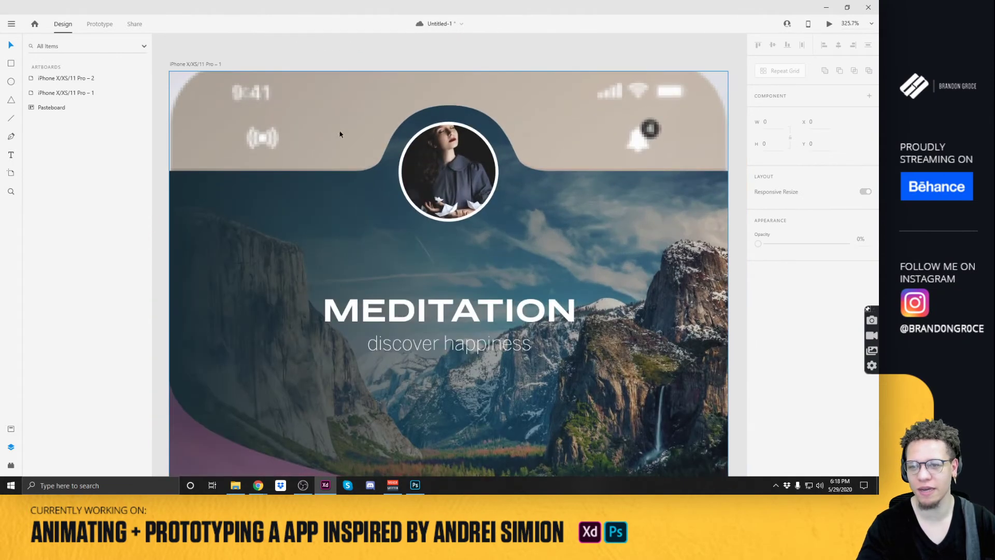
left_click(460, 175)
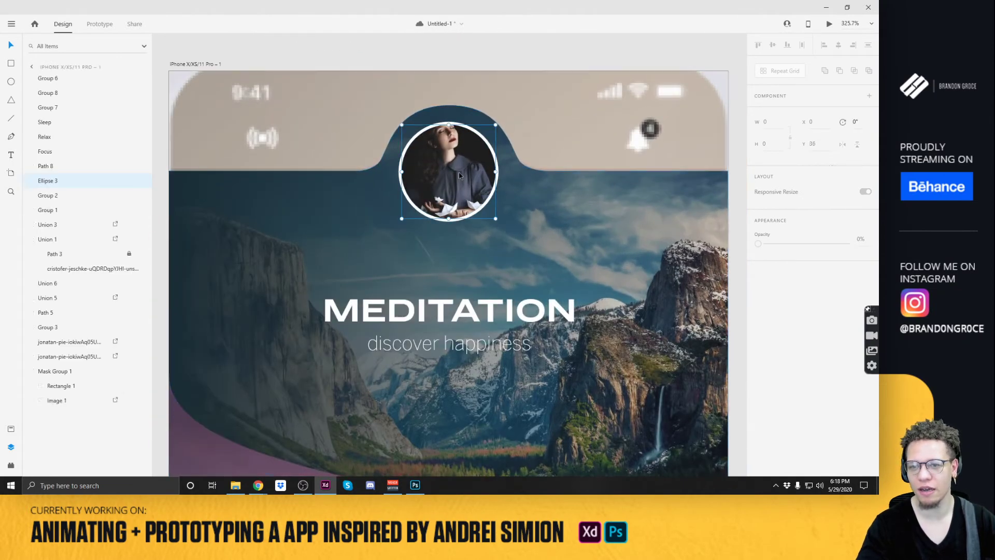
key("Escape")
left_click(452, 125)
left_click(456, 127)
left_click_drag(459, 147, 459, 150)
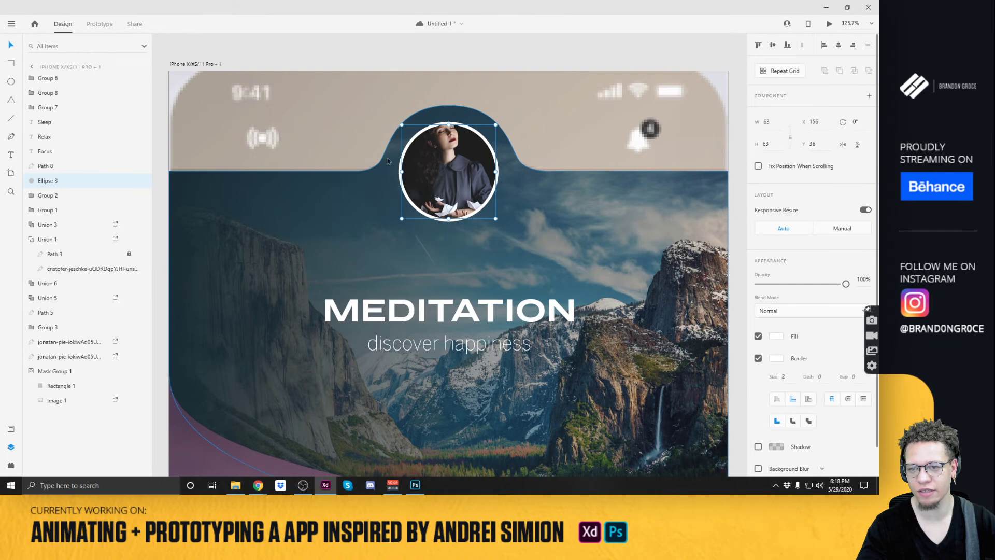
Draw a 15 × 4 guide rectangle at X 140, Y 62 beside the profile circle and duplicate it on the opposite side at X 221.
key("r")
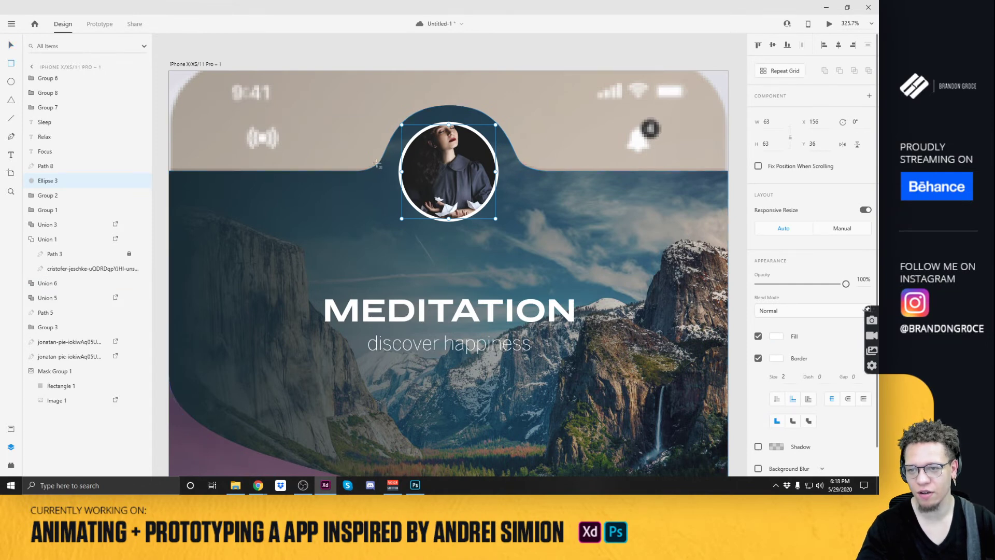
left_click_drag(376, 164, 398, 170)
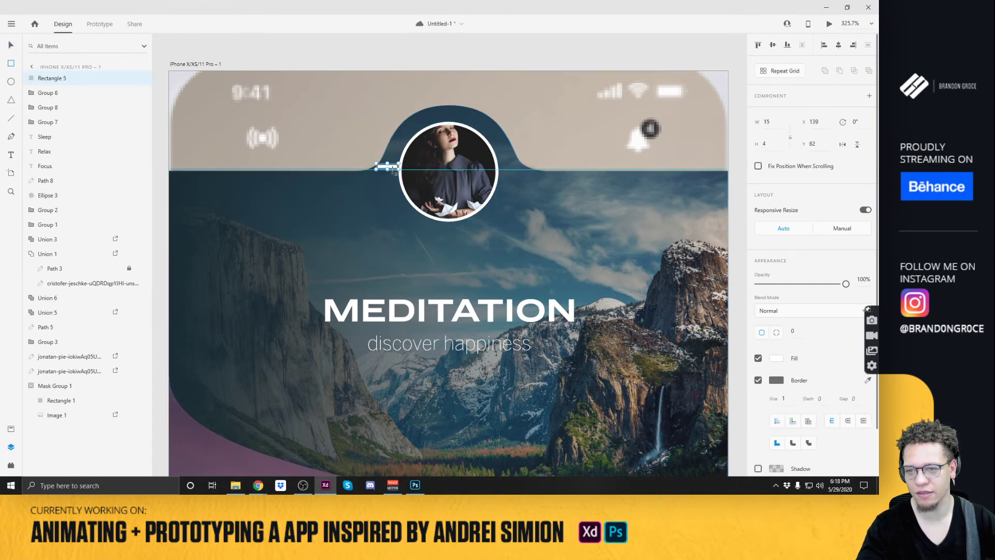
scroll(393, 167, "up", 5)
key("Right")
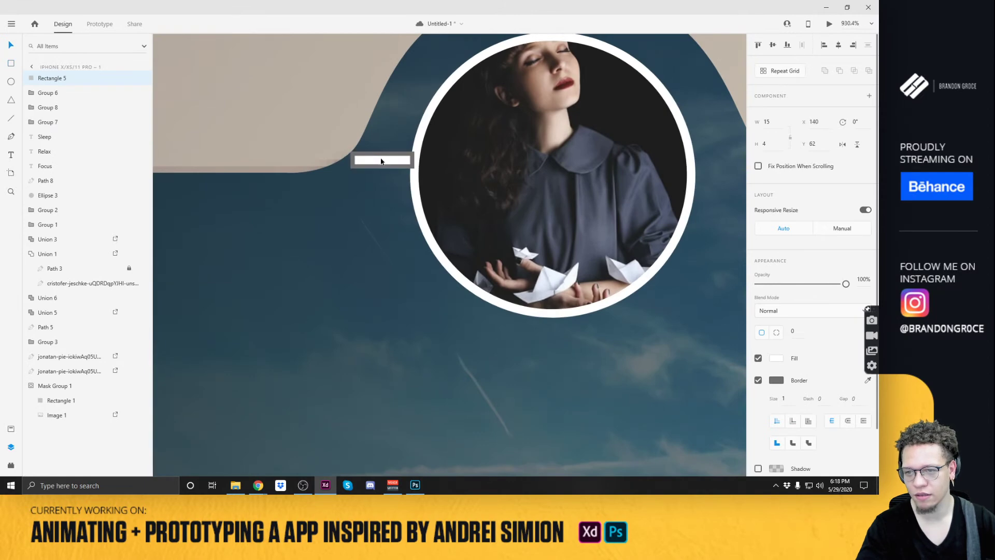
left_click_drag(381, 161, 726, 165)
scroll(726, 166, "right", 5)
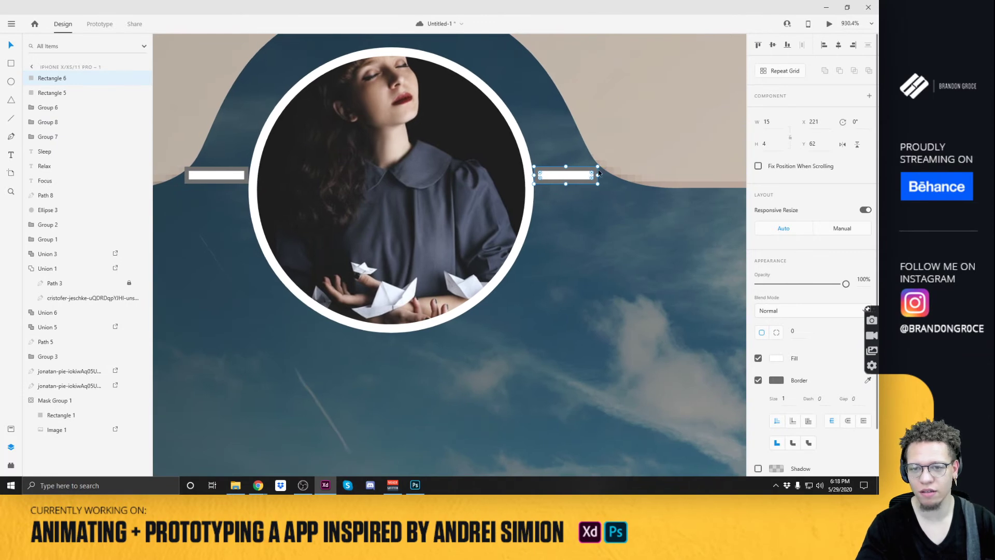
left_click_drag(215, 154, 296, 154)
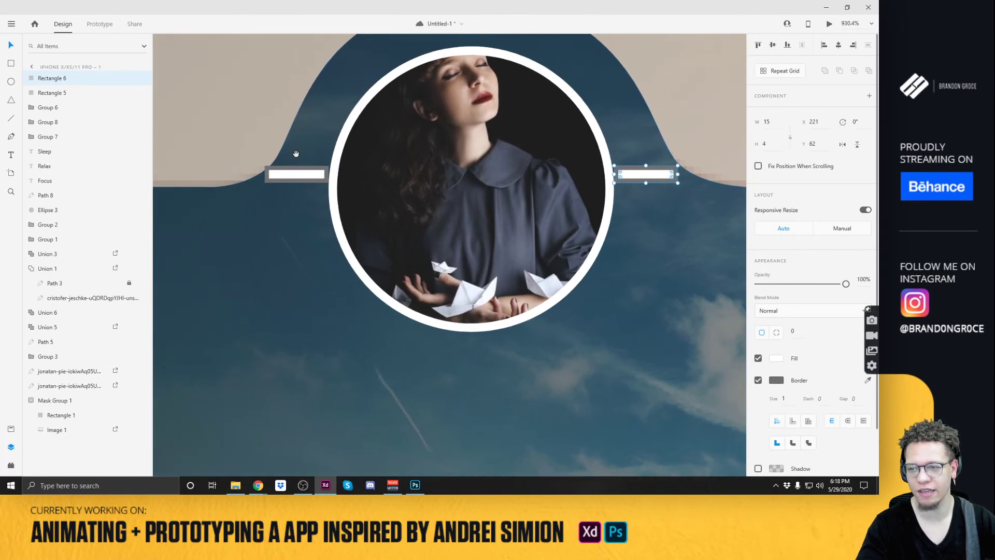
Try to move the gradient overlay's left arch anchor to X 139.19, Y 61.51, and to match it in the photo shape beneath.
left_click(237, 152)
double_click(296, 150)
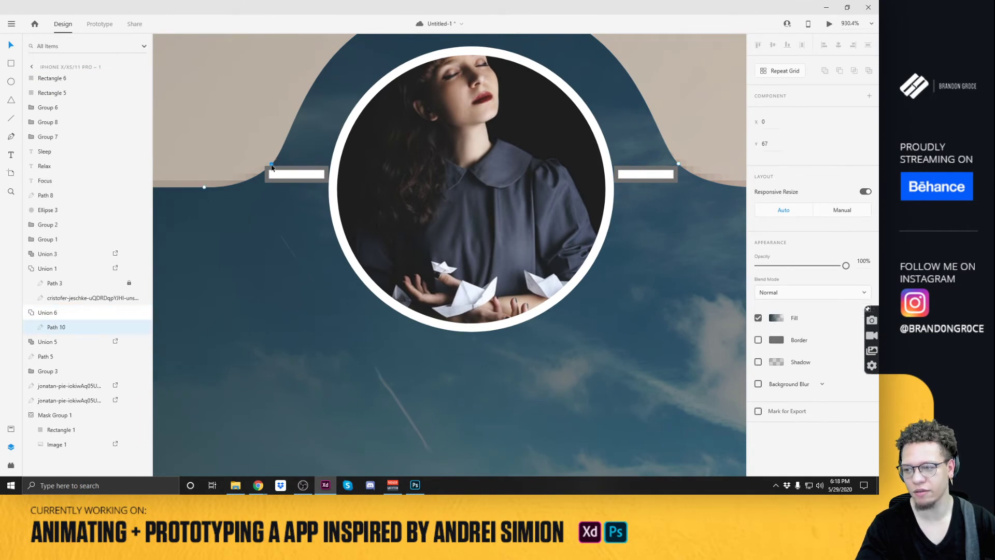
left_click_drag(272, 166, 266, 166)
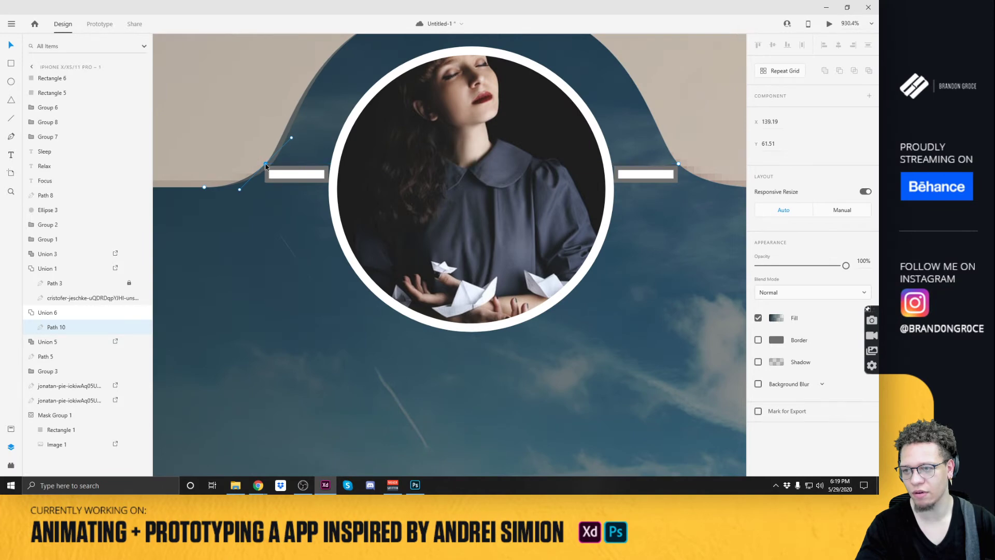
left_click(54, 343)
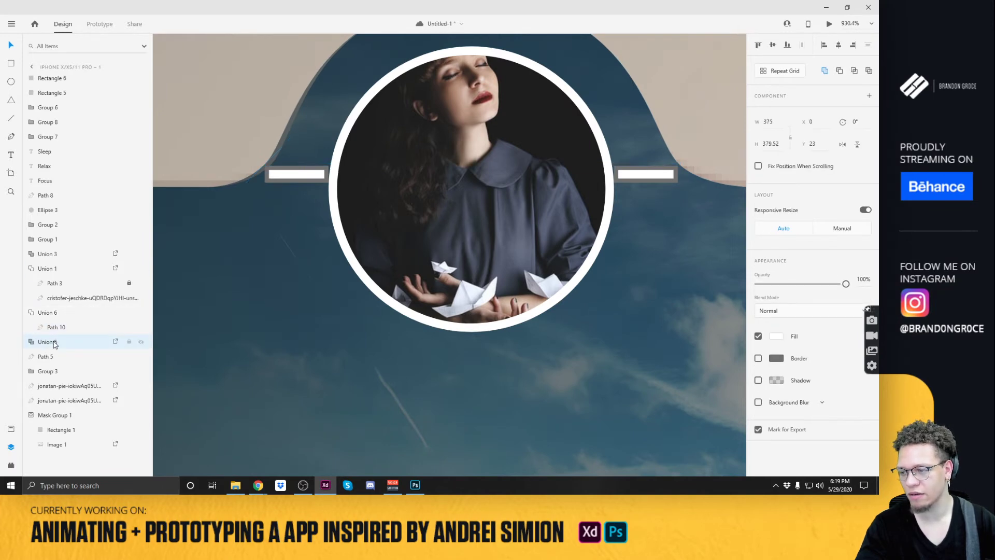
left_click(49, 372)
left_click(46, 356)
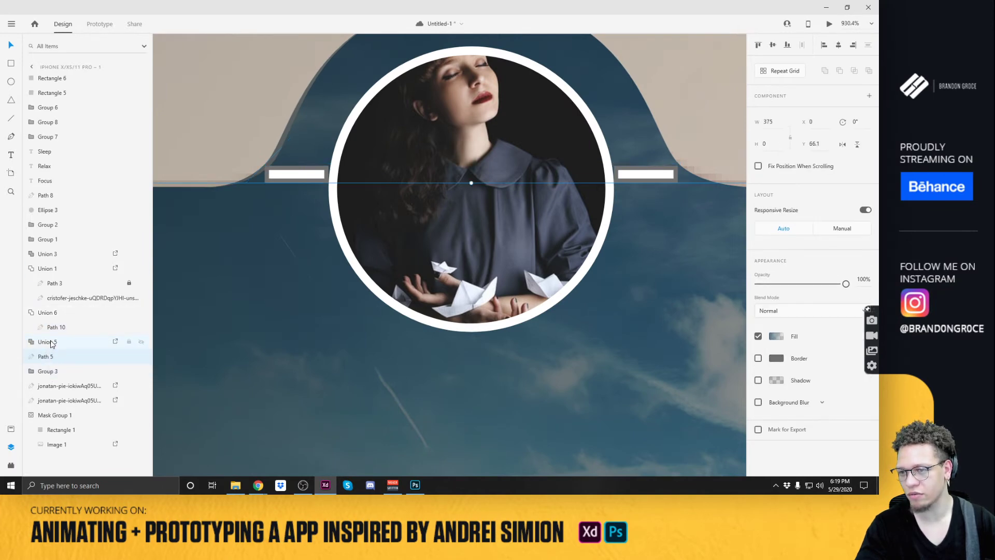
left_click(52, 344)
left_click(52, 313)
double_click(53, 313)
key("Return")
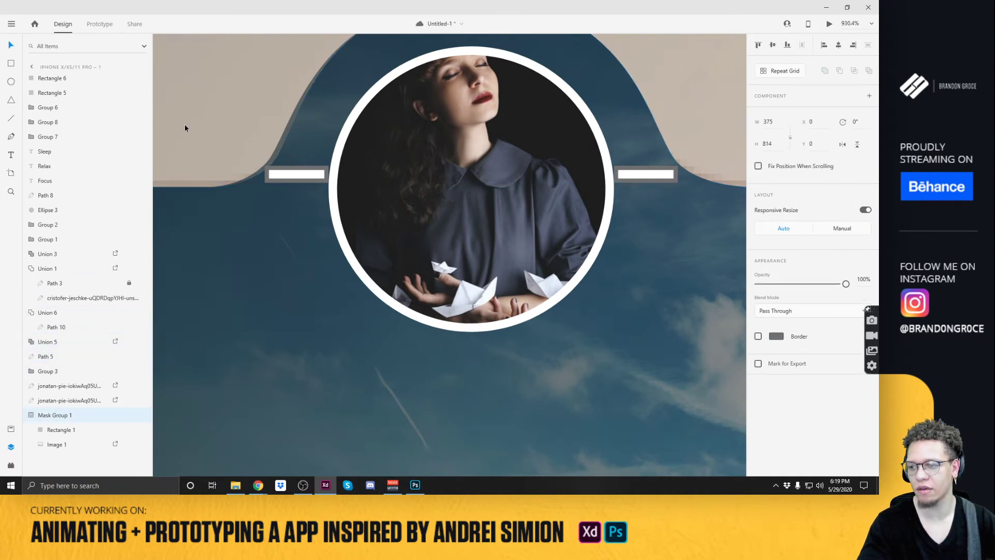
key("ctrl+z")
key("ctrl+z")
Enlarge the profile photo circle to 65 × 65 and center it horizontally on the first artboard.
scroll(487, 168, "down", 5)
left_click(507, 173)
left_click_drag(542, 115, 548, 112)
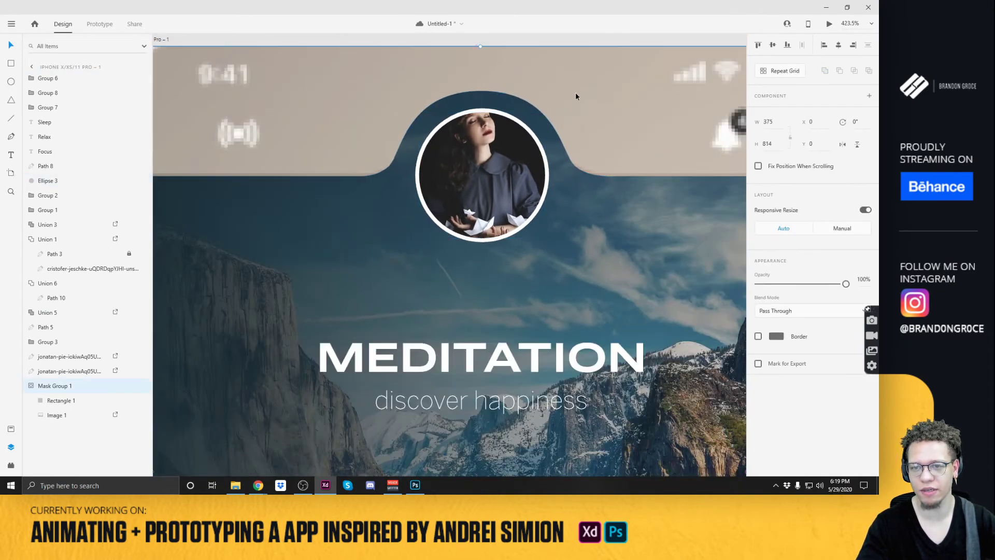
scroll(577, 94, "down", 5)
left_click(709, 151)
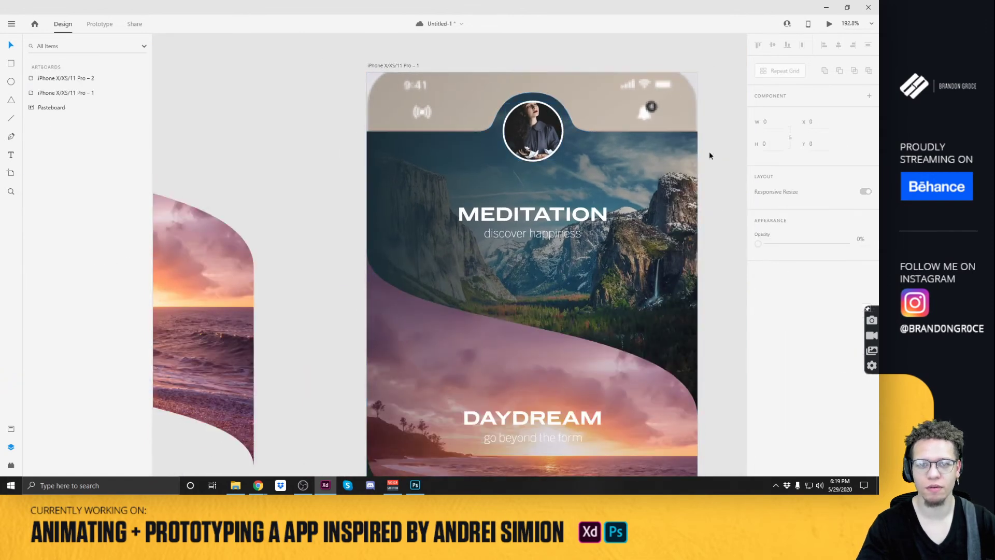
scroll(709, 151, "down", 4)
left_click_drag(714, 160, 631, 141)
left_click(521, 113)
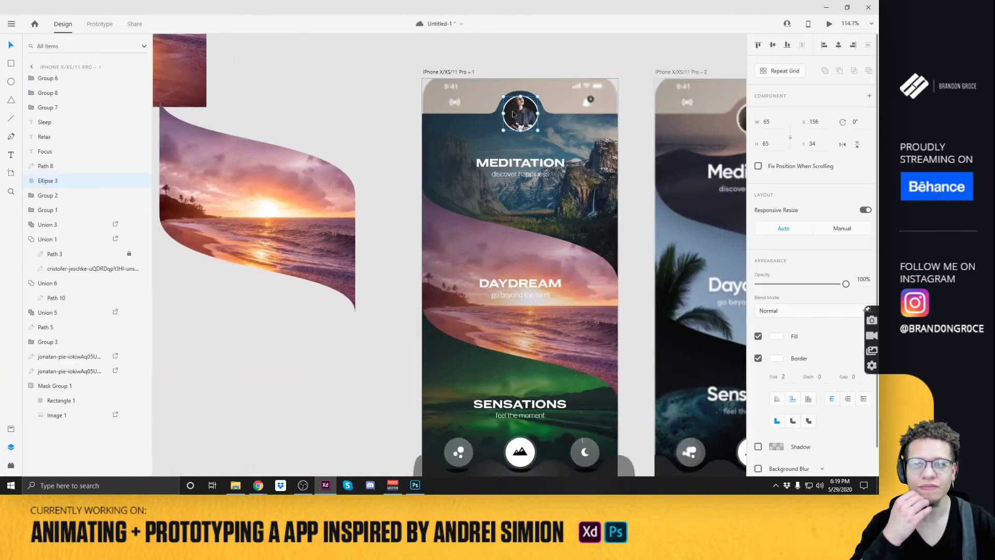
left_click(839, 47)
left_click(627, 107)
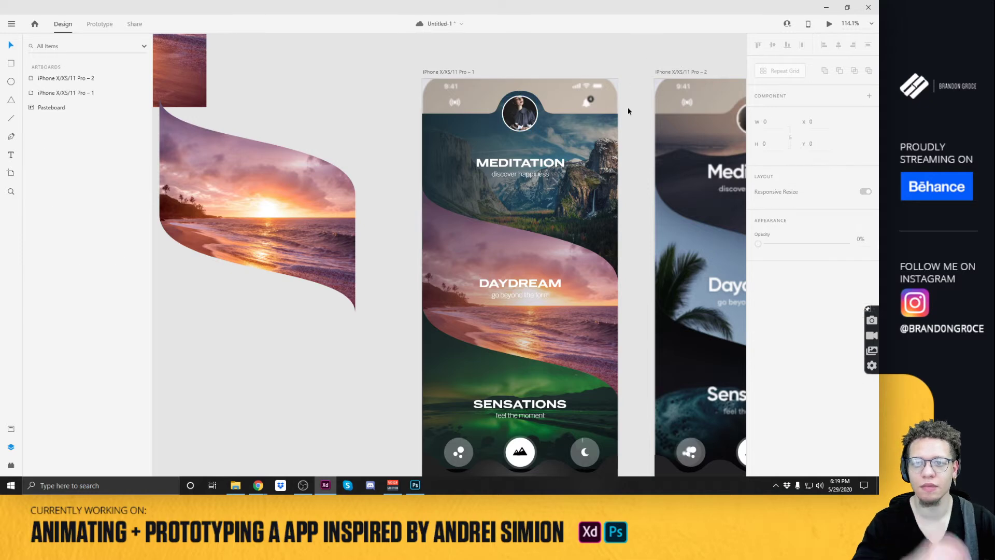
Search the Icons 4 Design plugin for "wifi" icons.
left_click_drag(600, 209, 517, 259)
scroll(478, 145, "up", 3)
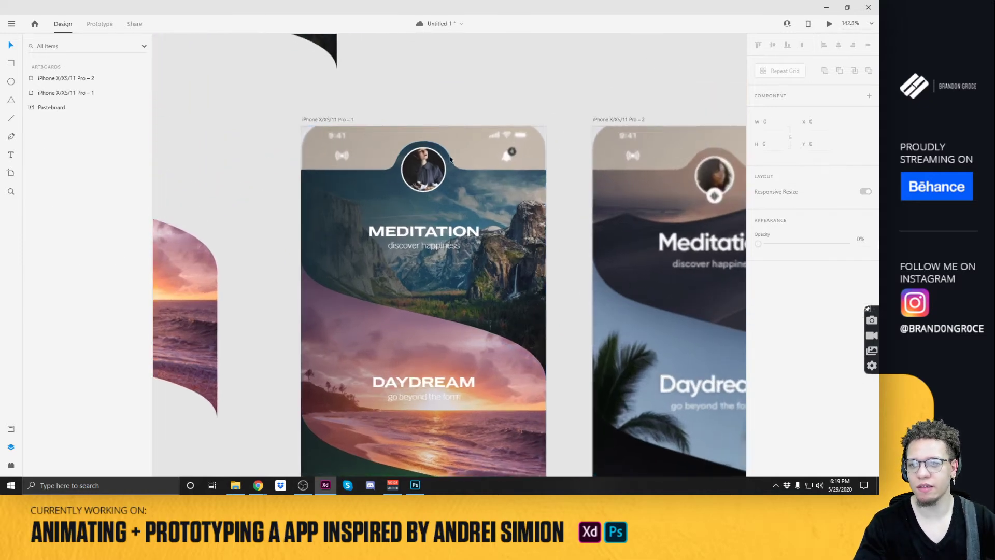
key("ctrl+alt+p")
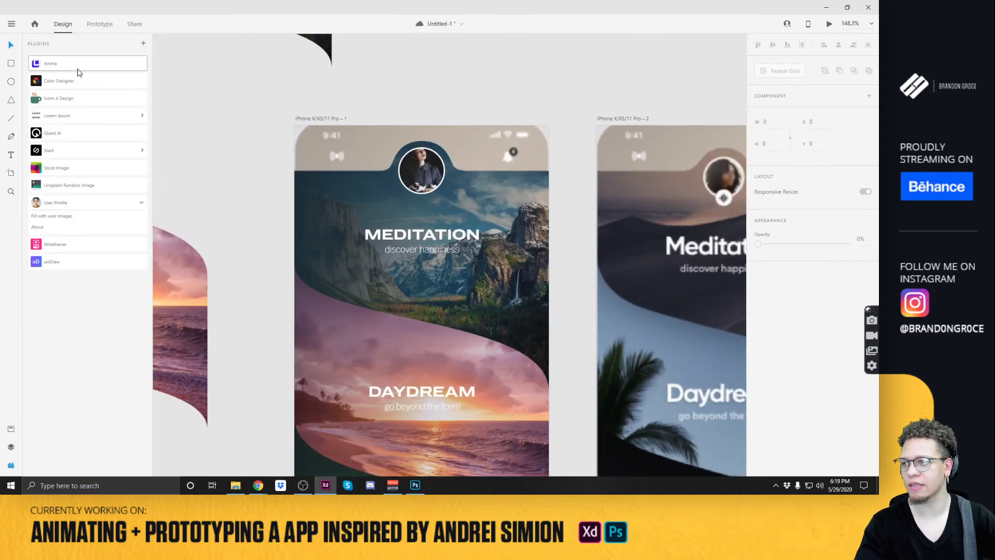
left_click(58, 98)
left_click(63, 91)
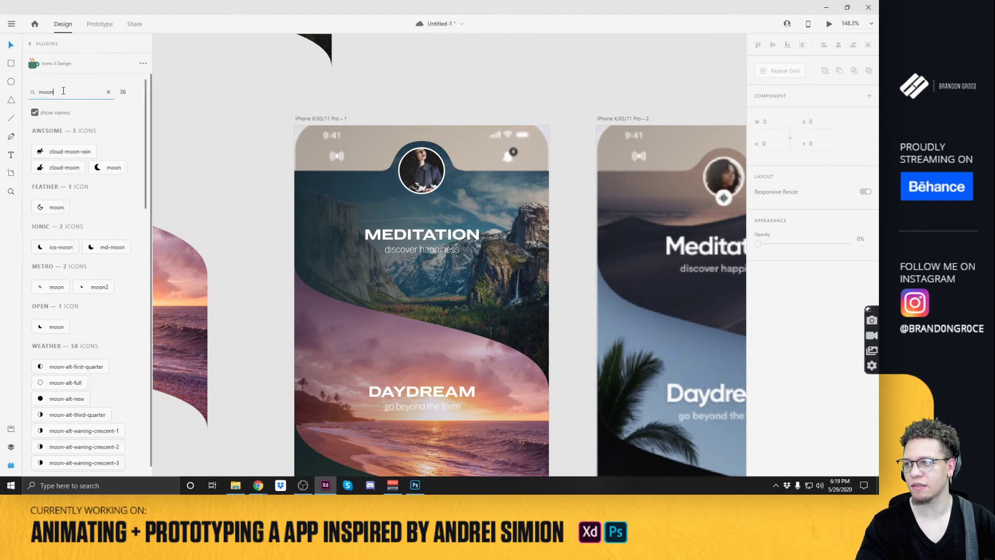
left_click_drag(65, 91, 30, 92)
type("wi")
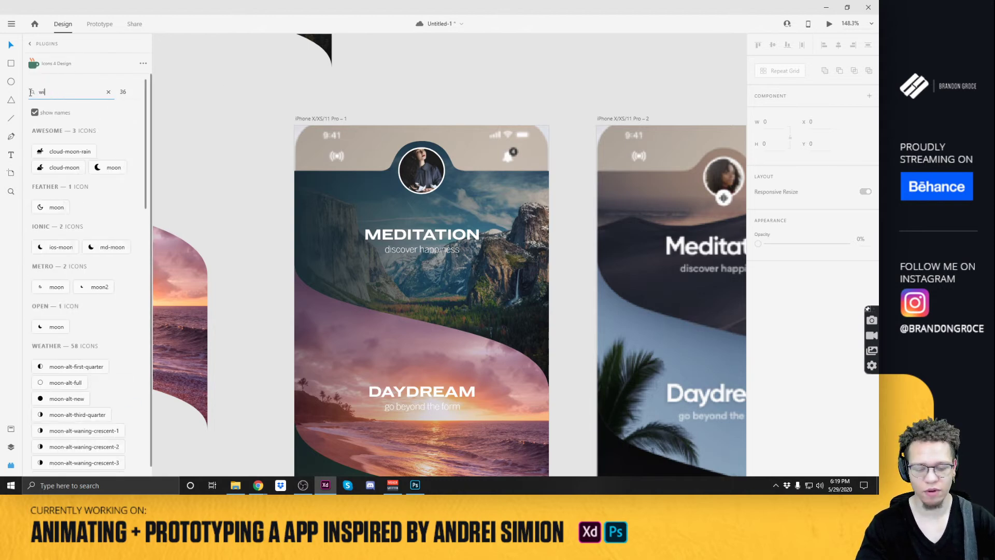
type("fi")
key("Return")
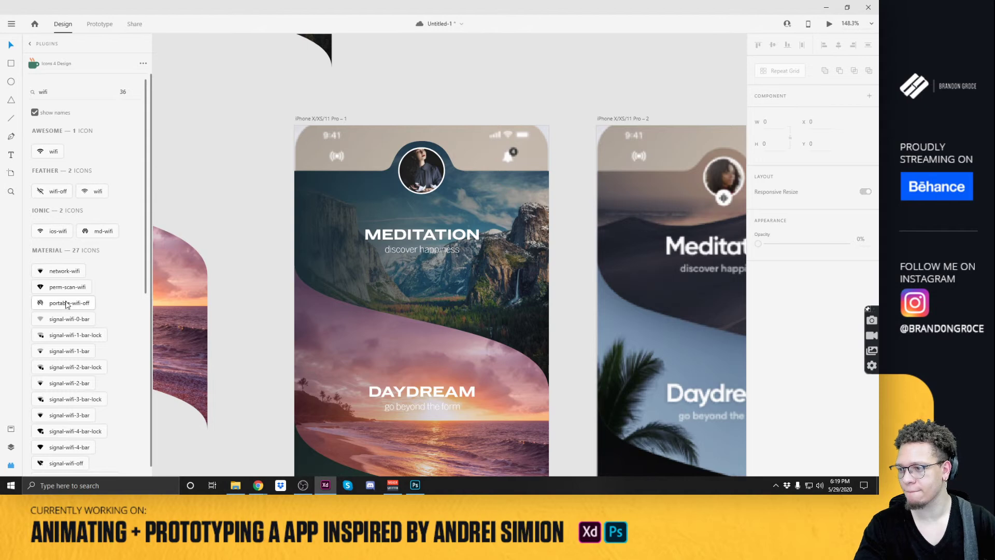
Insert the Material set's wifi icon and transfer it from the pasteboard onto the first artboard.
scroll(65, 332, "down", 7)
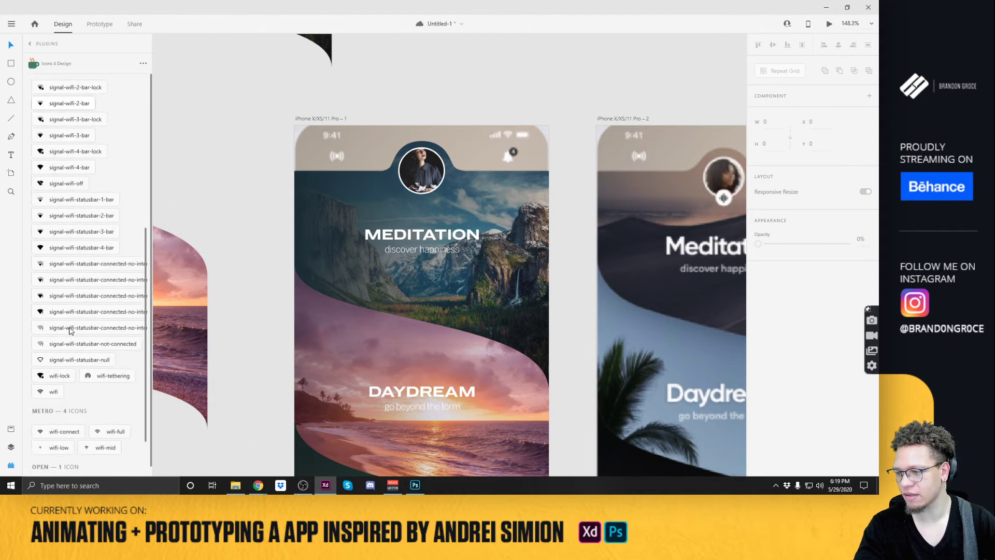
left_click(52, 334)
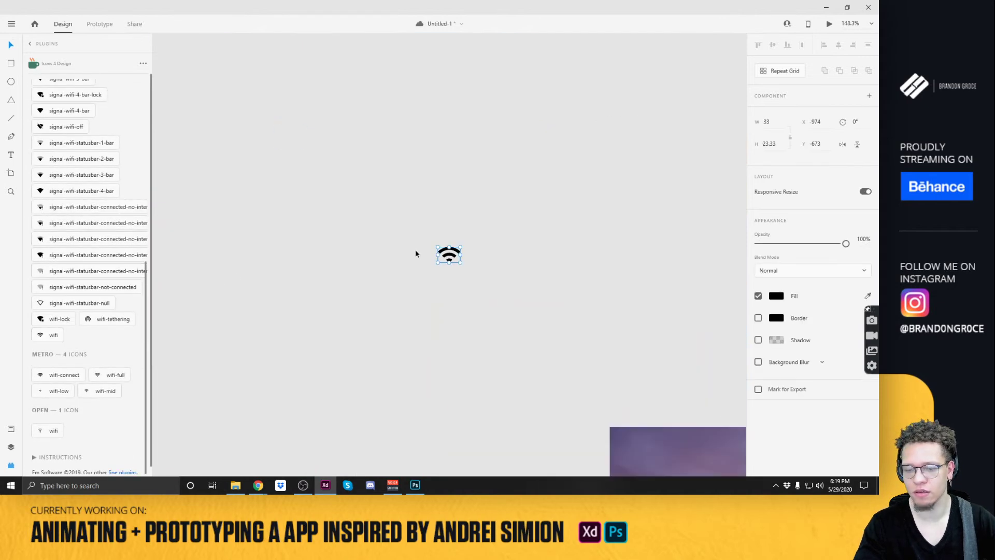
key("Delete")
left_click_drag(453, 278, 325, 180)
left_click_drag(673, 451, 453, 328)
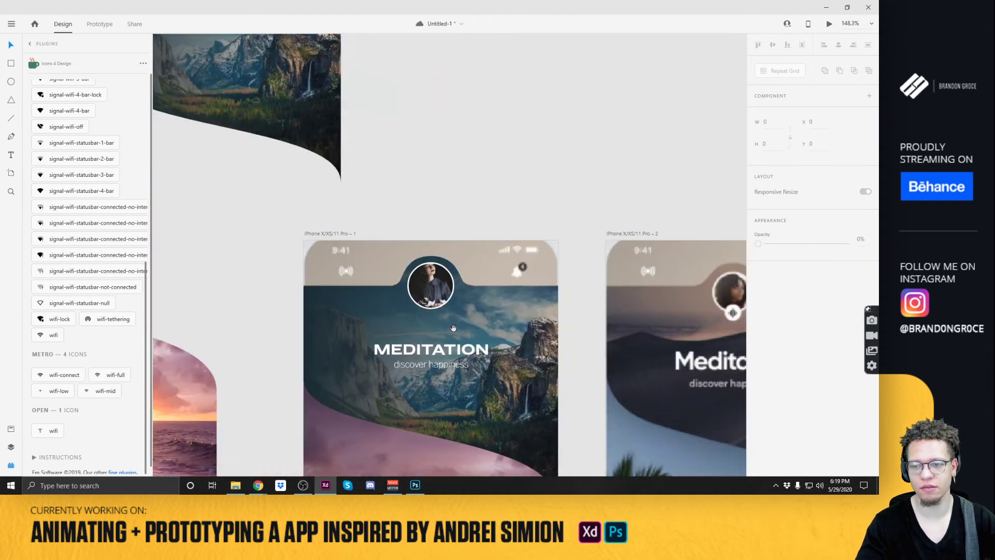
scroll(349, 291, "up", 3)
key("ctrl+z")
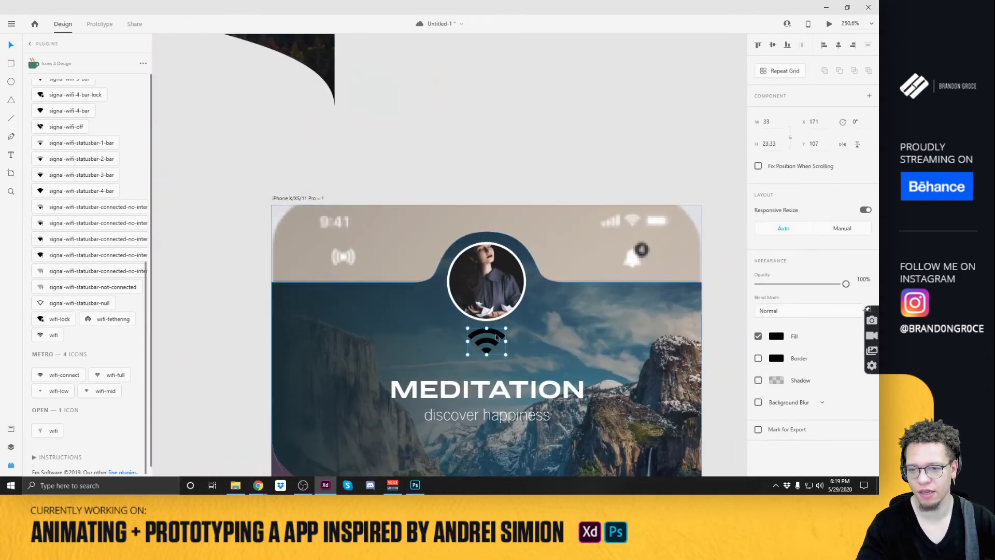
Scale the wifi icon to 17.49 × 12.36 and place it over the reference broadcast icon at X 53.76, Y 38.48.
left_click_drag(487, 334, 350, 237)
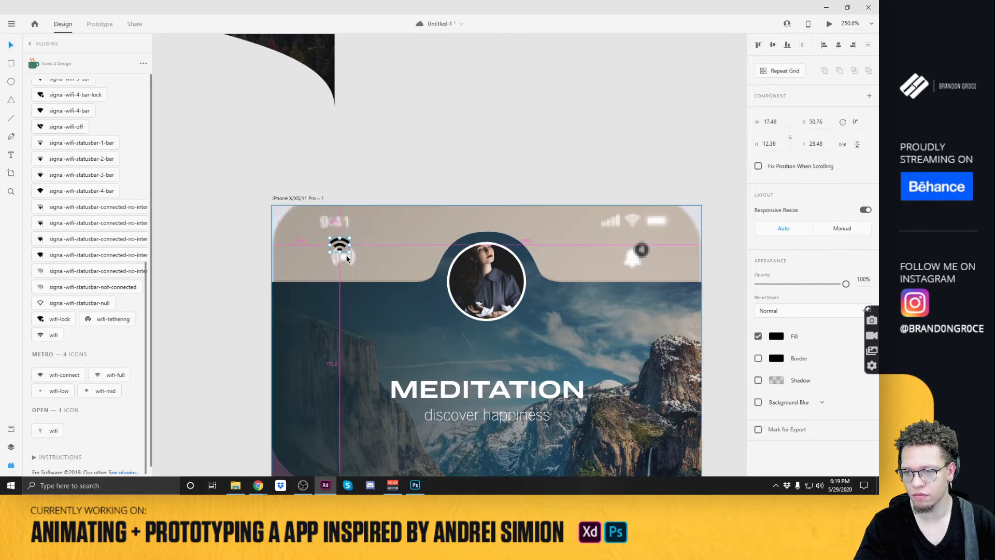
scroll(346, 257, "up", 4)
key("shift+Down")
key("Right")
key("Right")
key("Right")
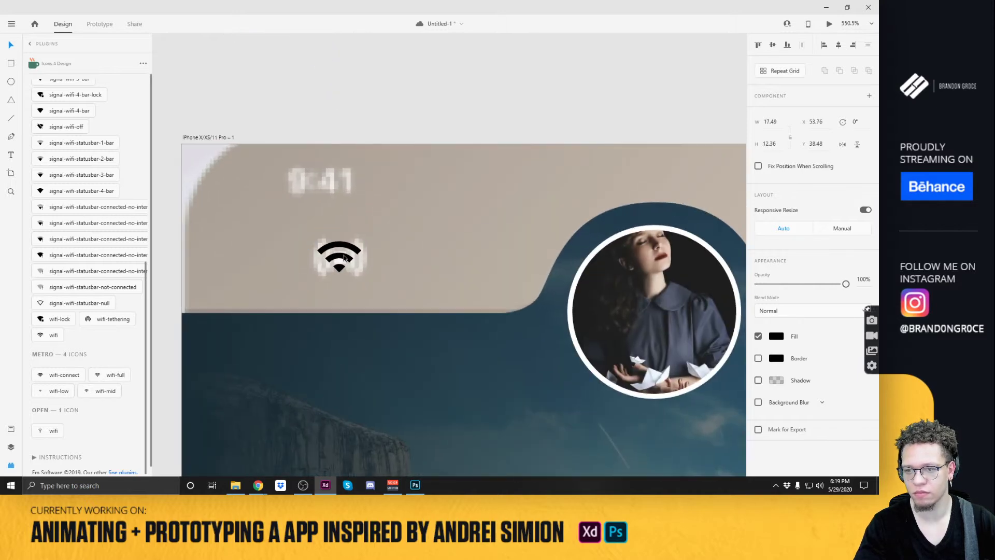
Set the header wifi icon's fill to white (#FFFFFF).
left_click(776, 336)
type("ffffff")
key("Return")
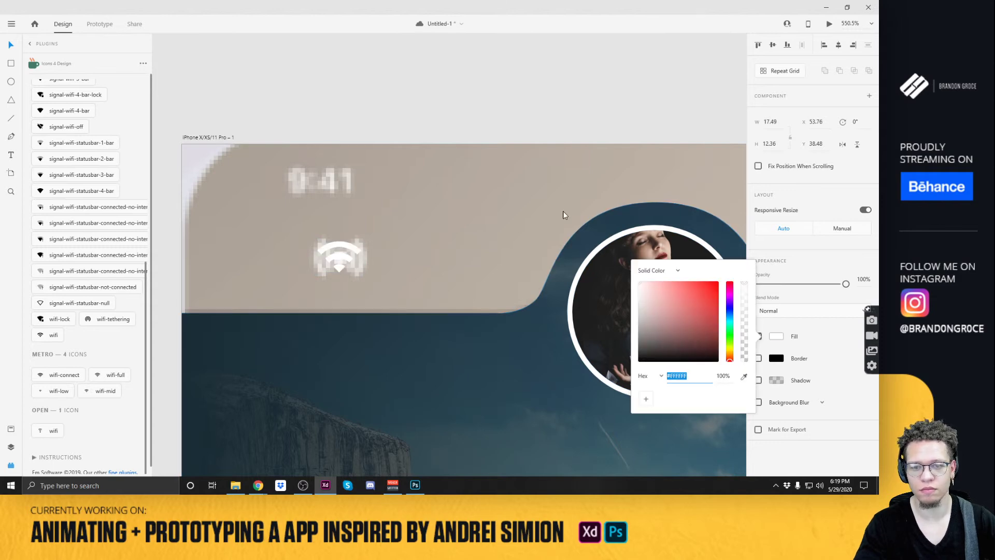
left_click(547, 184)
Search the icon plugin for "bell", insert the Awesome set's bell icon and move it over the reference bell in the header.
scroll(548, 184, "right", 8)
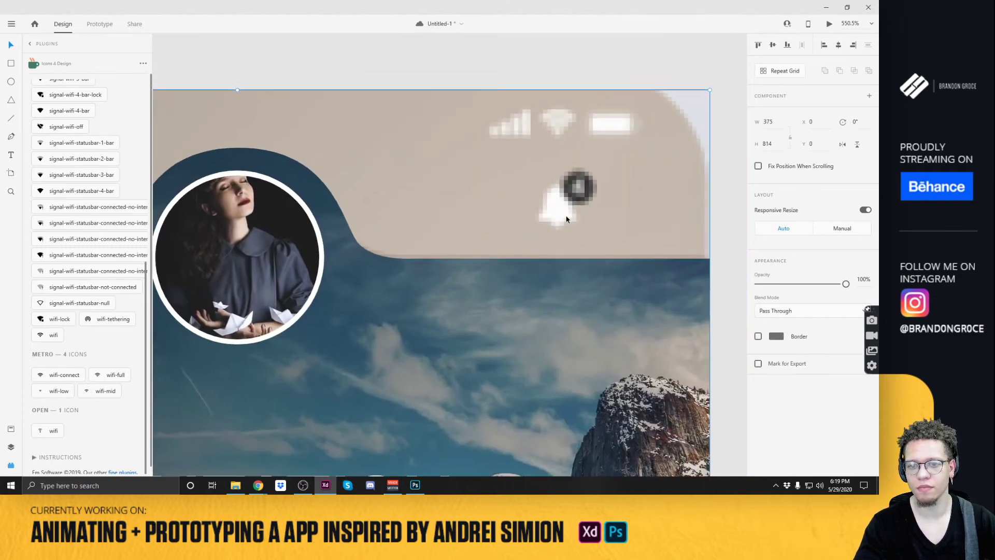
scroll(54, 109, "up", 5)
double_click(70, 92)
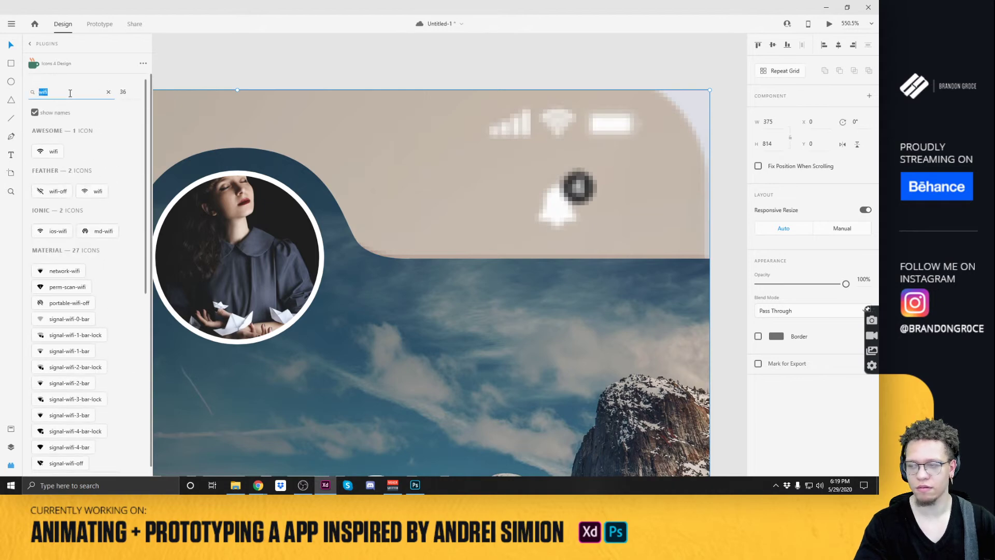
type("bell")
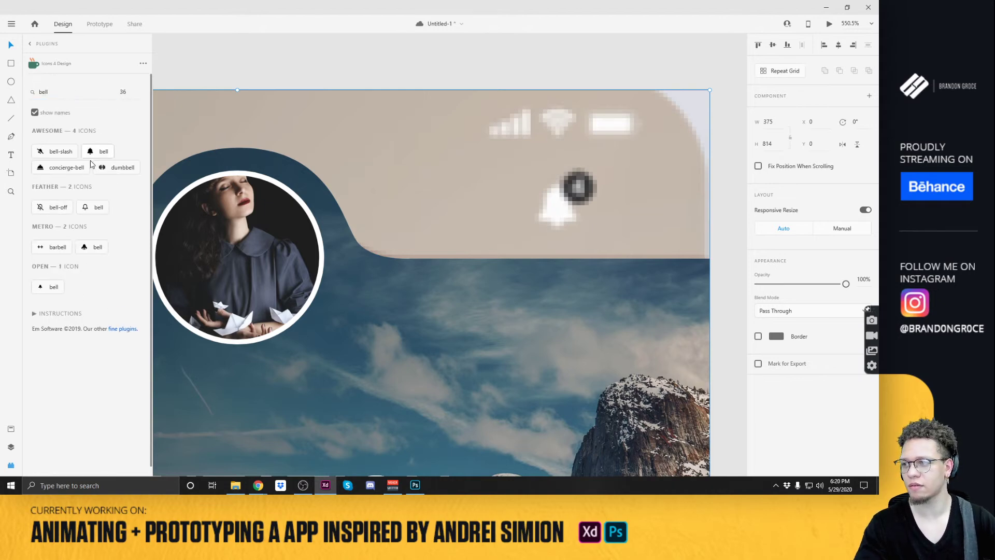
left_click(100, 156)
scroll(335, 216, "down", 5)
left_click_drag(266, 100, 387, 184)
scroll(387, 185, "up", 5)
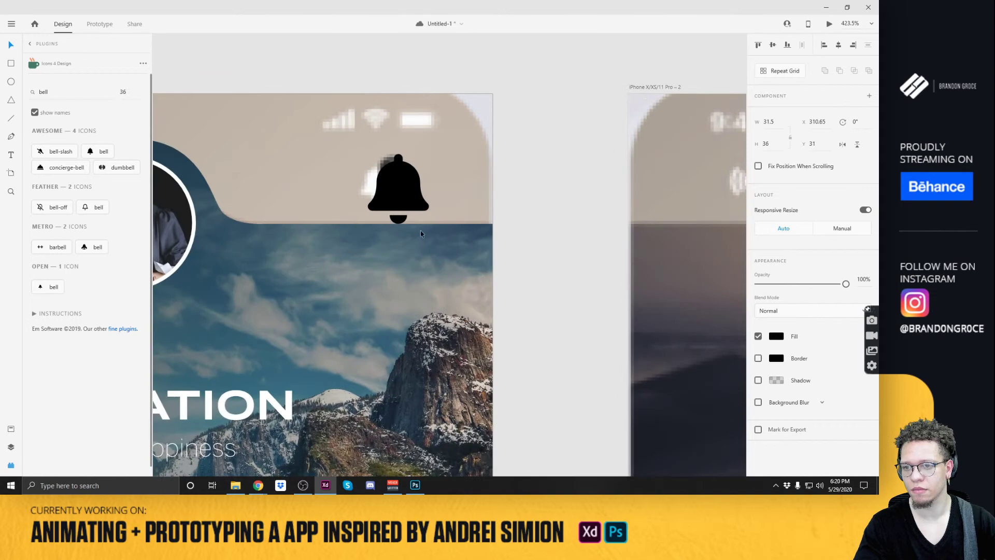
Scale the bell icon to 15.03 × 17.17, place it at X 306.65, Y 38, and make its fill white.
left_click_drag(428, 223, 371, 180)
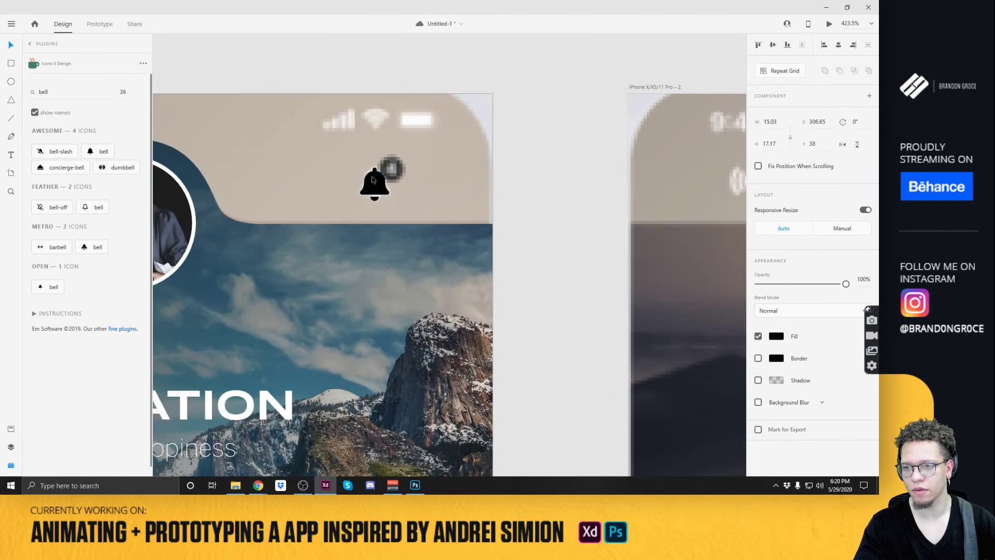
left_click(777, 336)
left_click_drag(684, 316, 571, 246)
left_click(516, 166)
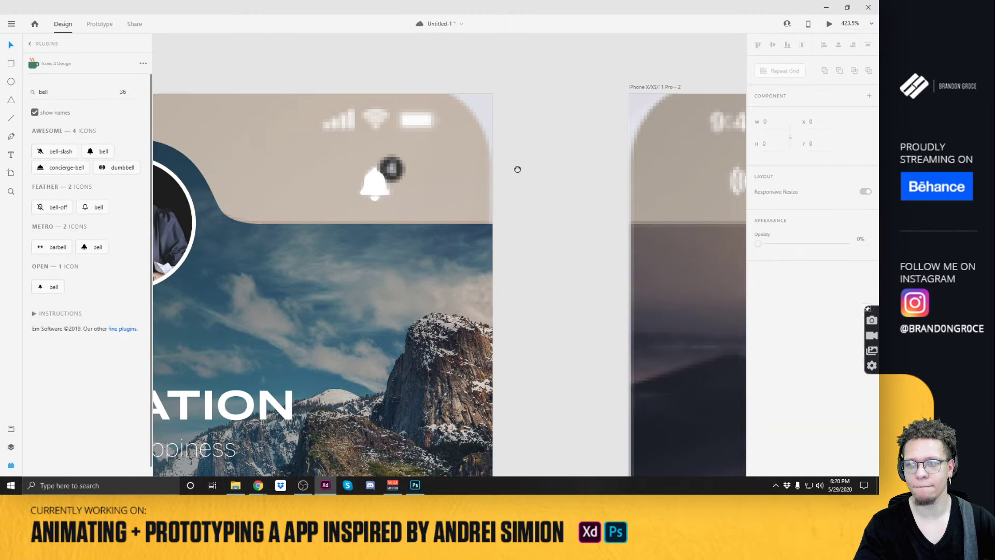
Change the first artboard's fill from a solid color to a linear gradient.
scroll(453, 192, "down", 1)
scroll(452, 192, "down", 3)
left_click(280, 132)
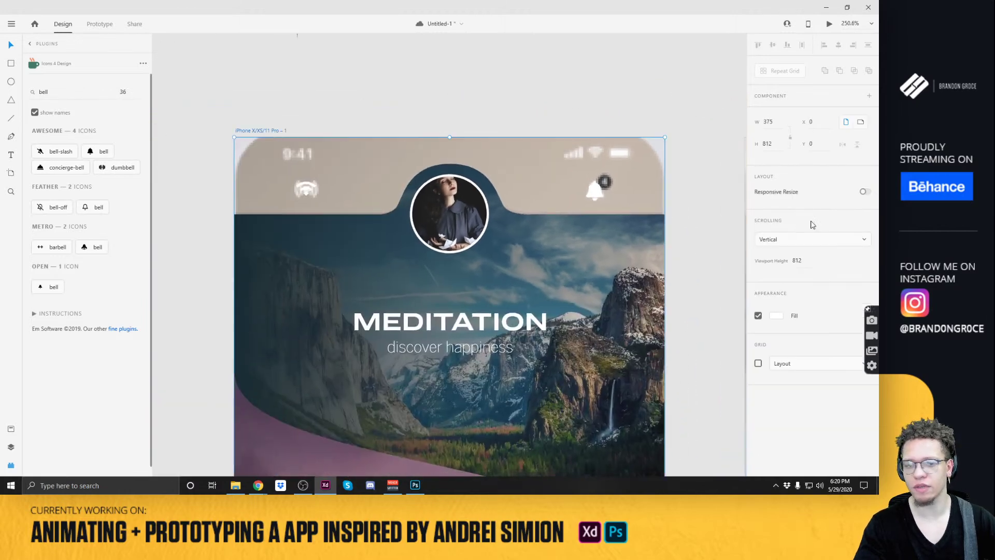
left_click(780, 316)
left_click(745, 356)
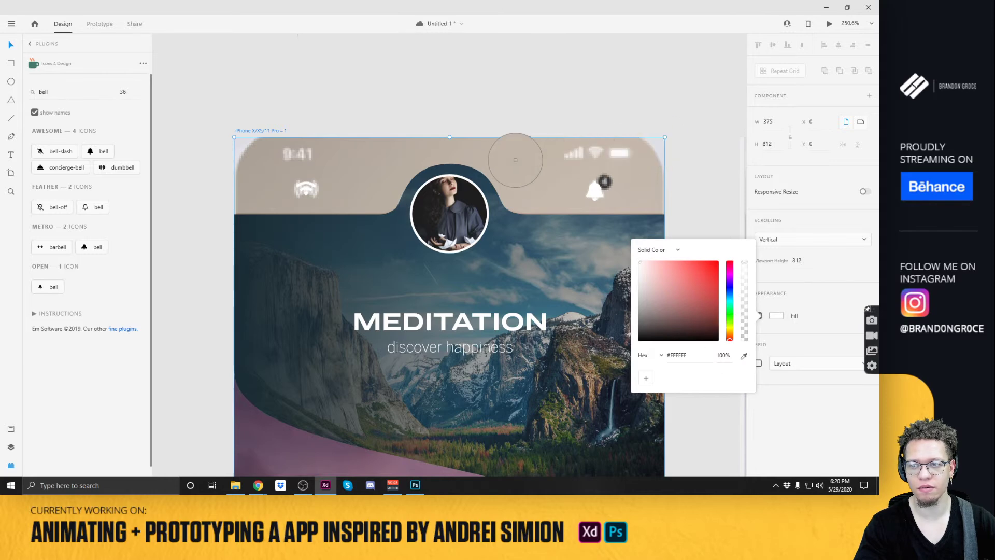
left_click(695, 254)
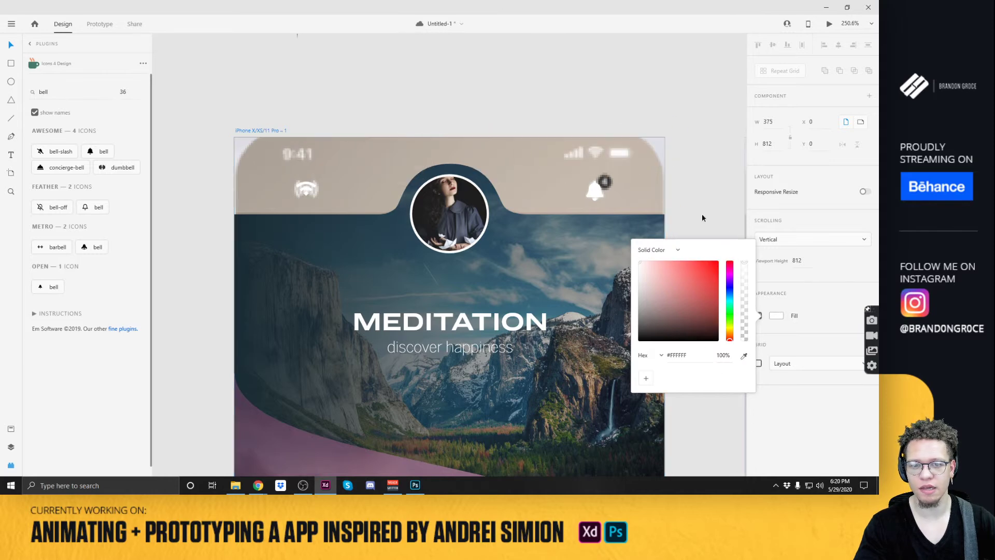
left_click(655, 249)
left_click(654, 273)
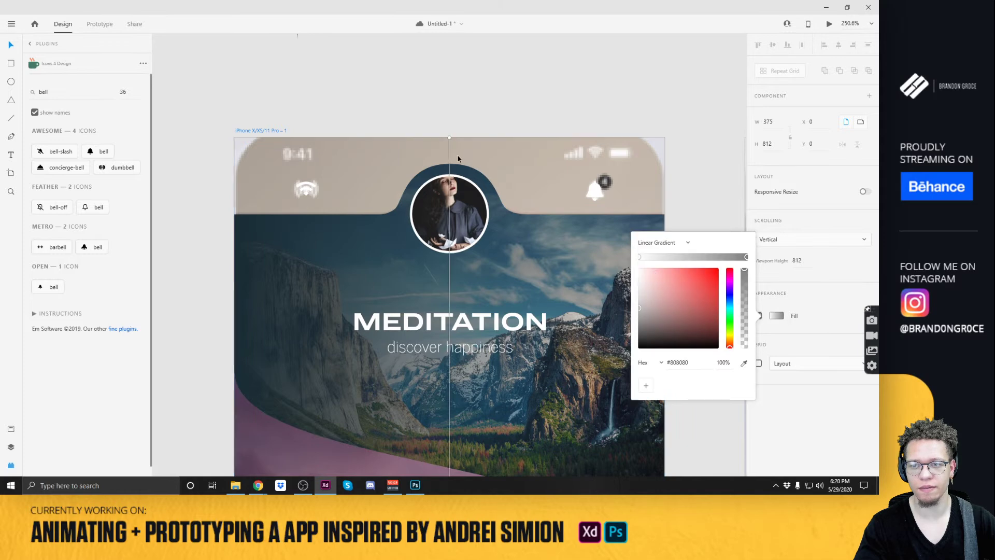
Reposition the gradient's ends to run from the first artboard's upper-left corner to its right edge at the bottom of the header band.
left_click_drag(448, 138, 249, 149)
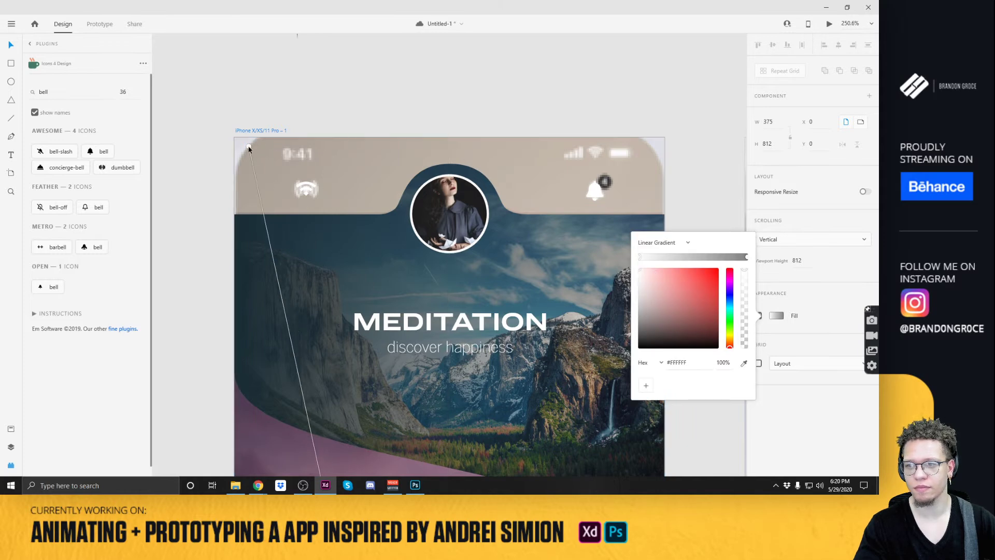
scroll(464, 276, "down", 5)
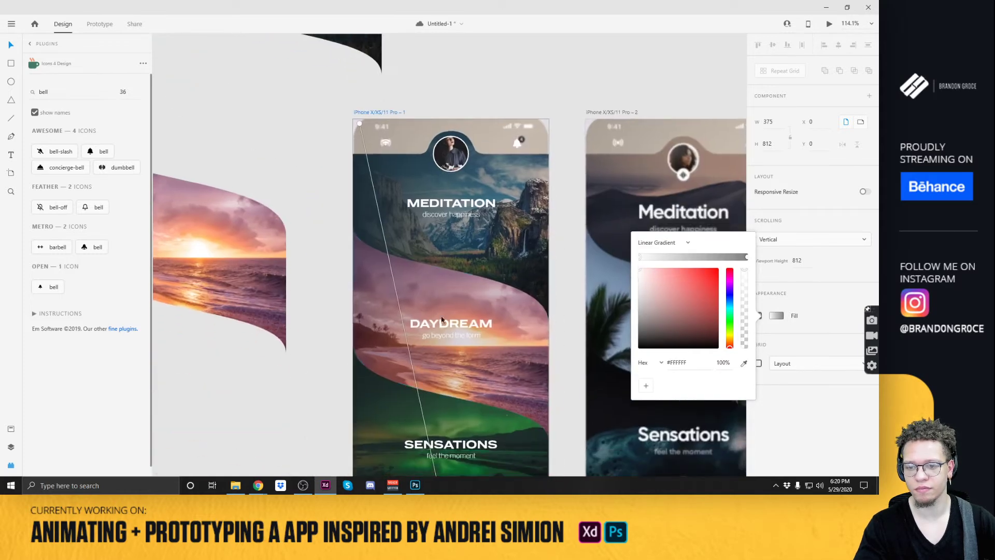
scroll(447, 405, "down", 3)
left_click_drag(438, 399, 538, 54)
scroll(562, 307, "up", 4)
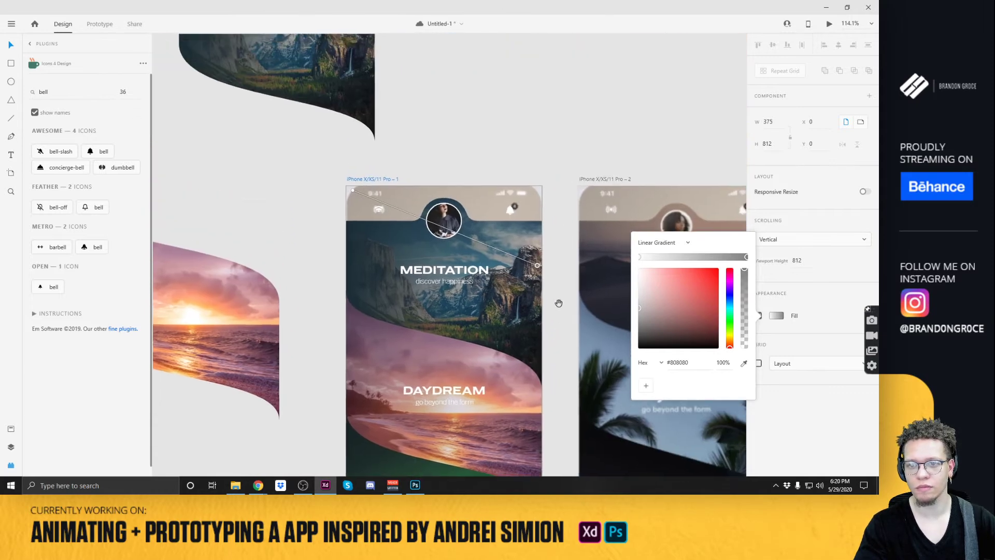
left_click_drag(538, 264, 541, 224)
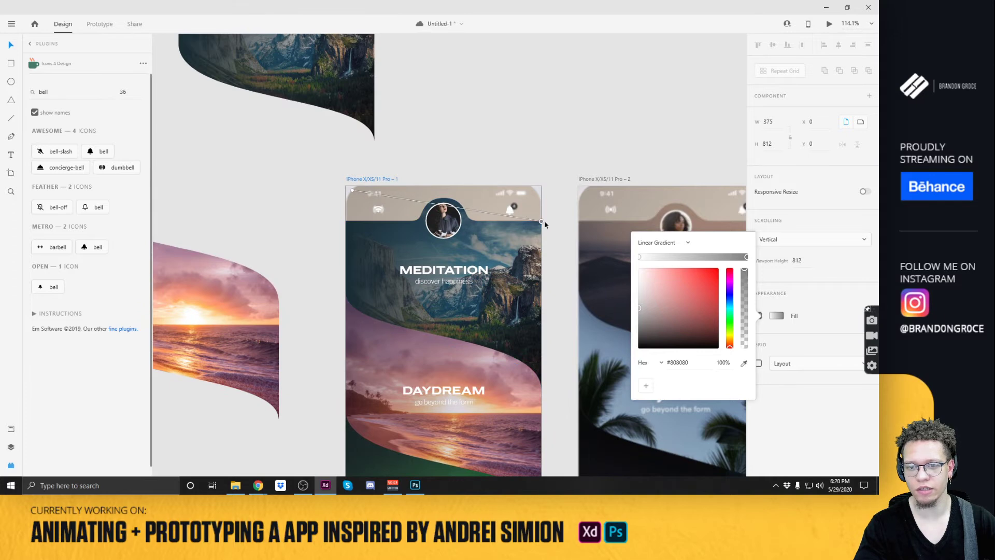
Sample the reference header's left and right beige tones as the artboard gradient's start and end colors.
left_click(640, 257)
left_click(744, 363)
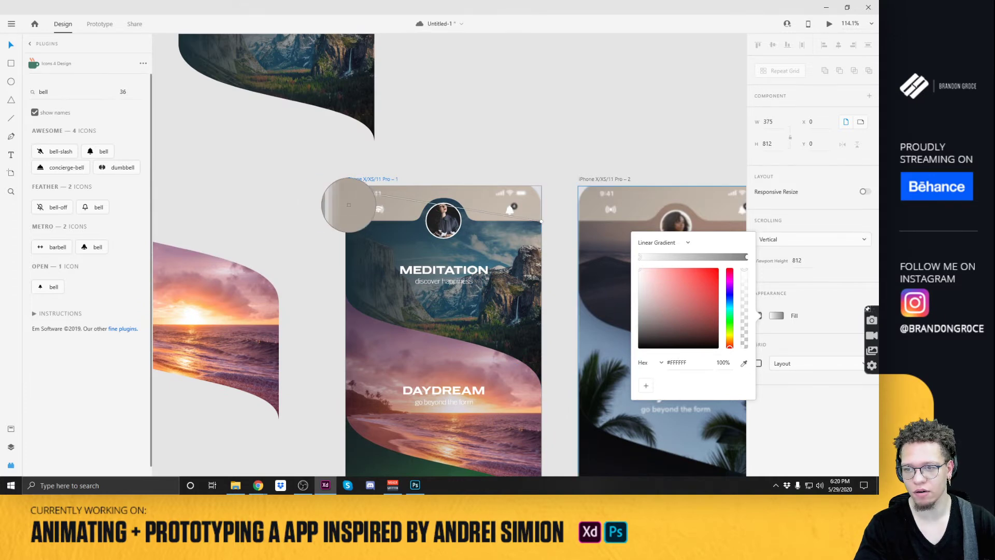
left_click(352, 205)
left_click(746, 257)
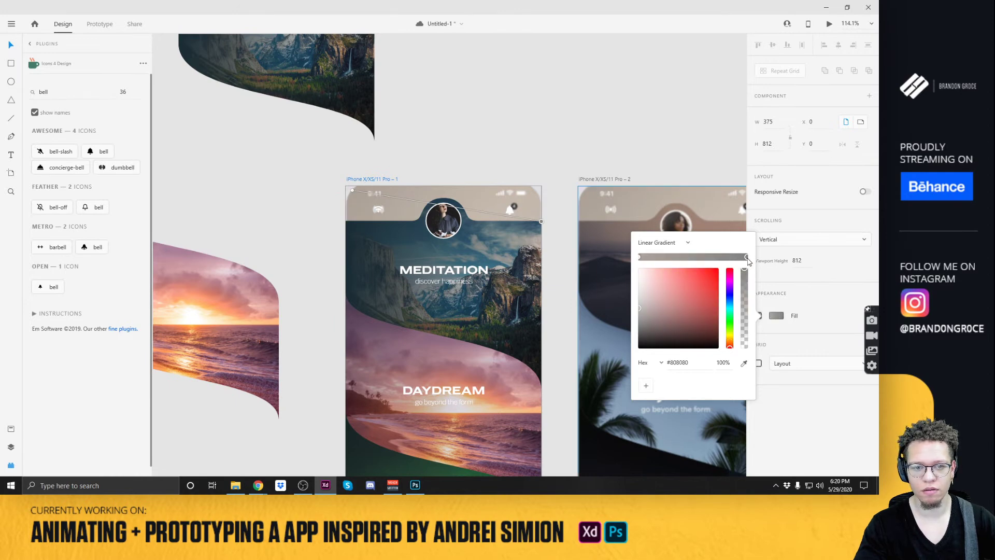
left_click(744, 364)
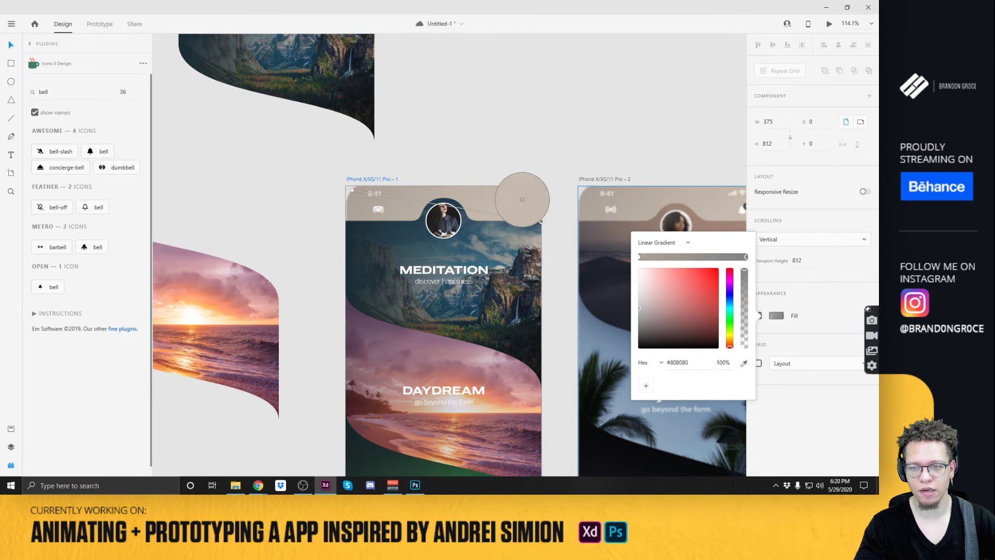
left_click(536, 210)
left_click(594, 172)
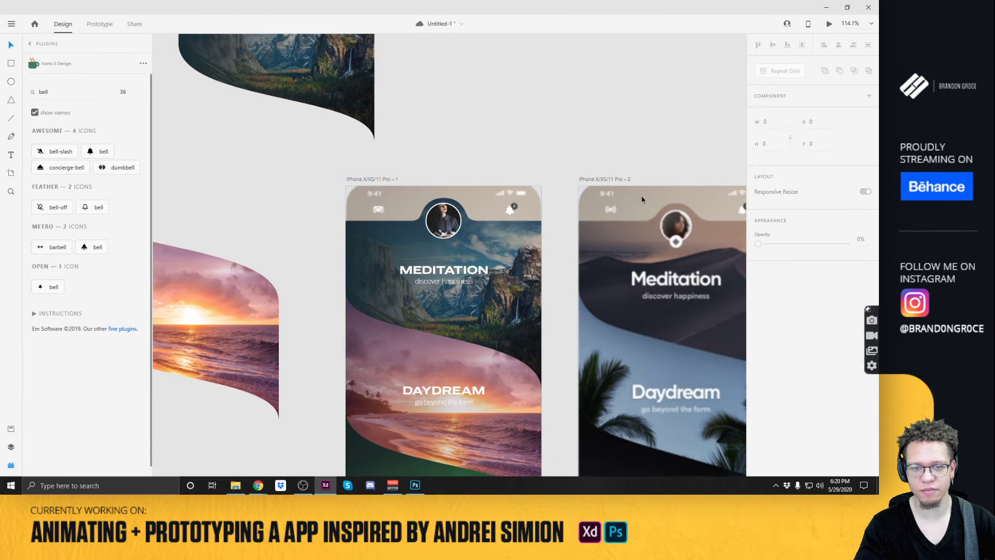
Move the reference overlay off the first artboard to inspect the header beneath, and undo the move.
left_click(473, 200)
scroll(475, 199, "up", 3)
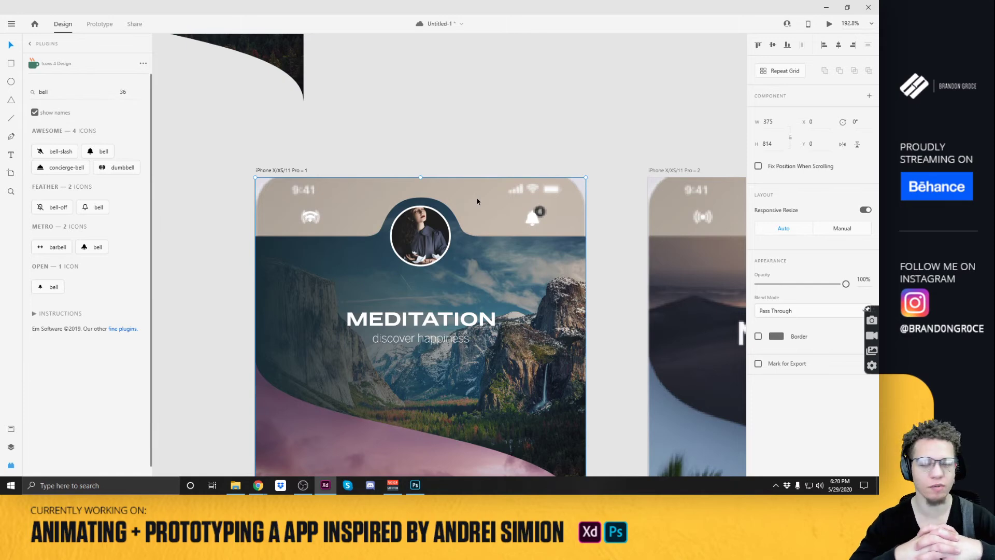
left_click_drag(476, 199, 699, 113)
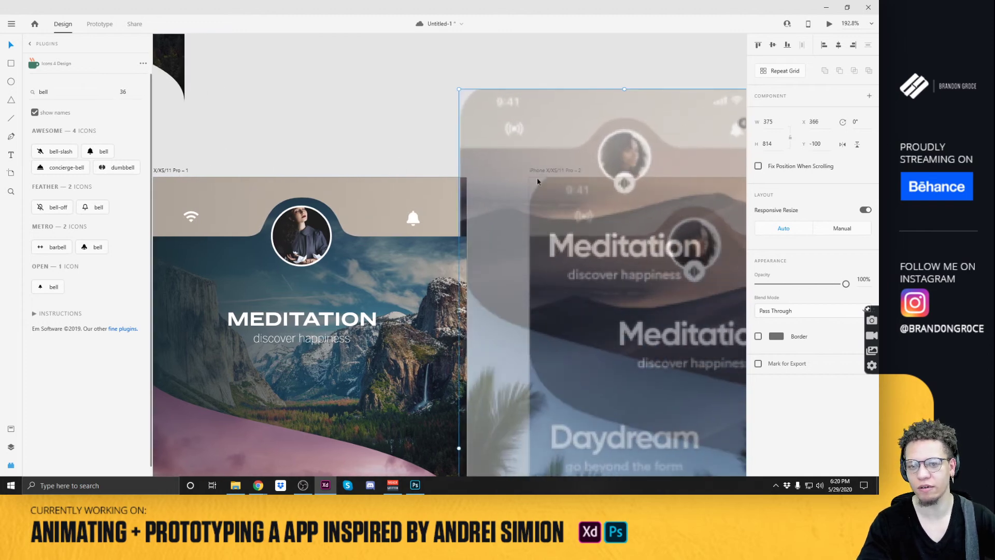
key("ctrl+z")
Duplicate the wifi icon over the reference status bar's wifi symbol, scaled to 12.35 × 8.73 at X 309.32, Y 8.3.
scroll(398, 125, "up", 1)
scroll(298, 197, "up", 2)
left_click(272, 196)
left_click_drag(273, 197, 662, 141)
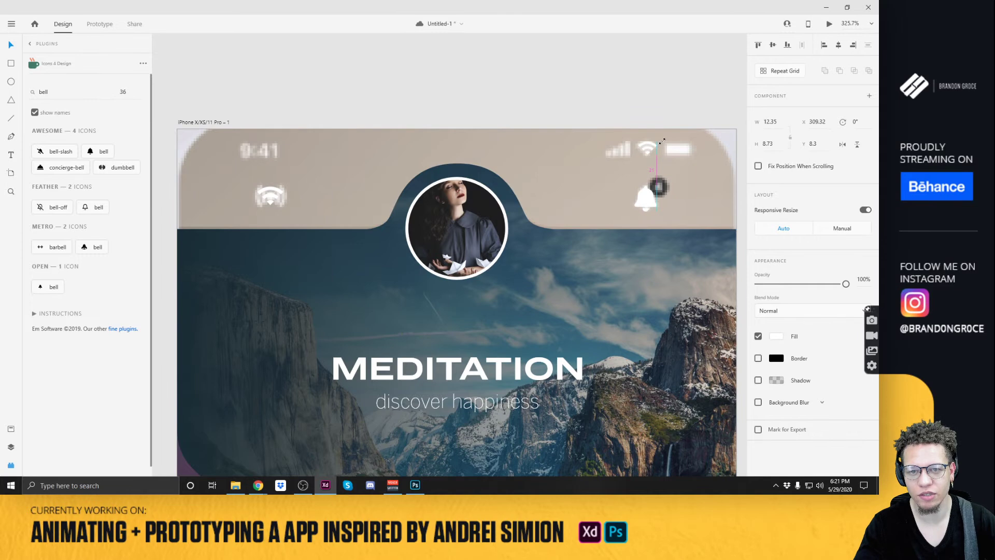
Search for "battery" icons, insert the Awesome battery-full icon and fit it over the reference battery at 17.47 × 8.73, X 327.18, Y 10.3.
double_click(56, 90)
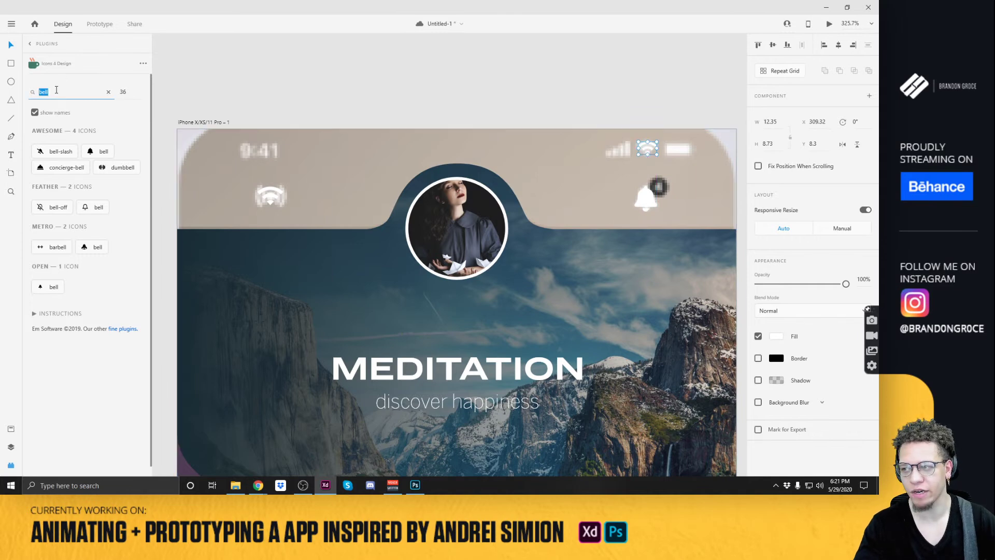
key("Return")
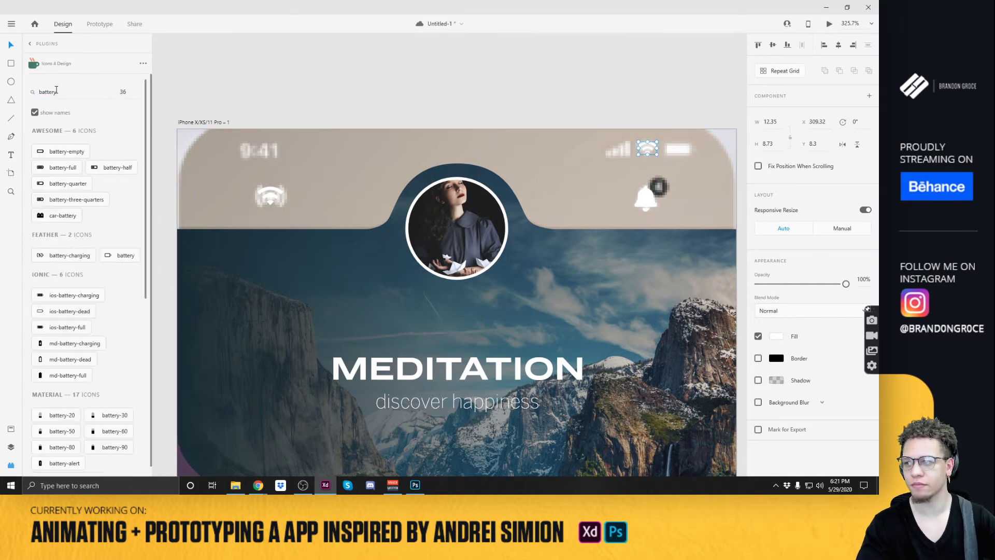
left_click(61, 170)
left_click_drag(732, 131, 674, 152)
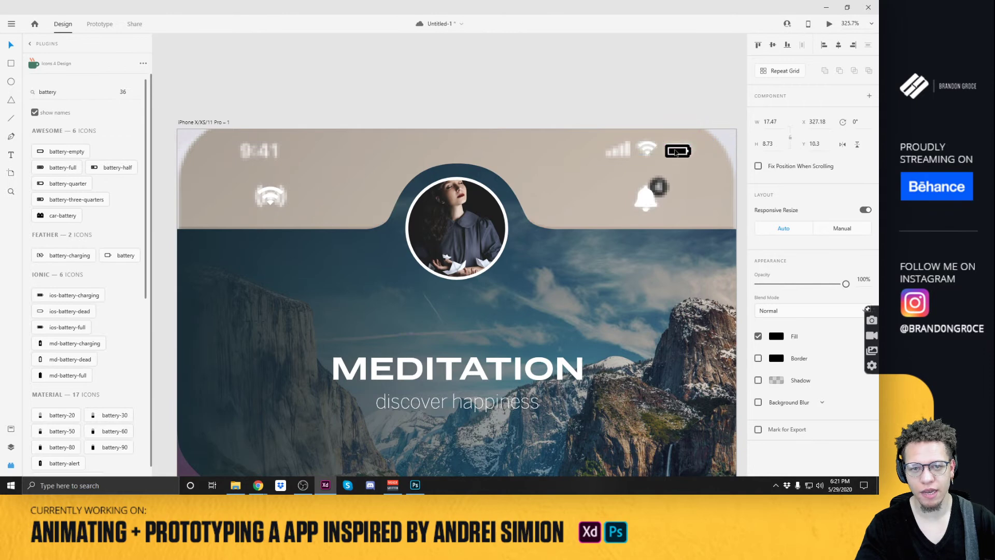
Make the battery icon's fill white.
left_click(776, 337)
left_click_drag(687, 320, 534, 168)
left_click(619, 114)
Search the icon plugin for "bars" and for "signal" to find a cellular signal icon.
scroll(680, 150, "up", 4)
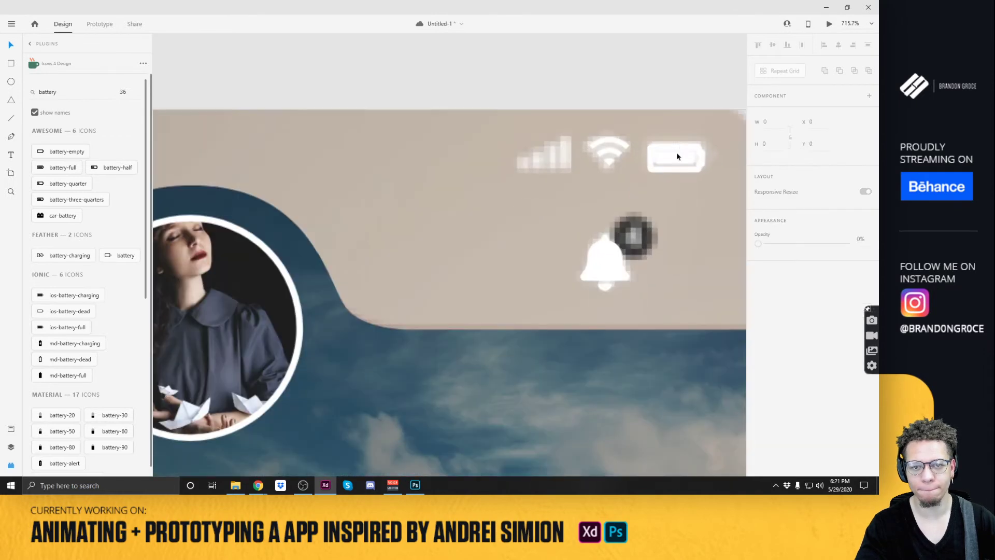
double_click(59, 94)
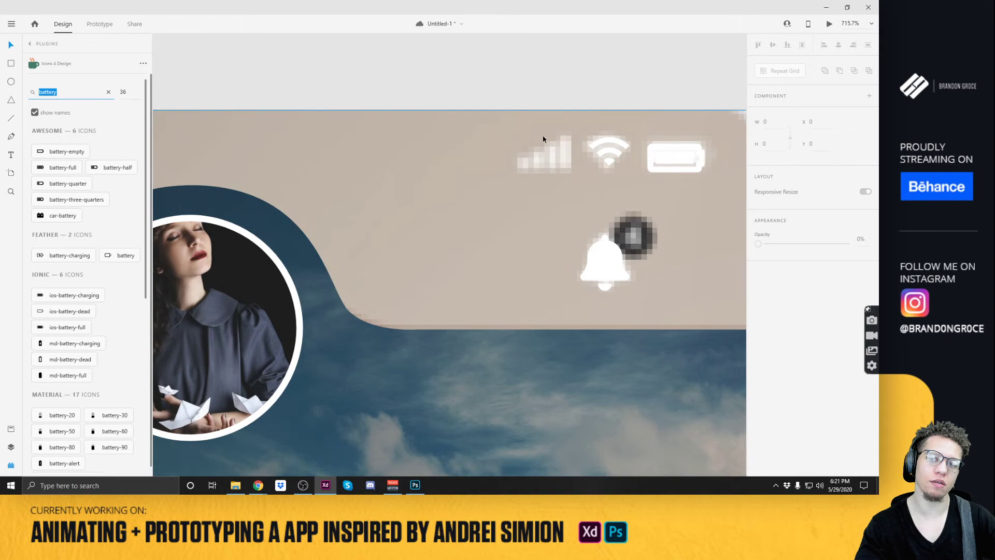
type("bars")
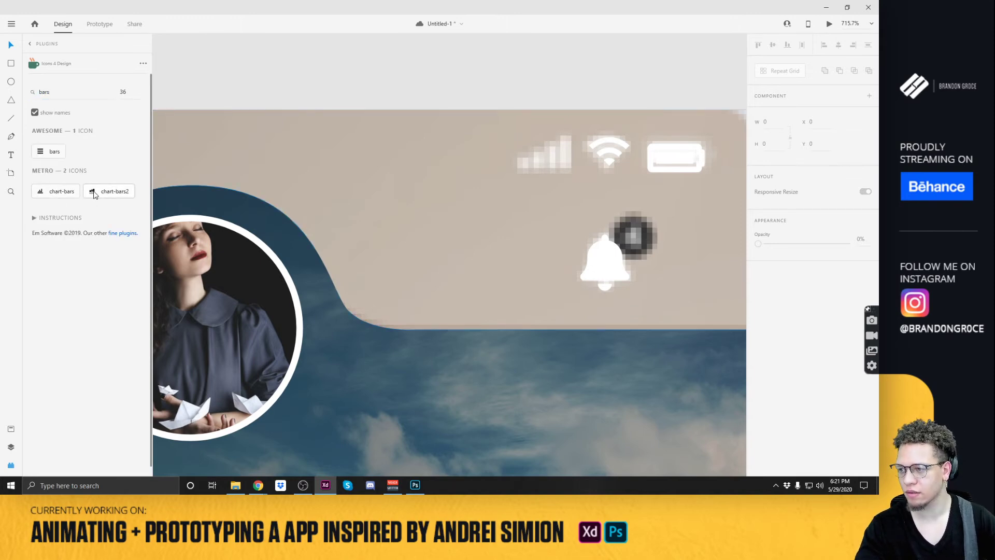
left_click(50, 92)
type("signal")
left_click(52, 158)
scroll(521, 198, "down", 5)
key("Delete")
Insert the Awesome set's signal icon into the first artboard's header, with the artboard's reference overlay selected as the insertion target.
scroll(601, 318, "down", 8)
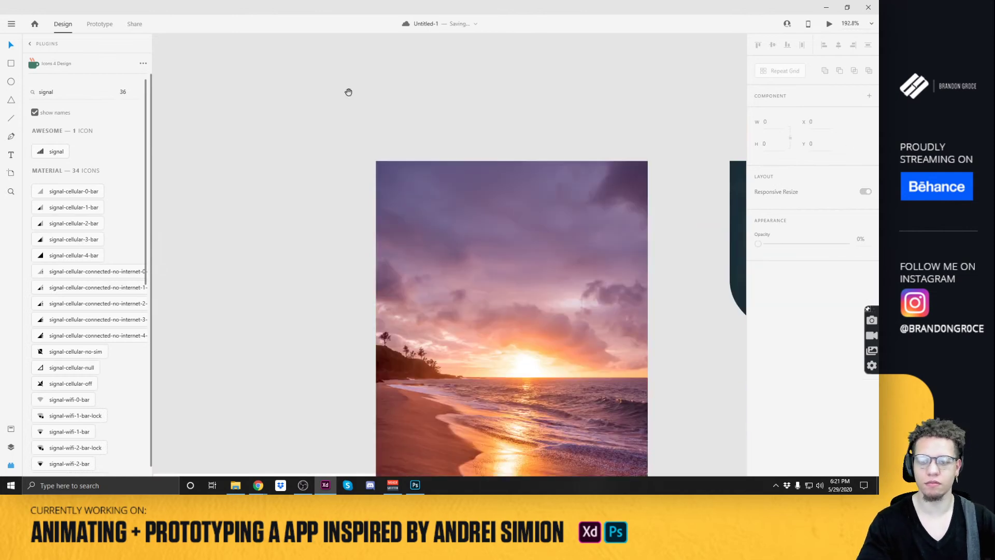
left_click_drag(623, 288, 291, 137)
scroll(422, 188, "up", 8)
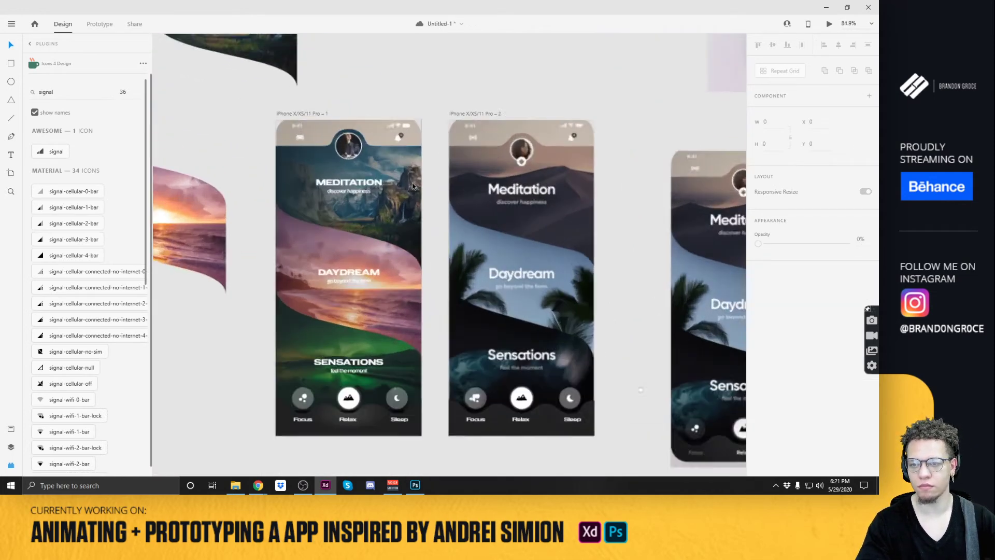
left_click_drag(361, 86, 453, 183)
left_click(454, 176)
scroll(453, 171, "up", 5)
left_click_drag(52, 152, 485, 171)
left_click(486, 171, "shift")
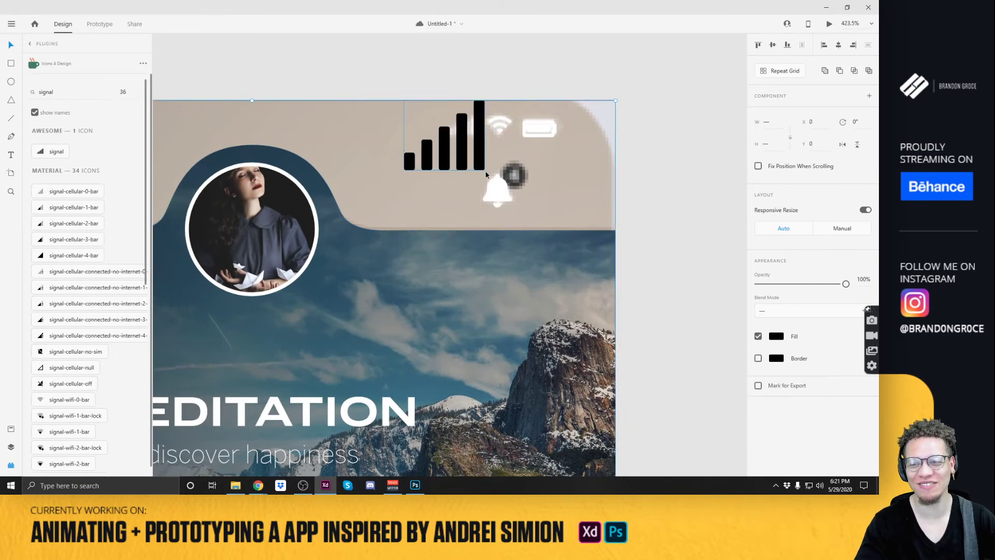
Scale the signal icon to 13.12 × 11.35, place it over the reference bars at X 291, Y 7, and make its fill white.
left_click(469, 155)
left_click_drag(485, 170, 475, 120)
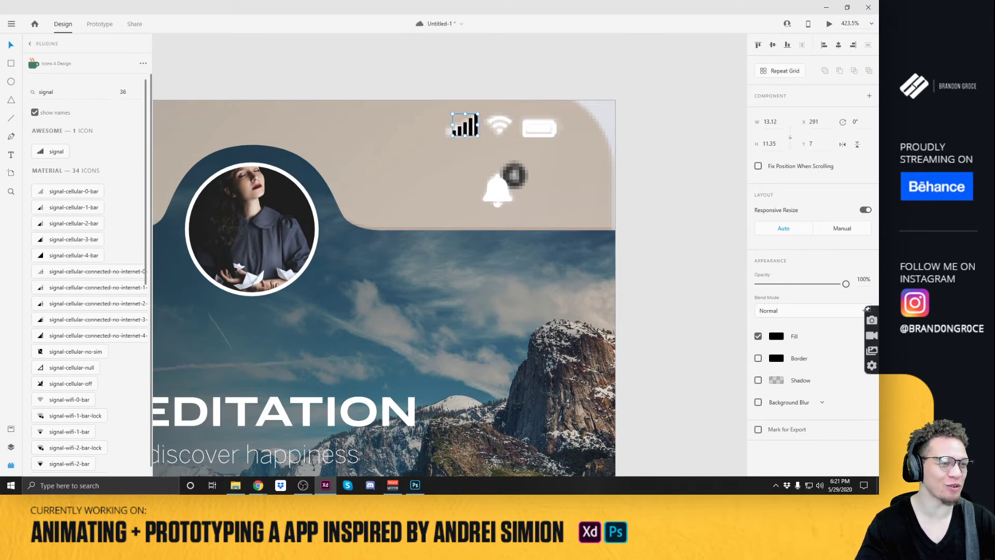
left_click(777, 335)
left_click_drag(675, 311, 606, 253)
left_click(689, 87)
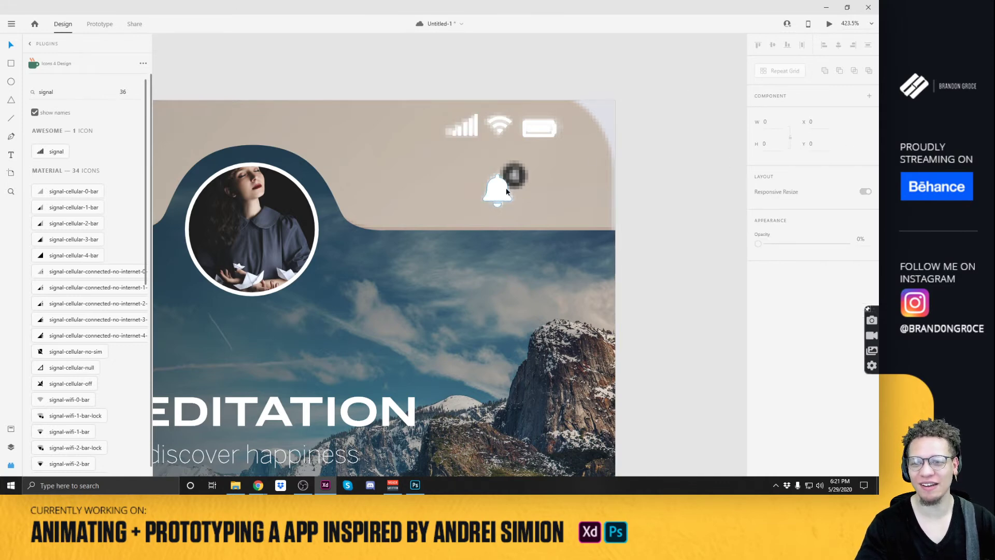
Draw a 16 × 16 circle over the reference notification badge and move it beside the badge to X 346, Y 31.
key("r")
left_click_drag(505, 160, 536, 191)
key("e")
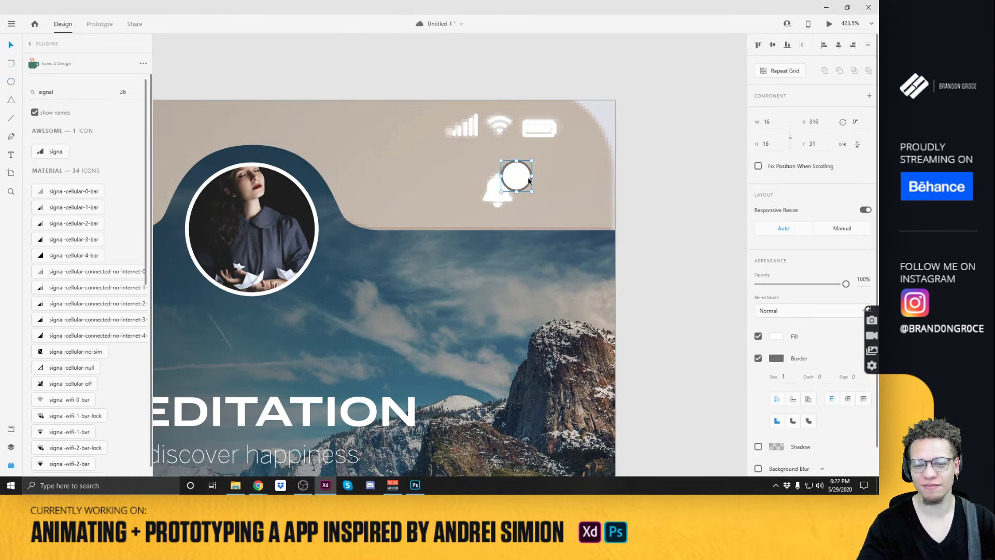
left_click_drag(531, 177, 588, 178)
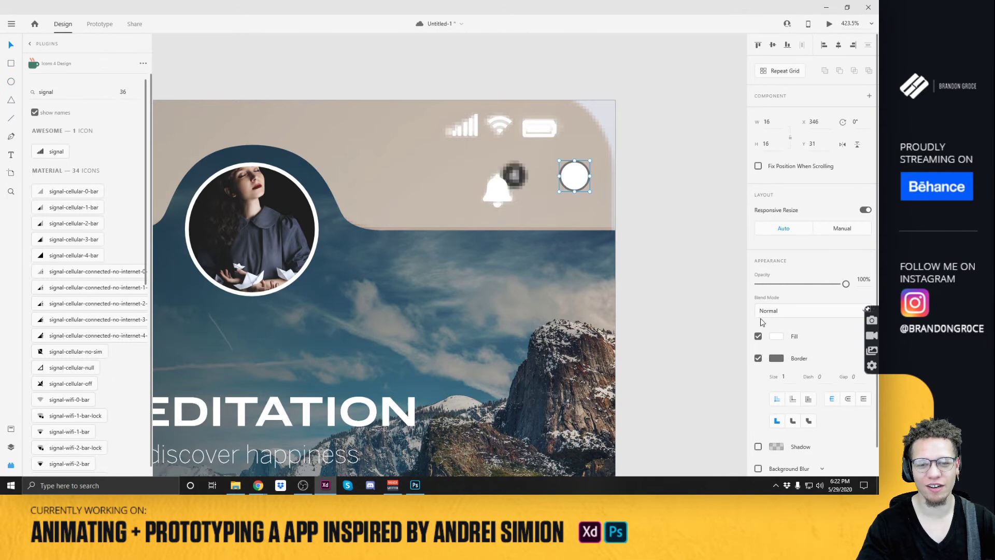
Remove the badge circle's border and fill it with a near-black colour sampled from the profile photo.
left_click(758, 358)
left_click(774, 336)
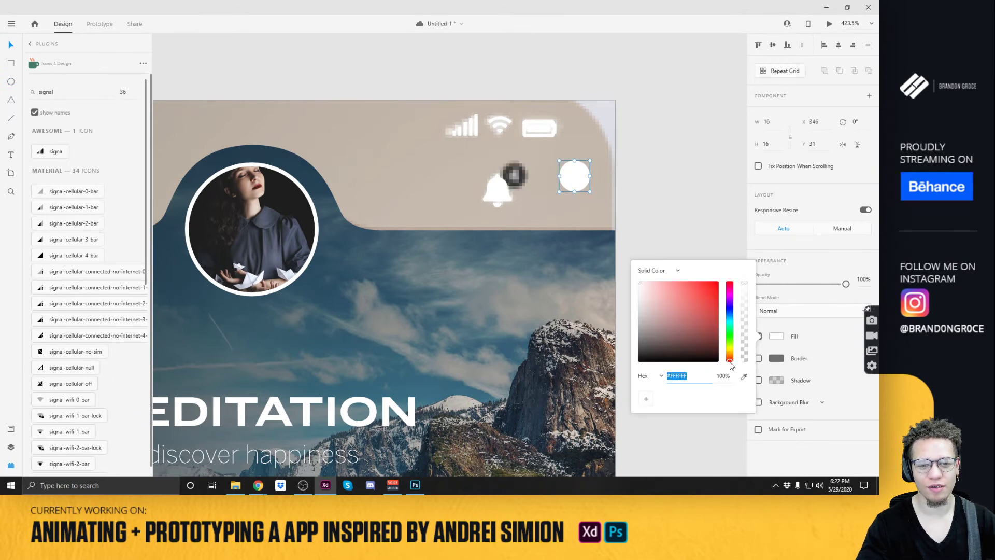
left_click(745, 376)
left_click(290, 207)
Scale the dark circle to 12 × 12 and place it over the reference notification badge at X 317, Y 33.
left_click(591, 185)
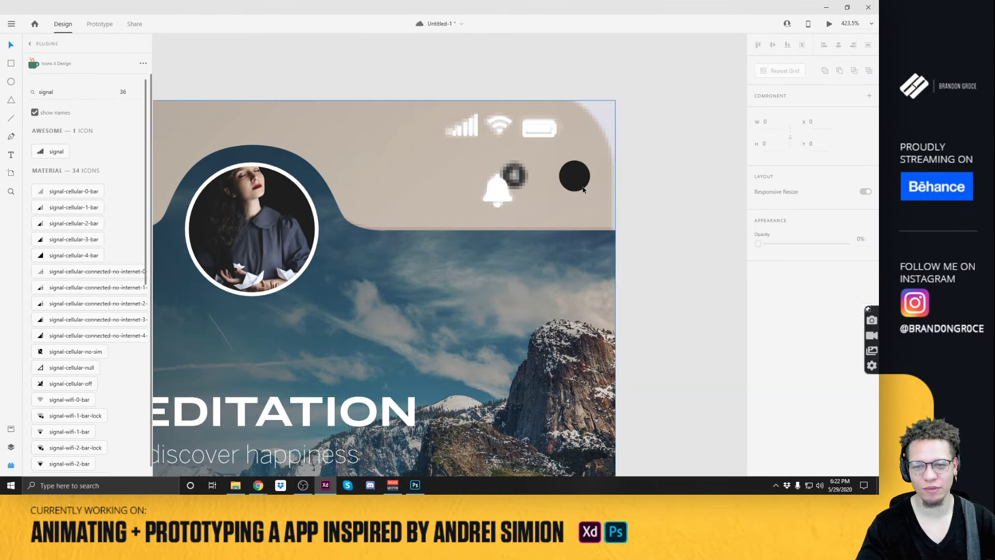
left_click_drag(577, 182, 514, 182)
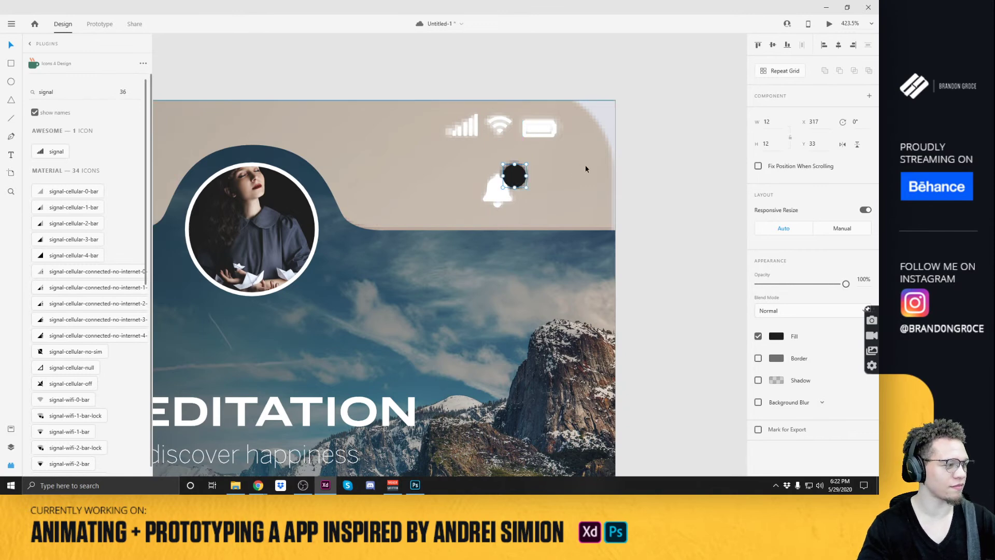
Add the text "3" over the notification badge circle.
key("t")
left_click(513, 176)
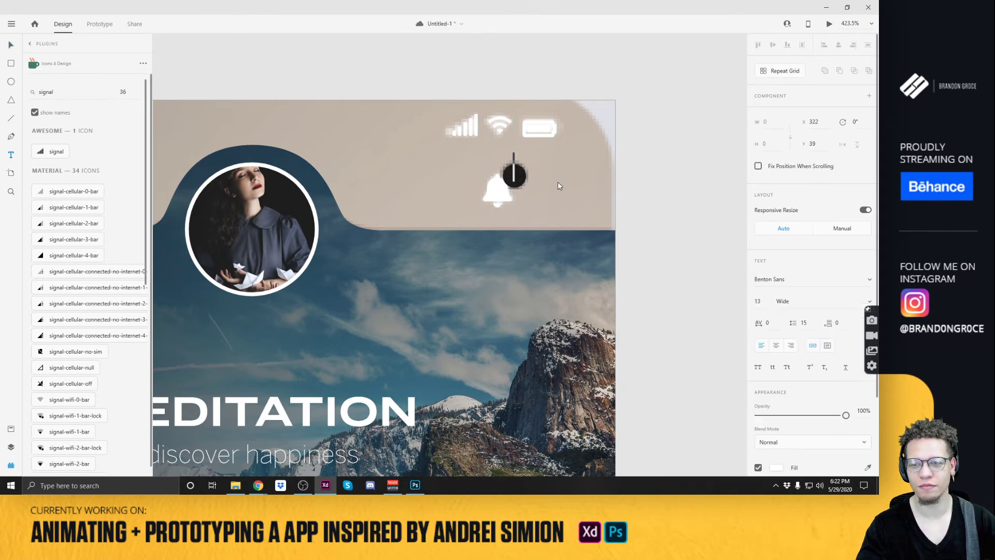
type("1")
key("BackSpace")
type("3")
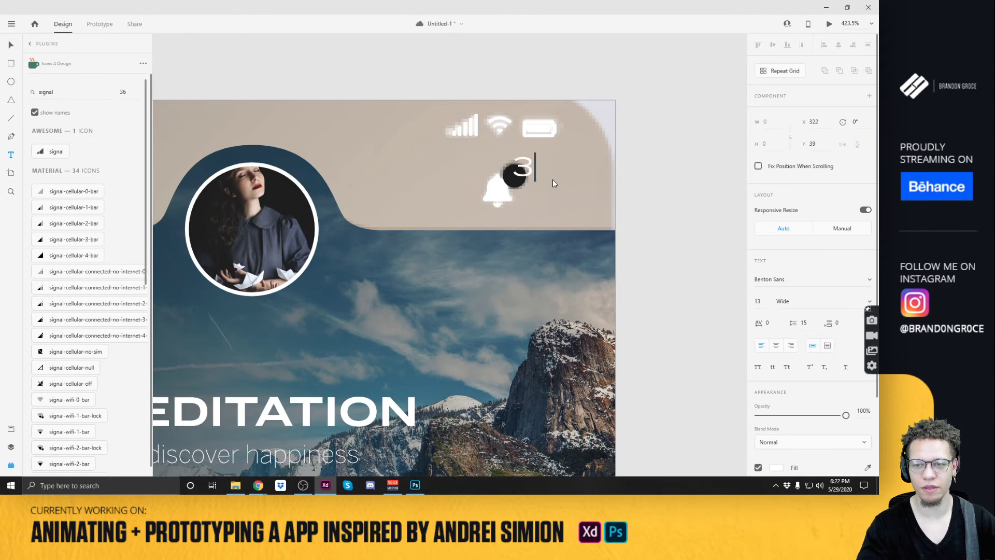
Set the badge number's font to Open Sans with the Bold weight.
key("ctrl+a")
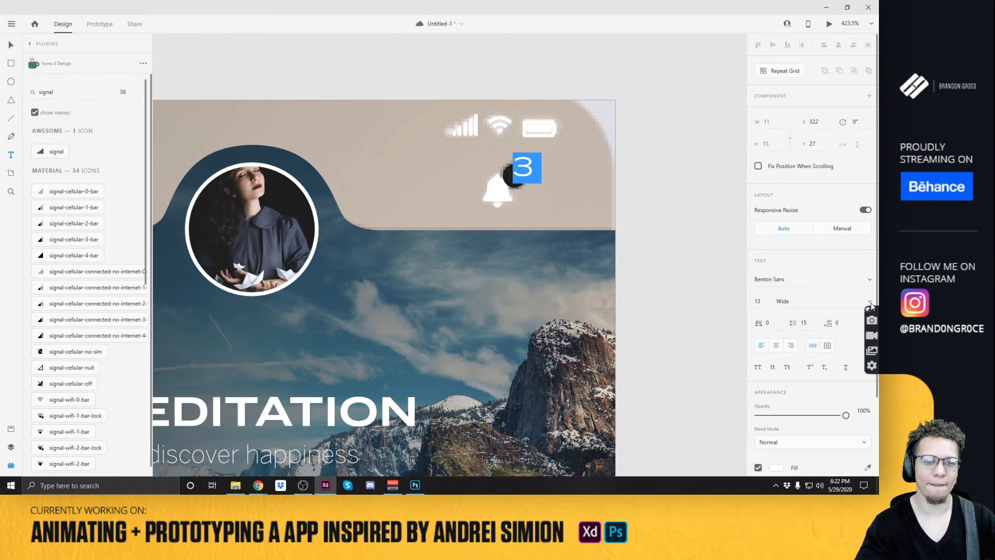
left_click(870, 302)
left_click(760, 207)
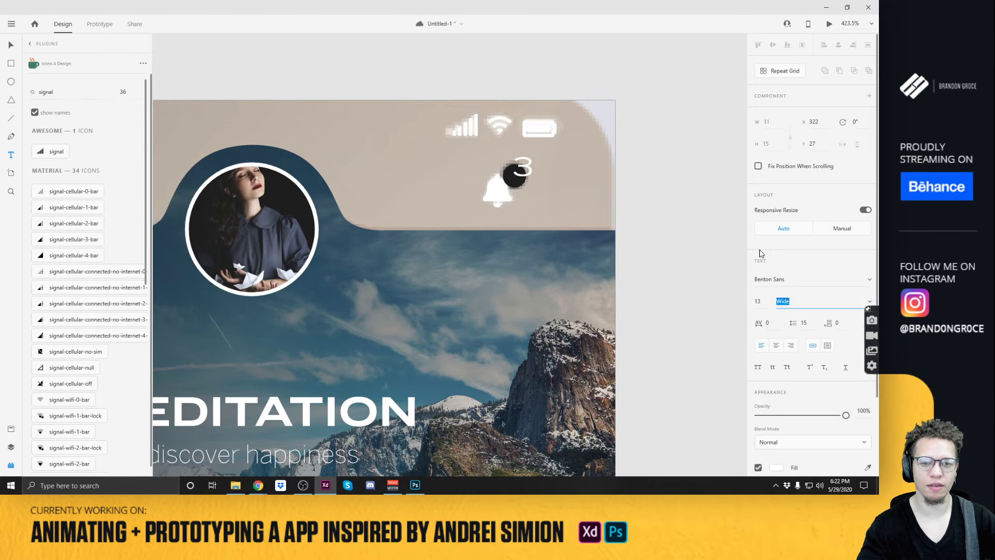
left_click(787, 281)
key("ctrl+a")
type("Op")
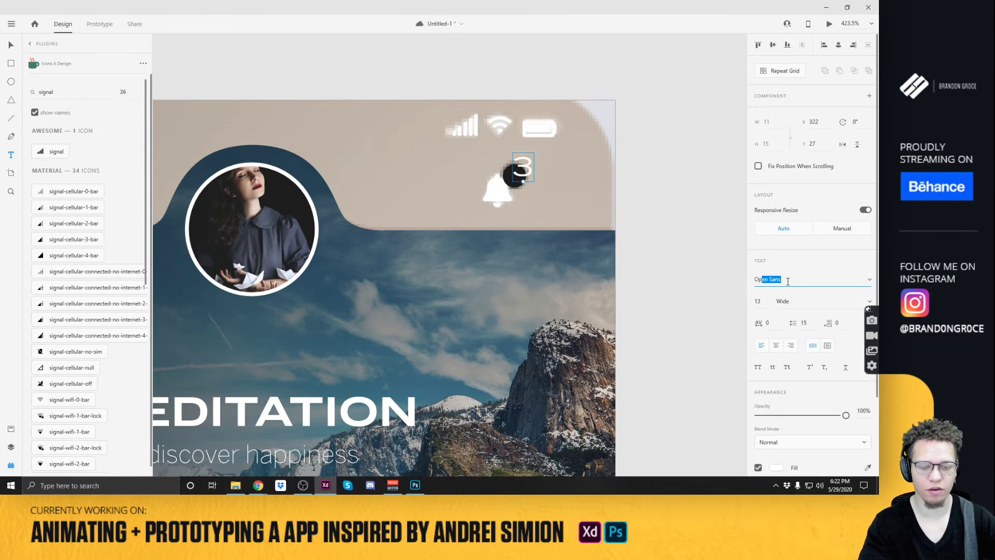
type("en")
key("Return")
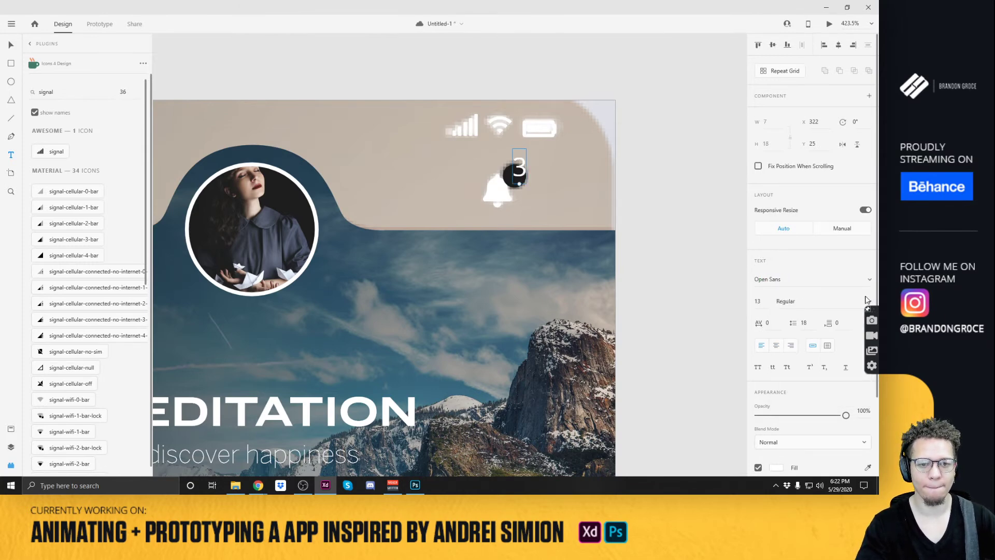
left_click(865, 301)
left_click(810, 344)
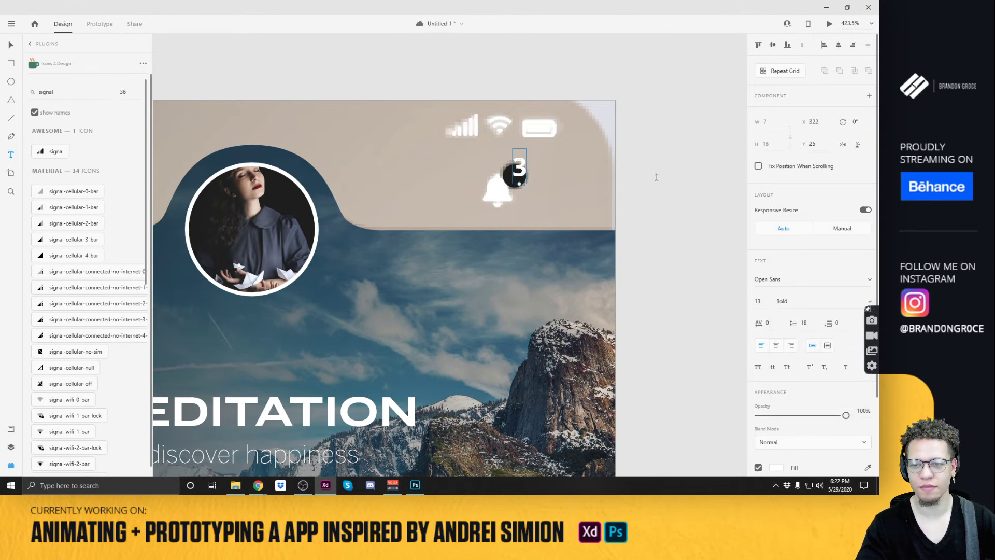
left_click(669, 161)
type("V")
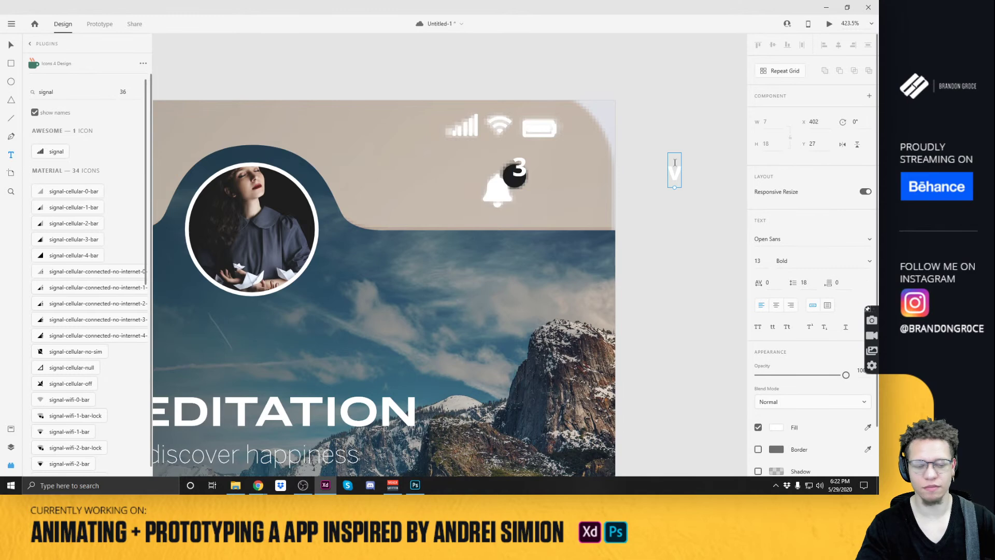
key("Escape")
key("Delete")
Reduce the badge number to font size 8 and place it inside the dark circle at X 321, Y 33.
left_click(523, 167)
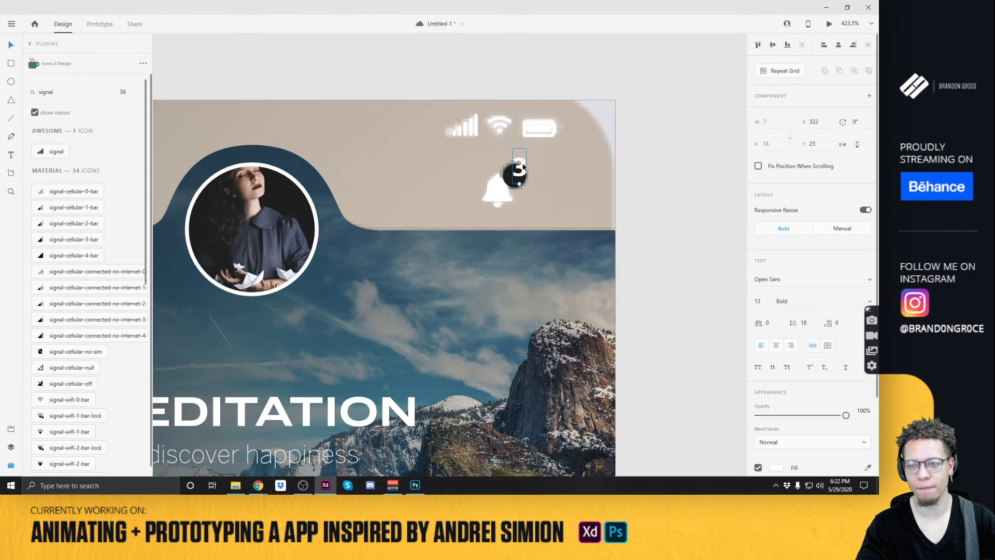
mouse_move(519, 185)
left_mouse_down()
mouse_move(521, 161)
mouse_move(516, 176)
left_mouse_up()
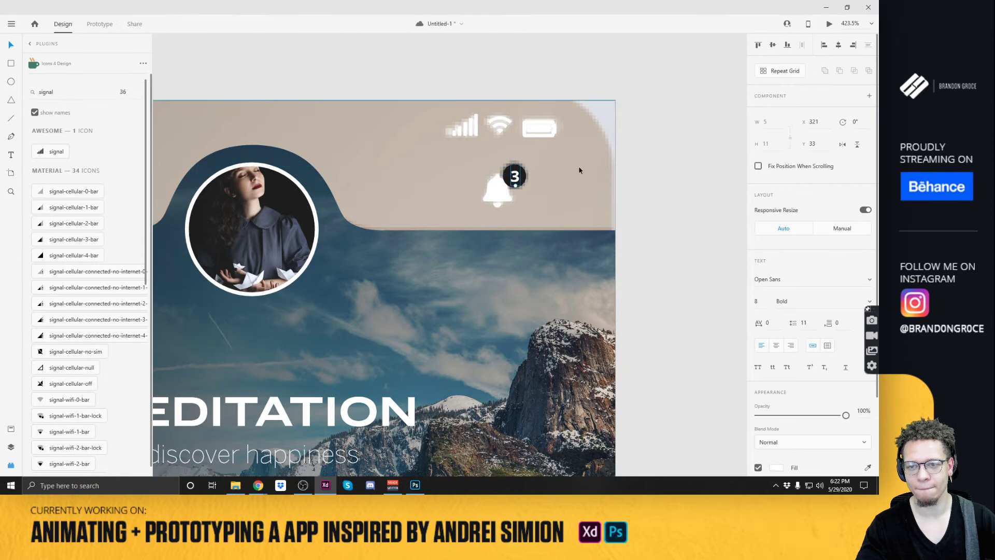
Try to centre the number 3 on the badge circle by aligning the two objects' vertical middles.
scroll(528, 183, "up", 5)
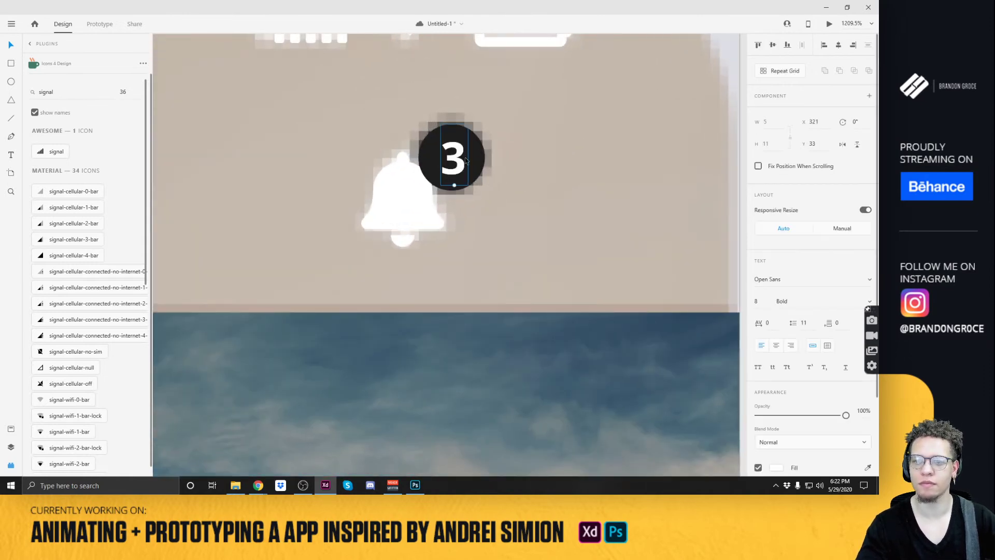
left_click(463, 162, "shift")
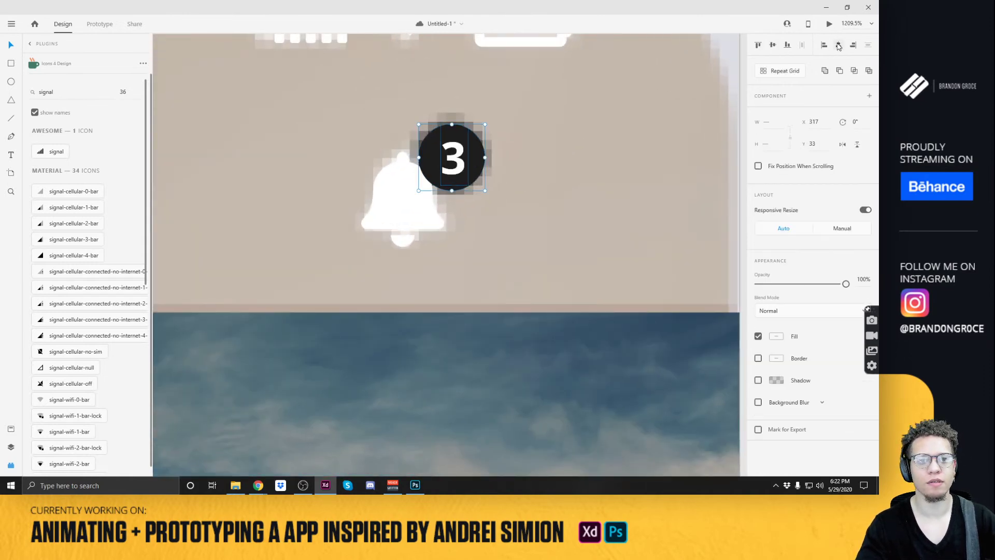
left_click(774, 46)
left_click(547, 172)
left_click(455, 161)
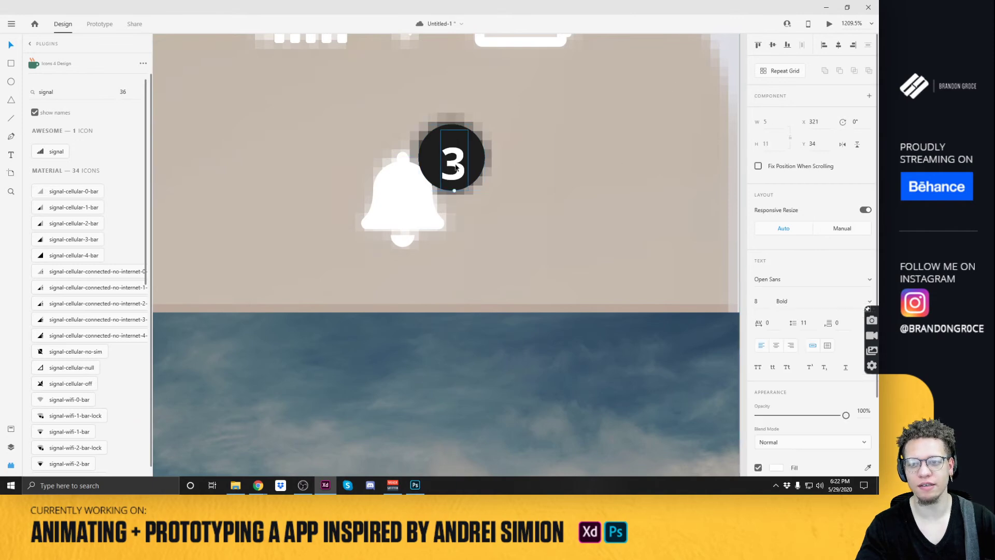
left_click(584, 134)
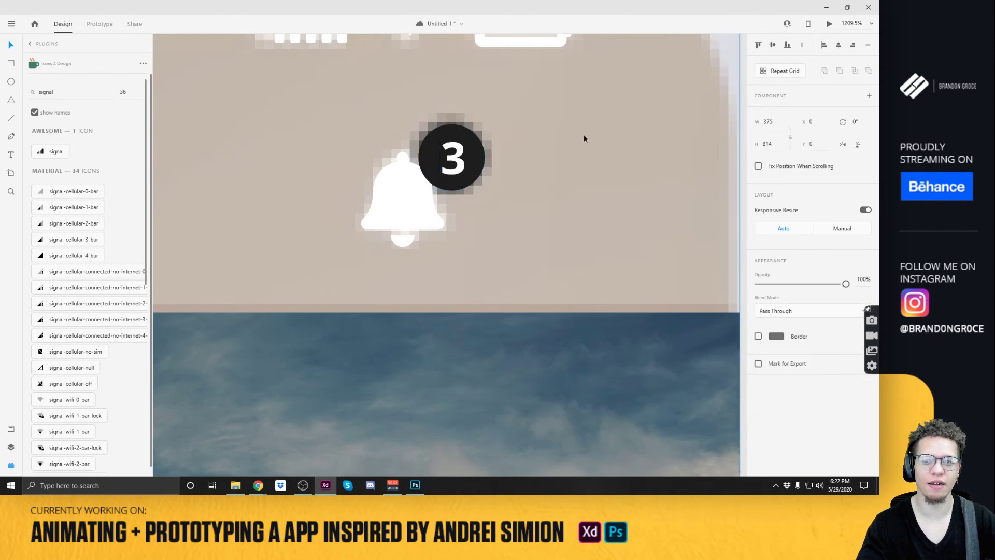
Hide the Mask Group 1 reference layer of the first artboard, toggling its visibility to compare it with the rebuilt header.
scroll(584, 135, "down", 5)
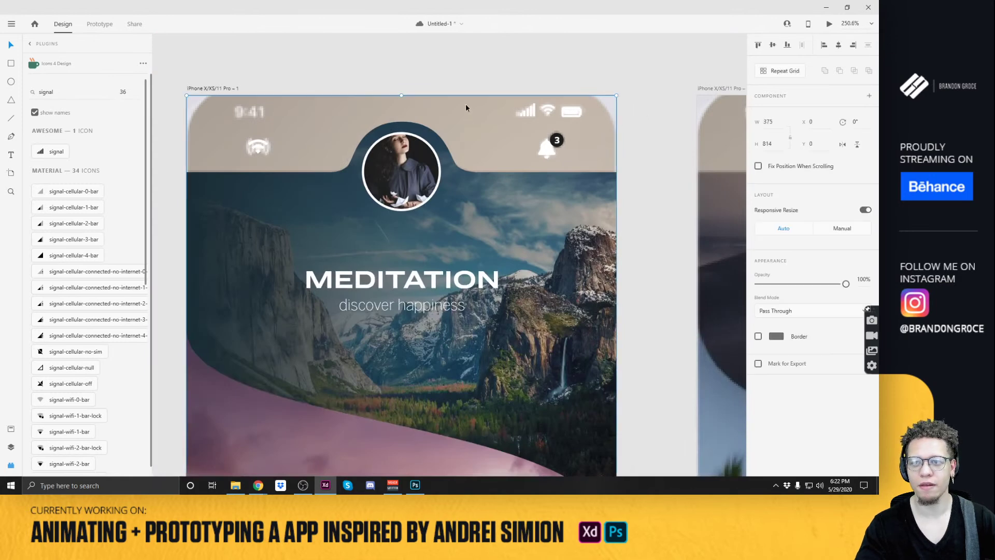
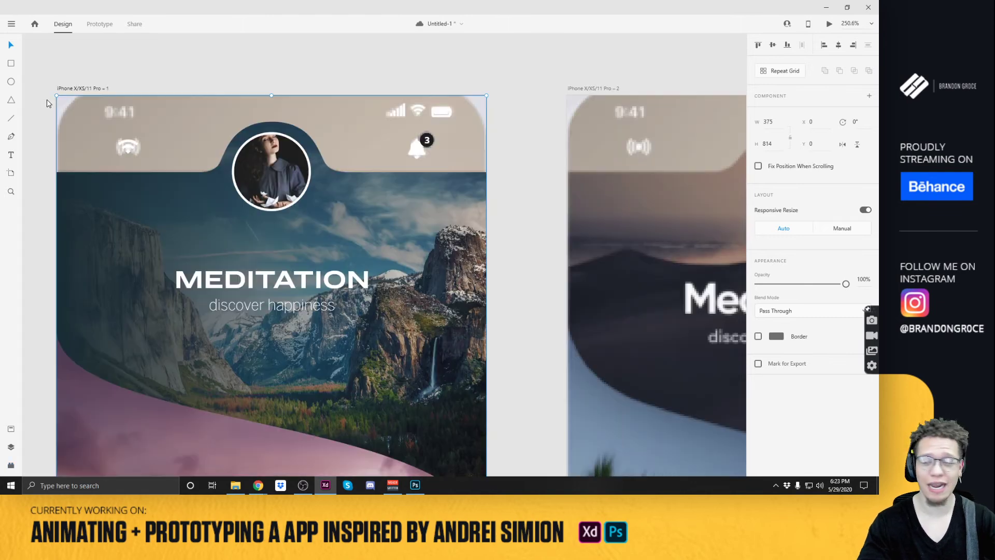
key("ctrl+shift+y")
key("ctrl+y")
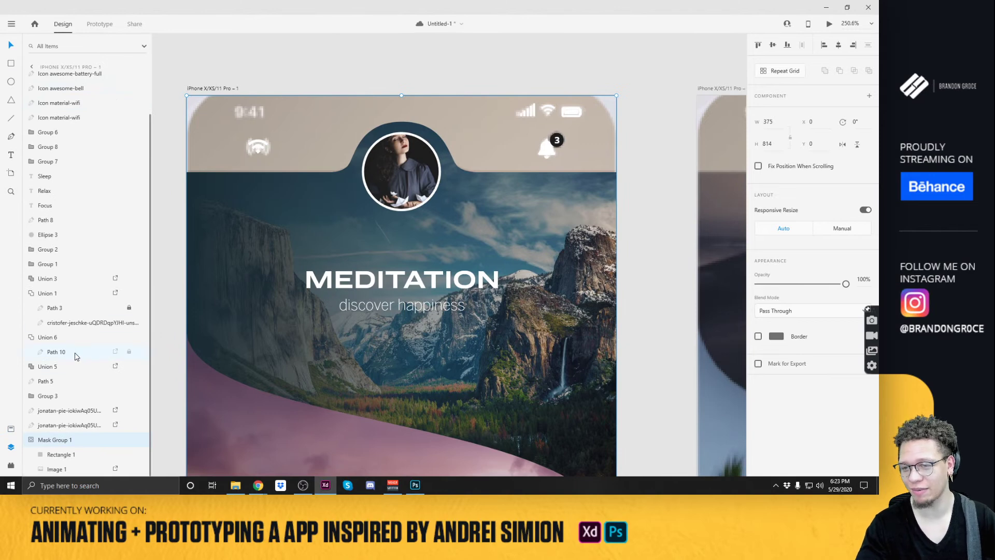
left_click(140, 439)
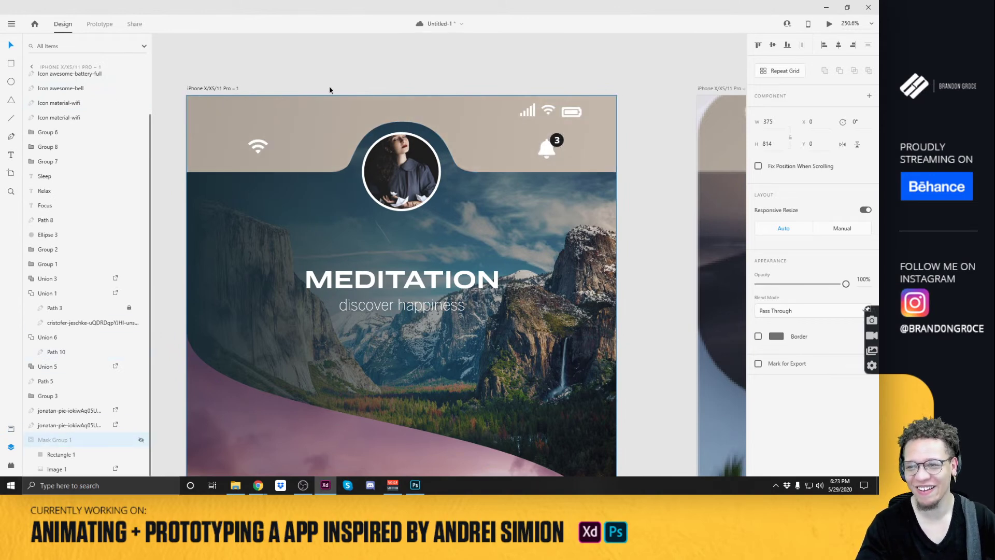
left_click(141, 440)
left_click(142, 440)
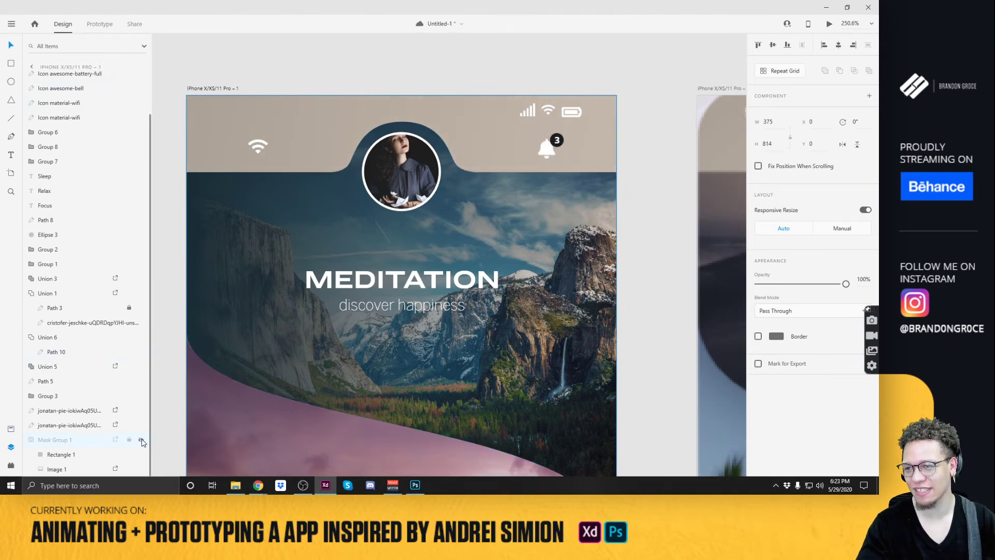
Show Mask Group 1 as the reference overlay and add the text 9:41 over its status-bar time.
left_click(141, 440)
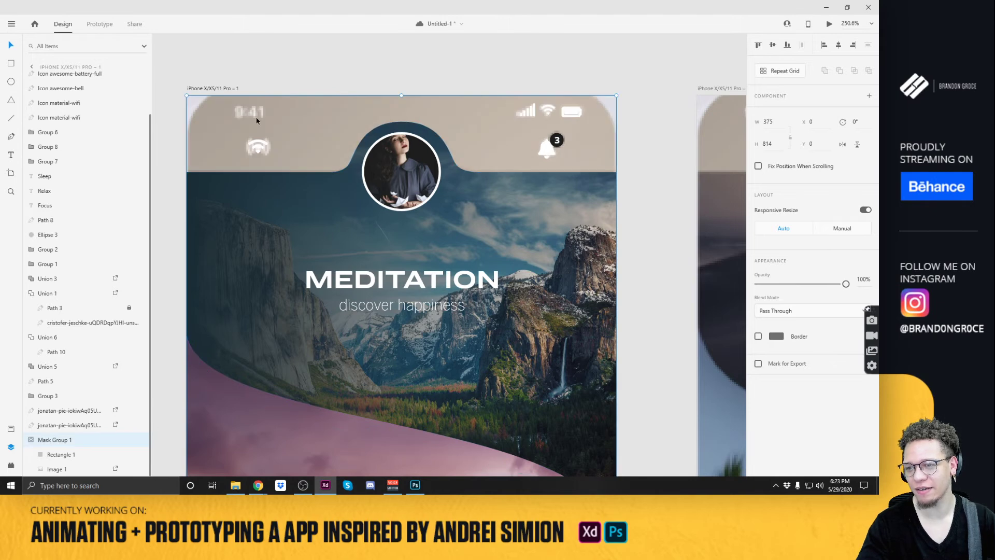
left_click(234, 112)
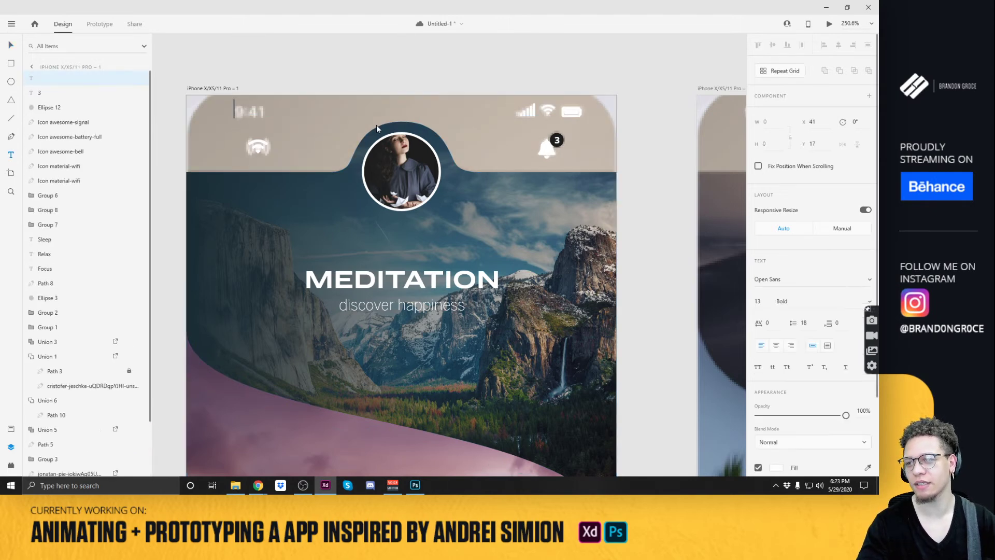
type("9")
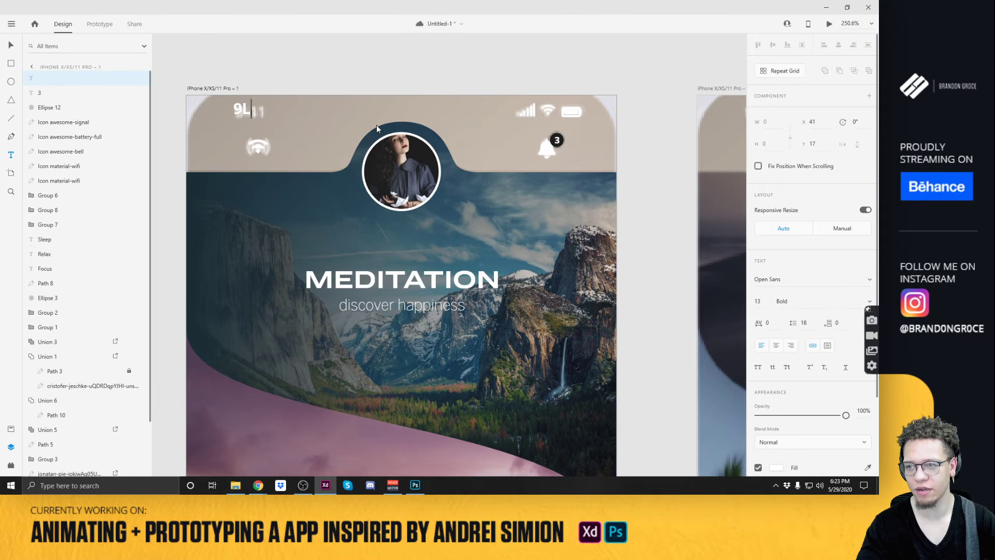
type(":")
type("41")
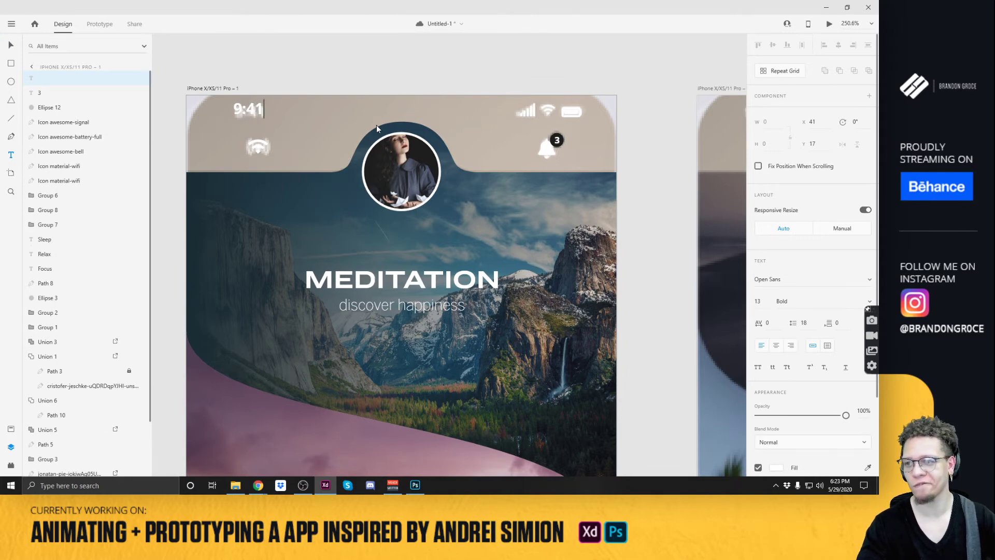
key("Escape")
Move the 9:41 text onto the reference time, at about X 43 and Y 5.
scroll(249, 116, "up", 5)
key("v")
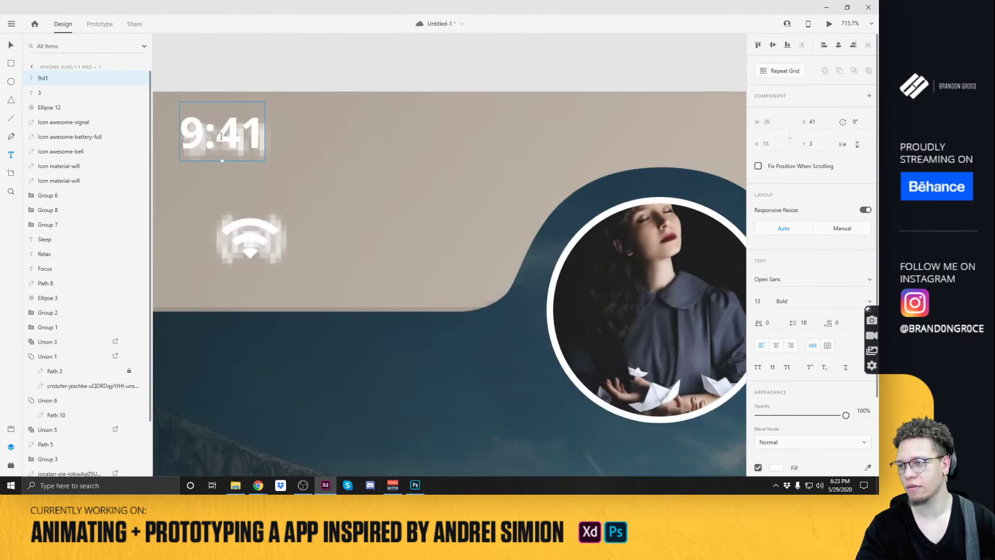
left_click_drag(222, 133, 227, 141)
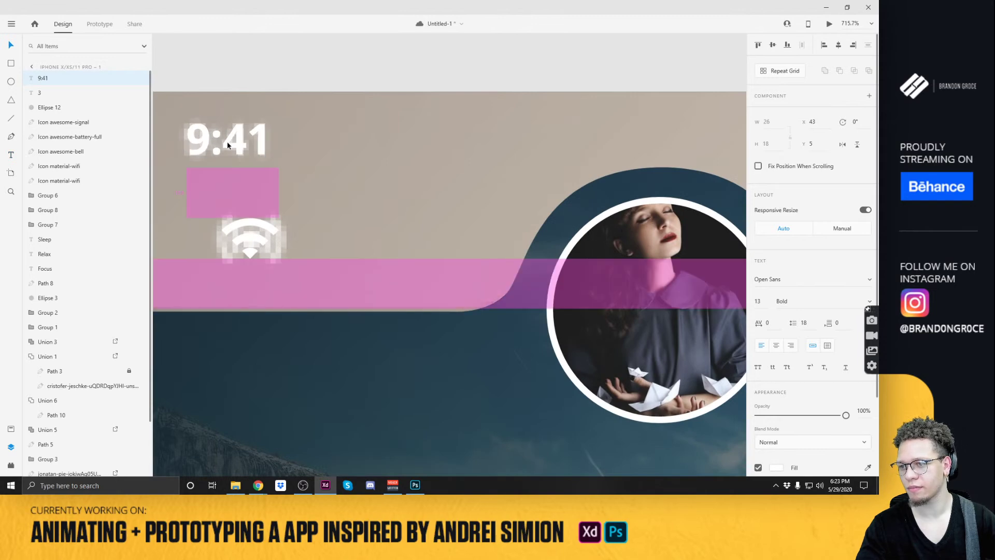
scroll(289, 240, "down", 5)
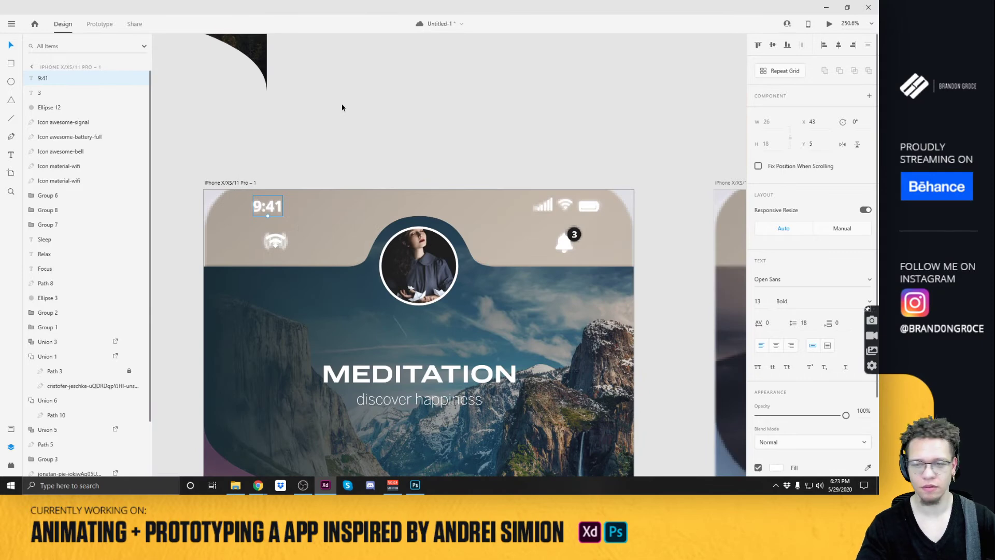
Hide Mask Group 1, then shrink the Wi-Fi icon below 9:41 to about 8.7 × 6.2 and rotate it -90°.
left_click(345, 216)
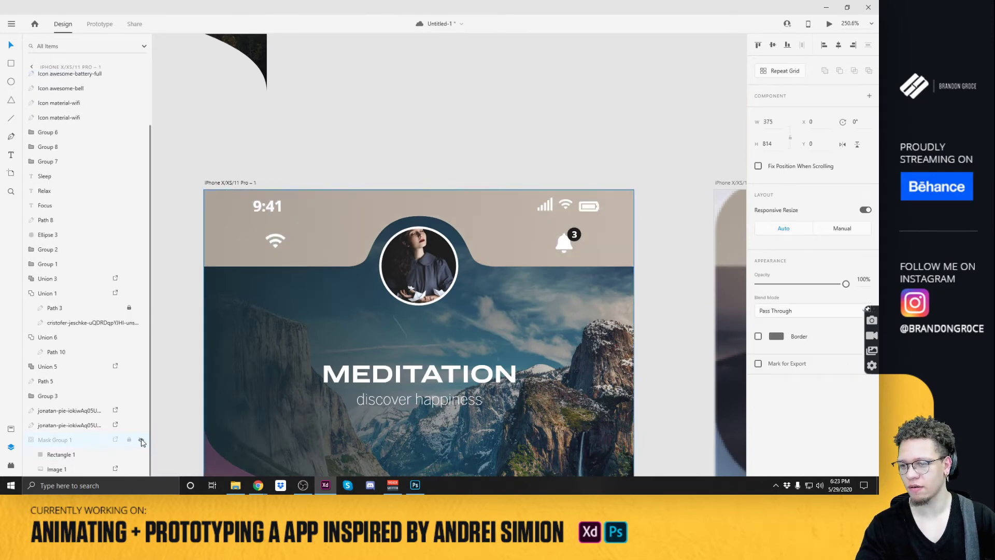
key("Escape")
mouse_move(275, 242)
left_mouse_down()
mouse_move(262, 242)
mouse_move(273, 243)
mouse_move(272, 231)
mouse_move(262, 246)
left_mouse_up()
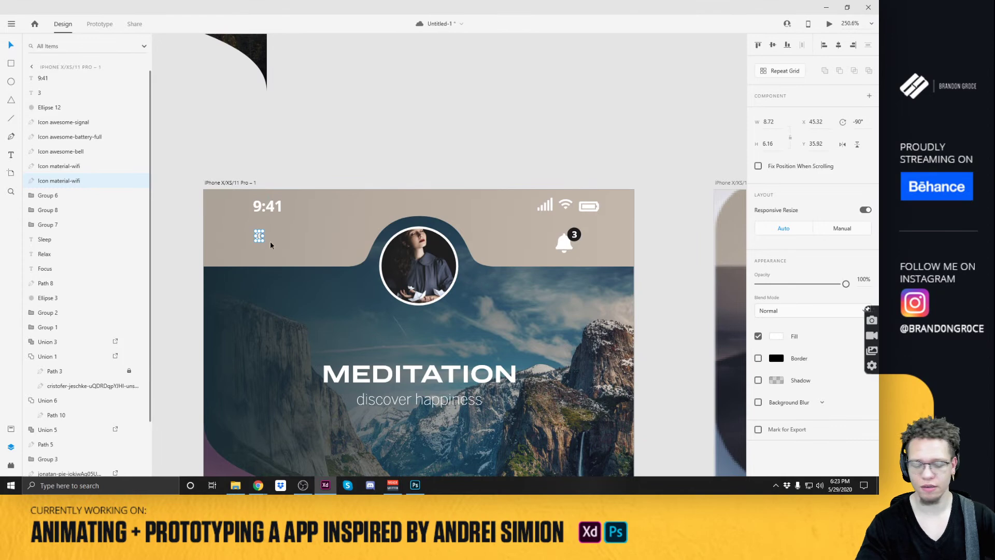
Place a mirrored copy of the rotated Wi-Fi icon beside the original and draw a 5 × 5 circle between them.
key("ctrl+v")
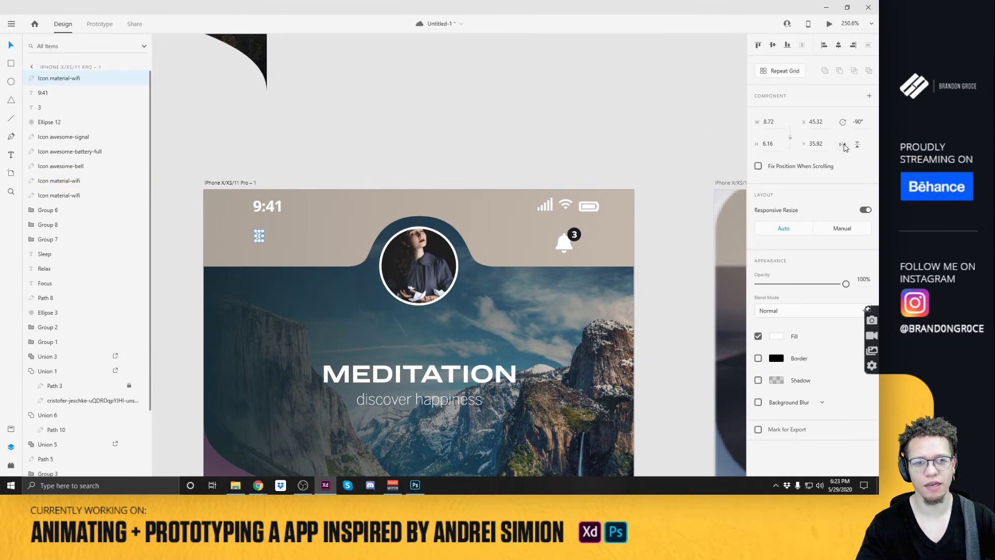
scroll(245, 241, "up", 5)
left_click_drag(285, 231, 314, 240)
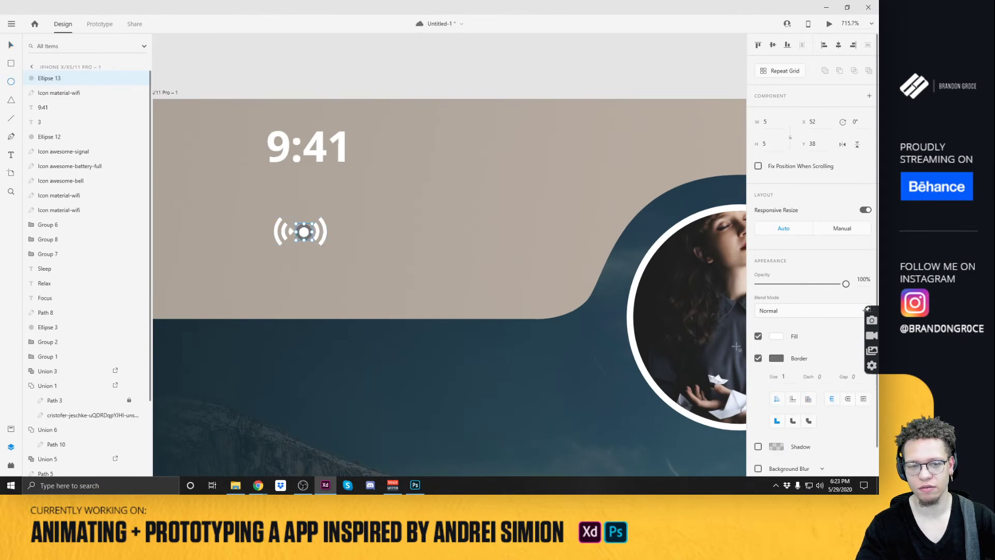
Remove the border from the small circle and save the document.
left_click(757, 358)
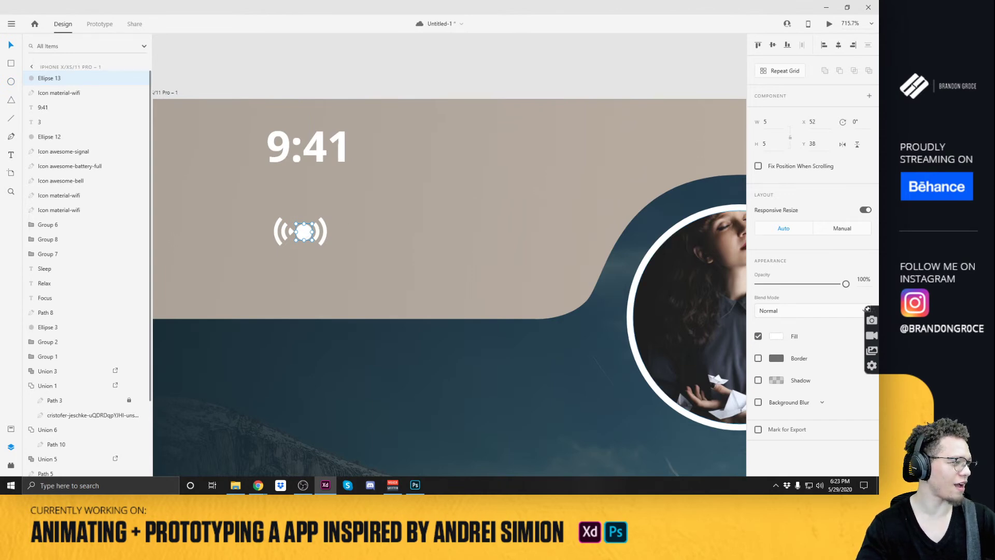
key("alt+Tab")
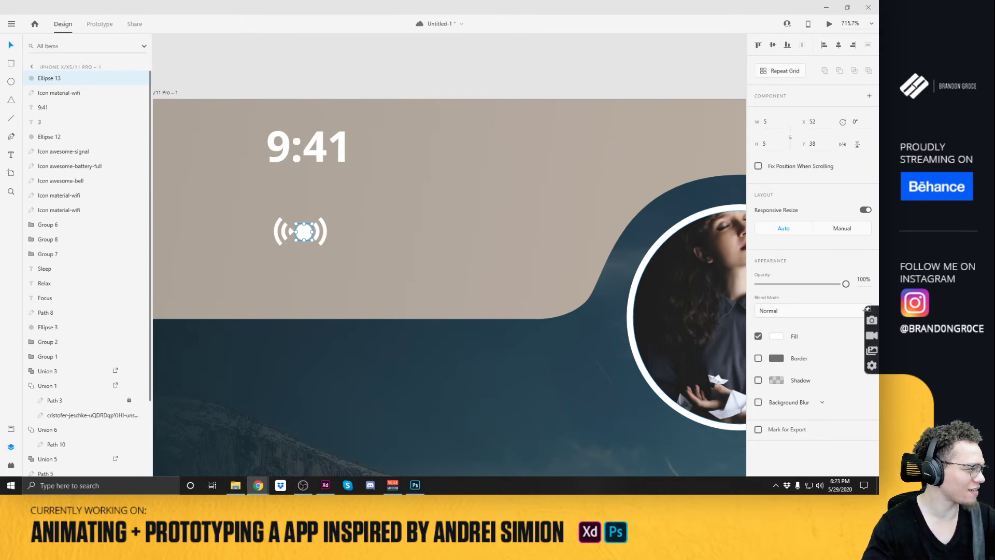
key("ctrl+s")
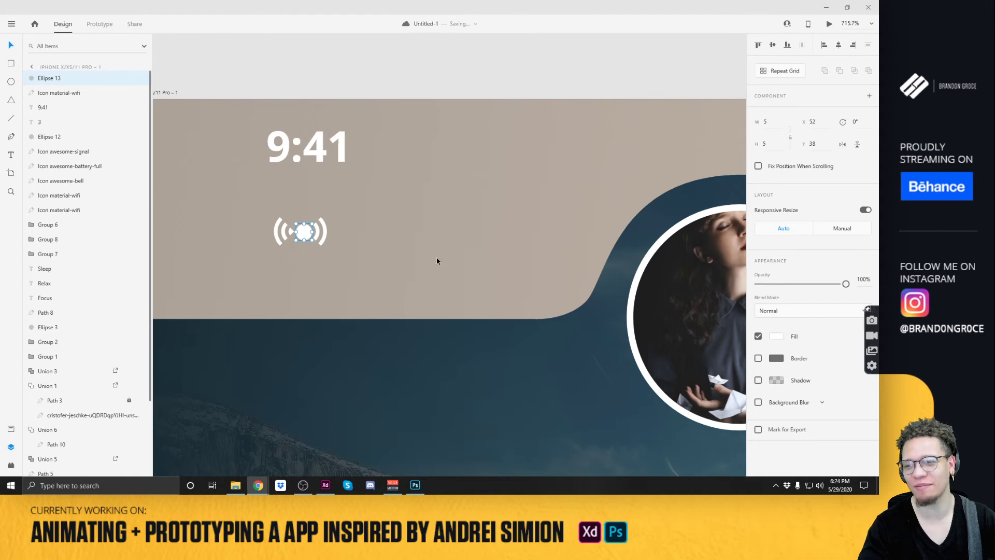
Move the mirrored Wi-Fi icon away from the circle and shrink the circle to 3 × 3.
left_click(320, 235)
left_click(333, 235)
key("Left")
scroll(309, 234, "down", 3)
scroll(265, 236, "up", 5)
left_click(391, 237)
left_click_drag(412, 219, 405, 226)
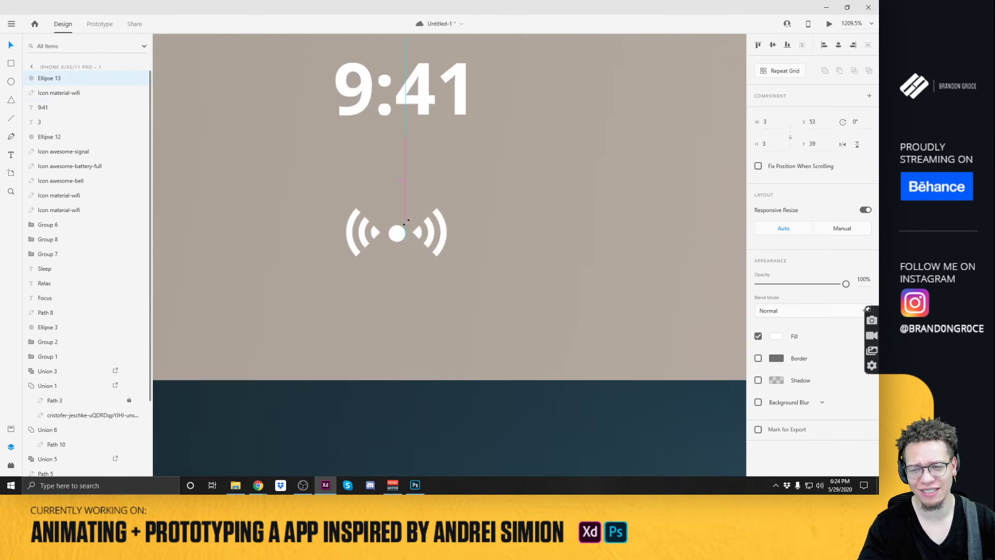
Nudge both Wi-Fi halves inward toward the circle, placing the original half at X 46.32.
key("Escape")
left_click(427, 236)
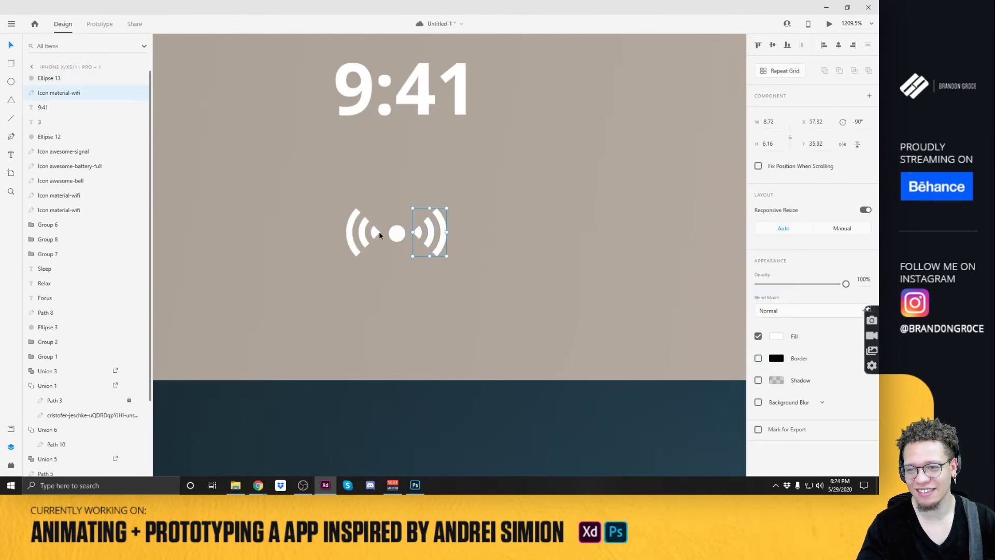
left_click(376, 231)
key("Right")
left_click(430, 232, "shift")
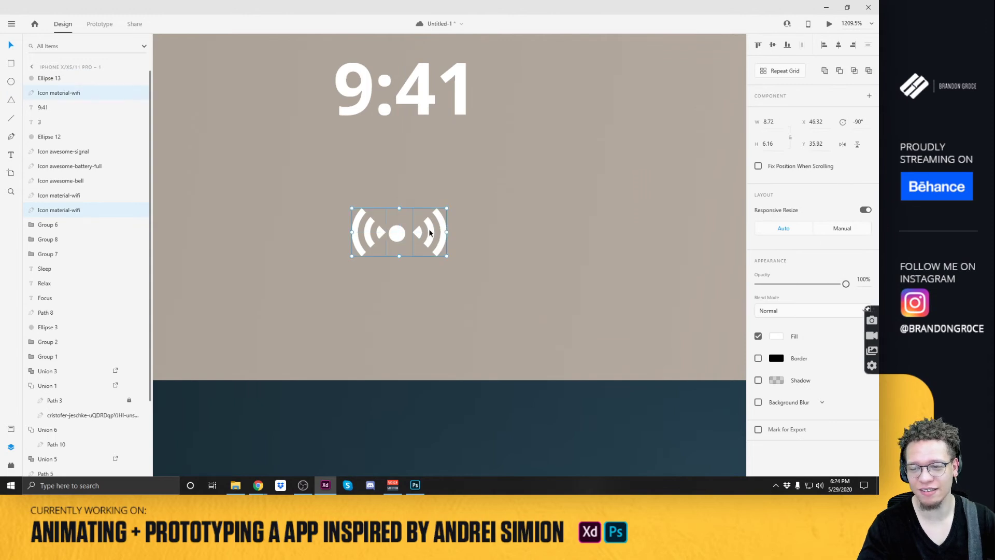
key("Escape")
left_click(430, 229)
key("Escape")
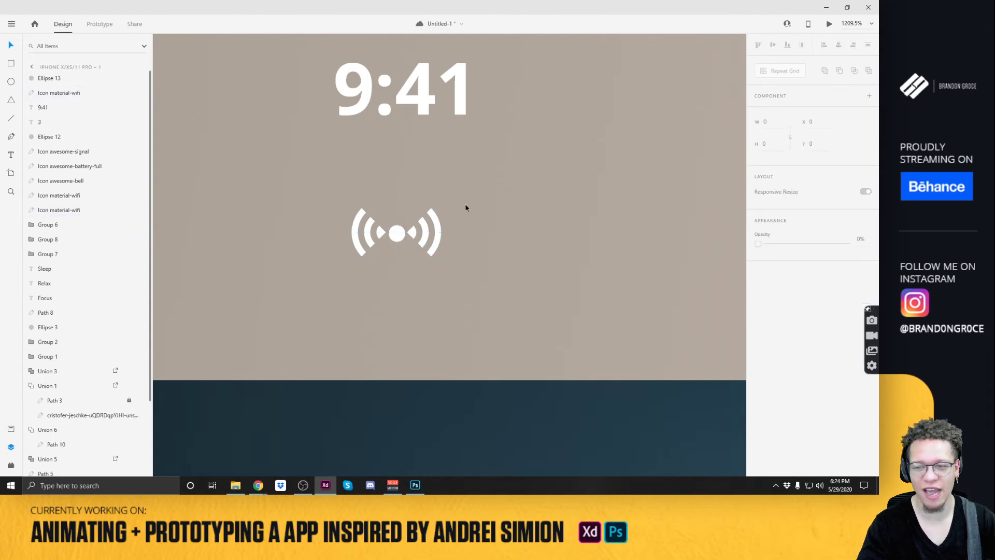
scroll(448, 217, "down", 5)
scroll(448, 217, "down", 1)
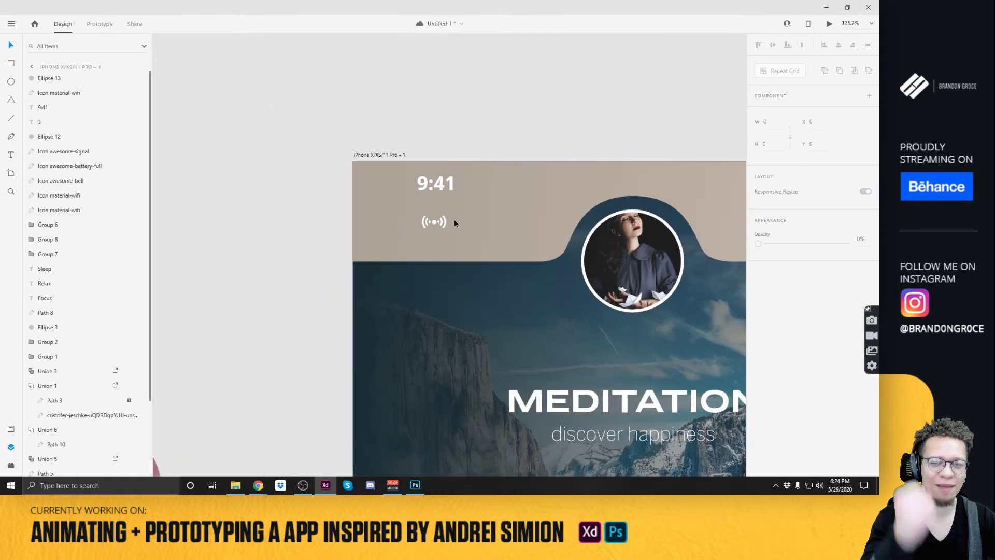
Delete the small circle and move the mirrored Wi-Fi half inward to X 53.32 against the original half.
scroll(434, 223, "up", 5)
left_click(424, 218)
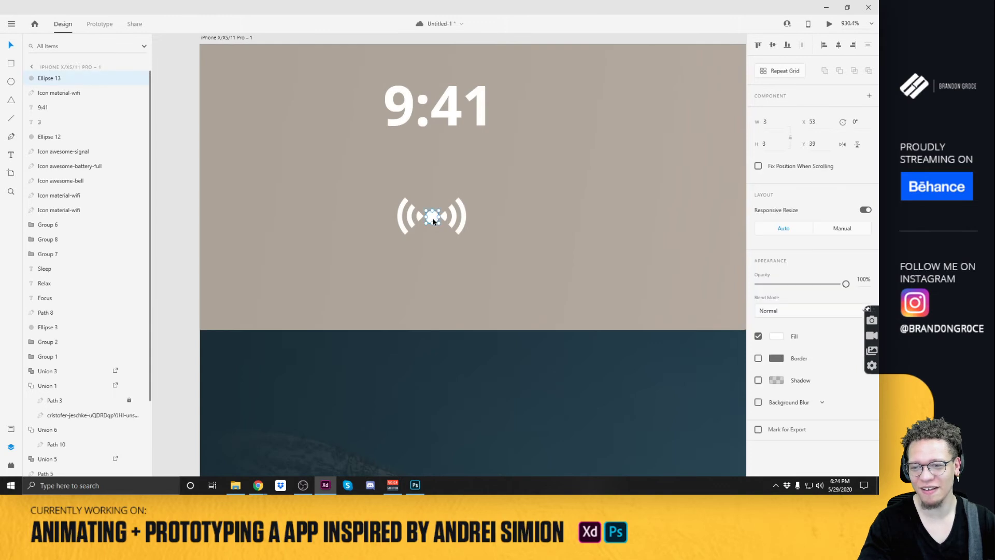
key("Delete")
left_click_drag(442, 220, 428, 222)
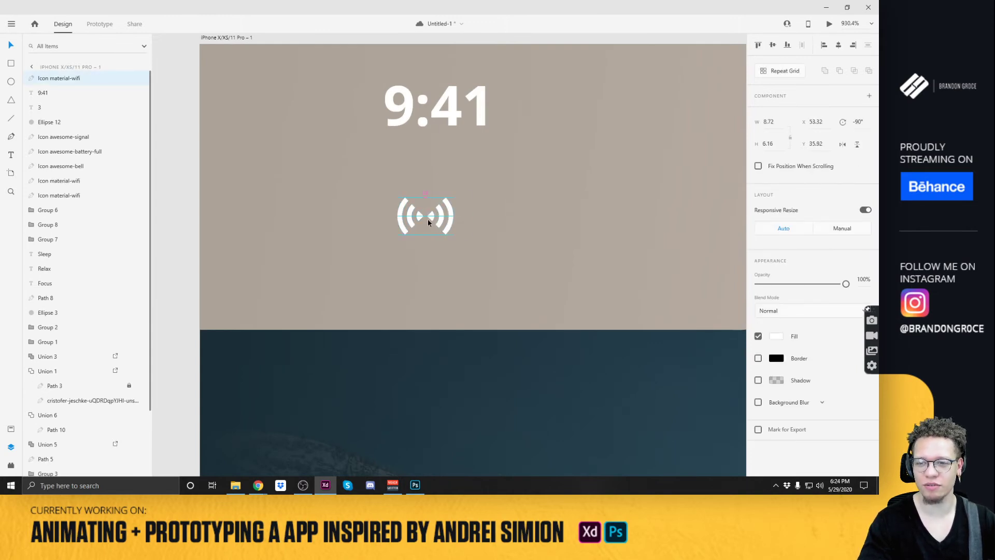
left_click(420, 219)
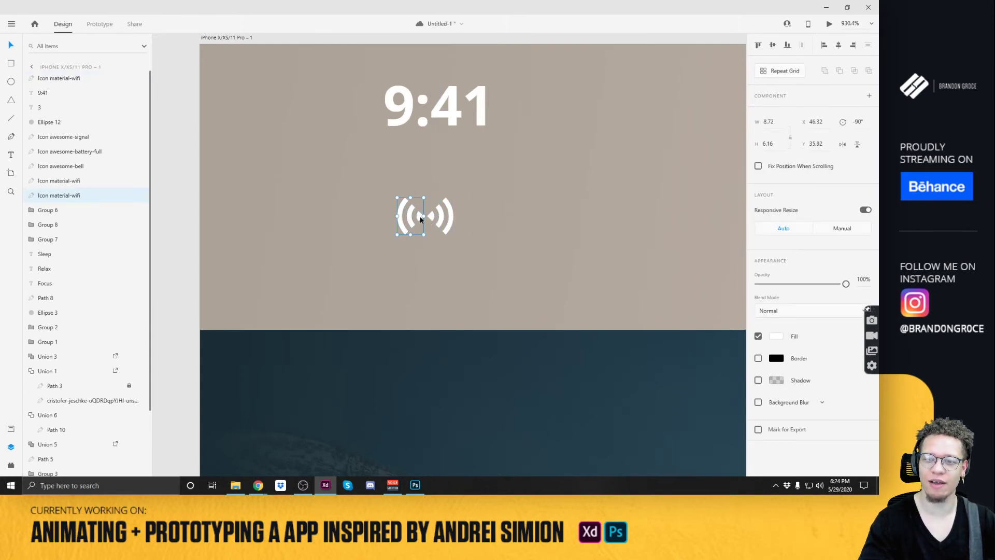
Group the two Wi-Fi halves and shift the group slightly so it lines up beneath the 9:41 text.
left_click(454, 215, "shift")
scroll(492, 218, "down", 5)
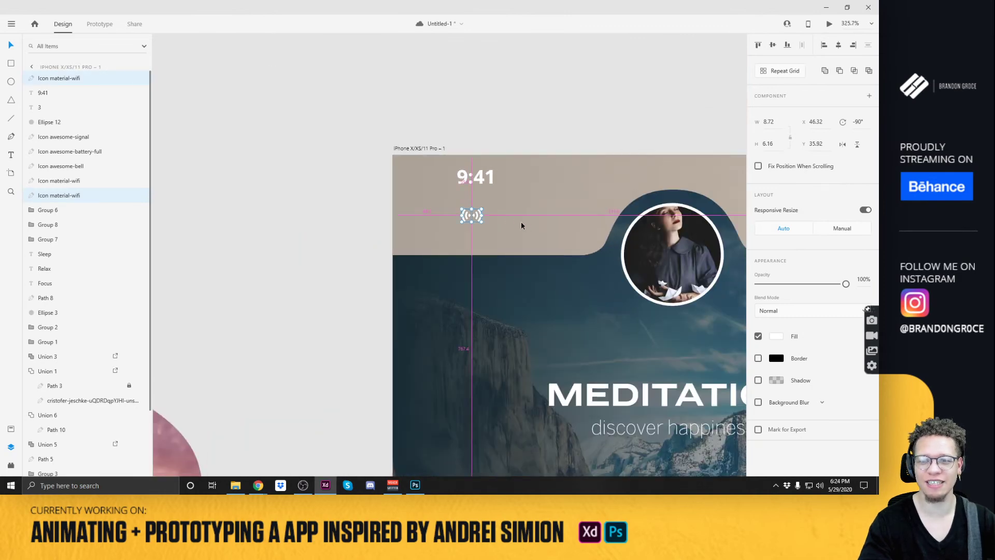
scroll(518, 225, "down", 3)
scroll(537, 225, "up", 5)
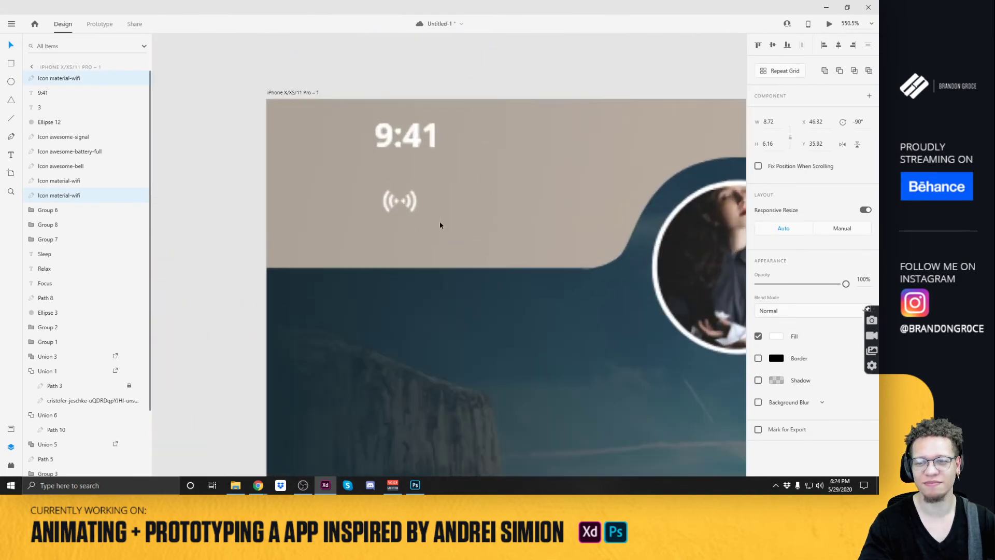
key("ctrl+g")
left_click_drag(411, 199, 404, 201)
Enlarge the grouped signal icon under 9:41 proportionally to about 22 × 14.6.
scroll(497, 135, "down", 5)
left_click(596, 100)
left_click_drag(627, 100, 467, 87)
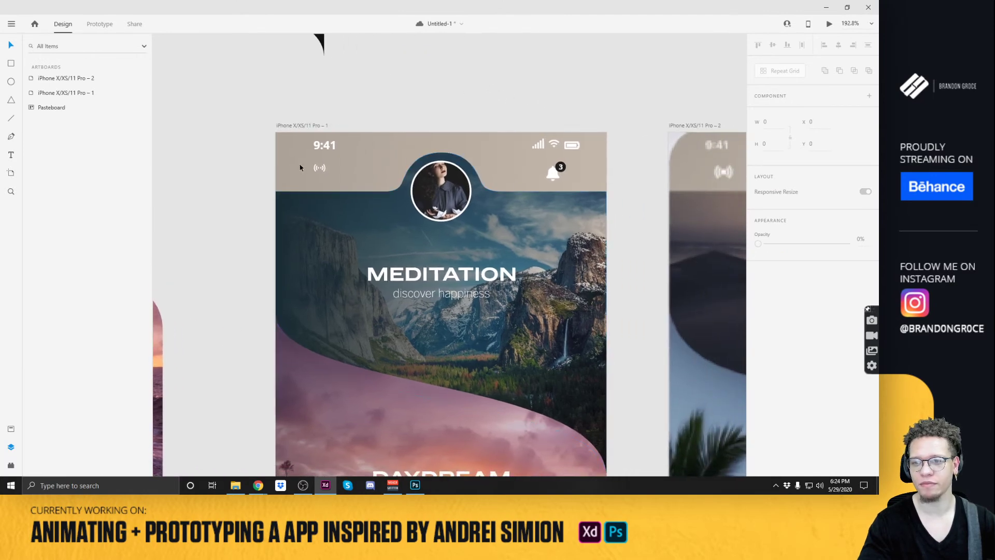
scroll(314, 170, "up", 3)
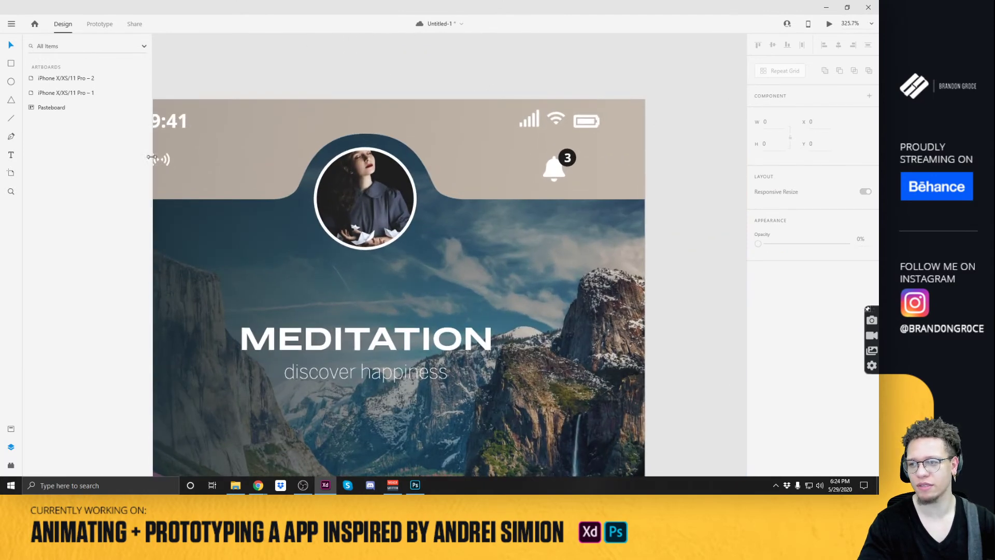
left_click(234, 168)
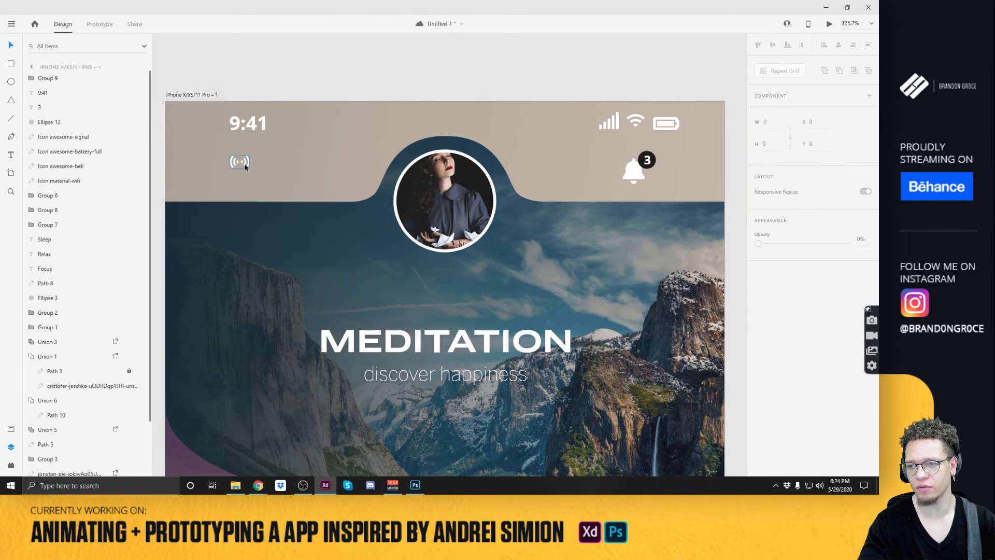
left_click(246, 166)
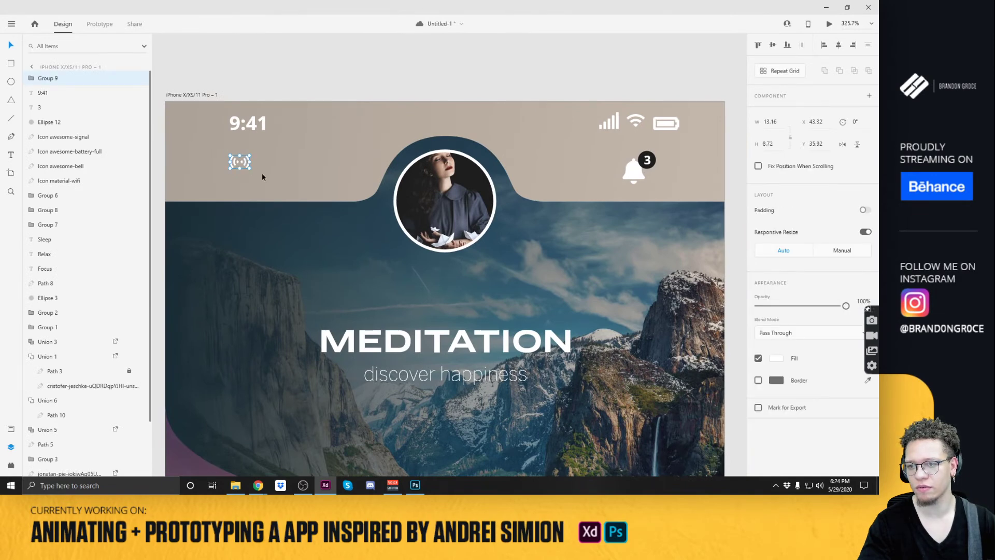
left_click_drag(250, 169, 264, 178)
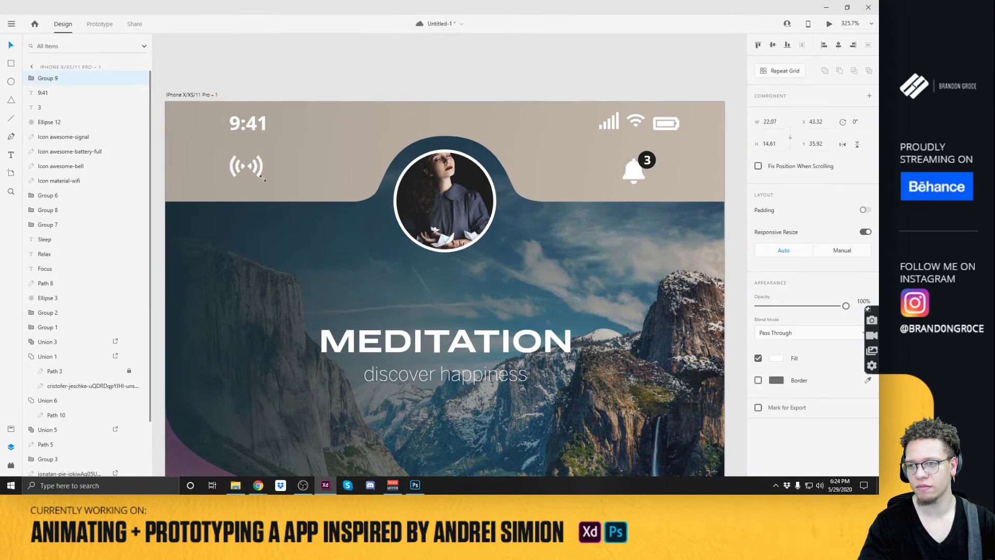
Remove the signal icon group, compare the header with the reference artboard, and restore the group.
key("Delete")
scroll(532, 162, "down", 5)
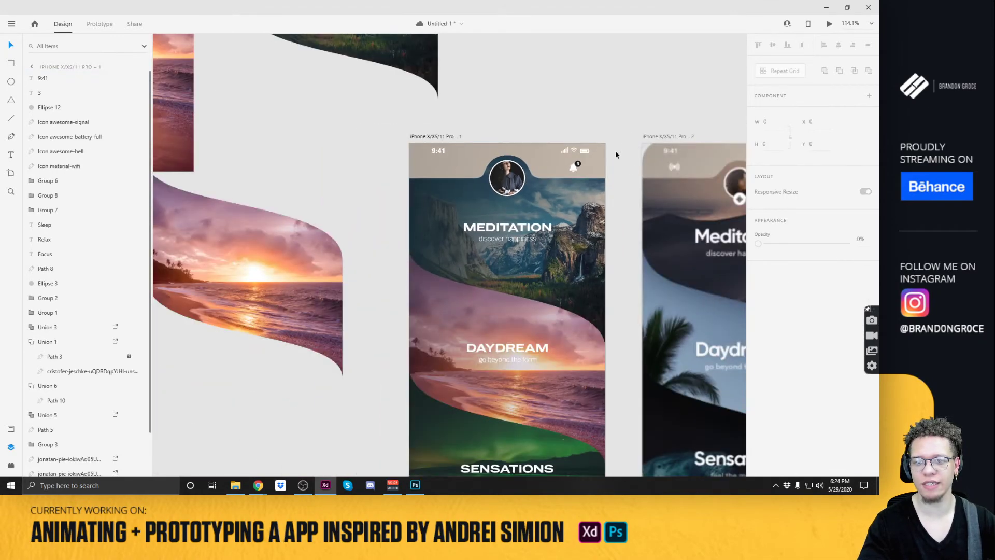
scroll(626, 164, "up", 5)
scroll(627, 165, "up", 1)
scroll(365, 209, "right", 10)
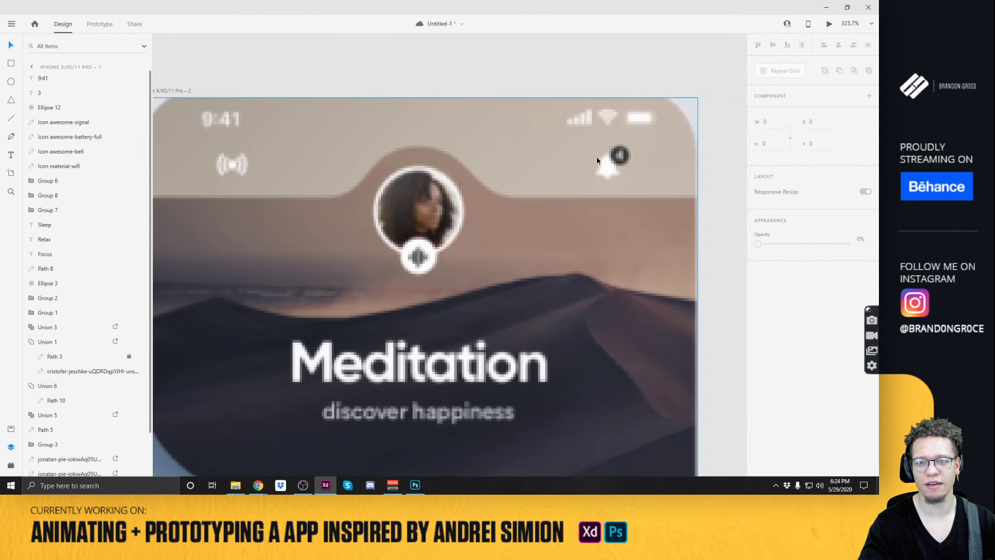
scroll(343, 160, "down", 3)
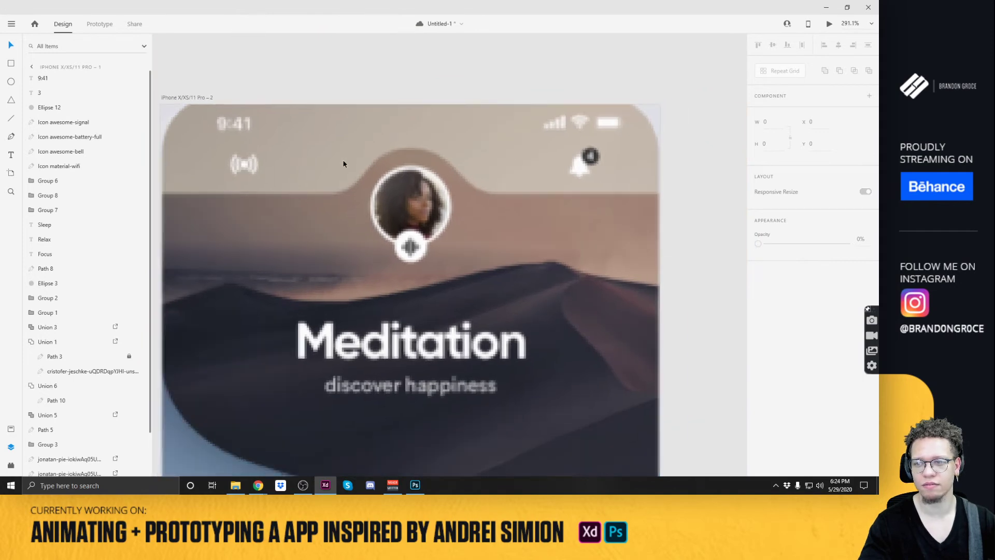
scroll(325, 122, "left", 8)
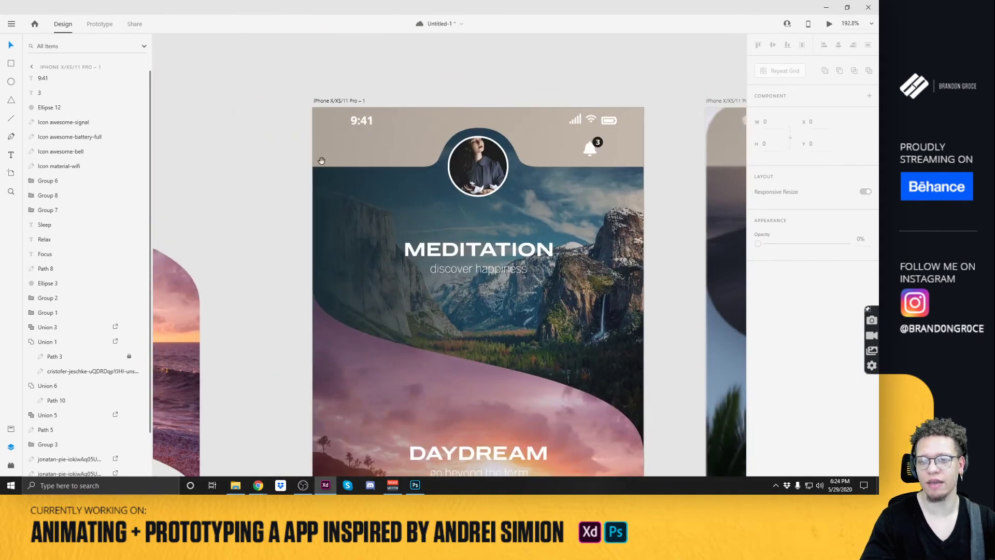
key("ctrl+v")
Draw a 5 × 5 white circle at the centre of the signal icon, inside its group.
scroll(366, 147, "up", 5)
left_click(381, 158)
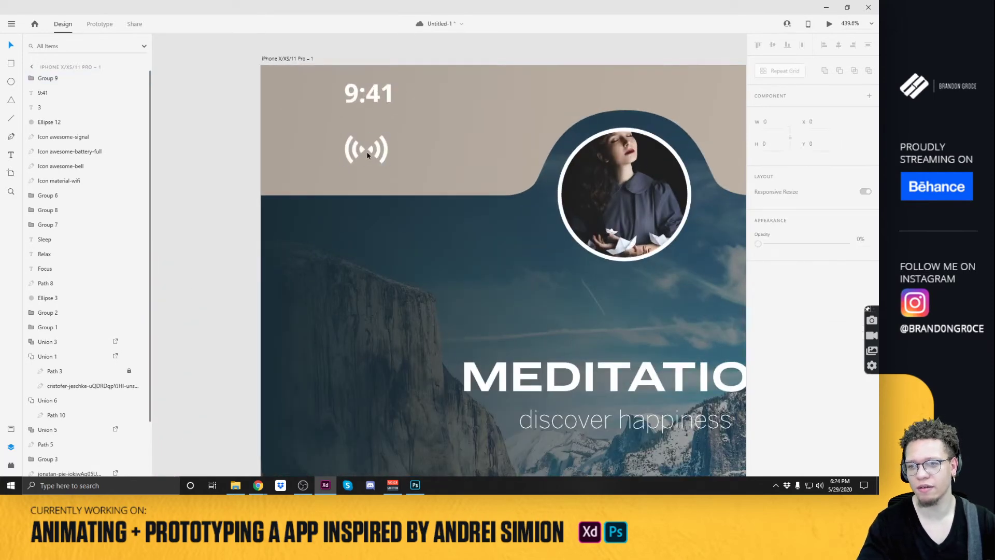
scroll(381, 155, "up", 6)
double_click(379, 148)
mouse_move(378, 147)
left_mouse_down()
mouse_move(359, 148)
mouse_move(374, 159)
mouse_move(363, 146)
left_mouse_up()
key("ctrl+z")
key("e")
key("v")
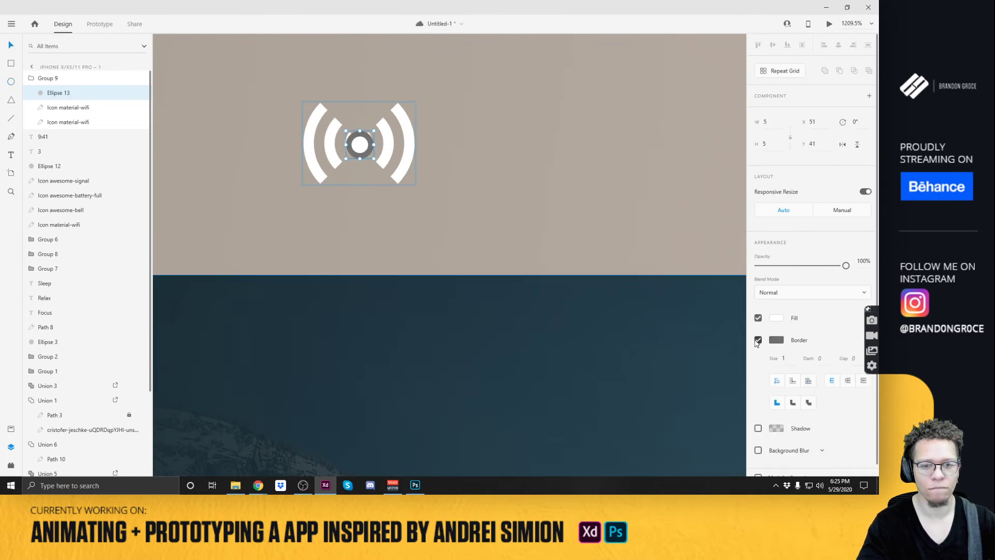
Remove the centre circle's border and delete the leftover wedge anchor points of both Wi-Fi halves behind it.
left_click(758, 340)
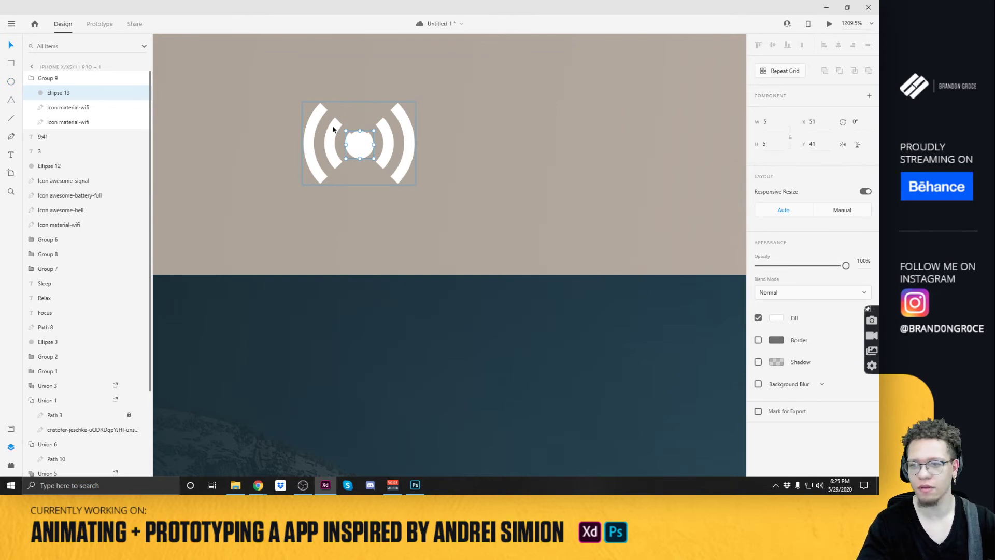
left_click_drag(356, 145, 359, 147)
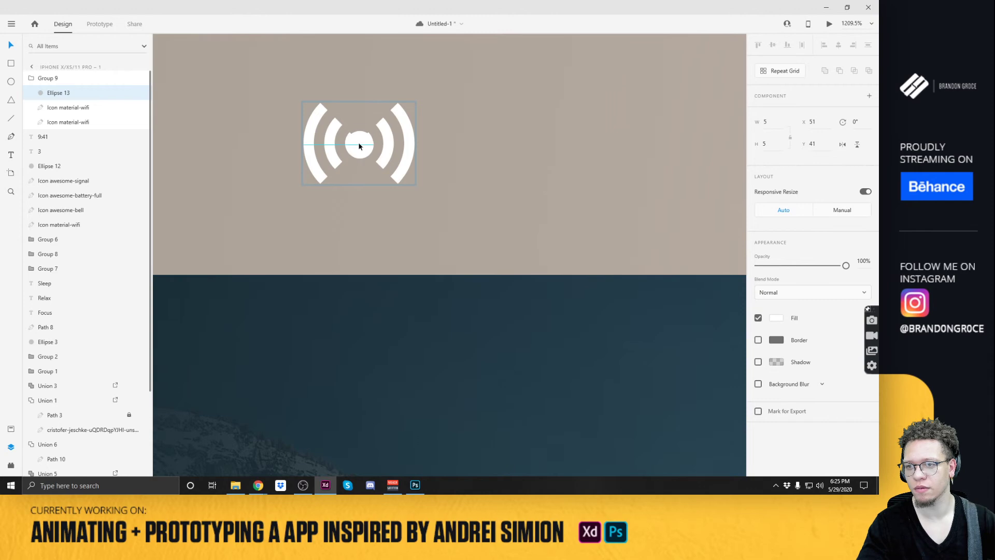
scroll(360, 144, "up", 5)
left_click(450, 110)
double_click(426, 116)
left_click(383, 117)
key("Delete")
key("Delete")
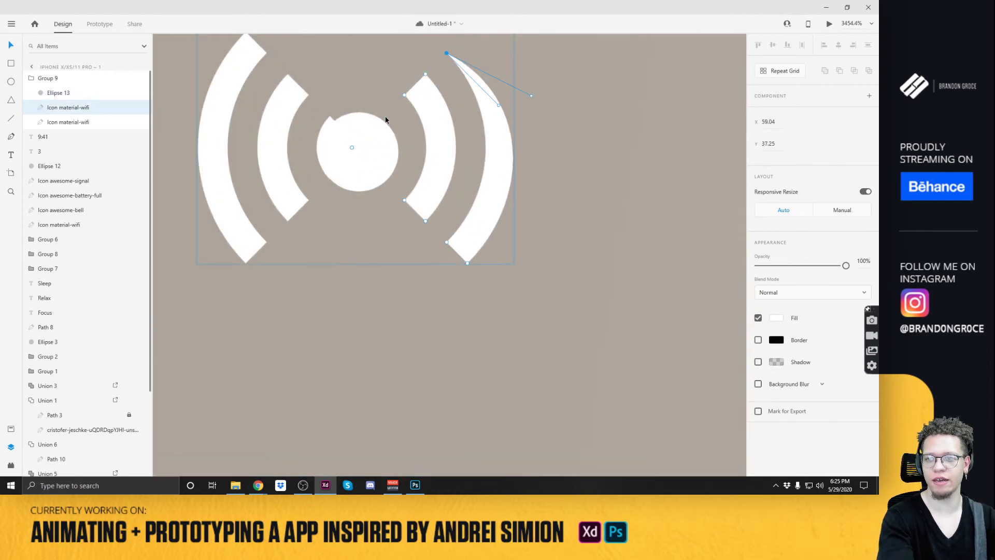
key("ctrl+z")
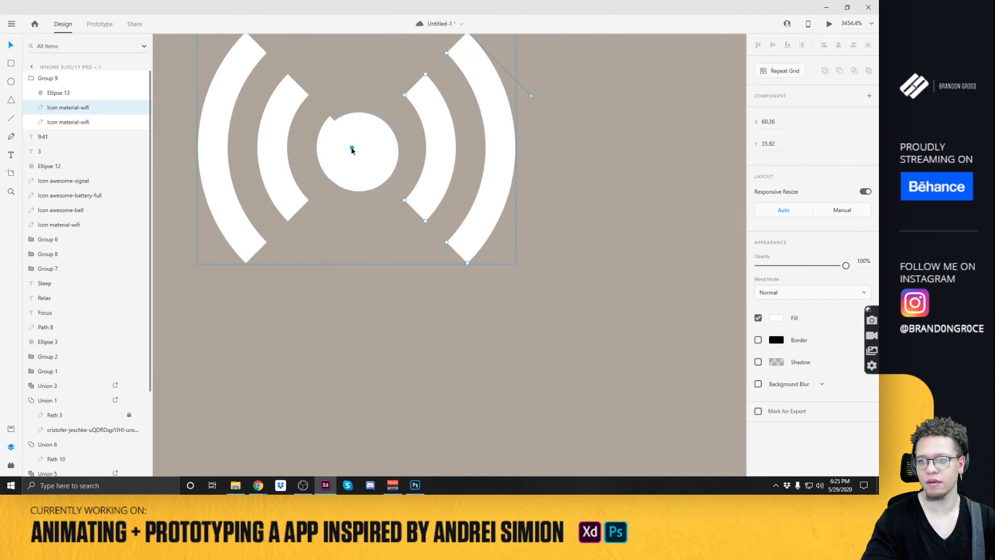
double_click(330, 120)
left_click(361, 149)
left_click_drag(361, 149, 329, 179)
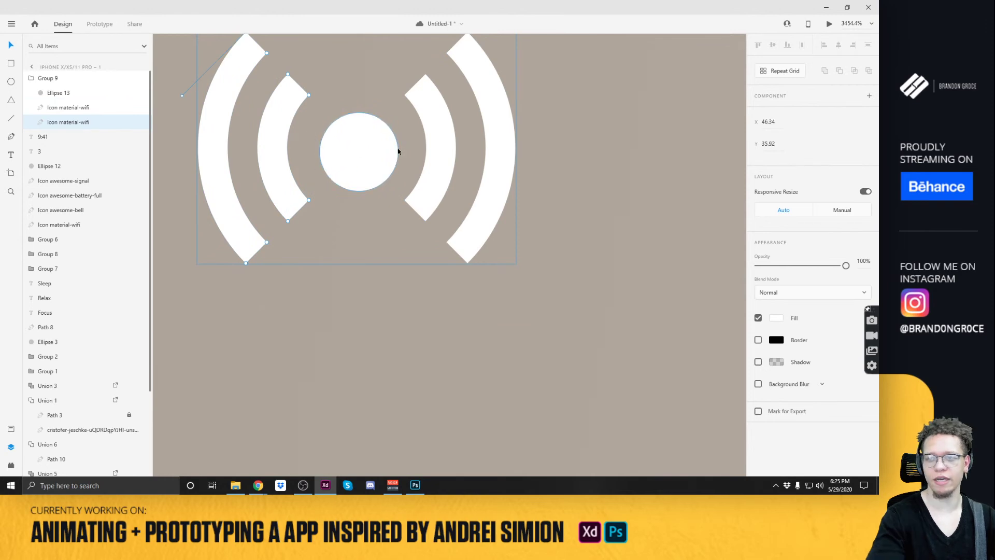
Move the whole signal icon group up and slightly right under the 9:41 text, to X 45.32, Y 31.92.
left_click(502, 129)
left_click(491, 124)
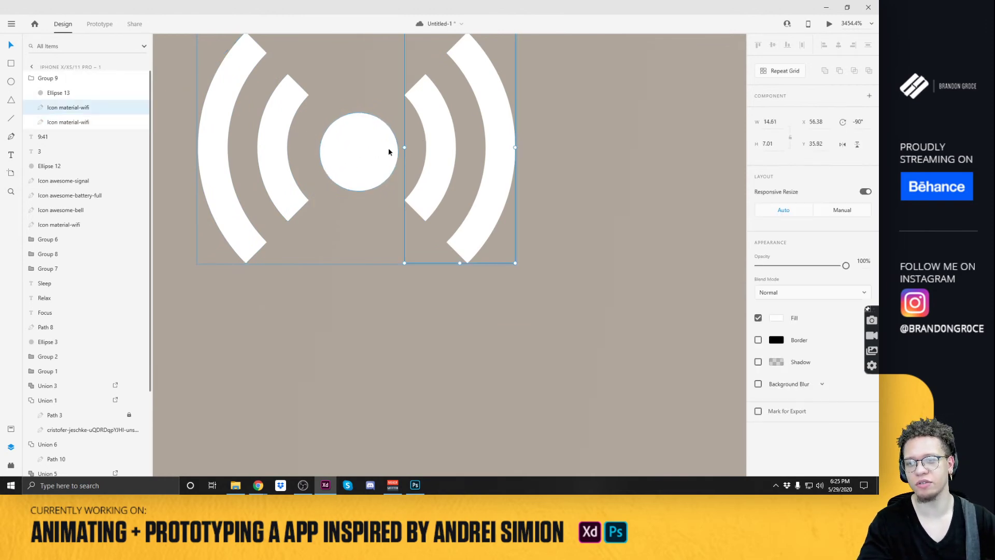
left_click_drag(383, 155, 432, 248)
key("Escape")
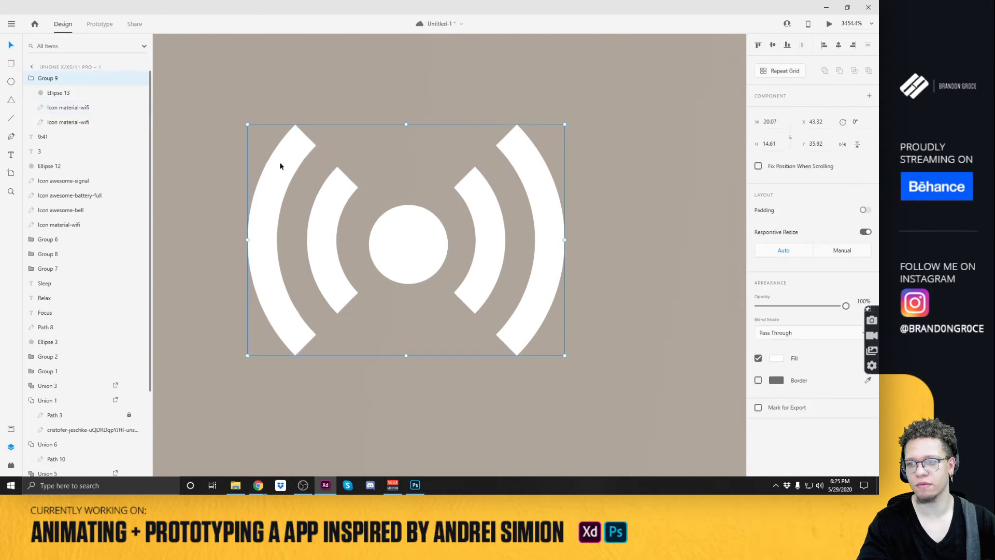
left_click(597, 195)
scroll(597, 195, "down", 5)
mouse_move(529, 198)
left_mouse_down()
mouse_move(489, 197)
mouse_move(553, 176)
mouse_move(531, 176)
mouse_move(537, 186)
left_mouse_up()
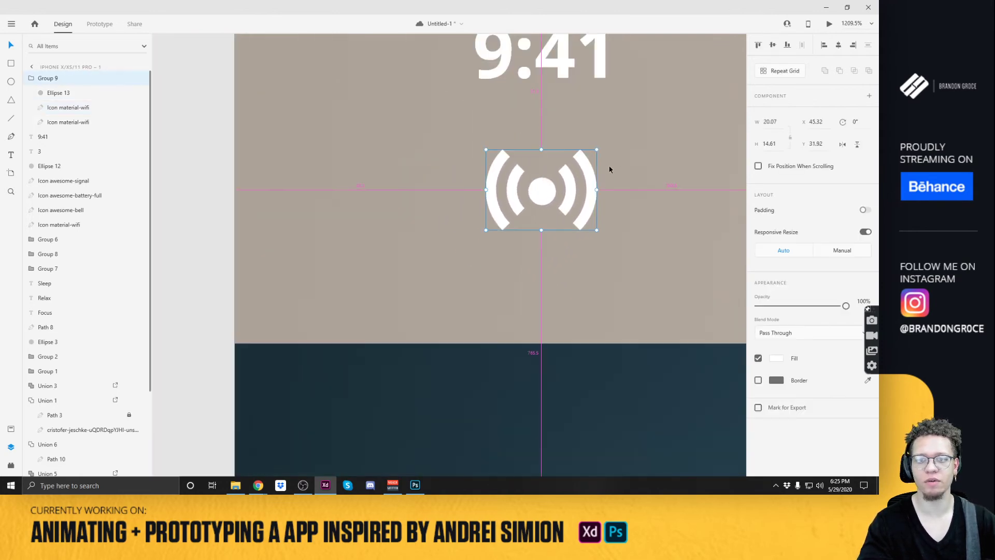
Inspect the signal icon's placement against the other icons across the header.
scroll(611, 163, "down", 3)
left_click_drag(659, 195, 383, 188)
left_click_drag(527, 198, 318, 173)
scroll(339, 171, "down", 1)
scroll(339, 171, "down", 1)
left_click_drag(239, 159, 650, 151)
scroll(626, 179, "up", 3)
key("ctrl+z")
key("ctrl+z")
scroll(388, 163, "down", 4)
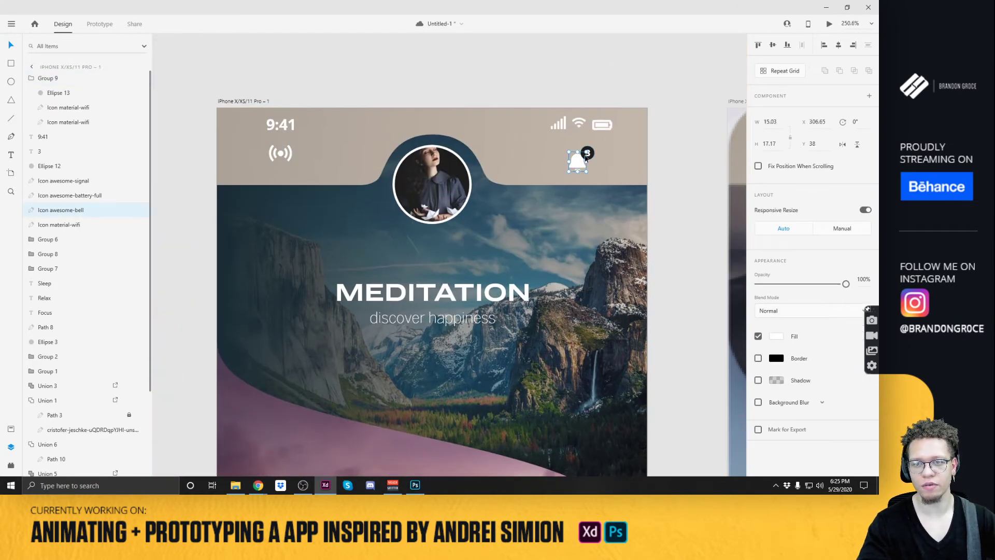
Group the bell icon with its black badge circle and the number 3.
left_click(588, 155)
scroll(590, 163, "up", 4)
left_click(567, 136, "shift")
left_click(583, 134, "shift")
key("ctrl+g")
scroll(560, 161, "right", 3)
scroll(529, 187, "up", 1)
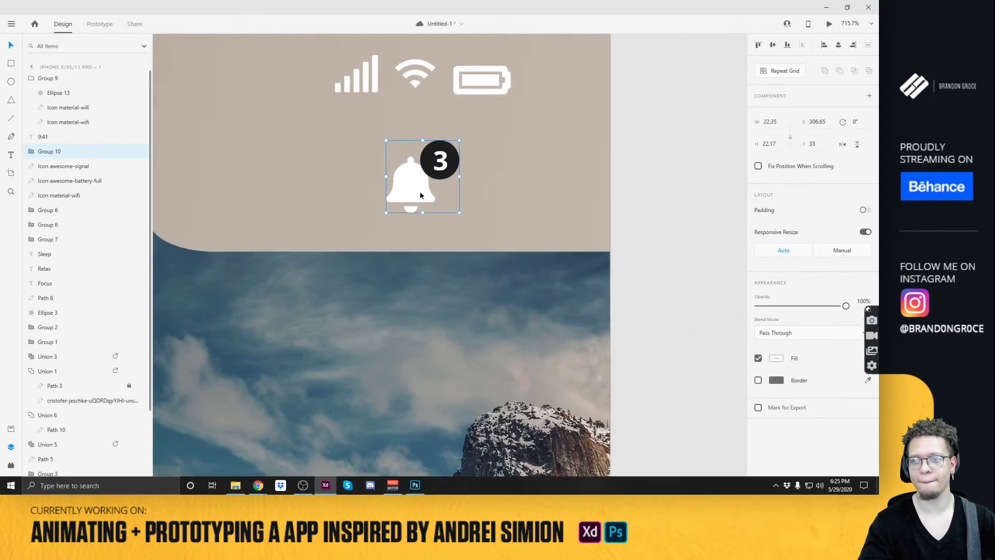
Nudge the signal icon group 1 px to the right, to X 46.32, beneath the 9:41 text.
scroll(399, 186, "down", 3)
scroll(456, 172, "left", 2)
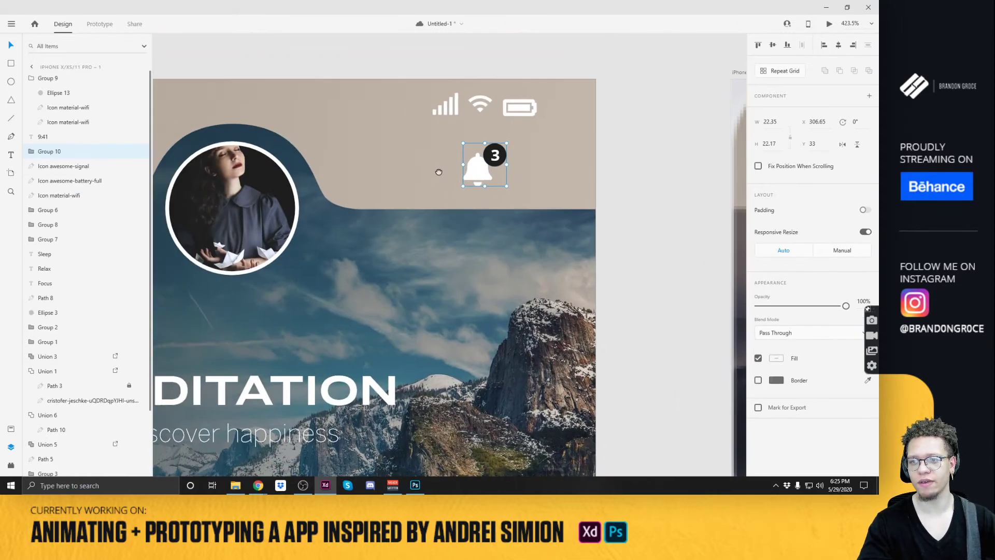
key("alt")
scroll(384, 151, "left", 5)
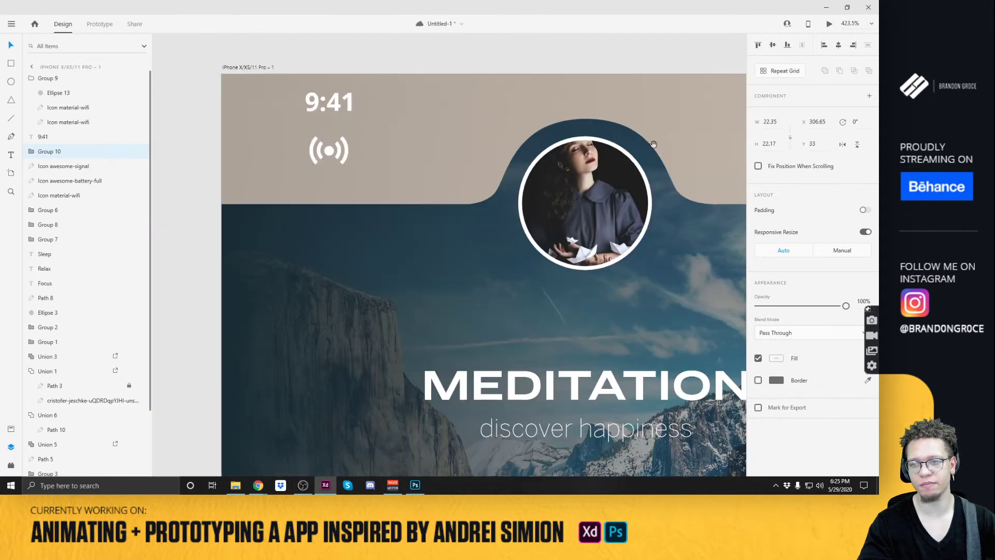
left_click(350, 152)
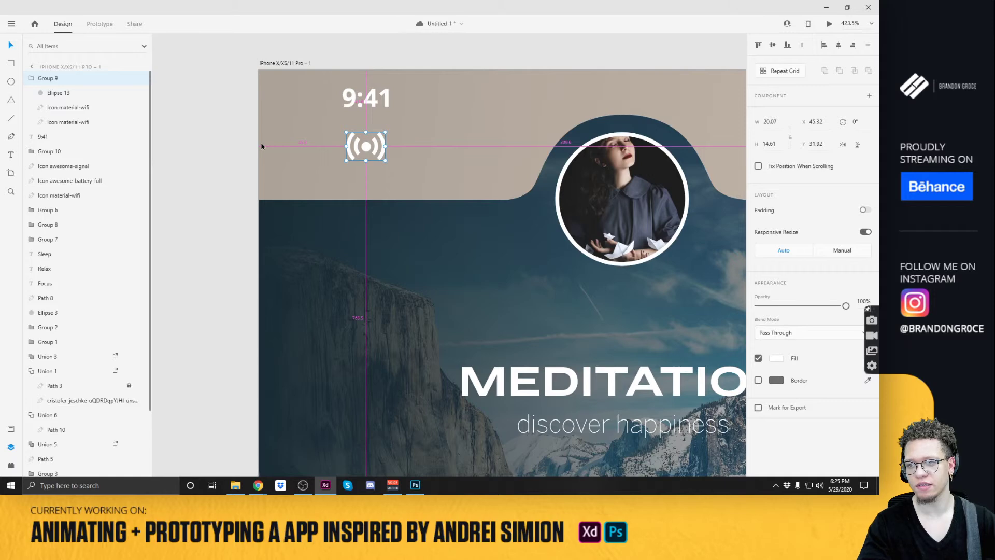
key("Right")
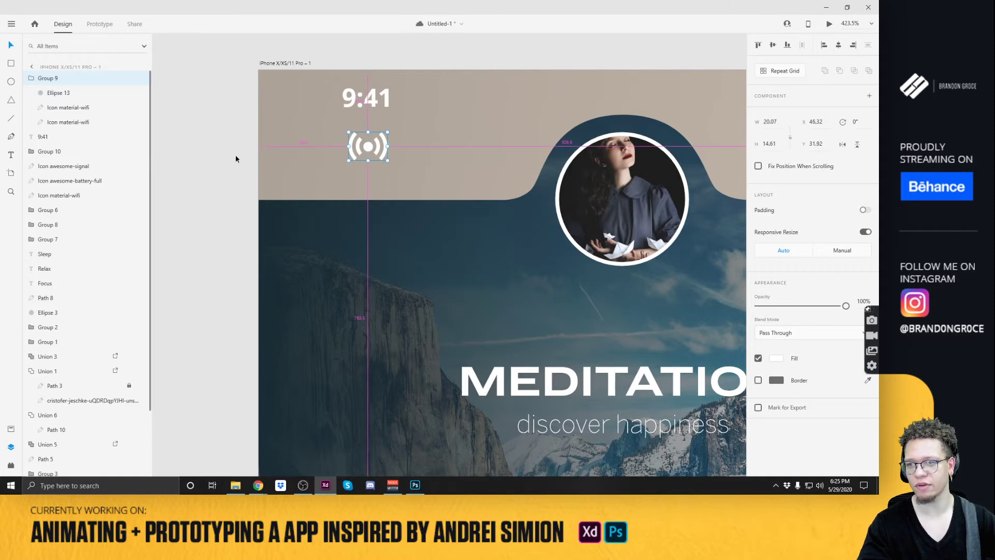
key("Escape")
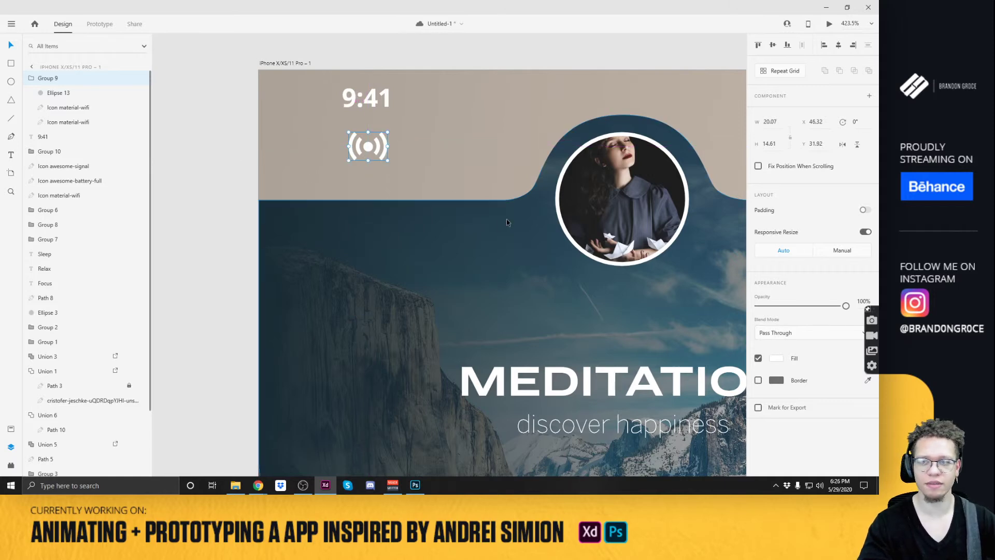
Enlarge the MEDITATION title proportionally to about 213 wide, keeping it centred on the artboard.
scroll(338, 200, "down", 3)
scroll(468, 82, "down", 4)
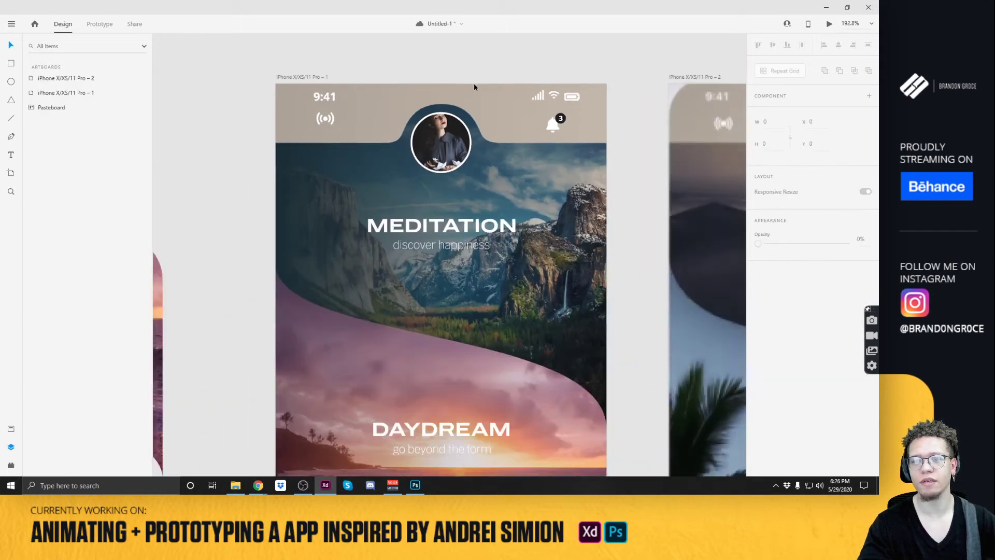
left_click_drag(589, 233, 536, 162)
scroll(535, 161, "down", 4)
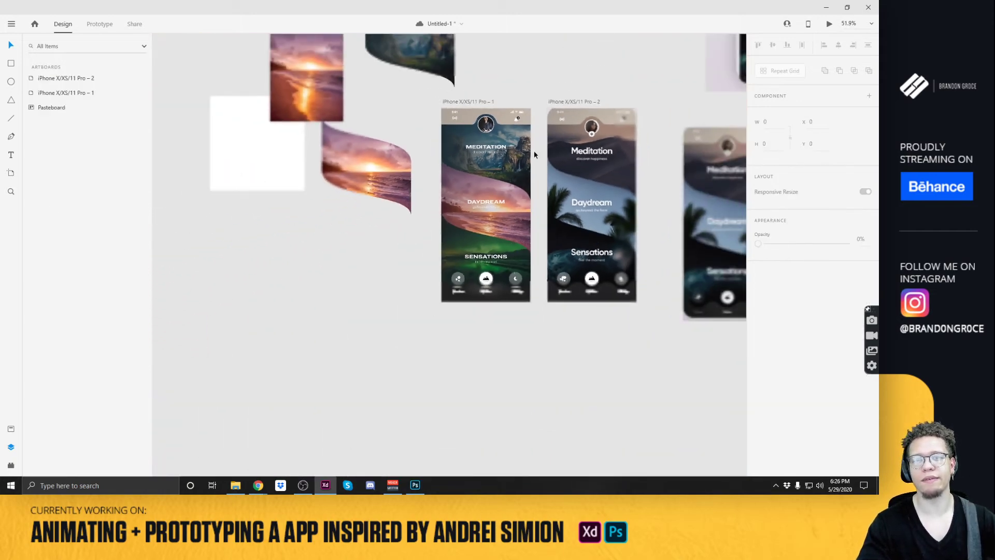
scroll(489, 151, "up", 4)
left_click(488, 141)
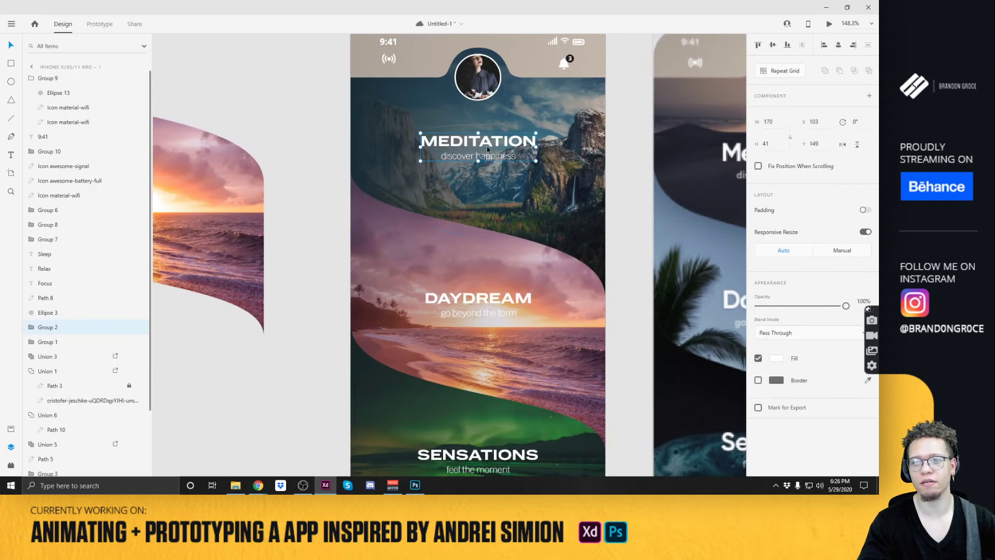
double_click(490, 144)
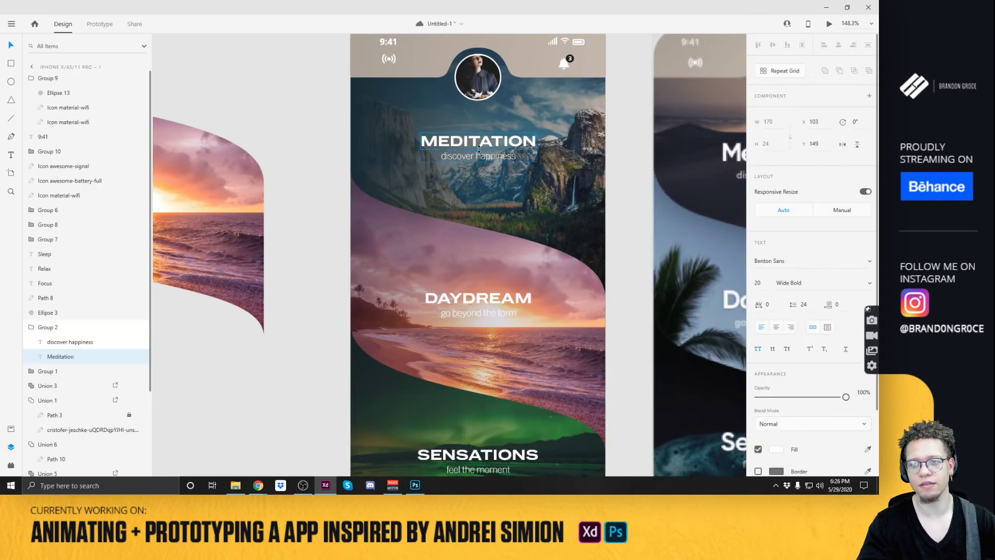
left_click_drag(479, 149, 478, 154)
Move the "discover happiness" subtitle down 4 px to Y 179, away from the MEDITATION title.
left_click(479, 156)
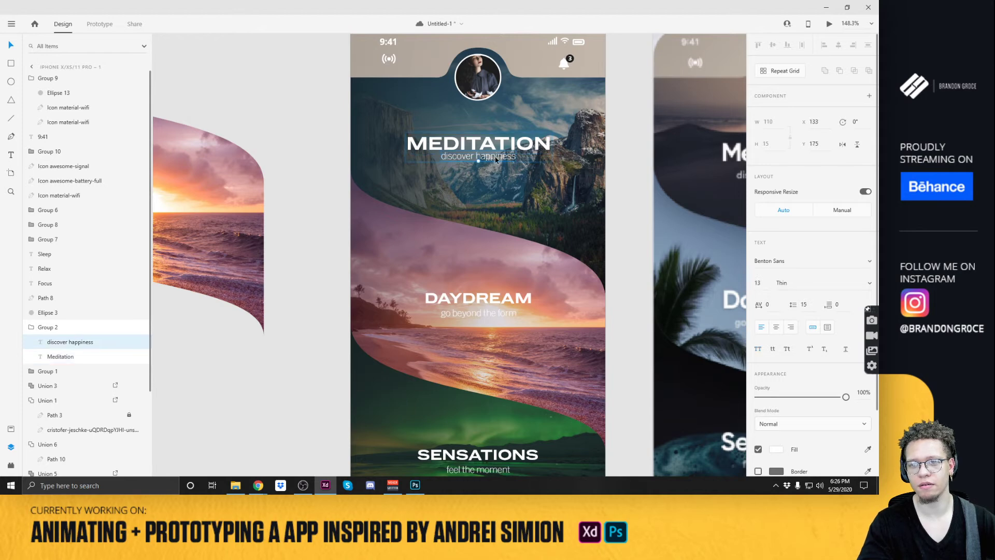
key("Down")
key("Down")
key("Down")
key("Down")
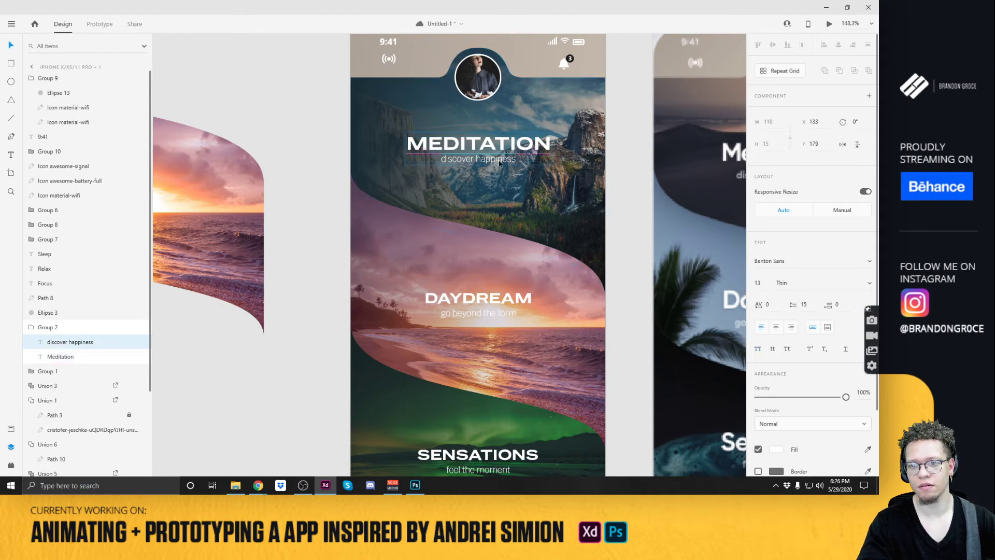
Compare the section titles and subtitles with those on the reference artboard.
scroll(596, 200, "down", 5)
left_click(621, 194)
scroll(607, 155, "right", 3)
scroll(606, 155, "down", 2)
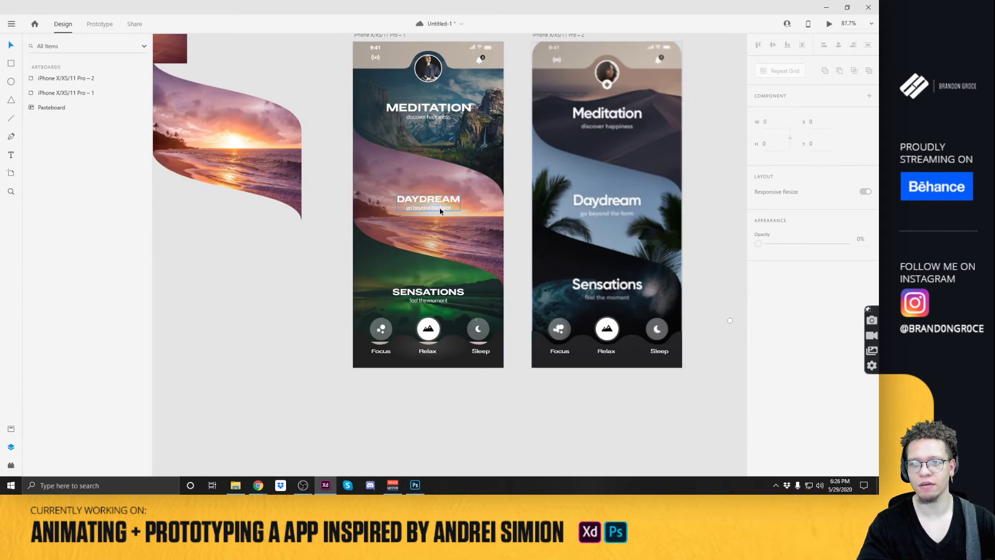
scroll(439, 207, "up", 5)
scroll(439, 208, "down", 3)
scroll(434, 191, "up", 3)
scroll(437, 191, "down", 4)
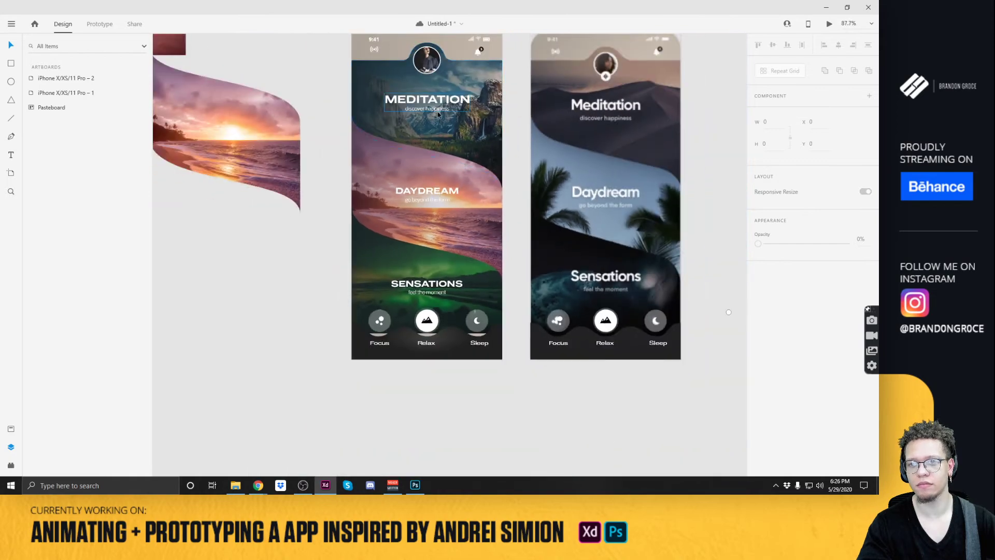
scroll(437, 111, "up", 2)
left_click(437, 110)
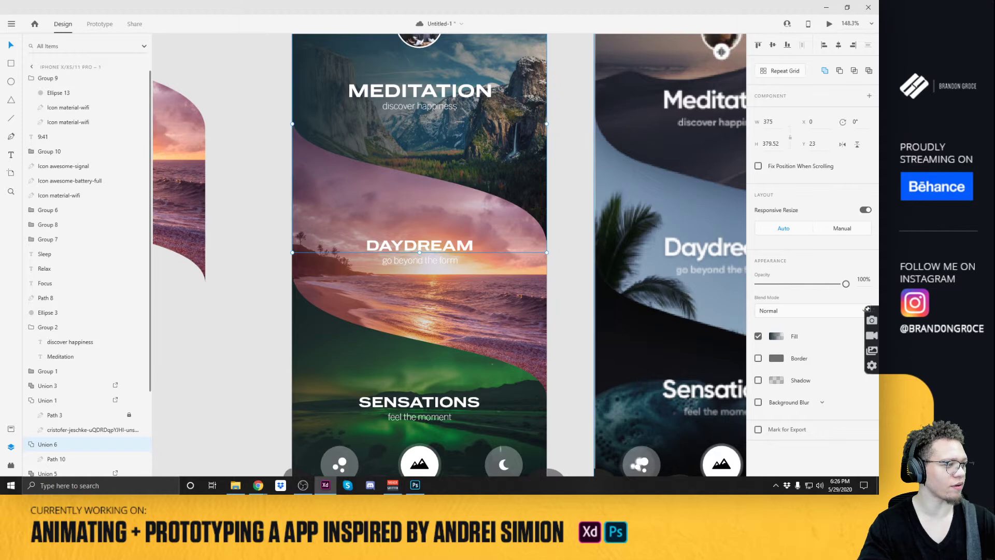
left_click(579, 122)
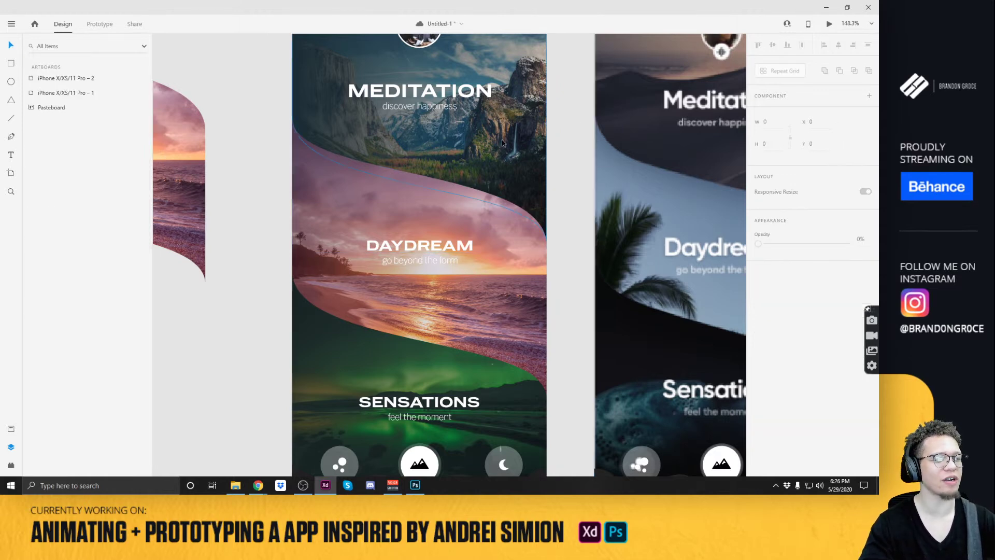
scroll(433, 110, "down", 3)
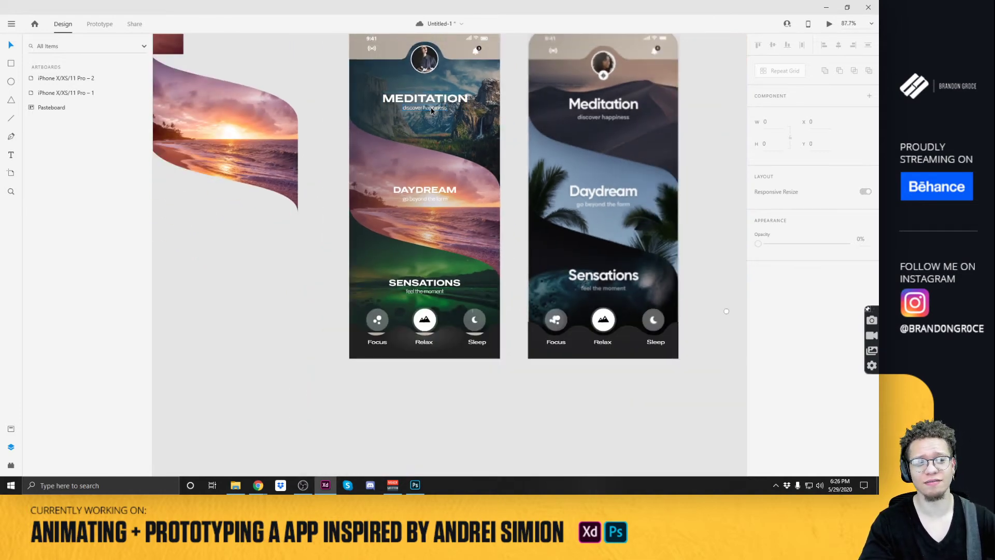
Enlarge the "discover happiness" subtitle to font size 16.
double_click(431, 111)
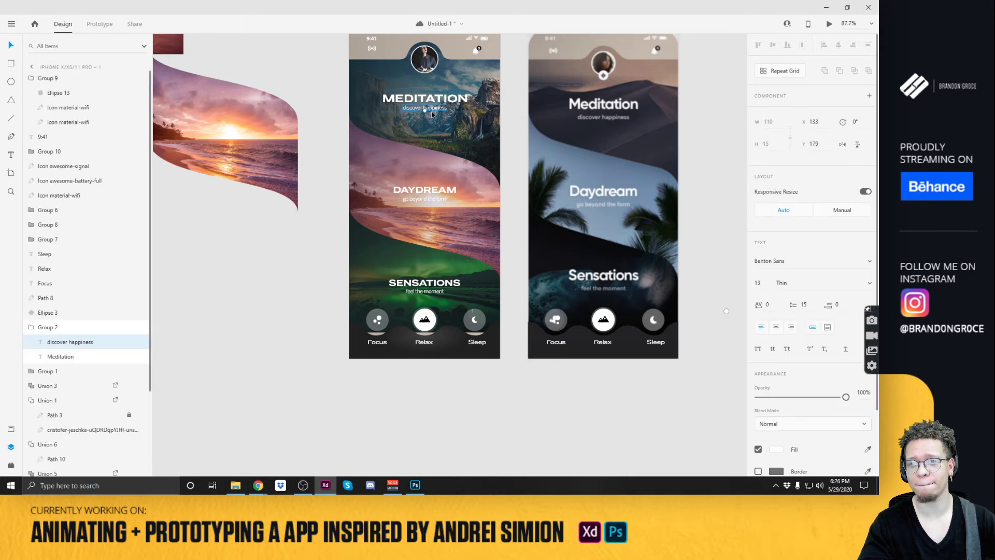
left_click_drag(425, 113, 422, 118)
scroll(422, 118, "up", 5)
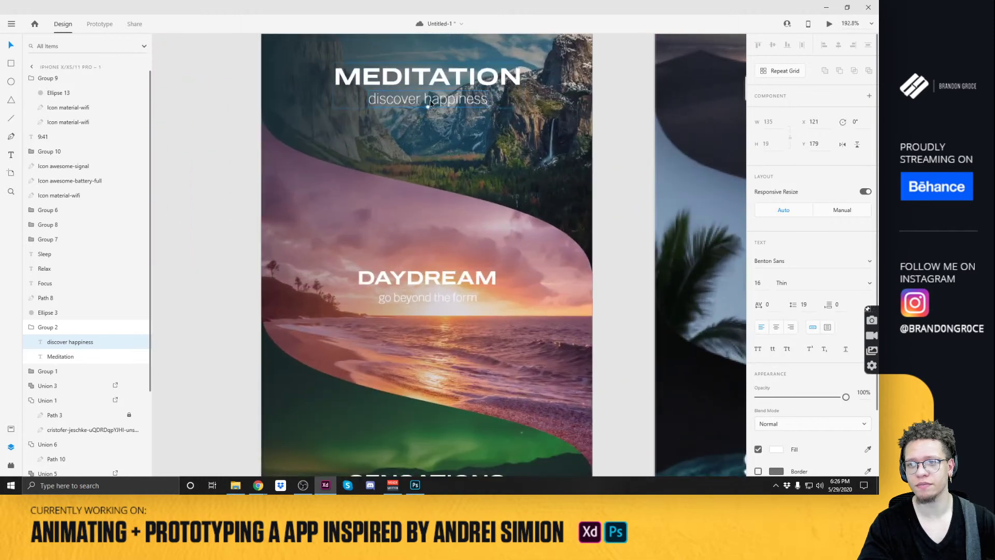
Change the "discover happiness" subtitle's font to Open Sans in the Light weight.
left_click(497, 118)
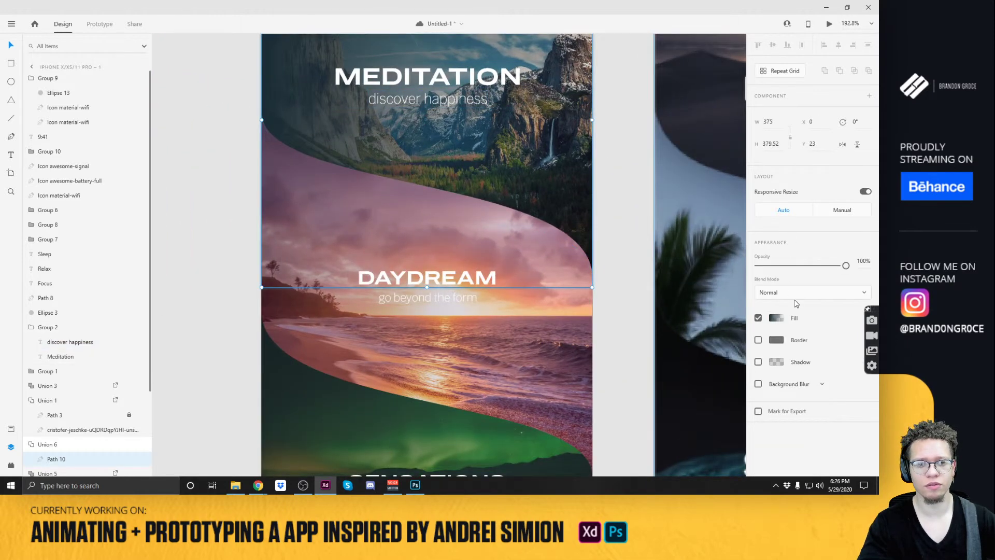
left_click(440, 101)
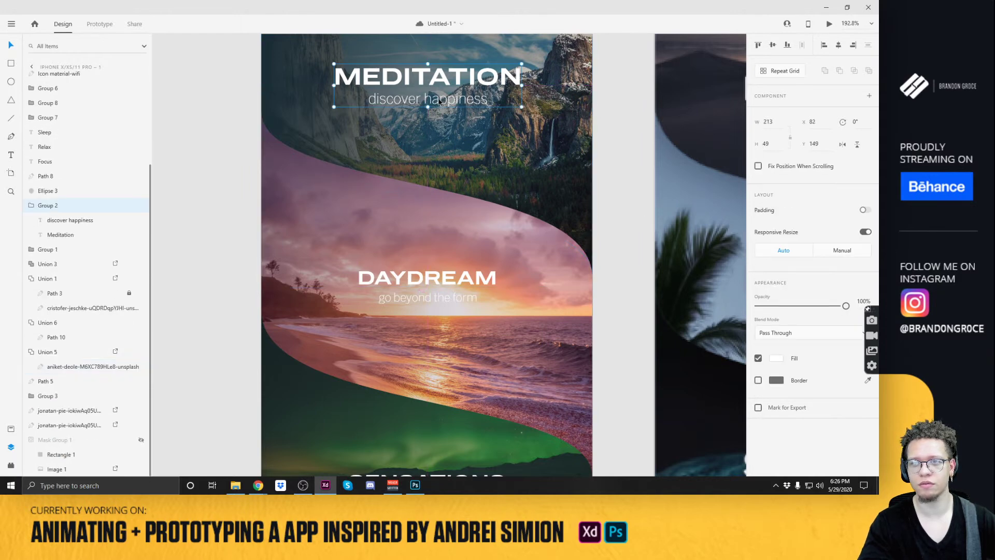
double_click(419, 100)
left_click(420, 100)
left_click(399, 100)
double_click(390, 101)
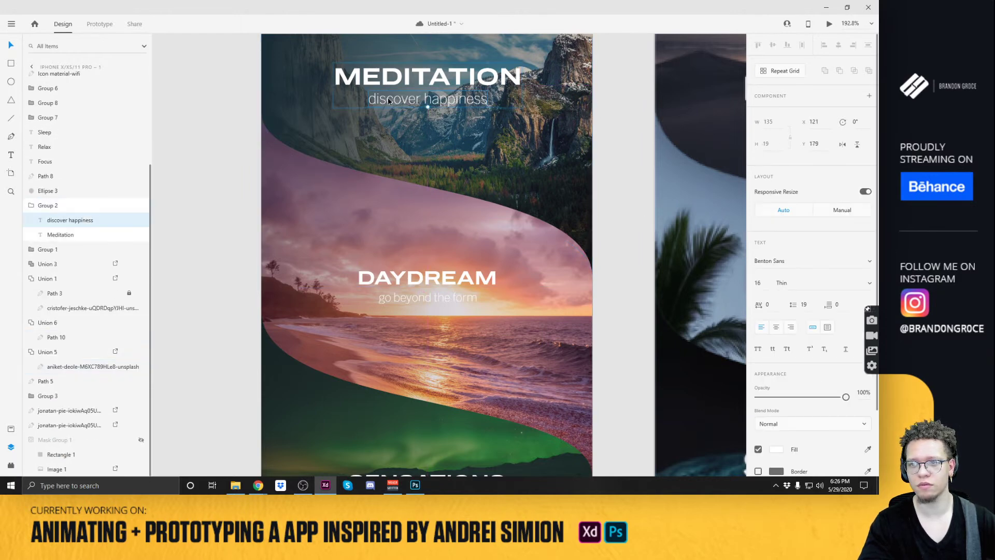
left_click(870, 261)
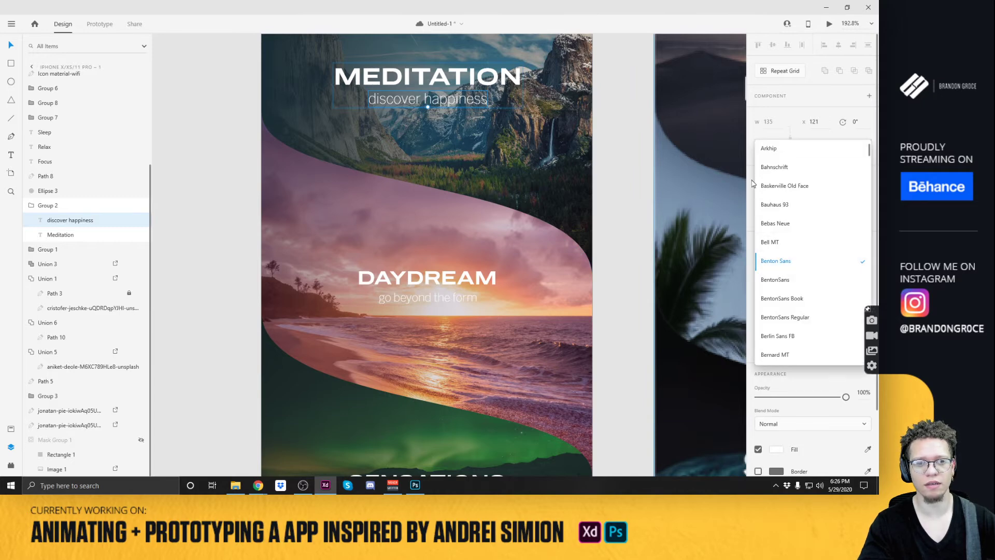
left_click(794, 262)
type("Open Sans")
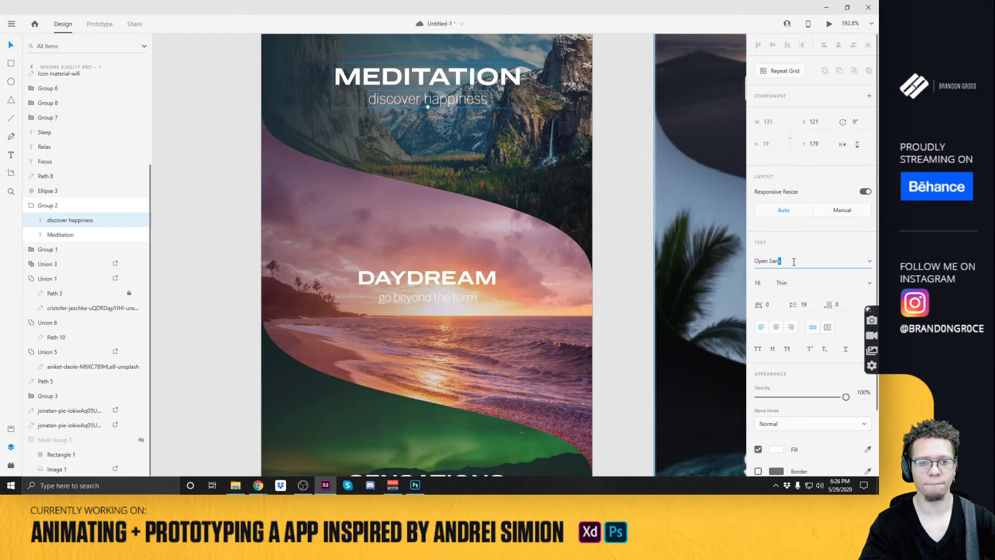
key("Return")
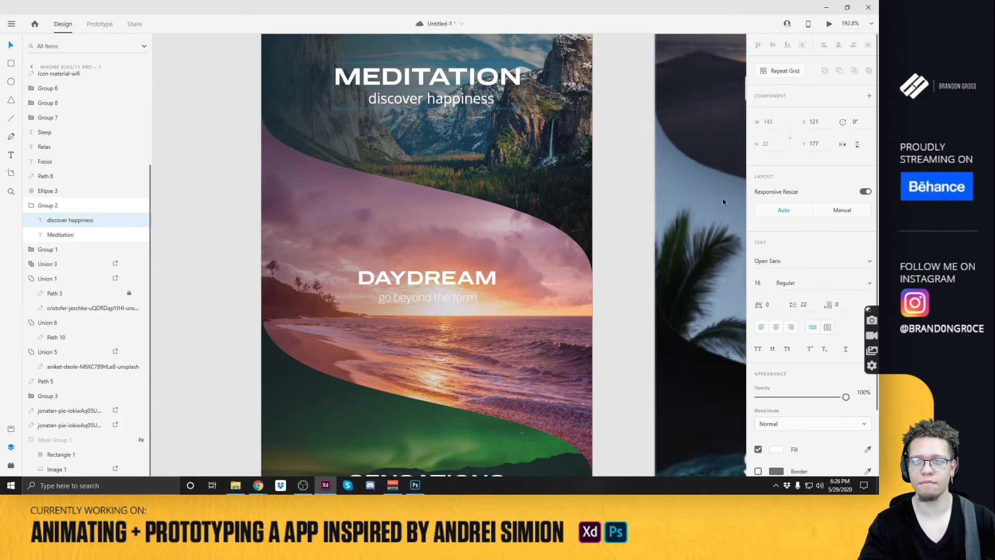
left_click(871, 283)
left_click(805, 214)
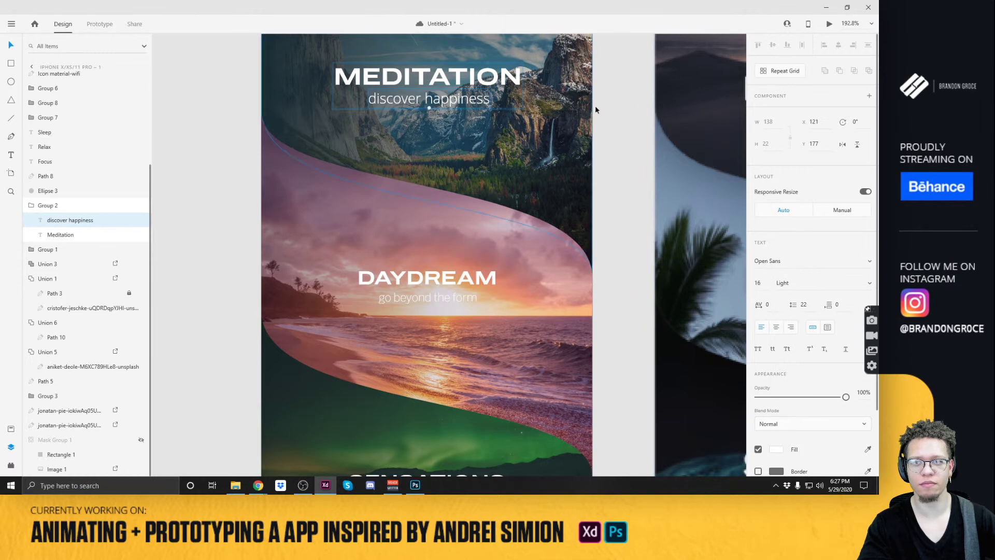
Duplicate the MEDITATION heading with its "discover happiness" subtitle down into the sunset section above the existing DAYDREAM heading.
left_click(613, 104)
left_click_drag(613, 104, 578, 147)
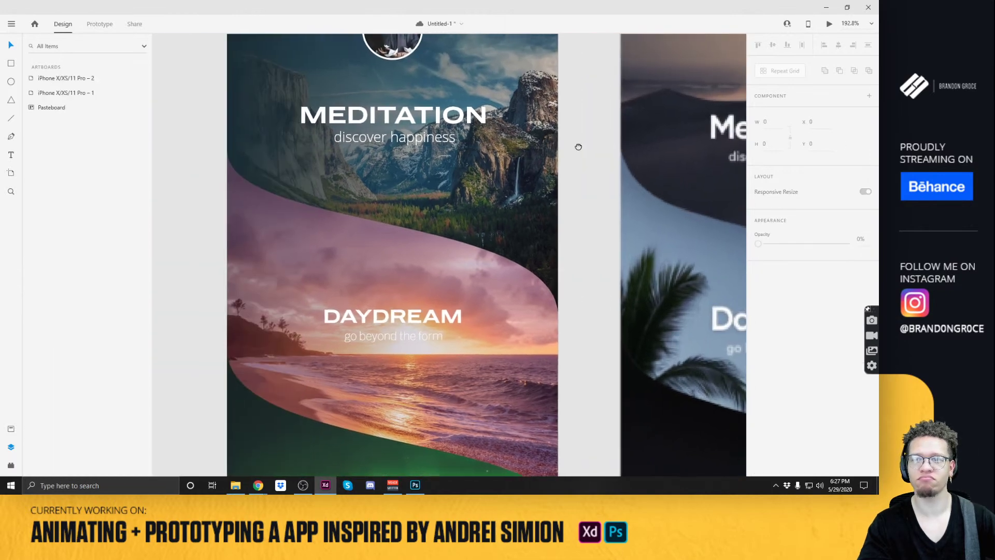
scroll(515, 164, "down", 5)
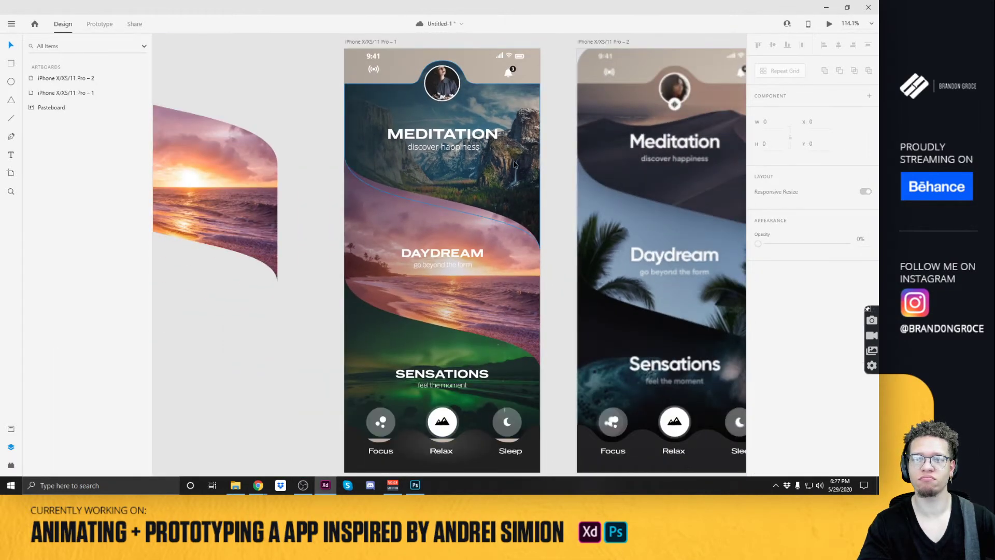
scroll(521, 202, "down", 3)
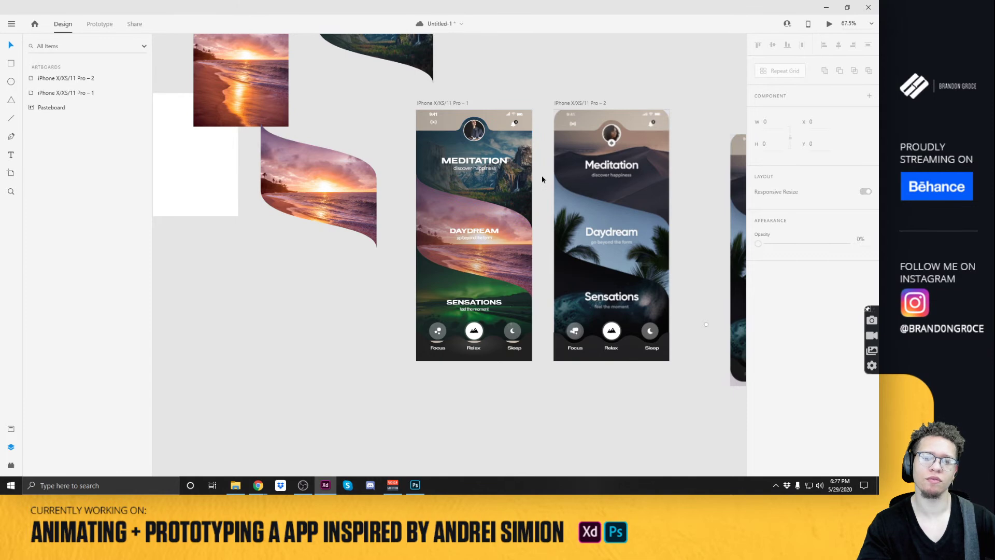
scroll(535, 185, "up", 2)
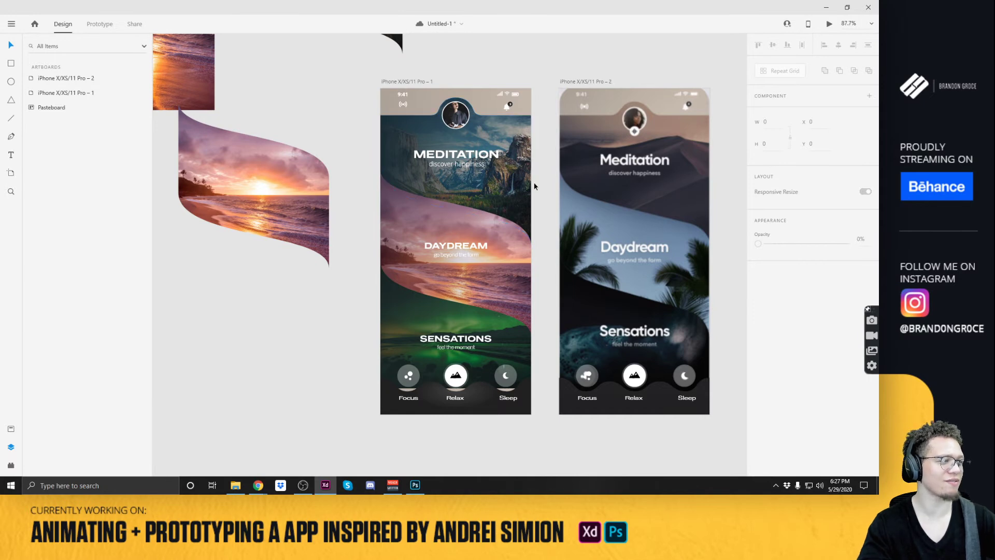
scroll(536, 184, "up", 2)
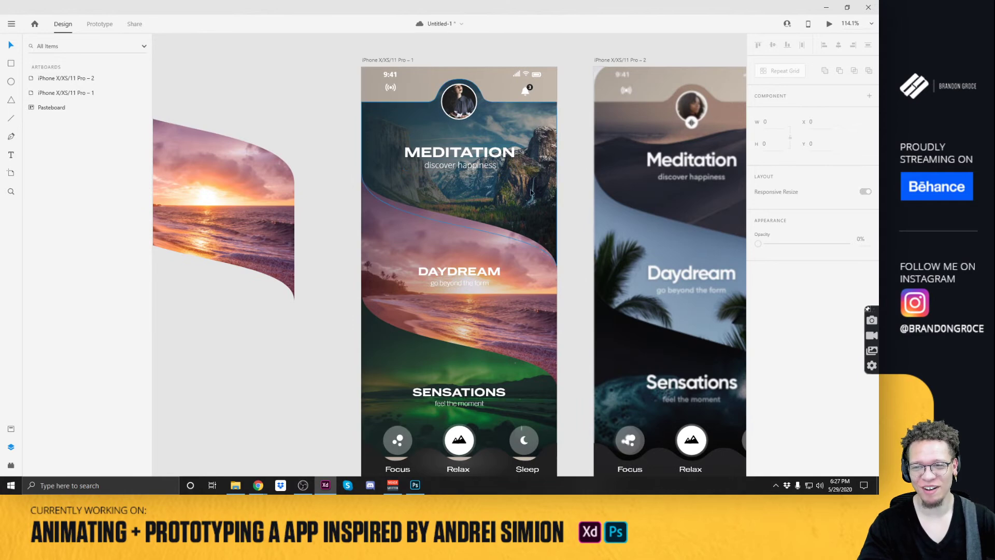
left_click(471, 162)
left_click_drag(471, 163, 465, 248)
Replace the copied heading's title text with "DAYDREAM".
double_click(464, 241)
double_click(465, 240)
type("DAYDARE")
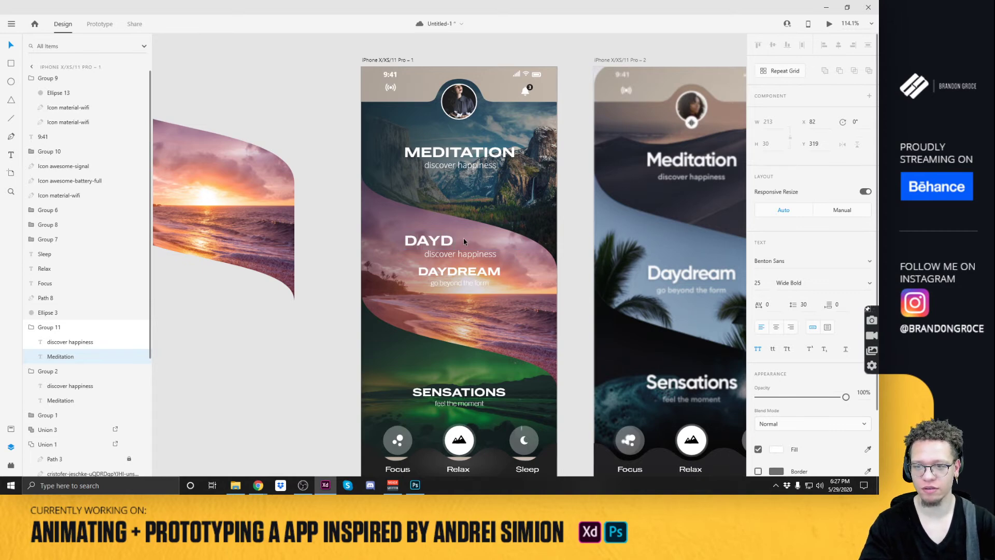
key("BackSpace")
key("BackSpace")
type("REAM")
key("Escape")
Replace the copied subtitle's text with "go beyond the form", copied from the old DAYDREAM heading.
left_click(470, 254)
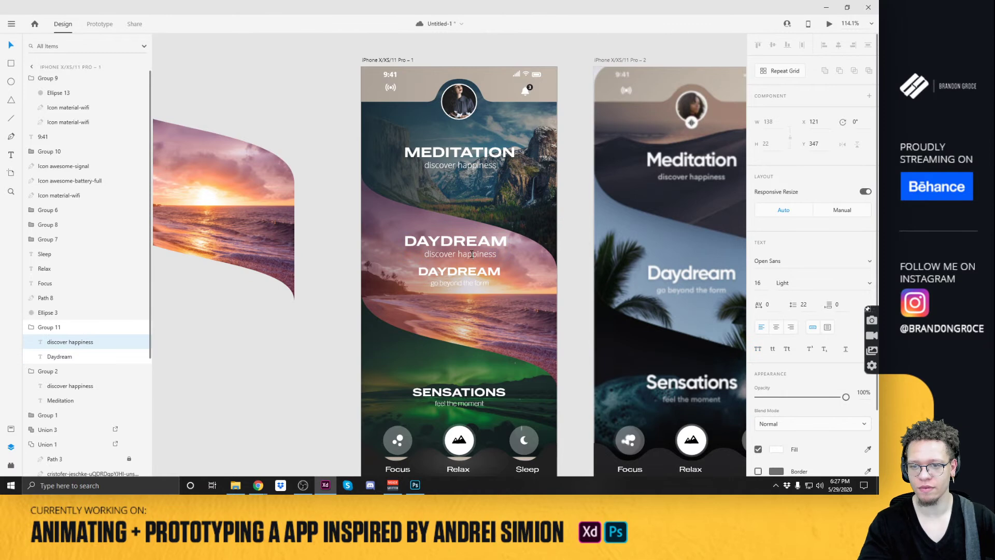
left_click(472, 284)
double_click(474, 283)
key("ctrl+c")
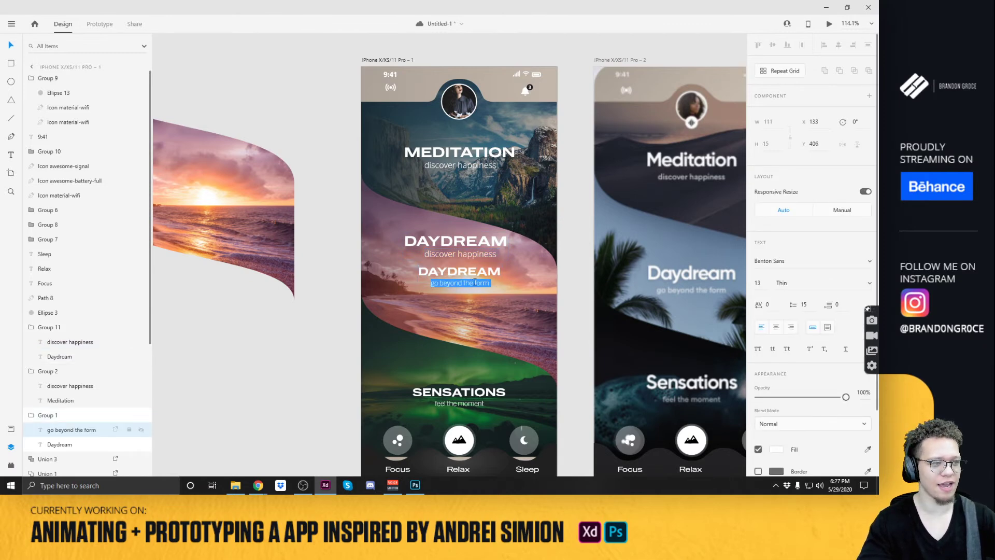
double_click(457, 251)
key("ctrl+a")
key("ctrl+v")
key("Escape")
Delete the old smaller DAYDREAM heading group and move the new one down into its place.
left_click(480, 272)
key("Delete")
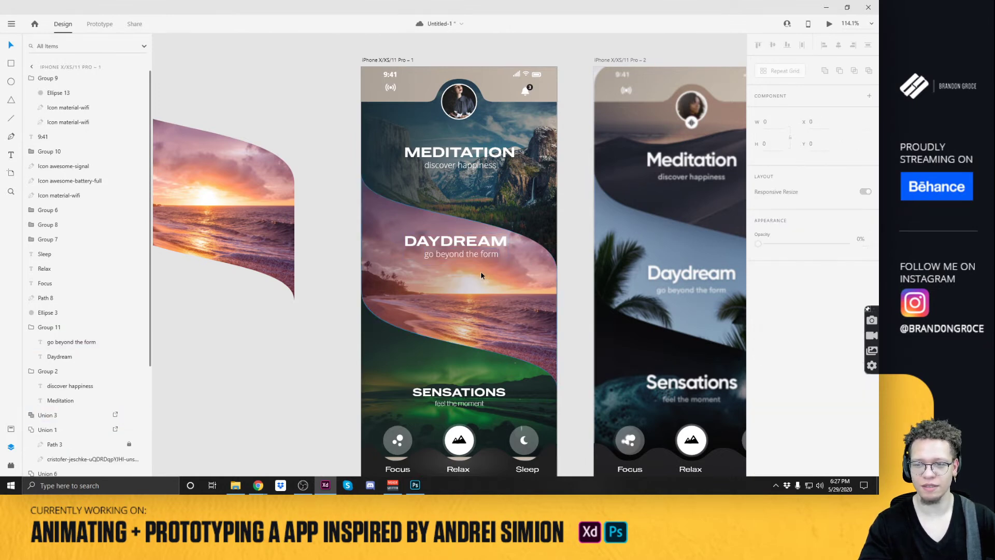
left_click_drag(451, 242, 449, 278)
Try to align the DAYDREAM heading group vertically with the middle of the sunset overlay shape.
left_click(519, 238, "shift")
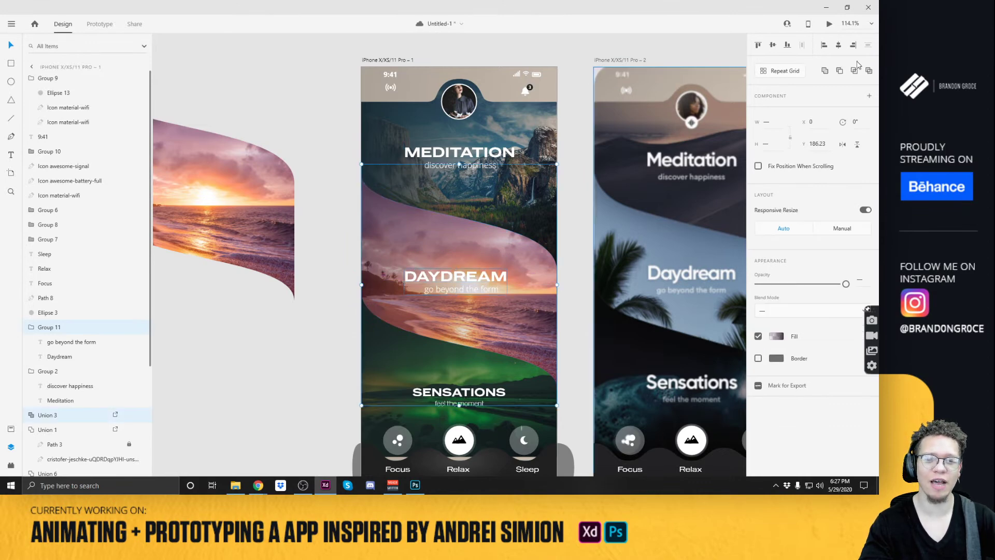
left_click(775, 48)
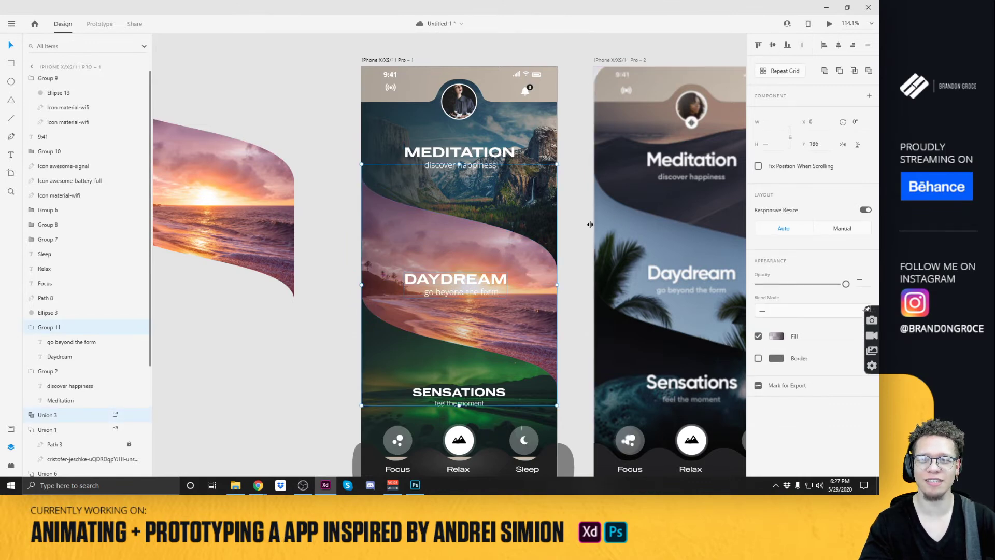
key("ctrl+z")
left_click(573, 275)
Move the DAYDREAM heading group up to Y 374.
left_click_drag(484, 279, 484, 273)
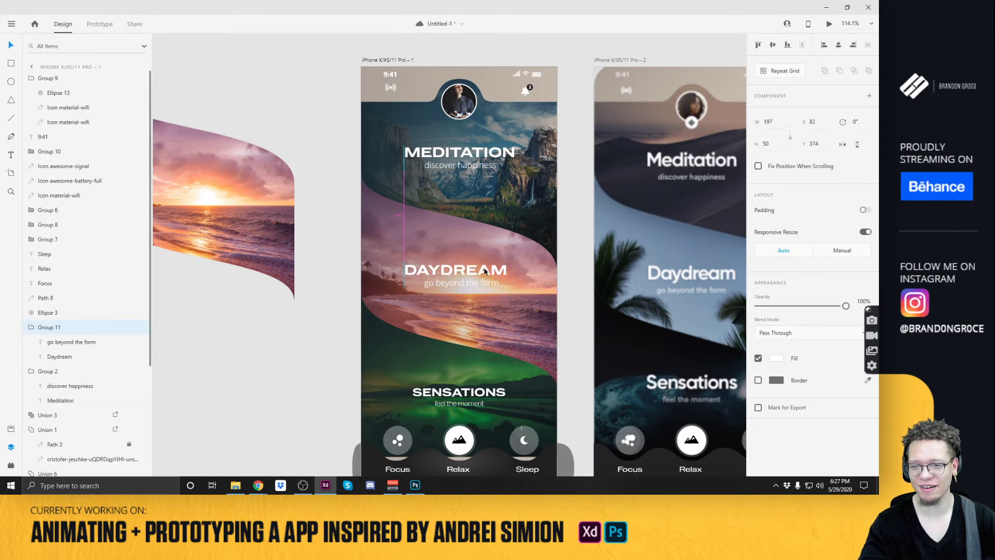
left_click(569, 247)
scroll(463, 301, "down", 3)
Centre the "go beyond the form" subtitle under the DAYDREAM title and move the pair to the artboard's horizontal centre.
left_click(463, 301)
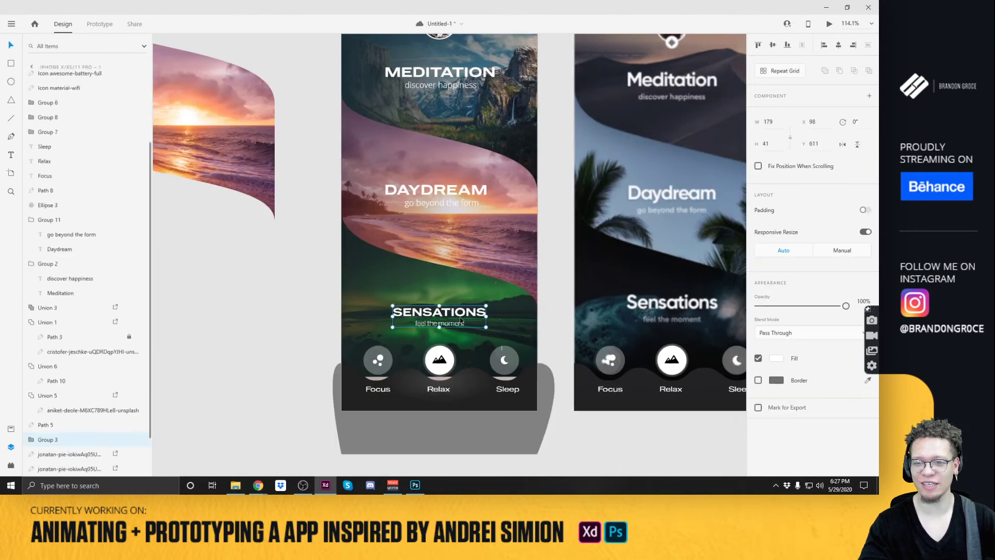
left_click(461, 195)
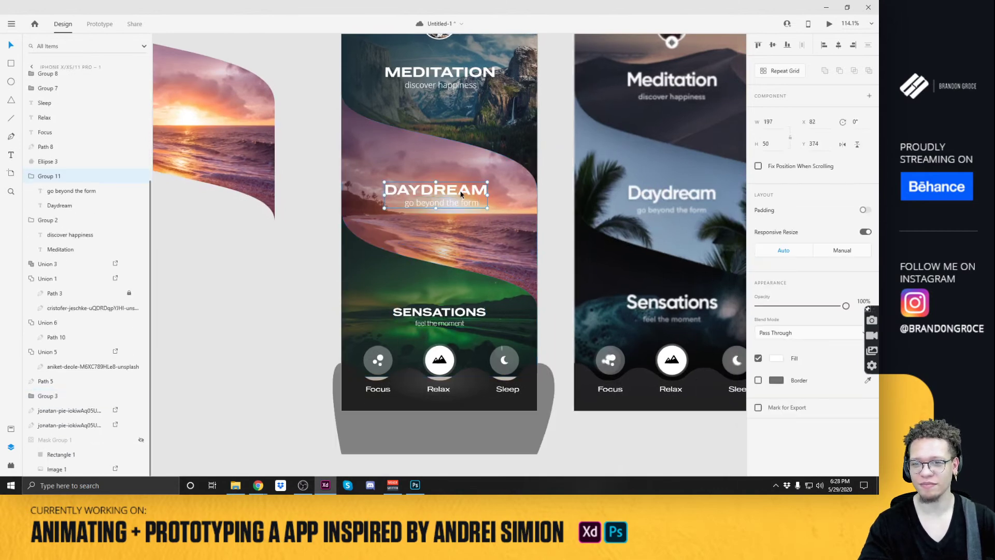
double_click(458, 203)
left_click(458, 192, "shift")
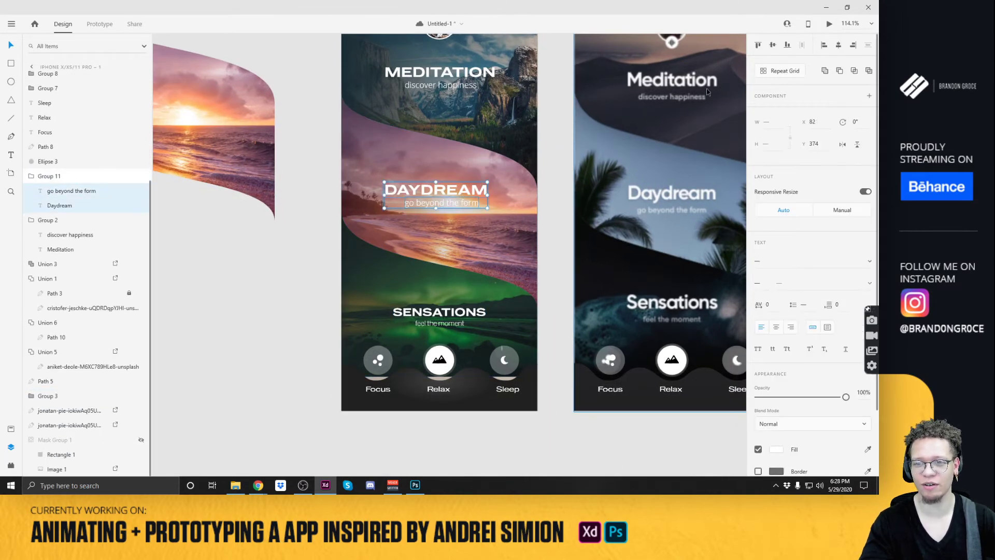
left_click(838, 45)
left_click_drag(439, 192, 444, 191)
left_click(545, 227)
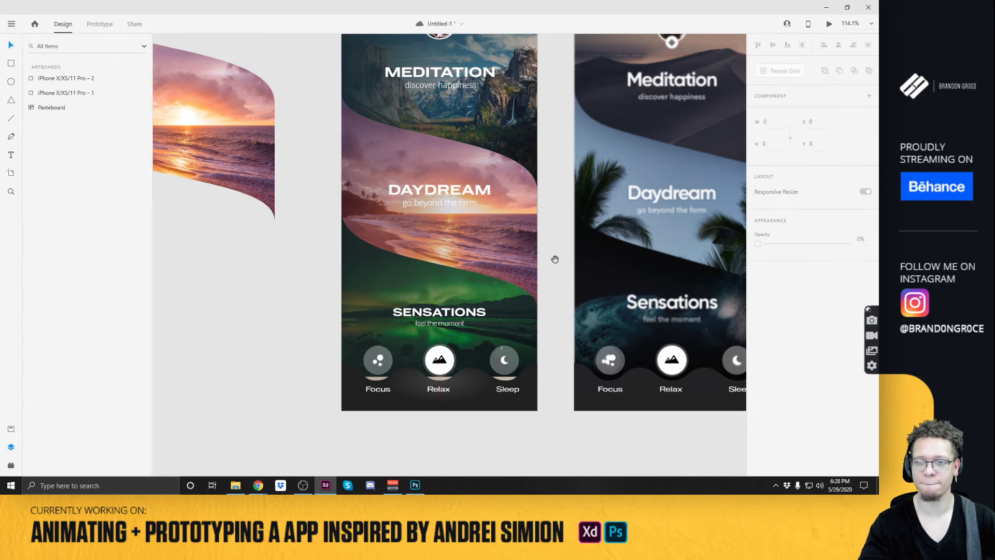
Duplicate the DAYDREAM heading group down into the green aurora section, just above the SENSATIONS heading.
scroll(555, 255, "down", 1)
left_click(459, 168)
left_click_drag(458, 169, 435, 265)
Replace the title text of the lower DAYDREAM copy with "Sensations", copied from the old heading.
left_click(428, 288)
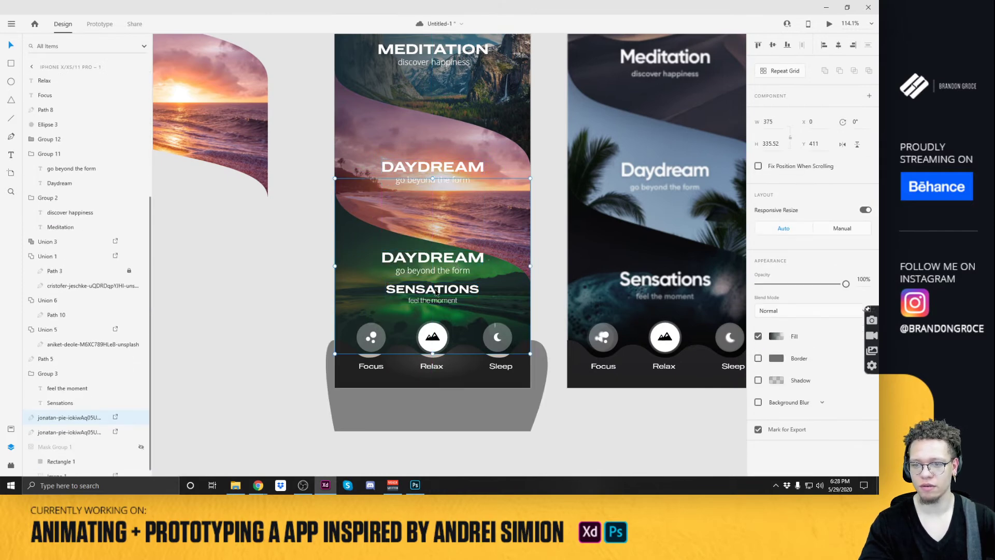
double_click(426, 288)
left_click(421, 311)
double_click(422, 289)
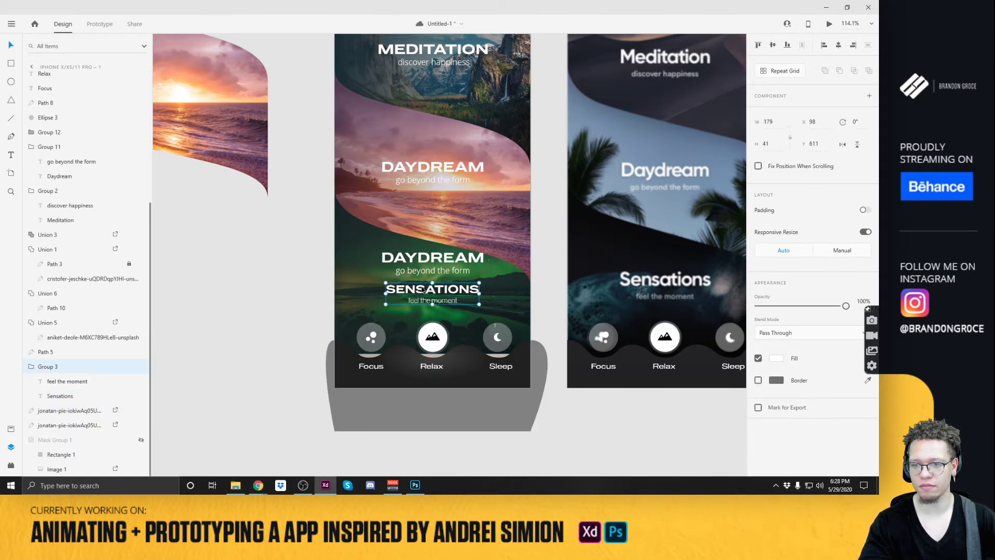
double_click(423, 289)
key("ctrl+c")
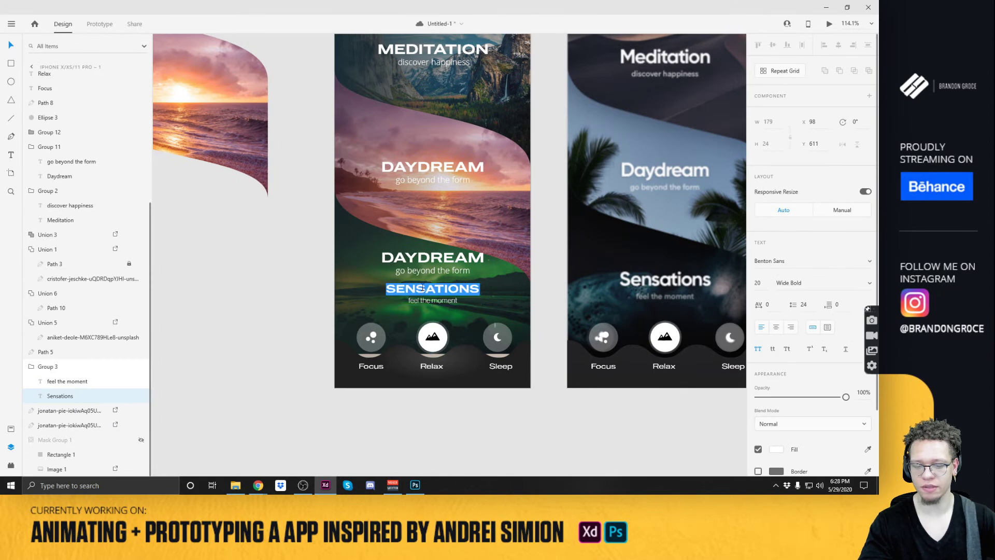
left_click(426, 257)
double_click(430, 259)
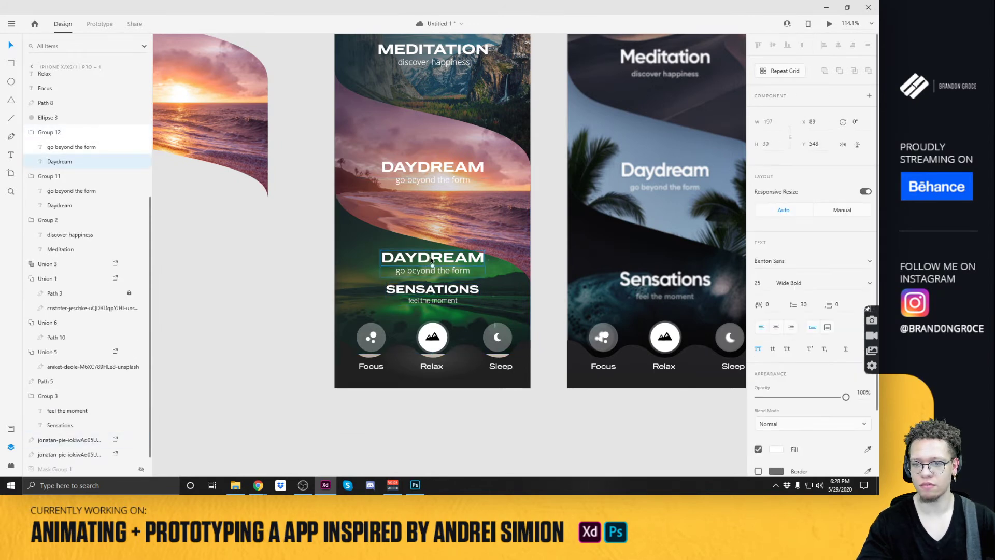
key("ctrl+v")
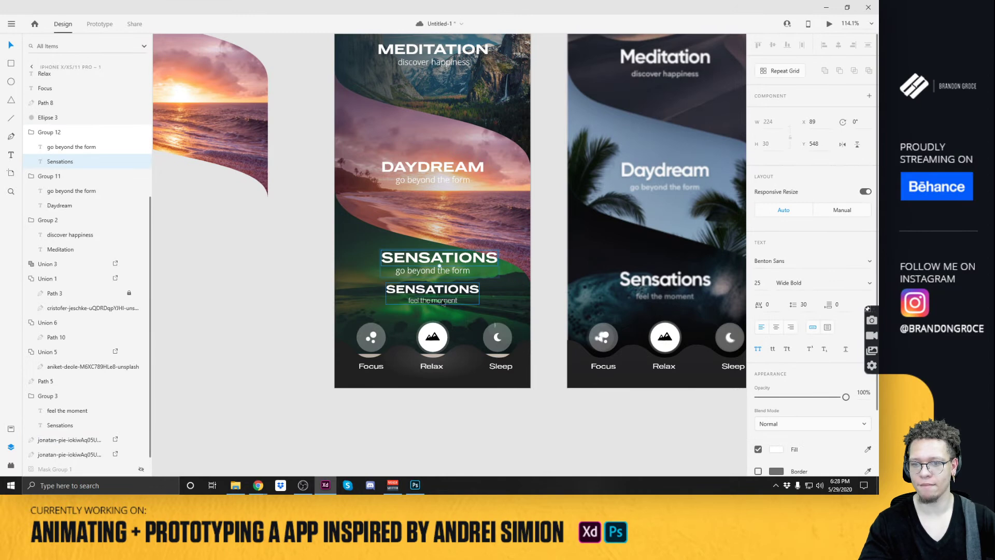
Replace the new SENSATIONS heading's subtitle with "feel the moment", copied from the old subtitle.
left_click(443, 304)
double_click(435, 303)
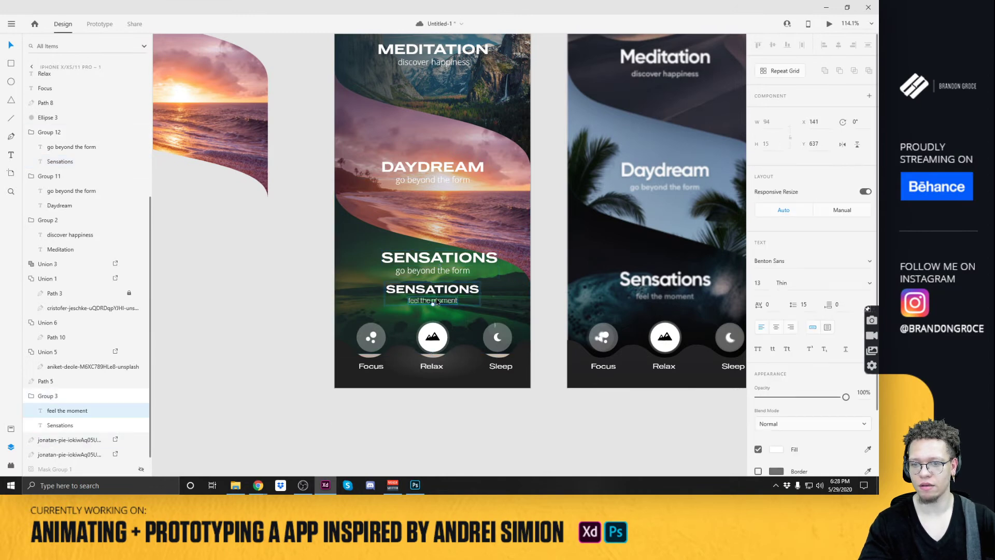
double_click(437, 302)
key("ctrl+c")
key("Escape")
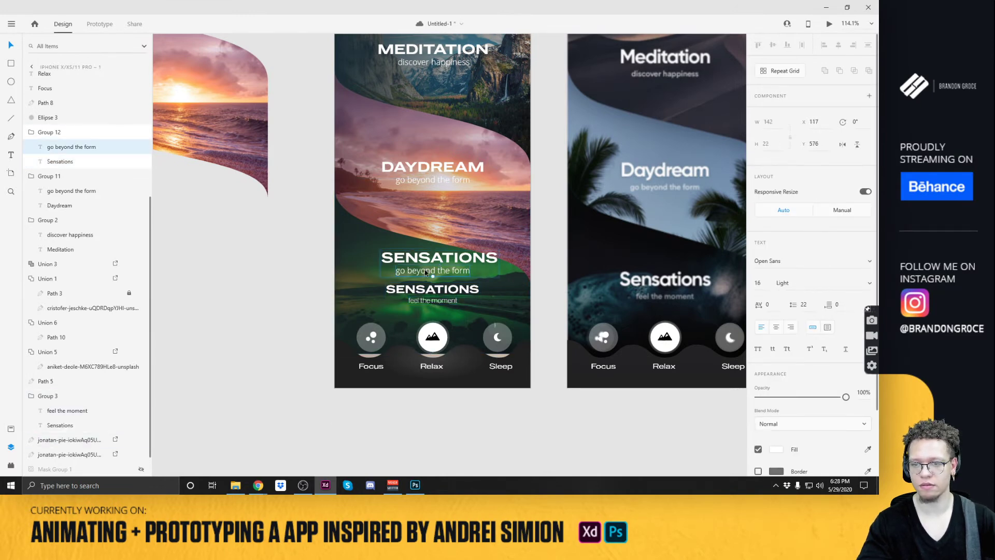
left_click(435, 275)
double_click(434, 274)
key("ctrl+v")
key("Escape")
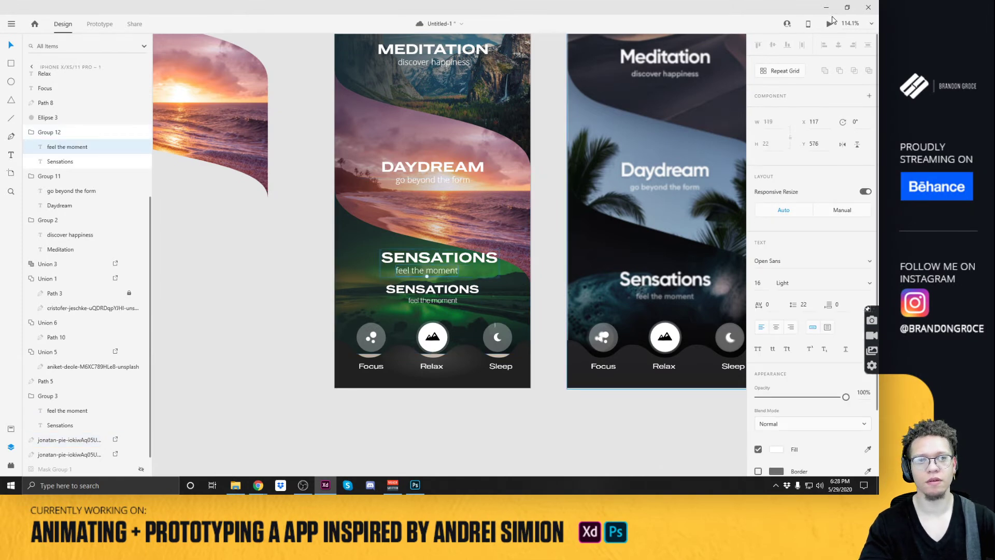
Centre the "feel the moment" subtitle under the new SENSATIONS title and delete the old smaller heading group.
left_click(452, 258, "shift")
left_click(839, 46)
left_click(430, 297)
key("Delete")
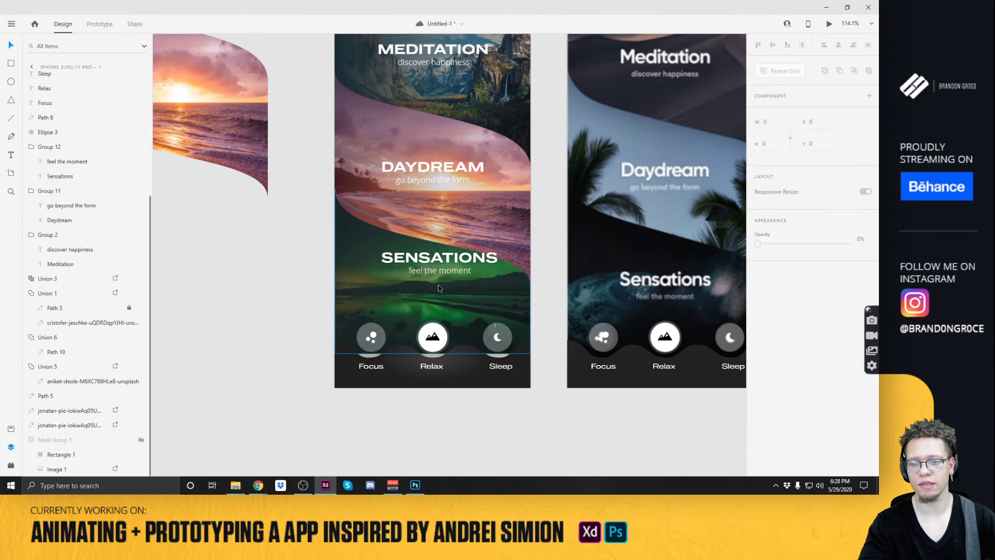
Move the new SENSATIONS heading group to the artboard's horizontal centre at X 76, Y 594.
left_click_drag(419, 258, 441, 286)
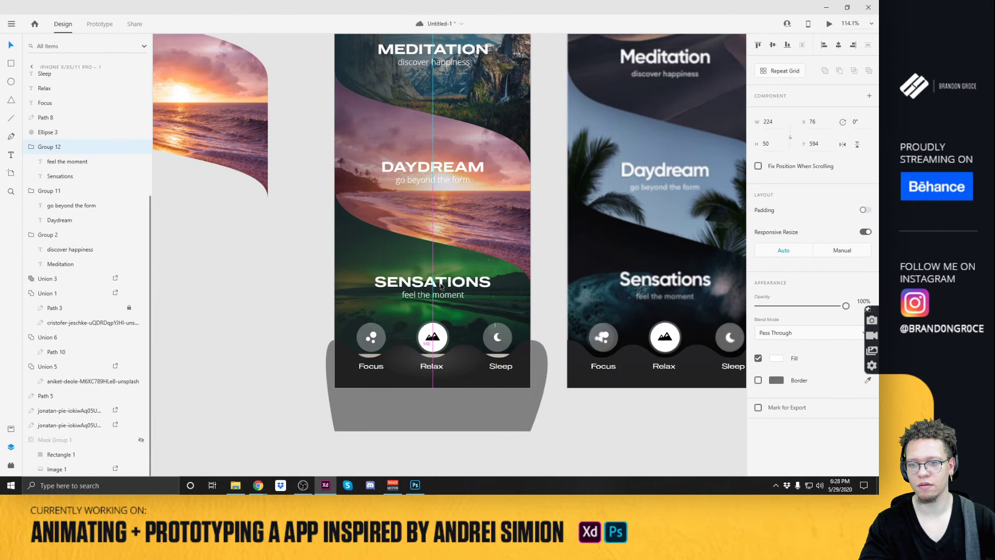
left_click(551, 249)
scroll(551, 249, "down", 3)
scroll(545, 240, "up", 3)
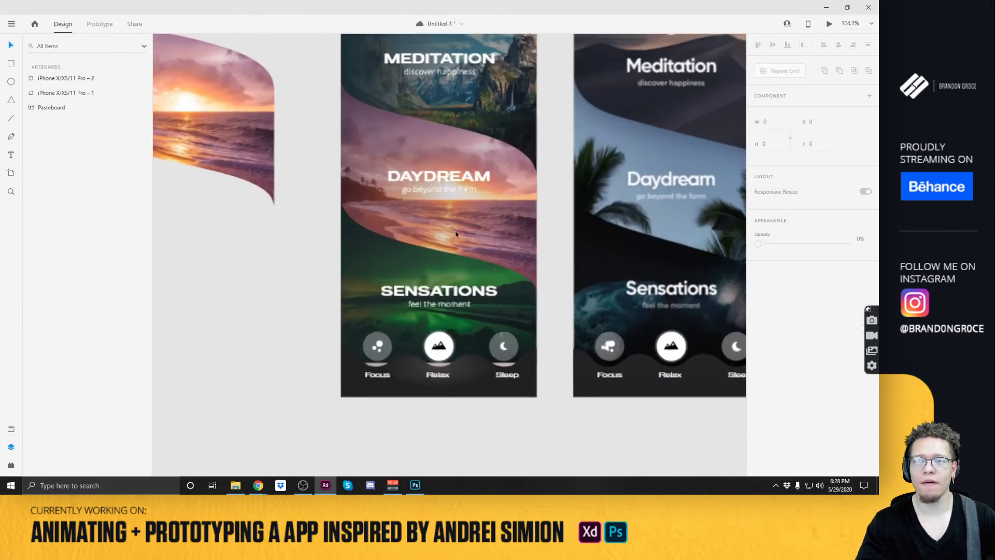
Set the sunset overlay shape's opacity to 70% and stretch its linear gradient's end point beyond the artboard's right edge.
left_click(422, 212)
mouse_move(806, 284)
left_mouse_down()
mouse_move(827, 284)
mouse_move(820, 292)
left_mouse_up()
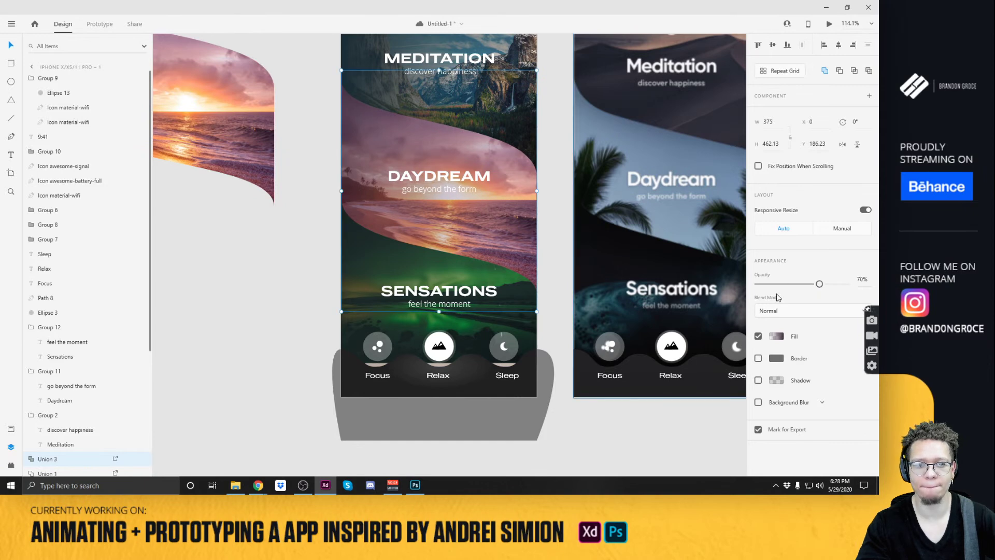
left_click(777, 336)
left_click_drag(540, 224, 598, 259)
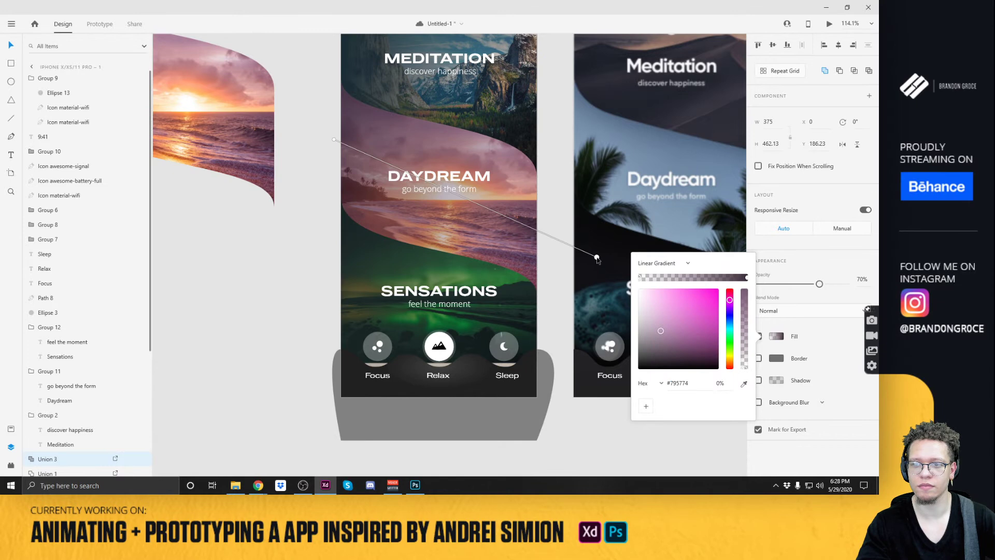
left_click(549, 279)
Compare the sunset section with its overlay fill switched off and on, next to the reference artboard.
scroll(559, 260, "down", 4)
scroll(553, 250, "up", 2)
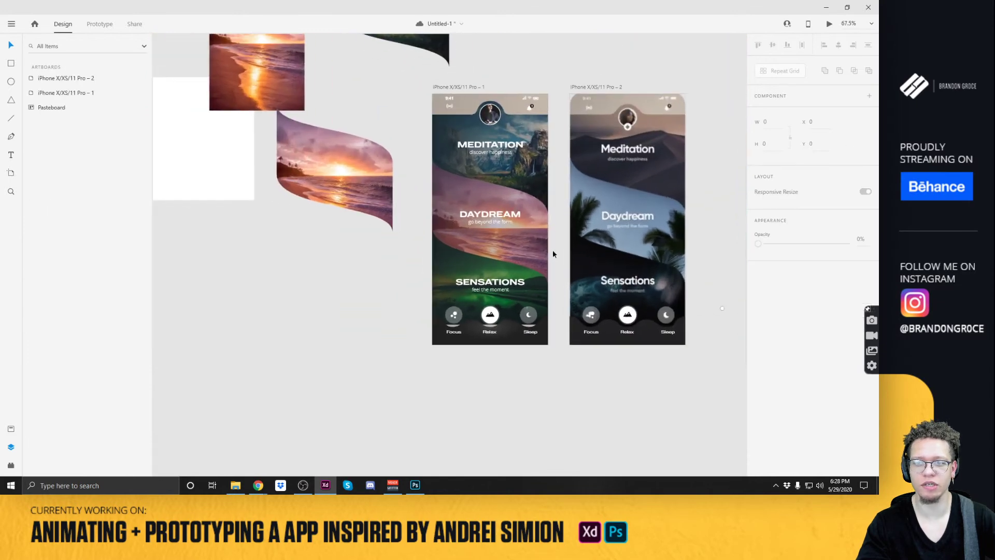
left_click_drag(555, 220, 497, 245)
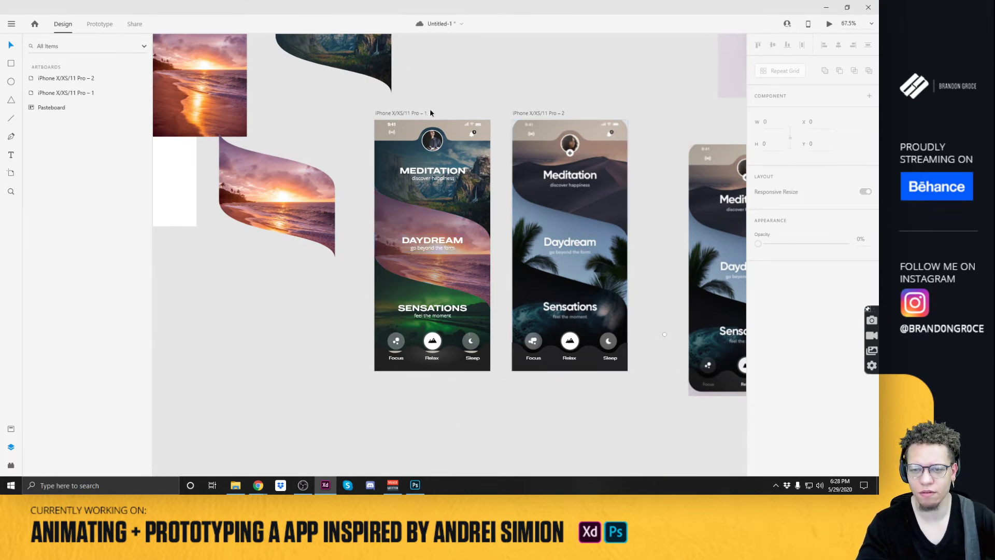
left_click(449, 262)
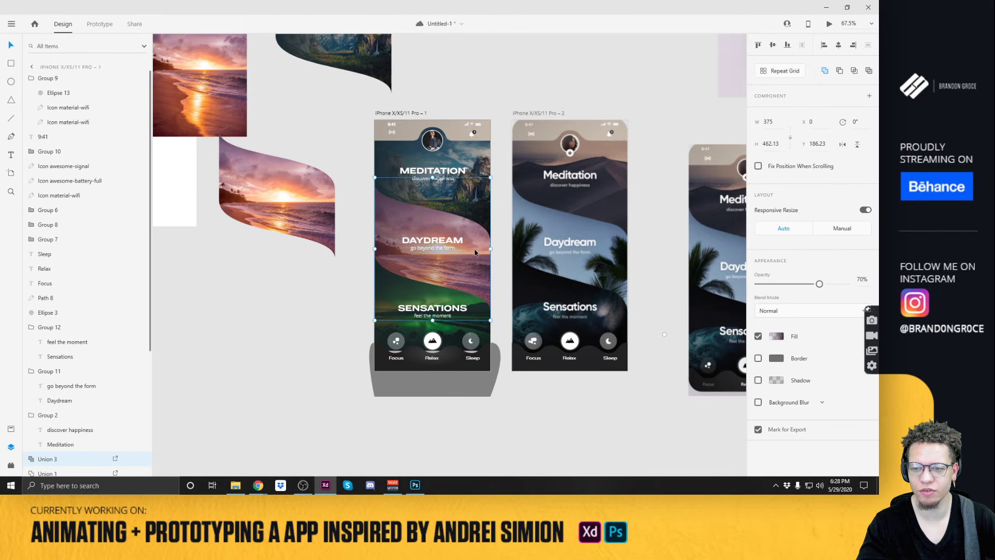
left_click(758, 336)
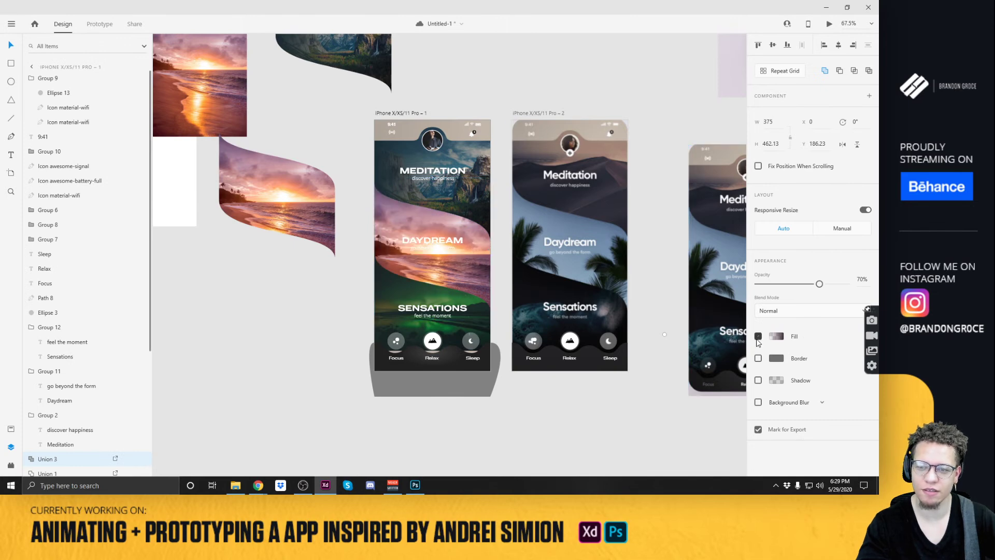
left_click(758, 337)
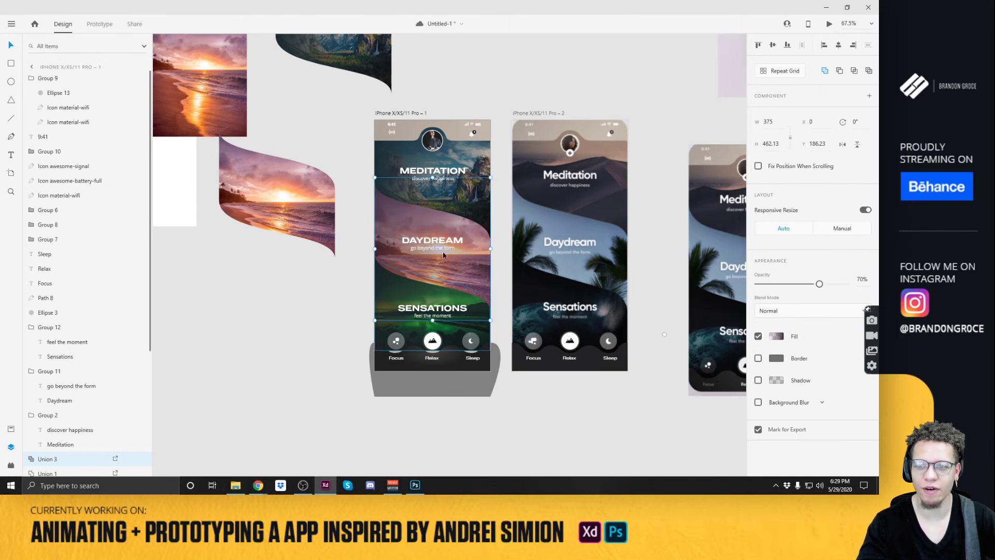
Try recolouring both gradient stops of the sunset overlay with dark blues sampled from the Meditation section's background.
left_click(777, 337)
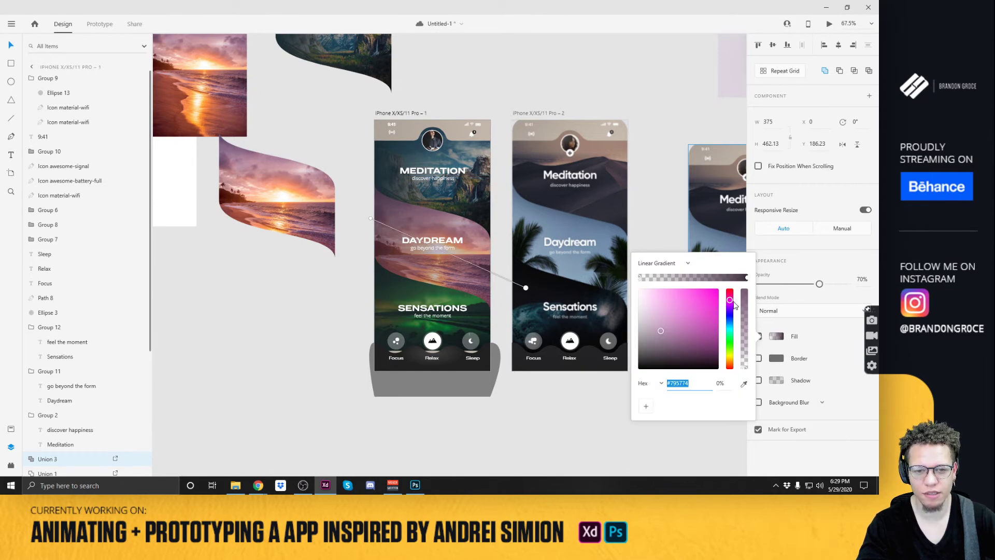
left_click(744, 383)
left_click(395, 150)
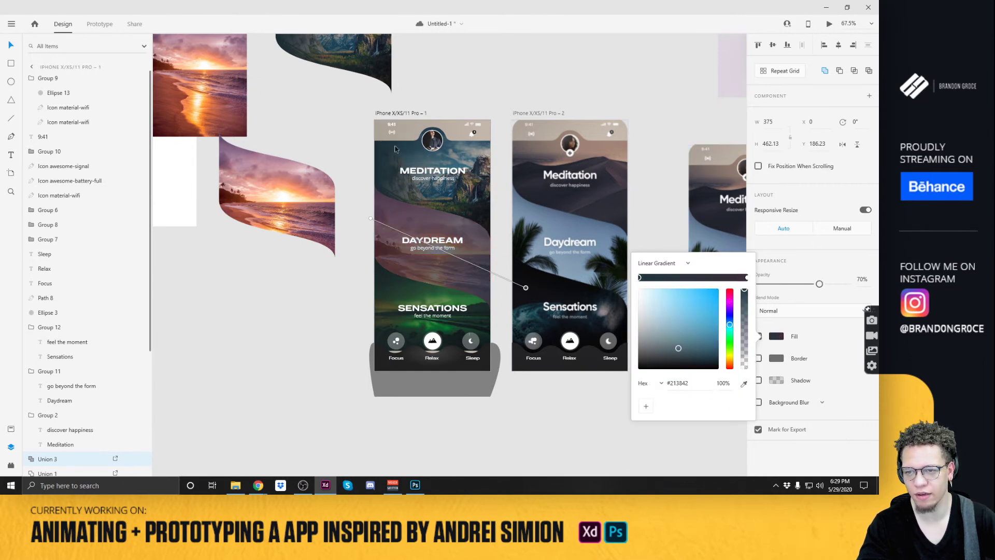
left_click(747, 278)
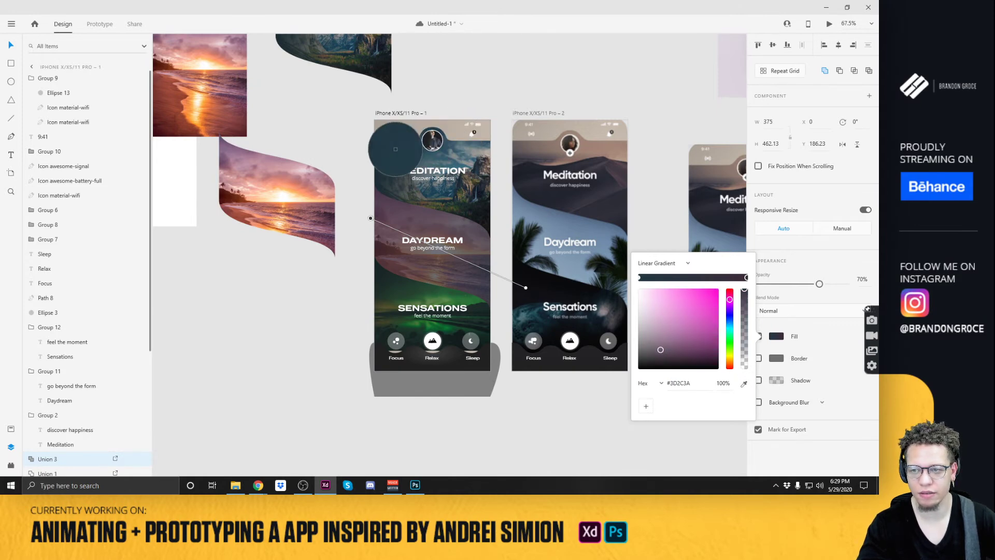
left_click(390, 147)
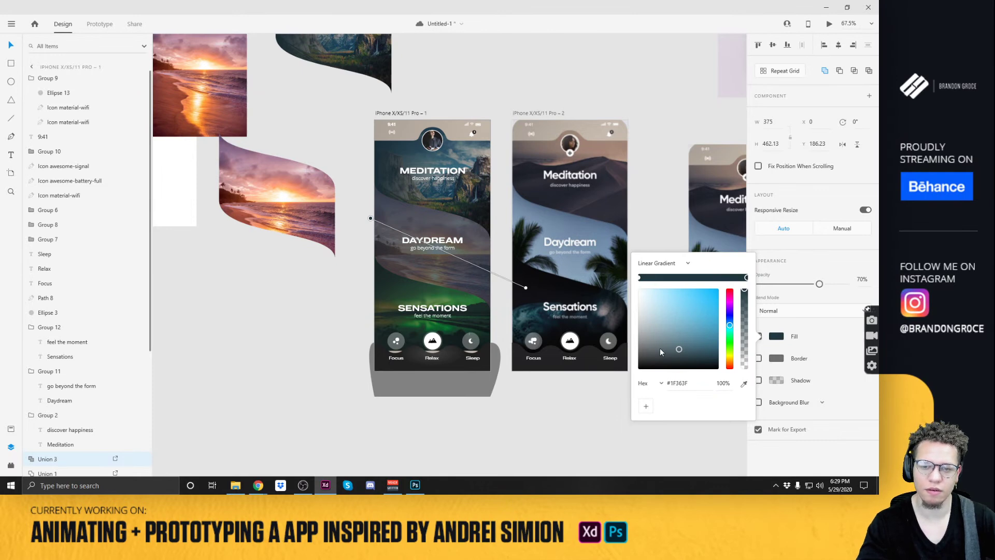
key("Escape")
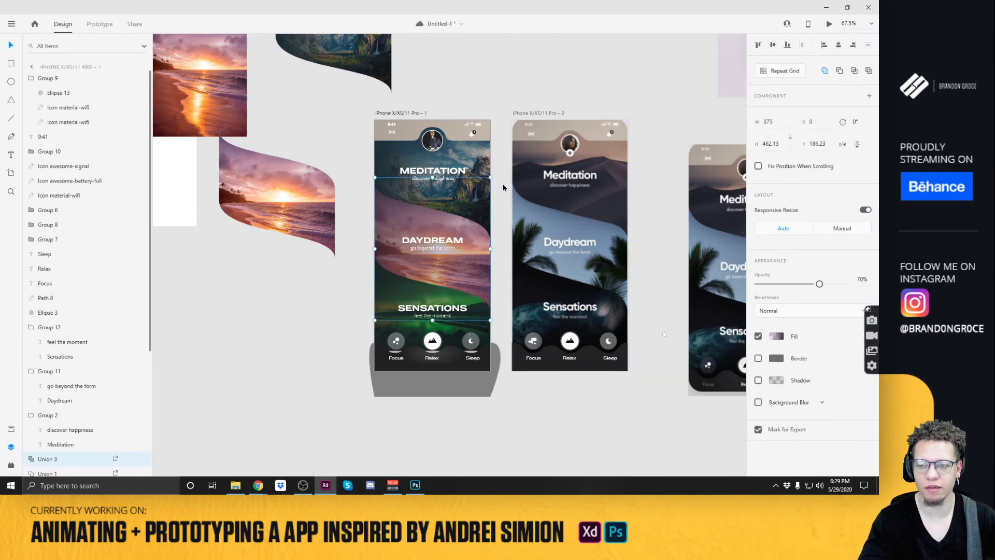
Duplicate the first iPhone artboard directly below the original.
left_click(507, 183)
left_click_drag(400, 115, 395, 396)
left_click(565, 450)
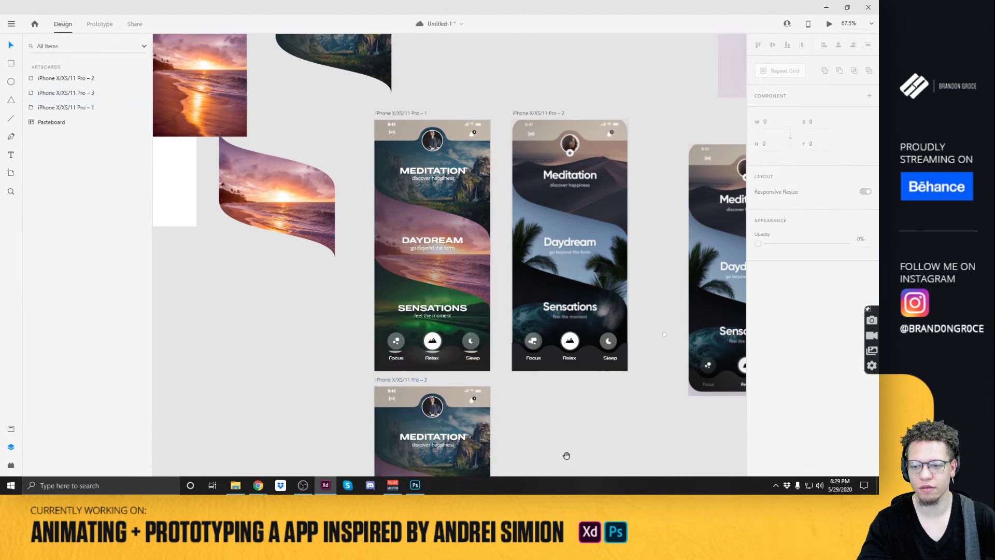
left_click_drag(564, 450, 557, 259)
In the duplicate artboard, recolour the sunset overlay's opaque gradient stop to #1A2E38, sampled from the Meditation section's upper corner.
left_click(475, 289)
scroll(475, 289, "up", 3)
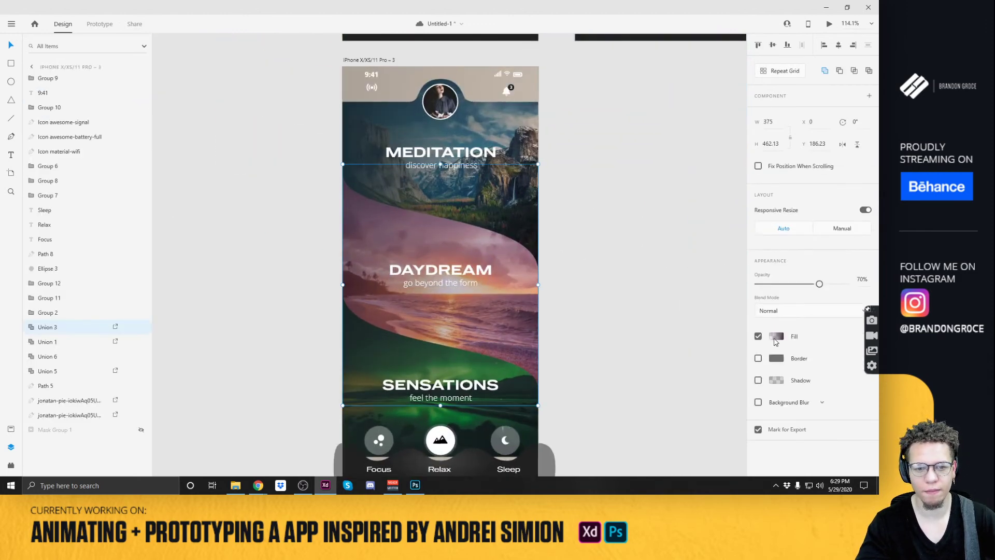
left_click(774, 338)
left_click(745, 385)
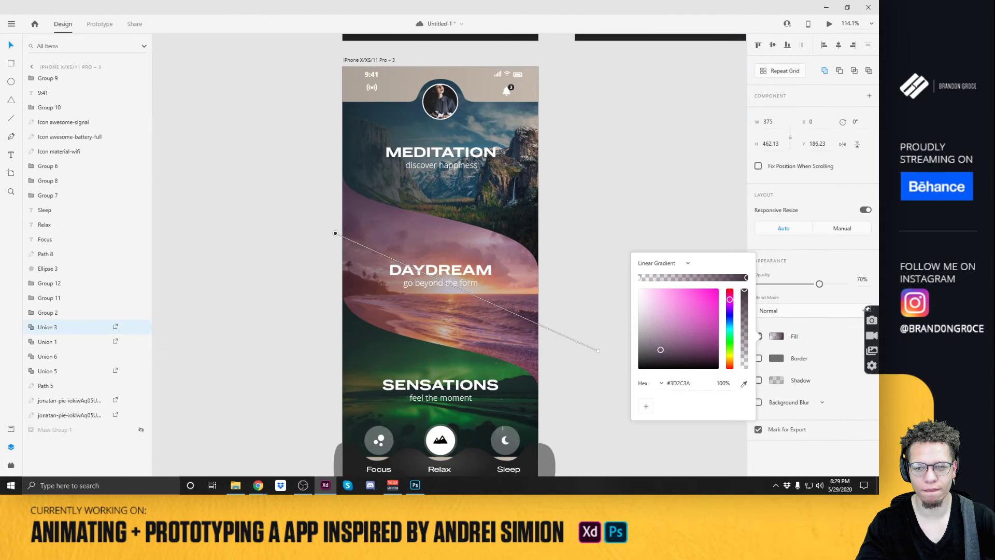
left_click(348, 107)
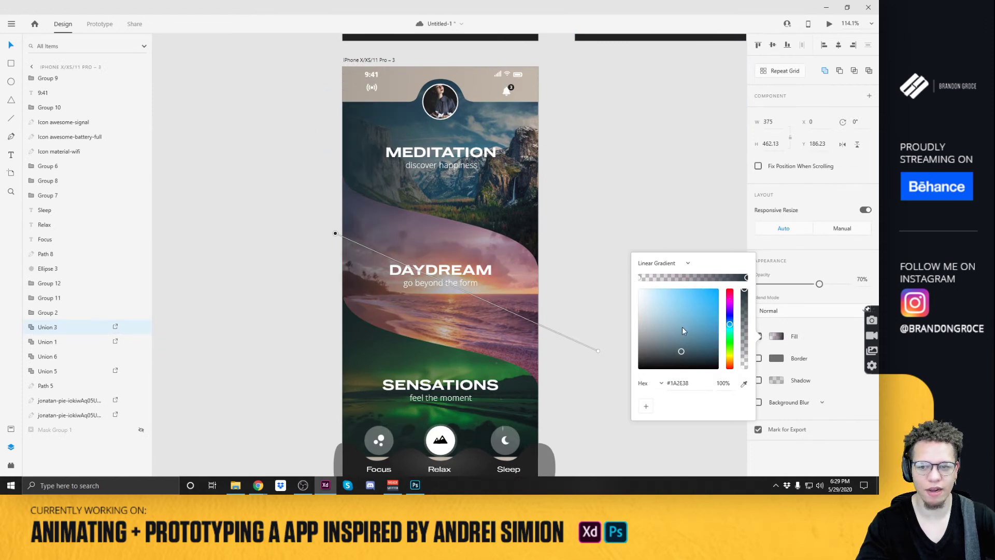
Set the sunset overlay's starting gradient stop to #1A2E37, sampled from the Meditation section, and make it fully transparent.
left_click(640, 278)
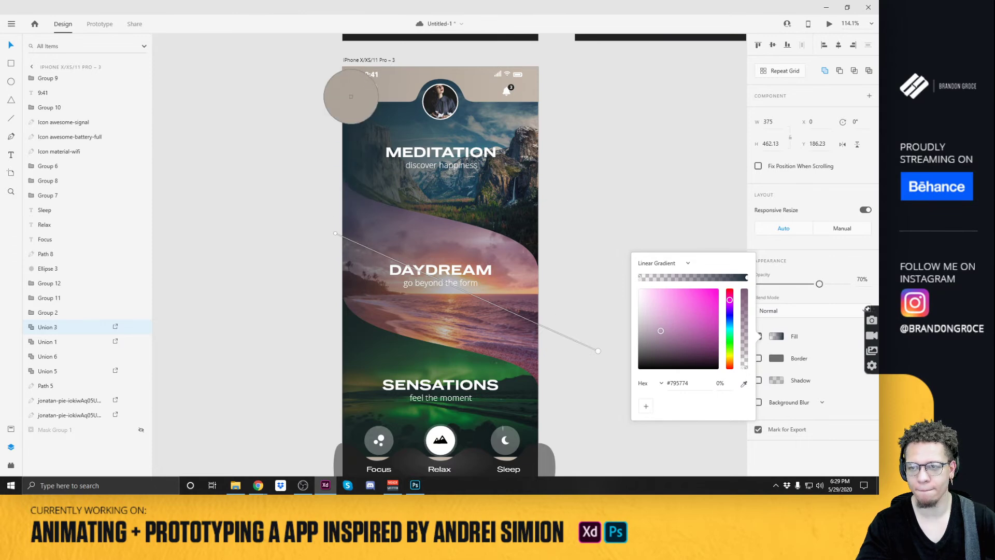
left_click(349, 107)
left_click(564, 177)
left_click(525, 329)
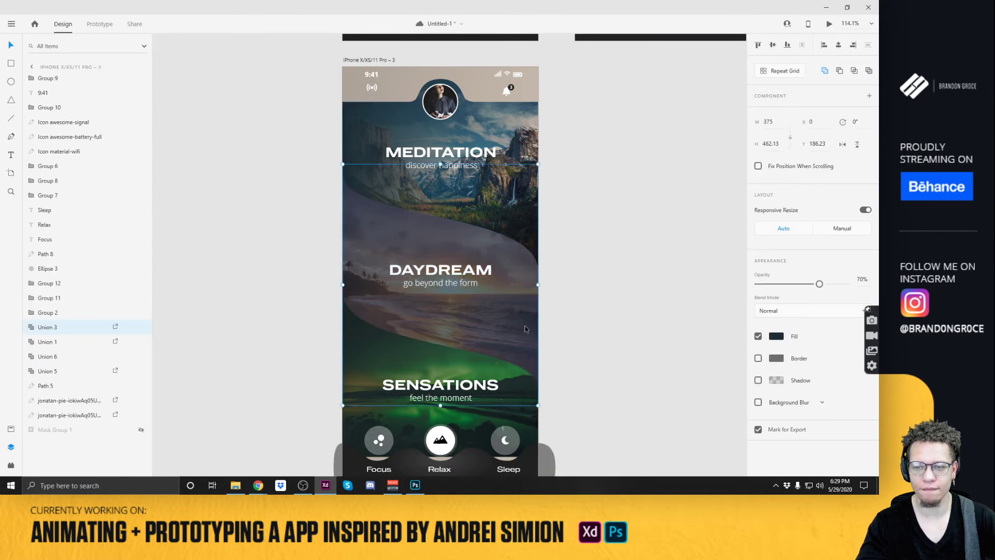
left_click(777, 341)
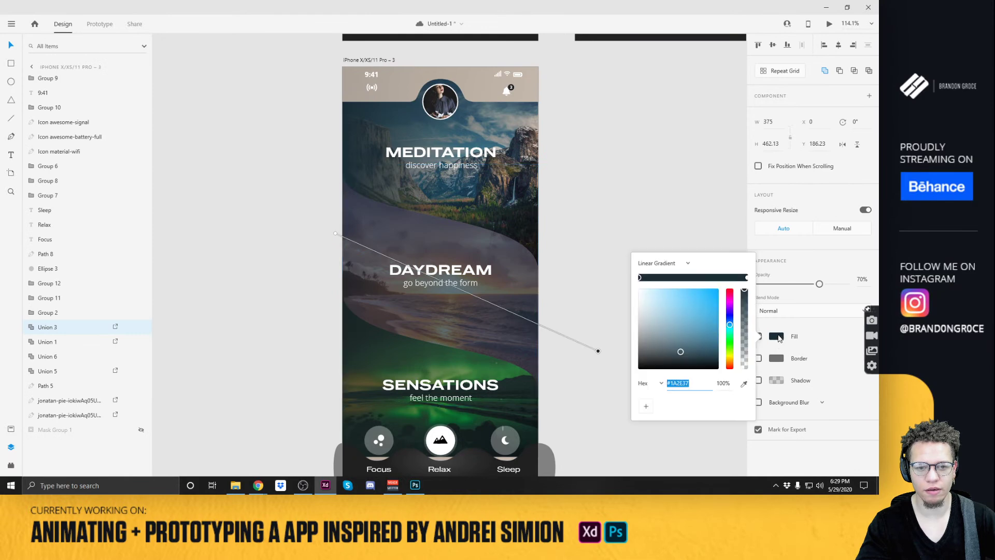
left_click_drag(743, 327, 746, 370)
left_click(667, 189)
Recolour the opaque gradient stop of the Sensations overlay to #1A2D37, sampled from the Meditation section's upper corner.
scroll(624, 181, "down", 3)
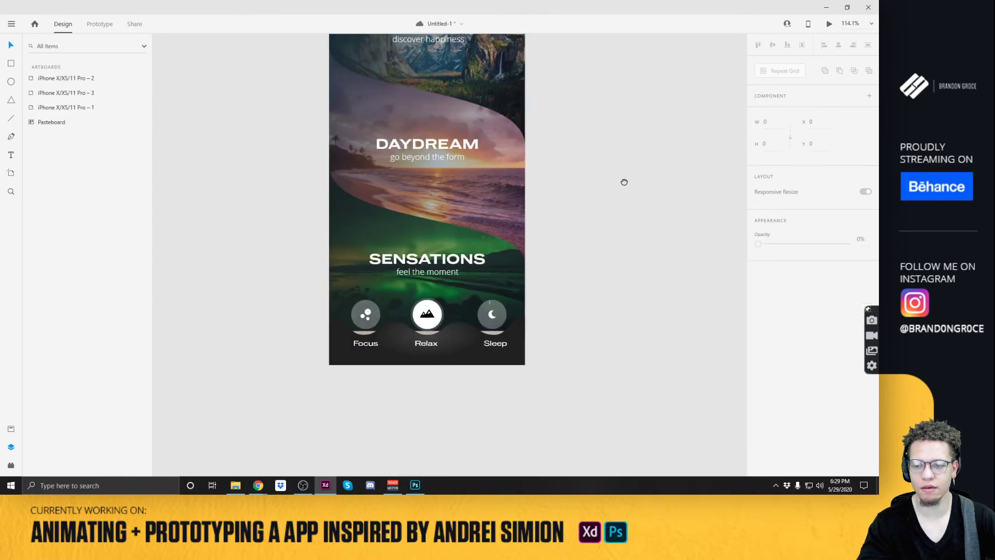
left_click(362, 219)
left_click(777, 337)
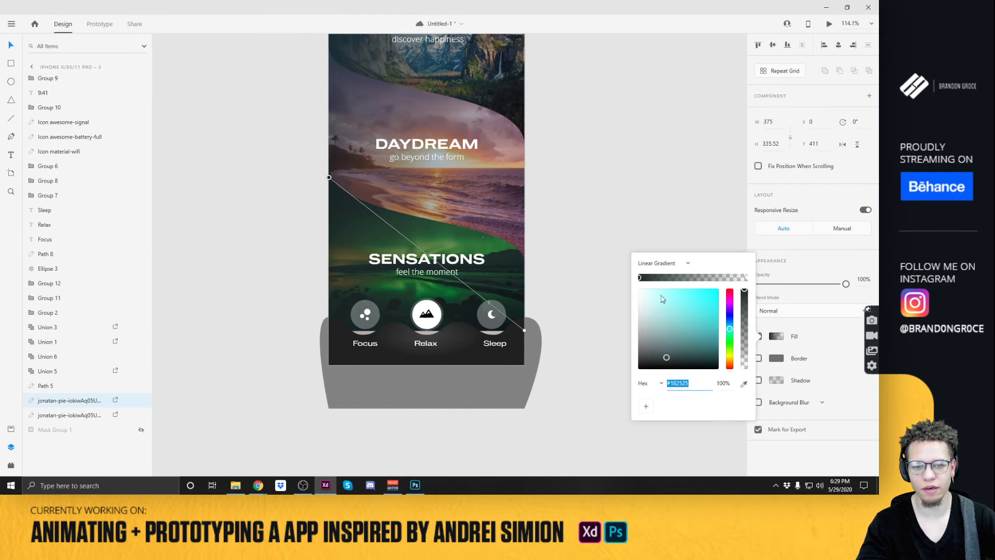
left_click(745, 384)
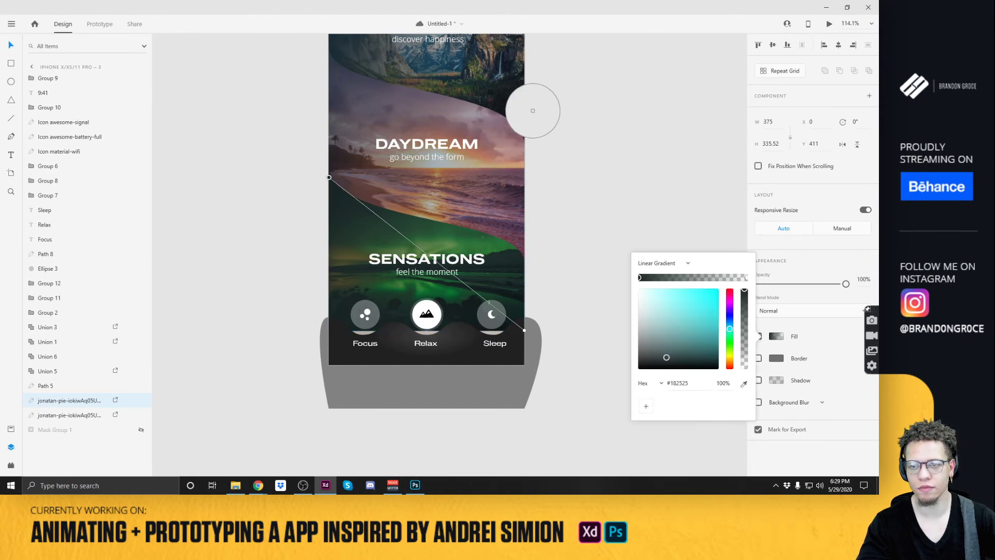
left_click(559, 96)
key("ctrl+z")
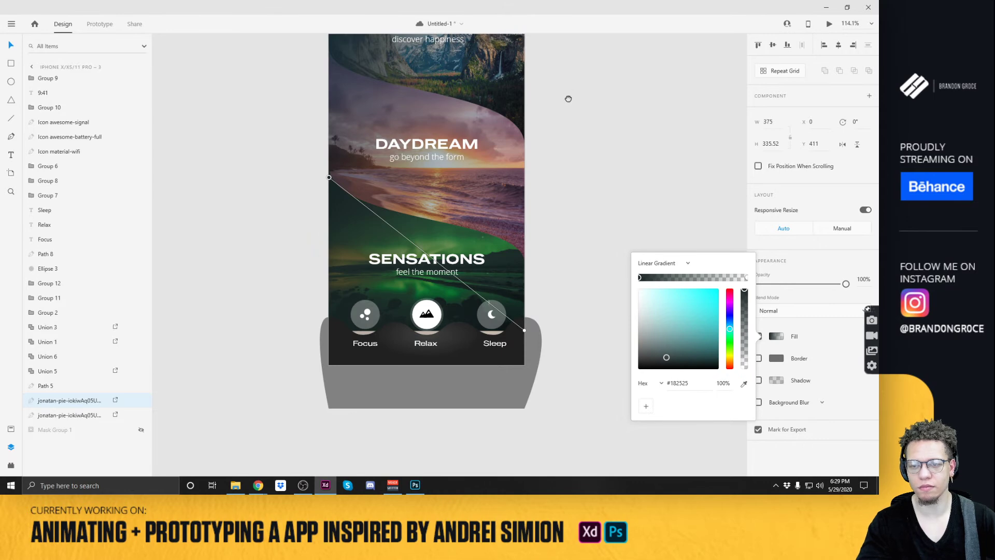
left_click_drag(569, 92, 577, 208)
left_click(744, 384)
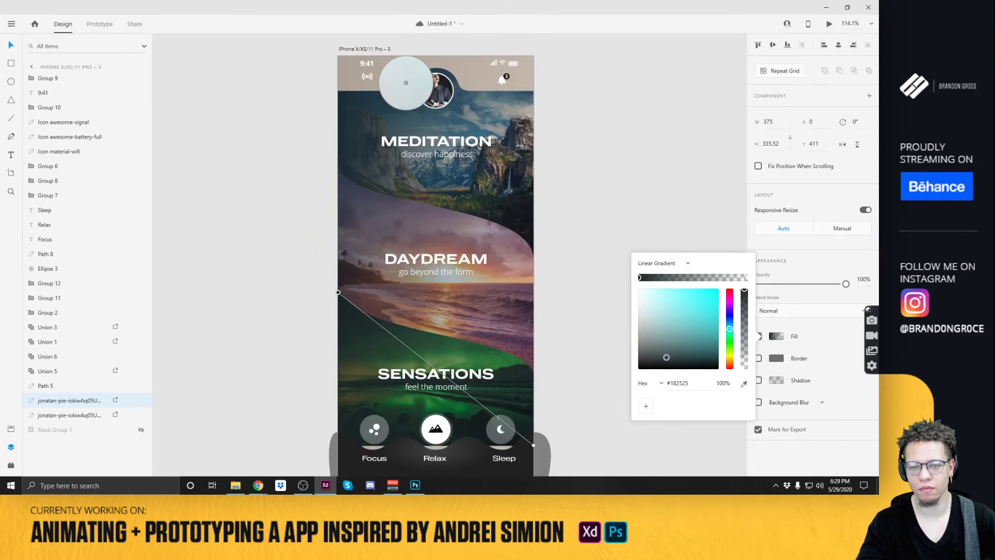
left_click(341, 94)
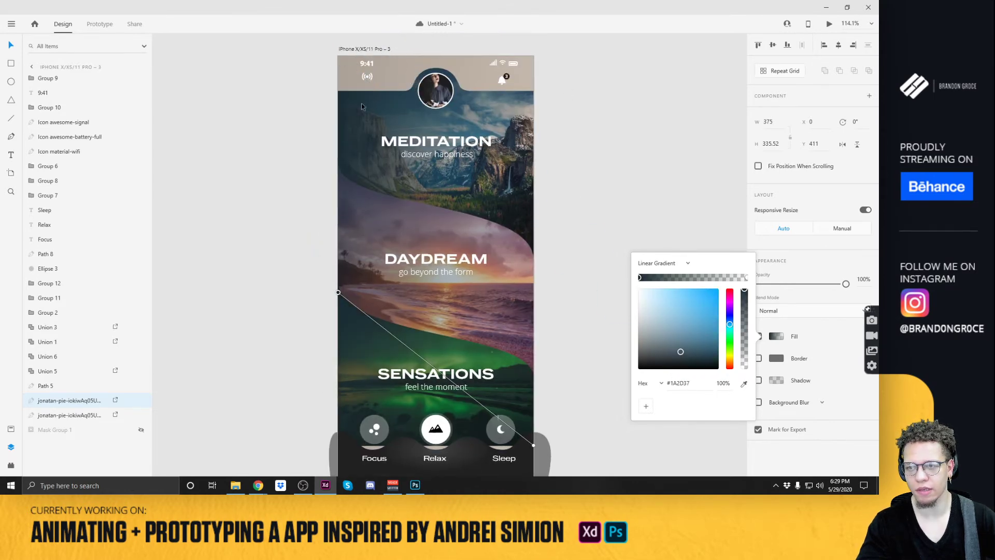
Recolour the Sensations overlay's end stop with dark blue sampled from the Meditation section's edge and make it fully transparent.
left_click(746, 278)
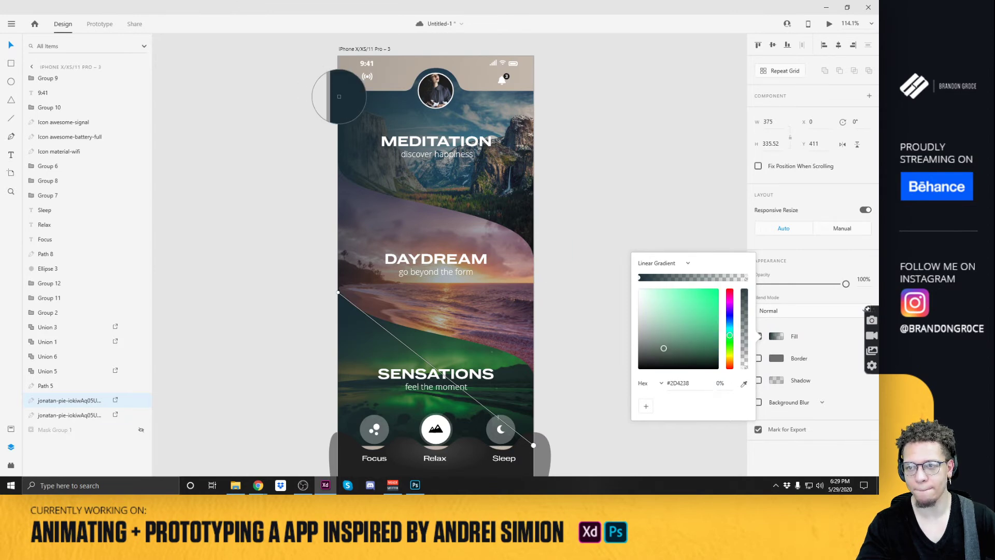
left_click(341, 98)
left_click_drag(744, 289, 745, 368)
Move the recoloured artboard to an empty canvas area at X -679, Y 701.
scroll(626, 179, "down", 4)
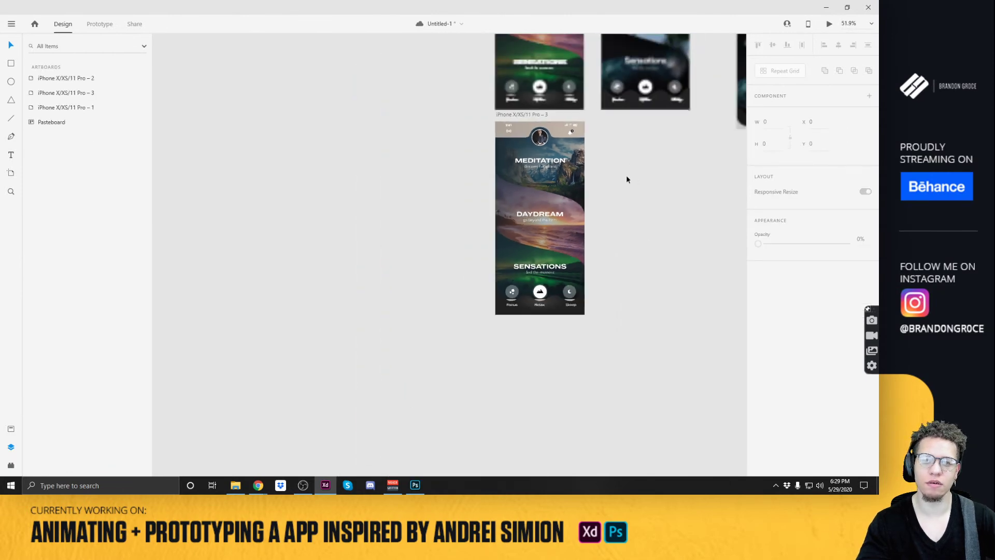
scroll(643, 296, "up", 3)
scroll(599, 347, "up", 2)
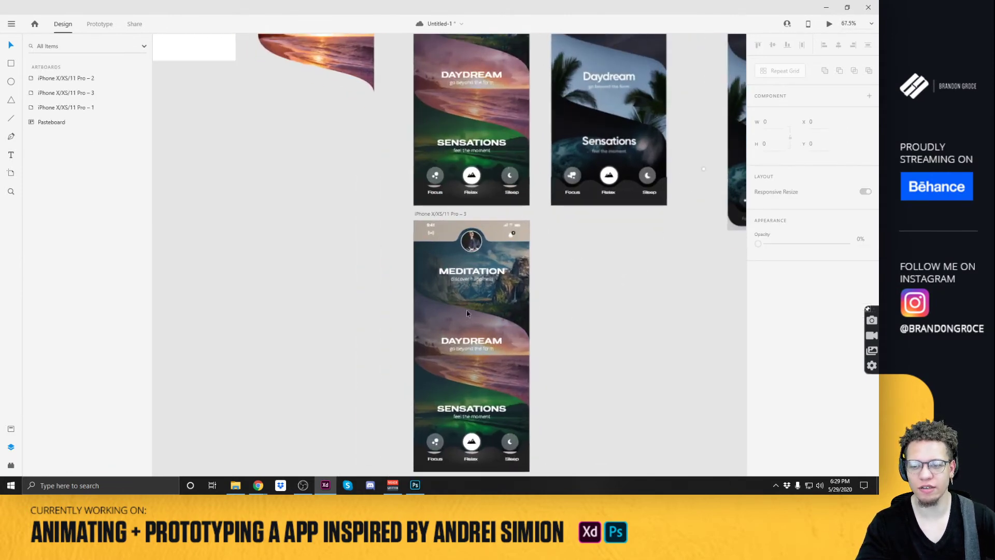
left_click_drag(455, 218, 245, 167)
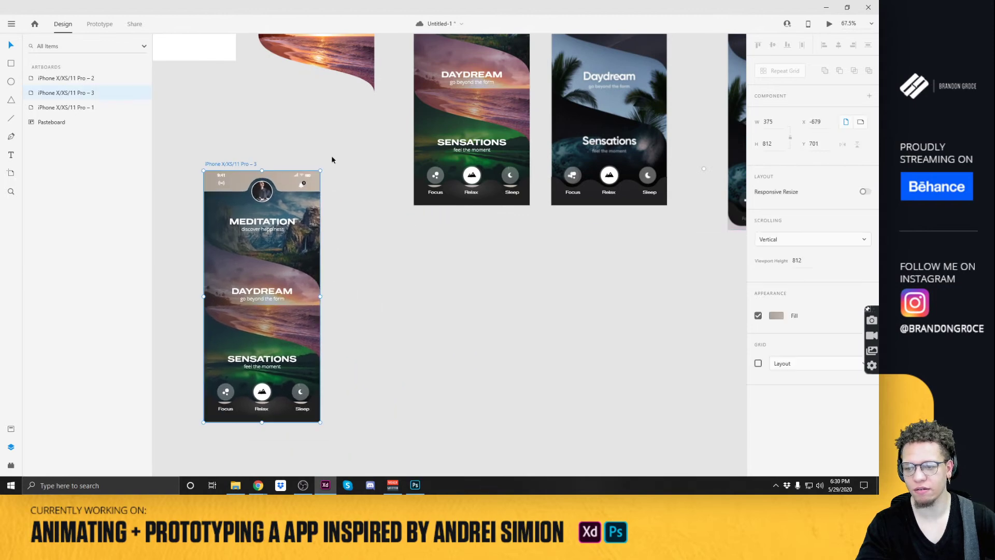
Duplicate the original artboard to X -236, Y 945 and line up the recoloured artboard level beside it for comparison.
scroll(327, 160, "up", 4)
scroll(328, 160, "left", 2)
left_click_drag(512, 86, 439, 374)
scroll(346, 97, "down", 5)
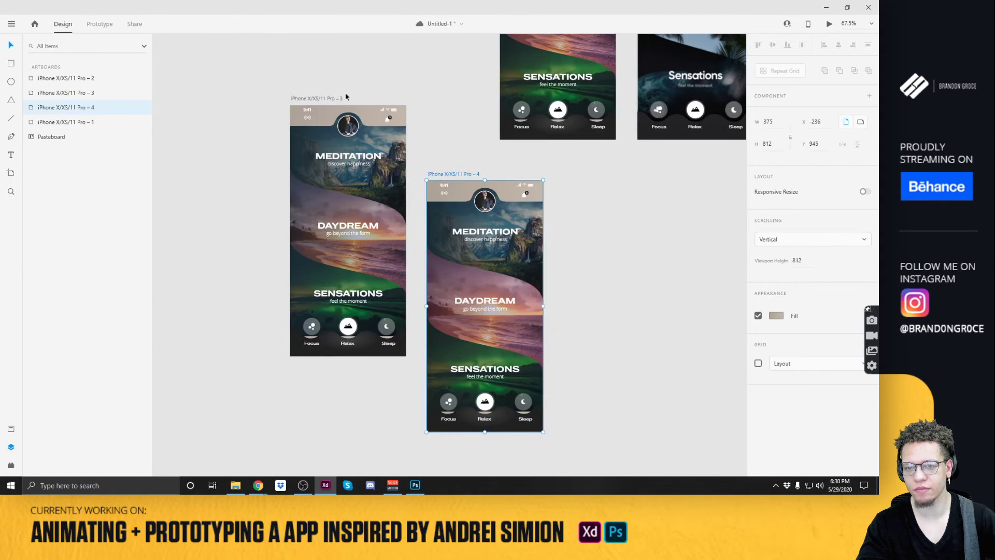
left_click_drag(341, 102, 349, 176)
left_click(582, 253)
scroll(581, 252, "up", 3)
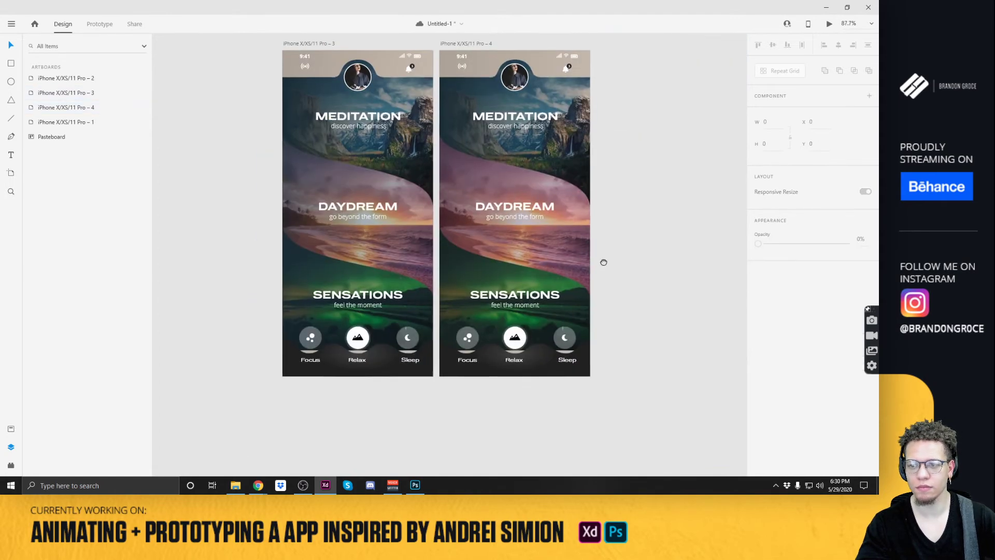
Stretch the Sensations gradient overlay downward behind the bottom navigation bar to a height of 373.28.
left_click_drag(278, 330, 445, 400)
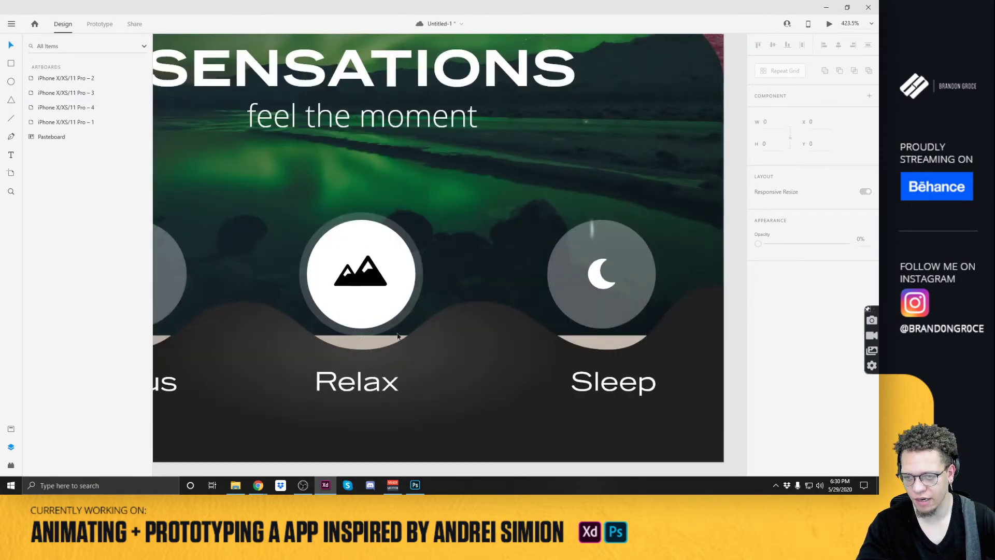
scroll(378, 345, "down", 5)
left_click(484, 322)
mouse_move(483, 322)
left_mouse_down()
mouse_move(486, 389)
mouse_move(478, 327)
left_mouse_up()
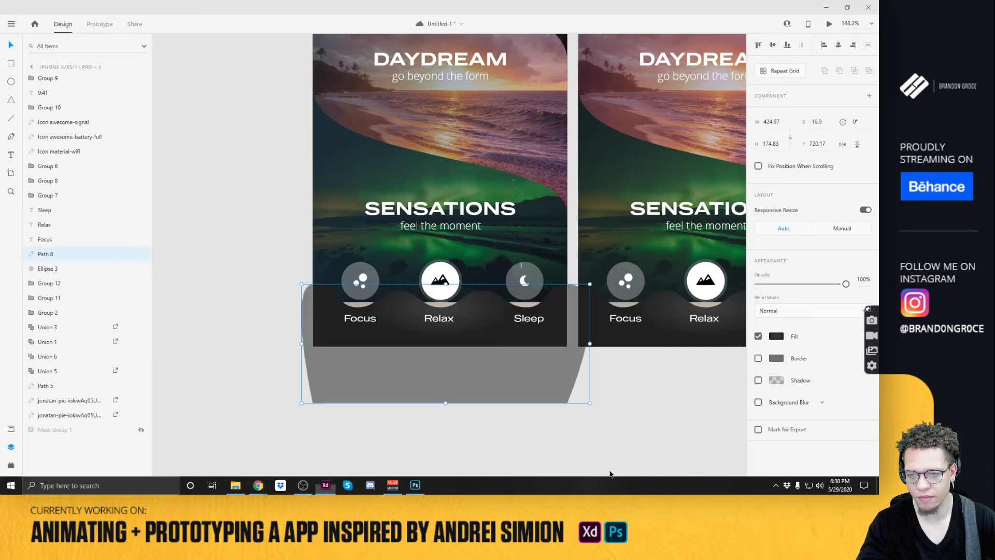
scroll(351, 327, "up", 3)
left_click(439, 222)
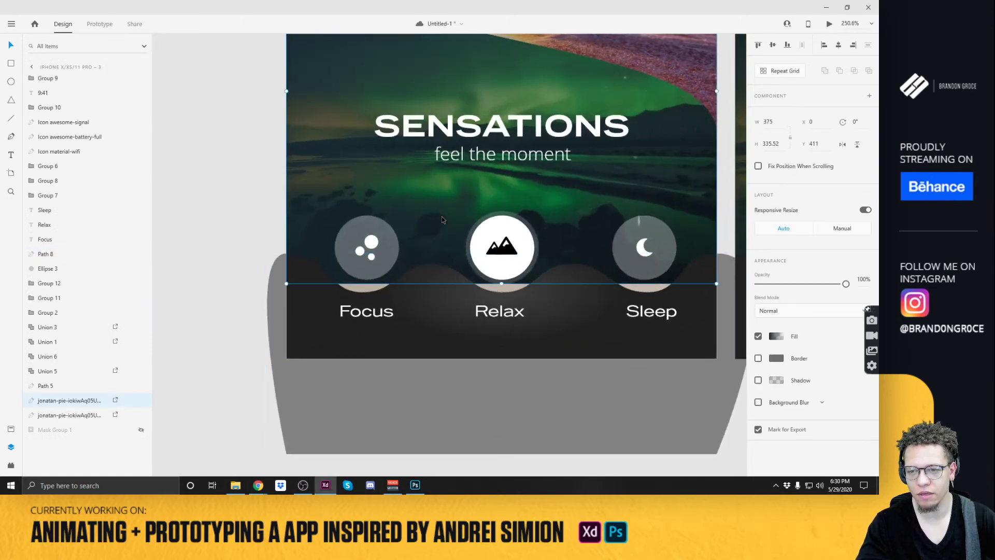
left_click(442, 218)
scroll(362, 197, "down", 3)
left_click(266, 160)
double_click(349, 208)
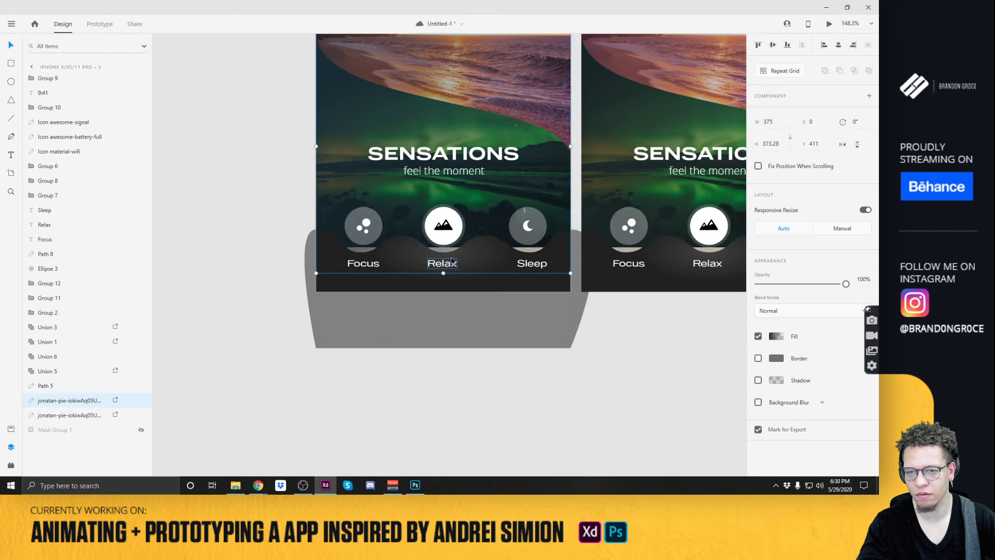
Hide the Sensations gradient overlay layer above the aurora photo in the recoloured artboard.
left_click(73, 415)
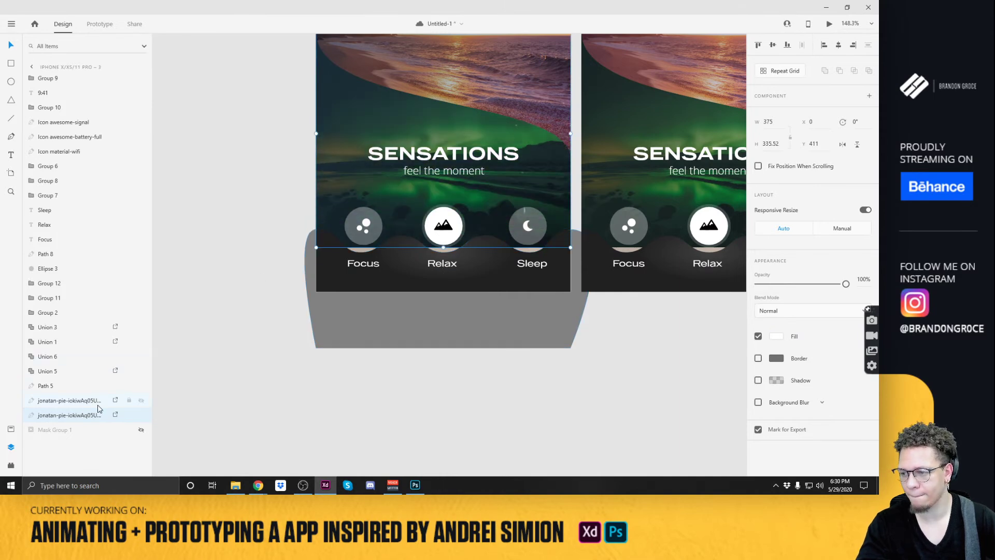
left_click(141, 400)
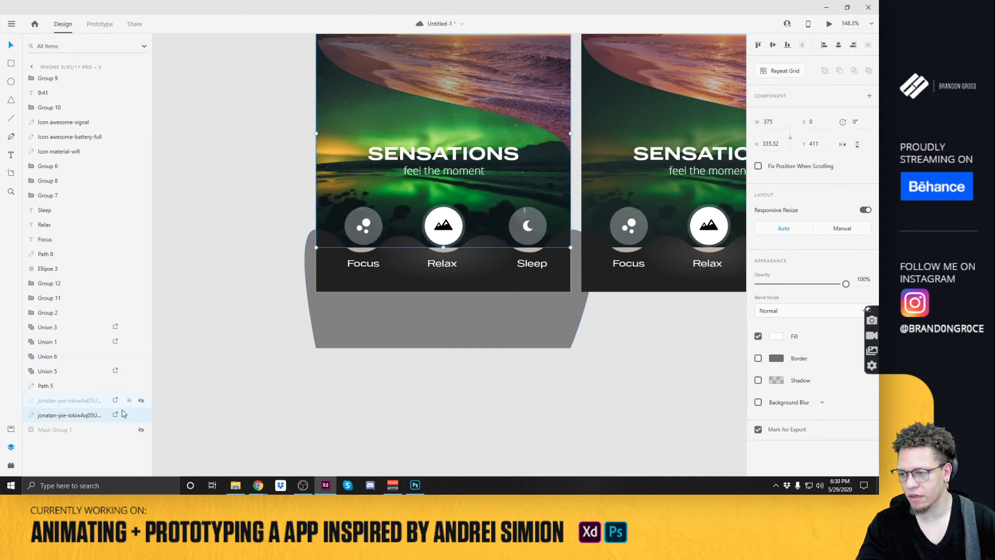
Try enlarging the aurora photo inside its masking shape to reach further down behind the navigation icons.
double_click(336, 214)
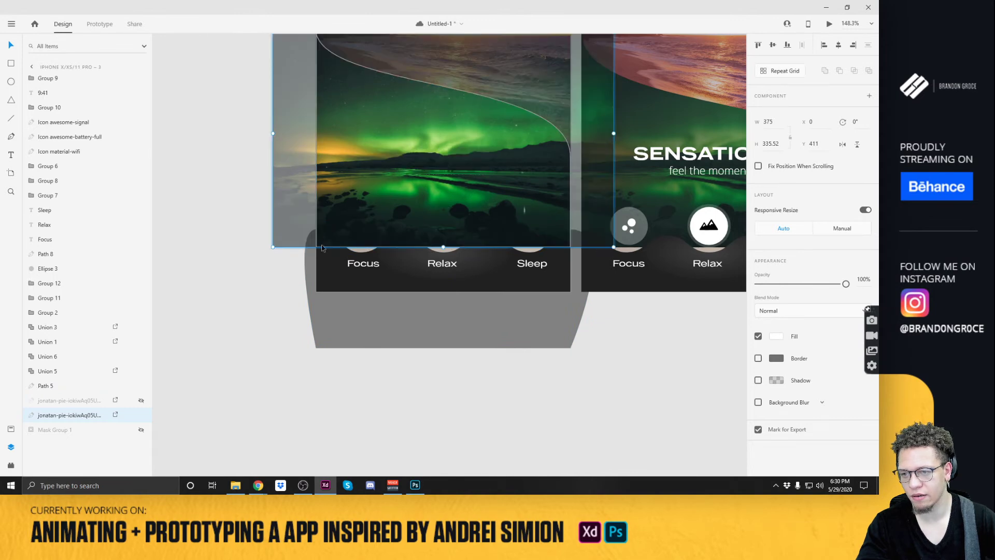
key("Escape")
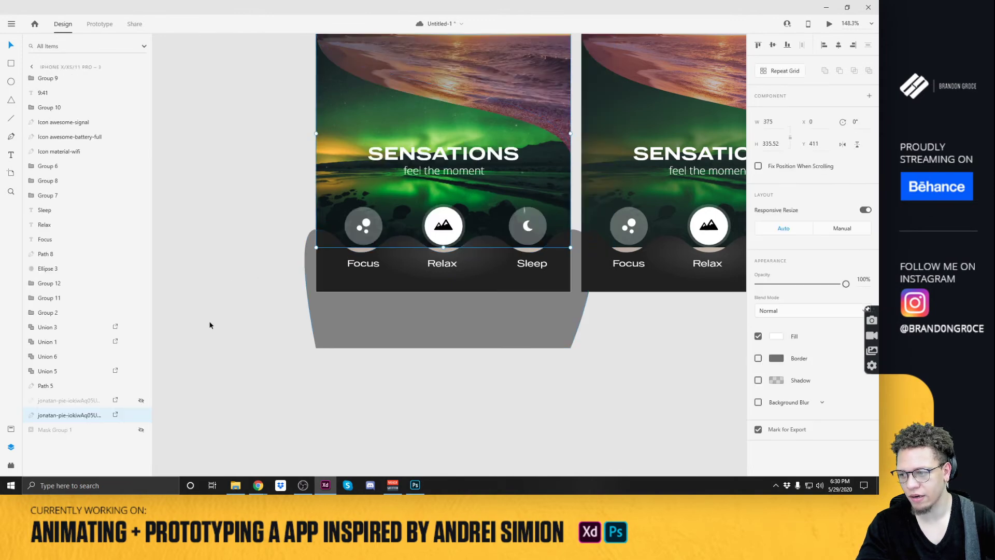
double_click(342, 199)
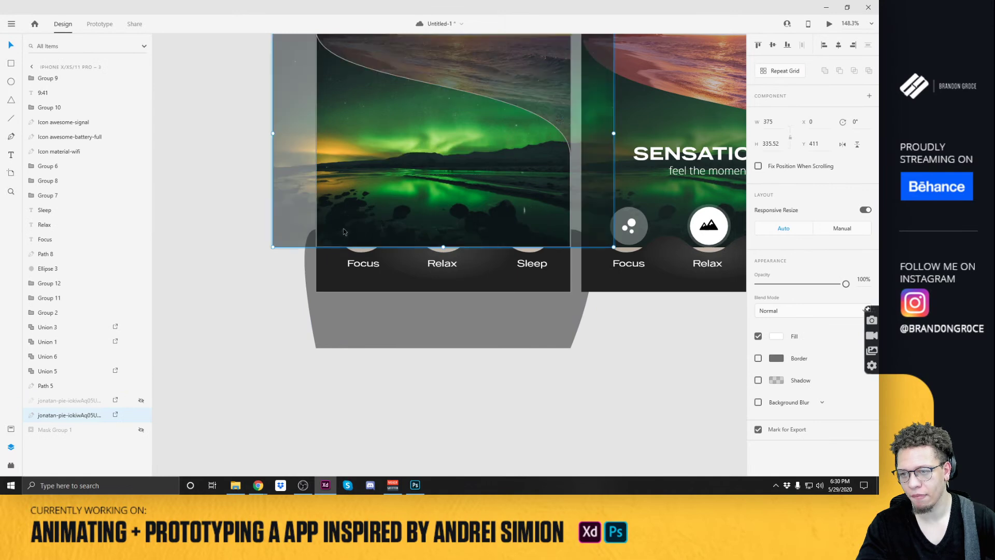
left_click(334, 249)
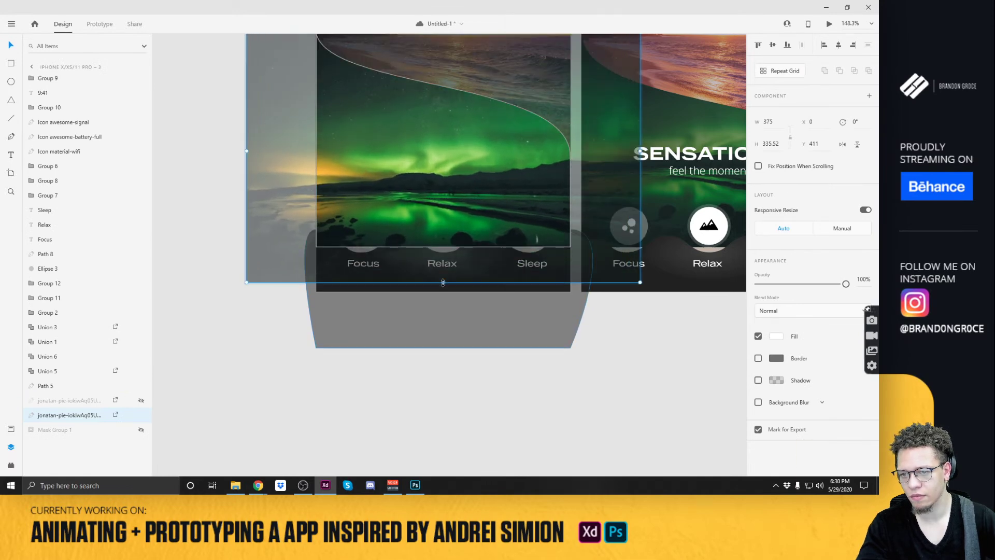
key("Escape")
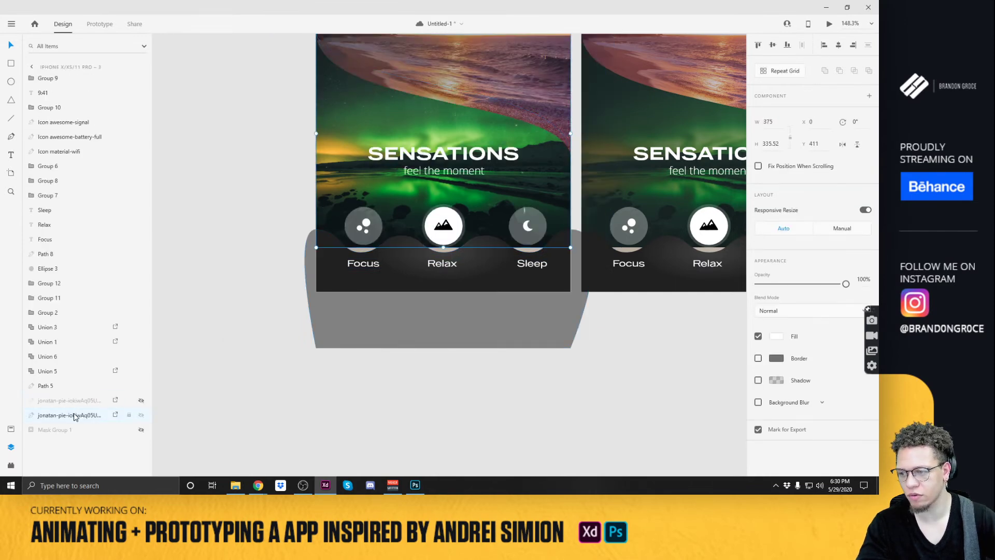
Try stretching the aurora photo shape downward behind the navigation icons and undo the last changes.
left_click_drag(444, 247, 442, 296)
key("ctrl+z")
key("ctrl+z")
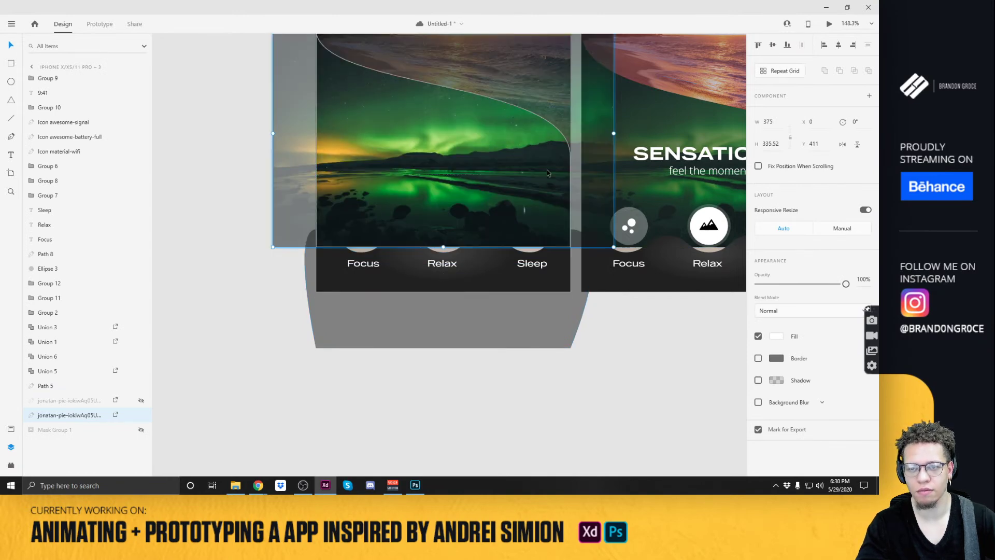
key("Escape")
Shift the three navigation icons, their labels and the dark bottom bar downward to uncover the aurora photo's lower edge.
left_click(363, 225)
left_click(444, 226, "shift")
left_click(527, 225, "shift")
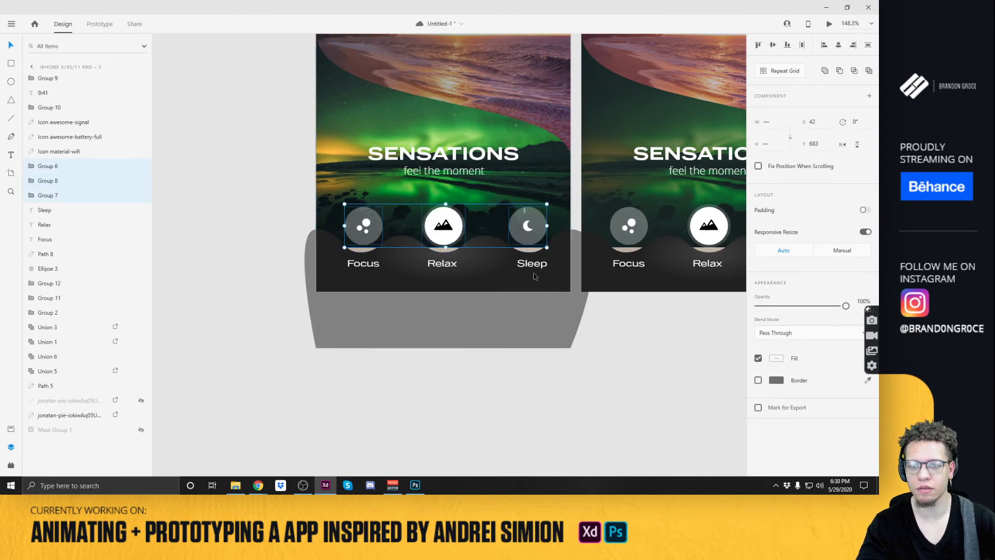
left_click(549, 249, "shift")
left_click(535, 265, "shift")
left_click(441, 264, "shift")
left_click(363, 263, "shift")
key("shift+Down")
key("shift+Down")
key("shift+Down")
key("shift+Down")
key("shift+Down")
key("shift+Down")
key("shift+Down")
Extend the aurora photo's bottom corner points to the artboard's lower edge, giving the shape a height of 400.65.
left_click(469, 239)
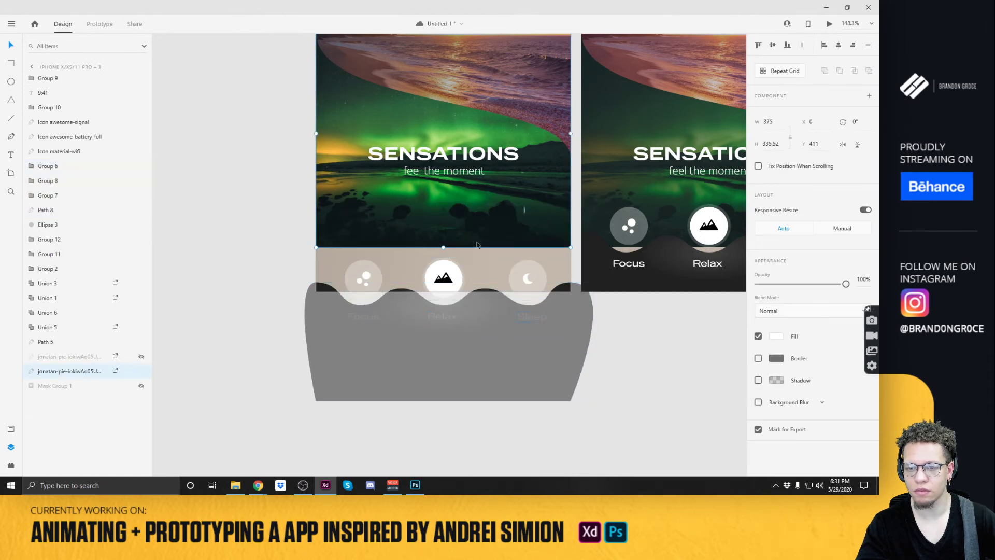
left_click_drag(565, 250, 565, 250)
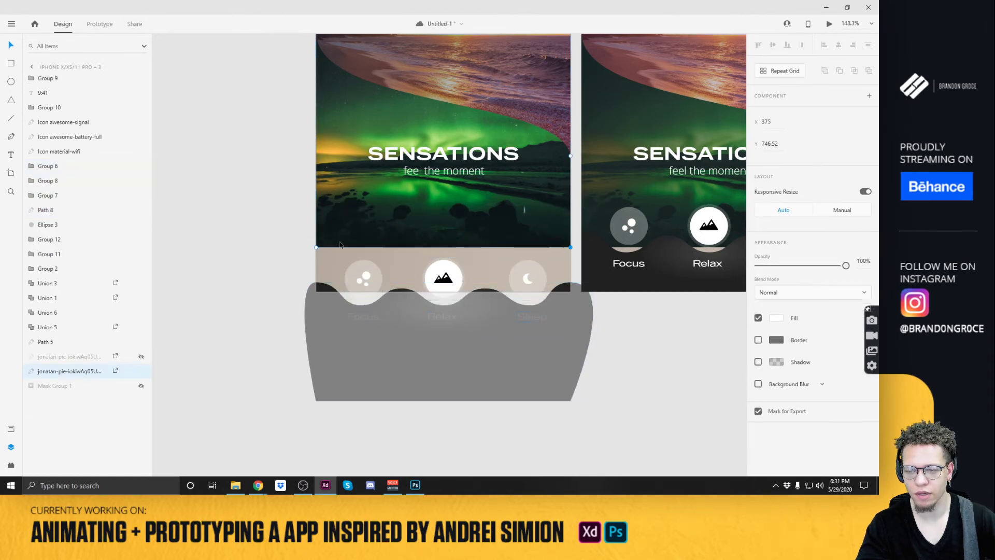
left_click_drag(316, 249, 316, 292)
left_click(579, 365)
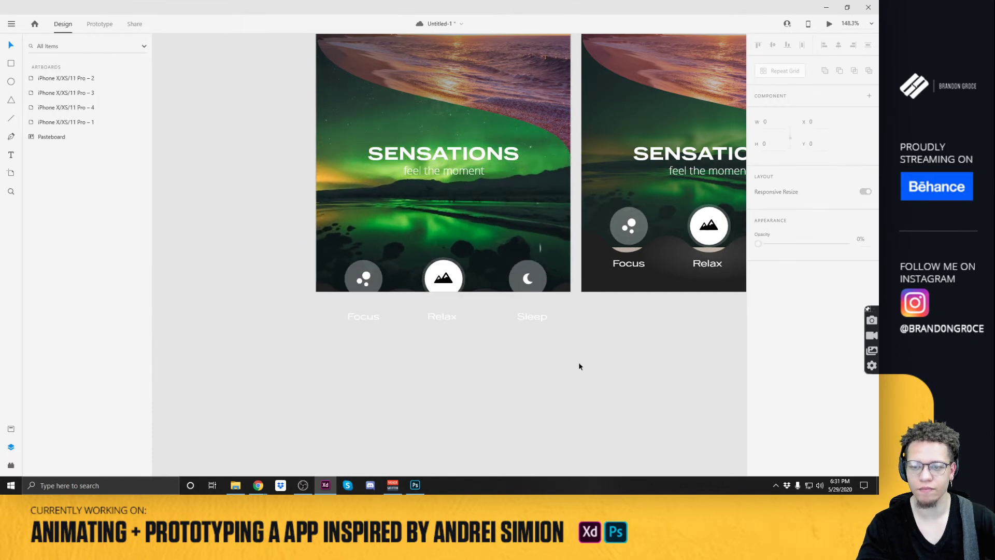
Move the navigation icons, the Focus, Relax and Sleep labels and the bottom bar back up to Y 682.
left_click(433, 329)
left_click(520, 315)
key("Delete")
left_click(520, 318)
left_click(428, 317, "shift")
left_click(363, 317, "shift")
key("ctrl+z")
left_click(360, 278, "shift")
left_click(531, 279, "shift")
left_click_drag(532, 292, 528, 239)
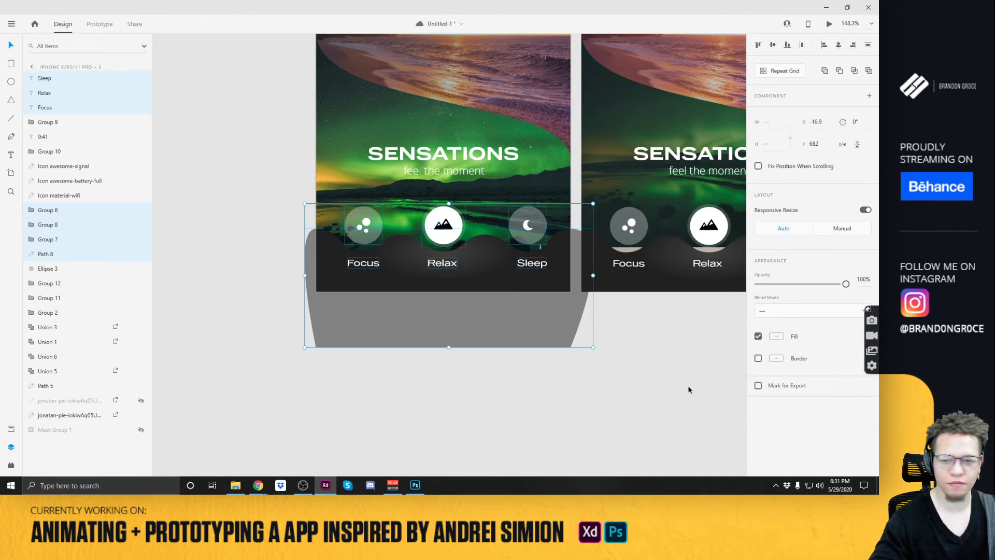
left_click(658, 374)
Show the hidden Sensations gradient overlay again above the extended aurora photo in artboard 3.
scroll(658, 373, "down", 5)
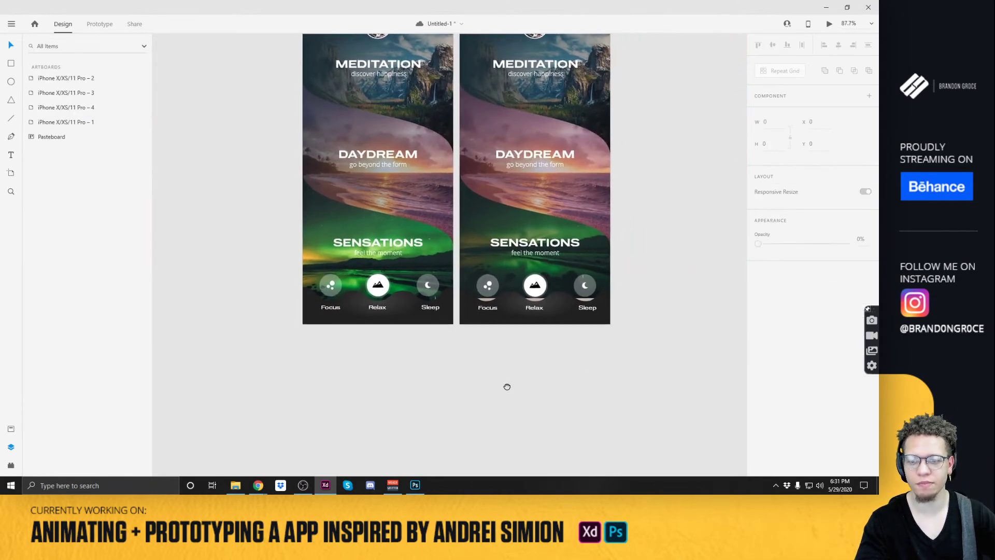
left_click_drag(584, 180, 537, 239)
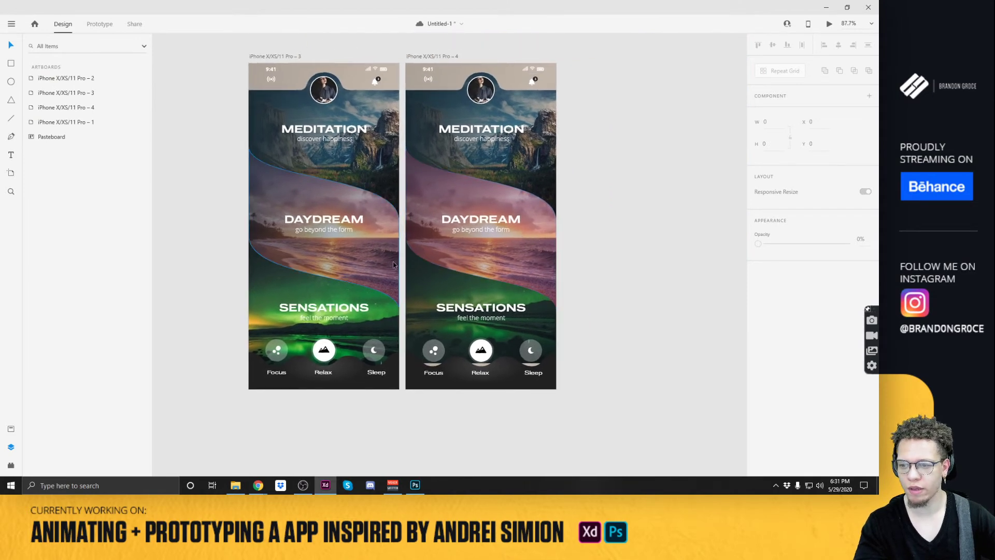
left_click(288, 293)
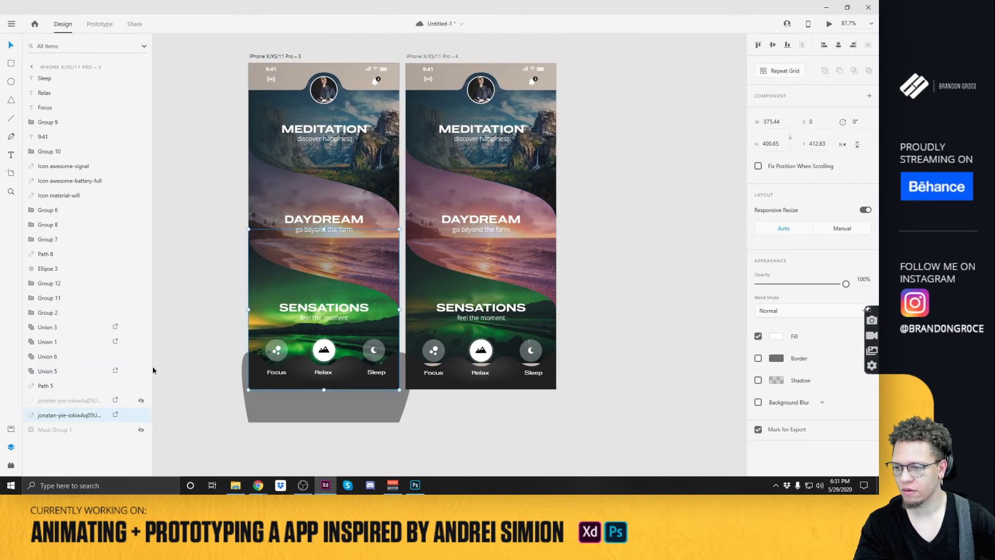
left_click(141, 402)
left_click(217, 352)
left_click_drag(200, 268, 296, 281)
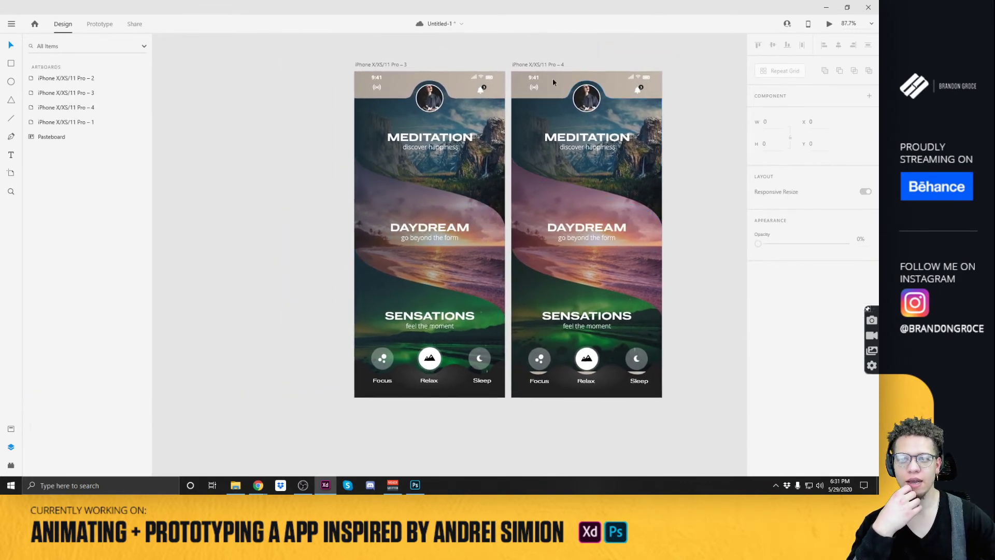
Move artboard 4 away from artboard 3 to X -162, Y 972.
left_click_drag(528, 68, 558, 135)
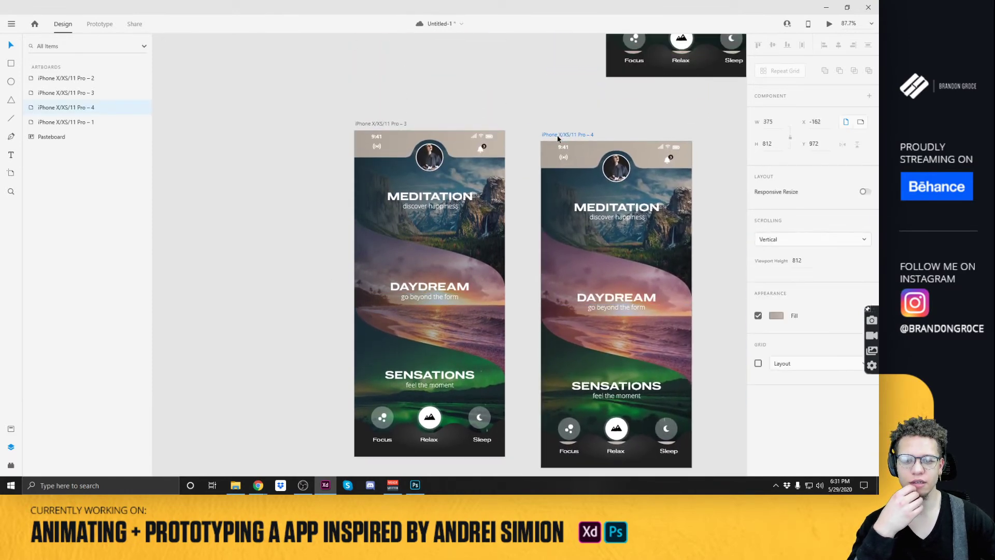
left_click(706, 130)
scroll(648, 332, "right", 5)
scroll(648, 332, "down", 2)
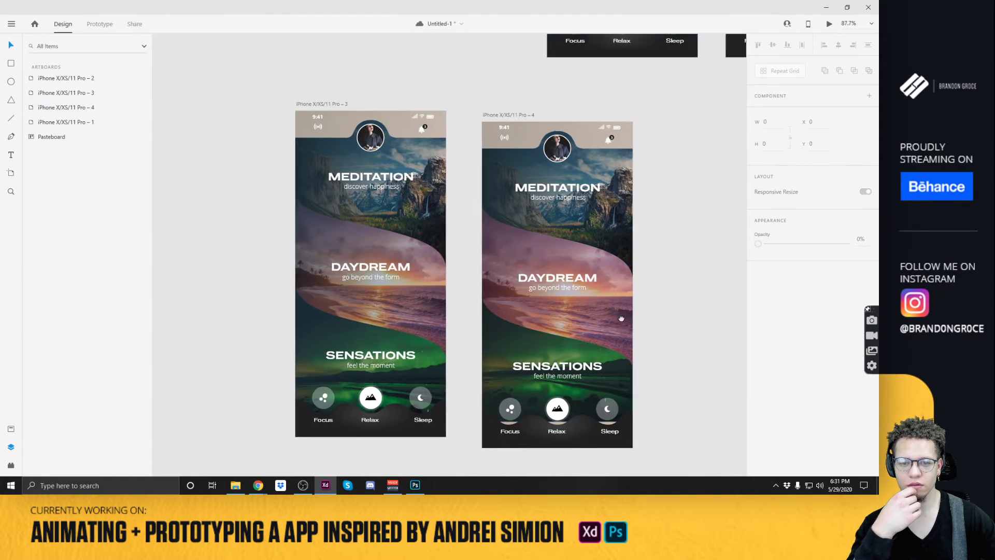
left_click_drag(670, 319, 658, 313)
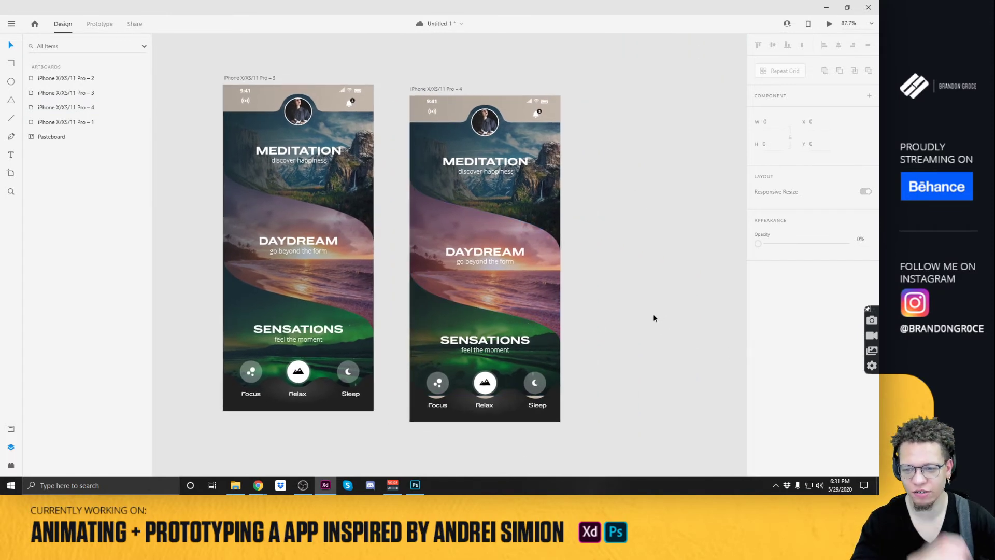
Copy the extended aurora photo from artboard 3 into artboard 4 and place it directly beneath the Sensations gradient overlay.
left_click(300, 427)
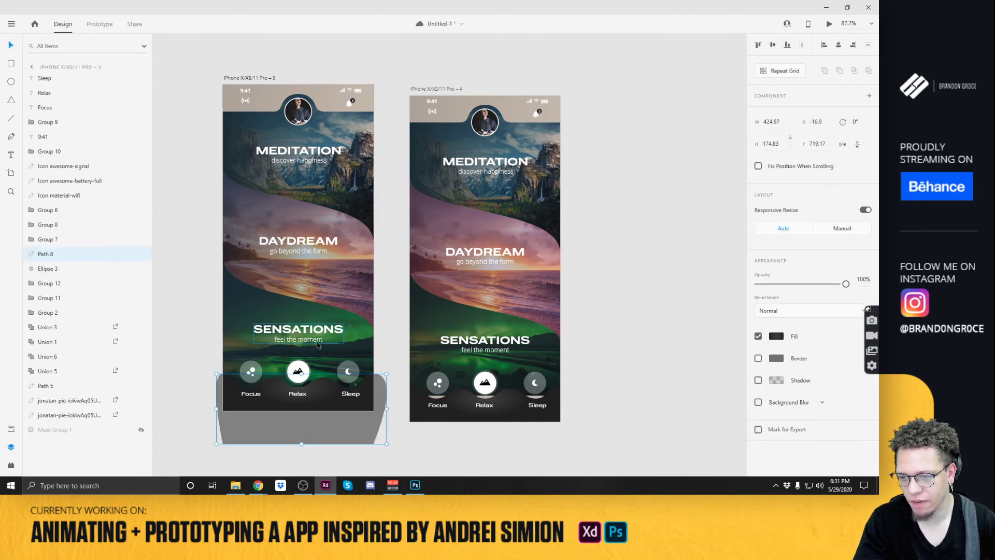
left_click(69, 415)
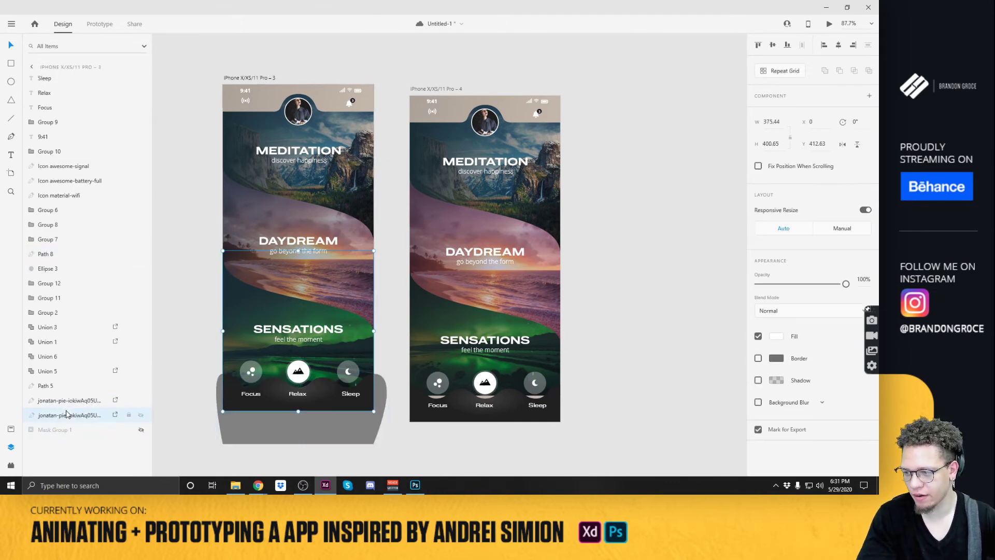
double_click(428, 346)
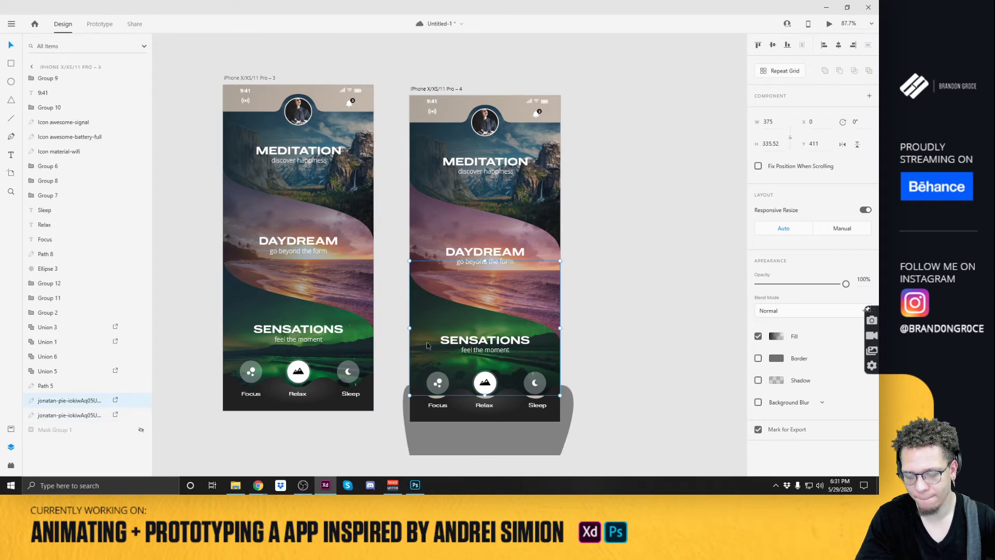
key("ctrl+x")
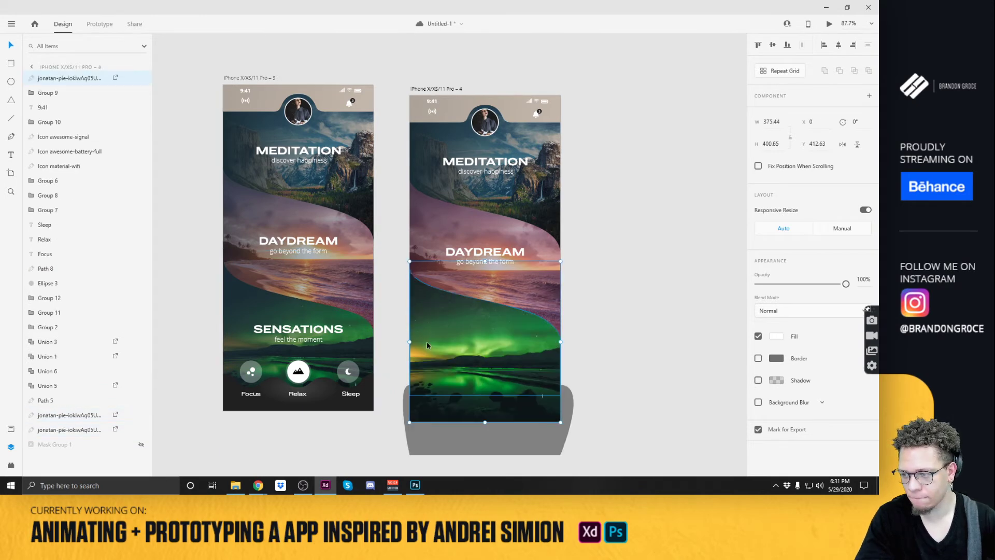
key("ctrl+v")
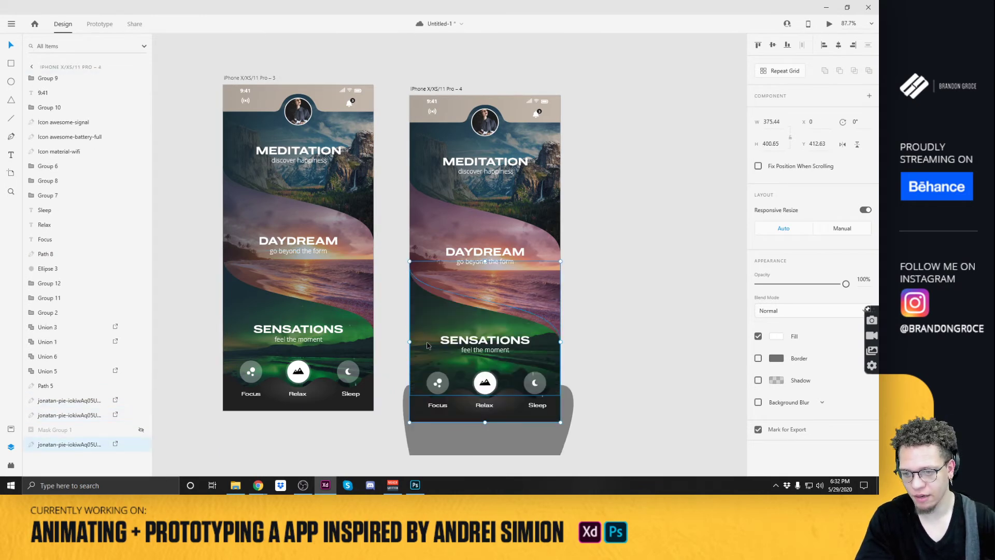
key("ctrl+bracketright")
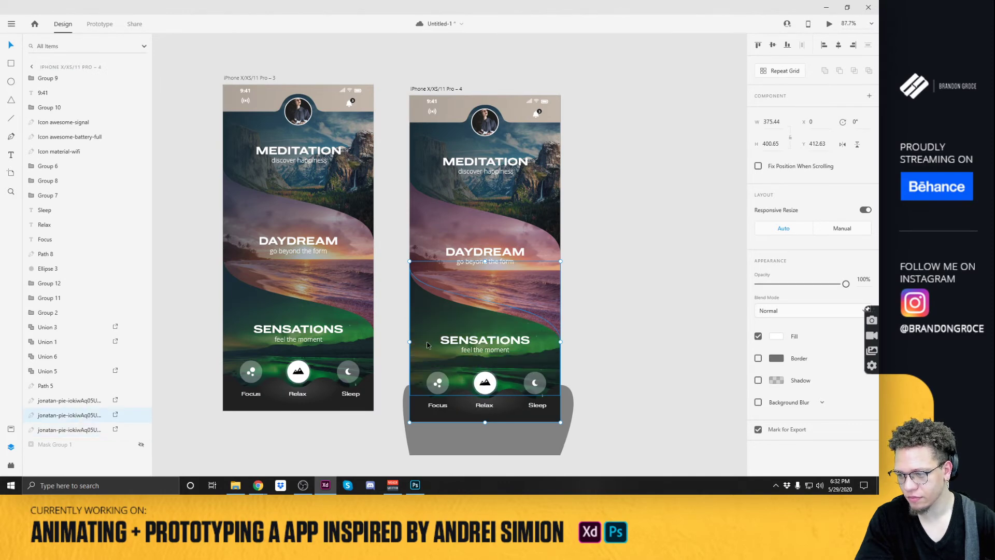
left_click(620, 349)
scroll(597, 353, "down", 1)
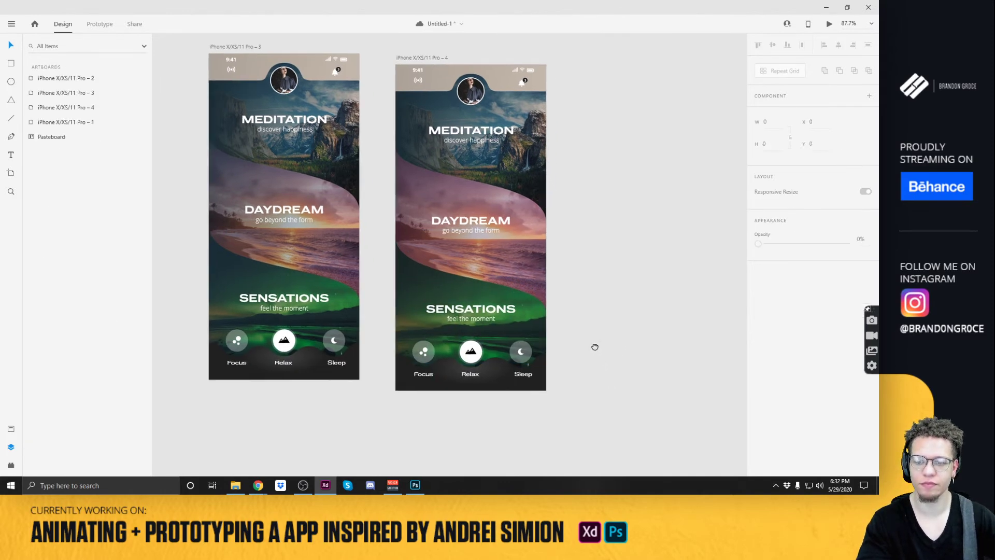
Move artboard 4 to X 469, Y 1114 and duplicate it beside itself at X 27, Y 1114.
scroll(599, 334, "down", 2)
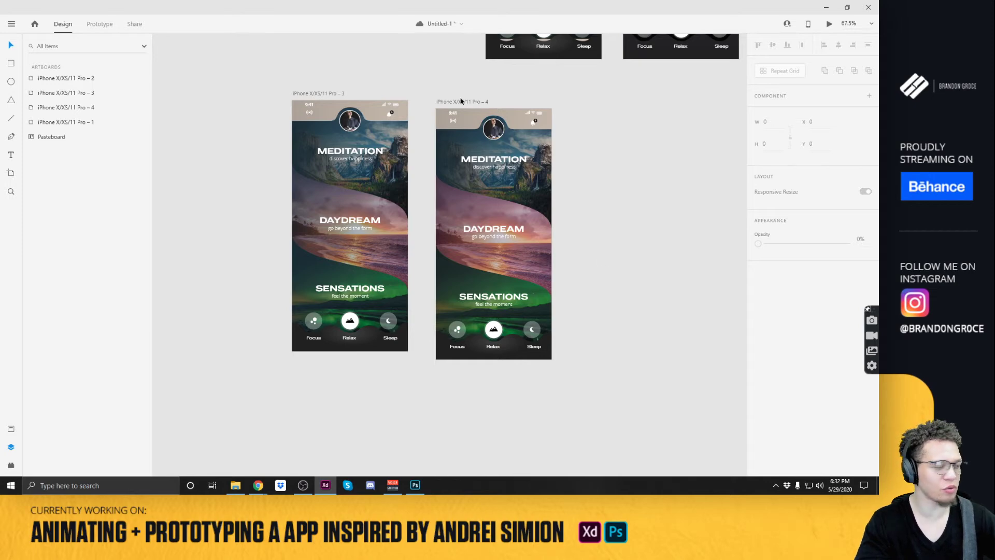
left_click_drag(462, 102, 658, 146)
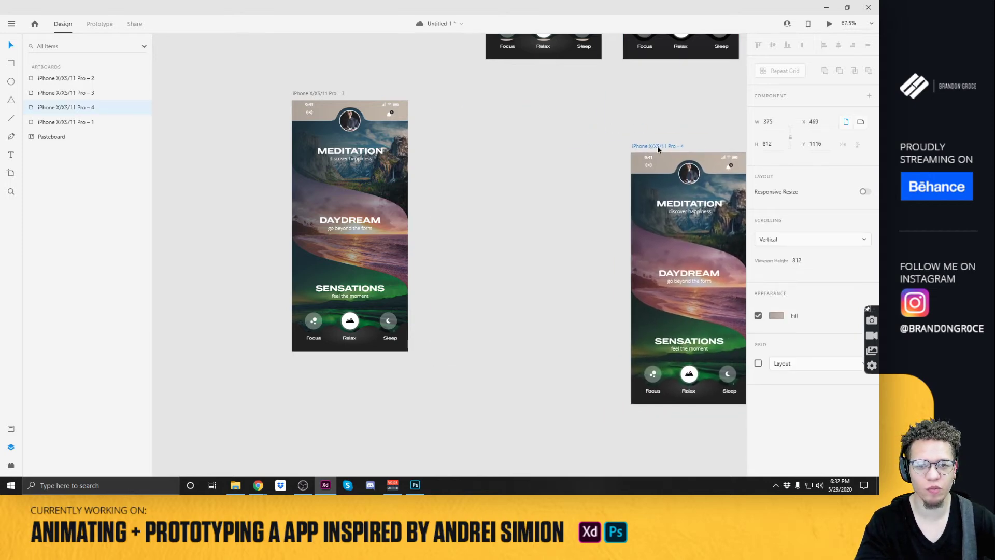
scroll(568, 120, "right", 3)
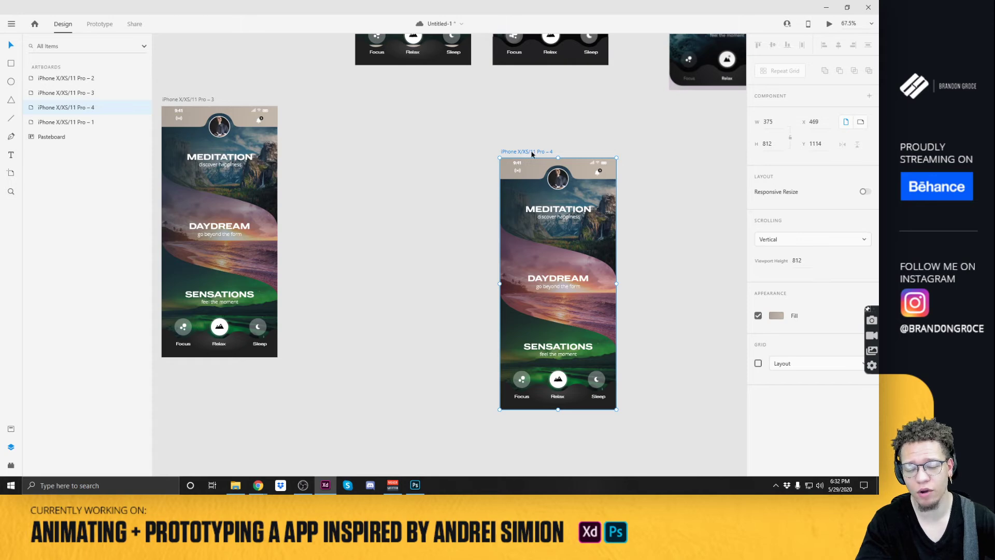
left_click_drag(532, 154, 394, 155)
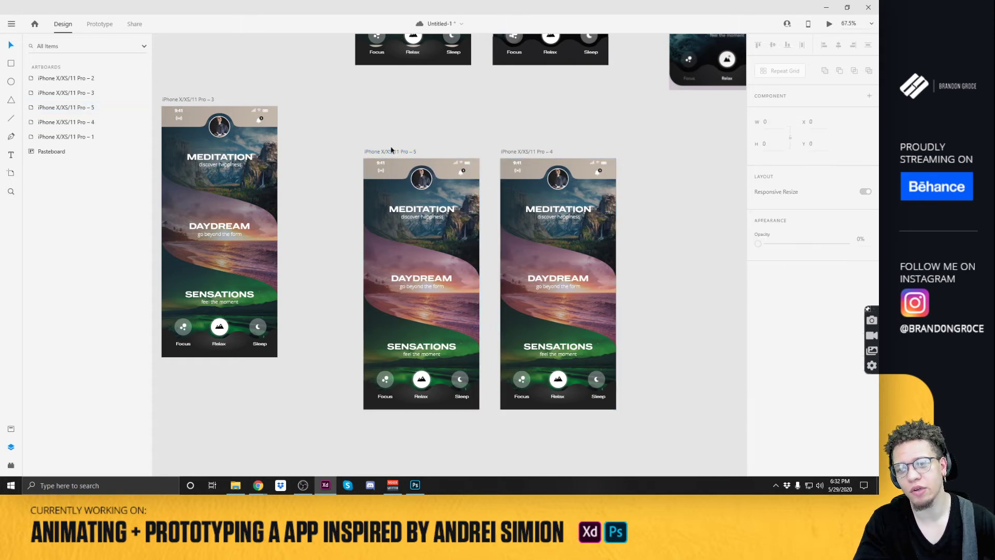
scroll(446, 146, "up", 3)
left_click_drag(566, 211, 511, 136)
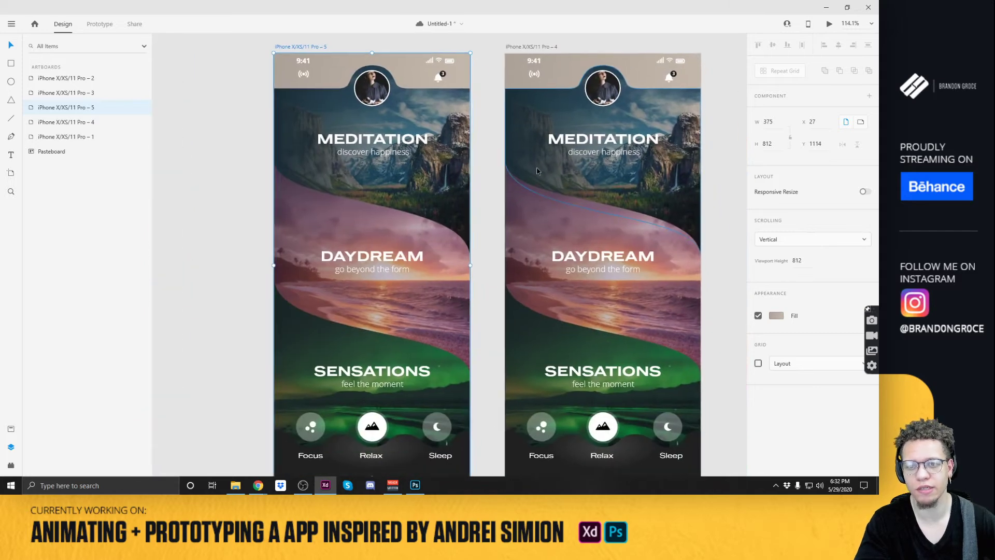
scroll(497, 199, "down", 2)
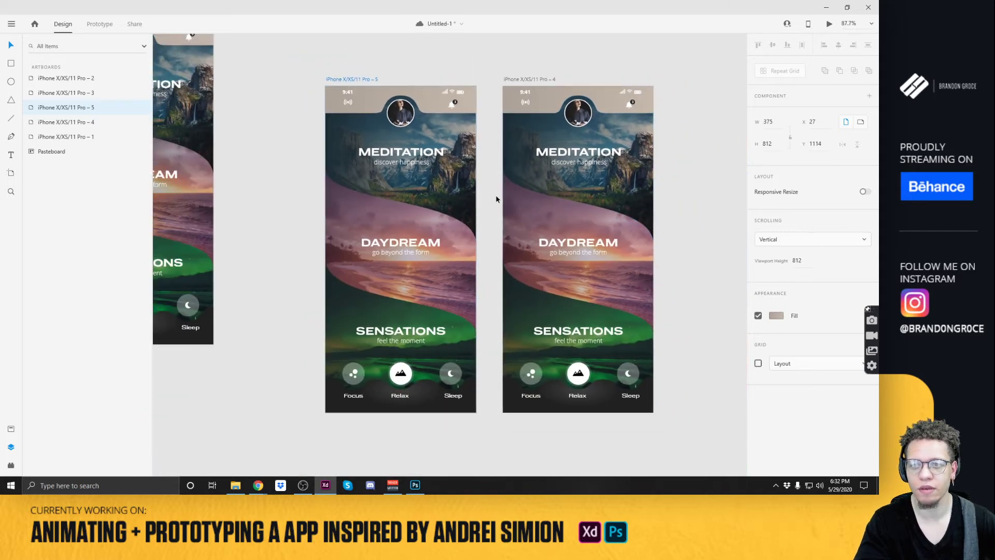
Try nudging the mountain photo down and up inside its Union 5 mask in artboard 5.
left_click(459, 168)
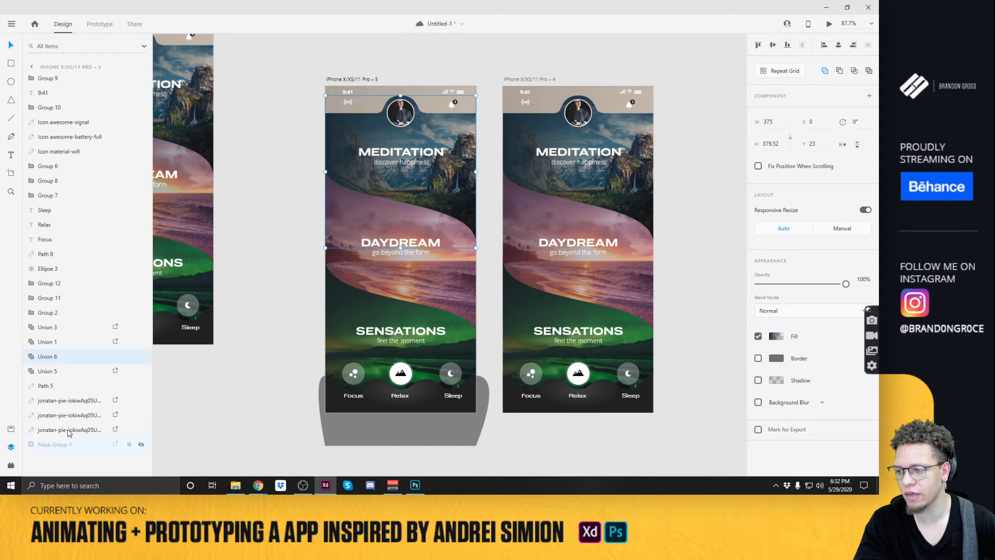
left_click(33, 371)
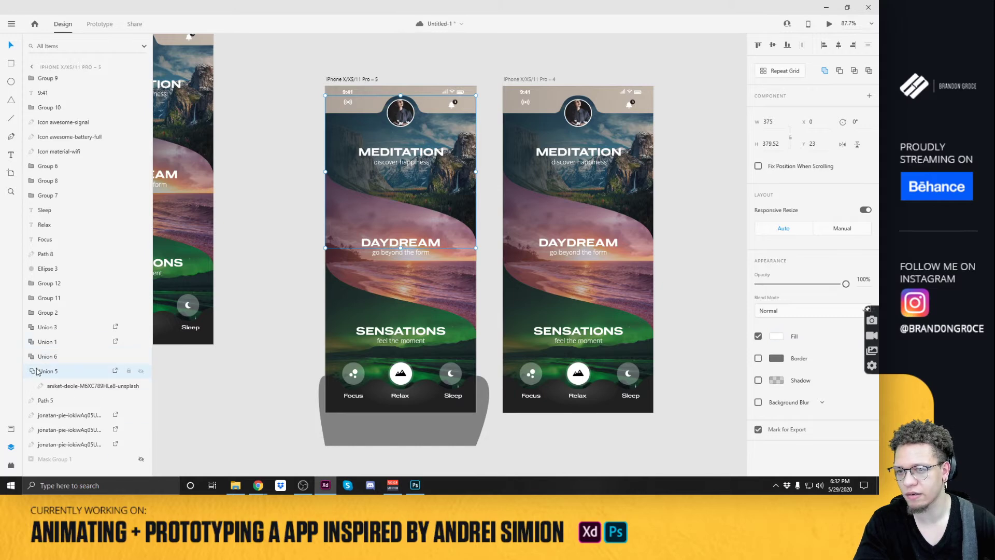
left_click(66, 384)
key("shift+Down")
key("shift+Down")
key("shift+Down")
key("shift+Up")
key("shift+Up")
key("shift+Up")
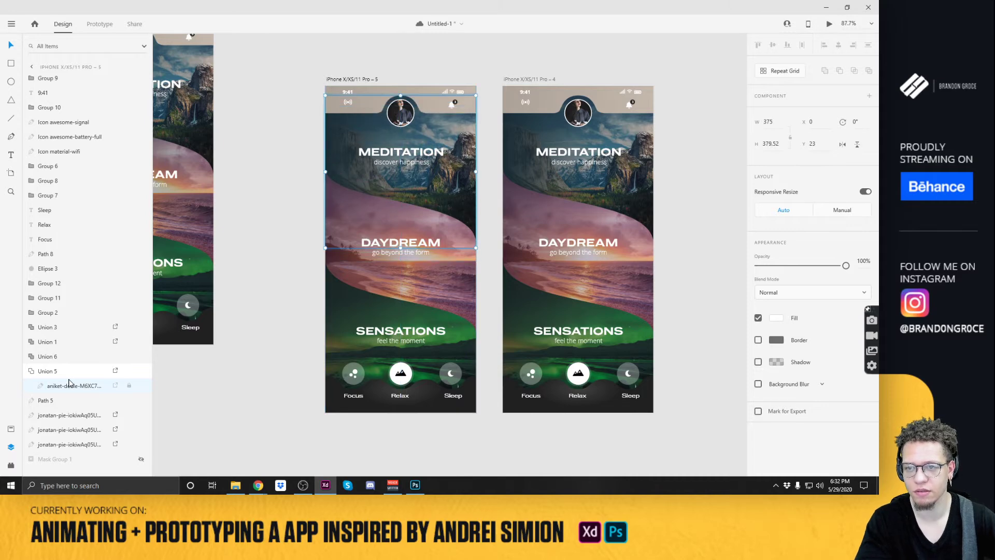
double_click(63, 388)
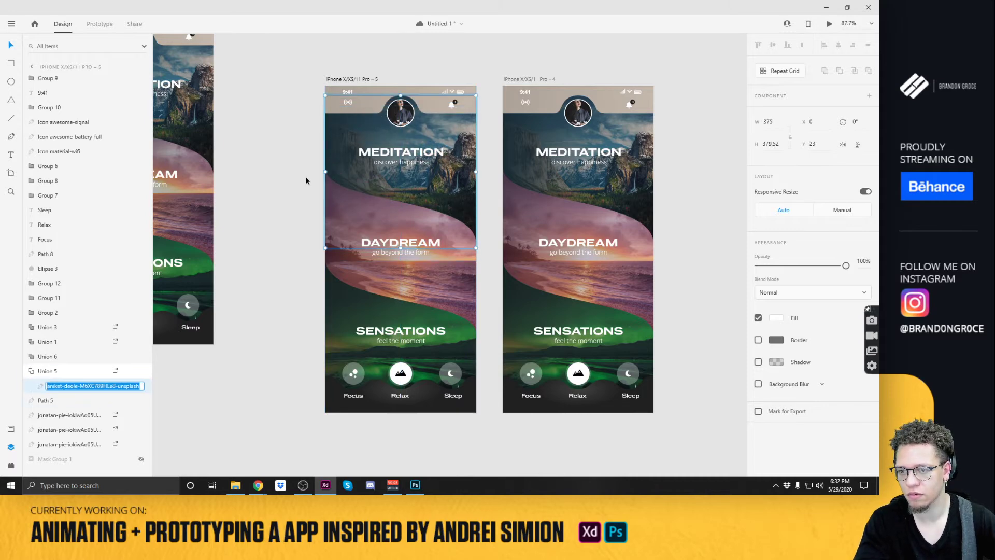
Enlarge the mountain photo inside its Union 5 mask in artboard 5 and lower it to the mask's upper edge.
left_click_drag(360, 123, 402, 136)
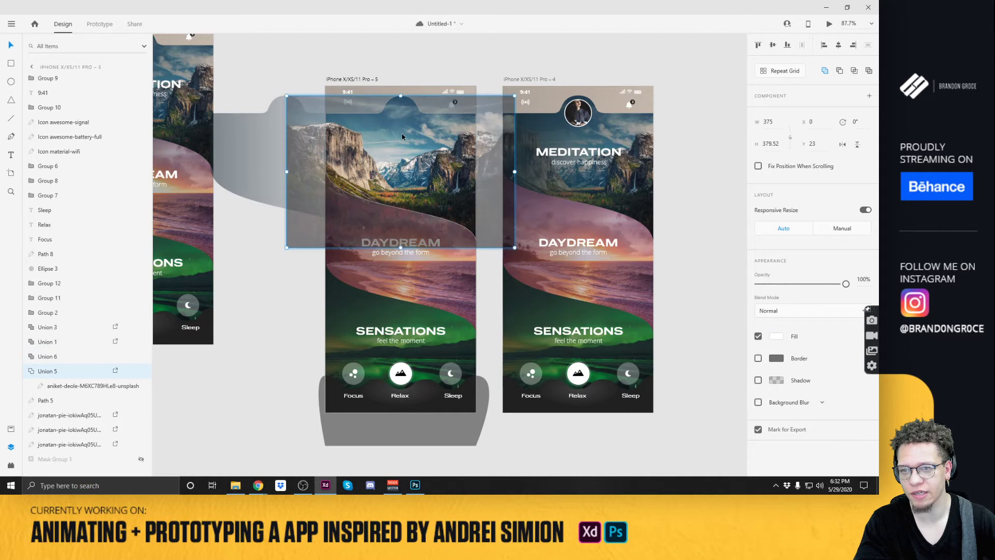
left_click_drag(515, 95, 536, 81)
left_click_drag(419, 138, 419, 151)
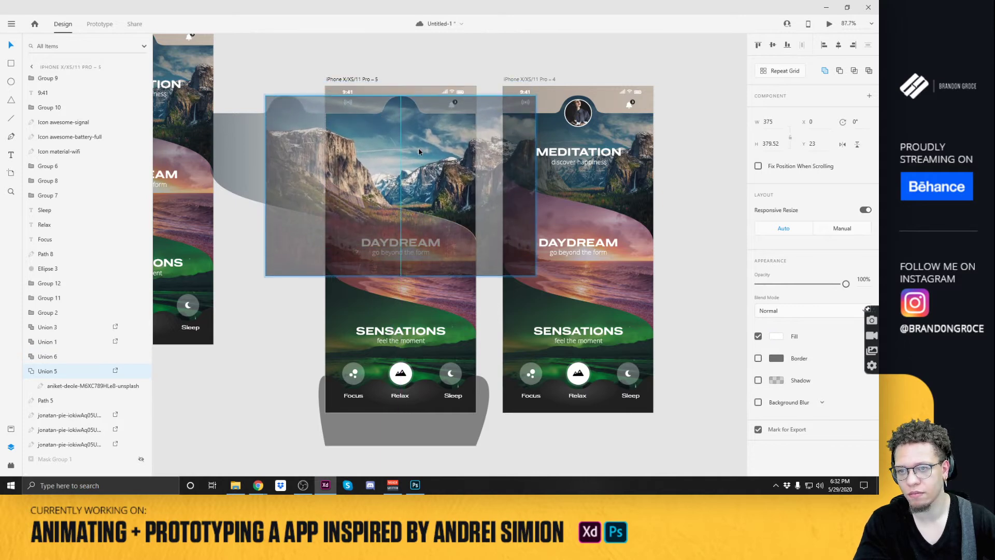
left_click(301, 139)
left_click_drag(328, 115, 442, 134)
key("Escape")
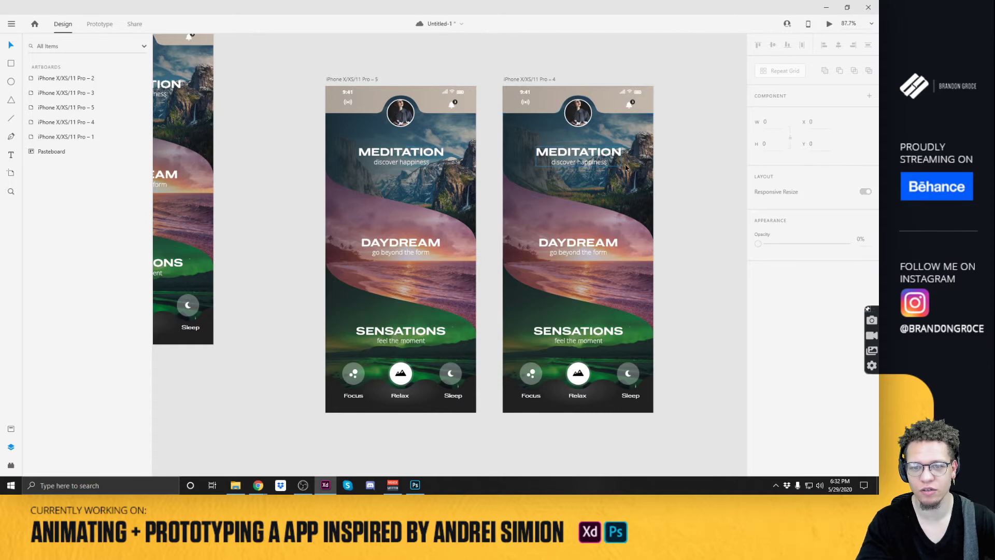
Scale the masked mountain photo in artboard 5 up a second time and realign its upper edge with the Union 5 mask.
double_click(441, 189)
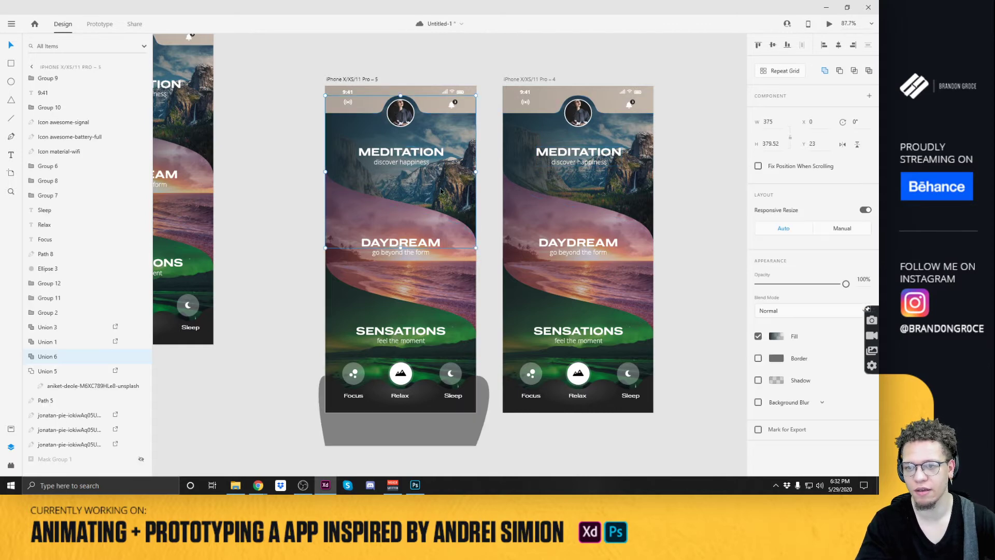
left_click(466, 191)
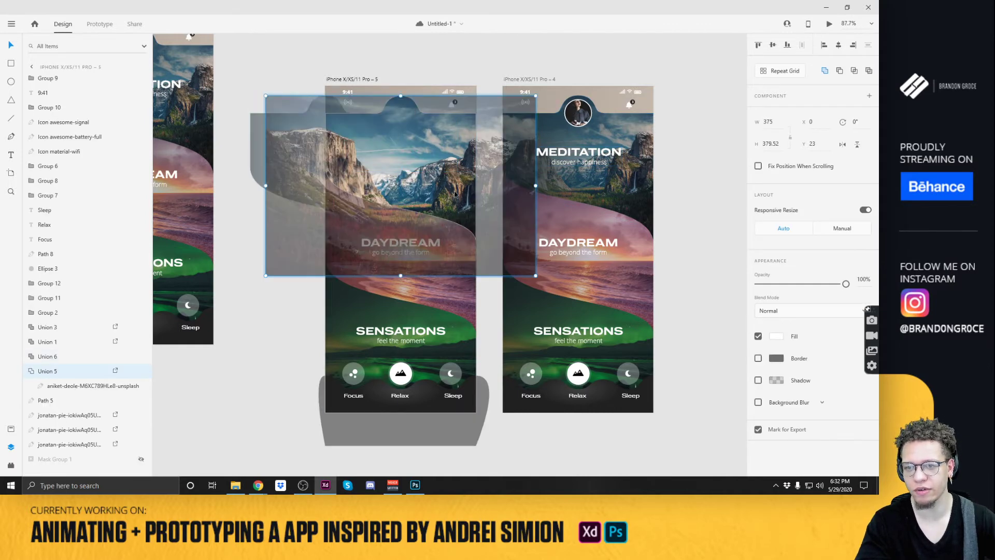
left_click_drag(542, 103, 549, 87)
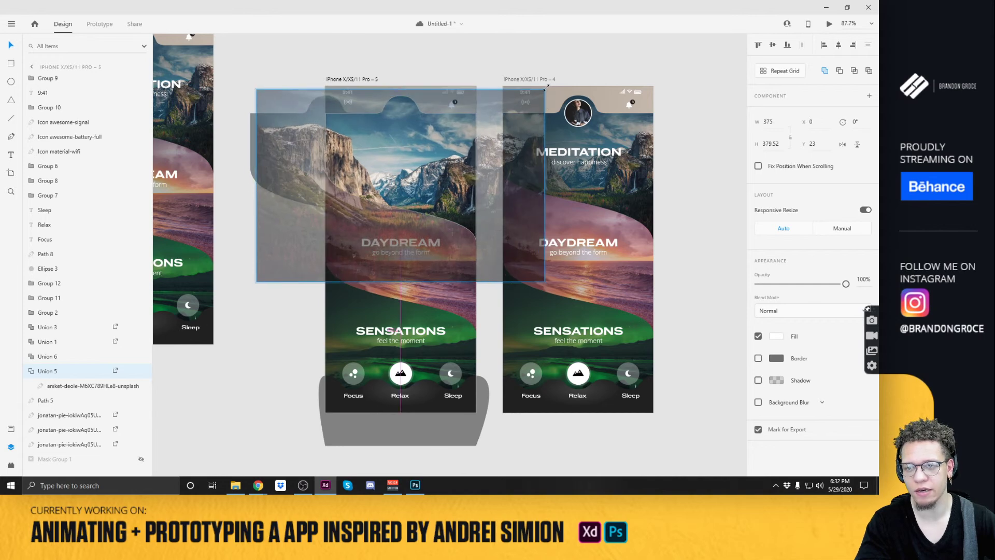
left_click_drag(439, 149, 439, 157)
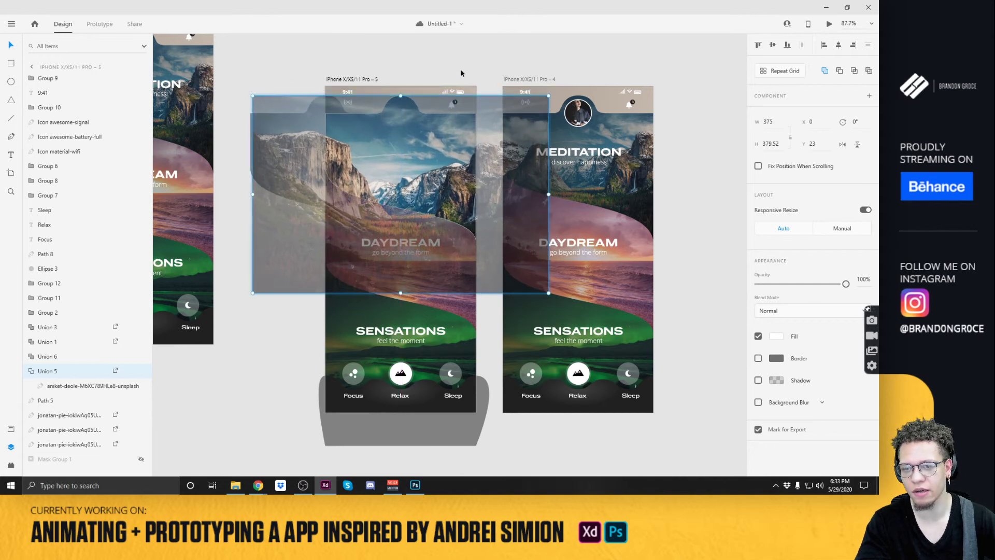
key("Escape")
key("Escape")
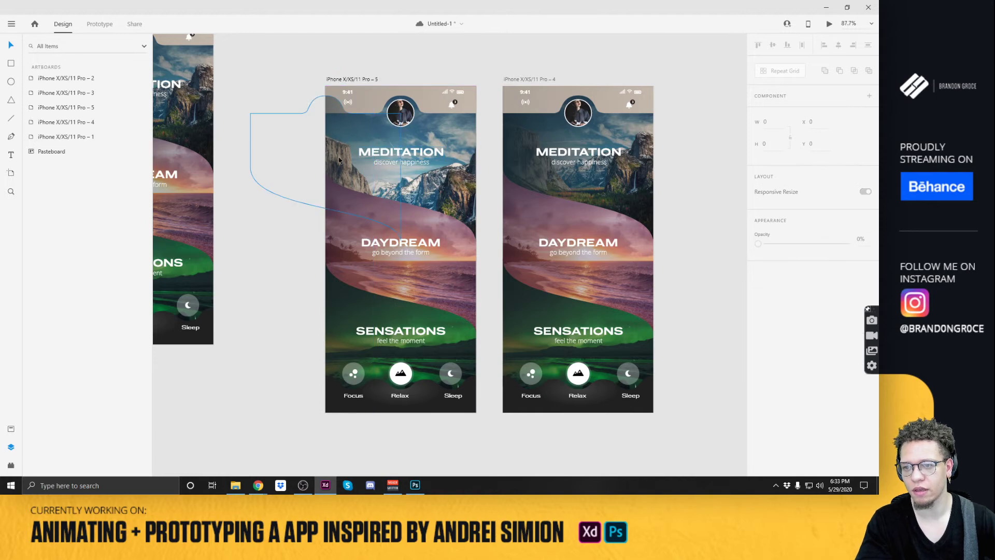
left_click(411, 167)
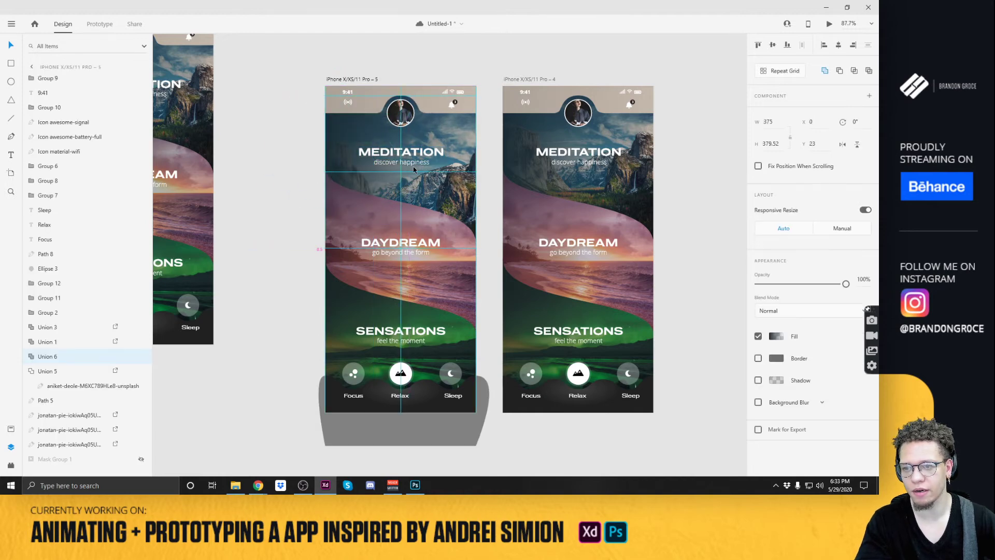
left_click(291, 157)
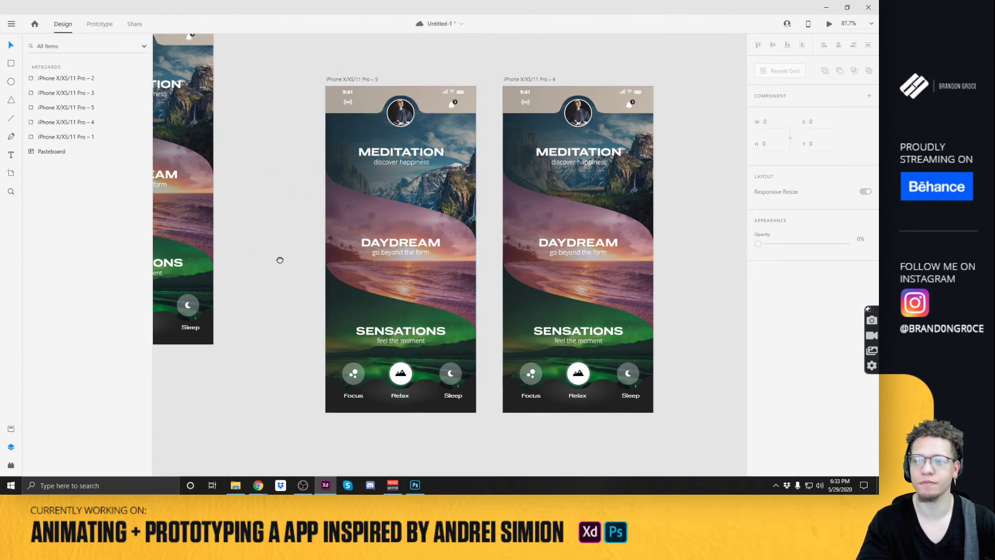
Remove artboard 4 and place a duplicate of artboard 5 beside the original in its place.
left_click_drag(286, 271, 245, 236)
left_click(490, 44)
key("ctrl+x")
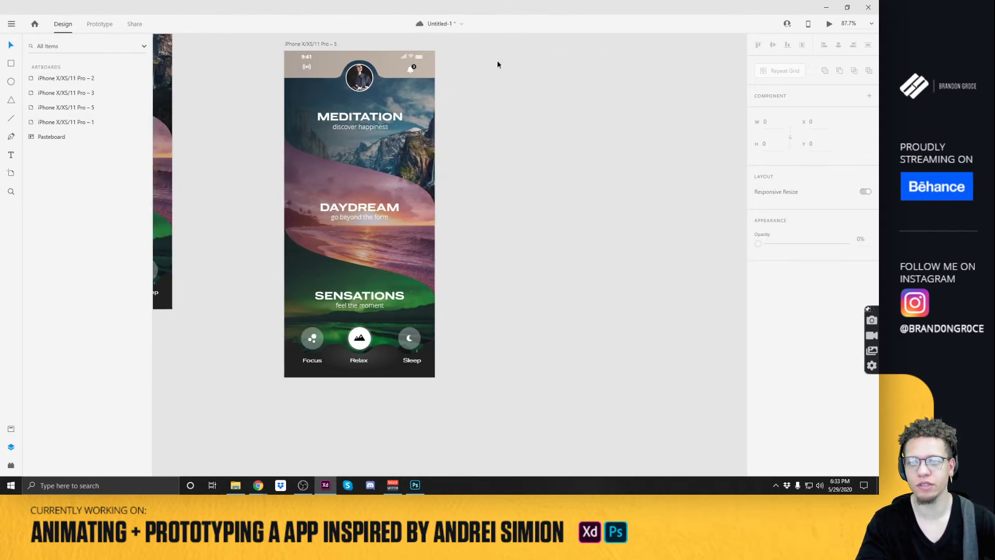
key("ctrl+v")
left_click_drag(382, 45, 484, 45)
left_click(615, 251)
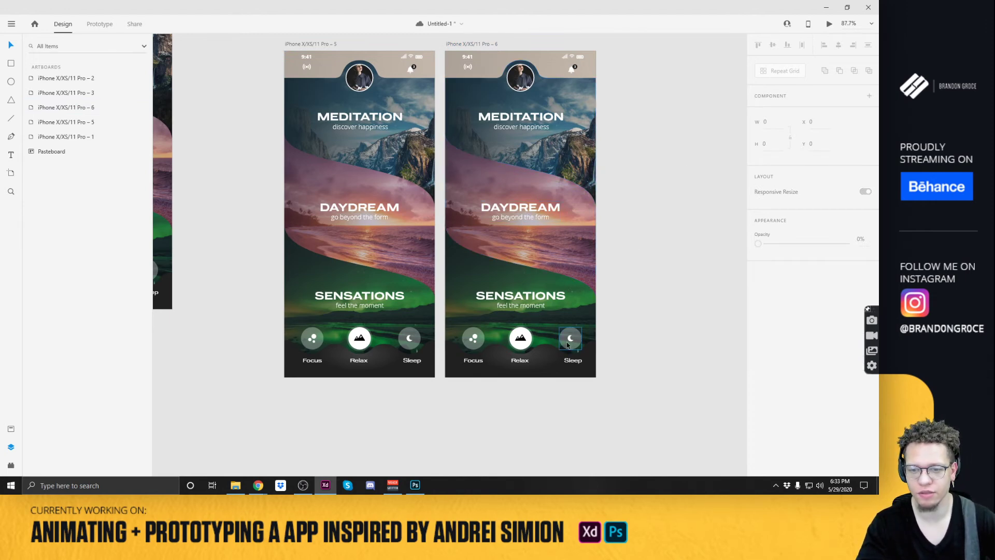
Combine artboard 5's Focus, Relax and Sleep icons, their labels and the curved Path 8 background into one component.
scroll(468, 397, "down", 2)
scroll(468, 398, "left", 2)
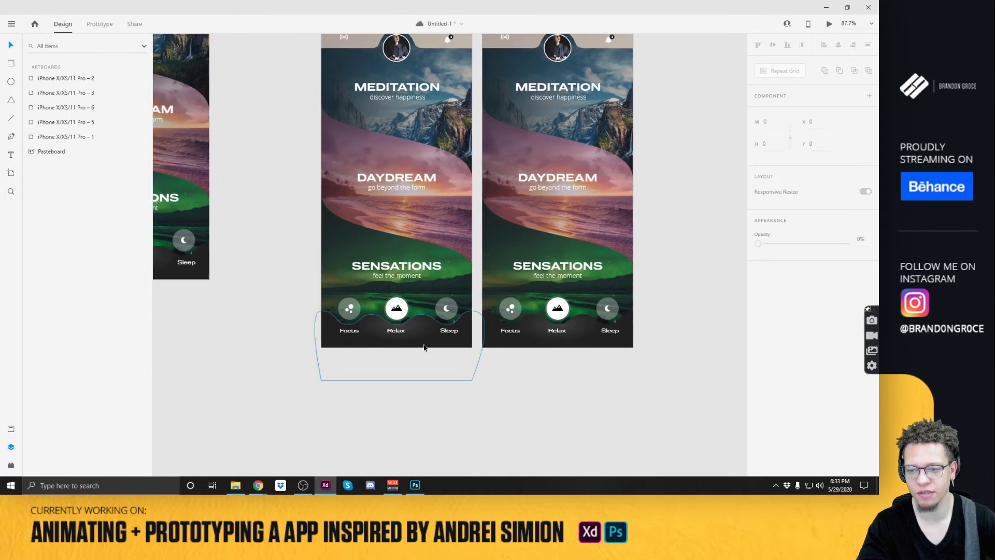
double_click(394, 331)
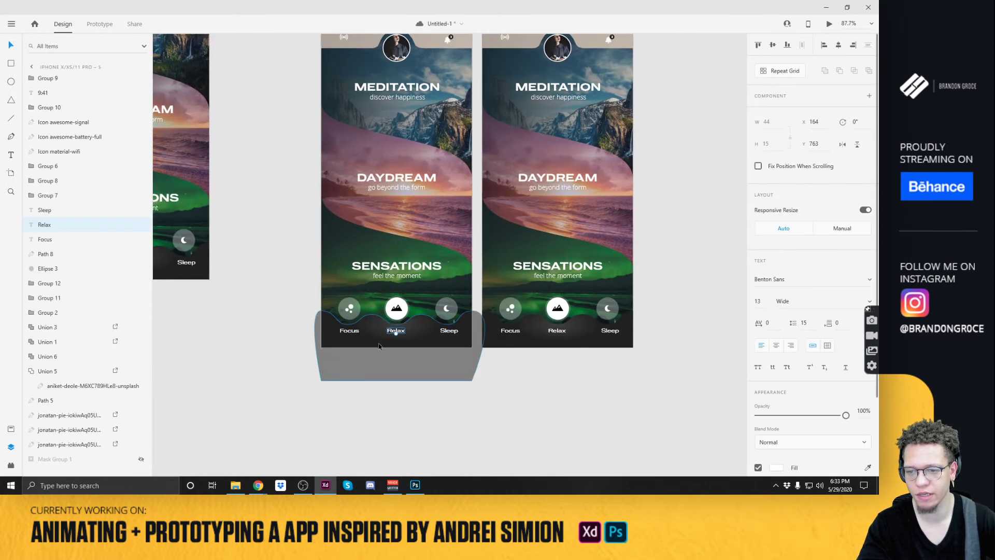
left_click(349, 308)
left_click(347, 330, "shift")
left_click(387, 328, "shift")
left_click(397, 310, "shift")
left_click(395, 331, "shift")
left_click(446, 309, "shift")
left_click(450, 331, "shift")
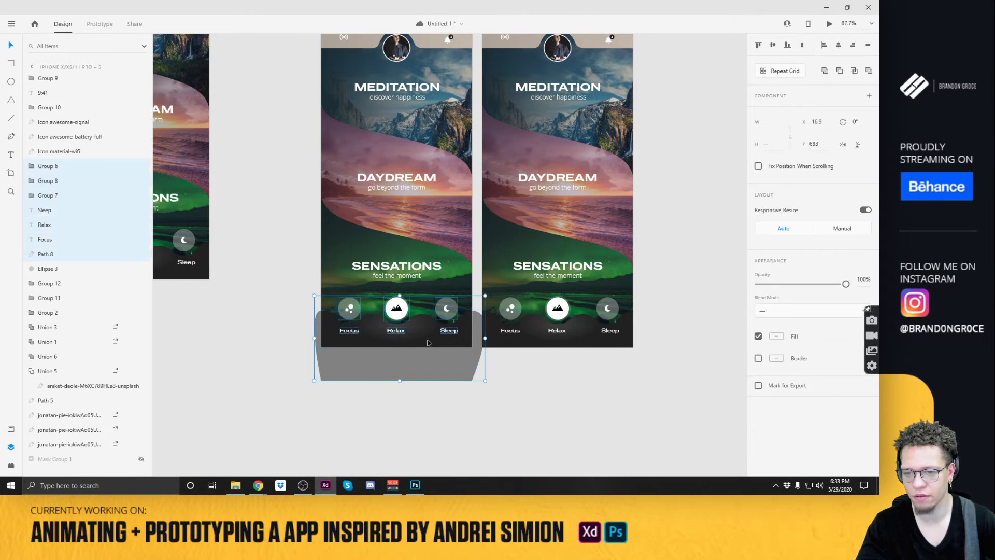
key("ctrl+k")
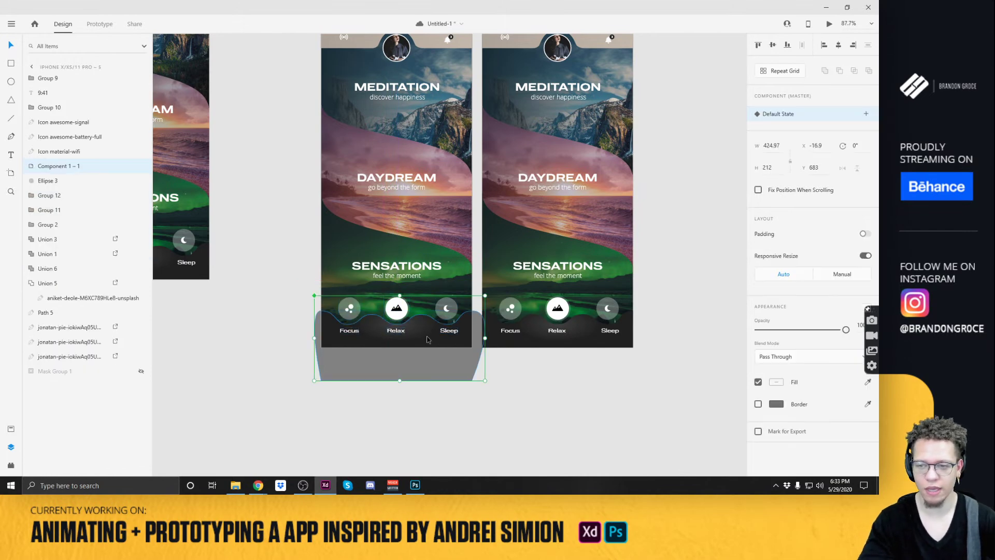
left_click(567, 390)
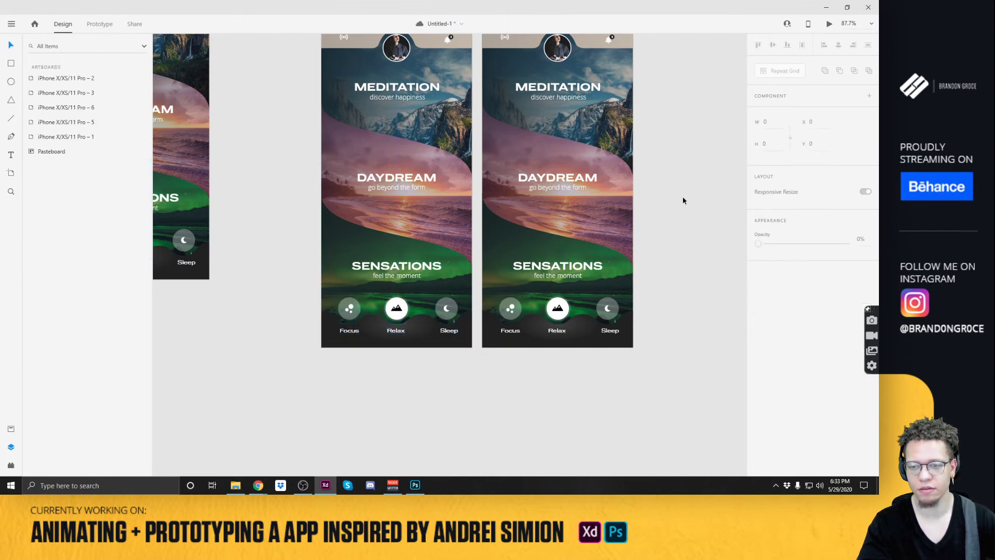
Position artboard 6 at X 443, Y 1114, leaving a wider gap beside artboard 5.
scroll(682, 204, "up", 2)
left_click(514, 83)
mouse_move(515, 86)
left_mouse_down()
mouse_move(349, 82)
mouse_move(520, 89)
left_mouse_up()
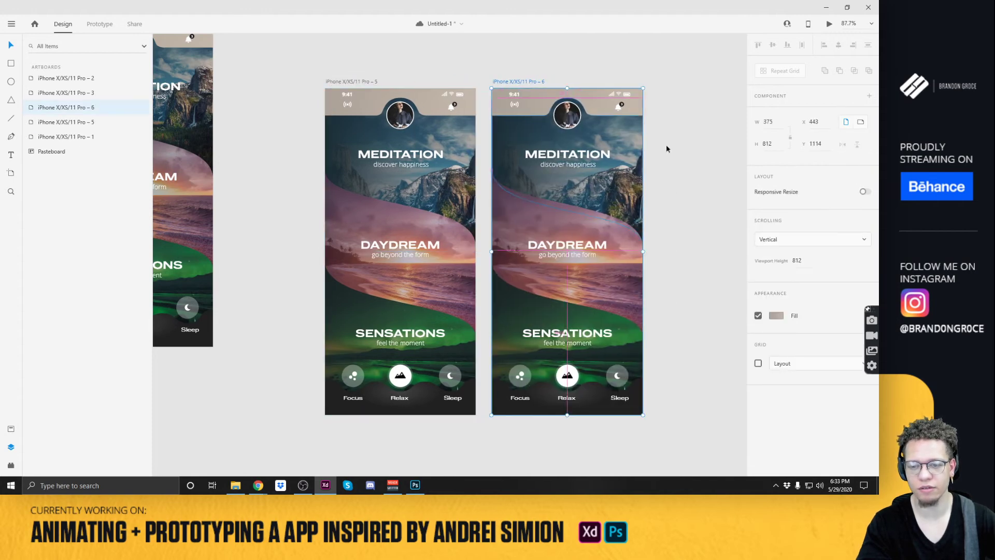
key("Escape")
Try to move the Focus button in artboard 6's bottom navigation.
left_click(519, 378)
left_click_drag(518, 378, 498, 354)
key("ctrl+z")
left_click(673, 408)
scroll(672, 408, "down", 2)
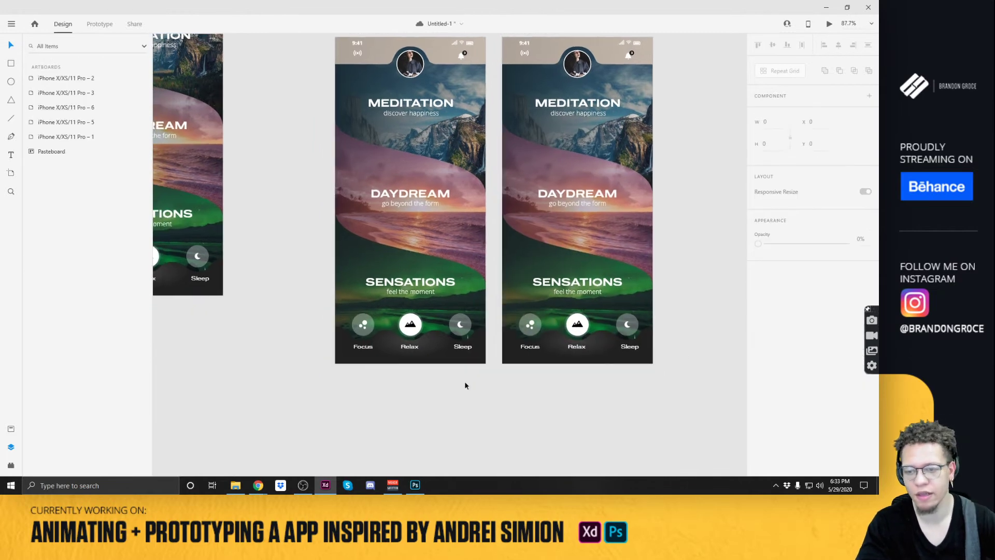
Try moving the curved background and the Focus, Relax and Sleep labels down inside artboard 5's navigation component.
left_click(406, 350)
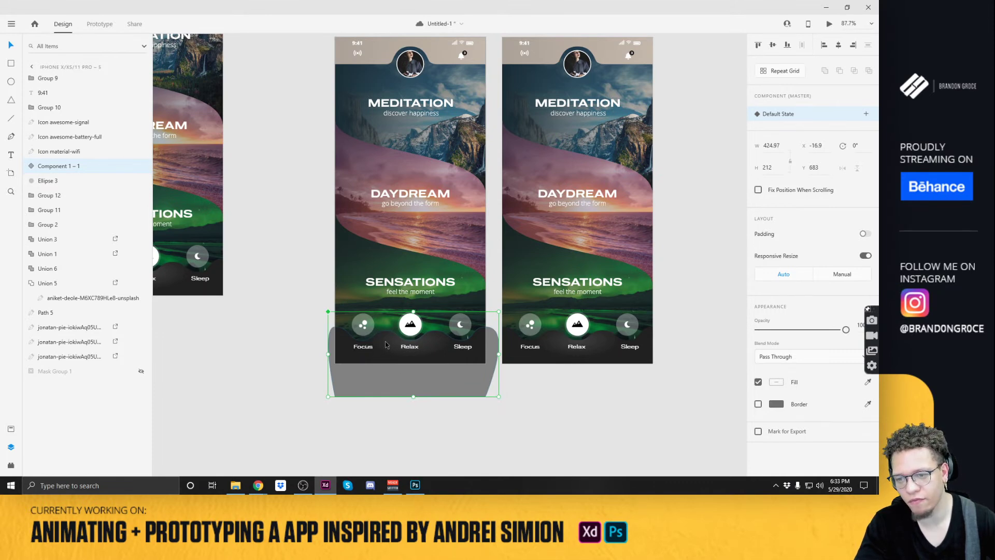
double_click(385, 344)
left_click_drag(385, 344, 378, 385)
left_click_drag(359, 346, 360, 392)
key("ctrl+z")
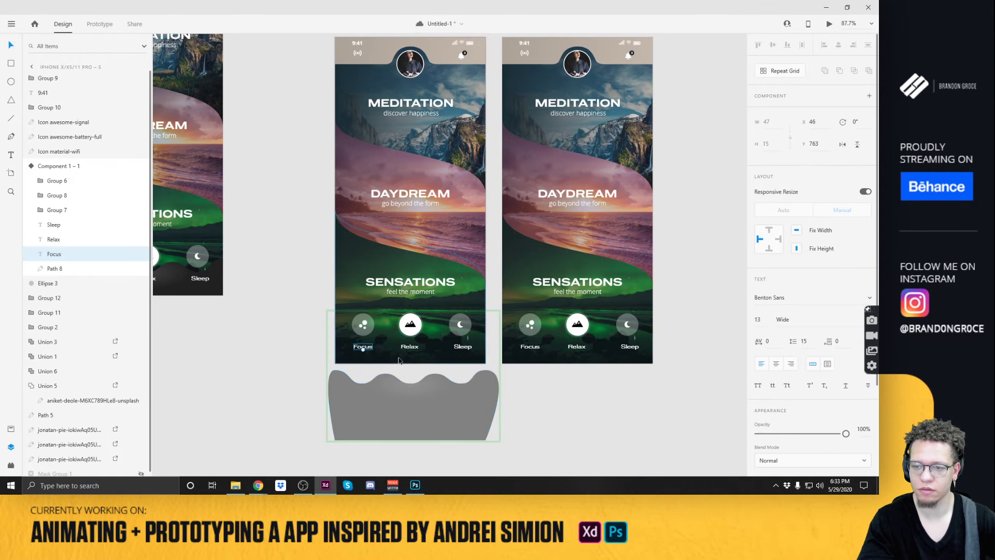
left_click(410, 346, "shift")
left_click(466, 347, "shift")
left_click_drag(464, 347, 458, 407)
key("ctrl+z")
key("ctrl+z")
key("Escape")
Add a new state to the navigation component in artboard 5 and switch the component back to its default state.
left_click(868, 117)
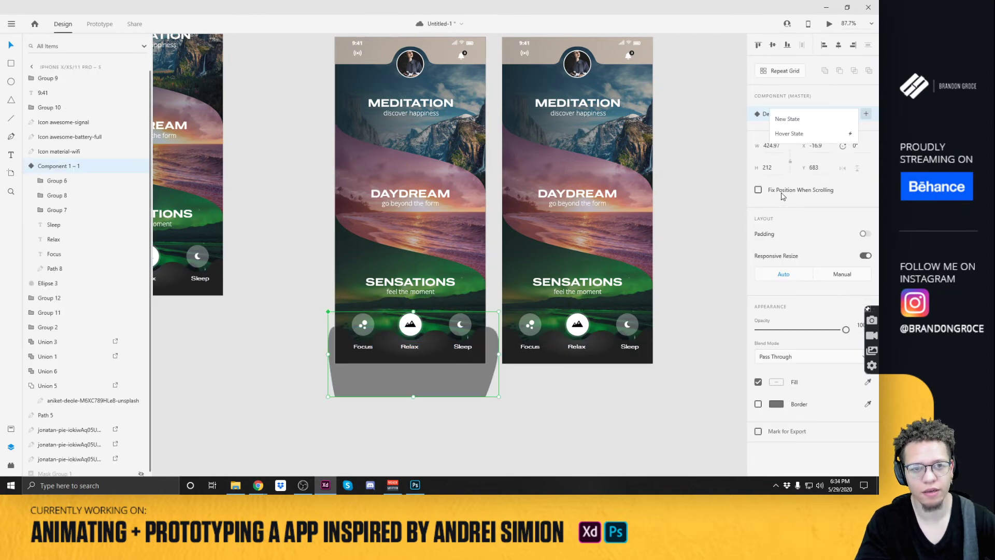
left_click(701, 226)
left_click_drag(667, 398, 326, 311)
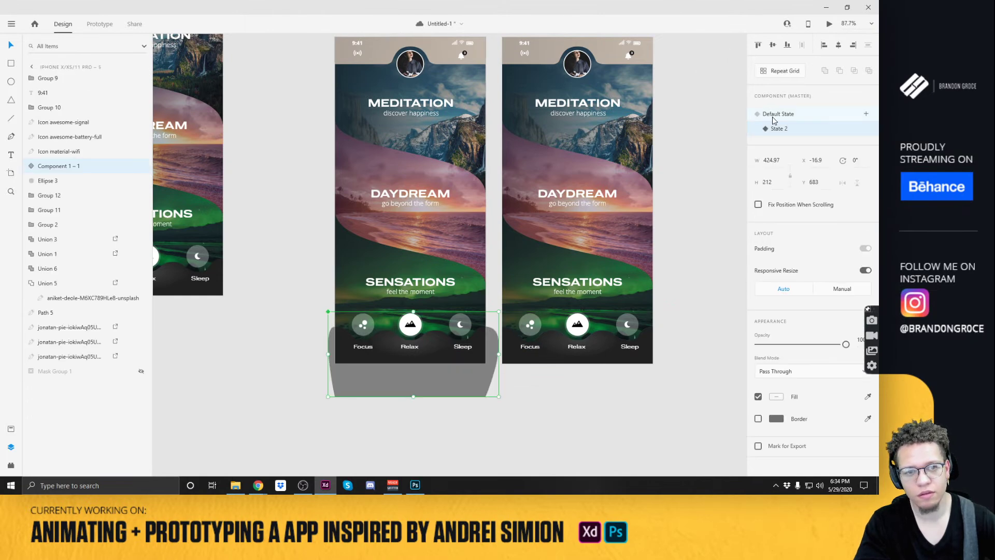
left_click(778, 117)
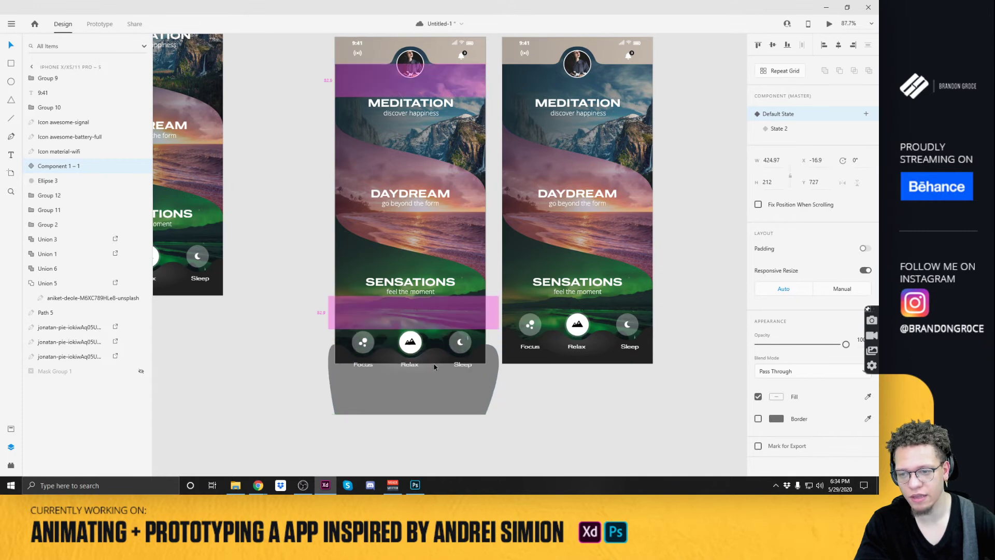
left_click(581, 358)
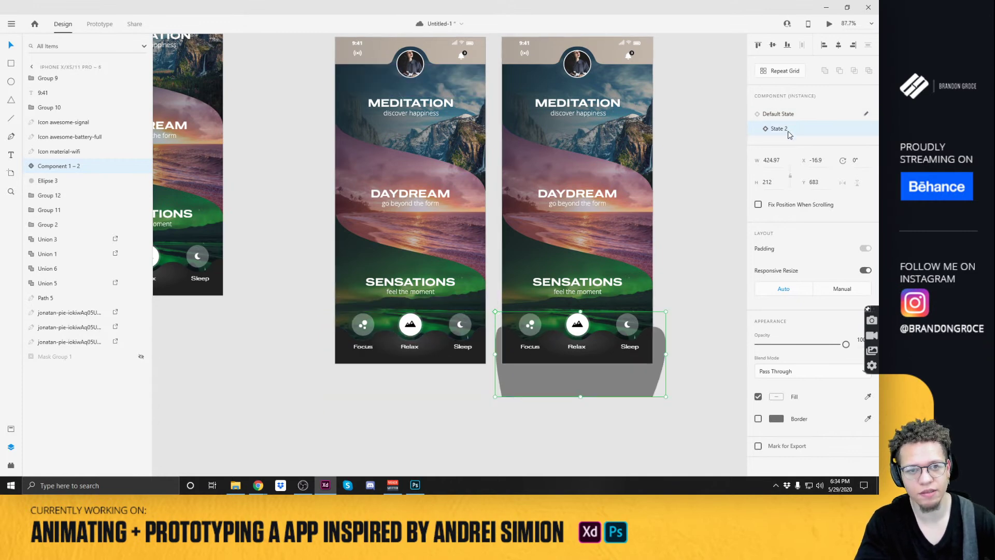
Move the navigation component out of artboard 5 onto the pasteboard directly below it, at X 10.1, Y 1936.
left_click(435, 350)
left_click_drag(437, 347, 440, 401)
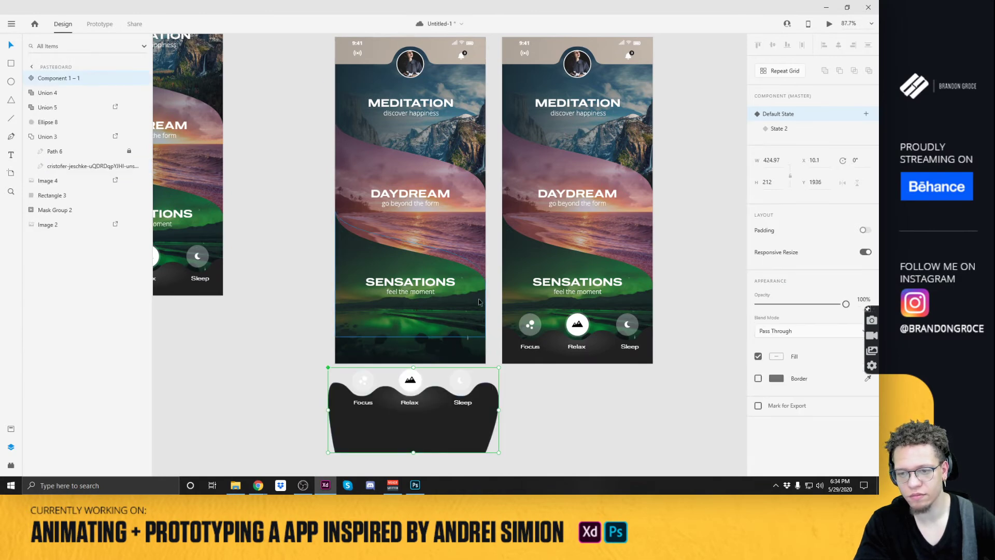
left_click(497, 283)
Duplicate artboard 6 and place the copy to its right.
scroll(497, 283, "down", 5)
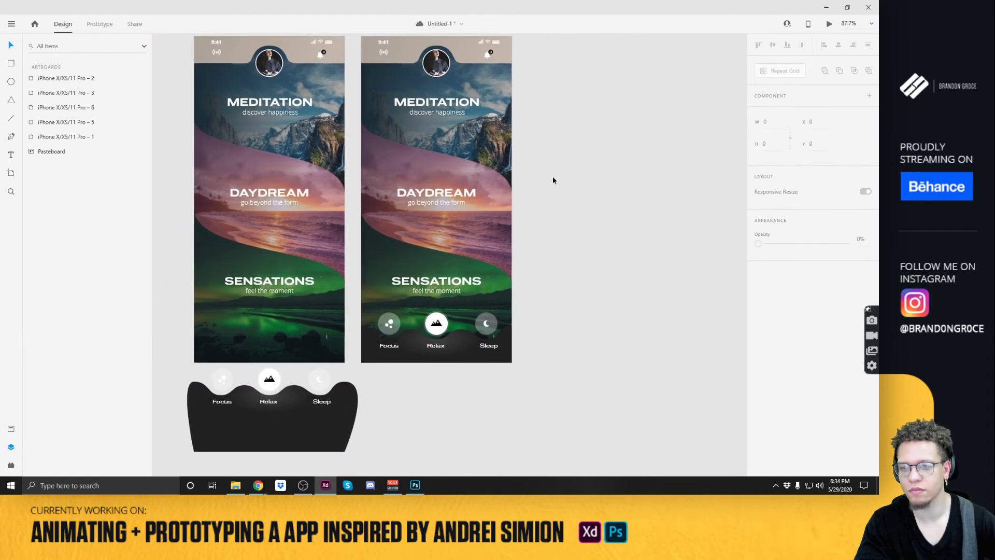
left_click_drag(465, 88, 565, 96)
left_click(647, 161)
Move the Focus, Relax and Sleep icons and labels below artboard 6's lower edge, leaving the curved navigation background in place.
scroll(475, 313, "up", 6)
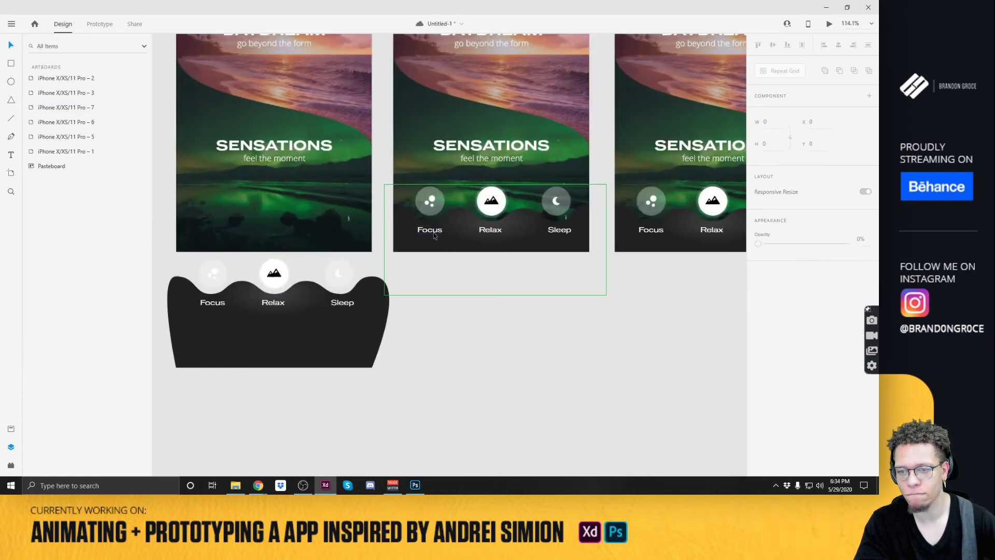
left_click(434, 233)
double_click(433, 231)
left_click(430, 203, "shift")
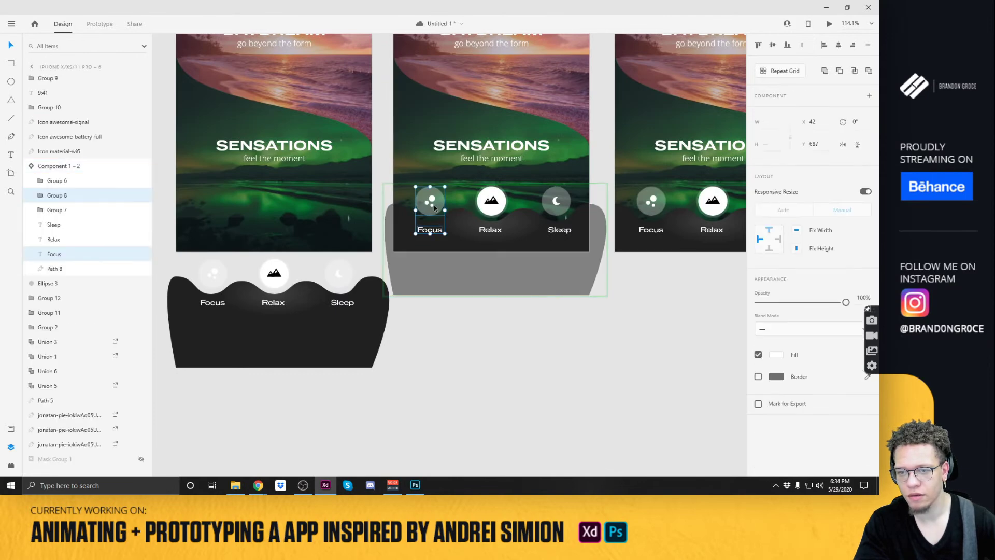
left_click(488, 232, "shift")
left_click(491, 203, "shift")
left_click(556, 203, "shift")
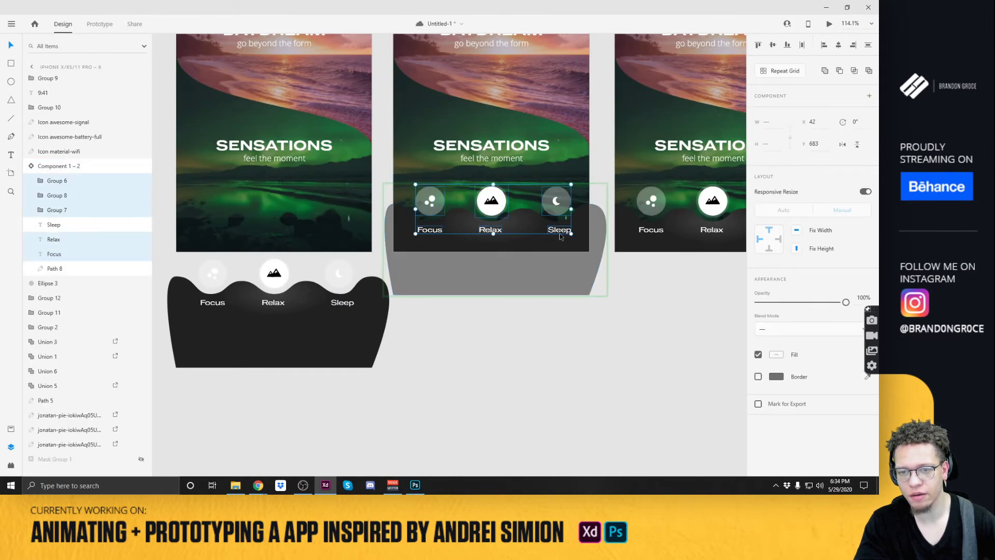
left_click(562, 234, "shift")
left_click_drag(560, 209, 562, 292)
left_click(670, 339)
left_click_drag(562, 362, 357, 384)
left_click(512, 221)
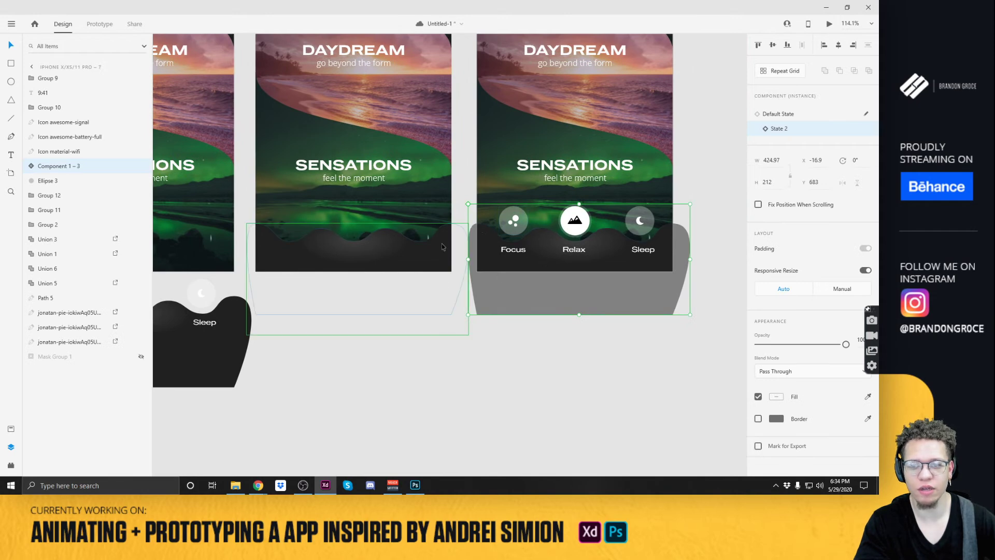
left_click(414, 304)
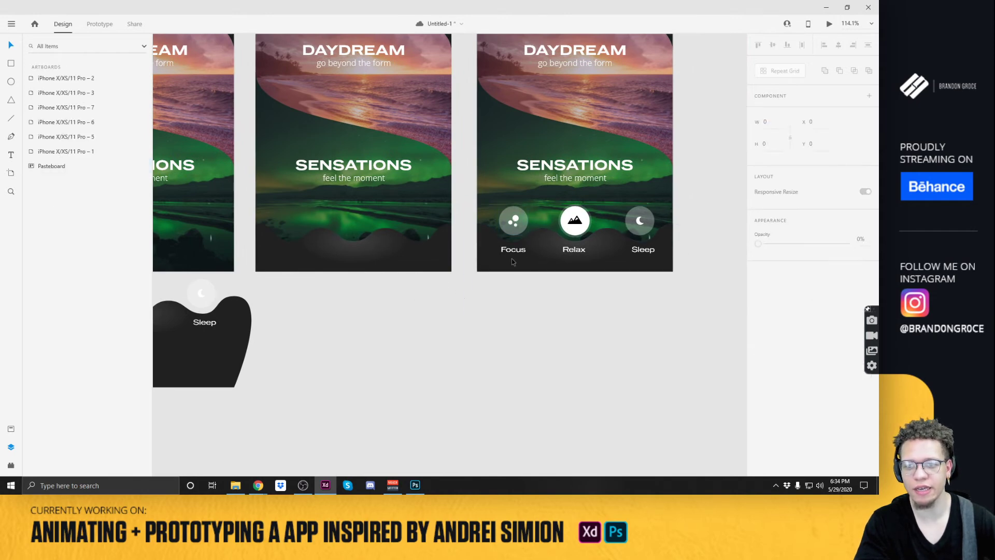
Move artboard 5's Sensations heading group off its left side to X -213, Y 594 and set its opacity to 0%.
scroll(519, 284, "down", 4)
left_click_drag(501, 342, 536, 371)
left_click(380, 86)
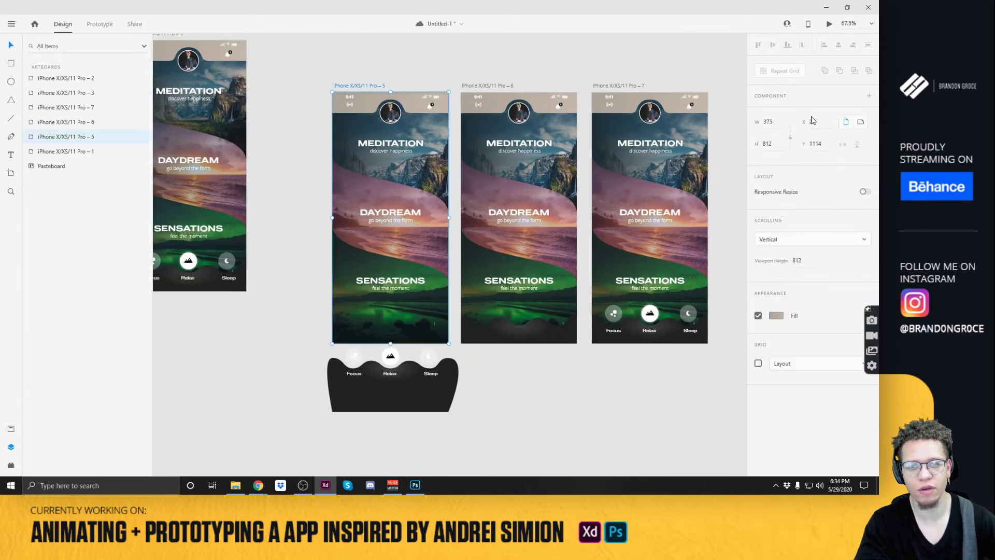
left_click(388, 285)
left_click_drag(396, 288, 306, 278)
key("0")
key("0")
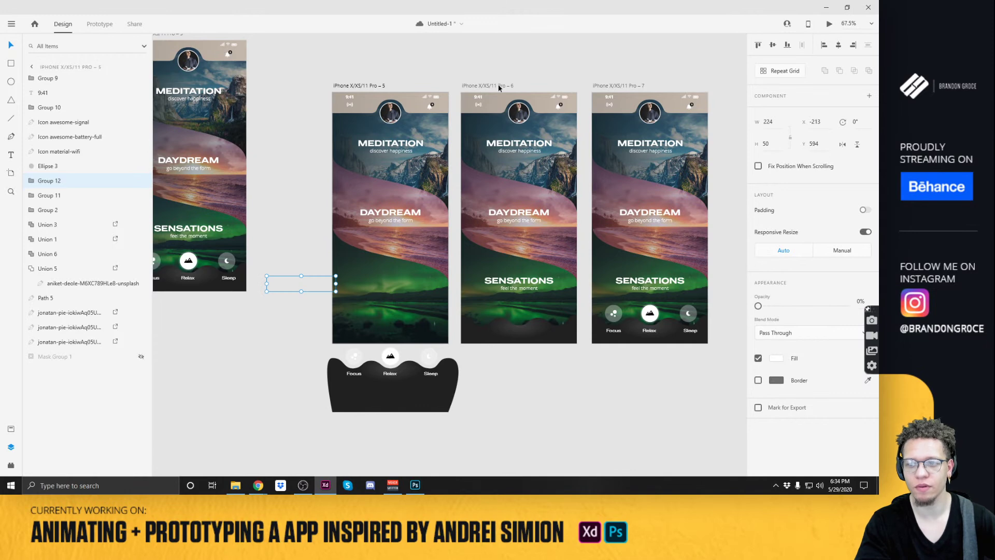
Move artboards 6 and 7 together to the right, with artboard 6 at X 850, Y 1114.
left_click(498, 85)
left_click(598, 86, "shift")
left_click_drag(599, 86, 726, 87)
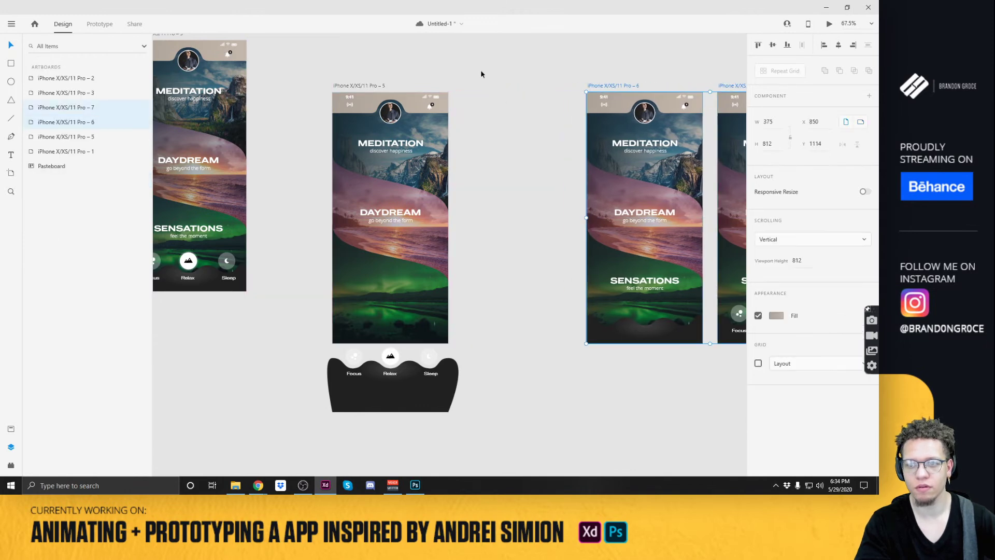
Move artboard 5's Daydream heading group off its right side to X 360, Y 374 and set its opacity to 0%.
left_click(392, 212)
left_click_drag(396, 213, 479, 216)
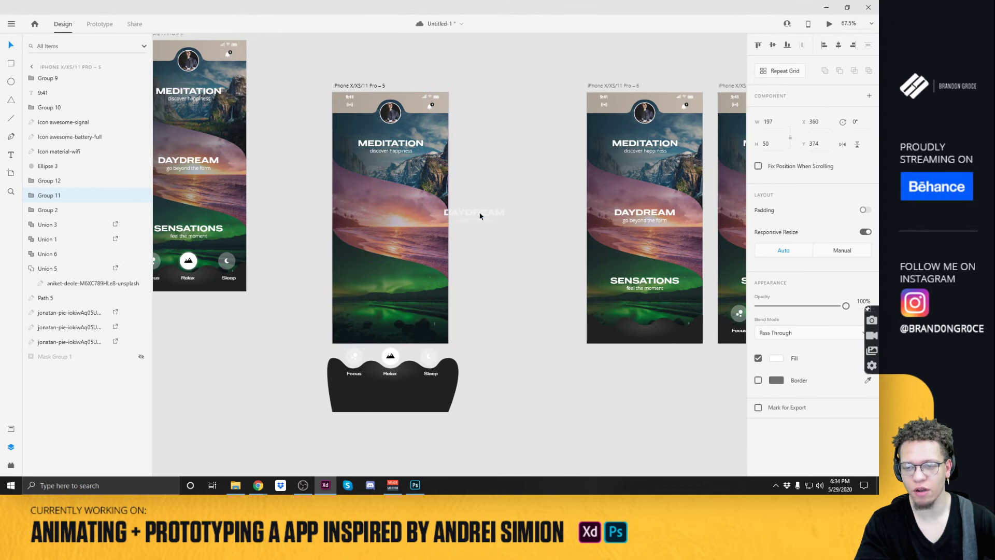
key("0")
key("0")
Move artboard 5's Meditation heading group off its left side to X -192, Y 149 and set its opacity to 0%.
left_click(399, 145)
left_click_drag(412, 145, 330, 145)
key("0")
key("0")
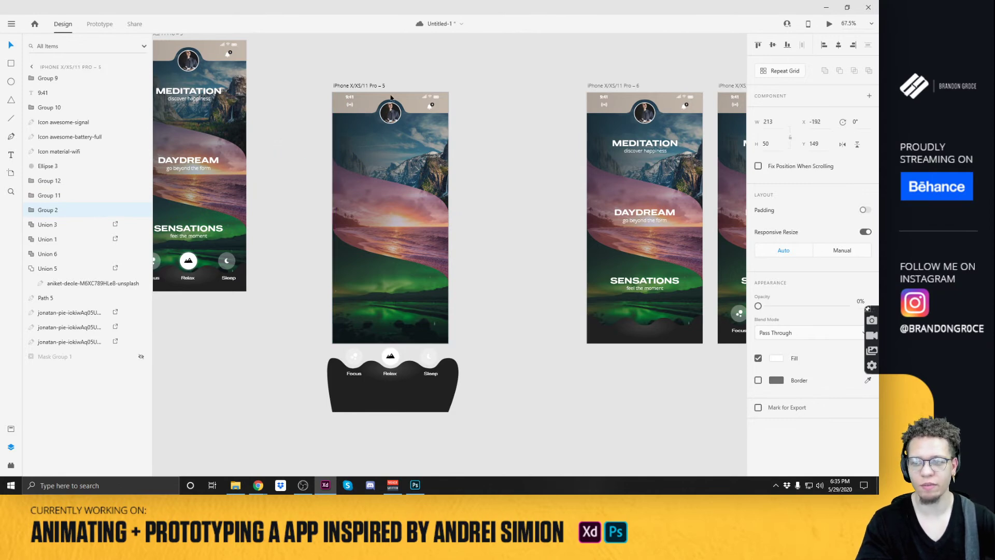
left_click(512, 69)
left_click_drag(527, 75, 484, 89)
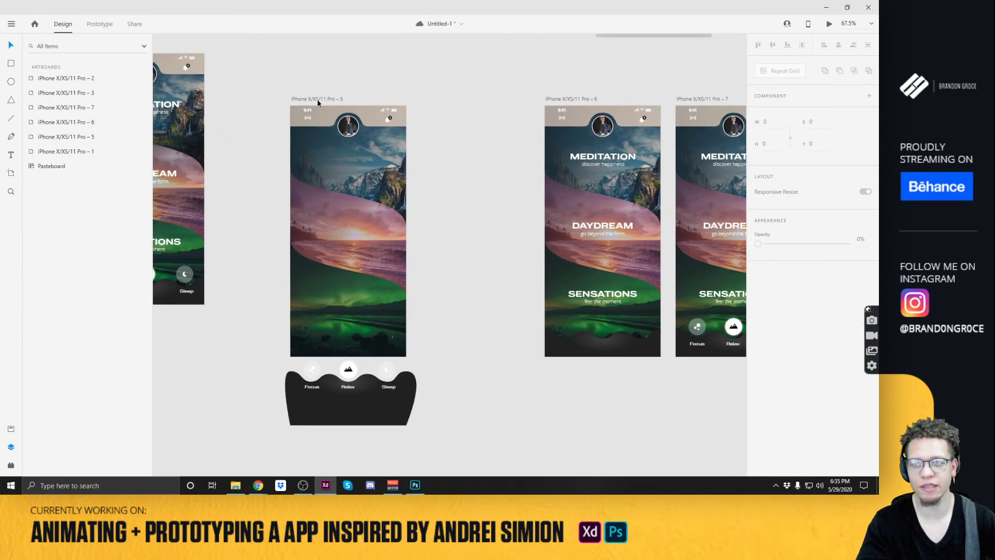
Move artboard 5's profile picture circle straight down to X 155, Y 96 and set its opacity to 0%.
left_click(345, 125)
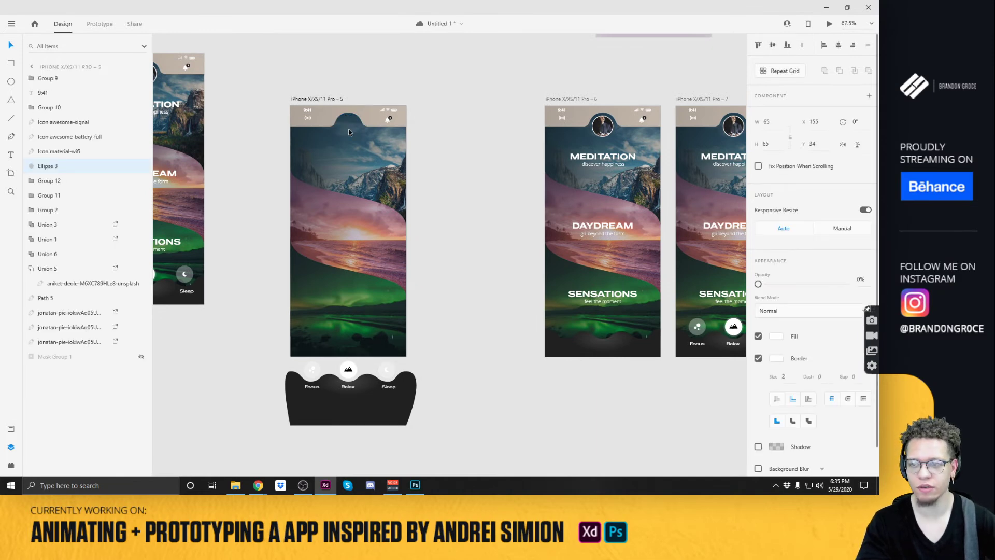
scroll(349, 132, "up", 5)
mouse_move(381, 169)
left_mouse_down()
mouse_move(381, 152)
mouse_move(379, 170)
left_mouse_up()
key("ctrl+z")
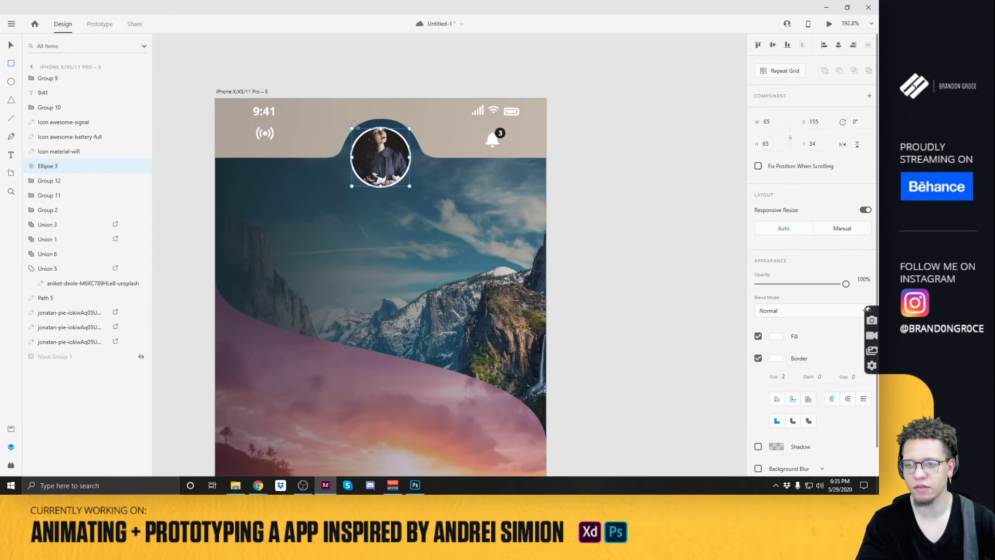
left_click_drag(381, 157, 383, 211)
key("0")
key("0")
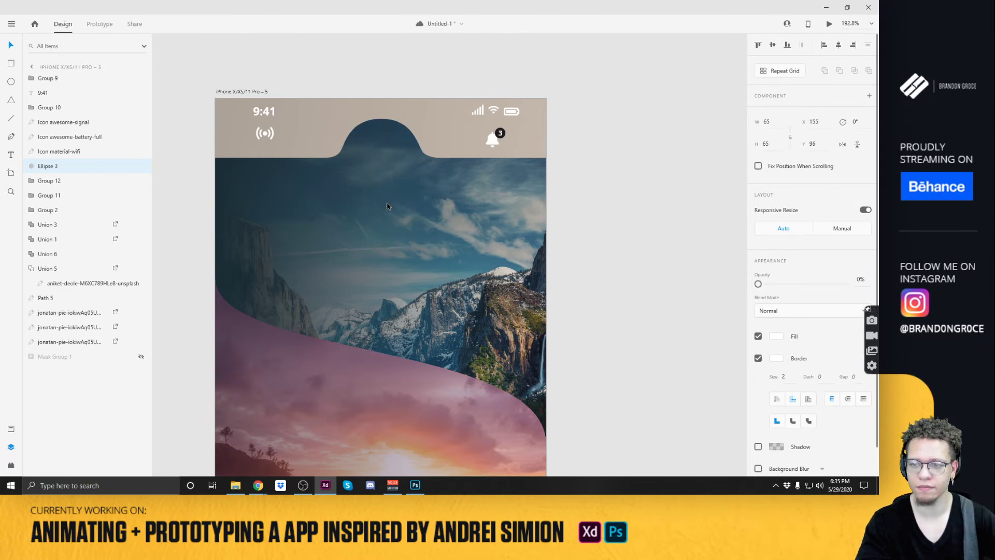
Link artboard 5 to artboard 6 in the prototype with a Time trigger and a 1 s delay.
scroll(631, 200, "down", 5)
scroll(435, 137, "right", 3)
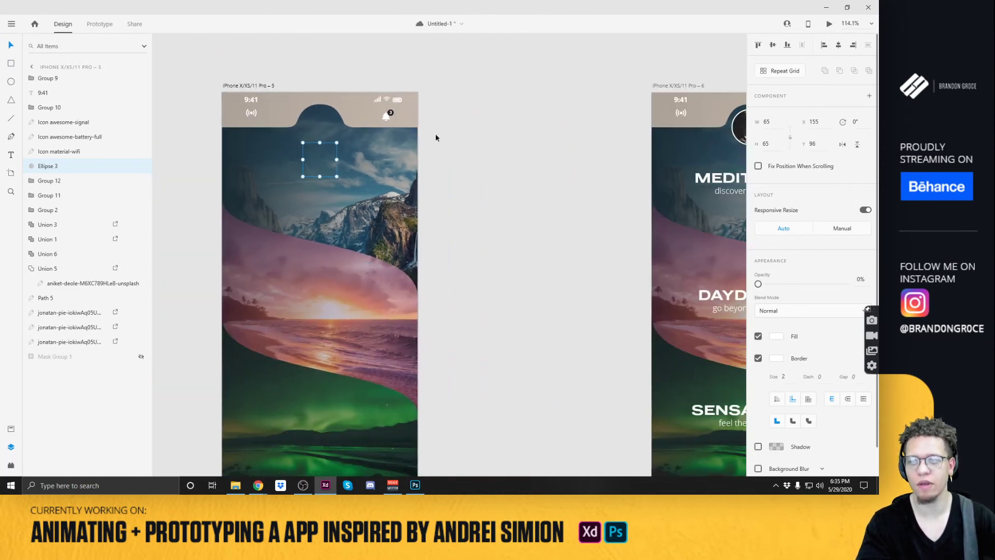
left_click(249, 86)
left_click(99, 23)
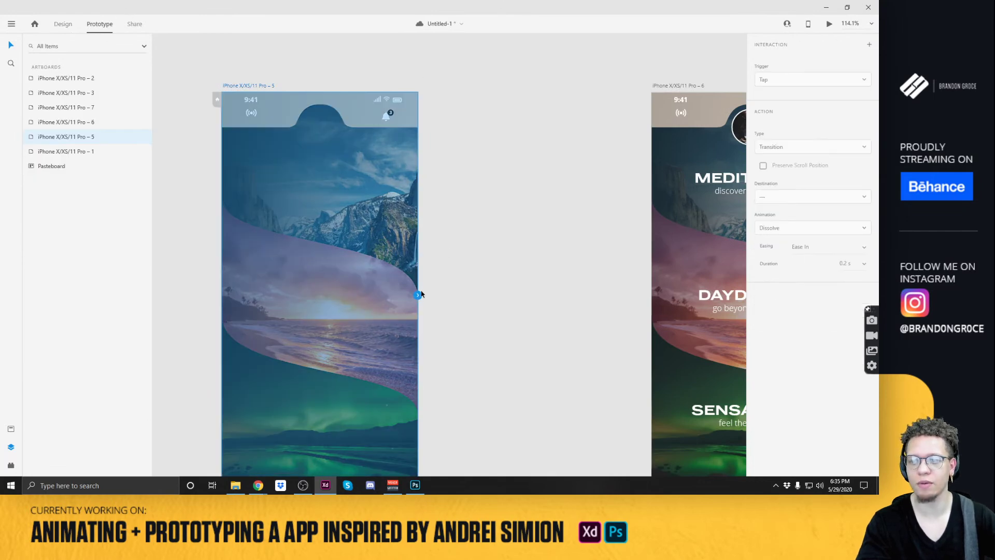
left_click_drag(418, 295, 668, 249)
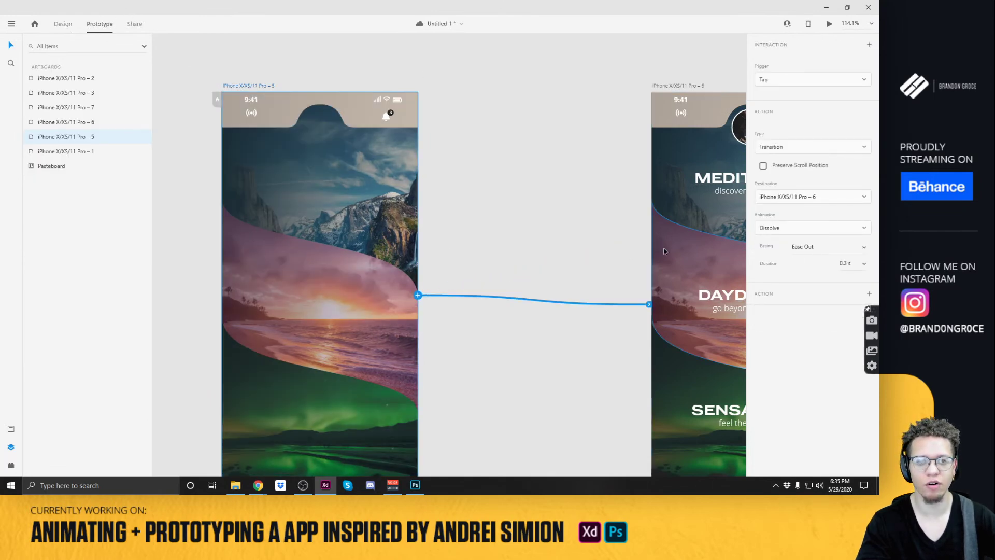
left_click(797, 80)
left_click(769, 118)
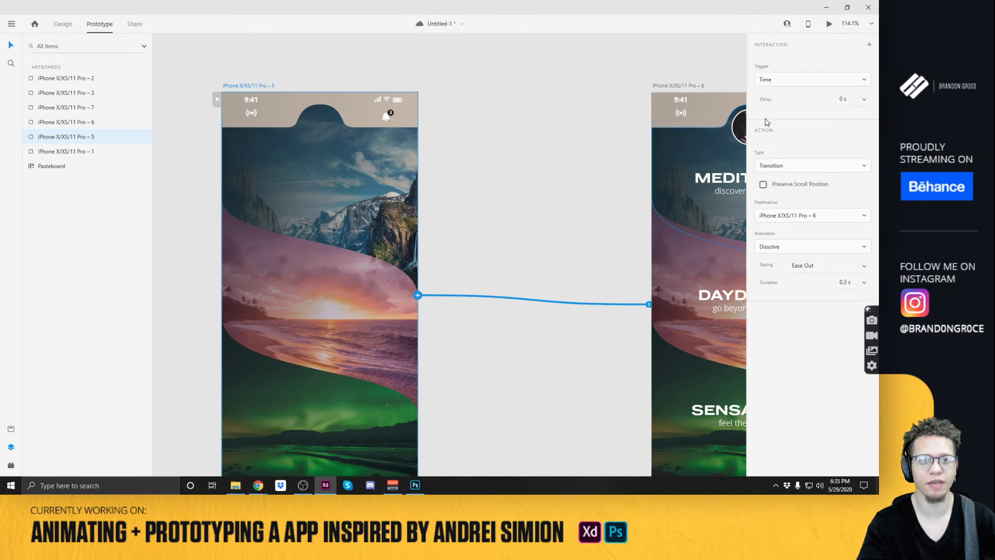
left_click(864, 99)
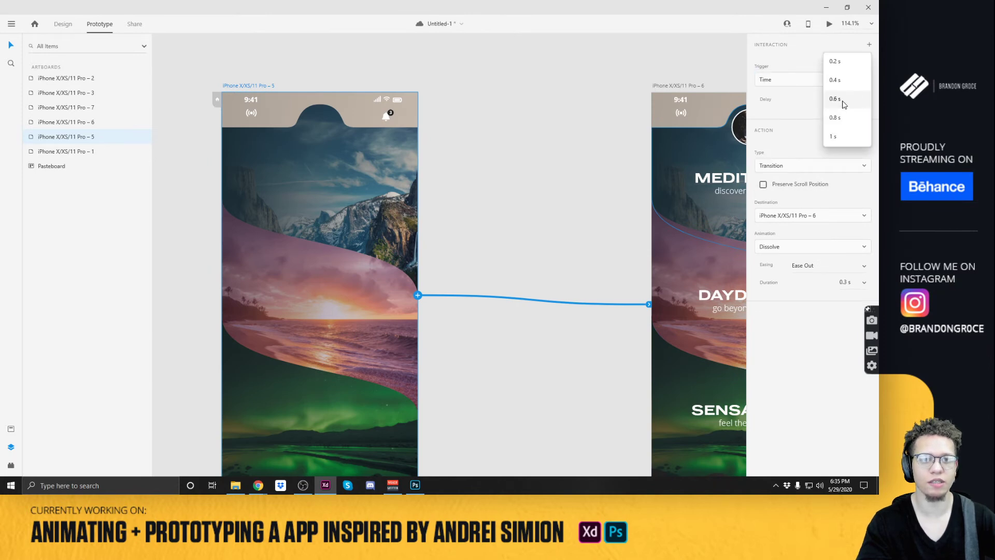
left_click(841, 137)
Set the artboard 5 to 6 interaction to Auto-Animate with Snap easing and a 0.4 s duration.
left_click(803, 170)
left_click(792, 184)
left_click(864, 217)
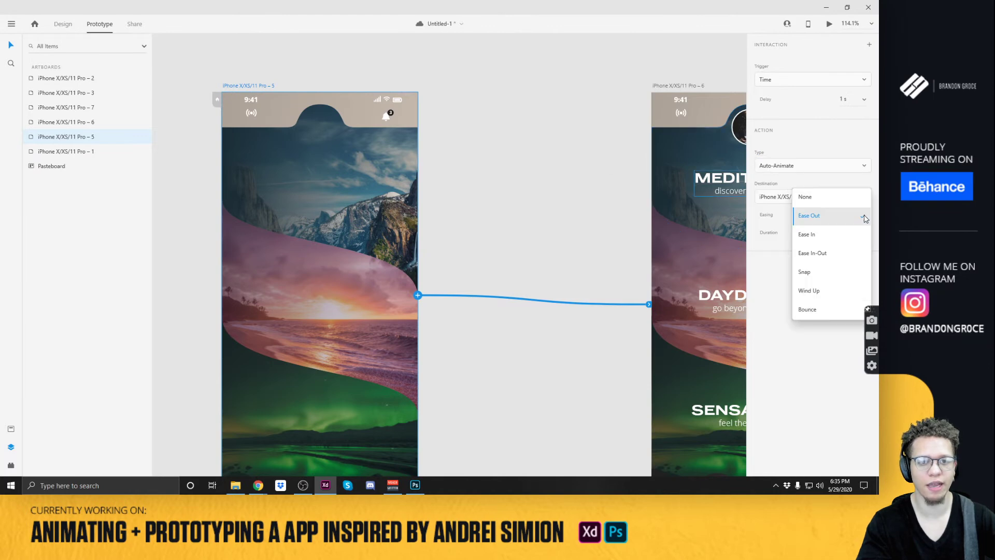
left_click(829, 281)
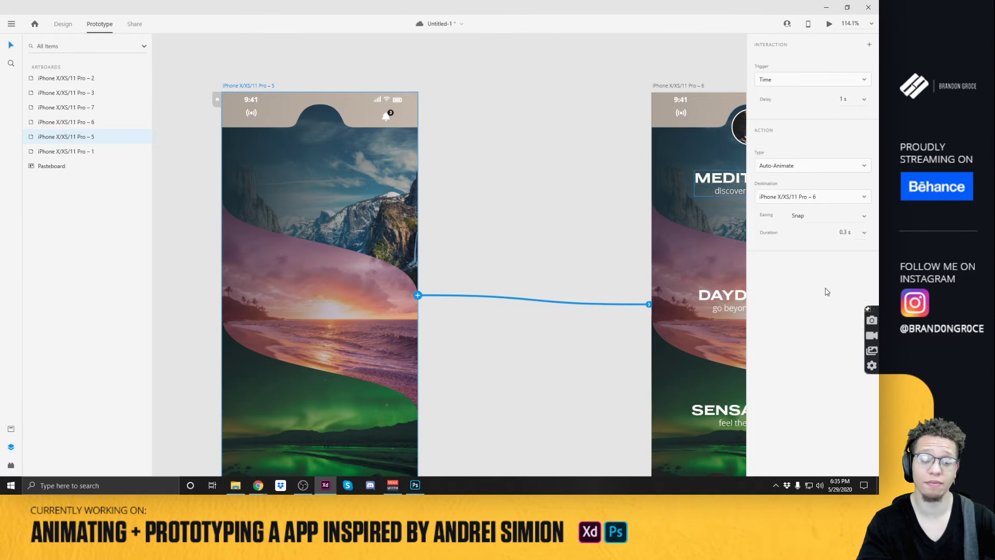
left_click(867, 233)
left_click(837, 213)
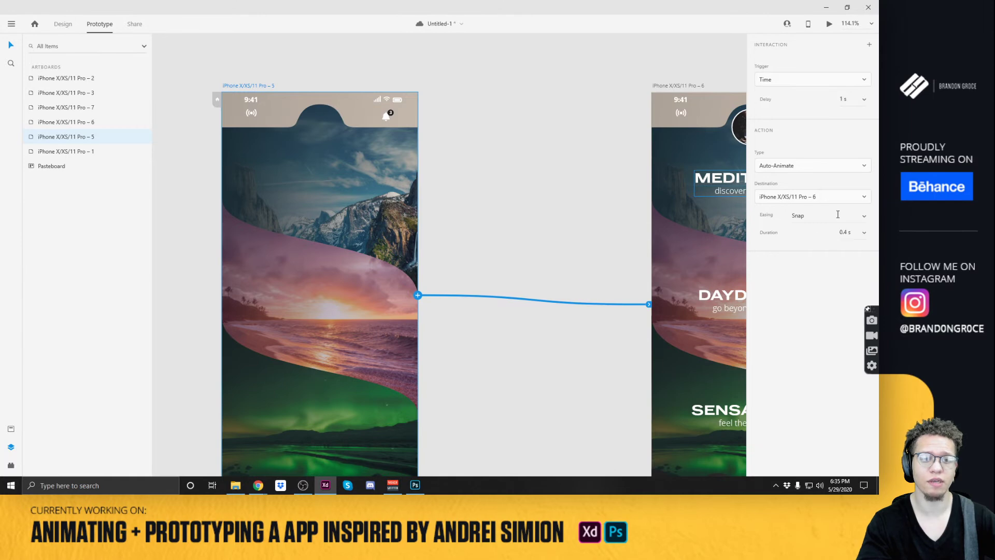
Preview the timed transition starting from artboard 5, then close the preview.
left_click(556, 179)
scroll(570, 181, "down", 5)
left_click(438, 132)
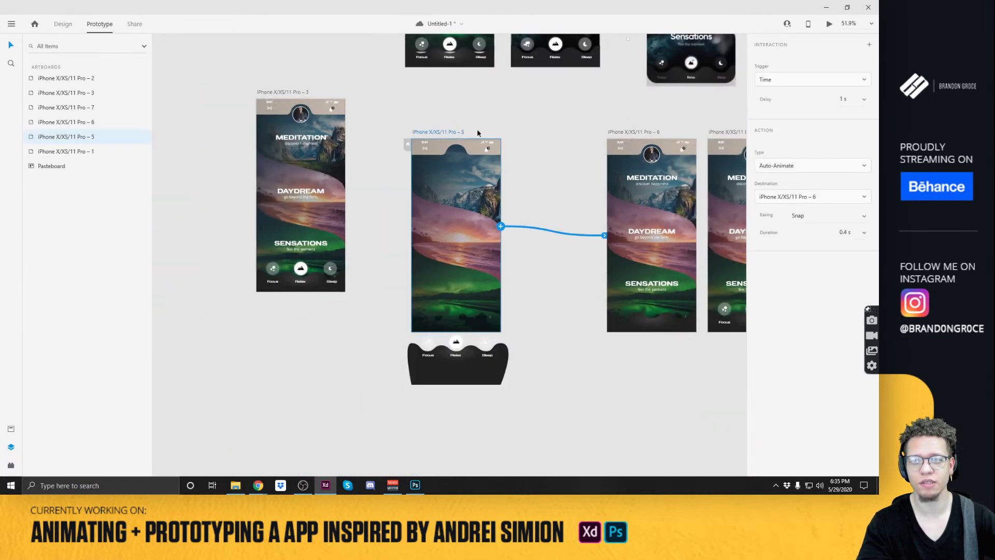
left_click(829, 24)
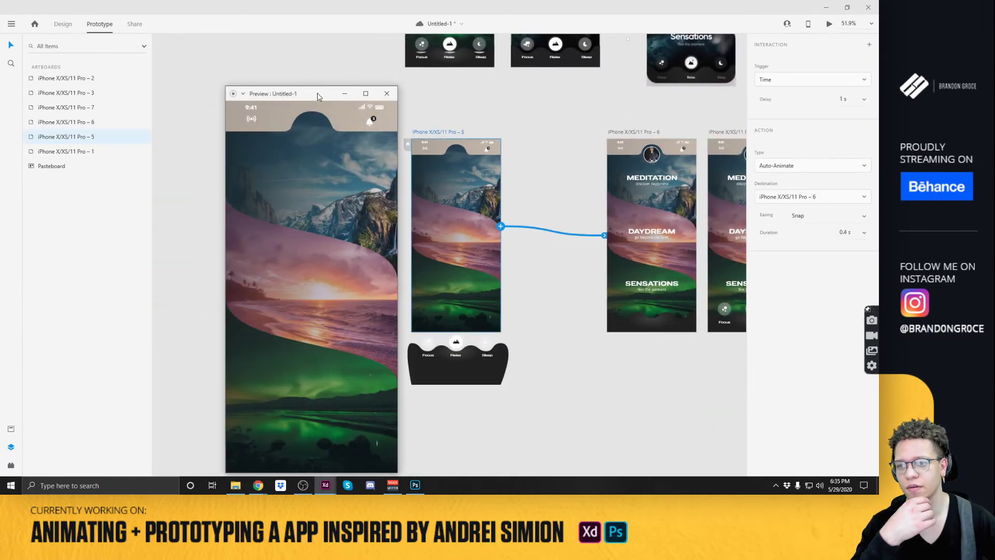
left_click_drag(318, 97, 391, 60)
left_click(462, 56)
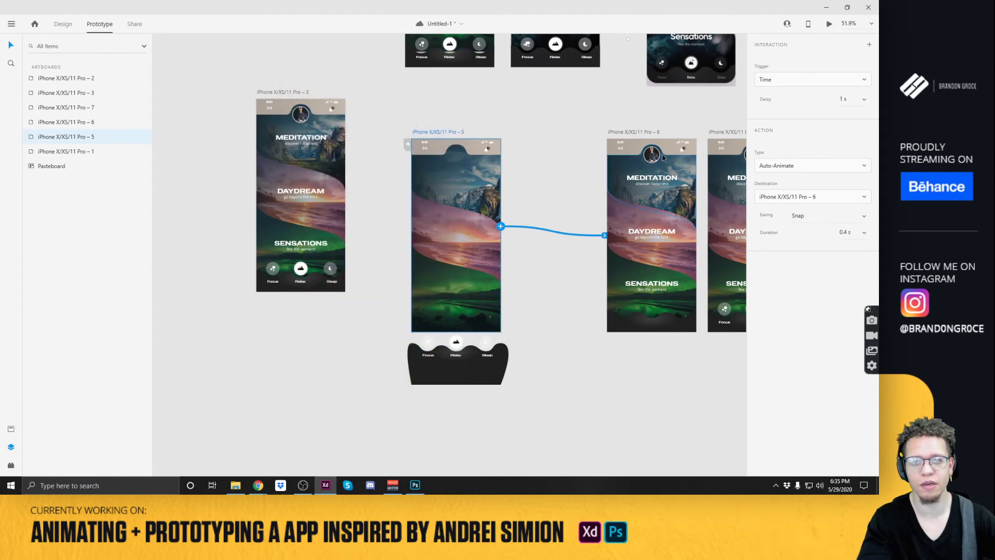
Link artboard 6's profile picture back to artboard 5 with a Tap trigger, Auto-Animate, Snap easing and 0.4 s duration.
scroll(629, 158, "up", 4)
left_click(685, 151)
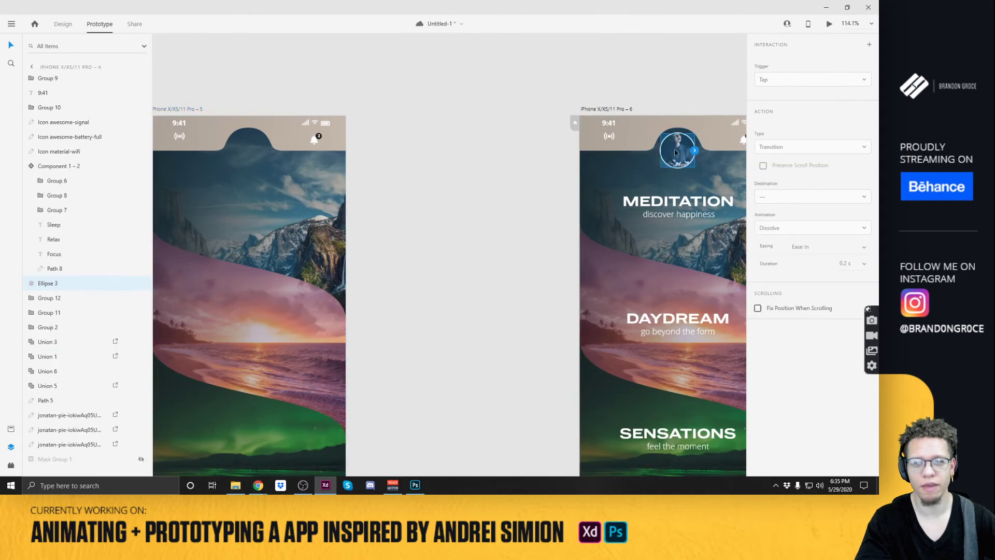
left_click_drag(695, 151, 297, 180)
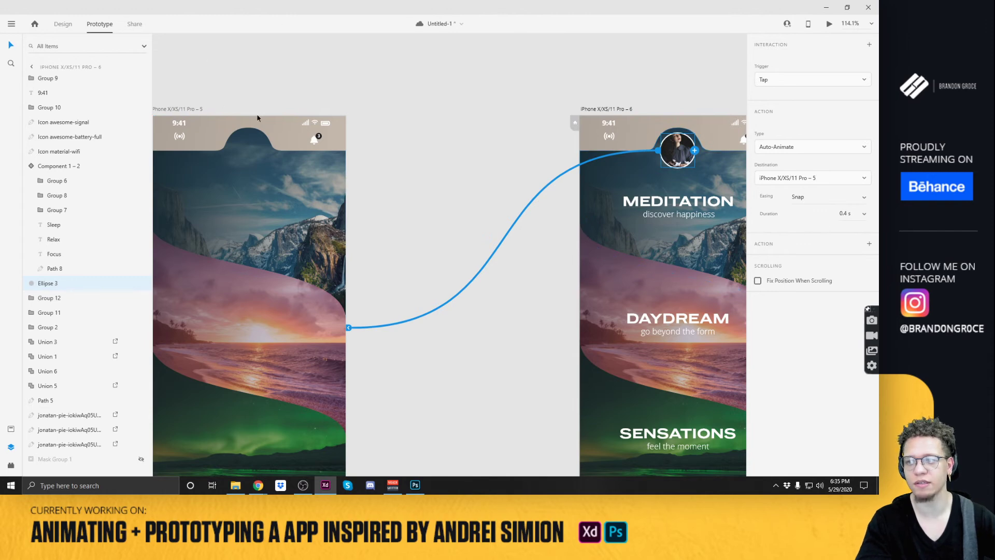
left_click(850, 214)
left_click(407, 55)
Preview the prototype from artboard 5 and test the profile picture's tap interaction by replaying the transition.
left_click(221, 105)
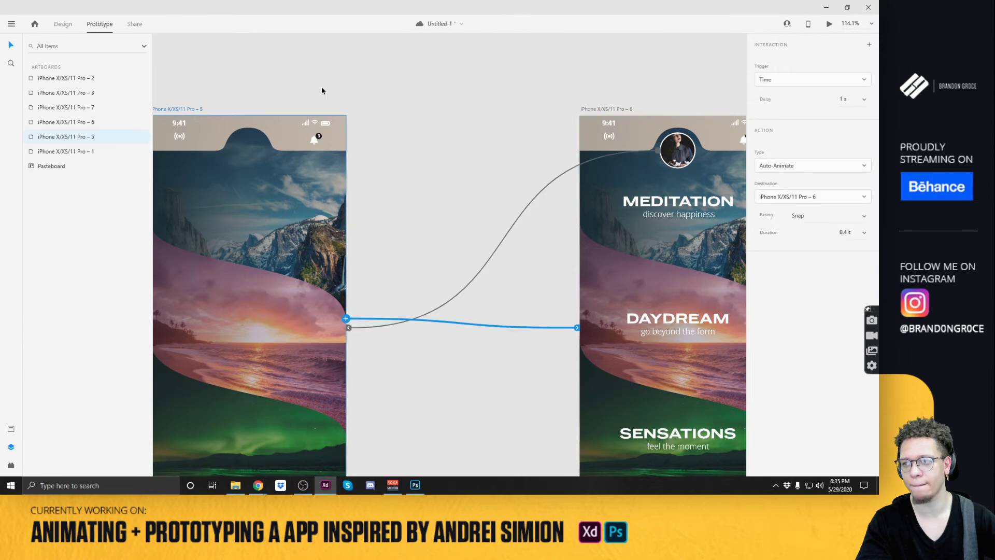
left_click(830, 24)
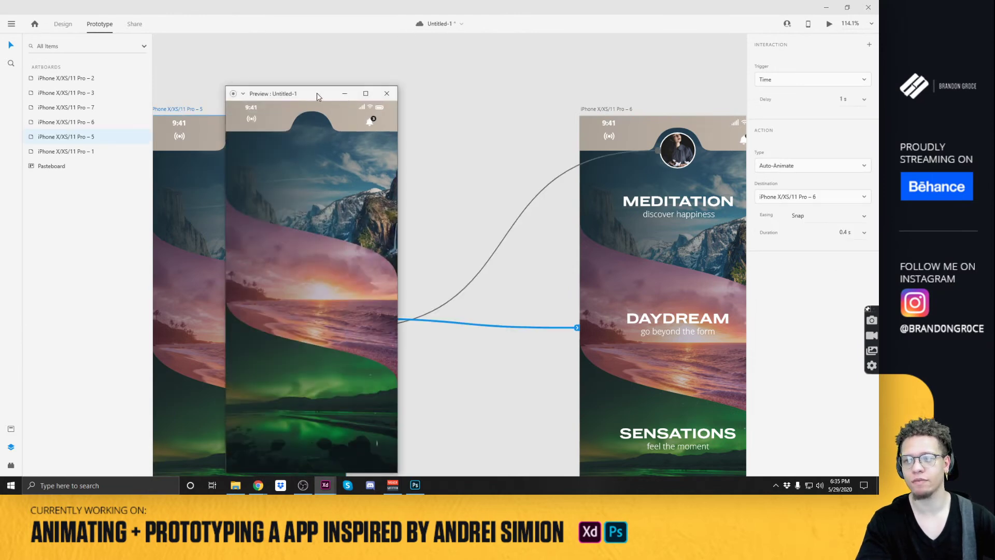
left_click_drag(317, 97, 462, 67)
left_click(467, 105)
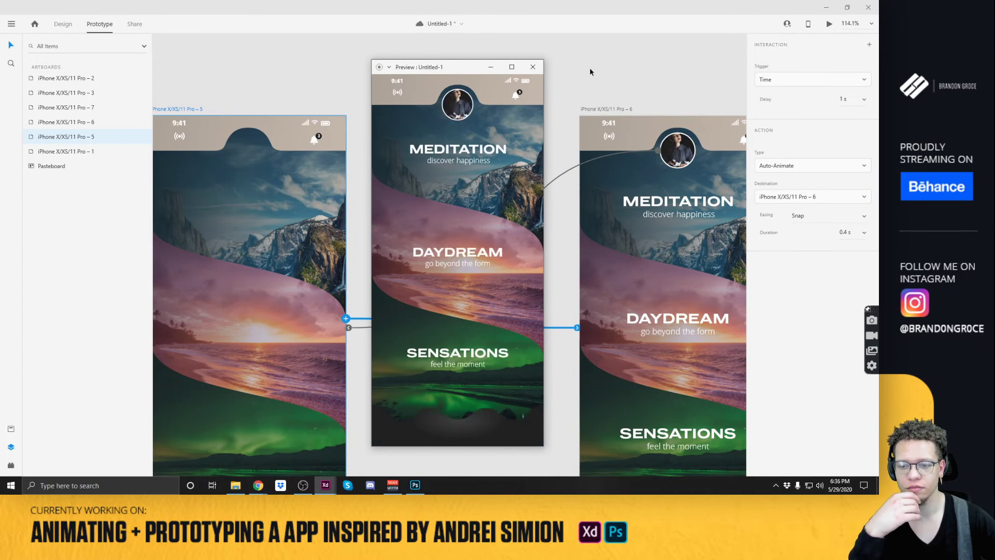
left_click(449, 102)
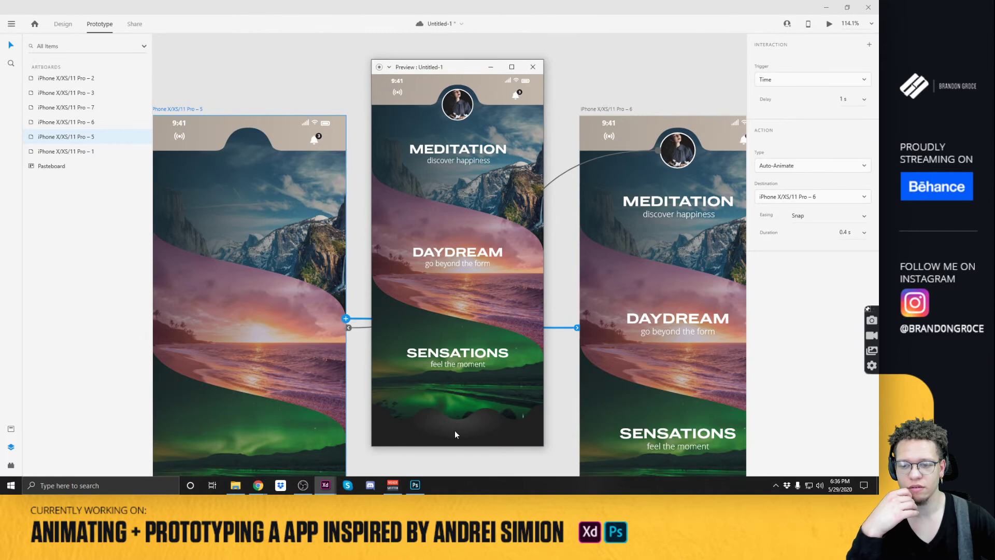
left_click(450, 108)
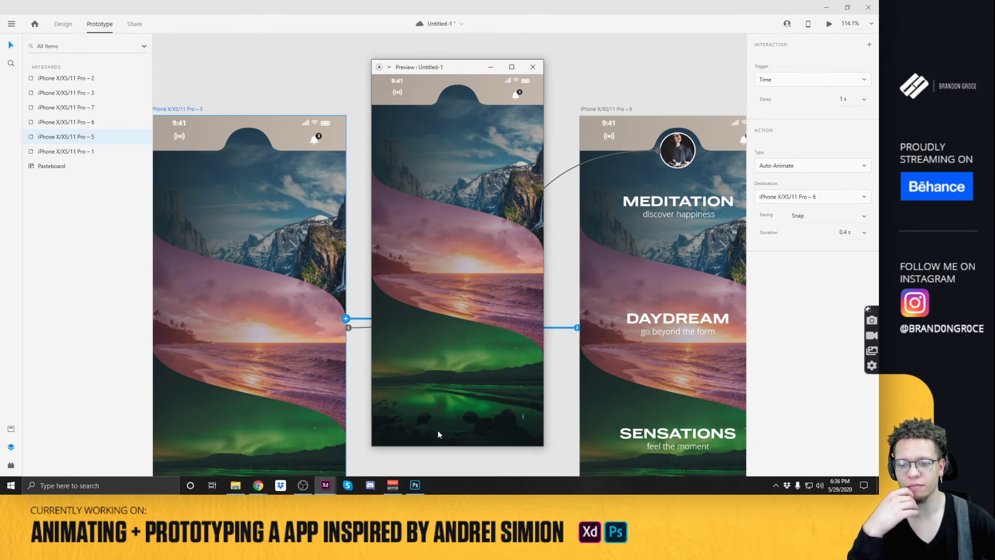
left_click(533, 67)
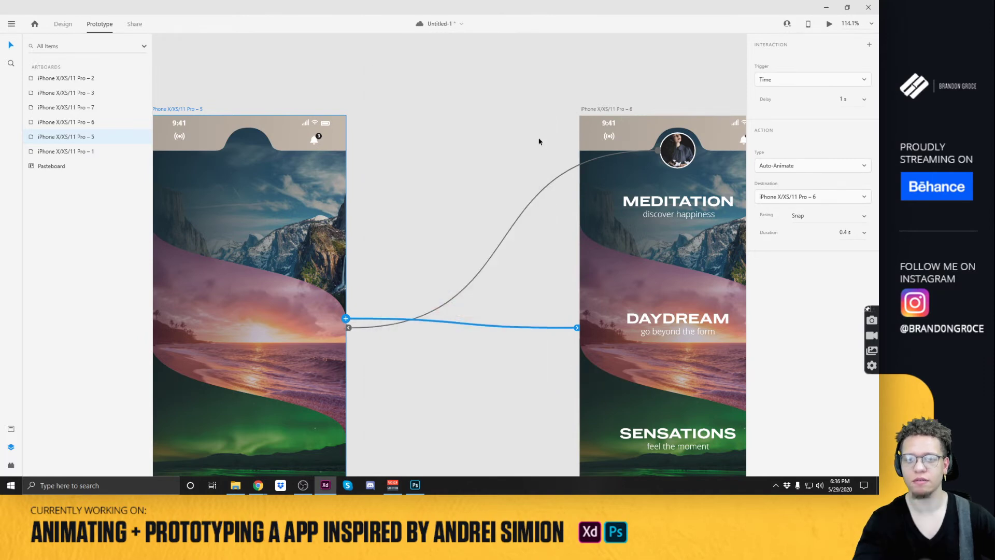
Ungroup the navigation component below artboard 5 and its instances on artboards 6 and 7 in the design view.
scroll(522, 156, "down", 5)
scroll(502, 309, "down", 2)
left_click(362, 295)
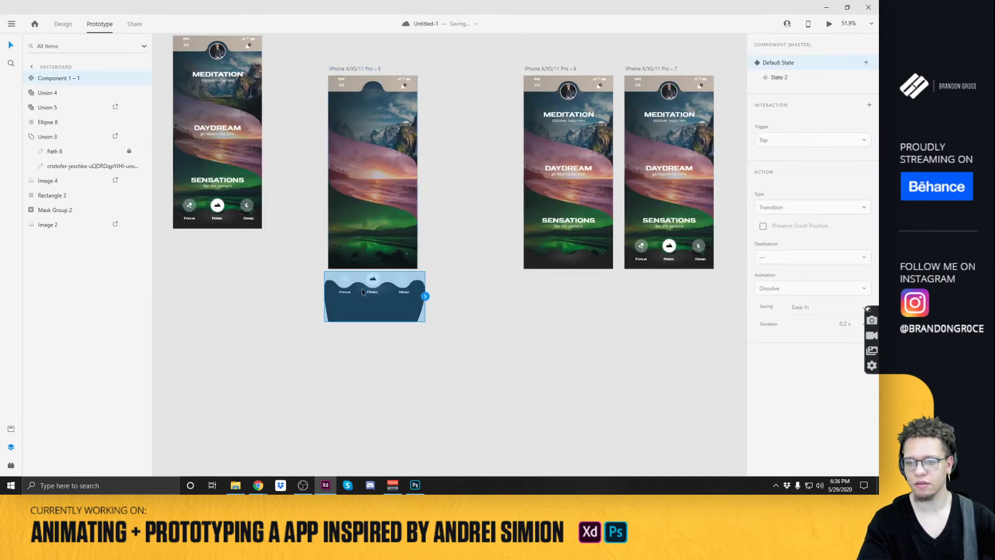
left_click(63, 24)
left_click_drag(289, 211, 315, 271)
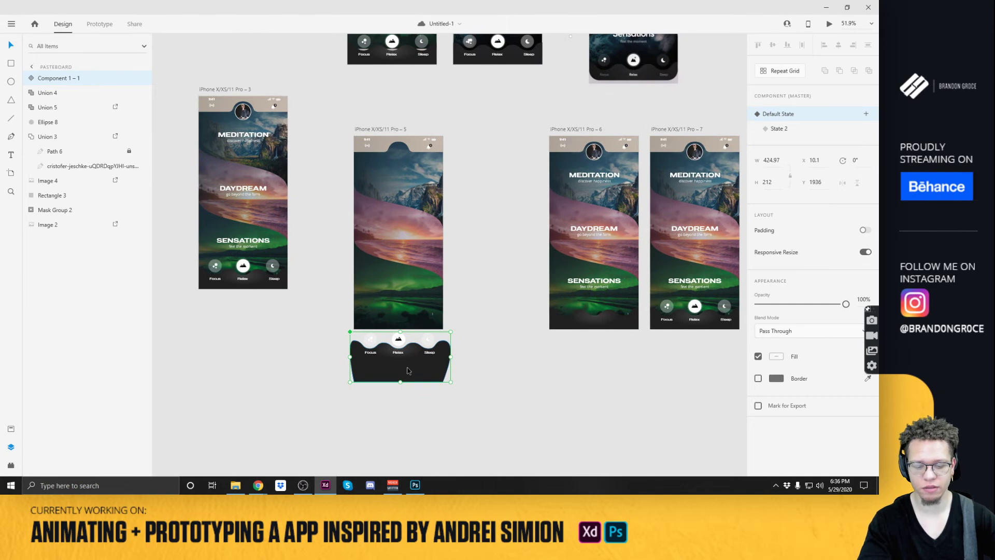
key("ctrl+shift+g")
left_click_drag(399, 362, 595, 330)
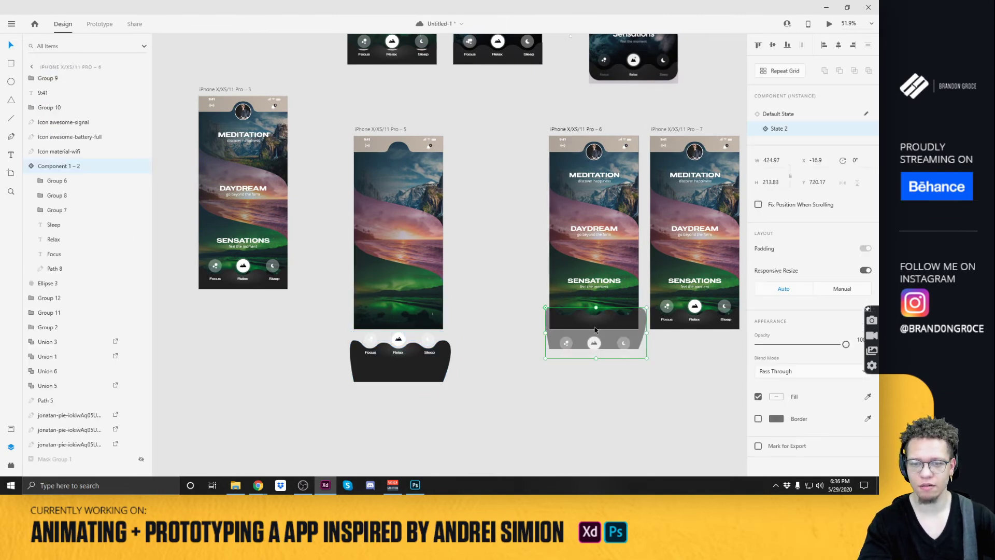
left_click(686, 336)
left_click(694, 326)
key("ctrl+shift+g")
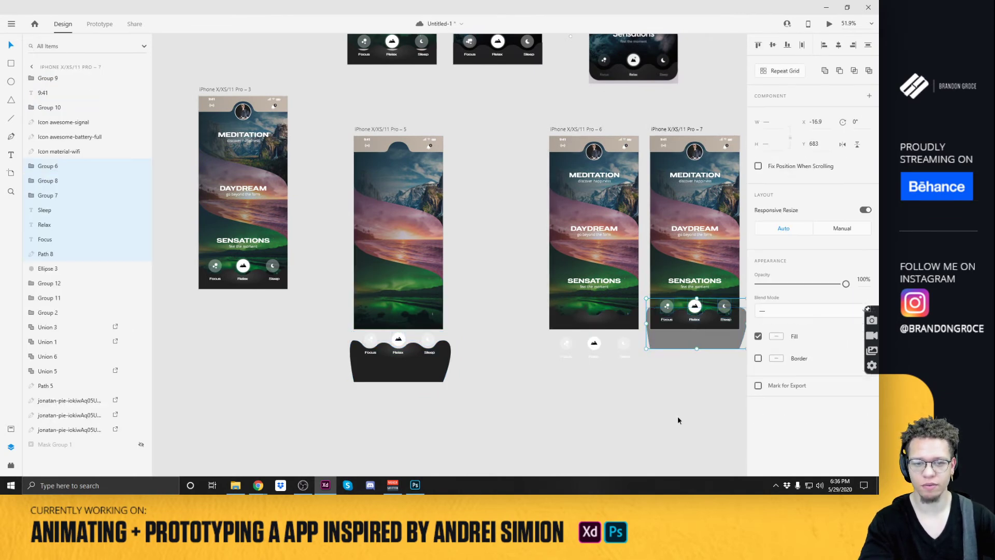
left_click(678, 418)
Move artboard 7 farther right from artboard 6, to X 1444, Y 1114.
left_click_drag(515, 196, 367, 161)
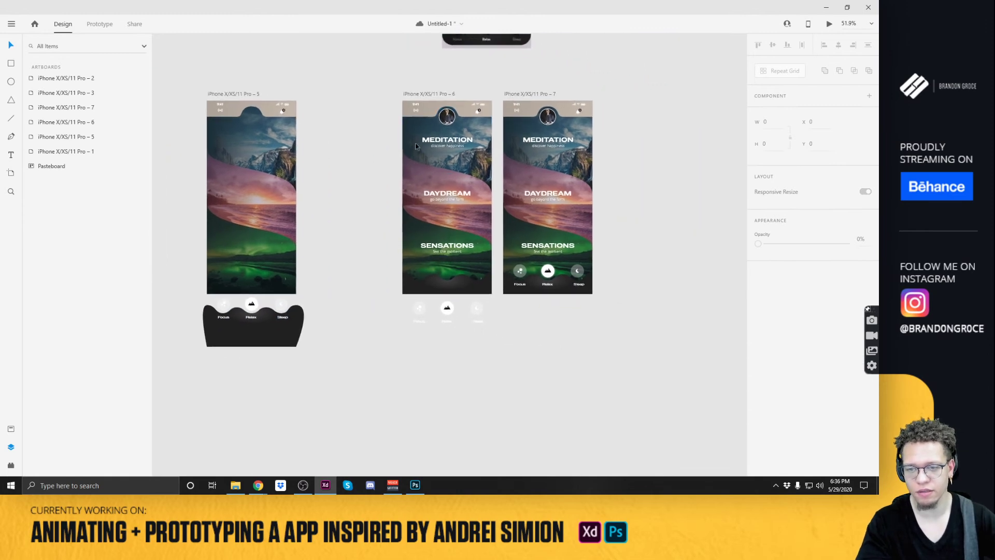
left_click_drag(524, 96, 569, 98)
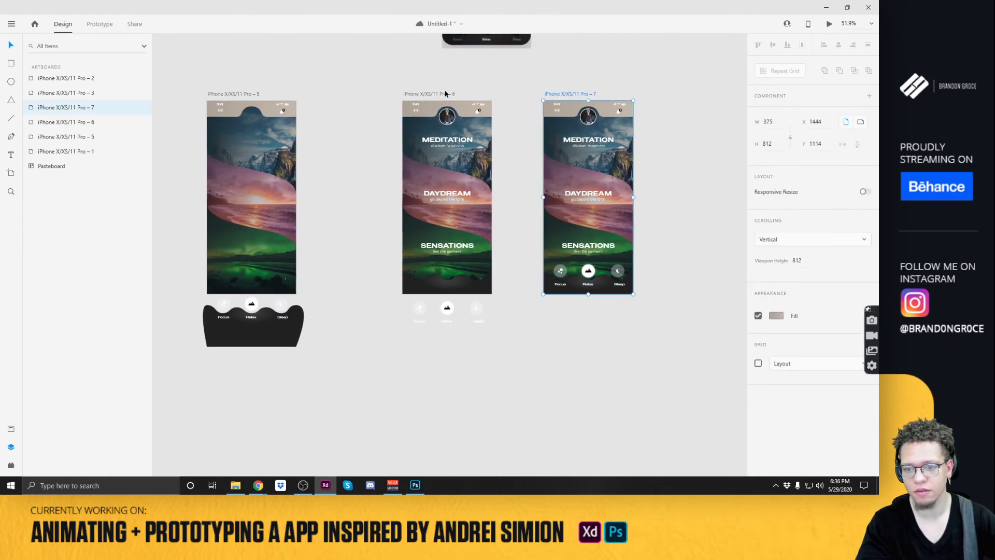
left_click(333, 268)
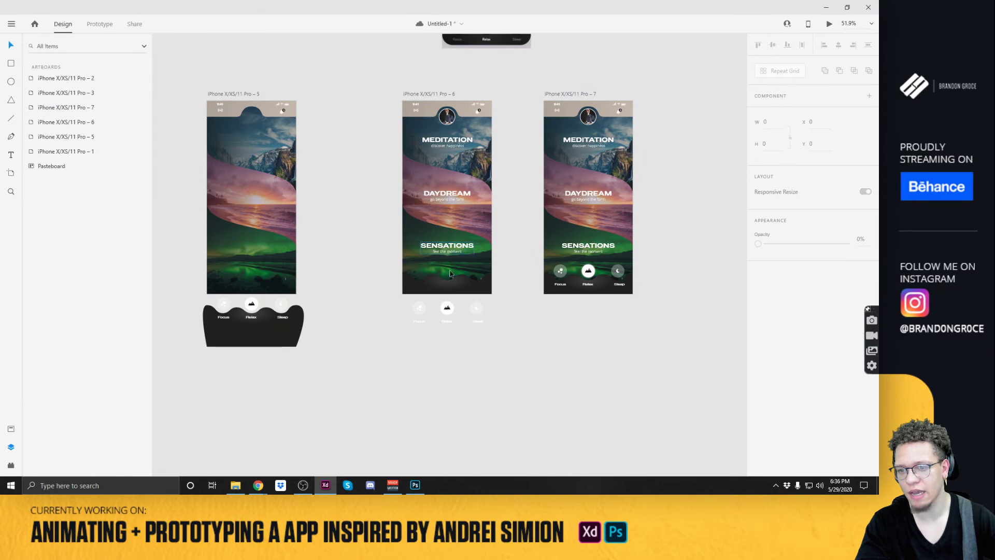
Check artboard 6's navigation background shape and preview the transition from artboard 5 with the ungrouped navigation.
left_click(437, 291)
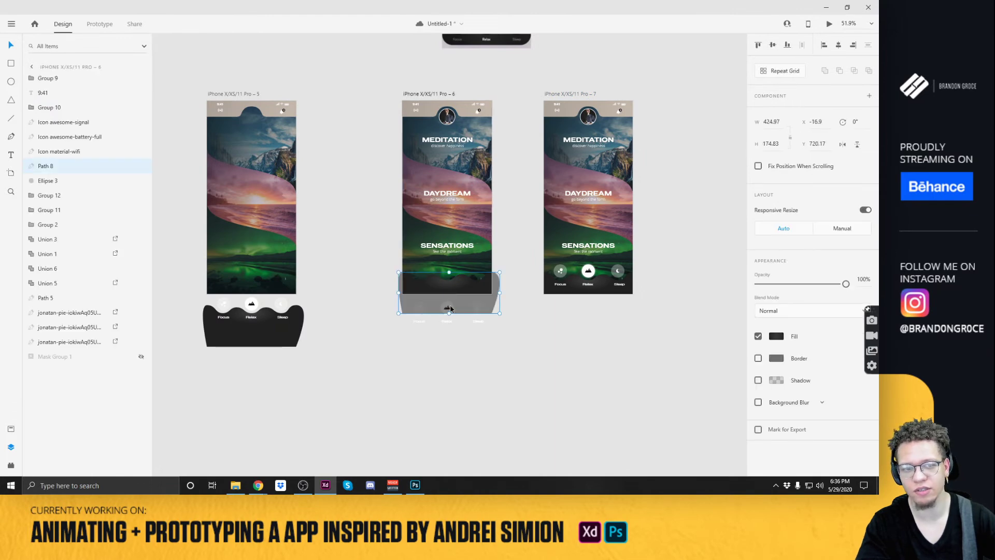
key("Delete")
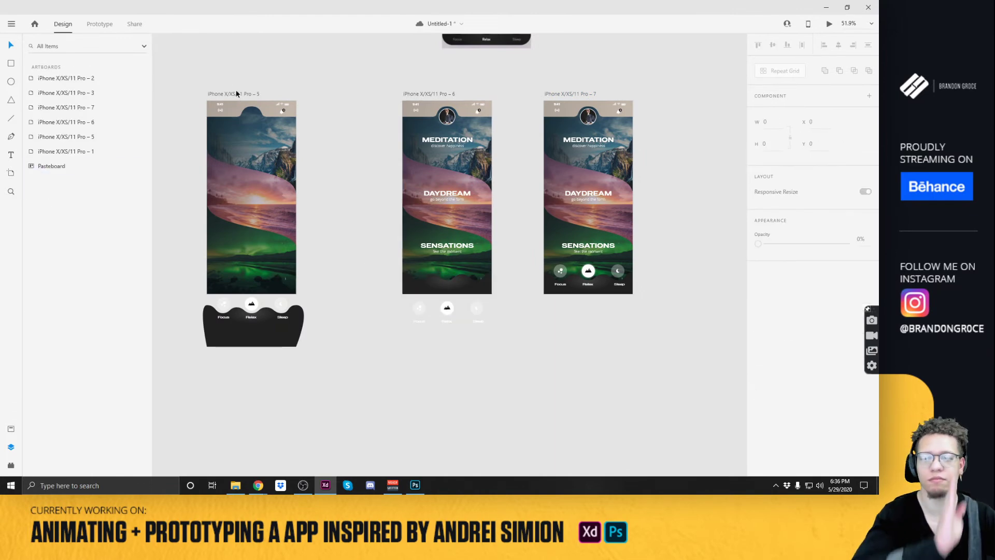
left_click(236, 94)
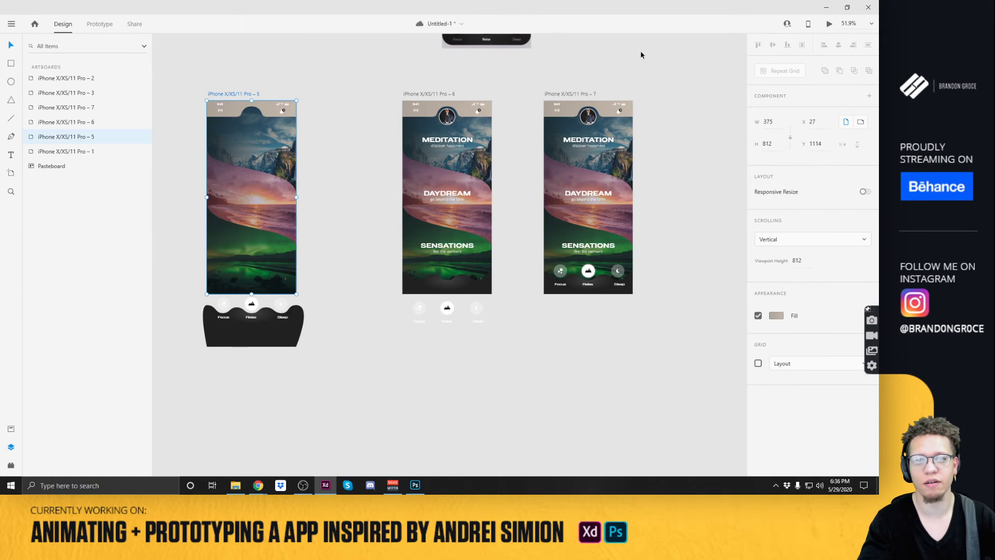
left_click(830, 24)
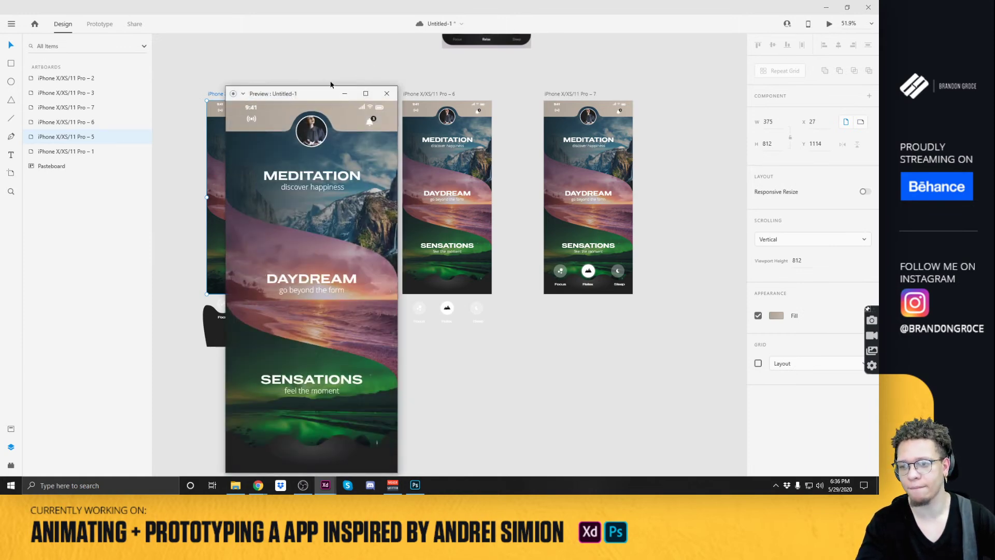
left_click_drag(310, 100, 379, 56)
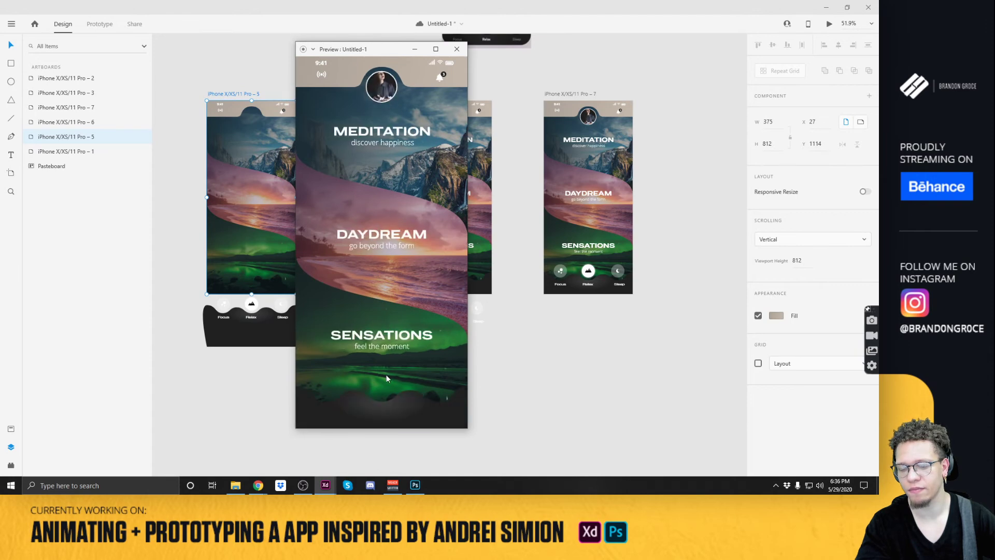
left_click(457, 49)
Delete the navigation background shape from artboard 6 together with the icons and labels below it.
left_click(609, 323)
left_click_drag(549, 350, 445, 283)
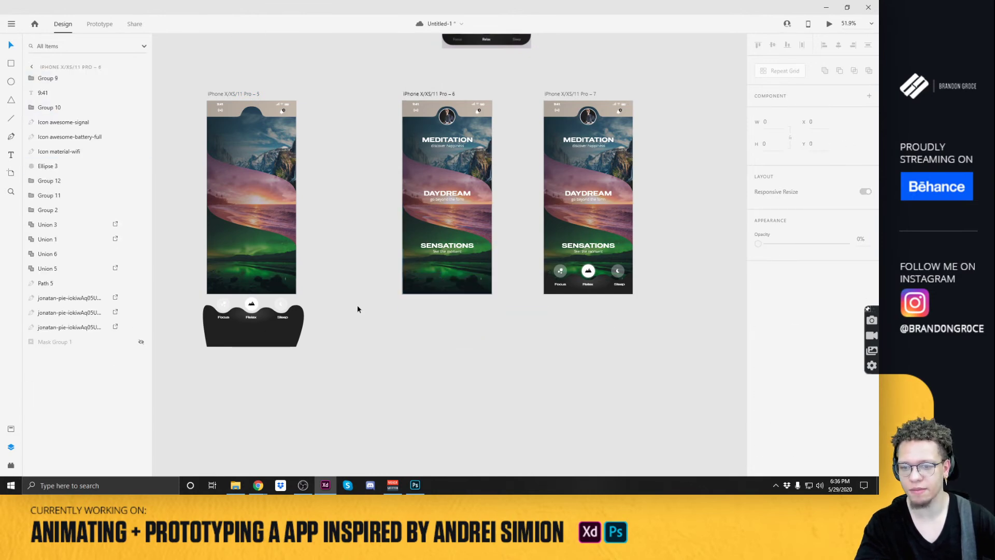
Remove the loose navigation background, icons and labels from the pasteboard below artboard 5.
left_click(298, 324)
left_click_drag(183, 306, 336, 359)
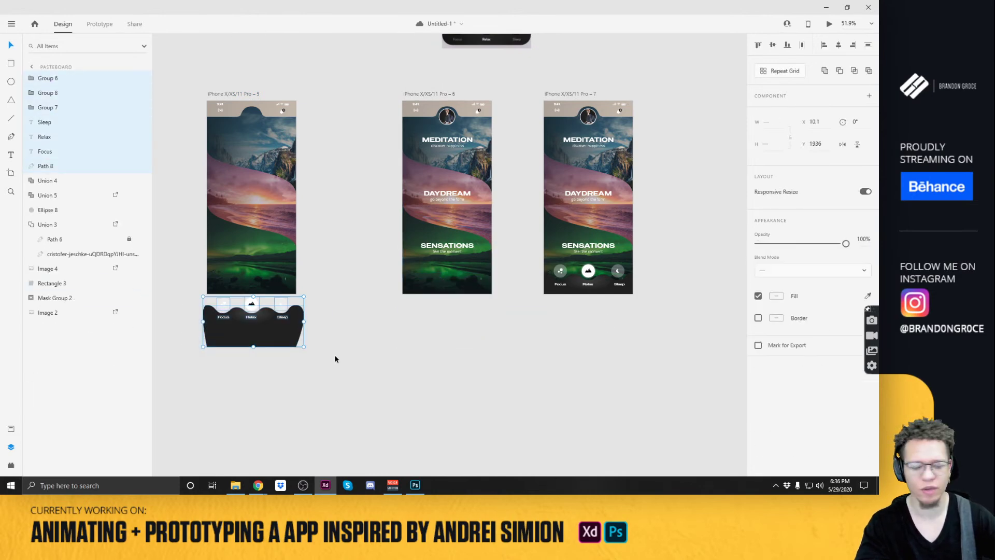
key("ctrl+x")
key("ctrl+v")
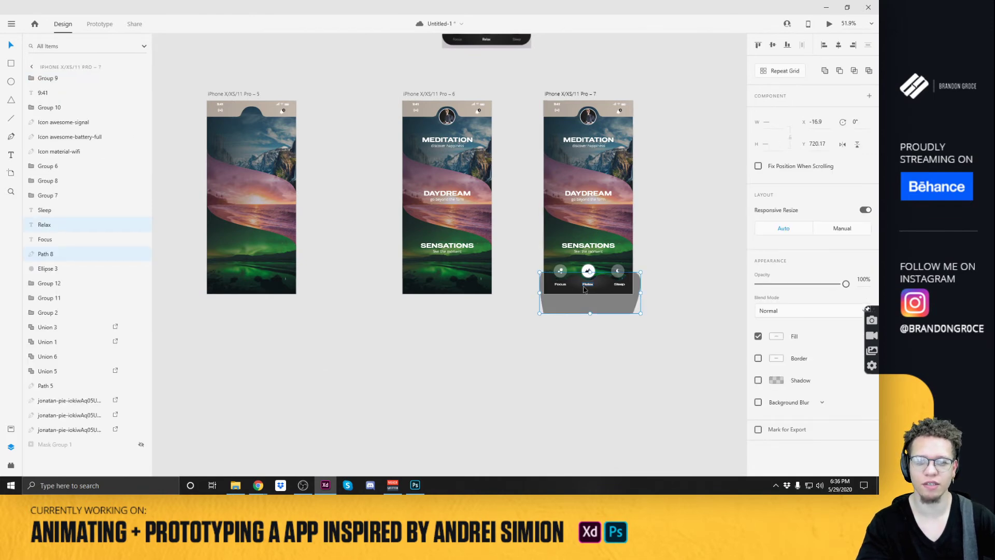
Copy artboard 7's navigation background, three labels and three icons onto artboard 6 in the same position.
scroll(597, 293, "up", 3)
left_click(526, 276, "shift")
left_click(630, 275, "shift")
left_click(628, 253, "shift")
left_click(579, 257, "shift")
left_click(530, 254, "shift")
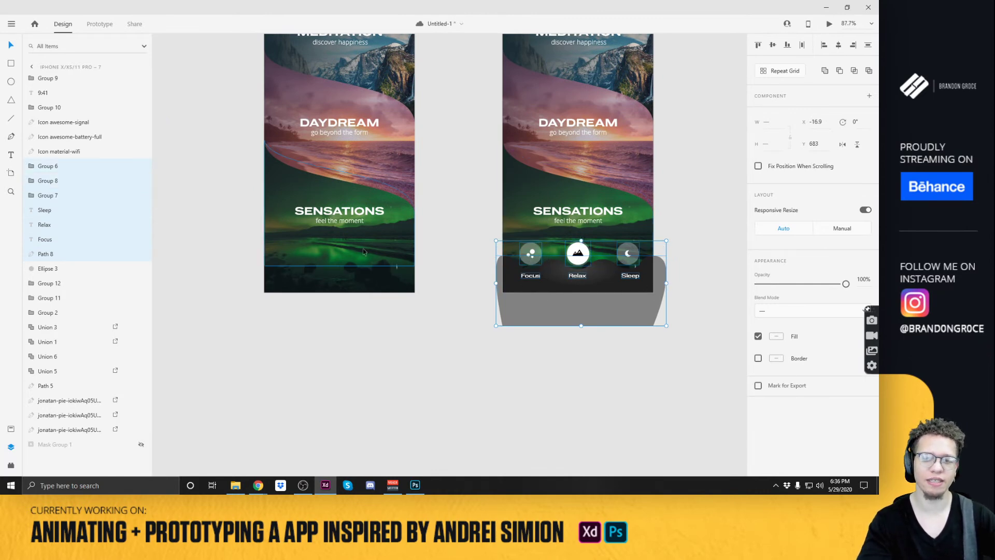
left_click(384, 253)
key("ctrl+v")
Paste the copied navigation background, labels and icons onto artboard 5 as well.
left_click(474, 279)
scroll(474, 279, "left", 10)
key("ctrl+v")
left_click(443, 228)
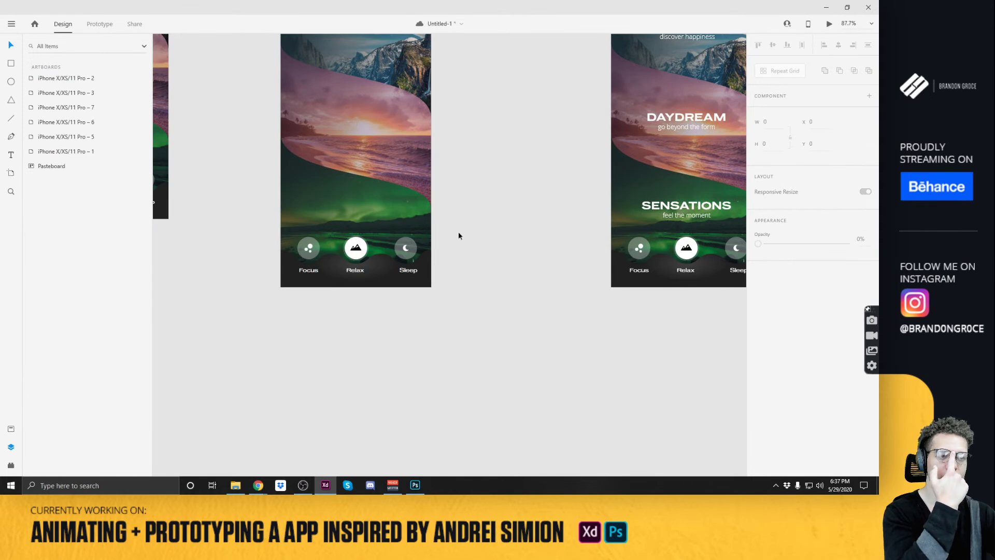
Move artboard 5's navigation background and its Focus, Relax and Sleep labels below the artboard edge, with the background at Y 834.17.
scroll(522, 197, "up", 2)
scroll(522, 197, "left", 2)
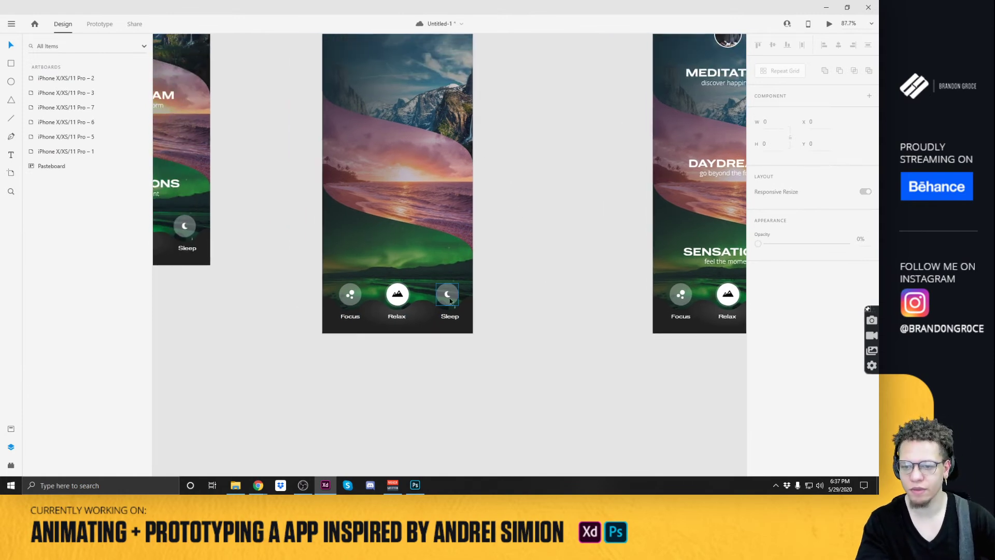
left_click(349, 317)
left_click(391, 320, "shift")
left_click(449, 317, "shift")
left_click(425, 331, "shift")
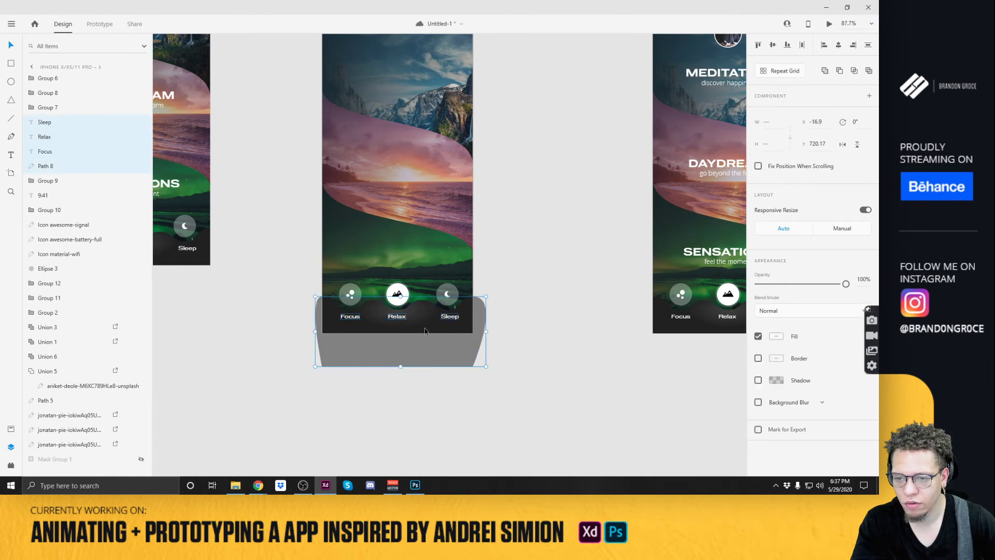
left_click_drag(425, 331, 424, 376)
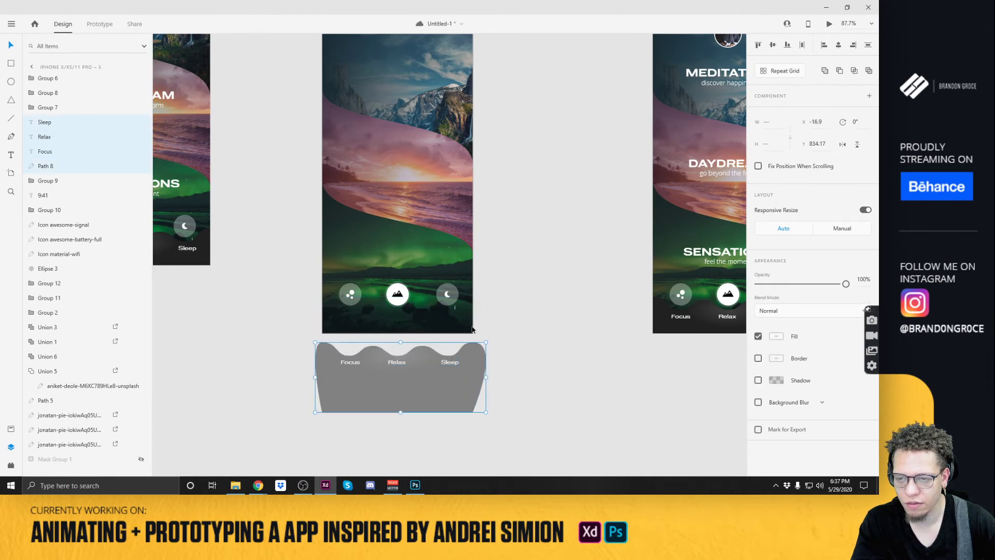
key("Escape")
Move artboard 5's three navigation icons down onto the background shape, beneath the labels.
left_click(397, 294)
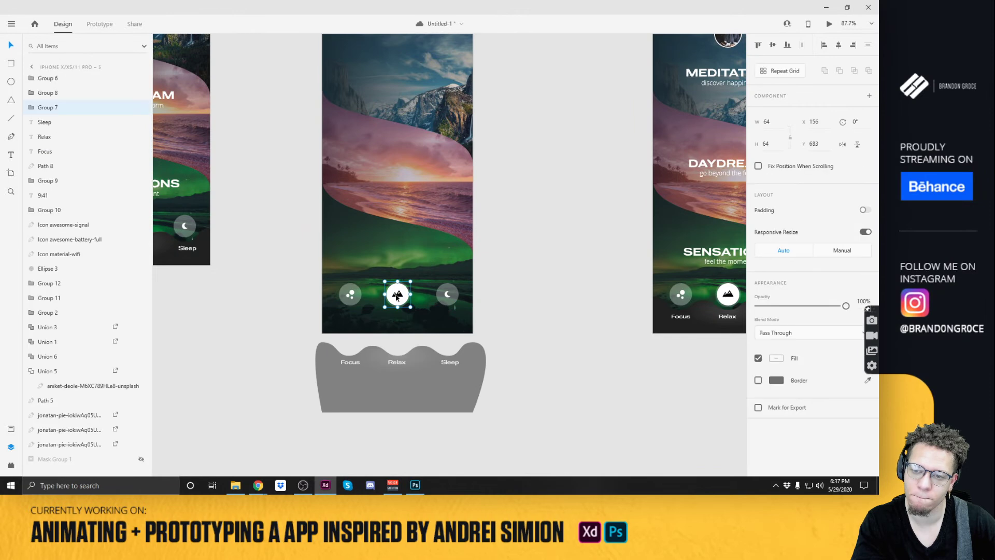
left_click(347, 297, "shift")
left_click(449, 306, "shift")
left_click_drag(451, 307, 454, 387)
left_click(575, 357)
Move artboard 6's three navigation icons straight down below the artboard edge, to Y 822.
left_click_drag(587, 357, 451, 321)
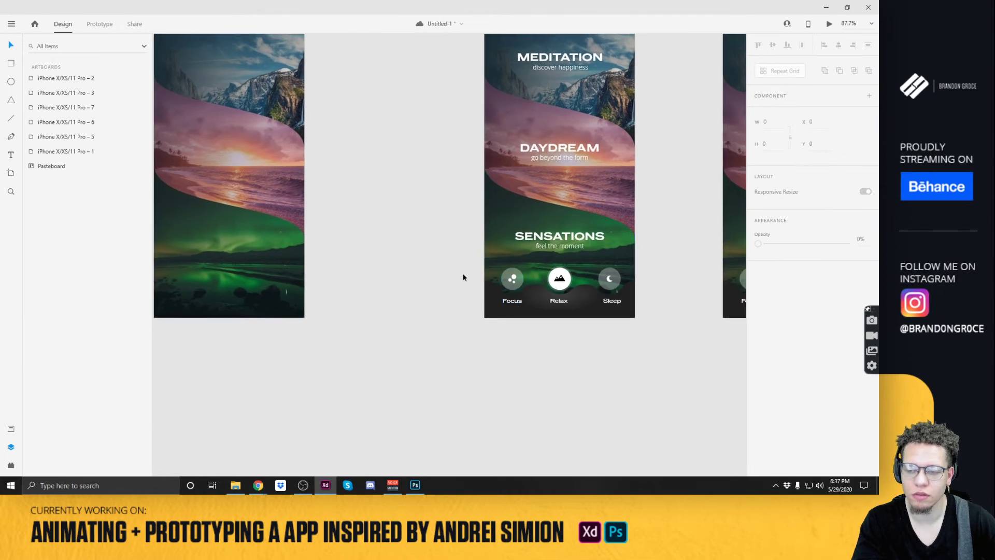
left_click(543, 312)
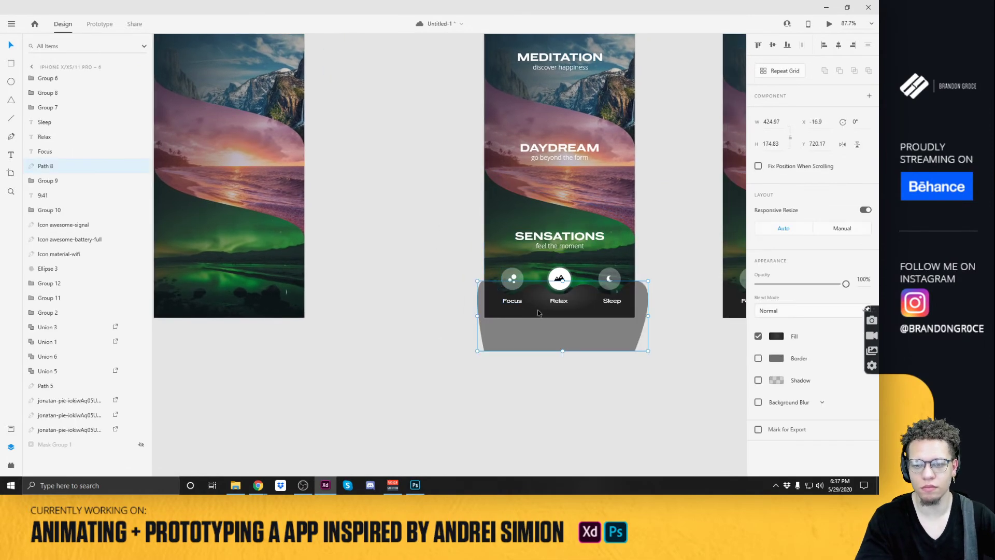
left_click(506, 305, "shift")
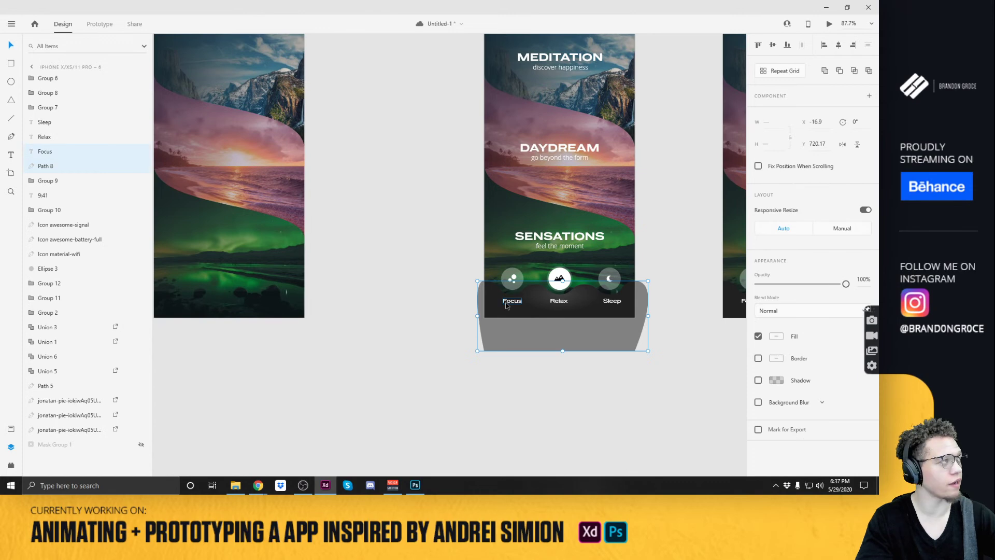
left_click(563, 304, "shift")
left_click(626, 306, "shift")
left_click(612, 283, "shift")
left_click(560, 281, "shift")
left_click(513, 283, "shift")
left_click_drag(559, 282, 556, 338)
key("Escape")
left_click(609, 278)
left_click(560, 278, "shift")
left_click(513, 280, "shift")
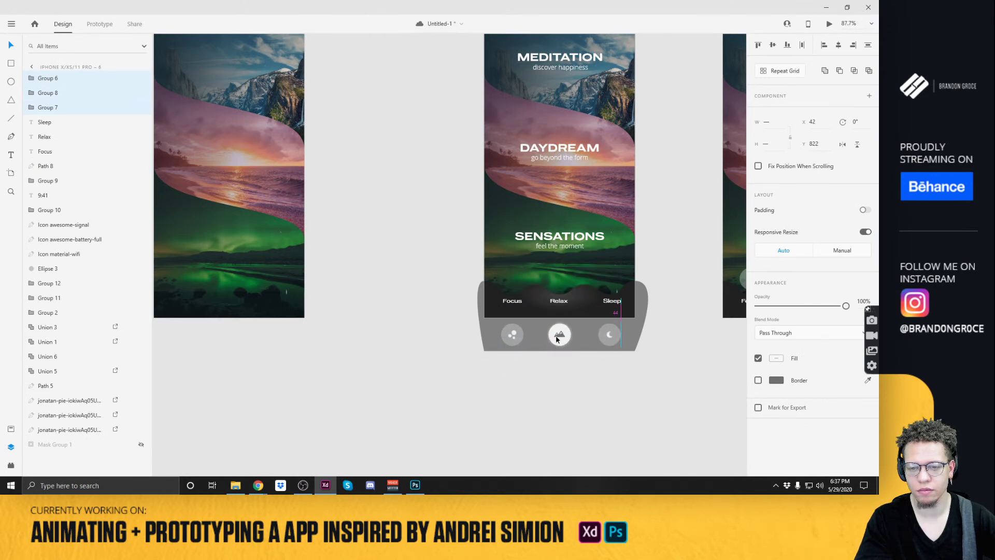
Stagger artboard 5's navigation labels below the artboard, placing Relax at Y 986 and Sleep at Y 1155.
left_click_drag(672, 338, 548, 308)
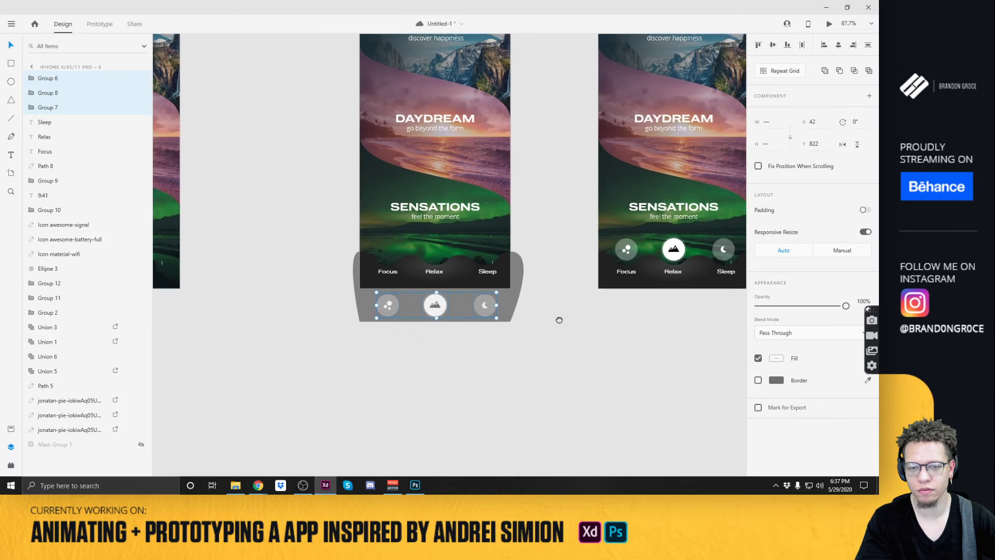
left_click(388, 272)
left_click(435, 271, "shift")
left_click_drag(357, 251, 612, 231)
left_click(366, 260)
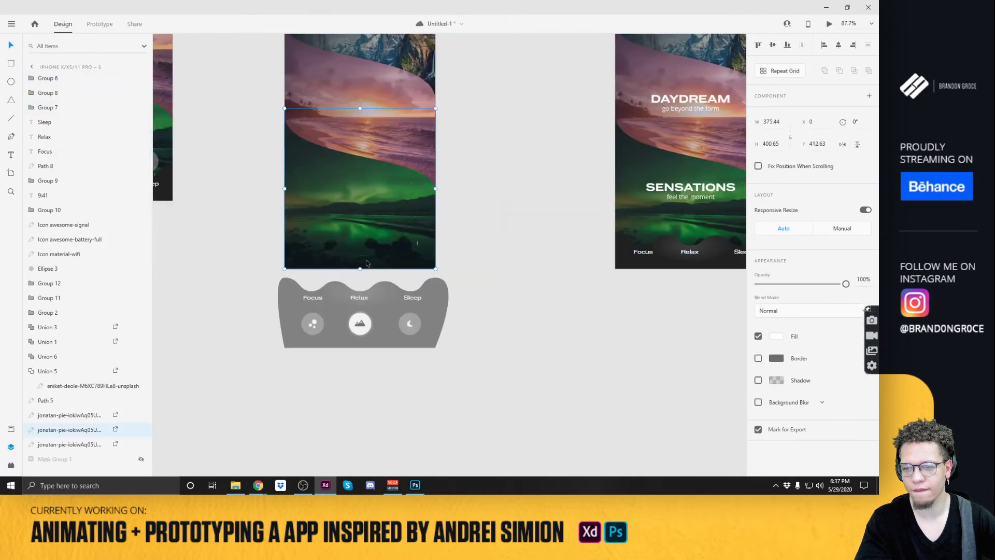
left_click(308, 299)
left_click(362, 300)
left_click(313, 300)
left_click(353, 299)
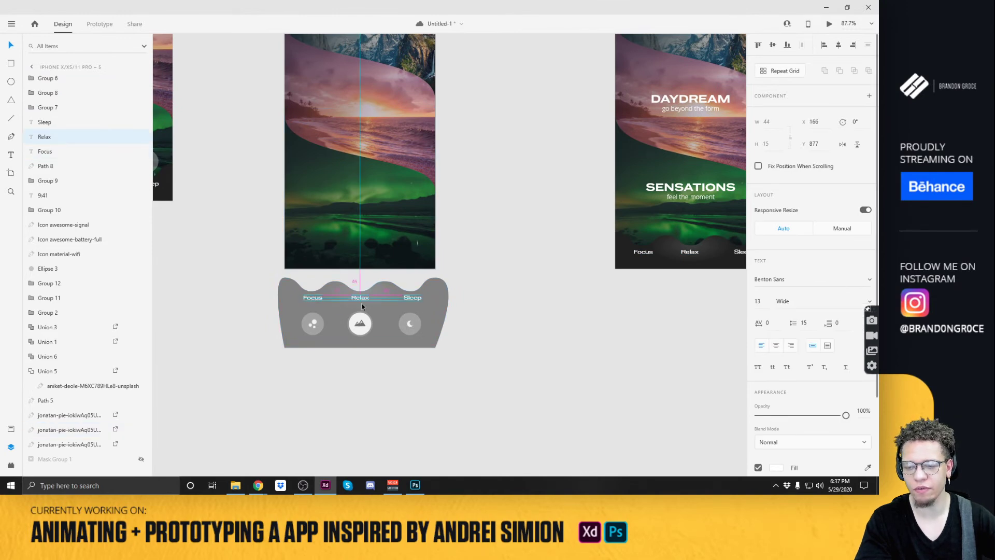
left_click(413, 299)
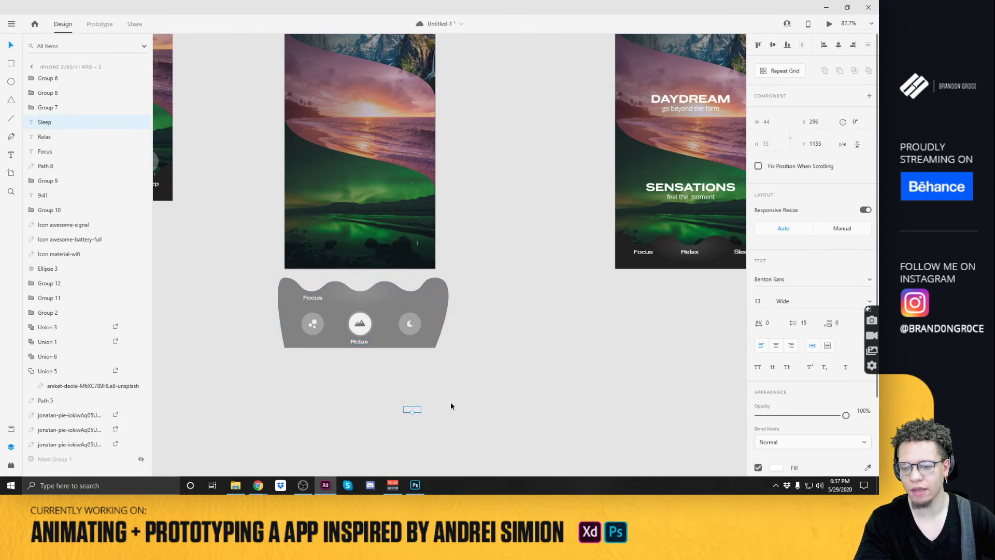
left_click(424, 404)
Check the staggered positions of artboard 5's Focus, Relax and Sleep labels against the labels on artboard 6.
left_click(365, 259)
left_click(313, 298)
left_click(360, 342)
left_click(413, 410)
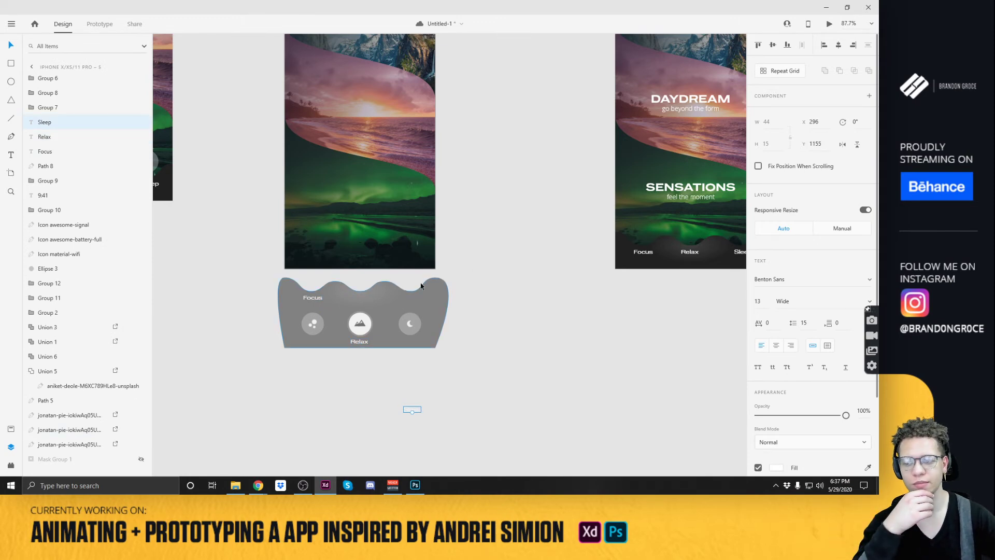
left_click(313, 300)
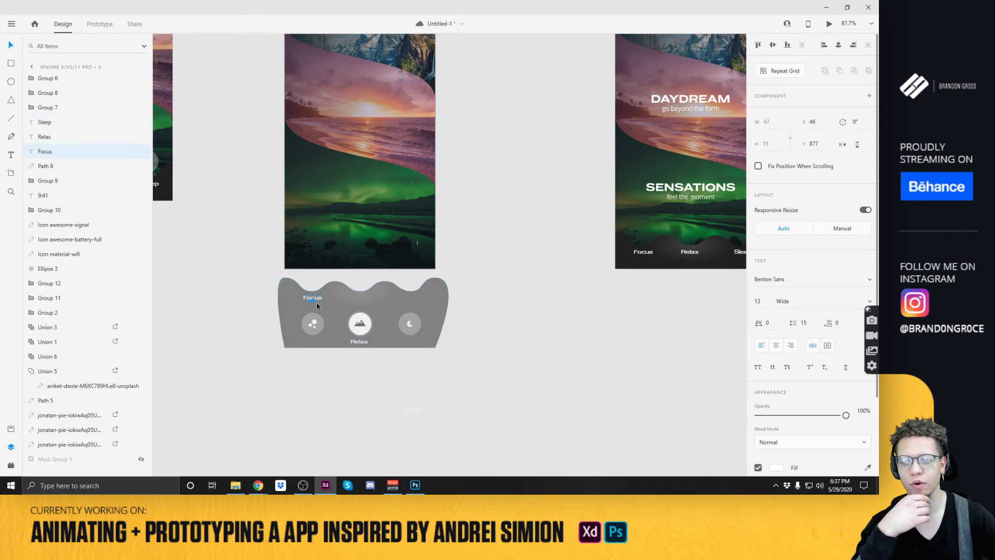
left_click(362, 343)
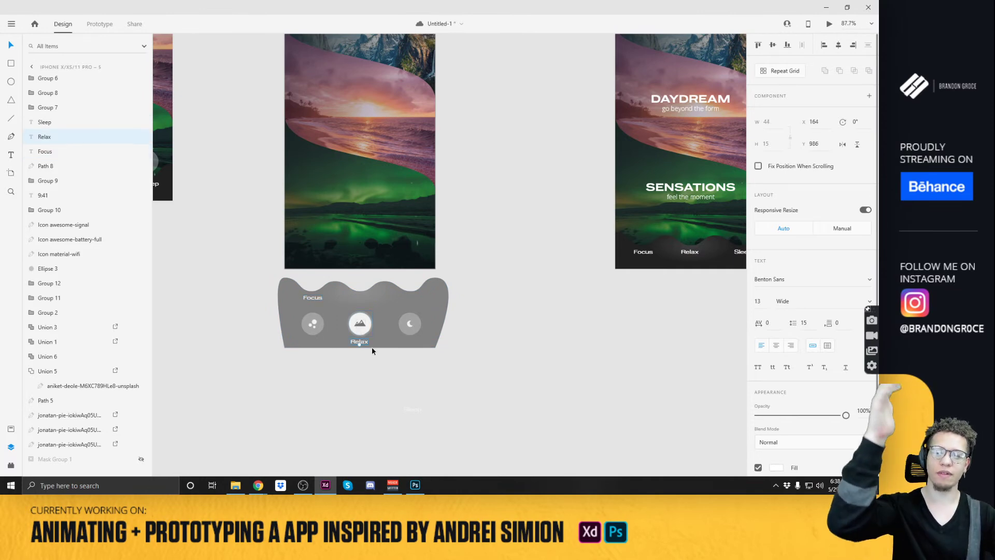
left_click(416, 411)
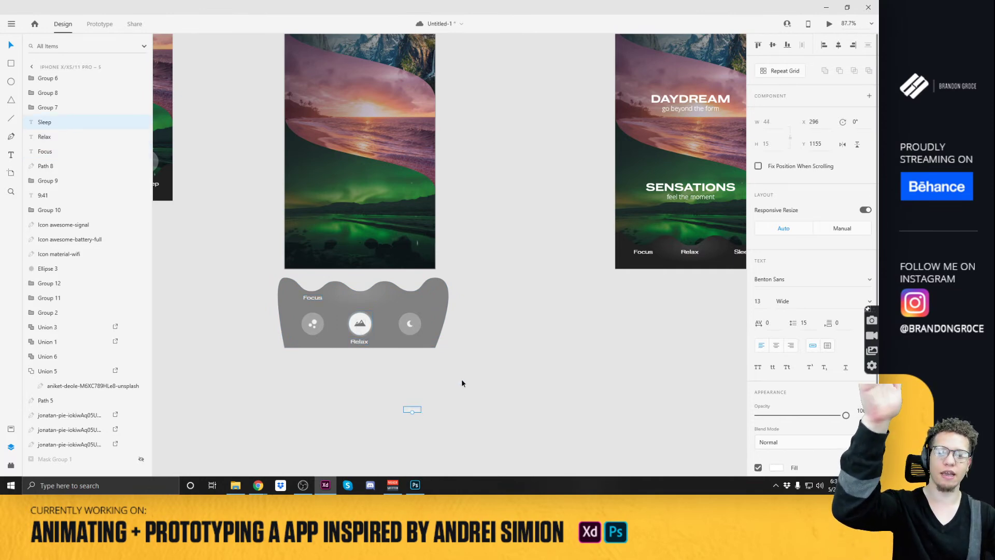
left_click_drag(524, 285, 374, 301)
left_click(473, 276)
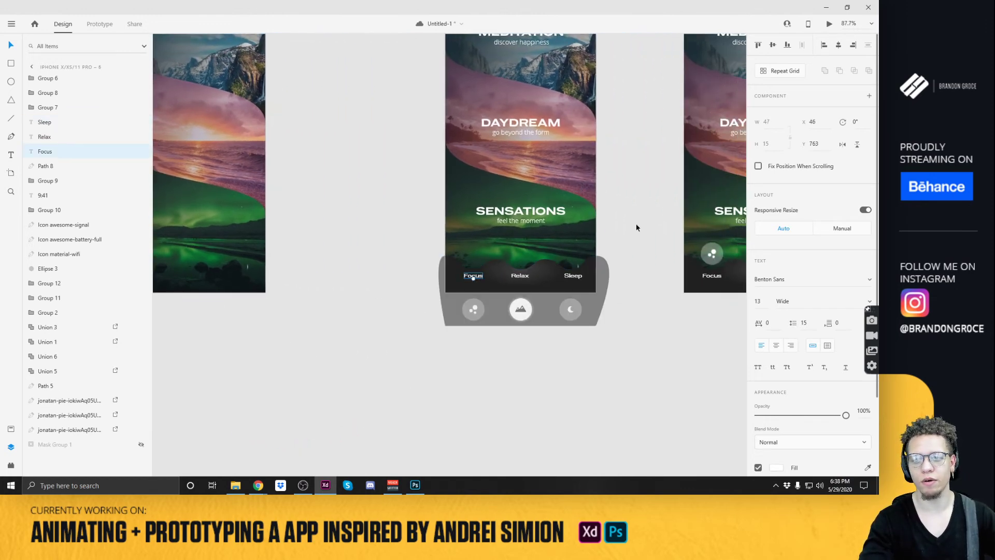
Preview the transition from artboard 5 to artboard 6 with the staggered labels, replay it, and close the preview.
left_click(634, 229)
scroll(384, 151, "down", 2)
left_click_drag(392, 144, 478, 242)
left_click(306, 106)
left_click(830, 24)
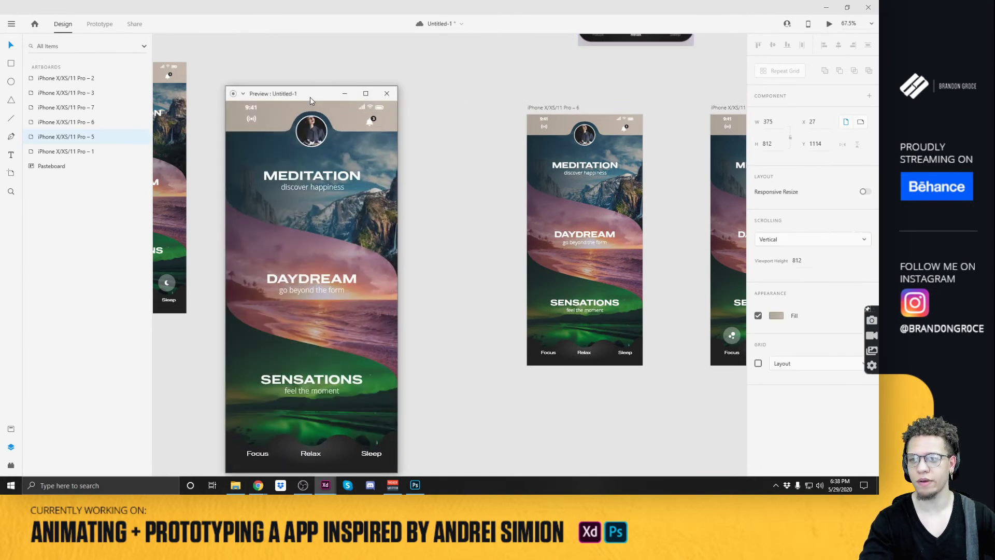
left_click_drag(310, 97, 469, 49)
left_click(473, 84)
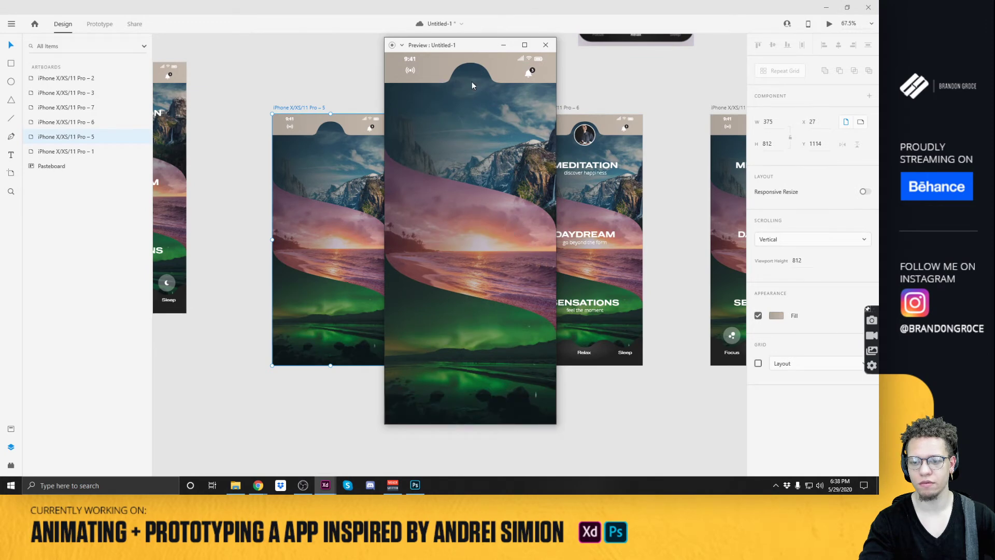
left_click(472, 82)
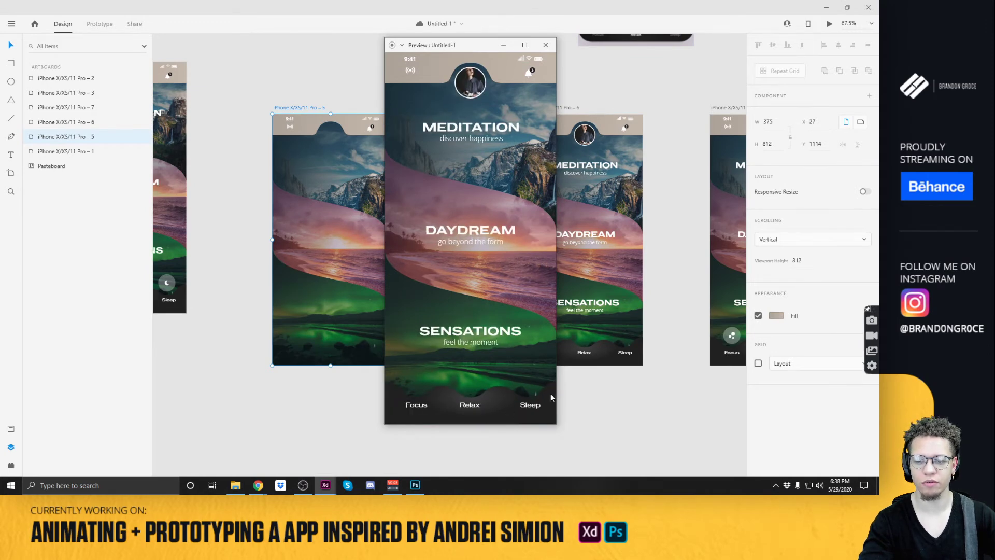
left_click(478, 82)
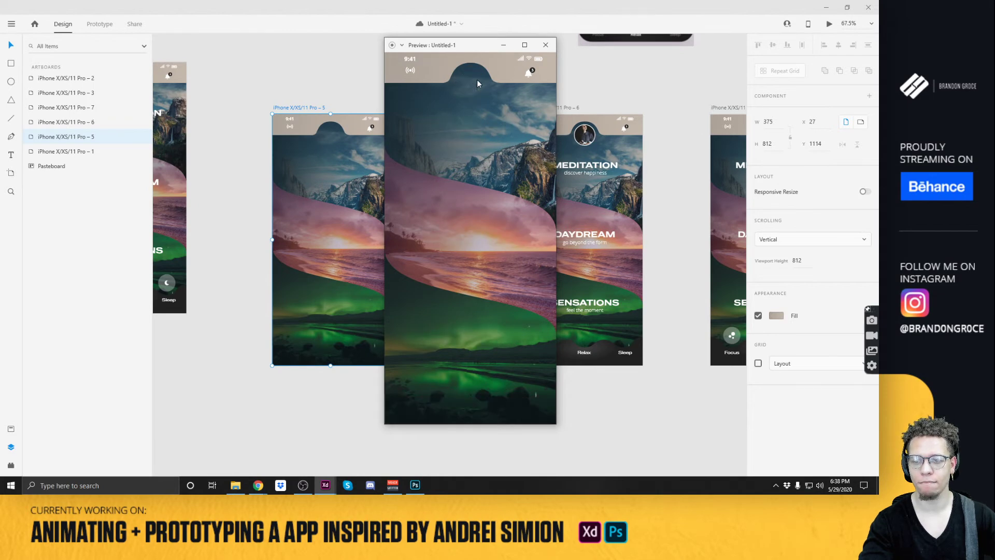
left_click(477, 82)
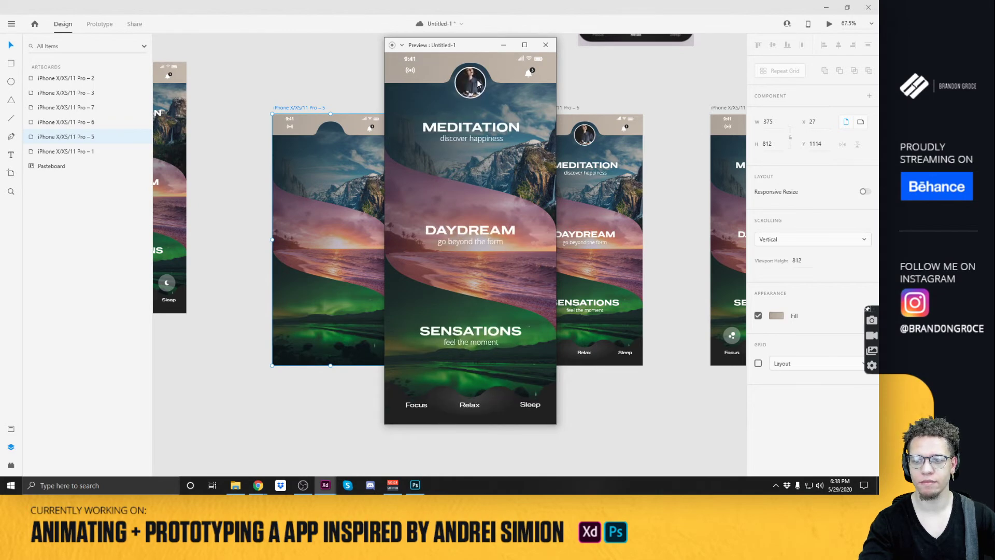
left_click(553, 46)
left_click(461, 296)
Try moving artboard 7's Focus icon up to Y 601, and undo the move.
scroll(446, 264, "right", 5)
scroll(446, 264, "down", 2)
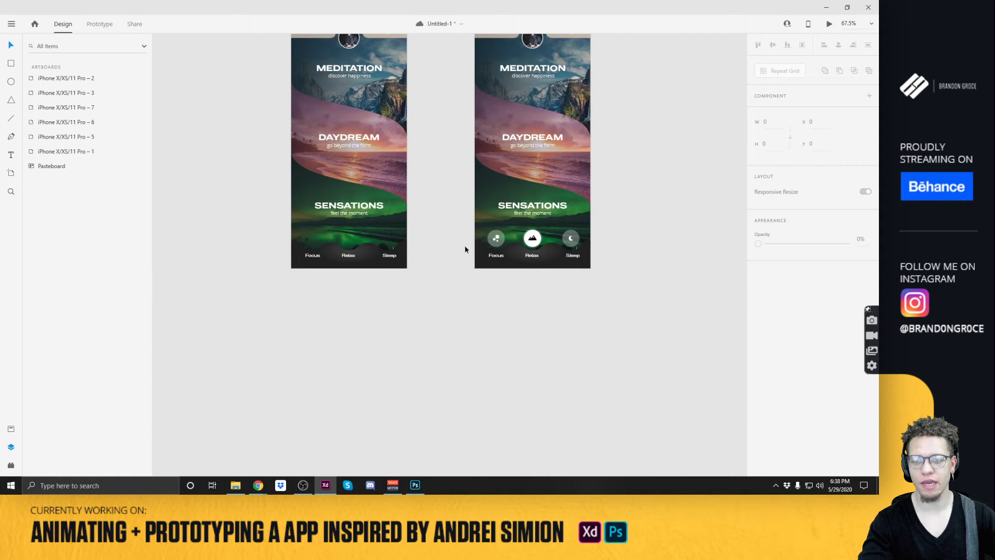
left_click(506, 243)
scroll(518, 241, "up", 5)
left_click_drag(434, 243, 431, 185)
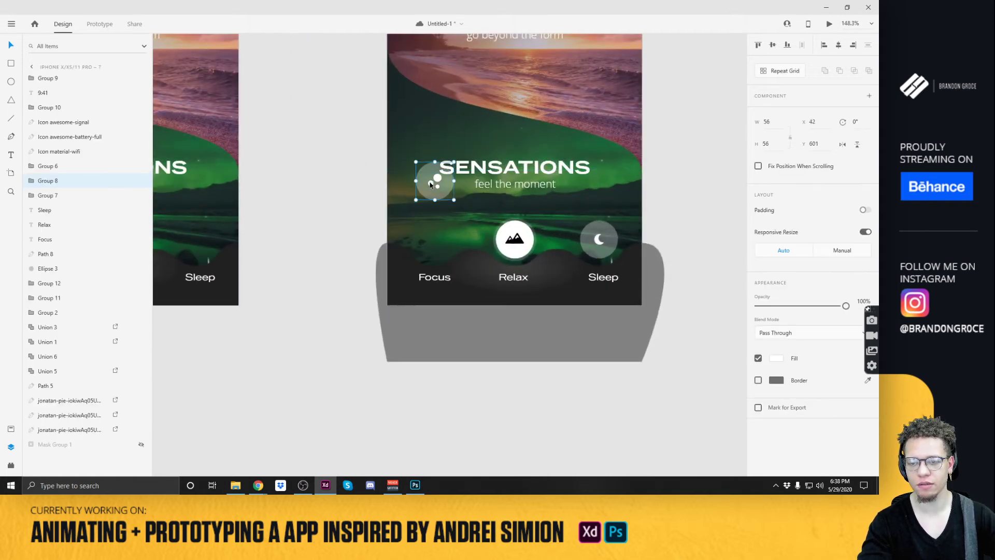
key("ctrl+z")
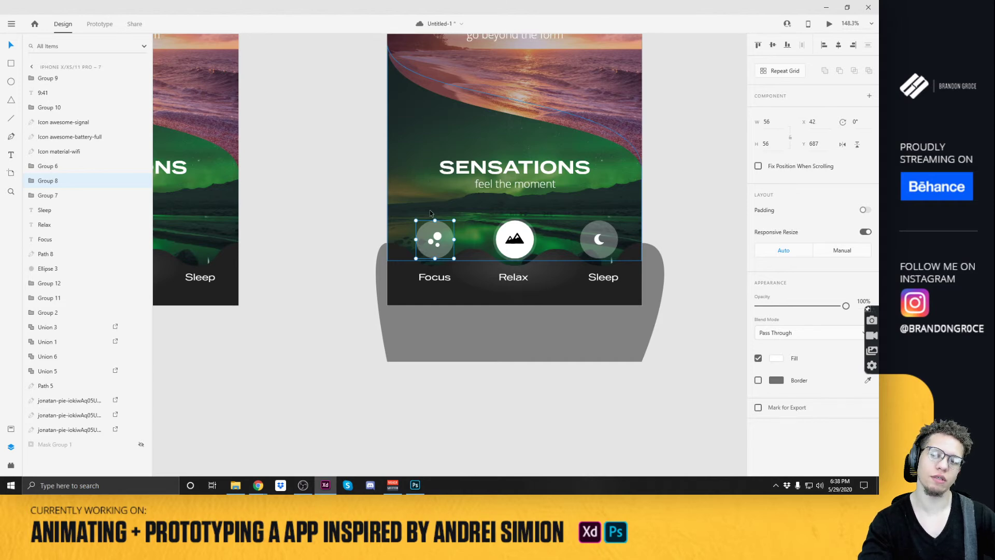
Try moving artboard 7's three navigation icons together below the artboard edge to Y 841, and undo the move.
left_click(515, 241, "shift")
left_click(603, 242, "shift")
left_click_drag(603, 242, 600, 347)
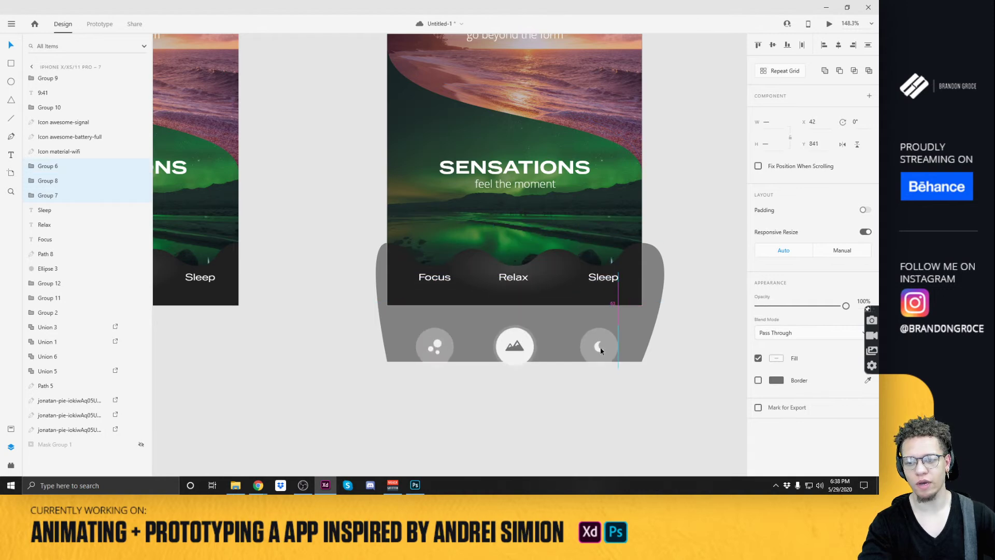
scroll(502, 296, "down", 3)
left_click(496, 256)
key("ctrl+z")
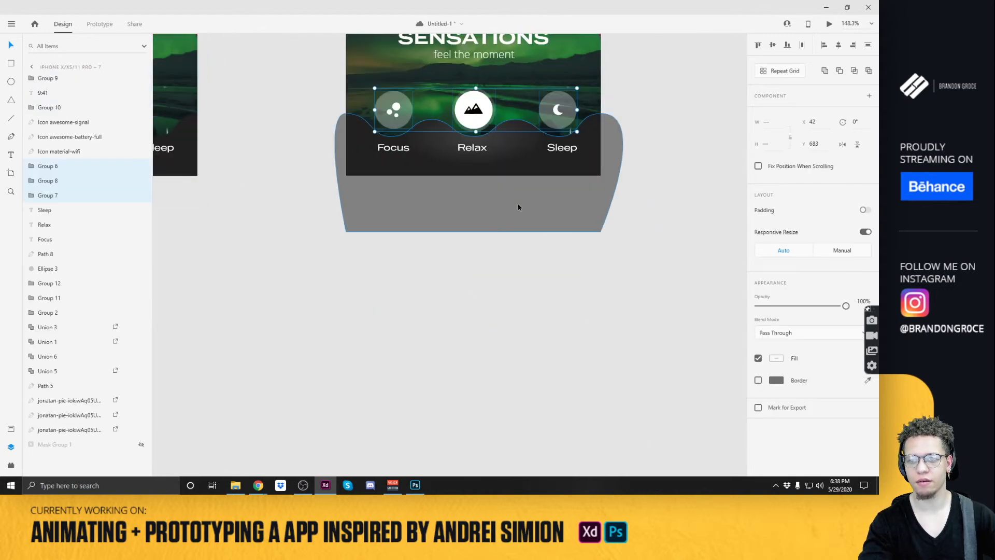
Try moving artboard 7's Focus, Relax and Sleep icons down one by one at different distances, and undo the moves.
left_click(630, 99)
left_click(394, 110)
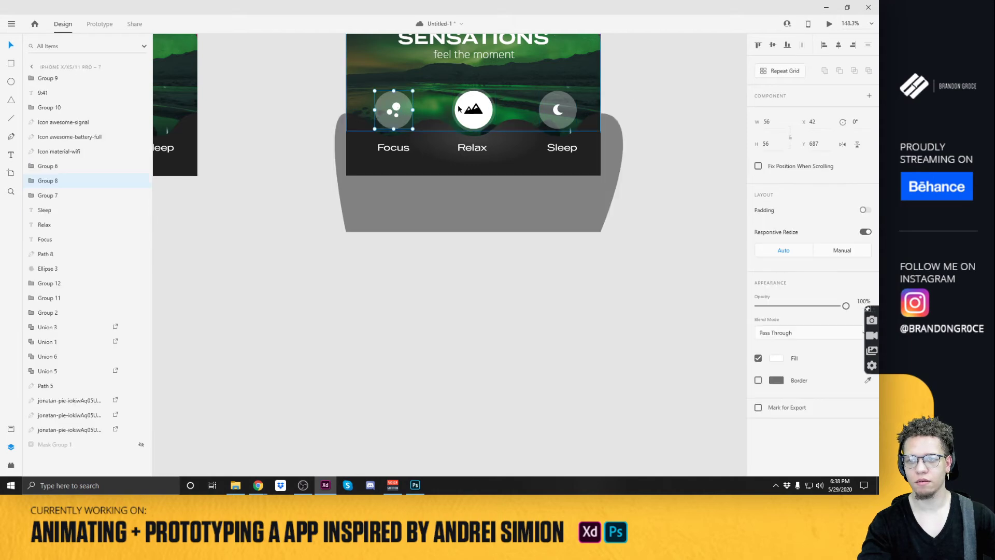
left_click_drag(391, 117, 392, 200)
left_click_drag(466, 113, 466, 323)
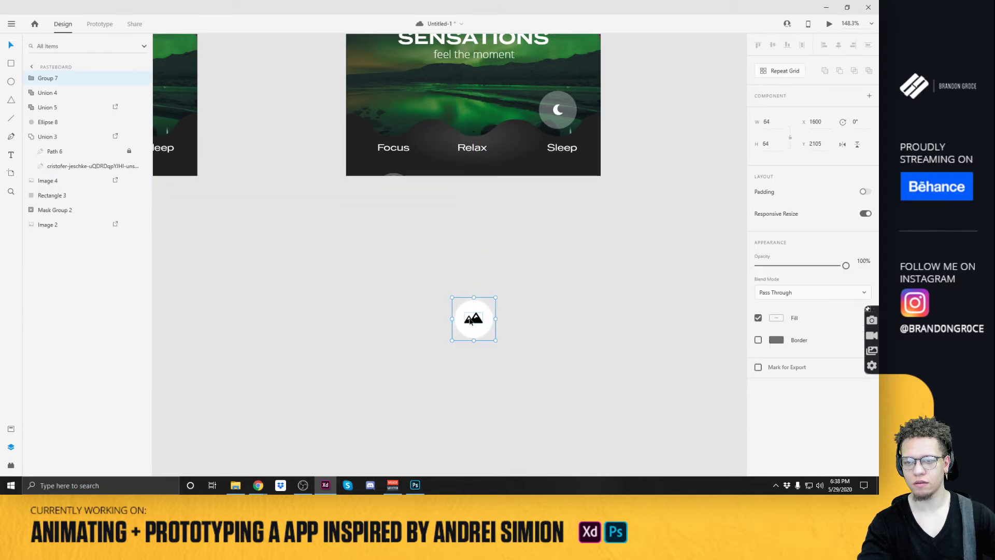
key("ctrl+z")
left_click_drag(474, 131, 479, 233)
key("ctrl+z")
left_click_drag(478, 113, 481, 196)
left_click_drag(557, 109, 559, 166)
key("ctrl+z")
key("ctrl+z")
key("ctrl+z")
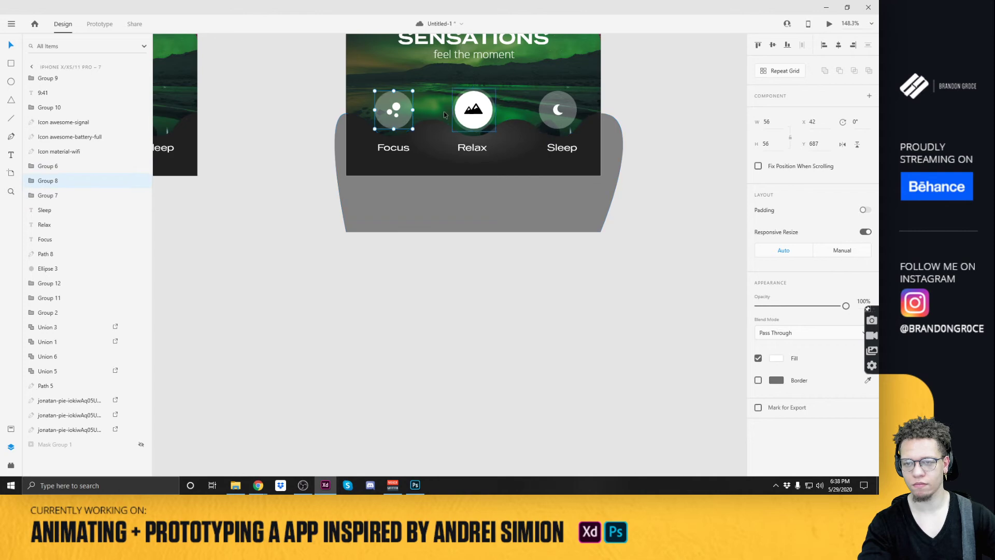
Move artboard 7's three navigation icons together onto the pasteboard below the artboard, at X 1486, Y 2022.
left_click(473, 109, "shift")
left_click(557, 109, "shift")
left_click_drag(562, 122, 566, 268)
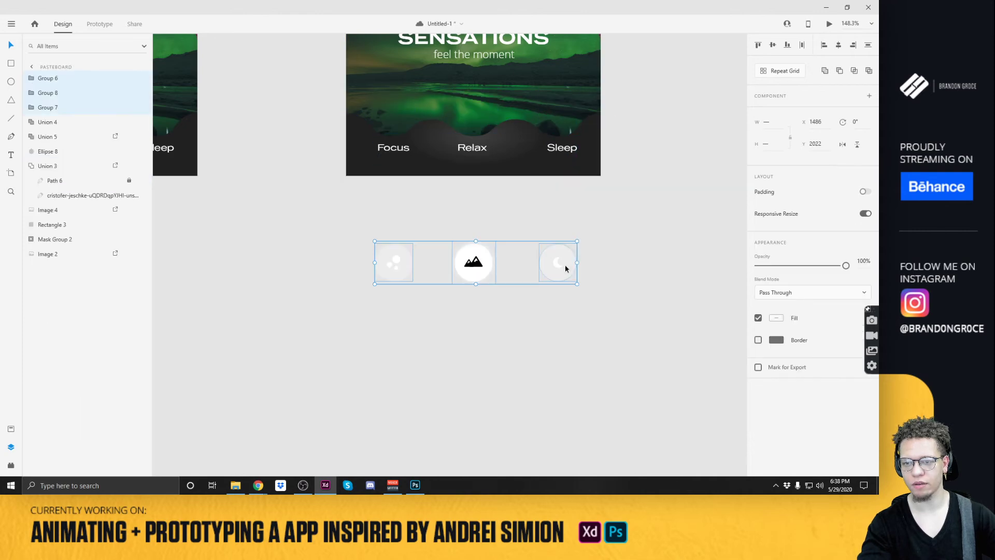
Undo the move of artboard 7's navigation icons onto the pasteboard, and check artboard 5's hidden Relax icon below its edge.
key("ctrl+z")
left_click(475, 300)
scroll(318, 260, "down", 5)
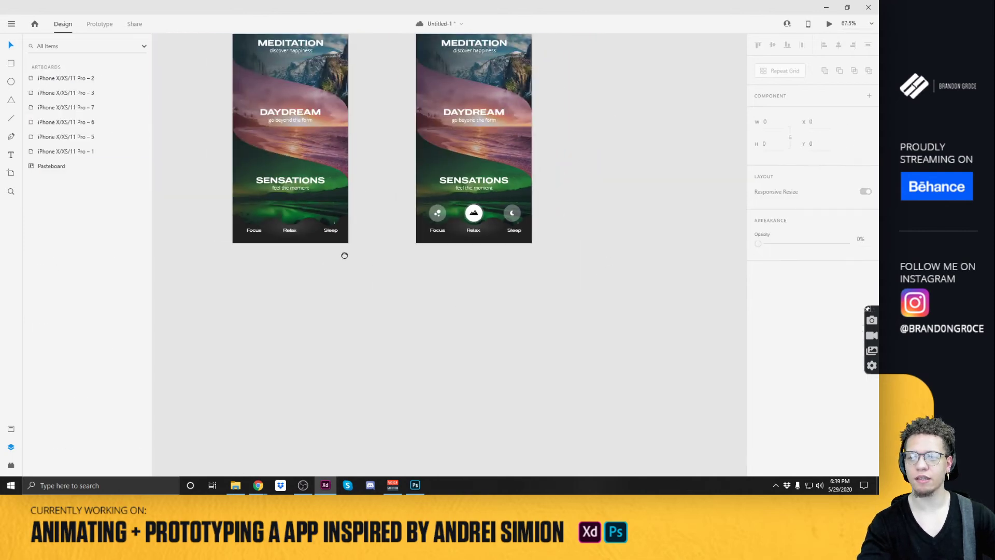
scroll(372, 264, "up", 2)
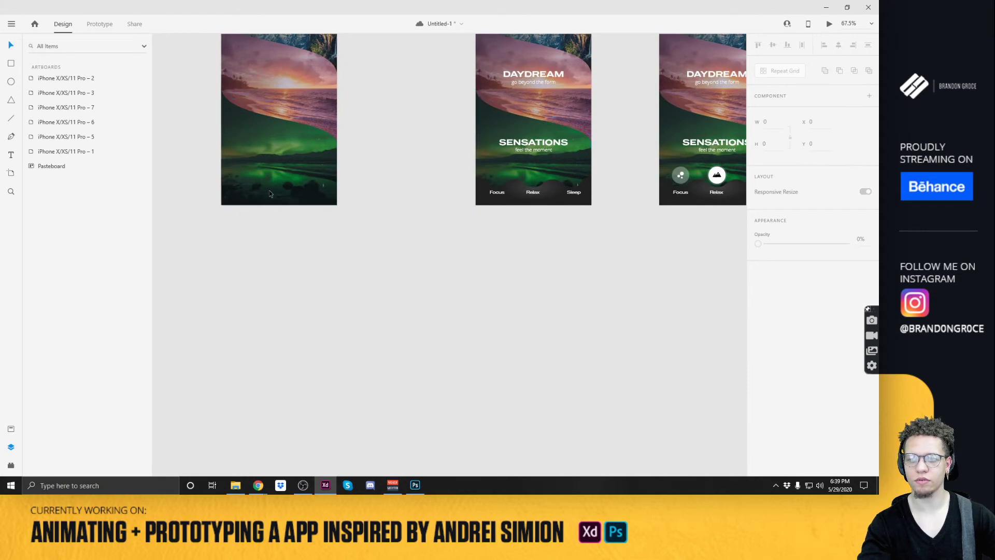
left_click(254, 190)
left_click(278, 247)
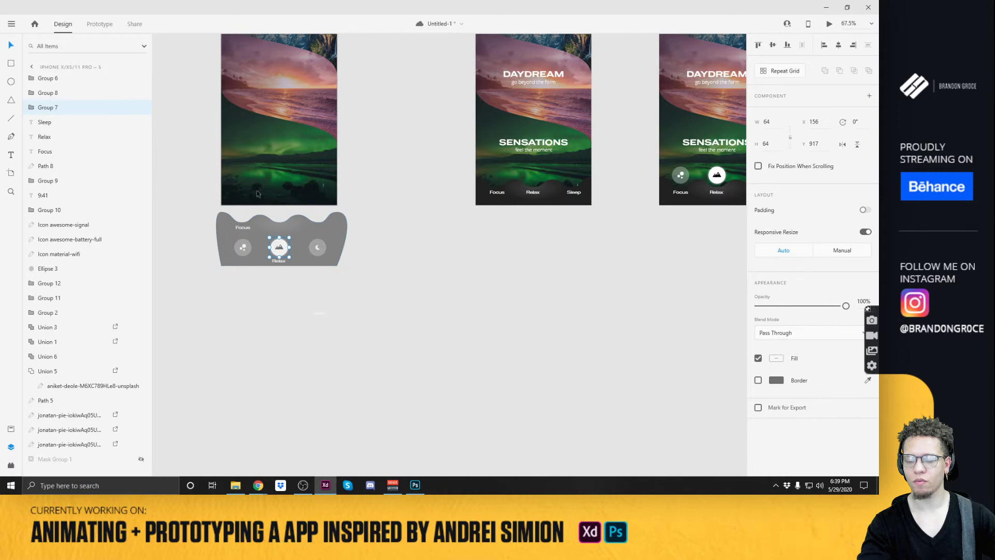
left_click(349, 210)
Try placing artboard 7's Focus icon well below the artboard, and return it to its place above the Focus label.
left_click_drag(451, 193, 325, 209)
left_click_drag(554, 192, 554, 258)
left_click(554, 274)
scroll(565, 260, "up", 5)
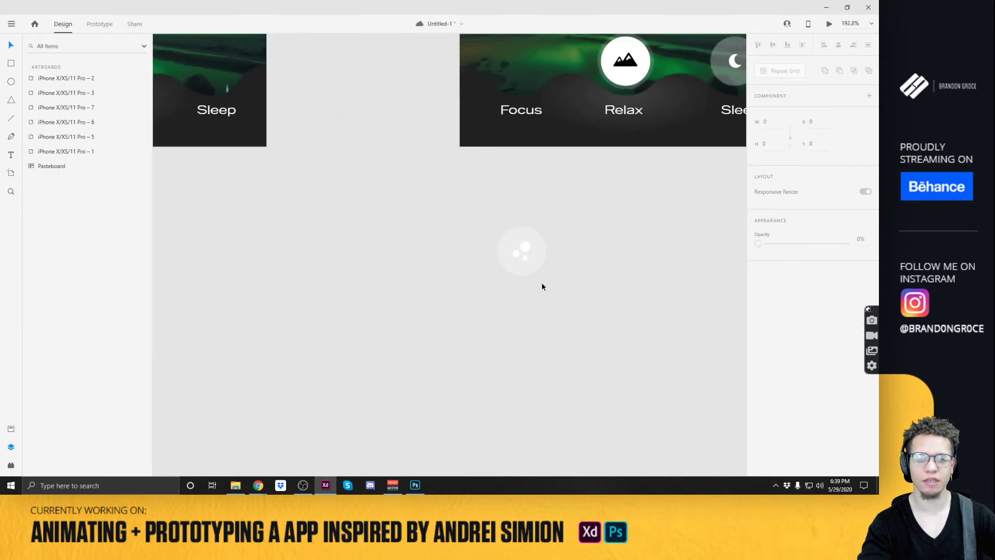
scroll(553, 218, "up", 3)
left_click_drag(446, 408, 456, 303)
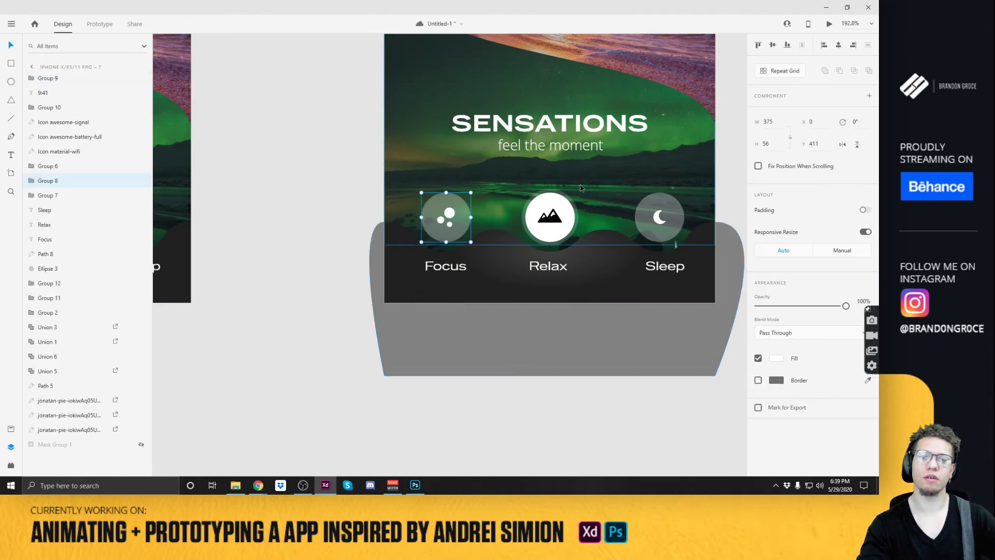
left_click(486, 243)
left_click(542, 207)
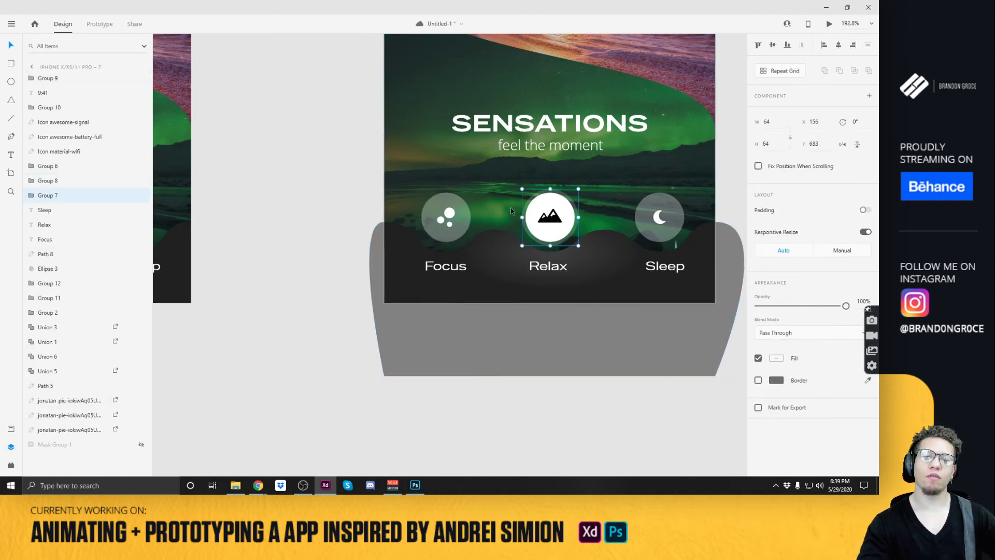
Lower artboard 7's Focus, Relax and Sleep icons one by one onto the artboard's bottom edge, at about Y 804.
left_click_drag(438, 221, 439, 329)
left_click_drag(548, 233, 546, 327)
left_click_drag(659, 217, 654, 319)
left_click(685, 413)
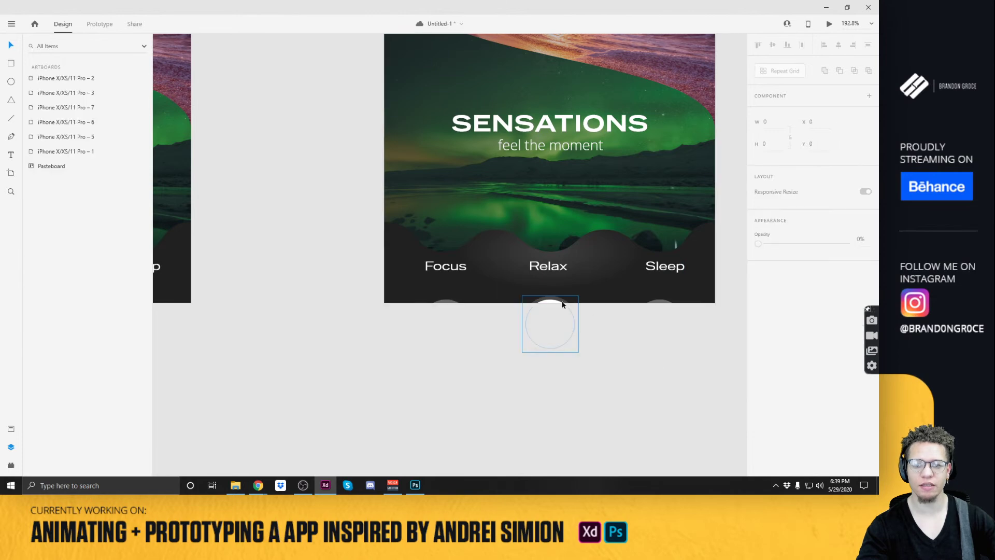
Set the opacity of artboard 7's three lowered navigation icons to 0%.
left_click(550, 324)
left_click(660, 324, "shift")
left_click(446, 302, "shift")
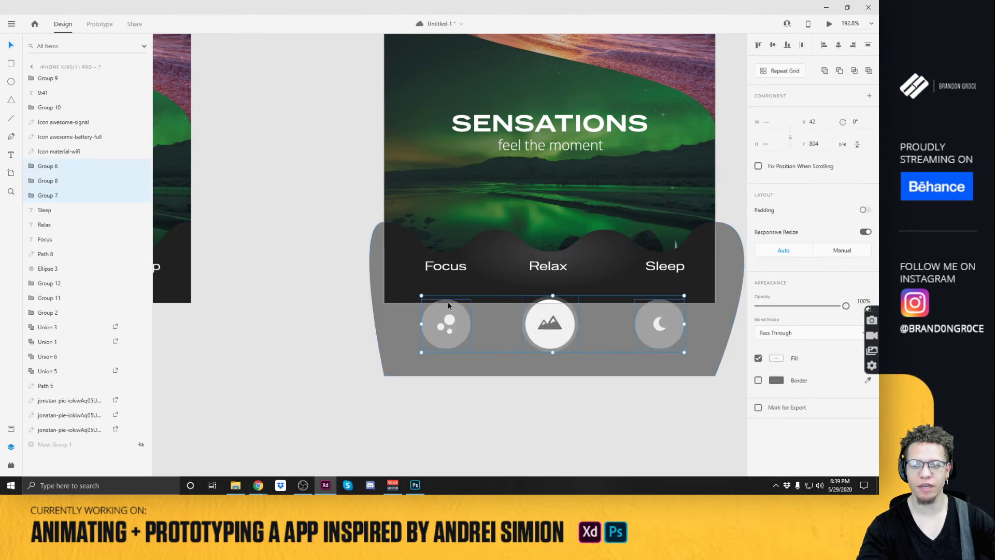
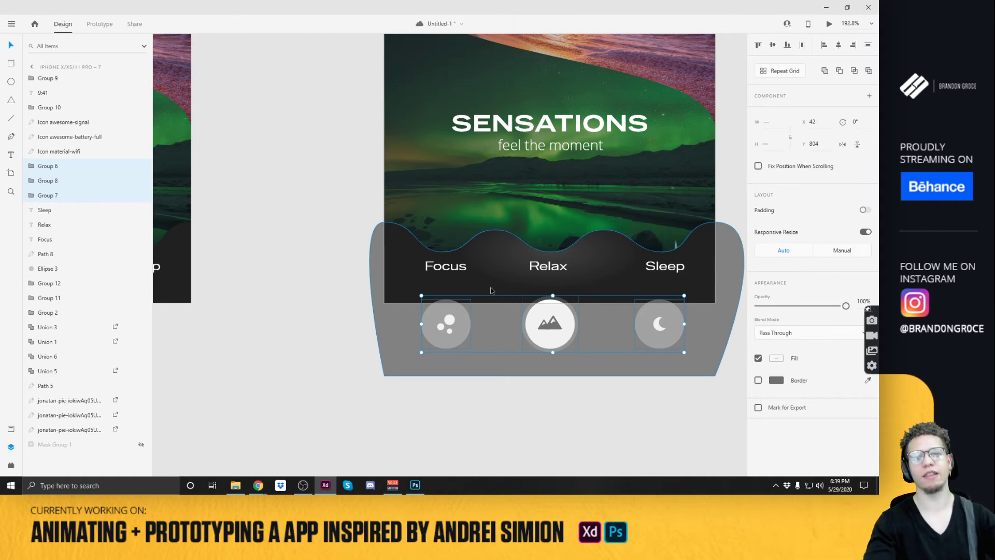
key("0")
key("0")
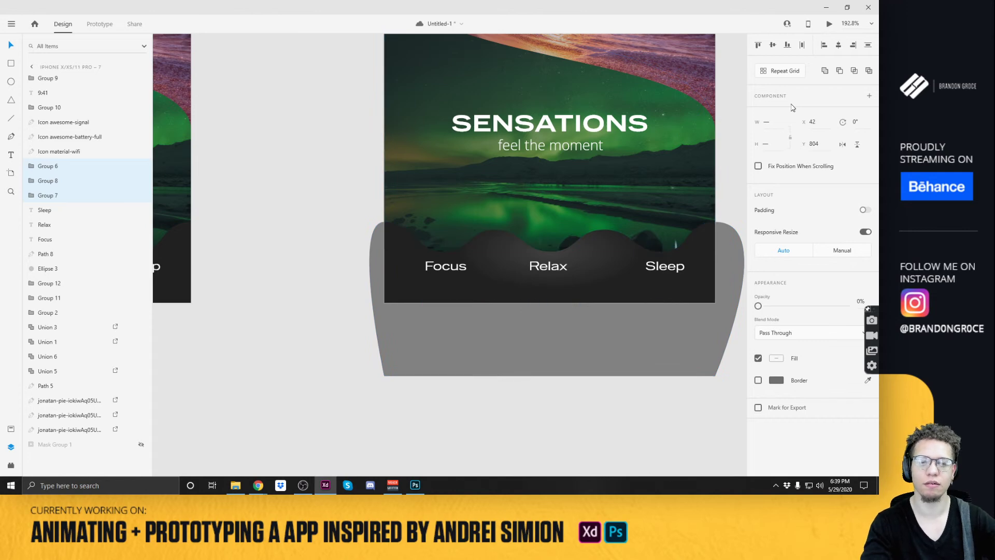
left_click(616, 399)
Wire artboard 6 to artboard 7 with a time-triggered Auto-Animate transition using Snap easing and a 0.4 s duration.
scroll(612, 390, "down", 3)
left_click_drag(449, 344, 531, 344)
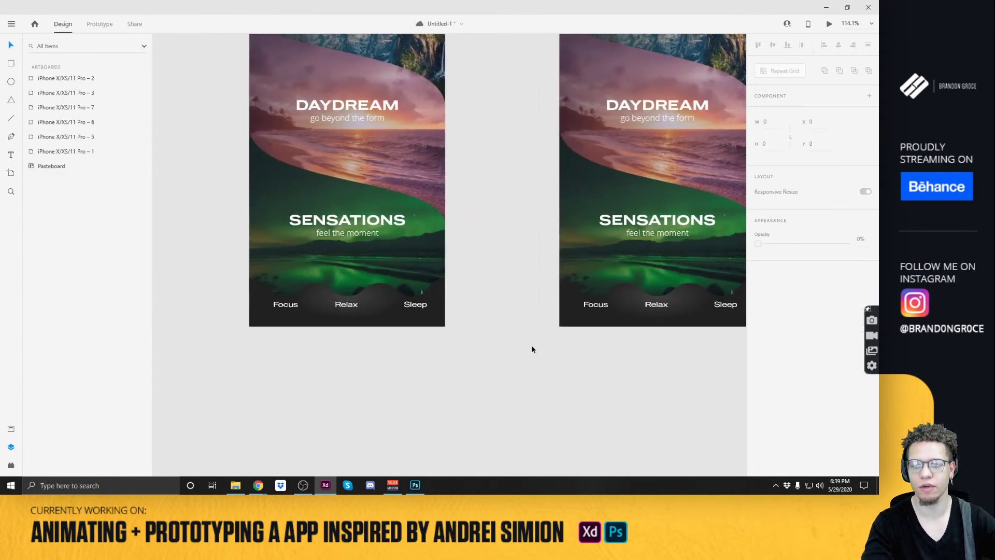
scroll(532, 349, "down", 4)
left_click(493, 225)
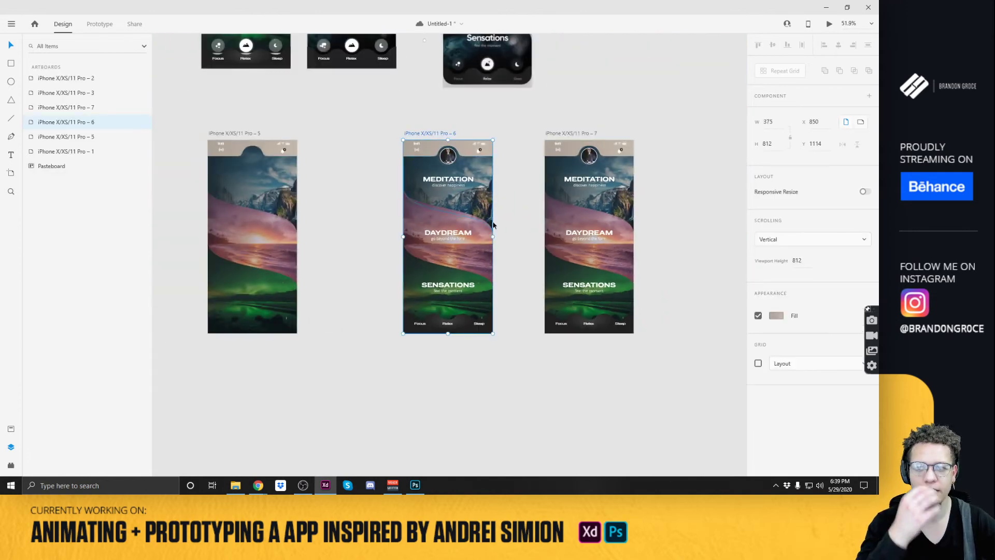
left_click(99, 24)
left_click_drag(492, 229, 576, 237)
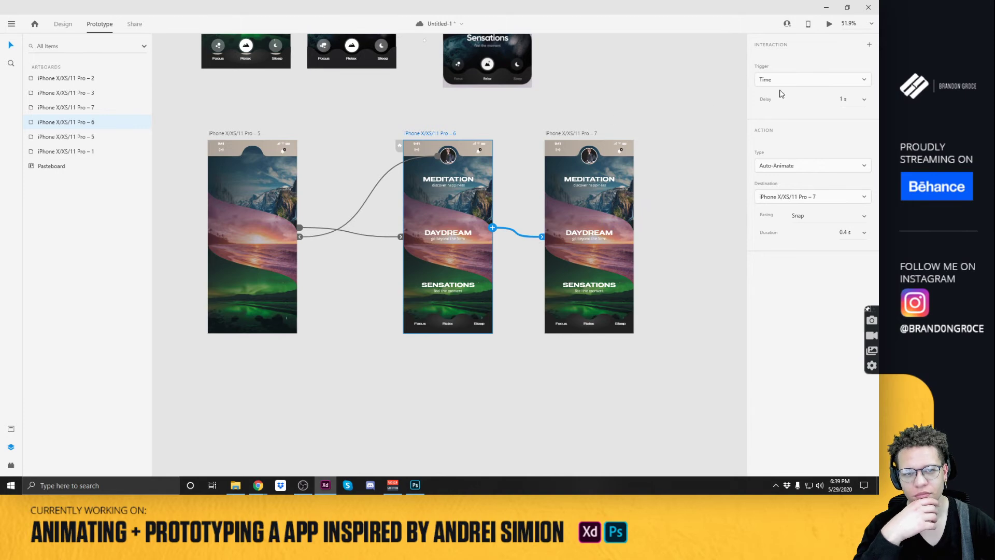
Set the time delay of the transition from artboard 6 to artboard 7 to 0.4 s.
left_click(865, 104)
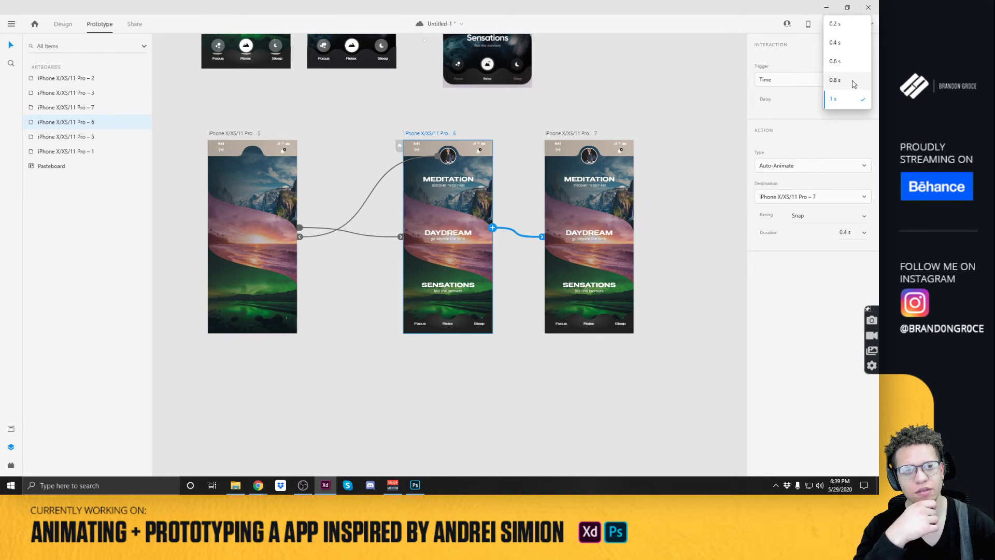
left_click(850, 44)
left_click(845, 166)
left_click(845, 164)
left_click(844, 232)
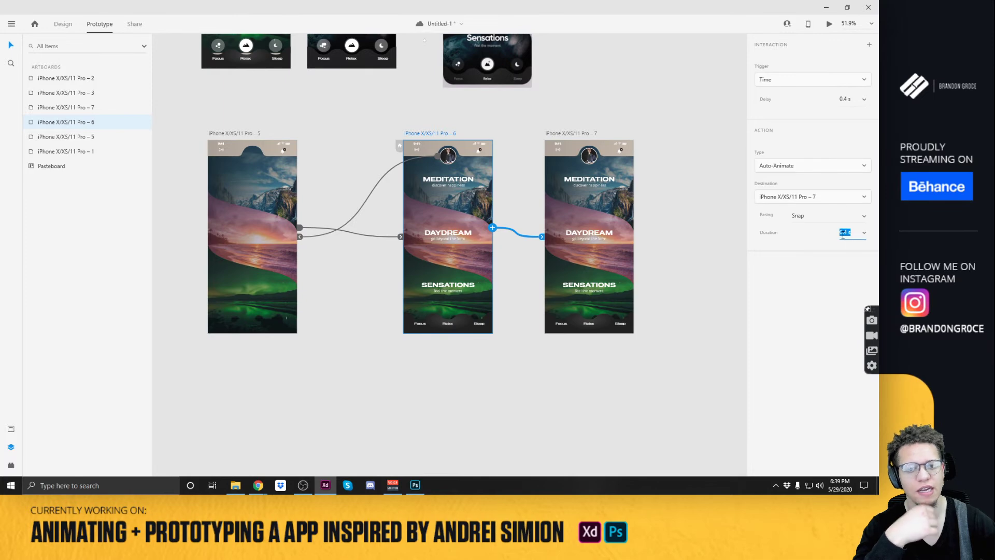
left_click(658, 102)
Preview the prototype from artboard 5 to check the chained transitions through artboards 6 and 7.
left_click(246, 136)
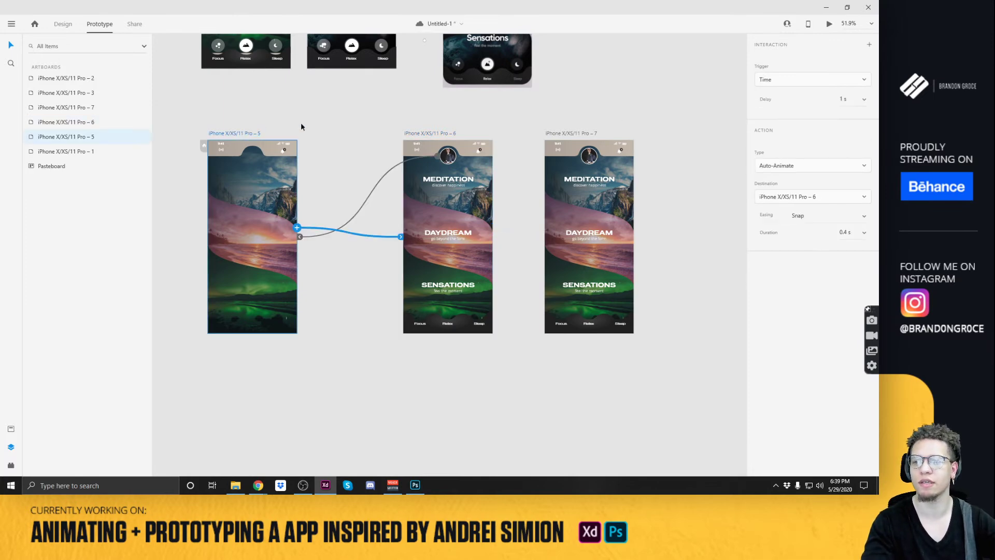
left_click(830, 23)
left_click_drag(328, 93, 486, 54)
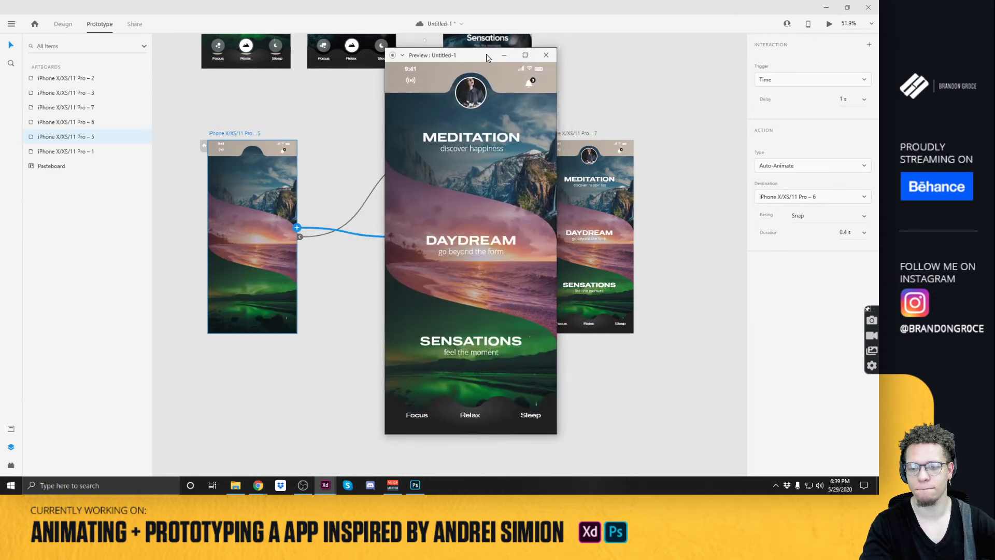
left_click(547, 55)
Raise artboard 7's three hidden navigation icons above their labels to Y 678 and set their opacity to 100%.
left_click(442, 134)
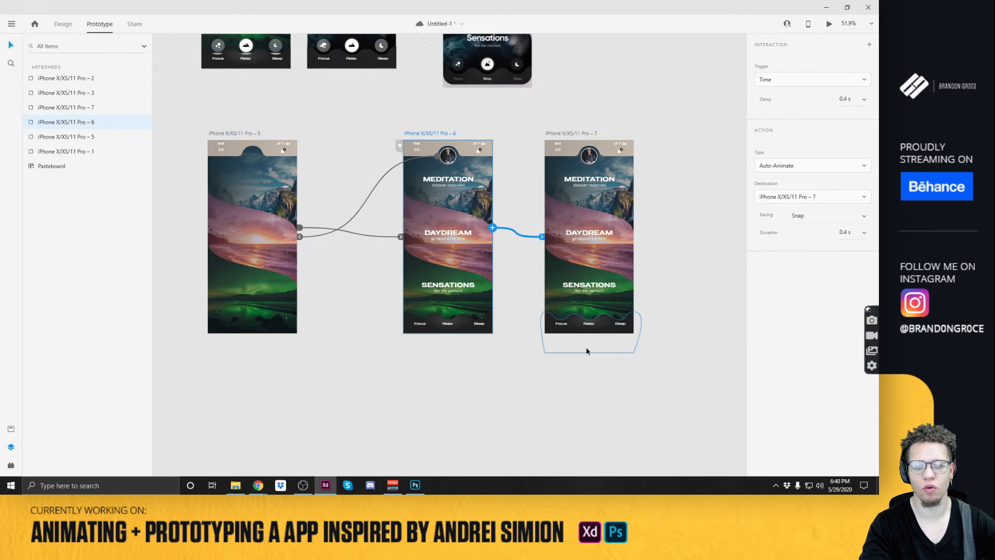
scroll(596, 359, "up", 5)
left_click(502, 279)
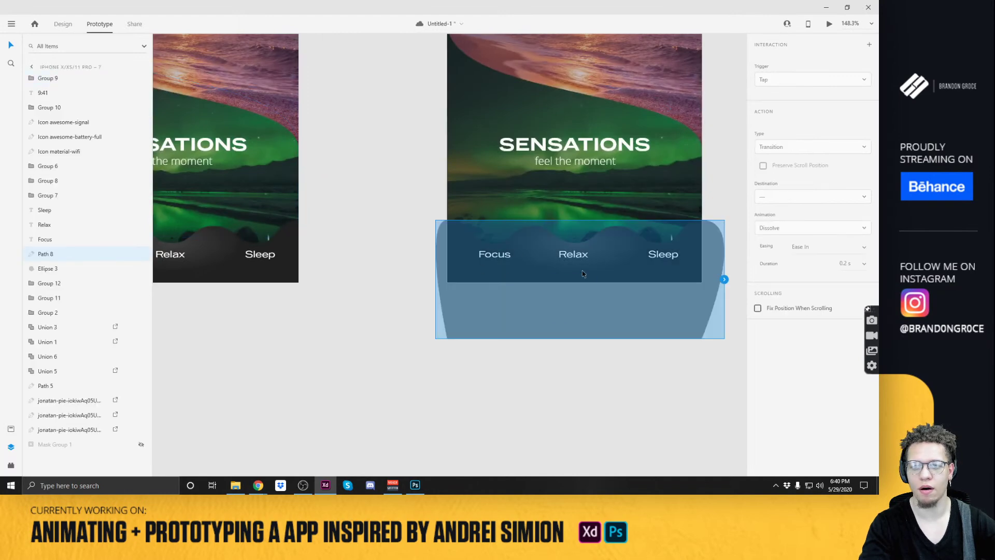
left_click(62, 24)
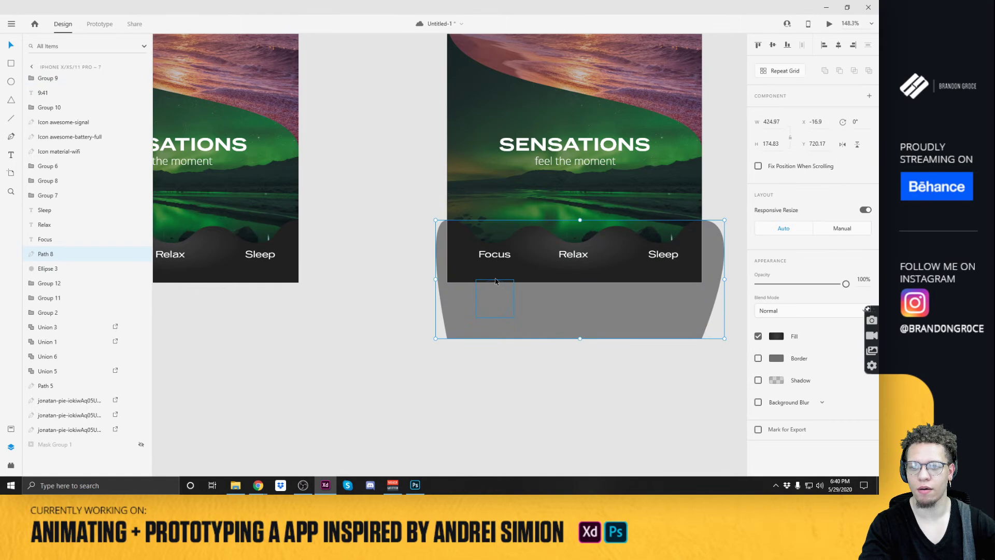
left_click(495, 301)
left_click(575, 301, "shift")
left_click(657, 296, "shift")
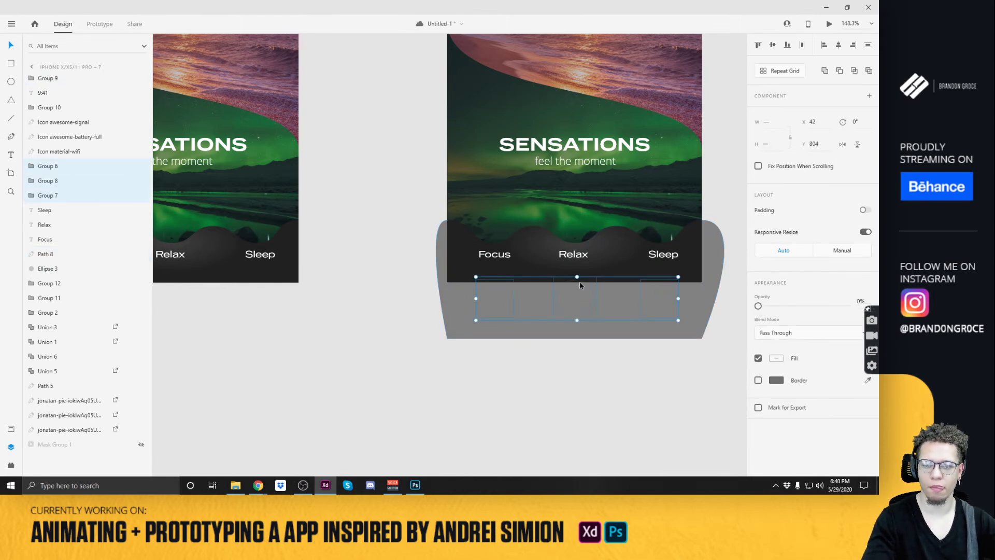
left_click_drag(579, 283, 580, 218)
key("0")
left_click_drag(414, 202, 300, 228)
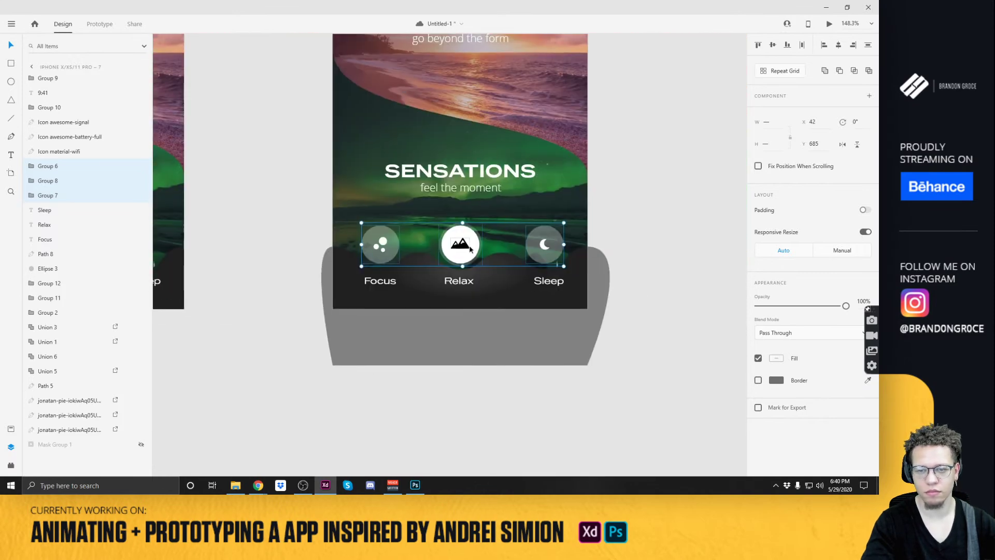
left_click_drag(463, 244, 463, 240)
left_click(607, 252)
Preview the animation from artboard 5 to check how the raised navigation icons on artboard 7 come in.
scroll(607, 253, "down", 5)
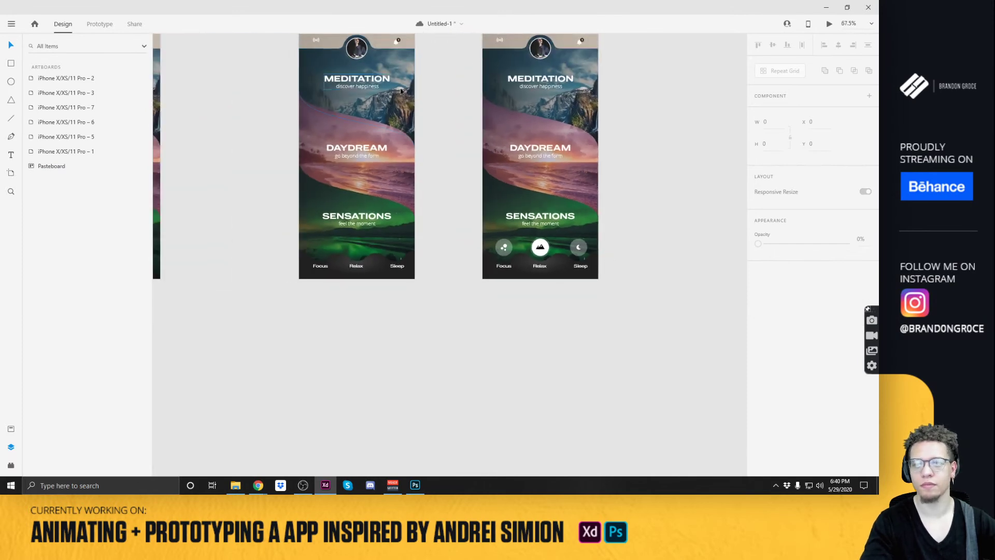
scroll(391, 92, "up", 3)
left_click(308, 64)
scroll(319, 129, "left", 3)
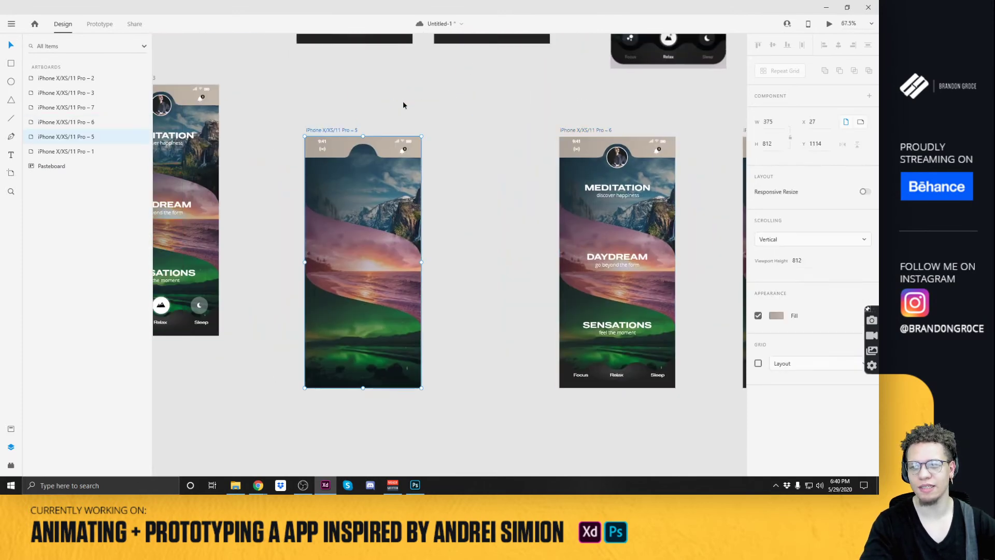
left_click(829, 24)
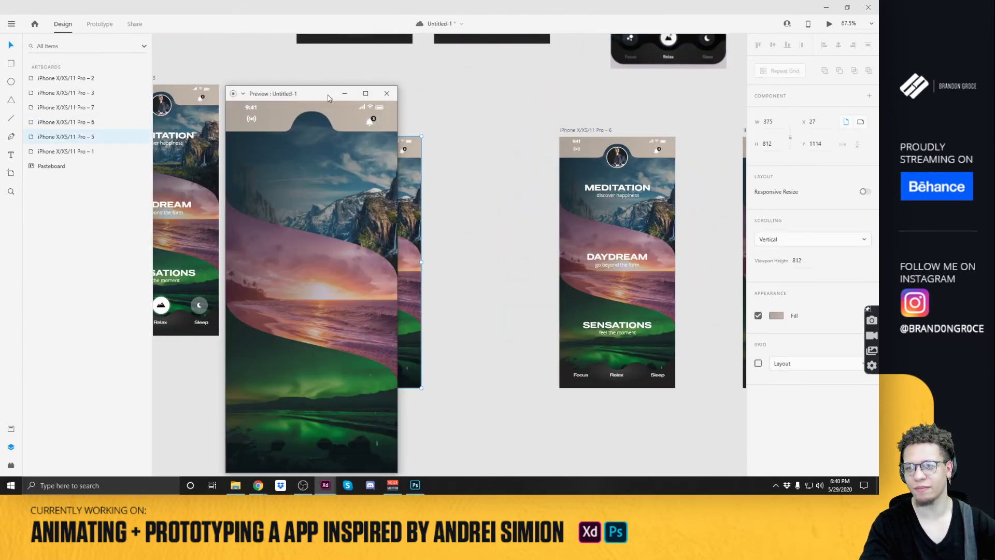
left_click_drag(325, 99, 443, 60)
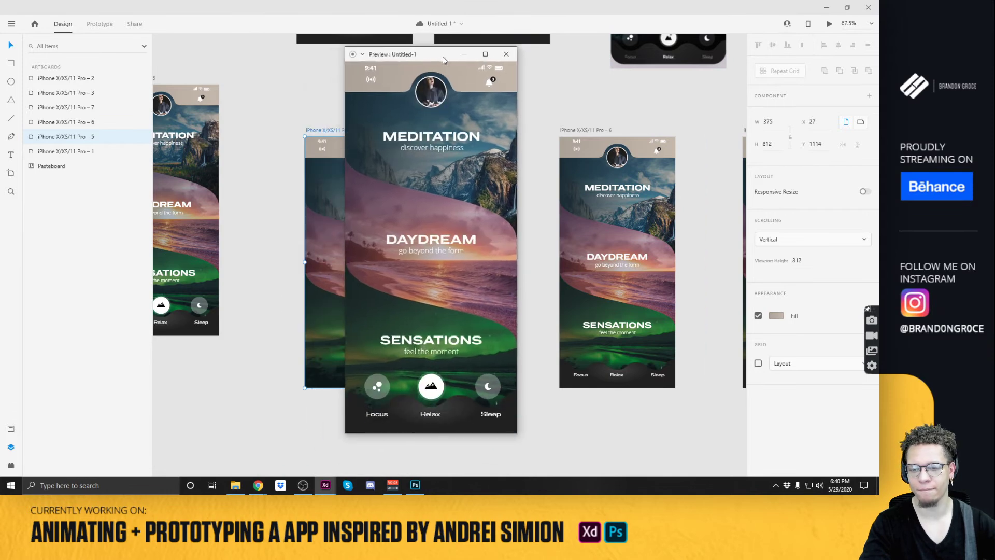
left_click(505, 54)
Move artboard 7's three navigation icons down the layer order to just above the three jonatan-pie background images.
scroll(574, 361, "right", 4)
scroll(574, 361, "down", 1)
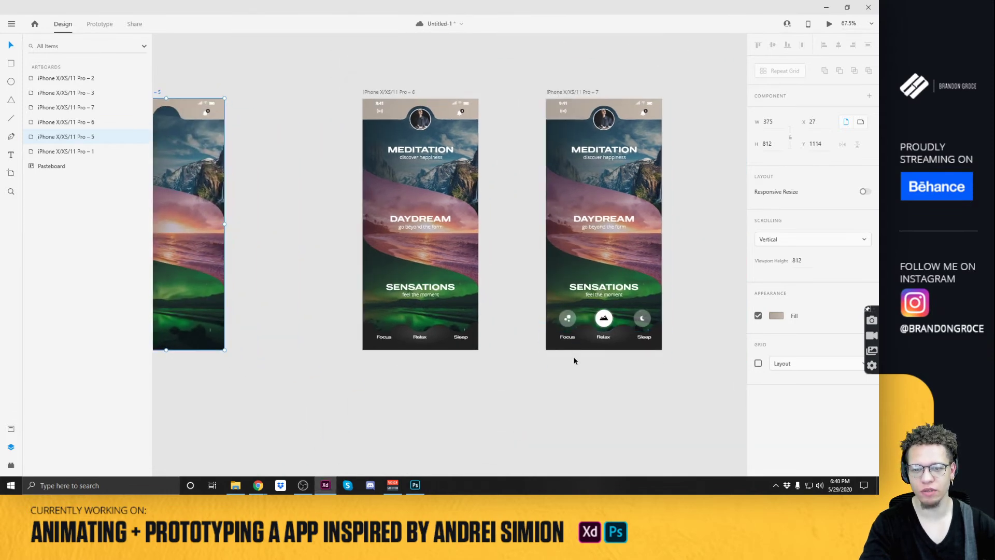
left_click(563, 321)
left_click(604, 319, "shift")
left_click(645, 319, "shift")
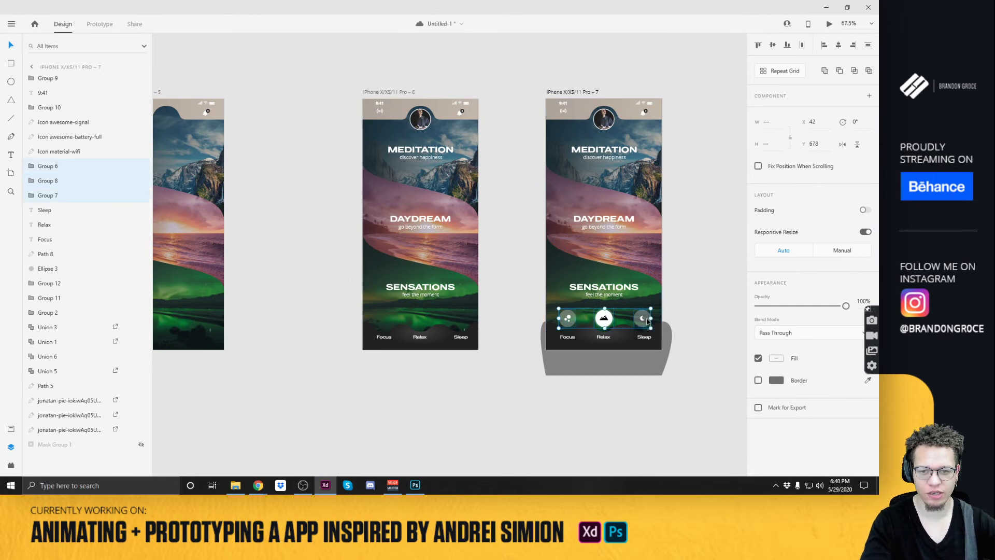
key("ctrl+shift+bracketleft")
key("ctrl+bracketright")
key("ctrl+bracketright")
key("ctrl+bracketright")
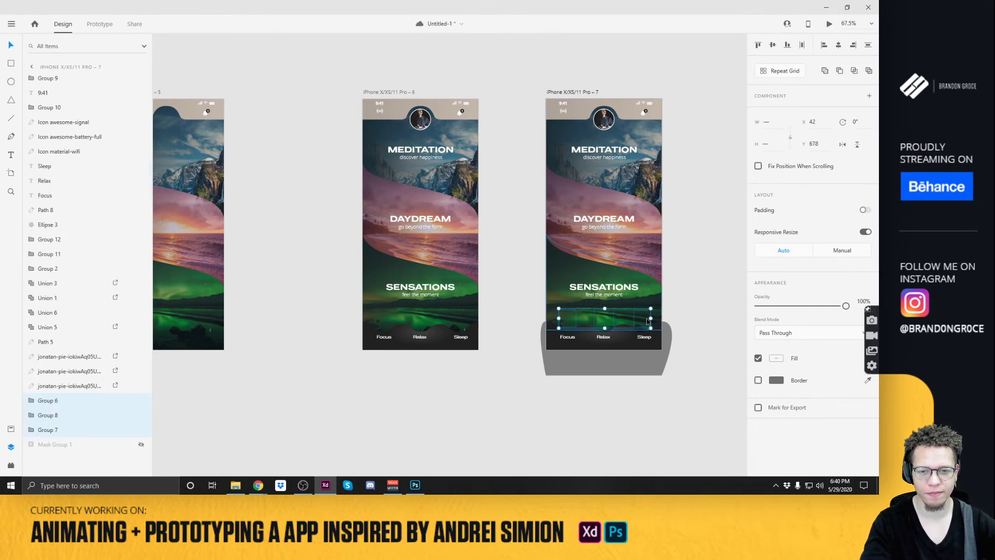
key("ctrl+bracketright")
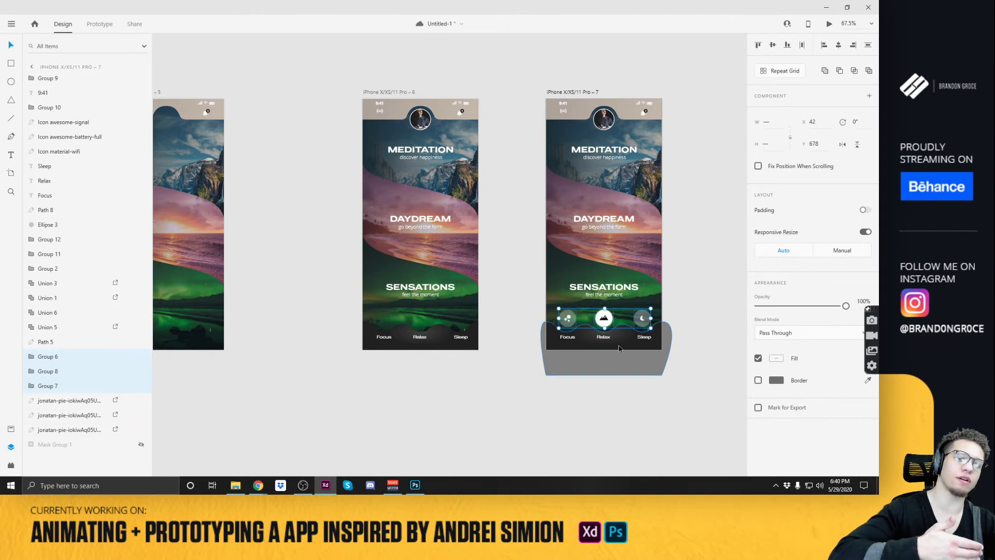
Try artboard 7's wavy navigation bar shape at Y 690.17, and return it to Y 720.17.
scroll(619, 348, "up", 5)
left_click(626, 322)
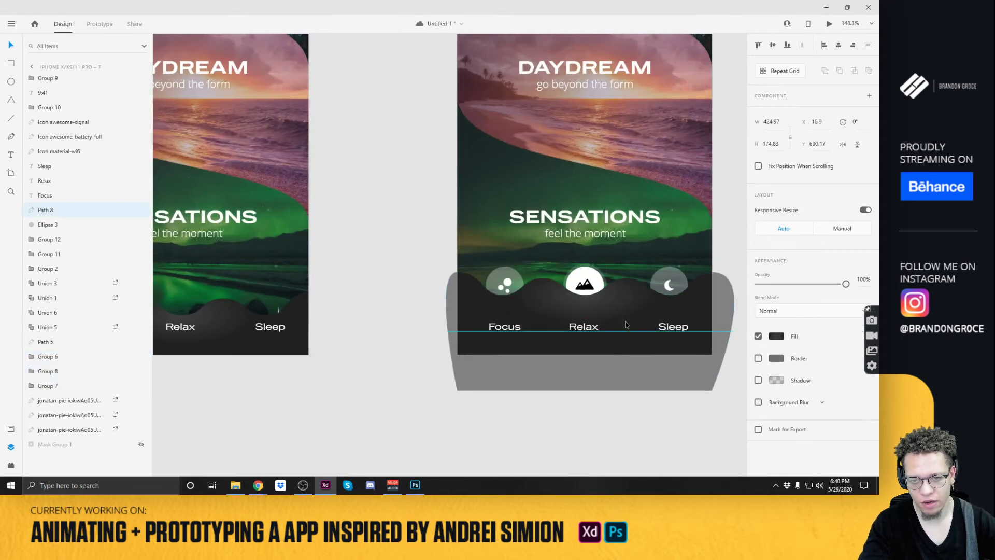
key("shift+Down")
key("shift+Down")
key("shift+Down")
Send artboard 6's three navigation icons to the back, and raise them to directly beneath the wavy navigation bar shape in the layer order.
scroll(275, 355, "down", 5)
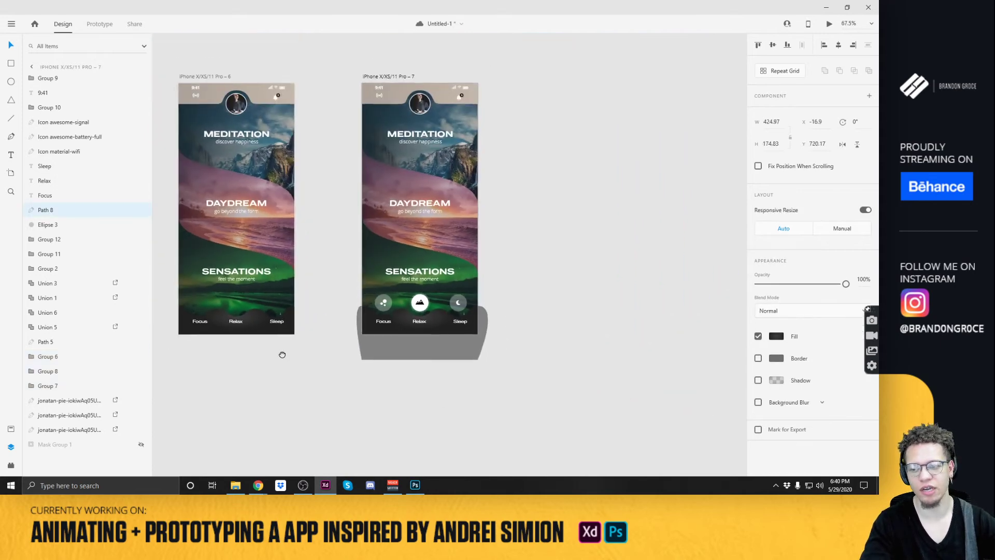
left_click_drag(275, 355, 463, 342)
key("ctrl+z")
key("ctrl+z")
key("ctrl+z")
key("ctrl+z")
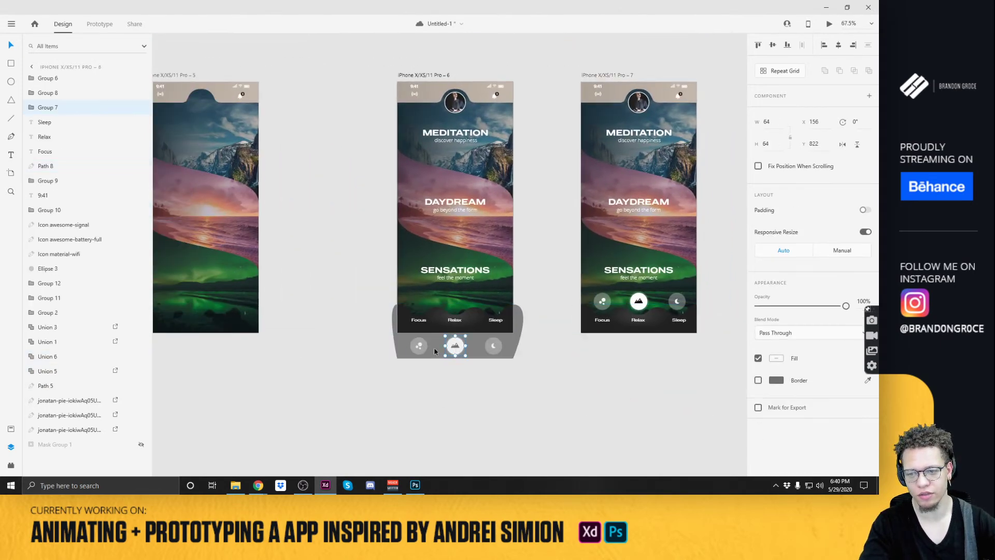
key("ctrl+shift+bracketleft")
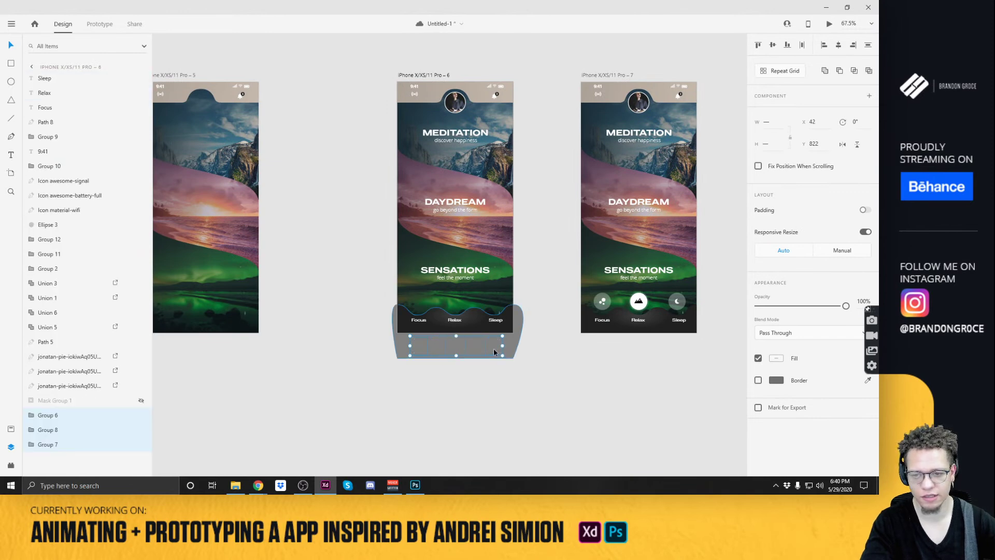
key("ctrl+bracketright")
key("ctrl+bracketright")
key("ctrl+bracketright")
key("ctrl+bracketright")
key("ctrl+bracketright")
key("ctrl+bracketright")
key("ctrl+bracketright")
key("ctrl+bracketright")
key("ctrl+bracketright")
key("ctrl+bracketright")
key("ctrl+bracketright")
key("ctrl+bracketright")
key("ctrl+bracketright")
key("ctrl+bracketright")
key("ctrl+bracketright")
key("ctrl+bracketright")
key("ctrl+bracketright")
key("ctrl+bracketright")
key("ctrl+bracketright")
key("ctrl+bracketright")
key("ctrl+bracketleft")
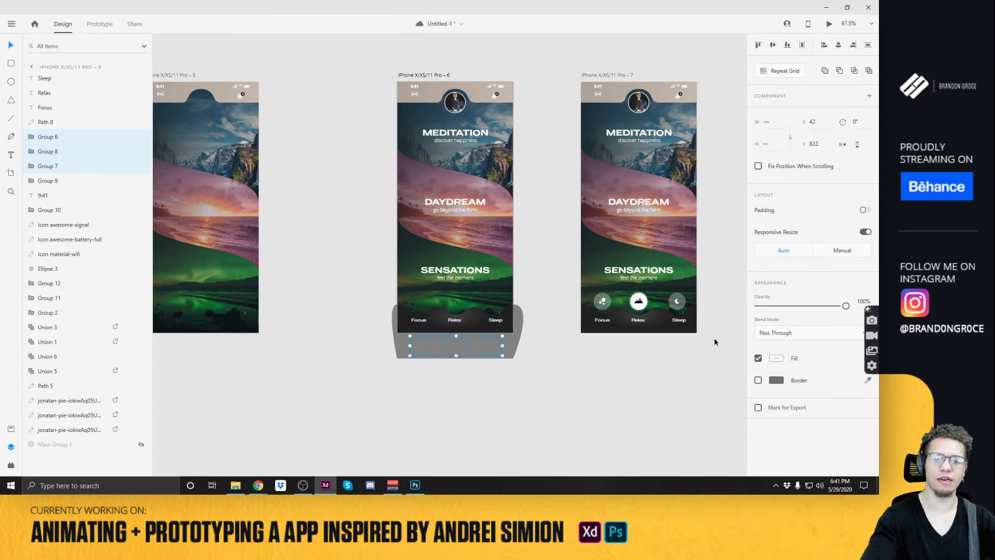
Move artboard 5's three navigation icons down the layer order to directly beneath the wavy navigation bar shape.
scroll(552, 258, "left", 5)
scroll(552, 258, "down", 2)
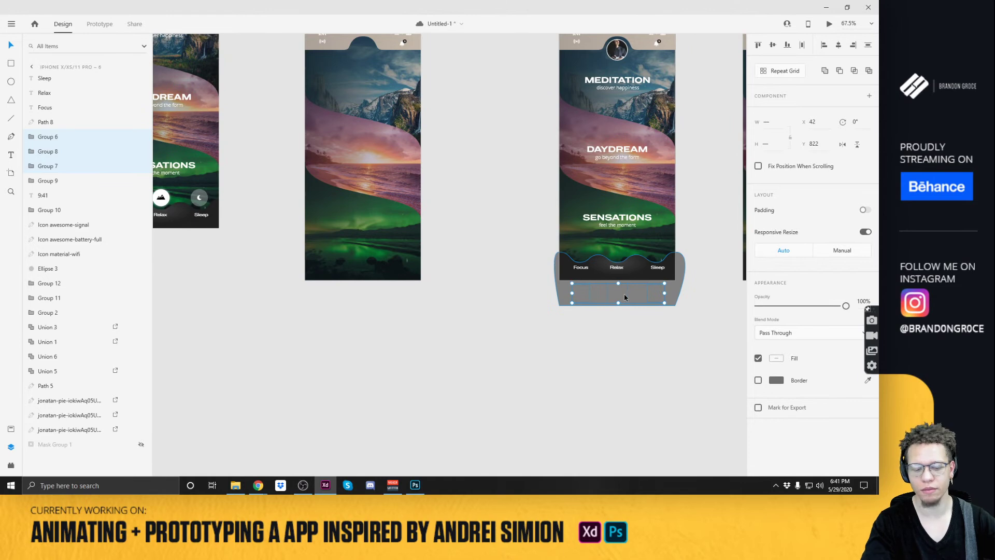
left_click(345, 269)
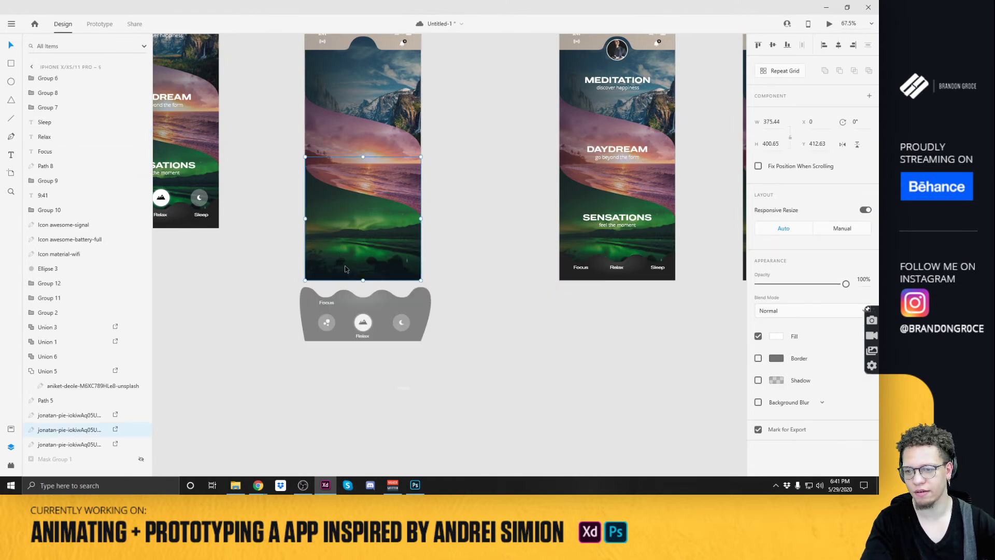
left_click(365, 326)
left_click(332, 325, "shift")
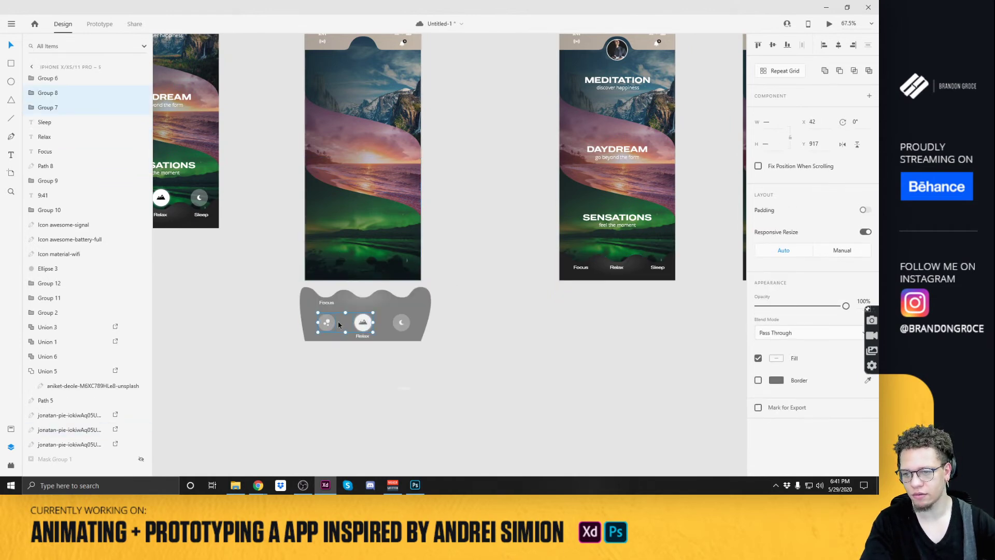
left_click(400, 324, "shift")
key("ctrl+[")
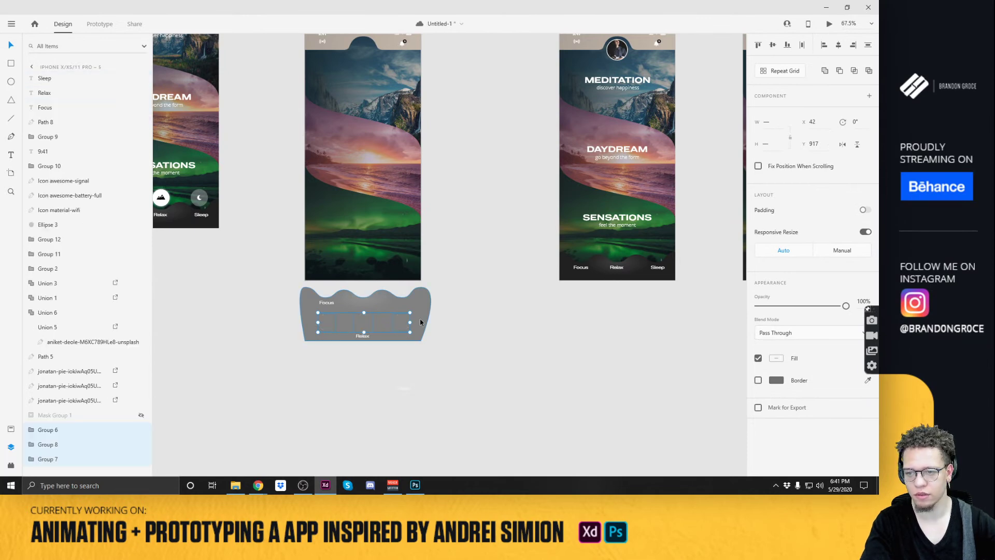
key("ctrl+shift+]")
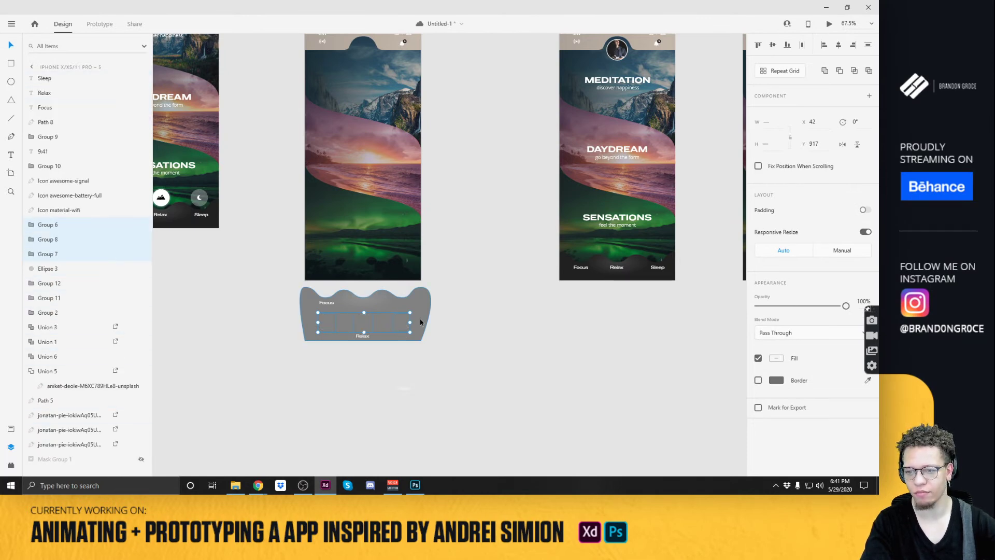
key("ctrl+[")
key("ctrl+[")
key("ctrl+[")
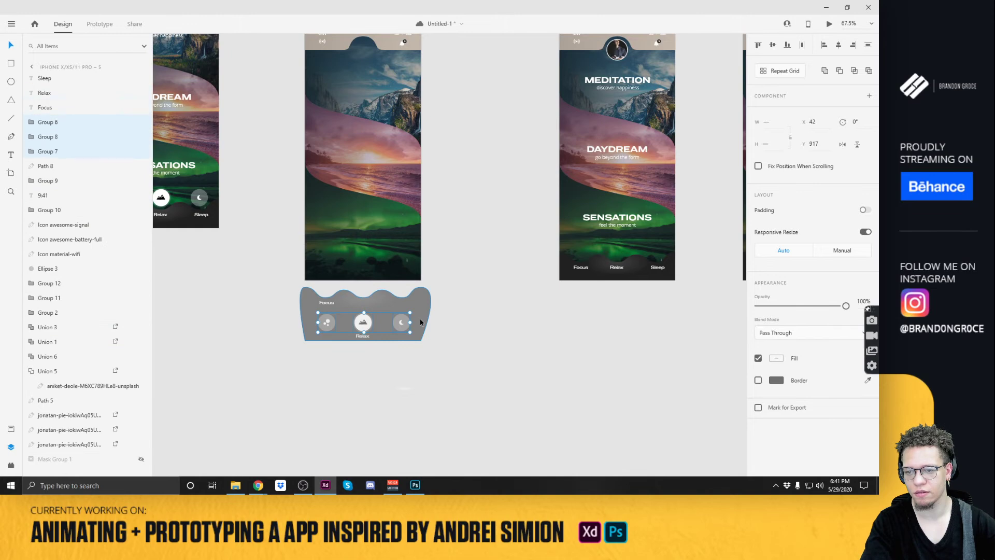
key("Escape")
key("Escape")
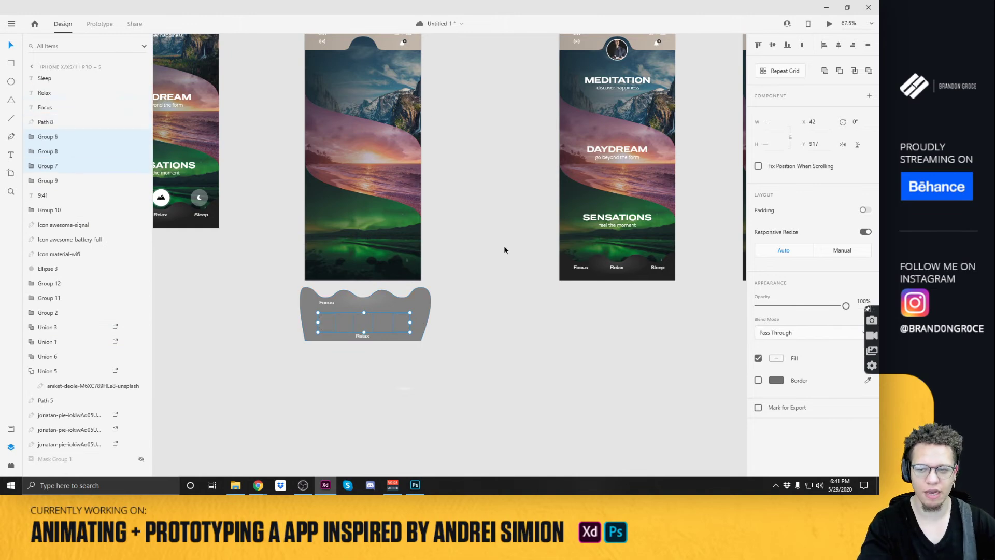
Preview the animation from artboard 5 to check how the restacked navigation icons come in.
left_click_drag(524, 226, 448, 298)
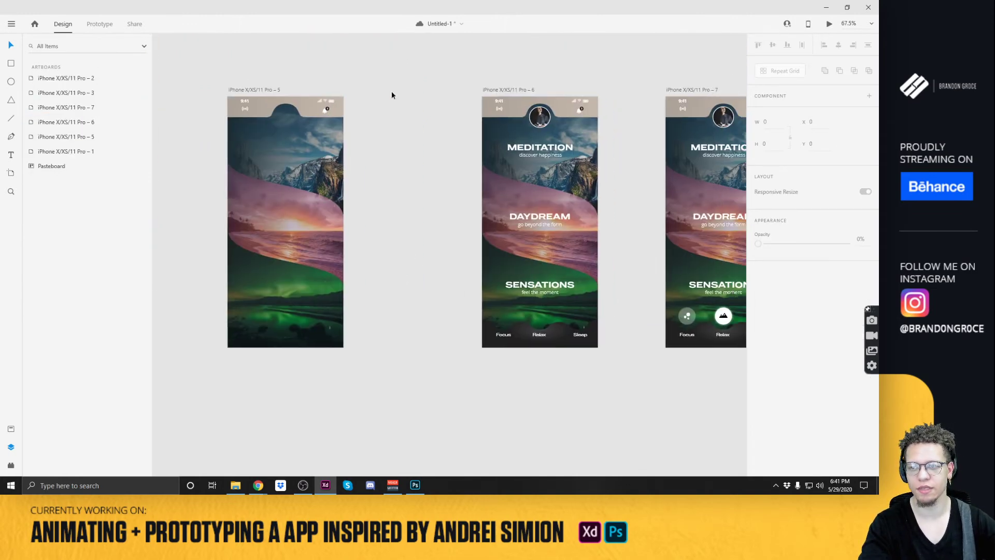
left_click(246, 89)
left_click(829, 24)
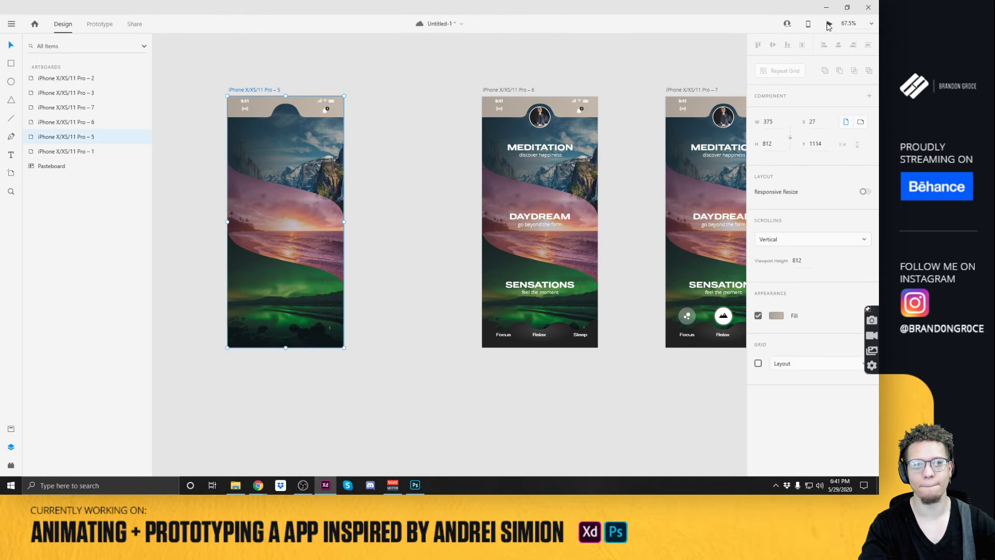
left_click_drag(324, 97, 438, 62)
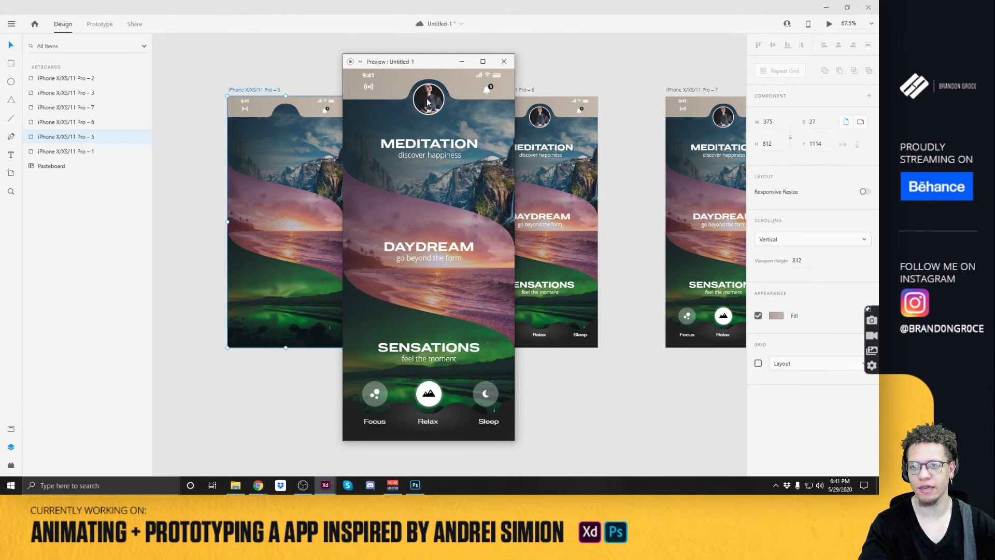
left_click(502, 62)
Link artboard 7's profile picture back to artboard 5 as a prototype interaction.
scroll(622, 208, "right", 3)
left_click(650, 127)
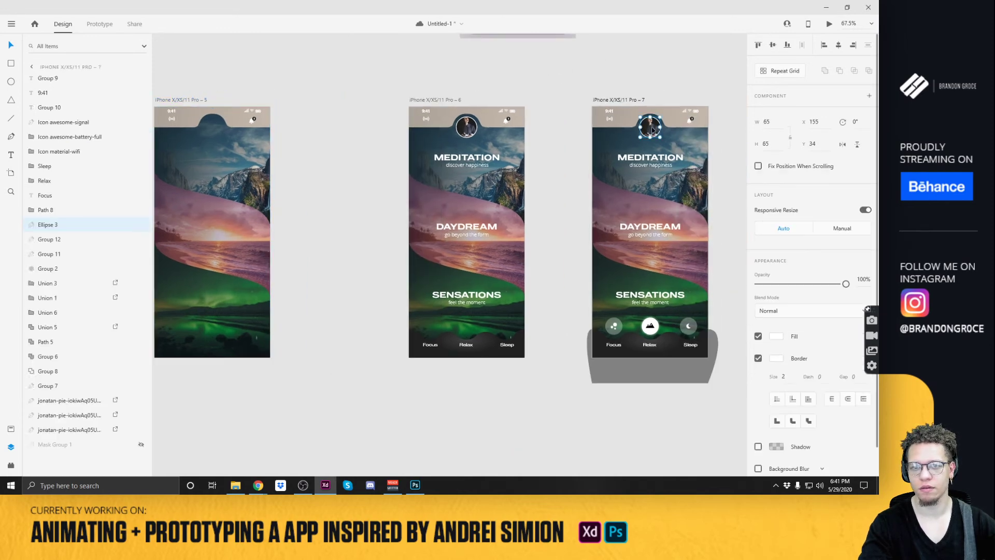
left_click(93, 27)
left_click_drag(660, 127, 256, 167)
Preview the prototype from artboard 5 and replay the animation through the profile picture link.
left_click(190, 101)
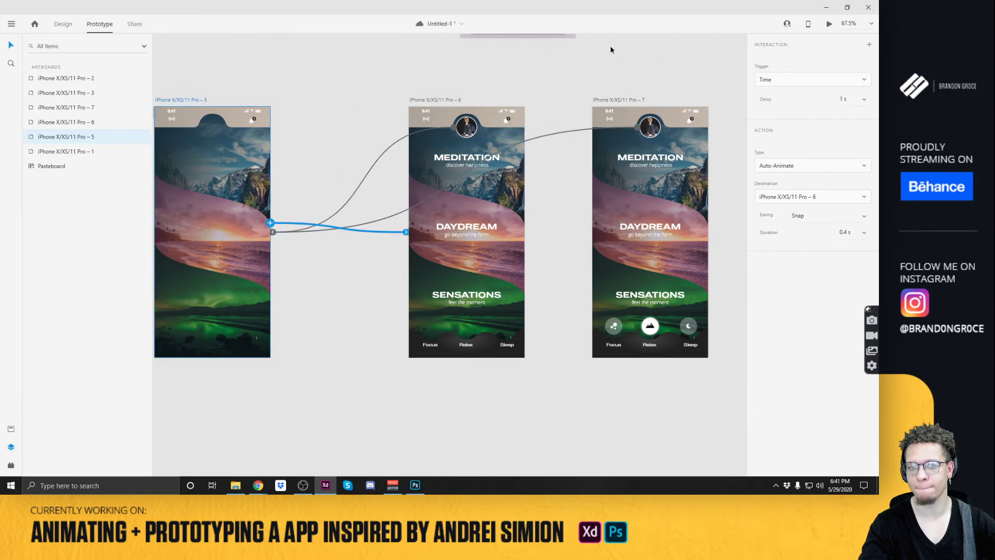
left_click(830, 25)
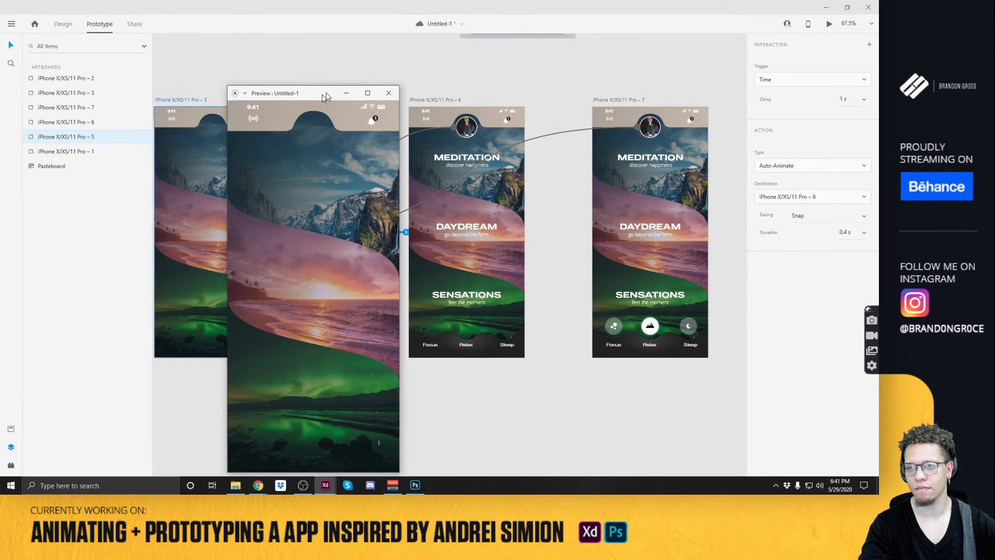
left_click_drag(321, 98, 440, 58)
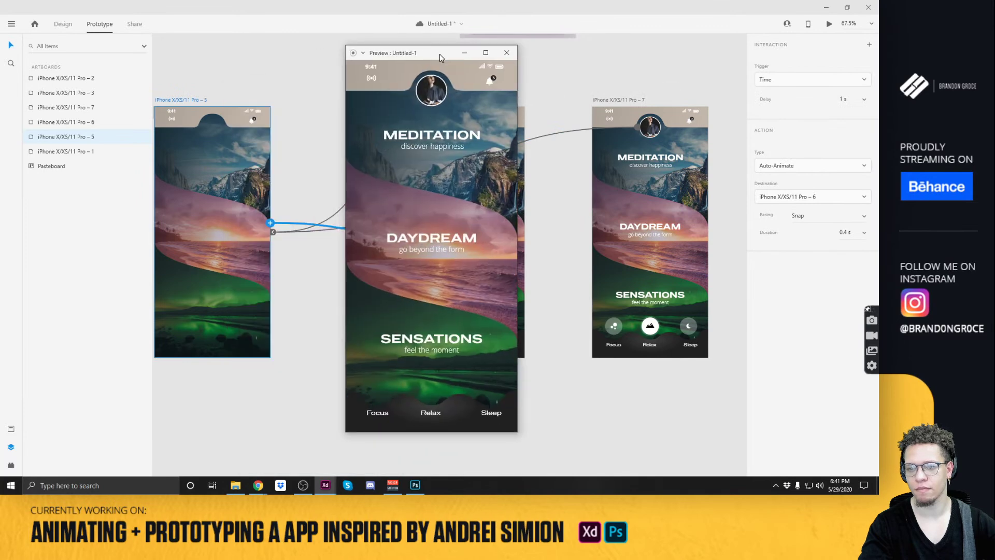
left_click(432, 91)
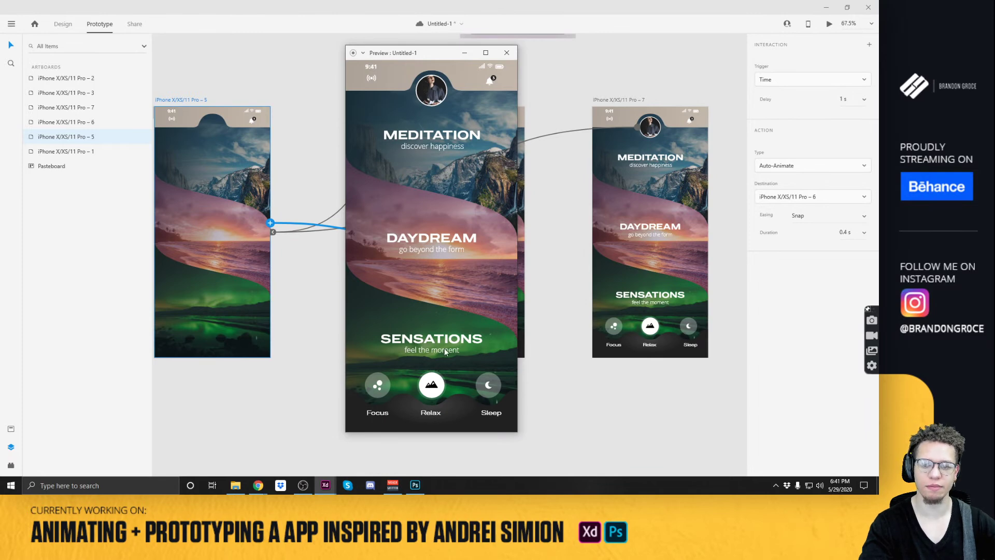
left_click(507, 52)
Set the time trigger delay from artboard 6 to artboard 7 to 0.2 s.
left_click(447, 99)
left_click(861, 100)
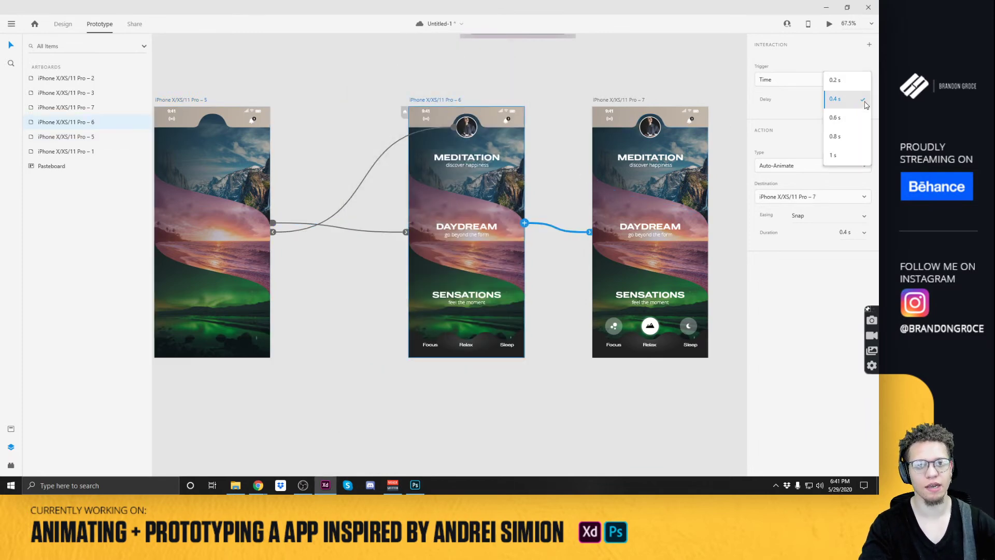
left_click(844, 81)
Preview from artboard 5 and replay through the profile picture to check the shortened delay before the icons rise.
left_click(181, 100)
left_click(829, 24)
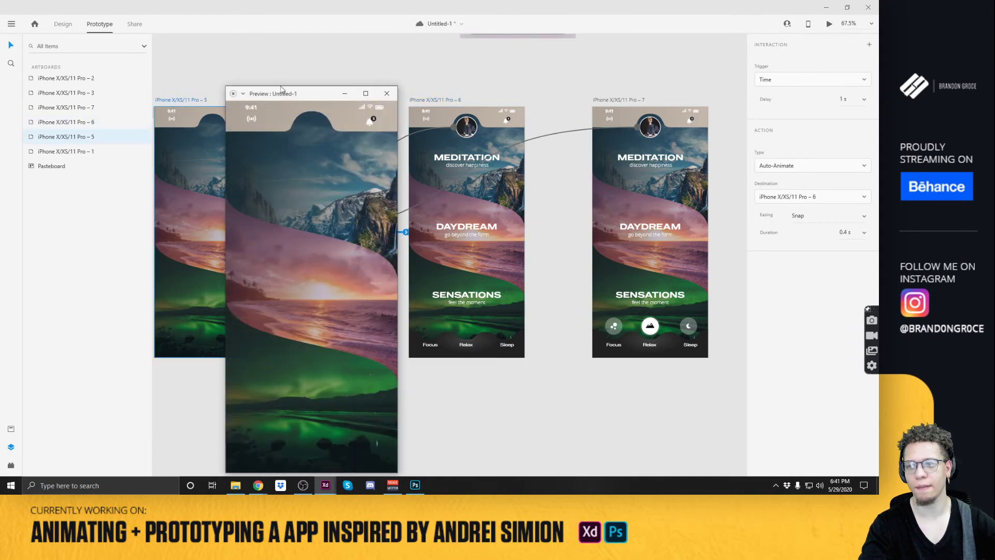
left_click_drag(313, 93, 463, 44)
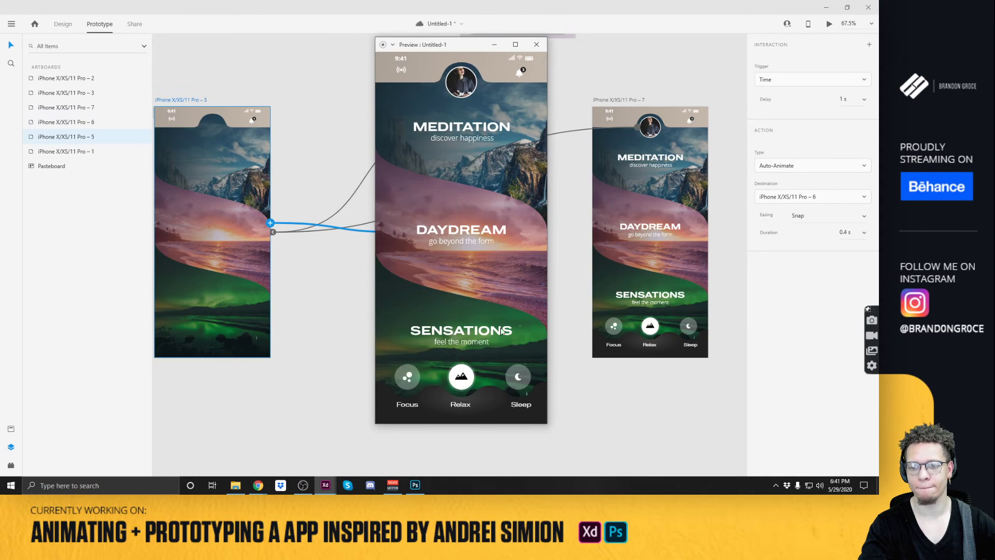
left_click(453, 85)
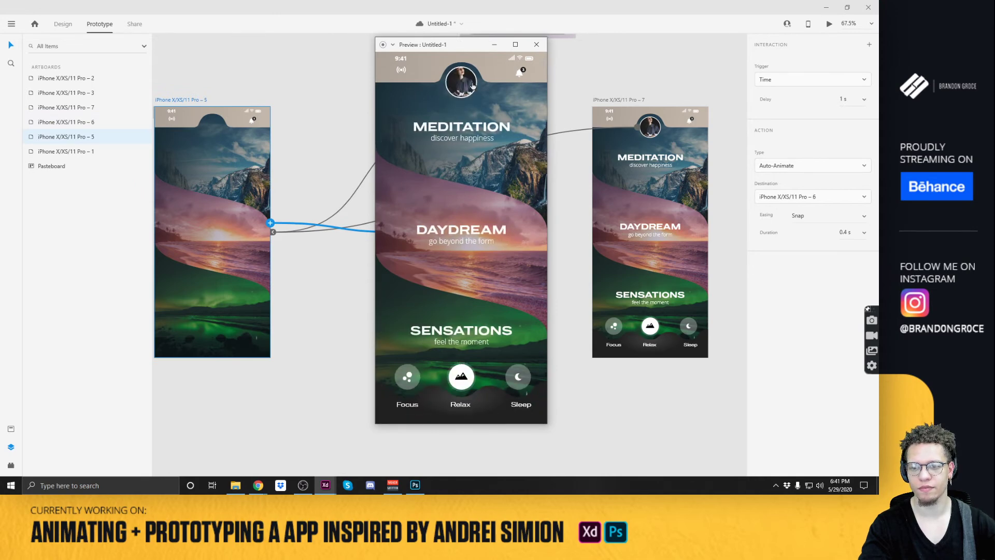
left_click(536, 44)
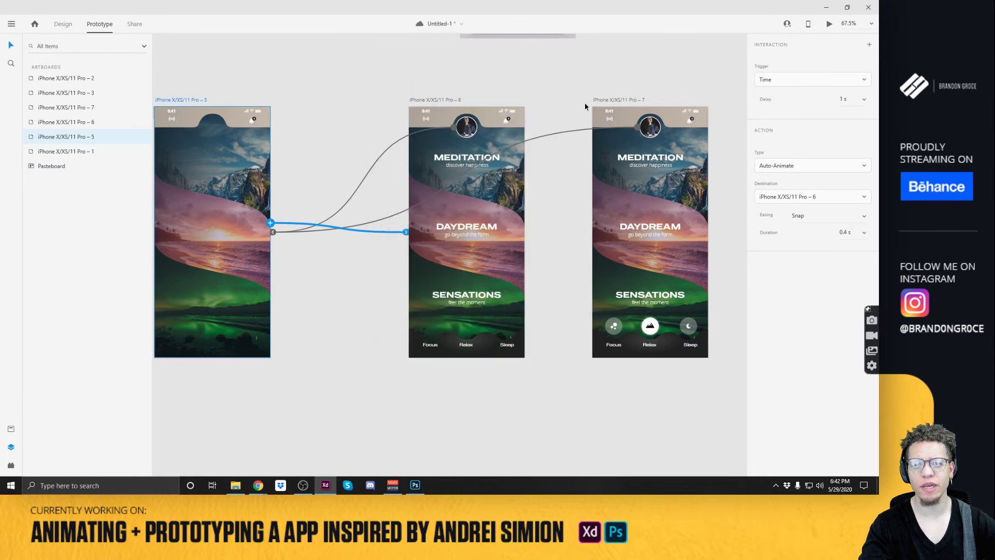
Set the delay of artboard 6's timed transition to artboard 7 to the custom value 0.1 s.
left_click(442, 101)
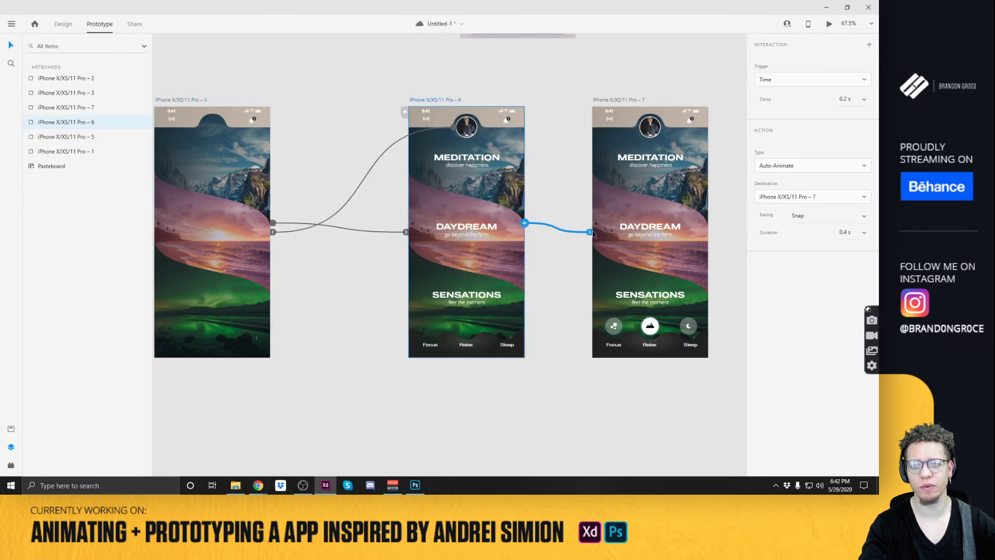
left_click(846, 99)
left_click(846, 98)
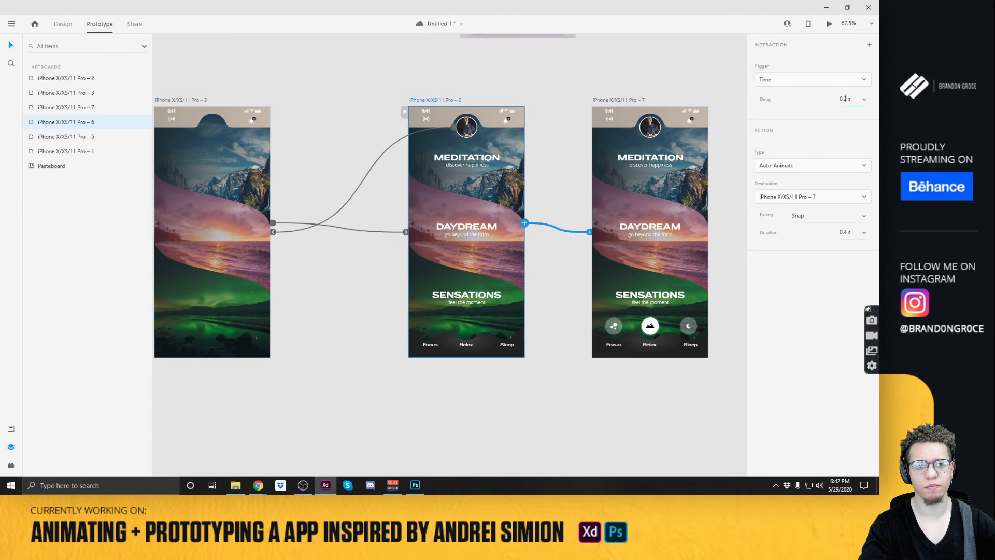
left_click(863, 99)
left_click(842, 99)
left_click(848, 100)
type("0.2")
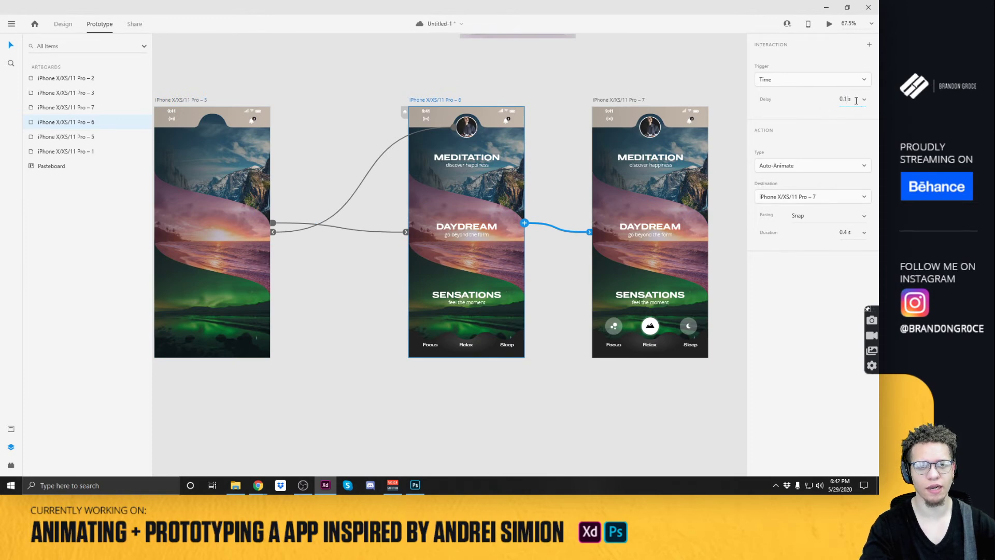
left_click(371, 88)
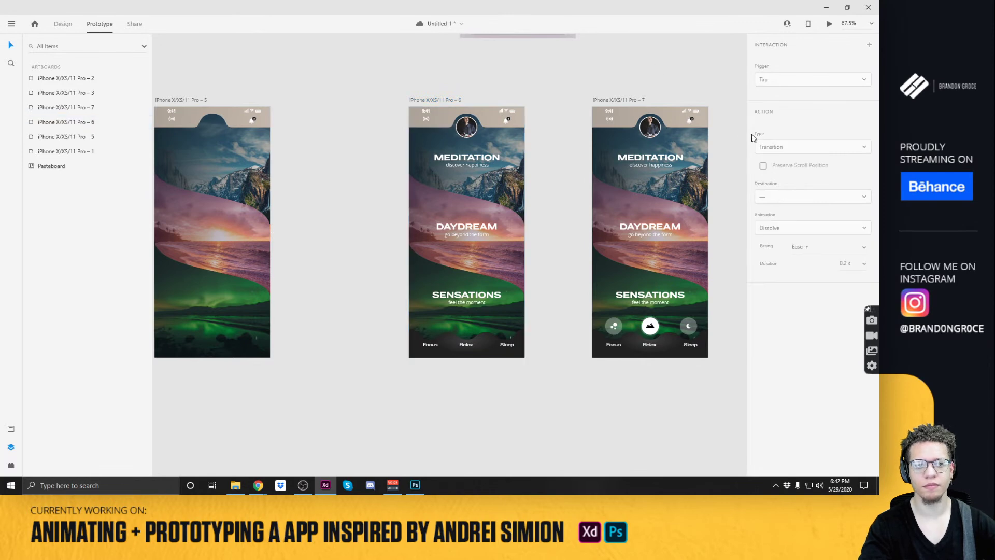
Preview the sequence from artboard 5 with artboard 6's delay at its custom value.
left_click(179, 99)
left_click(829, 23)
left_click_drag(288, 93, 427, 63)
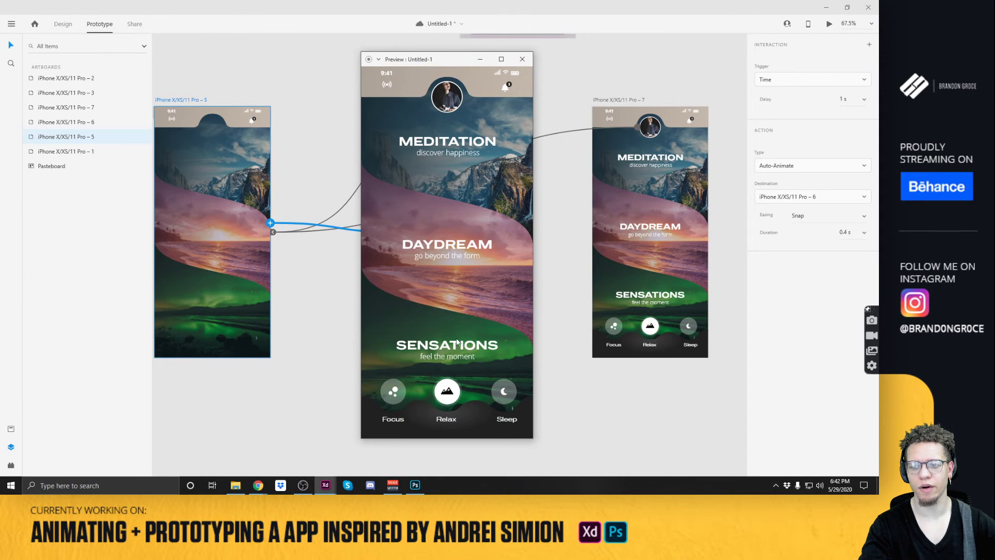
left_click(523, 59)
Try duplicating artboard 7 beside the original, and undo the copy.
left_click_drag(551, 258, 515, 239)
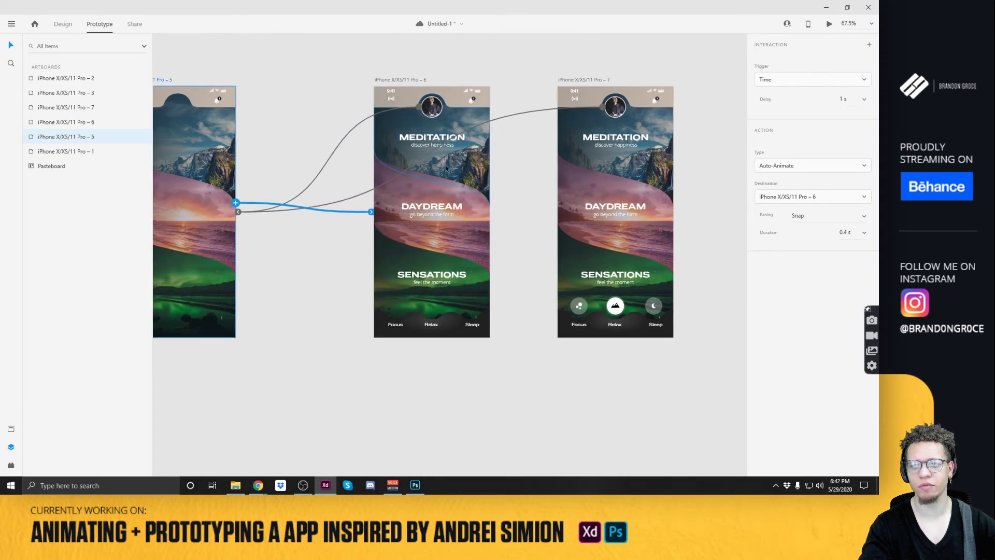
left_click(615, 311)
left_click_drag(708, 238, 563, 247)
left_click_drag(427, 90, 572, 89)
scroll(674, 290, "up", 5)
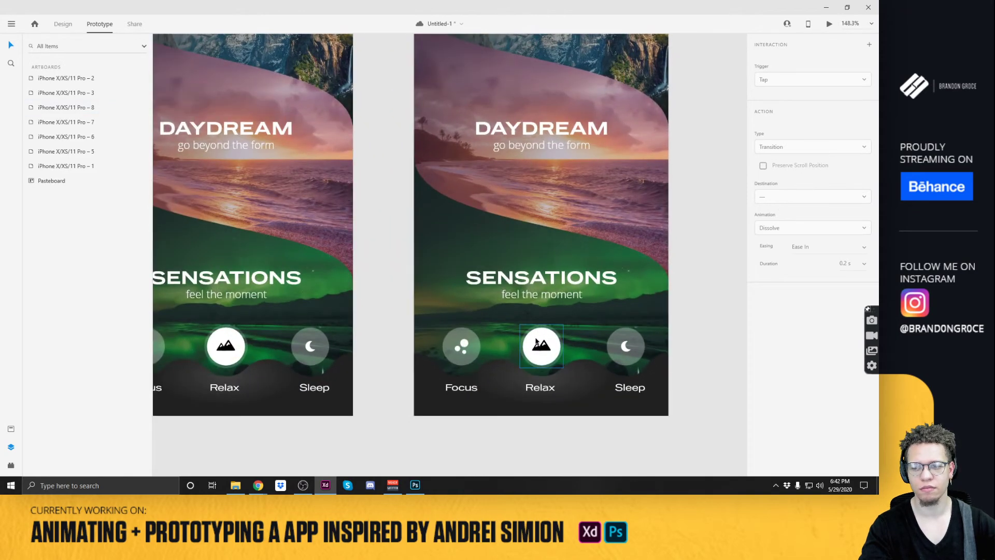
key("ctrl+z")
left_click(456, 320)
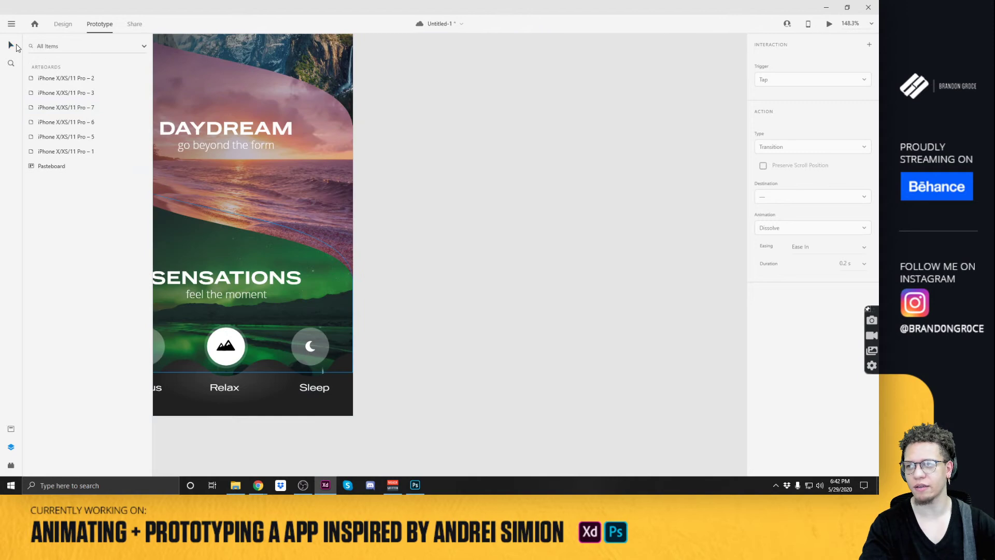
Turn artboard 7's mountain icon group above the Relax label into a component in Design mode.
scroll(638, 213, "left", 3)
left_click(407, 349)
scroll(409, 289, "up", 5)
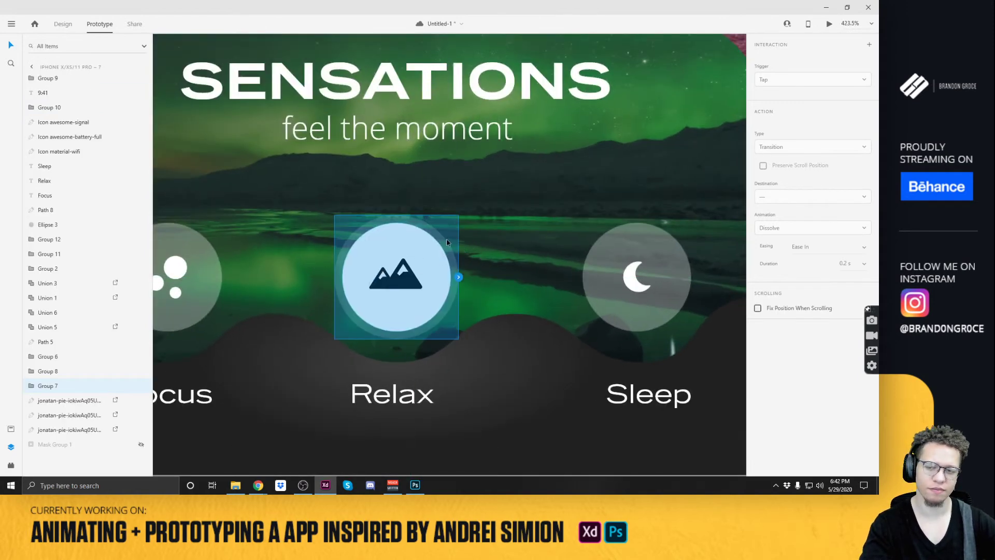
key("ctrl+1")
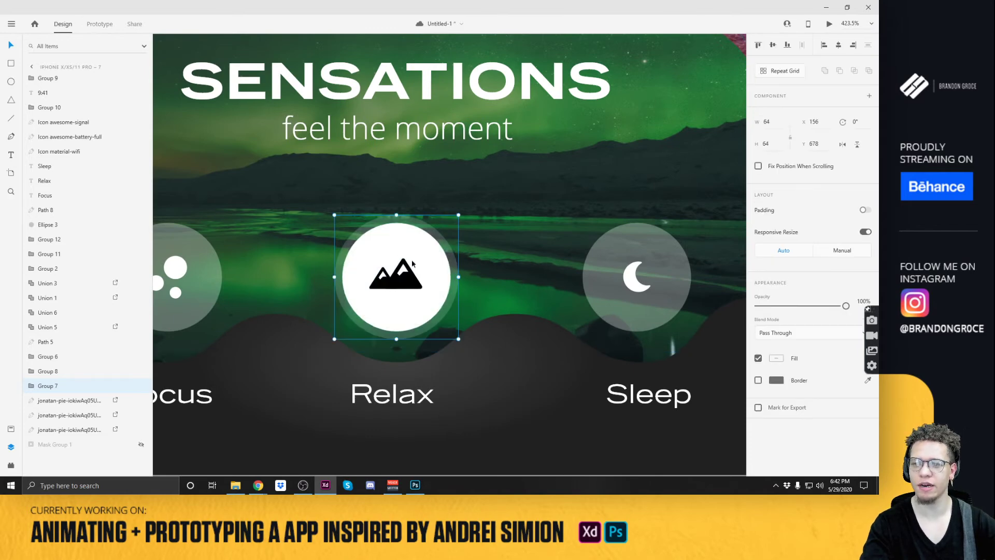
key("ctrl+k")
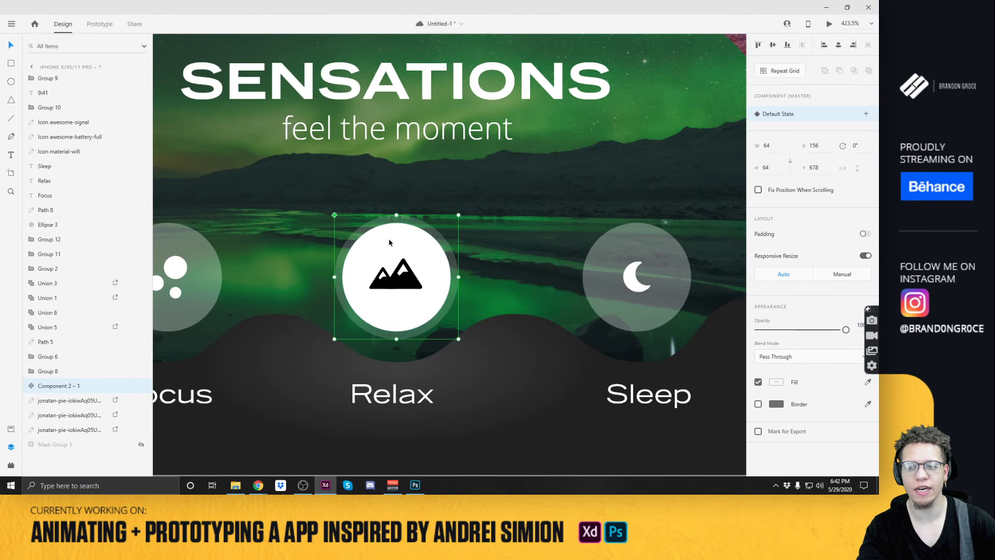
Add a Hover State to the mountain icon component, and reselect the component in that state.
left_click(866, 113)
left_click(799, 136)
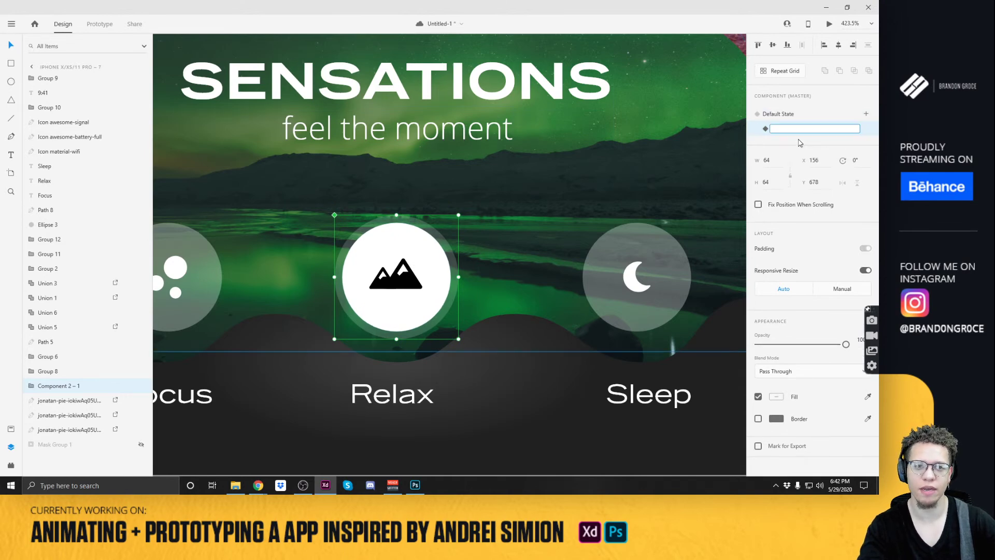
left_click(616, 161)
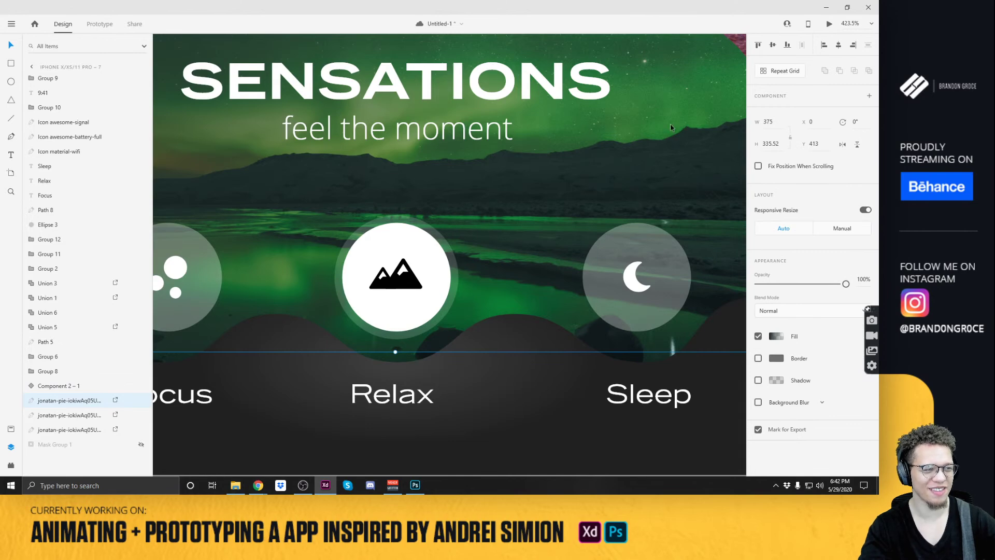
left_click(403, 224)
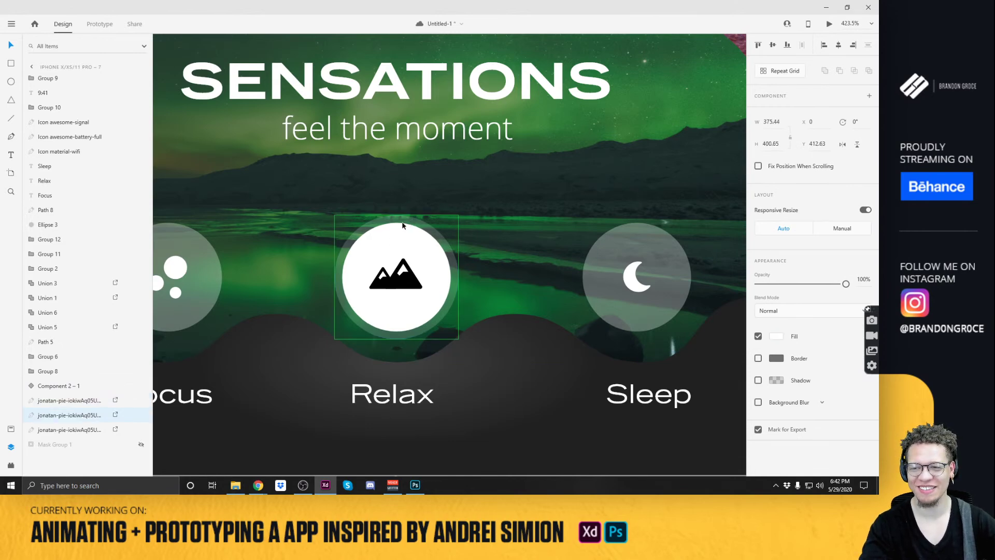
double_click(402, 226)
left_click(409, 223)
key("Escape")
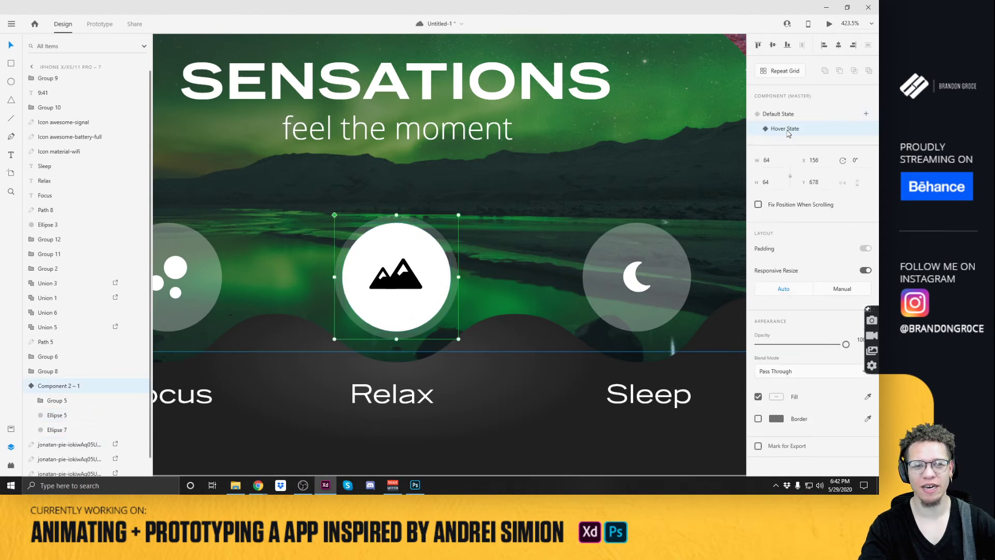
In the mountain icon component's Hover State, enlarge the translucent outer circle to 70 by 70 and set its opacity to 50%.
left_click(782, 114)
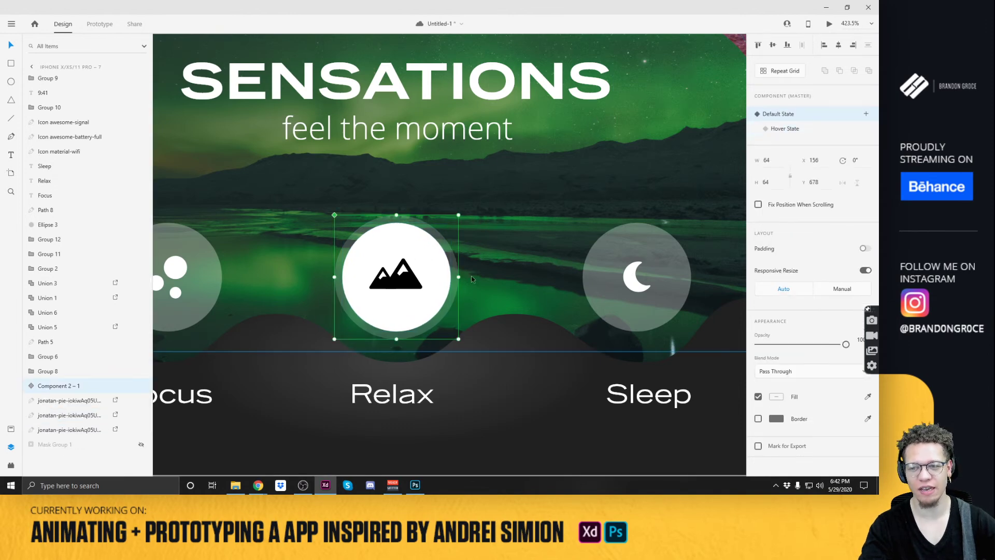
left_click(785, 129)
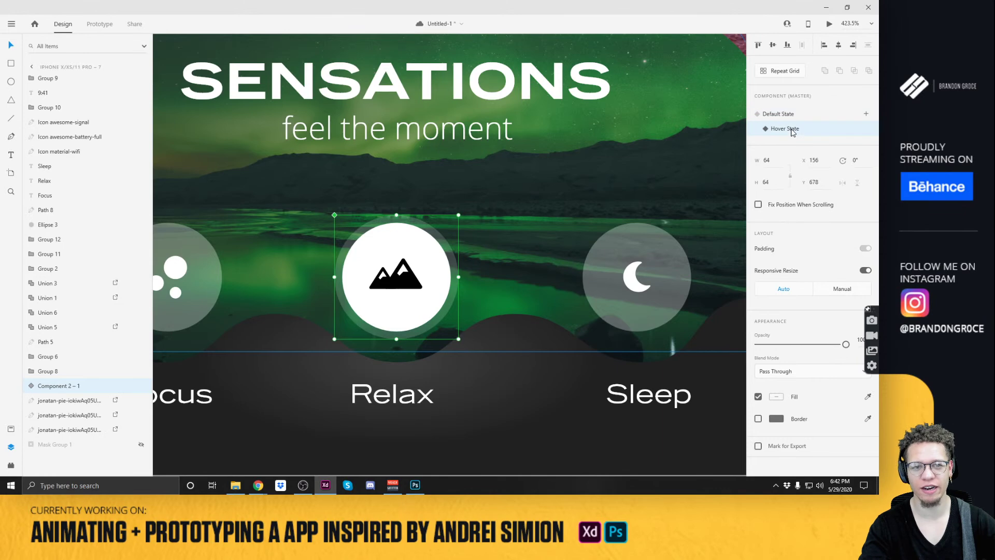
double_click(428, 229)
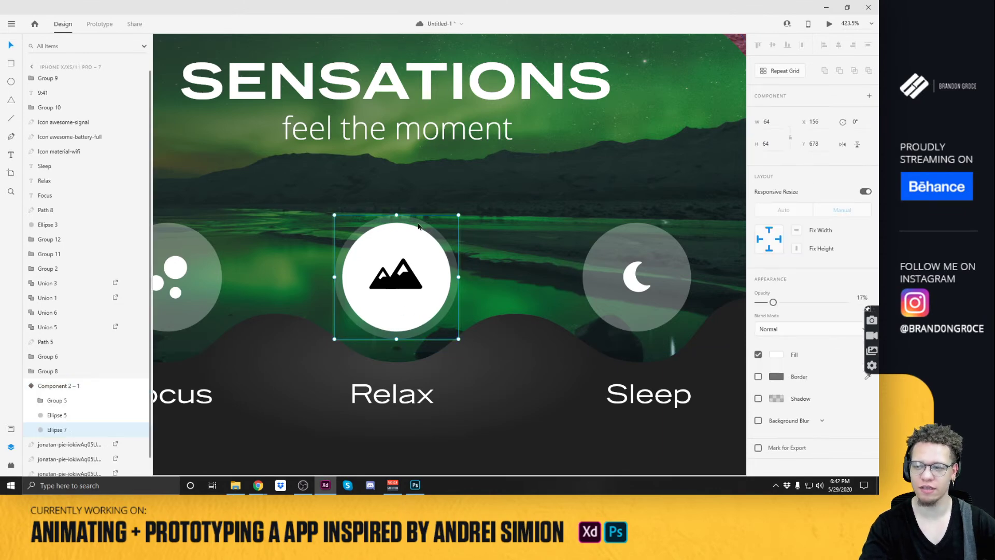
left_click_drag(458, 215, 468, 209)
key("5")
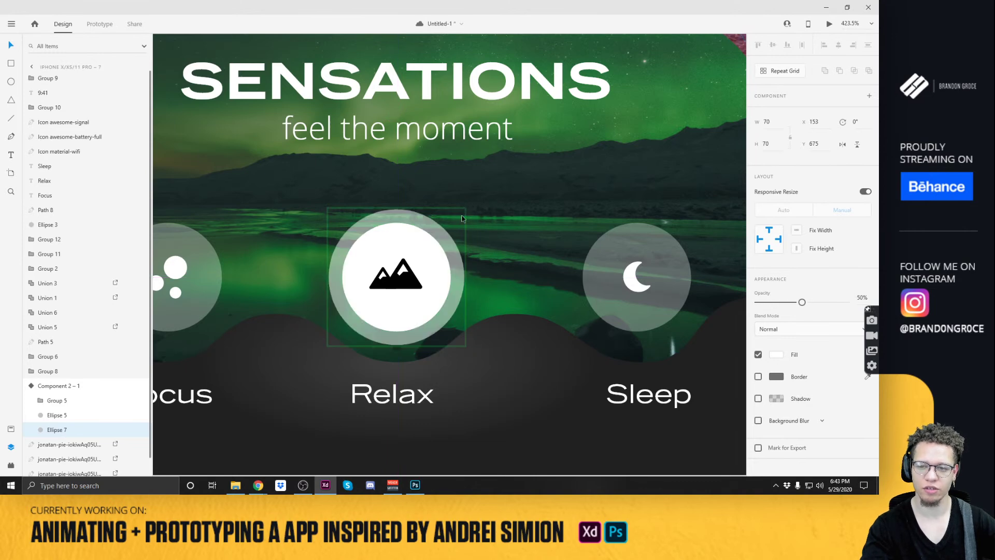
key("4")
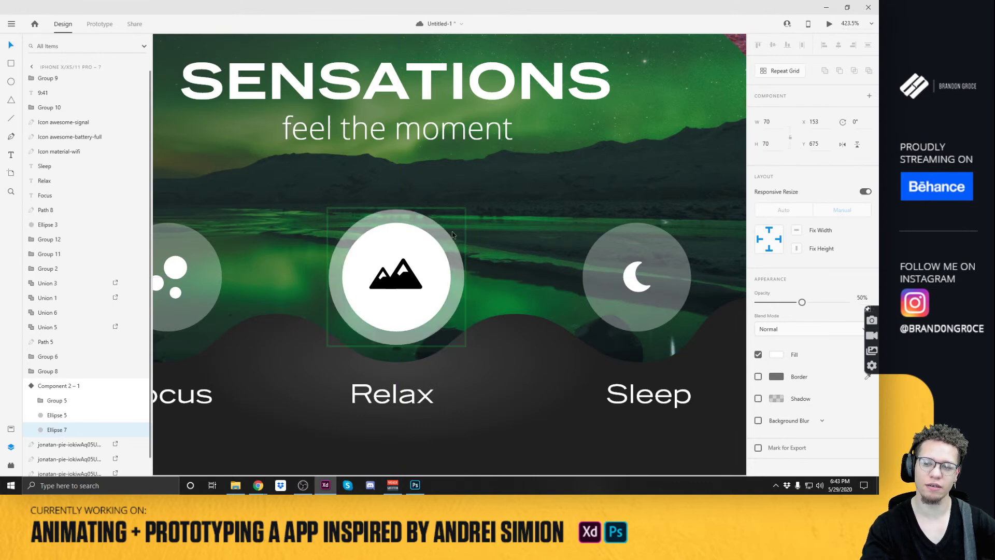
Move both circles and the mountain graphic of the Hover State up together by 10 px.
left_click(424, 252)
double_click(424, 251)
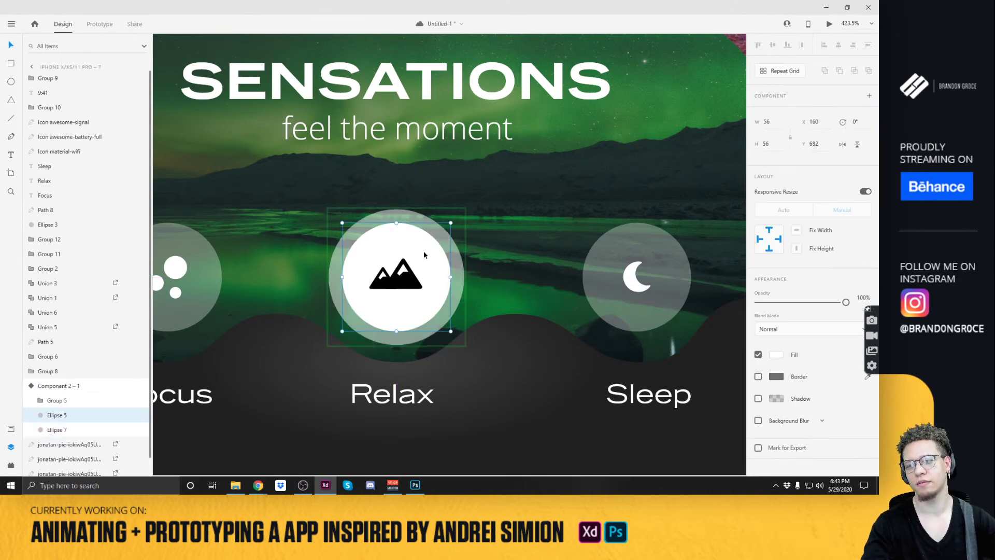
left_click(411, 216, "shift")
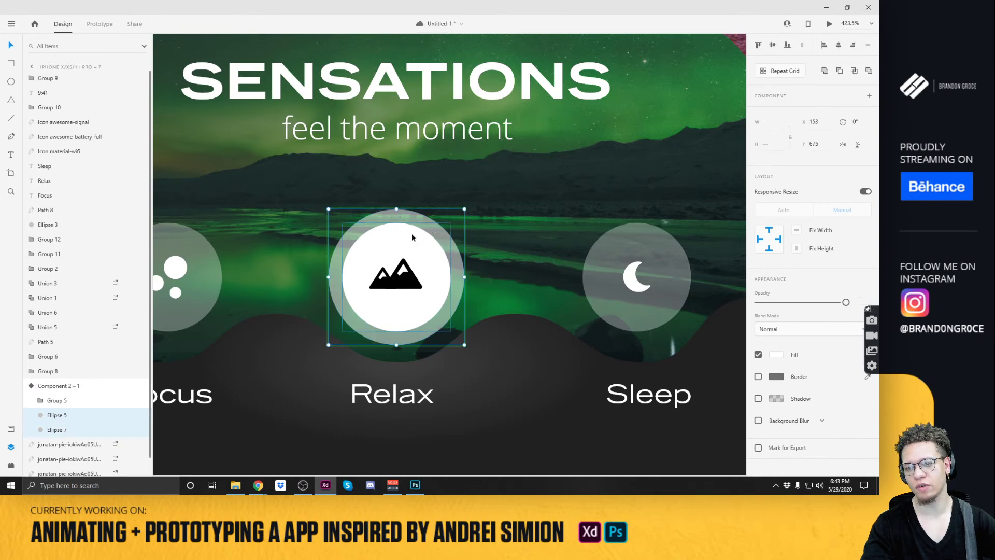
left_click(407, 272, "shift")
key("shift+Up")
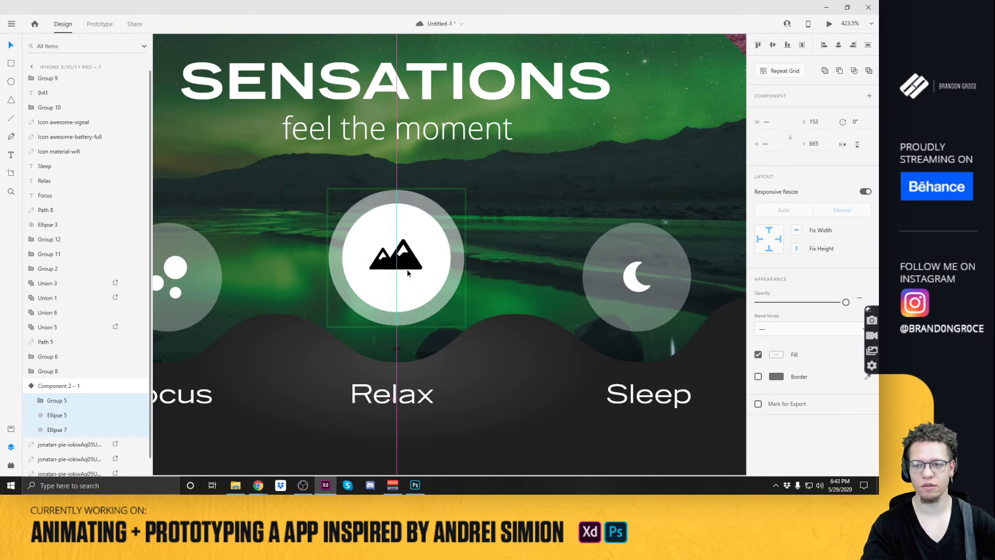
left_click(519, 219)
scroll(518, 219, "down", 5)
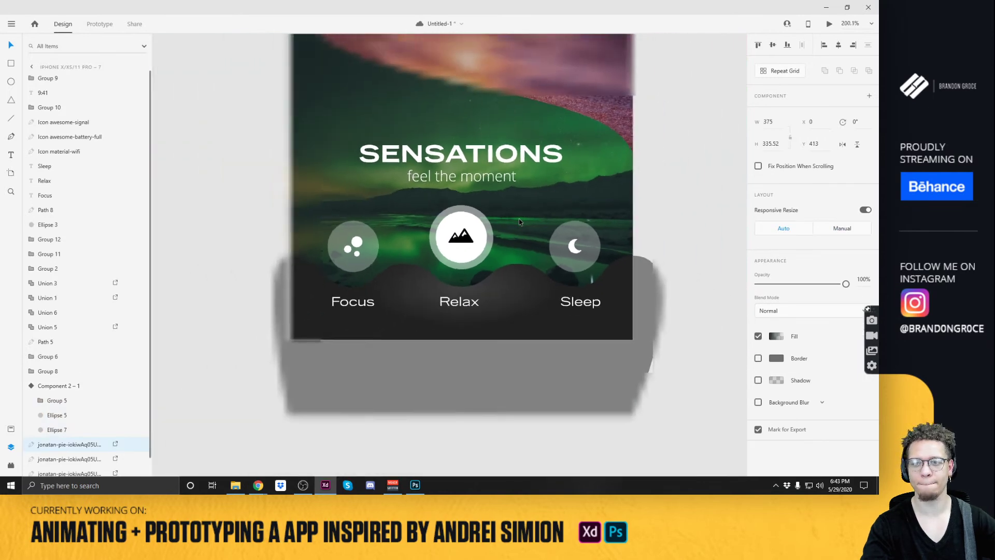
Compare the mountain icon component's Hover State with its Default State, and leave it set to Default State.
left_click(475, 235)
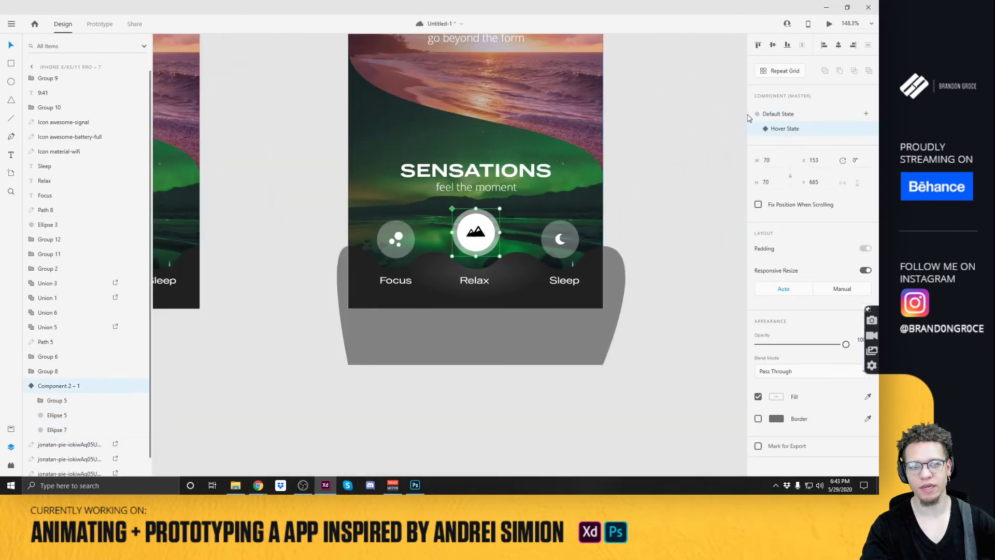
left_click(786, 133)
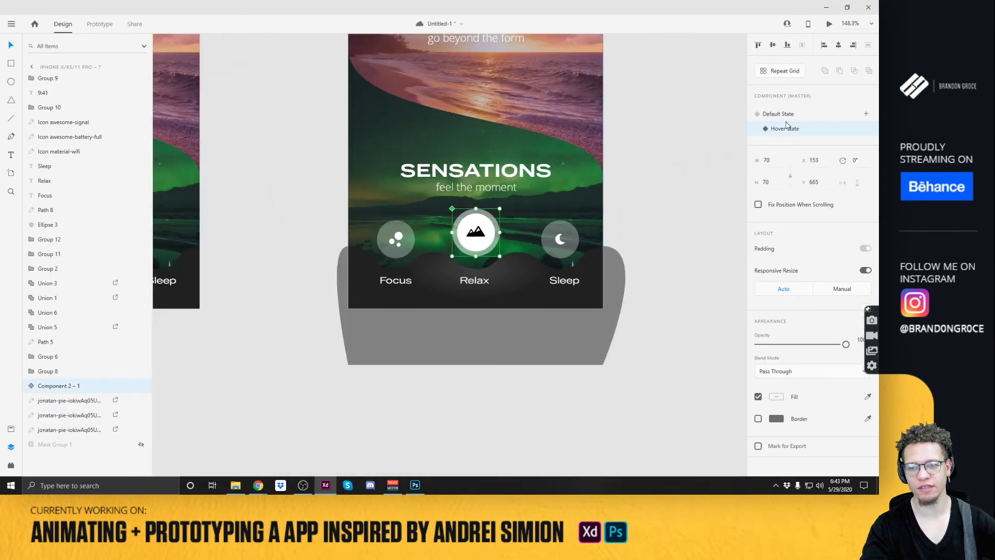
left_click(791, 115)
left_click(790, 114)
left_click(792, 129)
left_click(791, 114)
left_click(793, 129)
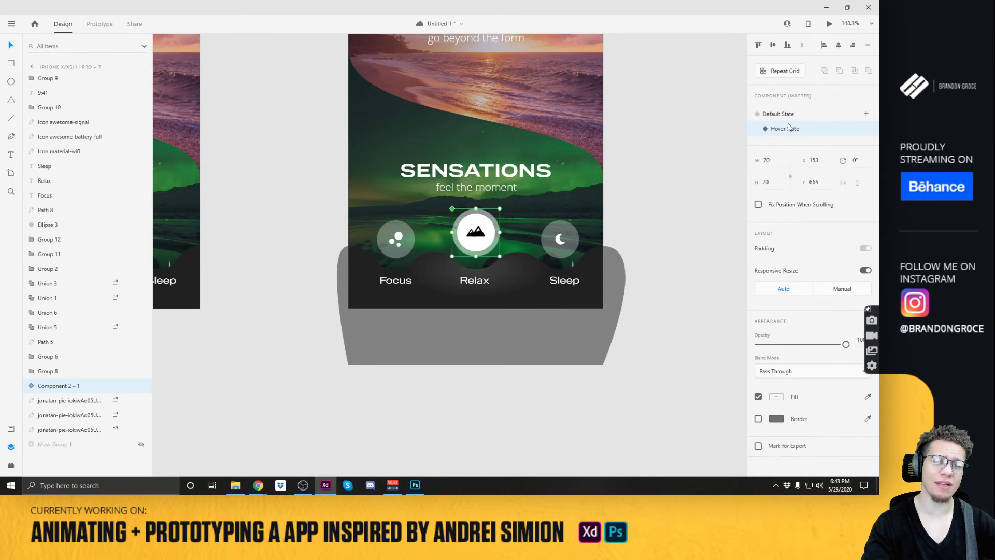
left_click(787, 115)
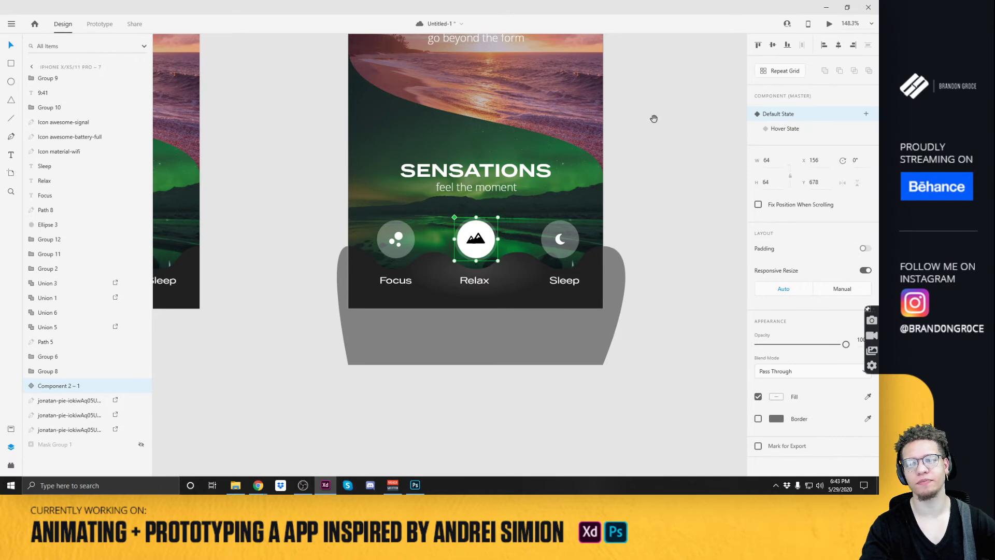
Preview artboard 7 to test the mountain icon's hover effect, and save the document.
scroll(539, 182, "down", 3)
scroll(570, 202, "down", 3)
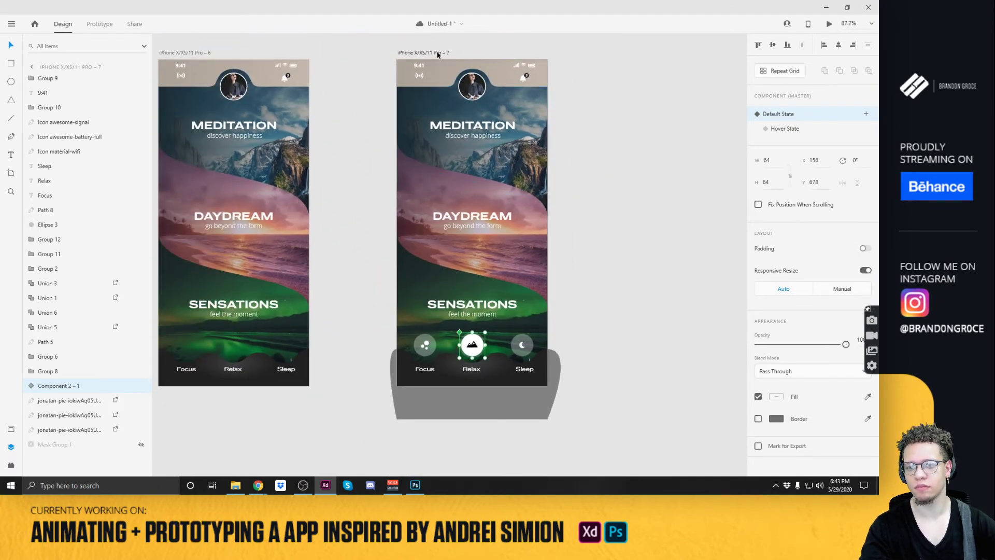
left_click(437, 53)
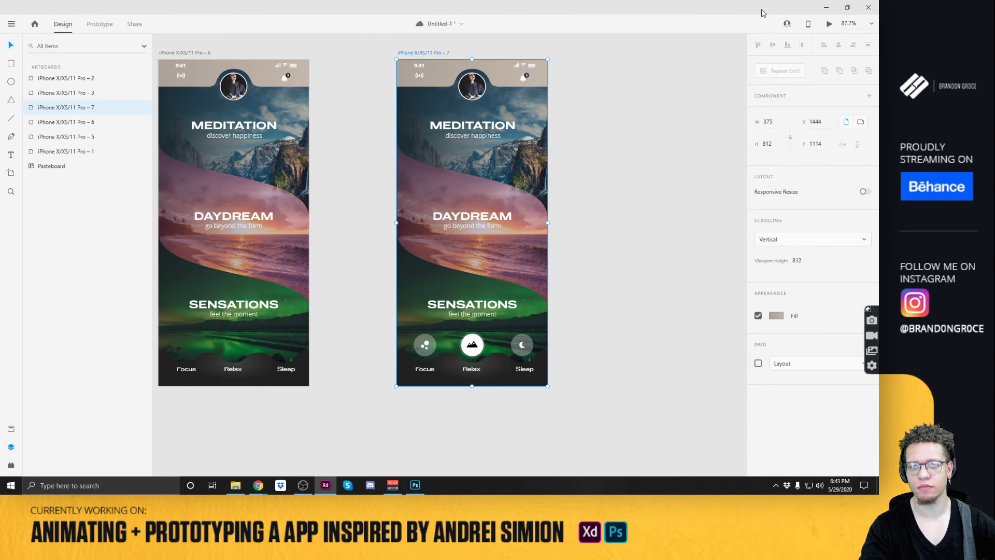
left_click(830, 24)
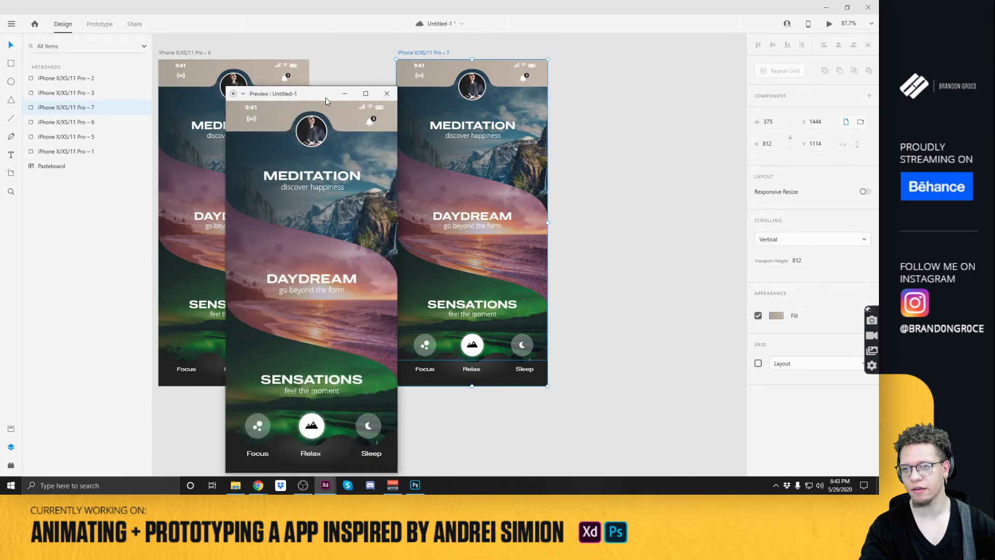
left_click_drag(331, 98, 474, 41)
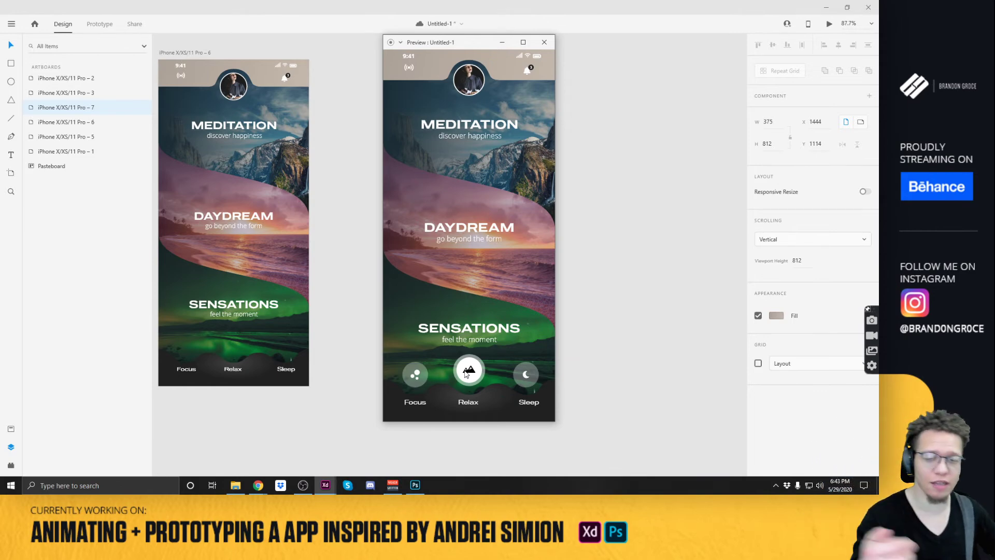
key("ctrl+s")
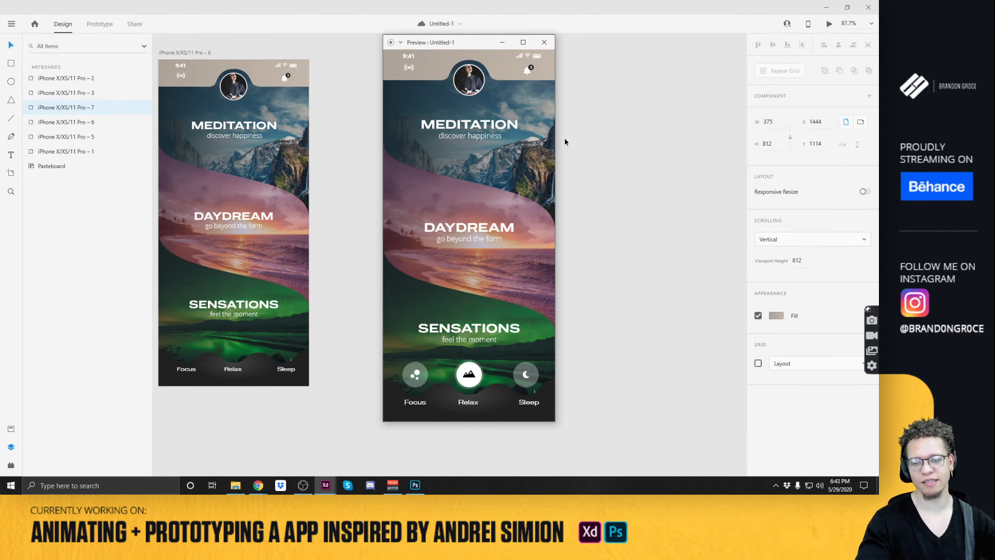
left_click(544, 42)
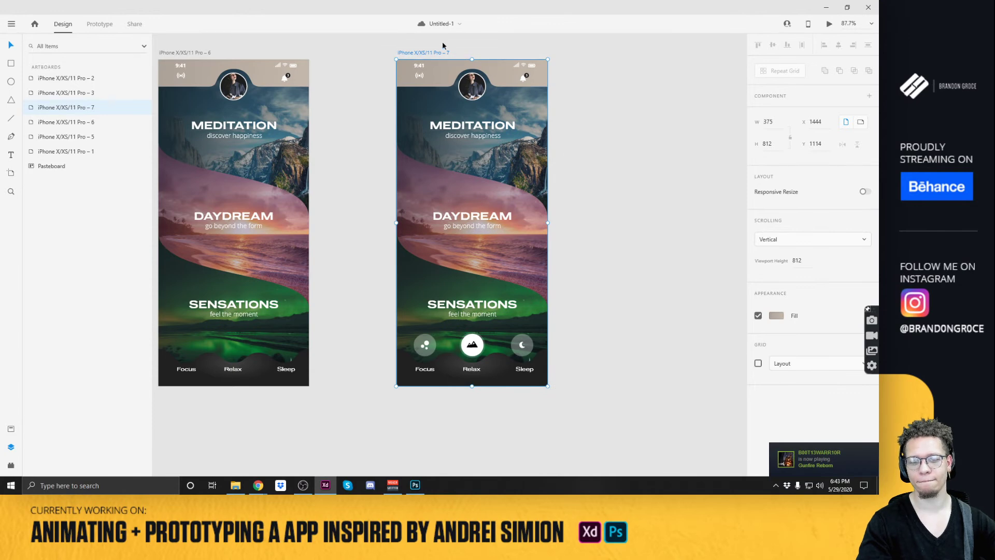
Try duplicating artboard 7 to the right of the original, and undo the copy.
left_click_drag(429, 57, 516, 60)
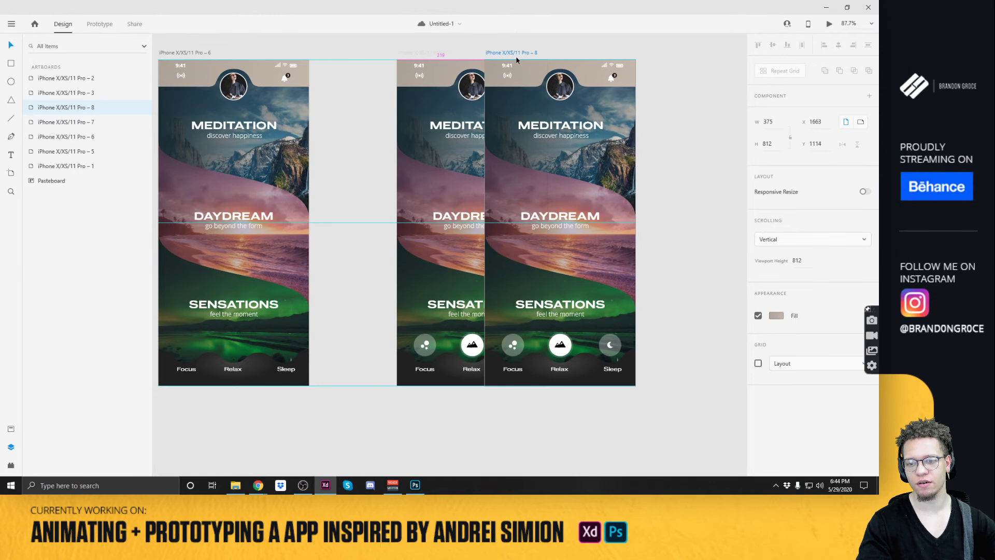
key("ctrl+z")
scroll(415, 347, "up", 3)
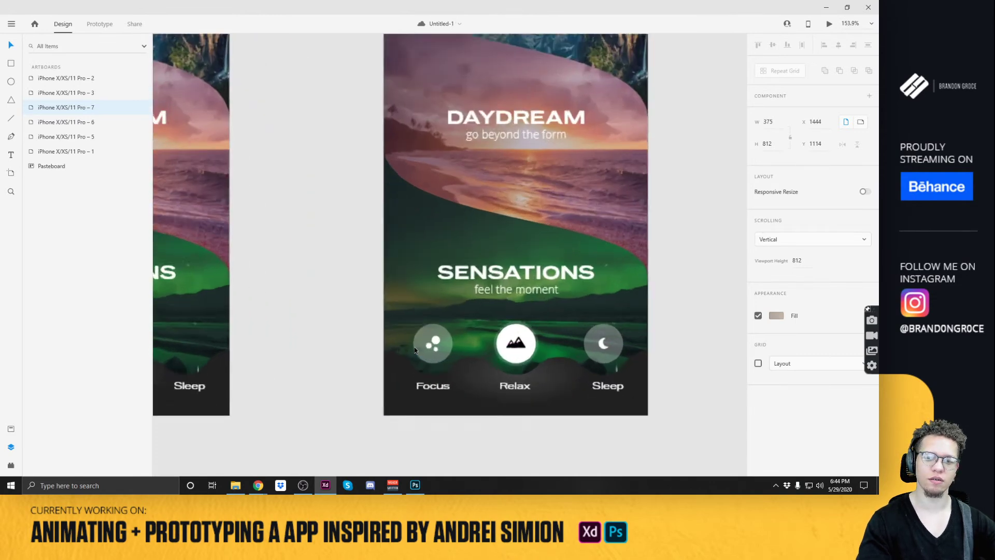
Duplicate the artboard with the highlighted Relax button and place the copy beside it.
scroll(414, 347, "down", 3)
left_click_drag(421, 56, 626, 56)
scroll(638, 359, "up", 5)
left_click_drag(639, 359, 535, 332)
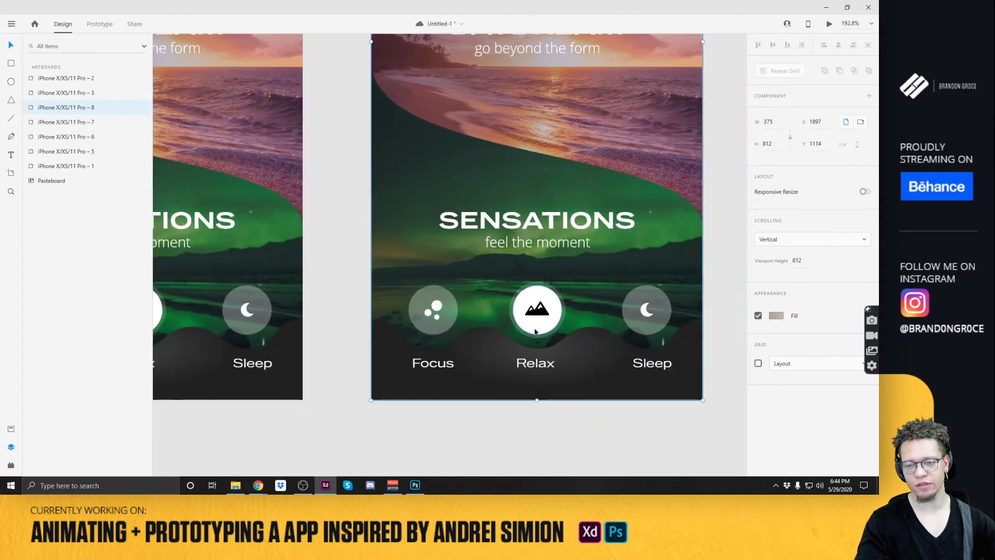
Add a new state named "Untapped" to the master component of the Relax button.
double_click(536, 332)
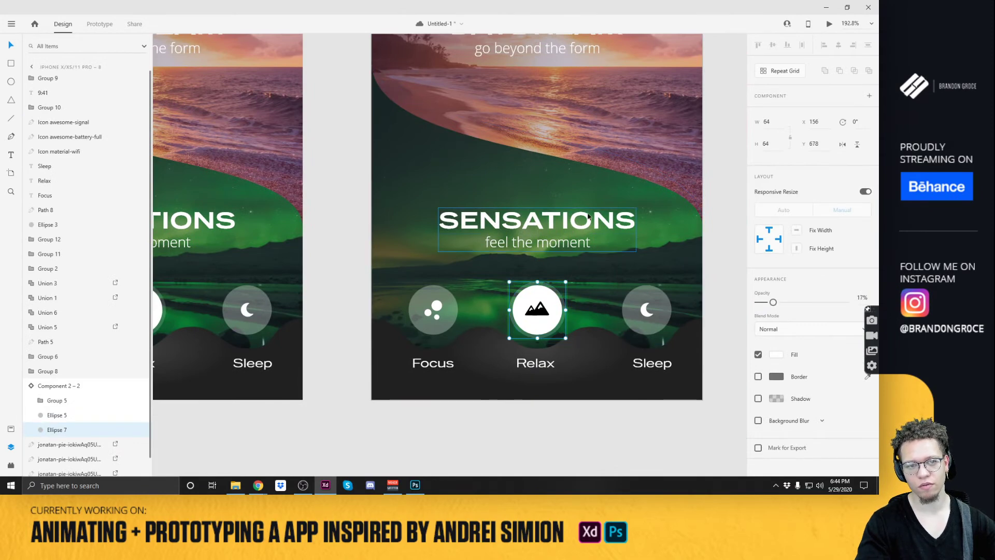
key("Escape")
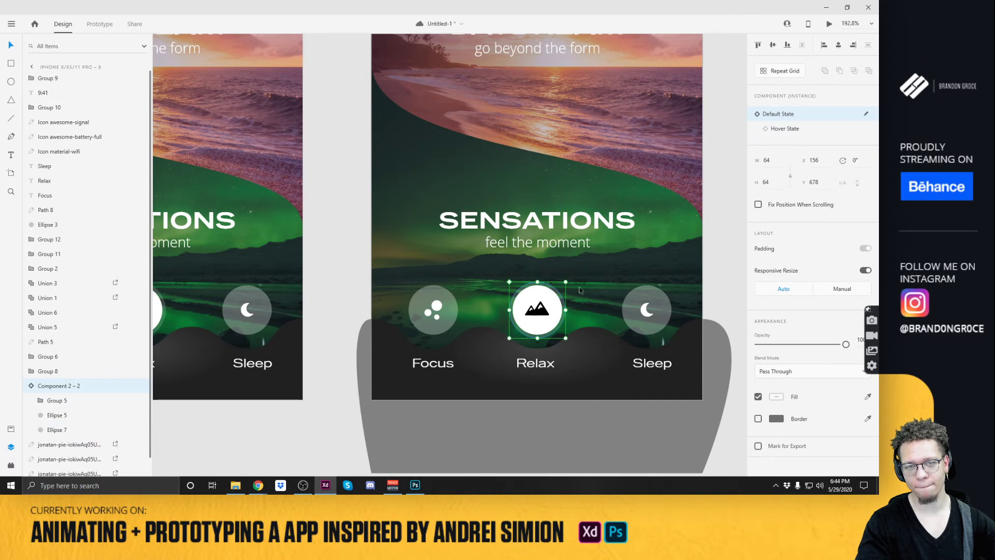
left_click(866, 114)
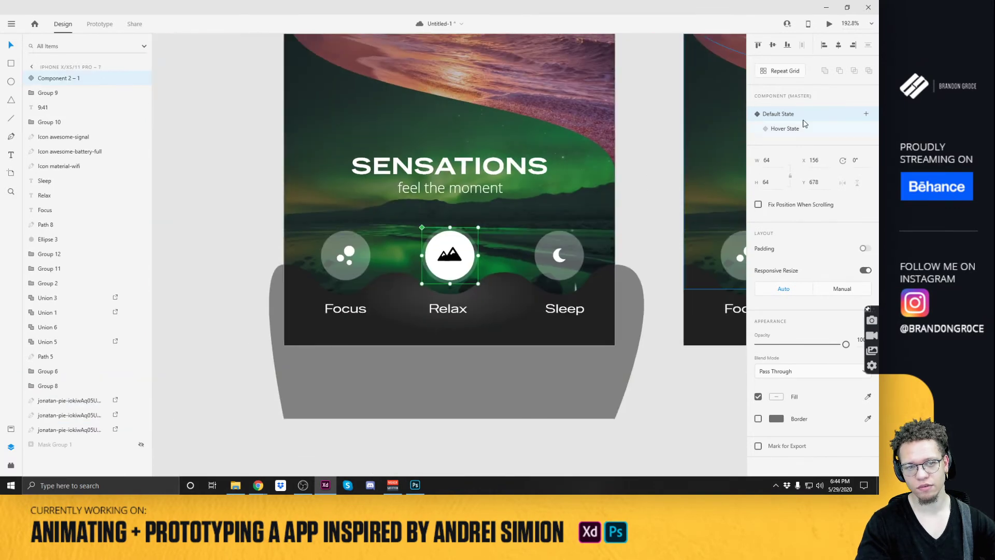
left_click(866, 114)
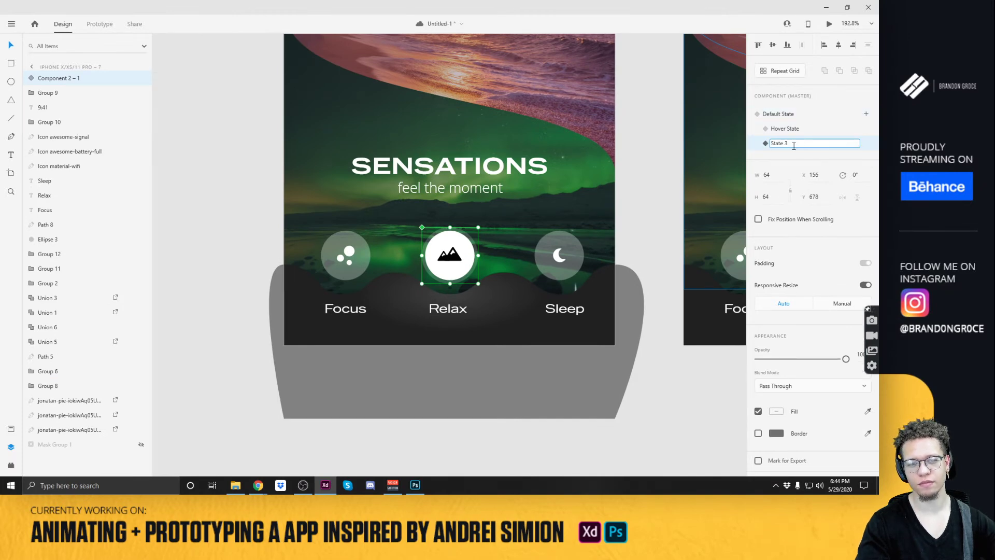
key("ctrl+a")
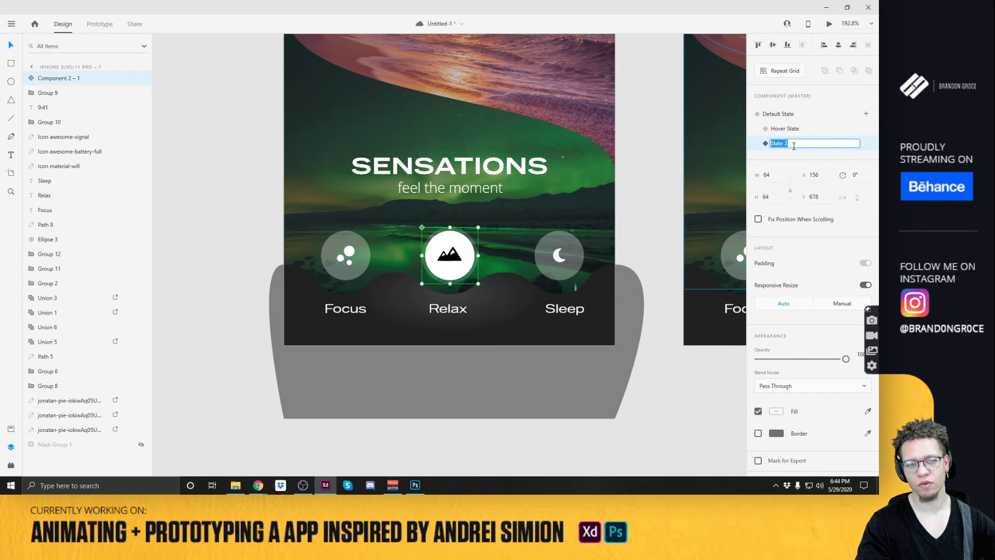
type("Untapped")
key("Return")
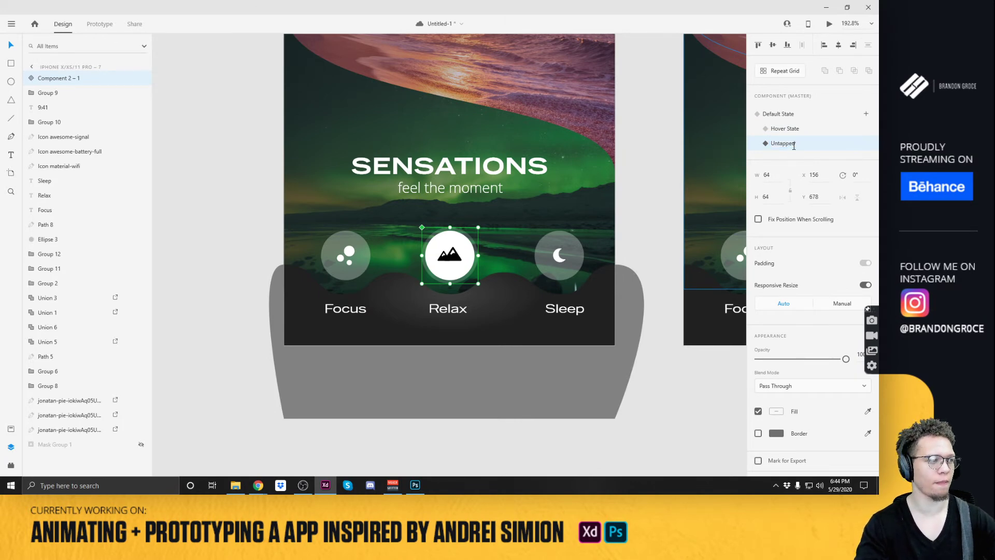
In the Untapped state, set the Relax button's inner circle fill to 30% alpha and its outer ring's opacity to 0%.
left_click(646, 164)
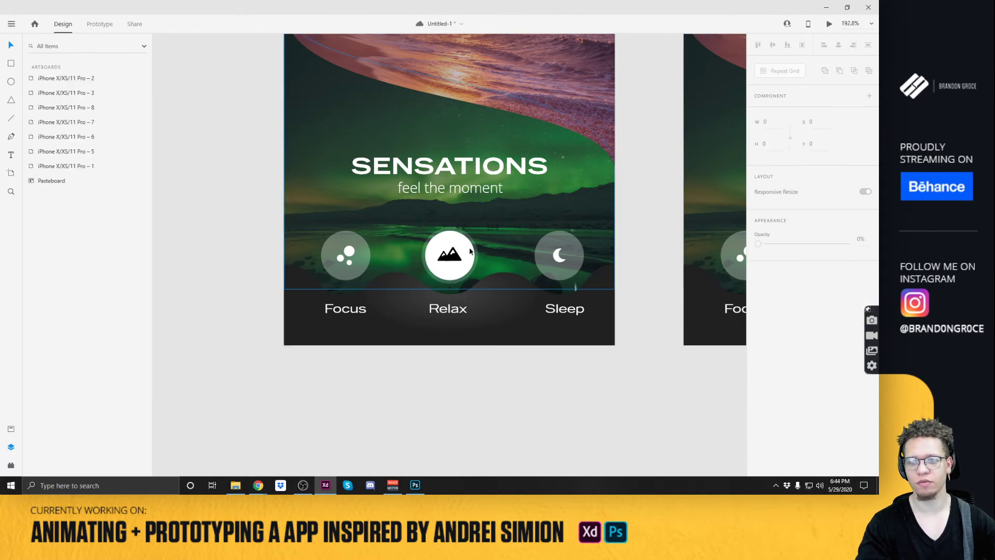
double_click(465, 254)
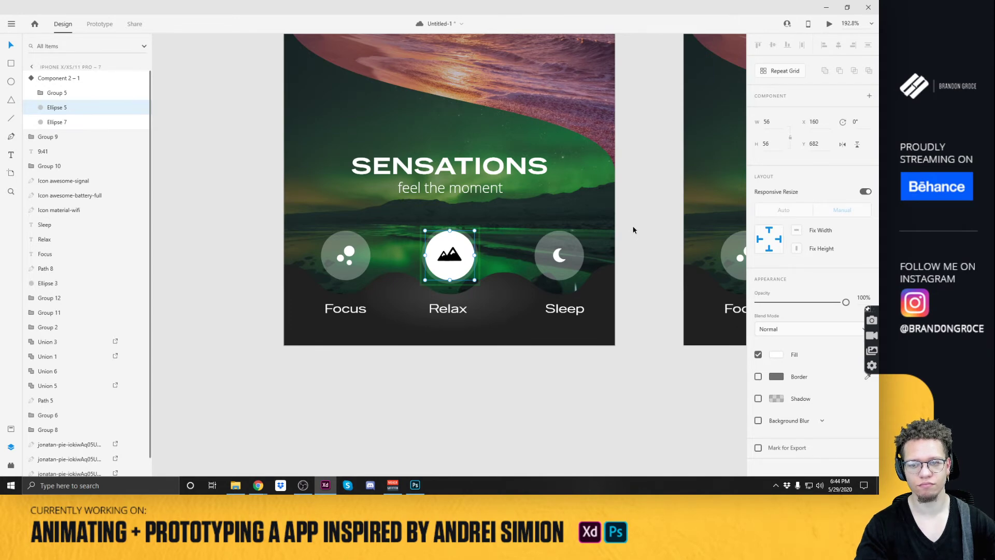
left_click(777, 355)
mouse_move(747, 375)
left_mouse_down()
mouse_move(745, 318)
mouse_move(745, 360)
left_mouse_up()
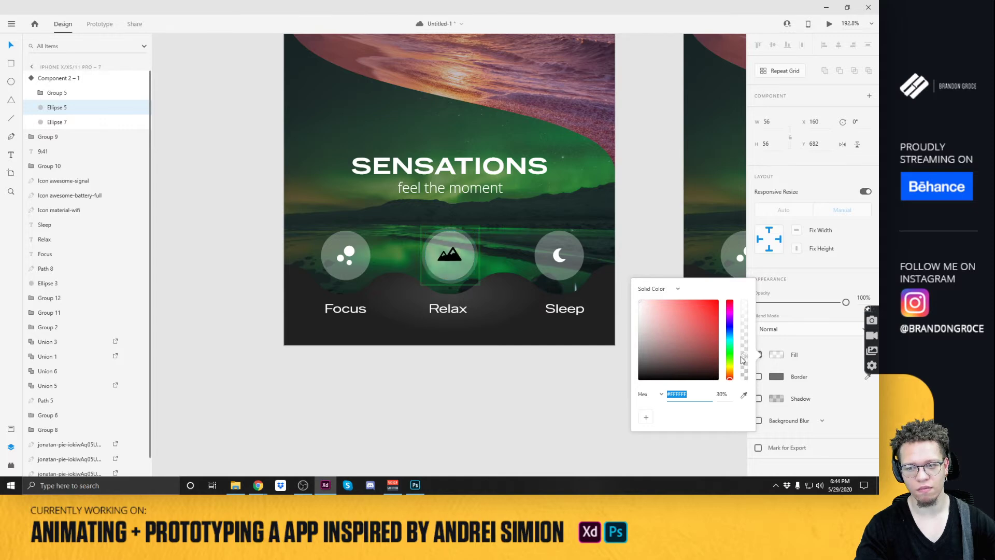
left_click(476, 250)
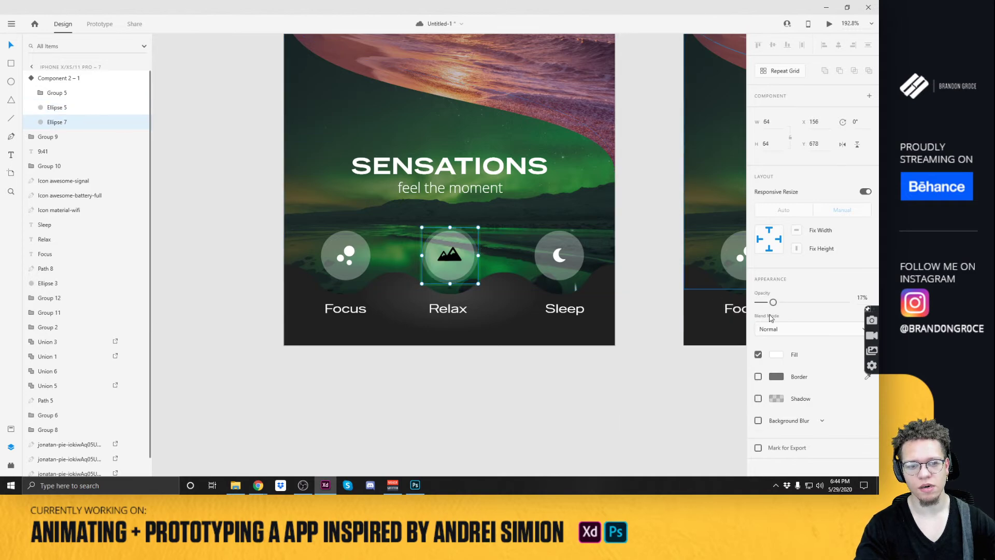
left_click_drag(772, 302, 695, 306)
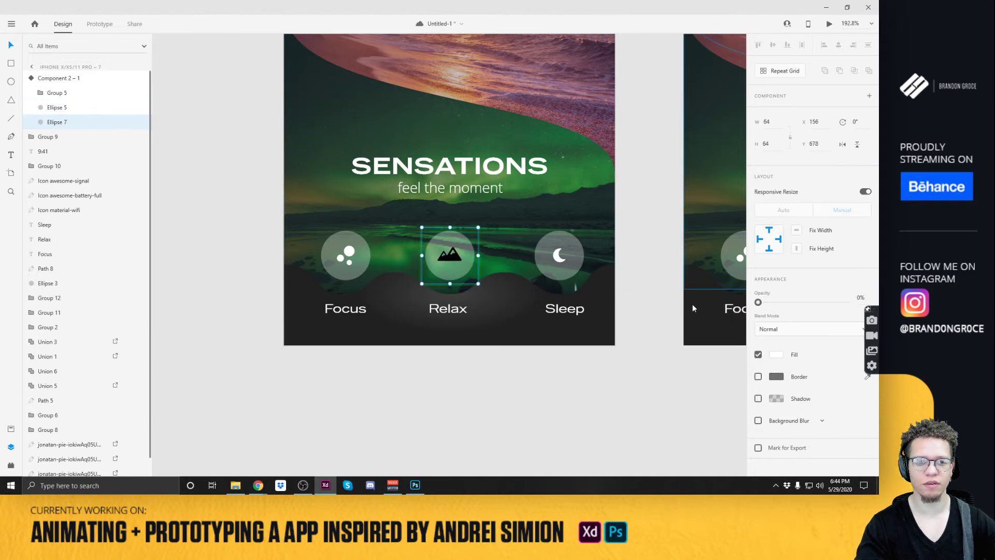
Change the fill of the Relax button's mountain icon to white (fff) in the Untapped state.
key("Escape")
double_click(451, 260)
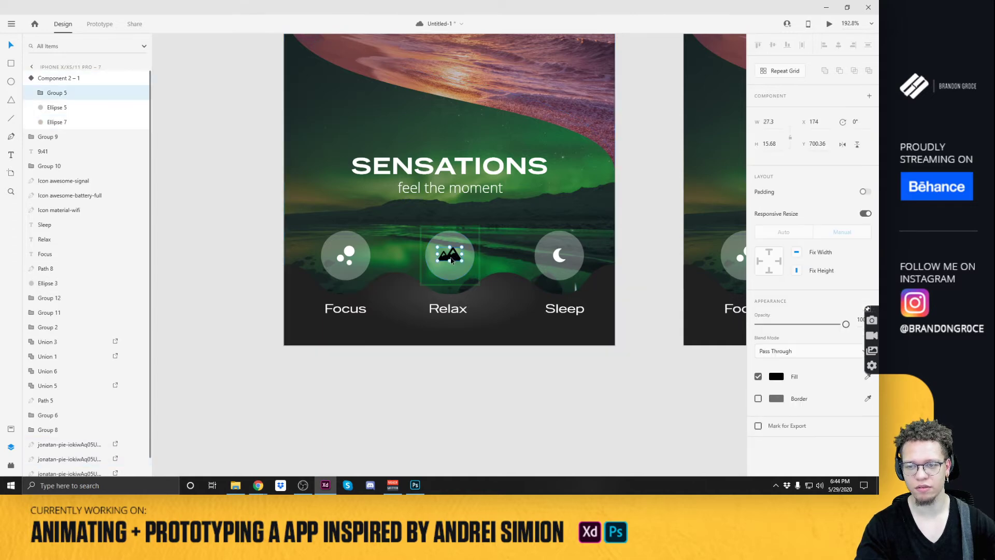
left_click(776, 377)
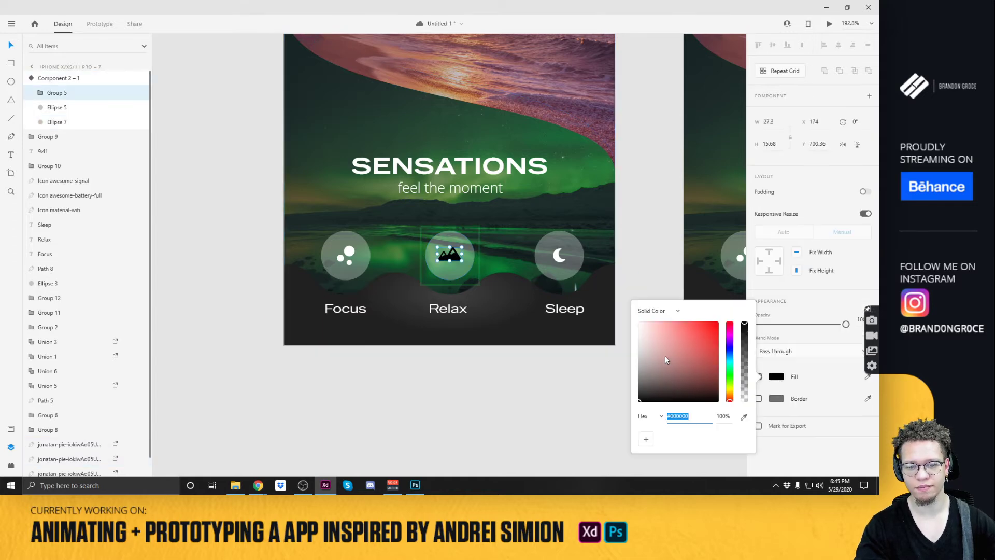
type("fff")
left_click(564, 375)
scroll(614, 342, "down", 5)
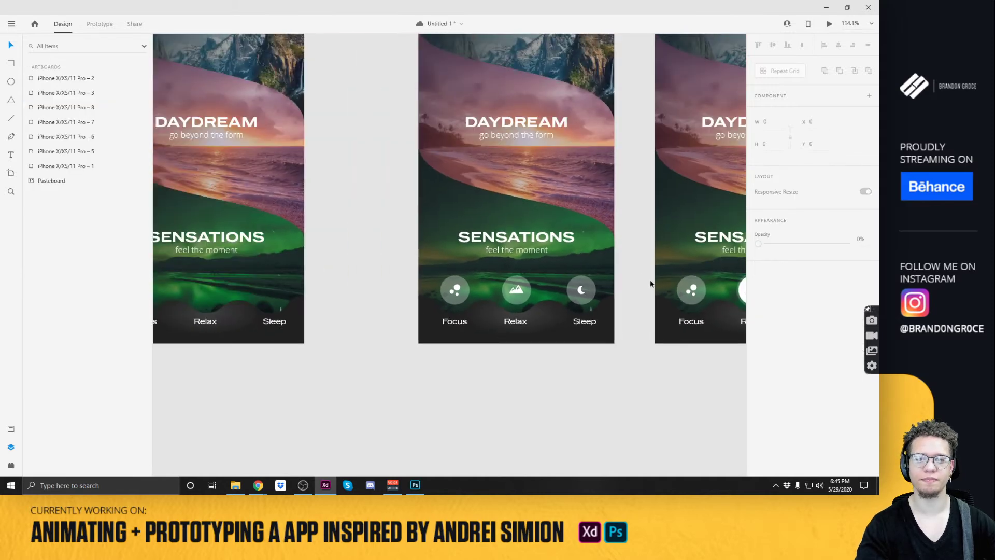
left_click_drag(472, 225, 647, 315)
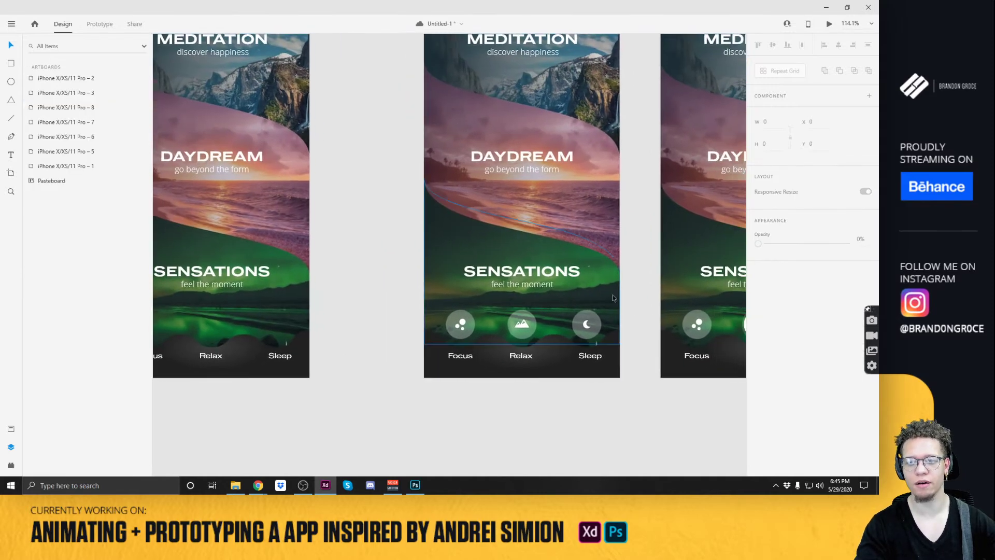
key("ctrl+z")
key("ctrl+z")
key("ctrl+z")
key("ctrl+z")
key("ctrl+z")
key("ctrl+z")
key("ctrl+z")
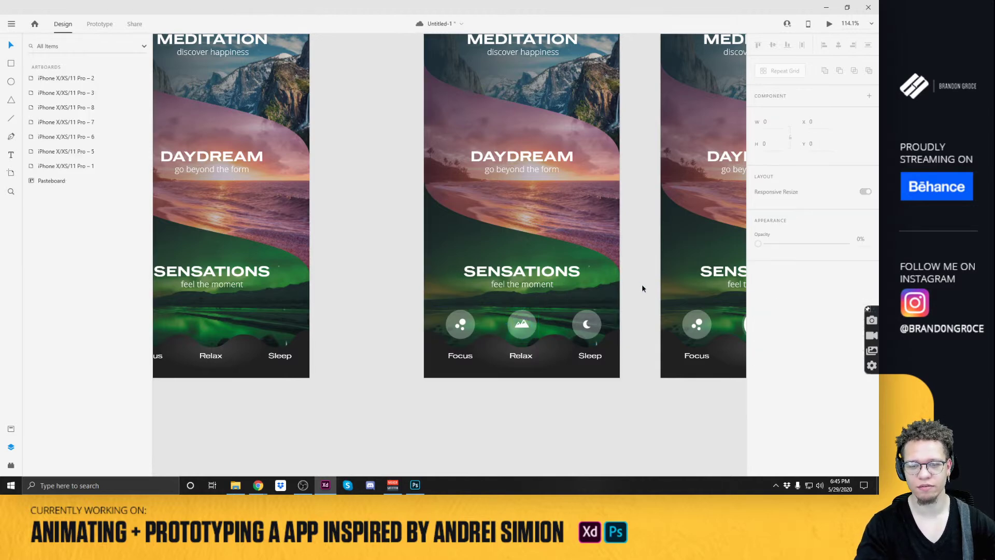
scroll(641, 286, "down", 3)
scroll(642, 286, "right", 5)
scroll(418, 235, "up", 3)
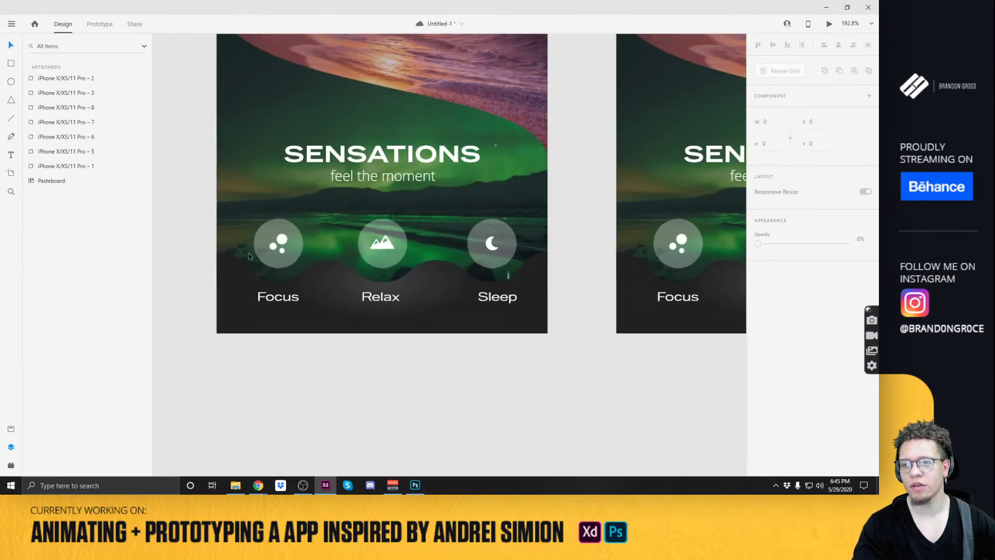
left_click(282, 243)
left_click_drag(556, 240, 469, 244)
scroll(470, 243, "down", 5)
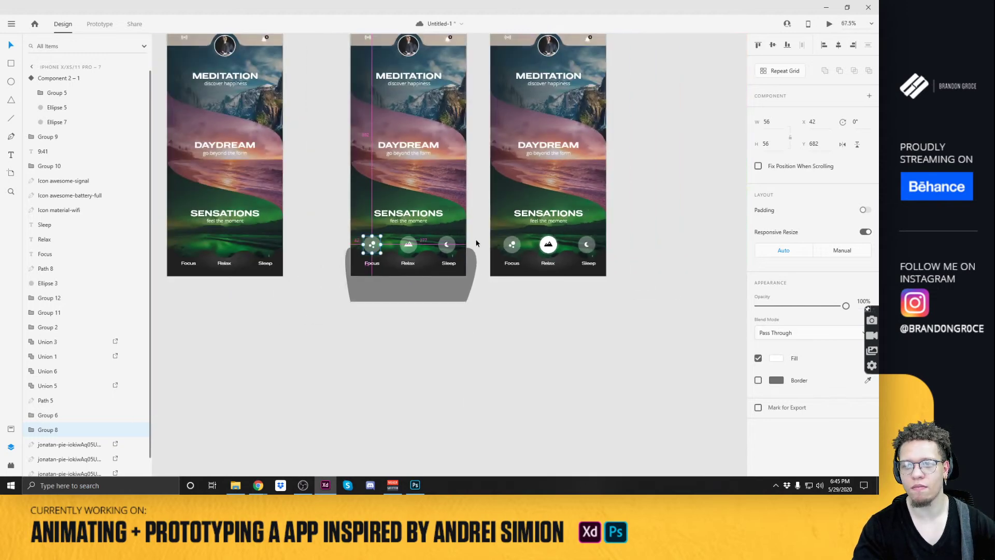
Check the Relax master component's Hover and Untapped states and set it back to the Default State.
left_click(408, 244)
left_click(785, 116)
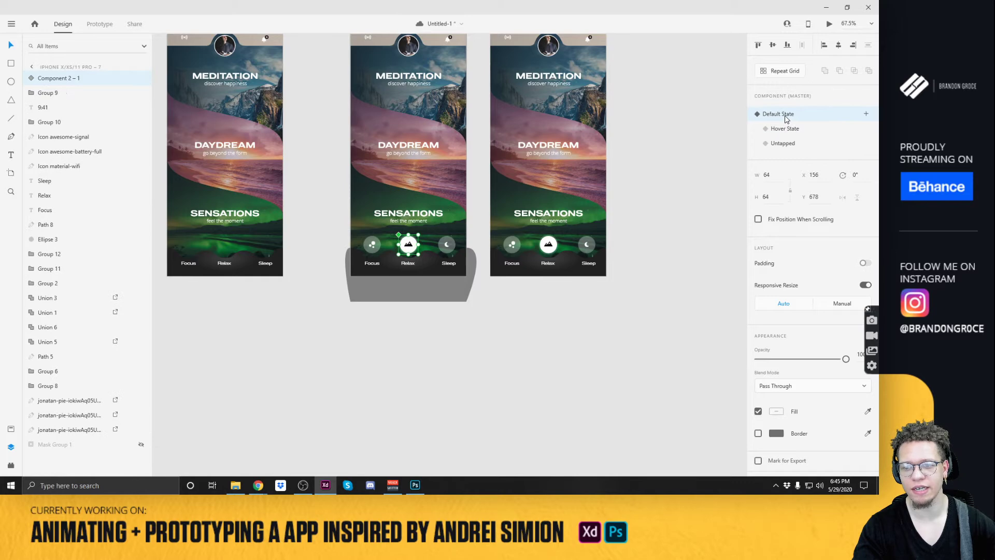
left_click(786, 130)
left_click(787, 146)
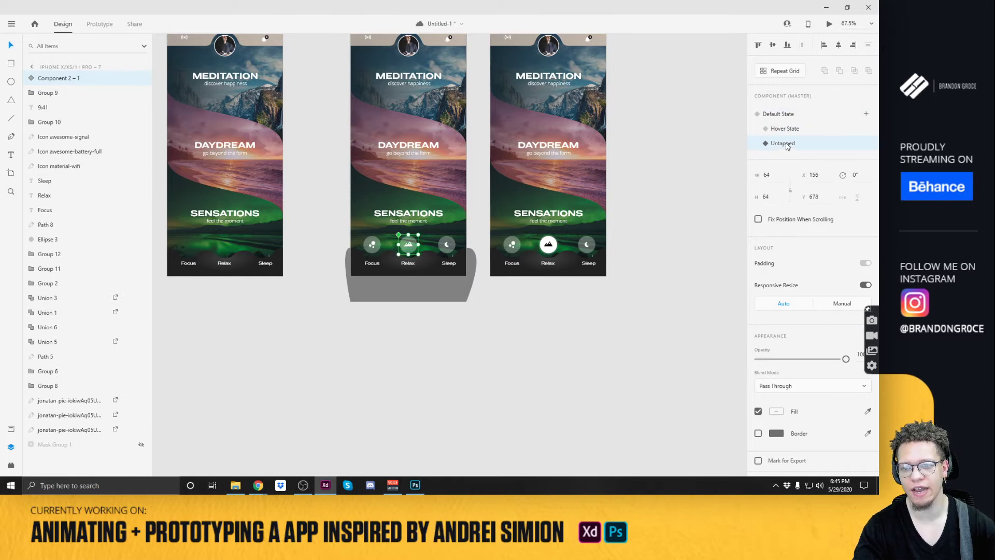
left_click(785, 117)
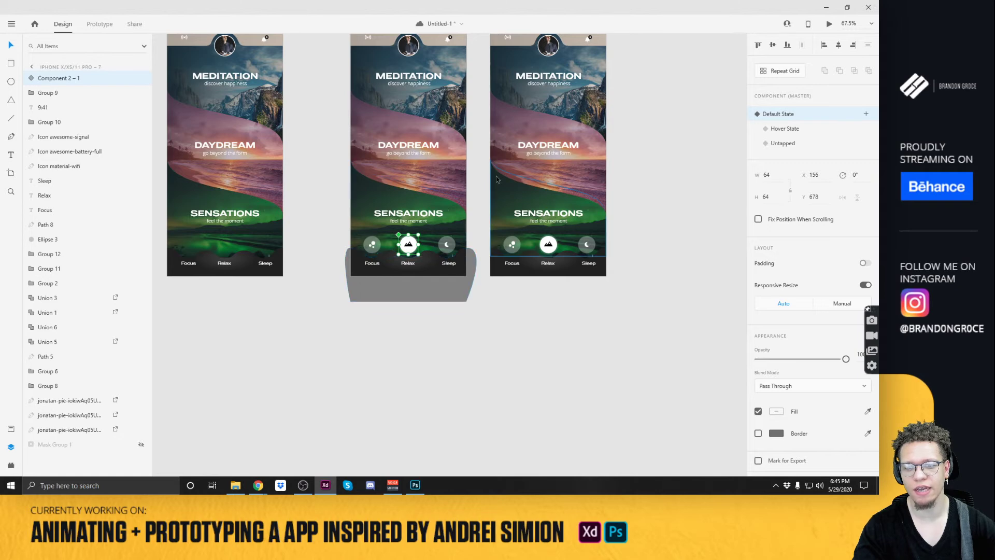
left_click(629, 195)
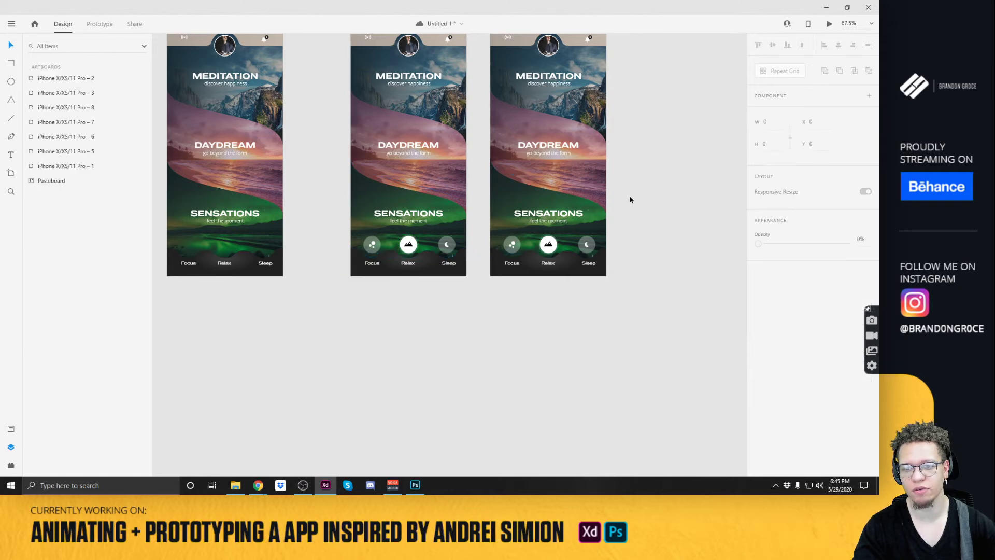
Set the Relax button on the duplicated artboard to the Untapped state.
scroll(550, 252, "up", 4)
left_click(551, 250)
left_click(777, 143)
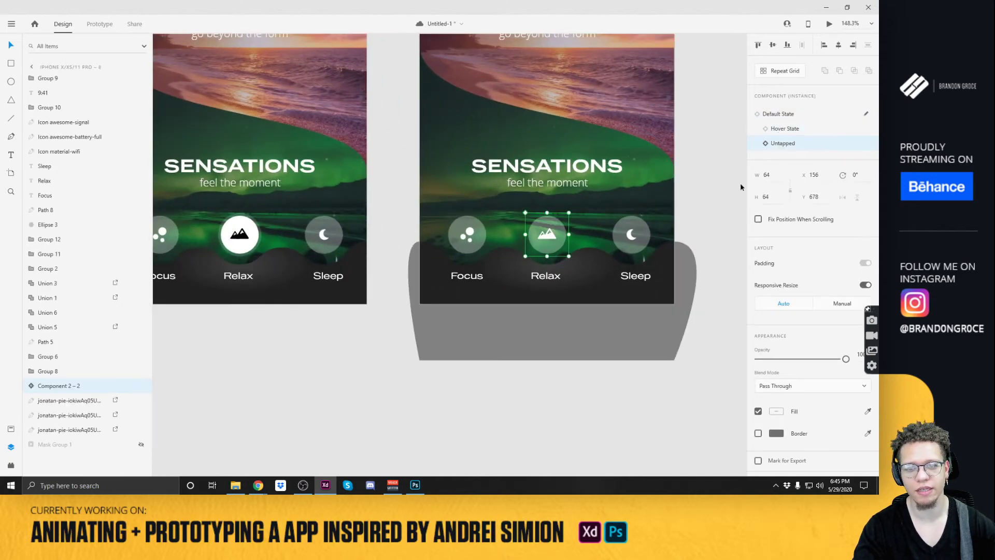
left_click(701, 203)
Duplicate the circle inside the Sleep button's group and place the copy beneath the moon icon.
left_click(639, 231)
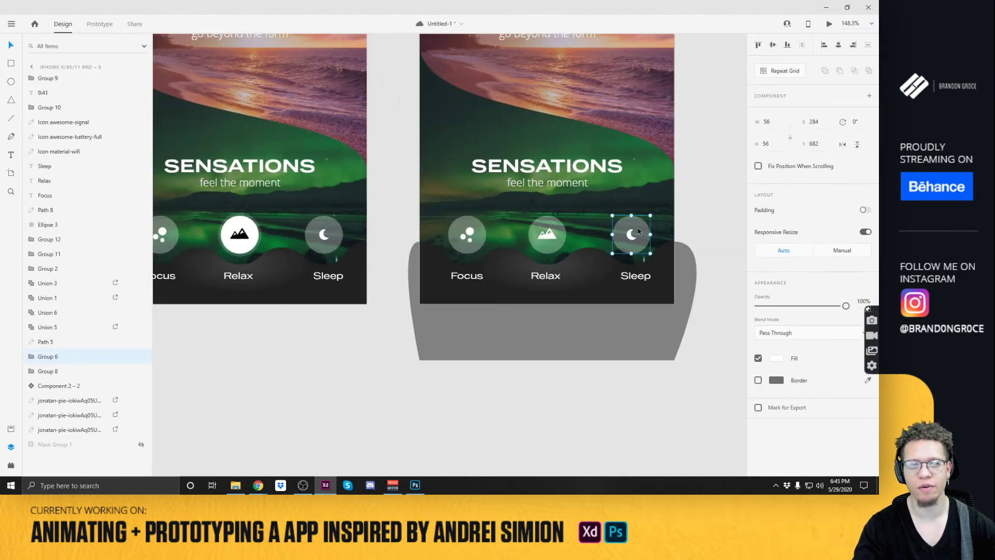
double_click(638, 232)
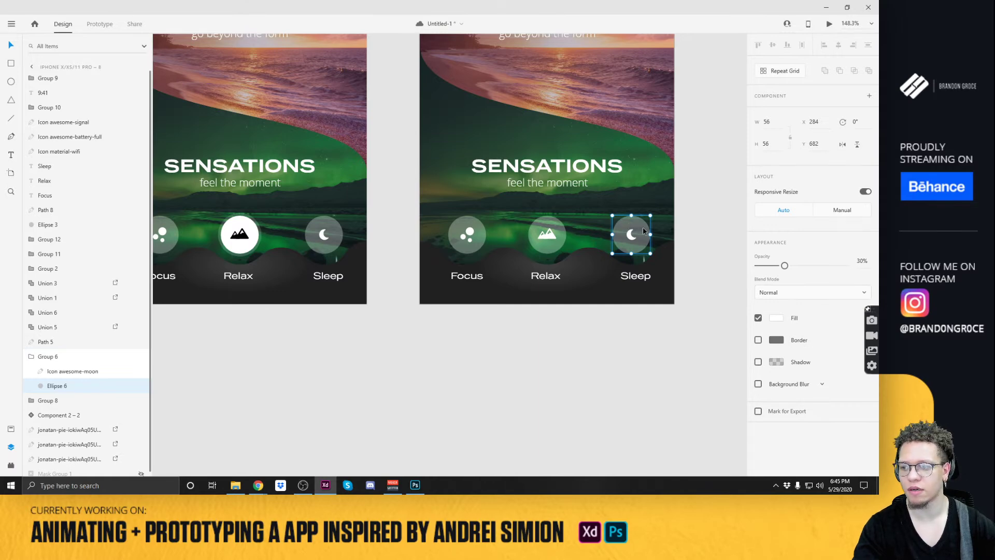
left_click(629, 237)
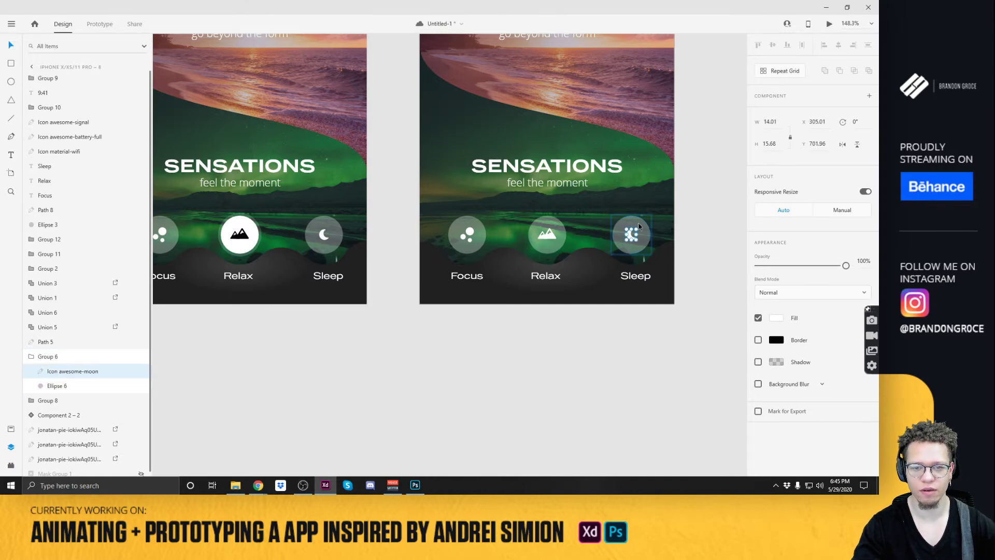
left_click(639, 223)
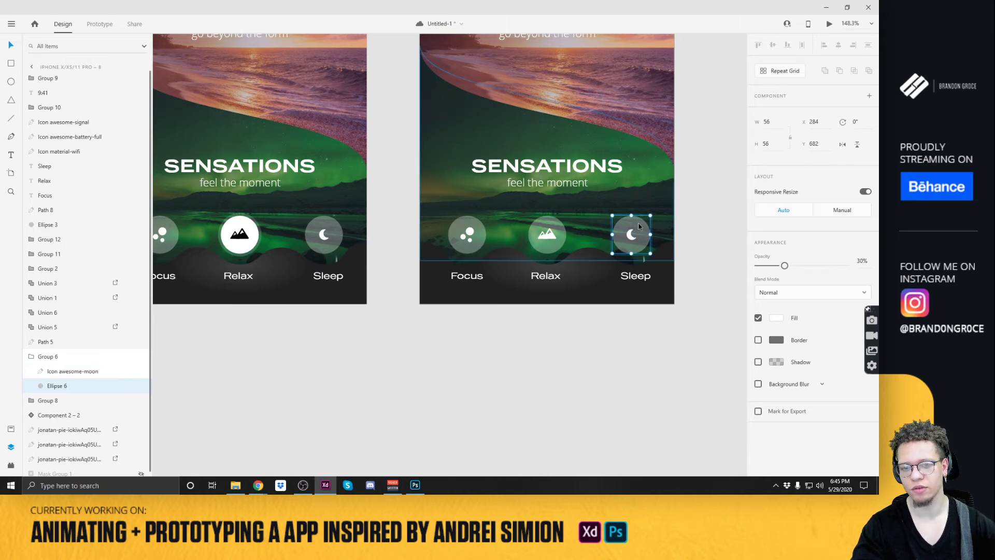
key("ctrl+d")
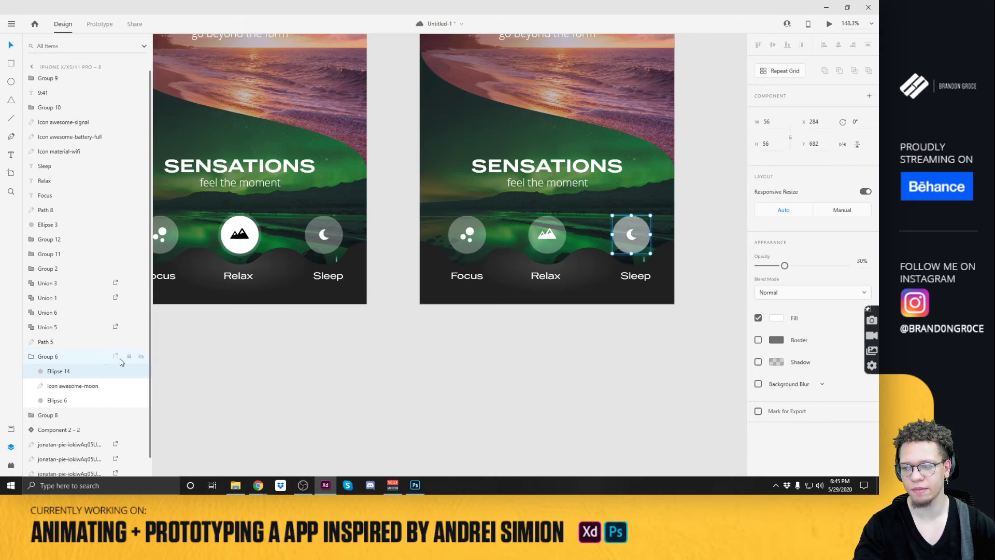
left_click_drag(66, 372, 64, 395)
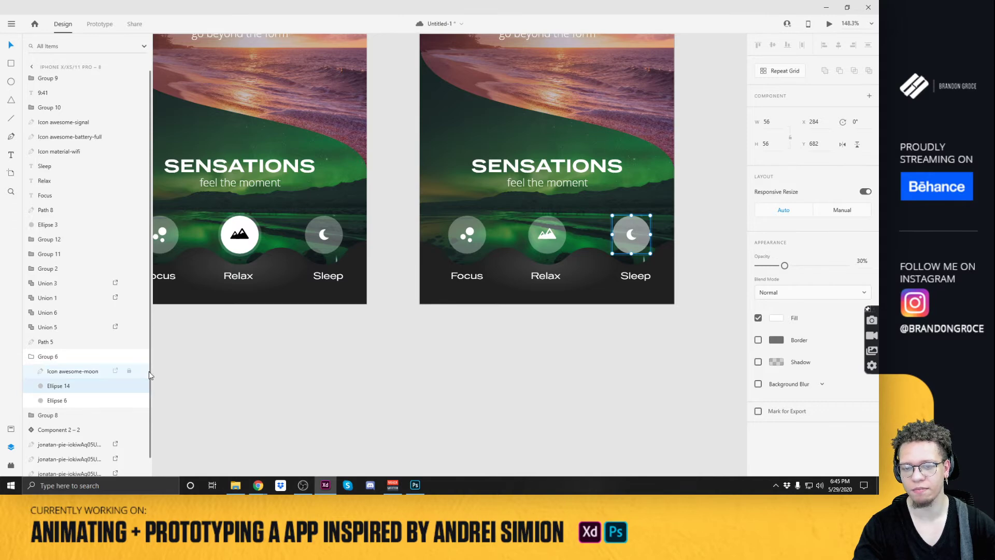
left_click(781, 319)
left_click(684, 324)
key("ctrl+z")
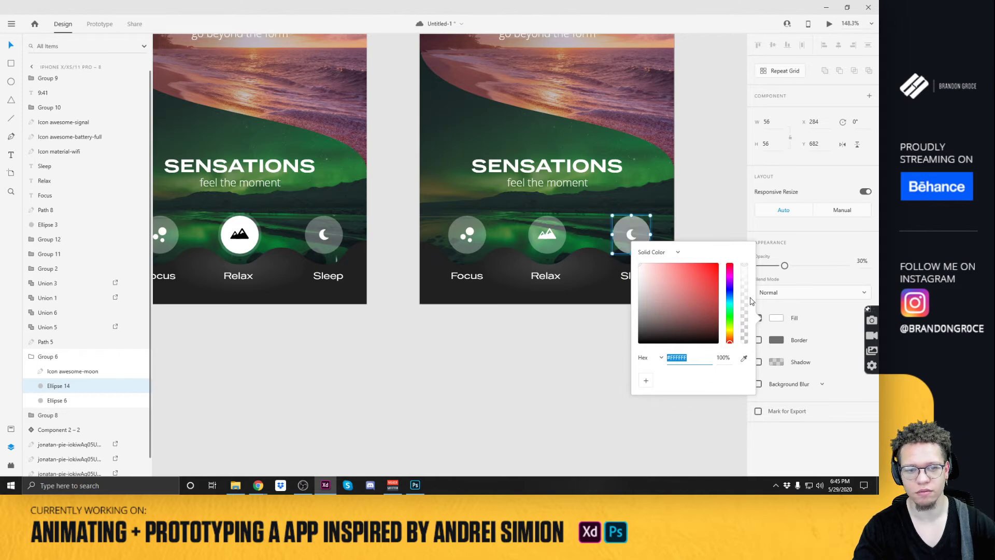
left_click(725, 171)
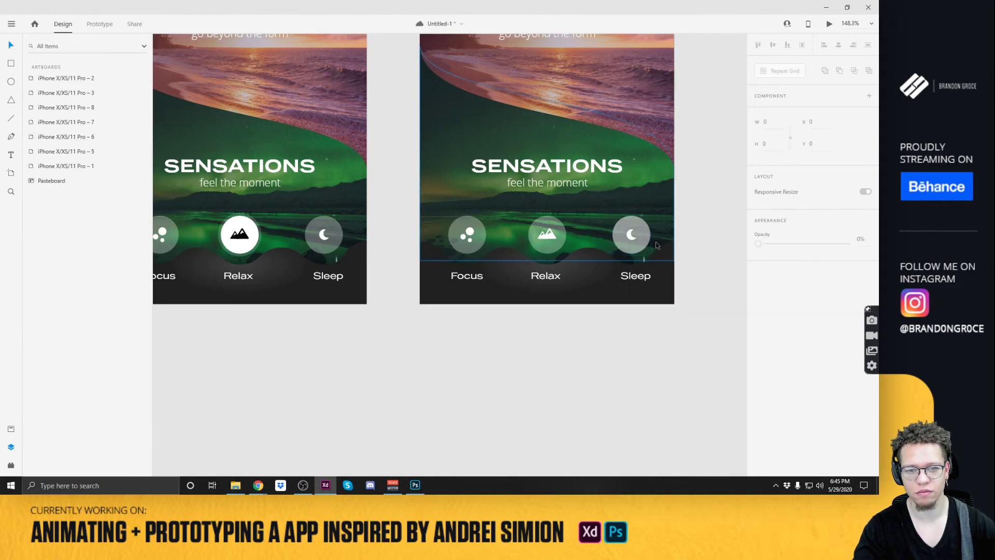
Set the copied Sleep circle's opacity to 100% and duplicate the moon icon above it.
double_click(631, 235)
left_click_drag(785, 266, 853, 265)
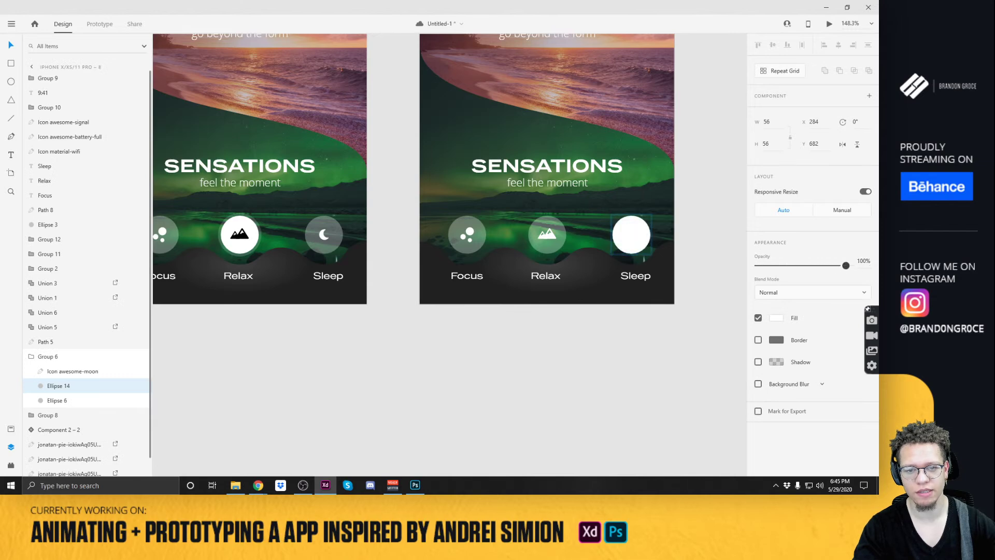
left_click(625, 233)
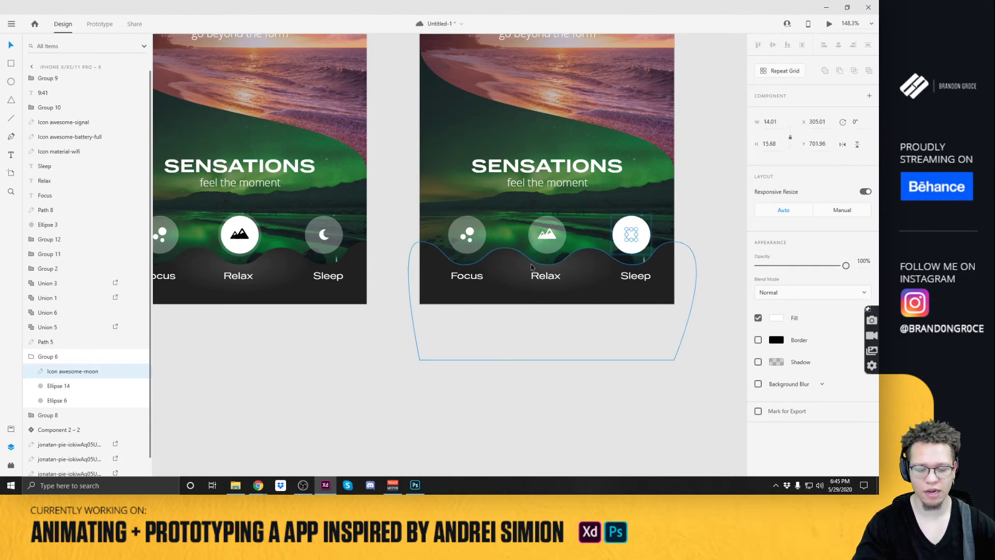
key("ctrl+d")
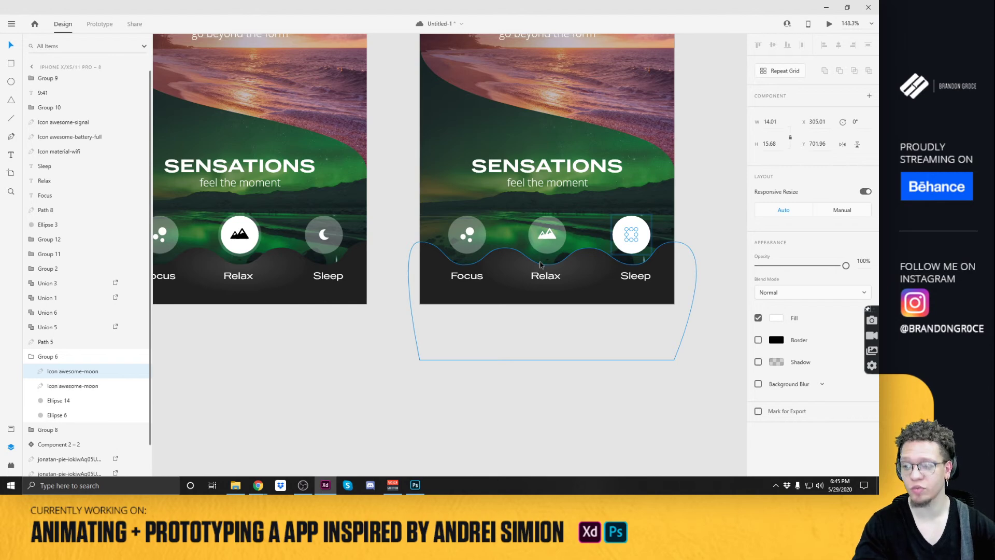
Fill the duplicated moon icon in the Sleep button with black #000000.
left_click(776, 319)
left_click_drag(673, 292, 641, 341)
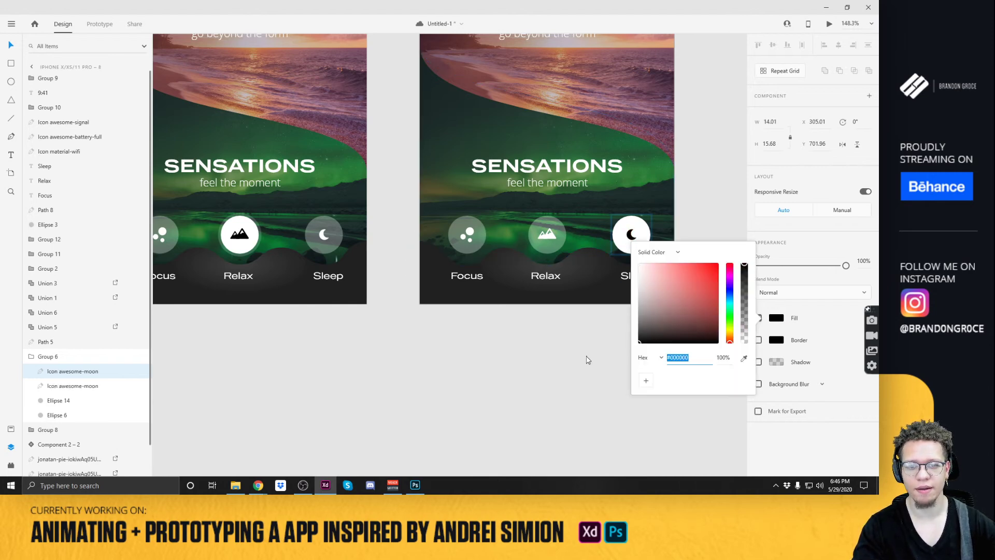
left_click(598, 321)
double_click(632, 236)
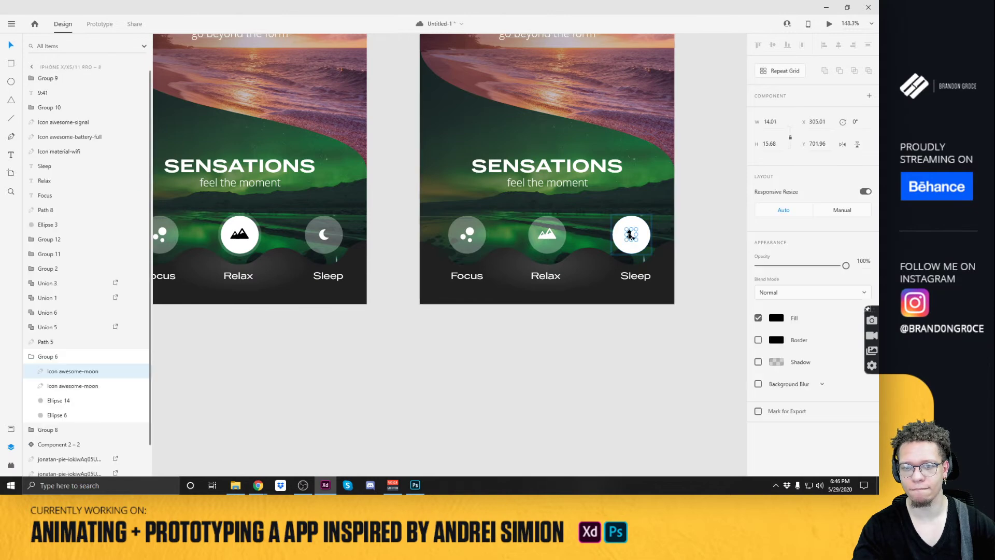
left_click(700, 259)
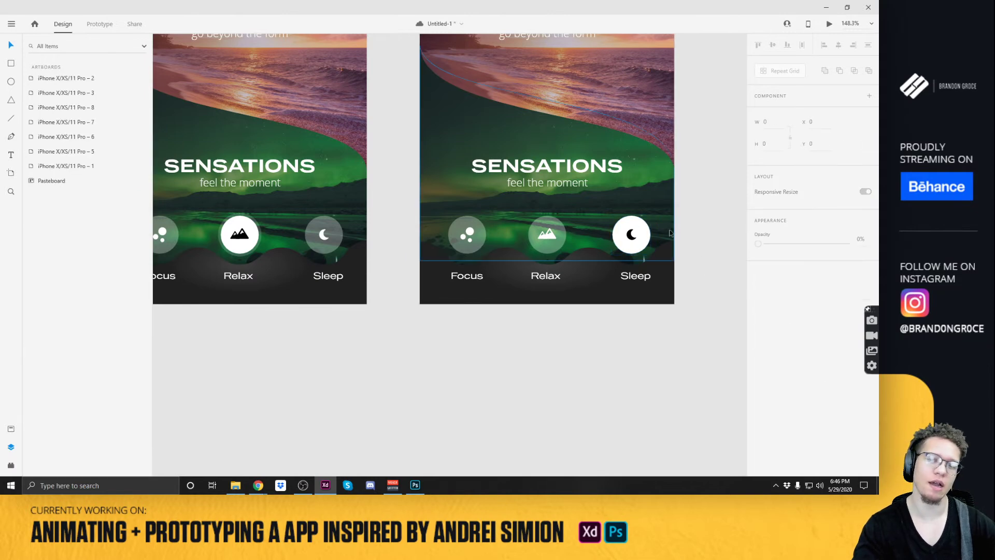
Place a copy of the 30% opacity Sleep circle at the back of its group and enlarge it to 62 px as an outer ring.
scroll(677, 222, "down", 2)
scroll(620, 240, "up", 5)
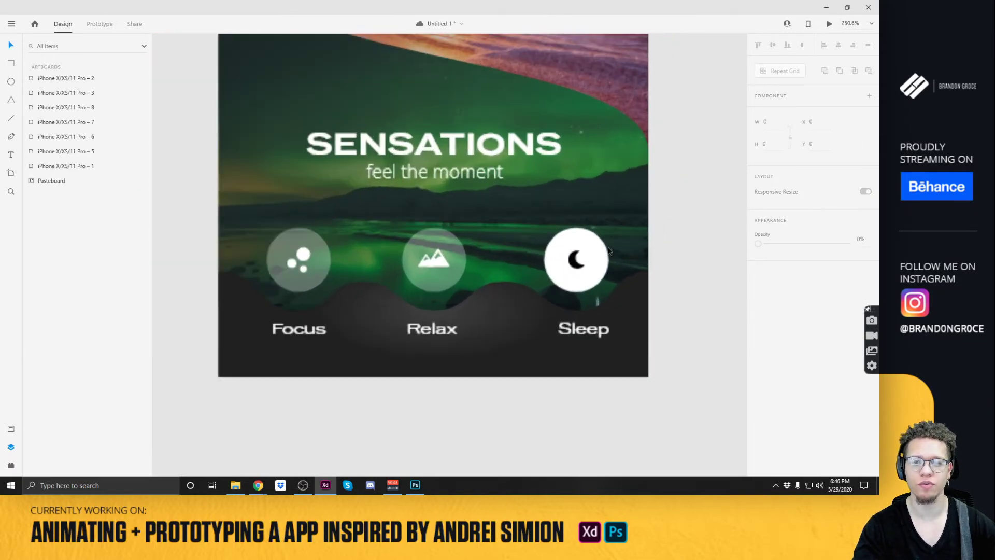
double_click(601, 249)
left_click_drag(66, 413, 69, 384)
left_click_drag(608, 227, 615, 230)
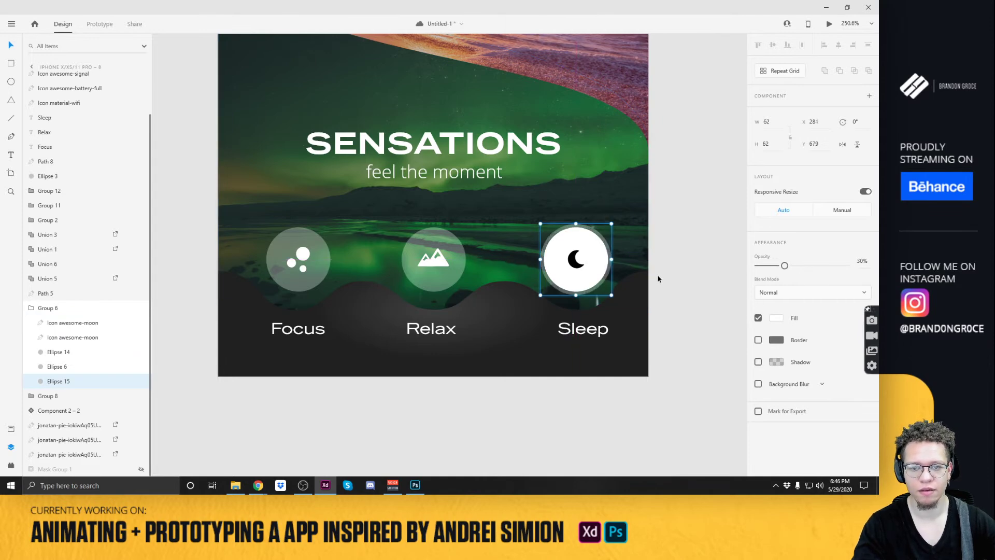
left_click(678, 224)
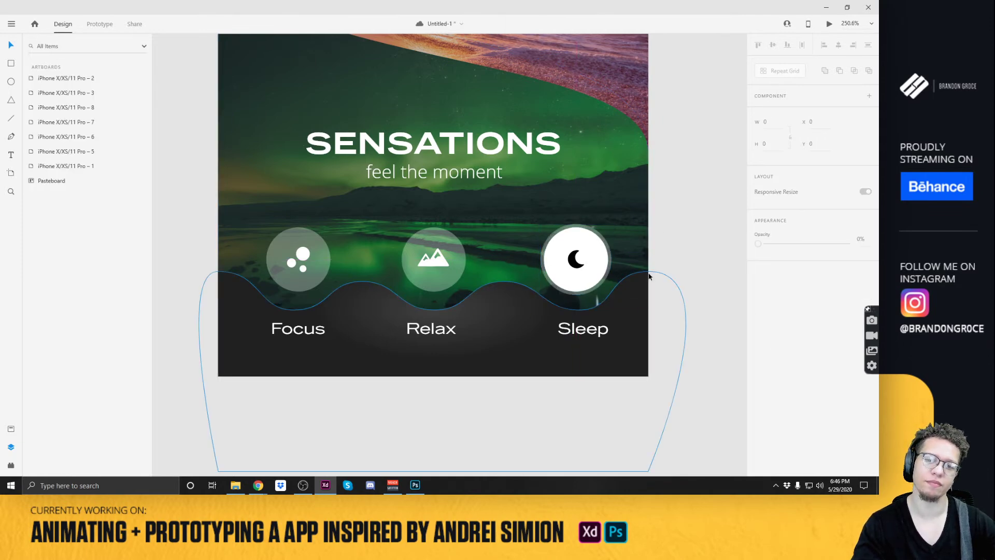
Duplicate the artboard with the tapped Relax button and place the copy beneath the artboard with the tapped Sleep button.
scroll(653, 247, "down", 2)
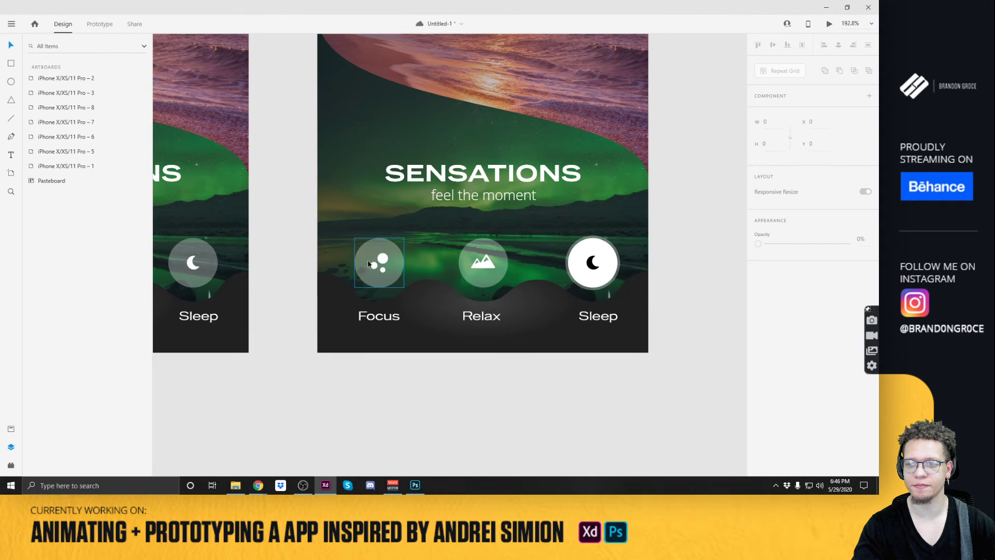
left_click_drag(552, 246, 557, 230)
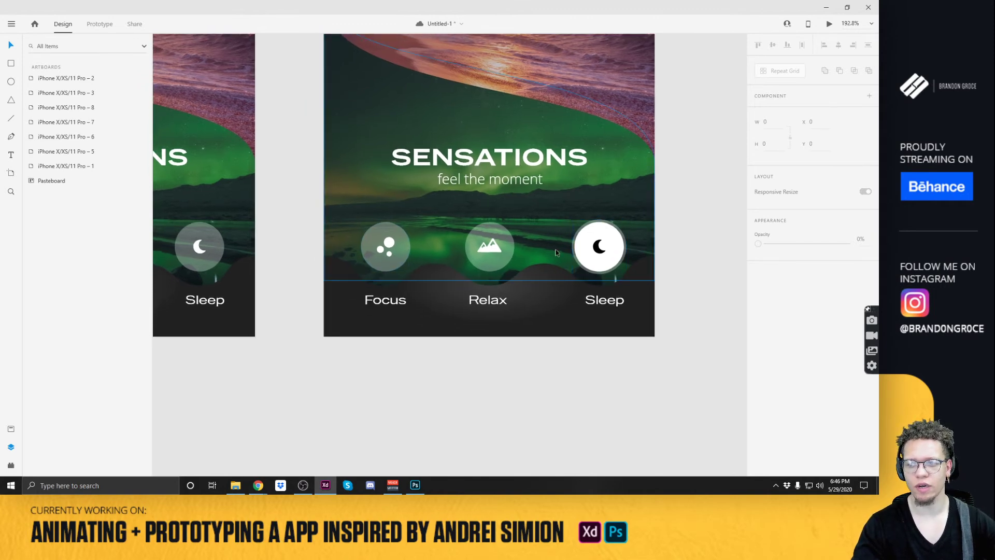
scroll(555, 250, "down", 4)
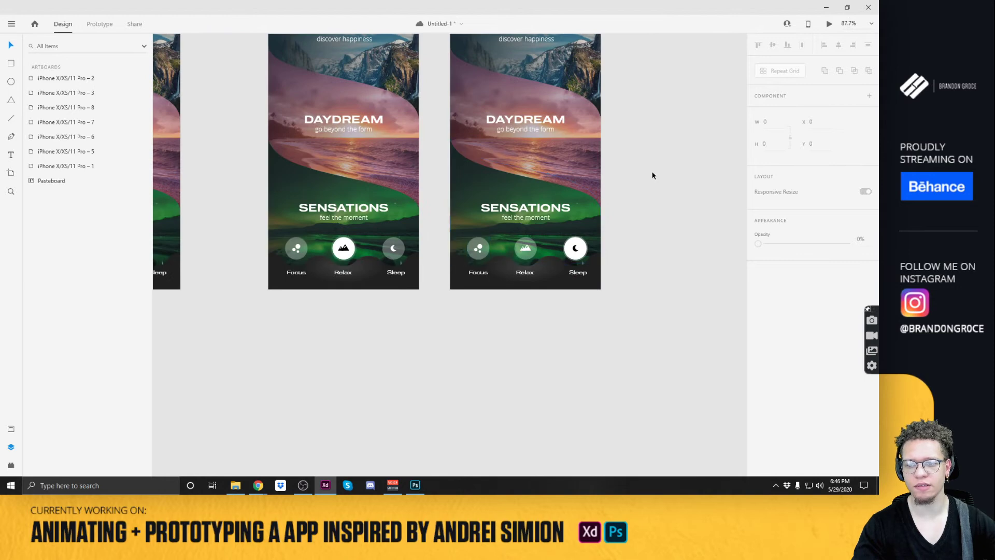
scroll(652, 176, "down", 1)
scroll(653, 160, "up", 3)
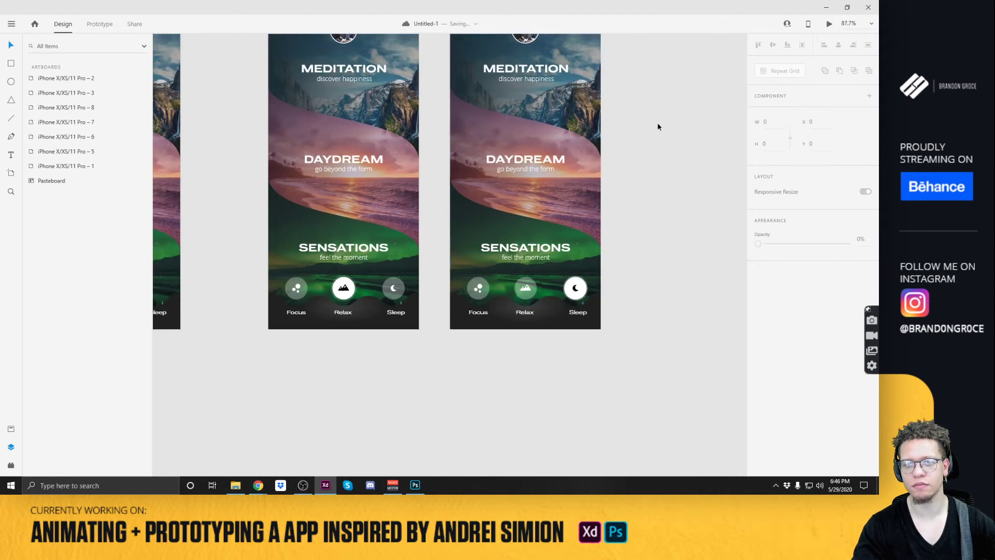
left_click_drag(659, 129, 637, 223)
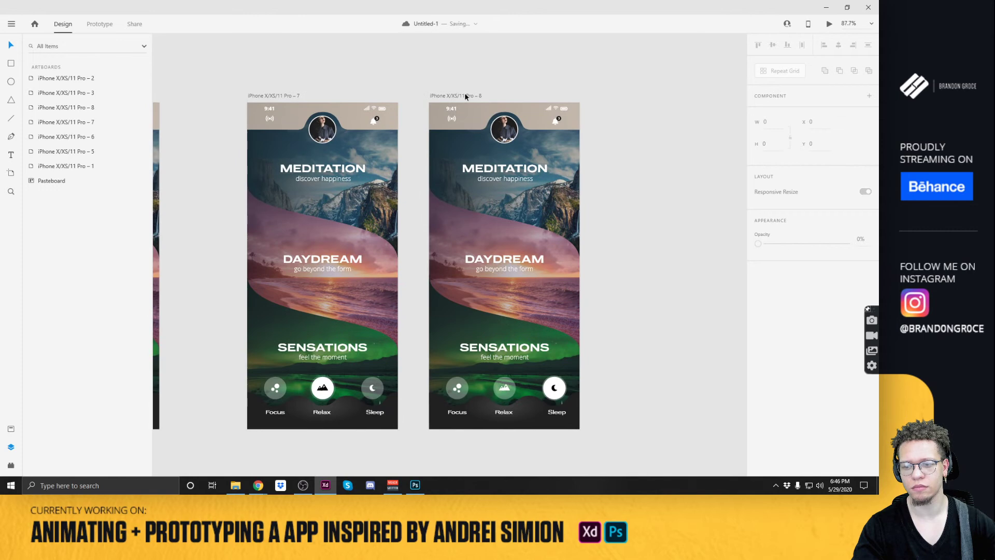
left_click_drag(469, 215, 498, 163)
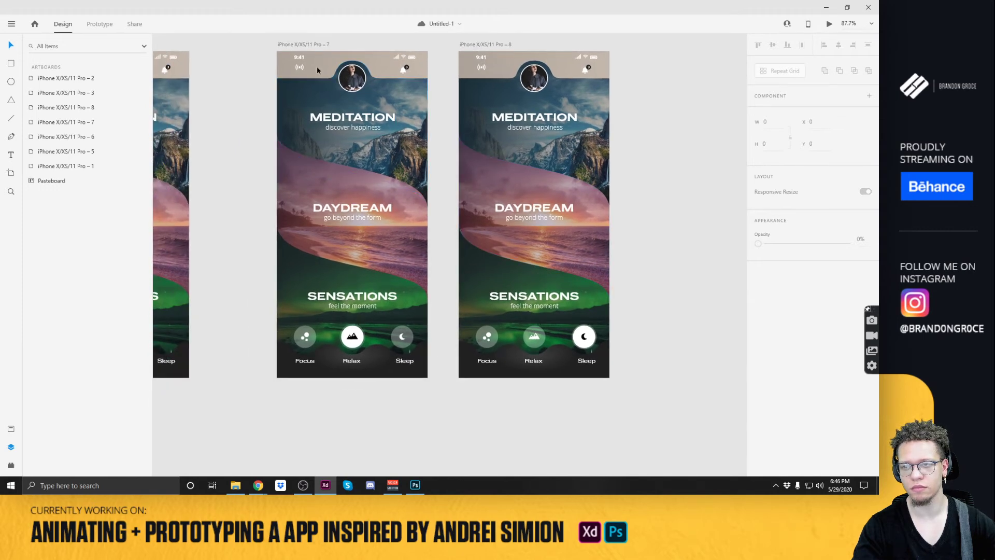
left_click_drag(306, 46, 497, 392)
scroll(502, 294, "down", 3)
left_click_drag(444, 289, 444, 274)
left_click(614, 371)
left_click_drag(613, 371, 622, 262)
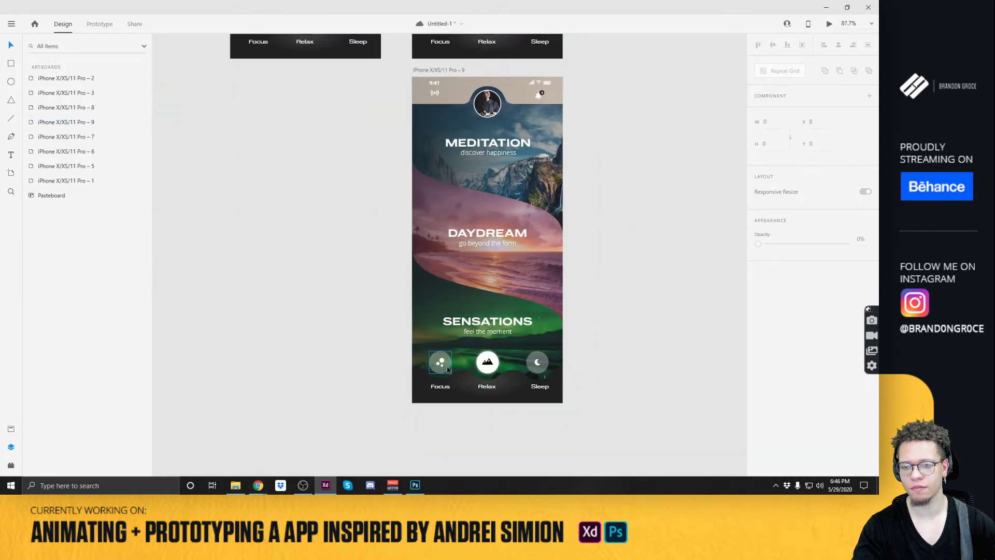
Set the Relax button on the new artboard to the Untapped state.
scroll(446, 363, "up", 3)
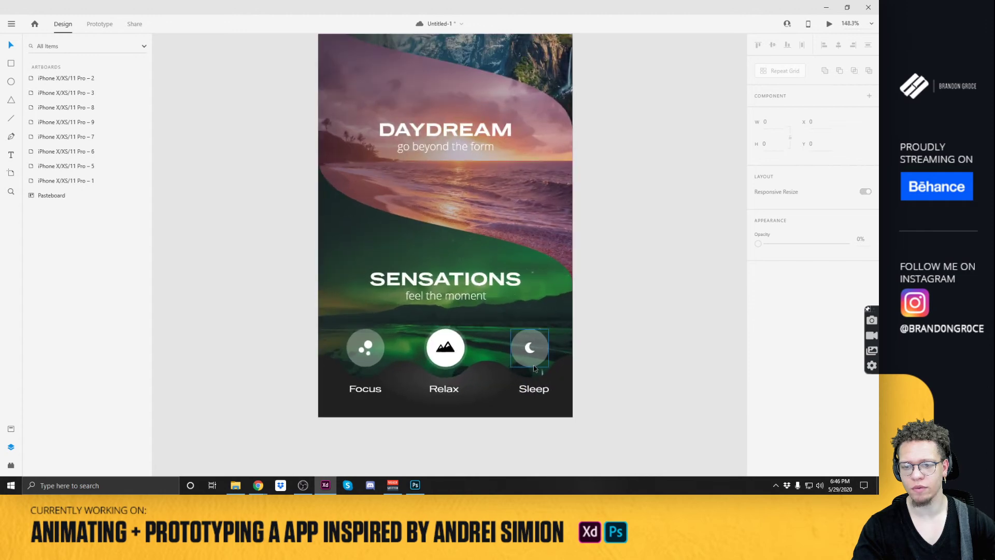
left_click(441, 358)
left_click(783, 143)
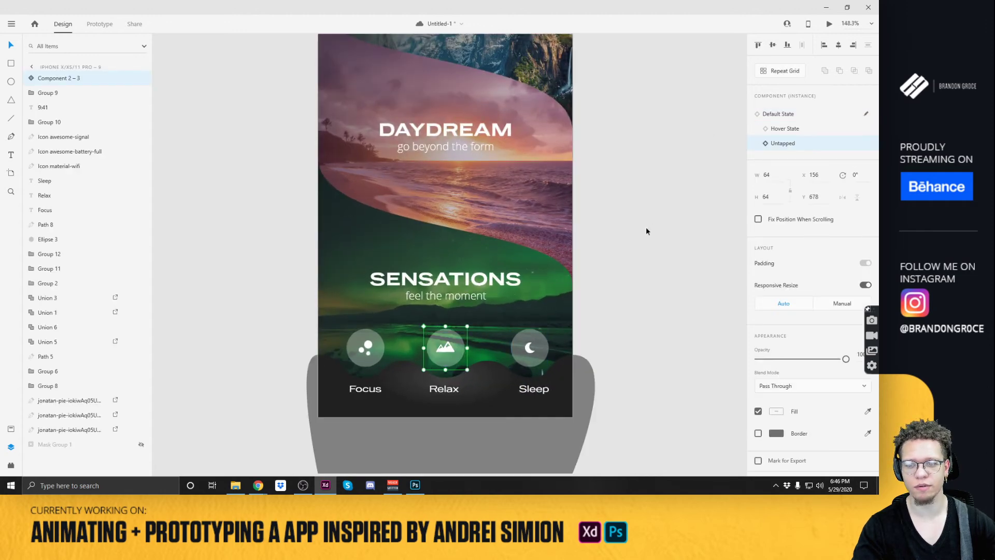
left_click(645, 226)
Duplicate the circle inside the new artboard's Focus button, keep the copy beneath the dots icon, and set its opacity to 100%.
double_click(379, 360)
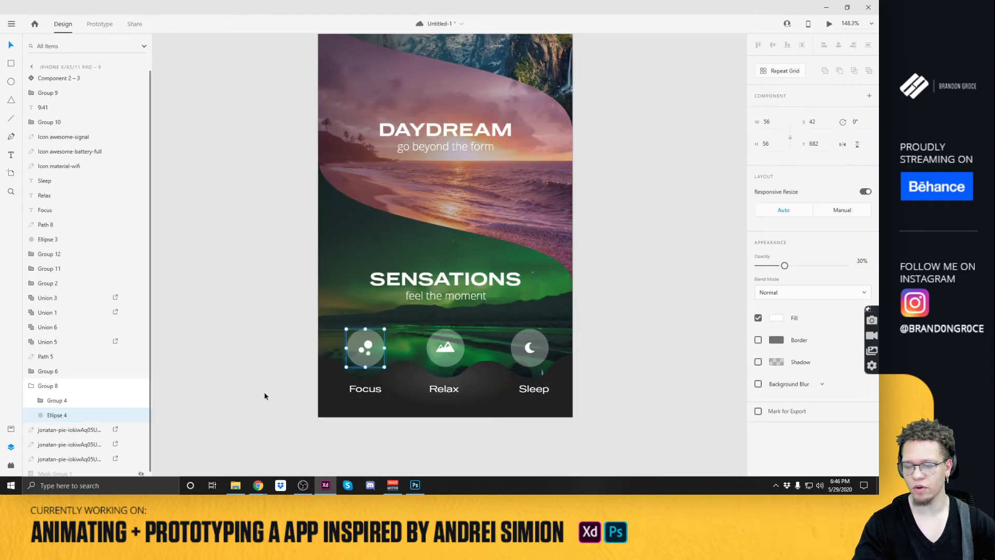
key("ctrl+d")
left_click_drag(53, 404, 54, 425)
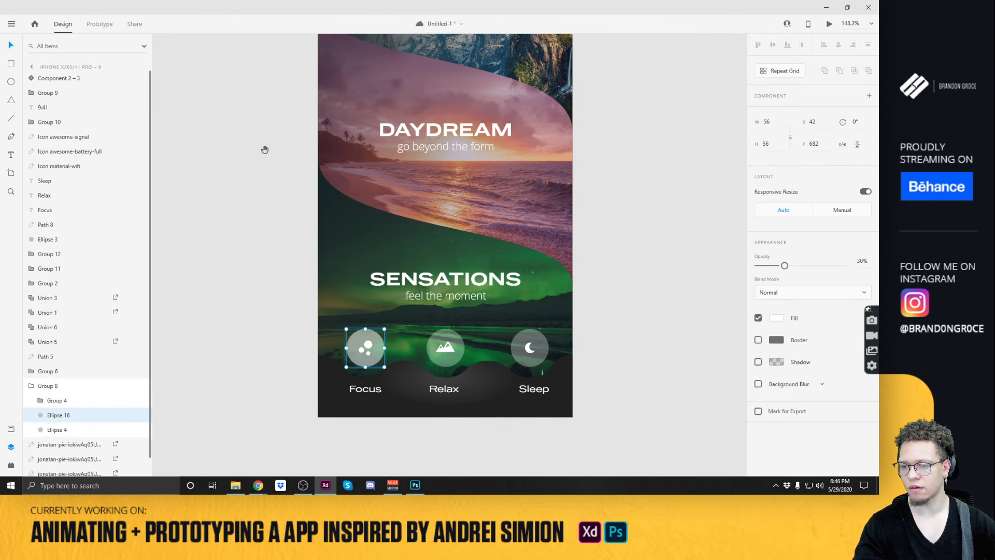
left_click_drag(265, 150, 275, 165)
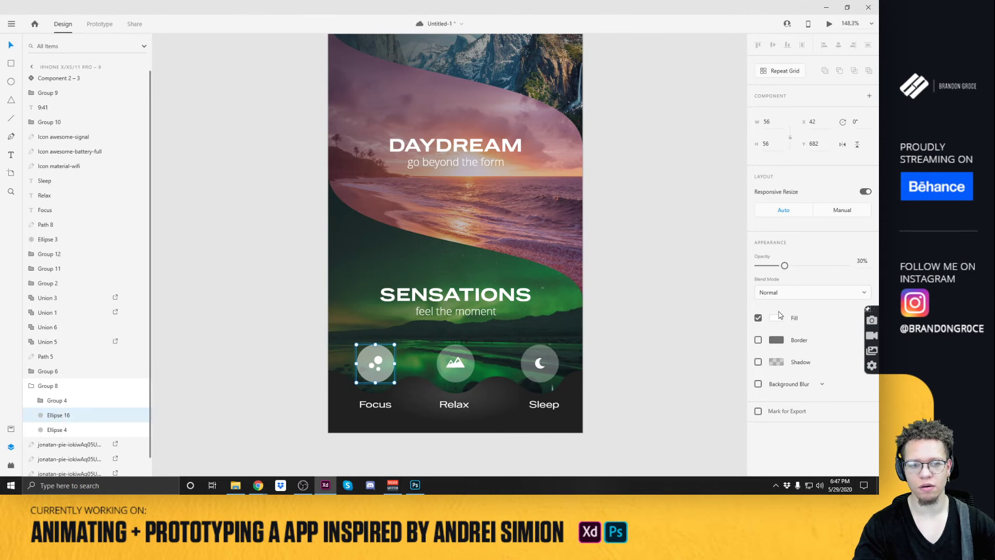
left_click(776, 318)
left_click(783, 274)
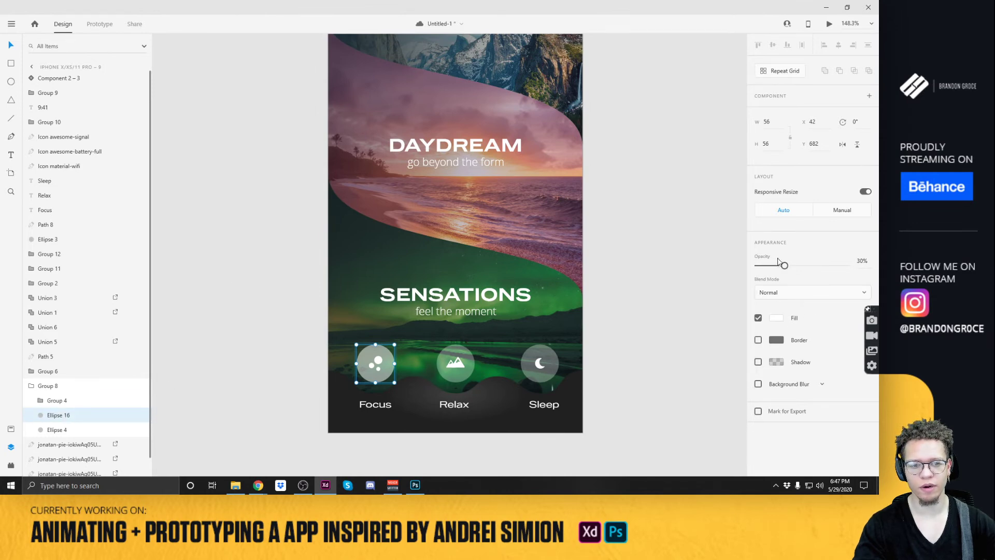
left_click_drag(785, 266, 850, 265)
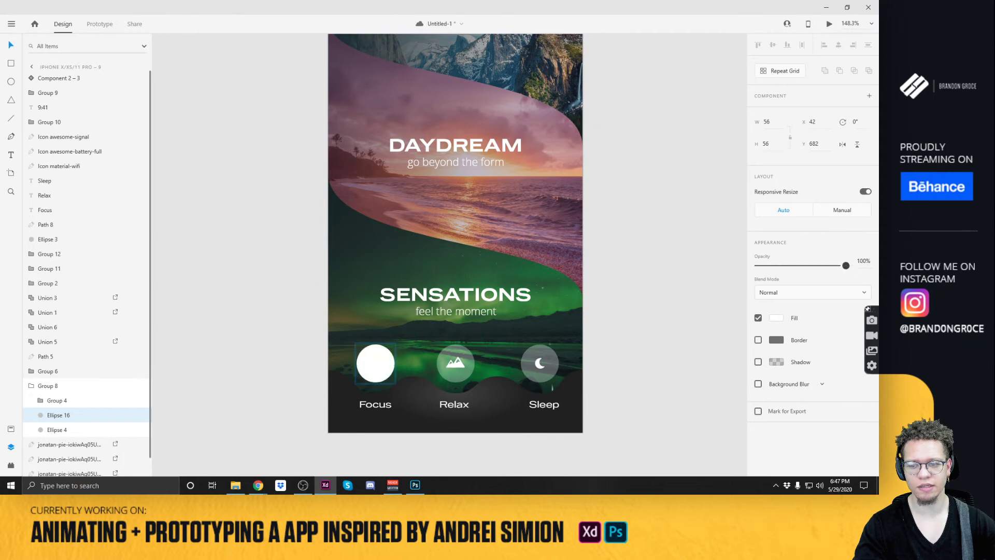
Duplicate the Focus button's dots icon and fill the copy's three dots with black #000000.
left_click(378, 364)
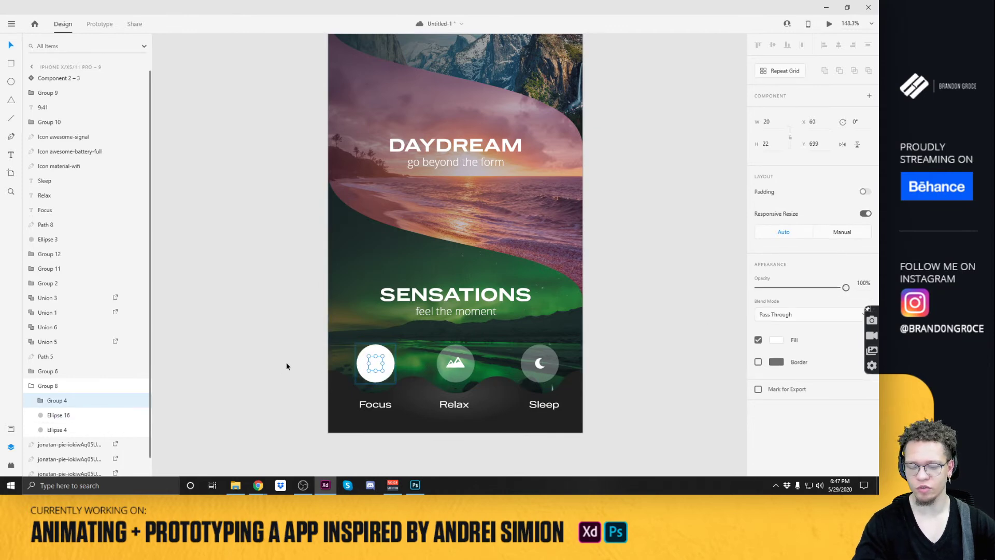
key("ctrl+g")
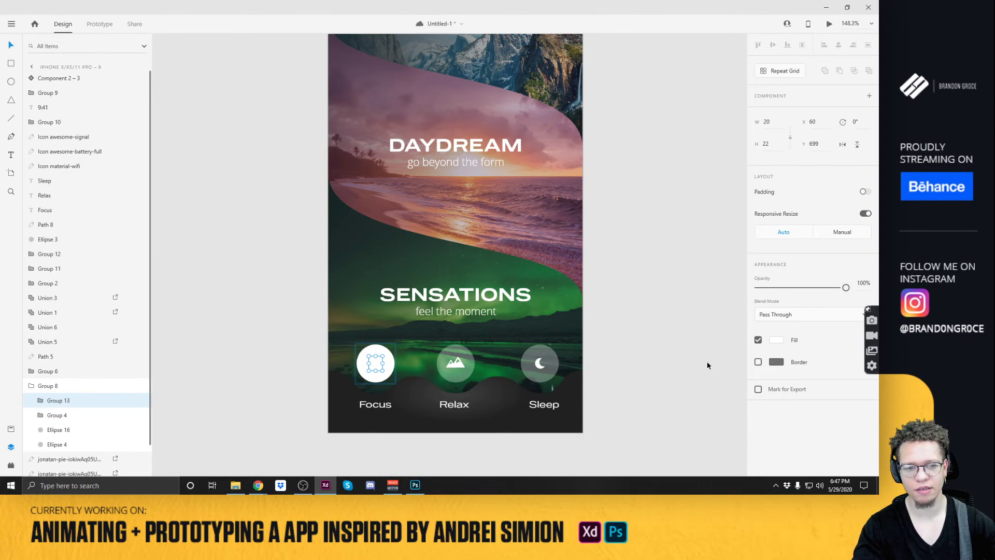
left_click(40, 401)
left_click(65, 415)
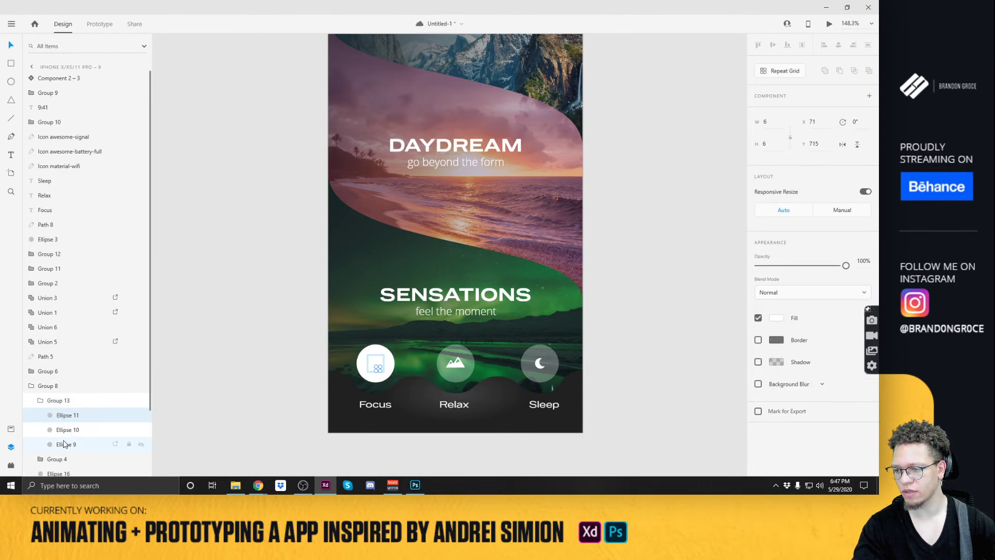
left_click(65, 444, "shift")
left_click(779, 319)
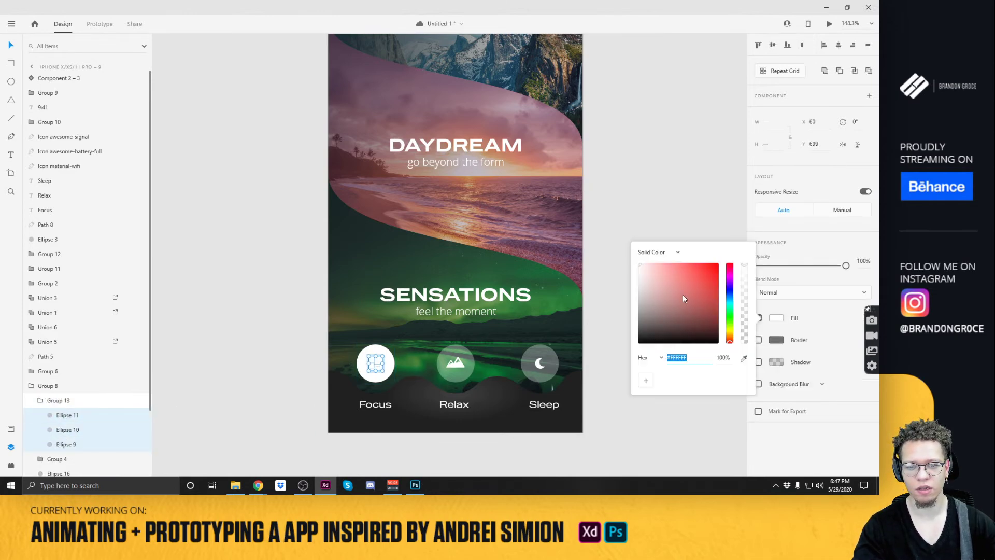
type("000000")
key("Return")
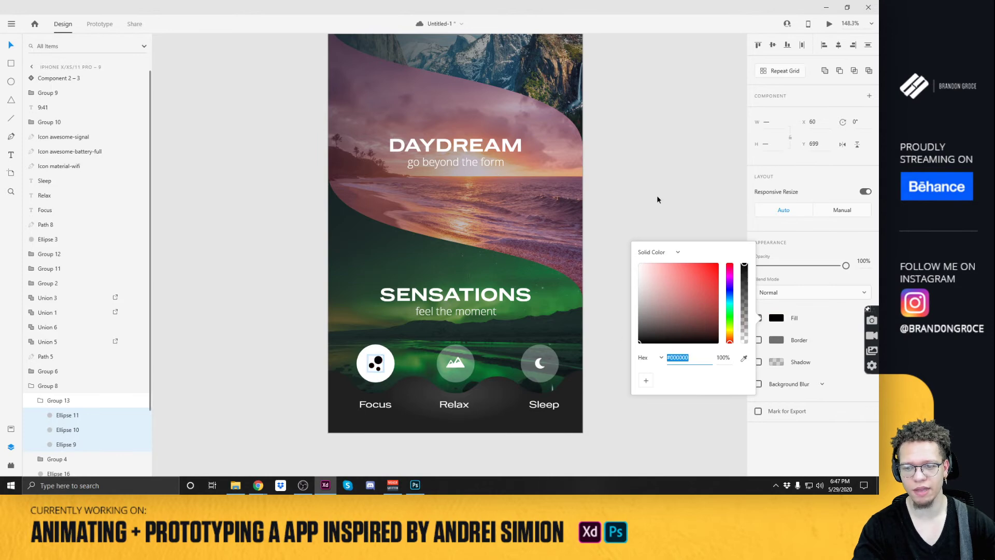
left_click(650, 216)
Place a copy of the white Focus circle at the back of its group, enlarged to 66 px and lowered in opacity as an outer ring.
double_click(388, 354)
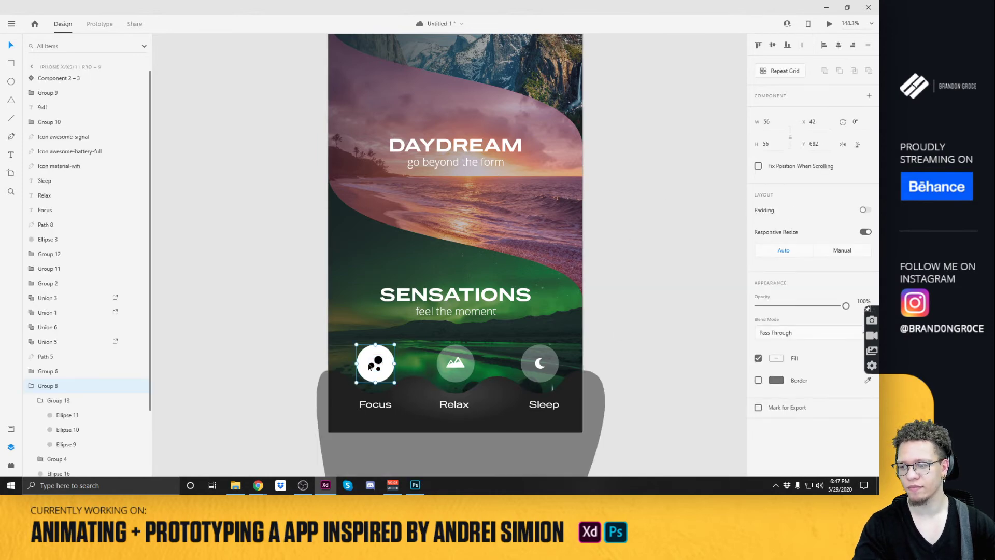
left_click(71, 416)
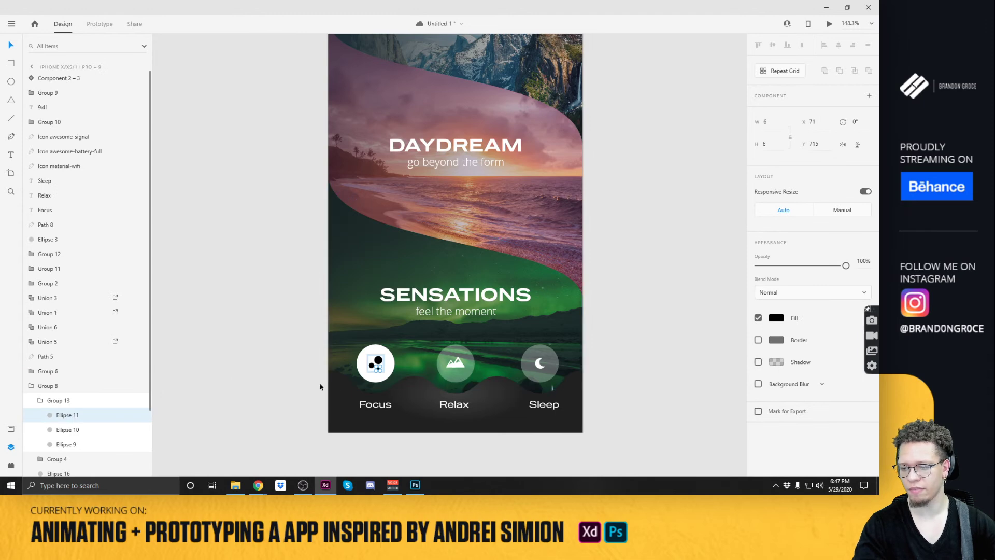
left_click(382, 358)
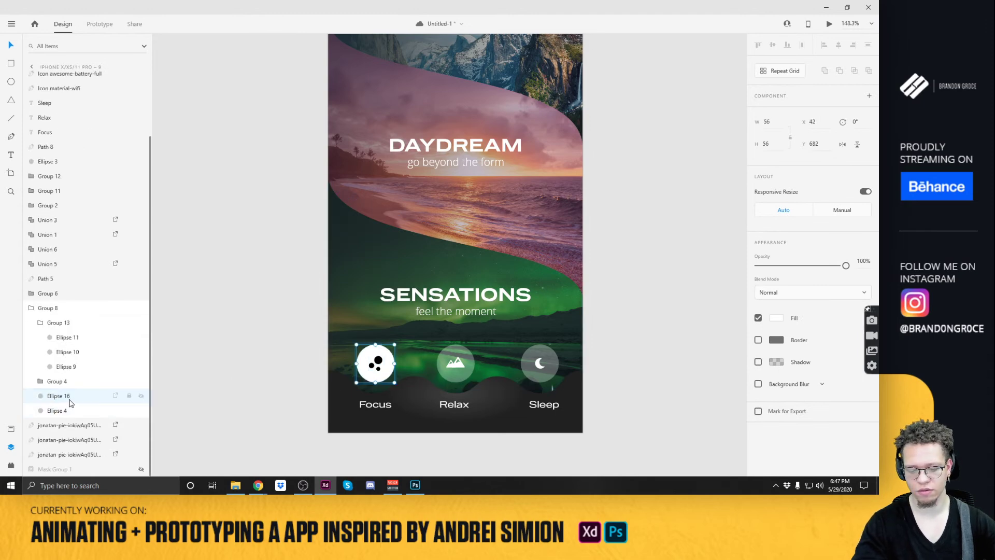
key("ctrl+d")
left_click_drag(69, 324, 66, 426)
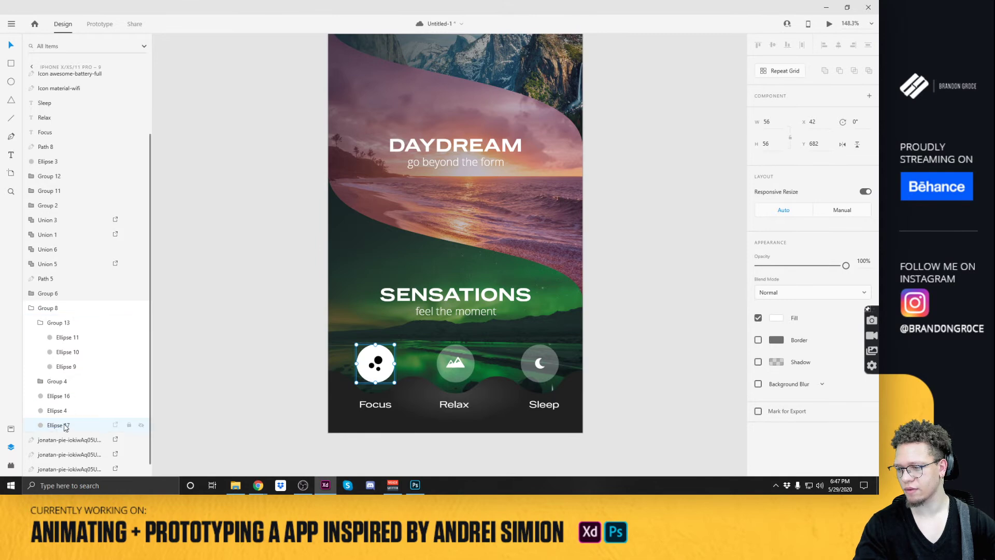
left_click_drag(395, 344, 401, 340)
left_click_drag(845, 265, 785, 267)
left_click(658, 309)
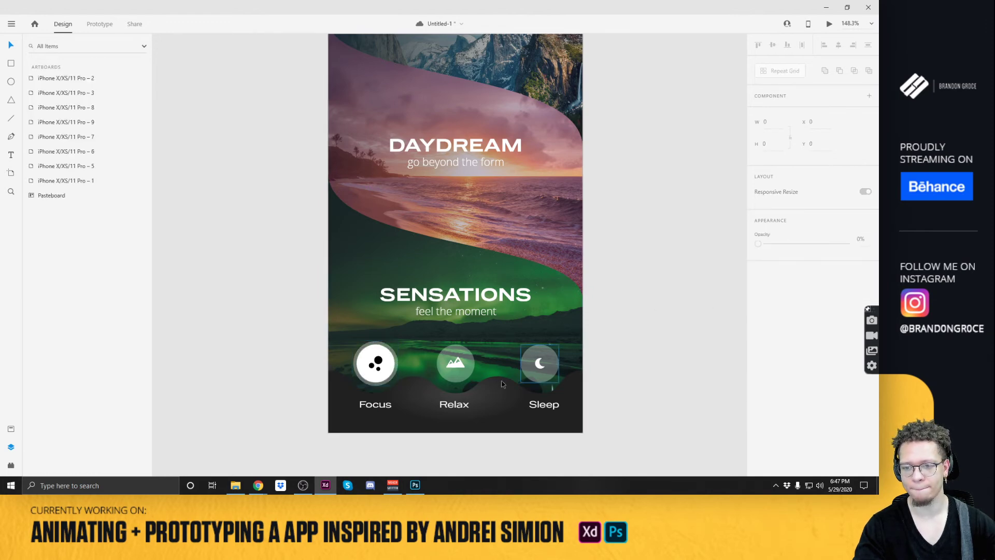
Shrink the translucent outer ring around the Focus button slightly.
scroll(377, 379, "up", 3)
left_click(391, 320)
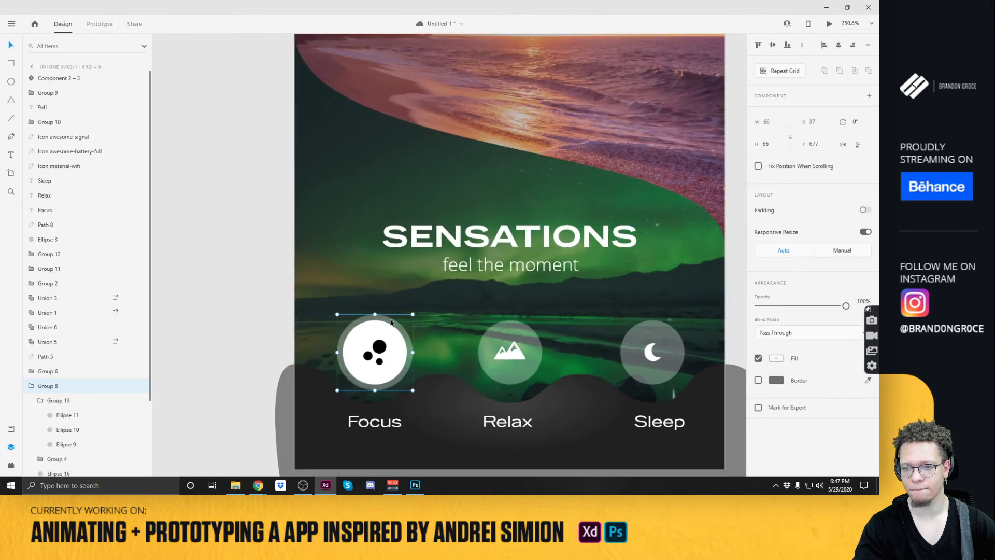
left_click(78, 445)
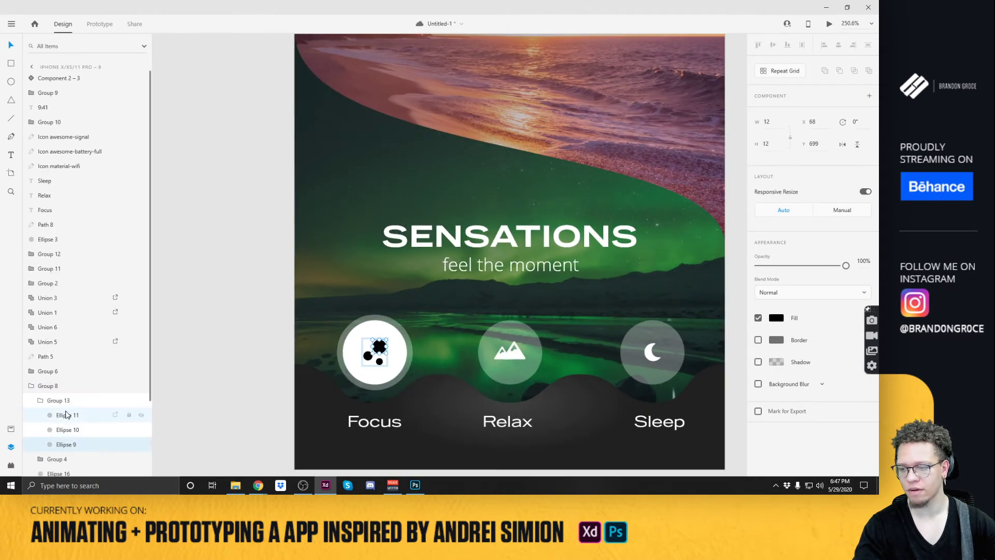
left_click(40, 401)
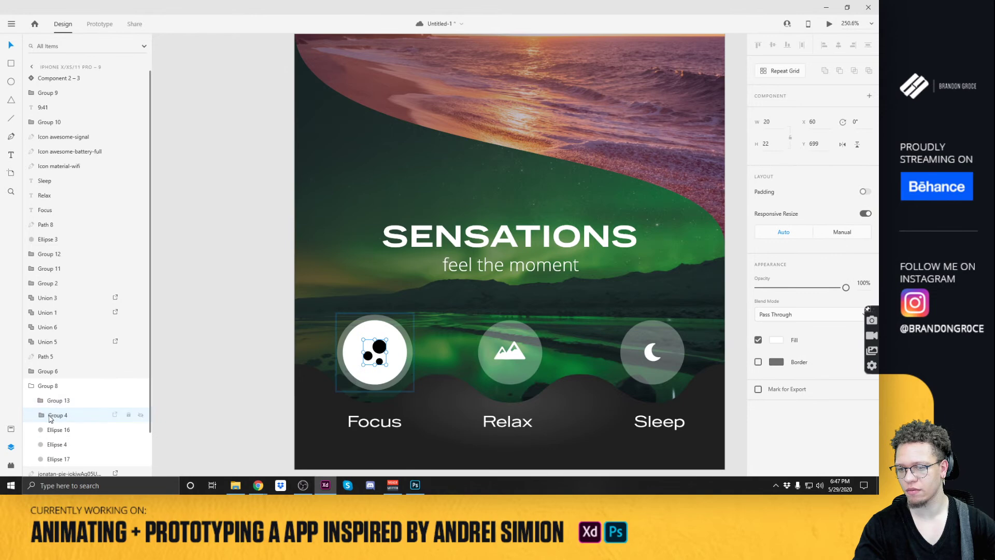
left_click(352, 324)
left_click_drag(413, 314, 411, 316)
scroll(428, 283, "down", 10)
left_click(316, 266)
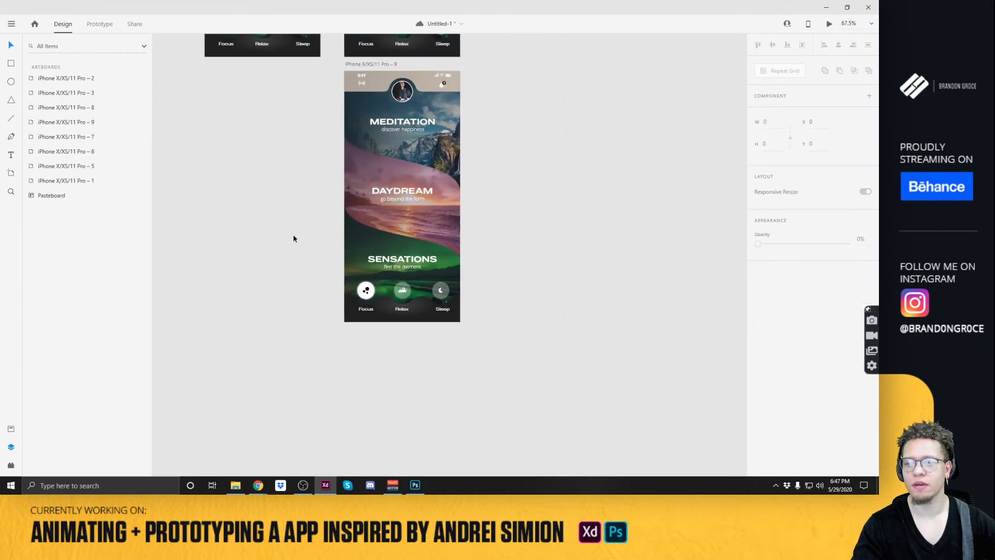
left_click_drag(280, 200, 362, 328)
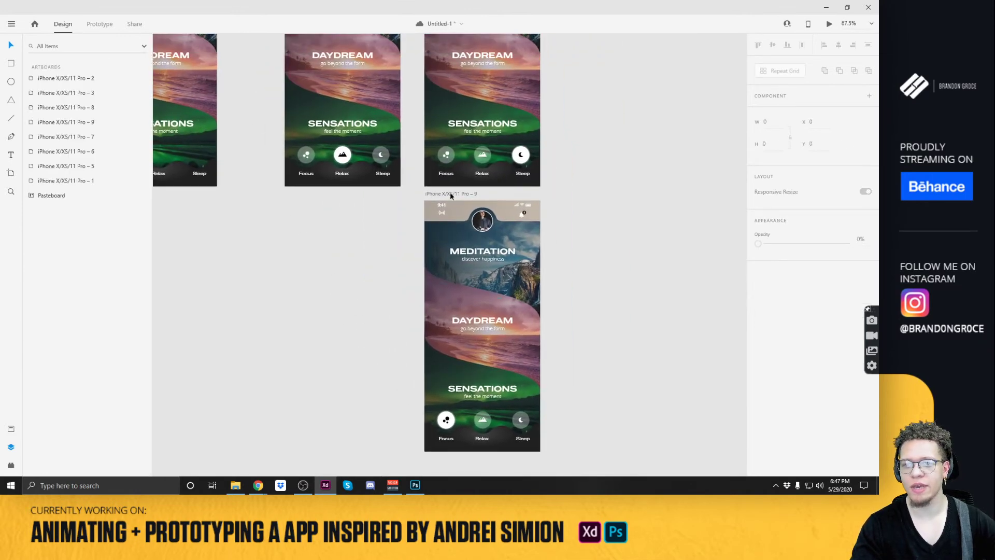
Move the iPhone X/XS/11 Pro – 8 and 9 artboards together, up and farther from the Pro – 7 artboard, and save the document.
scroll(456, 196, "down", 4)
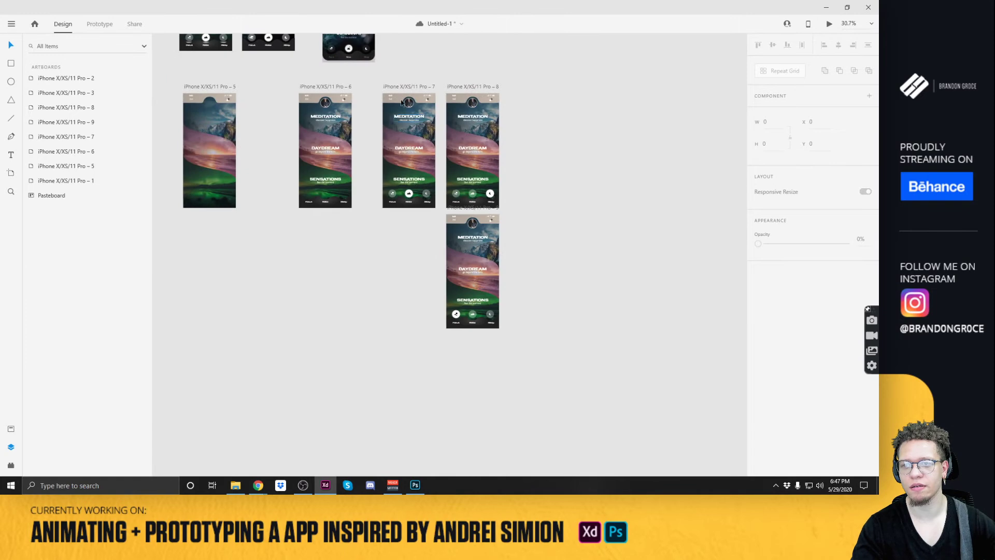
scroll(405, 201, "up", 5)
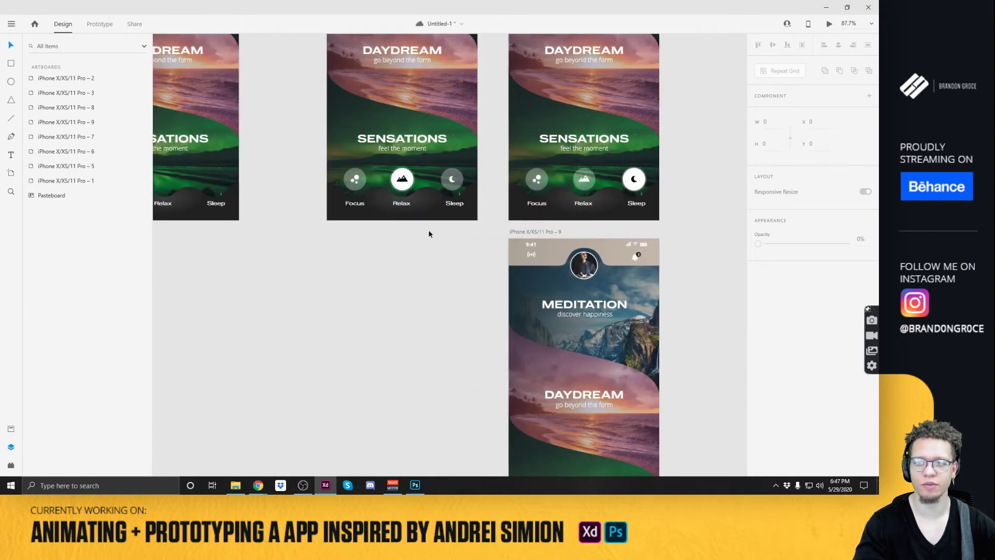
scroll(433, 233, "down", 2)
scroll(434, 235, "down", 1)
left_click(497, 204)
left_click(477, 229, "shift")
left_click_drag(482, 228, 524, 146)
left_click(474, 239)
left_click_drag(480, 178, 404, 363)
scroll(384, 258, "up", 3)
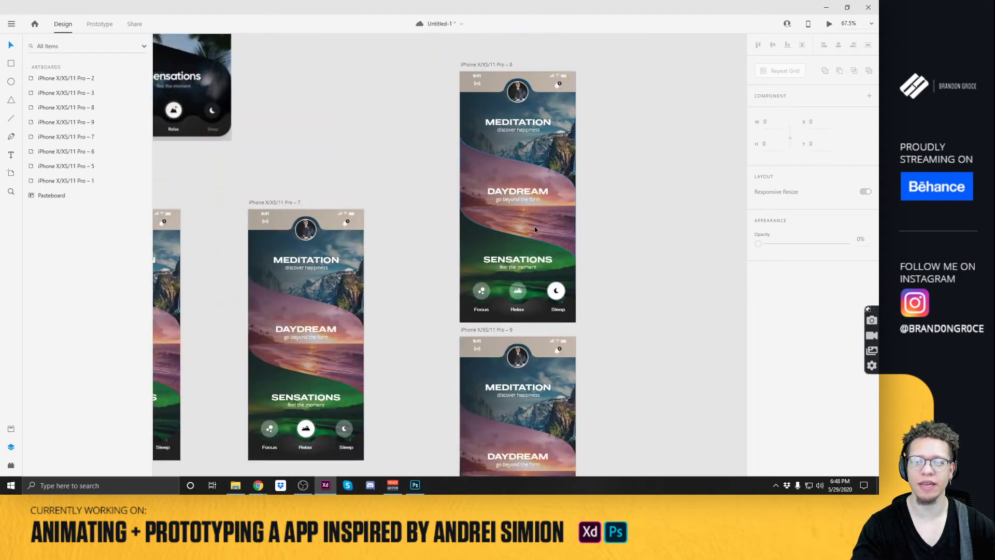
scroll(536, 227, "down", 2)
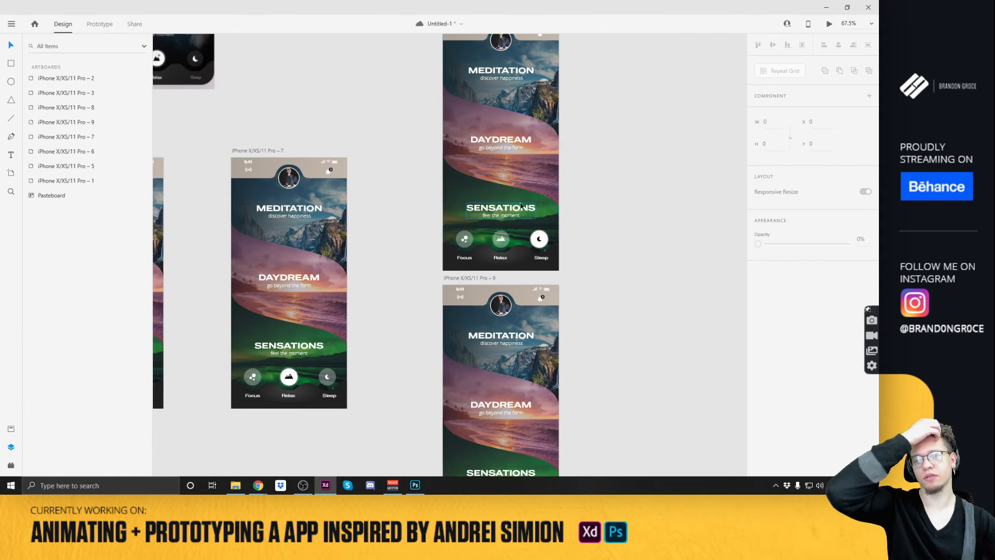
key("ctrl+s")
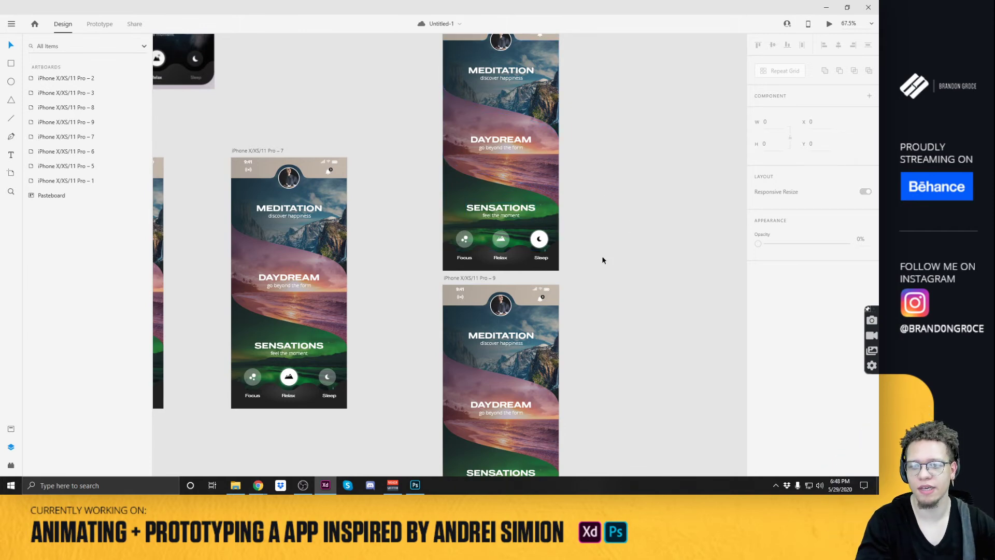
Compare the Focus, Relax and Sleep button rows across the iPhone X/XS/11 Pro – 6, 7, 8 and 9 artboards.
scroll(482, 285, "up", 2)
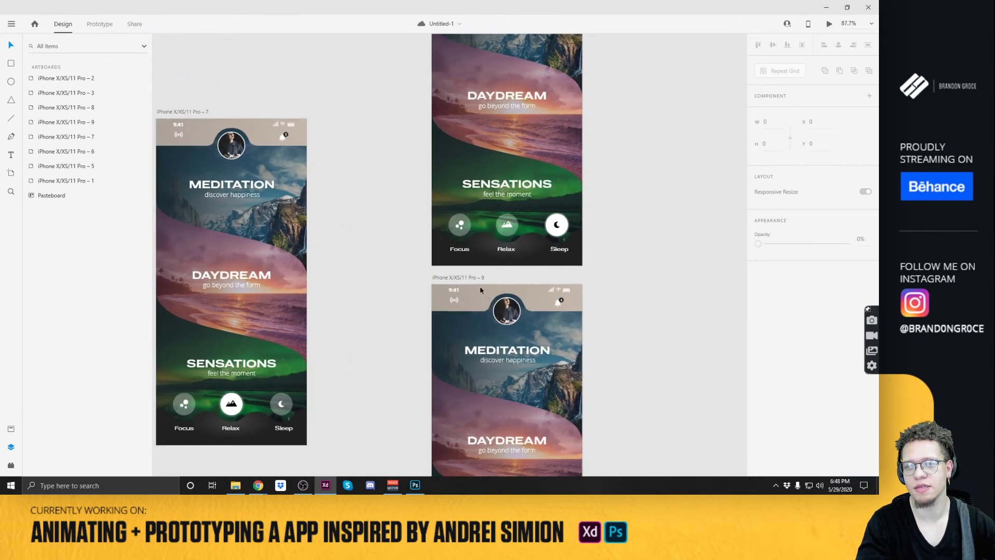
scroll(481, 290, "down", 3)
scroll(481, 290, "up", 3)
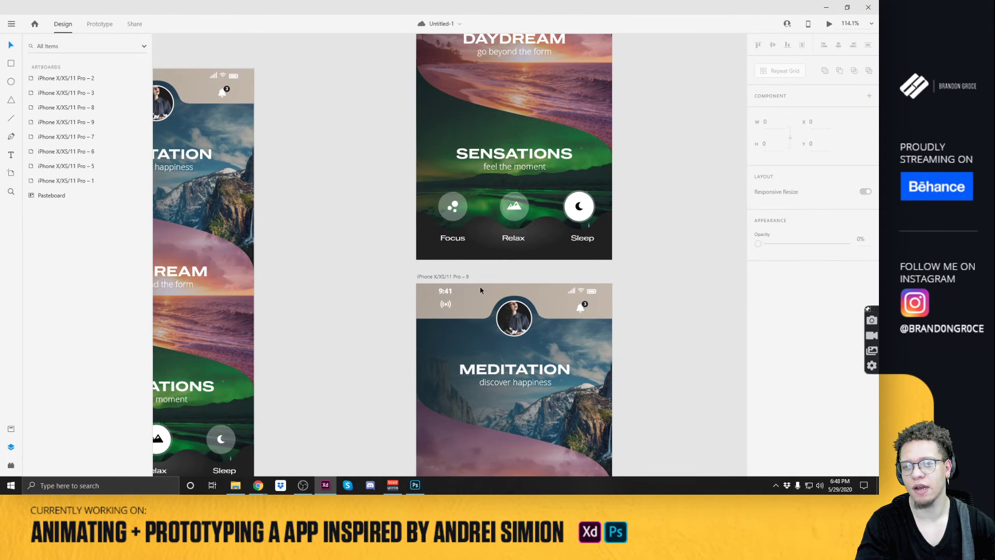
scroll(481, 291, "down", 2)
left_click(566, 253)
left_click(620, 229)
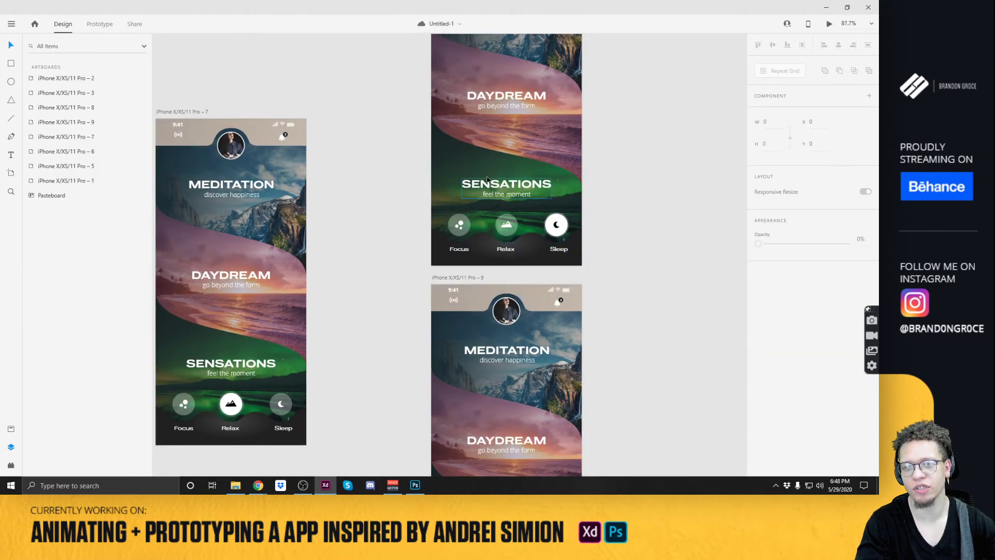
scroll(466, 233, "up", 2)
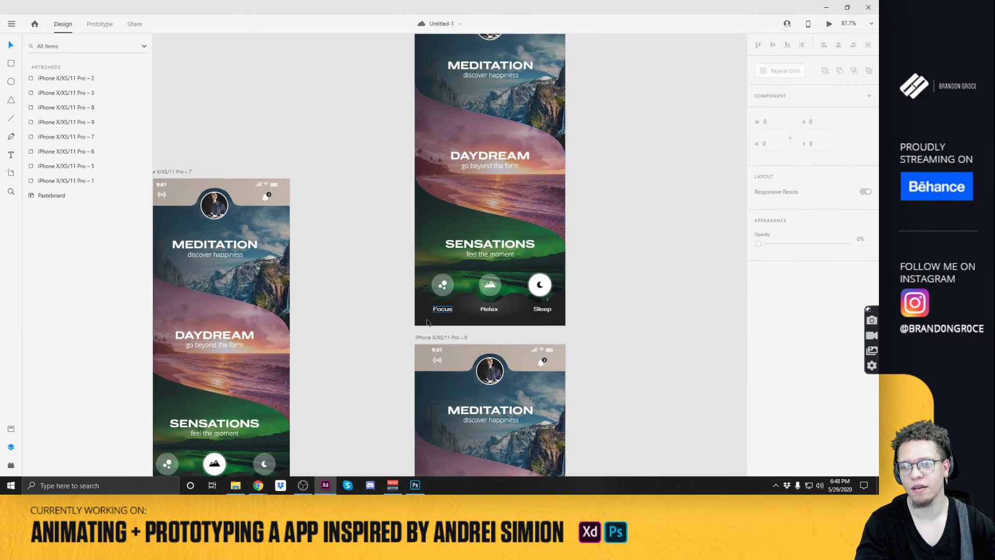
scroll(441, 314, "down", 3)
scroll(433, 211, "left", 6)
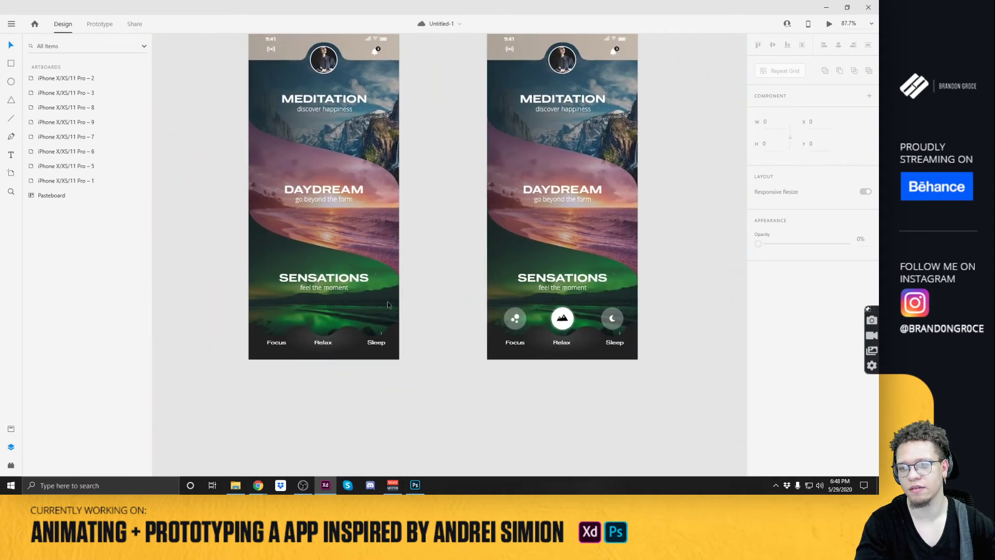
Try changing the Focus label on the iPhone X/XS/11 Pro – 6 artboard to "meditate", and undo the text change.
double_click(278, 344)
double_click(279, 345)
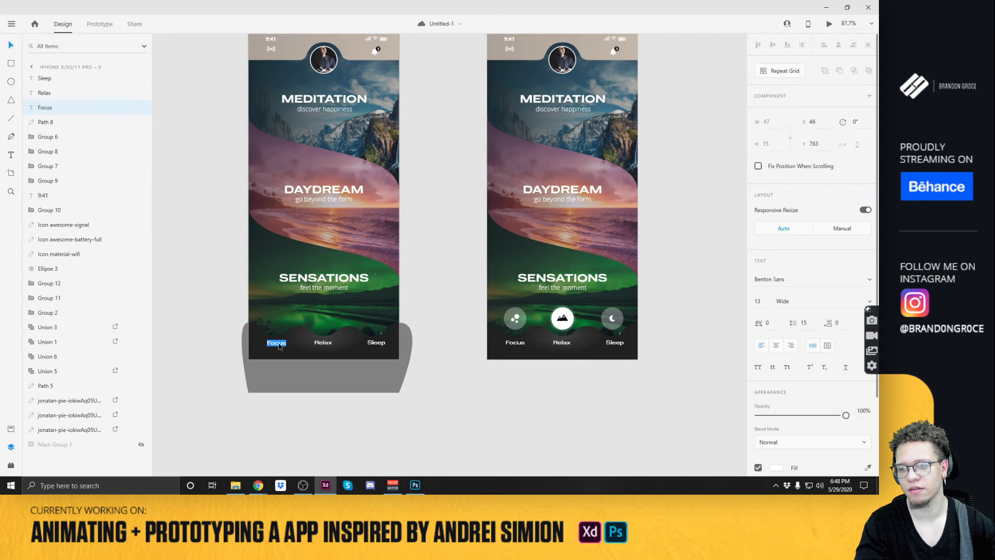
type("meditat")
key("ctrl+a")
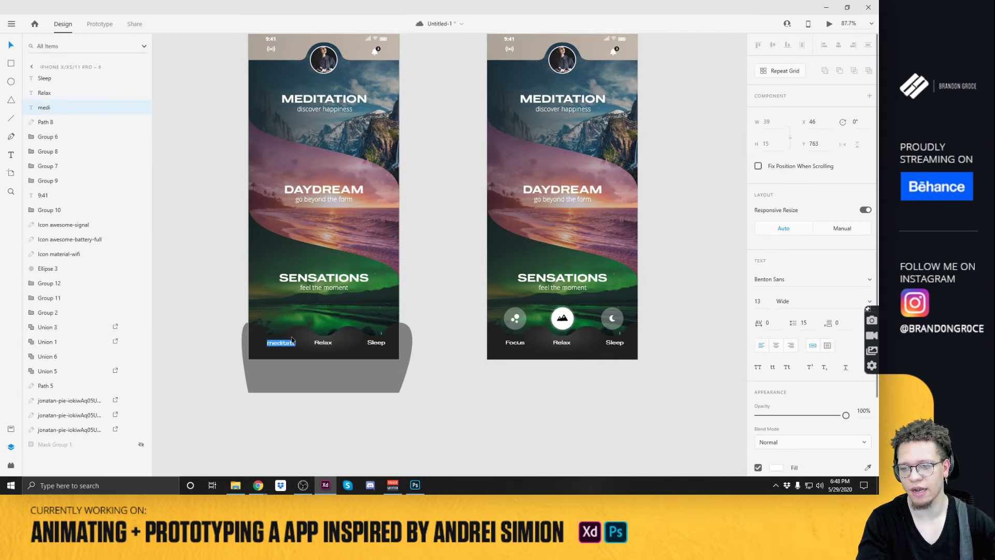
key("ctrl+z")
left_click(456, 219)
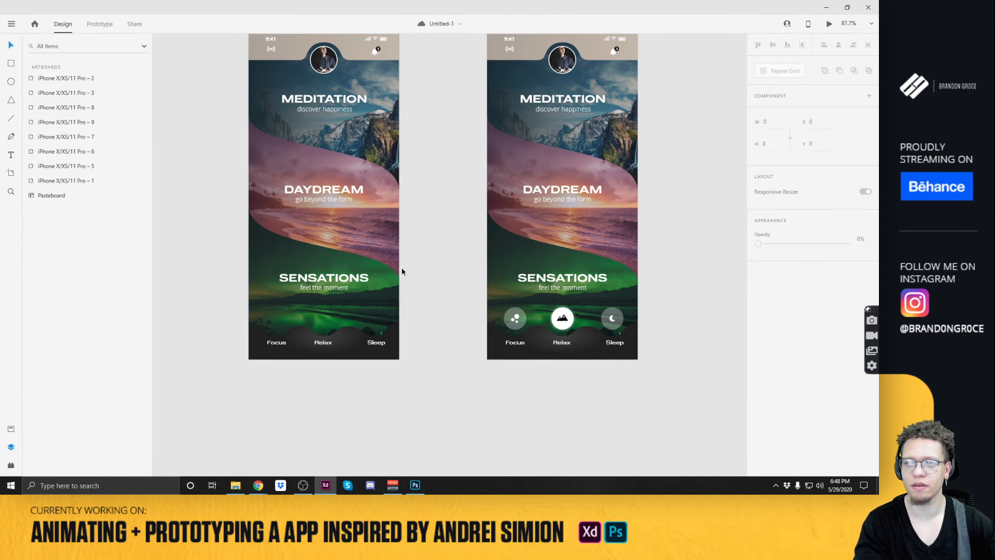
Inspect the iPhone X/XS/11 Pro – 6 and 7 artboards, the Relax component on 7 and the Focus button group on 9.
scroll(399, 271, "down", 4)
scroll(410, 230, "up", 2)
scroll(409, 230, "right", 3)
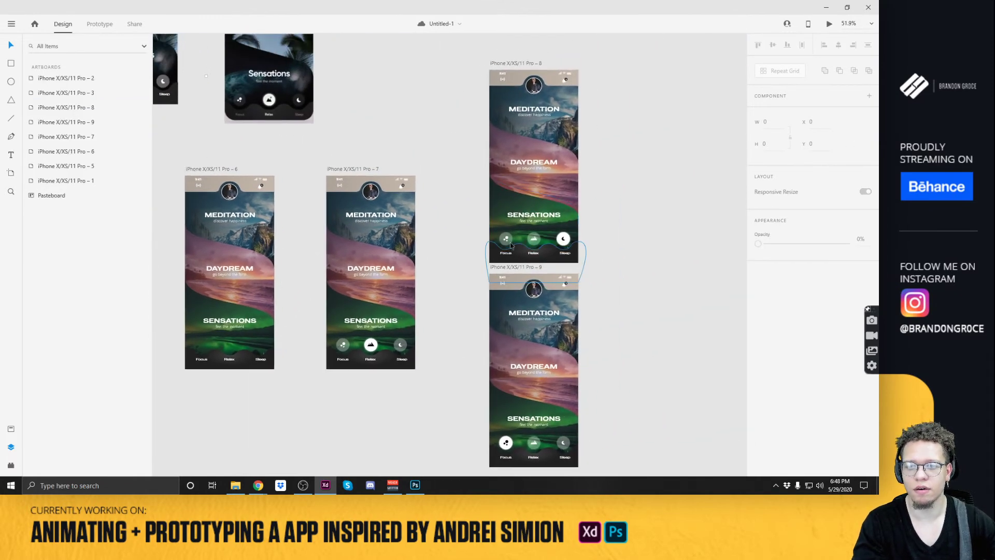
left_click(352, 170)
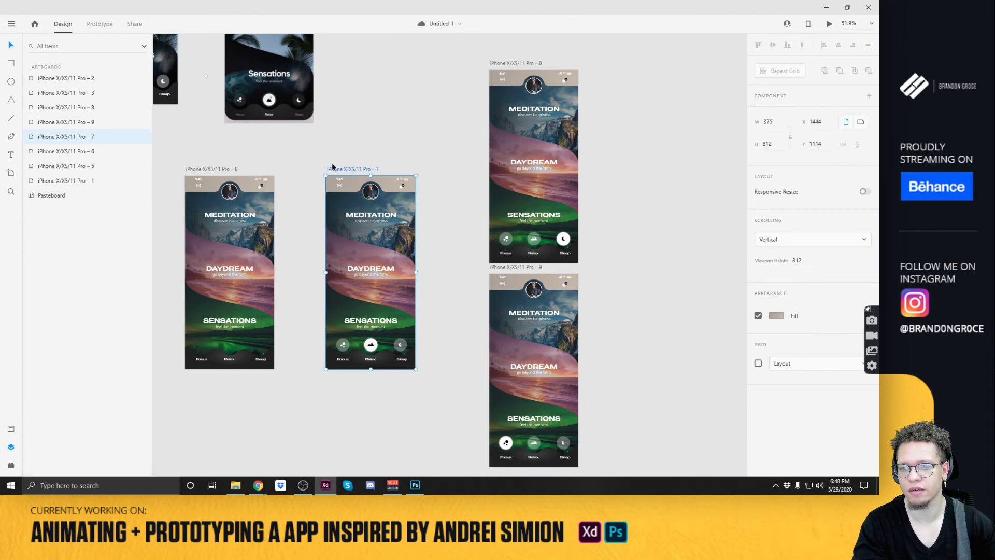
left_click(210, 171)
scroll(221, 140, "left", 5)
scroll(549, 182, "down", 5)
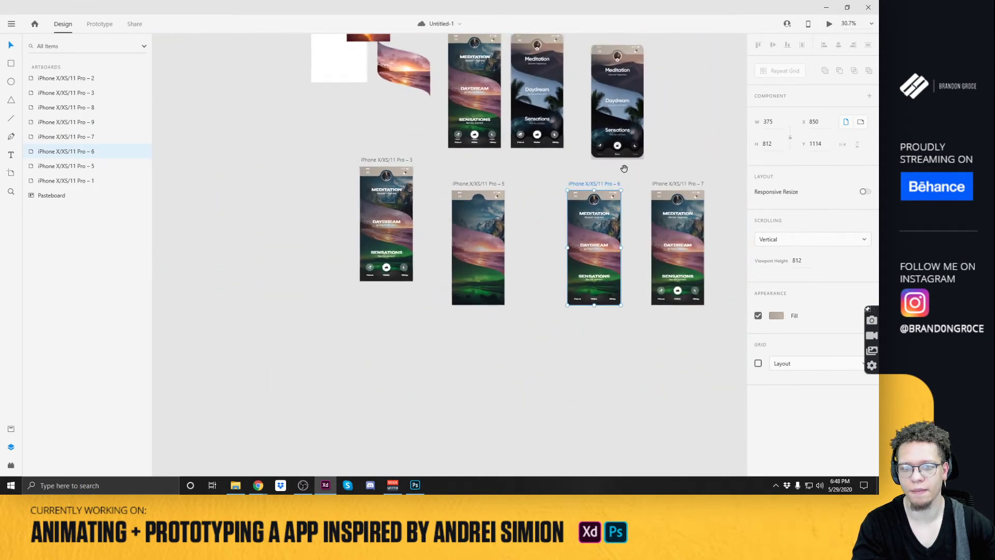
scroll(624, 168, "right", 3)
scroll(558, 267, "up", 3)
left_click(468, 310)
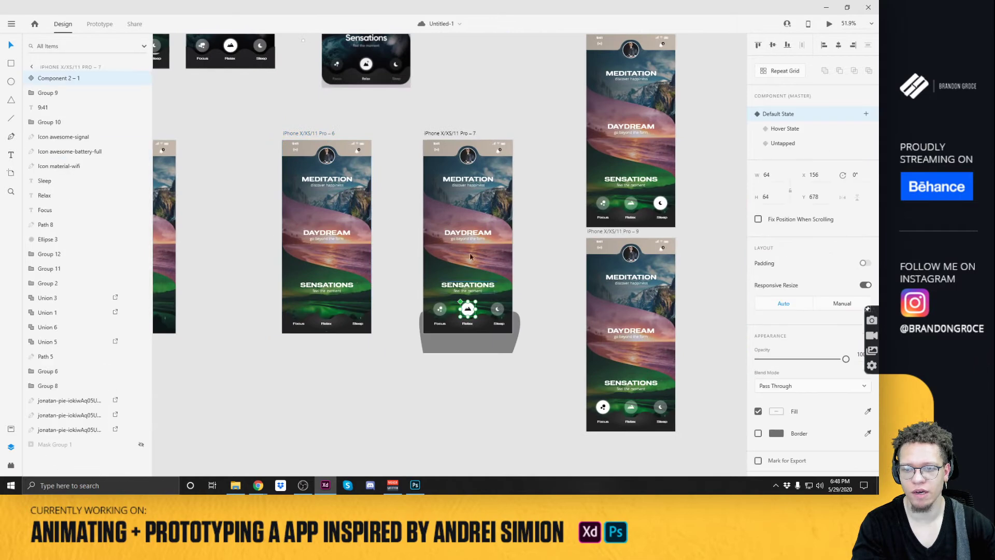
left_click(608, 410)
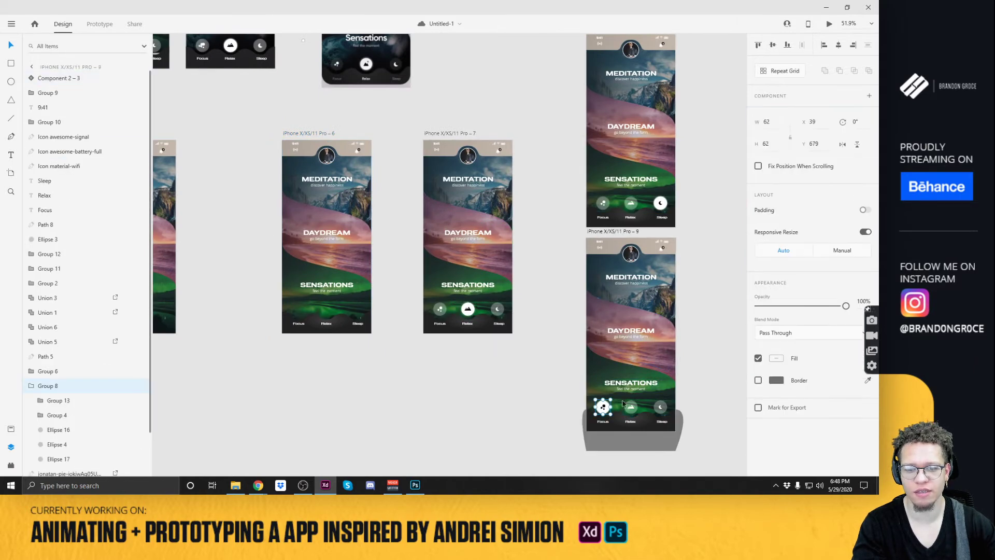
scroll(609, 412, "right", 2)
scroll(693, 367, "up", 2)
scroll(559, 280, "right", 3)
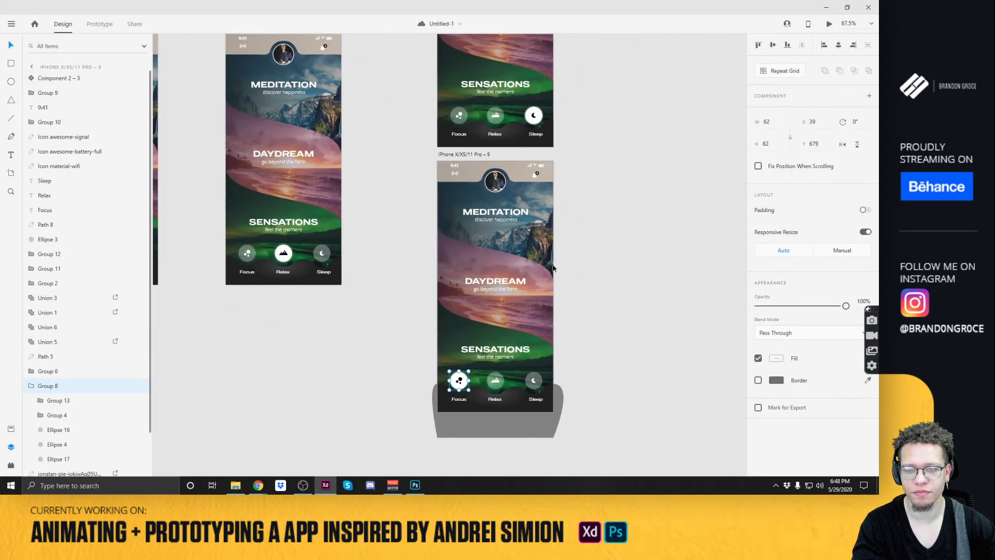
left_click(539, 245)
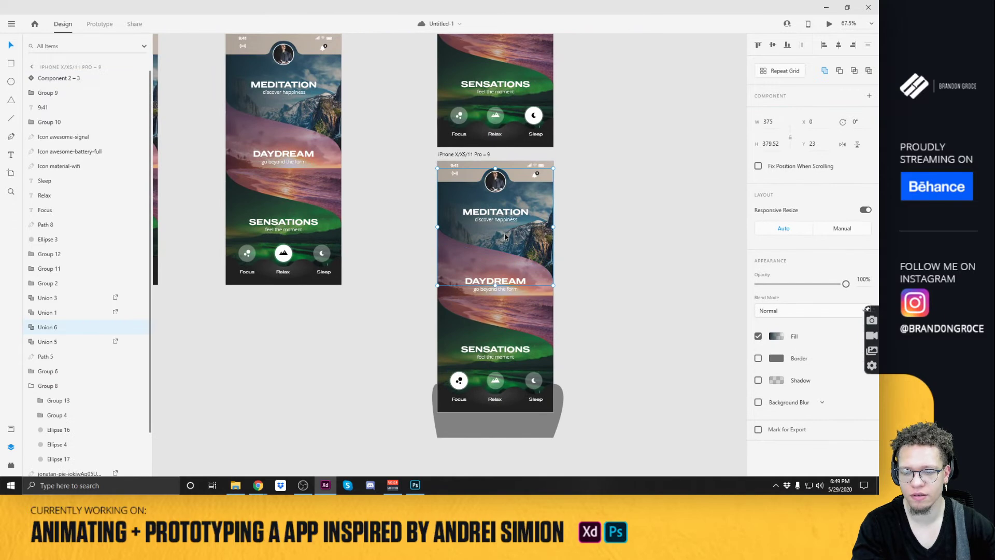
left_click(498, 264)
left_click(482, 351, "shift")
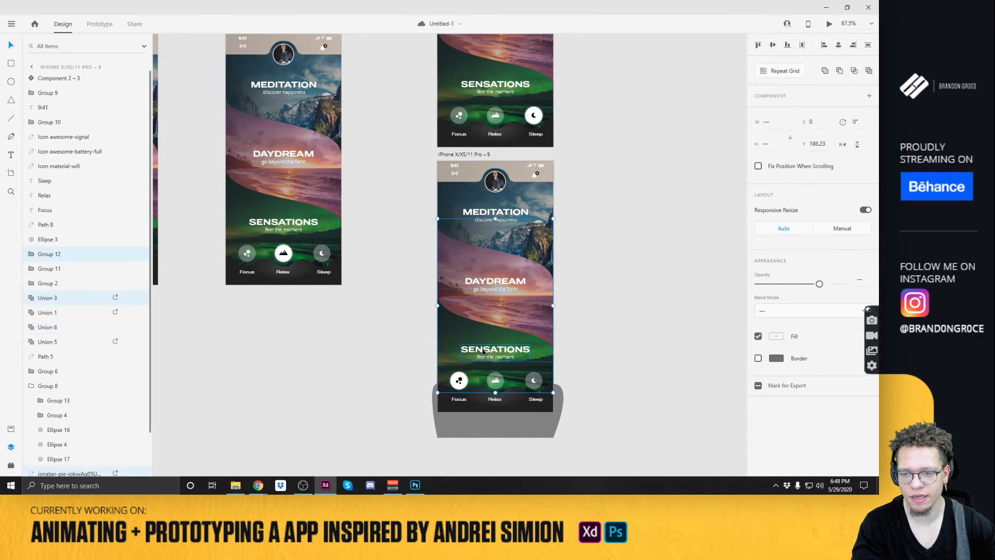
left_click(493, 288, "shift")
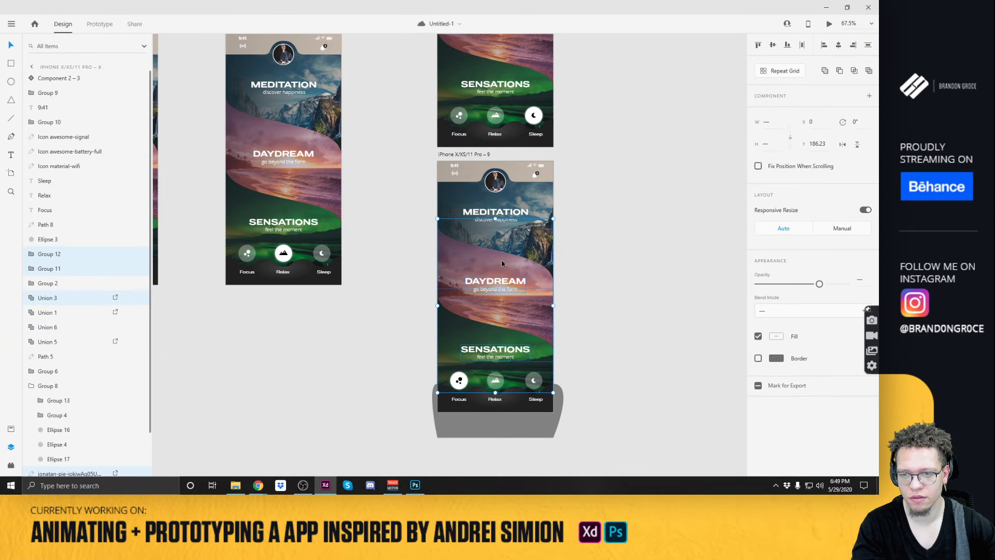
left_click_drag(406, 271, 514, 358)
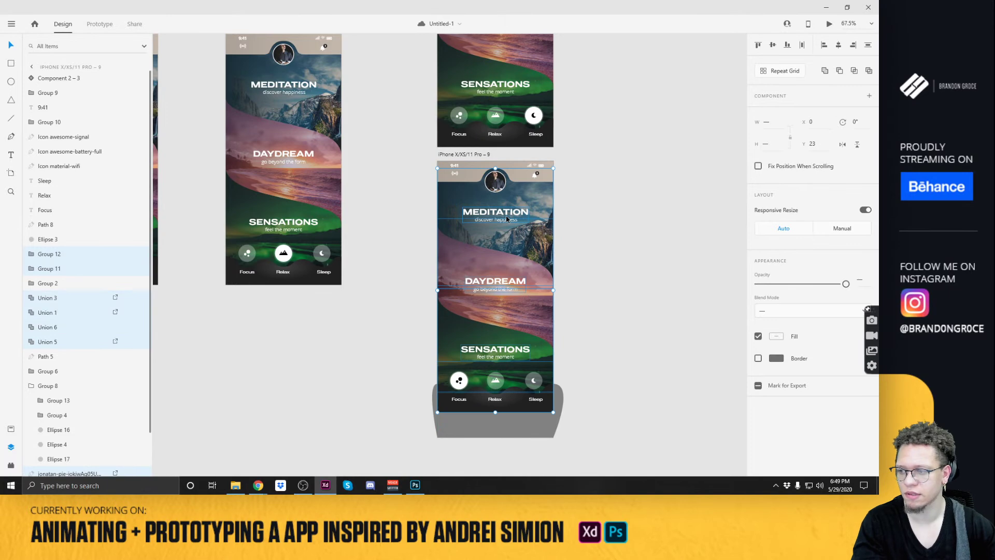
left_click(543, 208, "shift")
mouse_move(512, 274)
left_mouse_down()
mouse_move(499, 315)
mouse_move(497, 270)
left_mouse_up()
left_click(611, 201)
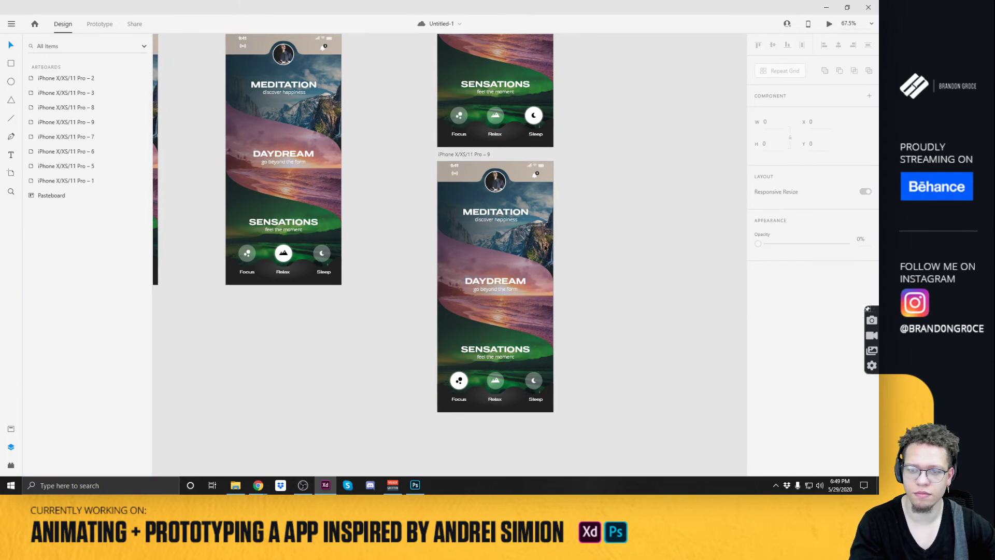
Select the Meditation section's image, gradient overlay, title and profile circle on the Pro – 9 artboard and bring them forward in the stacking order.
left_click(542, 228)
left_click_drag(410, 199, 511, 202)
left_click(500, 181, "shift")
key("ctrl+]")
key("ctrl+]")
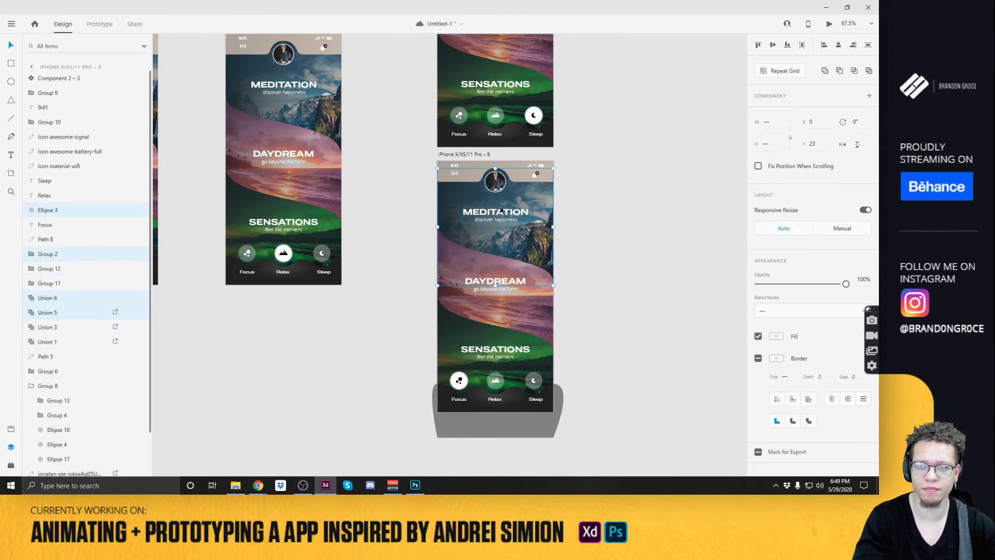
left_click(622, 185)
Try stretching the Meditation gradient overlay's path on the Pro – 9 artboard to a height of about 567 px, and undo the stretch.
left_click_drag(594, 137, 598, 223)
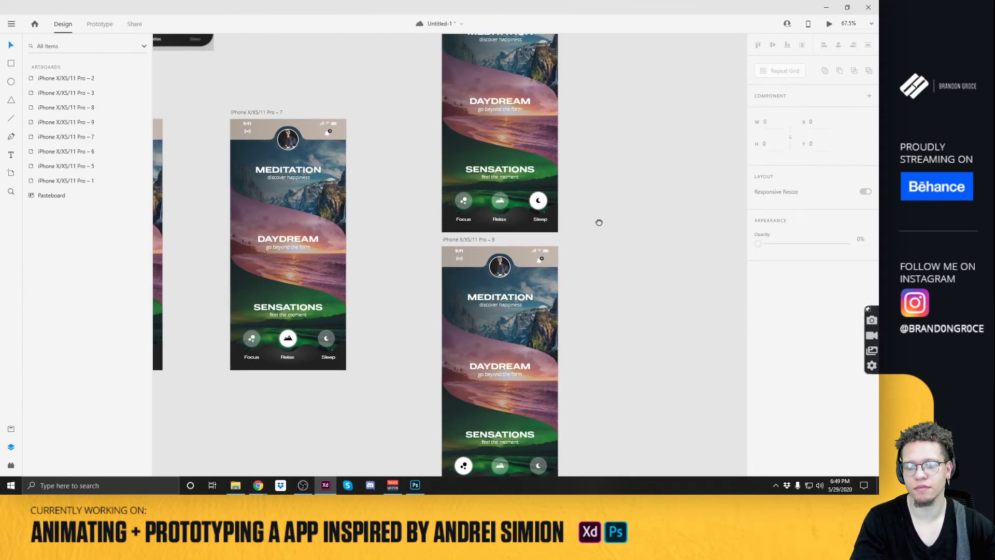
scroll(528, 176, "up", 3)
scroll(482, 156, "left", 5)
scroll(482, 155, "down", 2)
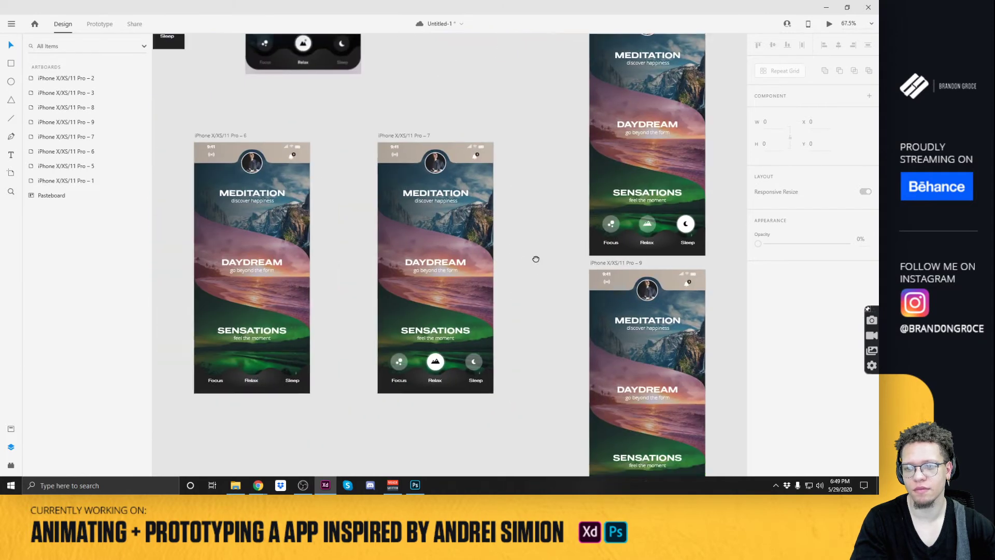
left_click_drag(568, 271, 423, 141)
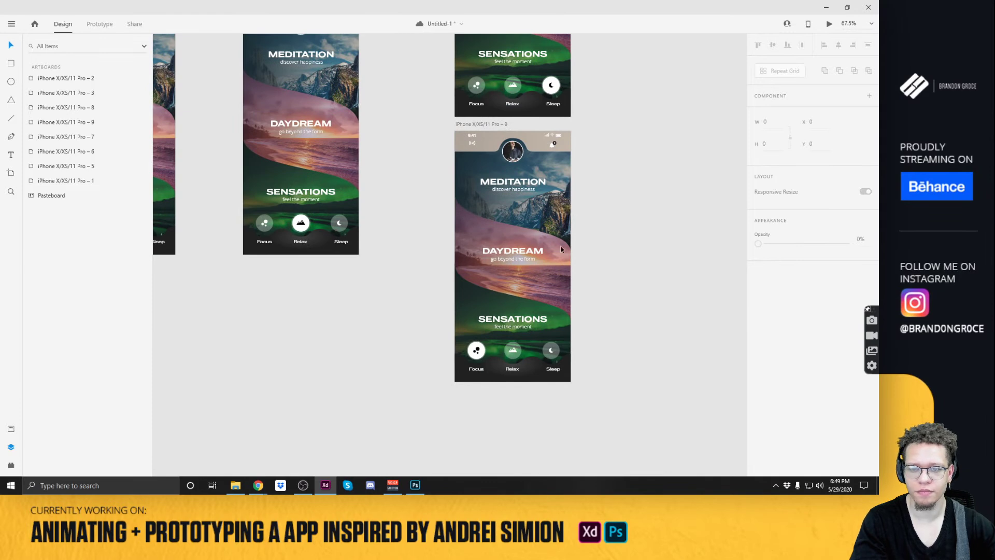
left_click(504, 217)
left_click(615, 209)
double_click(537, 214)
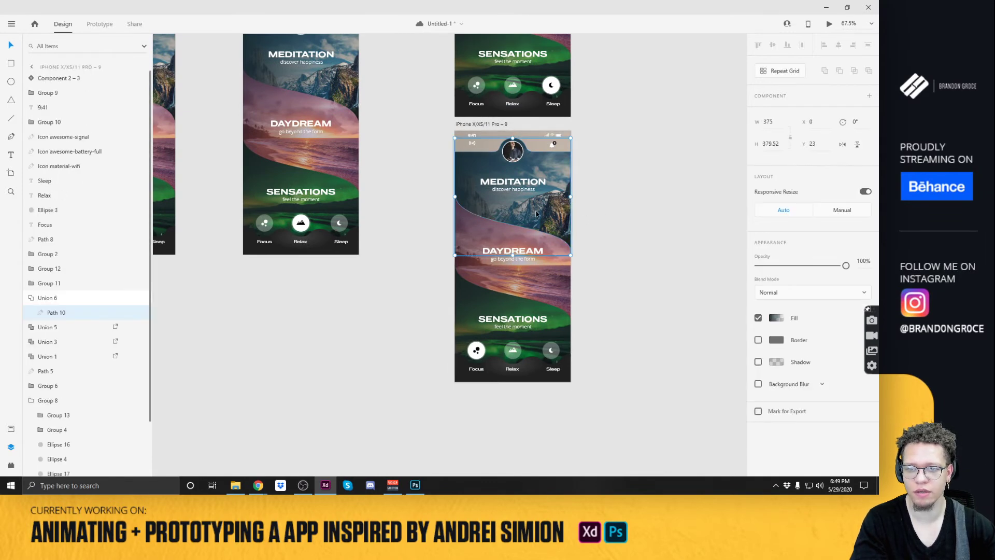
left_click_drag(513, 254, 521, 286)
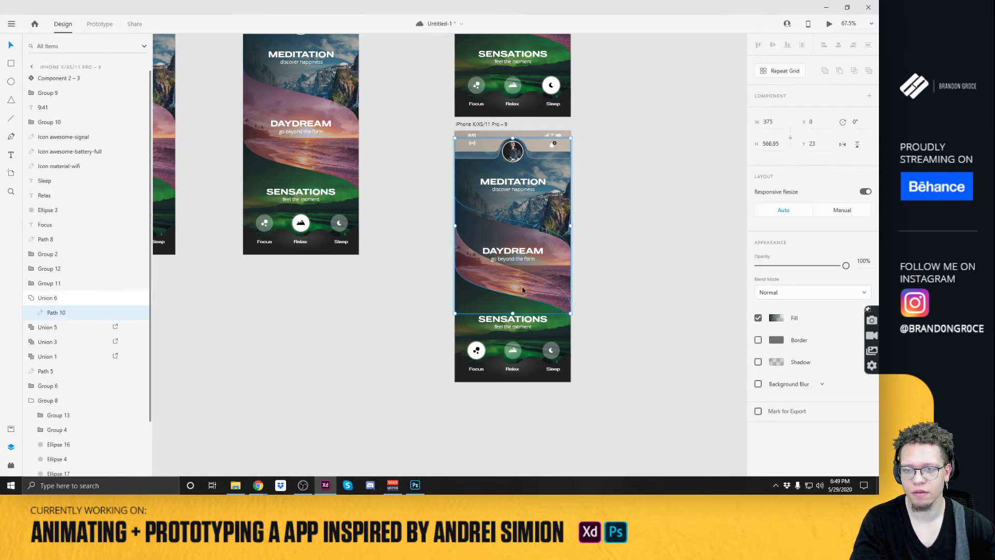
key("ctrl+z")
Lower the opacity of the gradient overlay covering the Meditation photo on the iPhone X/XS/11 Pro – 9 artboard.
left_click(621, 206)
left_click(558, 187)
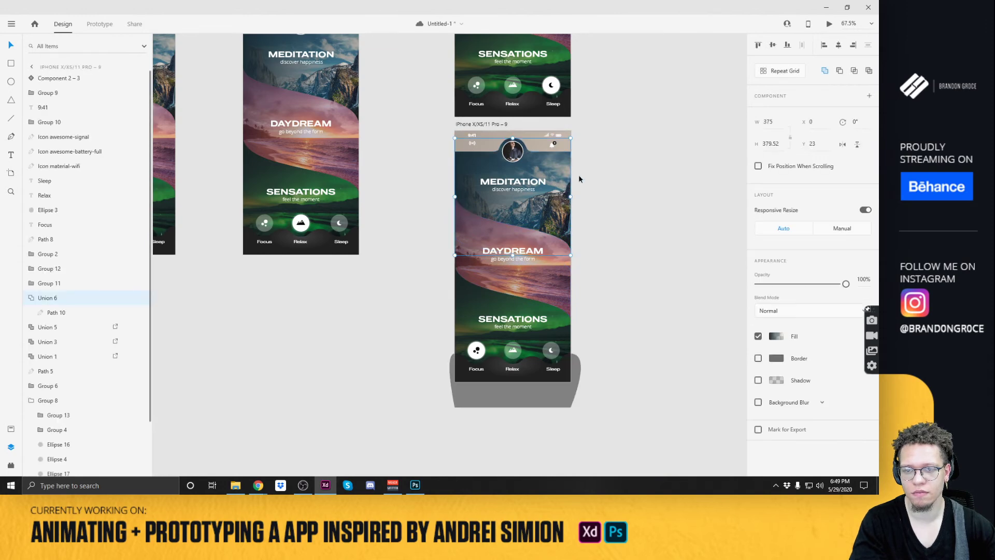
left_click_drag(788, 283, 762, 284)
left_click(642, 223)
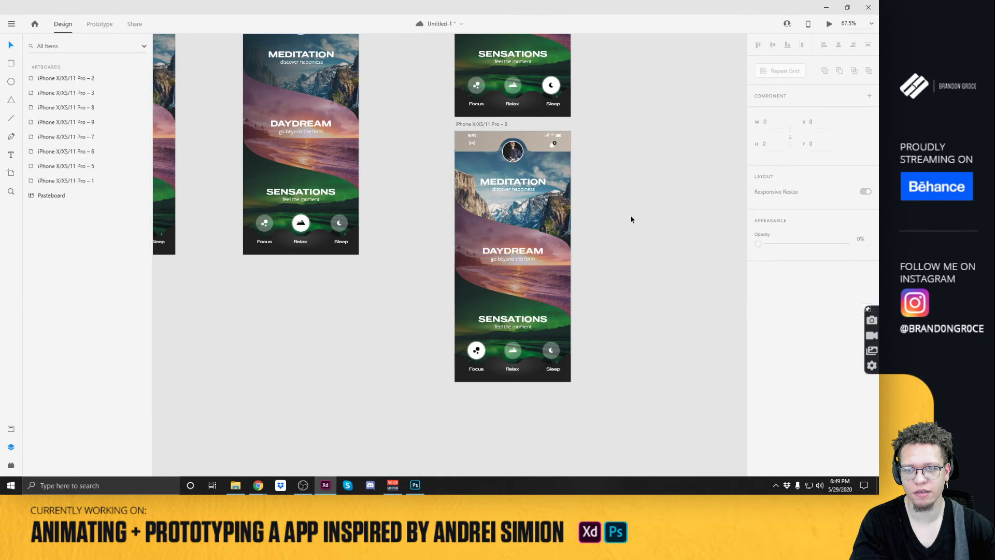
Undo the overlay opacity and stacking-order changes on the Pro – 9 artboard, keeping the Pro – 8 and 9 artboards at their moved position.
key("ctrl+z")
key("ctrl+z")
left_click(630, 171)
key("ctrl+z")
key("ctrl+z")
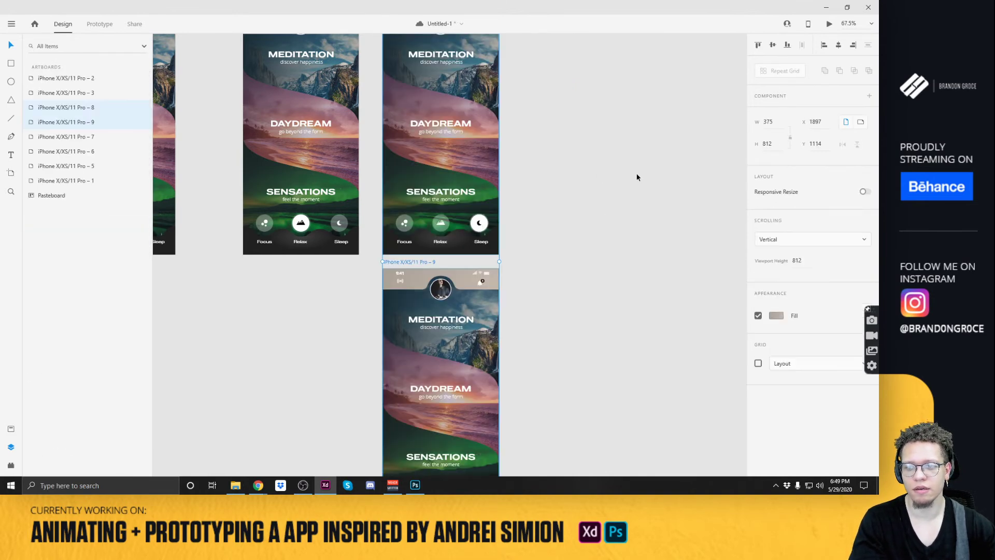
key("ctrl+z")
Link the Sleep button on the iPhone X/XS/11 Pro – 7 artboard to the Pro – 8 artboard as a prototype interaction.
left_click_drag(615, 156, 637, 268)
left_click(291, 109)
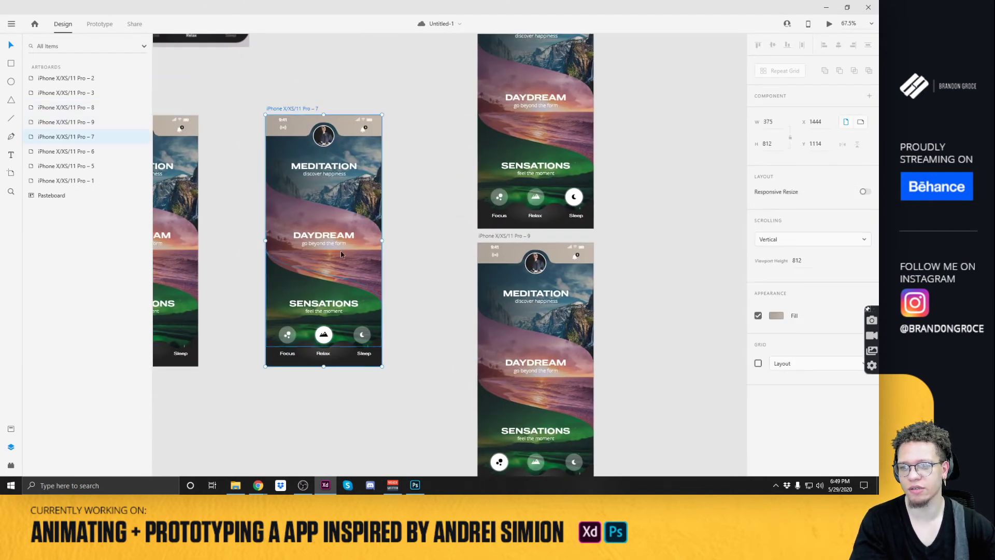
left_click_drag(421, 272, 409, 313)
left_click(350, 384)
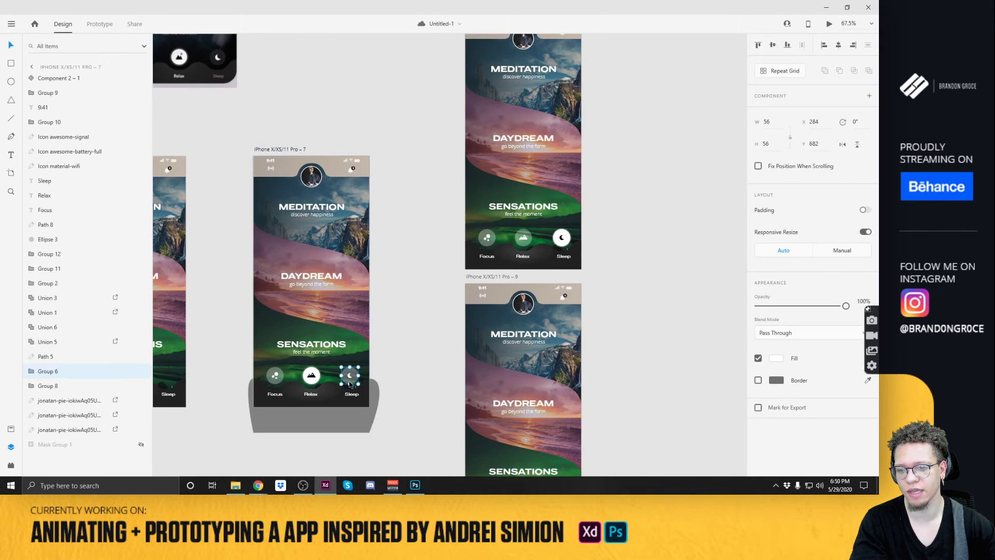
key("ctrl+Tab")
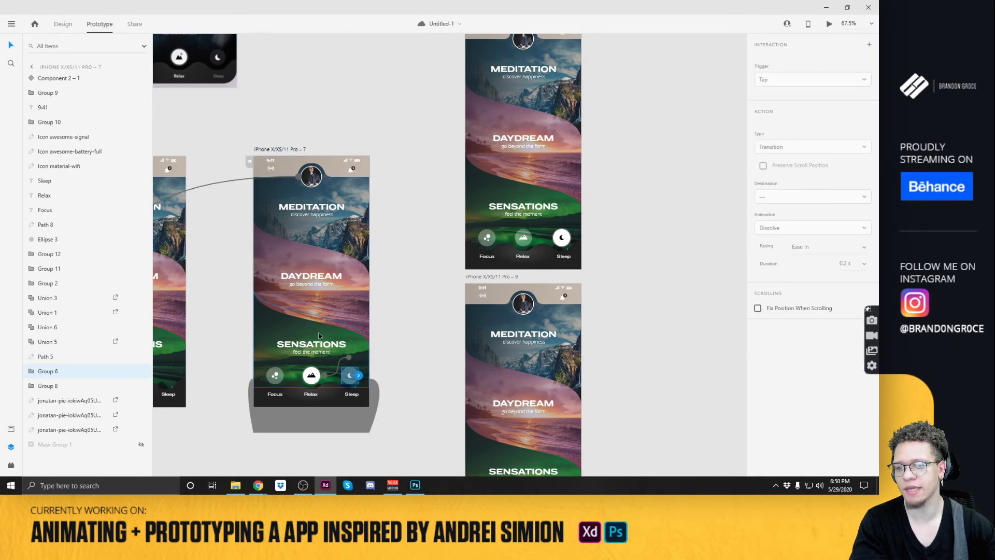
left_click_drag(359, 376, 488, 228)
left_click(425, 370)
Link the Focus button on the iPhone X/XS/11 Pro – 7 artboard to the Pro – 9 artboard.
scroll(425, 370, "down", 2)
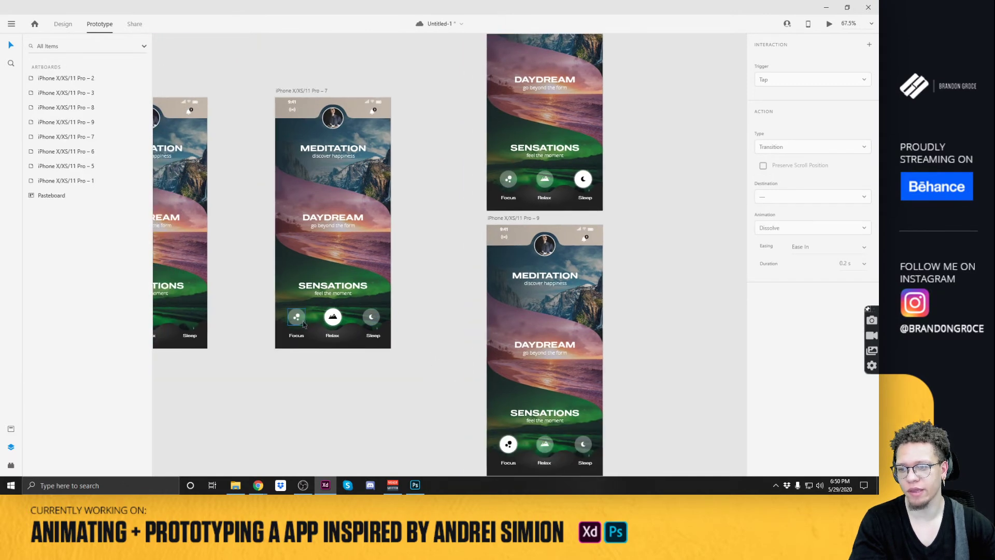
left_click(307, 320)
left_click_drag(306, 316, 487, 337)
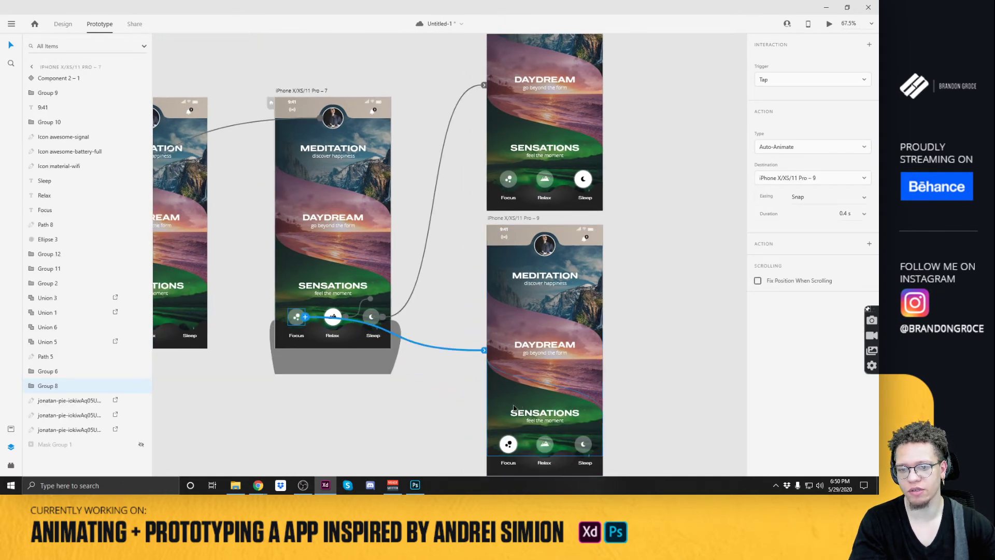
left_click(451, 299)
Check the interaction settings of the Sleep and Focus links leaving the iPhone X/XS/11 Pro – 7 artboard.
left_click(288, 91)
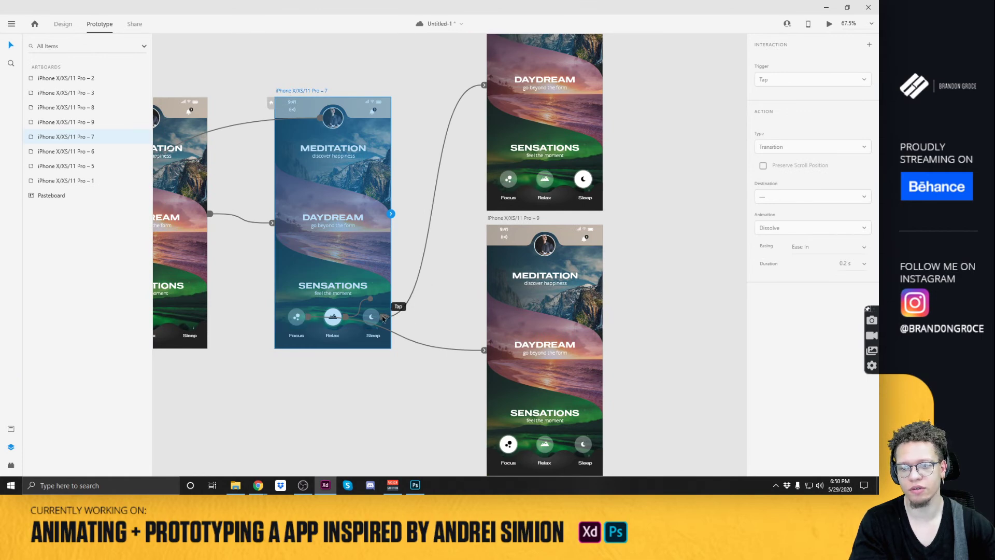
left_click(404, 306)
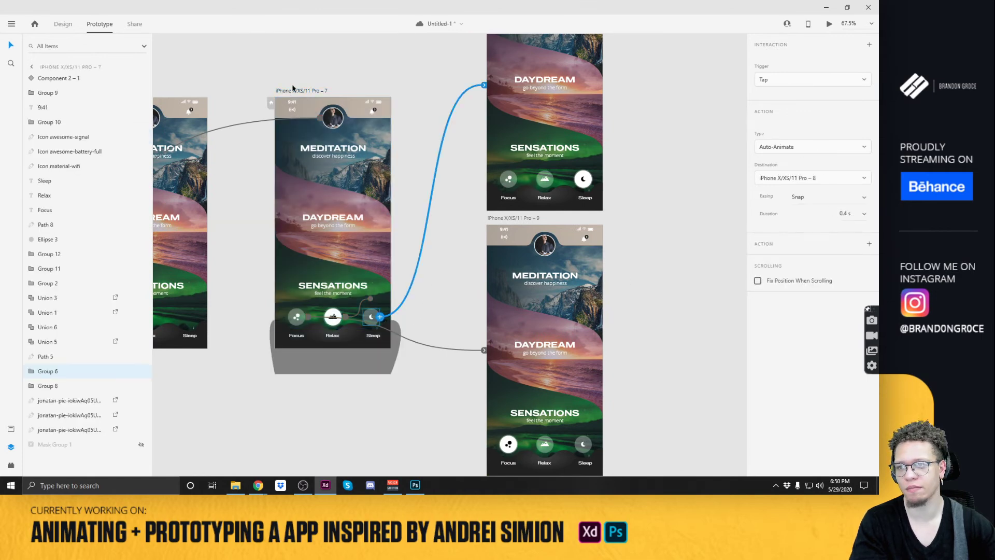
left_click(483, 353)
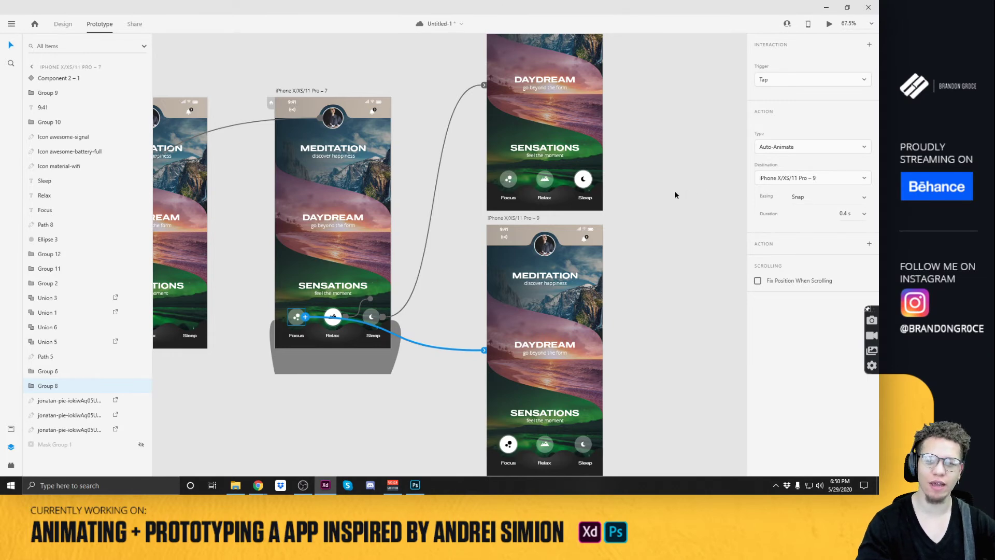
Preview the prototype from the Pro – 7 artboard, test the Sleep button, and close the preview.
left_click(277, 91)
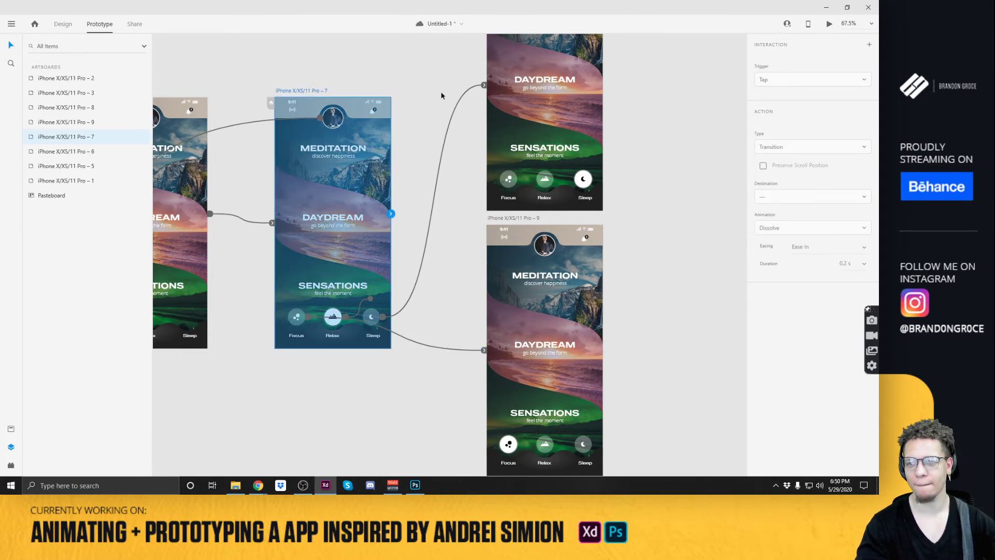
left_click(829, 24)
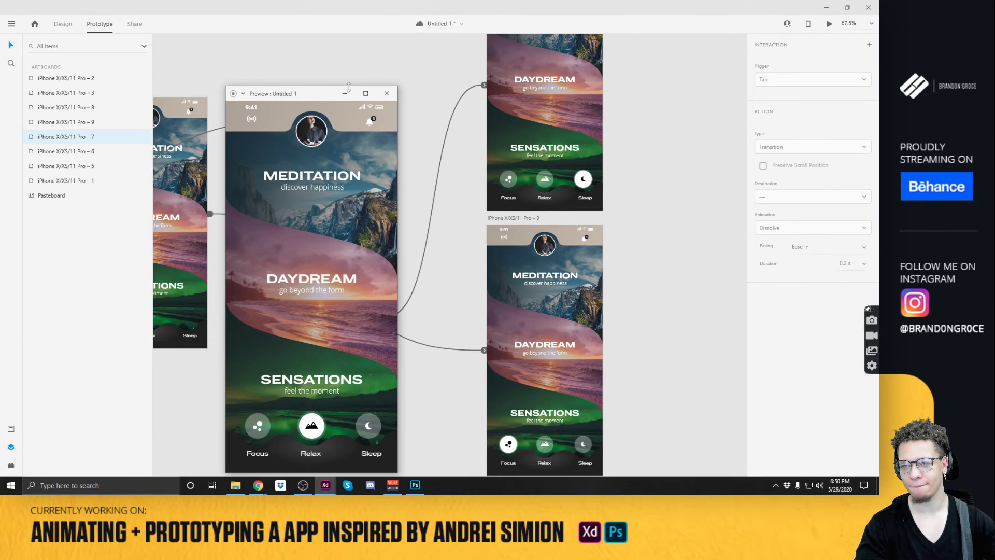
left_click_drag(317, 91, 436, 24)
left_click(495, 361)
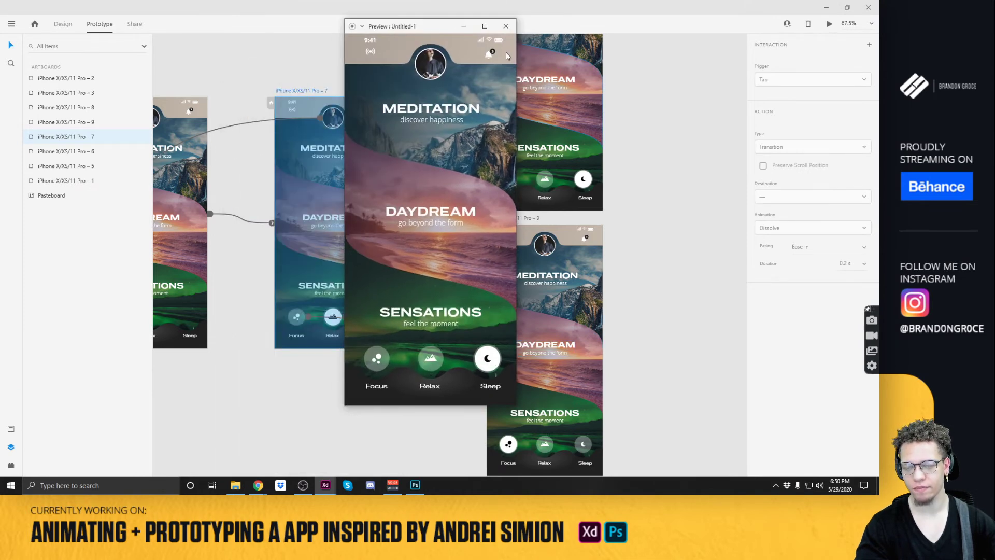
left_click(506, 26)
On the Pro – 8 artboard, link the Focus button to Pro – 9 and the Relax button to Pro – 7.
left_click(510, 179)
left_click_drag(517, 179, 521, 331)
left_click(542, 180)
left_click_drag(555, 179, 363, 197)
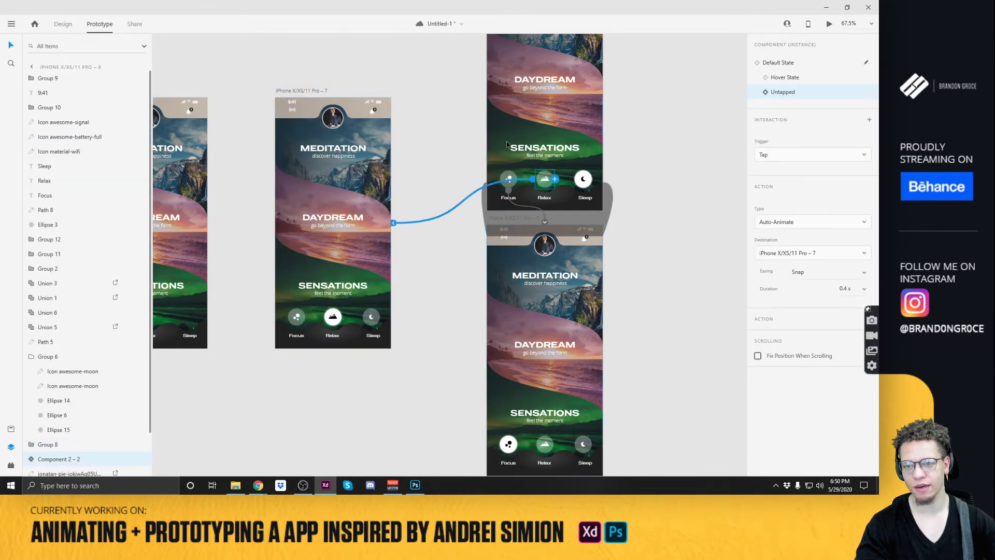
Review the links of the Sleep, Focus and Relax buttons on Pro – 7 and the Relax button on Pro – 8.
left_click(370, 317)
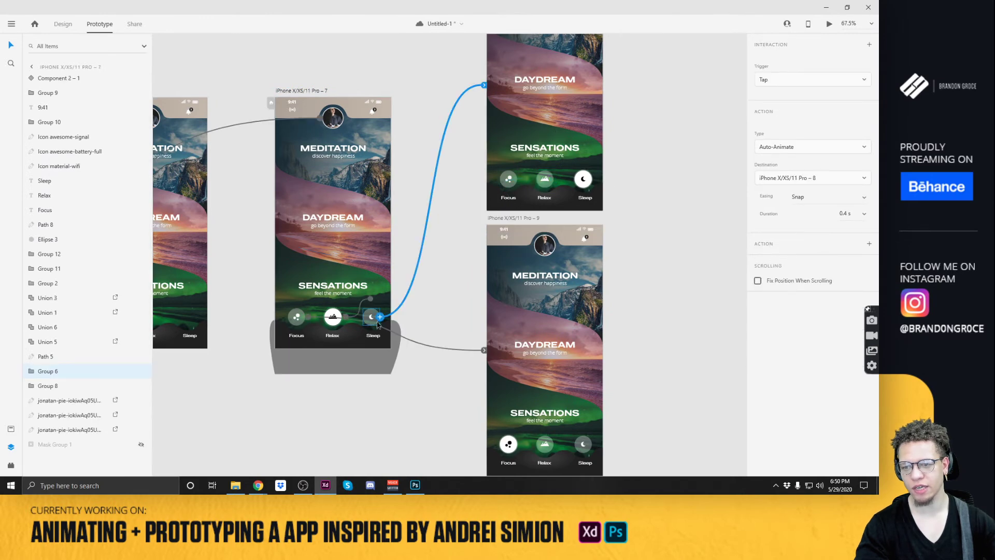
left_click(303, 321)
left_click(333, 324)
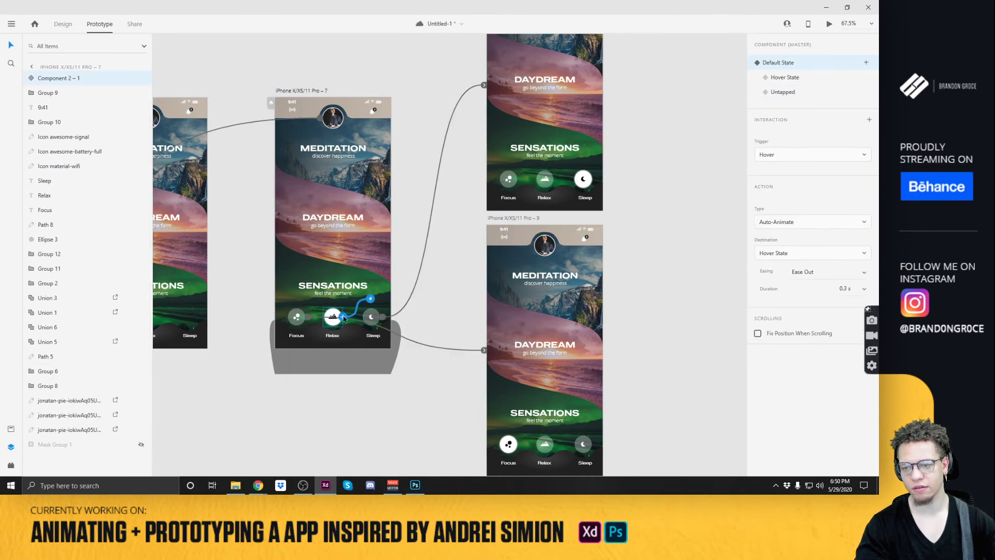
left_click(544, 178)
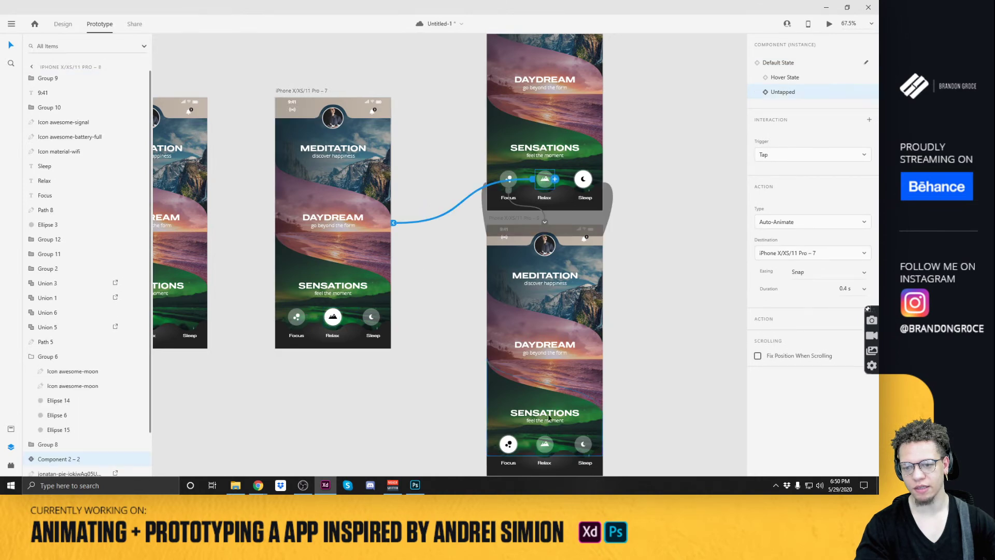
On the Pro – 9 artboard, link the Relax button to Pro – 7 and the Sleep button to Pro – 8.
left_click(546, 445)
left_click(508, 444)
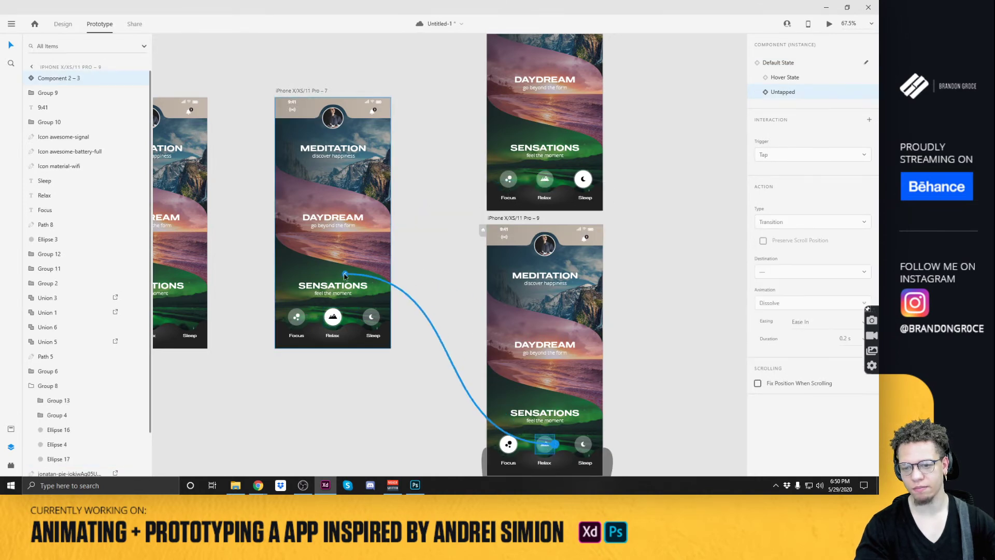
left_click(582, 443)
left_click_drag(594, 448, 645, 236)
Try linking the Focus button on the Pro – 9 artboard to Pro – 8, and undo the link.
left_click(507, 446)
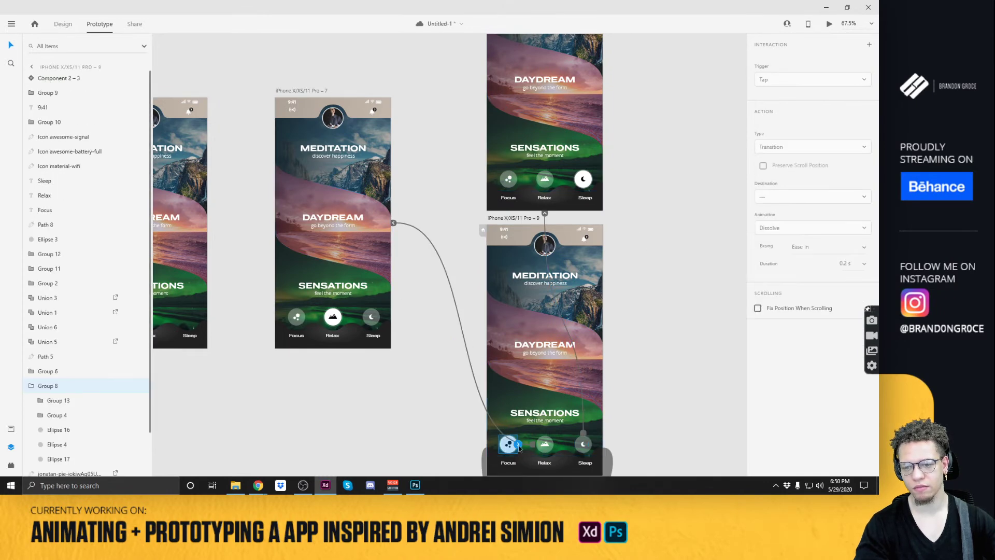
left_click_drag(518, 447, 510, 170)
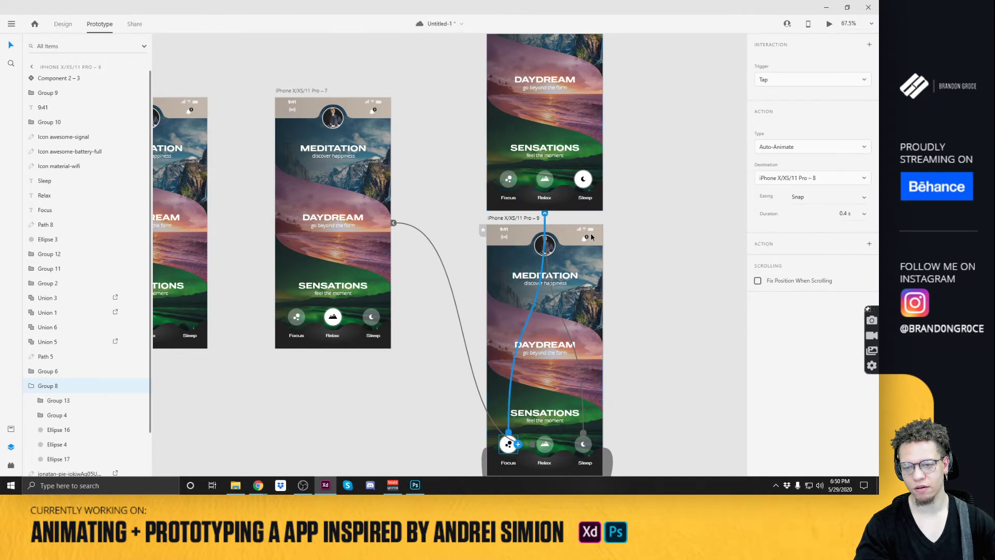
key("ctrl+z")
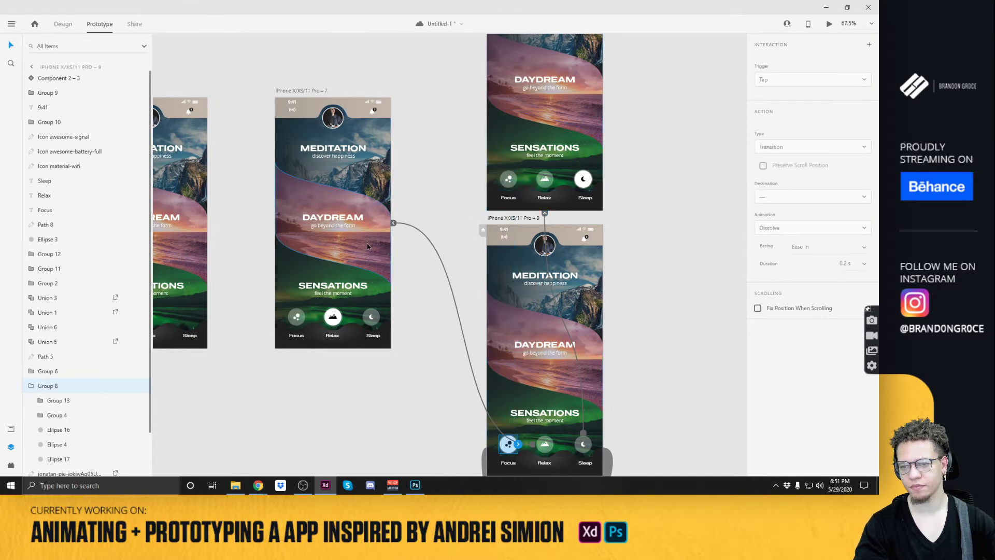
Preview the prototype from the Pro – 7 artboard, switch repeatedly between Focus, Relax and Sleep, and close the preview.
left_click(298, 91)
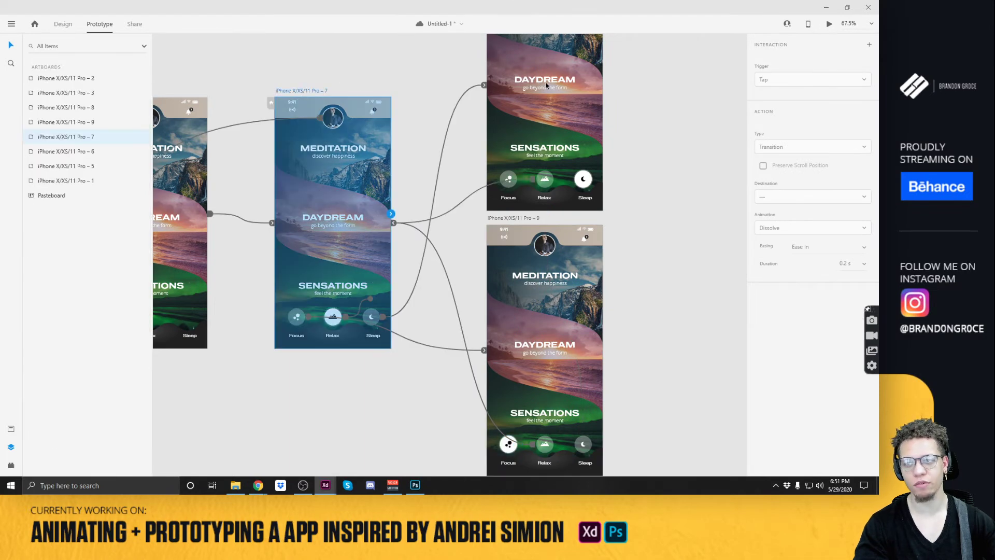
key("ctrl+Return")
left_click(403, 394)
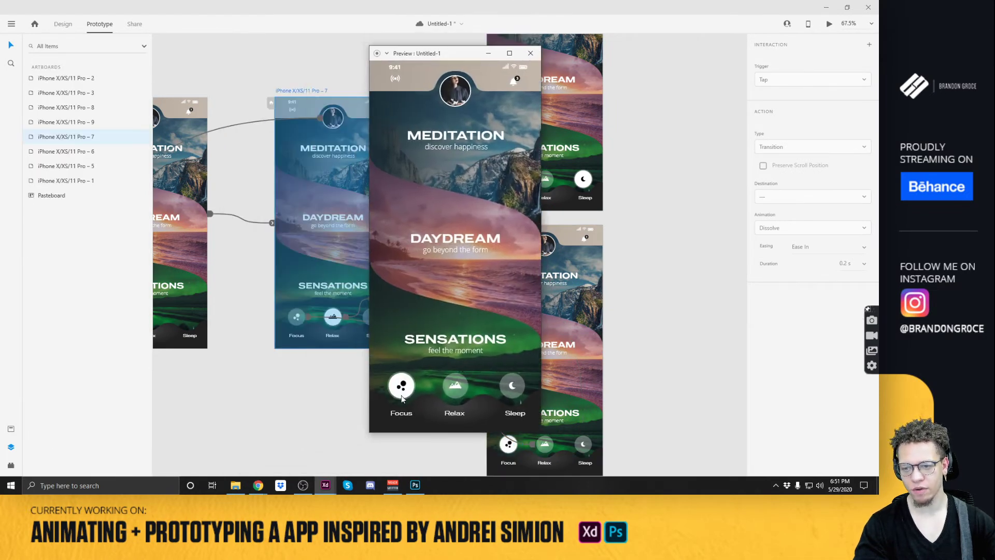
left_click(457, 392)
left_click(512, 389)
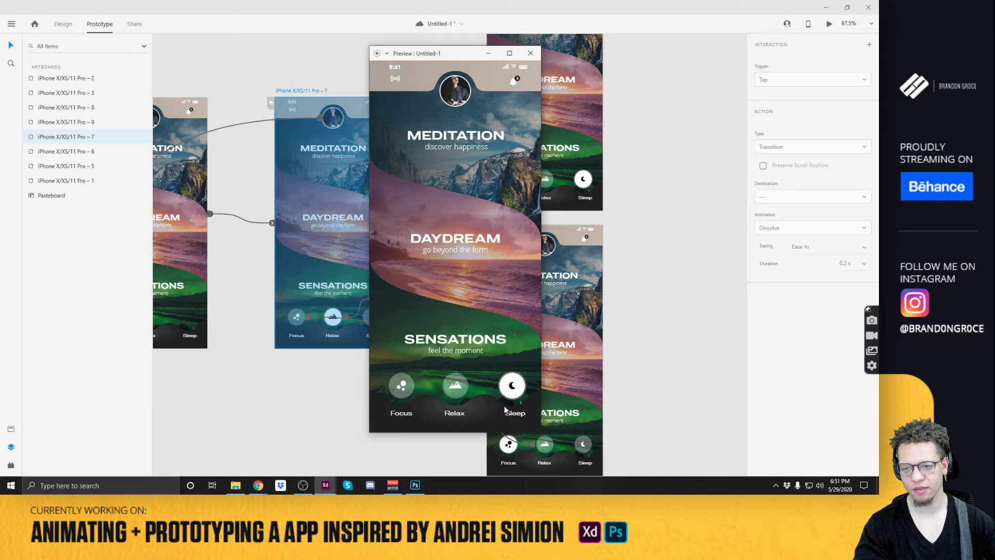
left_click(451, 392)
left_click(400, 392)
left_click(449, 392)
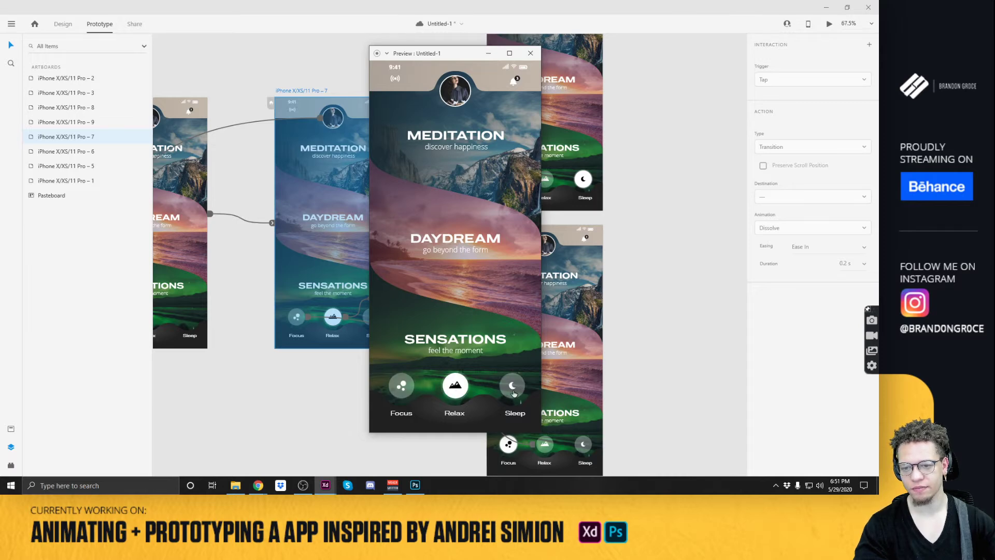
left_click(514, 394)
left_click(457, 392)
left_click(404, 392)
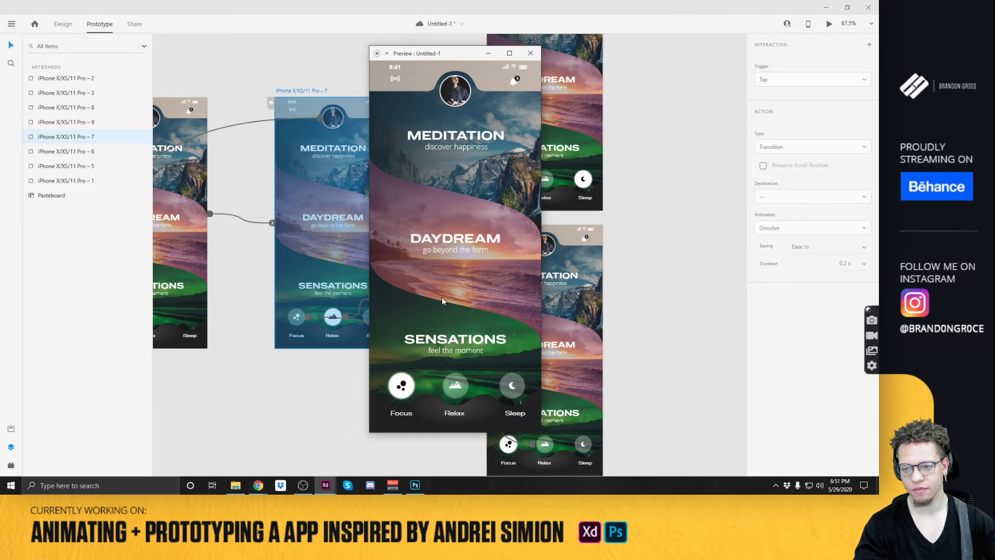
left_click(530, 54)
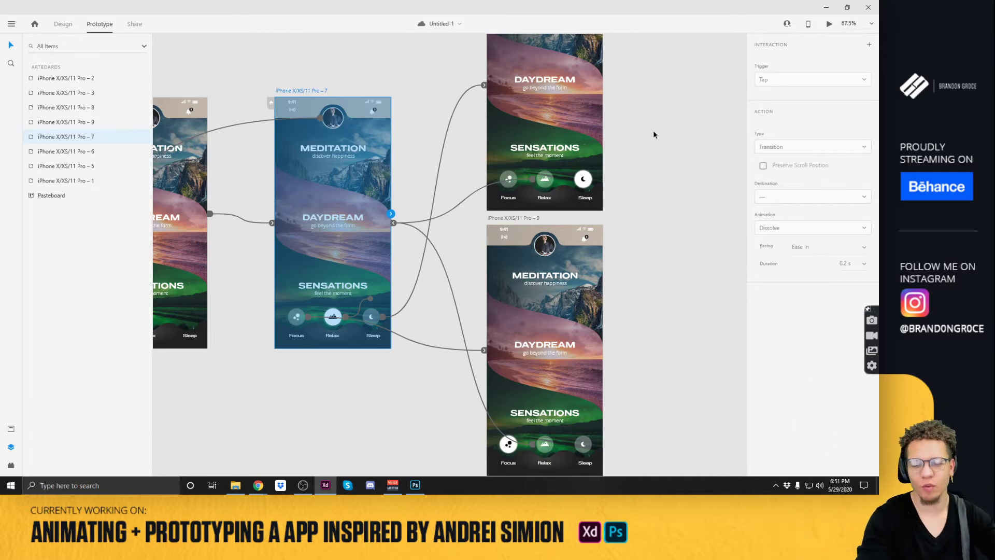
left_click_drag(704, 330, 642, 253)
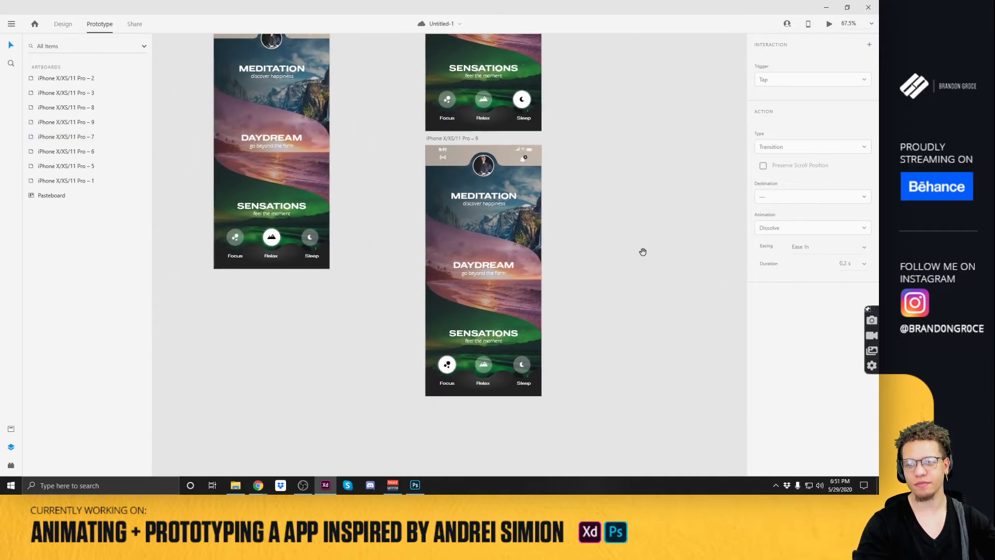
left_click(508, 228)
left_click(621, 240)
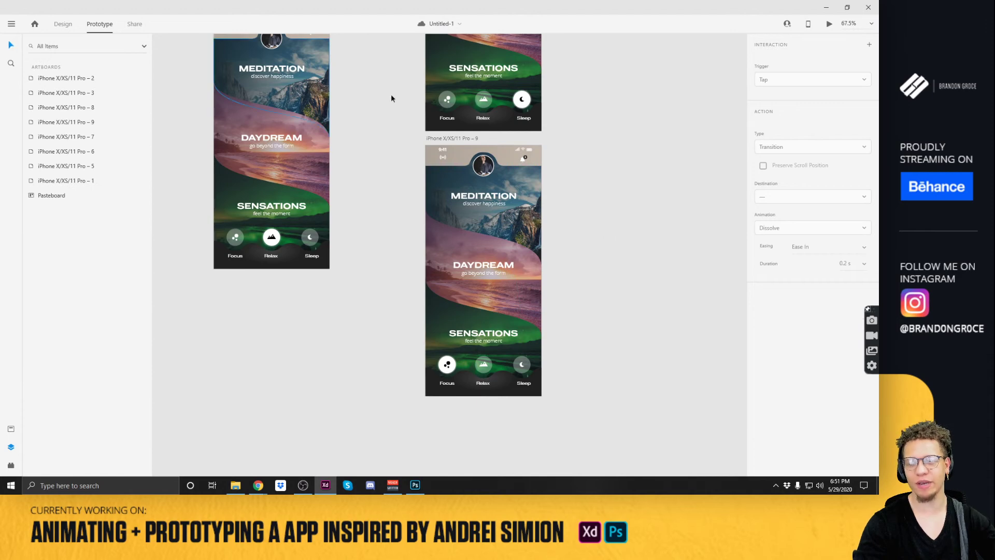
left_click_drag(675, 175, 641, 188)
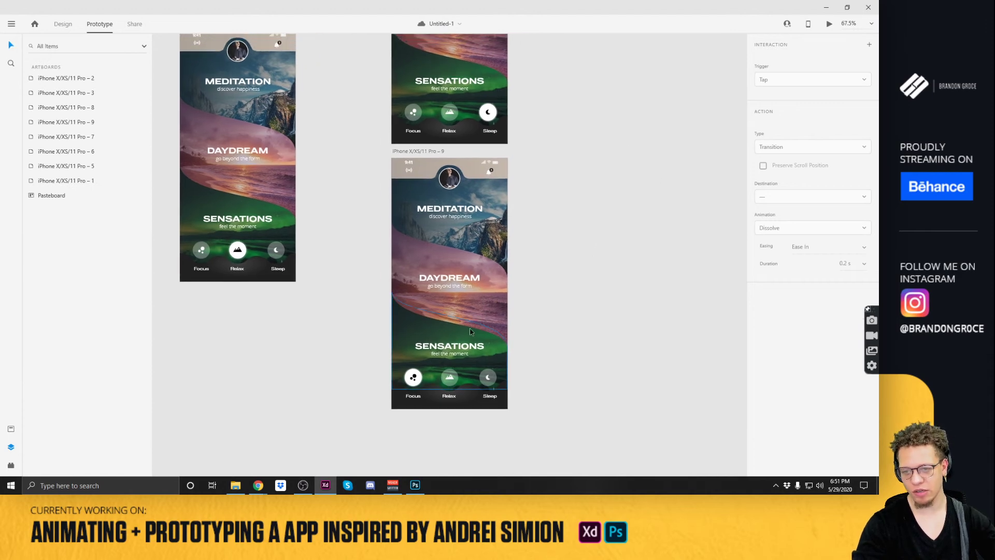
left_click_drag(566, 204, 659, 333)
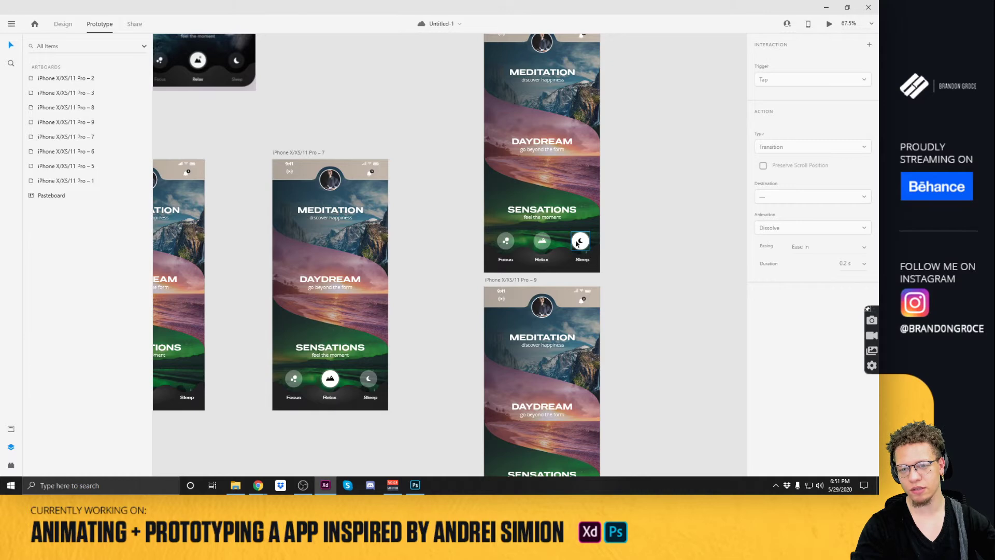
left_click(563, 181)
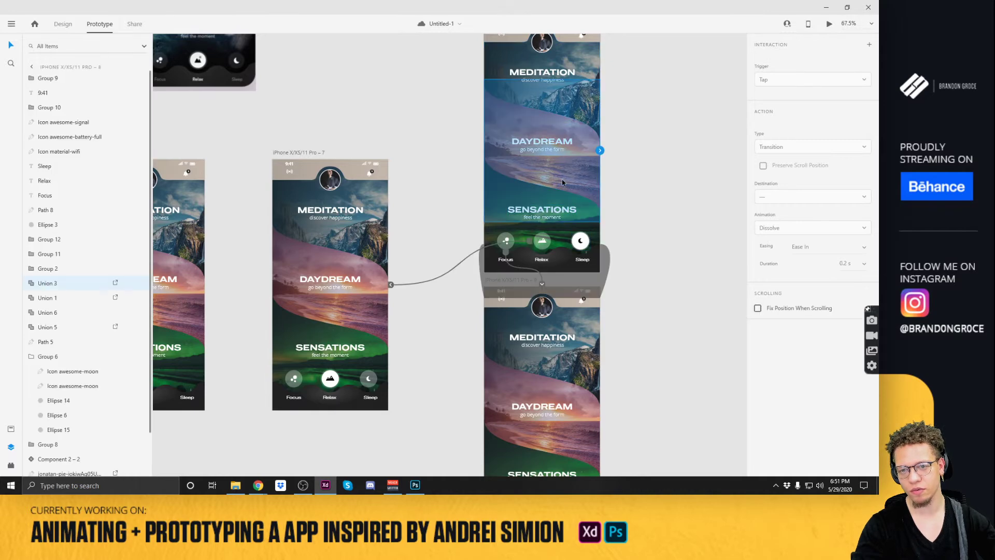
left_click(675, 181)
left_click_drag(634, 293, 699, 256)
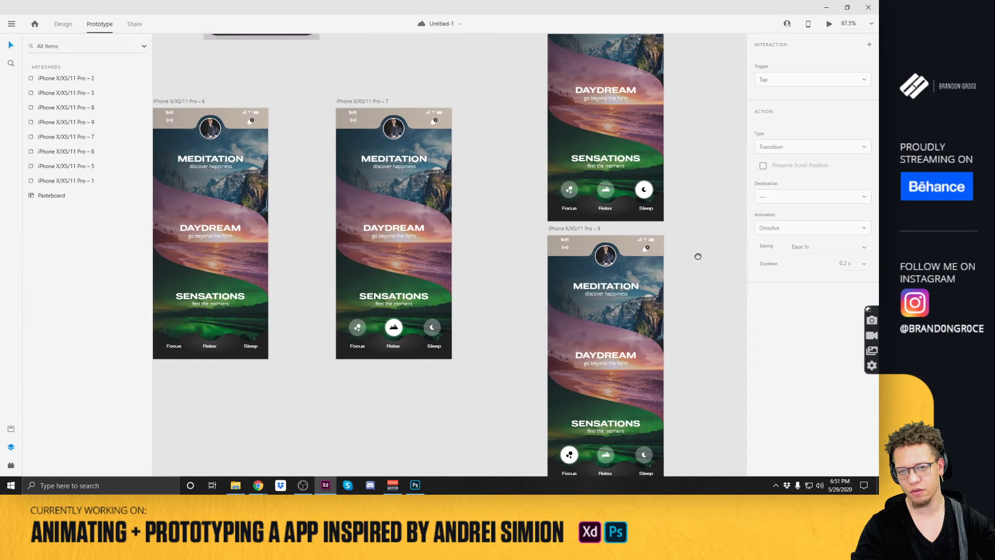
left_click(569, 190)
left_click(692, 152)
left_click_drag(699, 156, 641, 145)
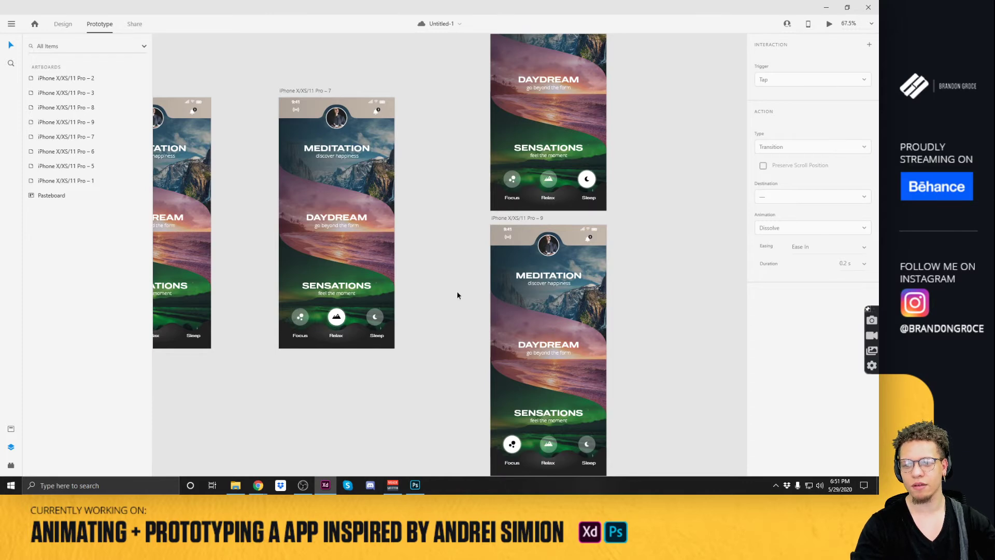
left_click_drag(671, 393, 647, 357)
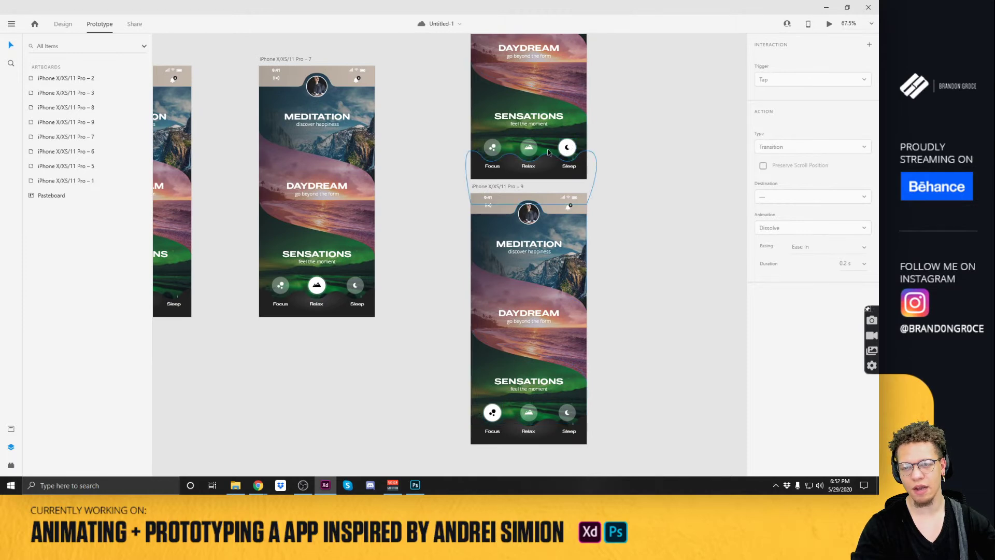
left_click_drag(540, 68, 498, 154)
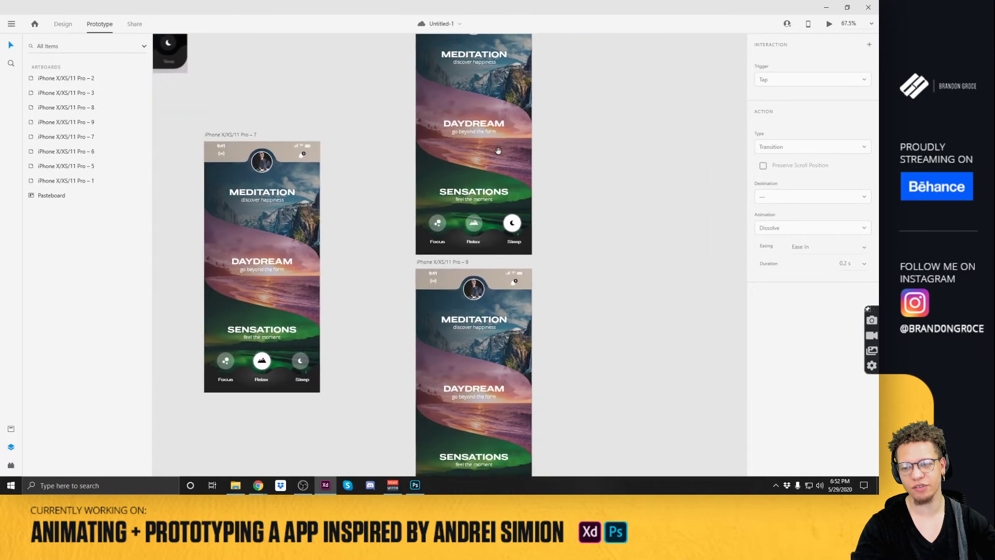
left_click(498, 151)
left_click(625, 149)
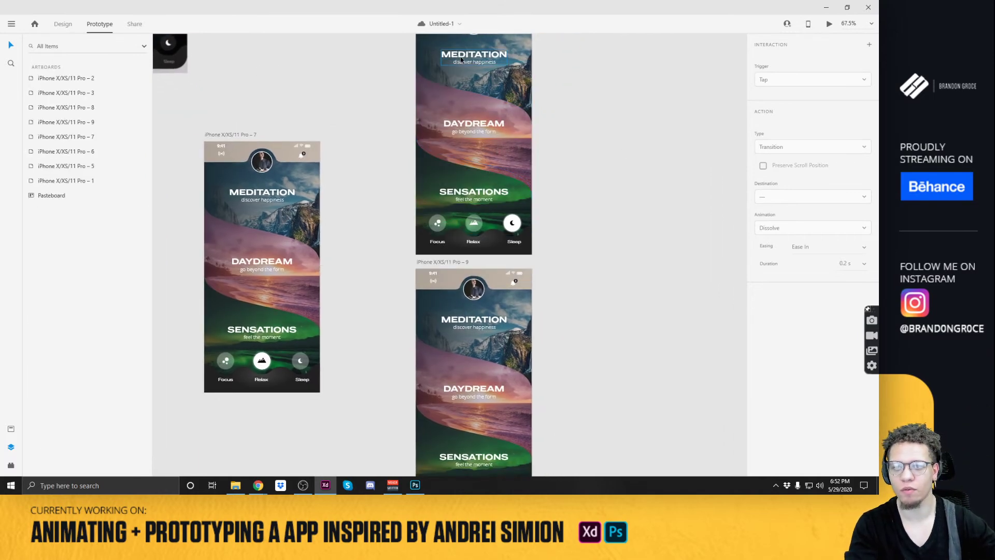
Switch to design editing with the Daydream section's gradient overlay selected on the Pro – 8 artboard.
left_click(473, 94)
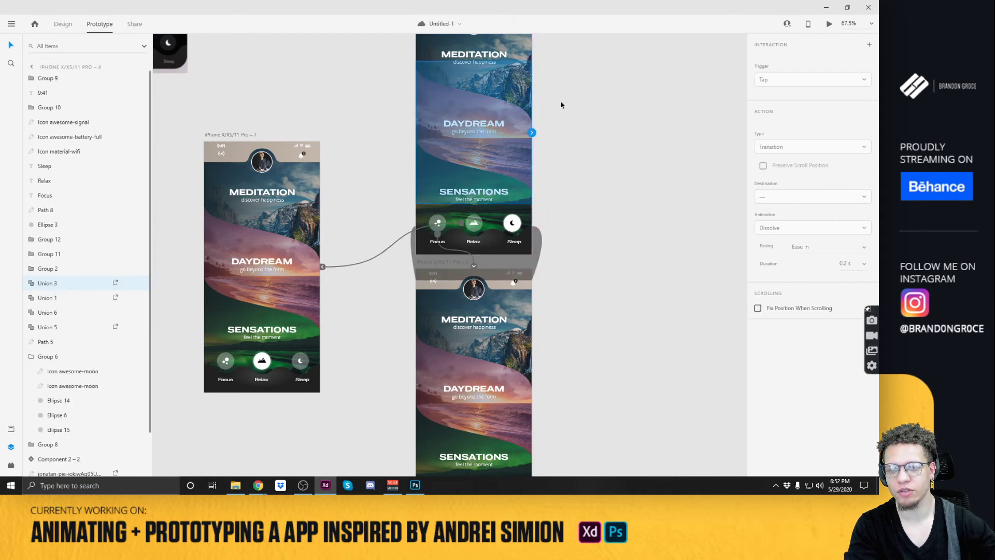
left_click(555, 101)
key("ctrl+Tab")
left_click(454, 92)
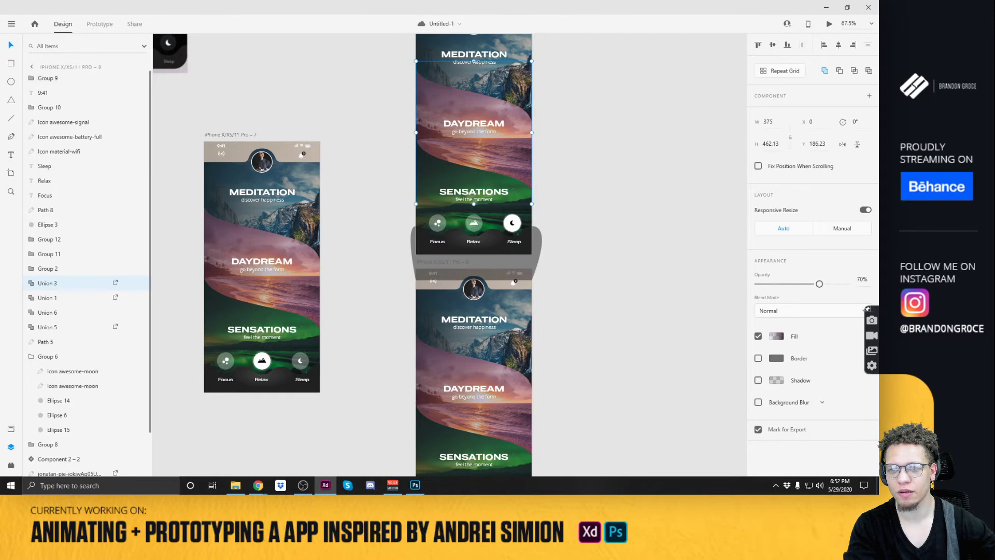
Try stretching the Daydream image shape, Union 1, above and below the Pro – 8 artboard, and undo the downward stretch.
left_click_drag(586, 96, 578, 163)
left_click(58, 300)
left_click_drag(470, 129, 465, 75)
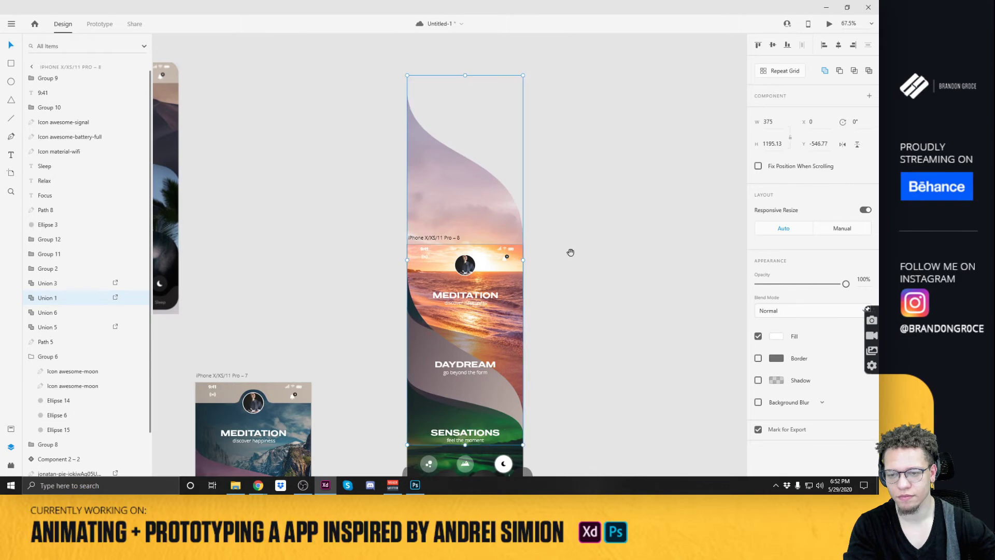
scroll(600, 202, "down", 4)
left_click_drag(446, 273, 424, 456)
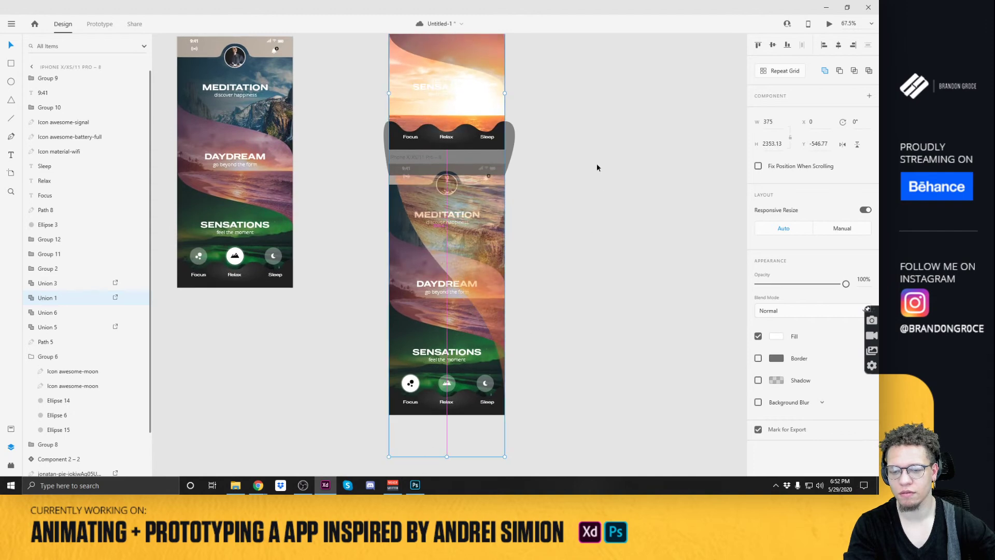
scroll(598, 218, "up", 5)
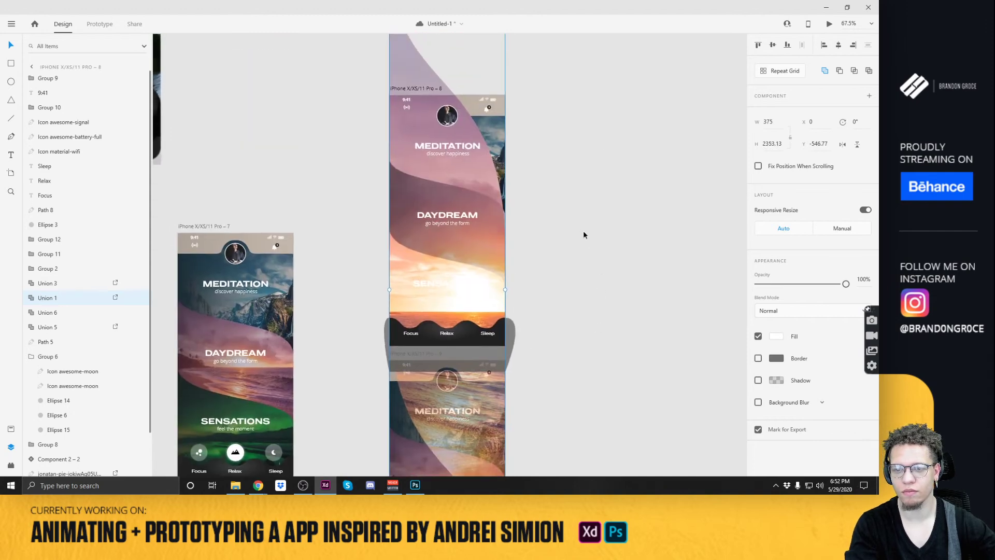
key("ctrl+z")
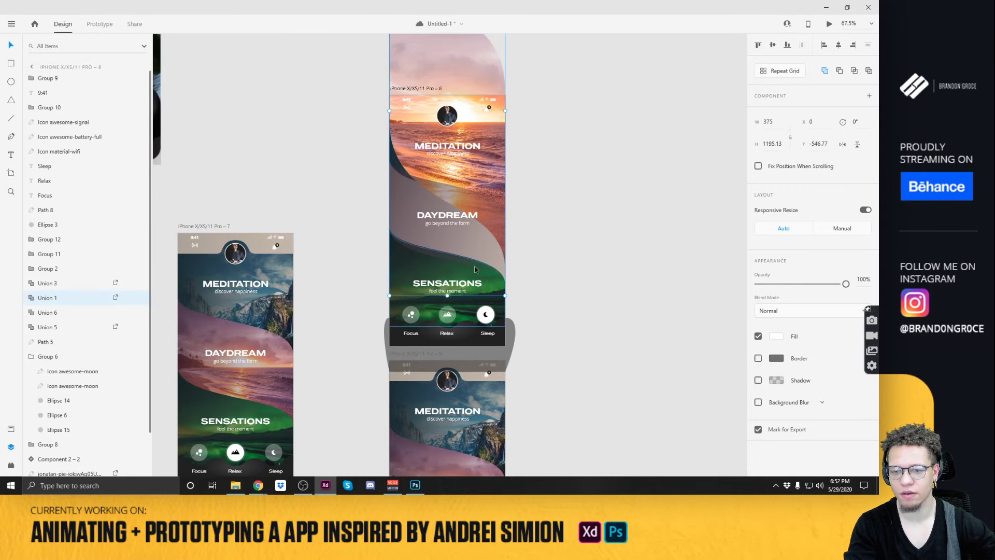
Inspect the stretched Union 1 shape and its sunset image fill, and undo the upward stretch.
scroll(498, 260, "up", 3)
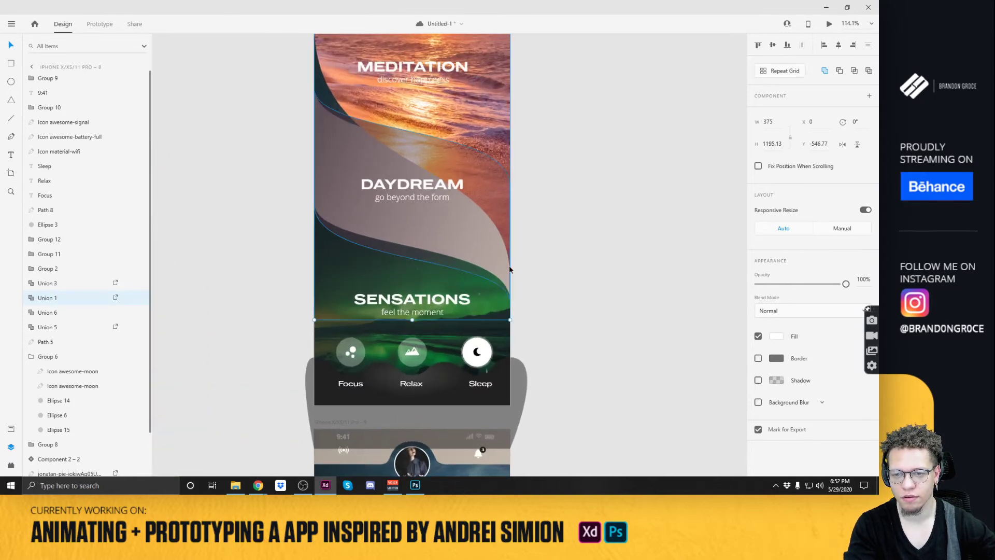
left_click(510, 270)
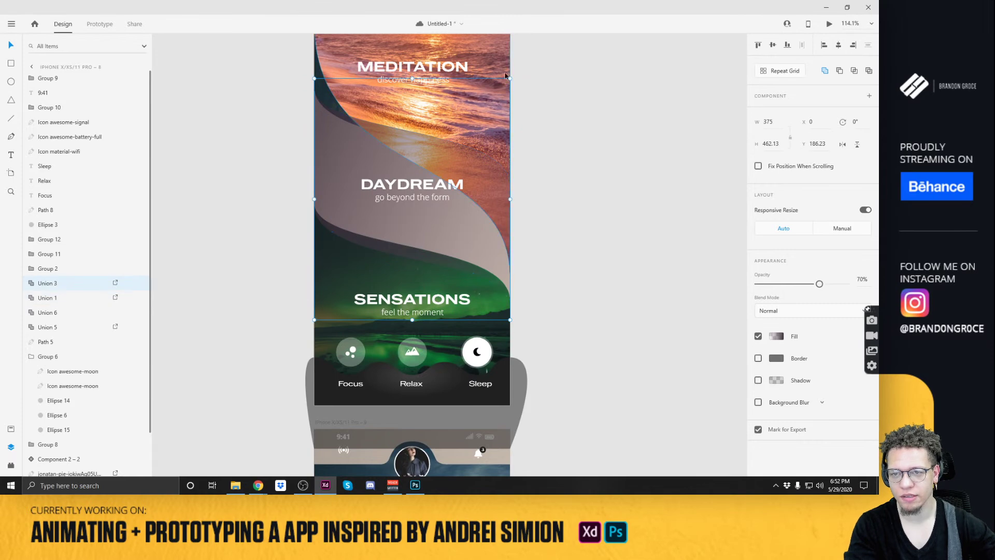
scroll(437, 220, "up", 3)
left_click(359, 208)
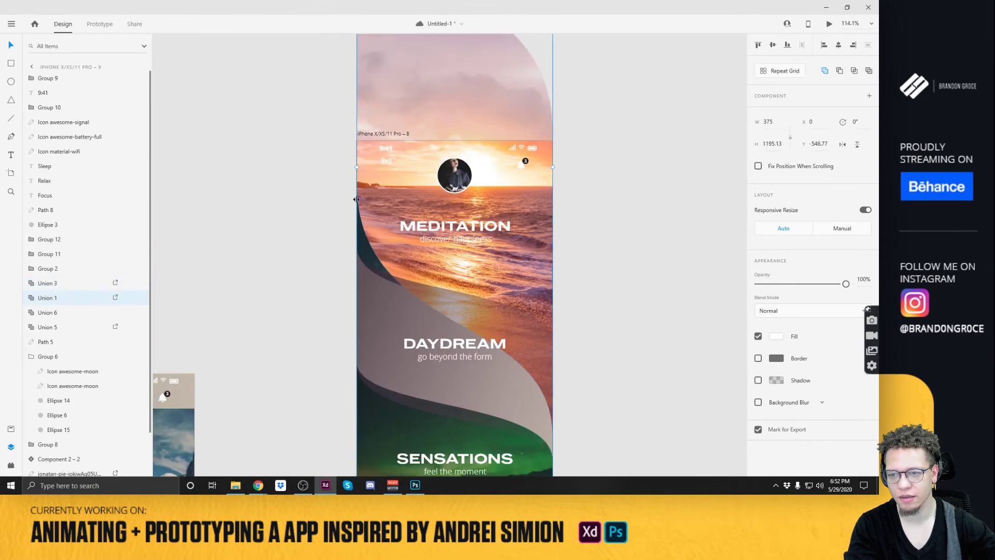
double_click(363, 170)
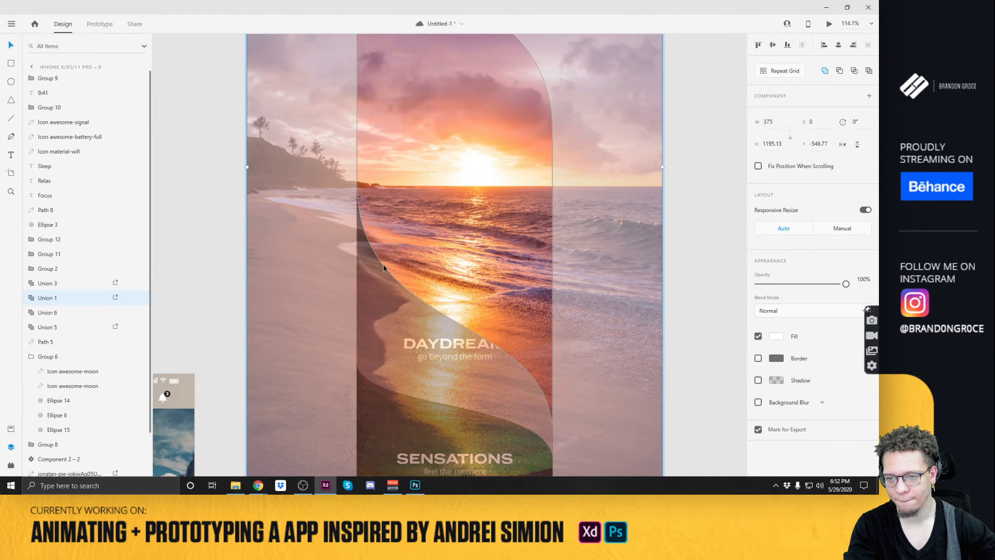
left_click(206, 190)
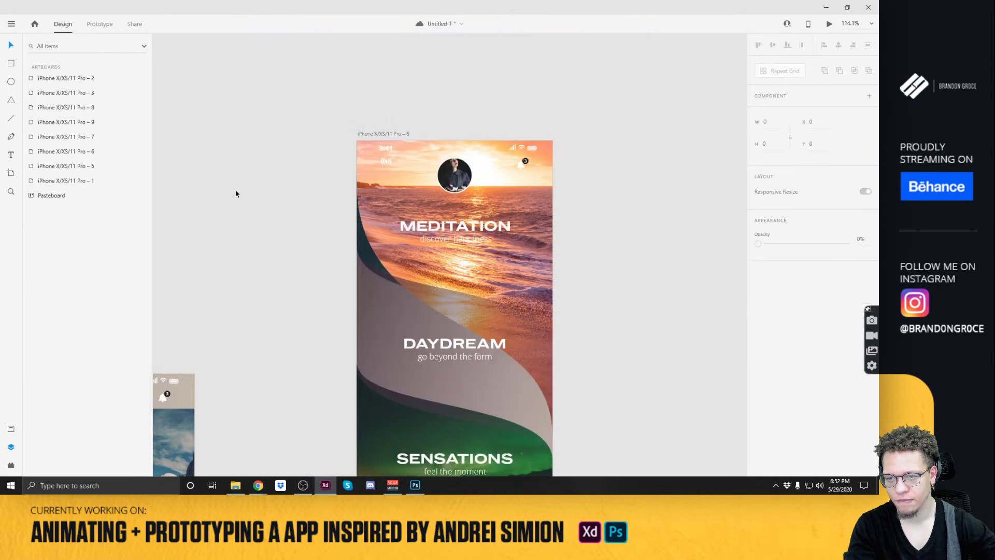
key("ctrl+z")
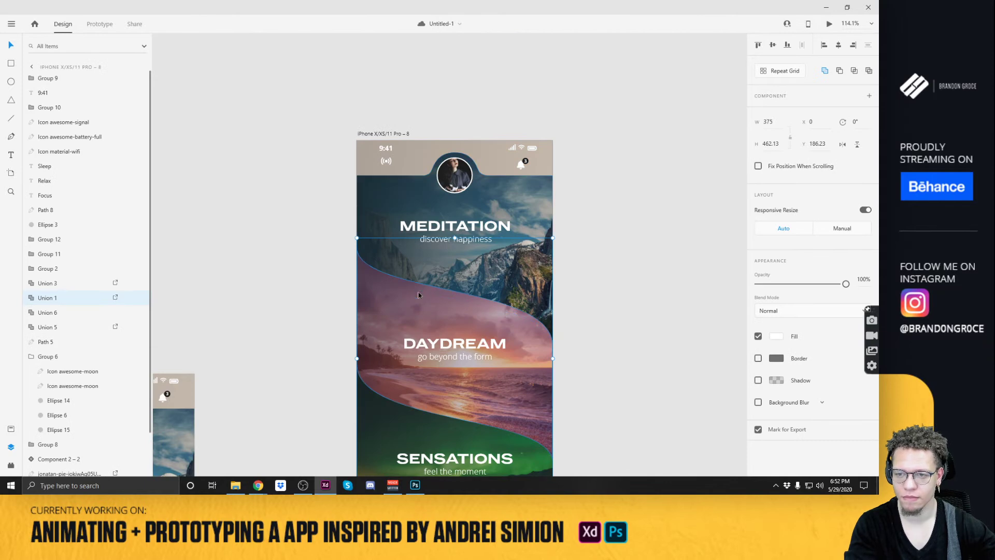
Move the Daydream gradient overlay, Union 3, off the Pro – 8 artboard and open Union 1 to reach its component paths.
left_click_drag(405, 309, 221, 155)
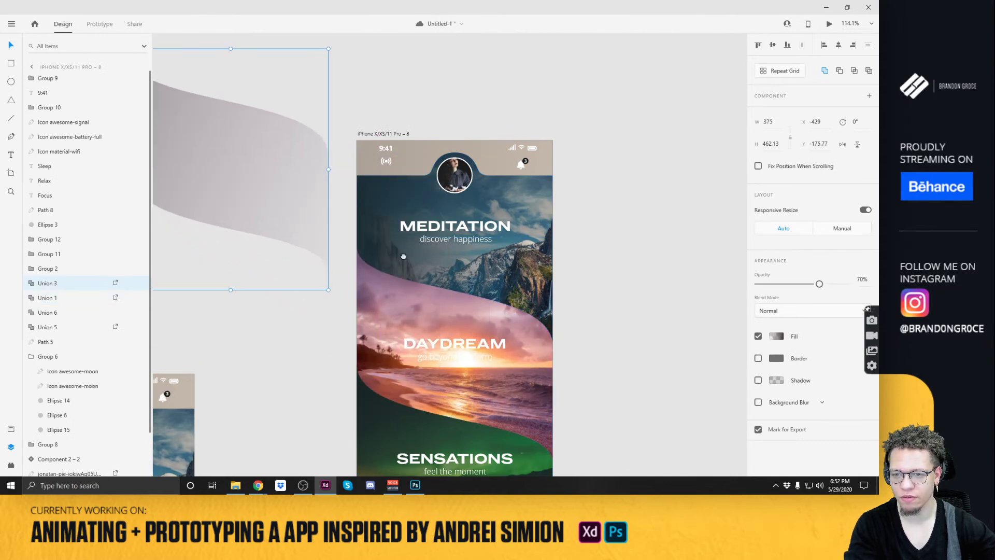
left_click_drag(395, 290, 429, 185)
left_click(407, 277)
double_click(403, 285)
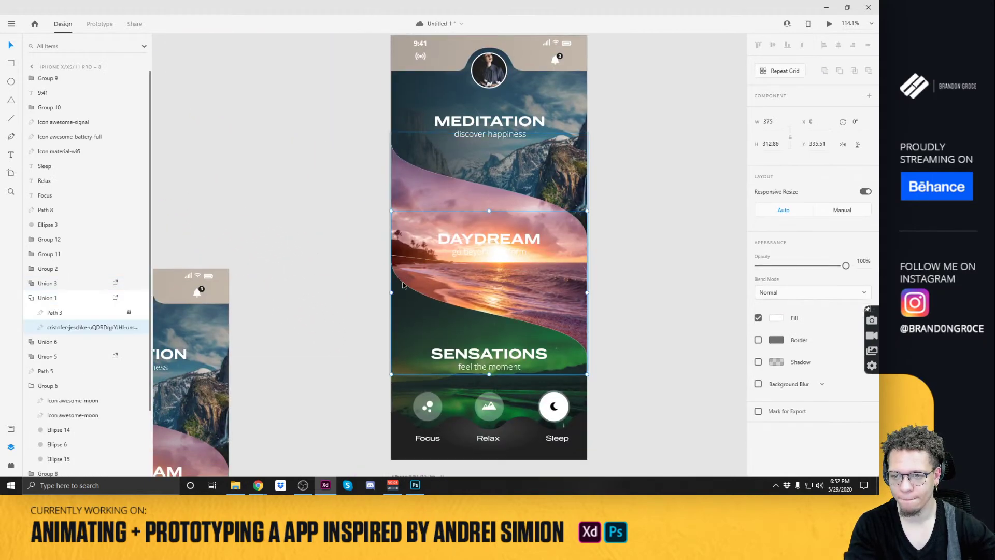
key("Escape")
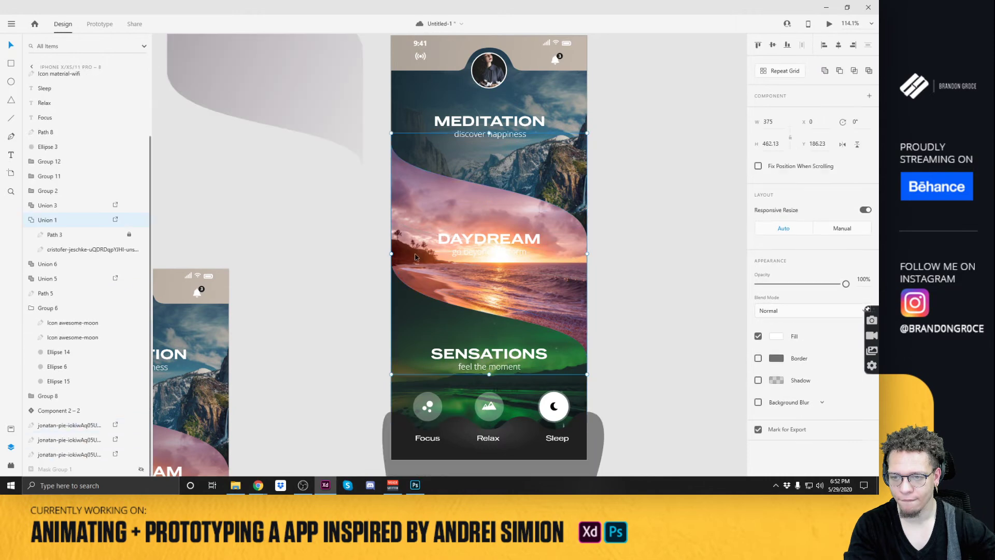
Unlock Path 3, the upper wave path inside the Daydream image shape Union 1.
left_click(582, 347)
left_click_drag(588, 358, 567, 296)
key("Escape")
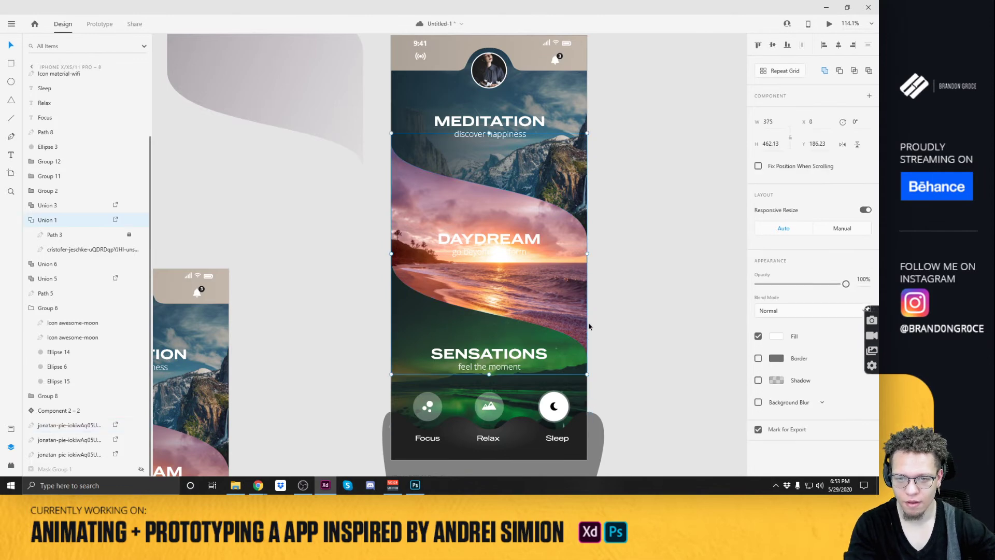
double_click(586, 298)
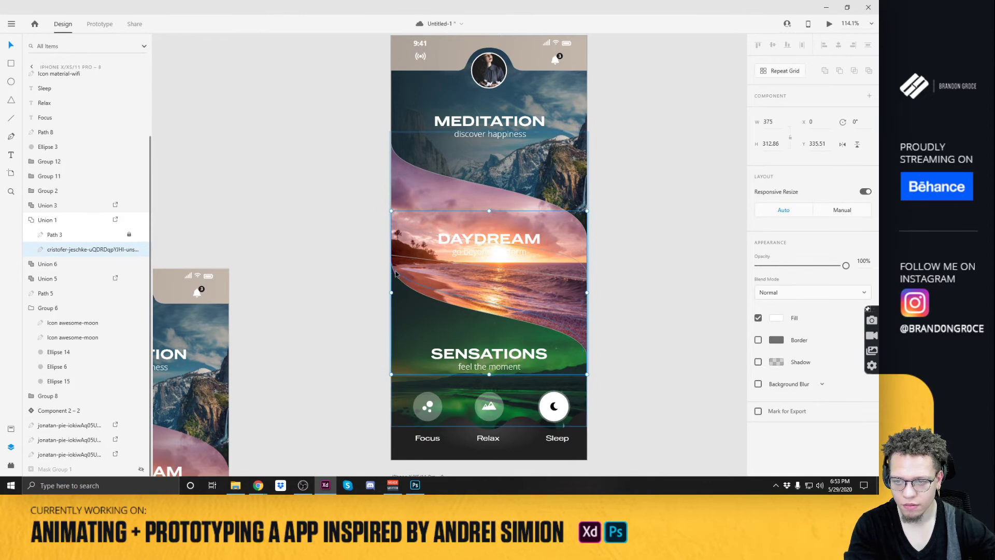
key("Escape")
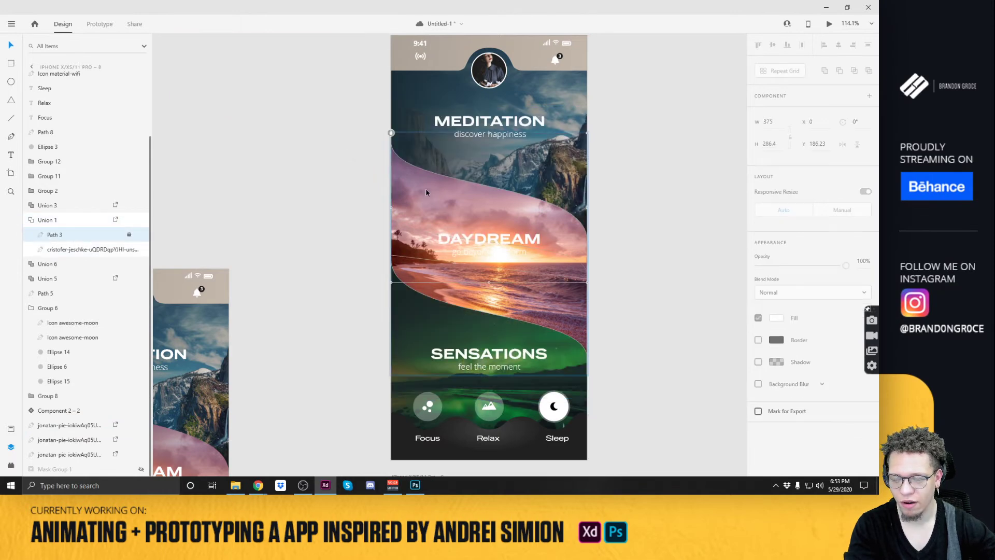
left_click(129, 234)
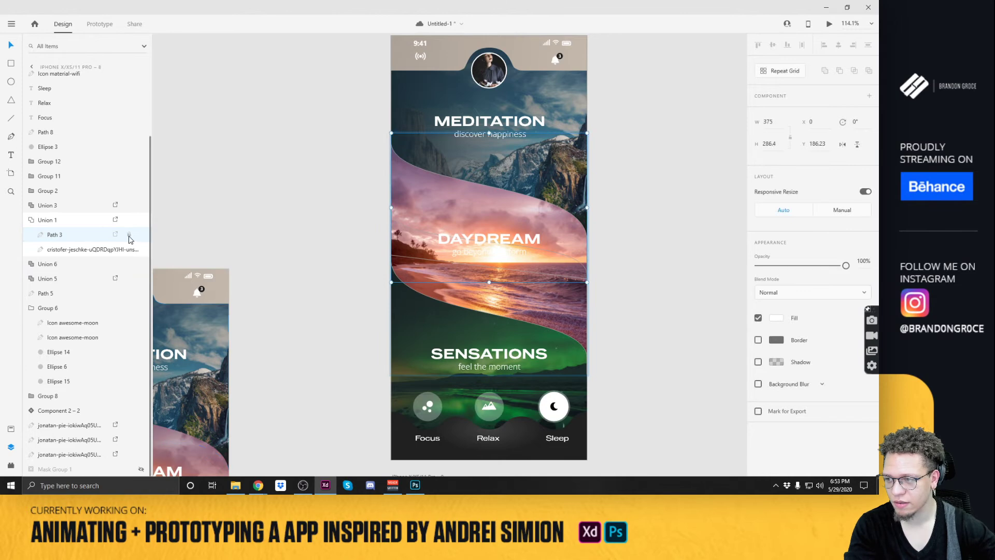
Try repositioning and resizing the sunset image fill within Union 1, and undo the changes.
left_click(403, 185)
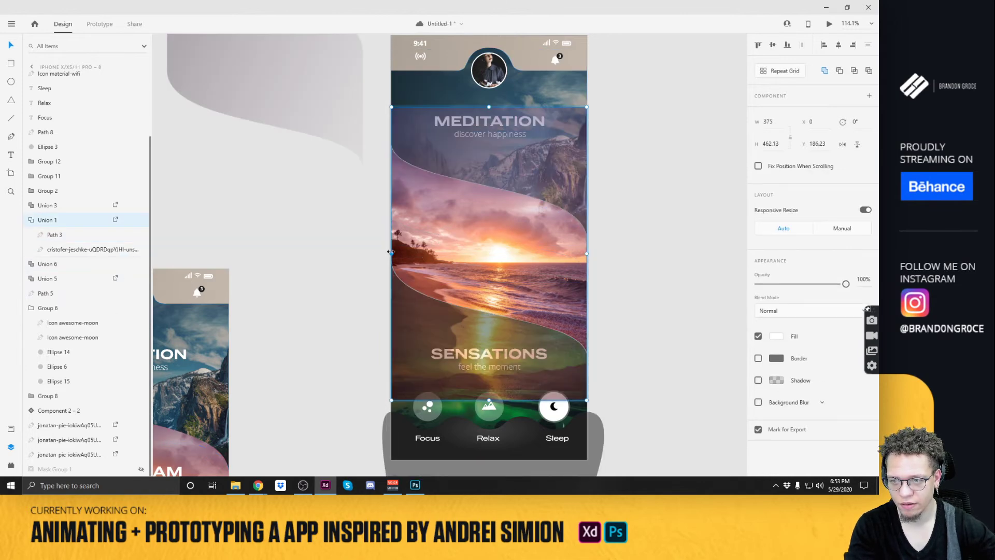
double_click(397, 275)
left_click_drag(397, 275, 473, 265)
key("ctrl+z")
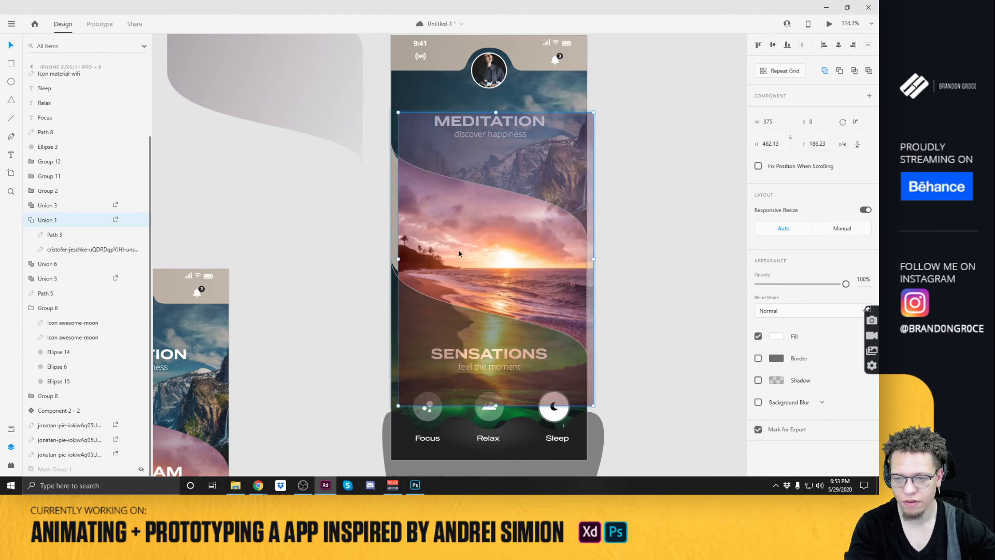
key("ctrl+z")
key("ctrl+z")
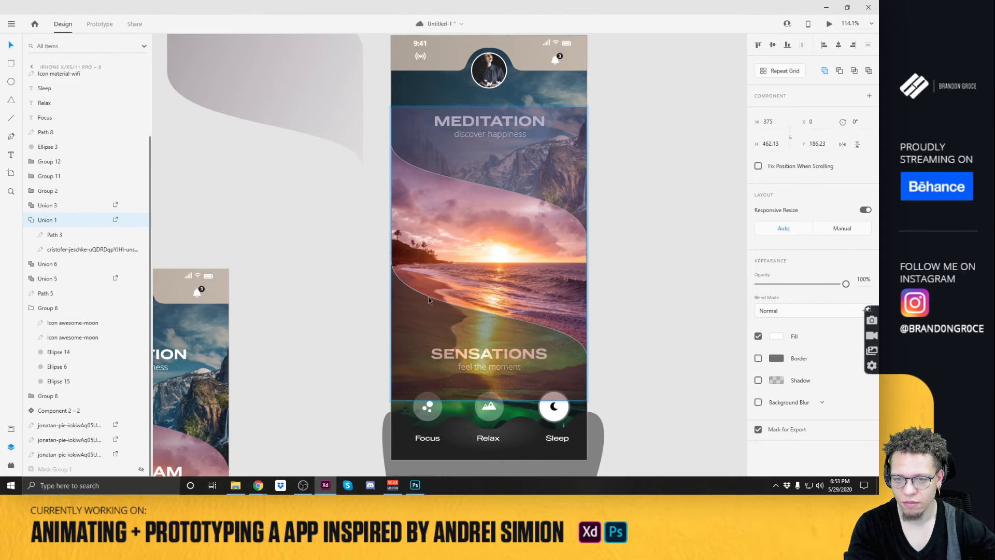
scroll(573, 370, "up", 5)
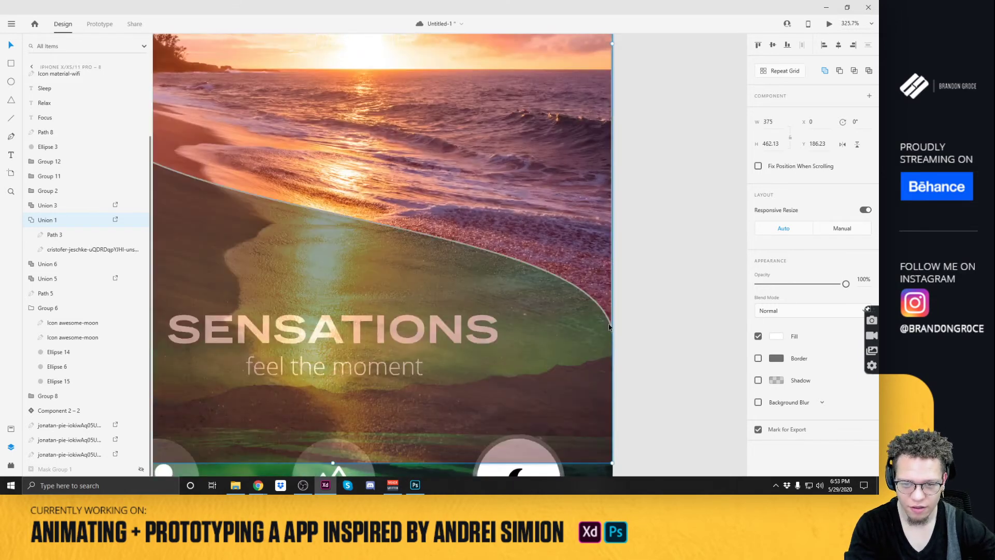
left_click_drag(612, 463, 538, 405)
key("ctrl+z")
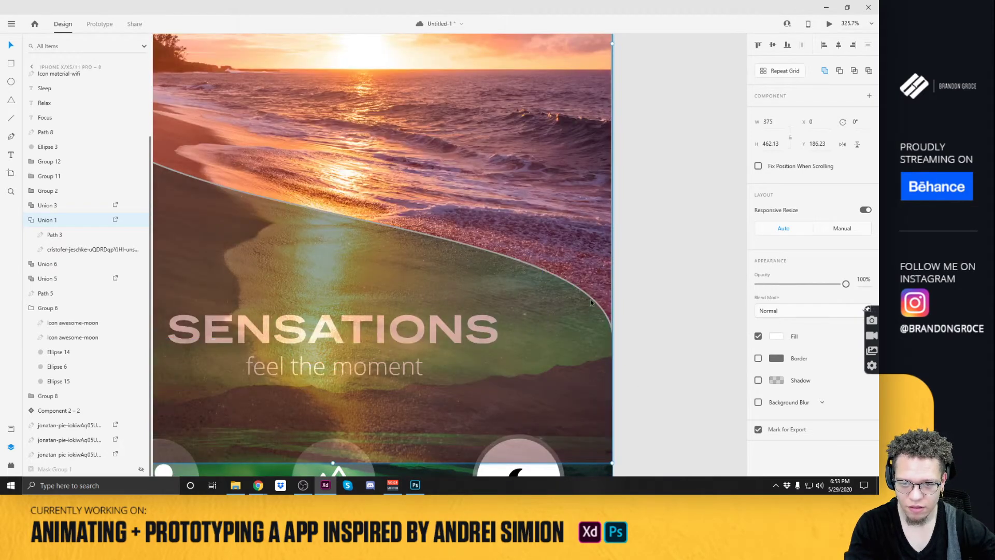
Try stretching Path 3 upward beyond the Pro – 8 artboard, and undo the stretch.
left_click(54, 235)
scroll(324, 263, "down", 5)
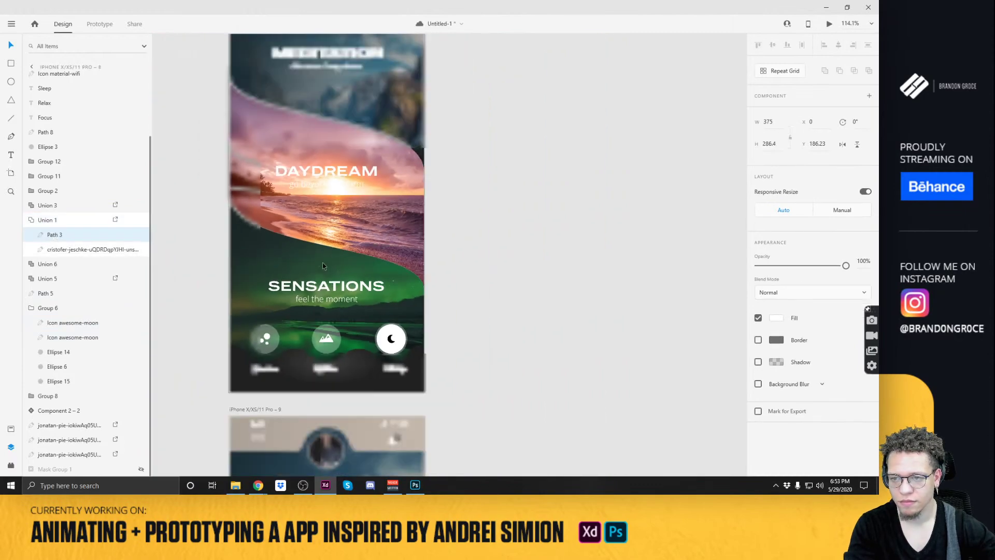
left_click_drag(332, 278, 349, 46)
scroll(380, 133, "up", 3)
scroll(348, 46, "up", 3)
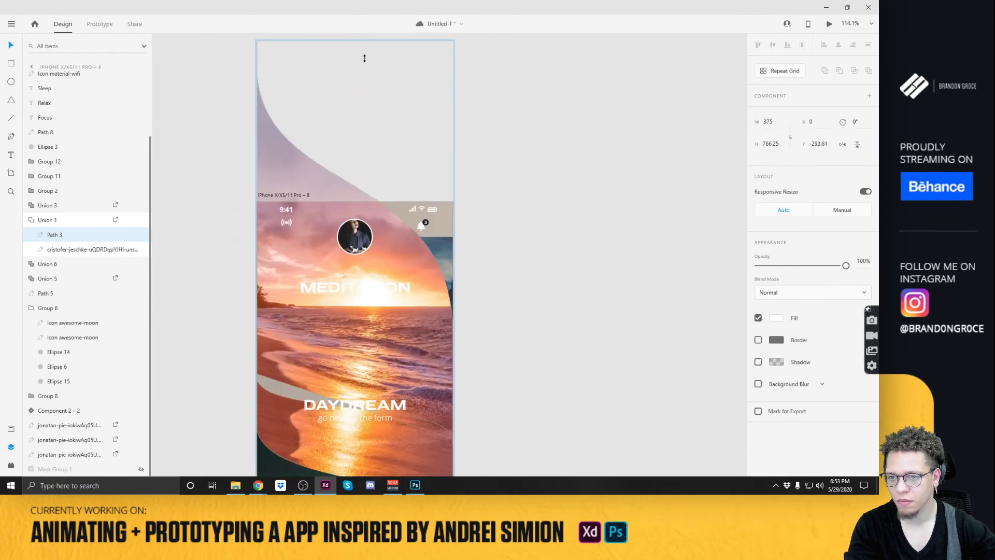
key("ctrl+z")
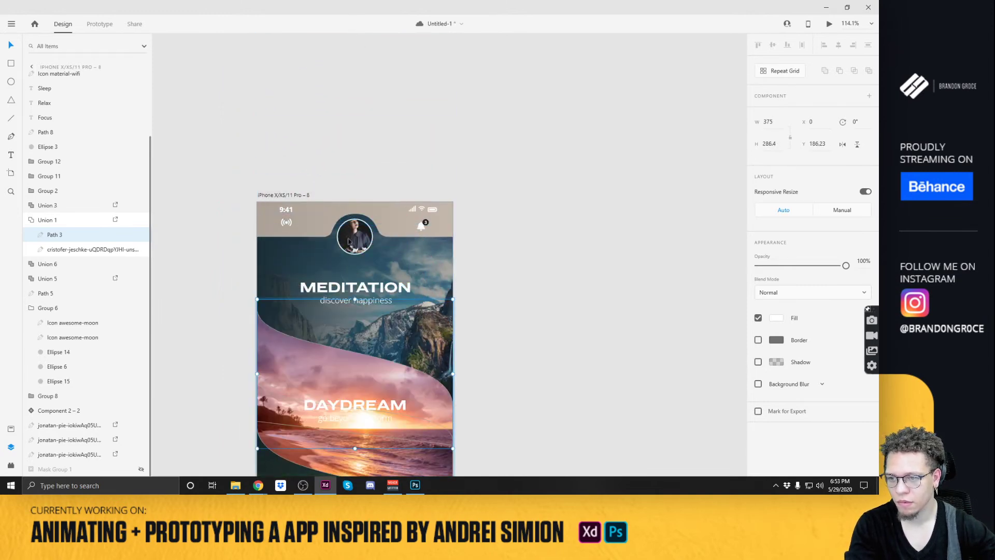
Edit Path 3's anchor points, moving its upper wave edge up so the sunset image covers the Meditation section.
double_click(287, 337)
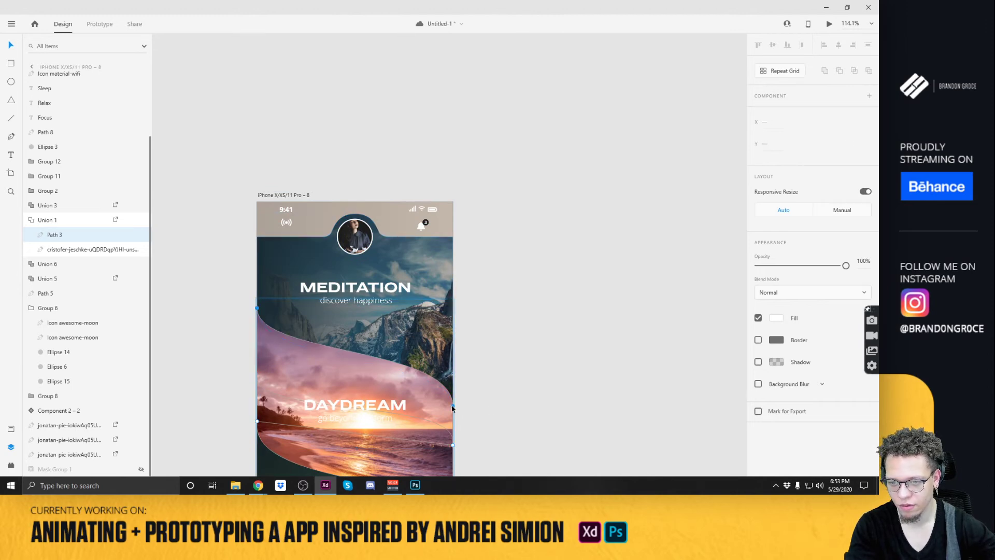
left_click_drag(452, 408, 453, 195)
scroll(498, 288, "down", 5)
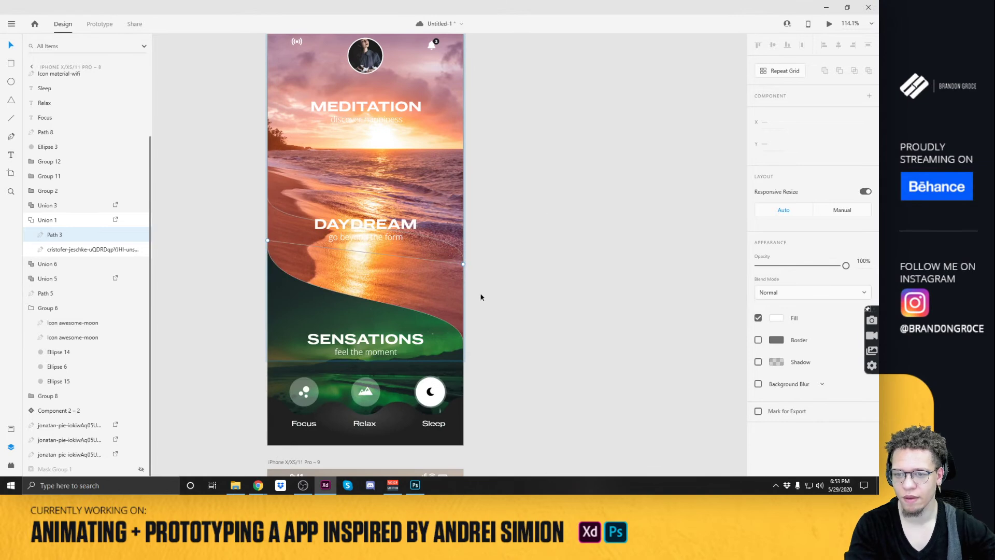
Try lowering the anchor points of Union 1's lower wave path beneath Path 3, and undo the moves.
left_click(270, 226)
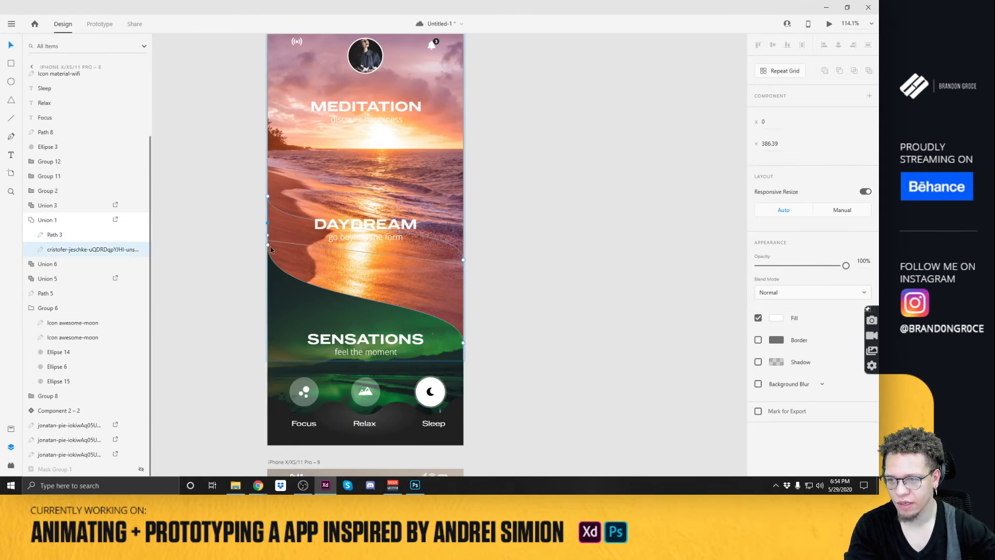
left_click(465, 298, "shift")
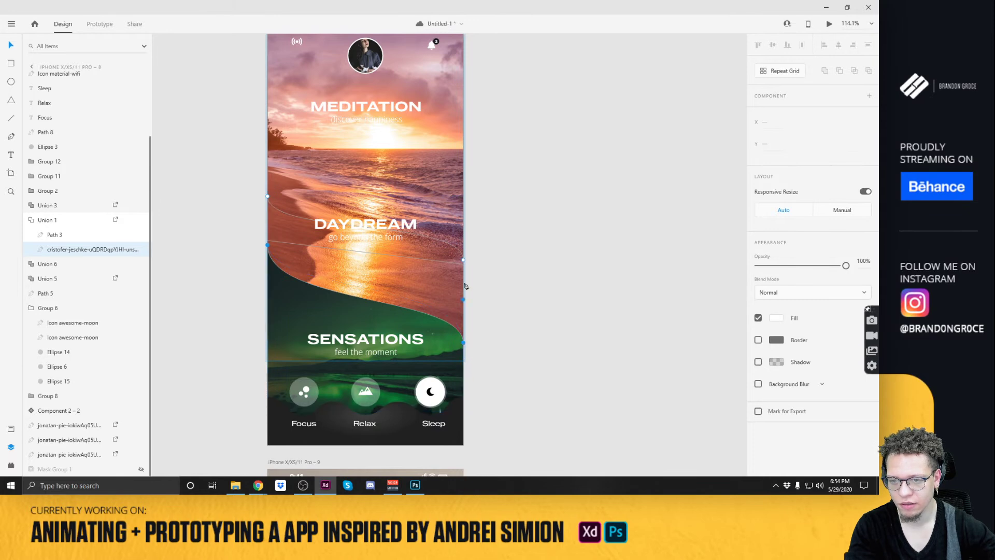
left_click_drag(462, 262, 465, 332)
key("ctrl+z")
left_click(268, 196)
left_click_drag(463, 344, 465, 422)
key("ctrl+z")
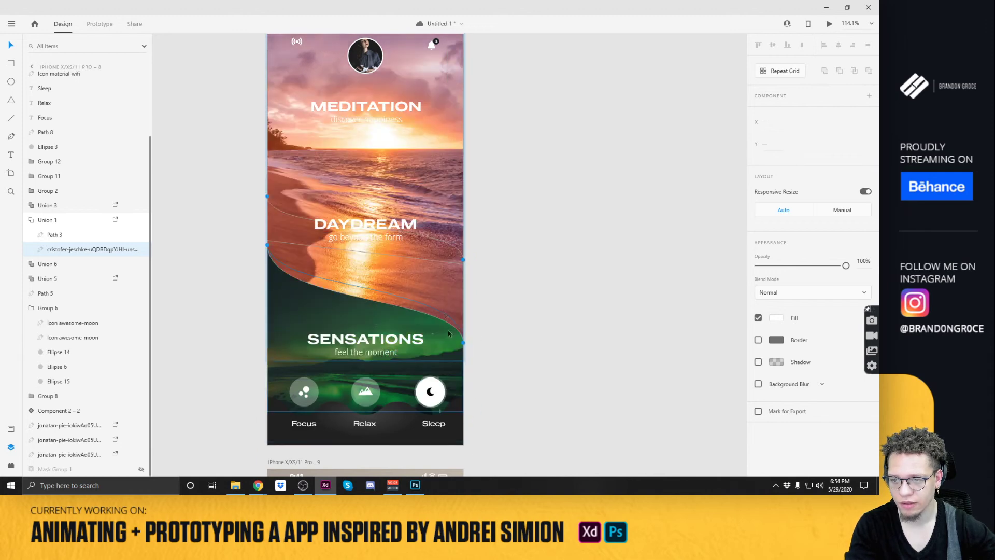
Lower both anchor points of Union 1's lower wave edge so the sunset image covers the Sensations section.
left_click(464, 260)
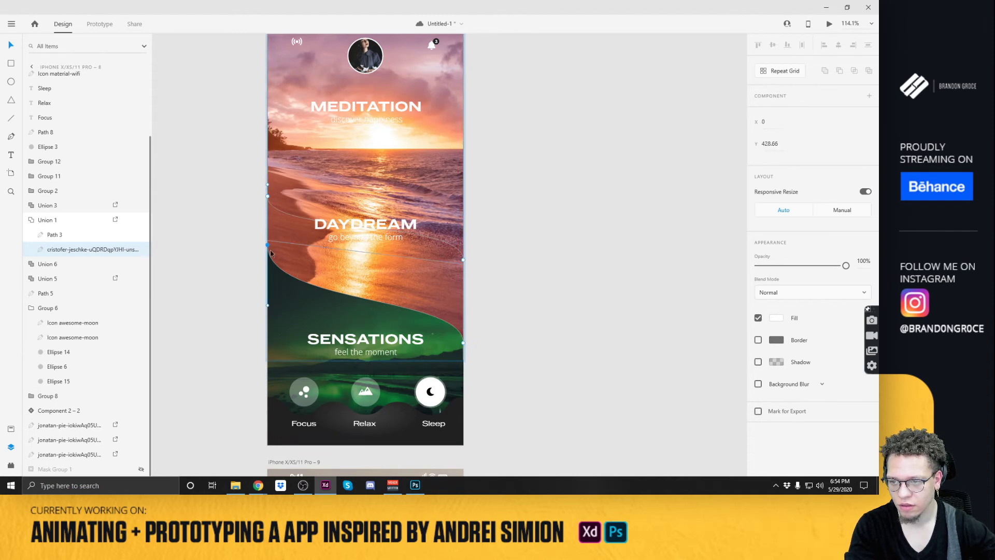
left_click(463, 342)
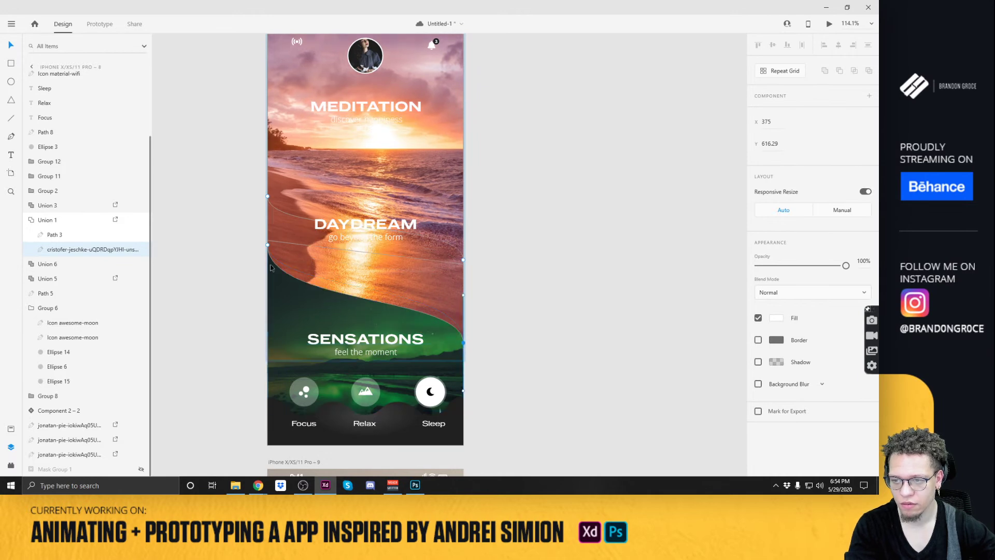
left_click(268, 245, "shift")
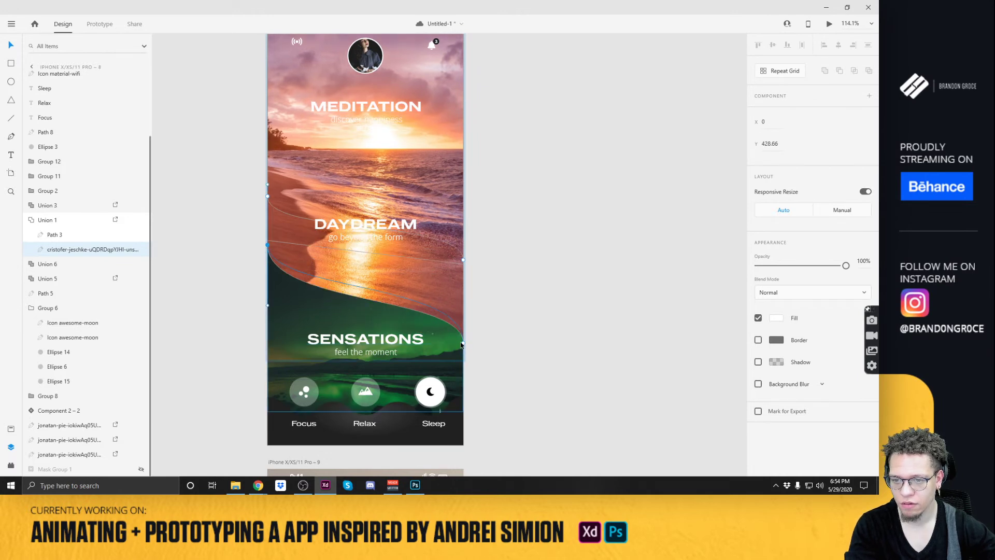
left_click_drag(464, 345, 463, 431)
left_click(577, 266)
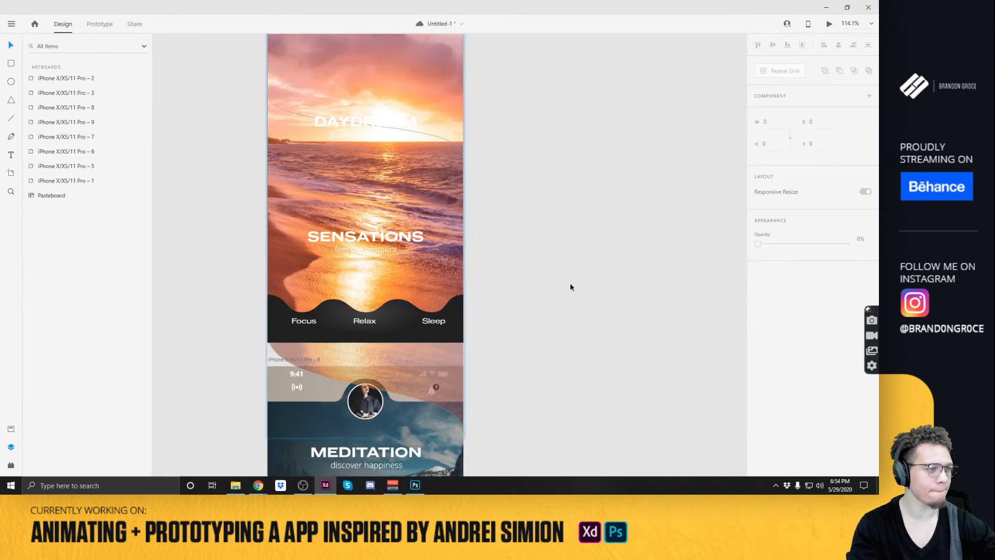
Move the iPhone X/XS/11 Pro – 9 artboard down, widening the gap beneath the Pro – 8 artboard.
scroll(571, 284, "down", 3)
left_click_drag(394, 329, 394, 376)
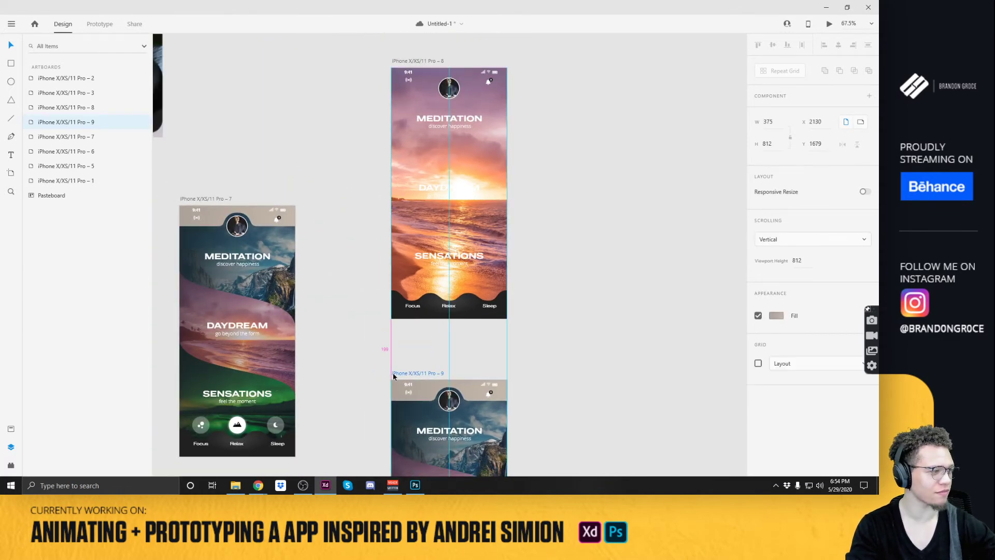
left_click(666, 211)
Position the translucent Union 3 wave over the Daydream section of the Pro – 8 artboard, undoing the last shift.
scroll(447, 181, "up", 3)
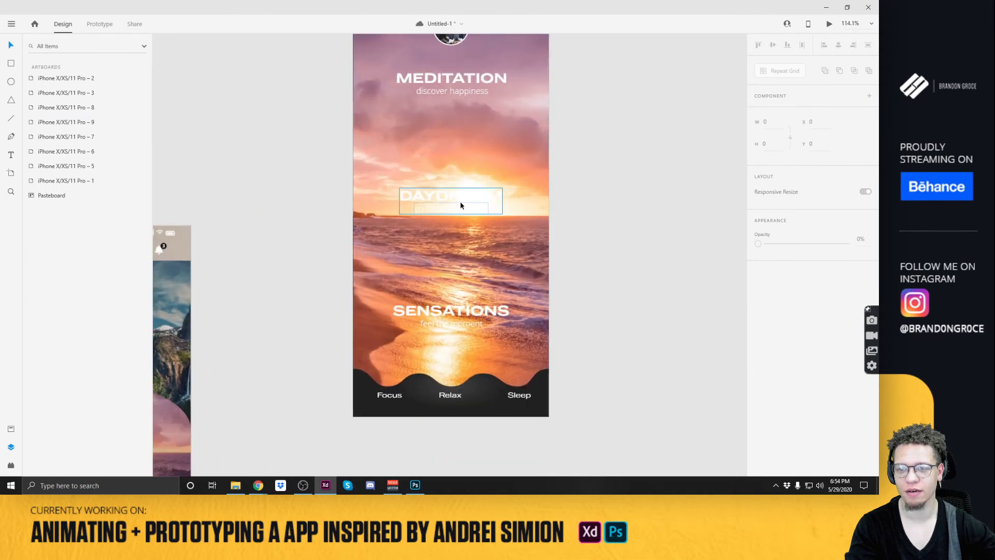
left_click_drag(344, 116, 391, 203)
scroll(392, 322, "down", 5)
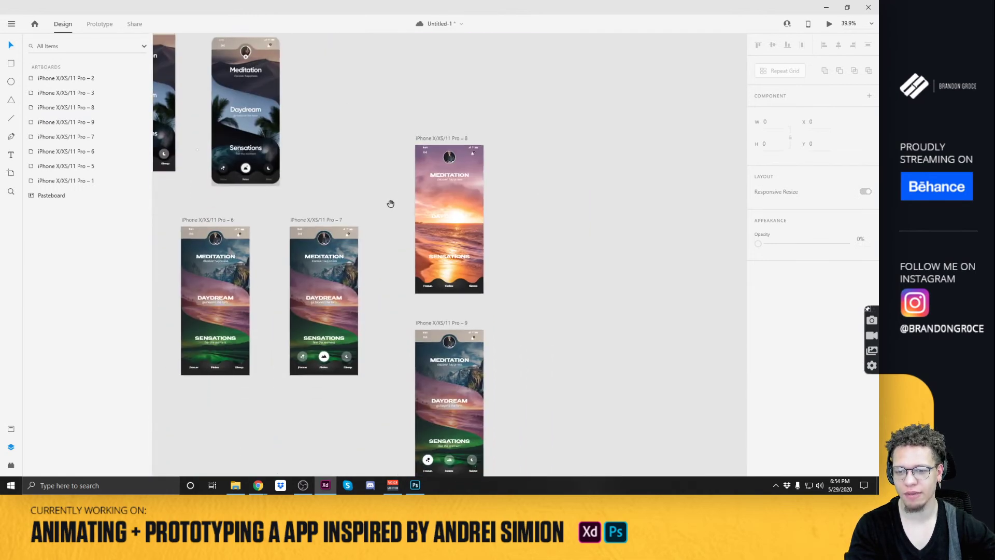
left_click(441, 393)
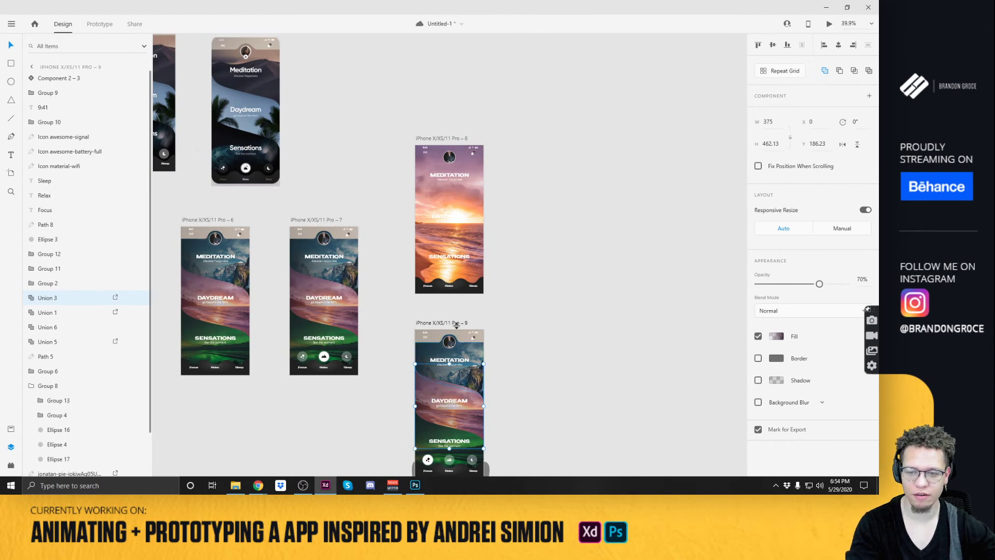
left_click_drag(490, 282, 512, 320)
left_click_drag(472, 452, 473, 266)
left_click_drag(470, 148, 468, 99)
key("ctrl+z")
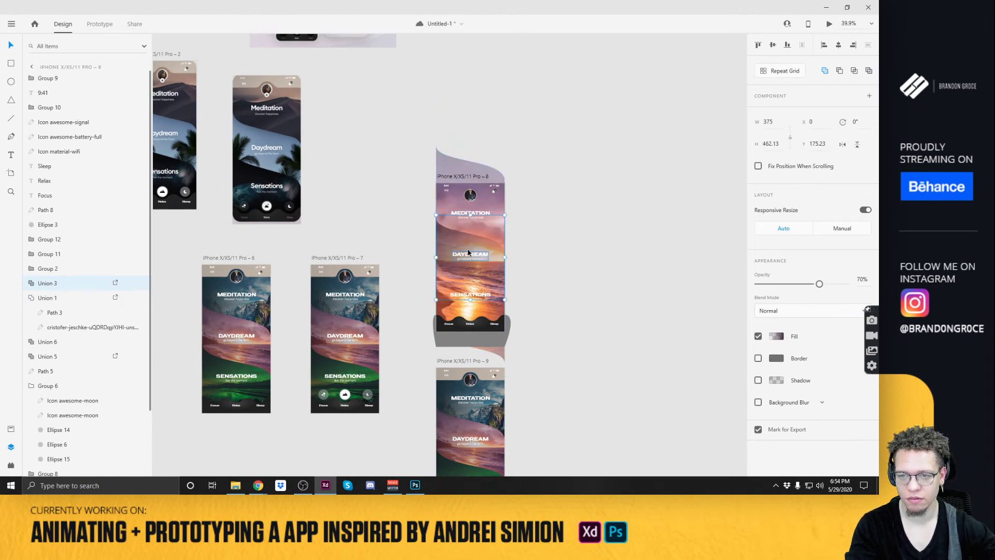
Raise the upper wave anchor points of Path 6 in Union 3 so its upper edge sits above the Pro – 8 artboard.
double_click(440, 224)
left_click(129, 297)
scroll(448, 231, "up", 3)
scroll(449, 231, "up", 2)
left_click(420, 204)
left_click(420, 204)
left_click(570, 280, "shift")
left_click_drag(571, 280, 574, 135)
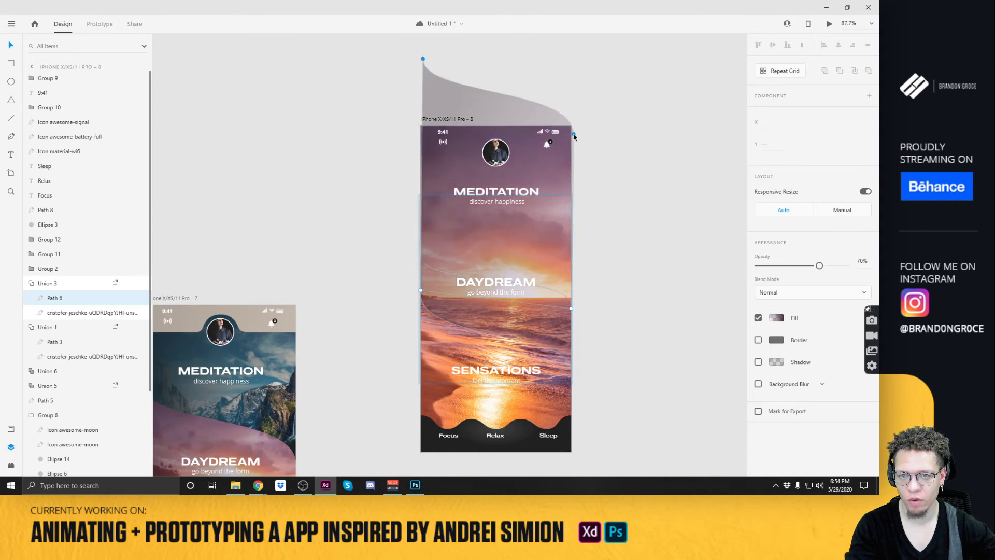
left_click(574, 303)
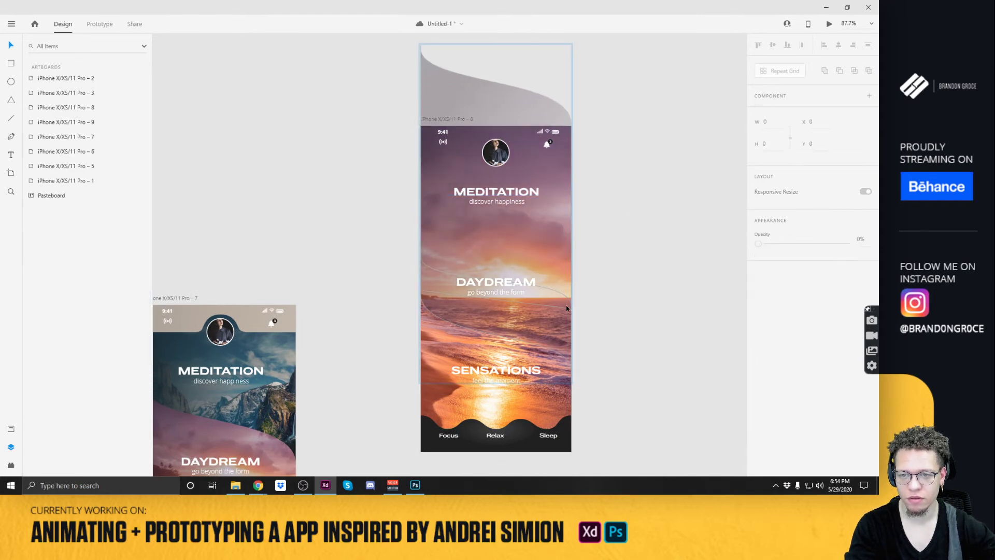
Lower the anchor points of Union 3's lower wave edge until it sits beneath the Pro – 8 artboard.
double_click(540, 314)
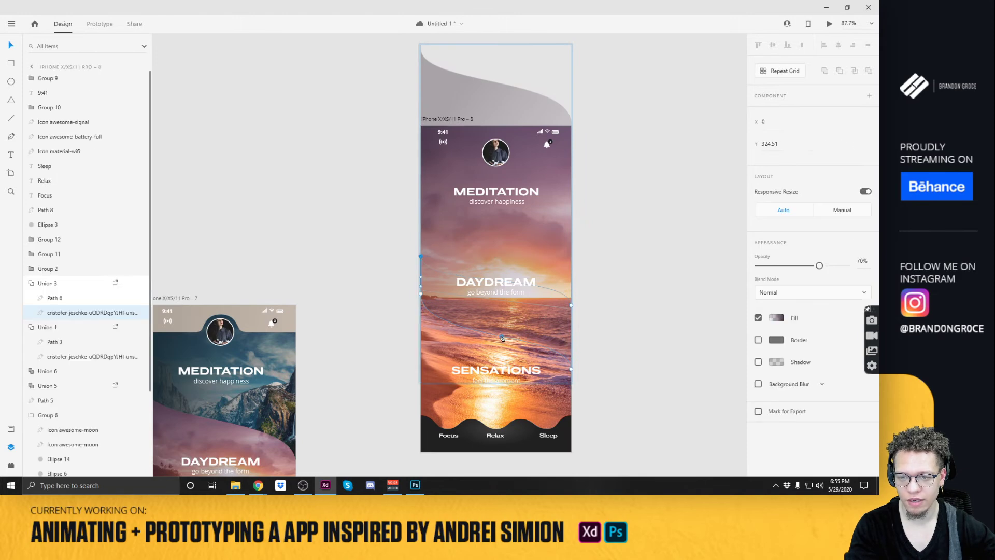
left_click(420, 293)
left_click(571, 369, "shift")
left_click_drag(572, 371, 573, 429)
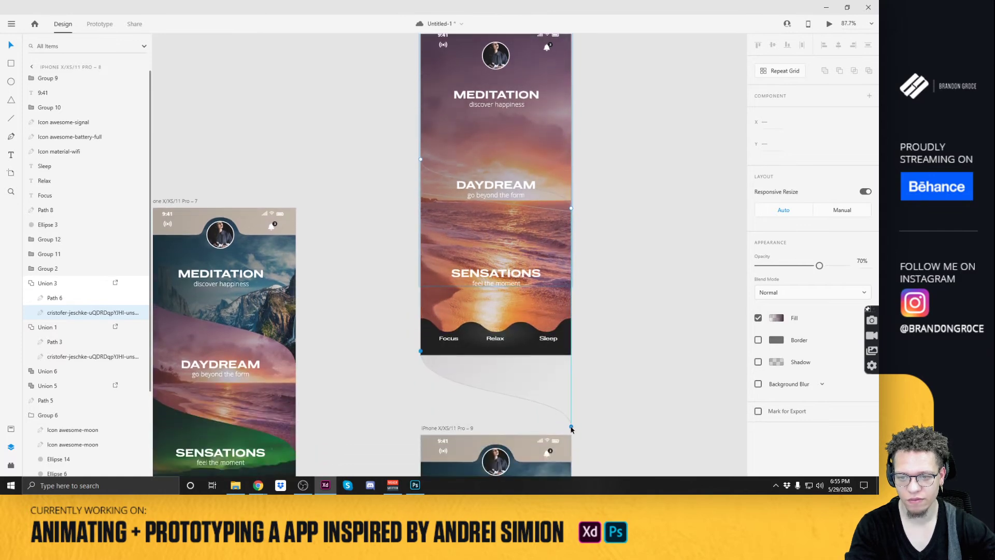
left_click(625, 338)
Set the opacity of the Meditation and Sensations text groups on the Pro – 8 artboard to 0%.
scroll(528, 194, "up", 3)
left_click(528, 193)
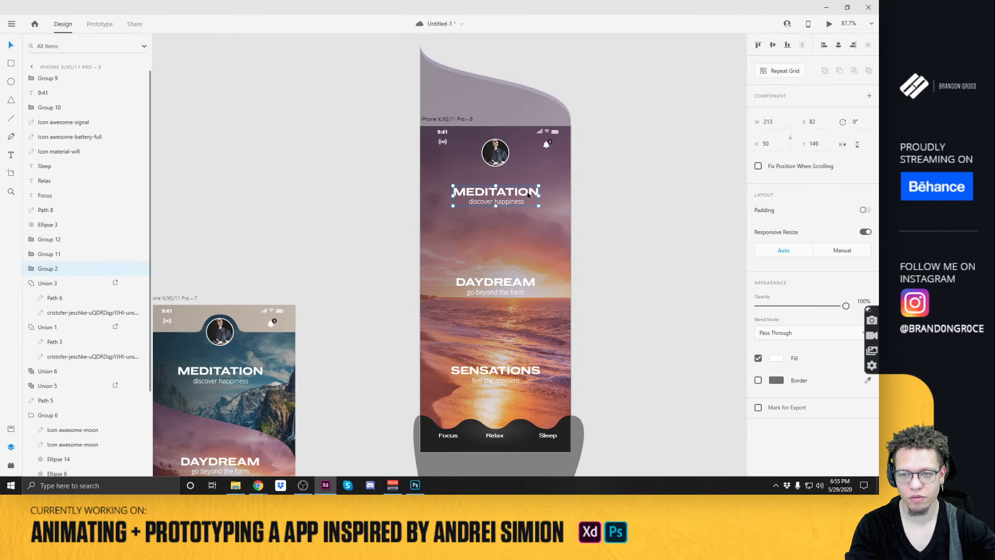
key("0")
key("0")
left_click(518, 370)
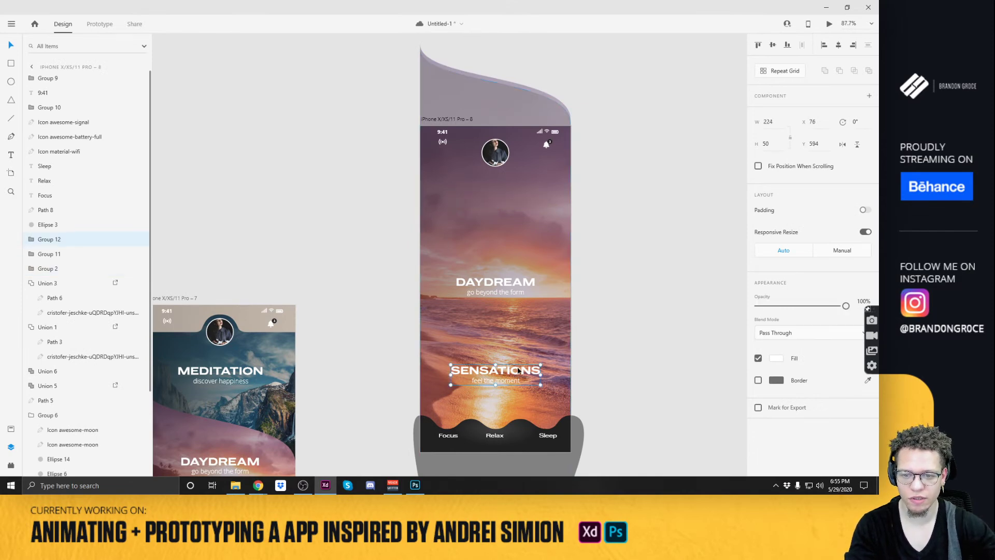
key("0")
key("0")
left_click(583, 313)
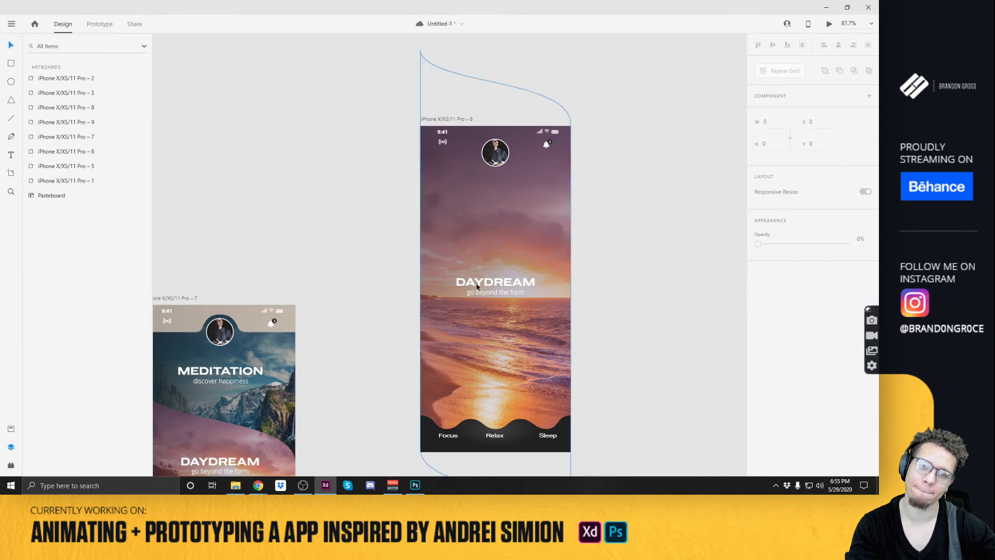
Move the Daydream heading group up beneath the profile photo on the Pro – 8 artboard, at about Y 138.
left_click_drag(485, 284, 486, 184)
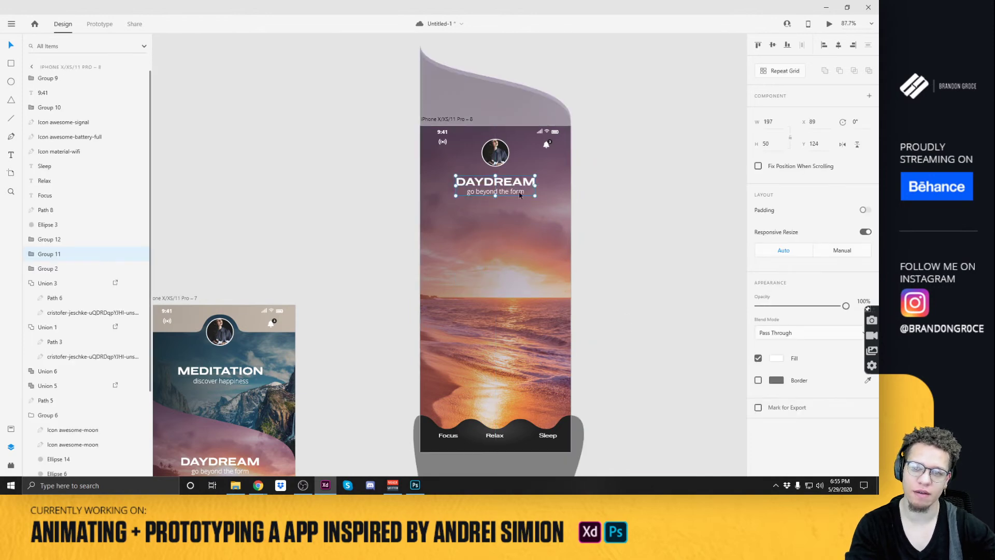
left_click(642, 282)
key("ctrl+z")
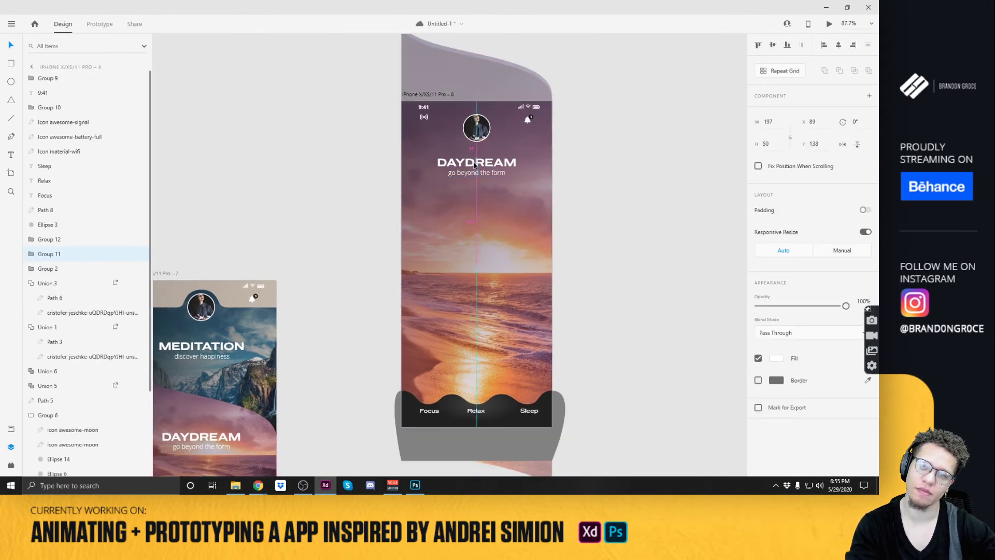
left_click(616, 295)
scroll(598, 295, "down", 2)
scroll(593, 356, "down", 3)
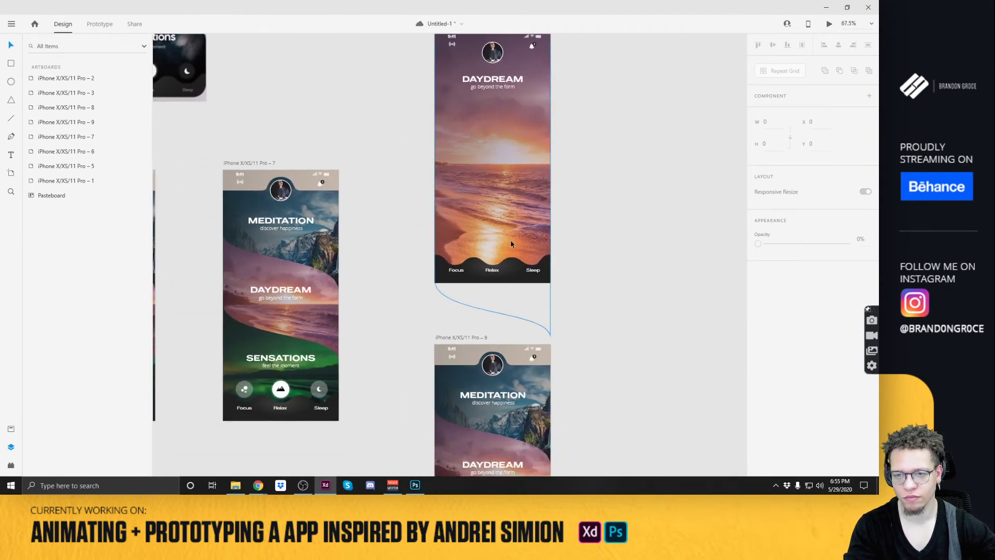
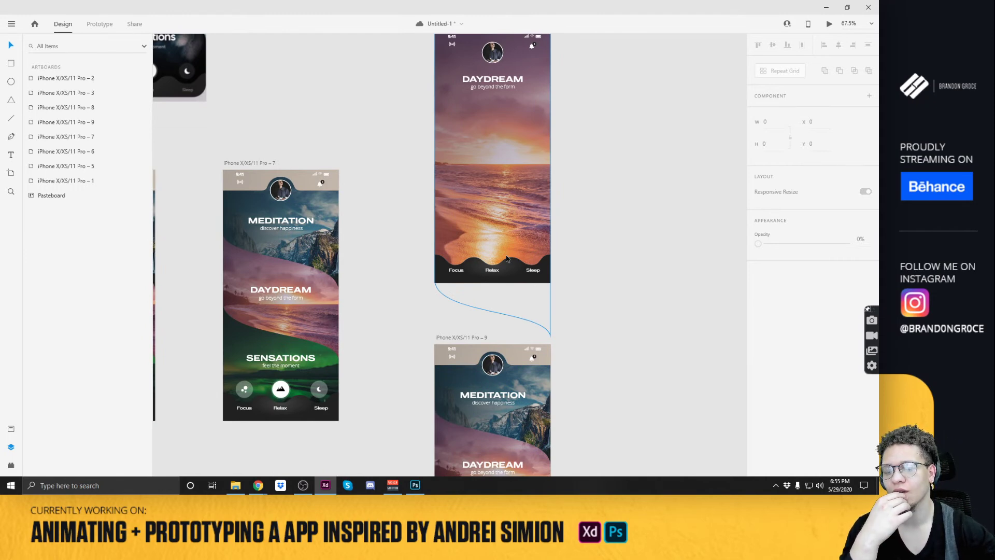
Try moving Union 3 and Union 1 sideways off the Pro – 8 artboard, and undo the move.
left_click(505, 216)
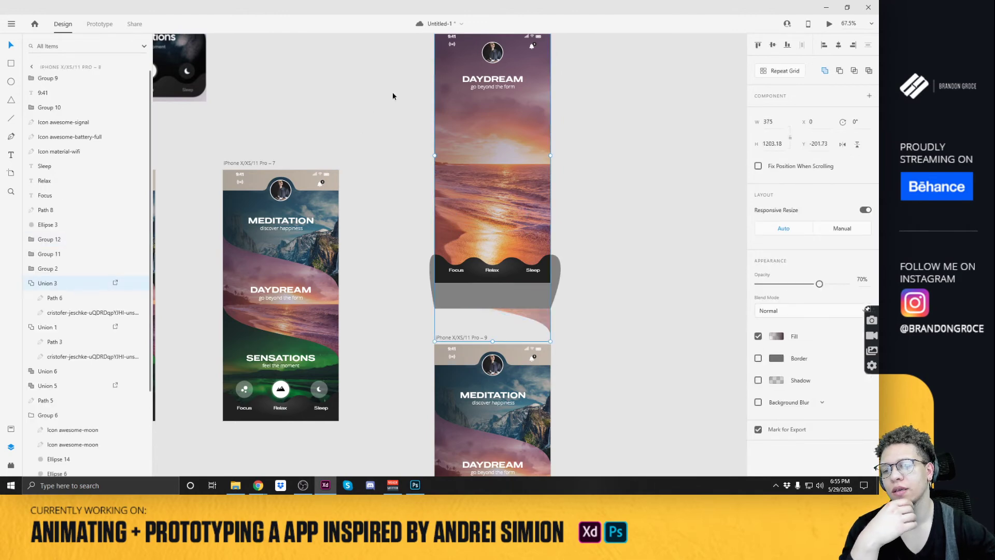
left_click_drag(396, 238, 447, 169)
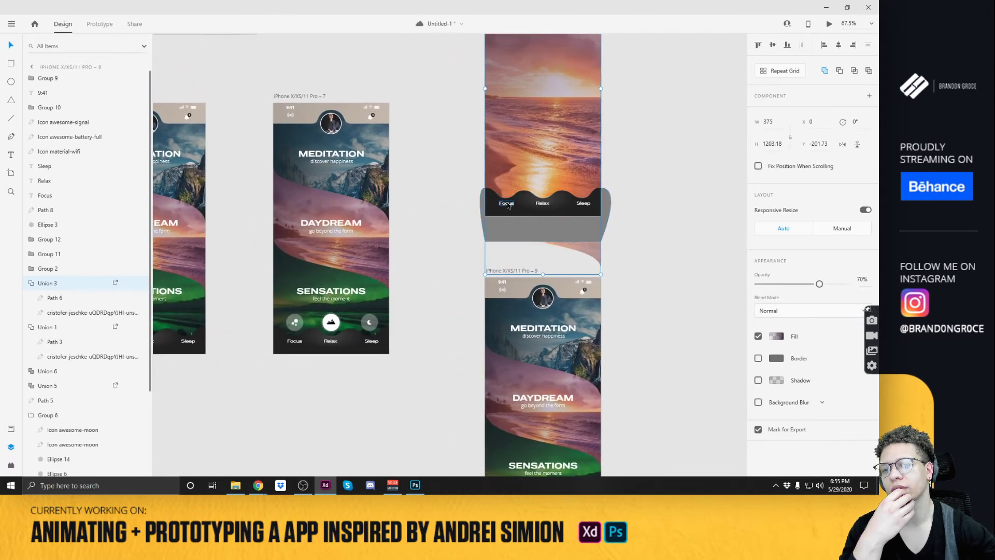
left_click_drag(507, 206, 605, 119)
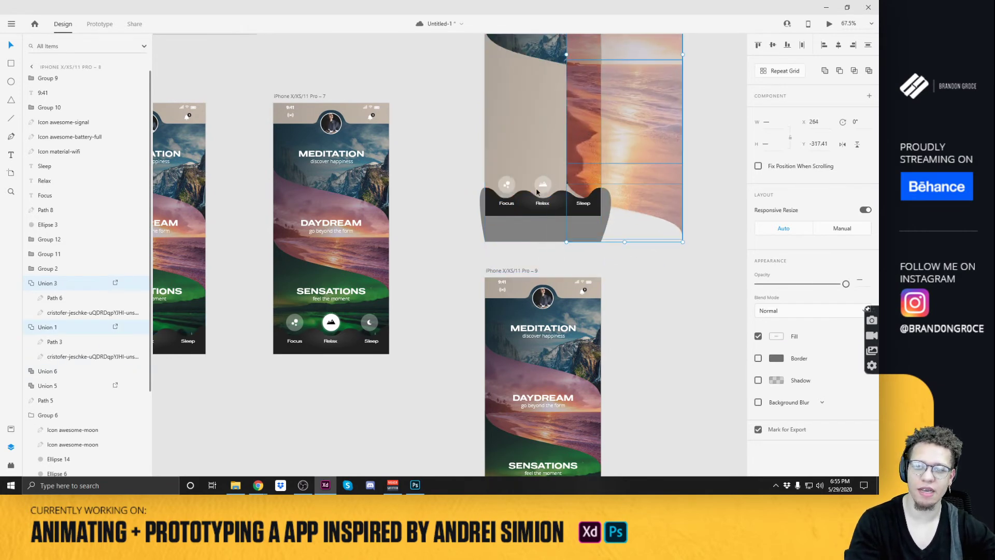
key("ctrl+z")
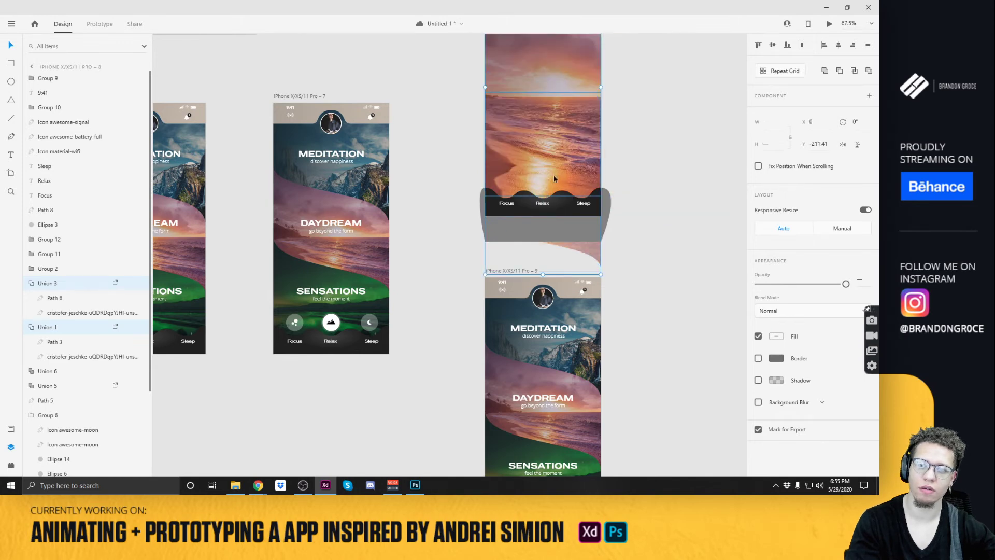
Try sending Union 3 and Union 1 backward in the layer order, beneath the Focus, Relax and Sleep icon groups.
left_click_drag(628, 140, 656, 231)
key("ctrl+bracketleft")
key("ctrl+bracketleft")
key("ctrl+bracketleft")
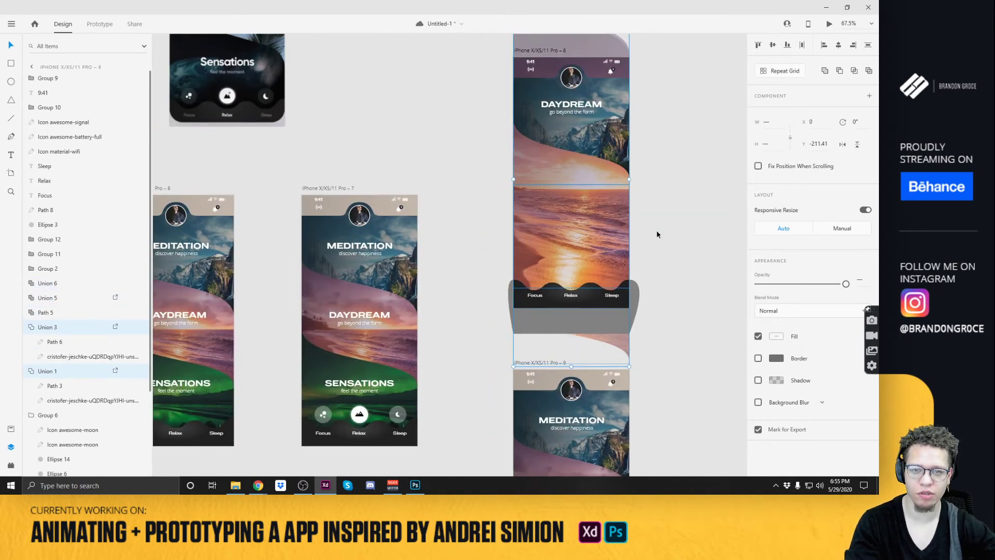
key("ctrl+bracketleft")
key("ctrl+bracketleft")
key("ctrl+bracketleft")
key("ctrl+bracketleft")
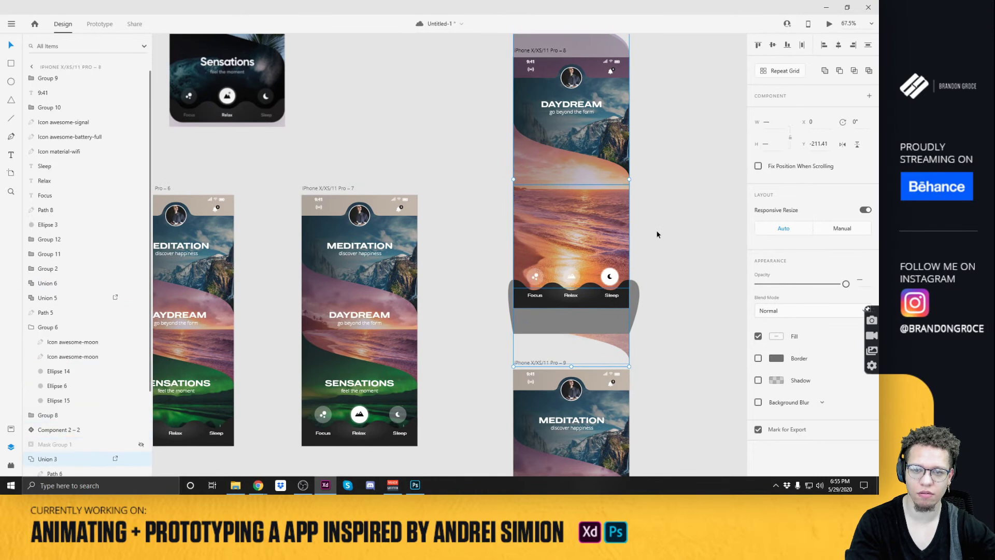
key("ctrl+bracketright")
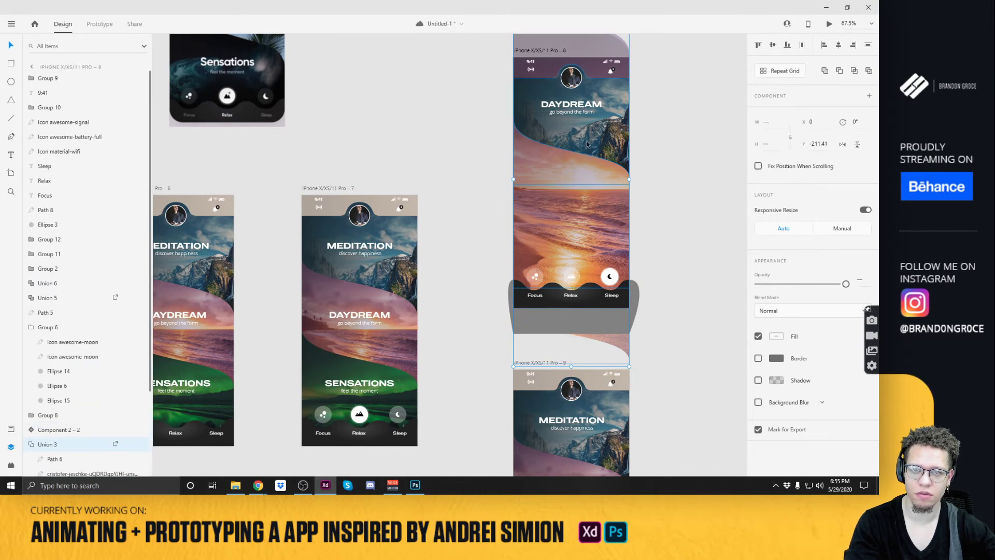
Try sending the Union 6 mountain overlay backward in the layer order, beneath Union 3.
left_click(602, 135)
key("ctrl+bracketleft")
key("ctrl+bracketleft")
key("ctrl+bracketleft")
key("ctrl+bracketleft")
key("ctrl+bracketleft")
key("ctrl+bracketleft")
Try sending Union 5, Group 2 and Group 11 together to the back of the Pro – 8 layer order.
left_click(587, 122)
left_click(584, 116, "shift")
left_click(589, 107, "shift")
key("ctrl+bracketleft")
key("ctrl+bracketleft")
key("ctrl+bracketleft")
key("ctrl+bracketleft")
key("ctrl+bracketleft")
key("ctrl+bracketleft")
key("ctrl+bracketleft")
key("ctrl+bracketleft")
key("ctrl+bracketleft")
key("ctrl+bracketleft")
key("ctrl+bracketleft")
Try selecting and moving Path 10 within Union 6 on the Pro – 8 artboard.
left_click(654, 98)
left_click(611, 104)
double_click(581, 116)
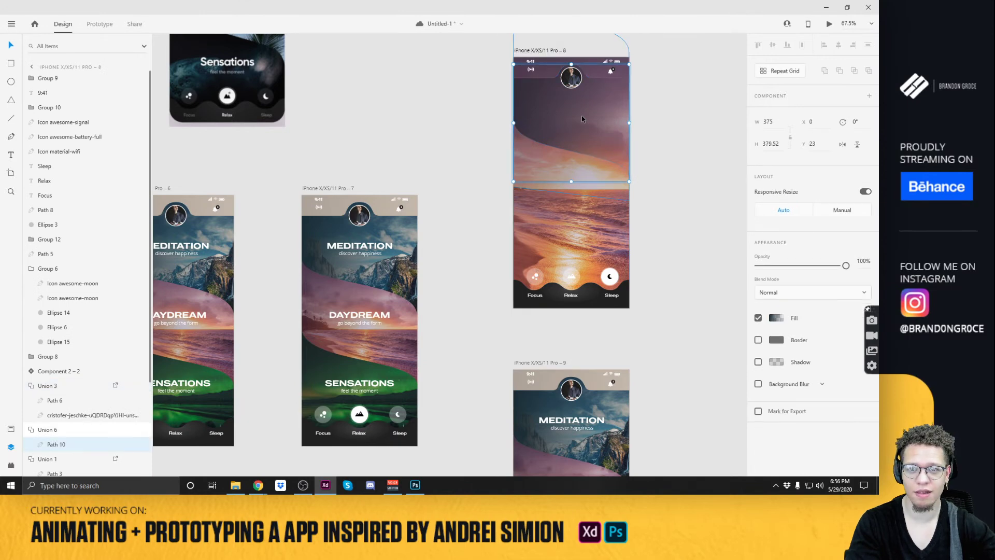
left_click_drag(582, 116, 605, 113)
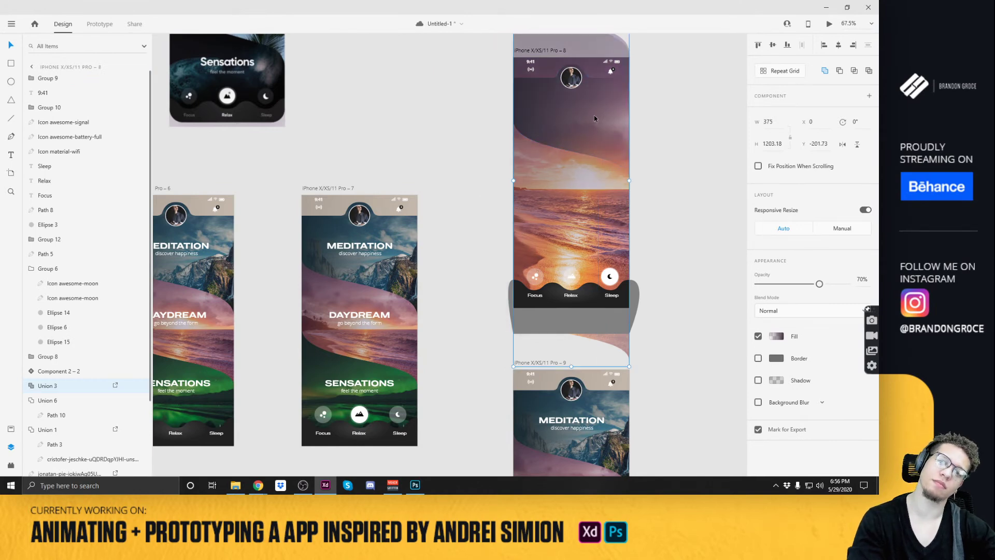
Undo all the layer-order changes on the Pro – 8 artboard and the last move of the Daydream heading.
key("ctrl+v")
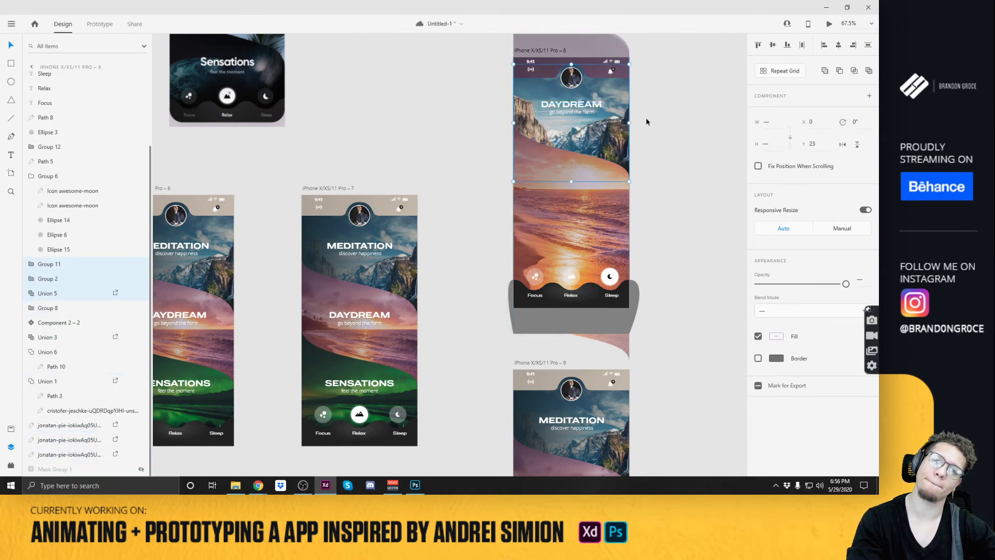
key("ctrl+z")
key("ctrl+z")
key("ctrl+z")
key("ctrl+z")
key("ctrl+z")
key("ctrl+z")
key("ctrl+z")
key("ctrl+z")
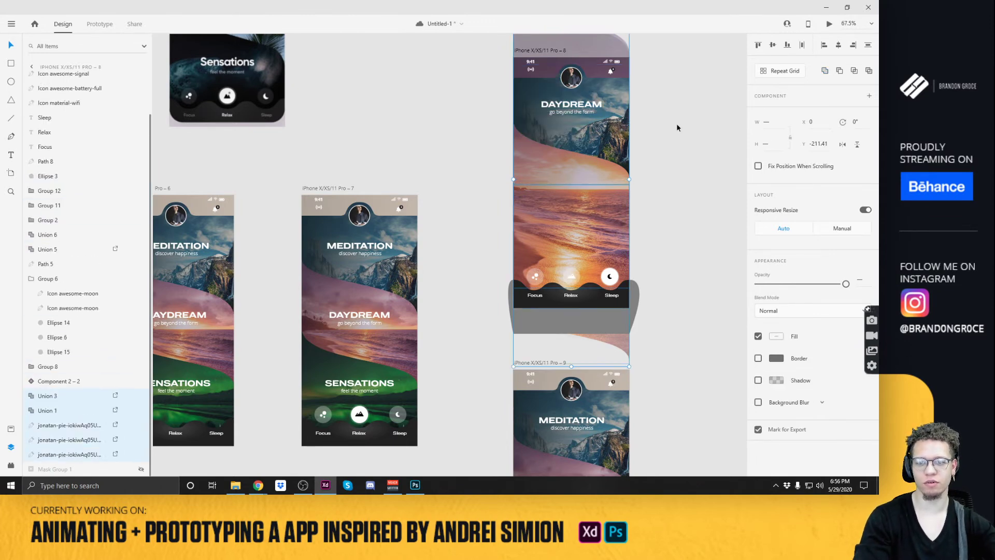
key("ctrl+z")
key("ctrl+z")
key("ctrl+z")
key("ctrl+z")
key("ctrl+z")
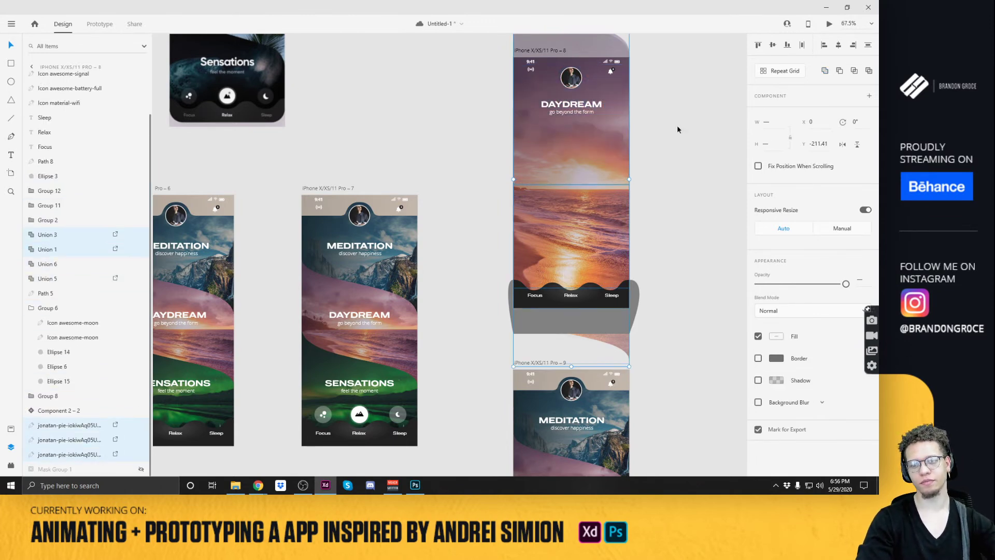
key("ctrl+z")
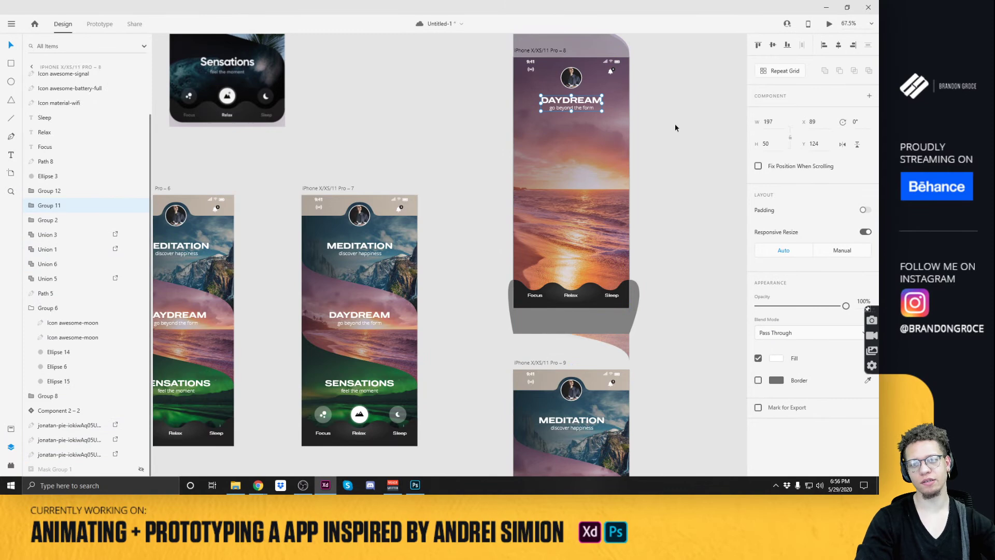
left_click(675, 136)
Move the Daydream wave images off to the side of the Pro – 8 artboard and cut the uncovered Focus, Relax and Sleep icon buttons.
left_click(584, 296)
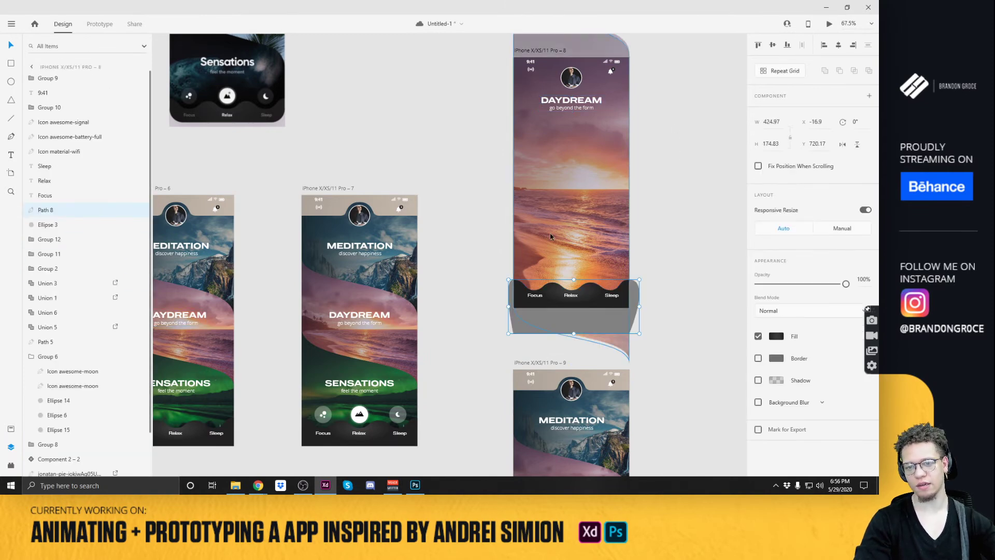
left_click_drag(670, 245, 720, 256)
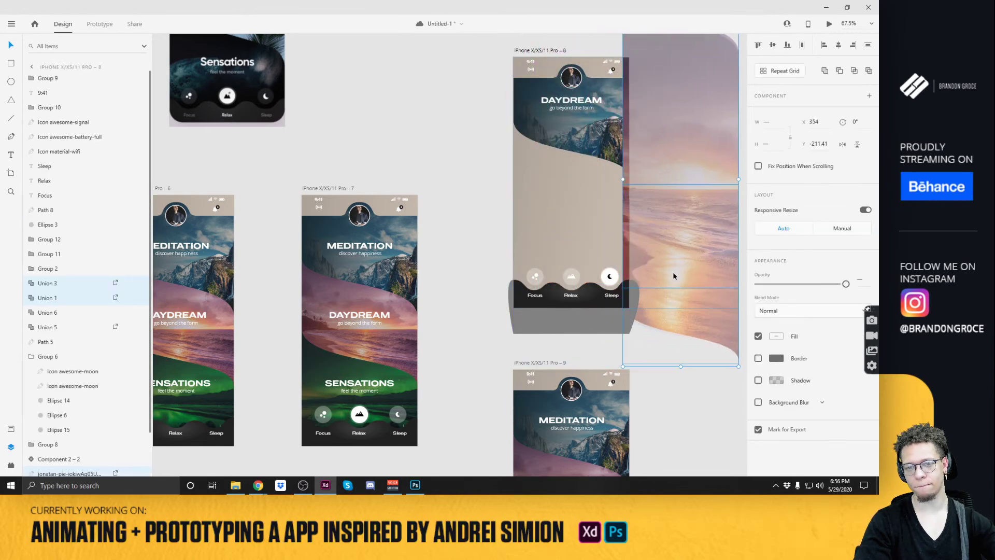
left_click(612, 279)
left_click(571, 278, "shift")
left_click(539, 280, "shift")
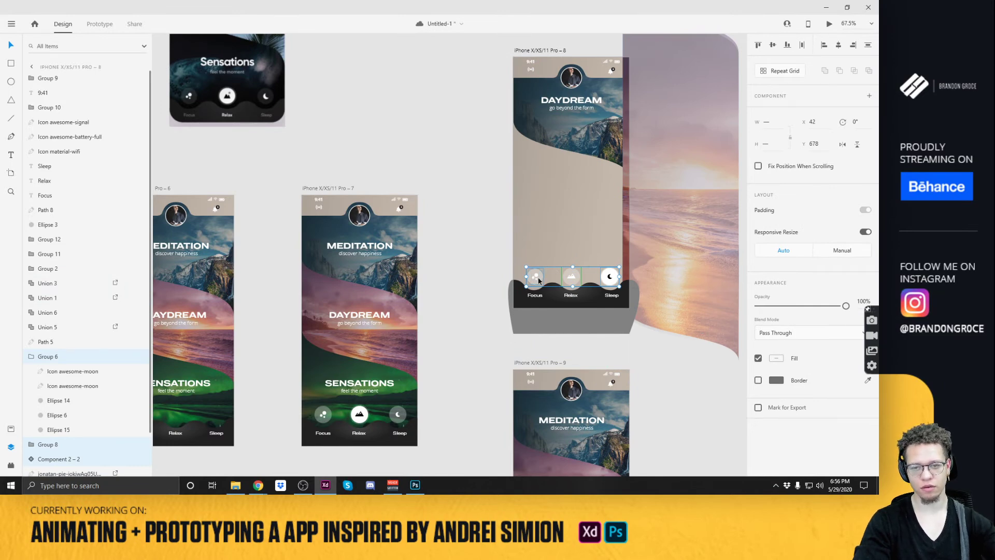
key("Delete")
Move the Daydream wave images back over the Pro – 8 artboard, aligned at X 0.
left_click(627, 239)
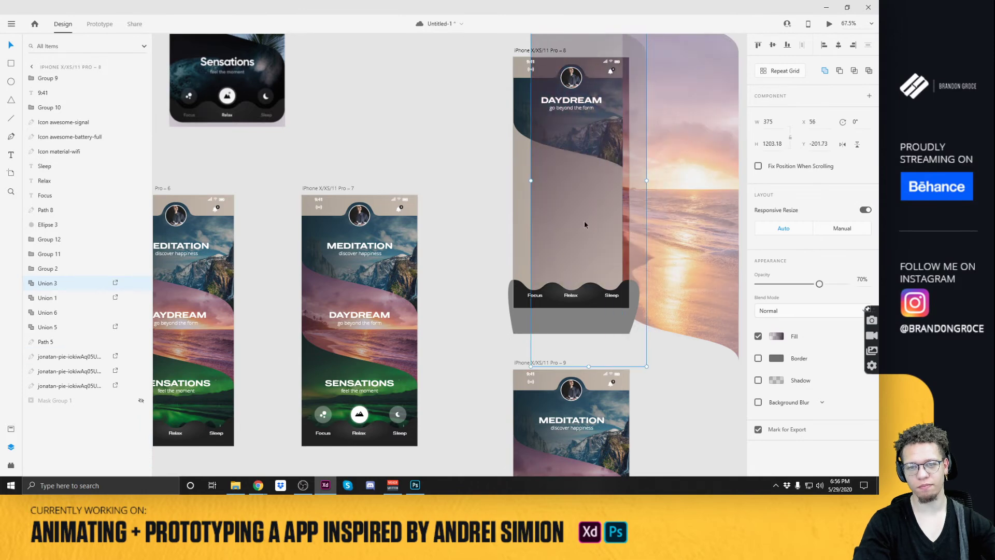
scroll(706, 258, "right", 3)
left_click_drag(693, 228, 632, 255)
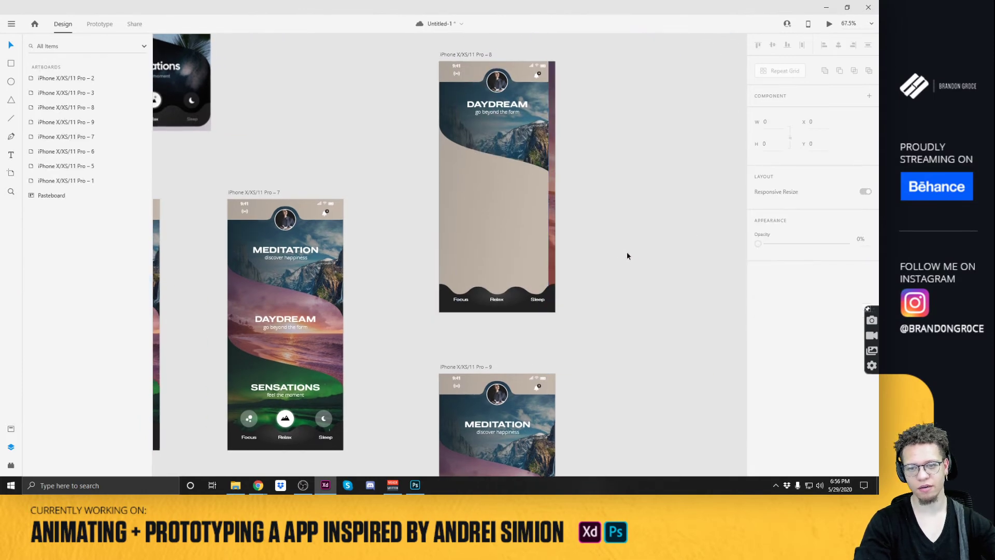
left_click(534, 226)
left_click_drag(555, 229, 440, 226)
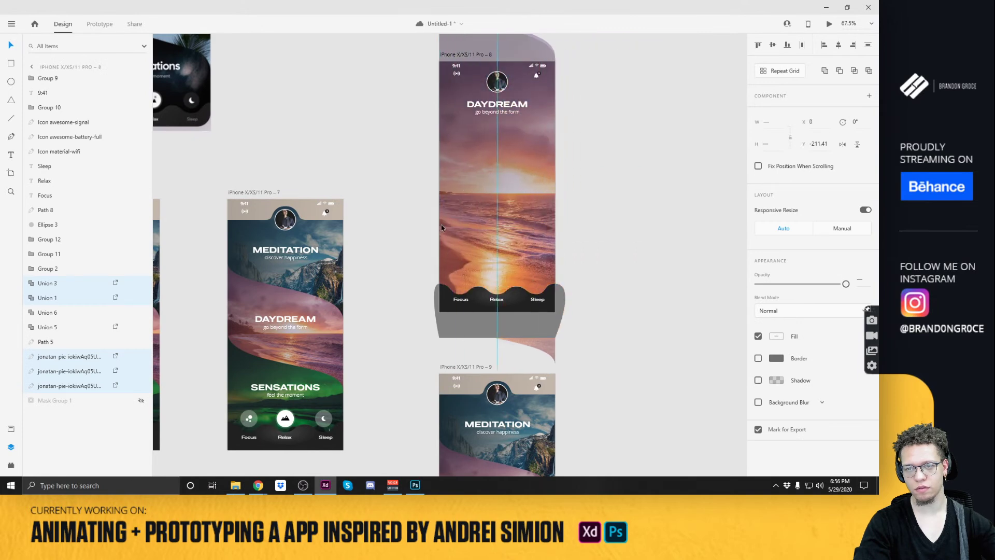
Paste the Focus, Relax and Sleep icon buttons on the Pro – 8 artboard, above the Daydream image.
left_click(634, 224)
key("ctrl+v")
left_click(613, 240)
scroll(511, 322, "up", 3)
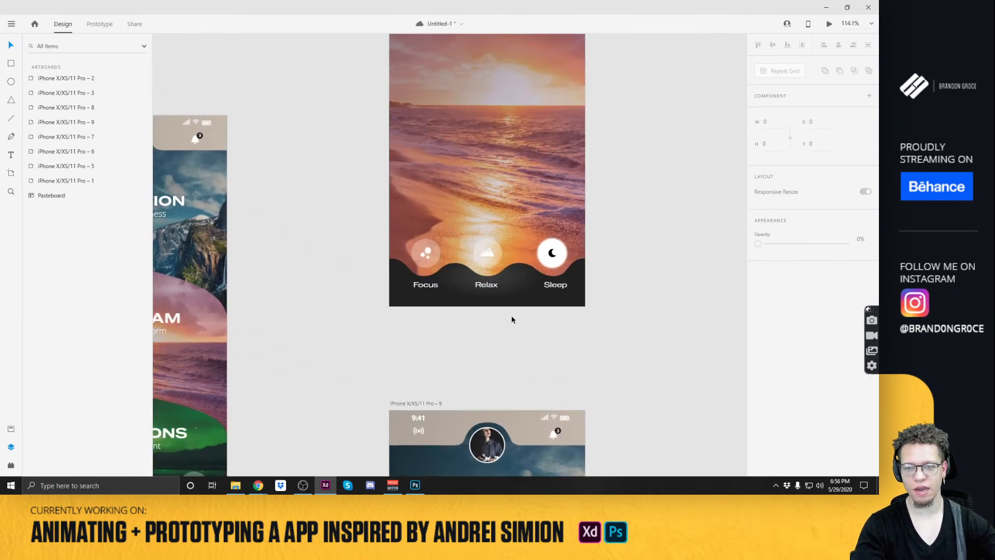
scroll(627, 217, "down", 3)
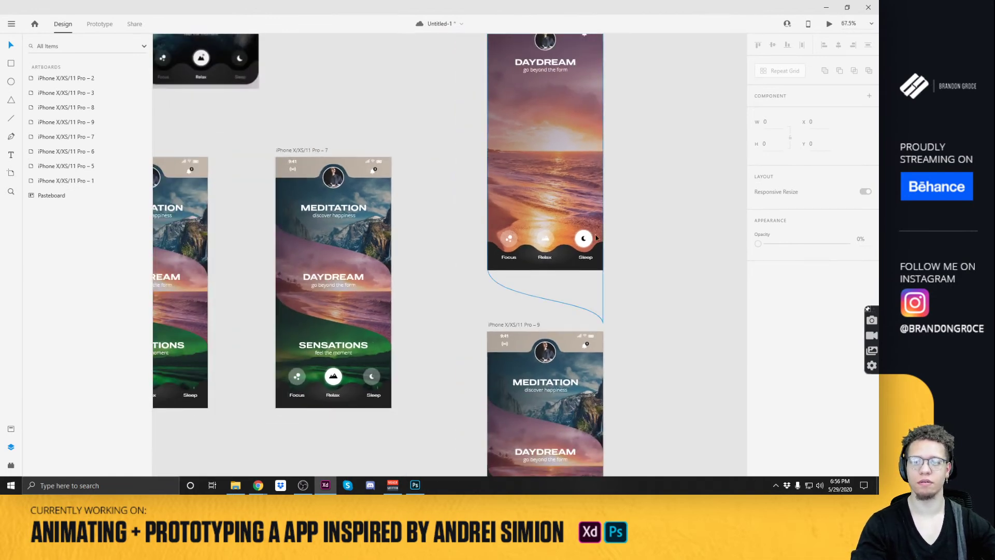
Bring Path 8 and the Focus, Relax and Sleep labels to the front of the Pro – 8 layer order.
left_click(584, 242)
left_click(535, 239, "shift")
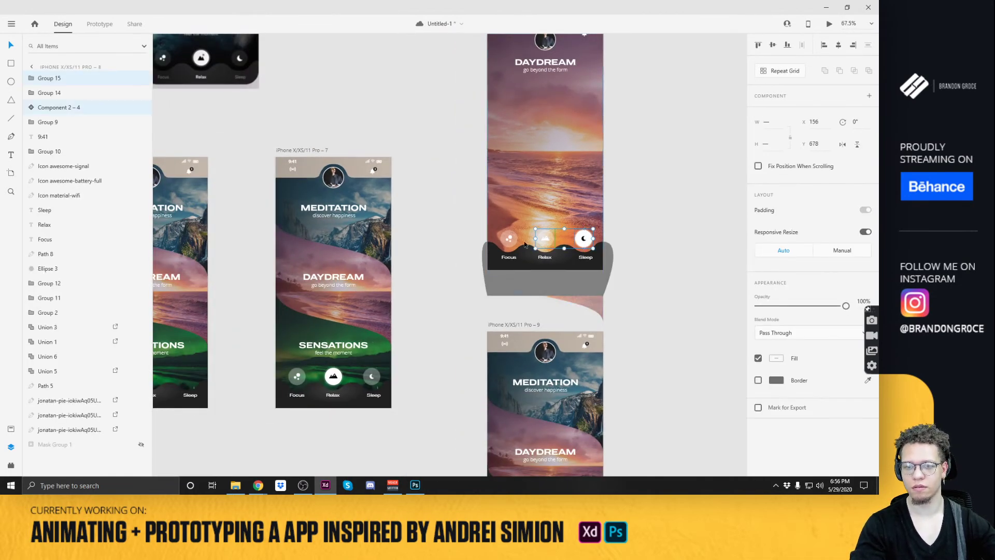
left_click(509, 257)
left_click(531, 265, "shift")
left_click(544, 257, "shift")
left_click(589, 258, "shift")
scroll(559, 263, "up", 3)
left_click_drag(560, 251, 578, 270)
key("ctrl+shift+bracketright")
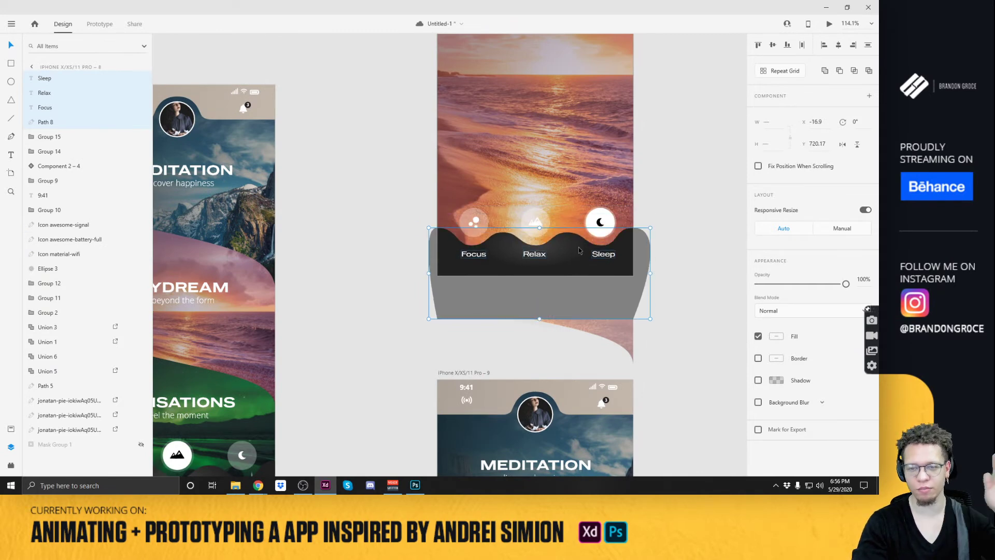
left_click(670, 141)
left_click(530, 228)
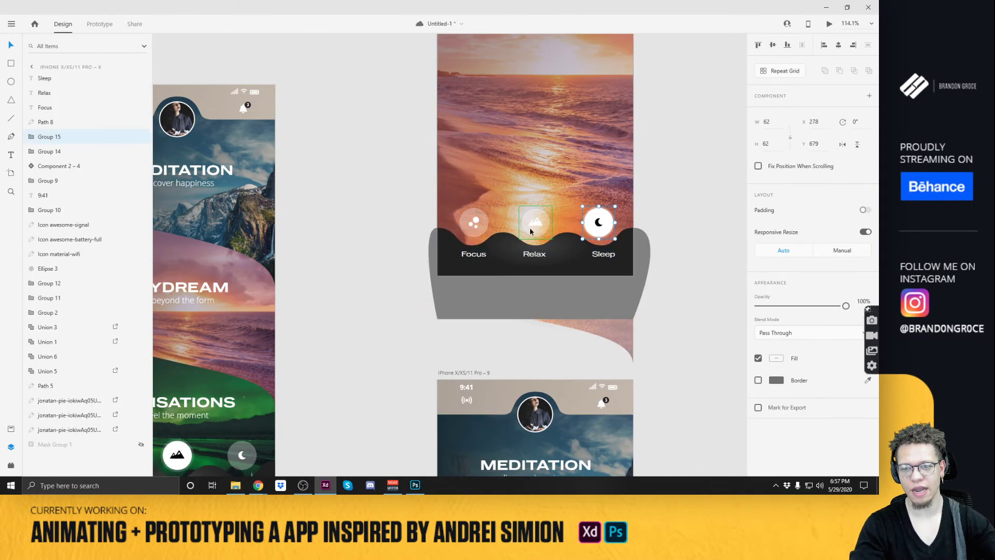
left_click(541, 220)
left_click(683, 183)
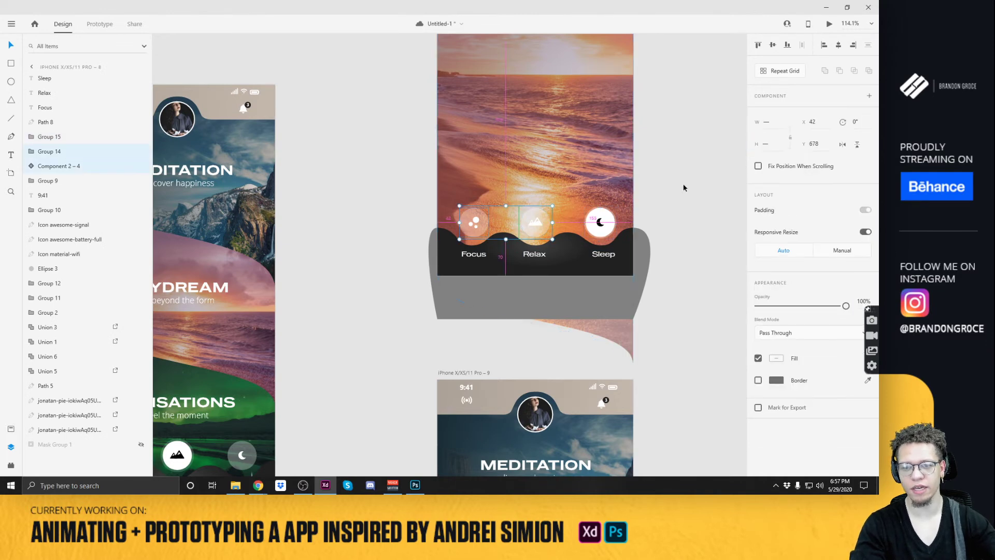
Bring Path 8 and the Focus, Relax and Sleep labels to the front of the Pro – 7 layer order.
scroll(674, 202, "down", 3)
scroll(617, 215, "down", 1)
scroll(618, 216, "left", 2)
left_click(468, 327)
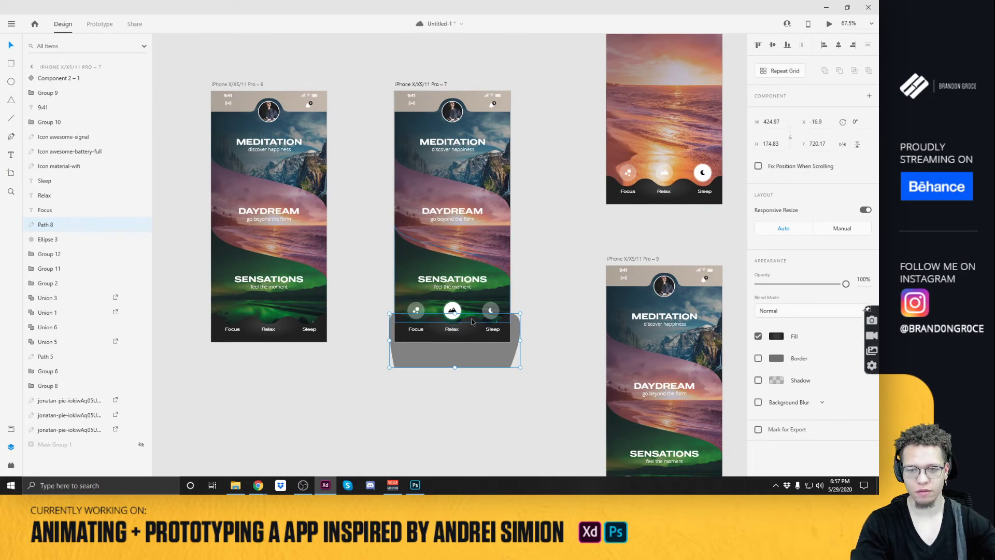
left_click(415, 330)
left_click(452, 329, "shift")
left_click(493, 329, "shift")
left_click(474, 340, "shift")
key("ctrl+shift+bracketright")
key("ctrl+c")
left_click(555, 274)
Bring Path 8 and the Focus, Relax and Sleep labels to the front of the Pro – 6 layer order.
left_click(306, 334)
key("ctrl+v")
left_click(307, 332, "shift")
left_click(265, 330, "shift")
left_click(235, 332, "shift")
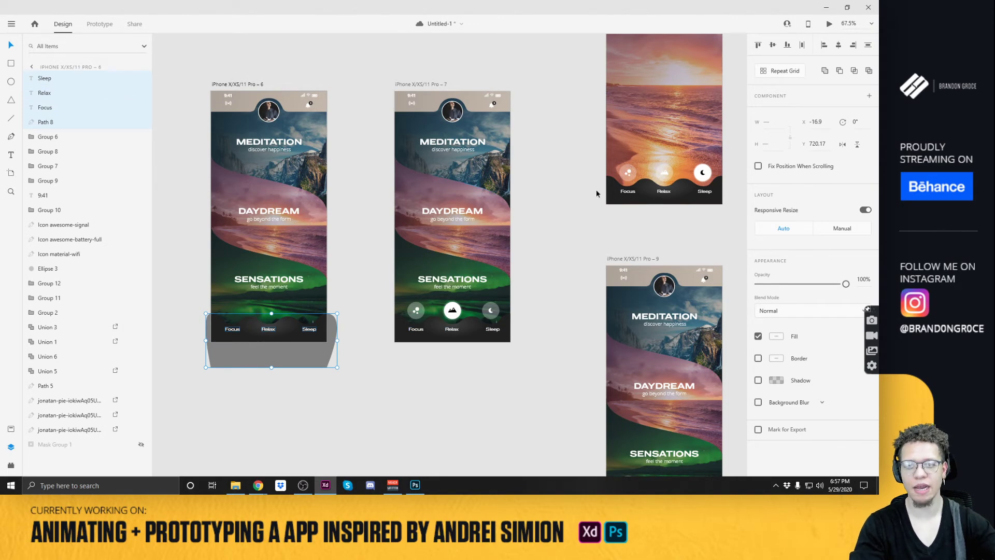
scroll(570, 203, "down", 5)
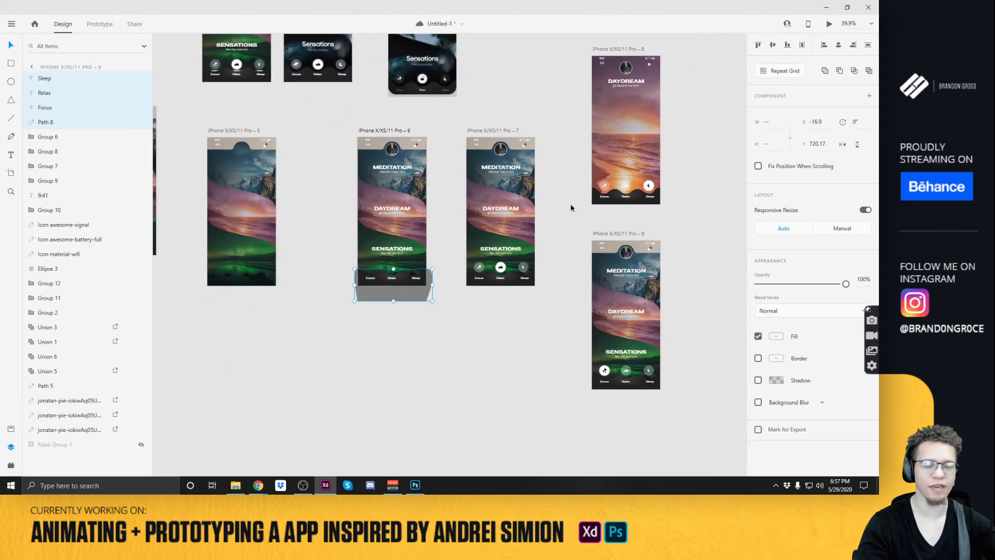
left_click(519, 119)
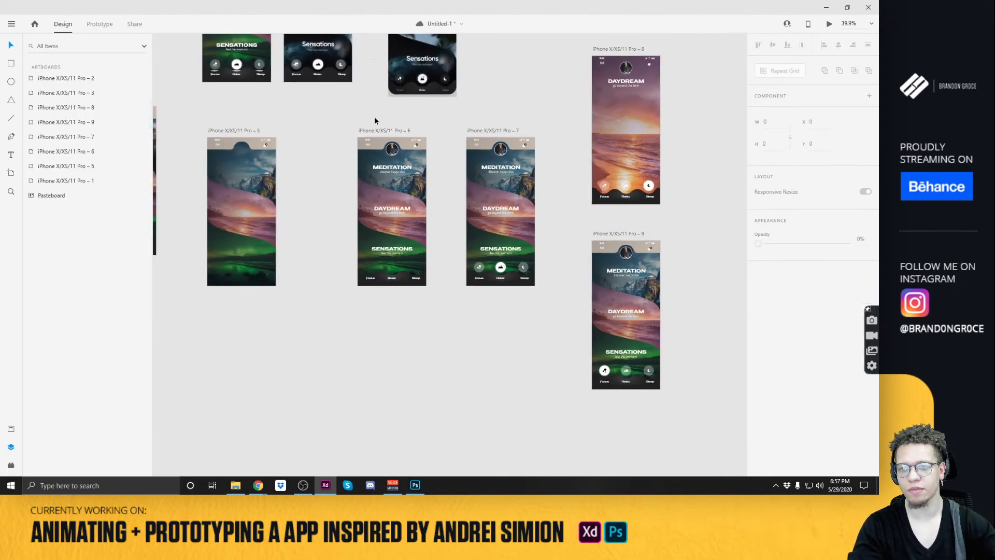
Preview the prototype from the Pro – 5 artboard and test the Sleep button, ending with the preview closed.
left_click(245, 138)
left_click(829, 23)
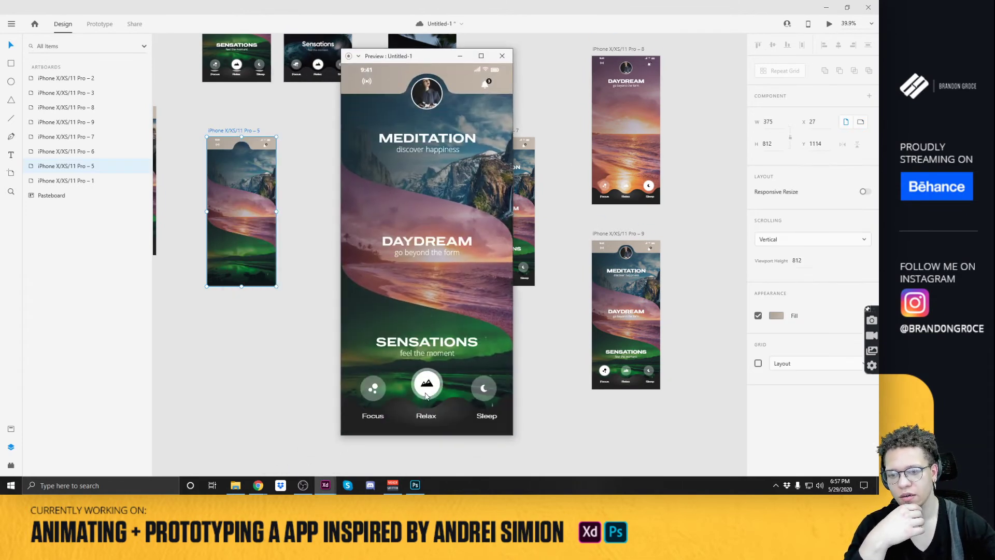
left_click(487, 387)
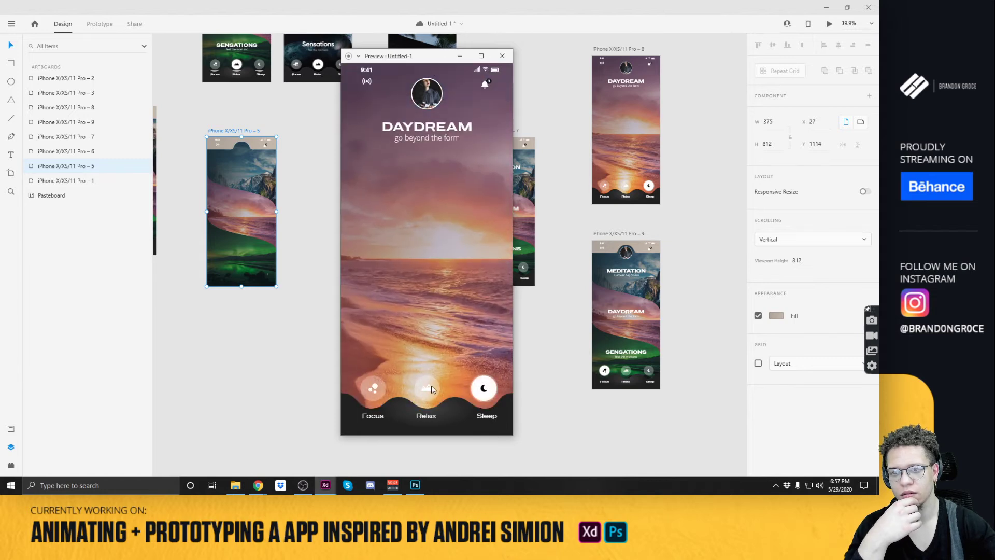
left_click(502, 55)
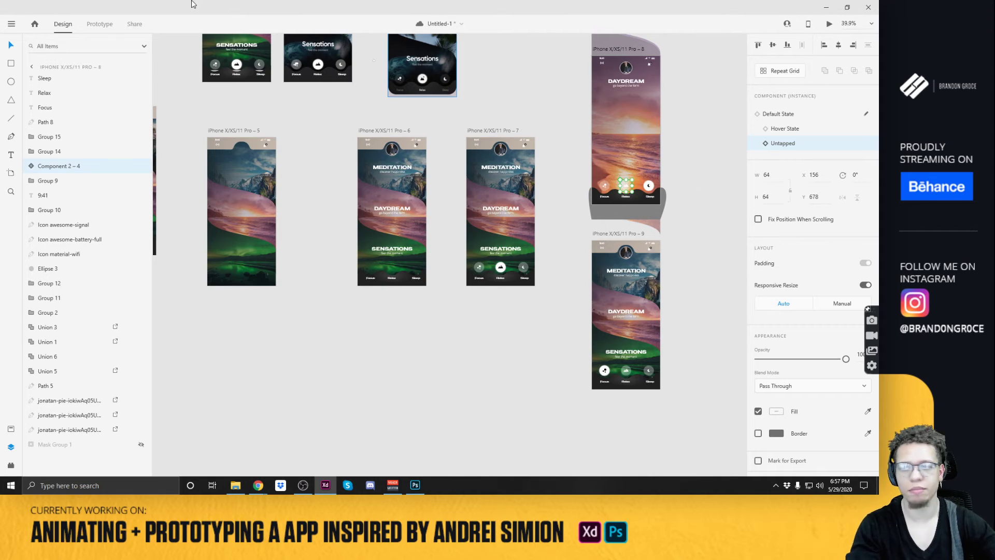
Link the Relax button on Pro – 8 to the Pro – 7 artboard with a tap-triggered Auto-Animate interaction.
left_click(101, 26)
left_click_drag(665, 196, 511, 211)
left_click(565, 114)
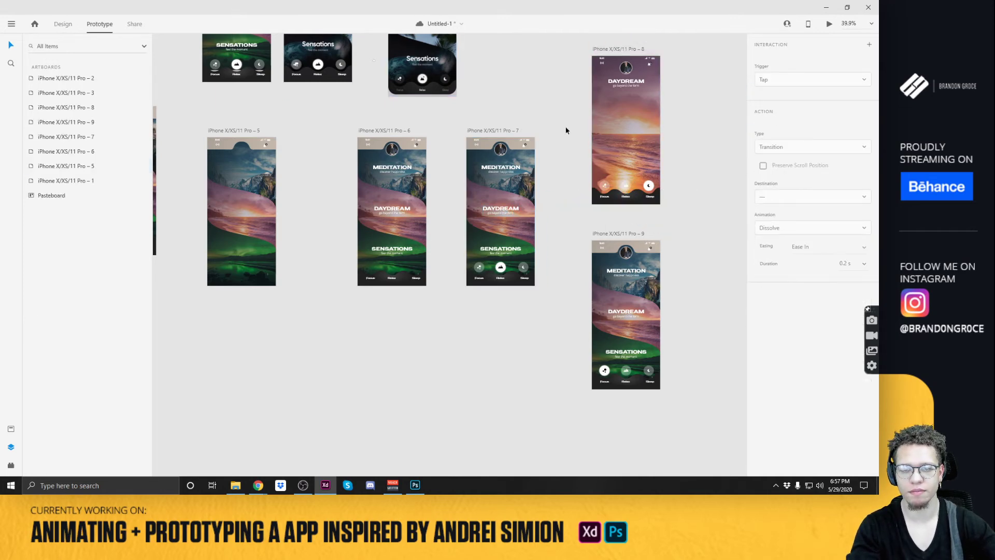
left_click(627, 186)
scroll(624, 190, "up", 5)
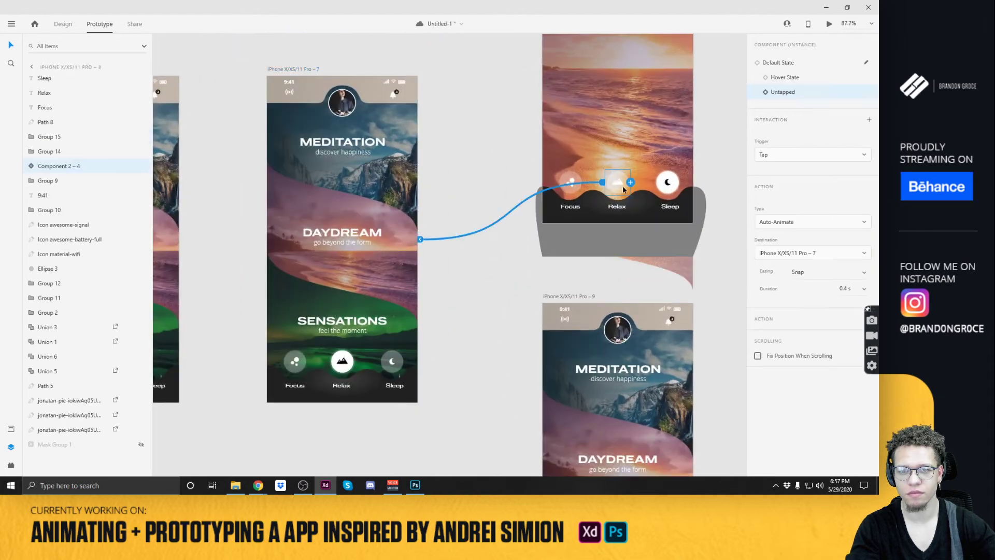
left_click(616, 187)
Link the Focus button on Pro – 8 to the Pro – 9 artboard.
scroll(502, 219, "down", 3)
left_click_drag(619, 221, 570, 311)
left_click(663, 271)
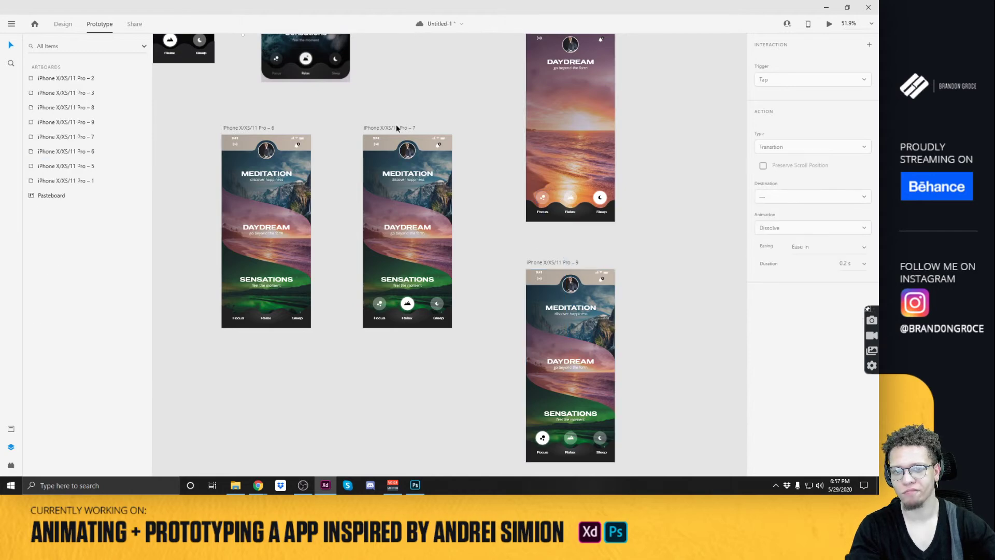
Preview the prototype from the Pro – 6 artboard and test switching between Sleep, Relax and Focus.
left_click(437, 304)
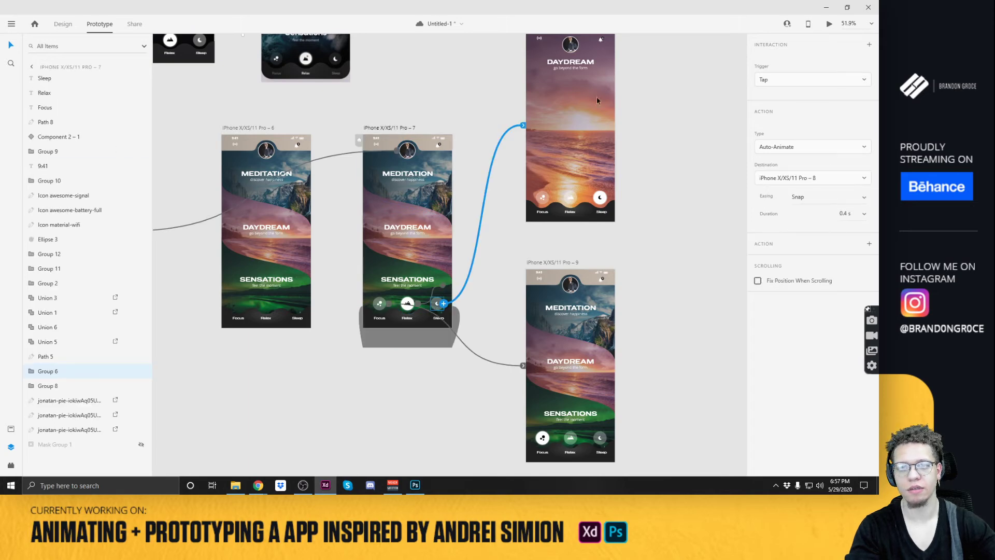
left_click(263, 127)
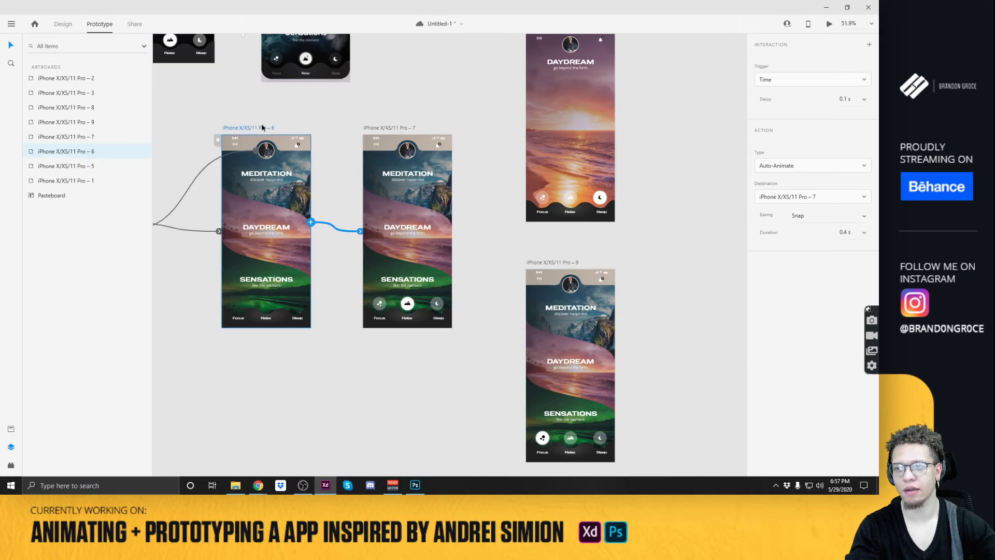
left_click(829, 24)
left_click_drag(332, 93, 471, 43)
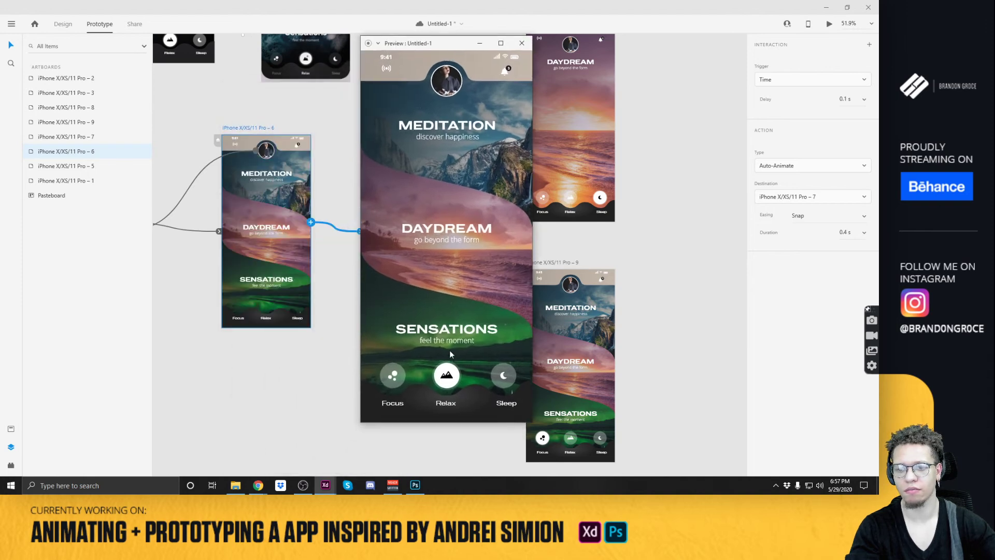
left_click(503, 378)
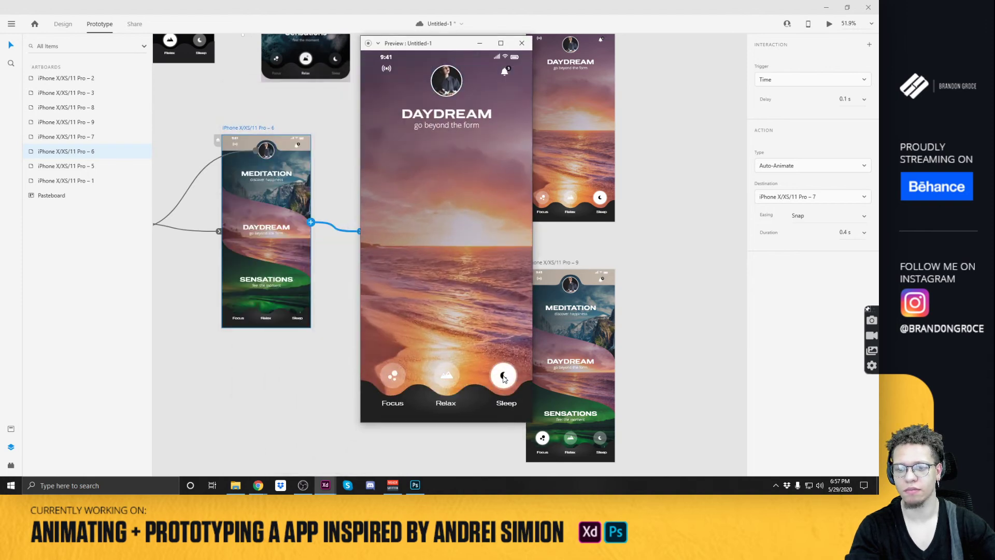
left_click(447, 375)
left_click(393, 375)
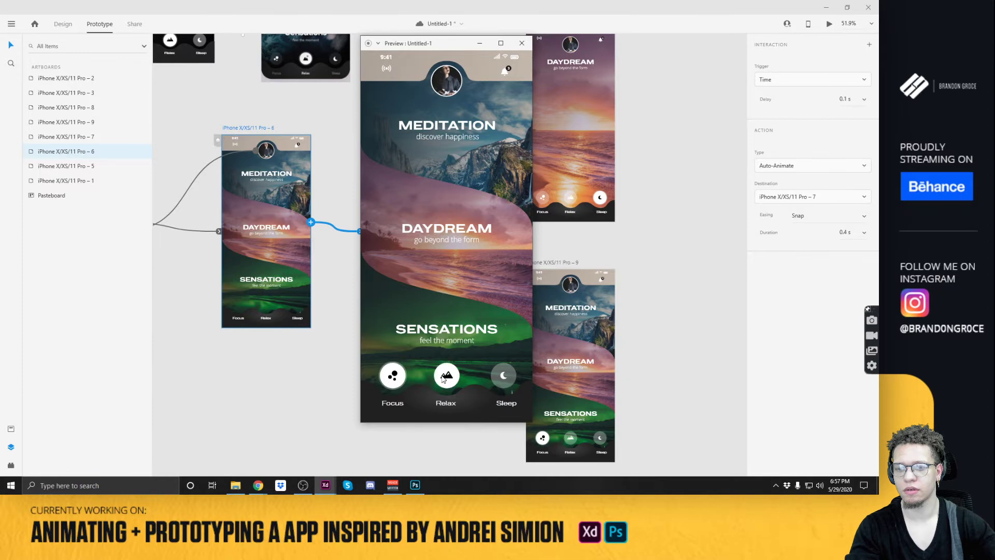
left_click(503, 377)
left_click(522, 43)
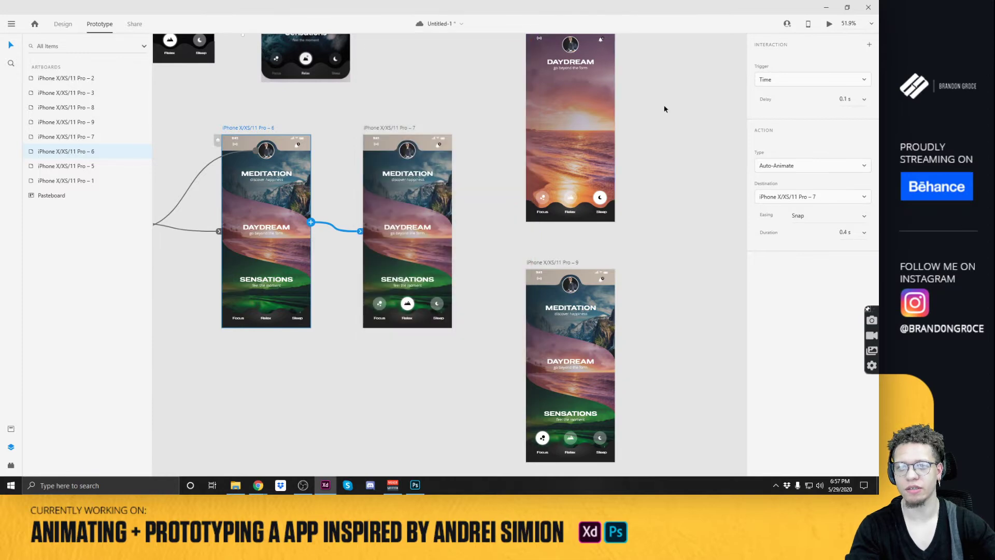
Set the Sleep button's transition from Pro – 7 to Pro – 8 to Ease In-Out easing with a 0.8 s duration.
scroll(648, 95, "up", 3)
left_click(550, 155)
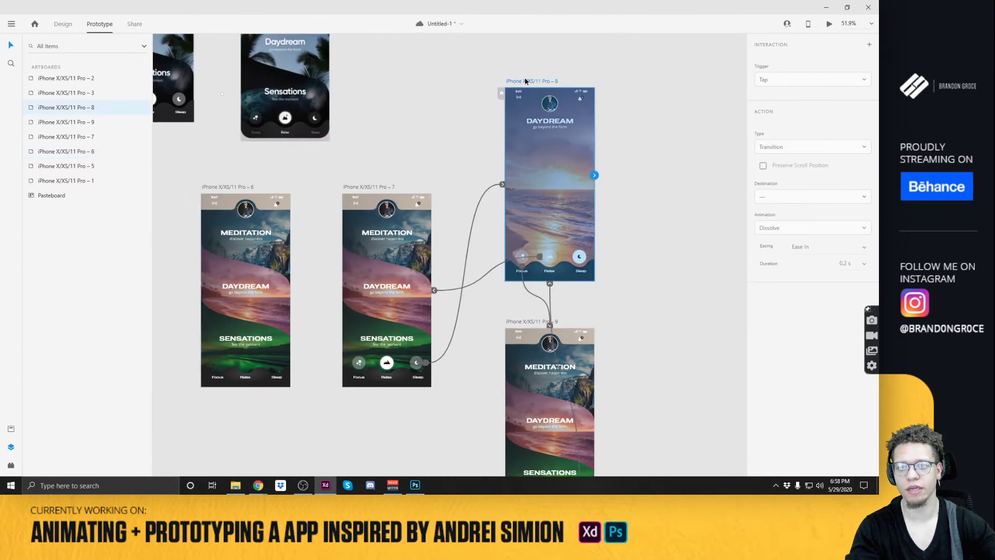
left_click(504, 185)
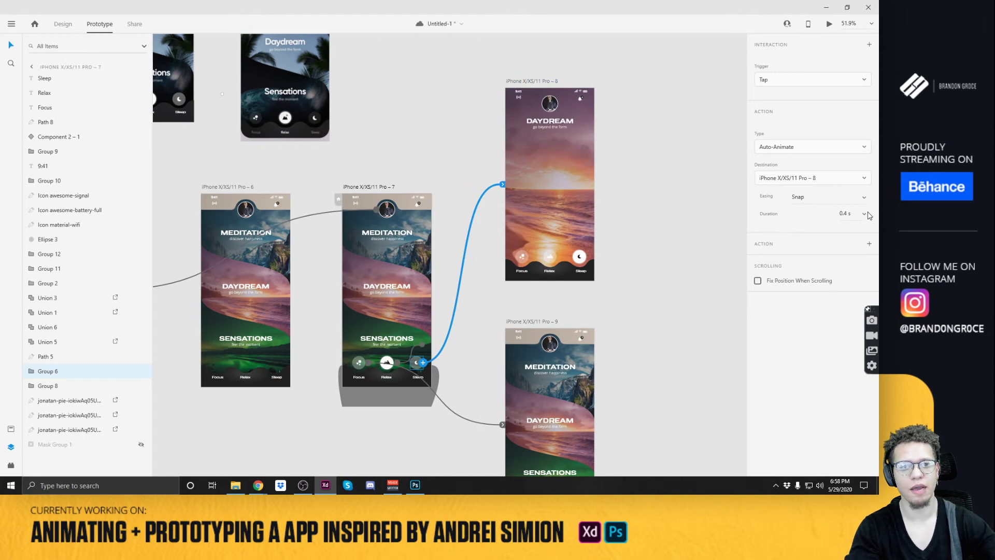
left_click(864, 202)
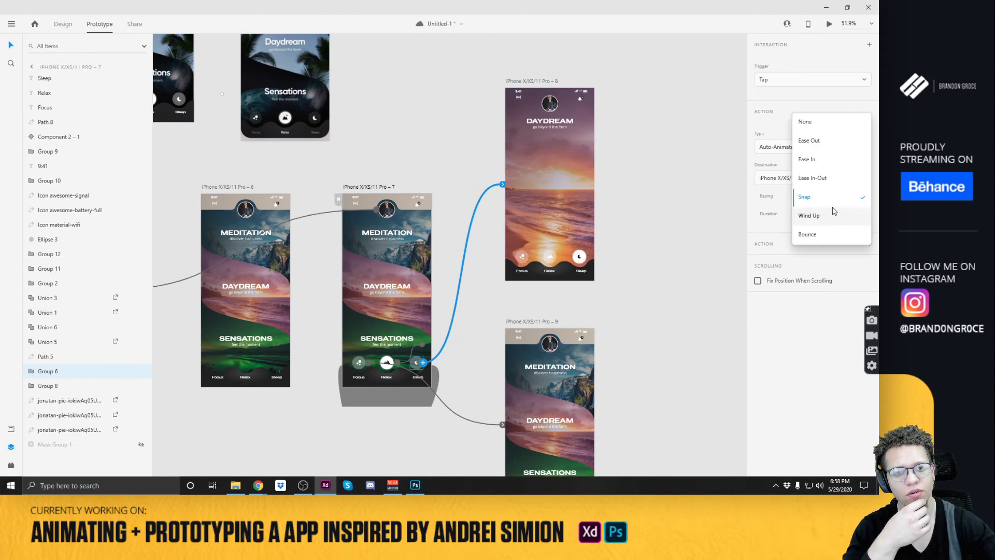
left_click(839, 178)
left_click(864, 214)
left_click(836, 251)
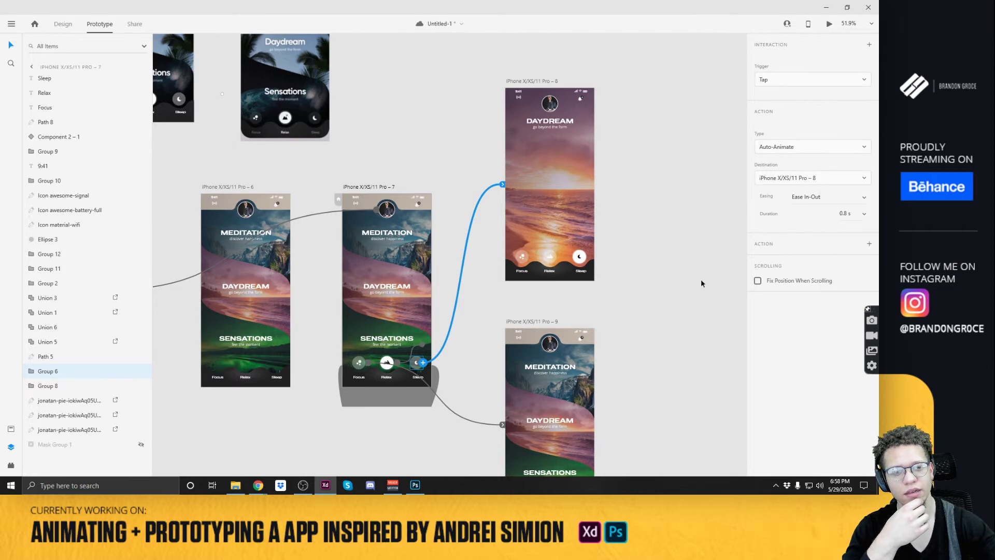
Preview the prototype from the Pro – 7 artboard and test switching between Sleep and Relax.
left_click(363, 187)
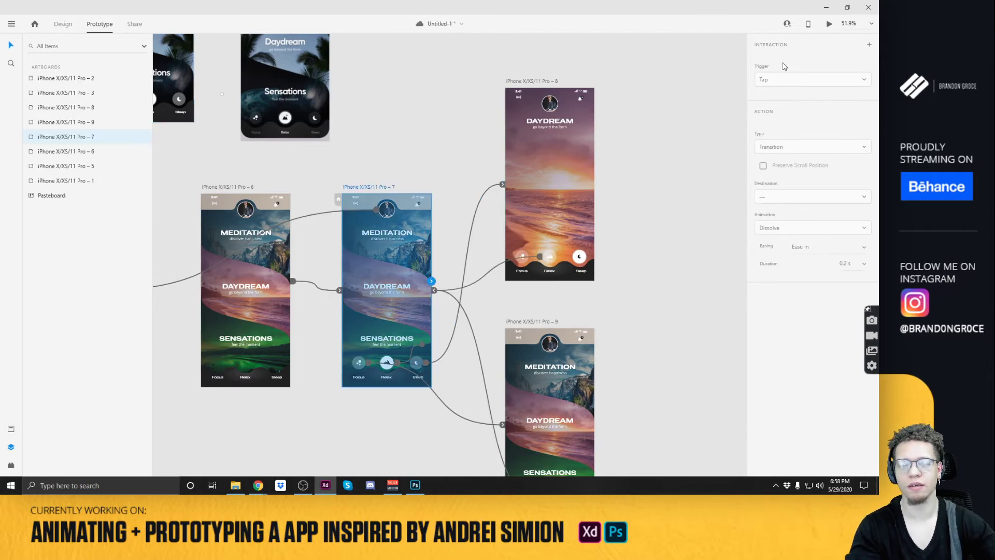
left_click(829, 24)
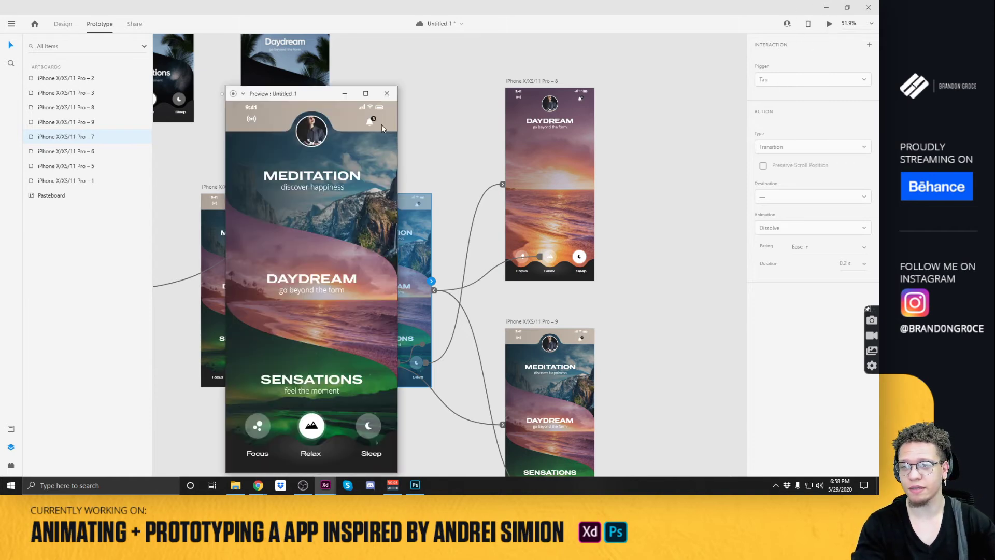
left_click_drag(324, 94, 457, 46)
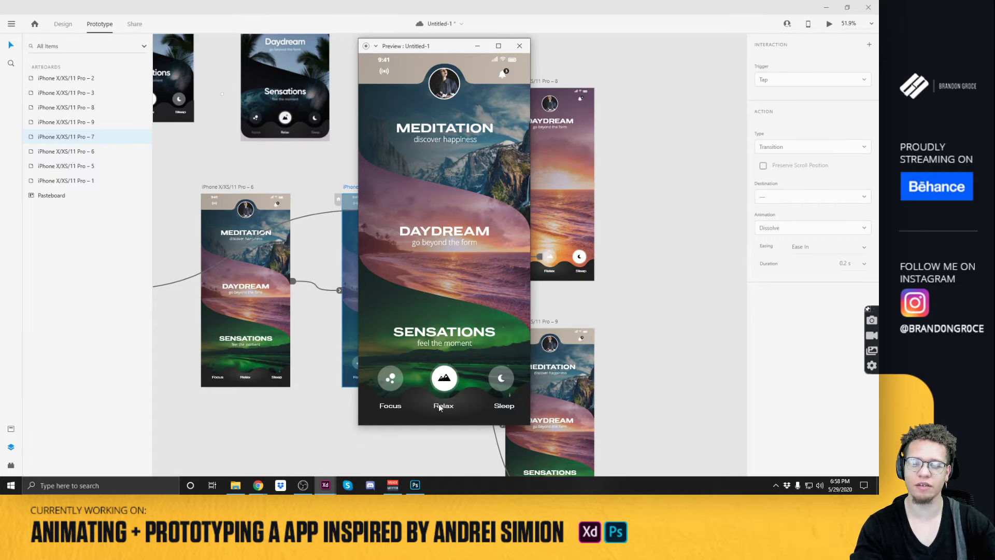
left_click(499, 384)
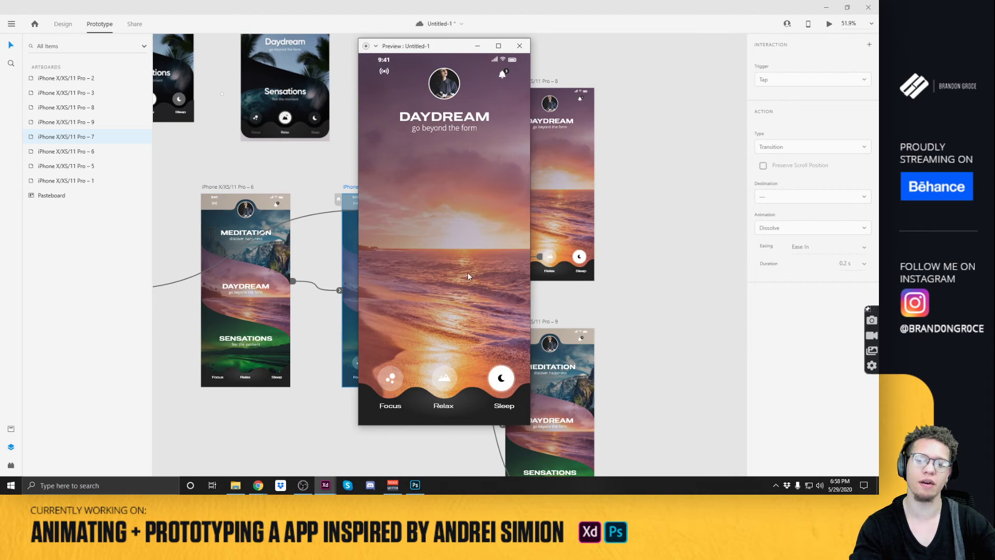
left_click(444, 381)
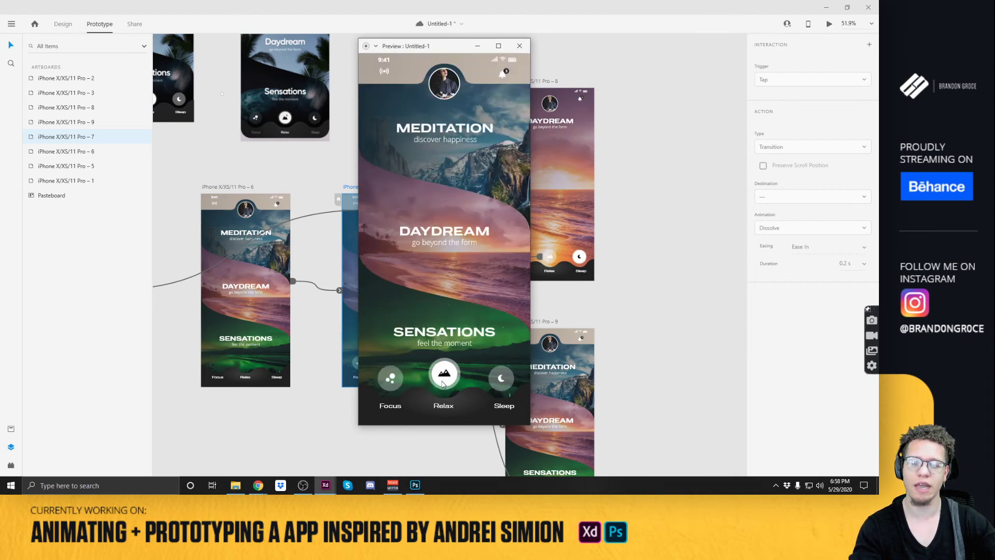
left_click(504, 383)
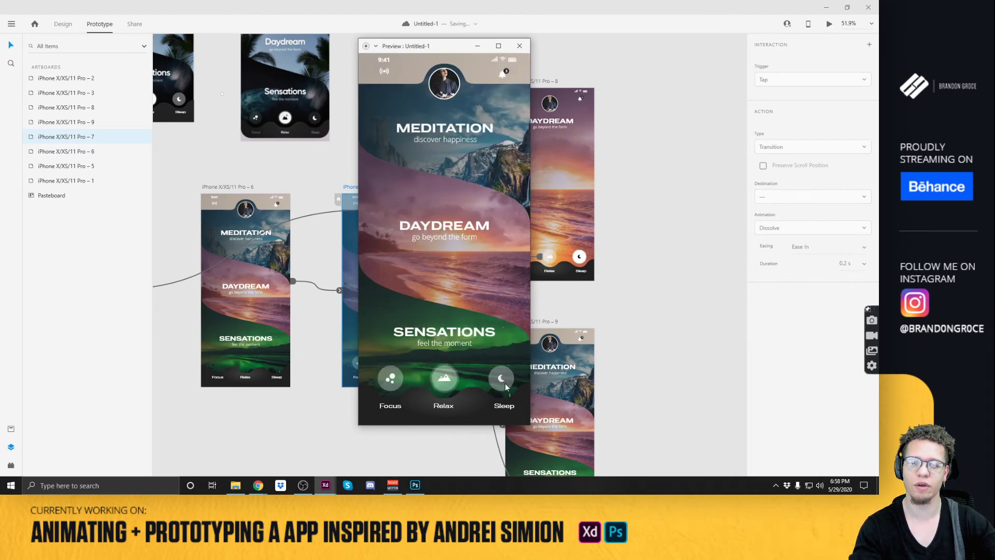
left_click(519, 47)
left_click(426, 130)
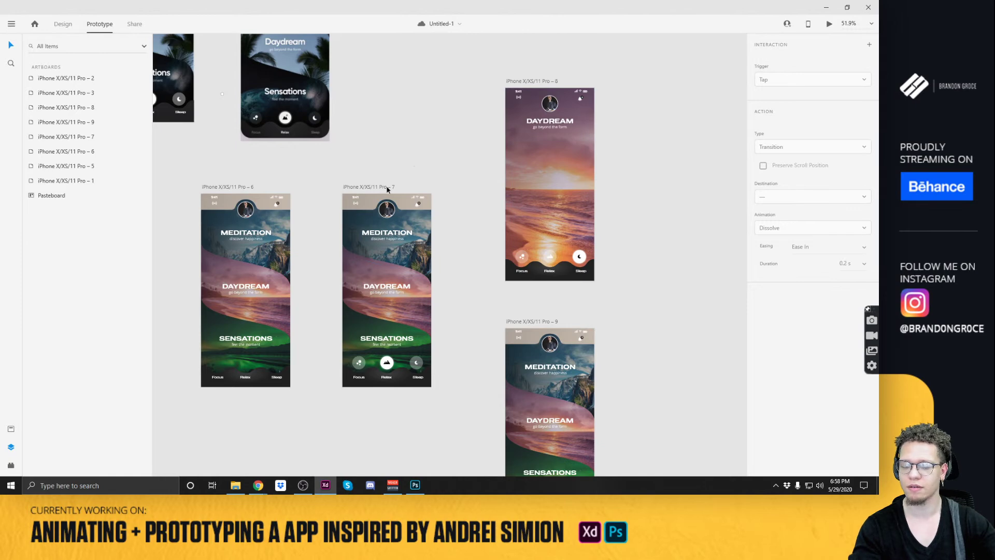
Set the Relax button's transition from Pro – 8 to Pro – 7 to Ease In-Out easing and change its duration.
left_click(531, 84)
left_click(550, 262)
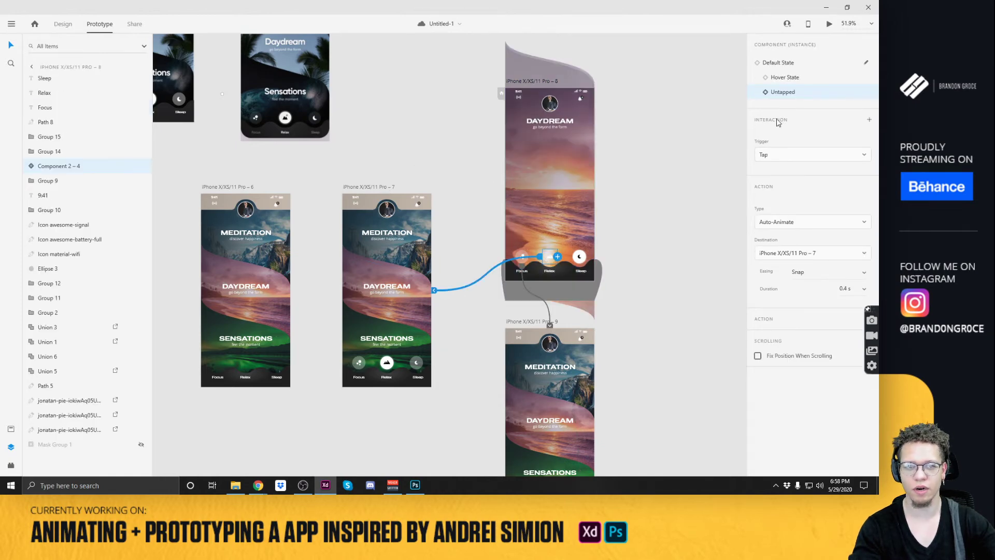
left_click(810, 226)
left_click(811, 222)
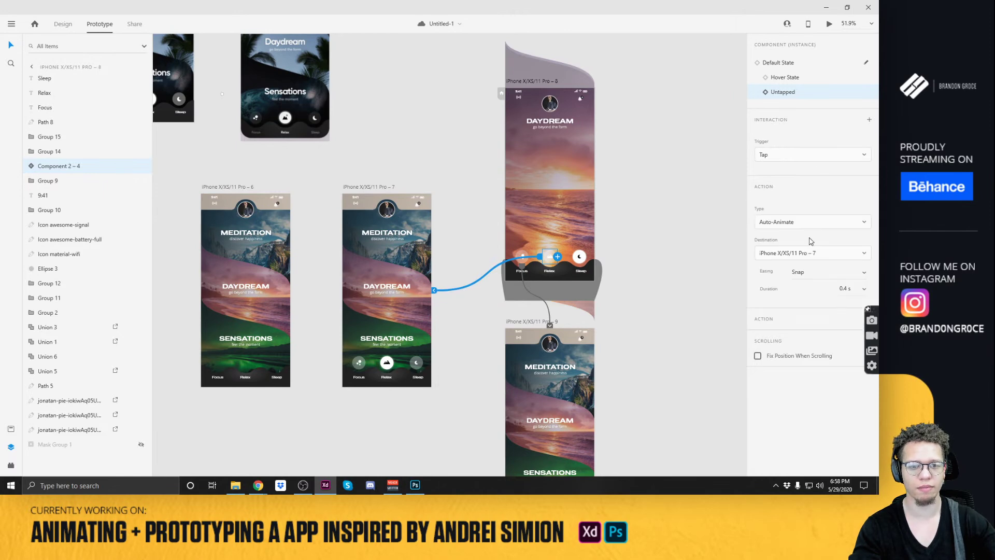
left_click(867, 275)
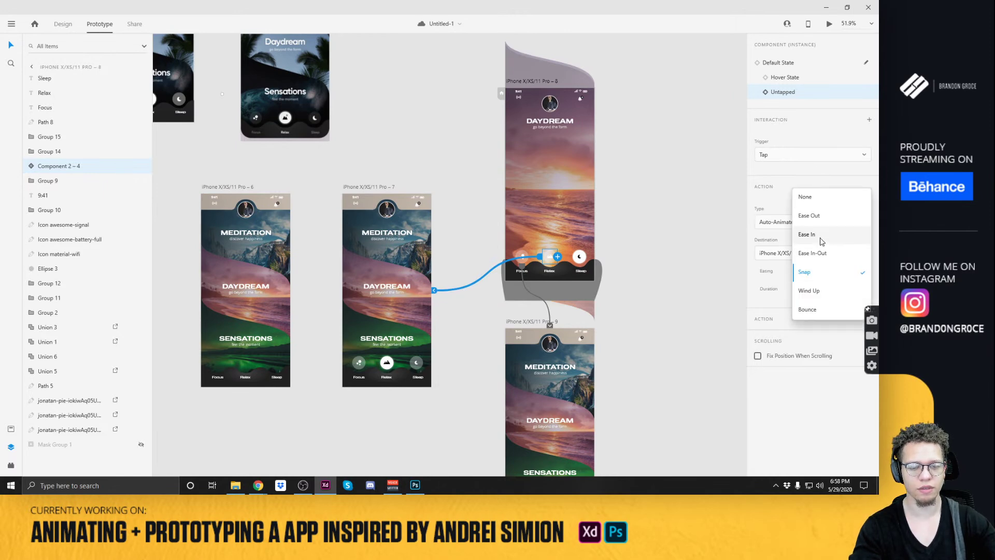
left_click(821, 257)
left_click(861, 287)
left_click(865, 290)
left_click(847, 302)
left_click(685, 211)
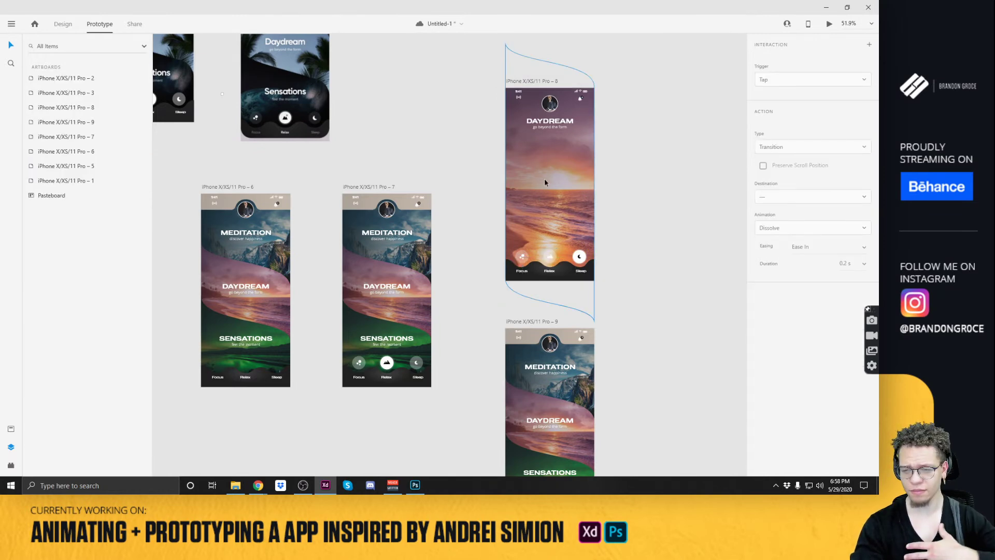
Duplicate the DAYDREAM title text on Pro – 8 into the area below its subtitle, in design mode.
scroll(544, 181, "up", 2)
scroll(540, 180, "up", 2)
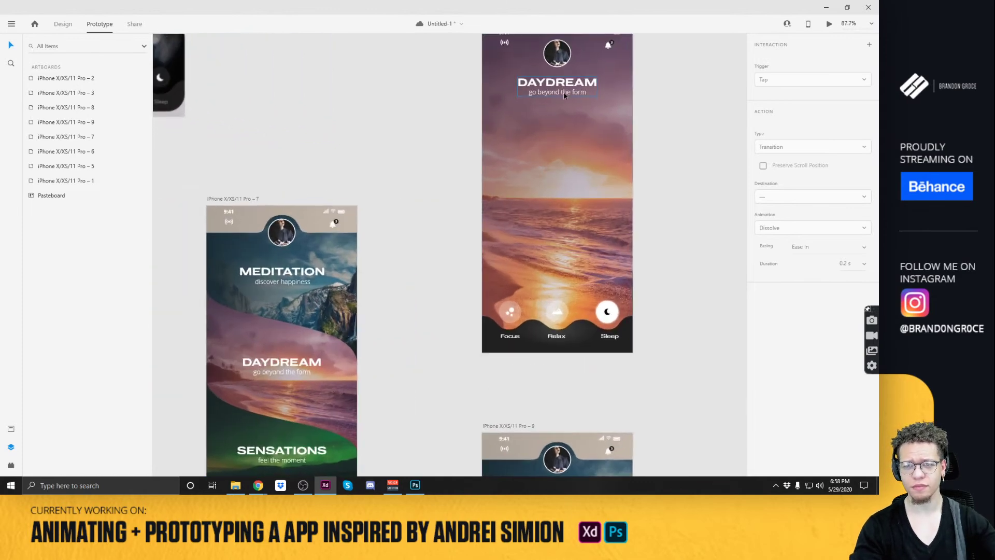
left_click(559, 86)
left_click(63, 24)
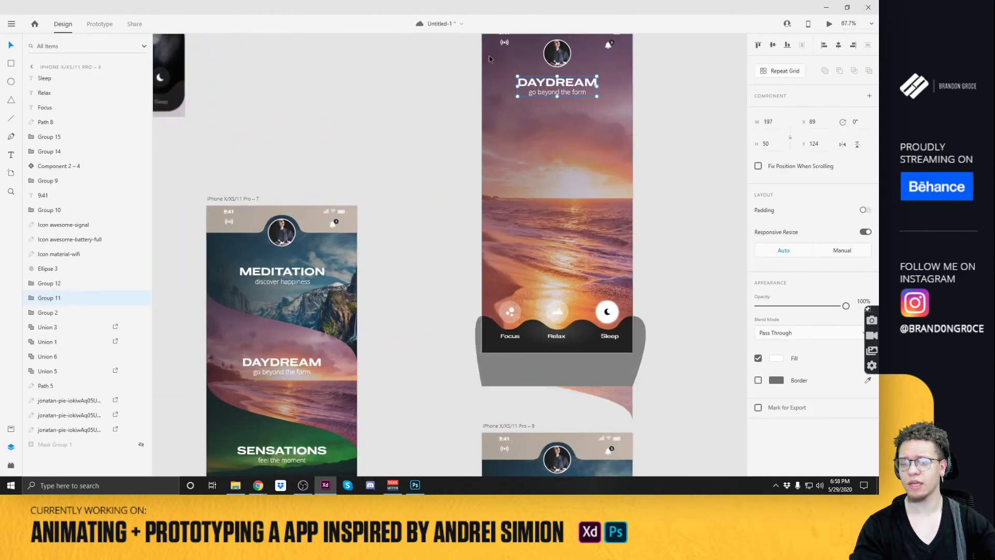
double_click(556, 84)
left_click_drag(556, 84, 580, 147)
Replace the duplicated title's text with "TAKE YO'SELF TO SLEEP!!!" on two lines.
double_click(580, 147)
type("RE")
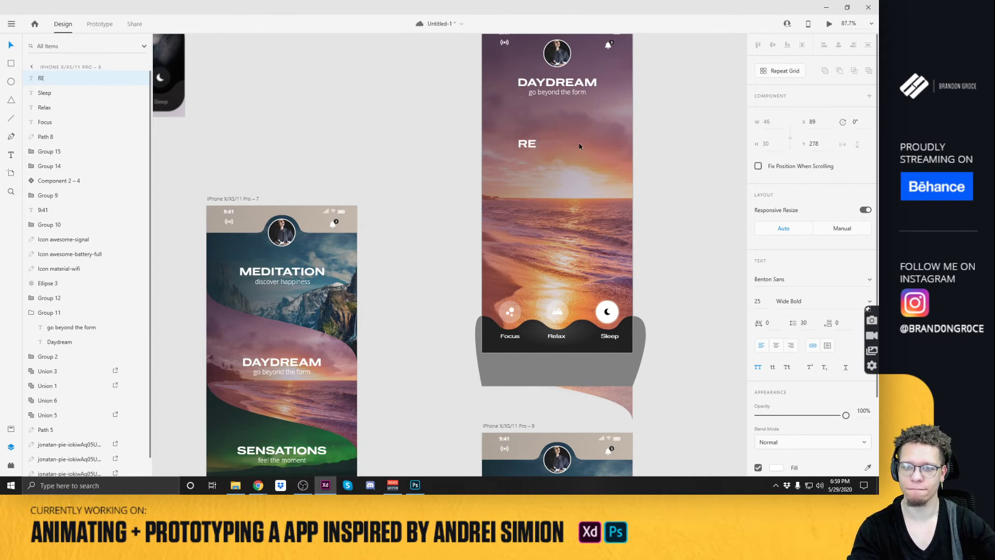
key("BackSpace")
key("BackSpace")
type("T")
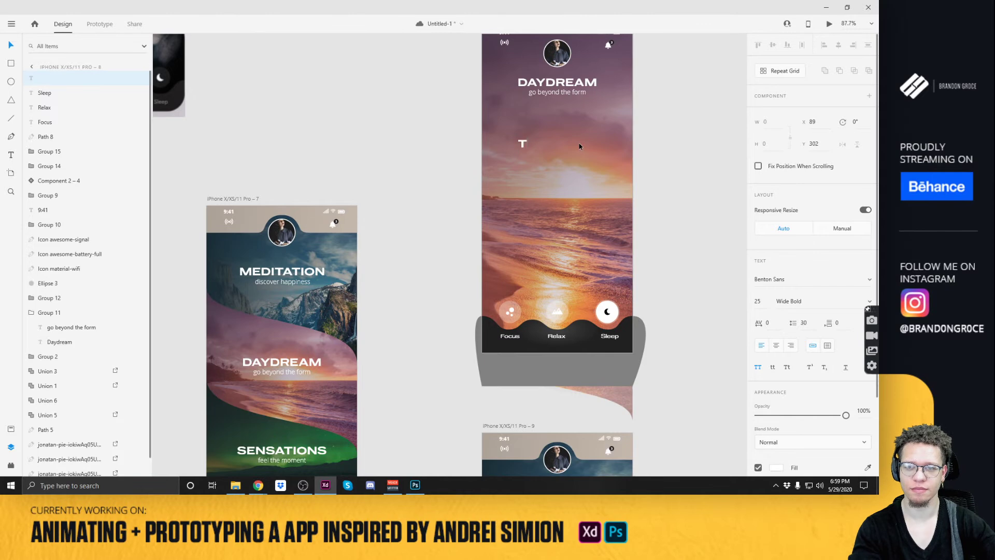
type("AKE YO'SELF")
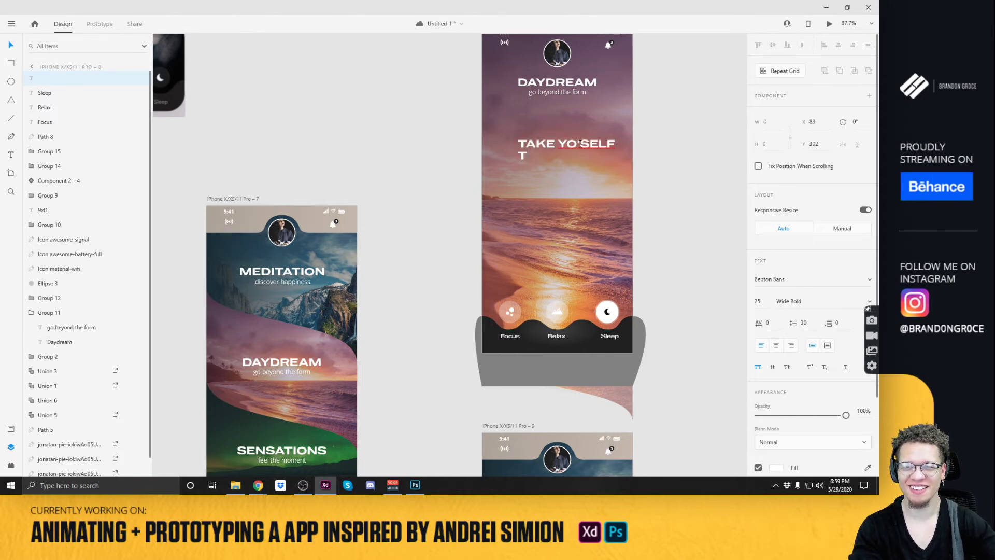
type(" TO SLEEP!!!")
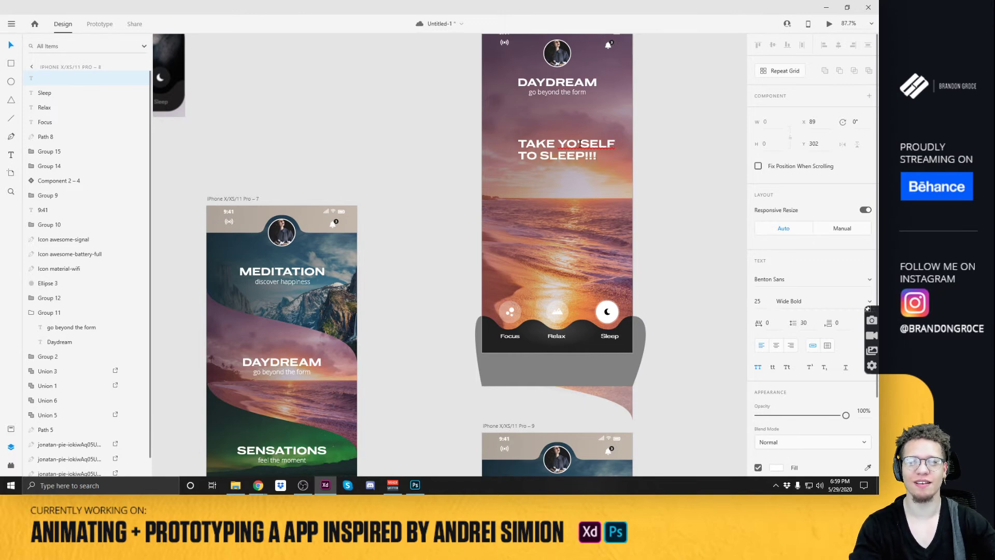
key("ctrl+a")
key("Escape")
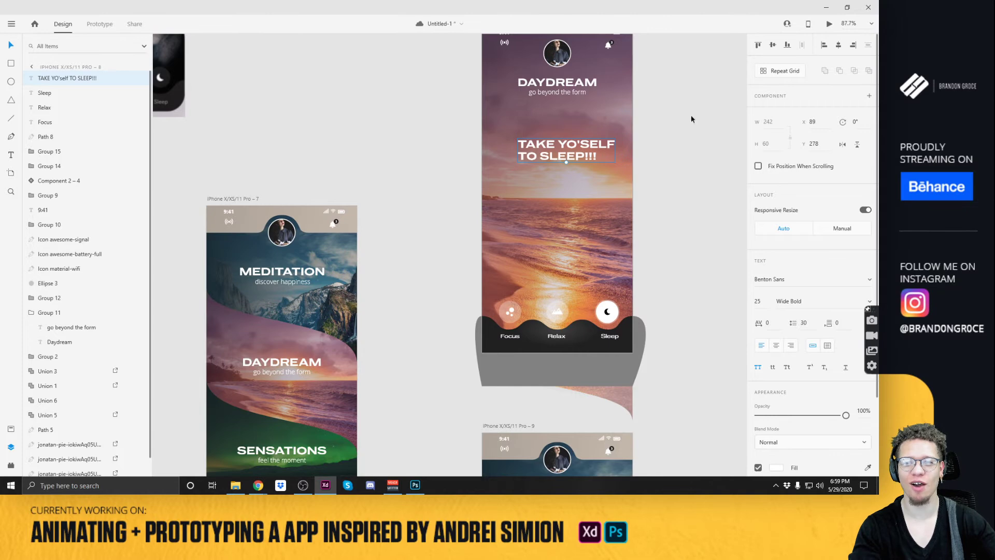
Center-align the sleep heading's text and move it to the horizontal centre of the Pro – 8 artboard.
left_click(777, 345)
left_click(654, 121)
left_click_drag(587, 157, 578, 157)
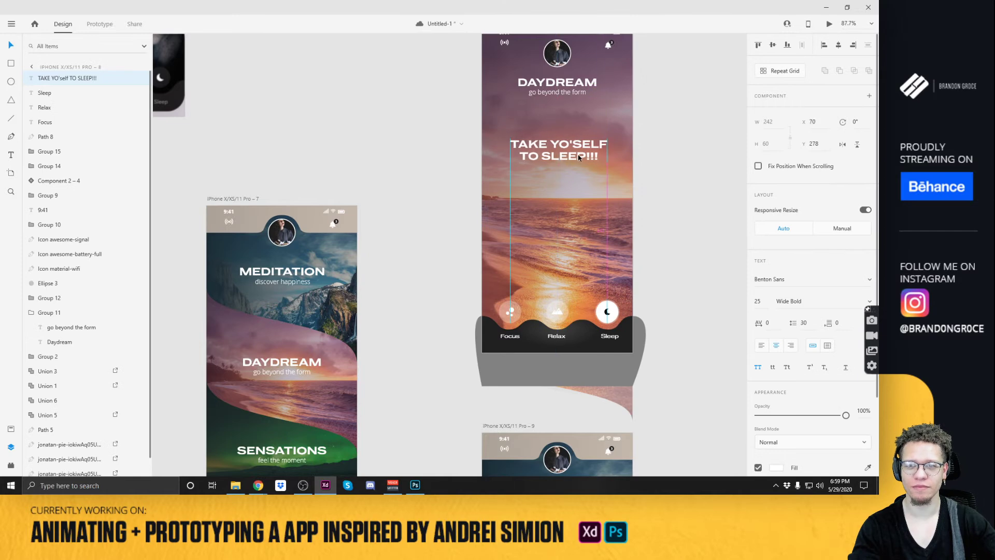
Draw a circle of about 244 by 244 around the sleep heading, remove its fill and set its border size to 15.
key("r")
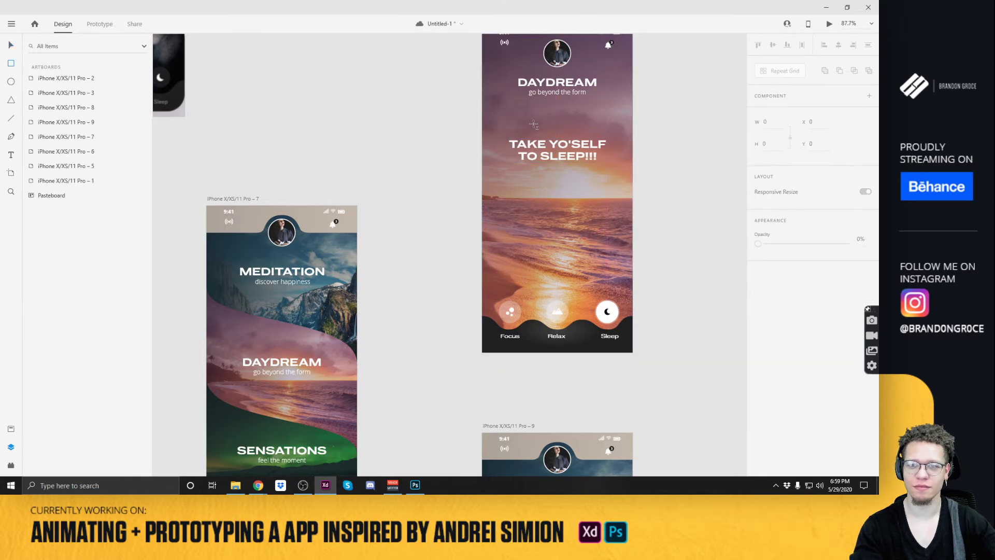
left_click_drag(530, 122, 583, 178)
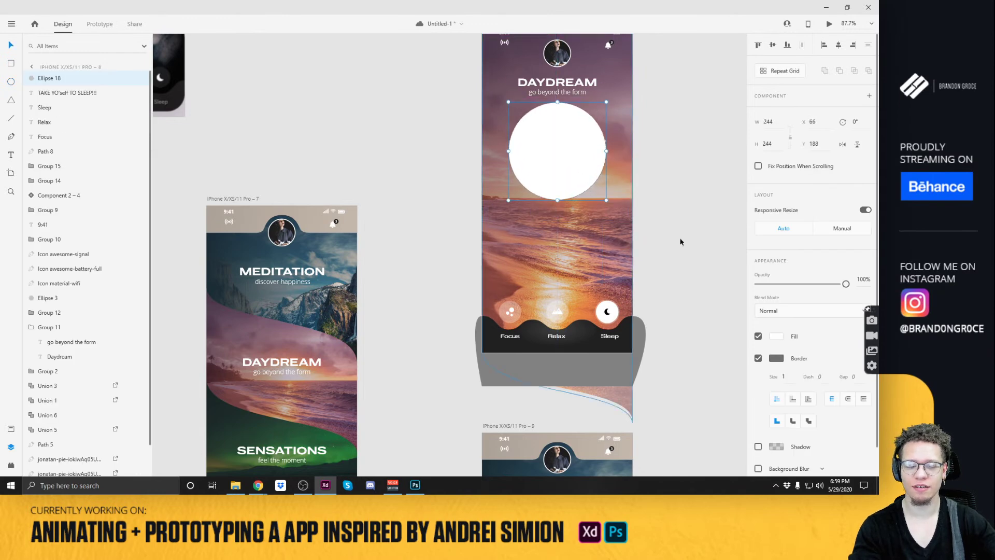
left_click(757, 336)
left_click(785, 377)
type("15")
key("Return")
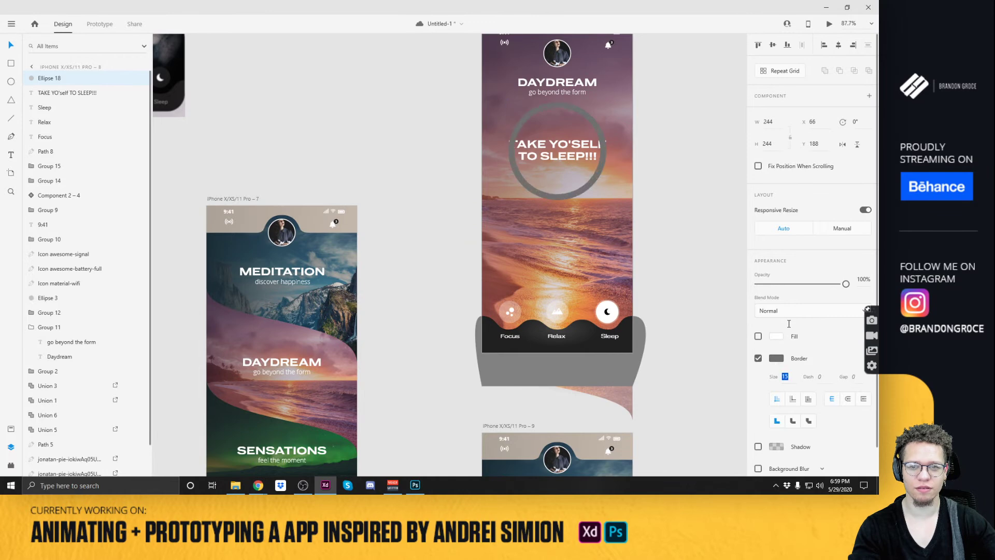
Make the circle's border white and lower the circle's opacity to about 51%.
left_click(776, 358)
left_click(680, 328)
left_click_drag(657, 307, 640, 297)
left_click(700, 207)
left_click(569, 196)
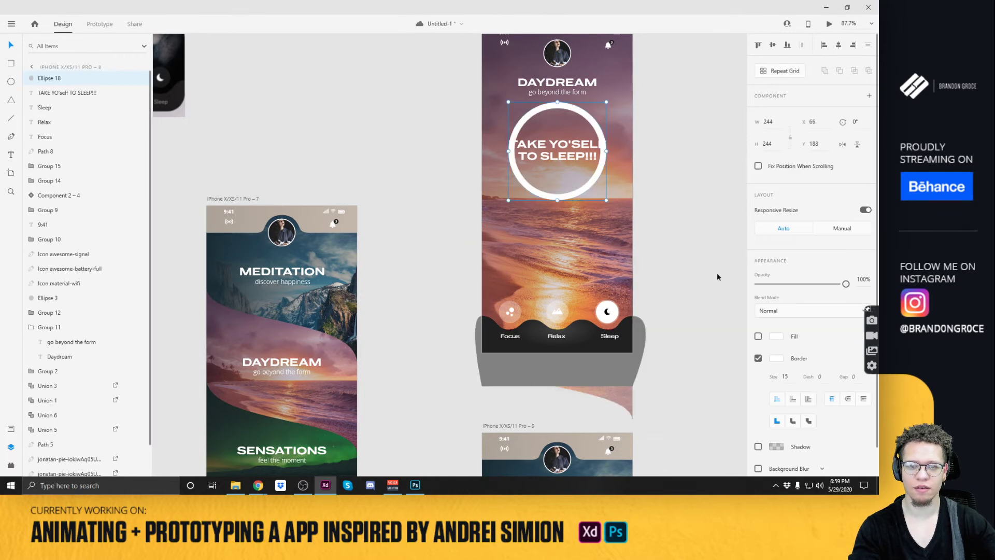
left_click_drag(846, 284, 803, 283)
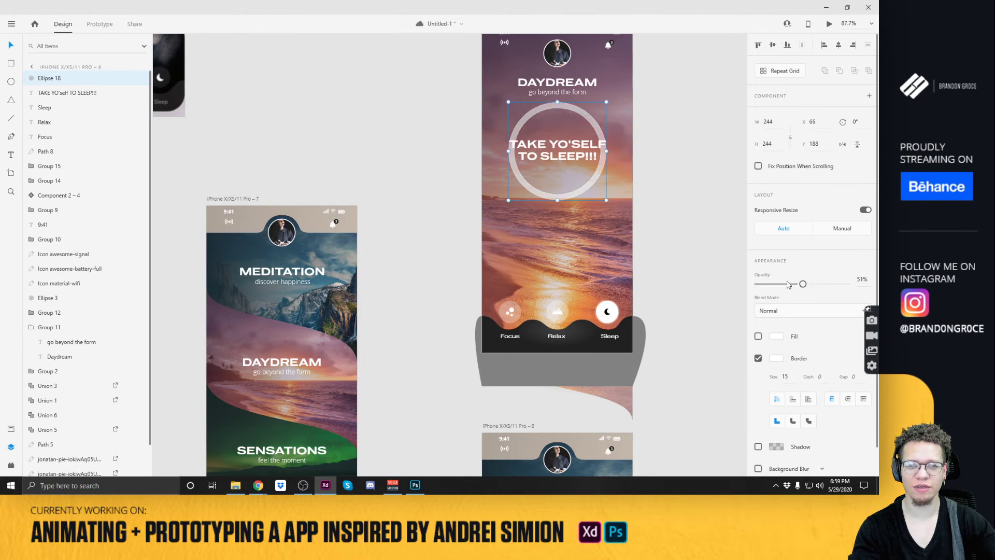
Move the ring and the sleep heading down together, placing the ring at about Y 214.
left_click(661, 180)
scroll(582, 238, "up", 2)
left_click(582, 238)
left_click(559, 202, "shift")
left_click_drag(559, 202, 560, 213)
key("Escape")
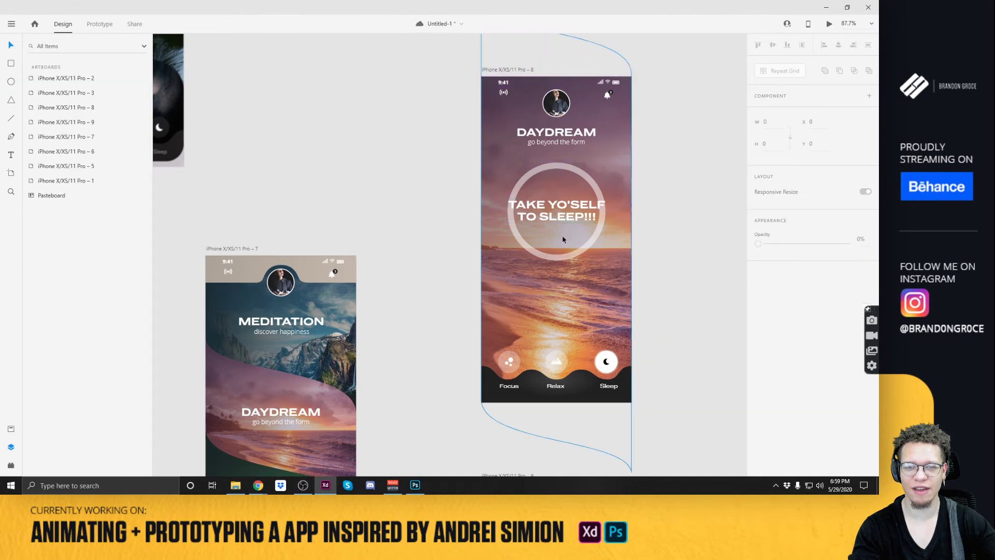
Draw a rectangle of about 266 by 79 across the middle of the ring, covering the sleep heading.
scroll(537, 213, "up", 2)
key("e")
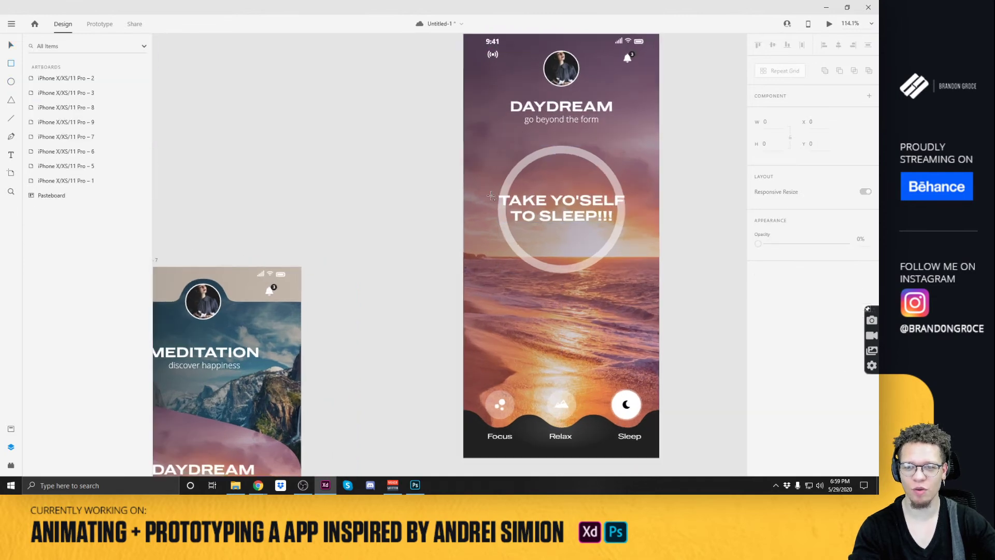
mouse_move(492, 193)
left_mouse_down()
mouse_move(600, 239)
mouse_move(630, 233)
left_mouse_up()
key("v")
Try to cut the ring with the rectangle using Intersect and Exclude Overlap, undoing each operation.
left_click(607, 175, "shift")
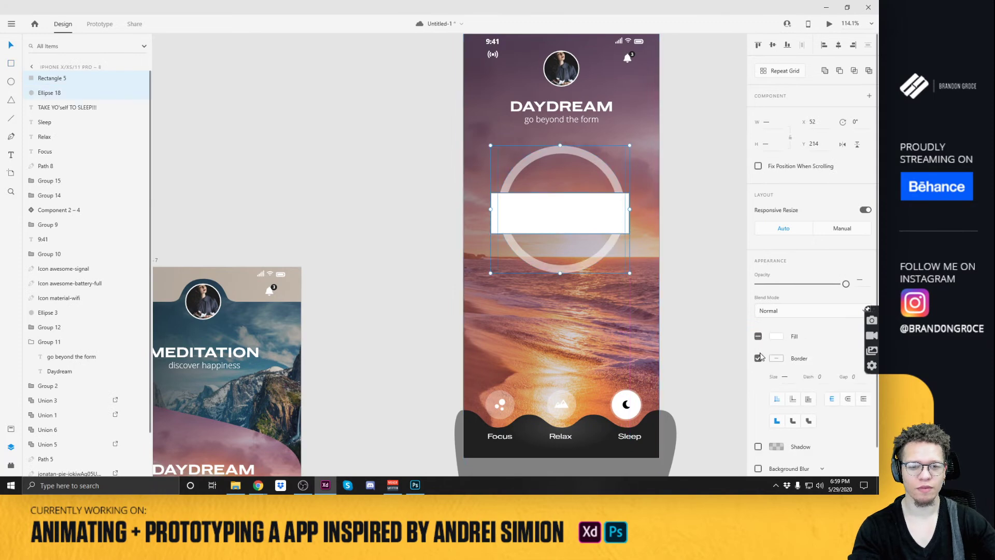
left_click(854, 71)
key("ctrl+z")
left_click(869, 71)
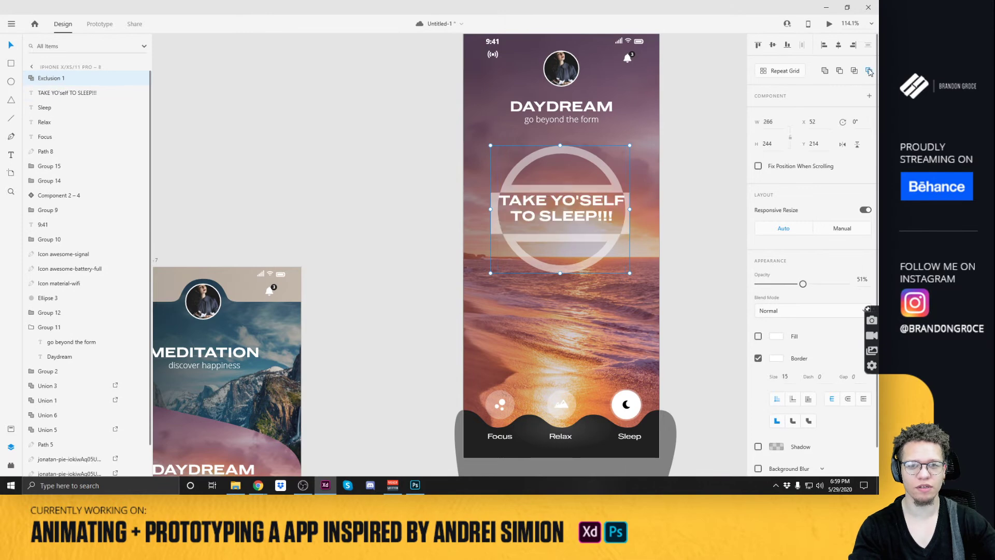
key("ctrl+z")
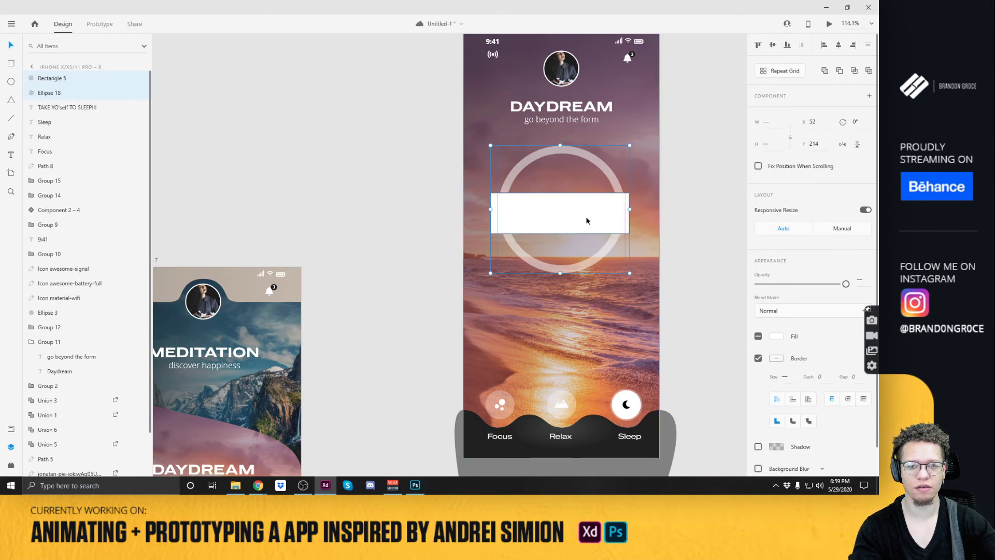
Widen the rectangle on both sides so it extends well past the ring's edges.
left_click(677, 188)
left_click(595, 211)
left_click_drag(629, 213, 643, 213)
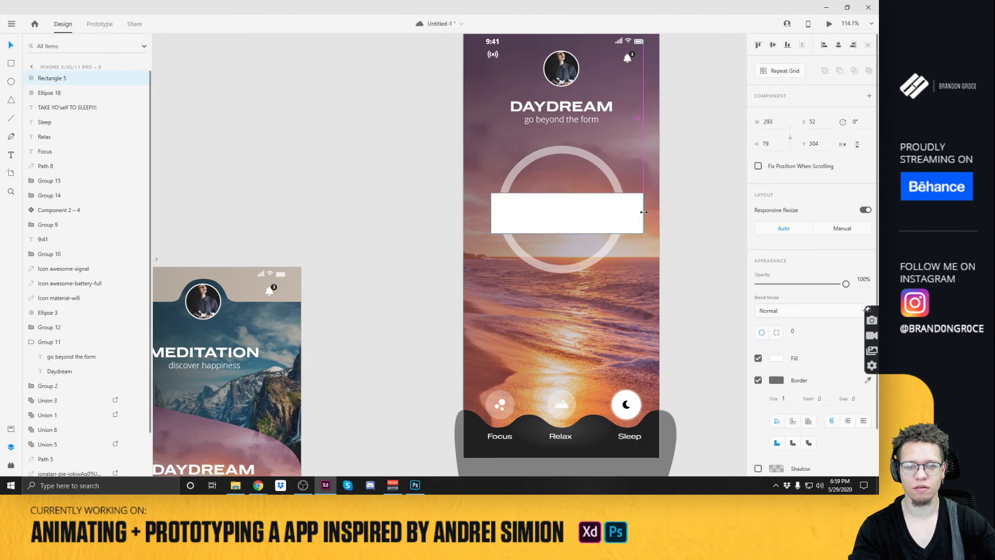
Try Subtract, Intersect and Exclude Overlap on the ring and the widened rectangle, undoing each operation.
left_click(513, 177, "shift")
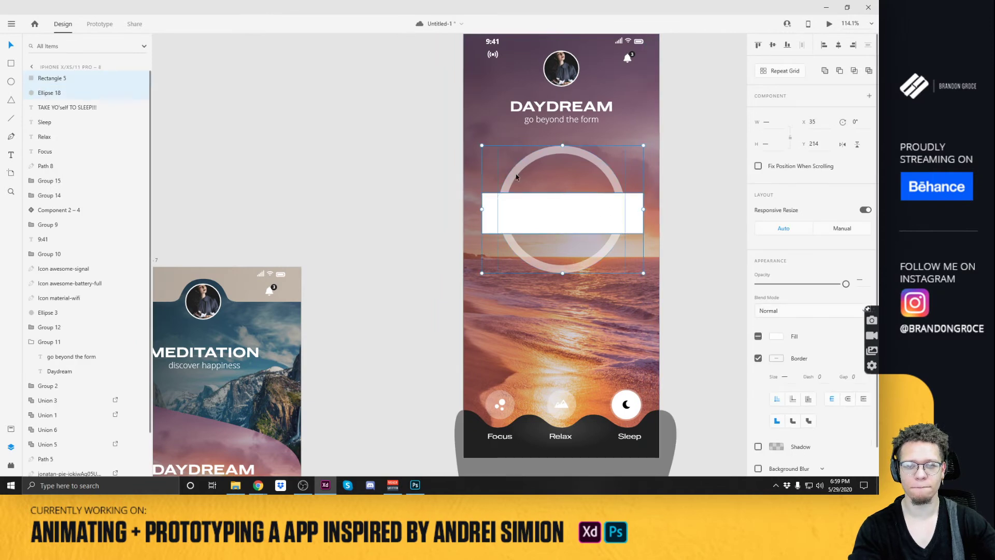
left_click(841, 73)
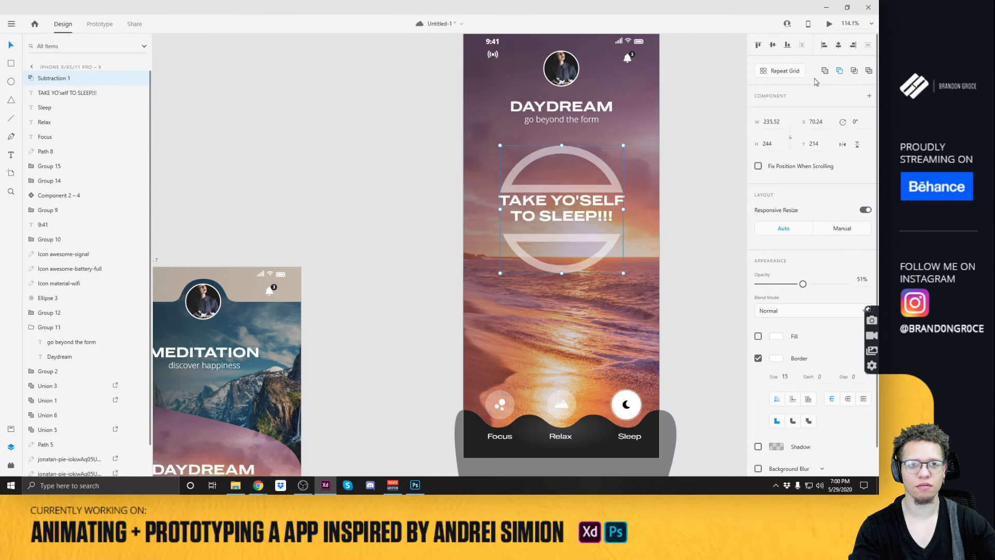
key("ctrl+z")
left_click(854, 71)
key("ctrl+z")
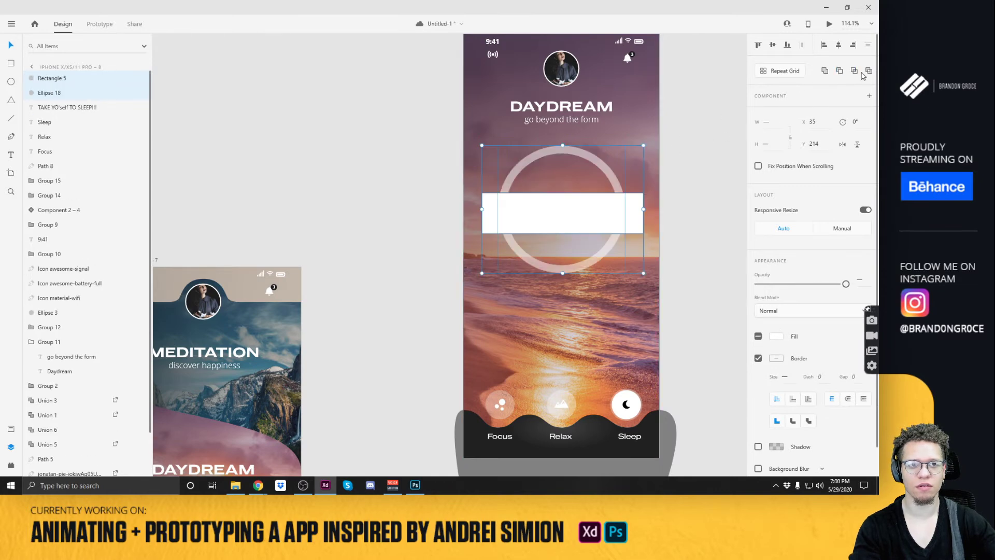
left_click(869, 71)
key("ctrl+z")
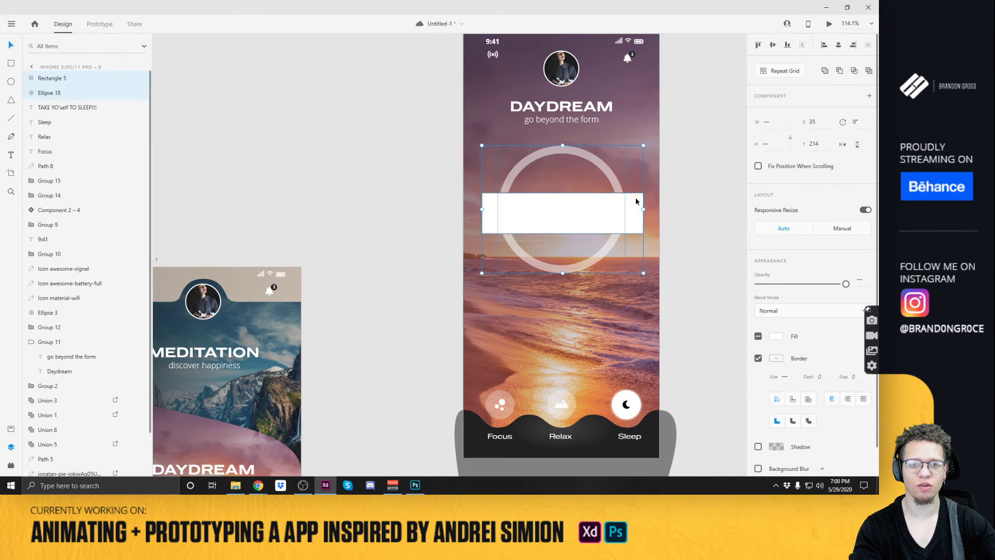
key("Escape")
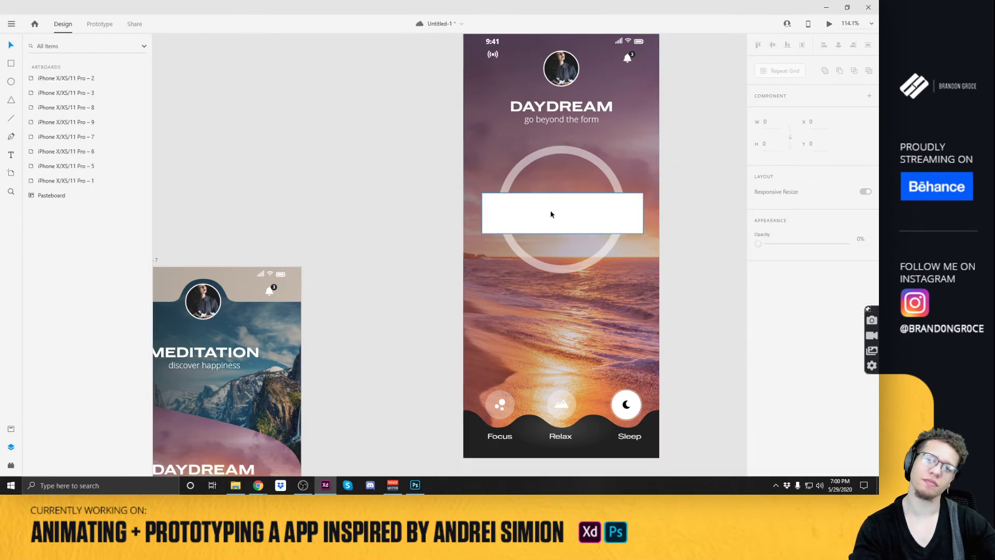
Convert the ring on the Sleep artboard to a path.
left_click(592, 164)
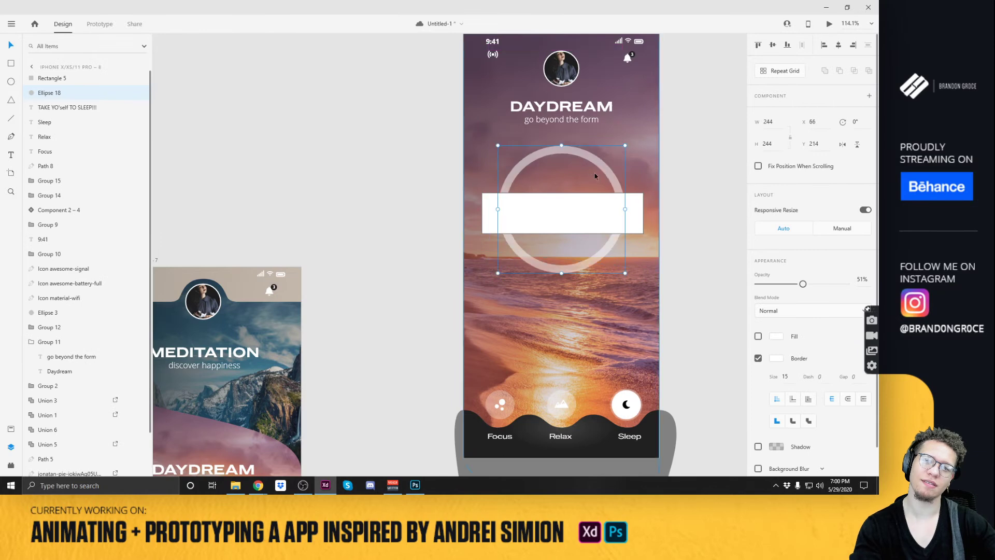
left_click(660, 195)
left_click(545, 154)
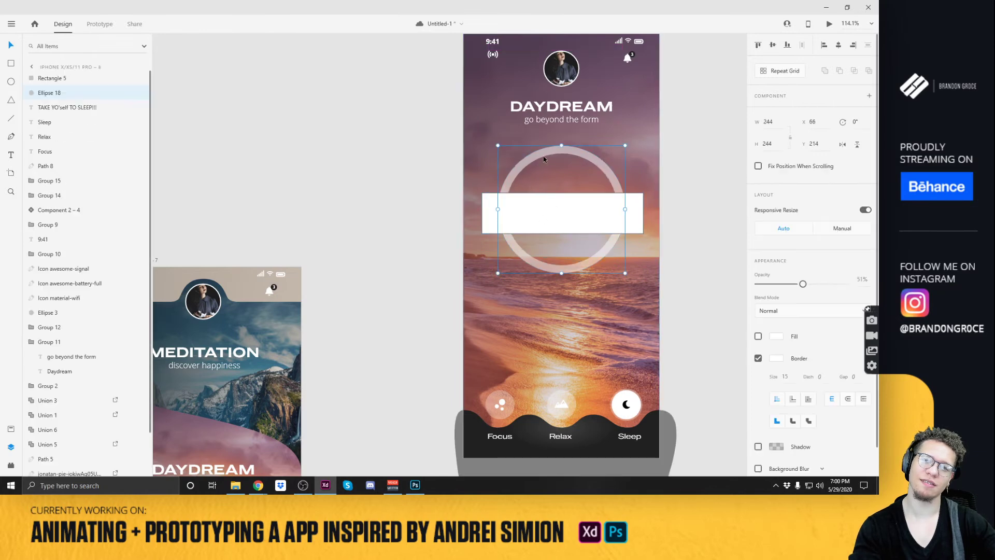
right_click(546, 154)
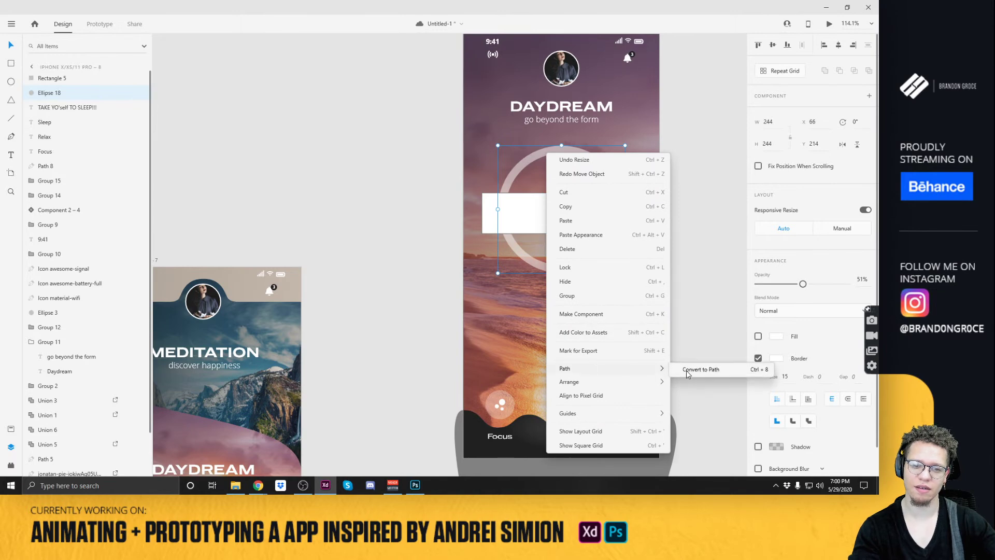
left_click(692, 304)
Try Subtract, Intersect, Exclude Overlap and Add on the converted ring path and the rectangle, undoing each operation.
left_click(607, 226)
left_click(609, 176, "shift")
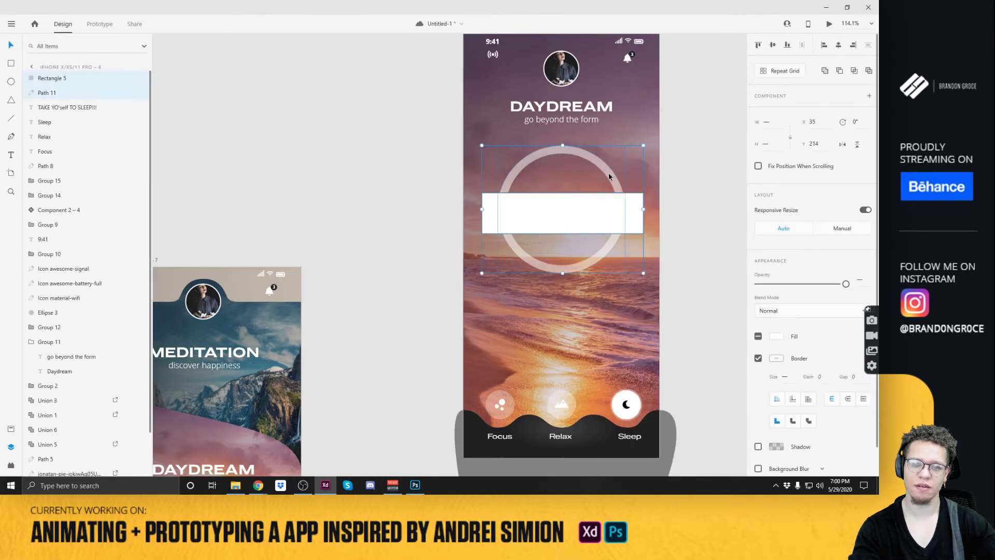
left_click(838, 74)
key("ctrl+z")
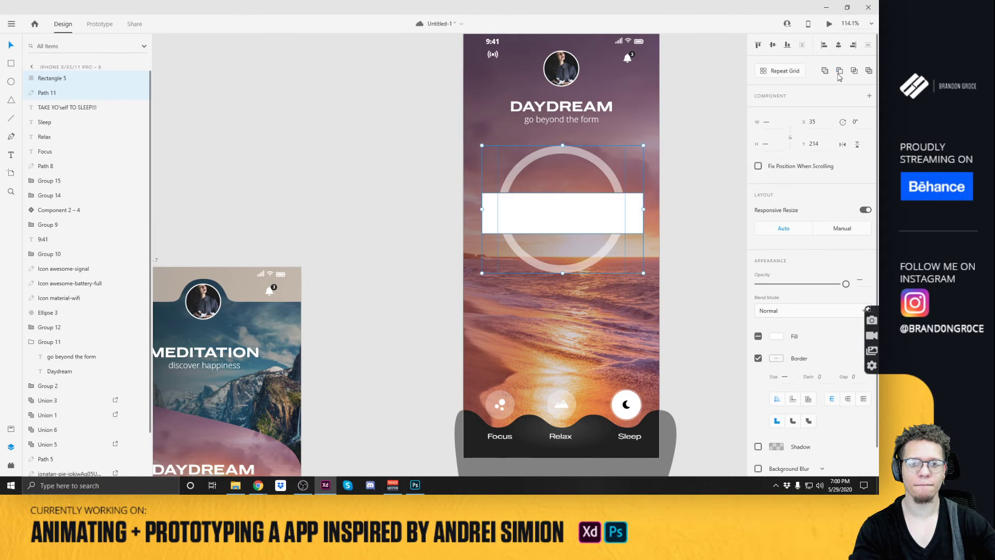
left_click(854, 71)
key("ctrl+z")
left_click(869, 71)
key("ctrl+z")
left_click(825, 71)
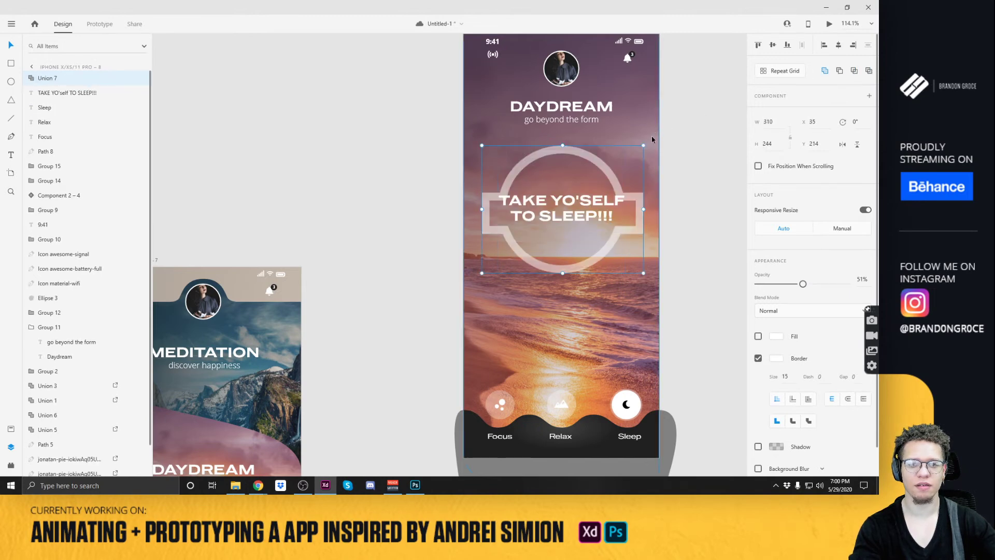
key("ctrl+z")
Move the rectangle aside to examine the ring's anchor points and put it back across the ring.
left_click_drag(562, 207, 658, 279)
left_click(590, 192)
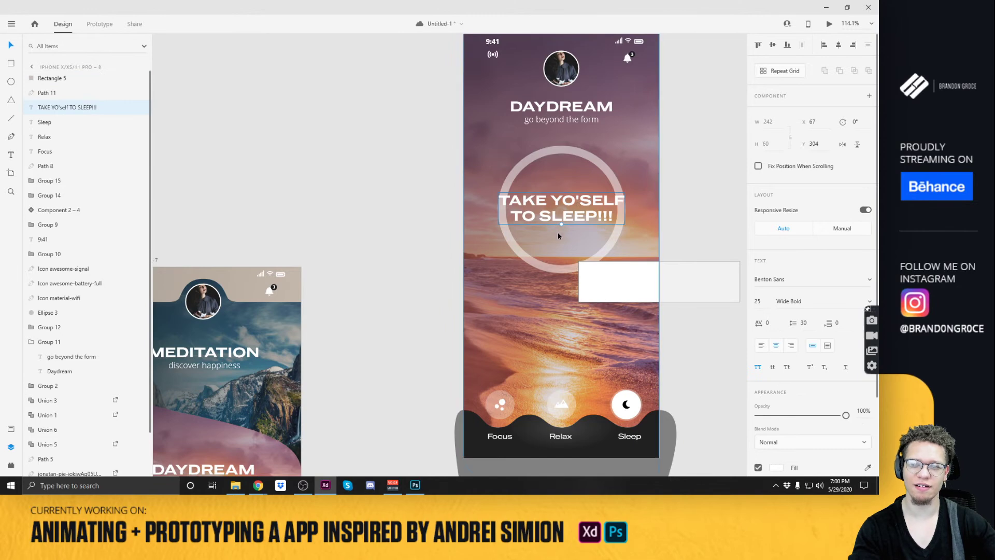
left_click(516, 169)
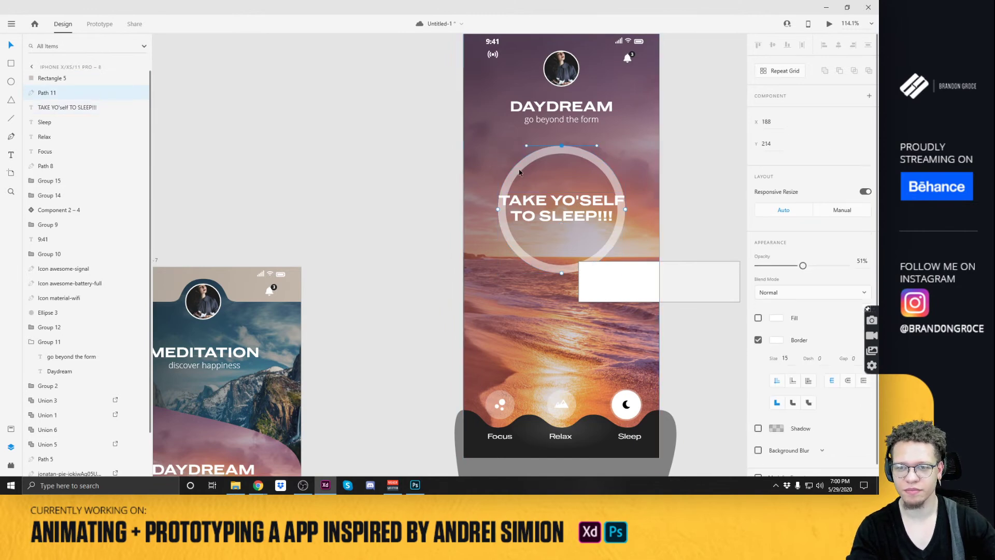
left_click_drag(668, 273, 572, 205)
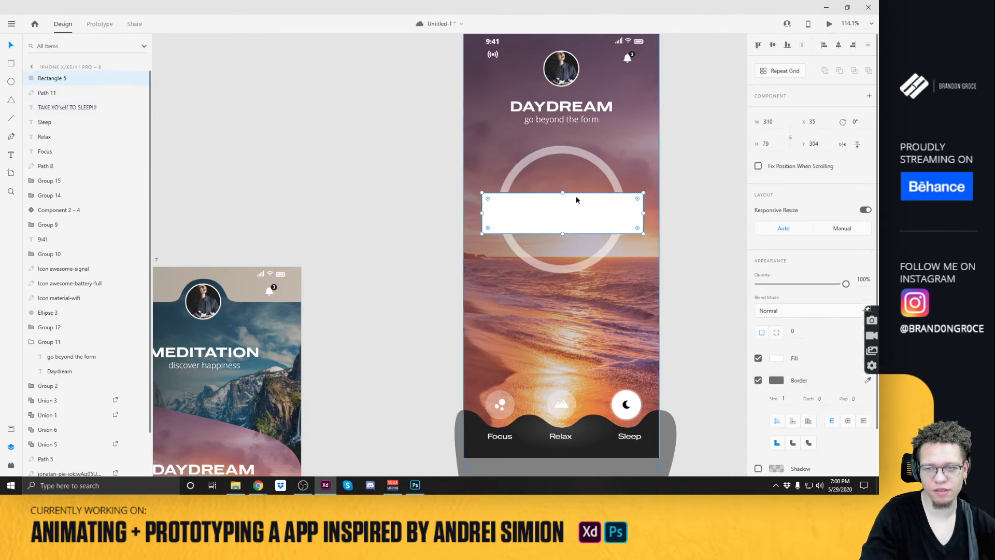
Delete the rectangle and the ring around the sleep heading.
left_click(571, 161)
key("Delete")
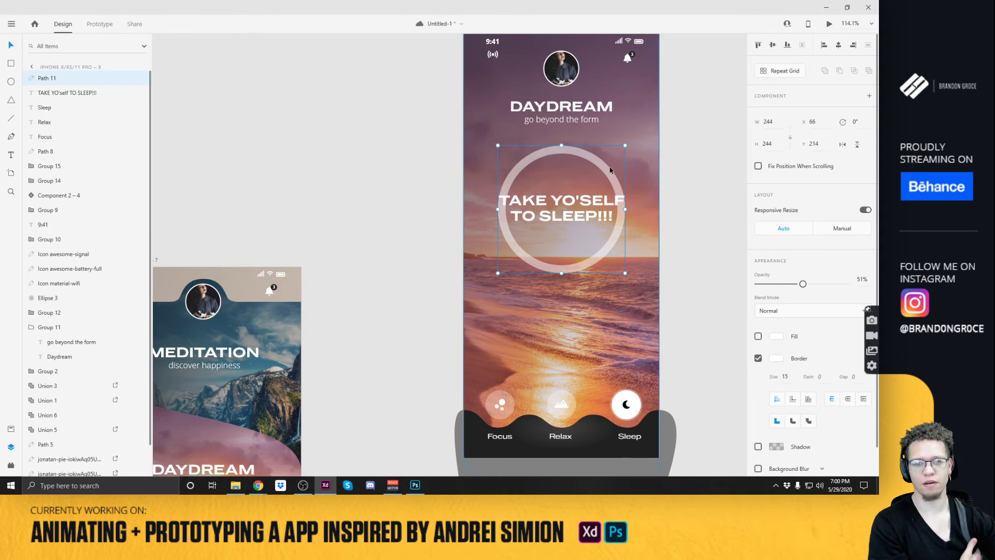
key("Delete")
left_click(595, 199)
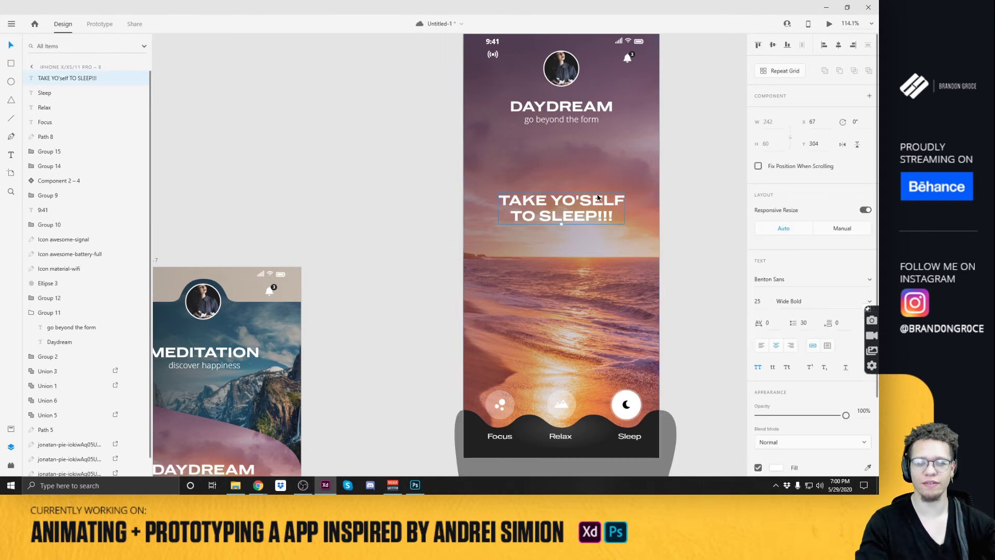
Switch to Chrome and run a Google image search for "sleep emoji" in a new tab.
key("alt+Tab")
key("alt+Tab")
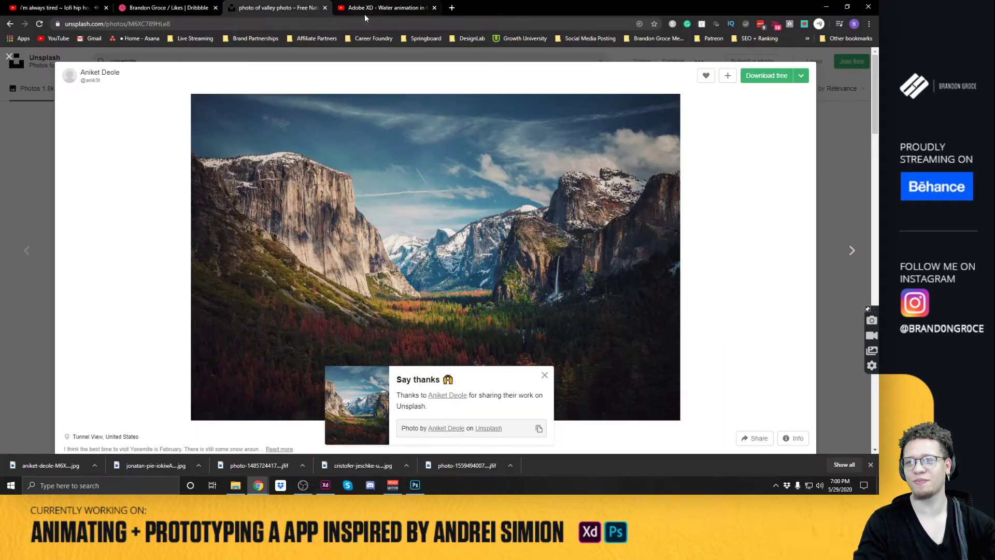
left_click(451, 7)
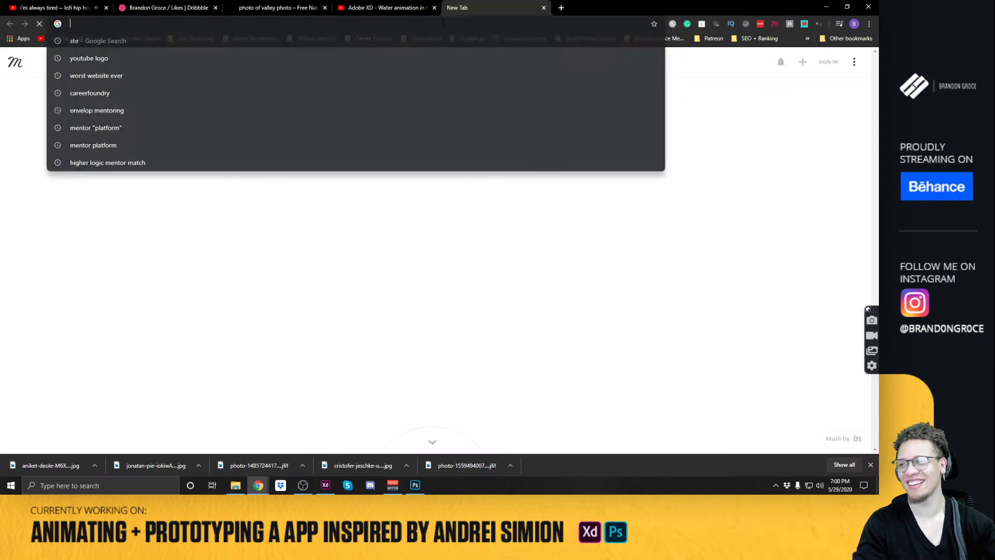
type("sleep emoj")
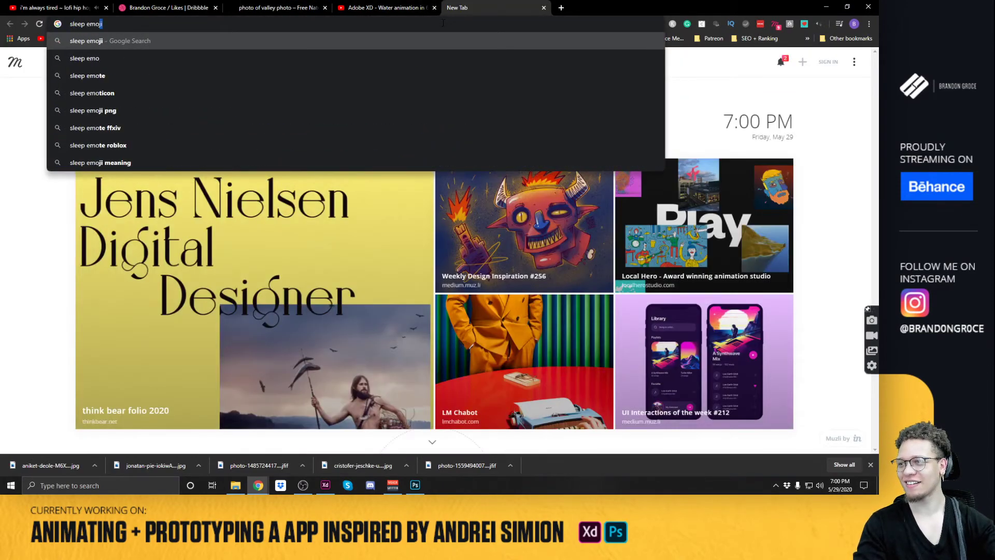
type("i")
key("Return")
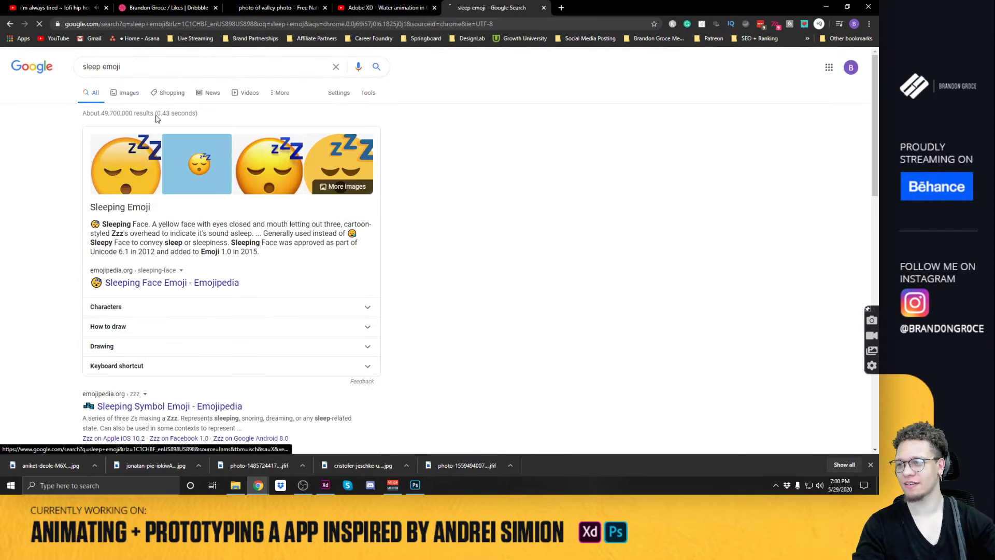
left_click(135, 101)
Copy the sleeping face emoji with blue Zs from the image results and paste it onto the Sleep artboard in Adobe XD.
left_click(386, 182)
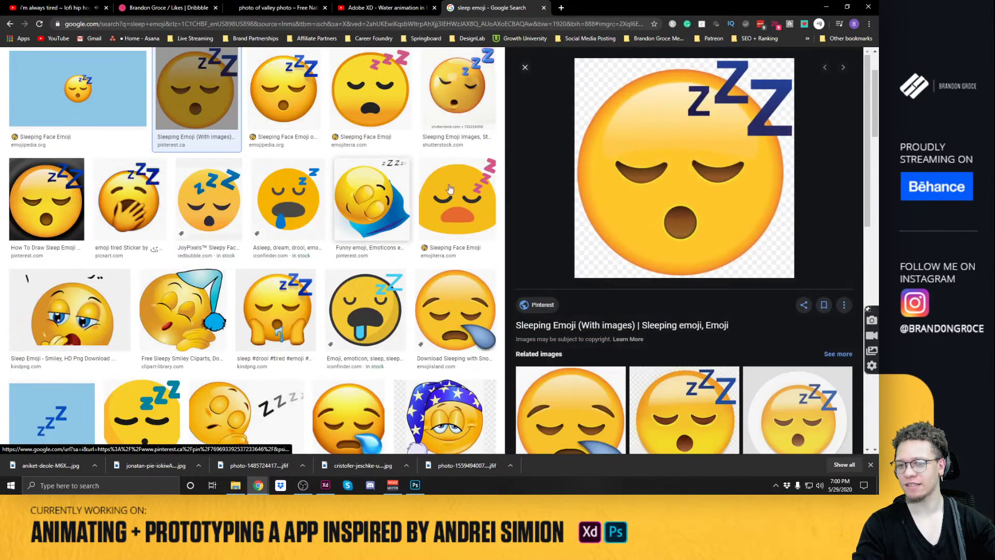
right_click(645, 179)
left_click(673, 276)
key("alt+Tab")
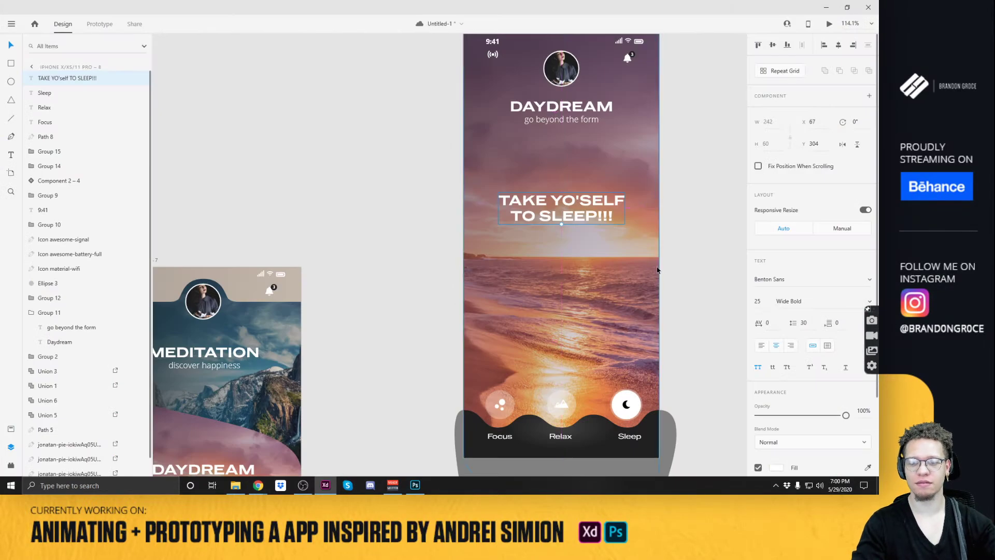
key("ctrl+v")
Open the pasted emoji image in Photoshop and delete its black background.
right_click(573, 191)
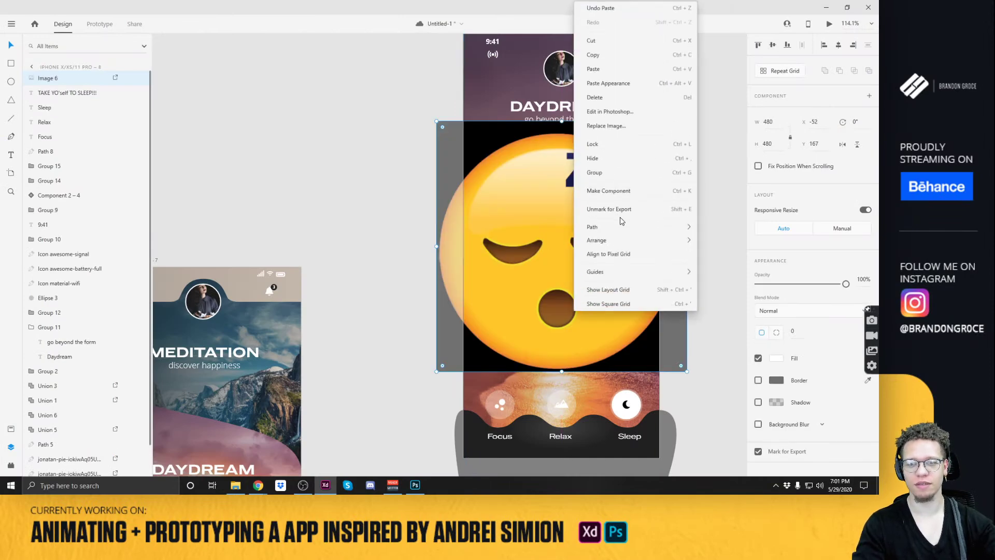
left_click(625, 106)
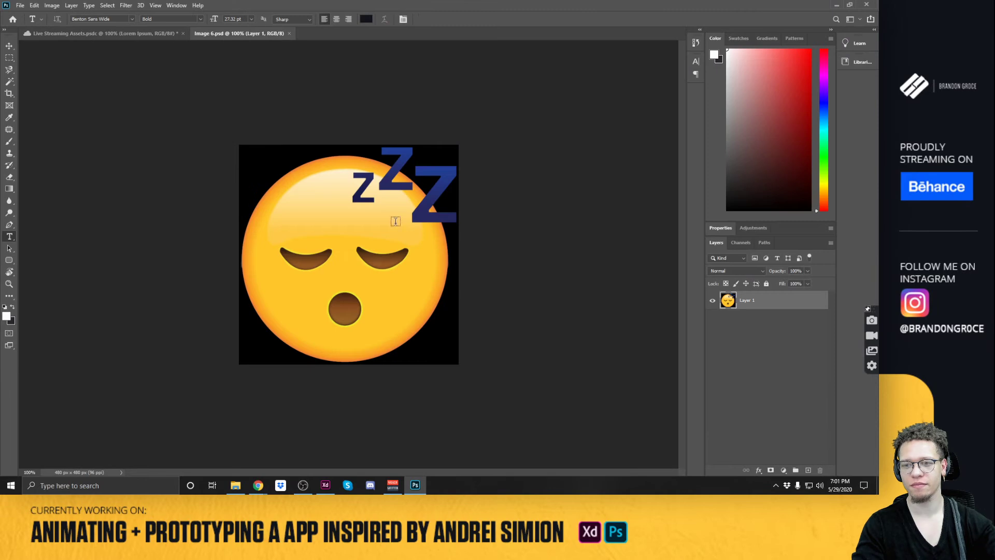
left_click(313, 158)
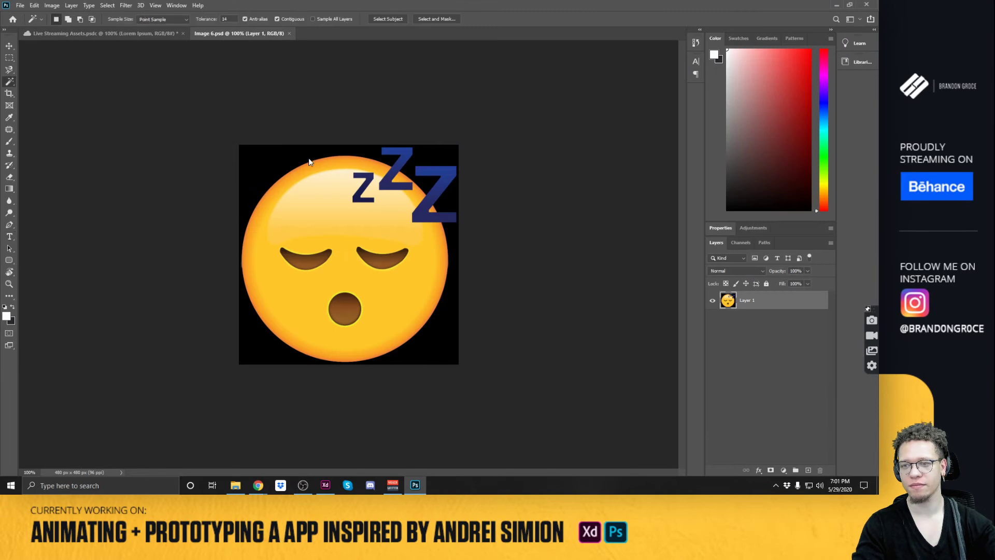
key("Delete")
key("v")
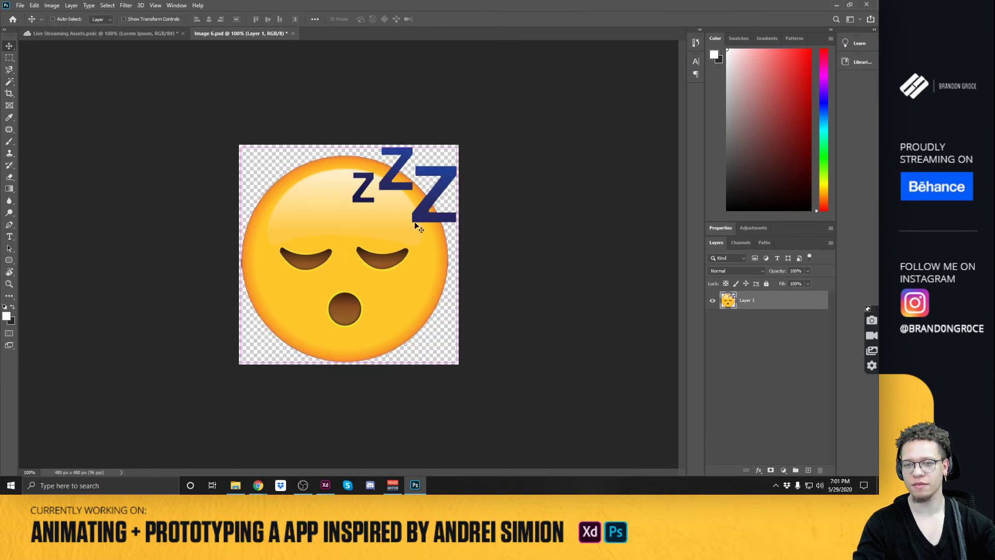
Back in Adobe XD, shrink the emoji to about 146 by 146 and move the sleep heading above it to Y 240.
key("alt+Tab")
left_click(414, 223)
left_click_drag(686, 121, 612, 163)
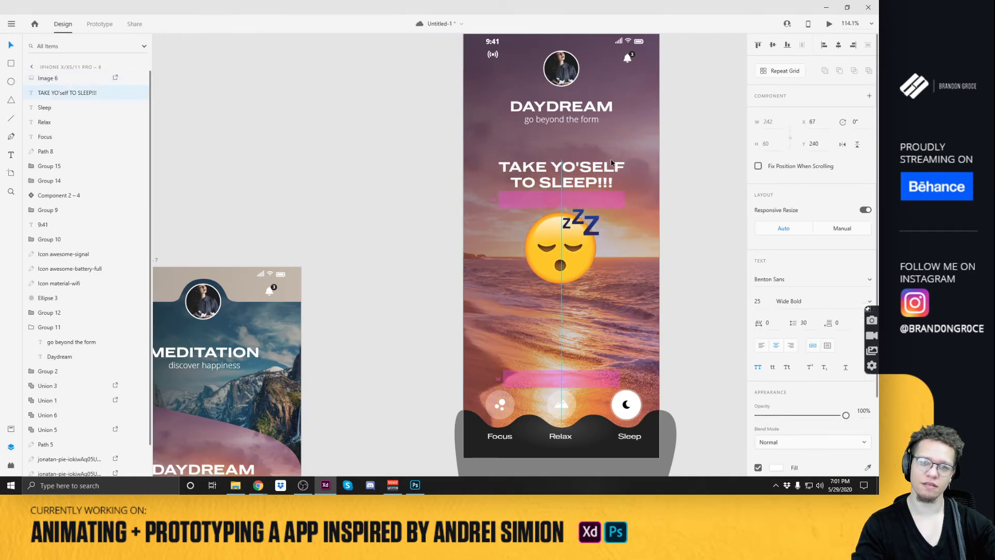
Move the Sleep artboard's Daydream title group up to about Y 44 and set its opacity to 0%.
left_click(591, 125)
left_click_drag(590, 124, 591, 81)
key("0")
key("0")
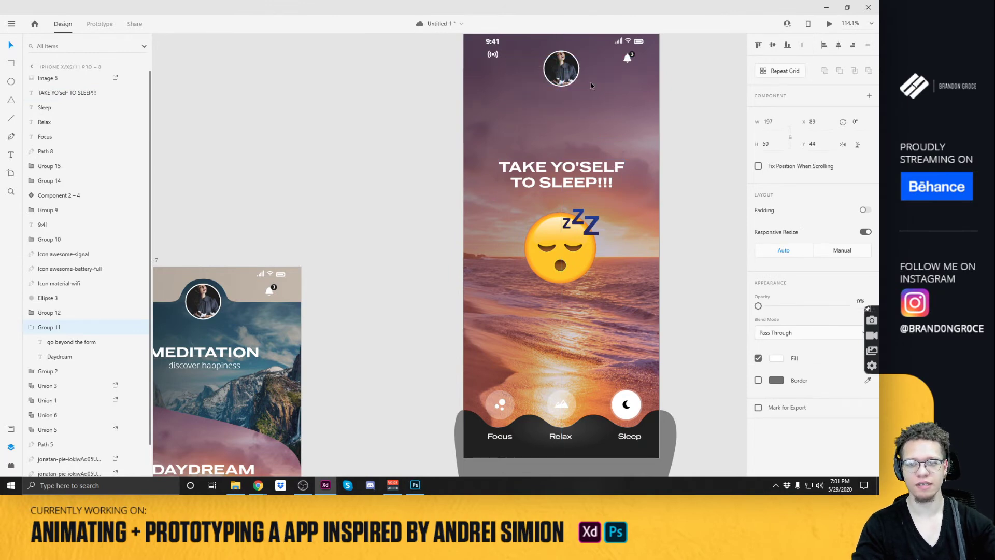
Copy the sleep heading to the Relax artboard, place it over the Daydream title at Y 369, and set its opacity to 0%.
left_click(558, 175)
key("ctrl+c")
left_click_drag(510, 268, 655, 136)
left_click(369, 289)
key("ctrl+v")
left_click_drag(369, 289, 375, 346)
key("0")
key("0")
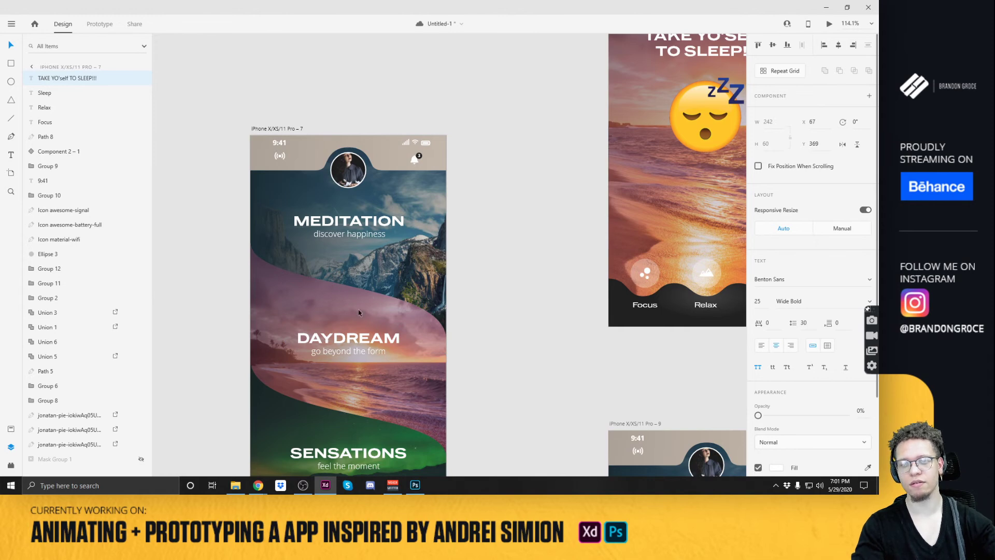
Move the sleep heading up beneath the profile picture on the Sleep artboard and raise the emoji to about Y 231.
left_click_drag(516, 308, 457, 229)
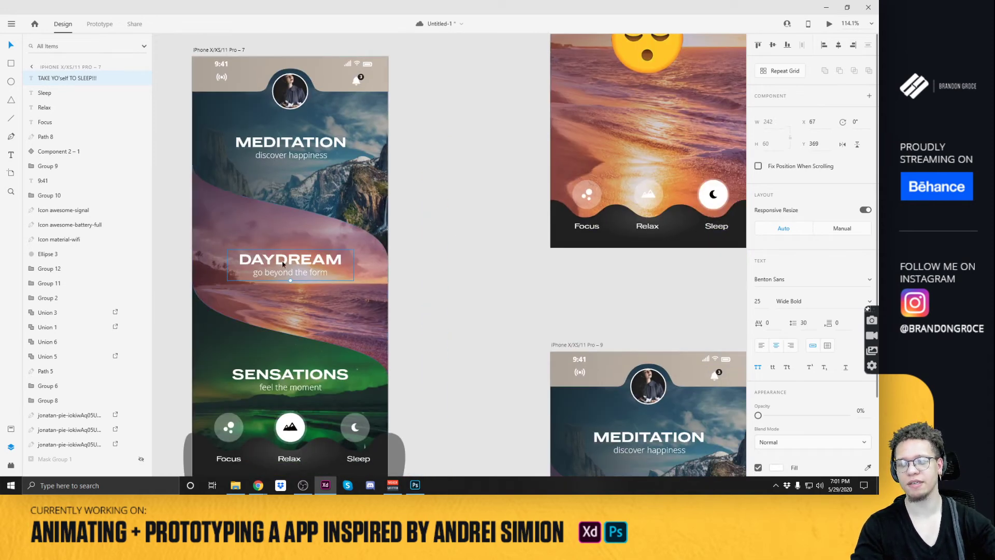
left_click_drag(627, 86, 580, 143)
left_click(574, 197)
left_click_drag(567, 270, 583, 209)
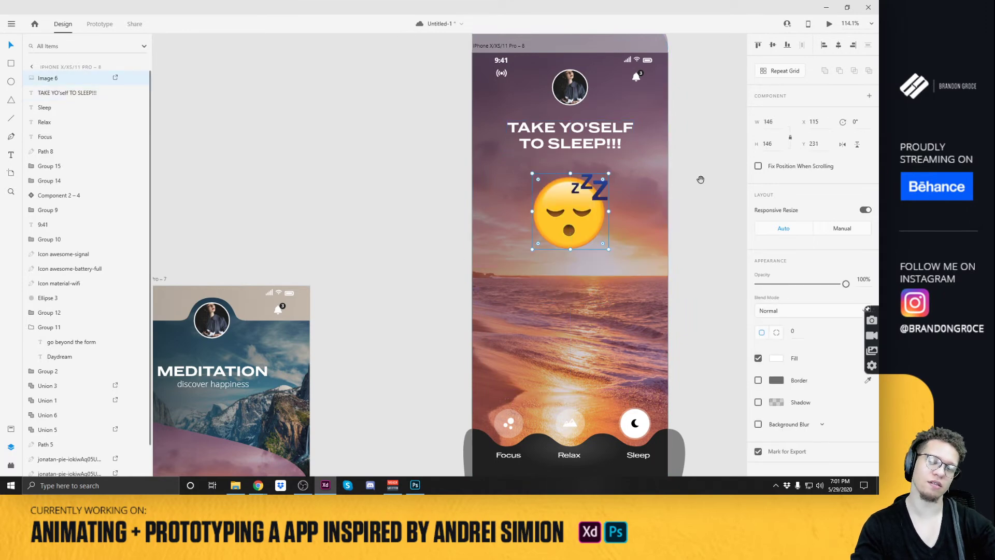
Copy the emoji to the Relax artboard, centre it over the Sensations title at about Y 521, and set its opacity to 0%.
scroll(497, 232, "right", 2)
left_click(644, 217)
scroll(404, 313, "down", 5)
scroll(404, 313, "left", 5)
key("ctrl+v")
left_click_drag(343, 264, 344, 434)
scroll(427, 318, "down", 2)
scroll(427, 318, "left", 1)
scroll(427, 318, "down", 1)
scroll(427, 318, "left", 1)
left_click_drag(379, 363, 380, 341)
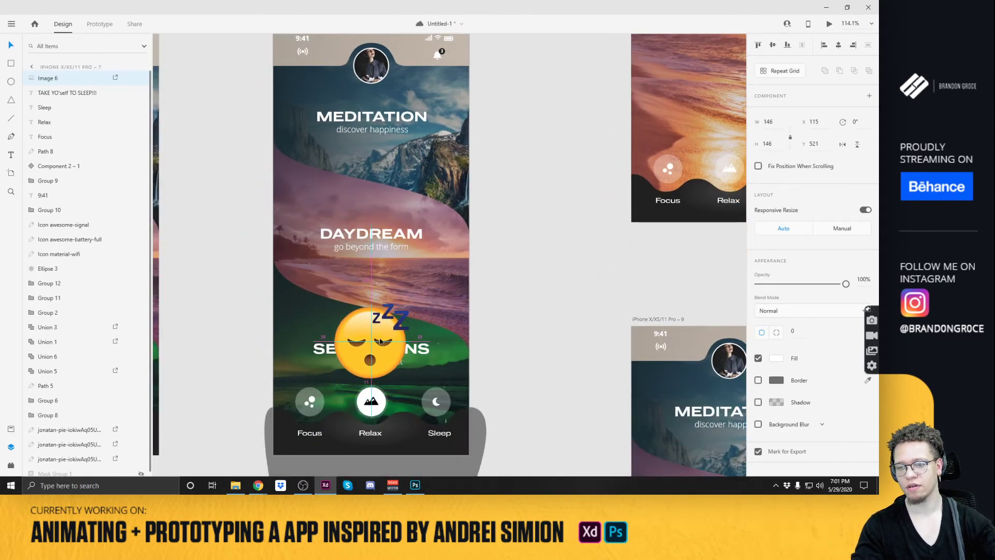
key("0")
key("0")
left_click(568, 167)
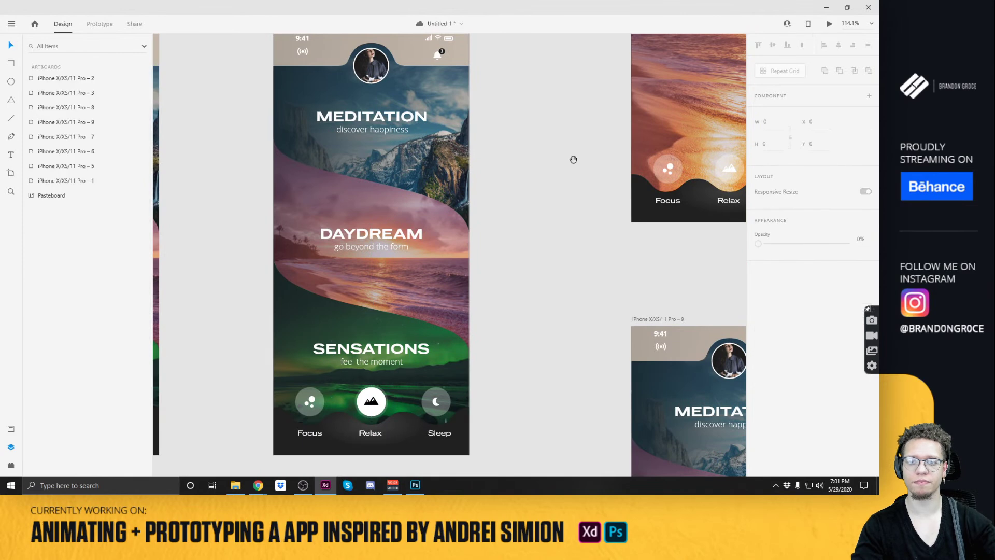
Select the Relax artboard and open a preview of the prototype from it, beside the Sleep artboard.
scroll(403, 271, "up", 3)
scroll(403, 271, "right", 4)
left_click(508, 135)
scroll(554, 141, "down", 4)
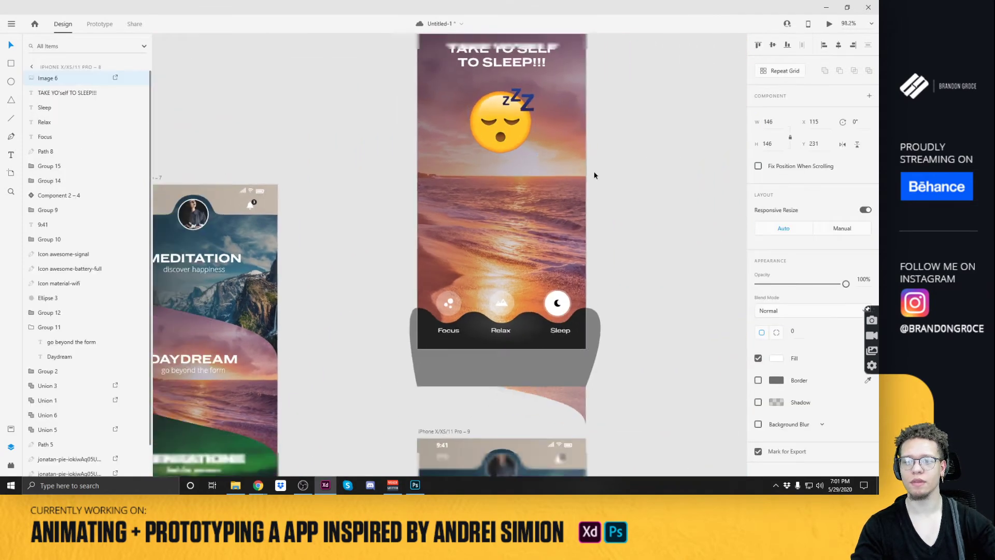
left_click(630, 191)
left_click_drag(618, 284, 606, 266)
left_click(289, 159)
scroll(490, 100, "up", 1)
scroll(489, 100, "left", 2)
left_click(829, 25)
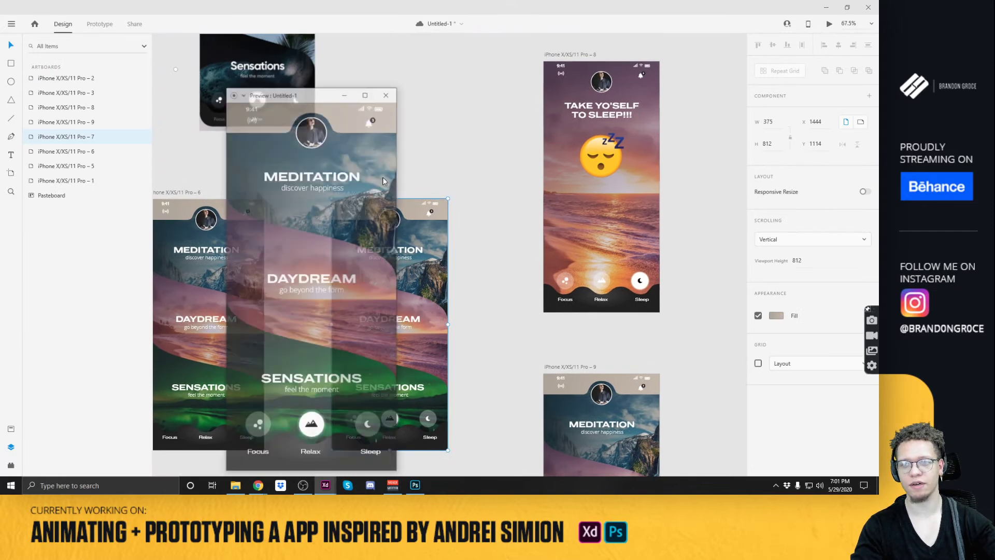
left_click_drag(320, 83, 426, 58)
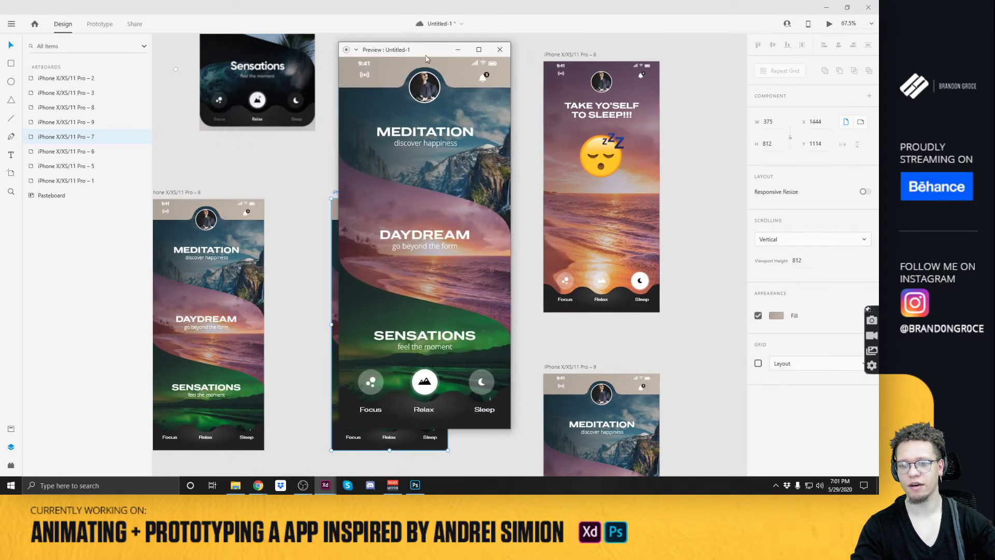
Switch between Sleep and Relax in the preview to check the heading and emoji transition, and save the document.
left_click(486, 382)
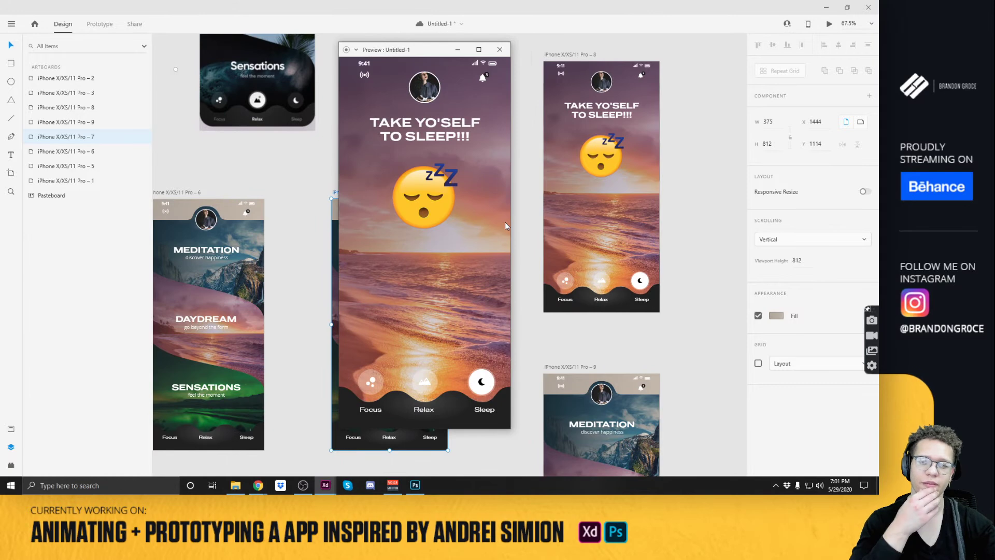
left_click(421, 382)
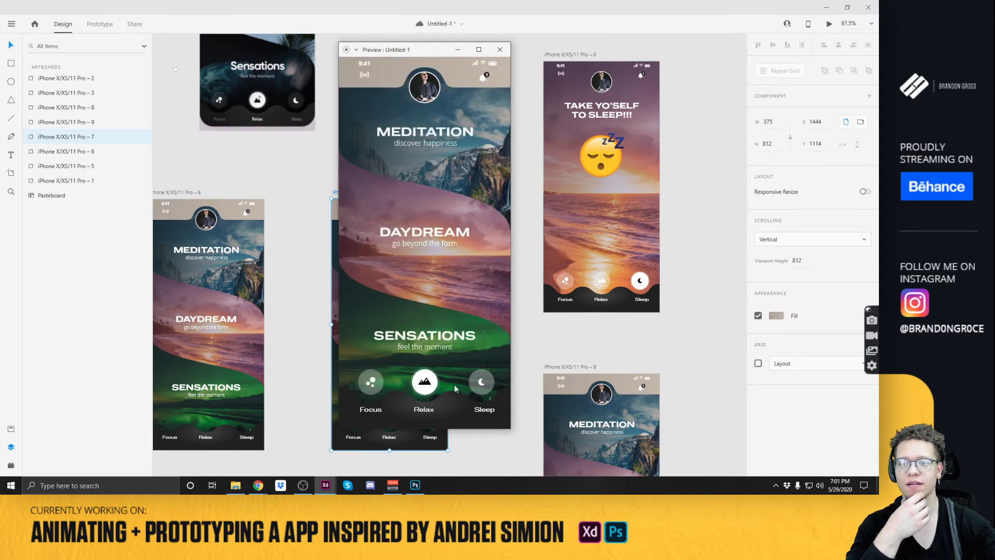
left_click(483, 386)
left_click(428, 383)
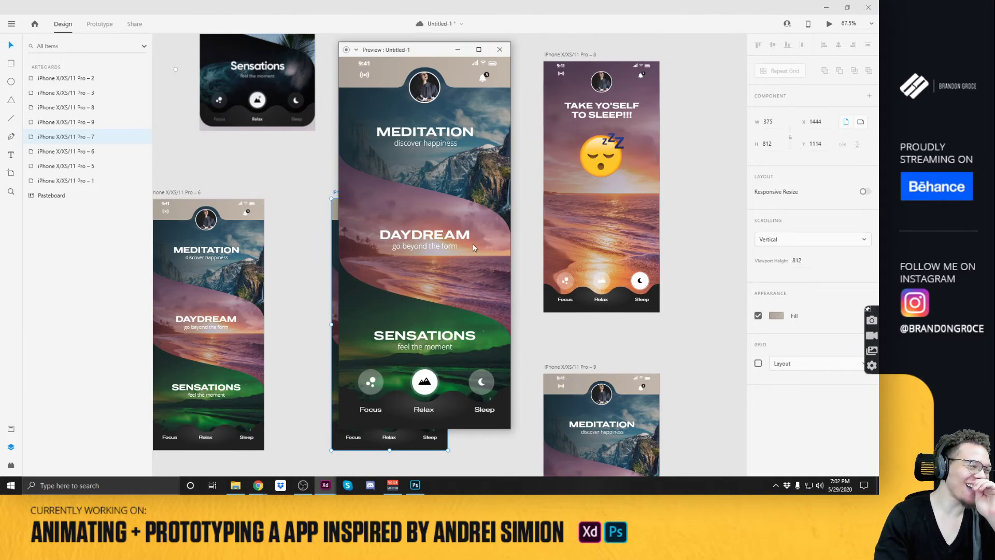
key("ctrl+s")
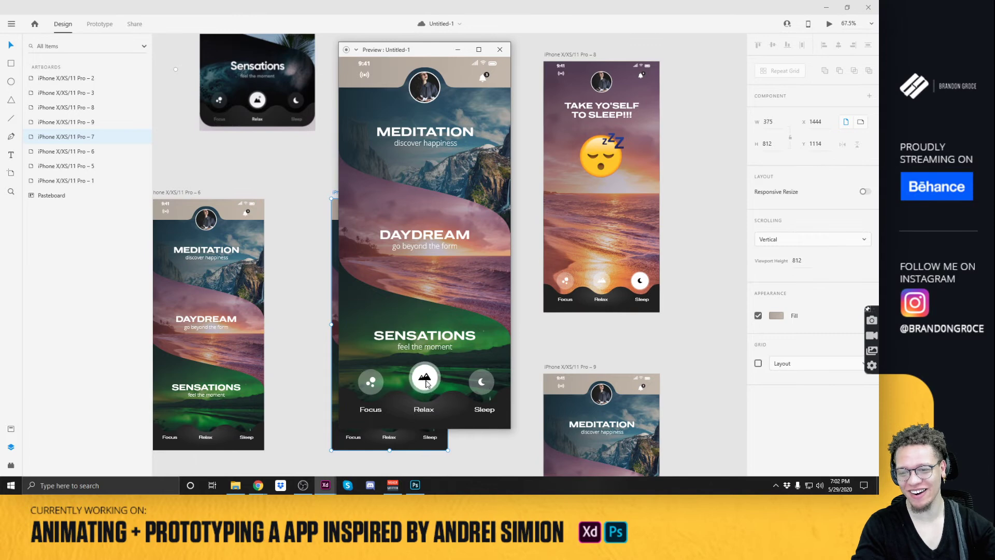
Switch repeatedly between Focus, Sleep and Relax in the preview to compare their transitions, and close the preview.
left_click(368, 382)
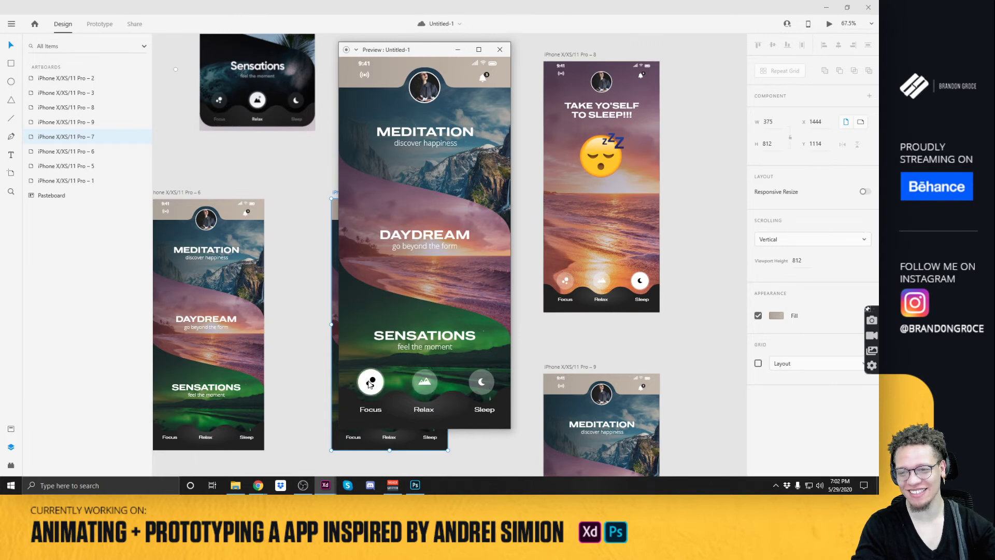
left_click(482, 383)
left_click(376, 388)
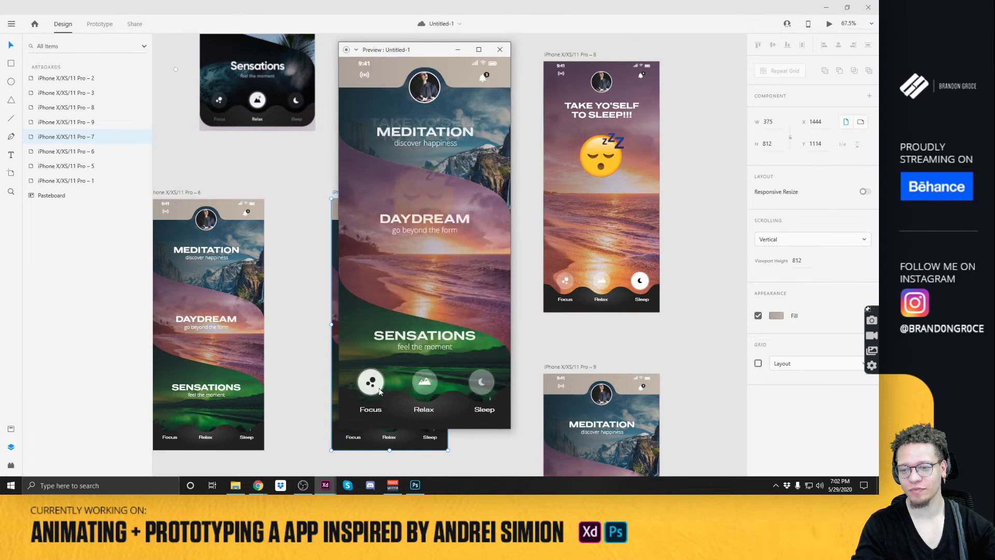
left_click(477, 384)
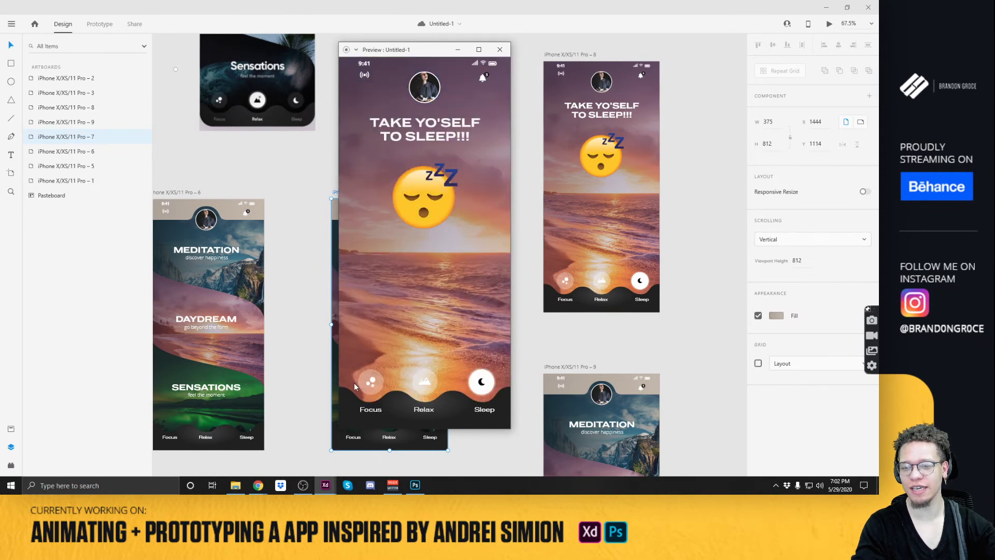
left_click(356, 381)
left_click(480, 390)
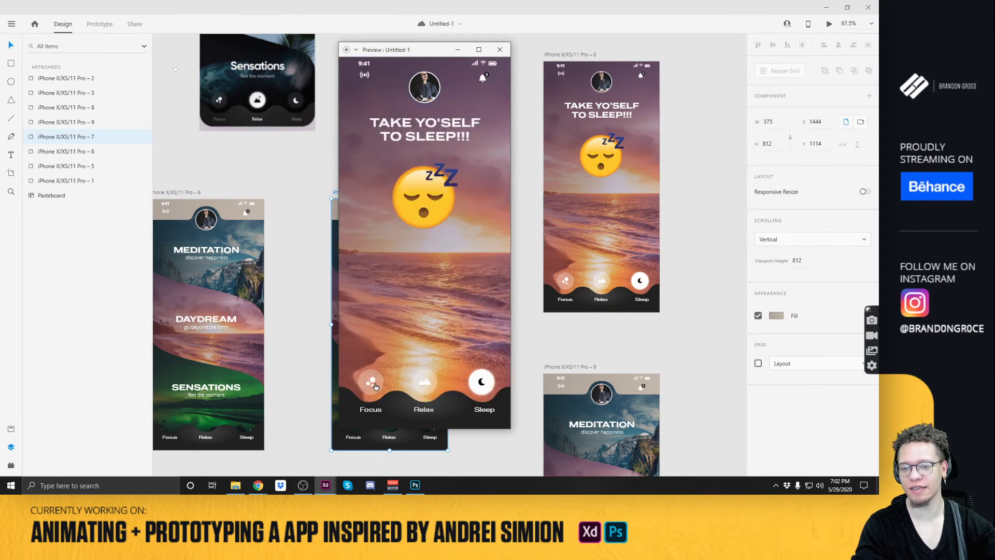
left_click(377, 387)
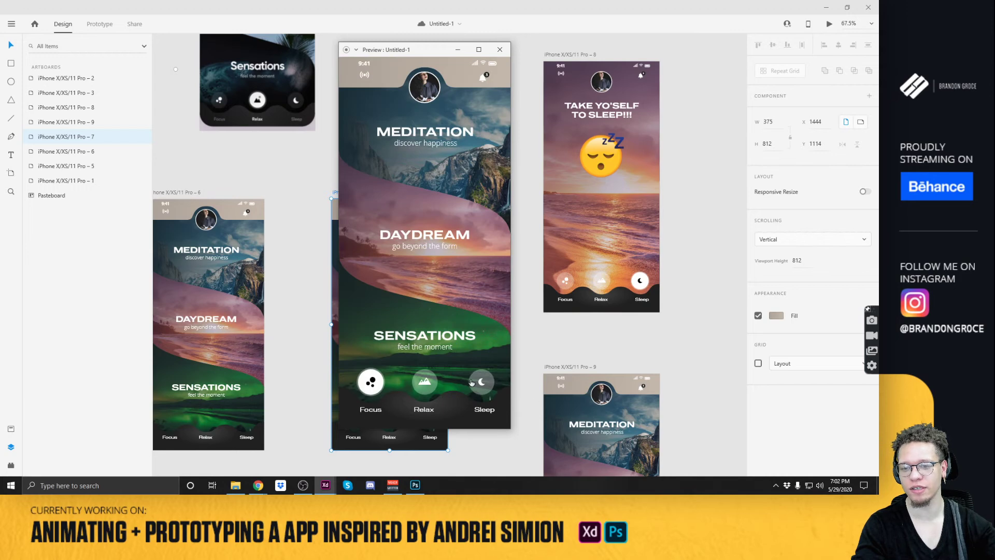
left_click(471, 382)
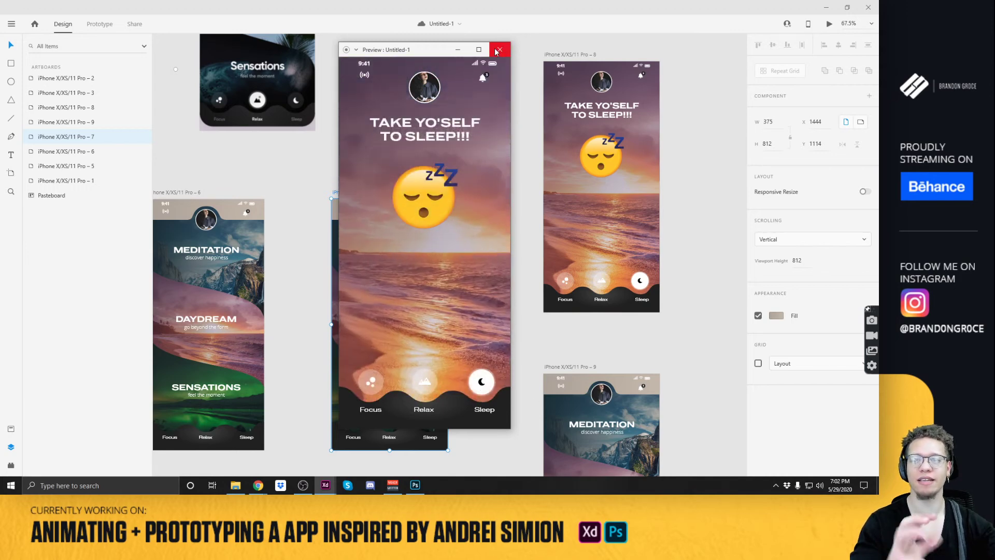
left_click(423, 384)
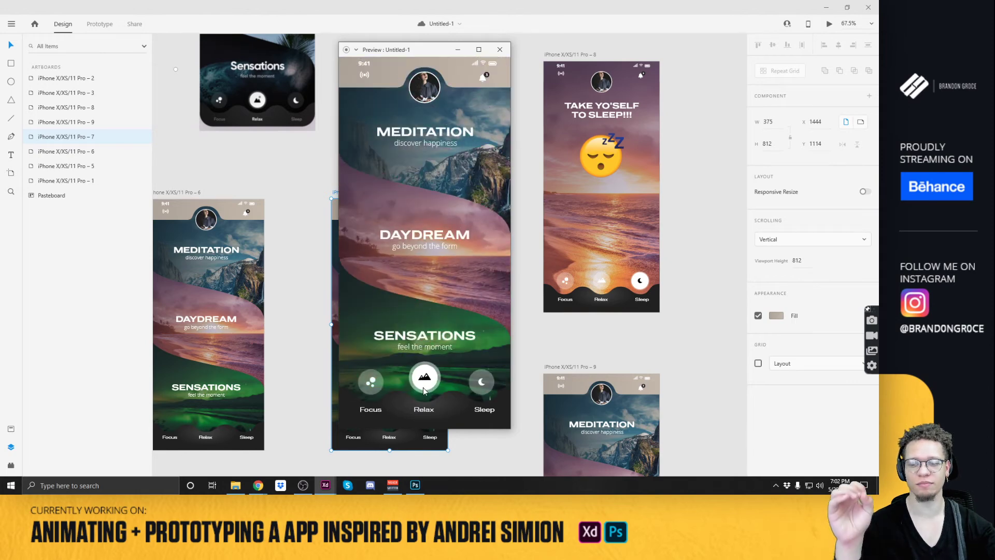
left_click(482, 383)
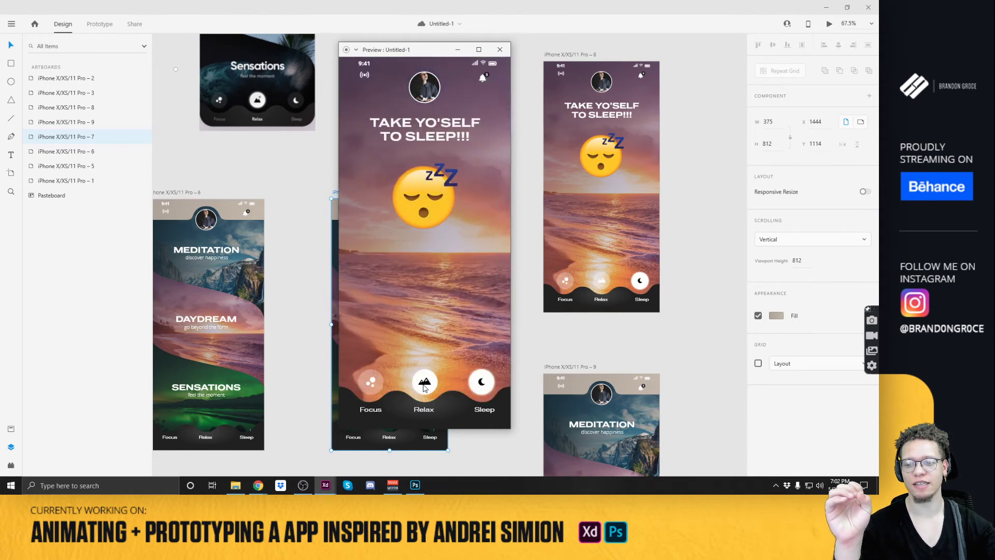
left_click(423, 384)
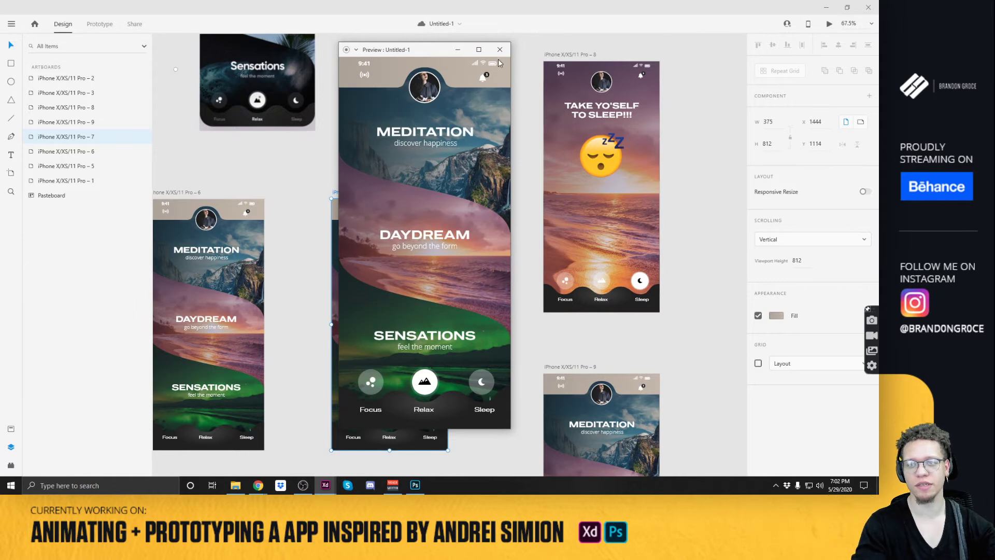
left_click(499, 49)
Copy the sleep heading and emoji from the Relax artboard to the same place on the Focus artboard, keeping both at 0% opacity.
left_click_drag(682, 403, 550, 161)
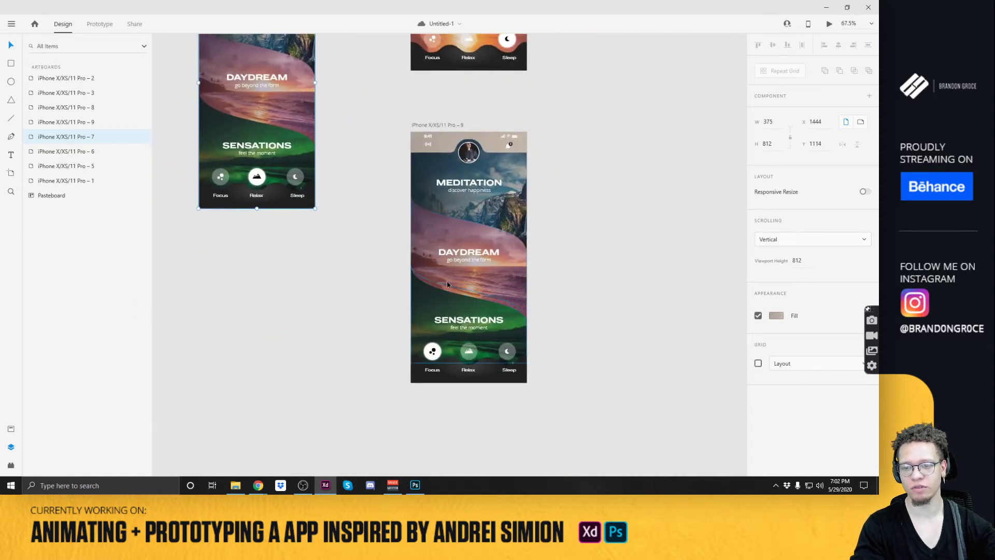
scroll(567, 309, "up", 3)
left_click(260, 250)
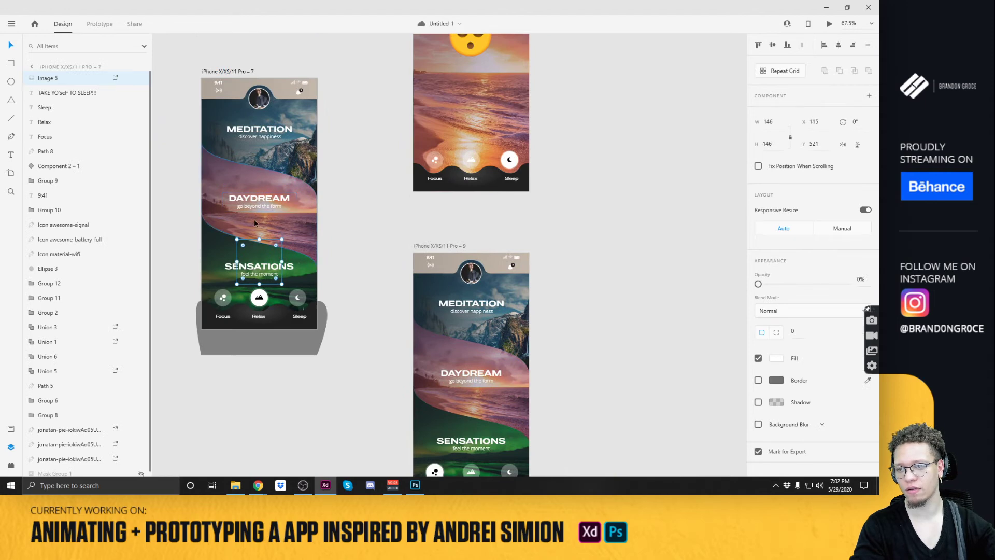
left_click(259, 203, "shift")
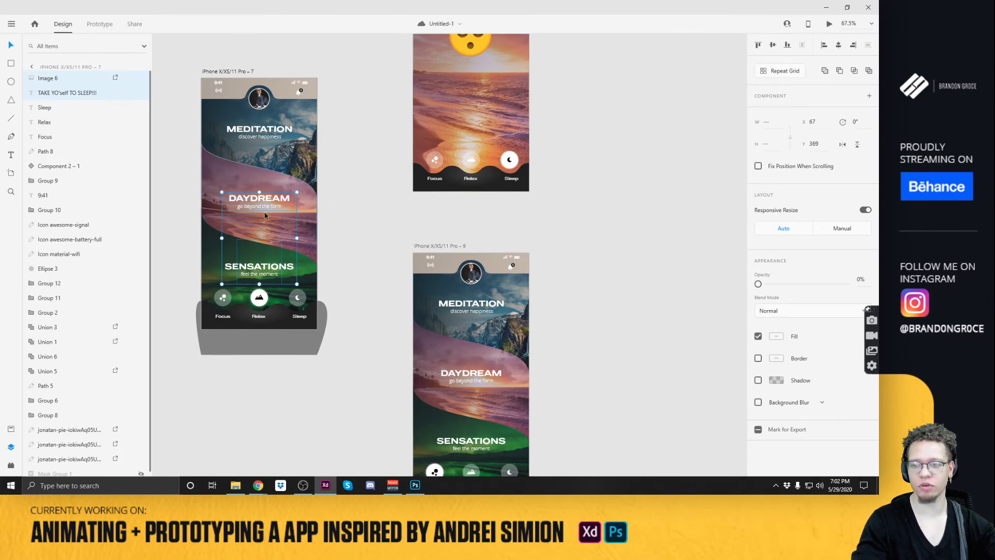
key("0")
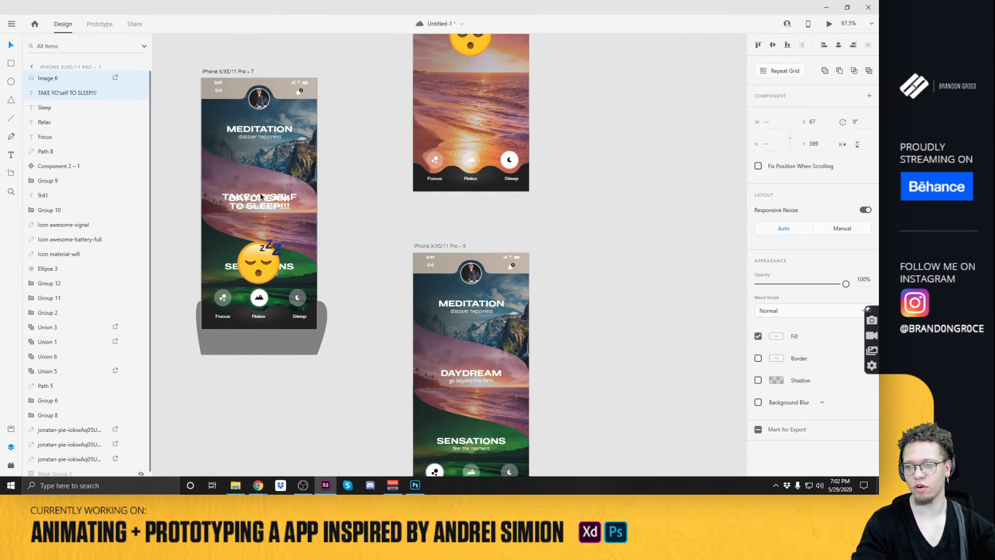
key("0")
key("0")
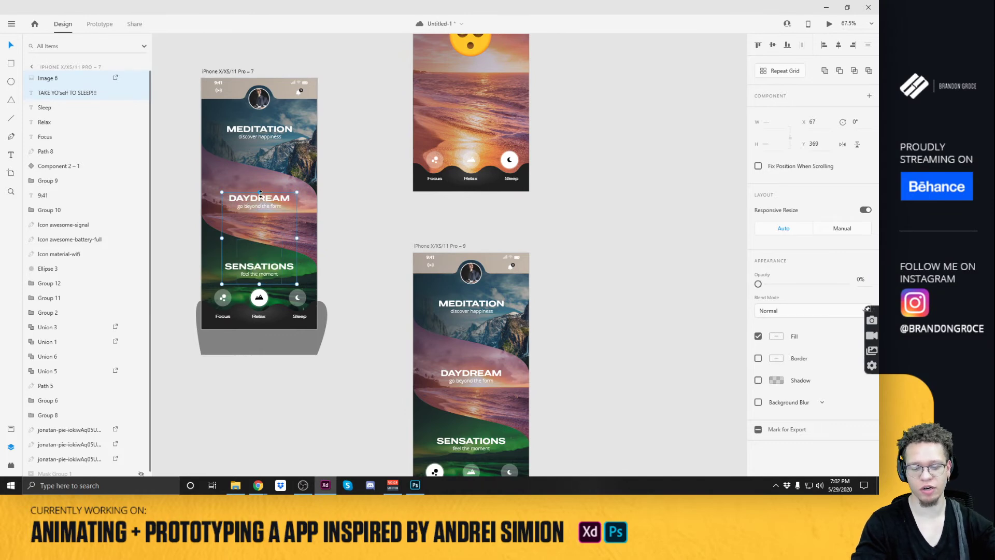
left_click(455, 247)
key("ctrl+v")
scroll(474, 311, "down", 3)
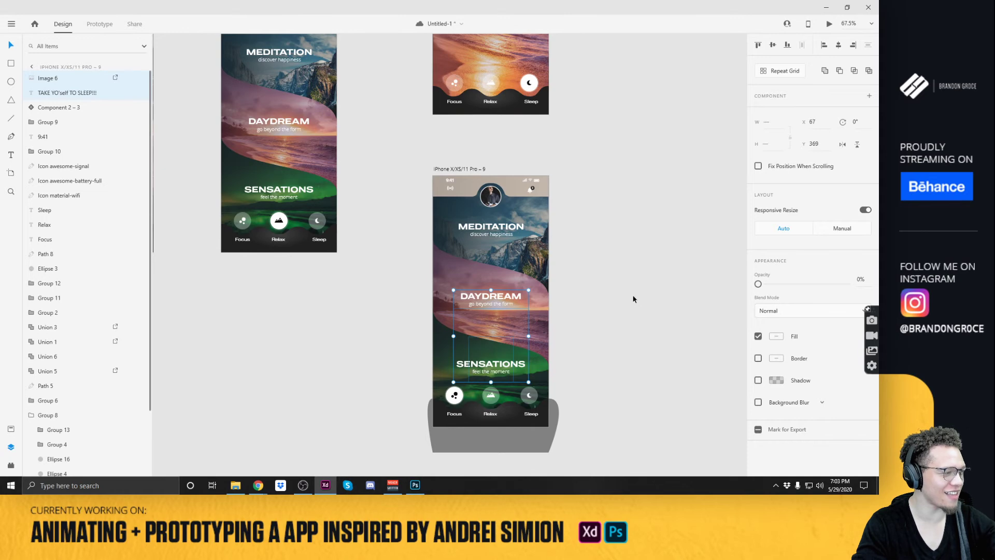
left_click(604, 267)
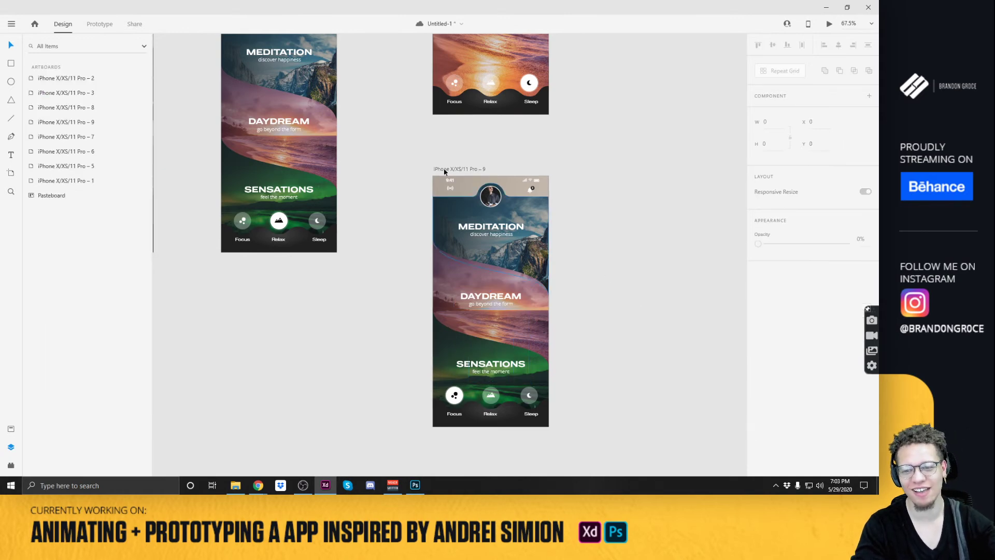
Select the iPhone X/XS/11 Pro – 5 artboard and open a preview of the prototype starting from it.
left_click_drag(453, 160, 430, 219)
left_click_drag(359, 169, 393, 138)
left_click_drag(462, 193, 461, 176)
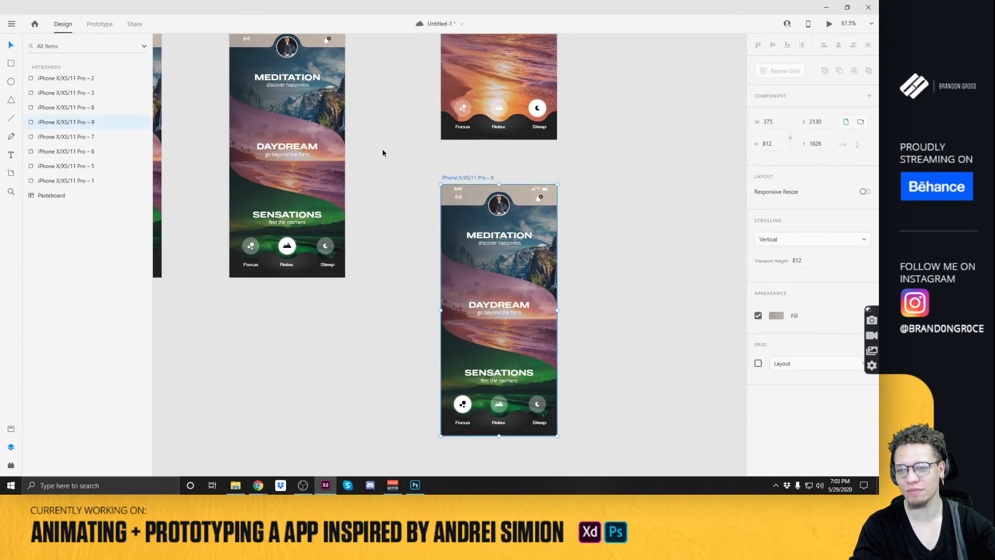
scroll(377, 142, "down", 6)
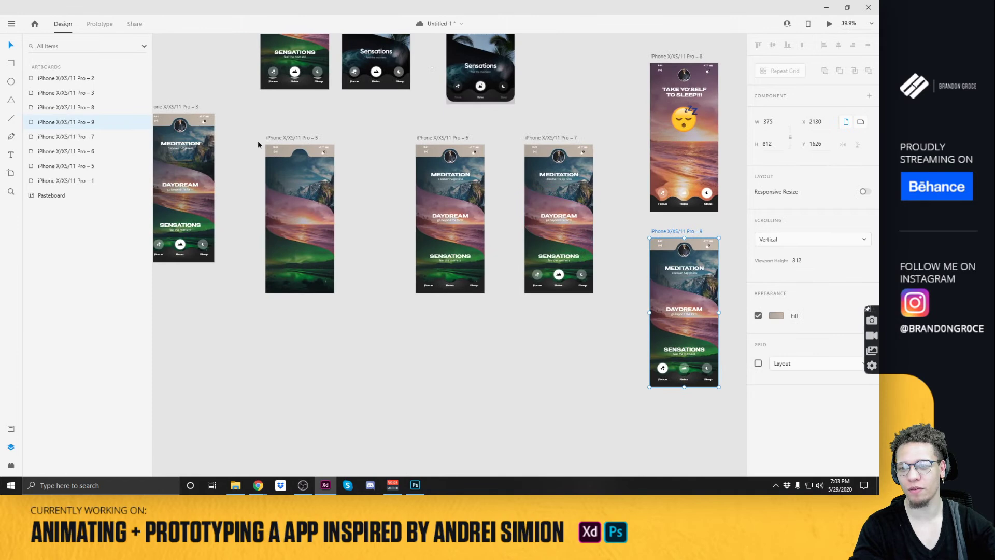
left_click(378, 142)
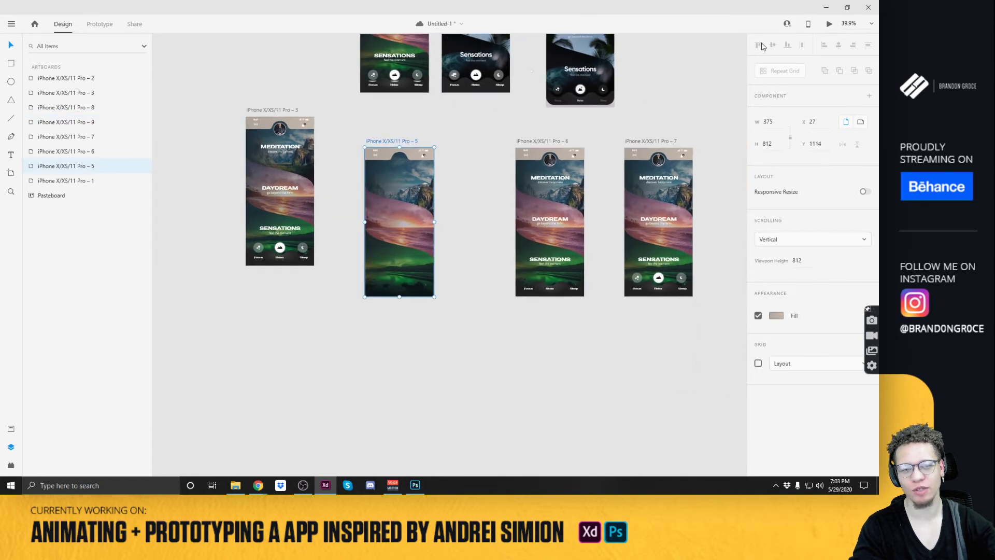
left_click(830, 24)
left_click_drag(311, 98, 446, 62)
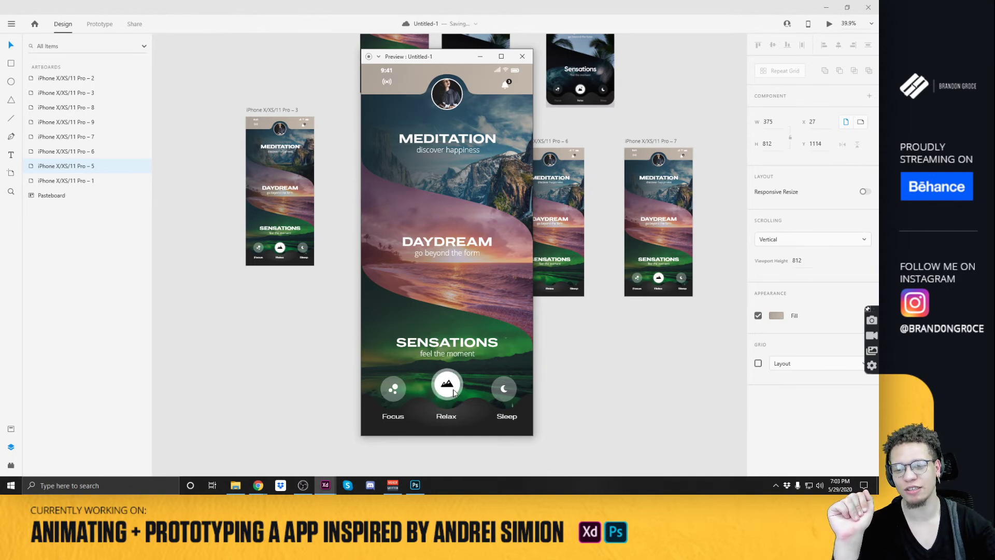
Test the Sleep, Relax and Focus buttons in the preview, including going from Sleep straight to Focus, and close it.
left_click(505, 390)
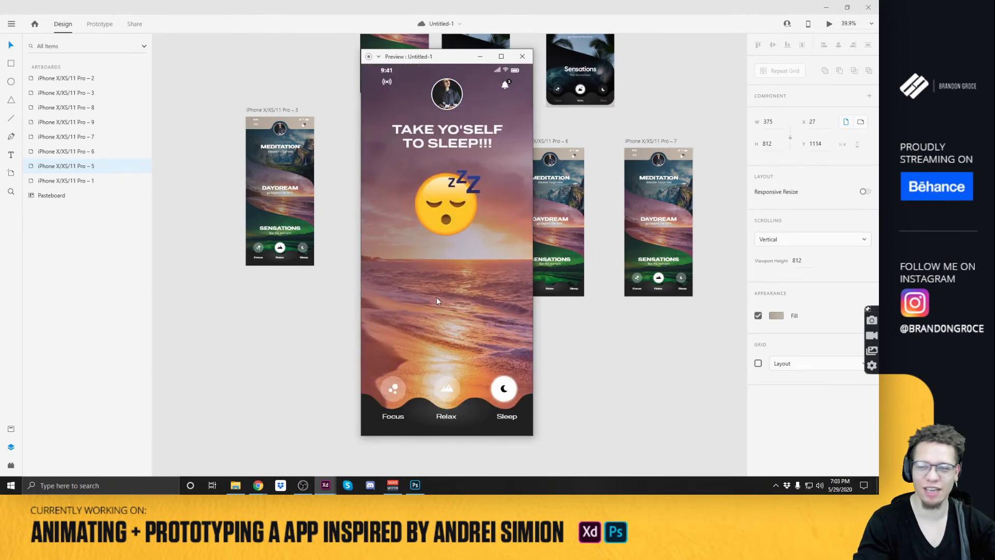
left_click(448, 388)
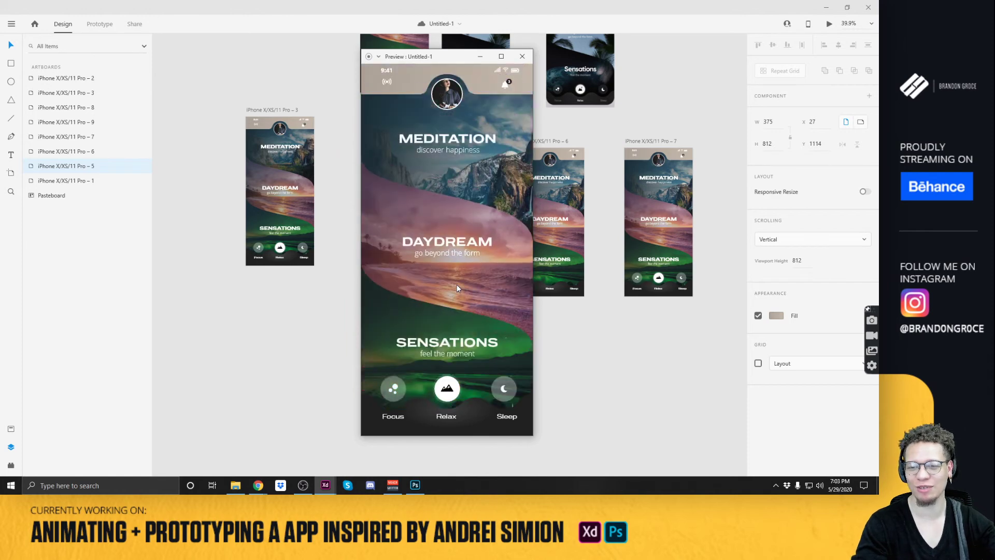
left_click(395, 392)
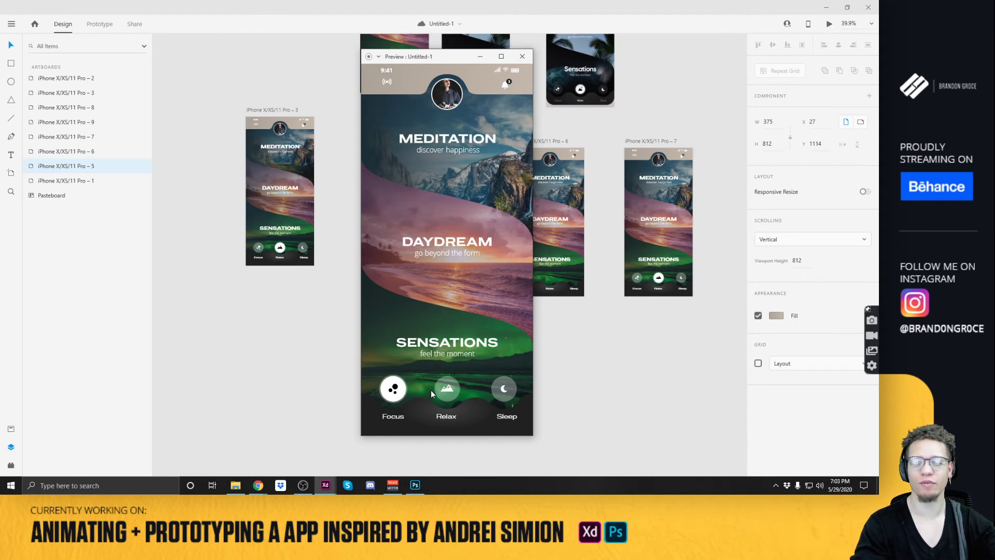
left_click(450, 390)
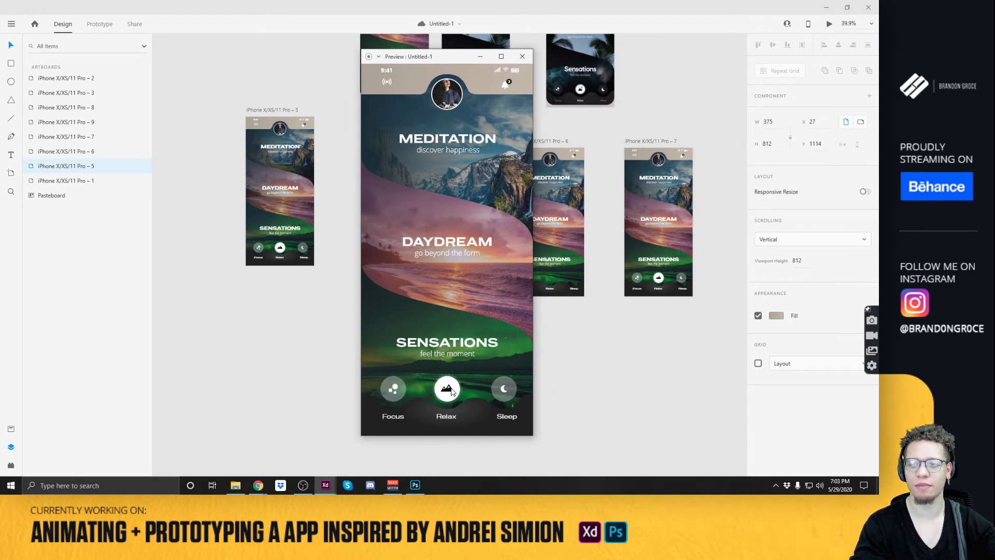
left_click(501, 392)
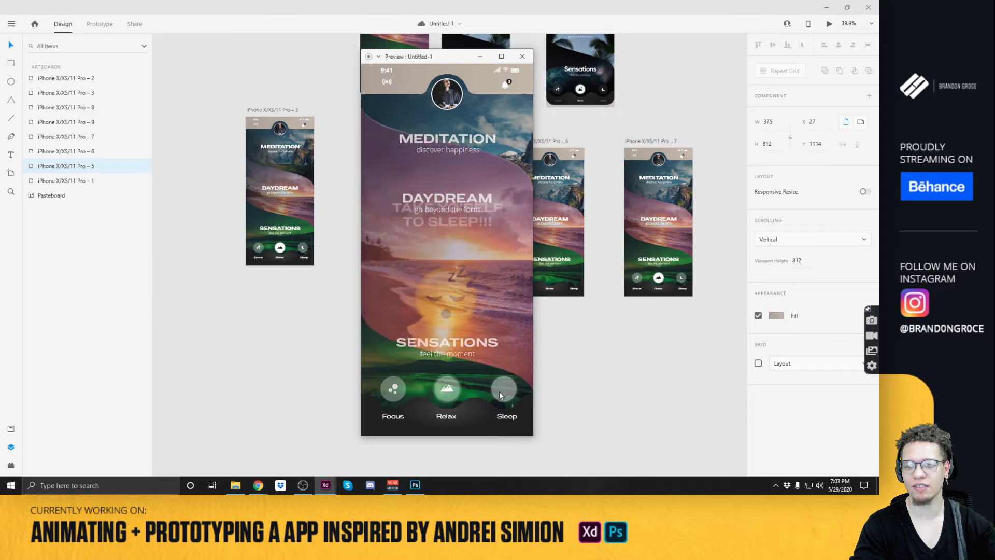
left_click(394, 390)
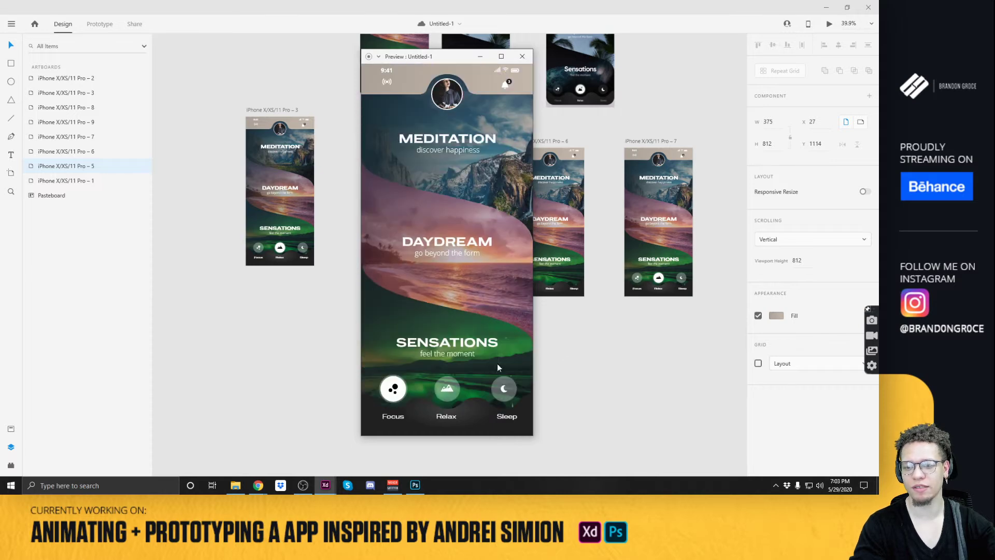
left_click(522, 56)
Set the Focus artboard's Sleep button interaction to Ease In-Out easing with a 0.8 s duration.
scroll(479, 262, "right", 10)
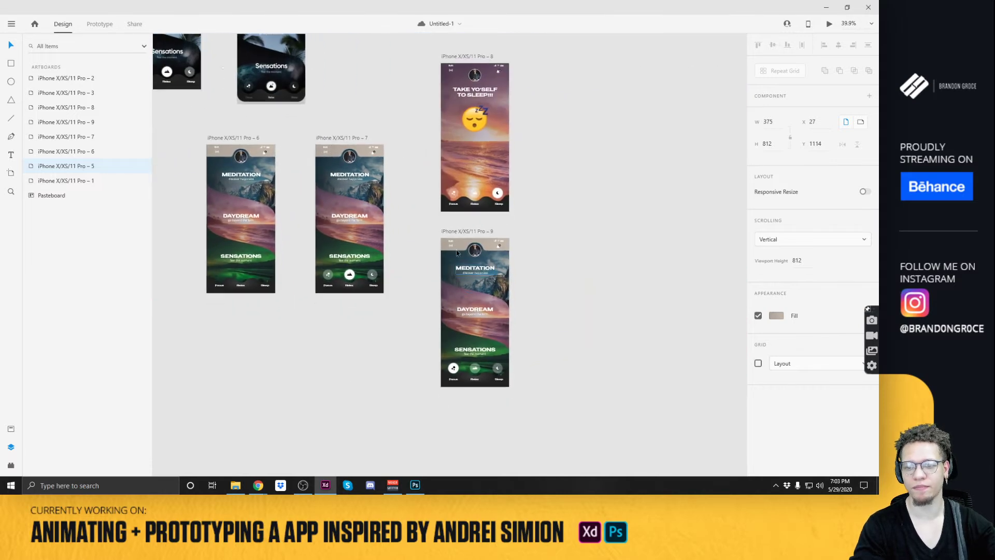
left_click(453, 236)
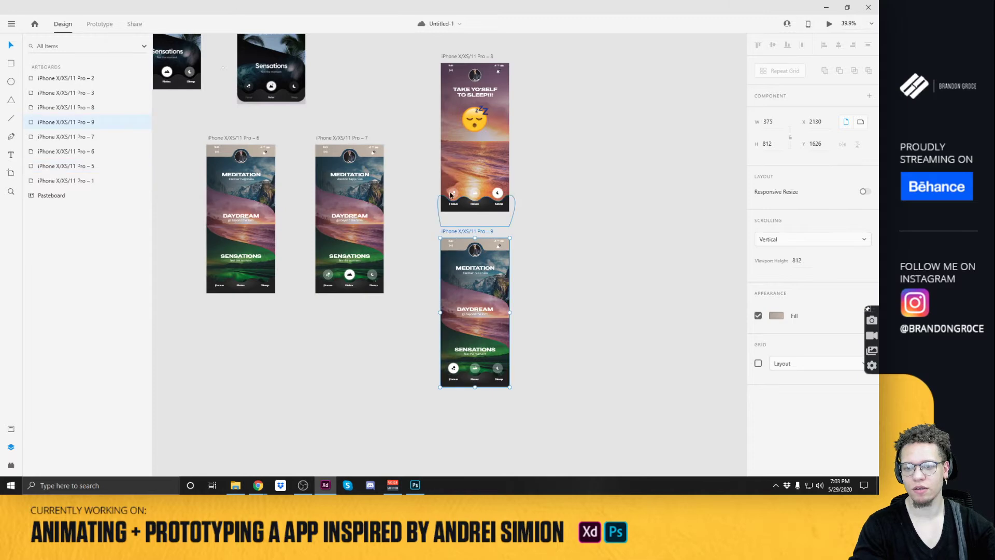
left_click(108, 27)
left_click(498, 368)
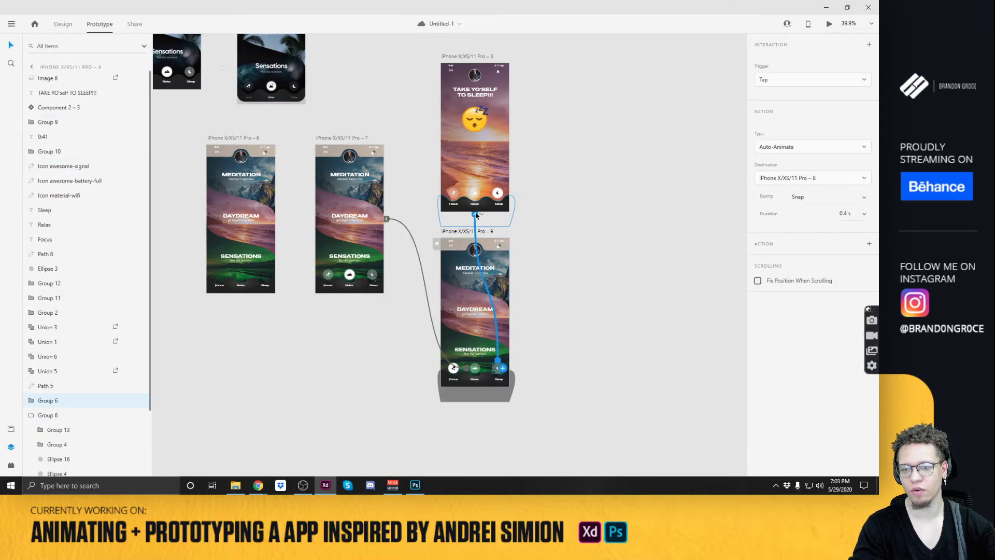
left_click(864, 196)
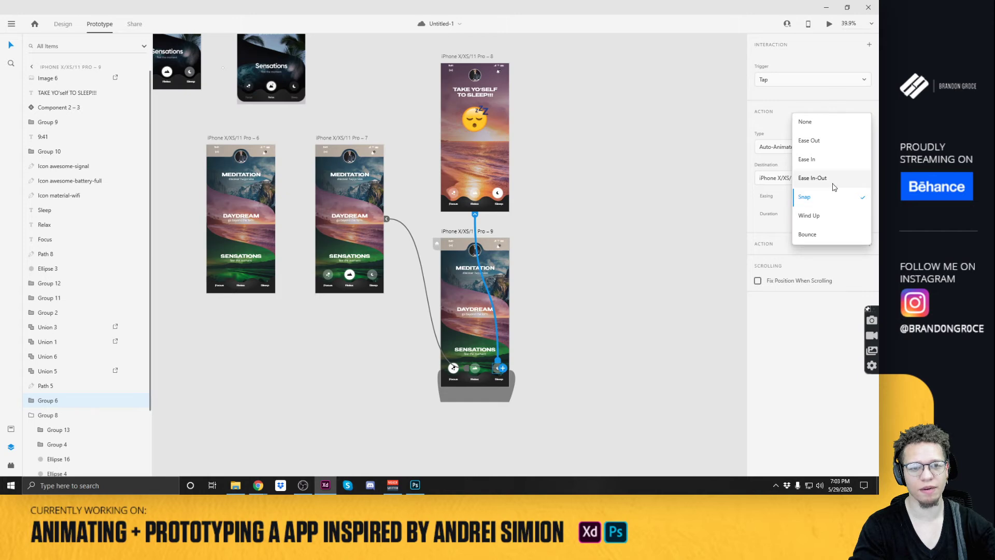
left_click(813, 178)
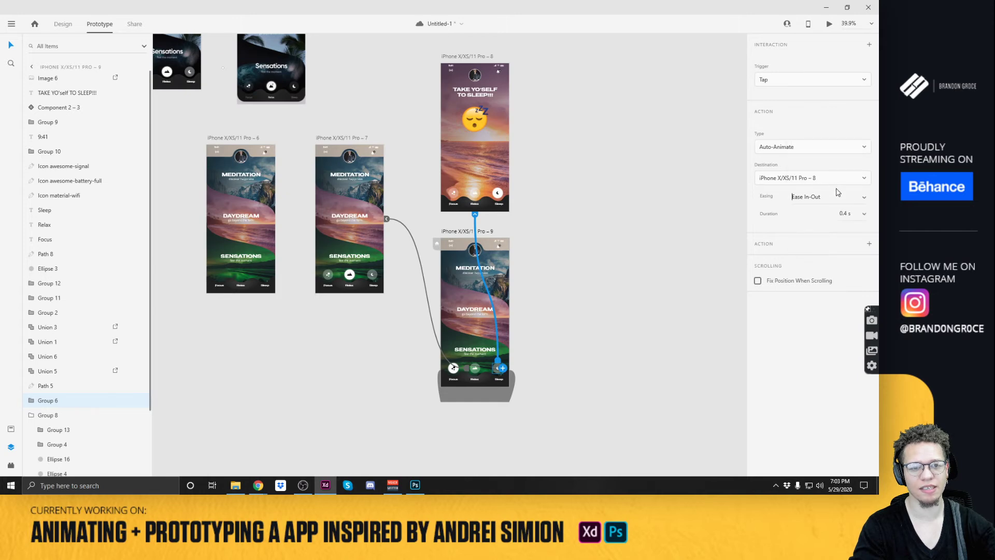
left_click(864, 213)
left_click(843, 251)
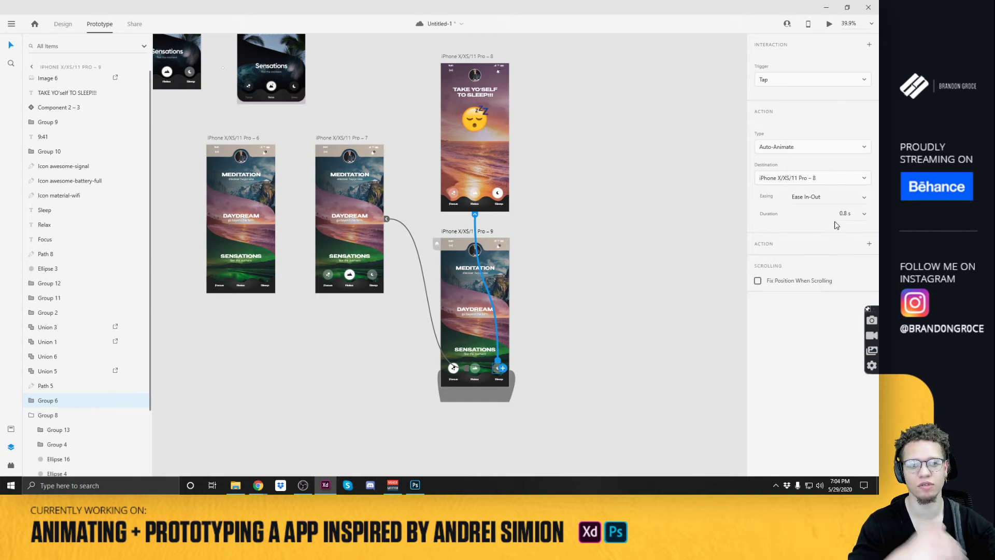
Set the Focus artboard's Relax button interaction to Ease In-Out easing with a 0.8 s duration.
left_click(466, 370)
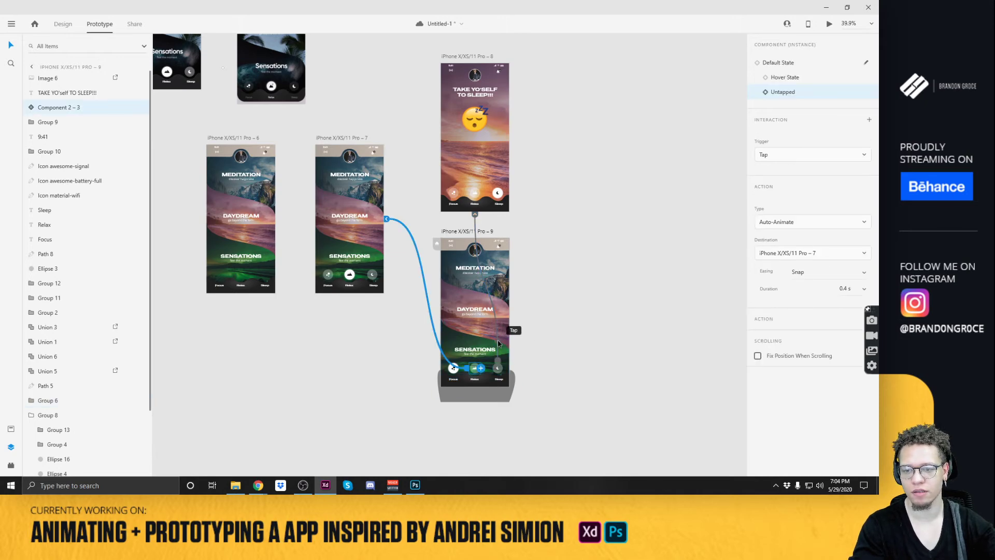
left_click(866, 271)
left_click(834, 257)
left_click(864, 289)
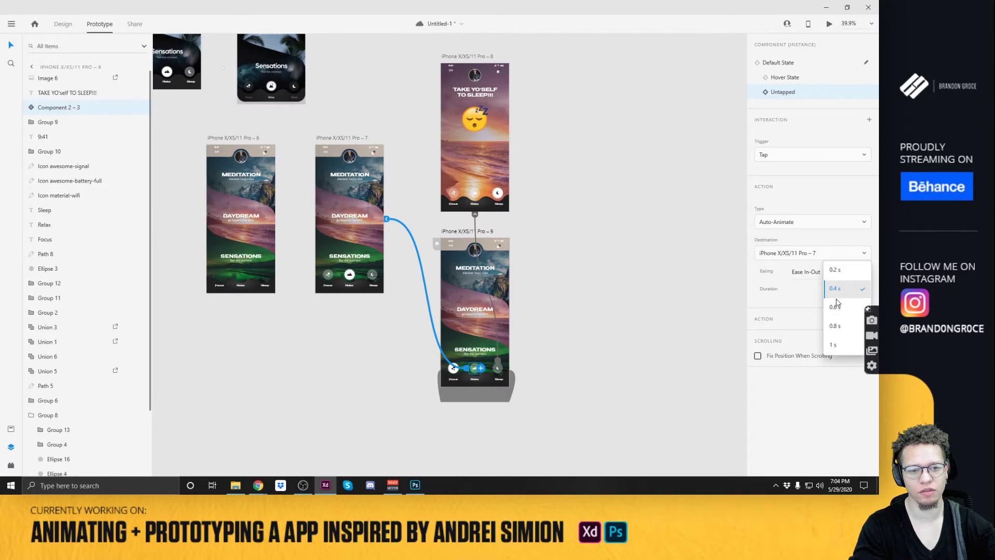
left_click(841, 327)
left_click(455, 369)
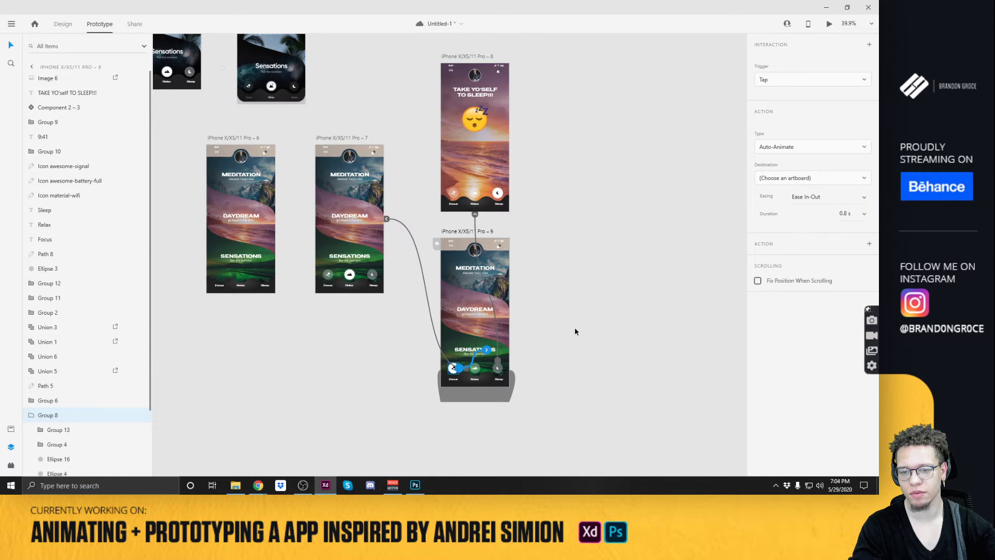
Link the Focus artboard's Relax button to iPhone X/XS/11 Pro – 7 with Auto-Animate and open a preview starting from that artboard.
left_click_drag(486, 350, 373, 218)
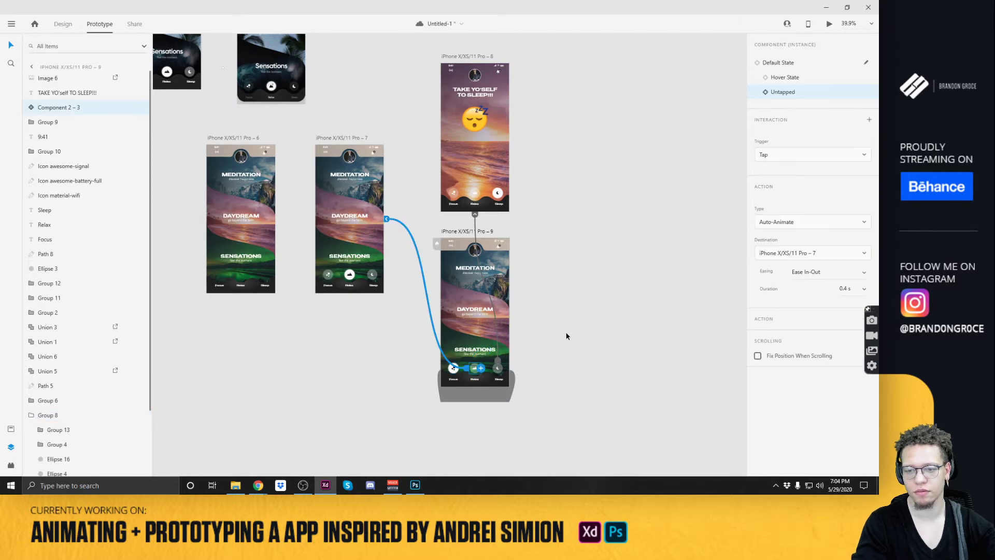
left_click(829, 23)
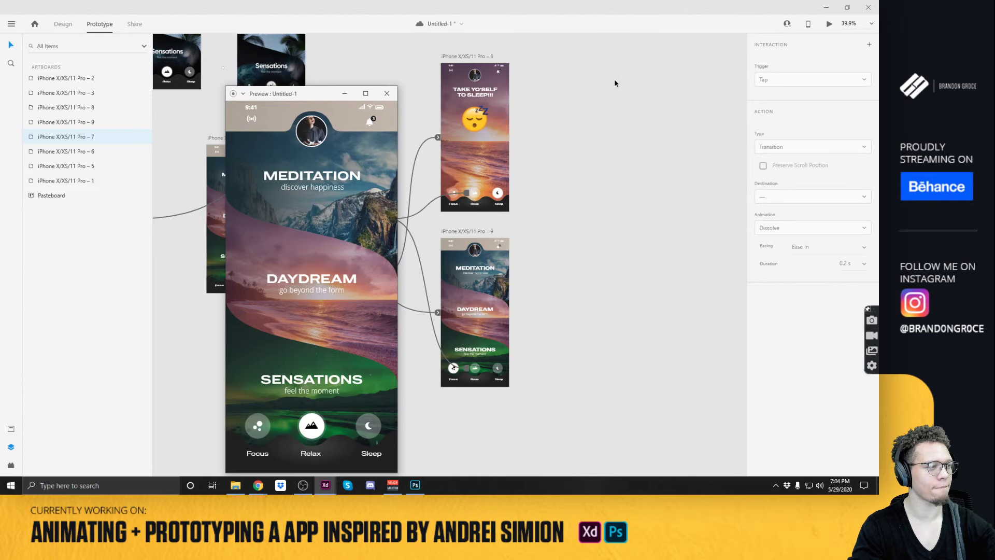
left_click_drag(324, 95, 430, 59)
Test the transitions in the preview by switching from Relax to Sleep, back to Relax, through Focus to Sleep, and back to Relax.
left_click(473, 391)
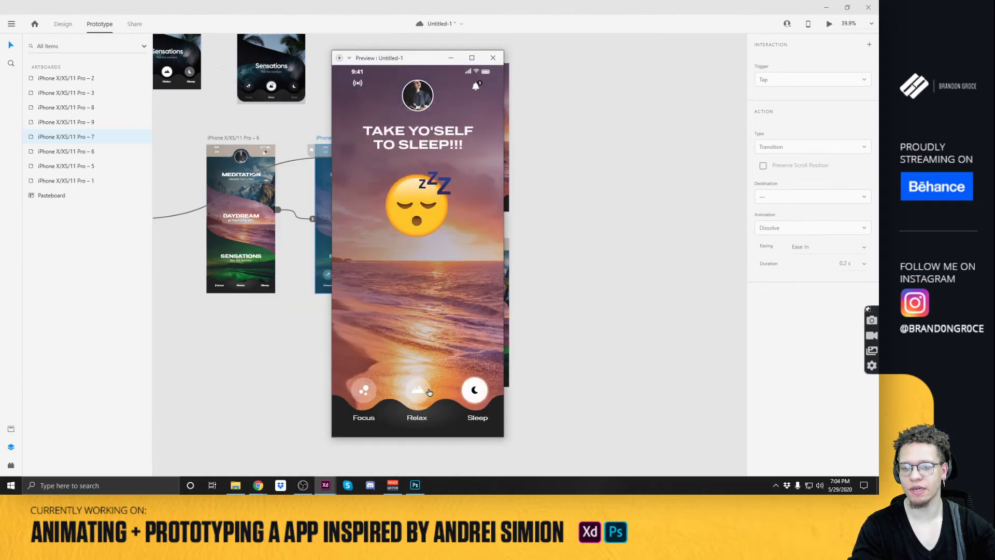
left_click(424, 392)
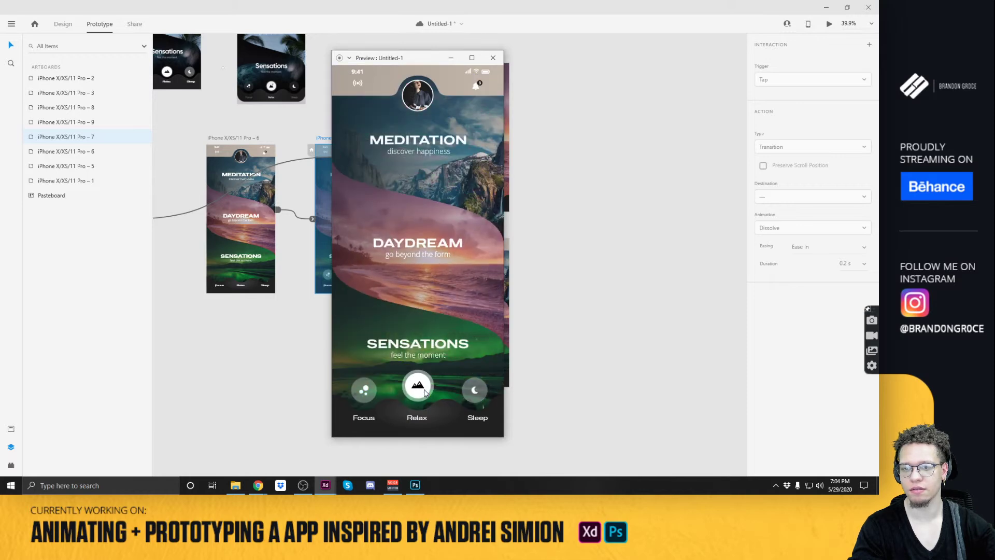
left_click(371, 398)
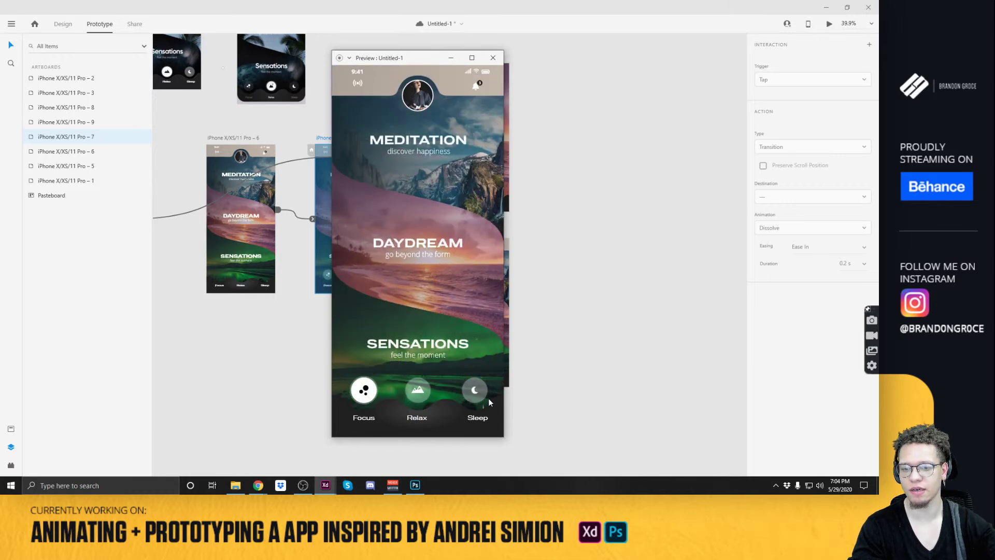
left_click(468, 397)
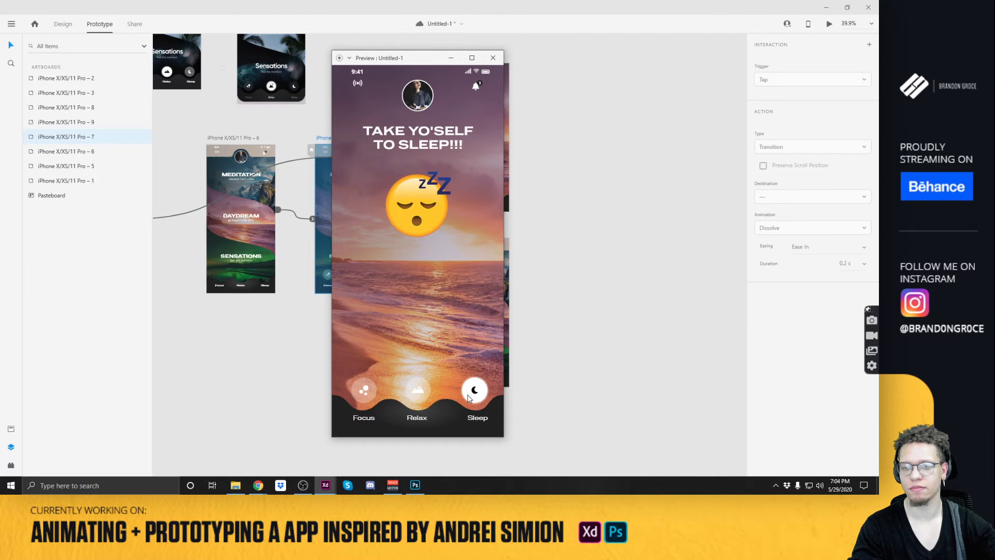
left_click(414, 399)
left_click(417, 394)
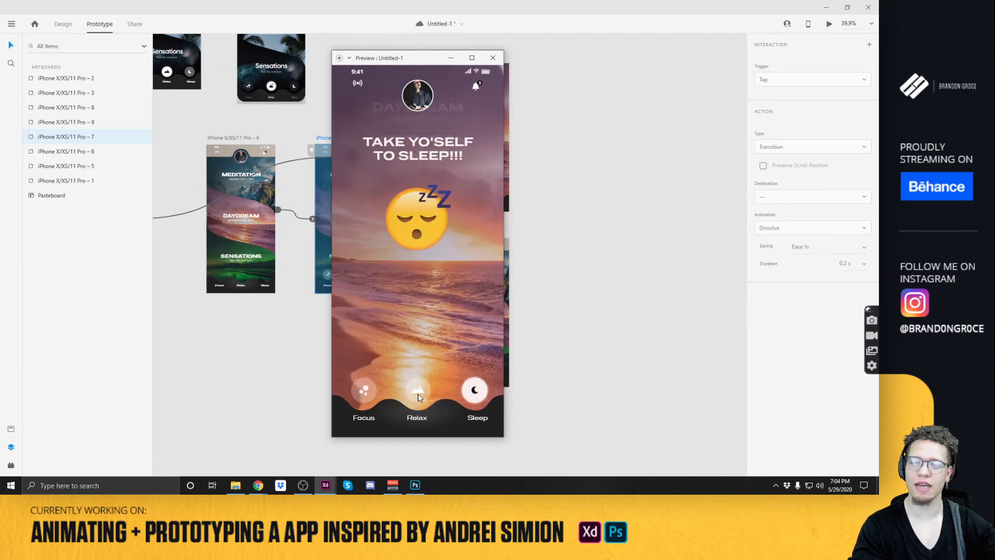
left_click(419, 395)
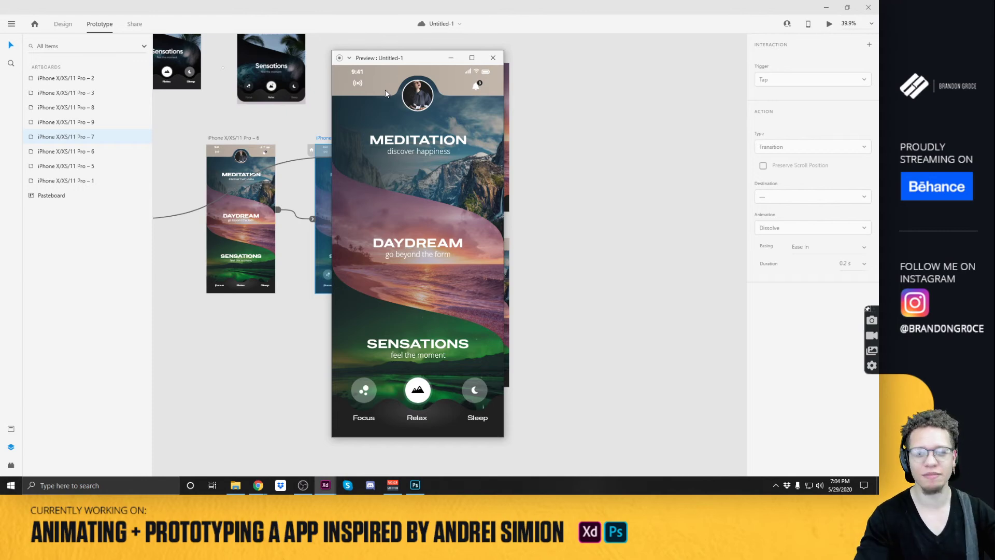
Move the preview window off the iPhone X/XS/11 Pro – 7 artboard and test switching to Focus and back to Relax.
left_click_drag(427, 57, 536, 56)
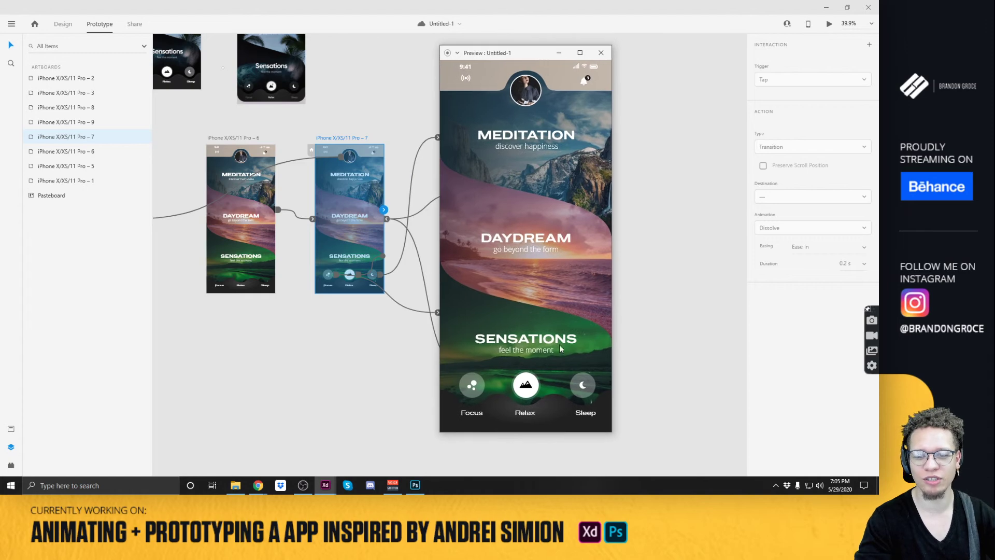
left_click(479, 379)
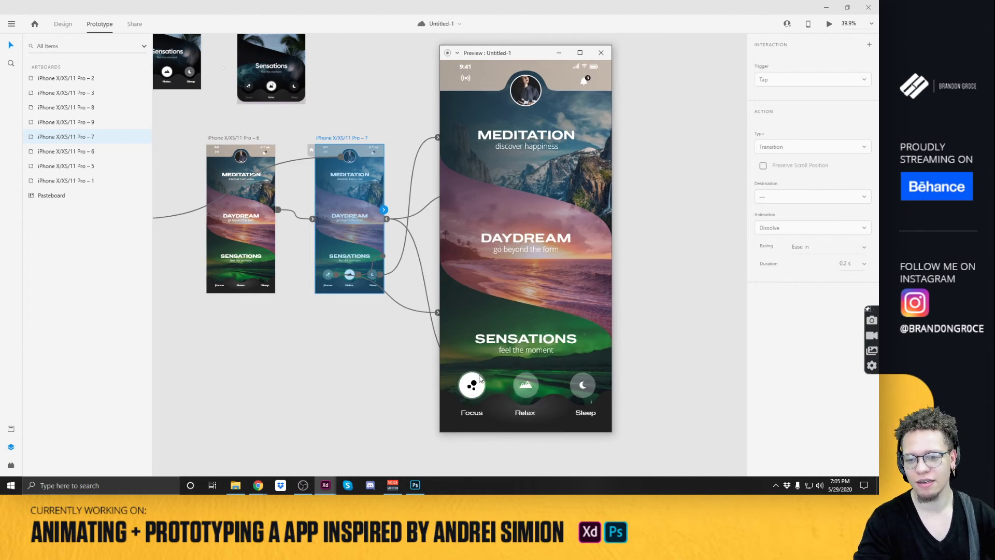
left_click(535, 382)
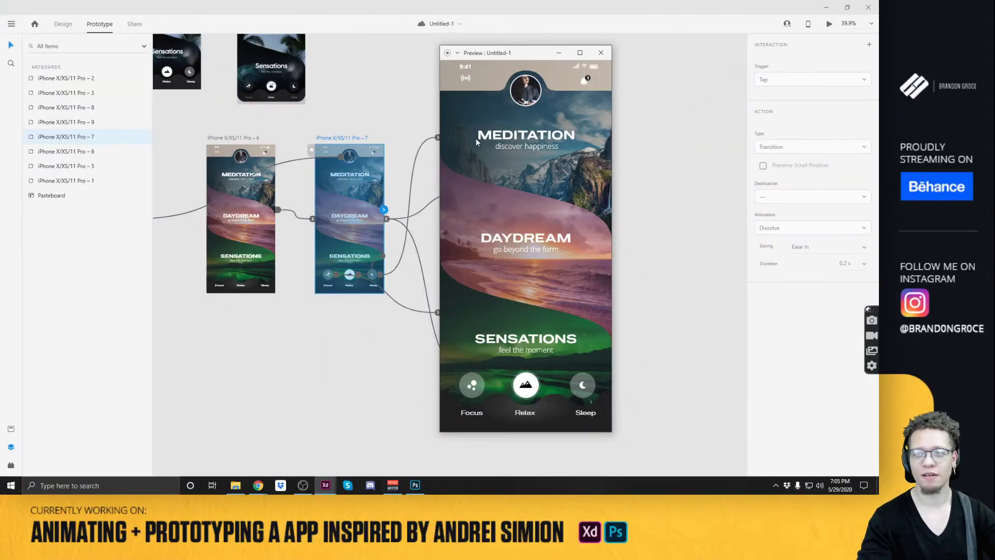
left_click_drag(499, 46, 499, 49)
left_click(524, 86)
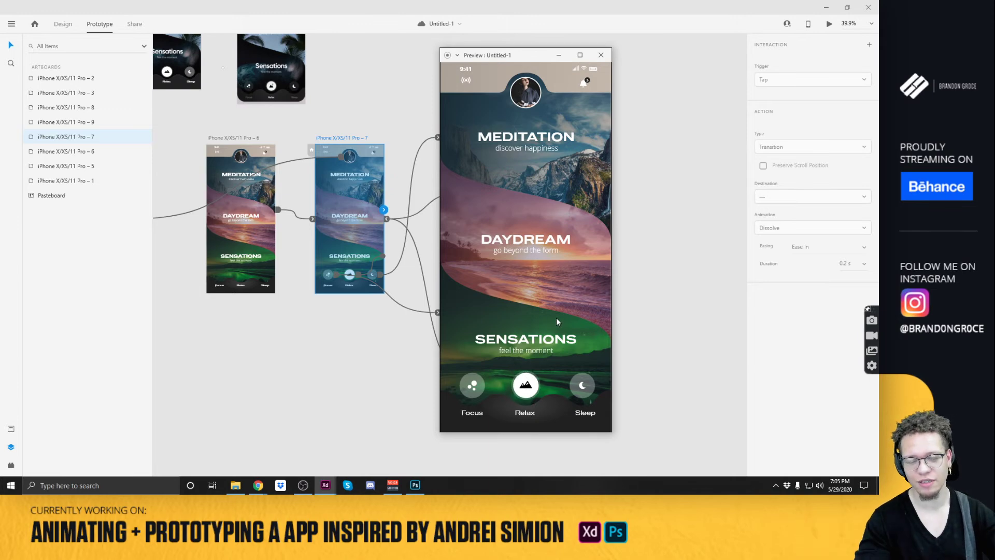
Check all button transitions in the preview again, including going directly between Sleep and Focus, and close it.
left_click(584, 386)
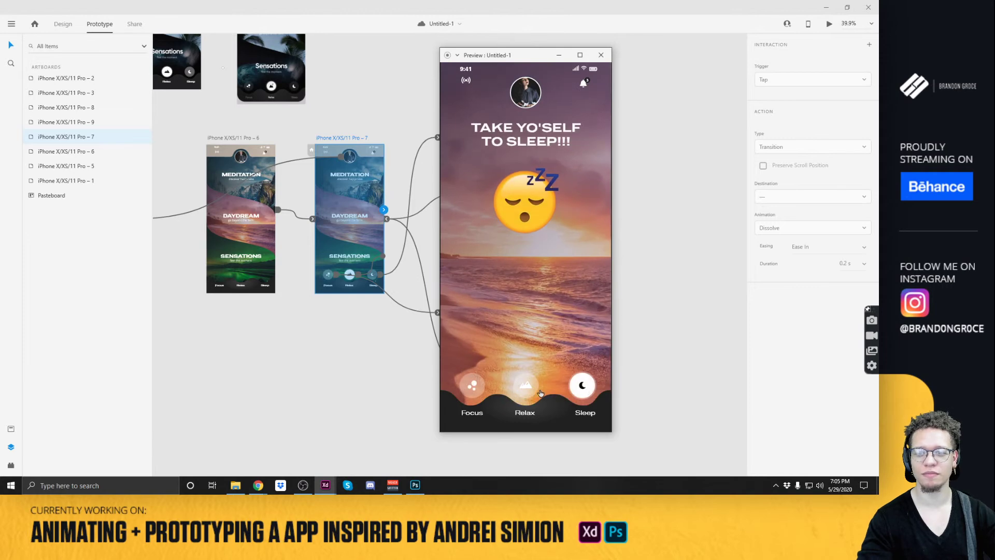
left_click(530, 390)
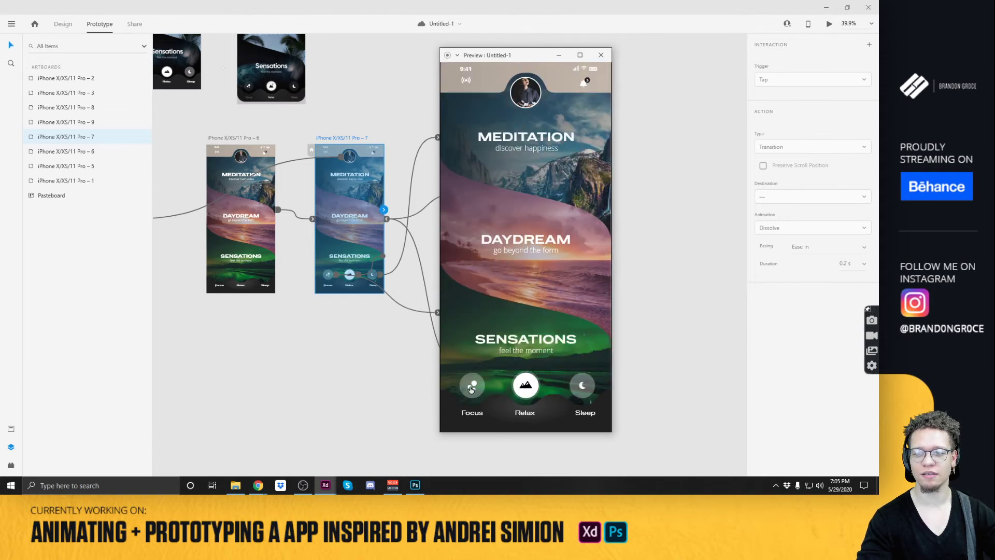
left_click(472, 388)
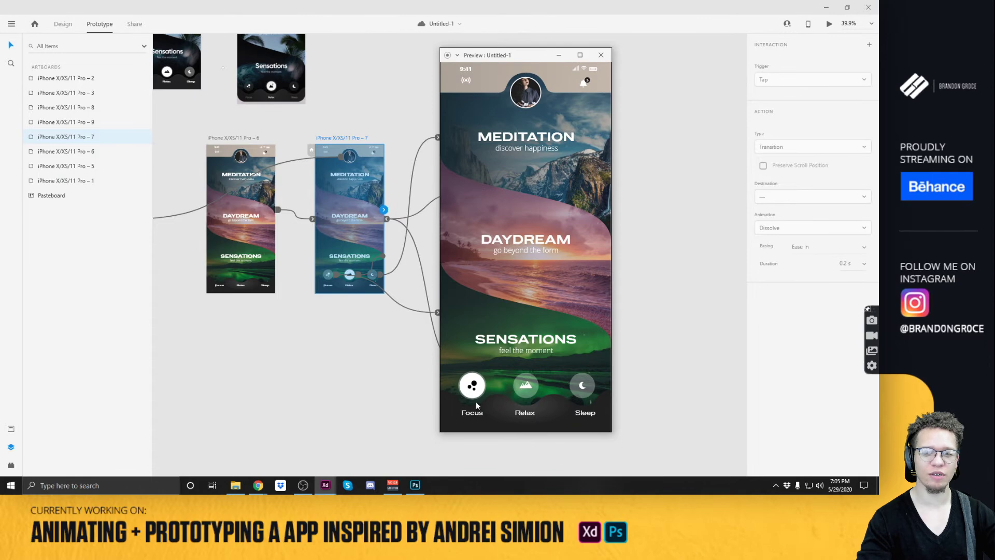
left_click(534, 390)
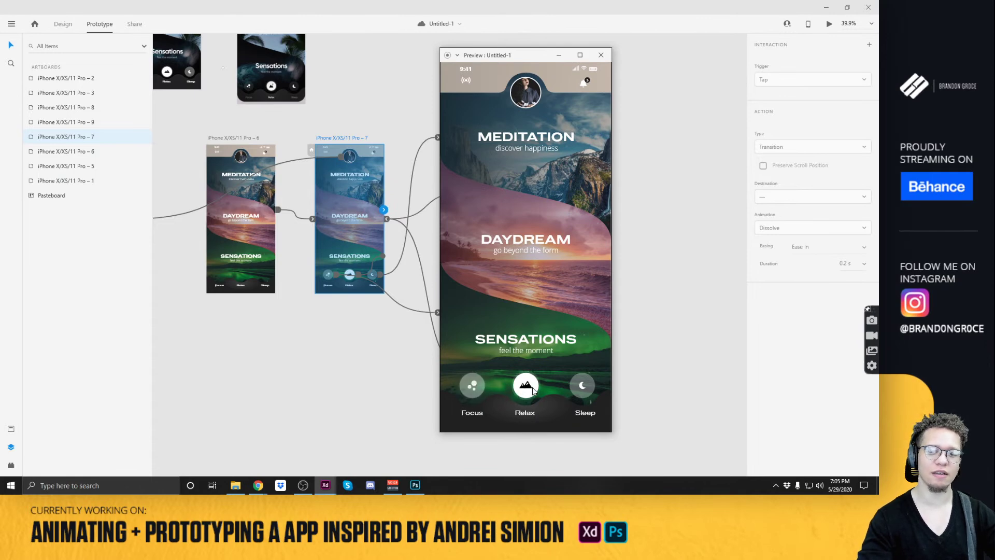
left_click(581, 392)
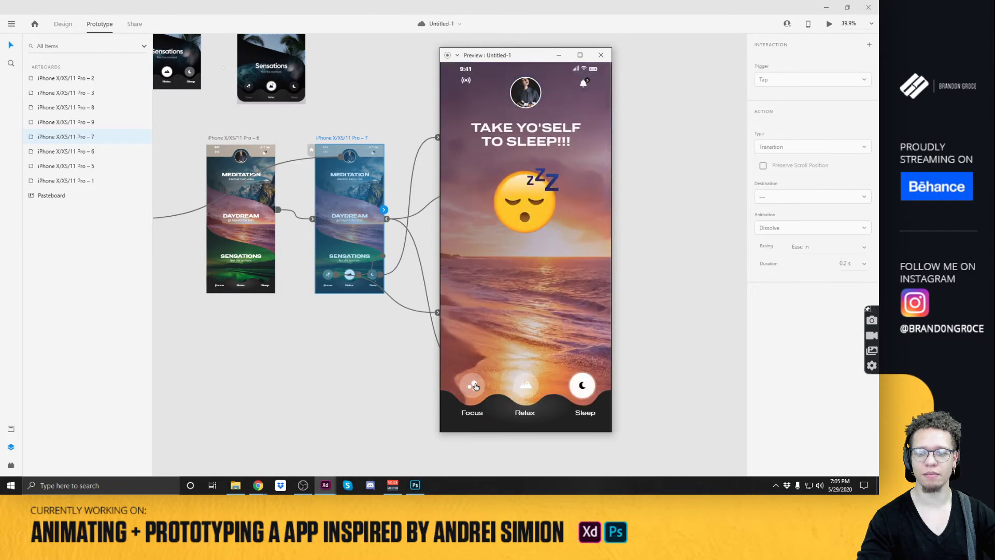
left_click(475, 386)
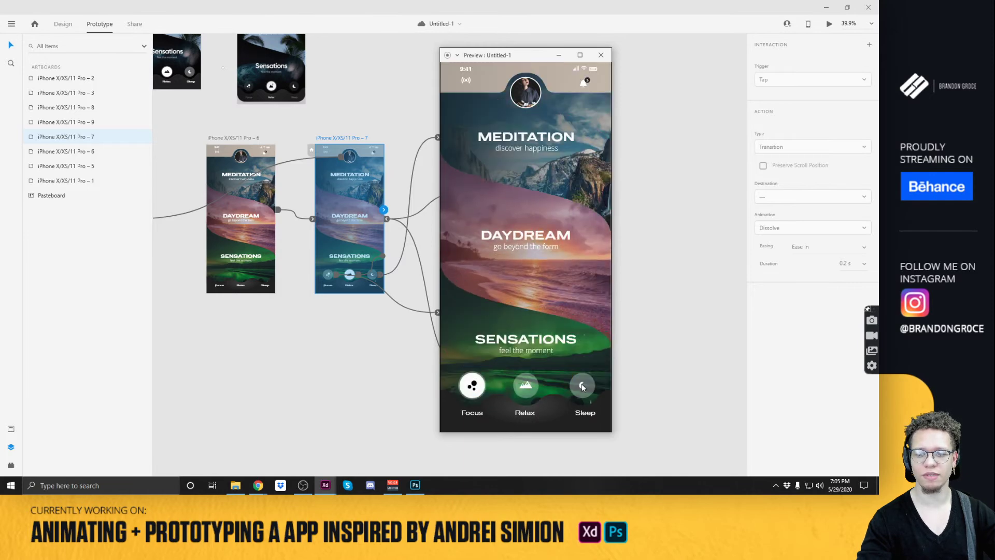
left_click(582, 384)
left_click(600, 55)
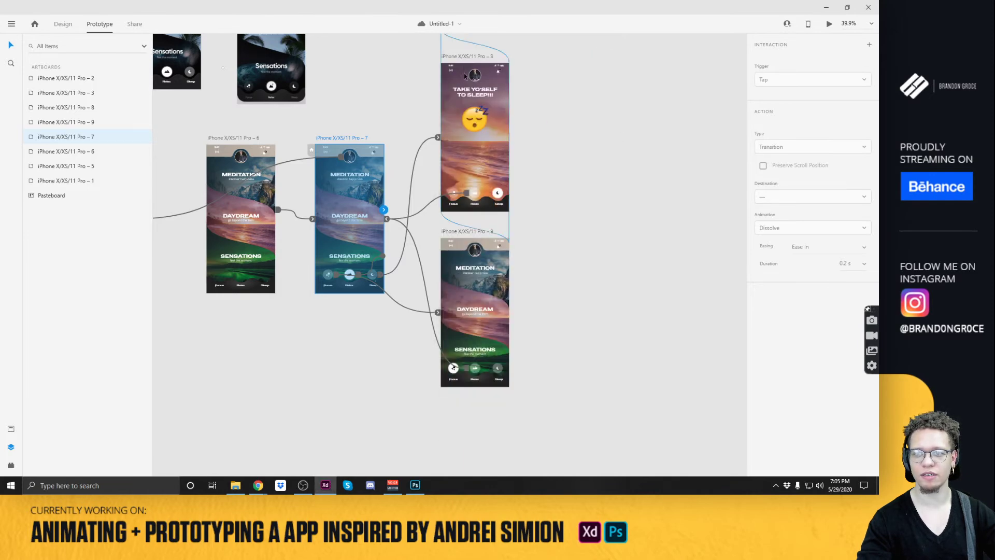
Set the Sleep artboard's Focus button interaction to Ease In-Out easing with a 0.8 s duration.
left_click(465, 77)
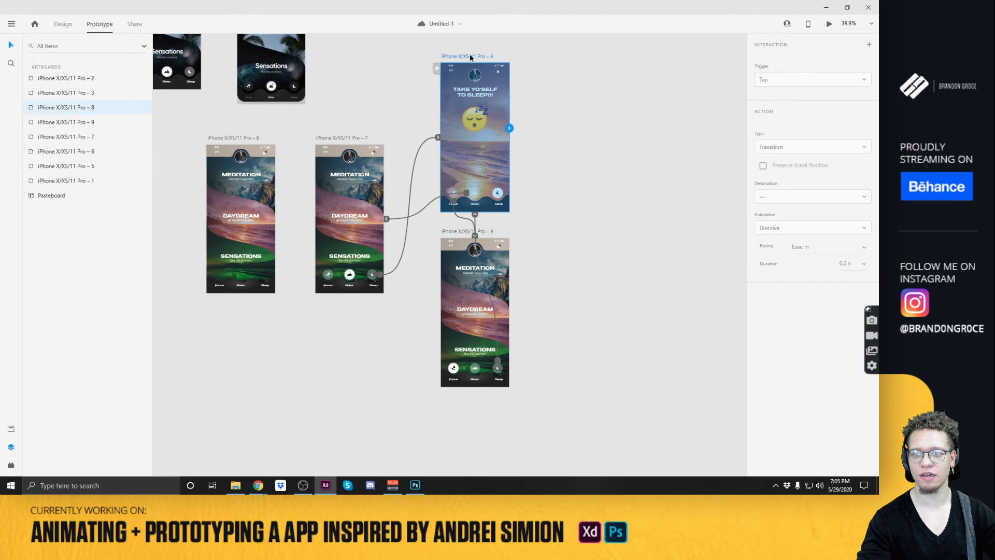
scroll(476, 179, "up", 1)
scroll(477, 179, "up", 1)
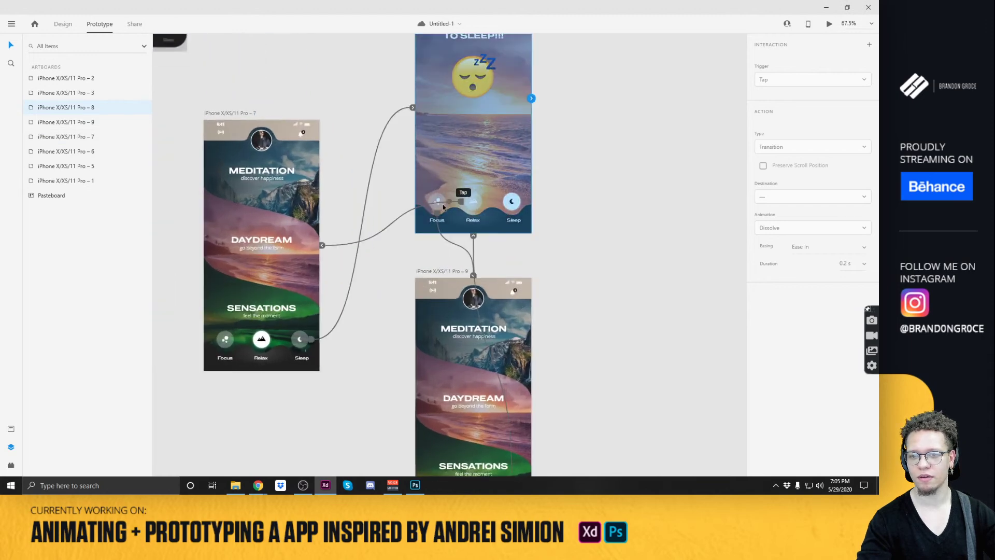
left_click(438, 206)
left_click(439, 217)
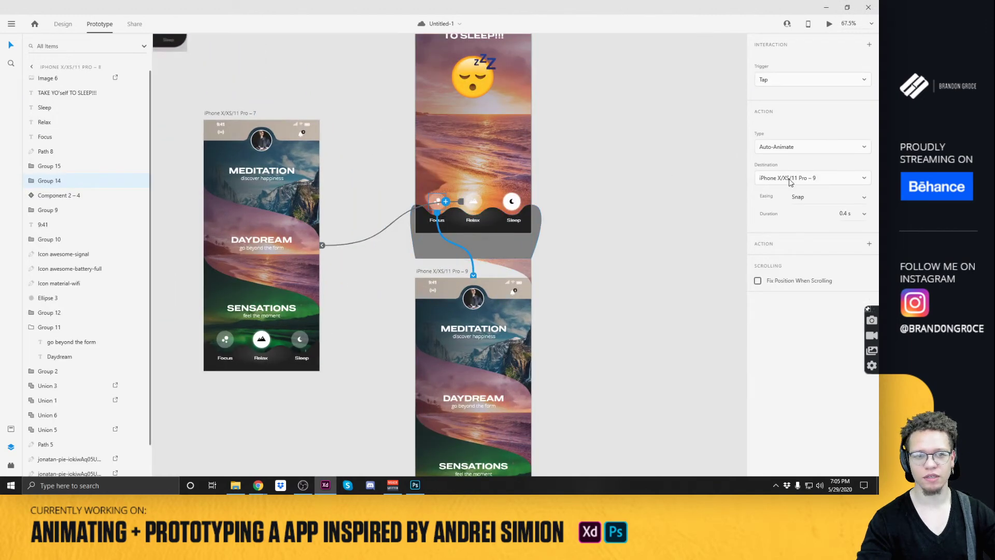
left_click(864, 202)
left_click(823, 178)
left_click(864, 214)
left_click(835, 251)
scroll(684, 197, "down", 4)
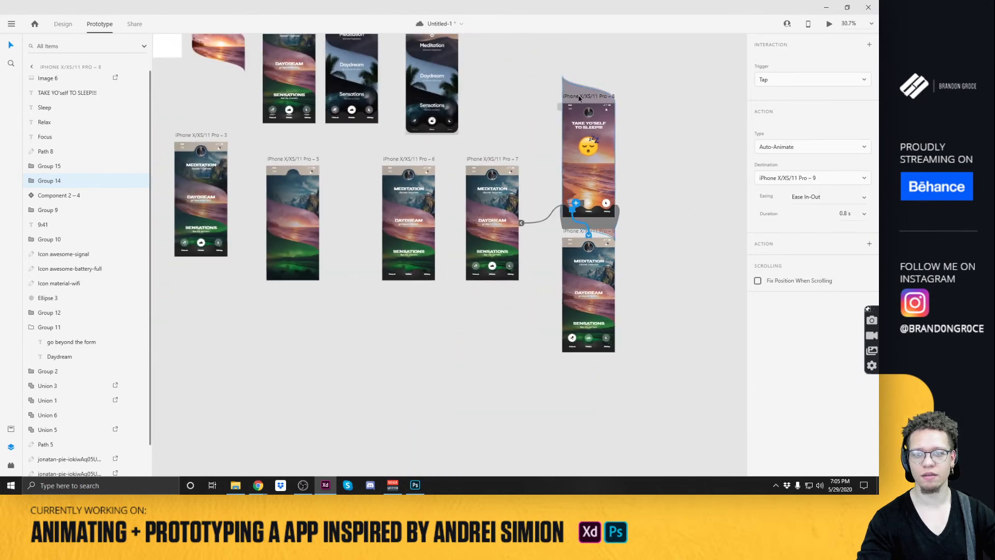
Preview the prototype from the iPhone X/XS/11 Pro – 8 artboard and test switching between Sleep and Relax.
key("Escape")
key("ctrl+Return")
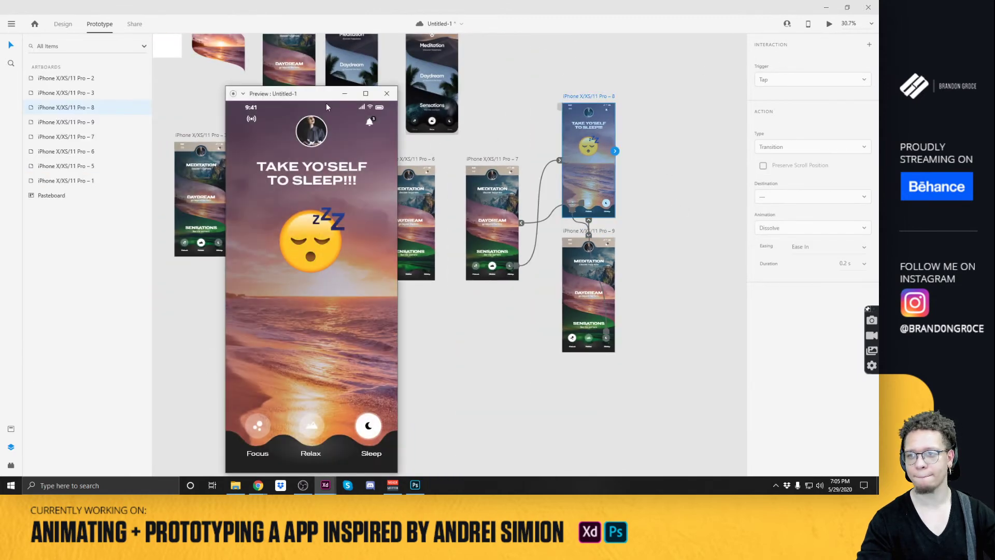
left_click(372, 401)
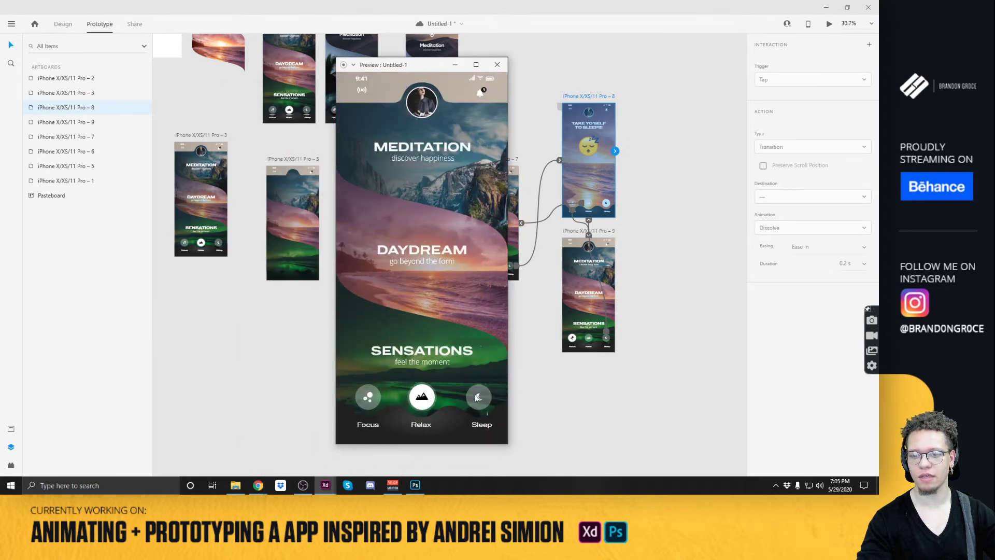
left_click(478, 397)
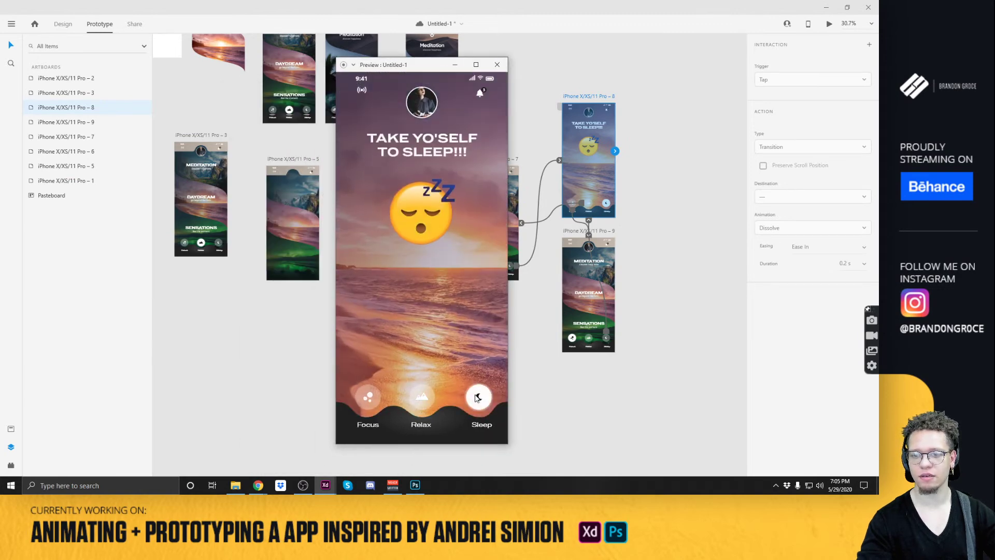
left_click(421, 398)
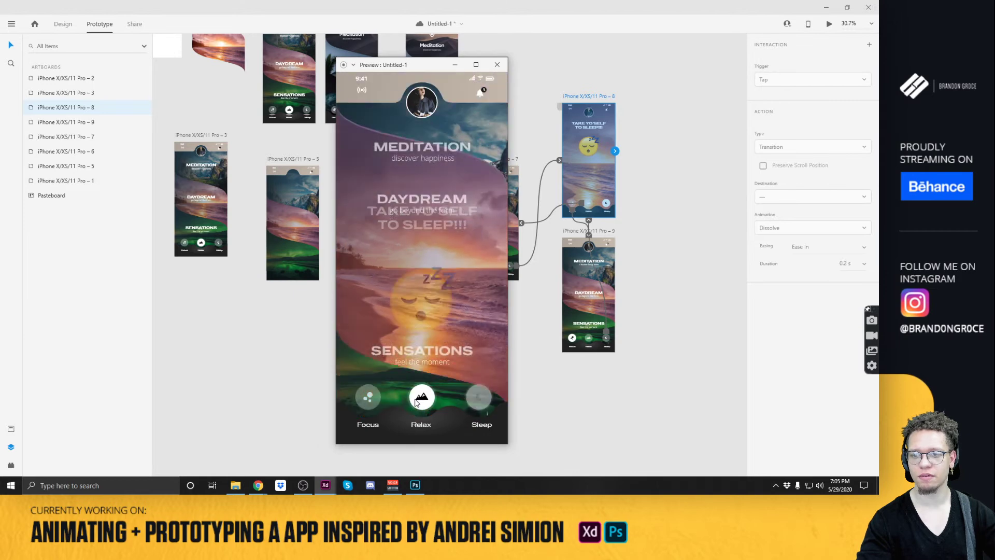